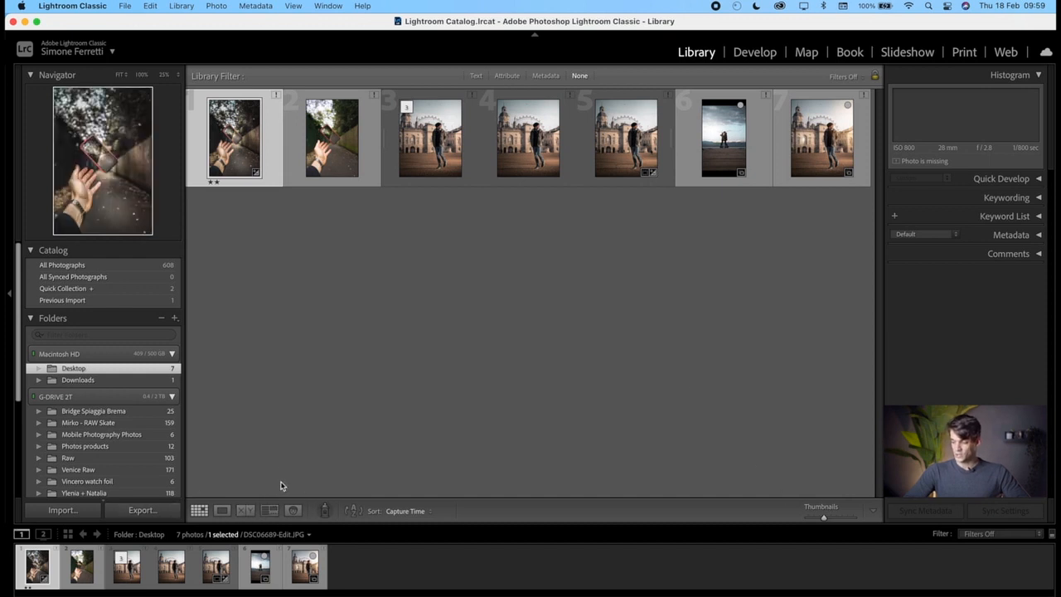
# Step: Browse the first three Desktop photos at full view in the Library and return to the thumbnail grid
pyautogui.click(221, 511)
pyautogui.press('Right')
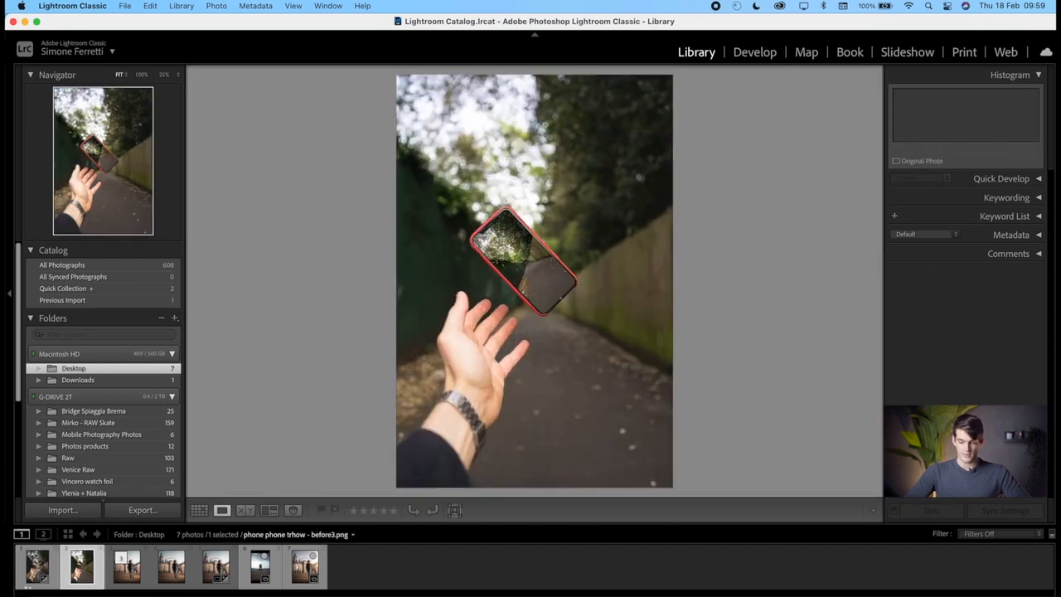
pyautogui.press('Right')
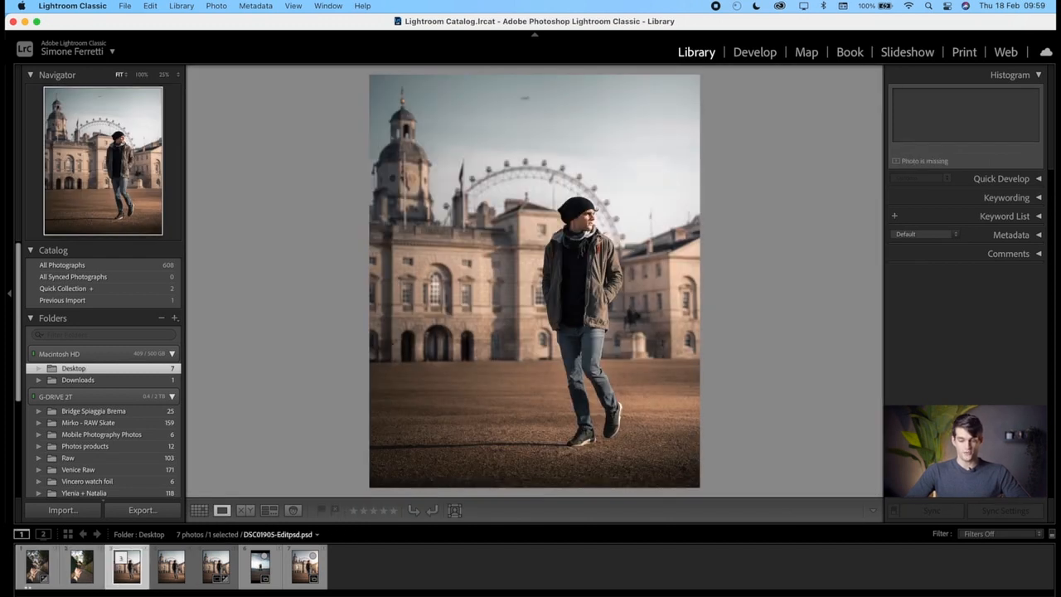
pyautogui.press('Left')
pyautogui.press('Left')
pyautogui.press('Right')
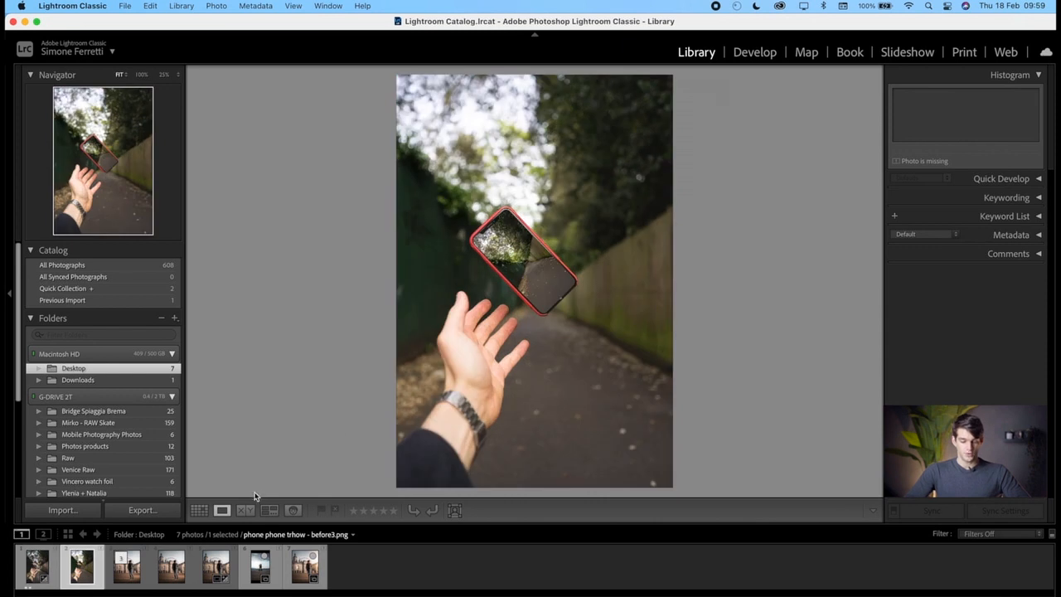
pyautogui.click(199, 511)
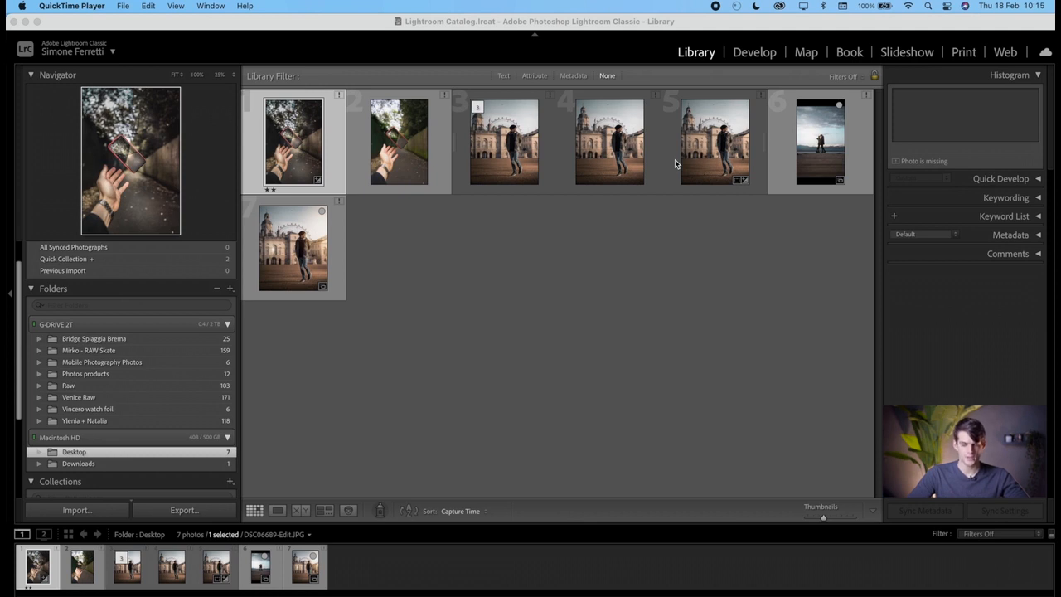
# Step: Start importing photos and videos with the Reference Photos - Lightroom Course folder on the Crucial X8 drive as source
pyautogui.click(125, 6)
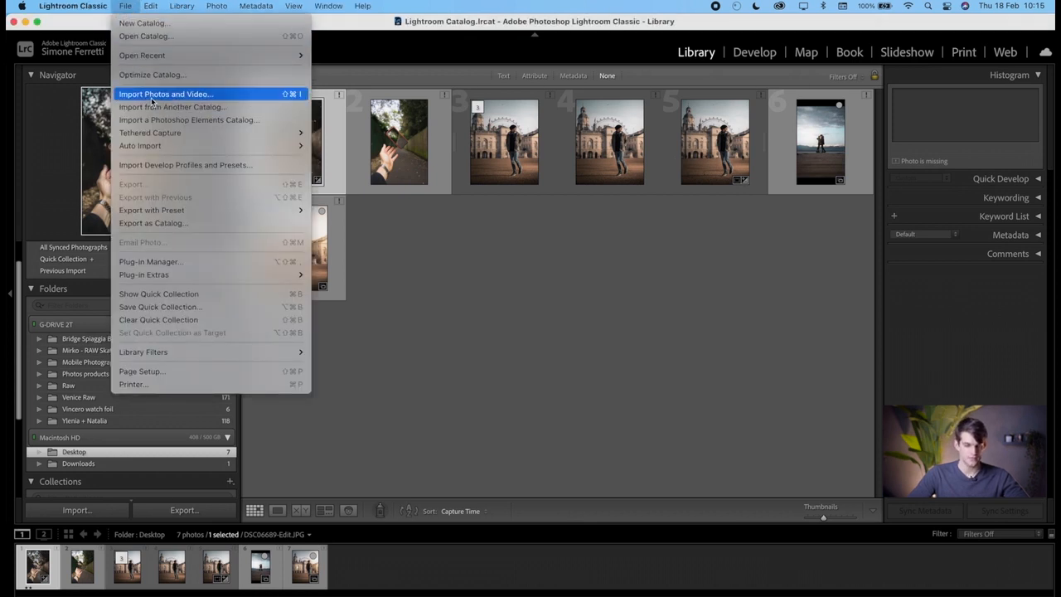
pyautogui.click(152, 94)
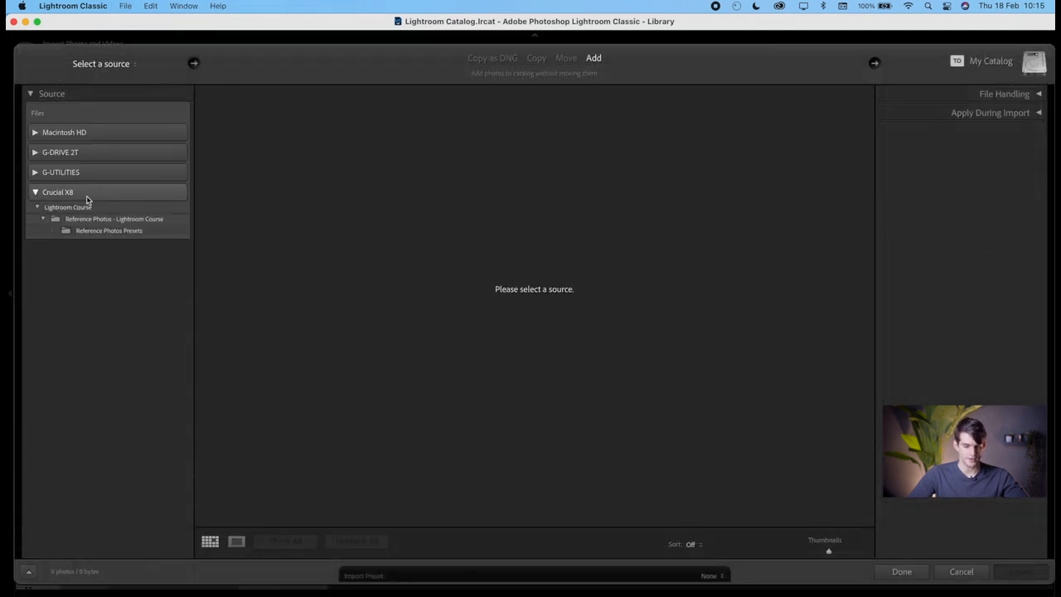
pyautogui.click(108, 219)
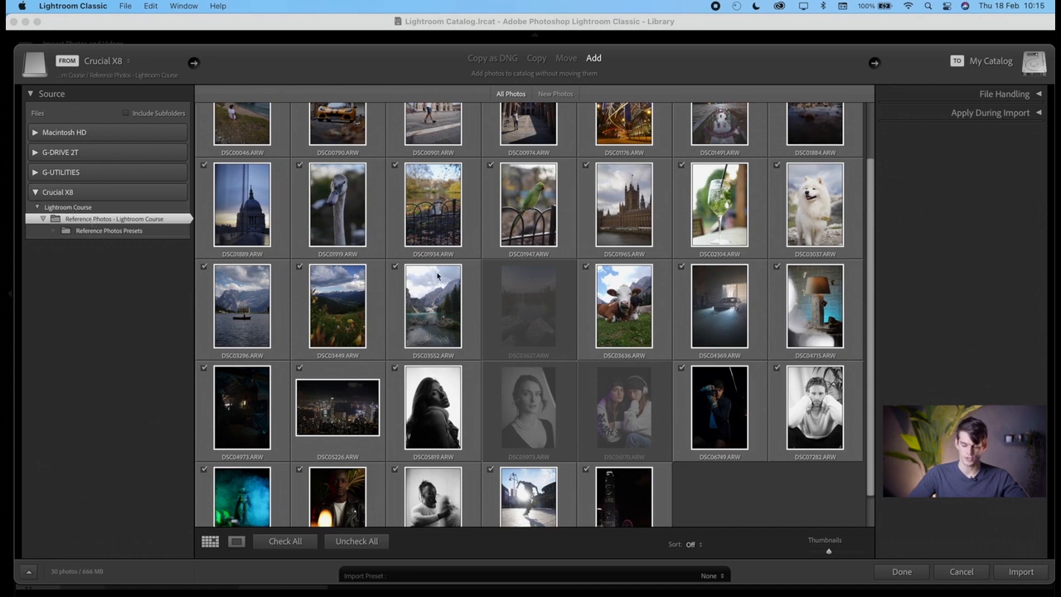
# Step: Exclude the parrot photo DSC01947.ARW and the park photo DSC01934.ARW from the import one at a time, including each again
pyautogui.scroll(3, 437, 275)
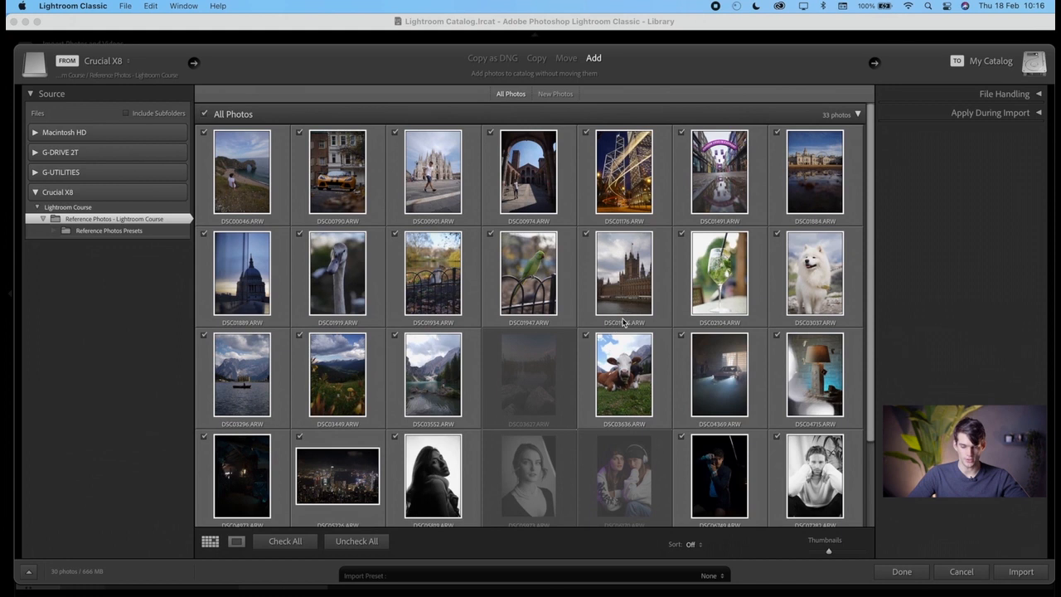
pyautogui.scroll(-1, 623, 322)
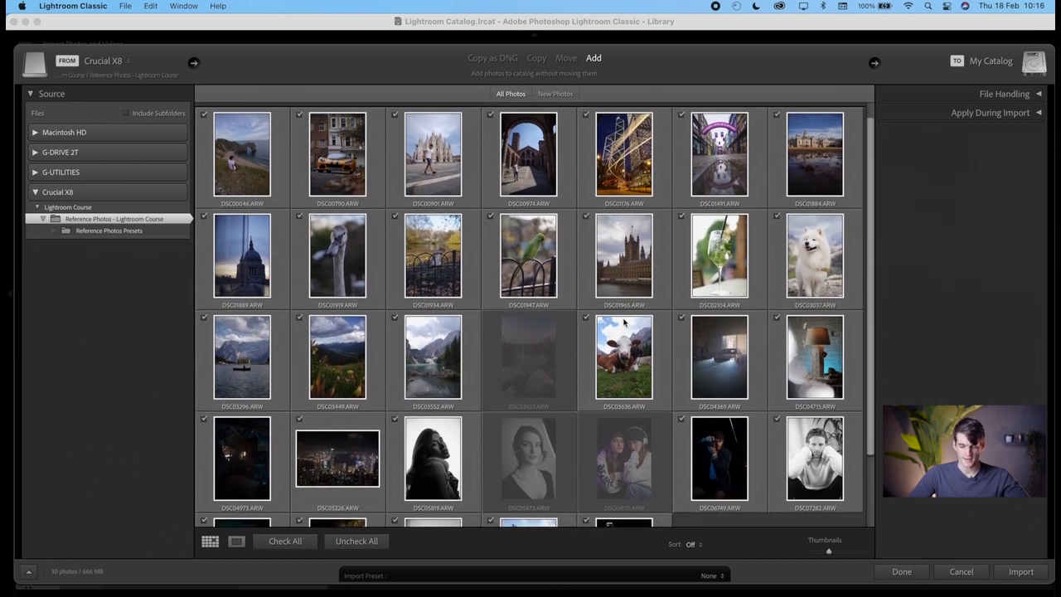
pyautogui.click(490, 220)
pyautogui.click(490, 220)
pyautogui.click(398, 221)
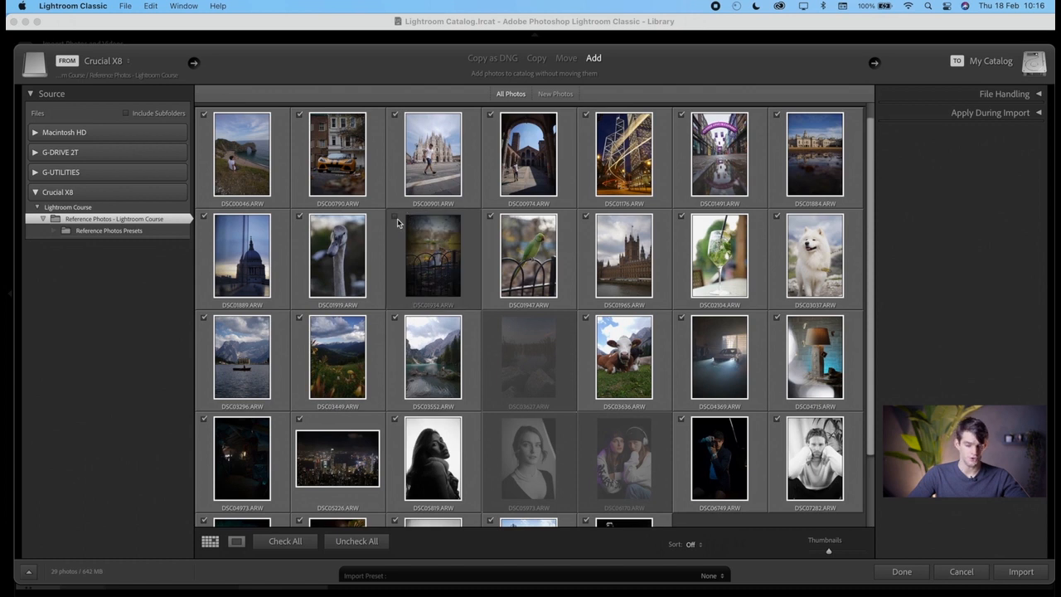
pyautogui.click(397, 220)
# Step: Check the details of the greyed-out photo DSC03627.ARW and review the remaining photos offered for import
pyautogui.scroll(-1, 571, 336)
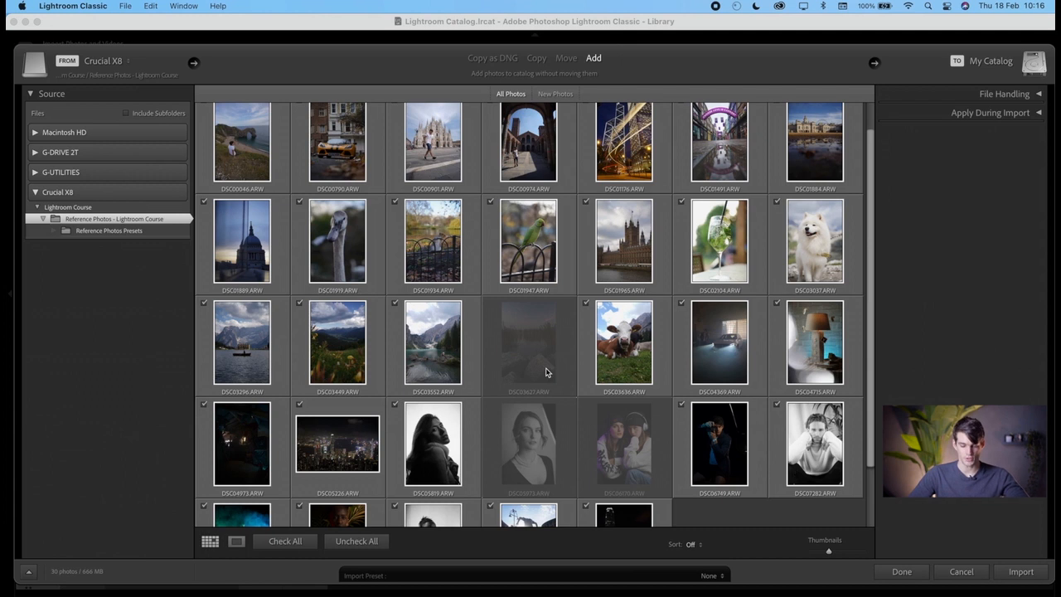
pyautogui.scroll(-1, 546, 372)
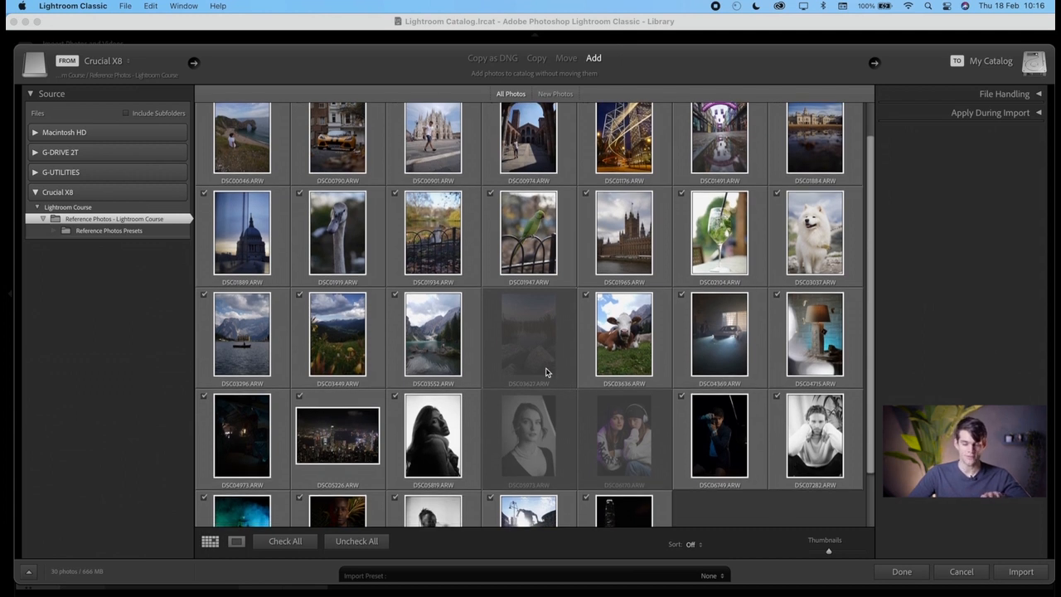
pyautogui.moveTo(546, 371)
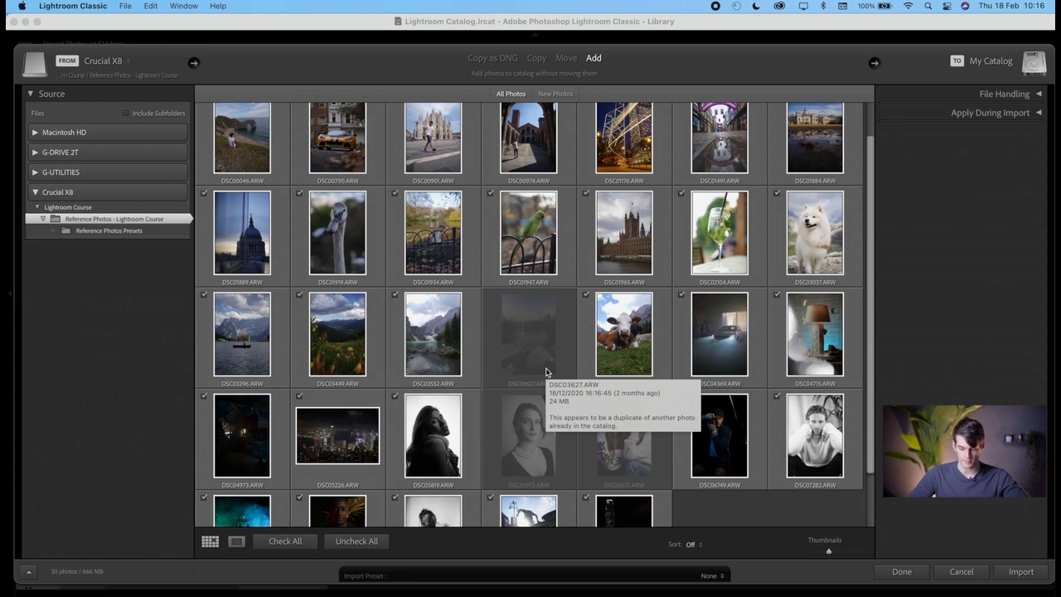
pyautogui.scroll(-5, 546, 372)
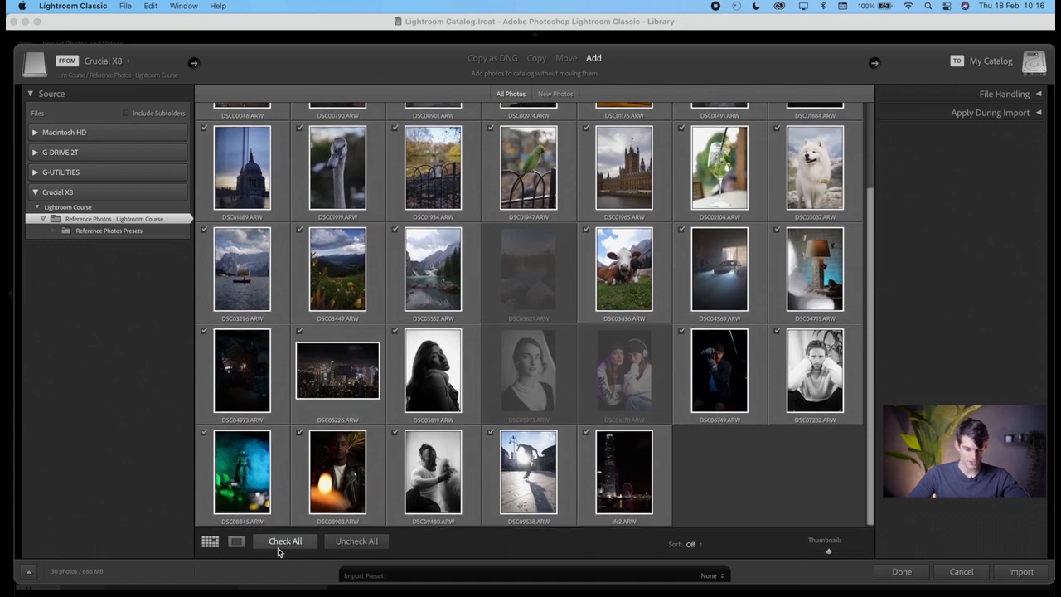
pyautogui.scroll(3, 569, 251)
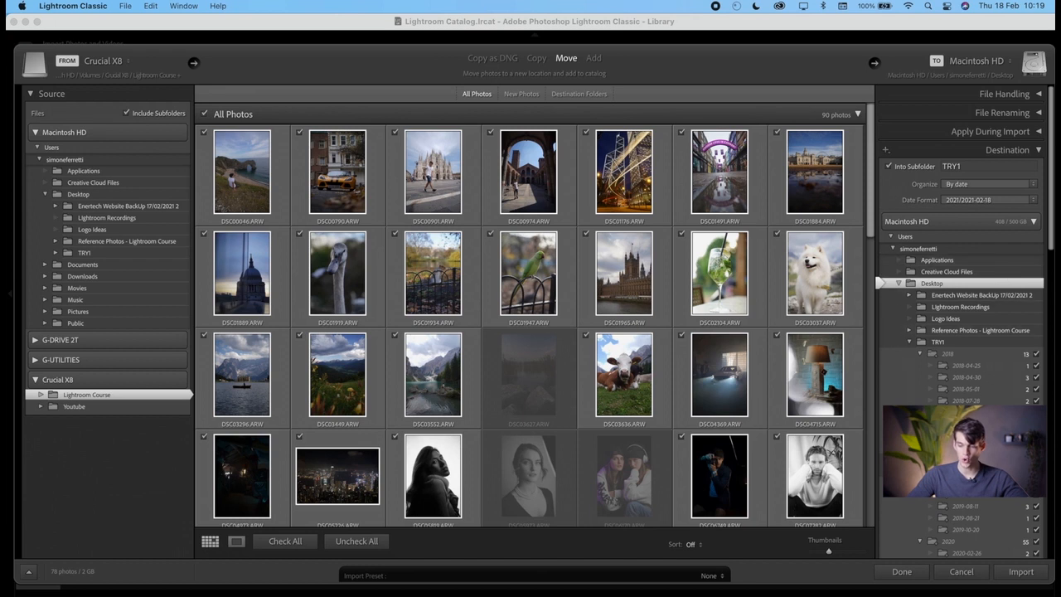
# Step: Name the destination subfolder on the Desktop "Photos from london" and look at the date format options
pyautogui.scroll(-1, 983, 350)
pyautogui.scroll(-2, 984, 350)
pyautogui.scroll(2, 984, 350)
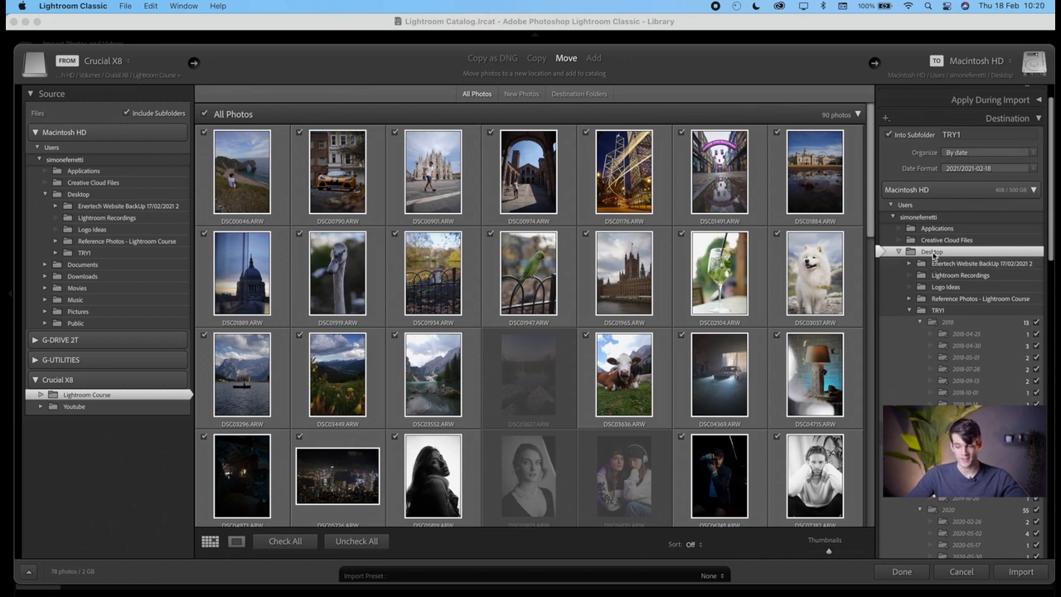
pyautogui.scroll(1, 933, 256)
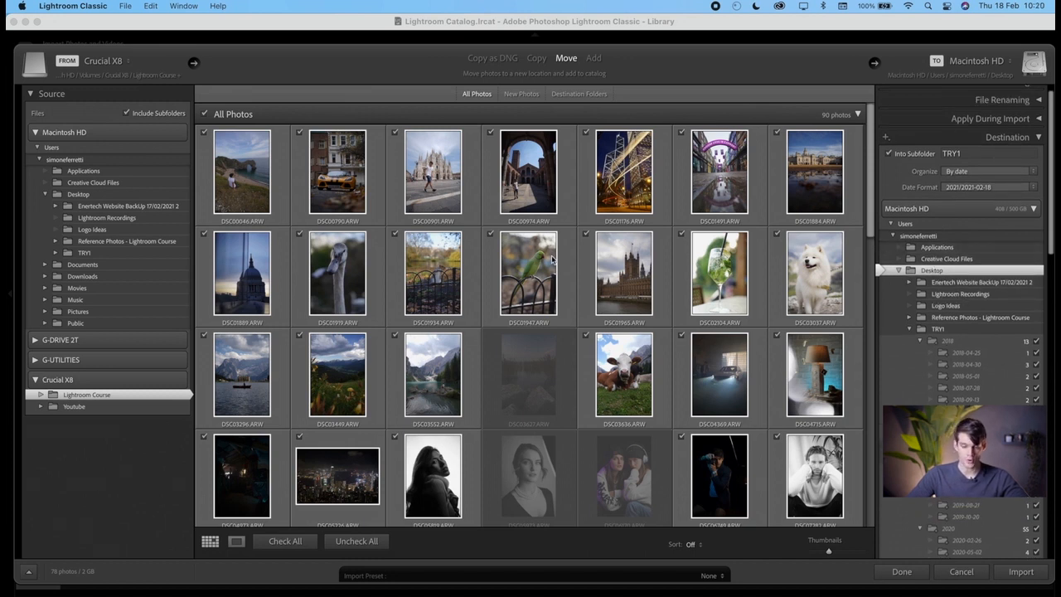
pyautogui.scroll(1, 903, 244)
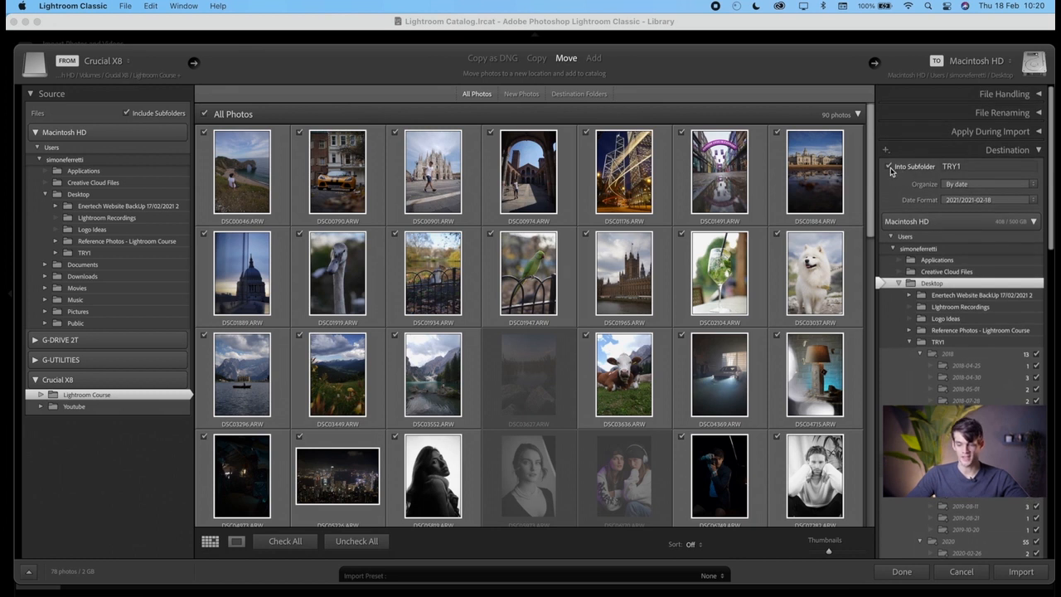
pyautogui.click(955, 168)
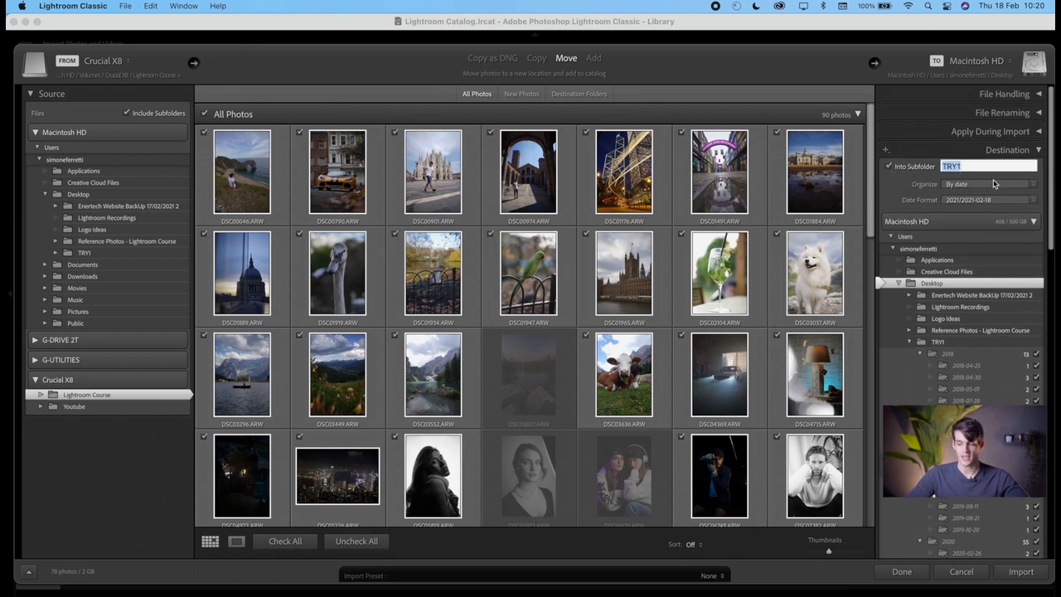
pyautogui.press('BackSpace')
pyautogui.write('Photos from london')
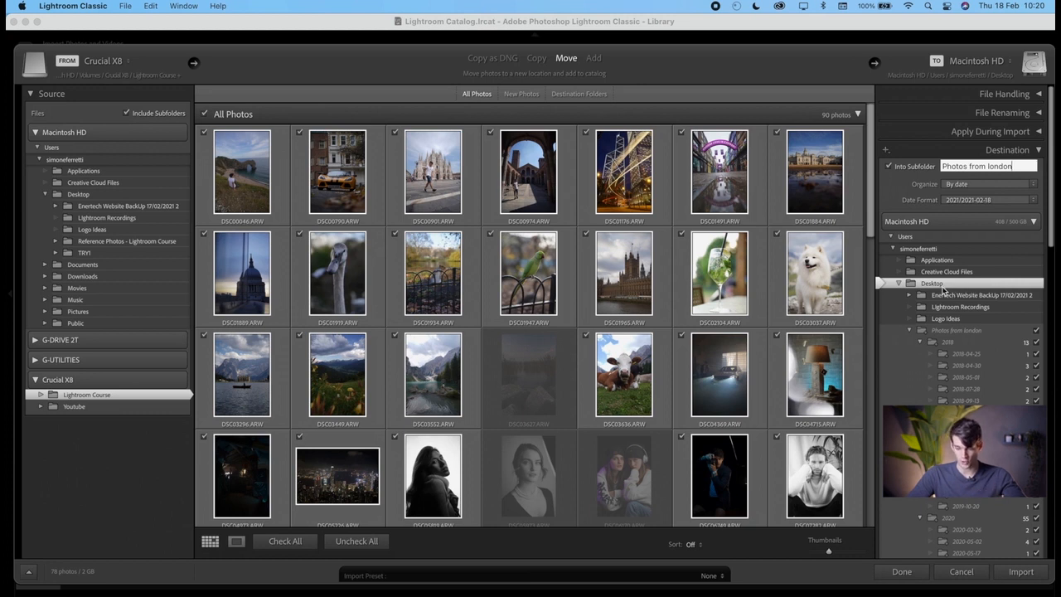
pyautogui.click(964, 200)
pyautogui.click(966, 201)
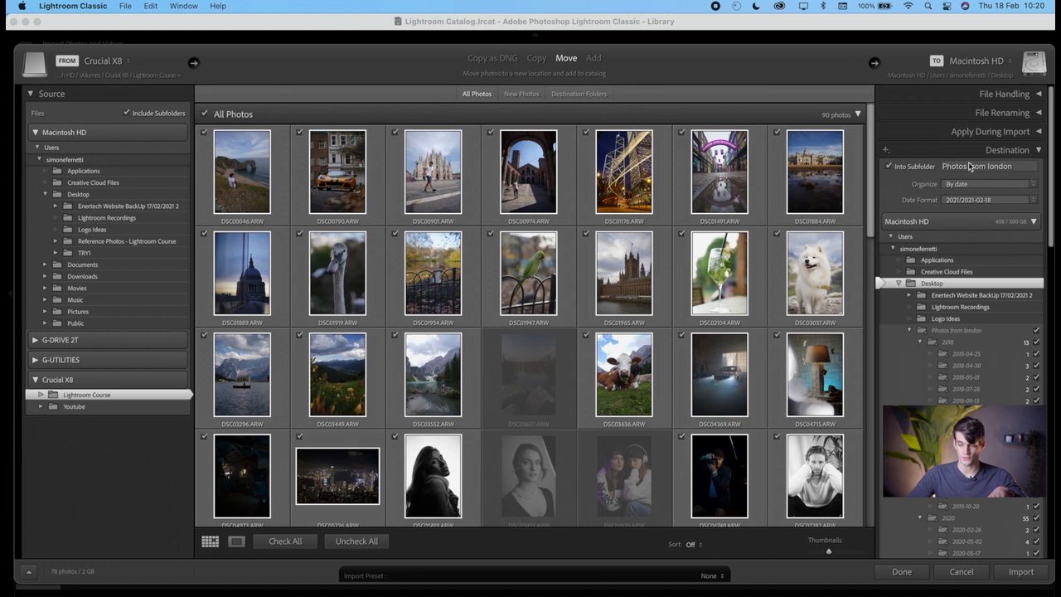
# Step: Set the import method to Add, keep the Lightroom Course folder as source, and import the checked photos
pyautogui.click(537, 59)
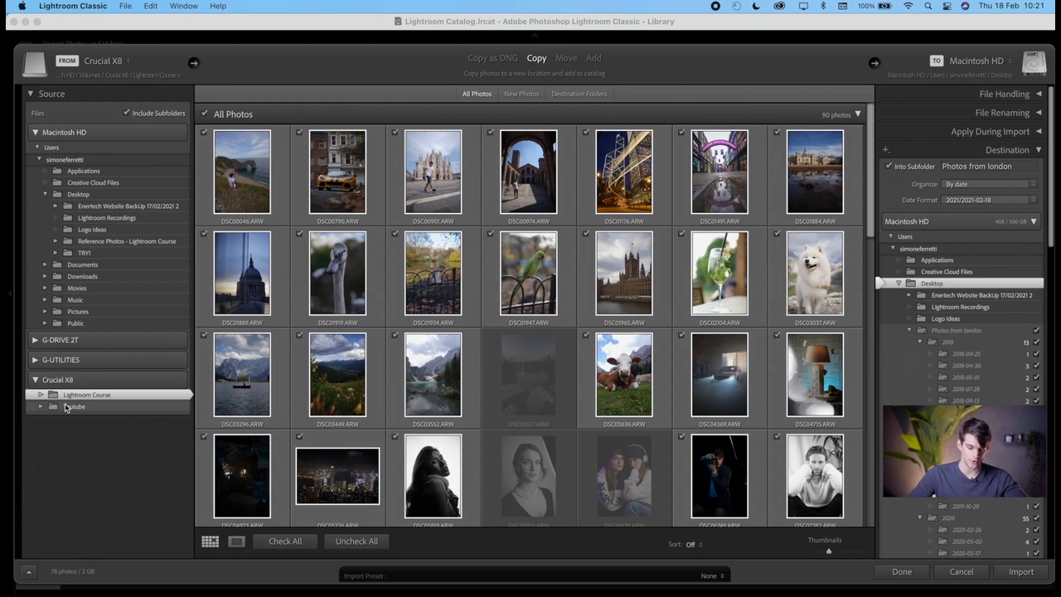
pyautogui.click(489, 58)
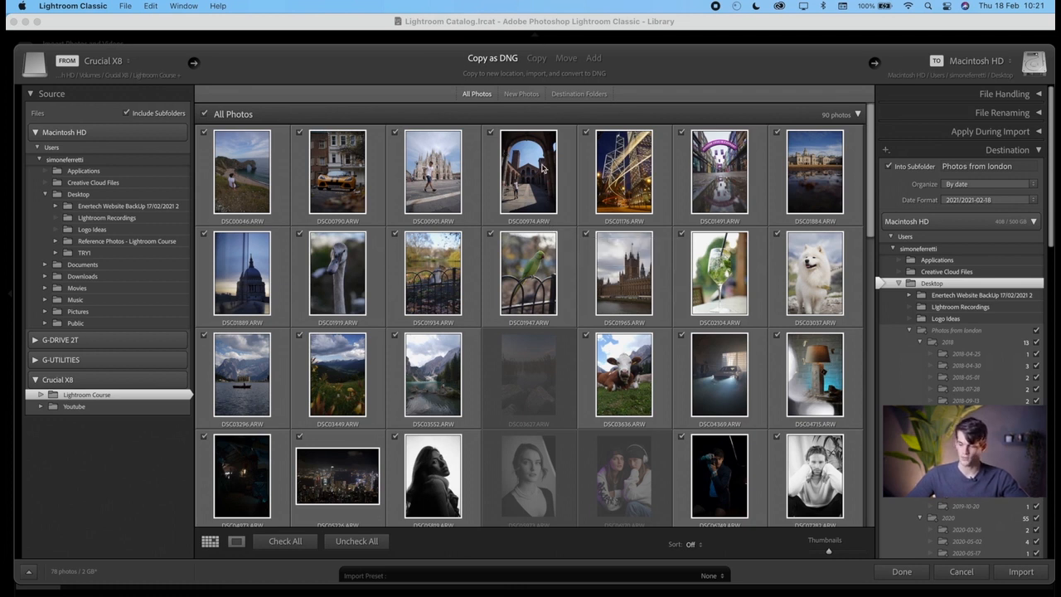
pyautogui.click(594, 59)
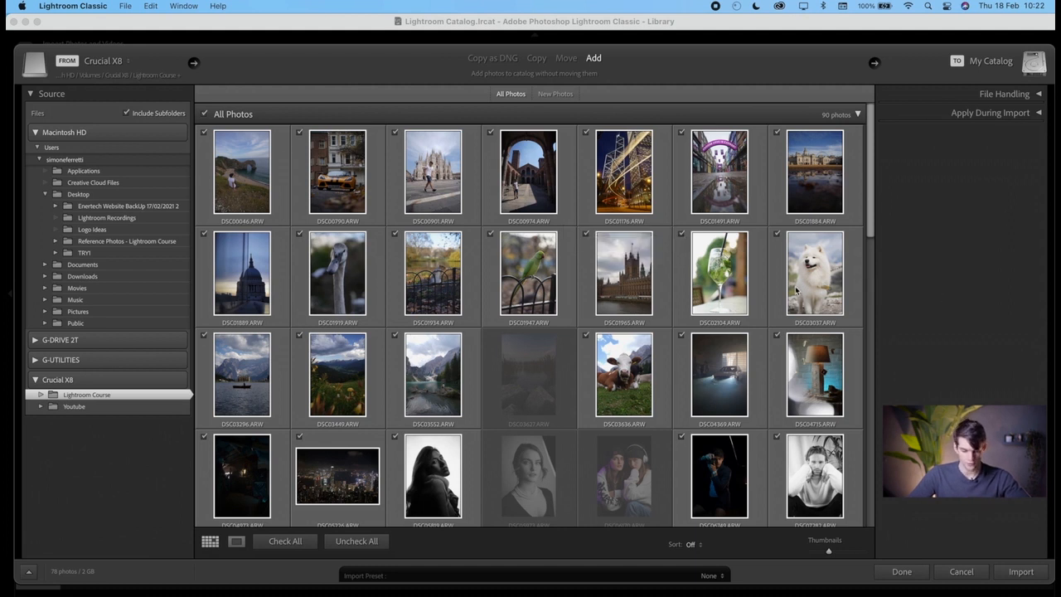
pyautogui.click(95, 397)
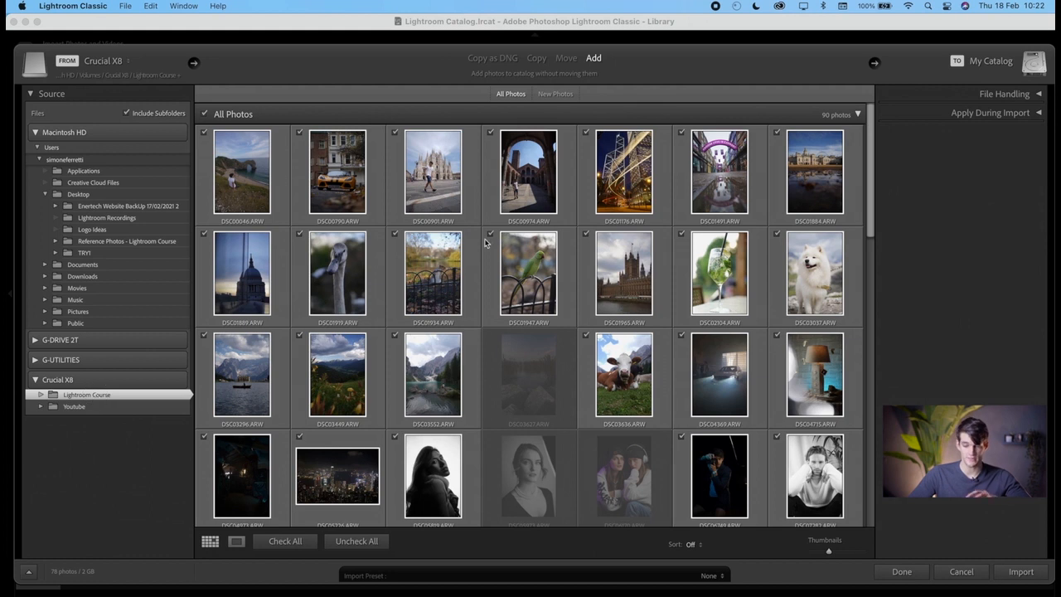
pyautogui.click(1020, 571)
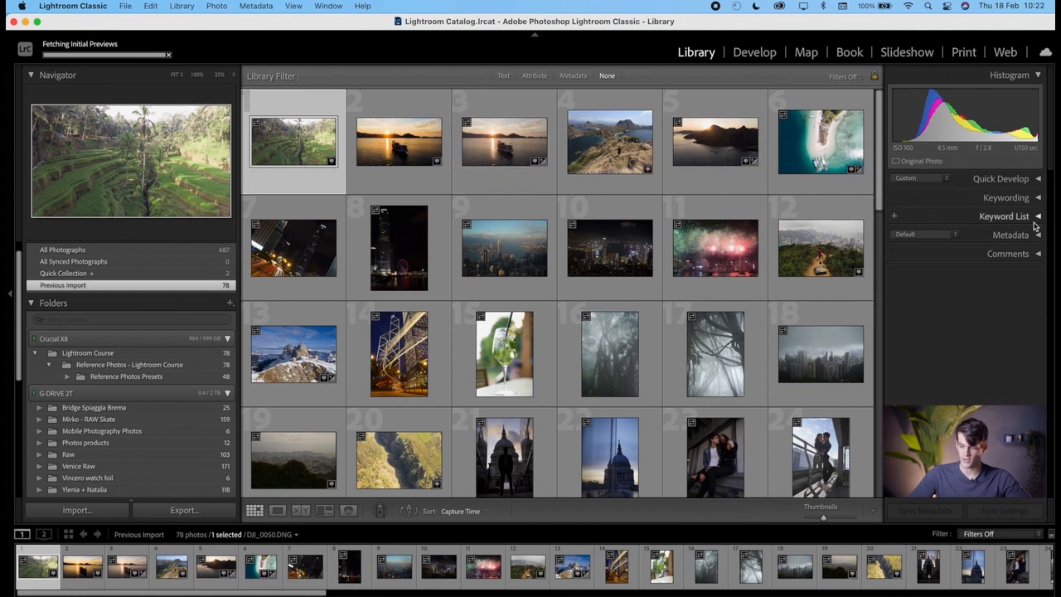
# Step: Raise and then lower the exposure of the night skyscraper photo ifc2.ARW using Quick Develop
pyautogui.click(1037, 178)
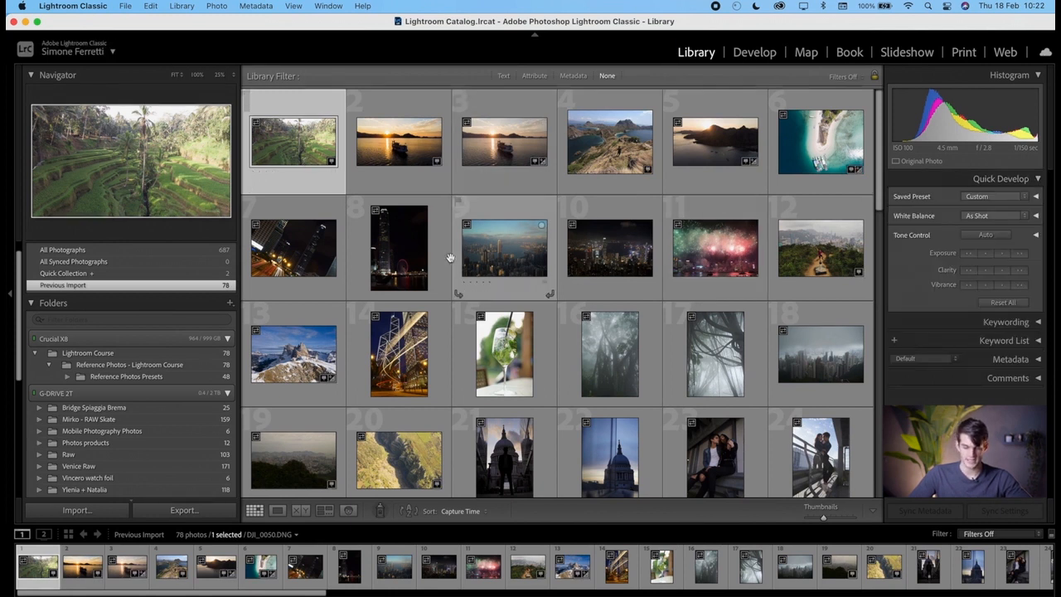
pyautogui.doubleClick(415, 264)
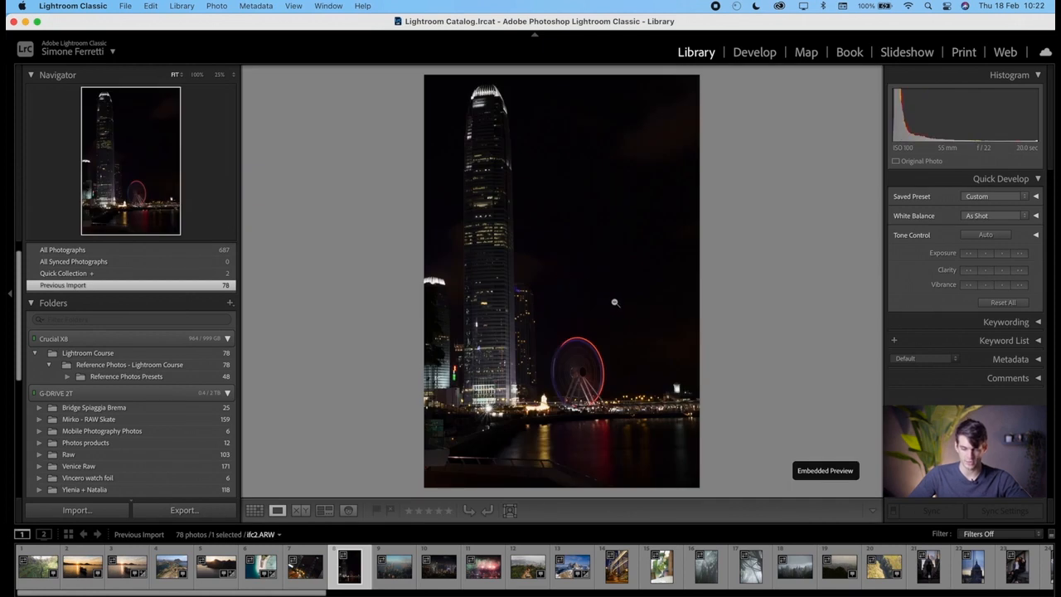
pyautogui.click(1003, 254)
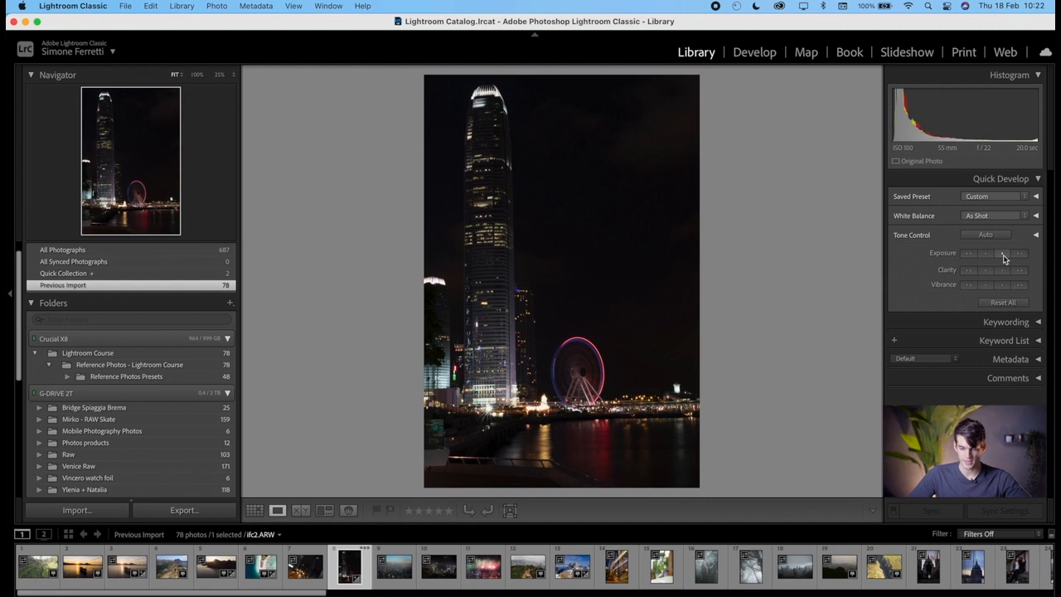
pyautogui.click(1003, 256)
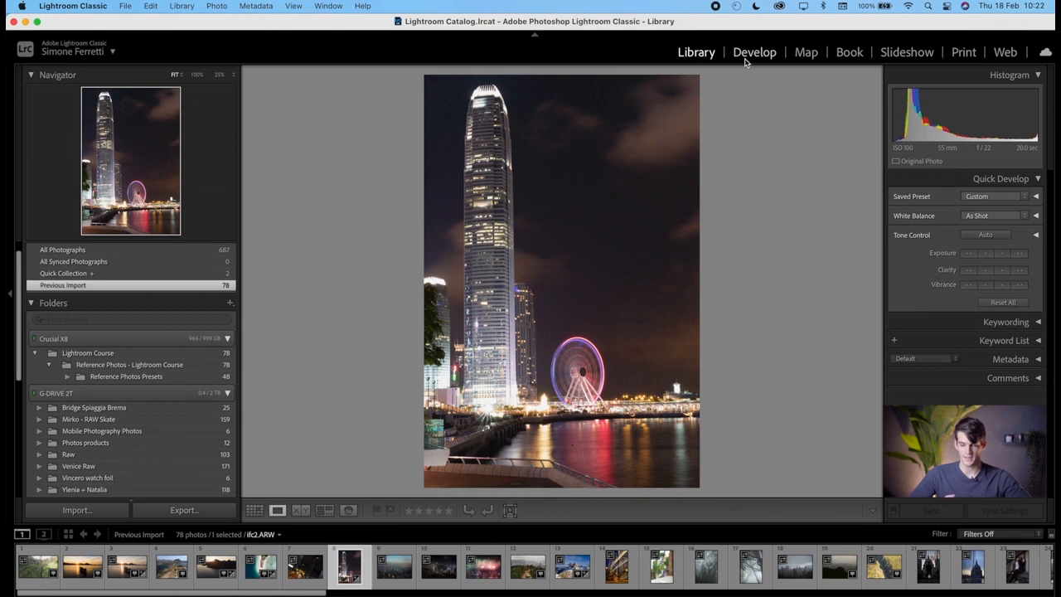
pyautogui.click(970, 253)
pyautogui.click(972, 255)
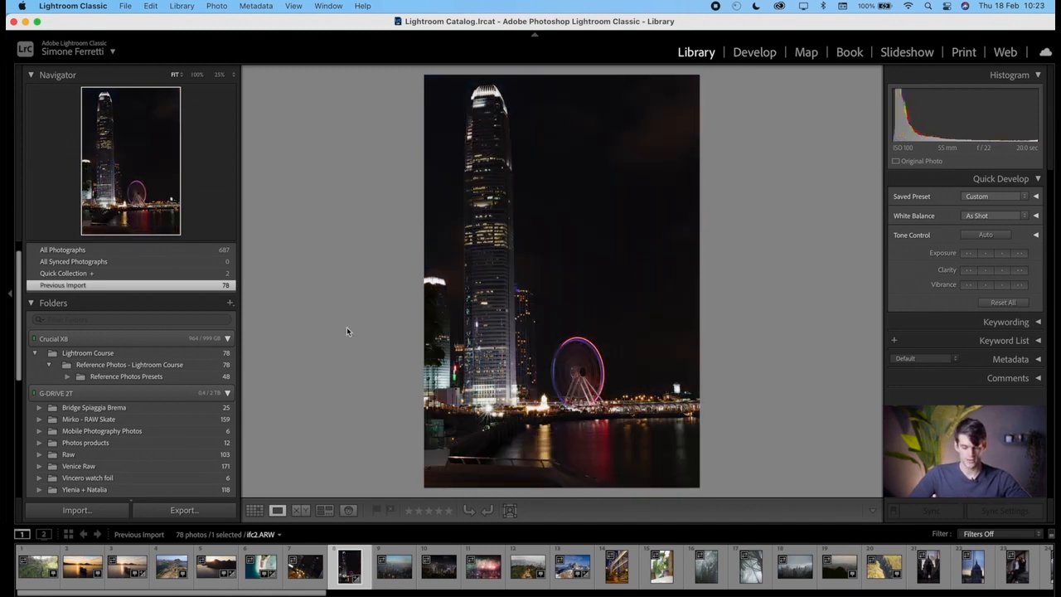
# Step: Collapse the Folders list and select the Smart Collections set
pyautogui.scroll(2, 120, 351)
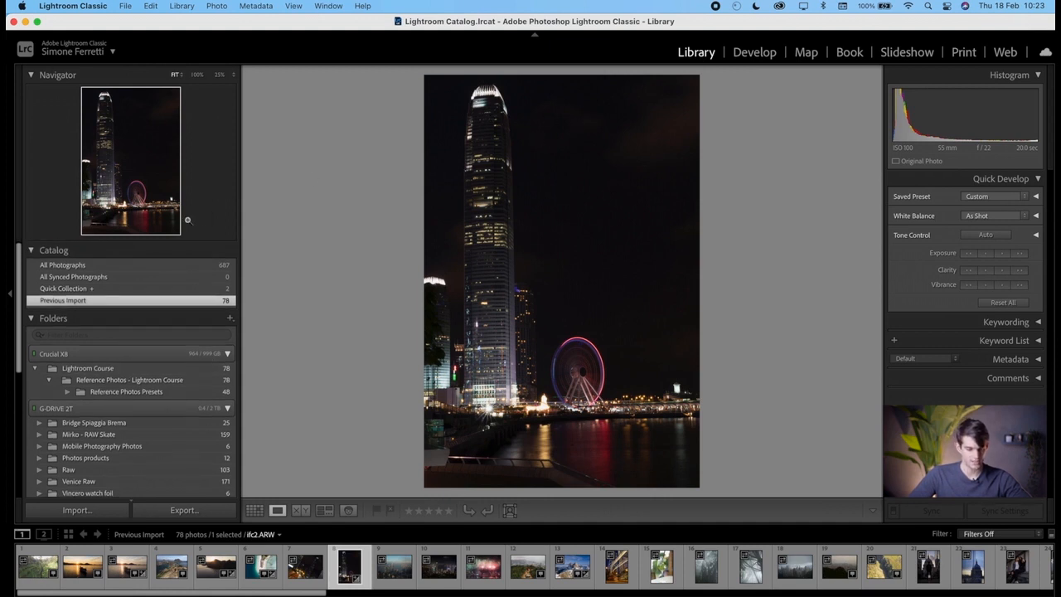
pyautogui.click(32, 318)
pyautogui.click(97, 367)
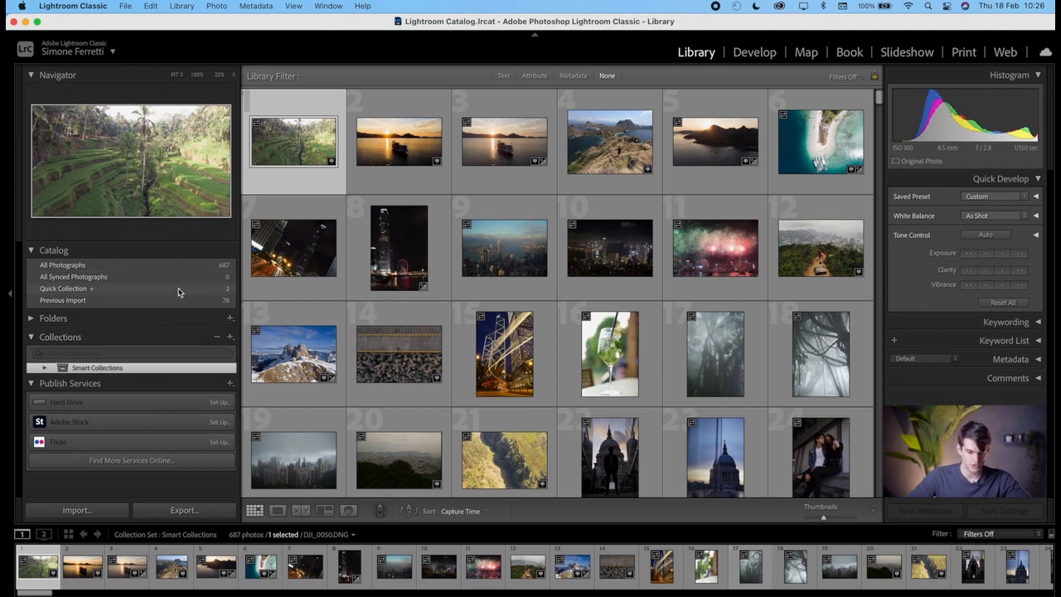
# Step: Create a collection set named Travel that is not inside any other collection set, and open it
pyautogui.click(121, 337)
pyautogui.click(120, 338)
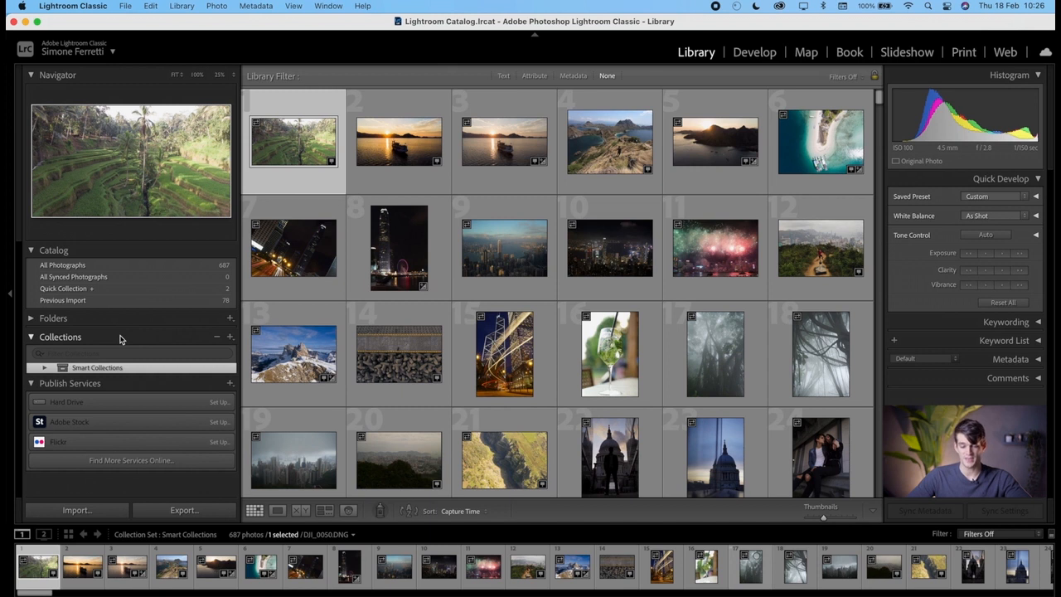
pyautogui.click(231, 337)
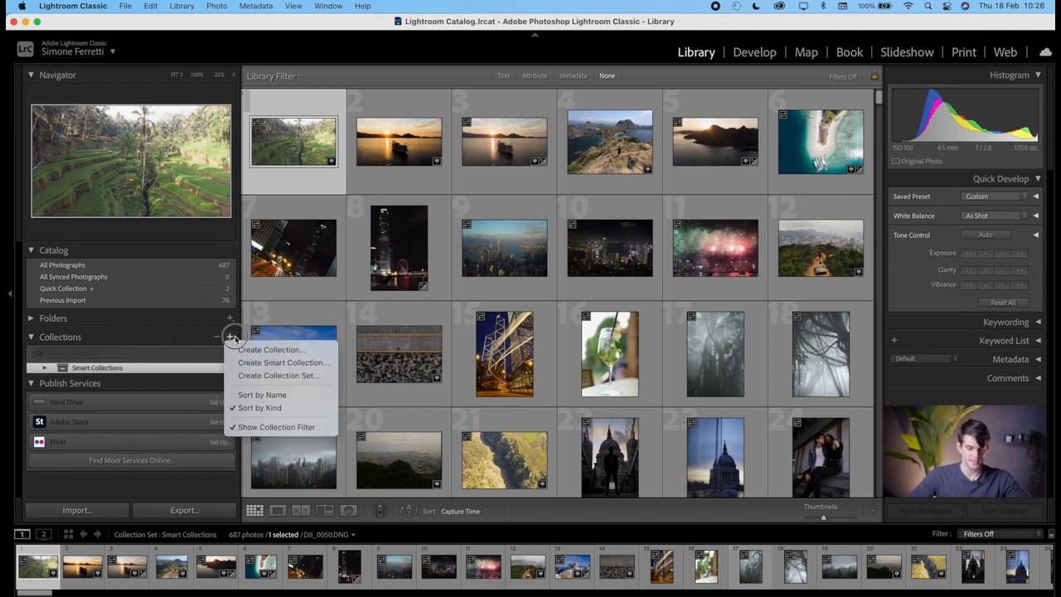
pyautogui.click(280, 376)
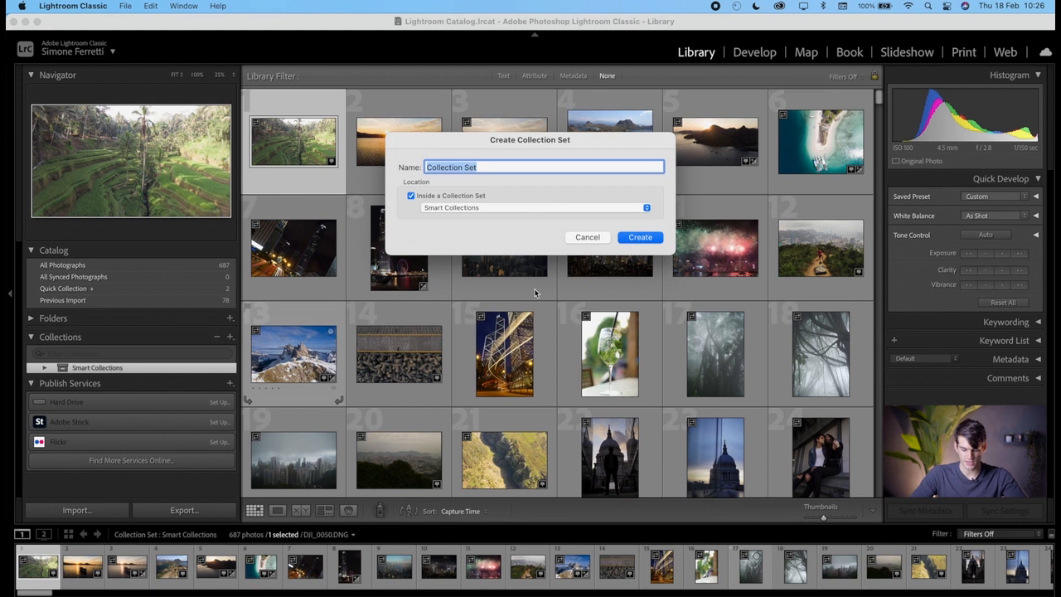
pyautogui.write('TRavel')
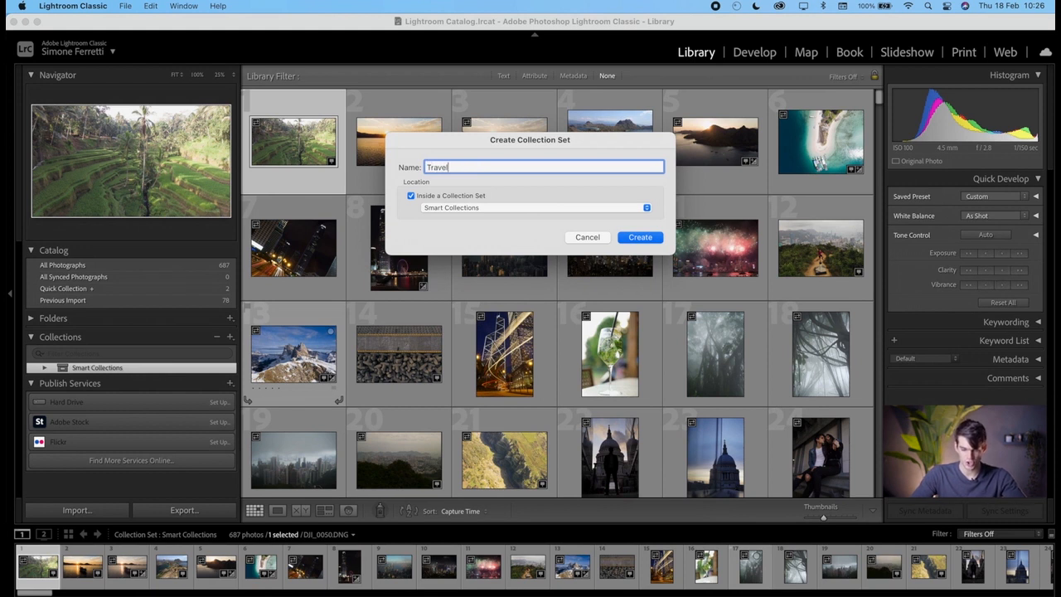
pyautogui.click(412, 196)
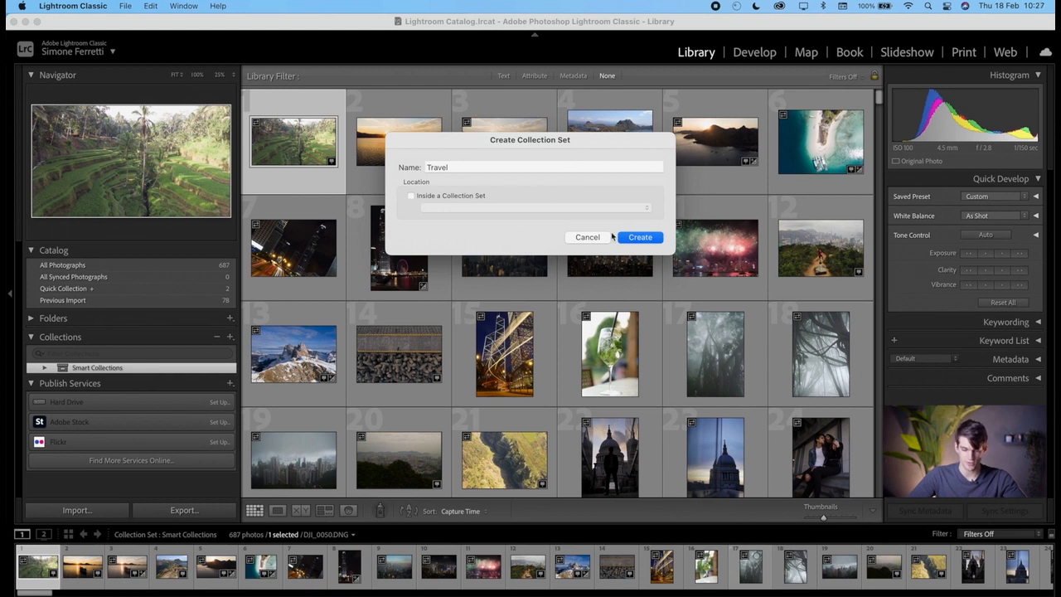
pyautogui.click(644, 243)
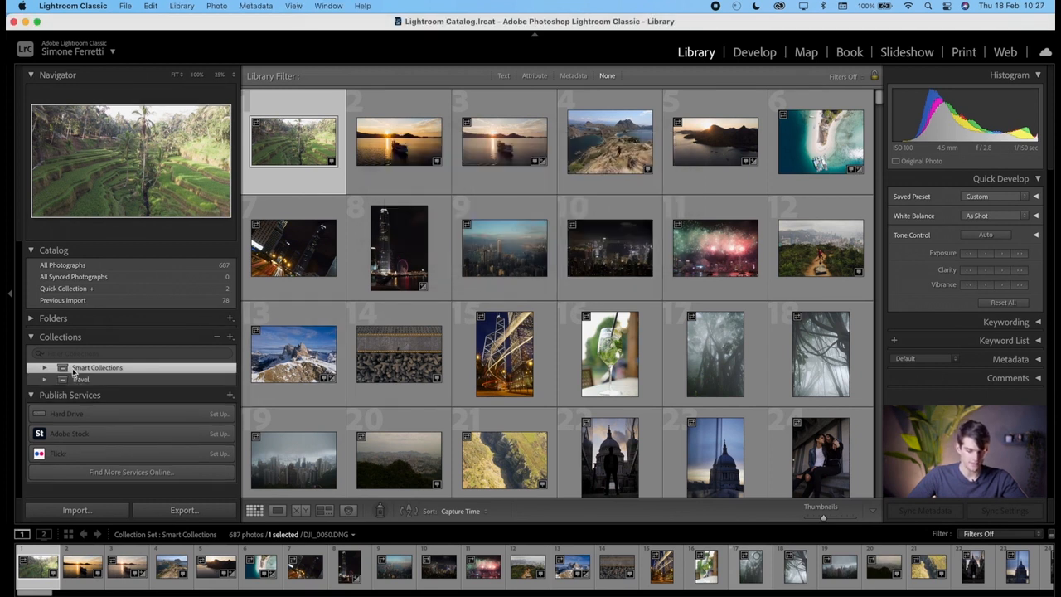
pyautogui.click(73, 378)
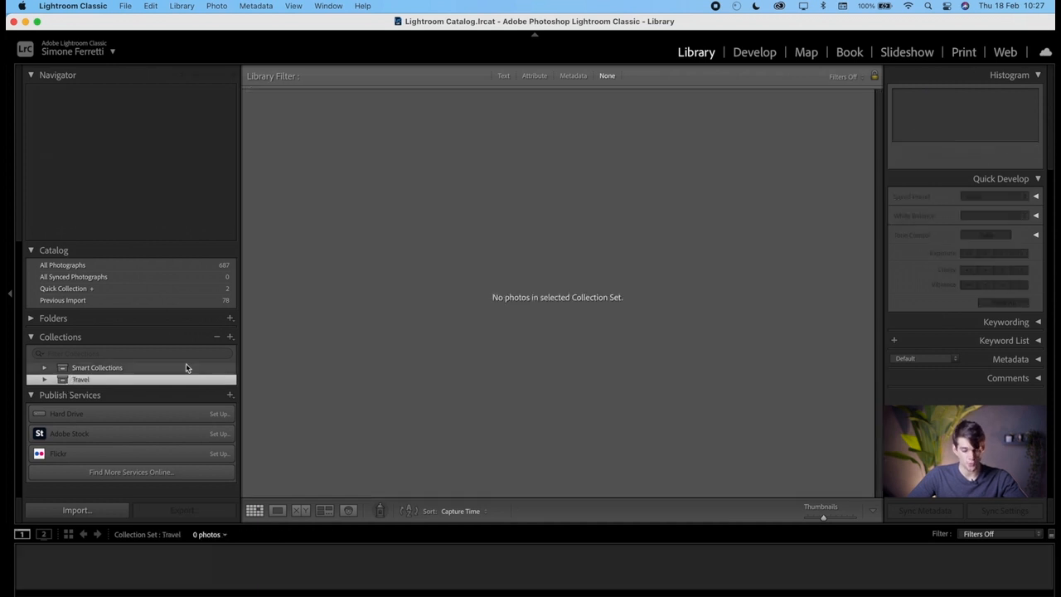
# Step: Select the four adjacent Hong Kong city photos, numbers 7 to 10, in the Previous Import
pyautogui.click(91, 300)
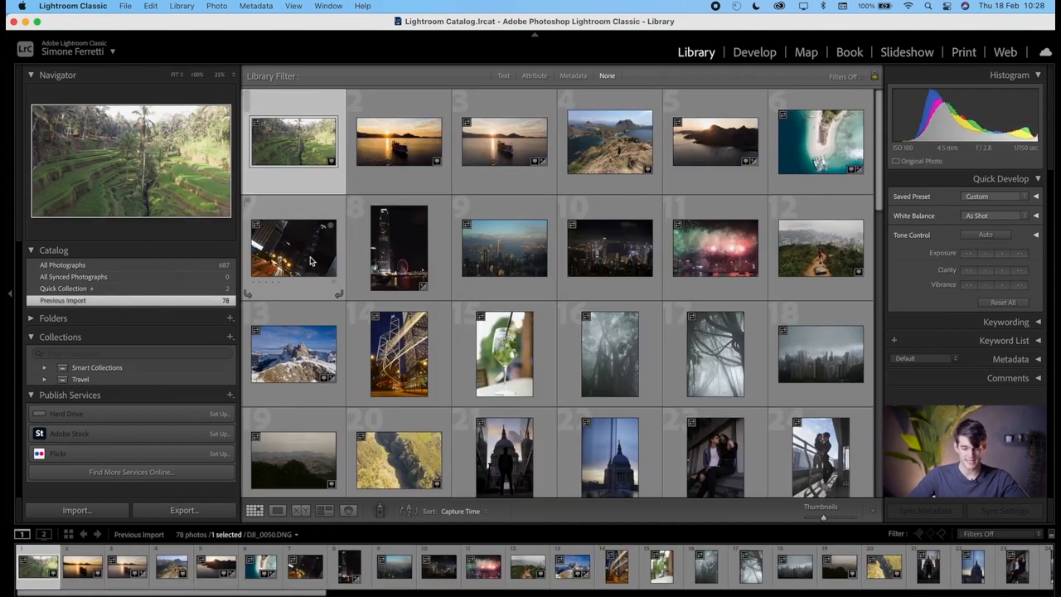
pyautogui.click(310, 262)
pyautogui.keyDown('shift'); pyautogui.click(378, 256); pyautogui.keyUp('shift')
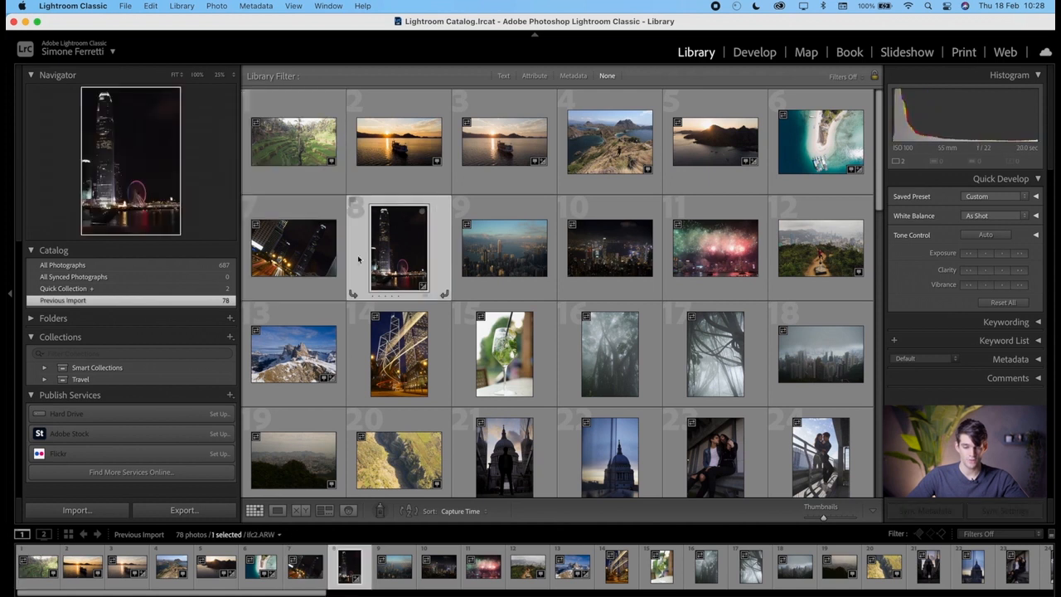
pyautogui.keyDown('super'); pyautogui.click(472, 261); pyautogui.keyUp('super')
pyautogui.keyDown('super'); pyautogui.click(605, 252); pyautogui.keyUp('super')
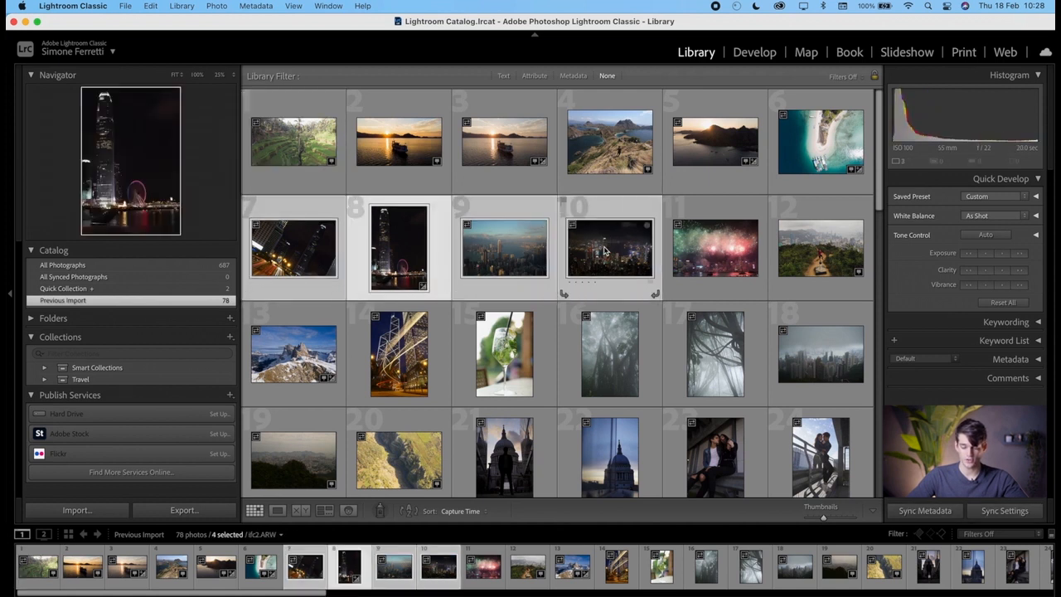
# Step: Create a collection named Hong Kong inside the Travel collection set, including the selected photos
pyautogui.click(229, 338)
pyautogui.click(272, 349)
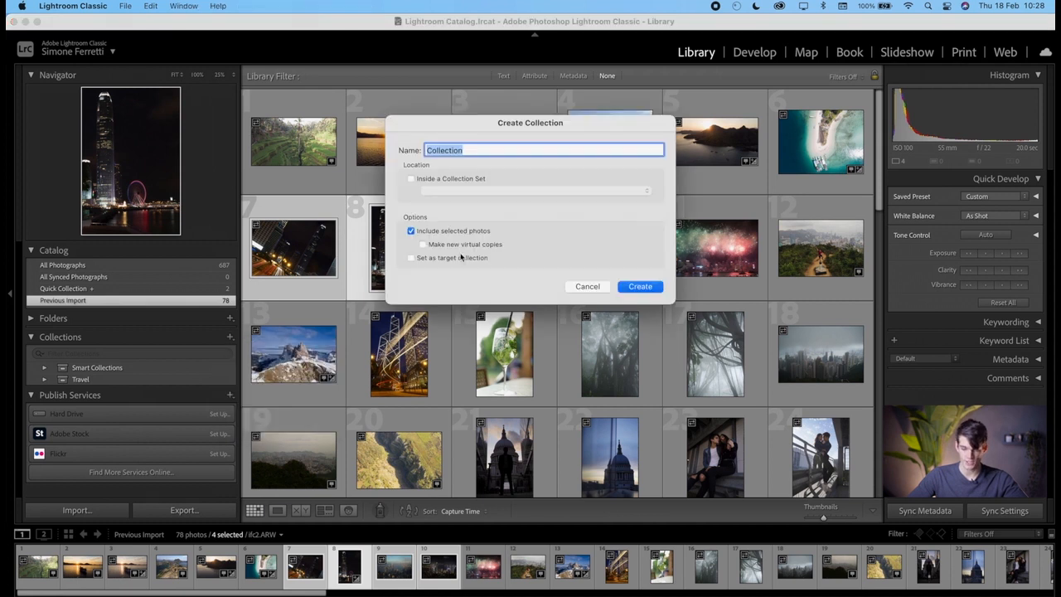
pyautogui.write('HOn')
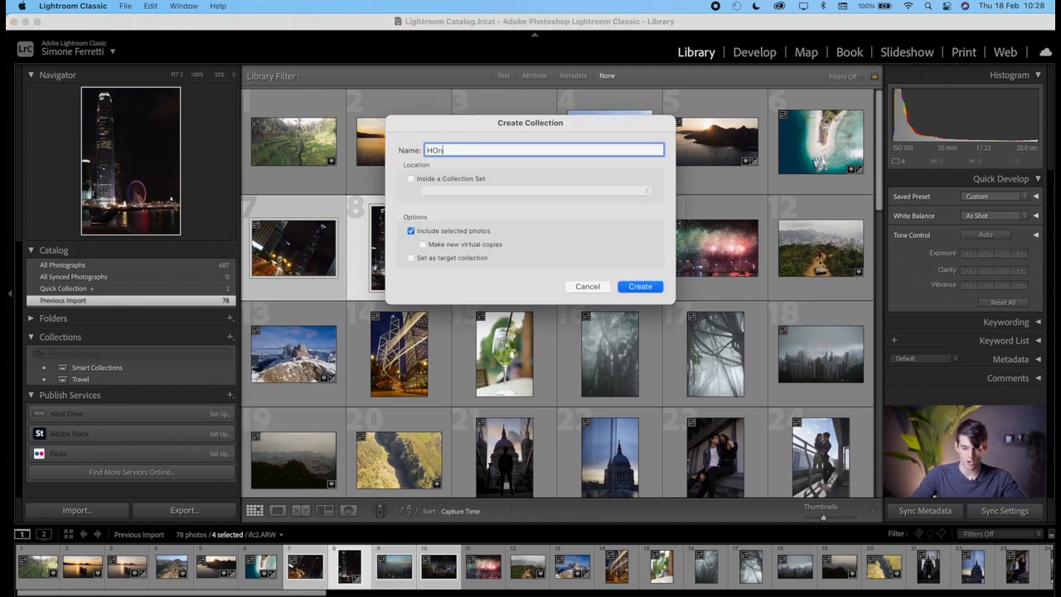
pyautogui.write('g Kong')
pyautogui.click(410, 179)
pyautogui.click(436, 193)
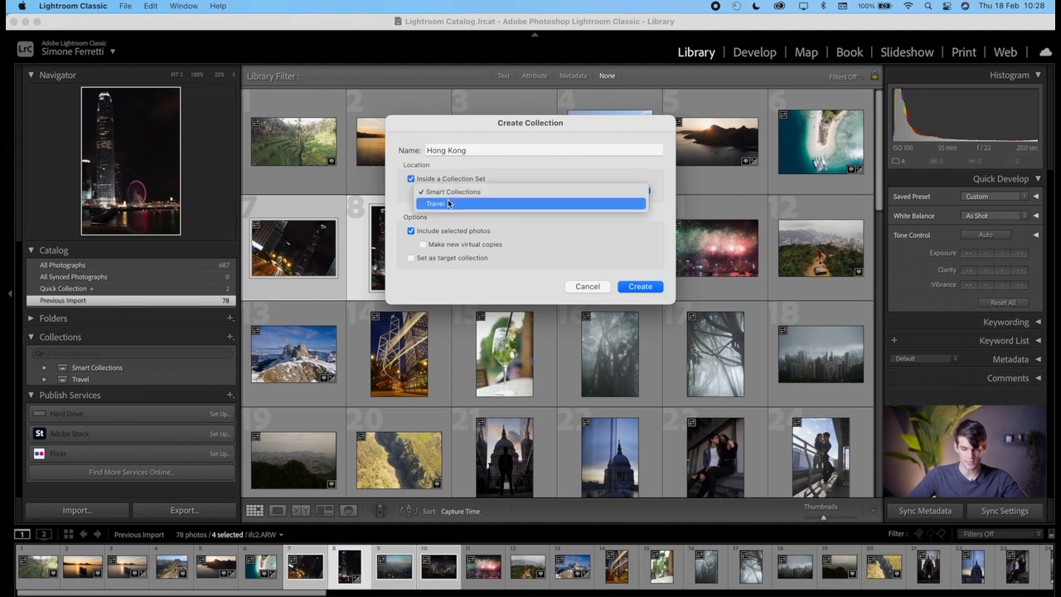
pyautogui.click(447, 204)
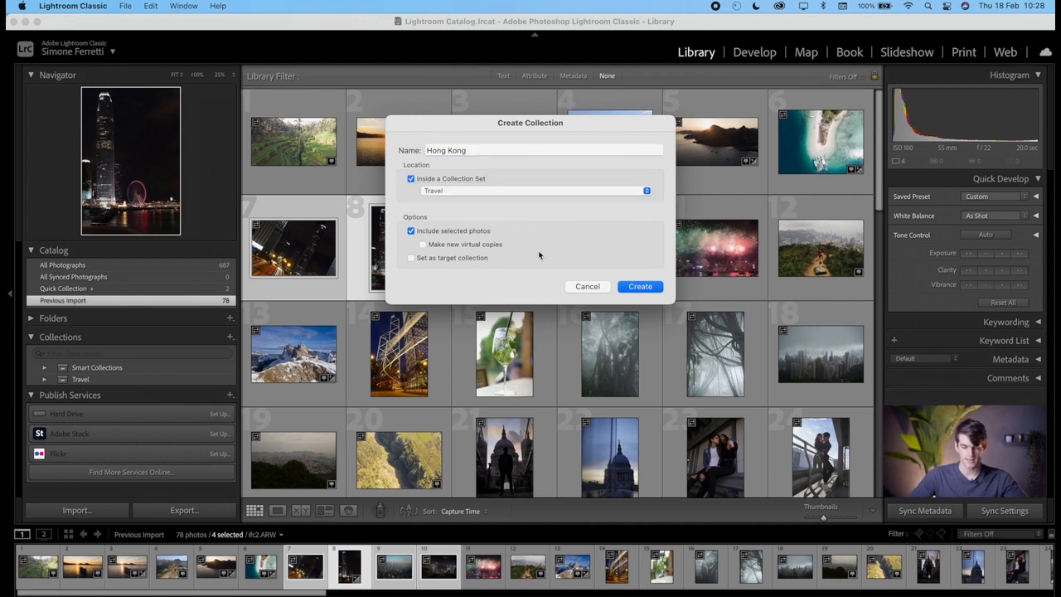
pyautogui.click(639, 287)
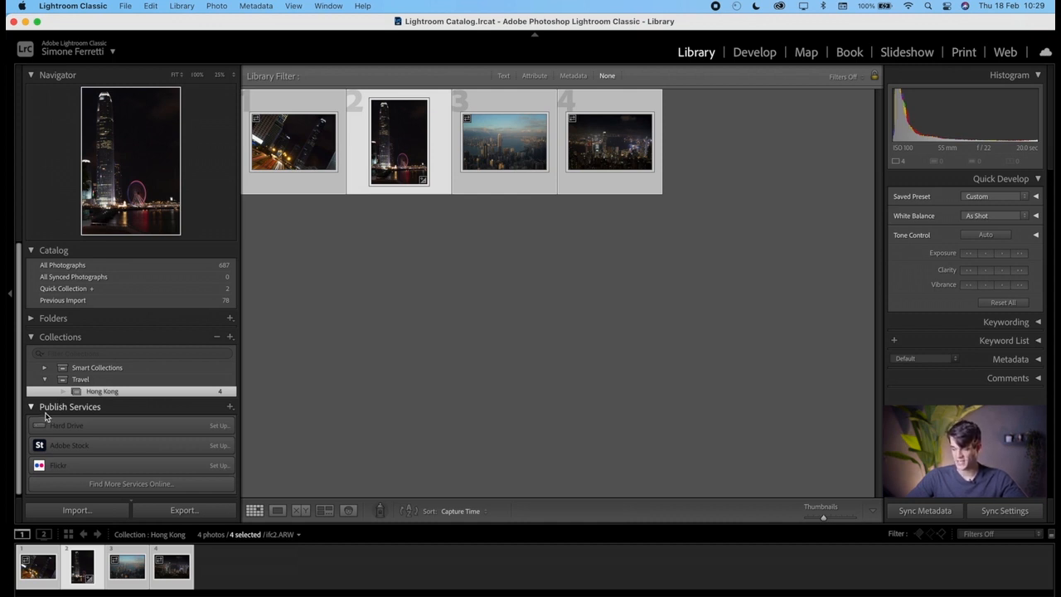
# Step: Start a new smart collection inside the Smart Collections set and name it "5 - starts"
pyautogui.click(84, 369)
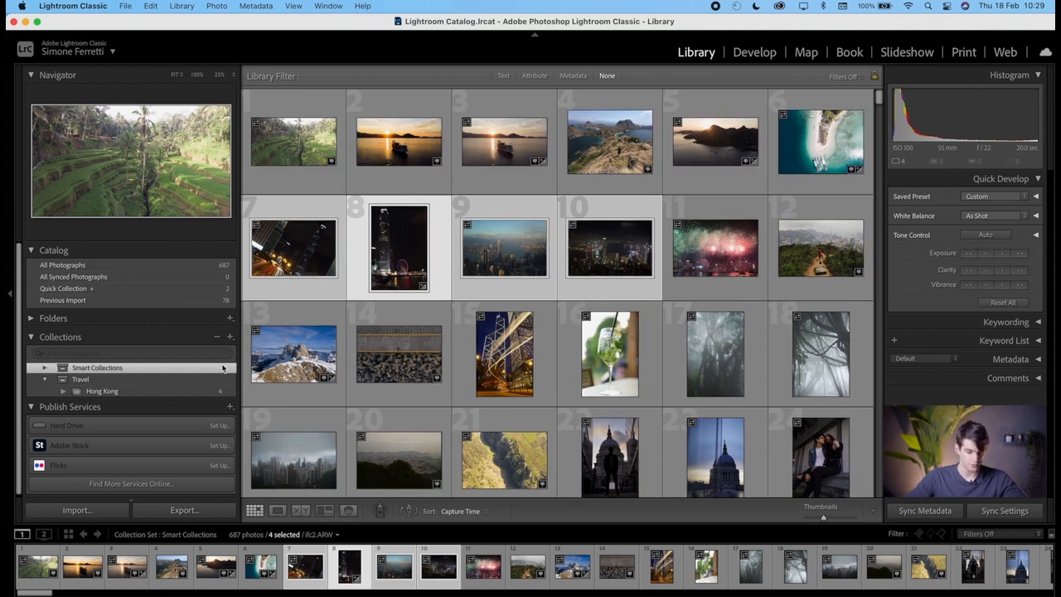
pyautogui.click(231, 339)
pyautogui.click(279, 363)
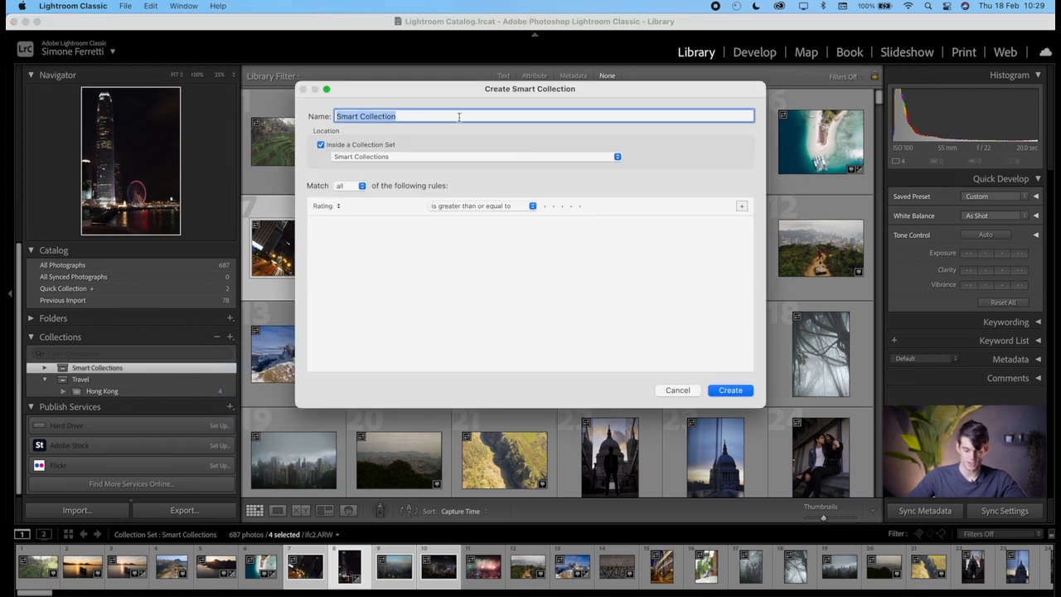
pyautogui.write('Pro')
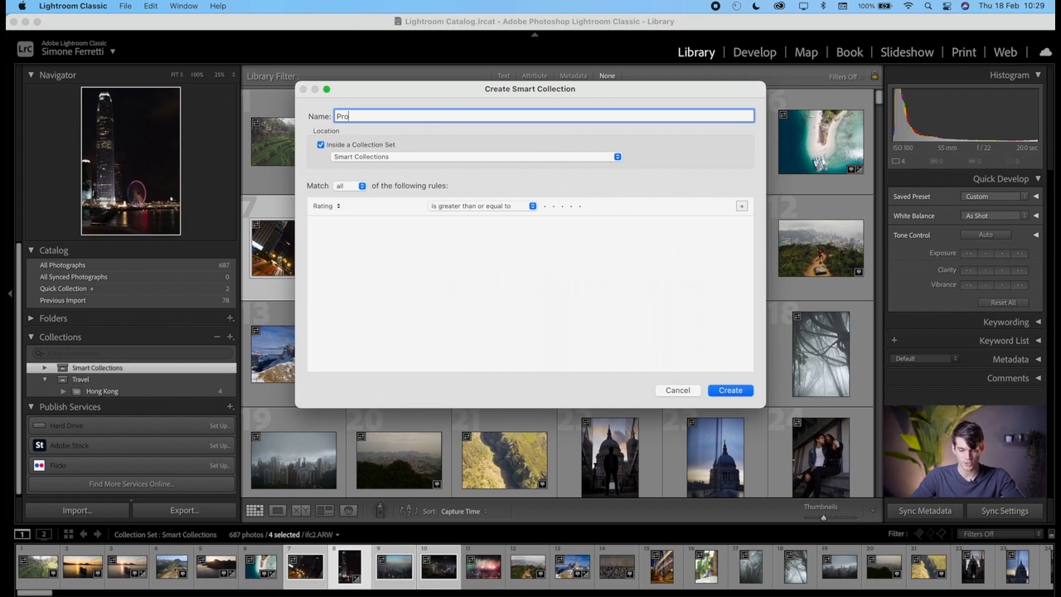
pyautogui.press('BackSpace')
pyautogui.press('BackSpace')
pyautogui.press('BackSpace')
pyautogui.write('S - starts')
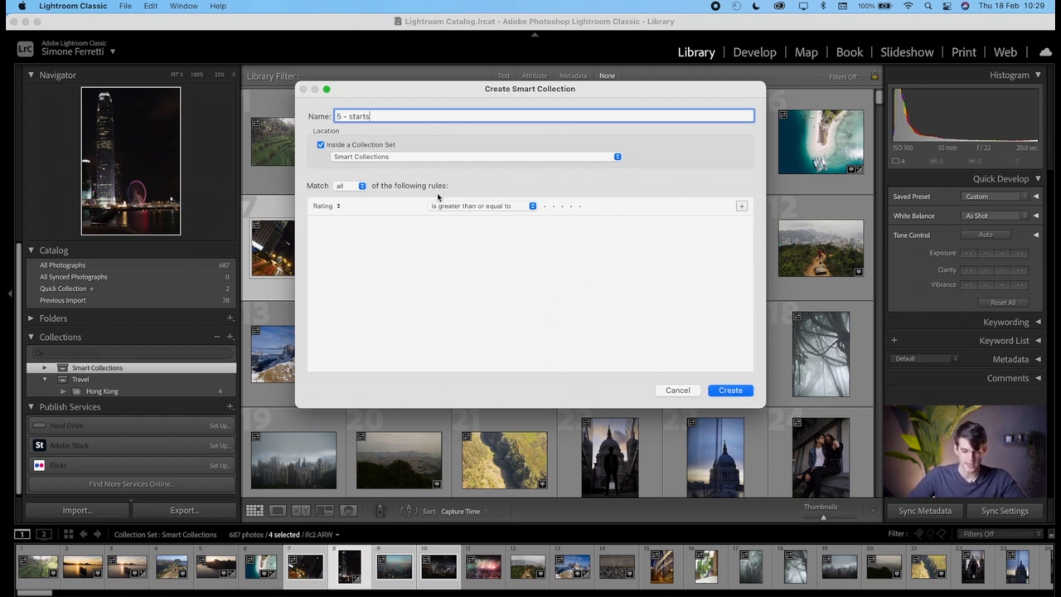
# Step: Set the smart collection's only rule to Rating is greater than or equal to five stars, and create it
pyautogui.click(742, 207)
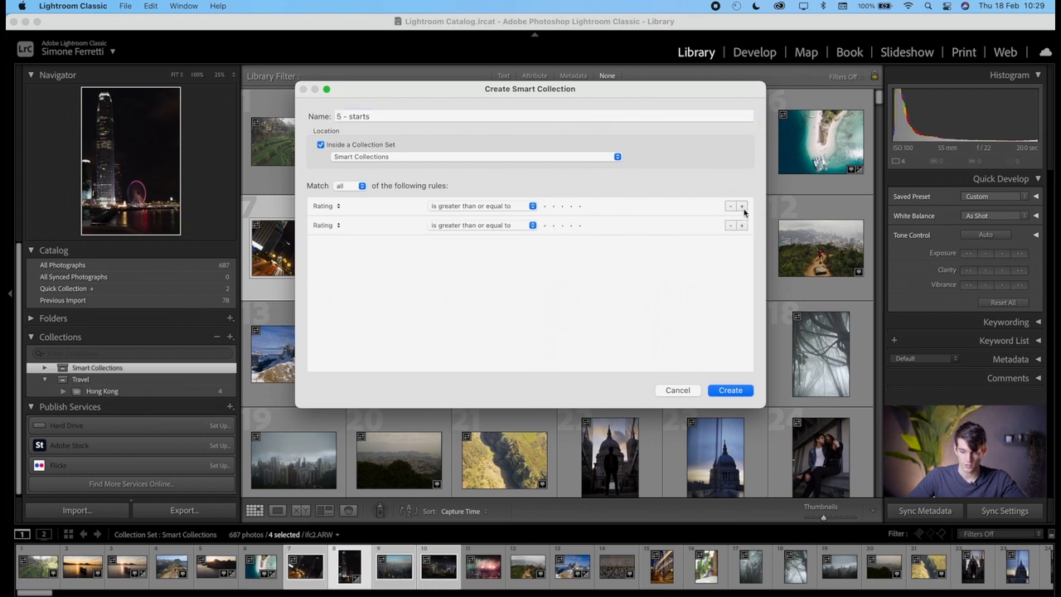
pyautogui.click(730, 226)
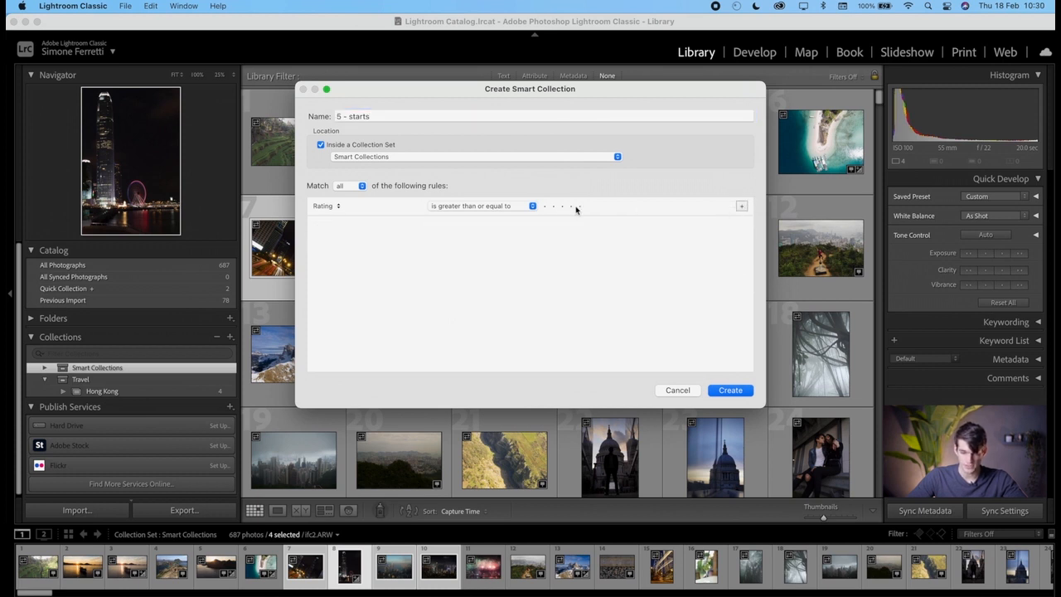
pyautogui.click(335, 208)
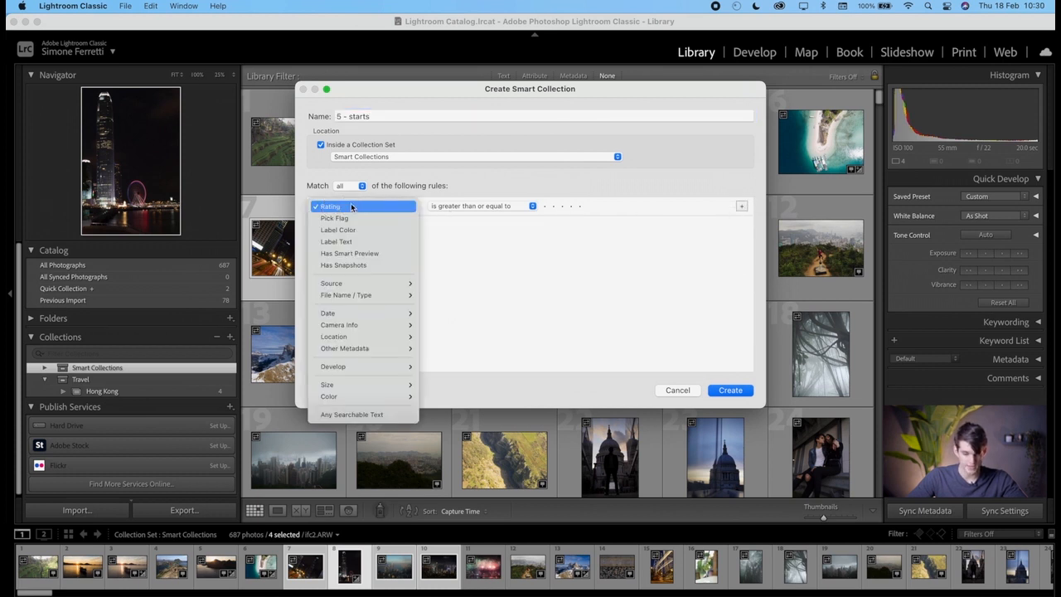
pyautogui.click(337, 210)
pyautogui.click(477, 212)
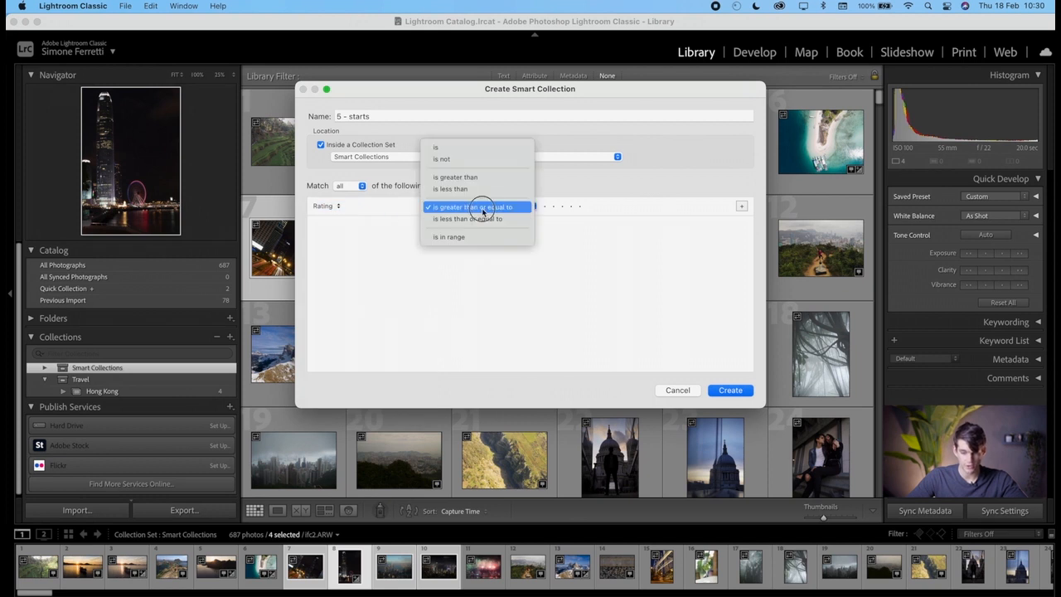
pyautogui.click(474, 207)
pyautogui.click(580, 207)
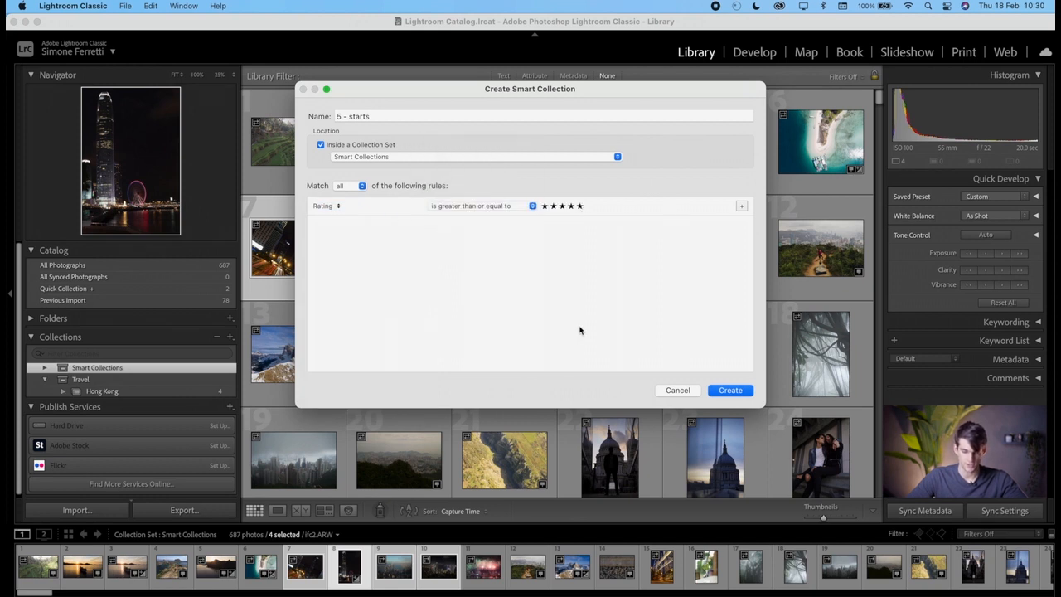
pyautogui.click(727, 396)
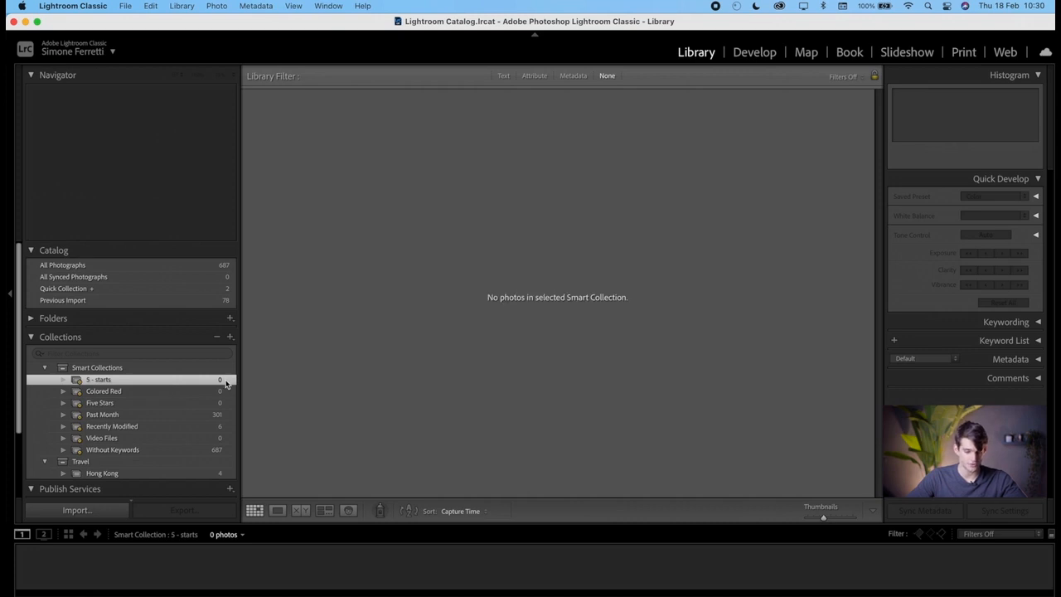
# Step: Rate the first three photos of the Hong Kong collection five stars and show the "5 - starts" smart collection as a grid
pyautogui.scroll(-1, 199, 435)
pyautogui.click(190, 463)
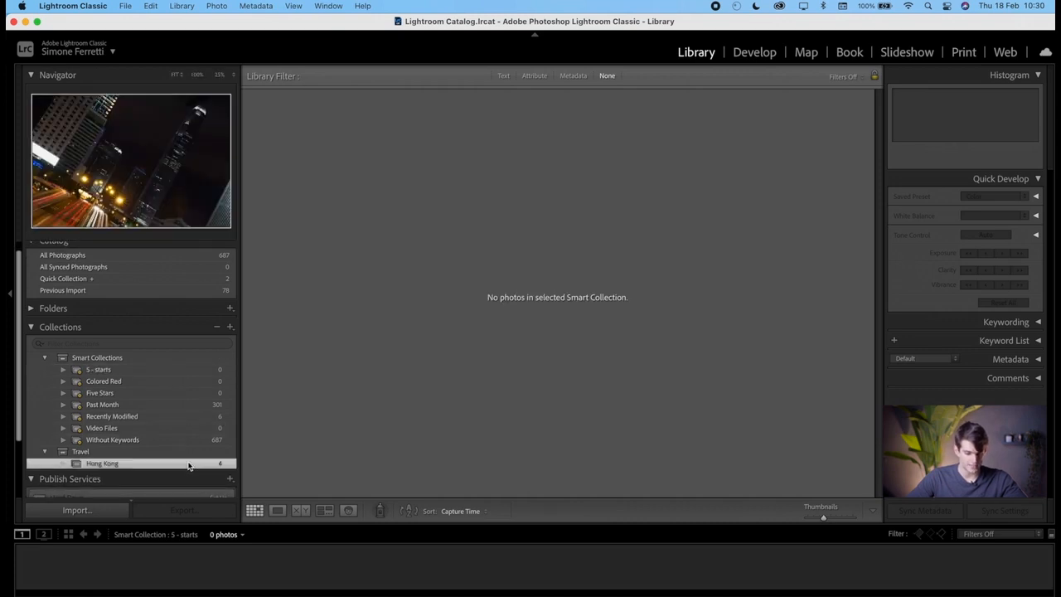
pyautogui.doubleClick(314, 168)
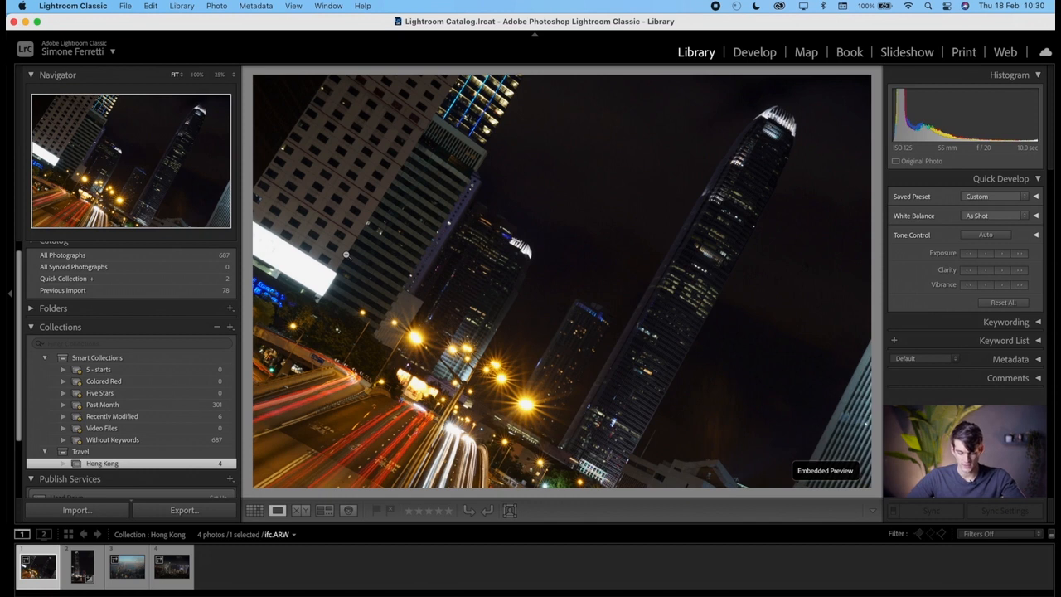
pyautogui.press('5')
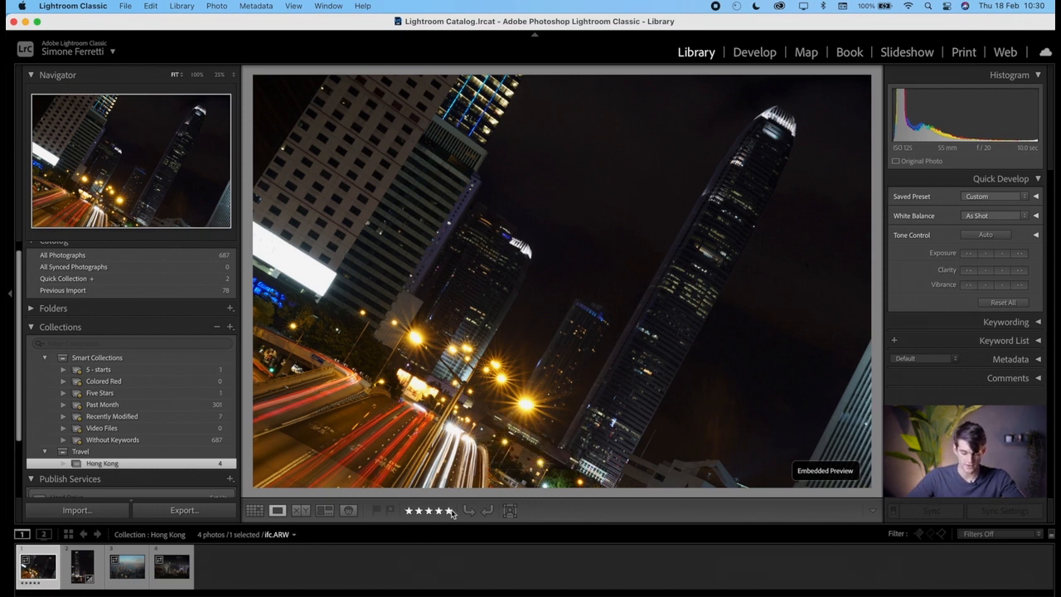
pyautogui.press('Right')
pyautogui.press('5')
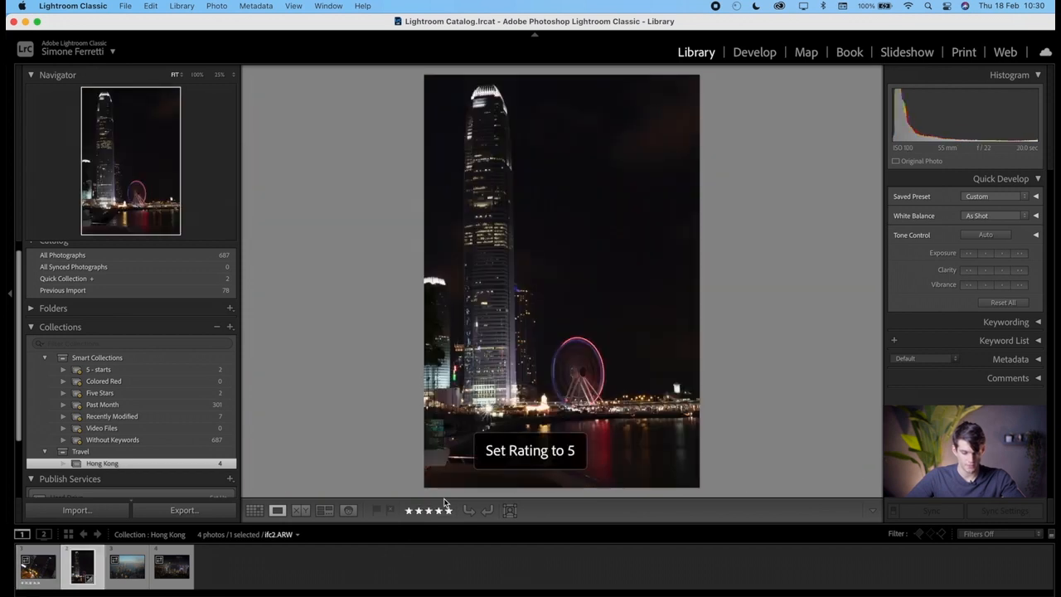
pyautogui.press('Right')
pyautogui.press('5')
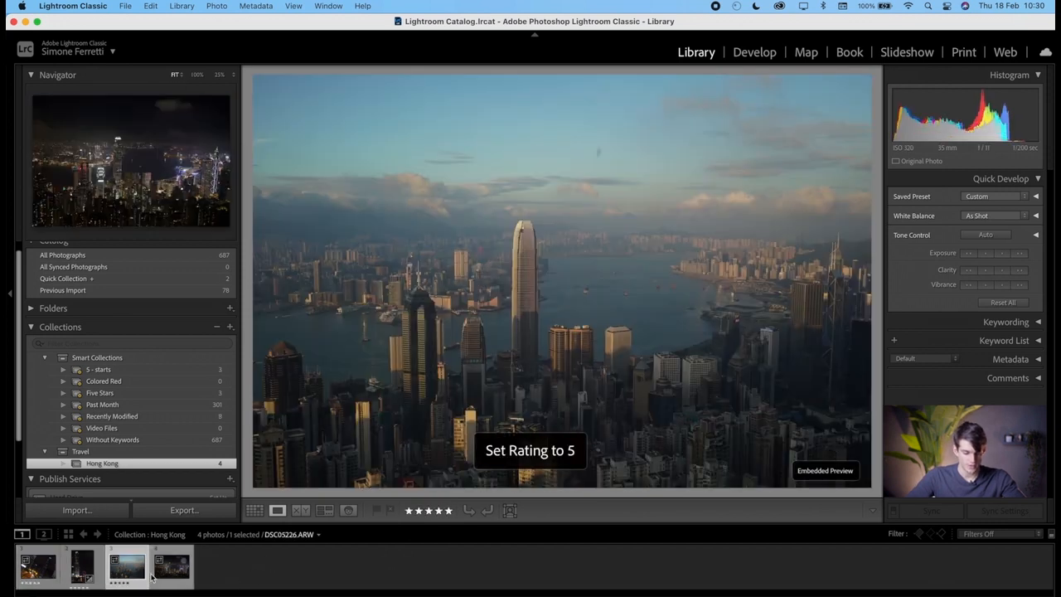
pyautogui.click(132, 370)
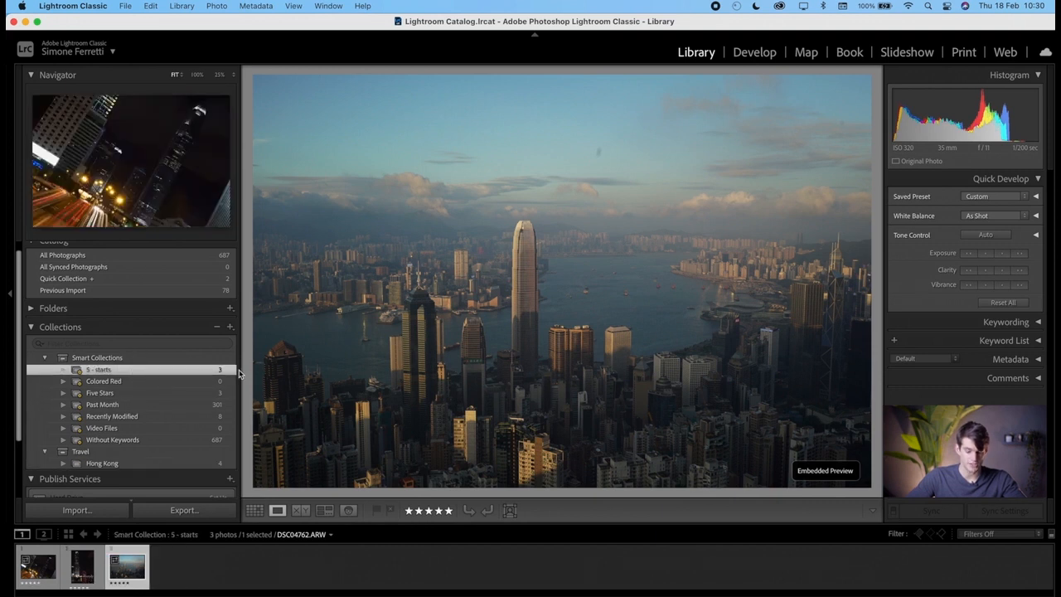
pyautogui.click(254, 511)
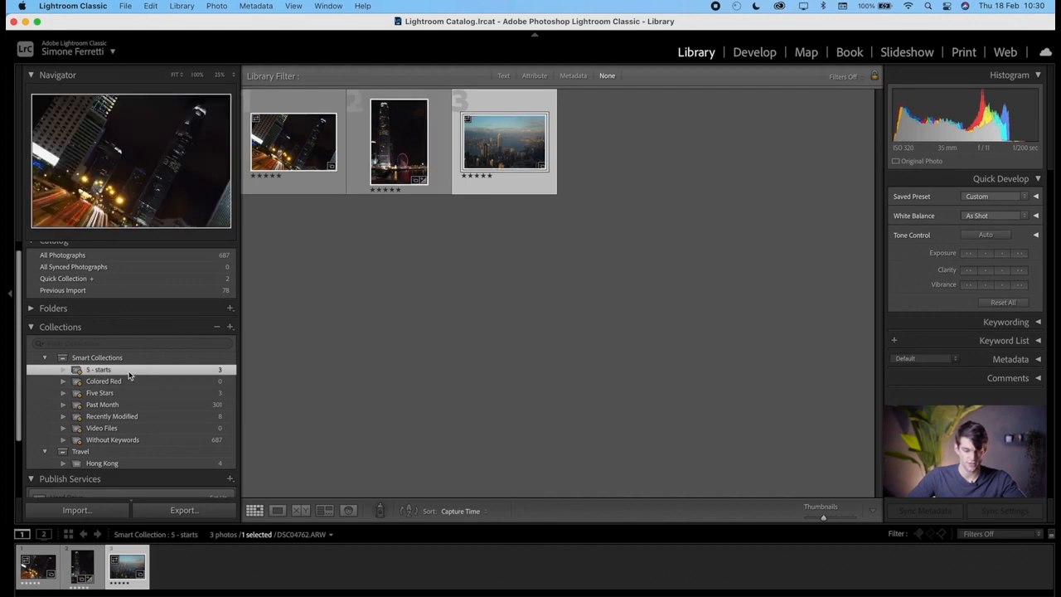
# Step: Start another smart collection and add two extra rules, browsing the available rule criteria such as Source, Camera Info and Size
pyautogui.click(229, 326)
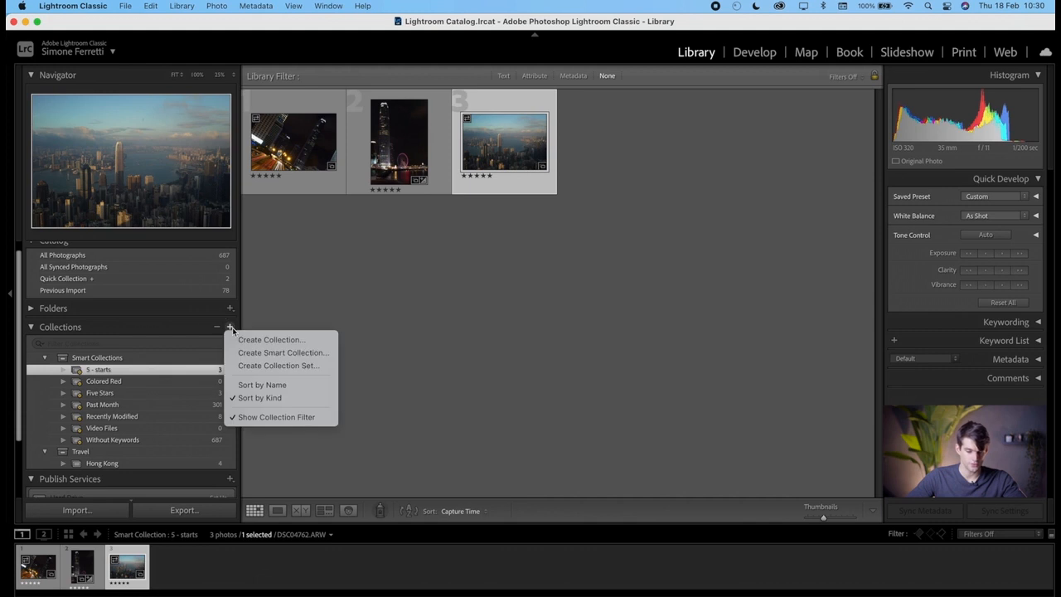
pyautogui.click(304, 355)
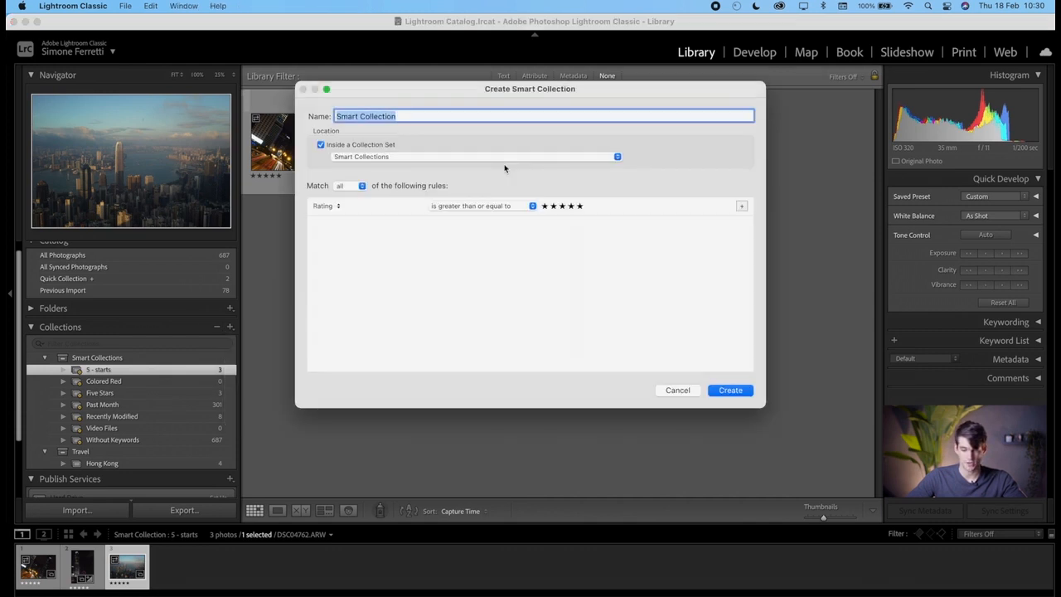
pyautogui.click(741, 206)
pyautogui.click(520, 225)
pyautogui.click(330, 227)
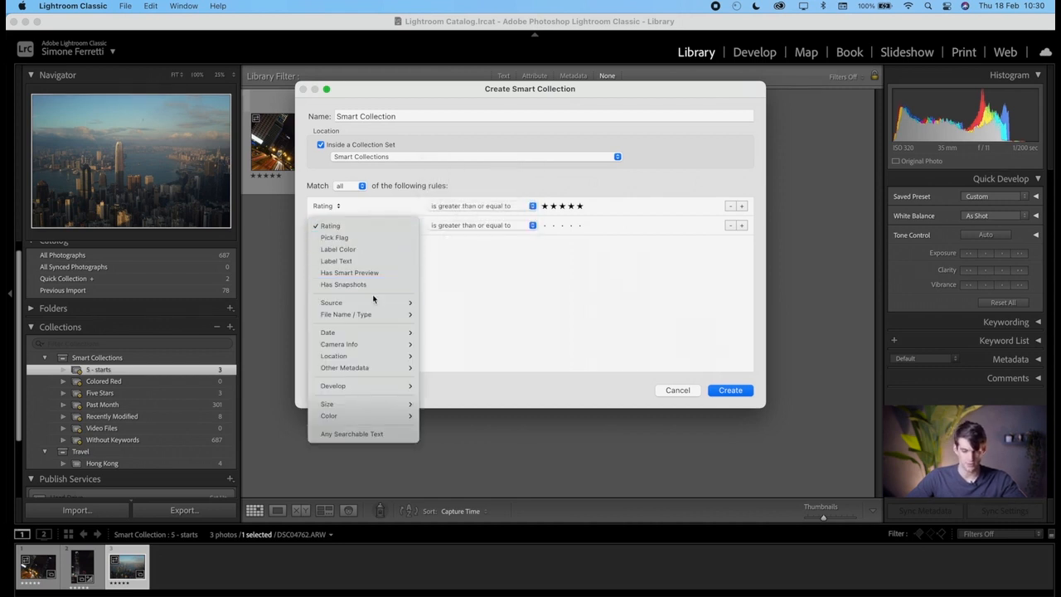
pyautogui.moveTo(375, 305)
pyautogui.moveTo(364, 347)
pyautogui.moveTo(358, 407)
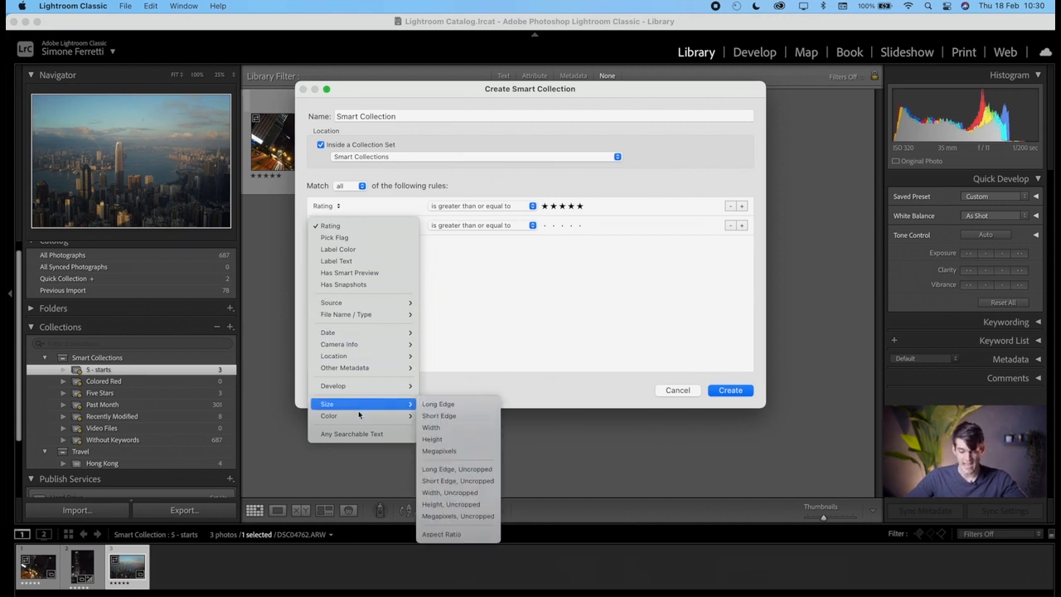
pyautogui.click(528, 378)
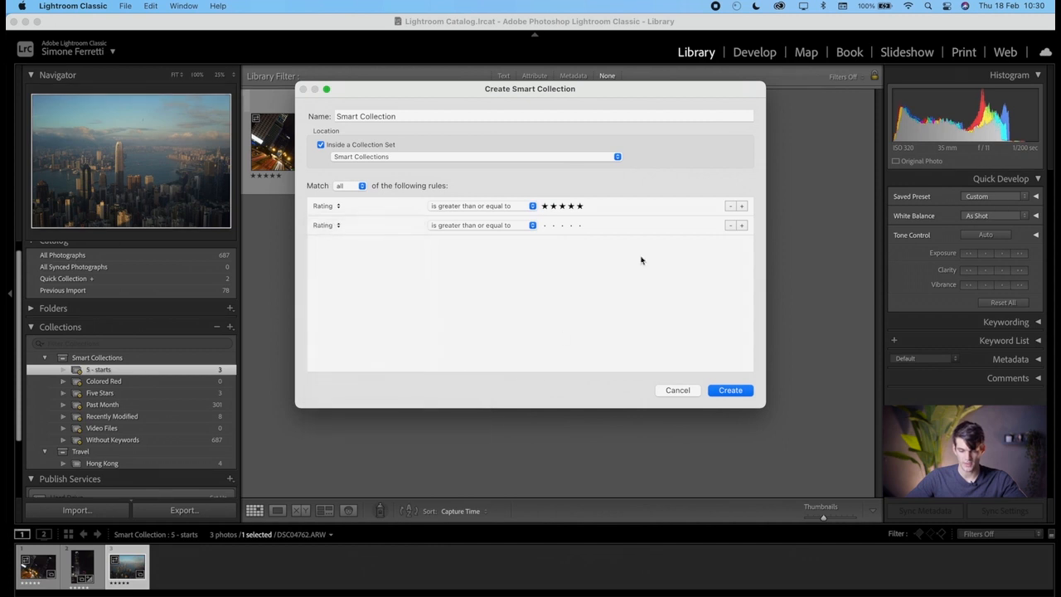
pyautogui.click(742, 225)
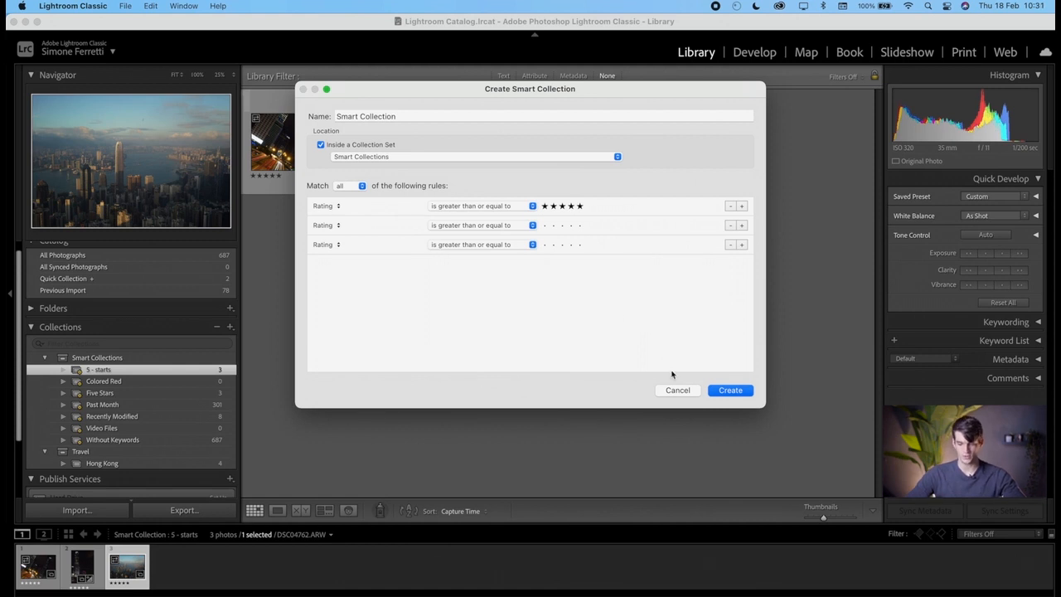
# Step: Choose the Travel collection set as the location for the new smart collection and close the dialog
pyautogui.click(322, 145)
pyautogui.click(321, 145)
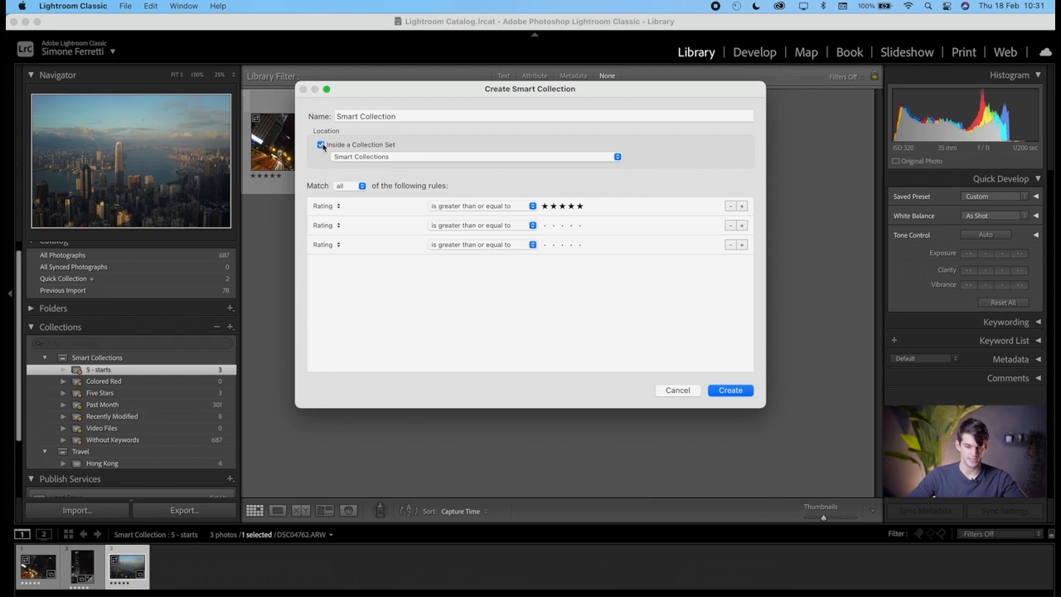
pyautogui.click(378, 157)
pyautogui.click(378, 158)
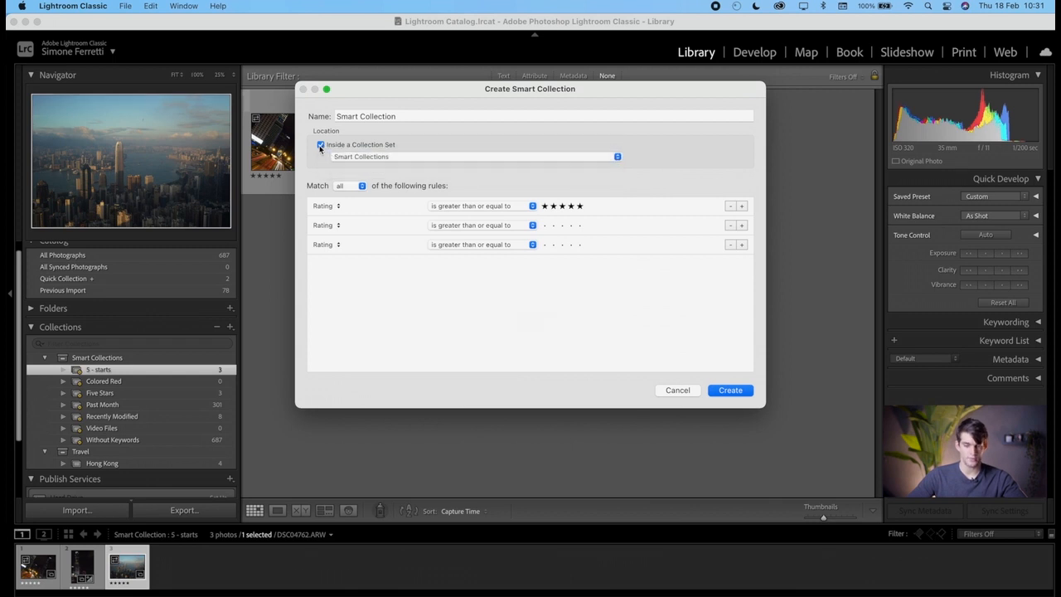
pyautogui.click(374, 158)
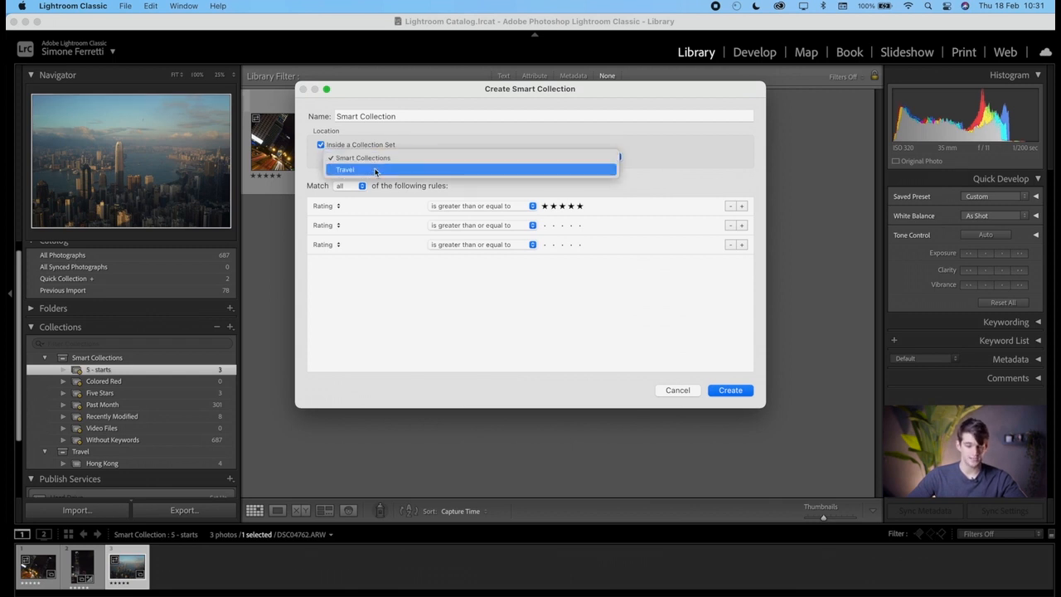
pyautogui.click(374, 170)
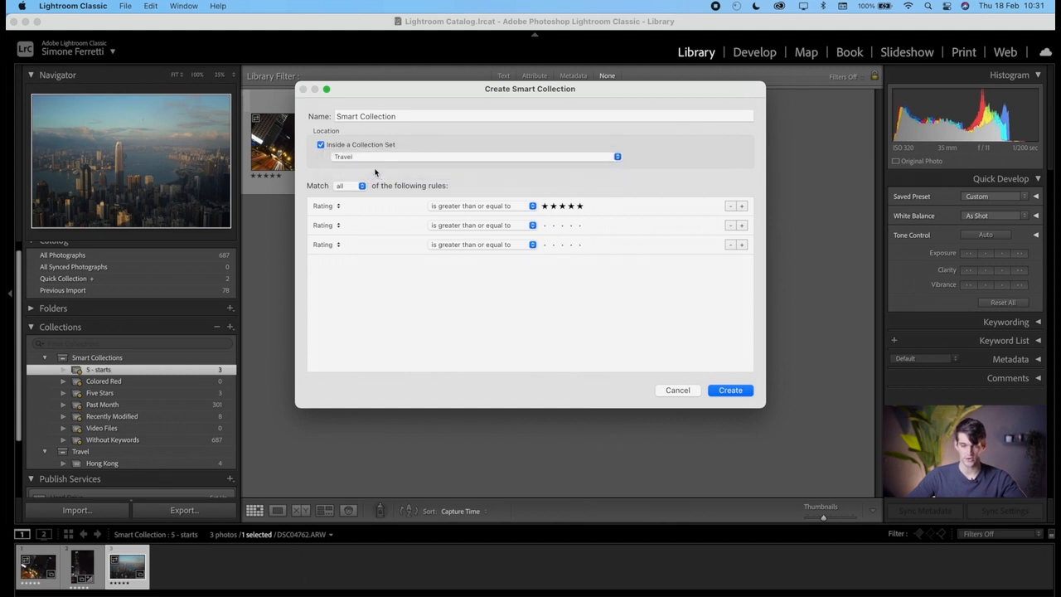
pyautogui.click(731, 390)
# Step: Collapse the collections and expand the folder list to review the drives and photo folders
pyautogui.click(44, 357)
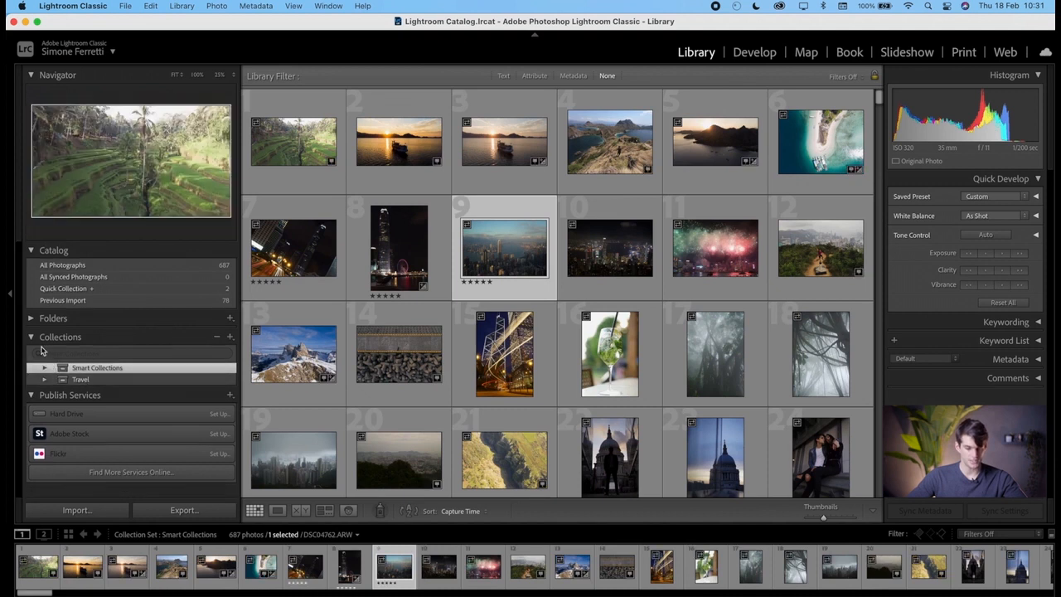
pyautogui.click(36, 337)
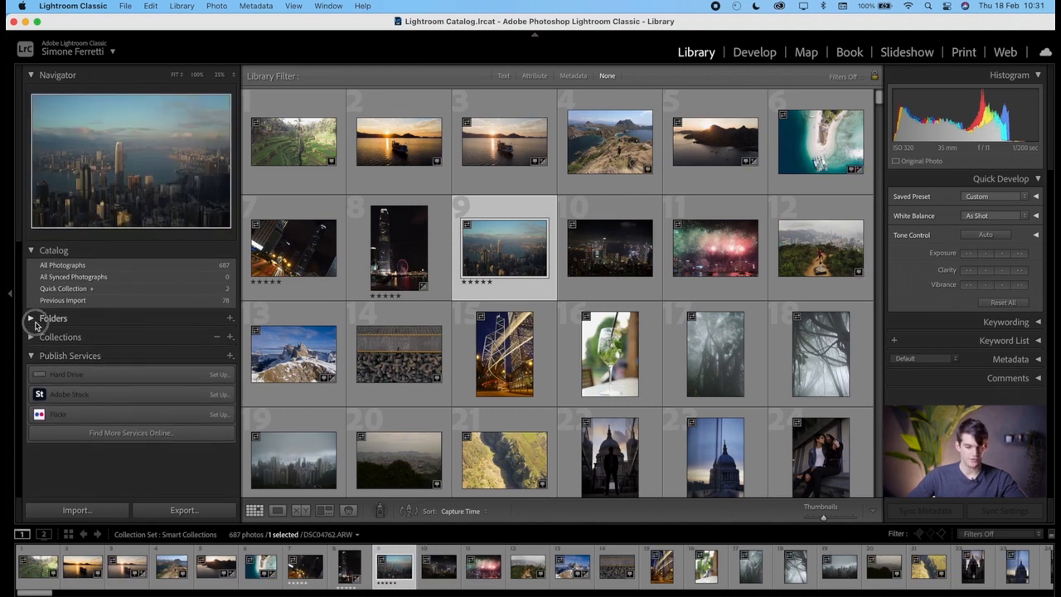
pyautogui.click(32, 318)
pyautogui.scroll(-5, 137, 378)
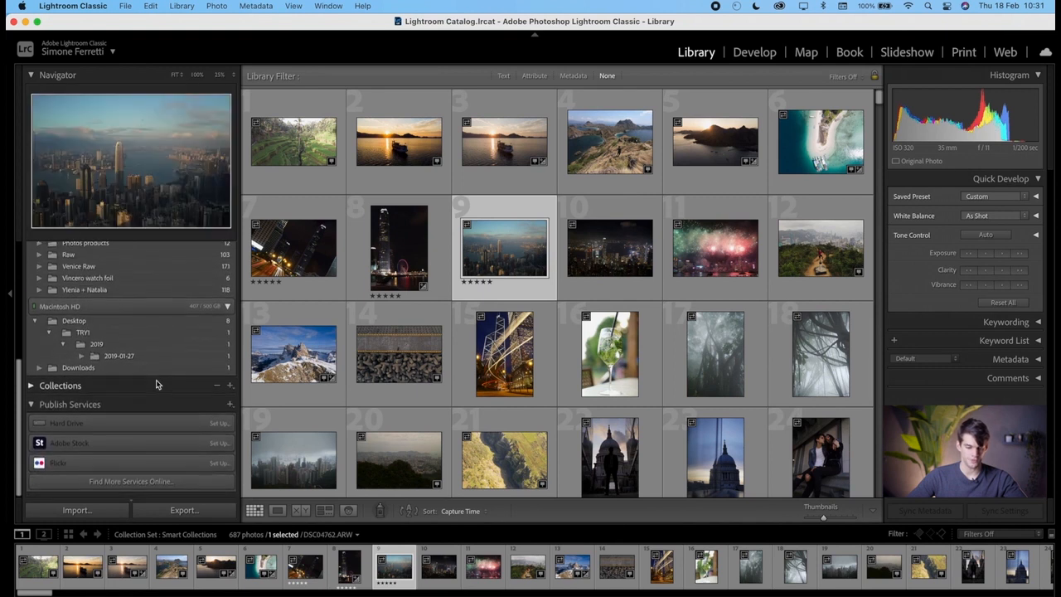
pyautogui.scroll(4, 126, 356)
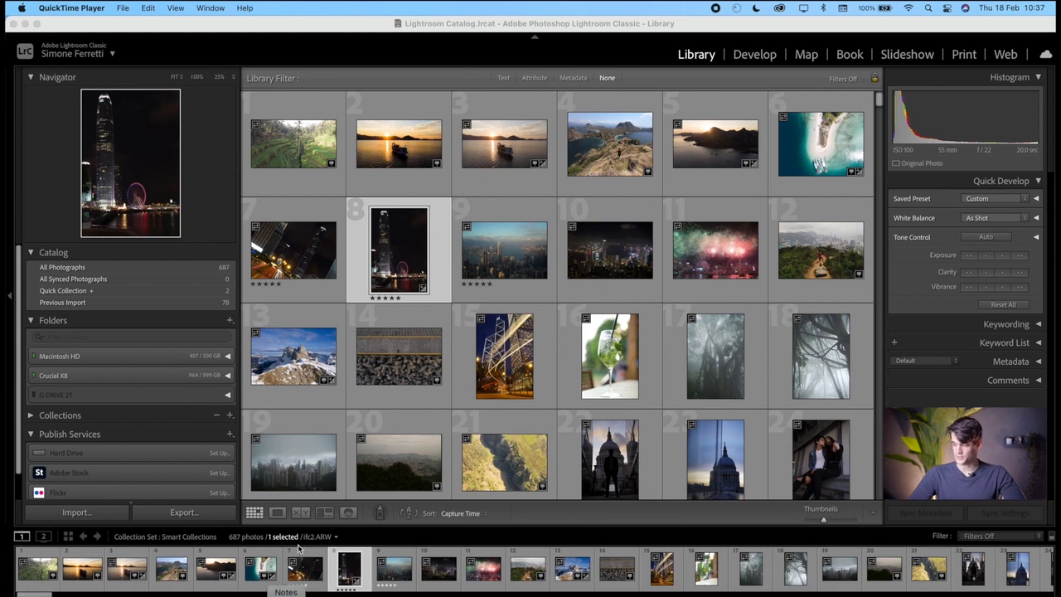
# Step: Open the Lightroom preferences, review the File Handling options, and close them
pyautogui.click(113, 34)
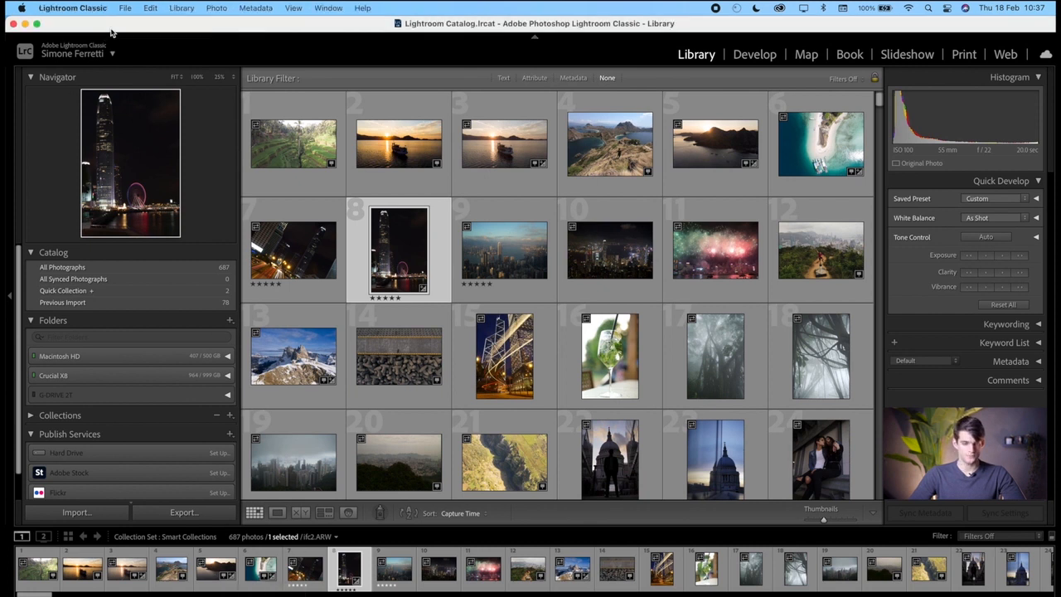
pyautogui.click(124, 8)
pyautogui.moveTo(73, 8)
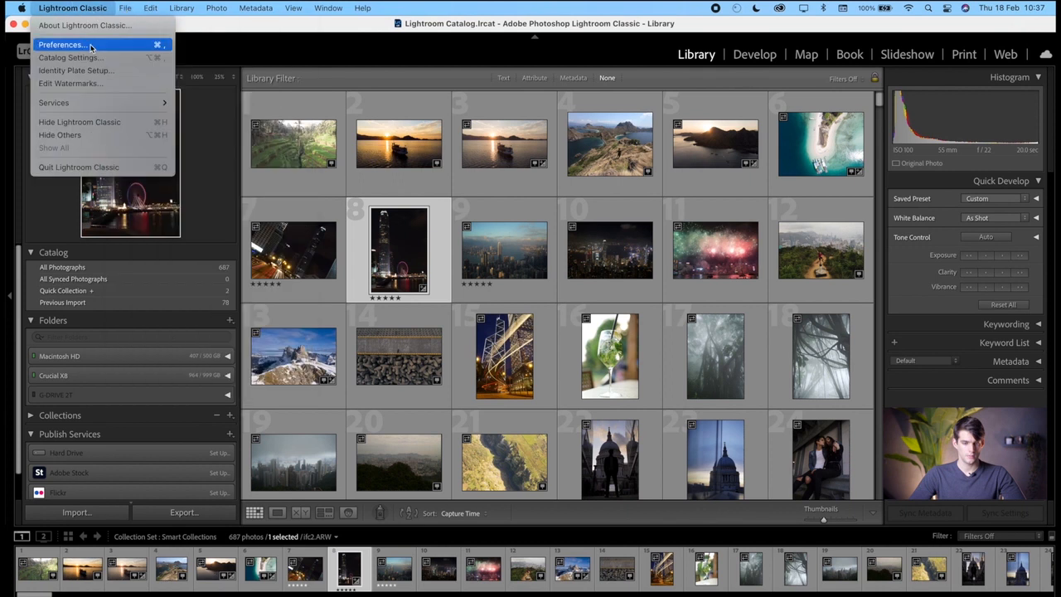
pyautogui.click(106, 44)
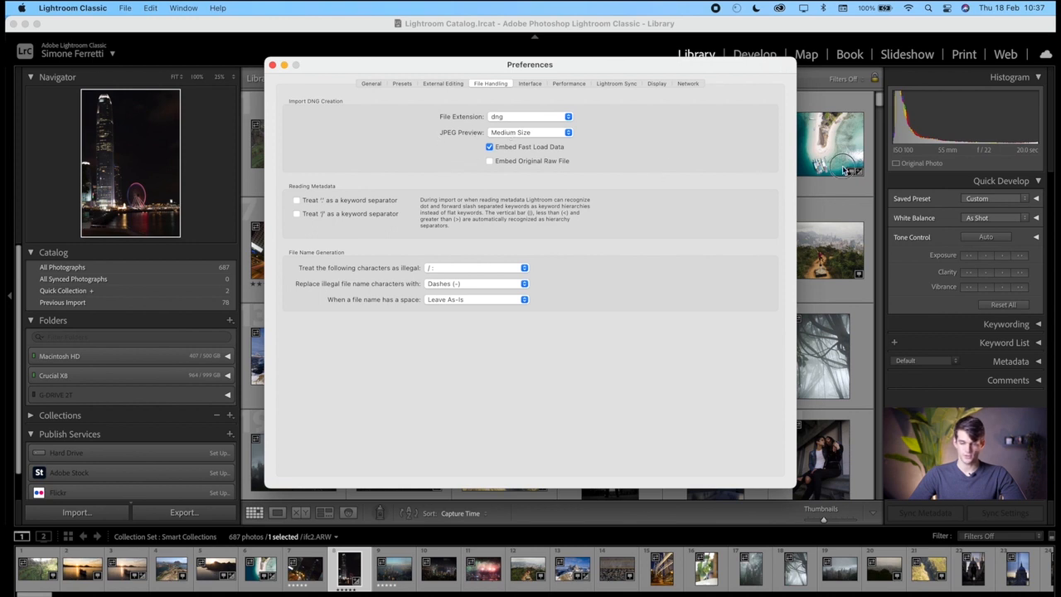
pyautogui.click(272, 64)
# Step: Open the Watermark Editor and set the text watermark's shadow opacity to 61
pyautogui.click(89, 9)
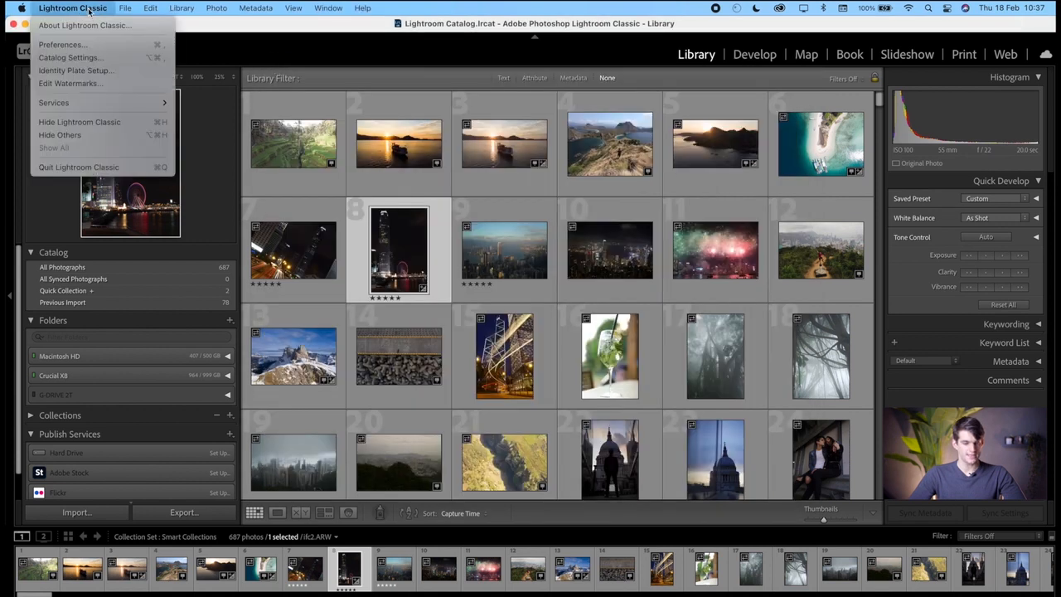
pyautogui.click(95, 84)
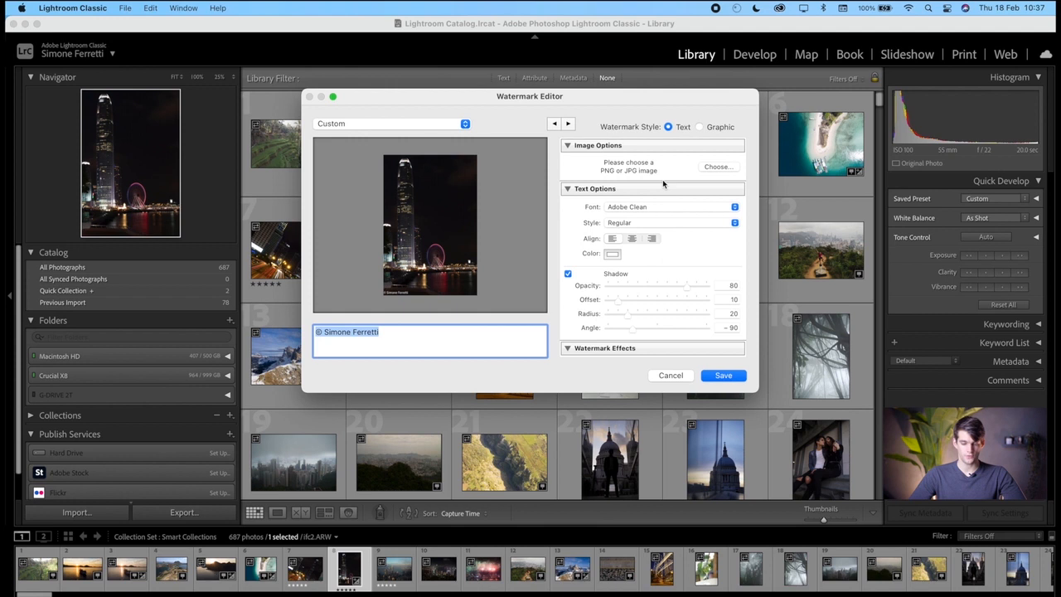
pyautogui.moveTo(402, 332); pyautogui.dragTo(313, 335)
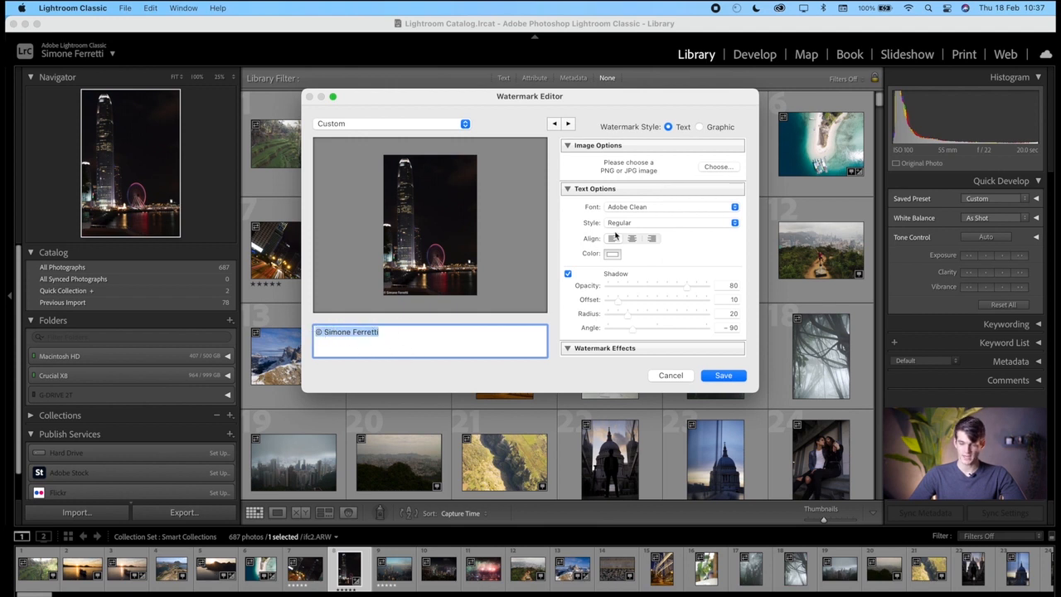
pyautogui.scroll(-3, 618, 236)
pyautogui.moveTo(680, 249); pyautogui.dragTo(668, 250)
# Step: Review the Watermark Effects settings and try the Graphic watermark style, cancelling the image selection
pyautogui.scroll(-2, 637, 289)
pyautogui.scroll(-4, 636, 289)
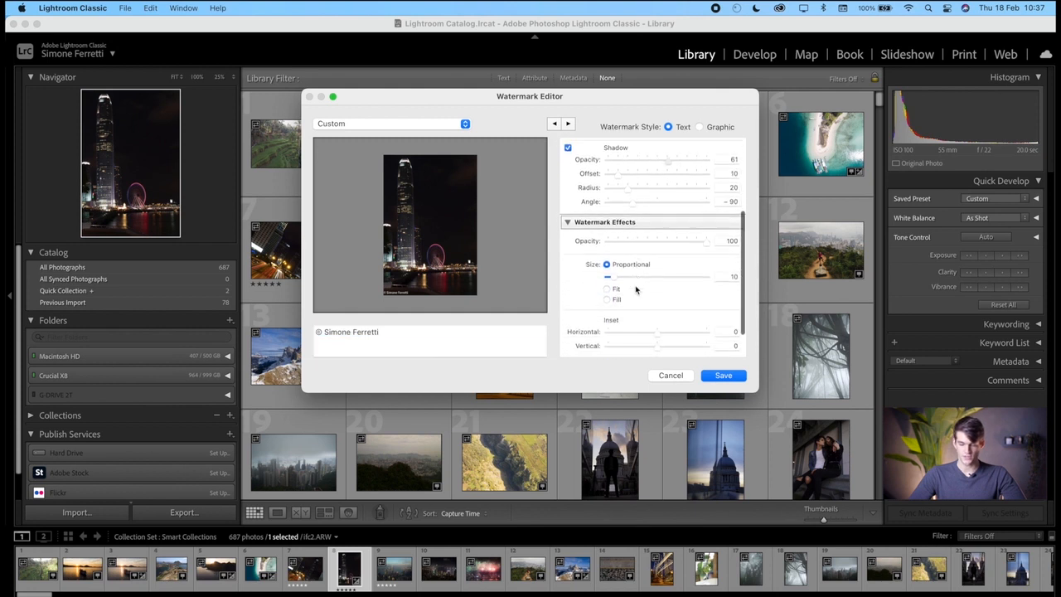
pyautogui.scroll(-2, 636, 290)
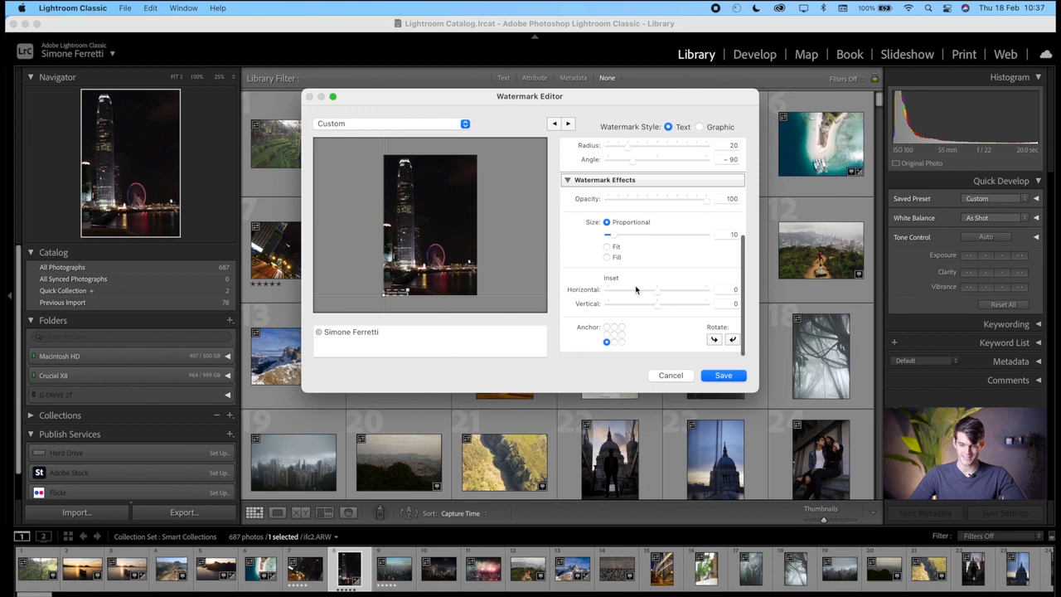
pyautogui.scroll(10, 636, 289)
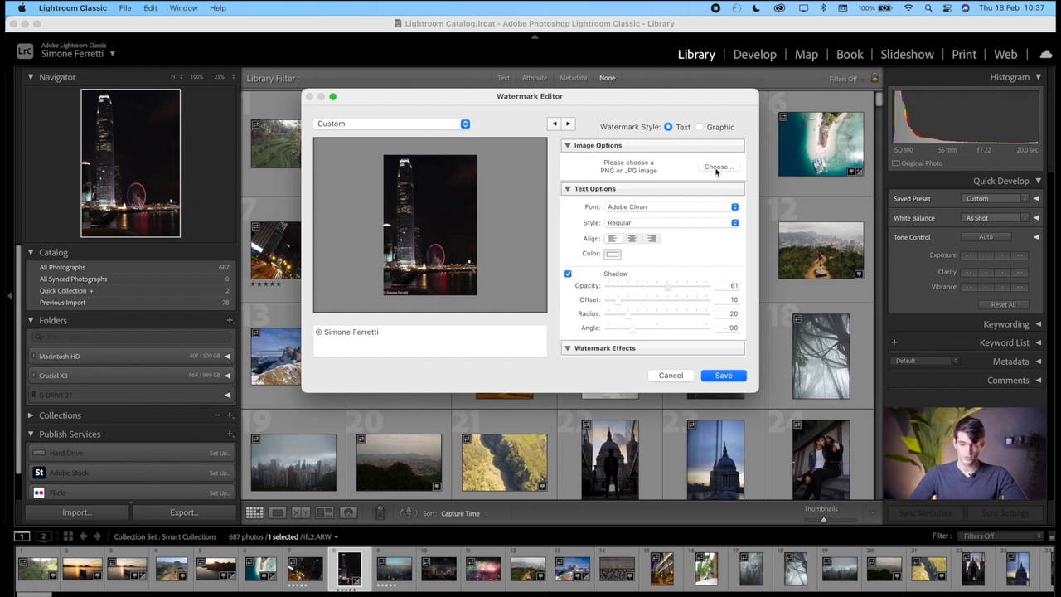
pyautogui.click(700, 126)
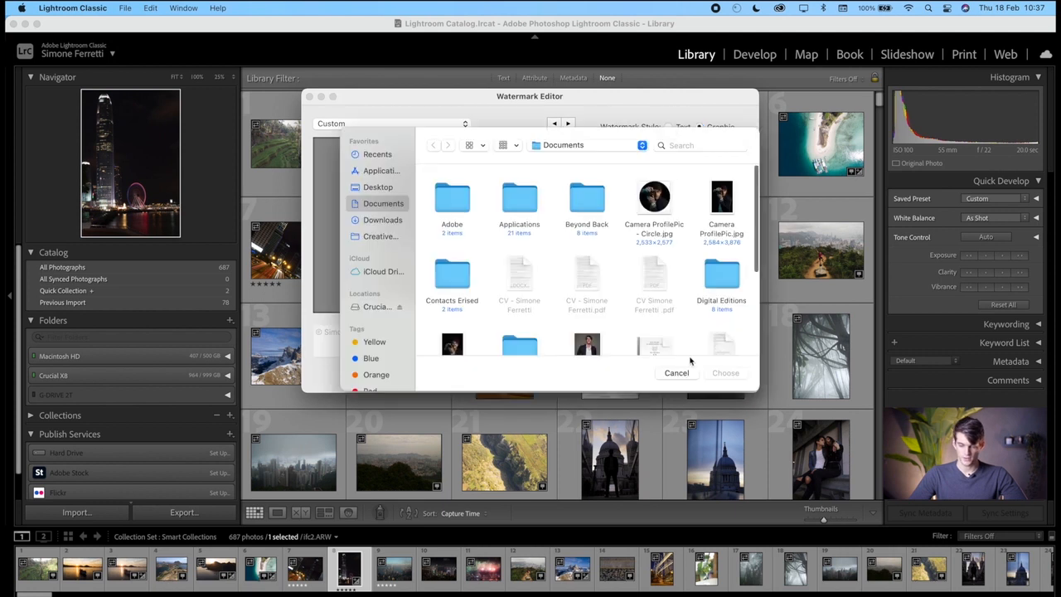
pyautogui.click(676, 373)
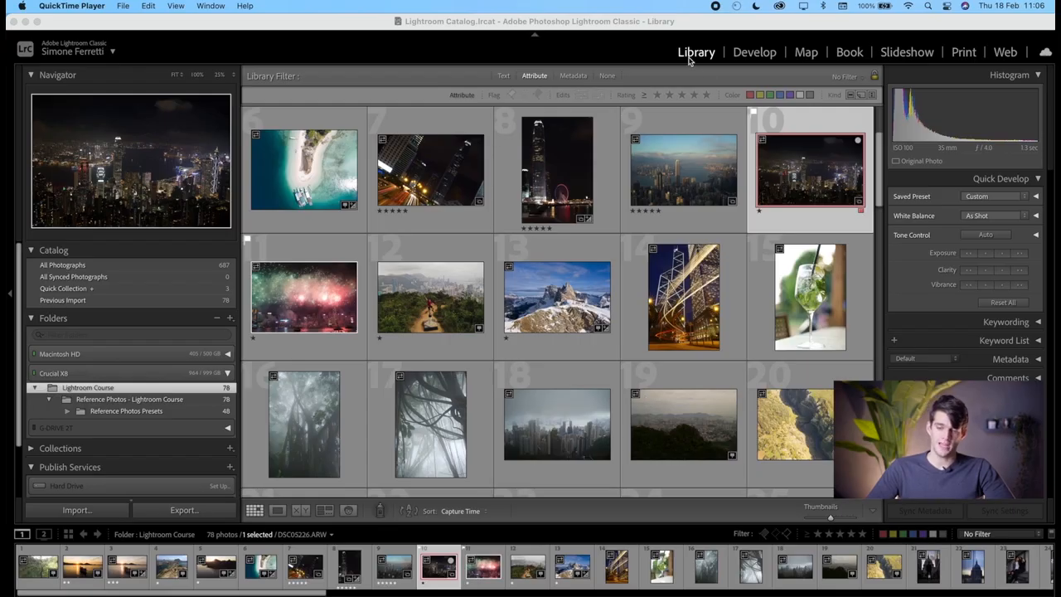
# Step: Switch to the Develop module and display the first photo of the Lightroom Course folder, the rice terraces
pyautogui.click(750, 59)
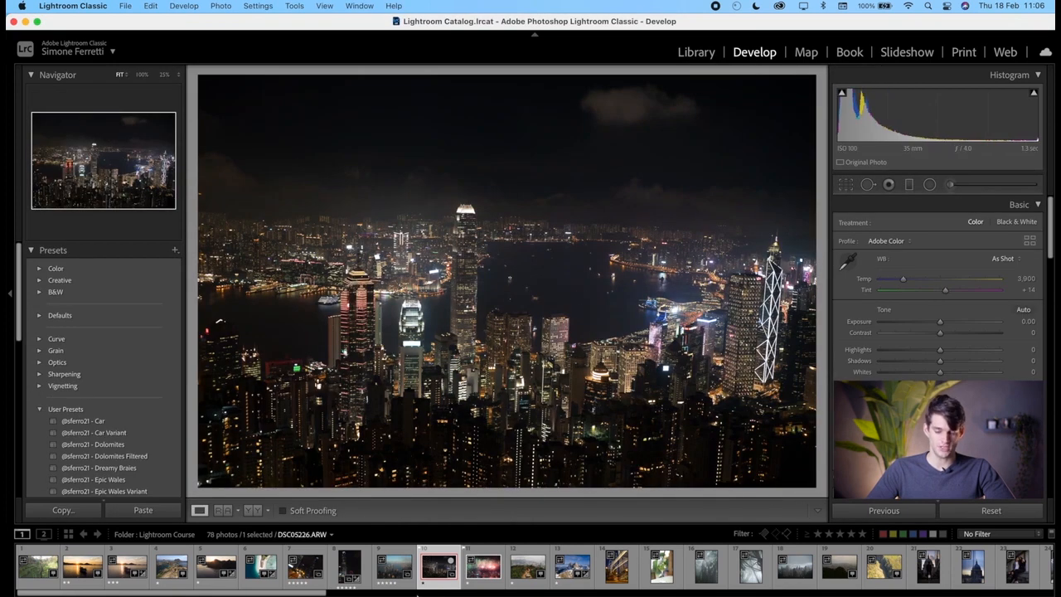
pyautogui.hscroll(5, 639, 567)
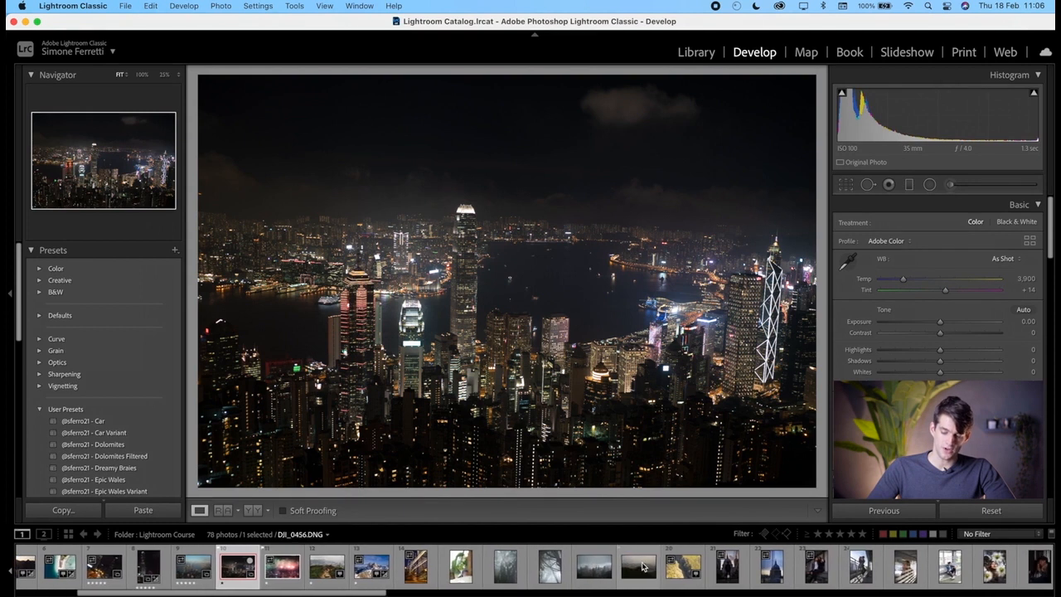
pyautogui.hscroll(-5, 639, 567)
pyautogui.click(39, 567)
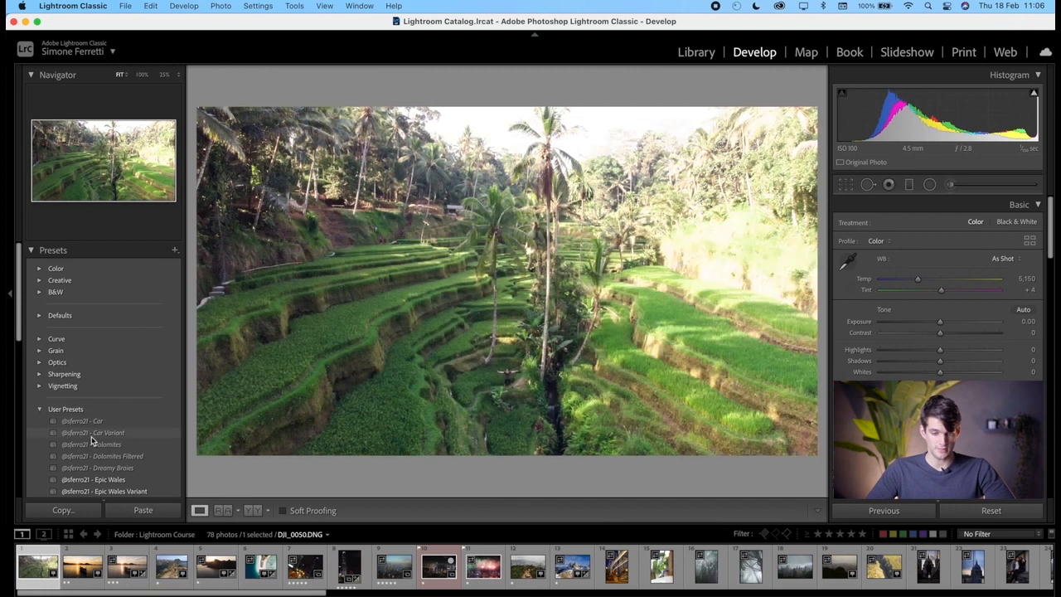
# Step: Check the Fit view option for the rice terrace photo and set its view to Fill
pyautogui.click(122, 75)
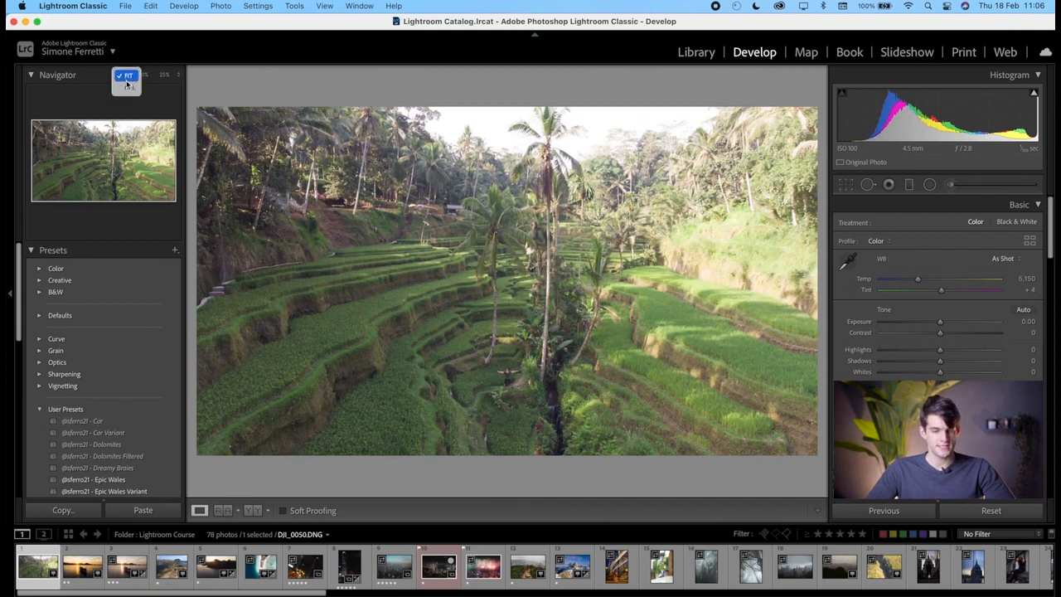
pyautogui.click(128, 74)
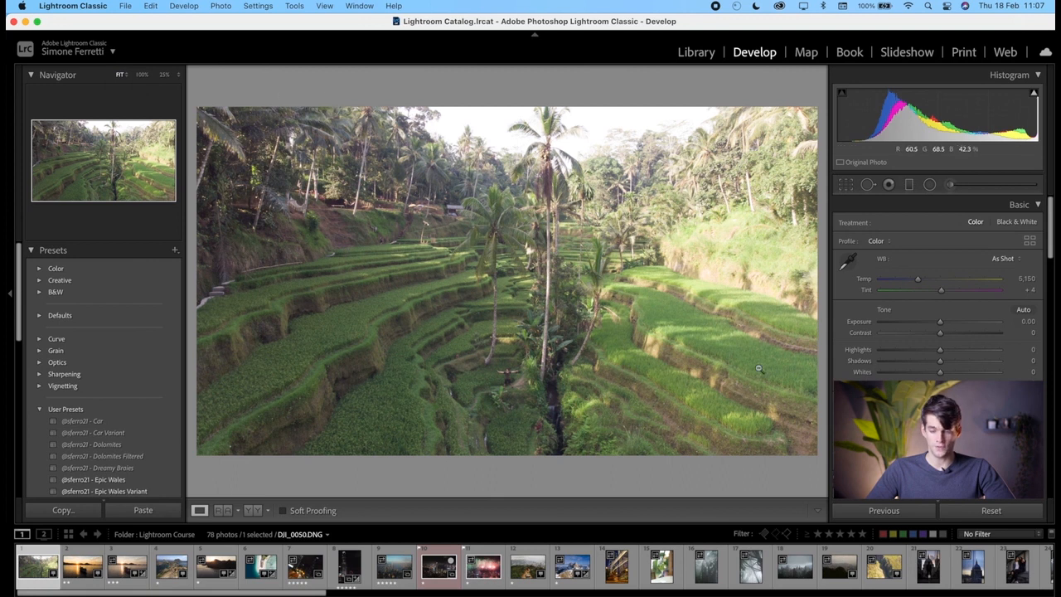
pyautogui.click(120, 73)
pyautogui.click(124, 76)
pyautogui.click(128, 87)
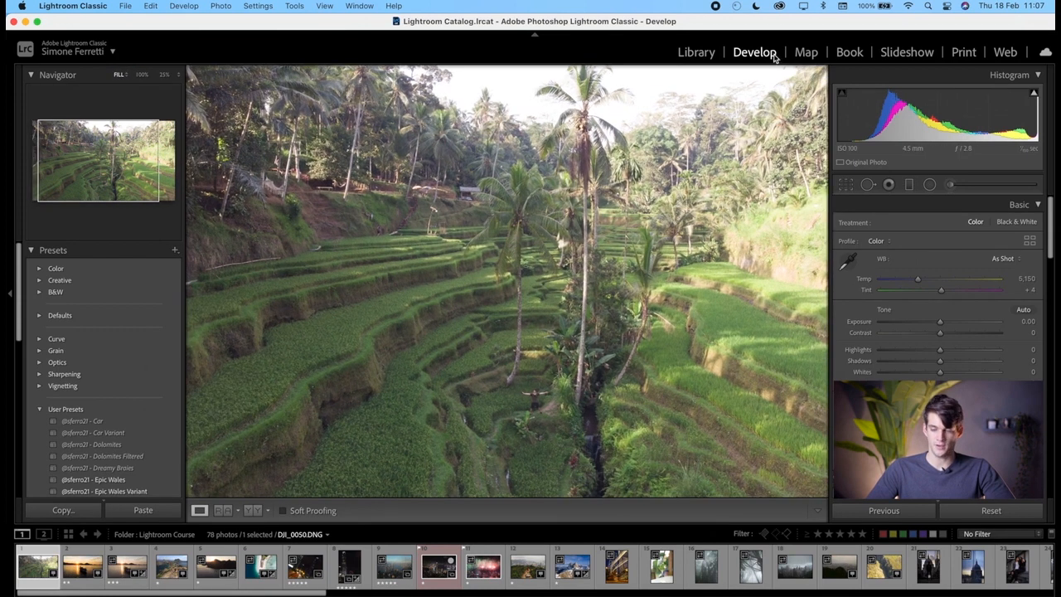
# Step: Zoom the rice terrace photo in to 100%, back out to 50%, and in again to 66%
pyautogui.click(600, 349)
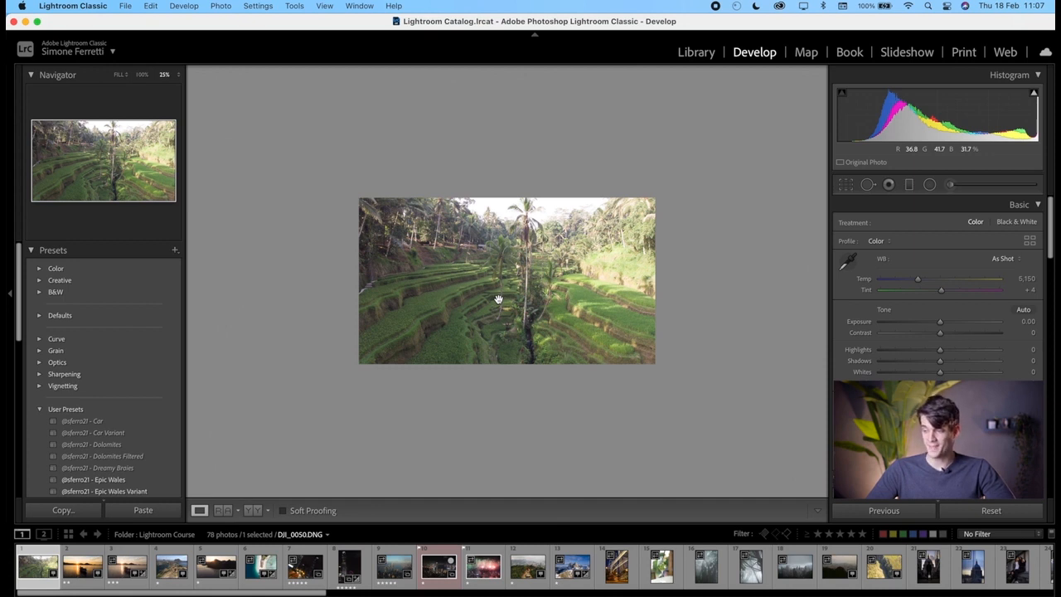
pyautogui.scroll(5, 497, 298)
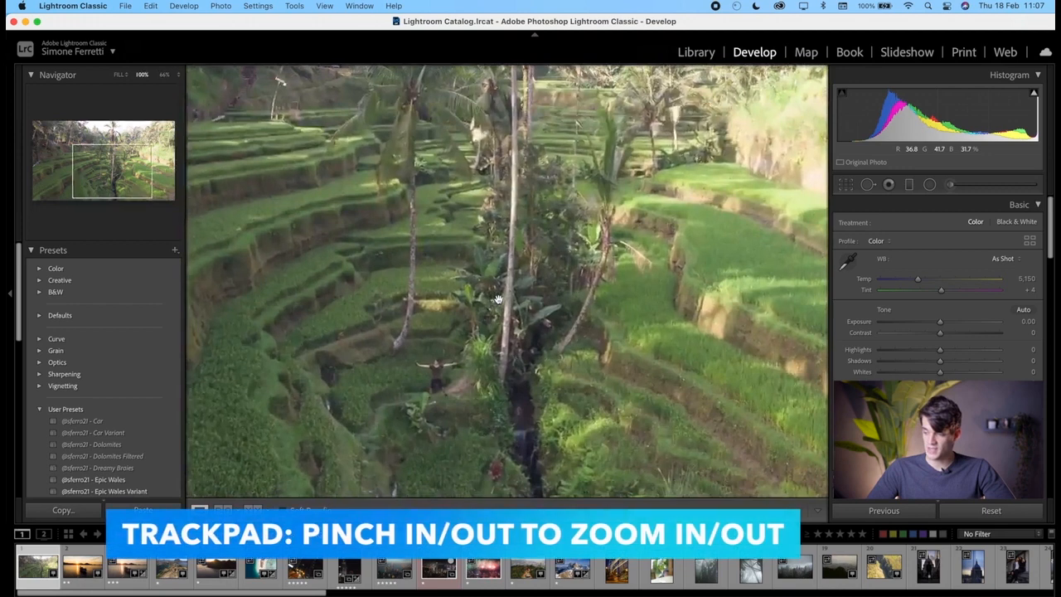
pyautogui.scroll(-5, 497, 298)
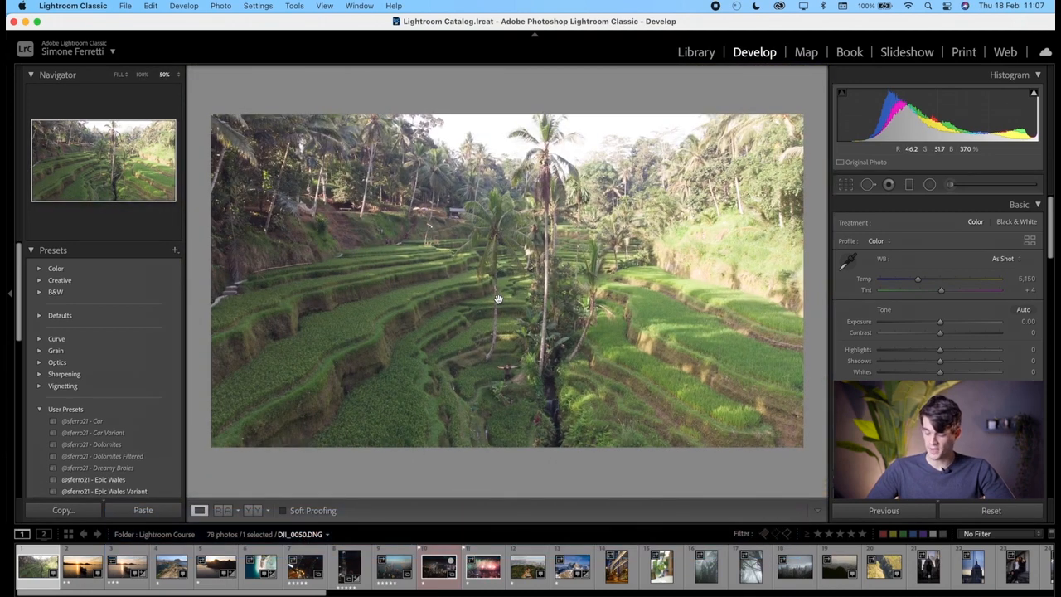
pyautogui.press('super+equal')
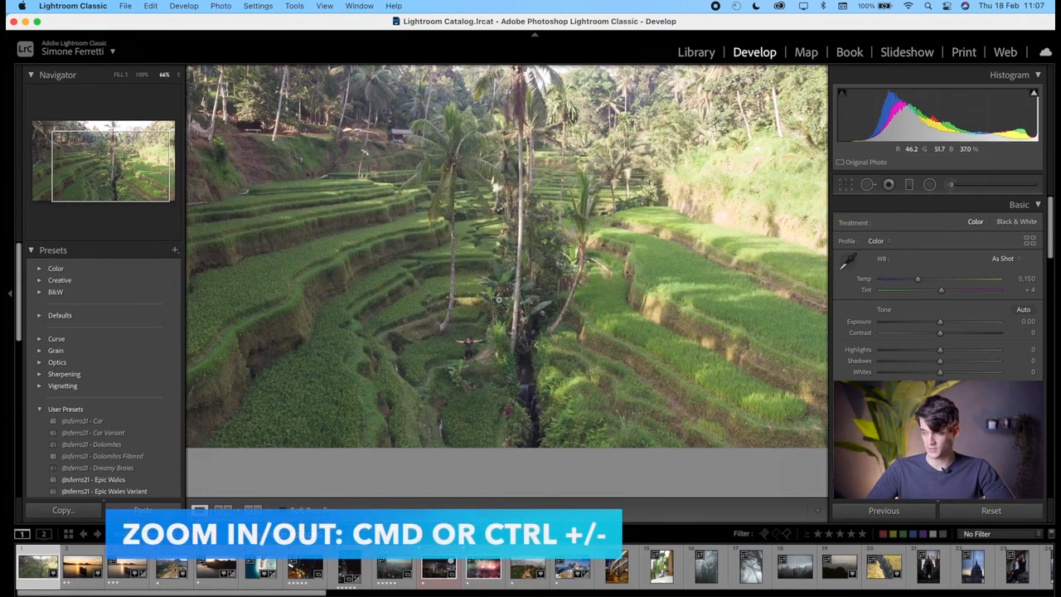
# Step: Zoom the rice terrace photo out, in again and back out to 33%, and look through the user presets
pyautogui.press('super+minus')
pyautogui.press('super+minus')
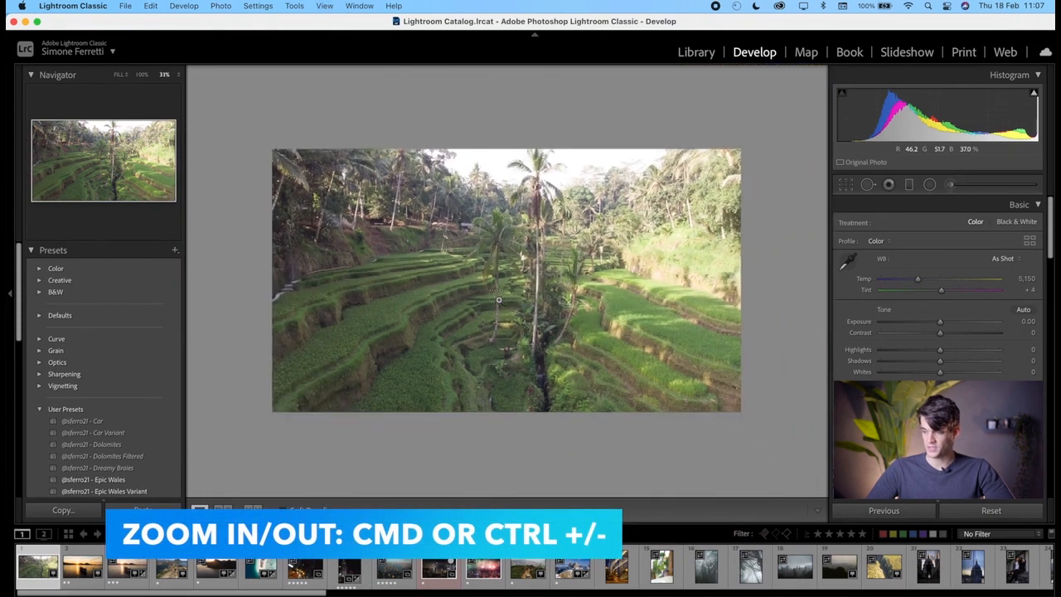
pyautogui.press('super+equal')
pyautogui.press('super+equal')
pyautogui.press('super+minus')
pyautogui.press('super+minus')
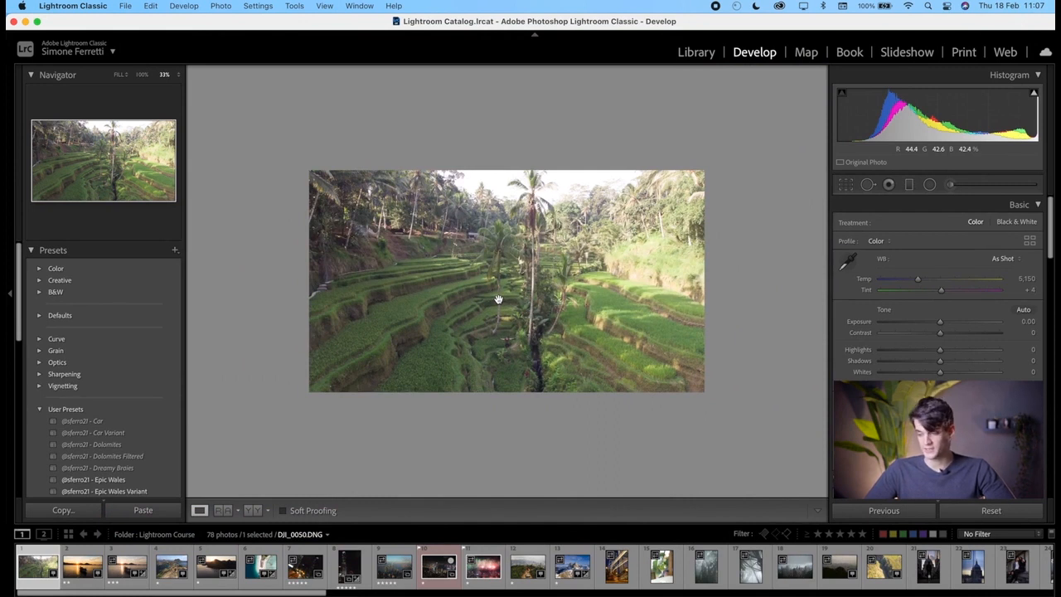
pyautogui.scroll(-3, 87, 410)
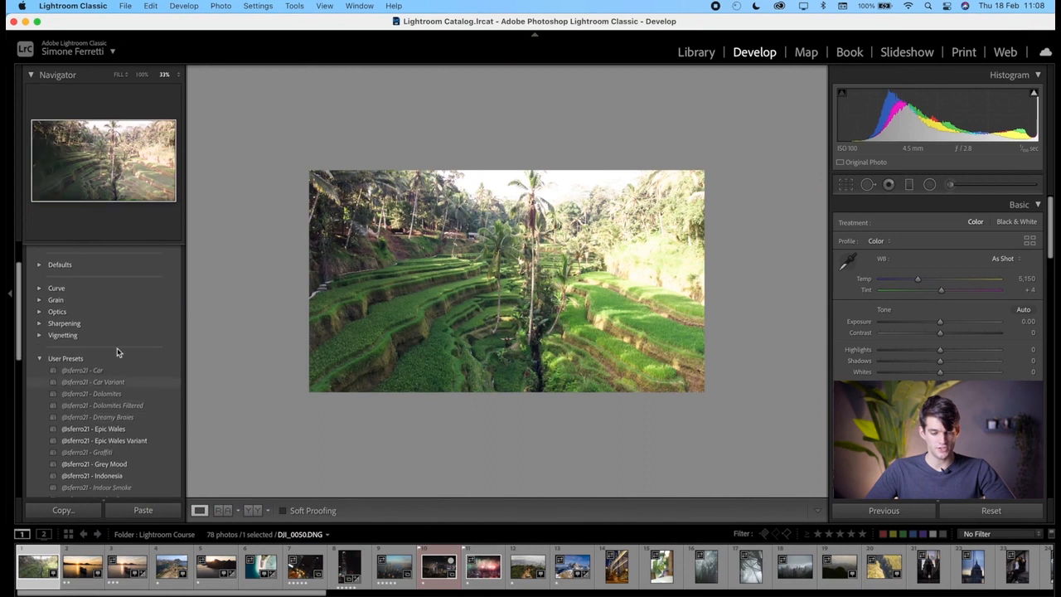
pyautogui.scroll(3, 132, 324)
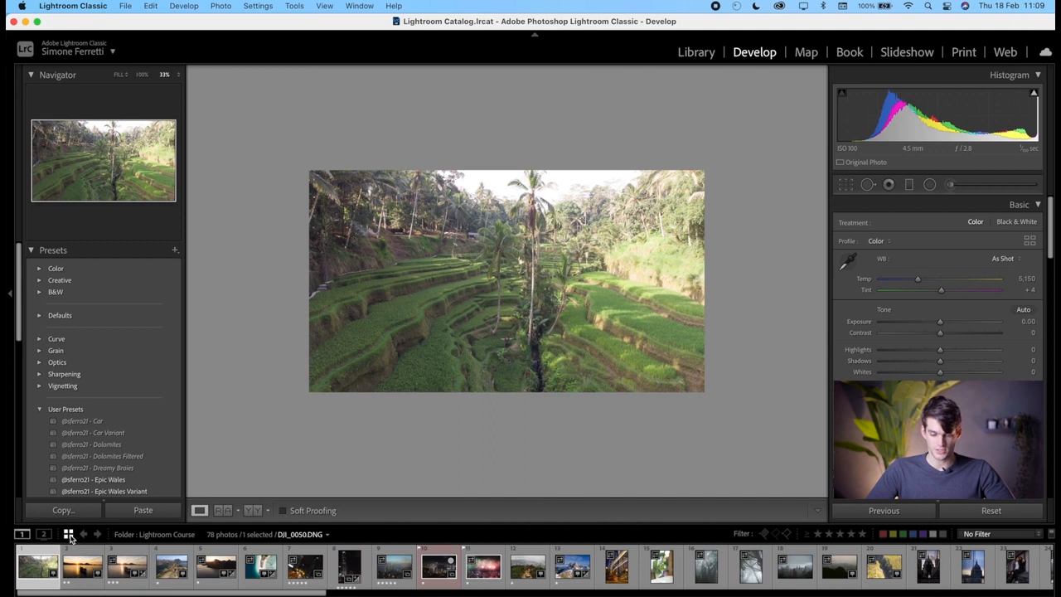
# Step: Select the 5th, 7th and 9th to 12th photos of the filmstrip together
pyautogui.click(216, 566)
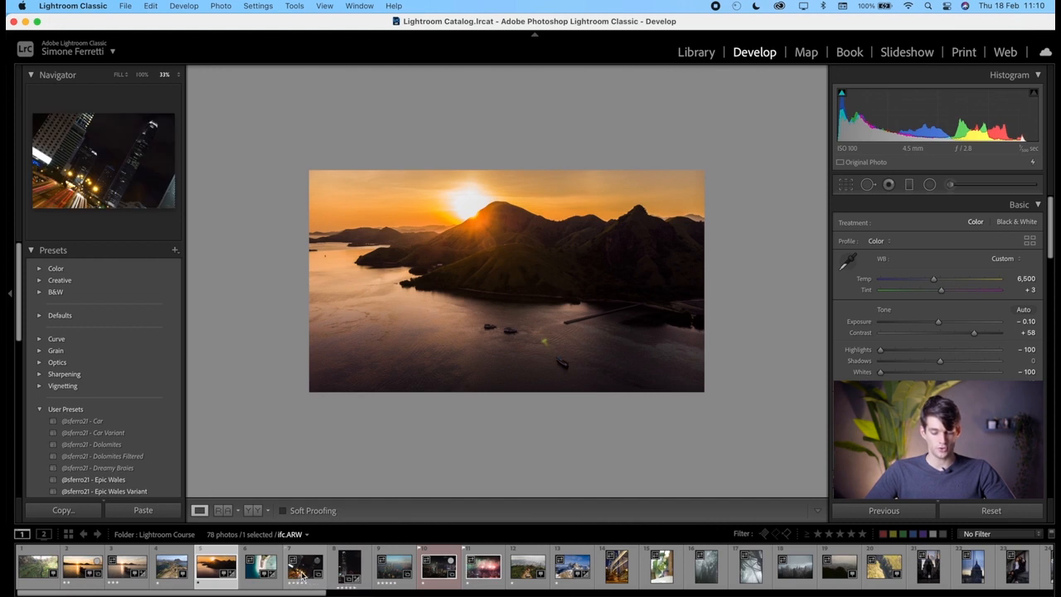
pyautogui.keyDown('super'); pyautogui.click(305, 573); pyautogui.keyUp('super')
pyautogui.keyDown('super'); pyautogui.click(395, 570); pyautogui.keyUp('super')
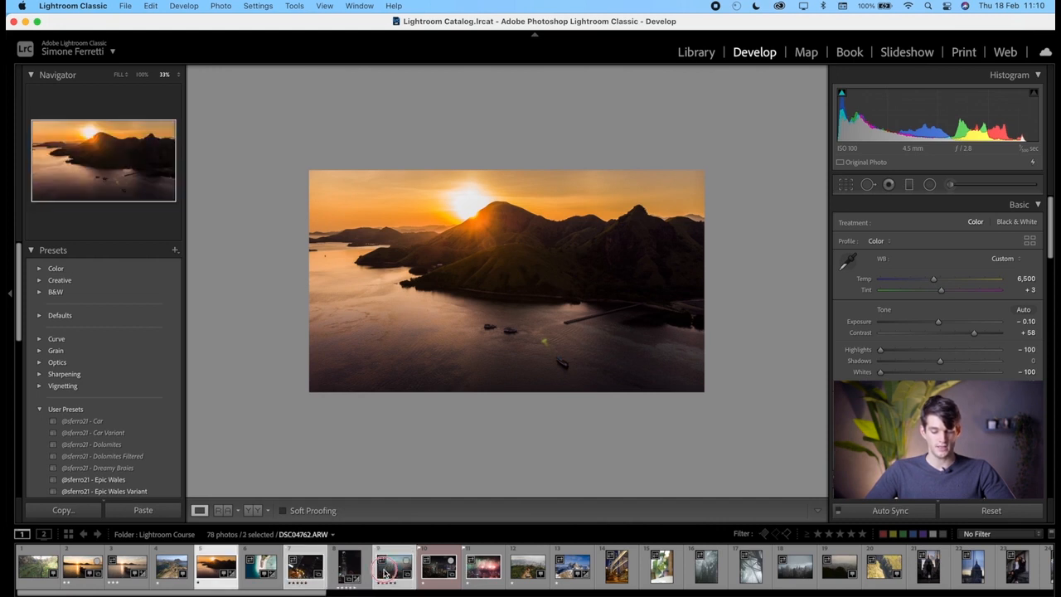
pyautogui.keyDown('super'); pyautogui.click(439, 570); pyautogui.keyUp('super')
pyautogui.keyDown('super'); pyautogui.click(478, 570); pyautogui.keyUp('super')
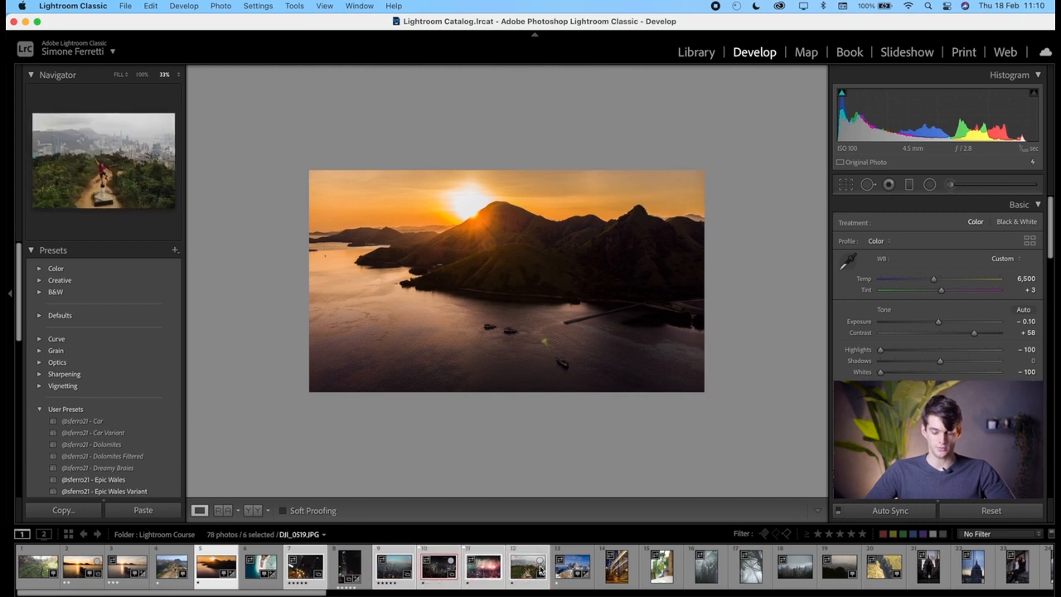
# Step: Show the night skyscraper photo in Reference View with the fireworks photo as reference, and set its exposure to −0.60
pyautogui.click(305, 569)
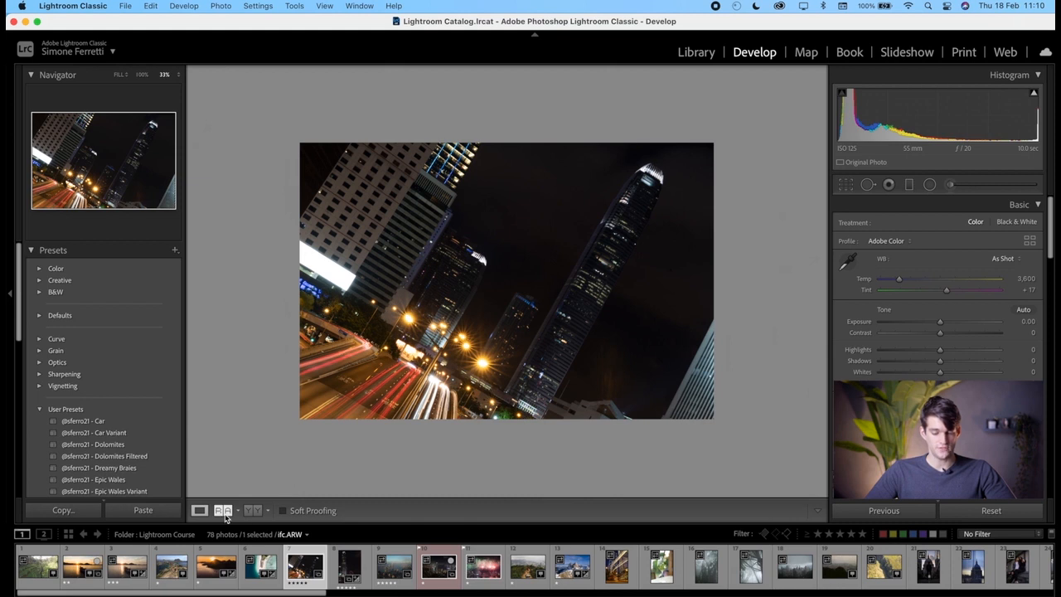
pyautogui.click(226, 515)
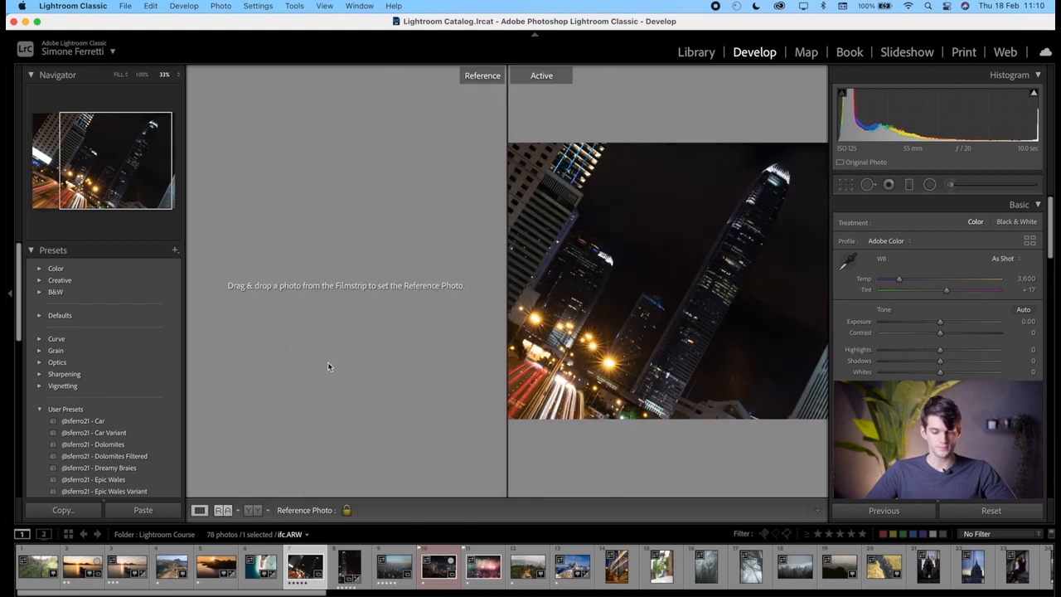
pyautogui.moveTo(482, 567); pyautogui.dragTo(391, 287)
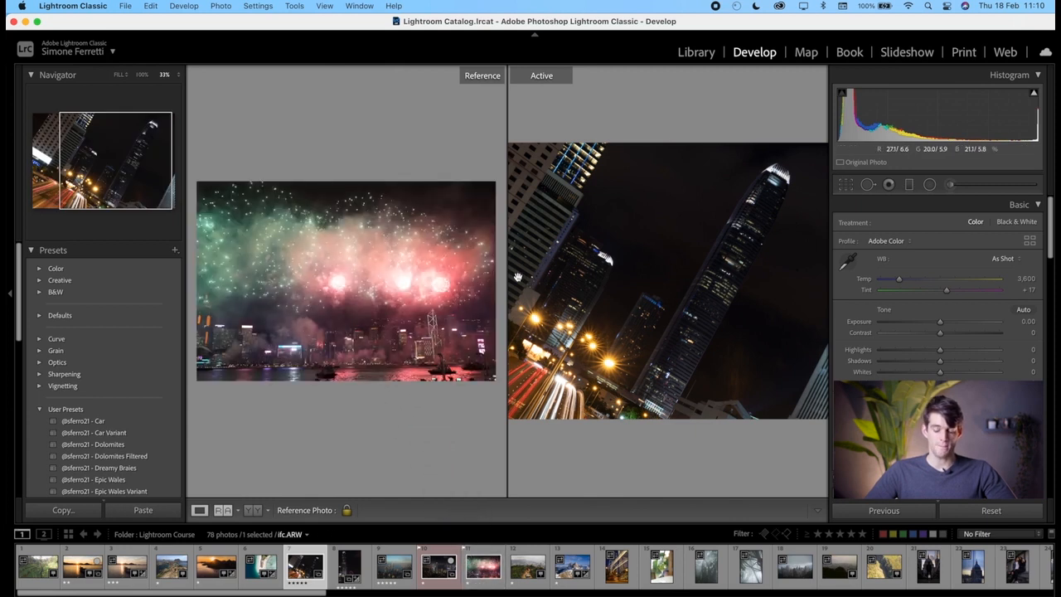
pyautogui.moveTo(940, 322)
pyautogui.mouseDown()
pyautogui.moveTo(923, 324)
pyautogui.moveTo(971, 320)
pyautogui.moveTo(893, 323)
pyautogui.moveTo(972, 326)
pyautogui.moveTo(932, 321)
pyautogui.mouseUp()
# Step: Compare the skyscraper photo's before and after in the Left/Right, Left/Right Split, Top/Bottom and Top/Bottom Split layouts
pyautogui.click(253, 510)
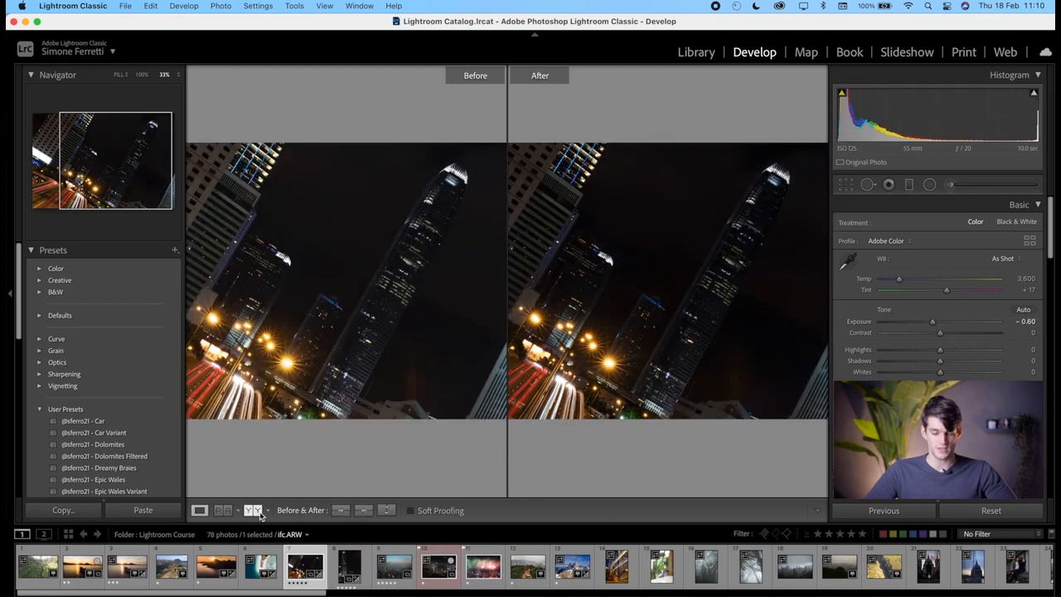
pyautogui.click(269, 512)
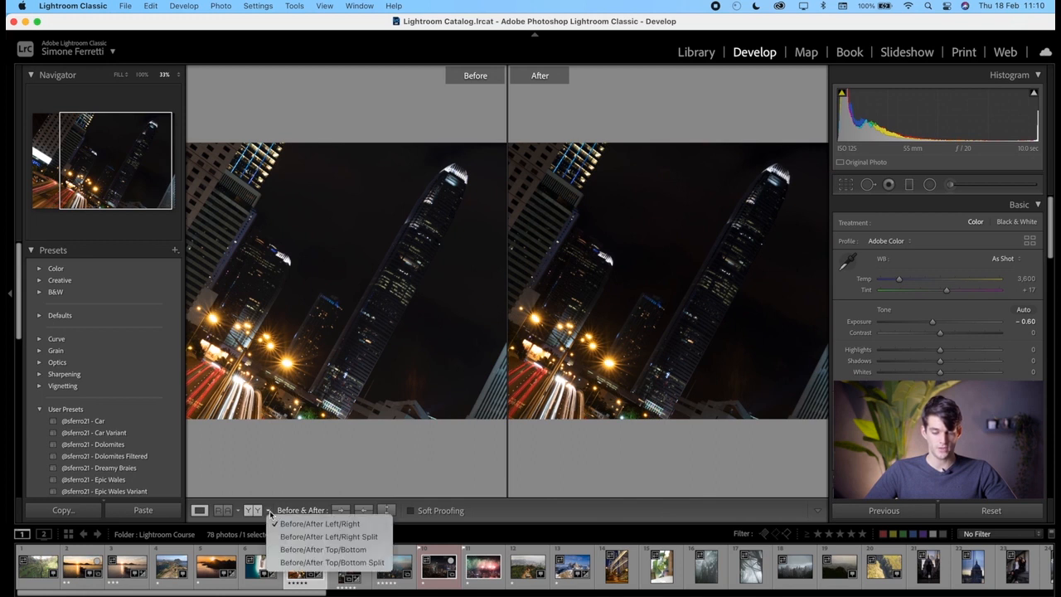
pyautogui.click(300, 537)
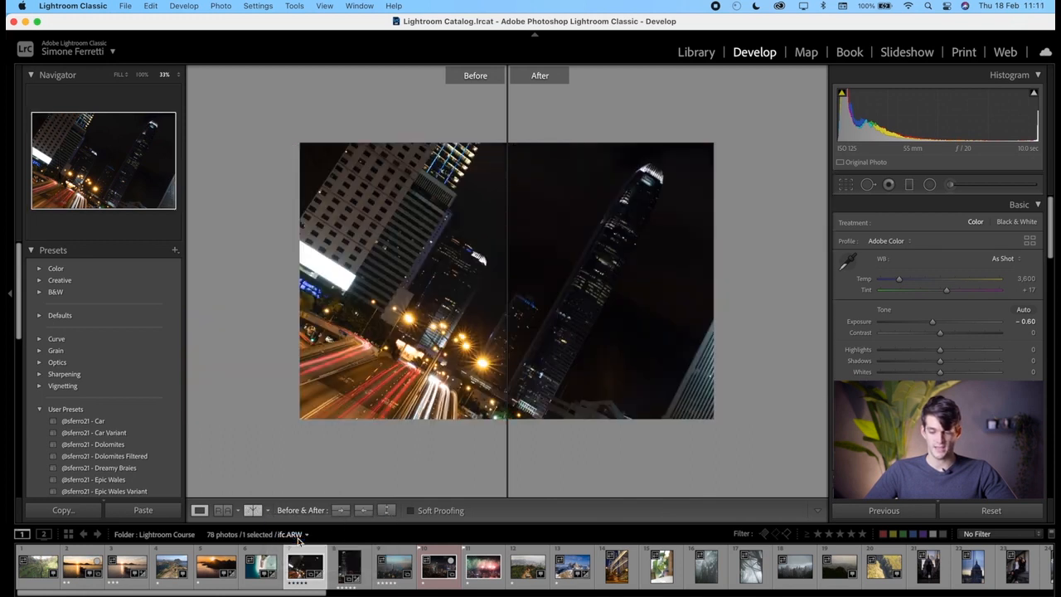
pyautogui.click(270, 513)
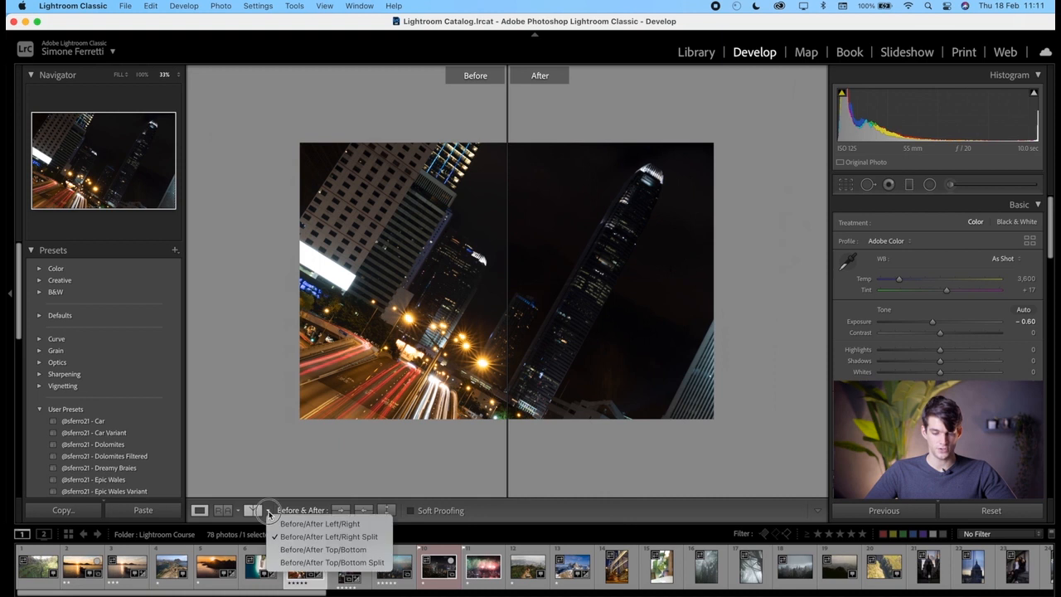
pyautogui.click(305, 551)
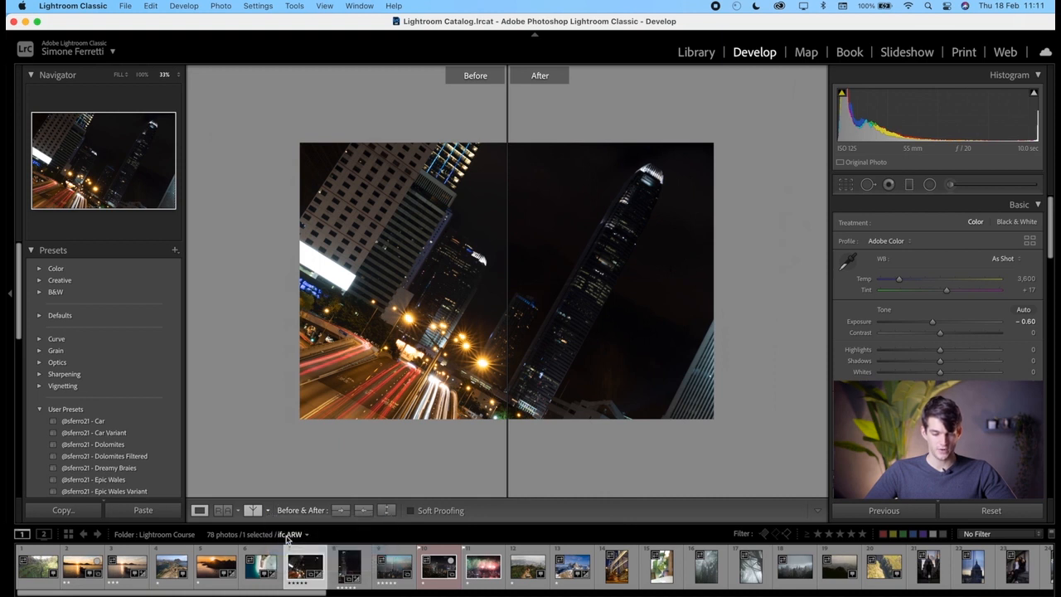
pyautogui.click(270, 512)
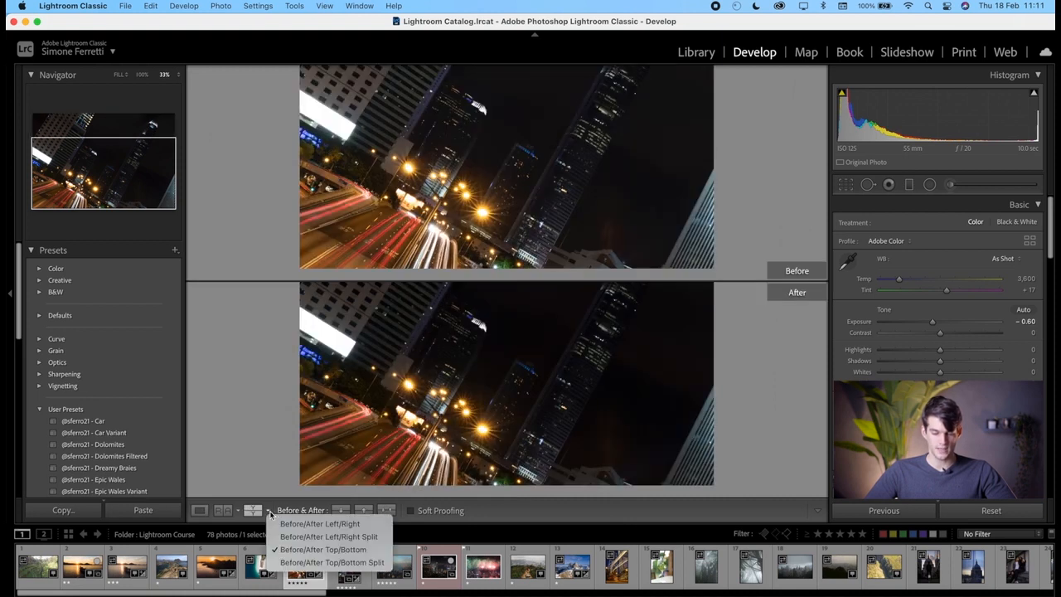
pyautogui.click(307, 569)
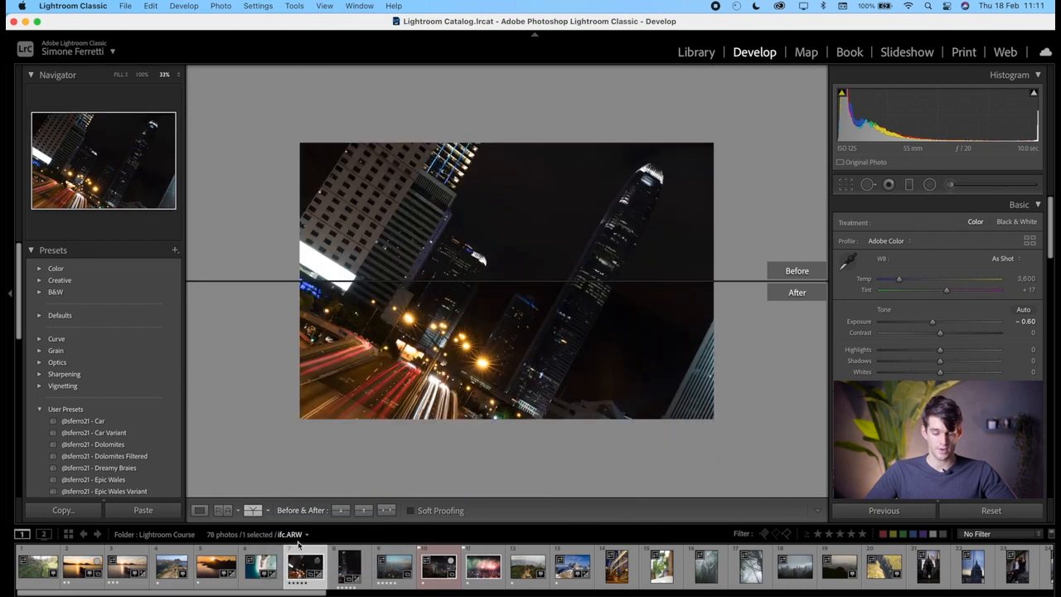
# Step: Check the Reference View layout options and return to the single-photo Loupe view
pyautogui.click(238, 512)
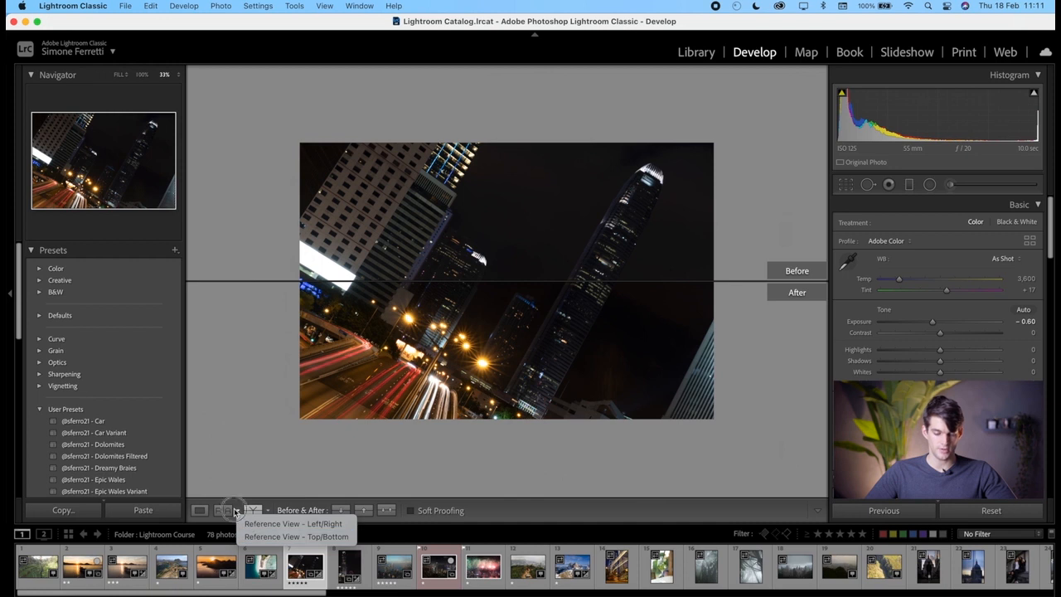
pyautogui.click(230, 510)
pyautogui.click(200, 512)
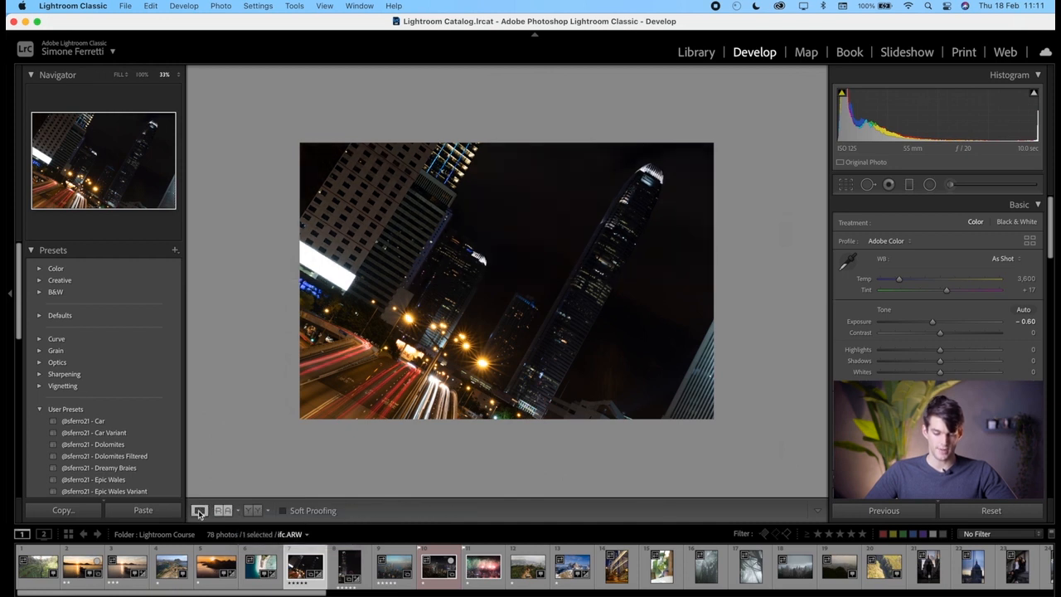
# Step: Create a virtual copy of the night skyscraper photo and switch between the original and the copy
pyautogui.rightClick(310, 566)
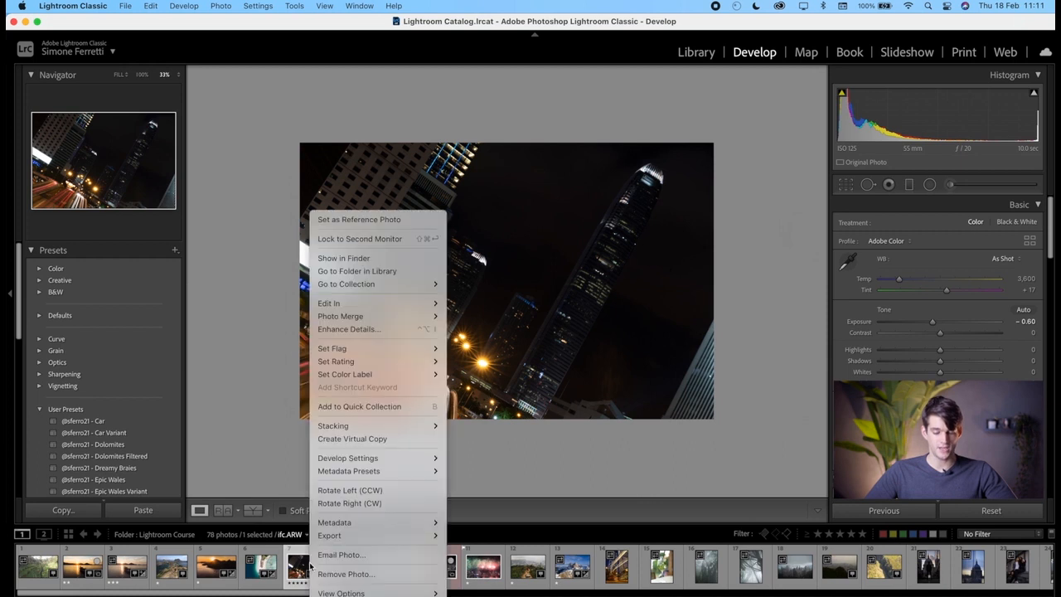
pyautogui.click(370, 439)
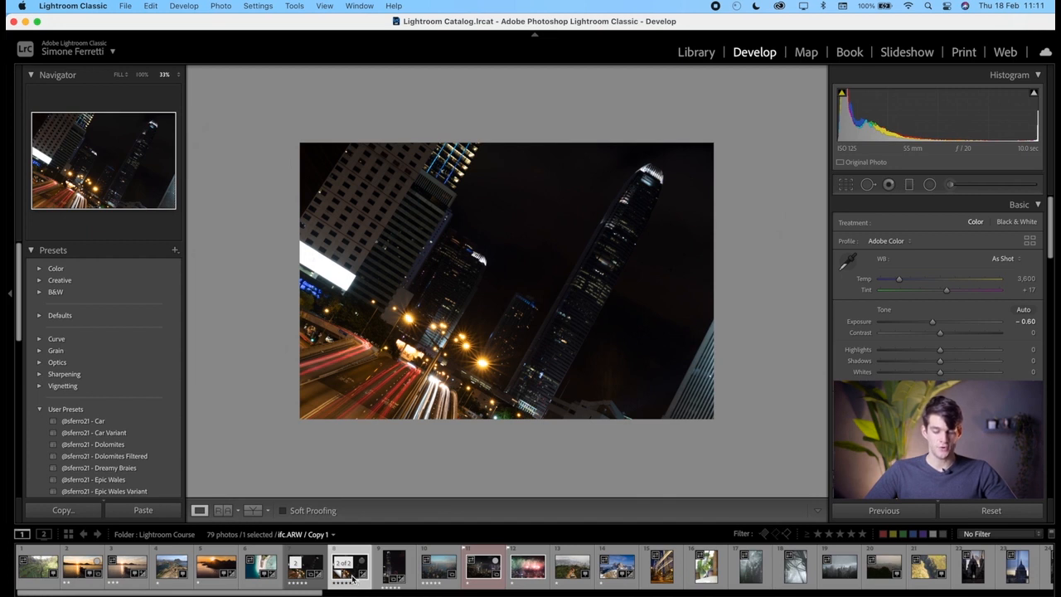
pyautogui.press('Left')
pyautogui.press('Right')
pyautogui.press('Left')
pyautogui.press('Right')
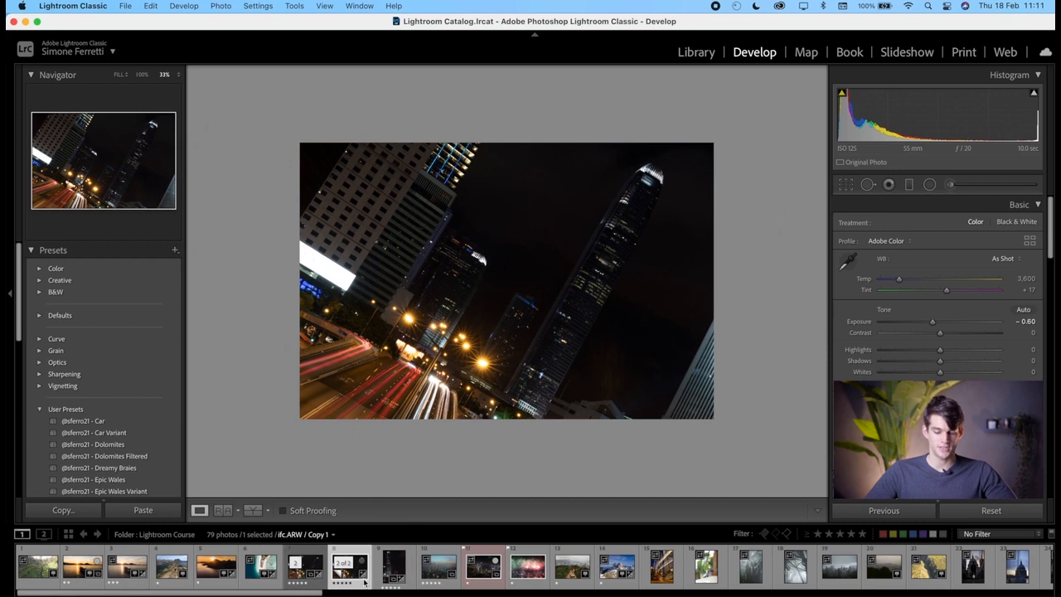
# Step: Set the white balance temperature of the virtual copy to 50,000 and of the original photo to 2,000
pyautogui.moveTo(949, 280); pyautogui.dragTo(1000, 282)
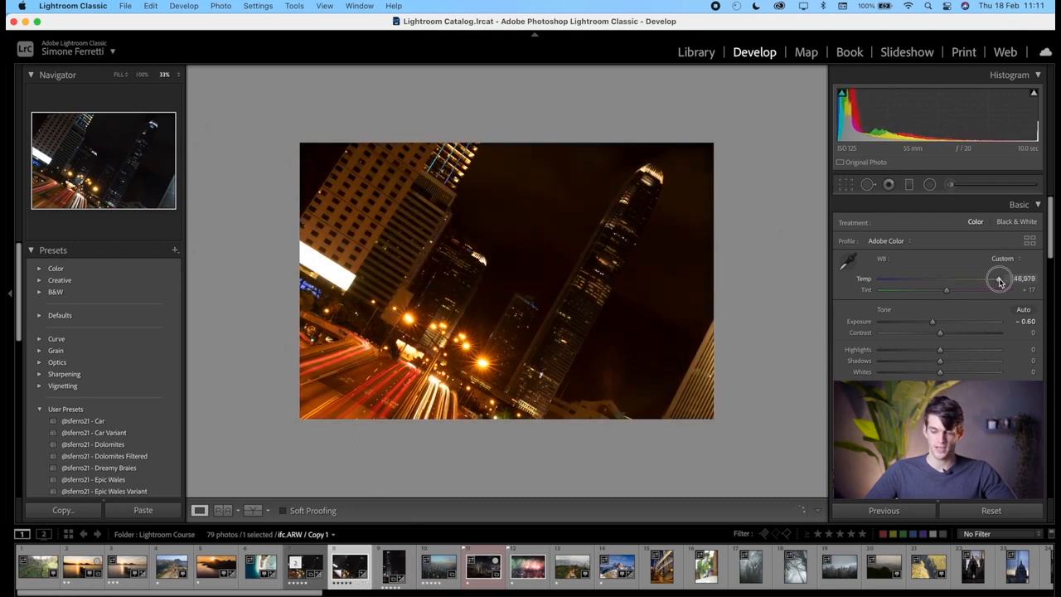
pyautogui.click(315, 569)
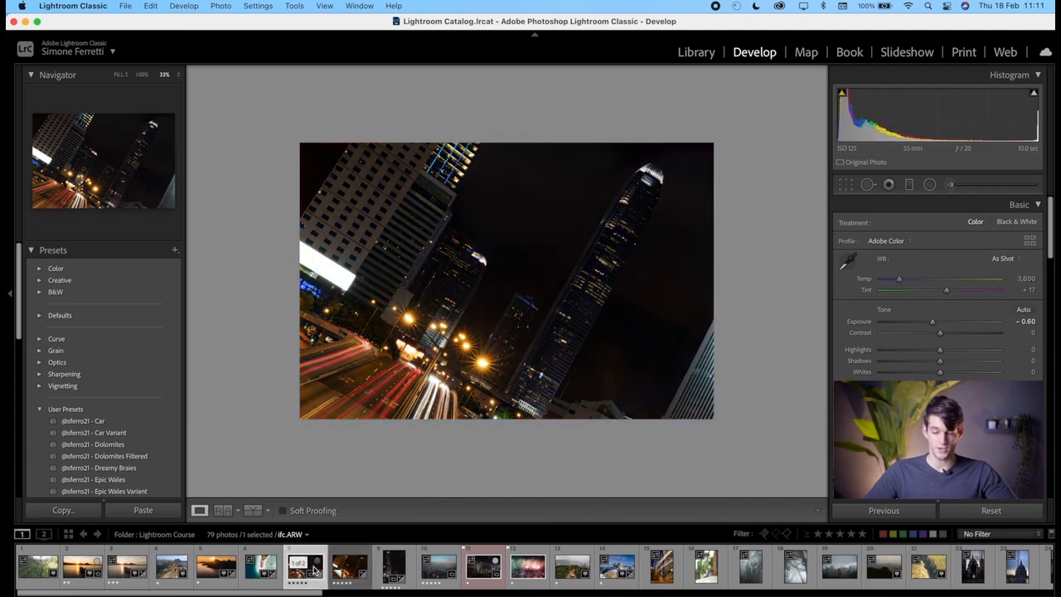
pyautogui.moveTo(902, 277); pyautogui.dragTo(862, 280)
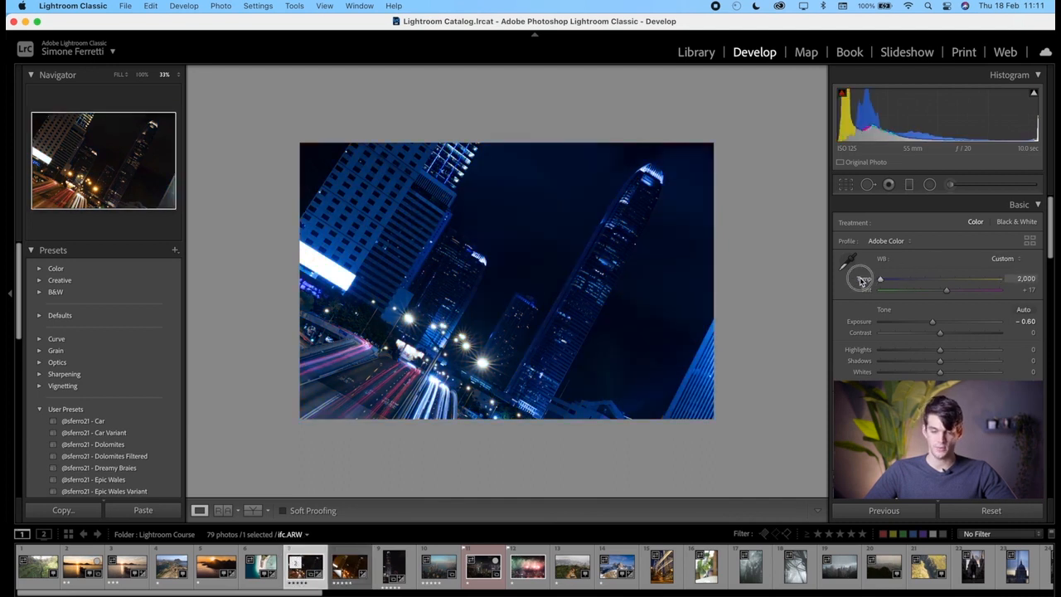
# Step: Flip back and forth between the blue original and the warm virtual copy to compare them, ending on the copy
pyautogui.press('Right')
pyautogui.press('Left')
pyautogui.press('Right')
pyautogui.press('Left')
pyautogui.press('Right')
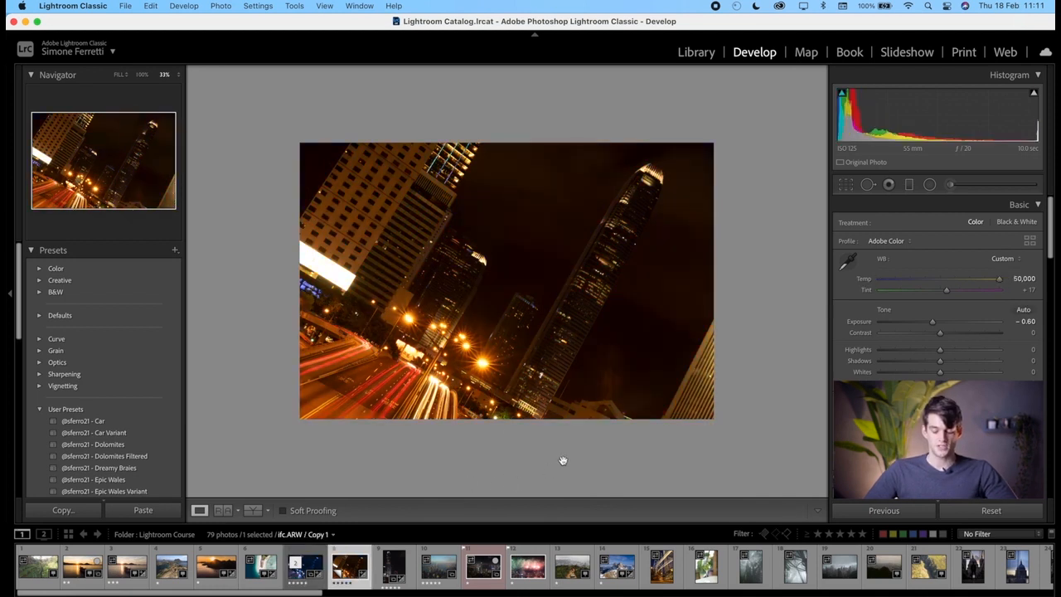
# Step: Try a White background colour around the photo and set it back to Medium Gray
pyautogui.rightClick(507, 456)
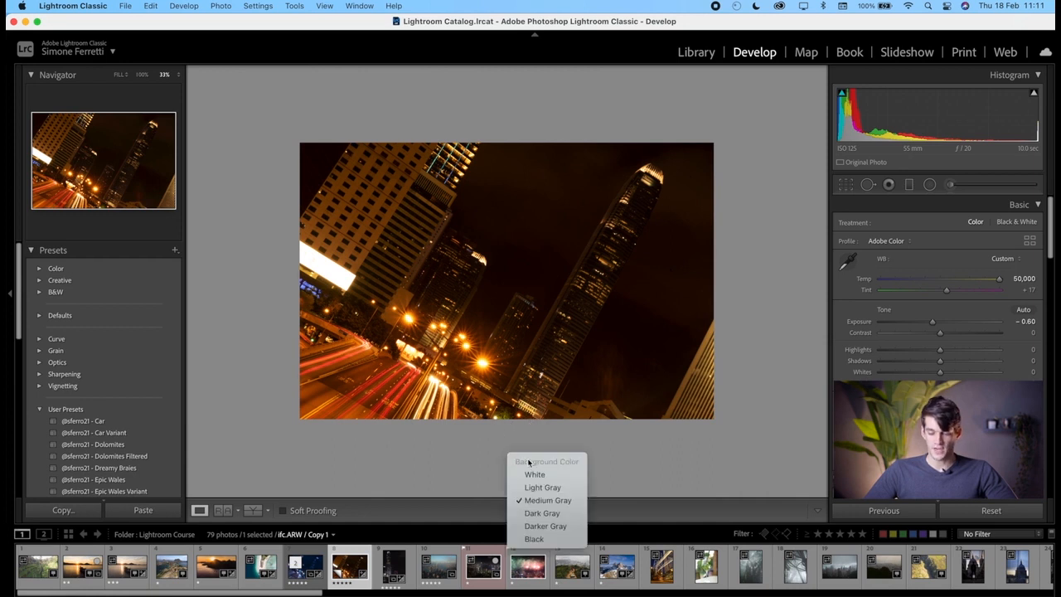
pyautogui.click(534, 475)
pyautogui.rightClick(538, 460)
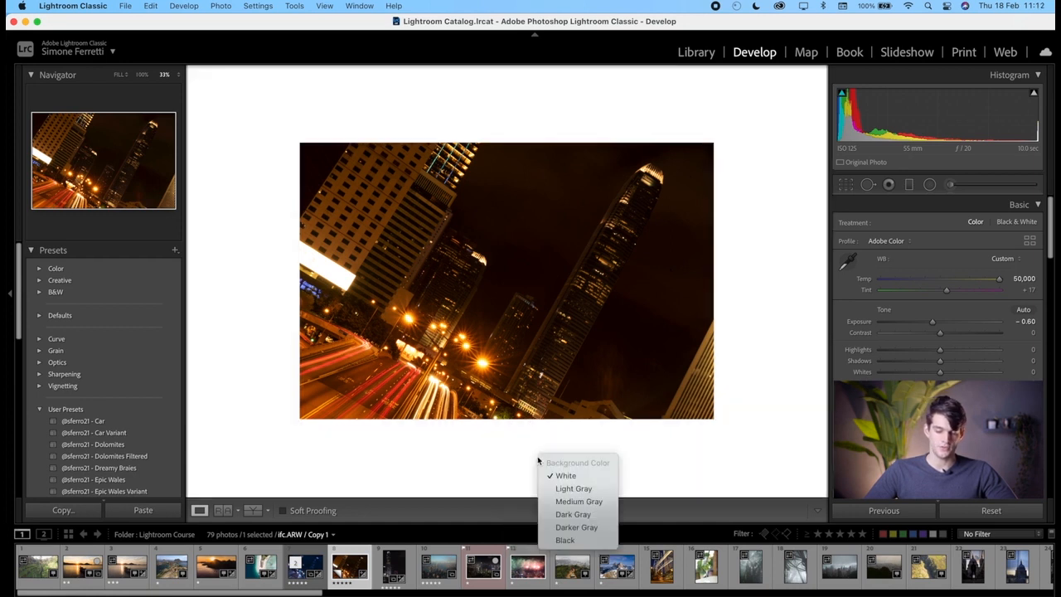
pyautogui.click(526, 457)
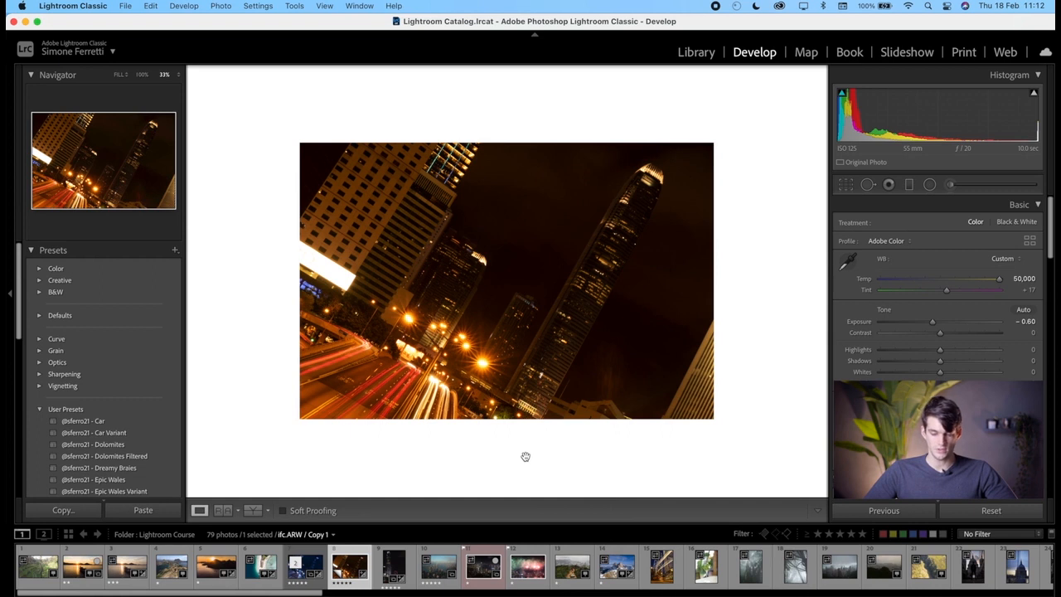
pyautogui.rightClick(525, 456)
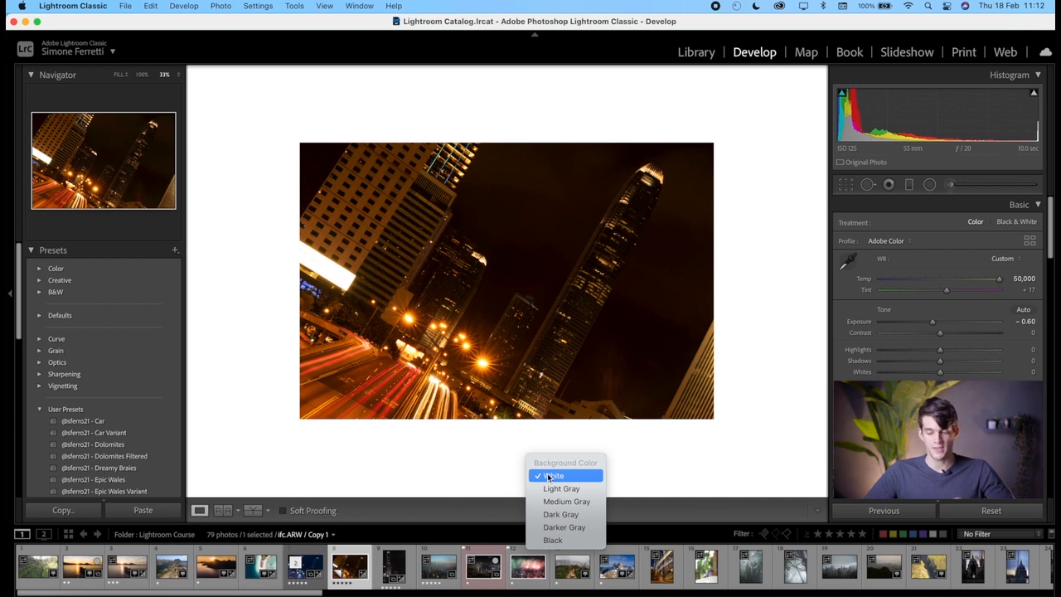
pyautogui.click(559, 503)
# Step: Add the Slideshow and Color Label controls to the toolbar below the photo and remove the Flagging controls
pyautogui.click(818, 513)
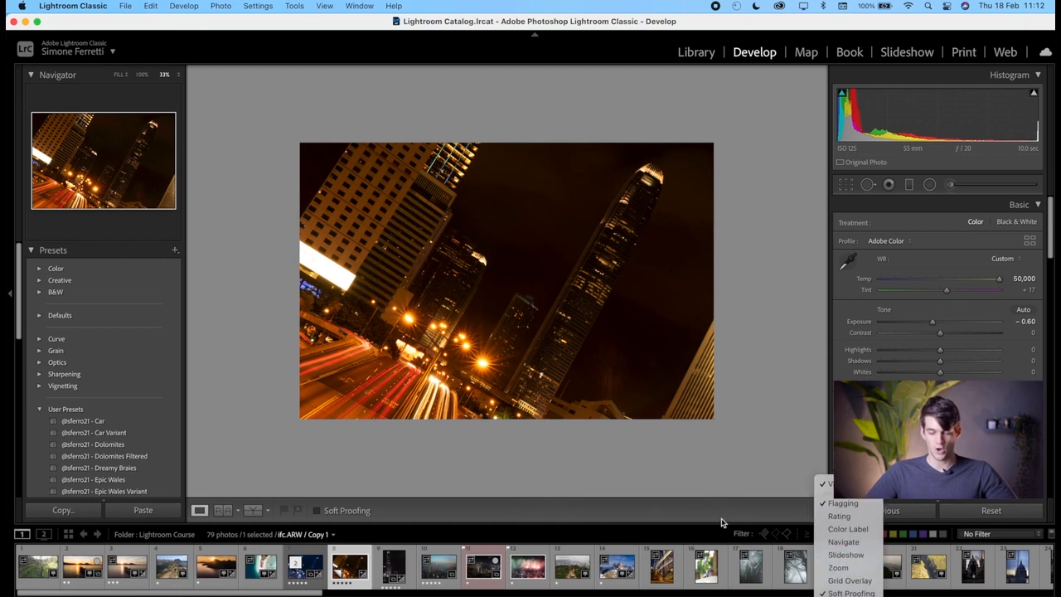
pyautogui.click(845, 555)
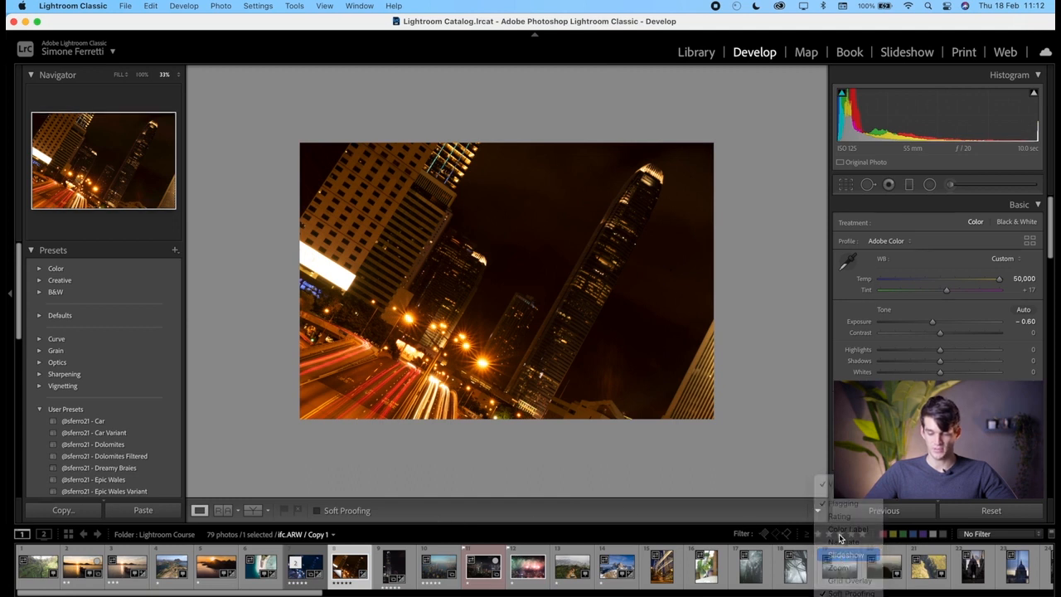
pyautogui.click(818, 511)
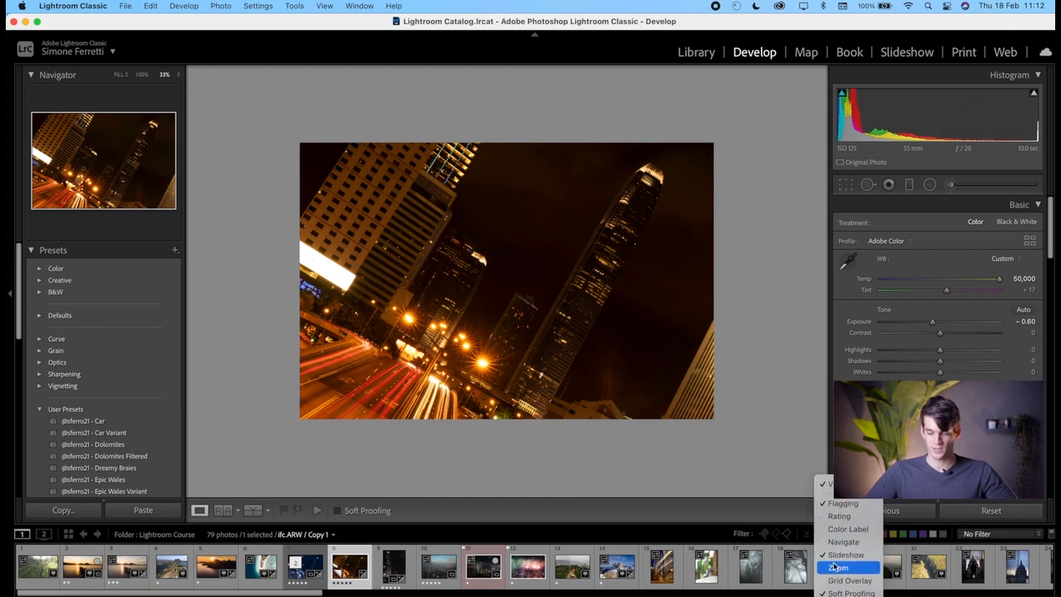
pyautogui.click(843, 531)
pyautogui.click(818, 511)
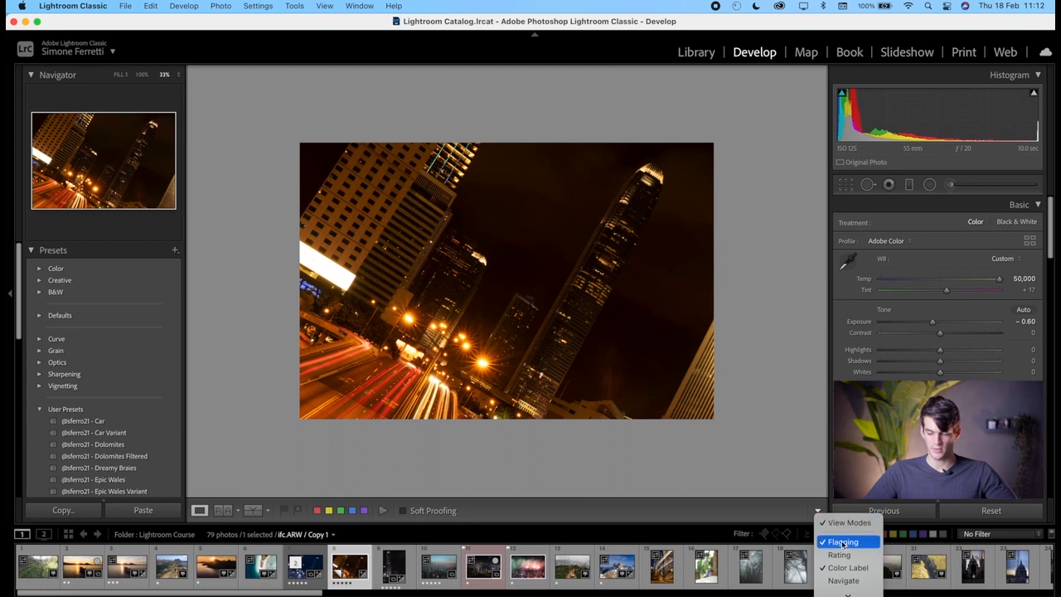
pyautogui.click(842, 504)
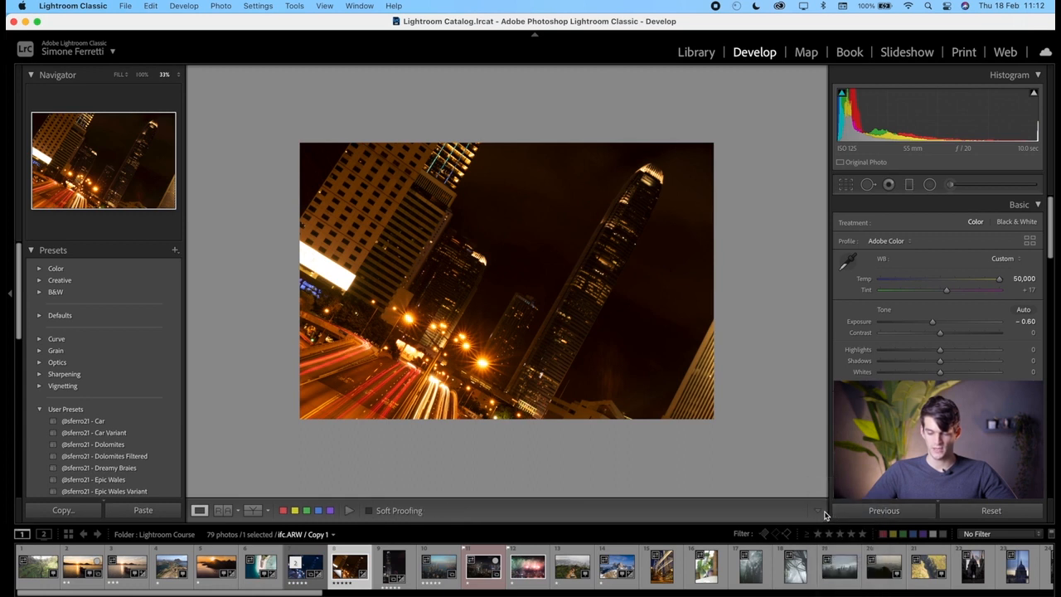
# Step: Add the Rating and Grid Overlay controls to the toolbar below the photo and try the Show Grid size slider
pyautogui.click(824, 515)
pyautogui.click(839, 553)
pyautogui.click(822, 517)
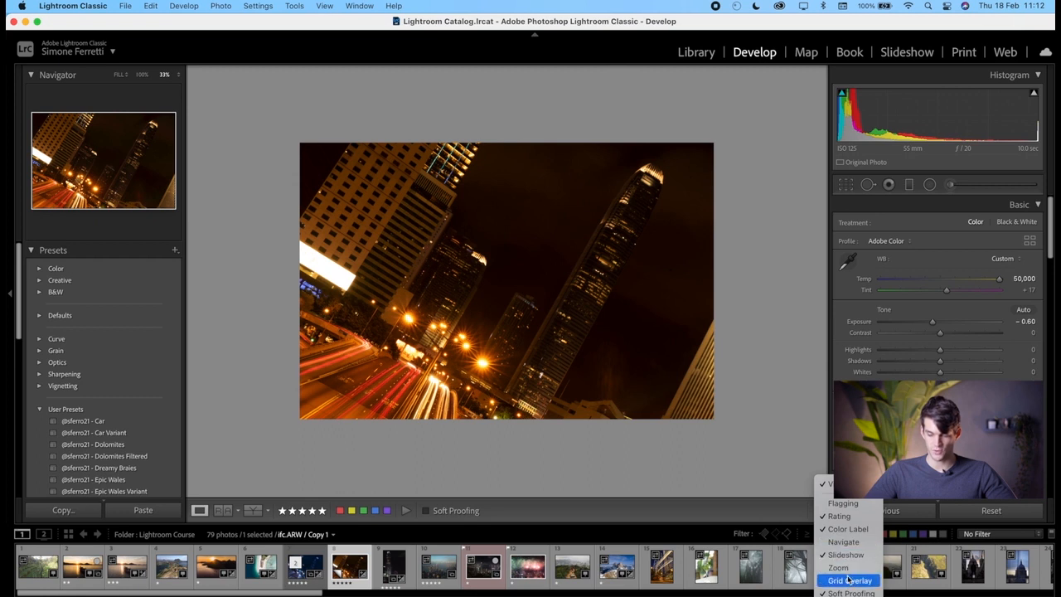
pyautogui.click(849, 581)
pyautogui.moveTo(454, 517)
pyautogui.mouseDown()
pyautogui.moveTo(426, 517)
pyautogui.moveTo(475, 520)
pyautogui.moveTo(438, 522)
pyautogui.mouseUp()
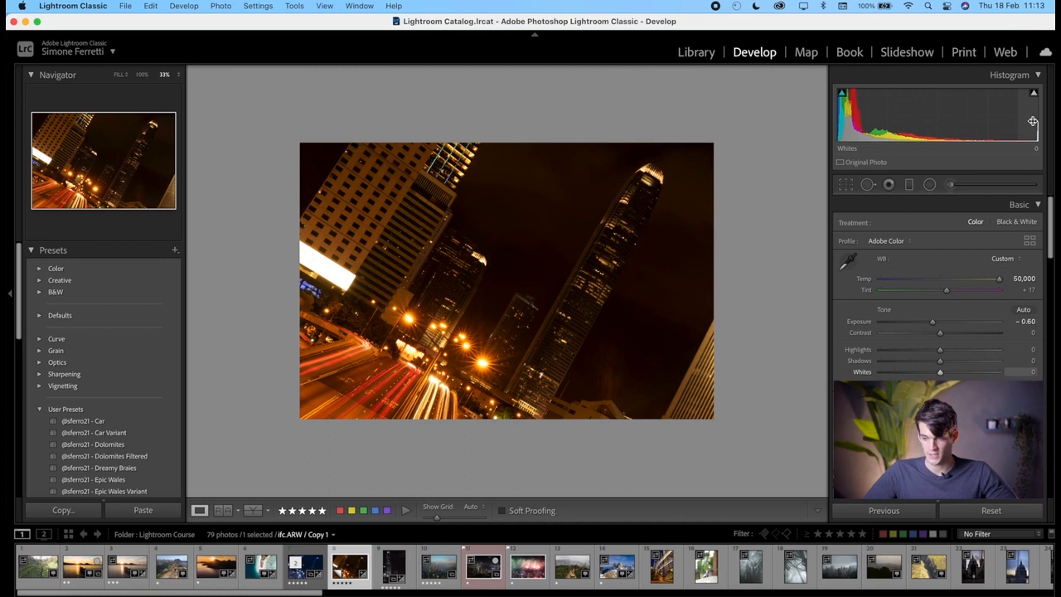
# Step: Try exposure and shadows adjustments directly on the histogram, turn on highlight clipping, and raise the exposure to +5.00
pyautogui.moveTo(926, 129); pyautogui.dragTo(870, 116)
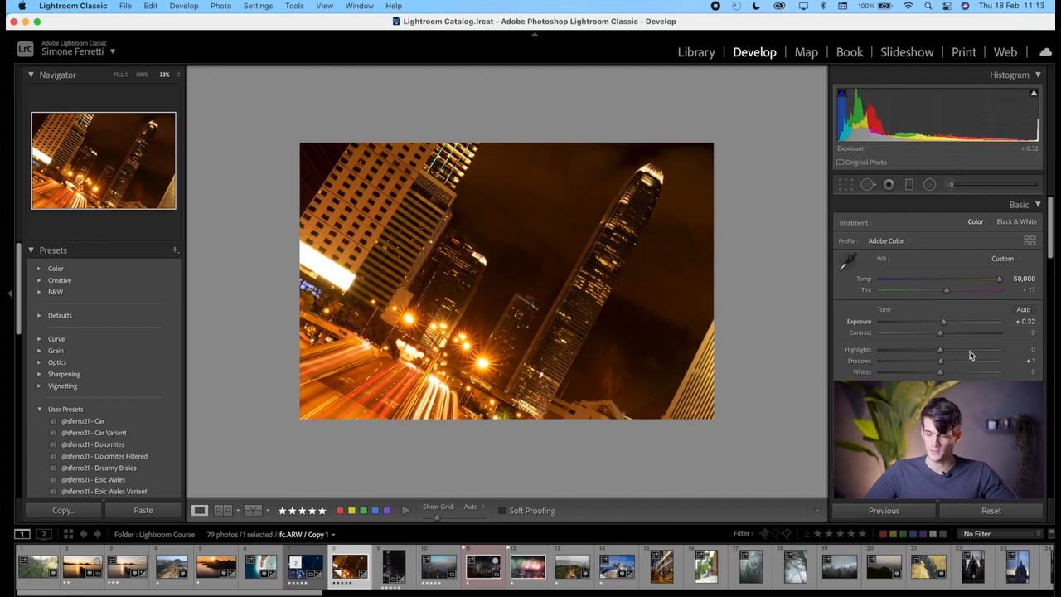
pyautogui.moveTo(918, 116); pyautogui.dragTo(881, 116)
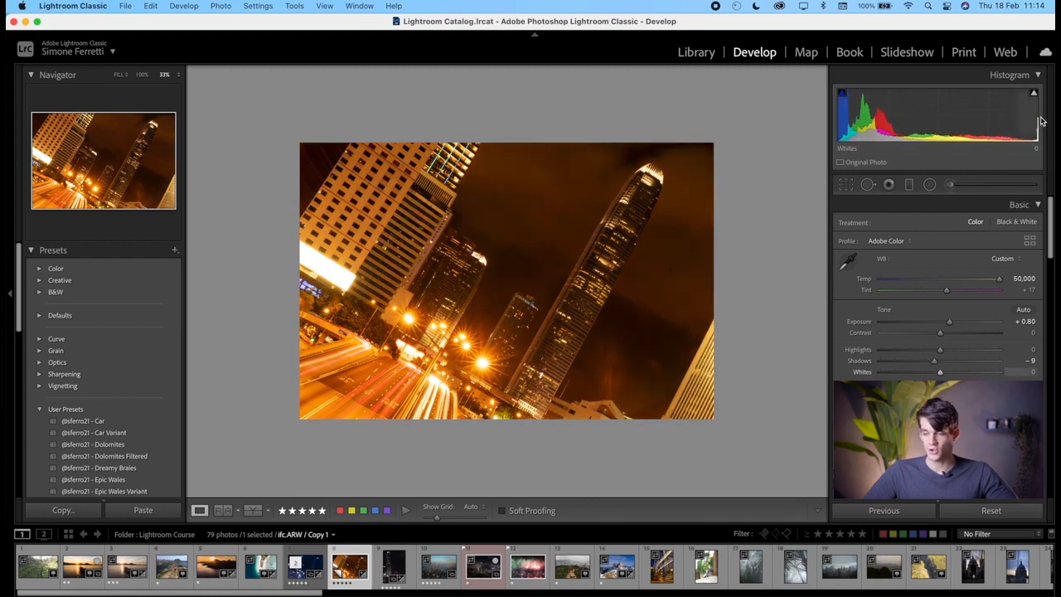
pyautogui.click(1034, 95)
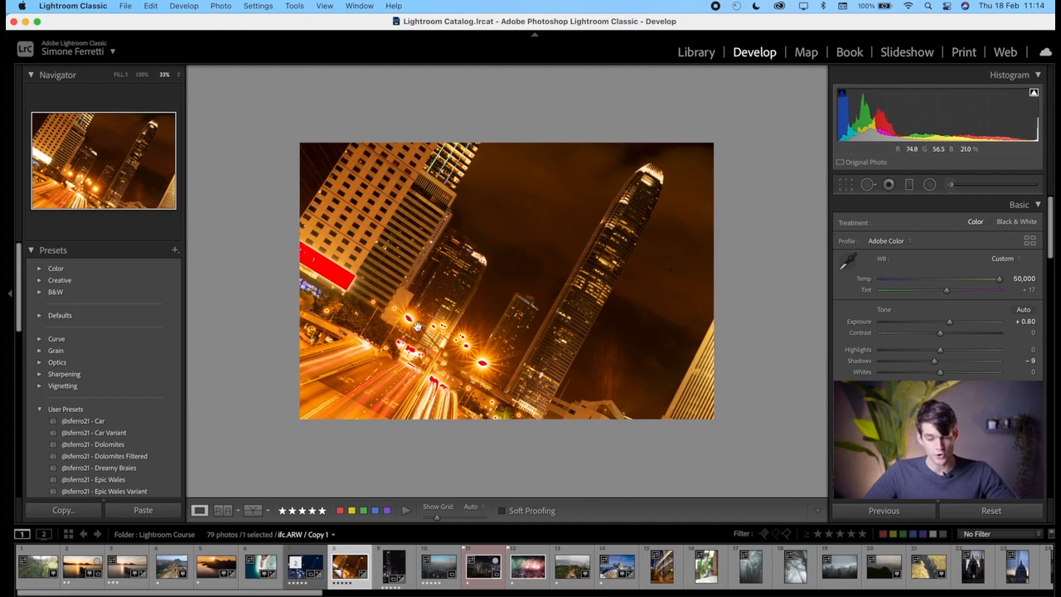
pyautogui.moveTo(914, 316); pyautogui.dragTo(1028, 316)
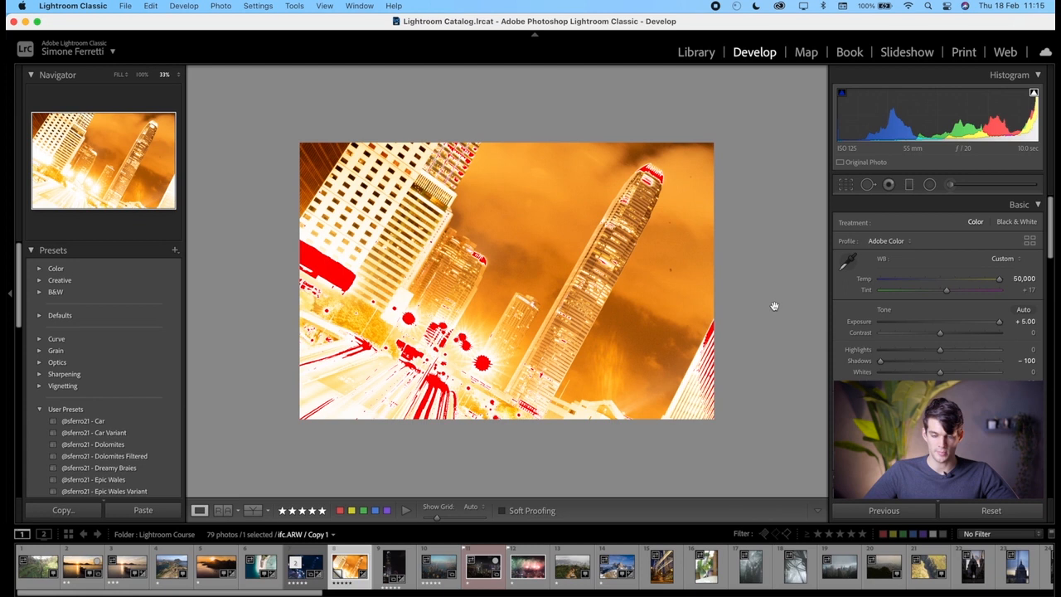
# Step: Reset all develop adjustments on the virtual copy
pyautogui.press('super+shift+r')
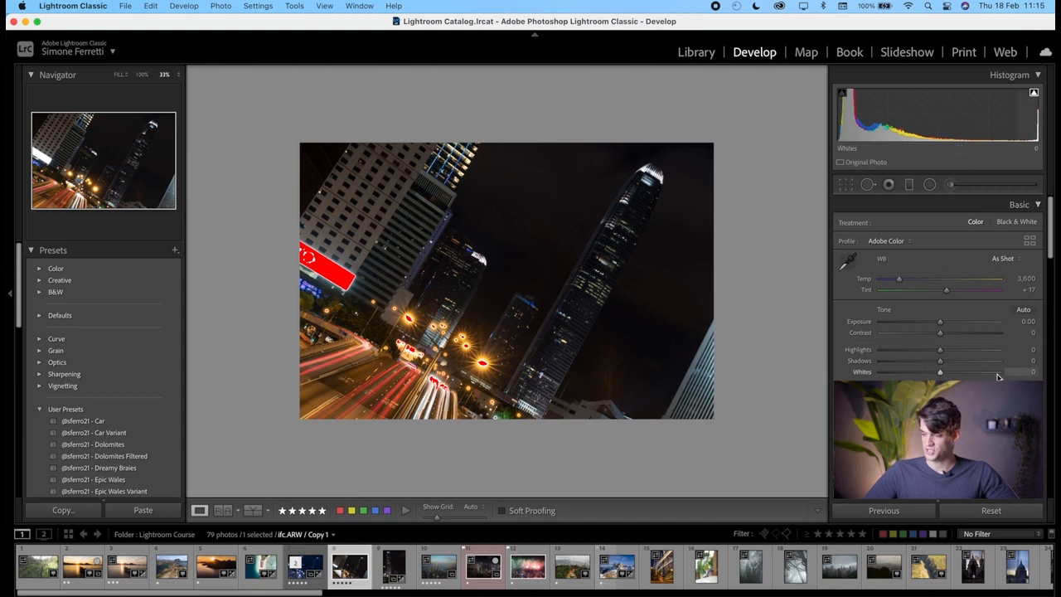
pyautogui.scroll(-2, 998, 376)
pyautogui.scroll(2, 962, 332)
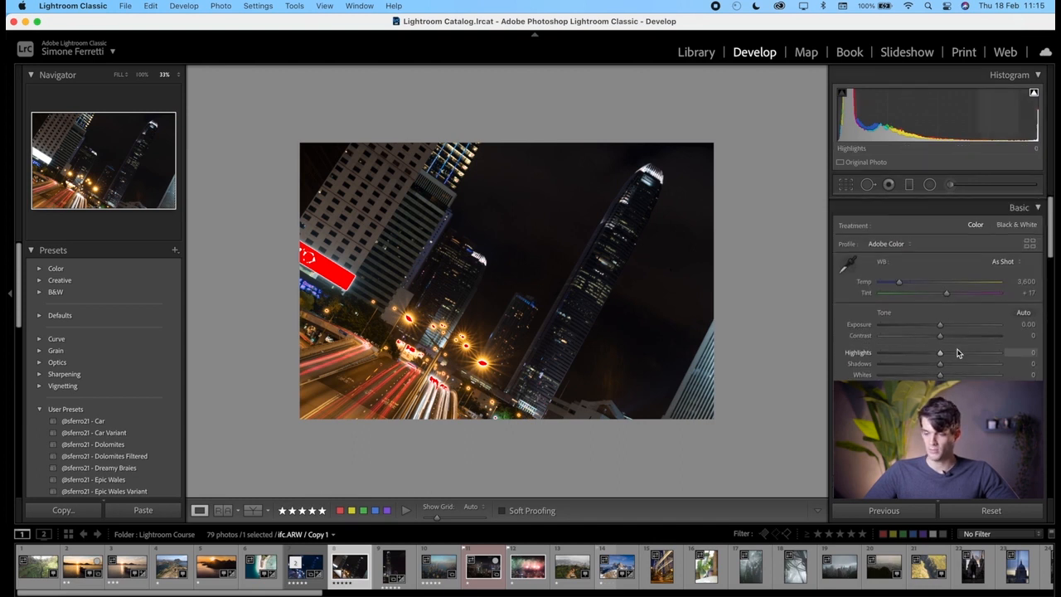
# Step: Try the Black & White treatment while switching highlight clipping off and shadow clipping on, and return to Color
pyautogui.click(1012, 223)
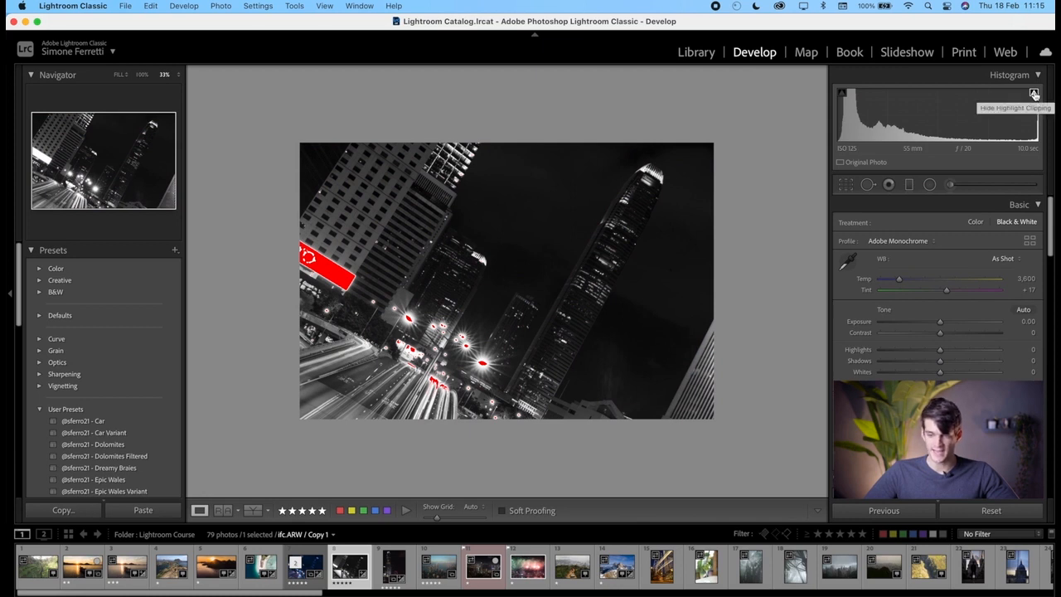
pyautogui.click(1033, 94)
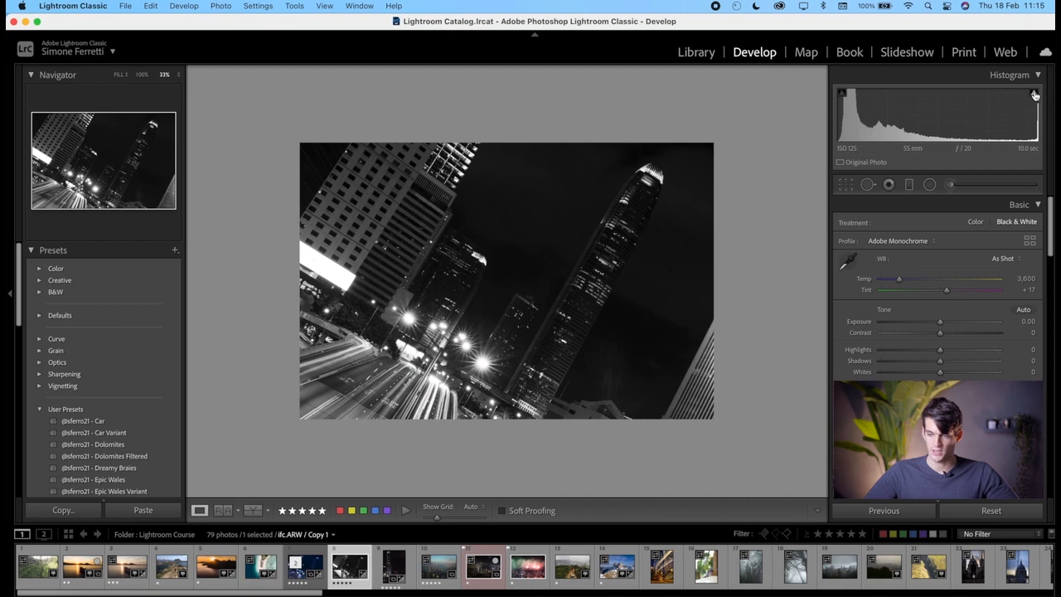
pyautogui.click(841, 94)
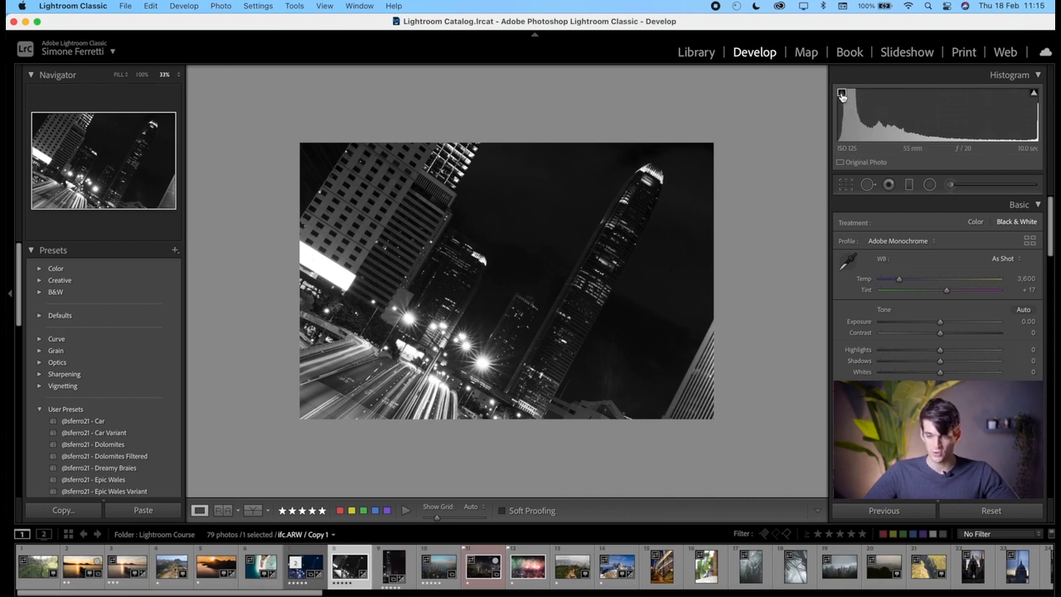
pyautogui.click(975, 222)
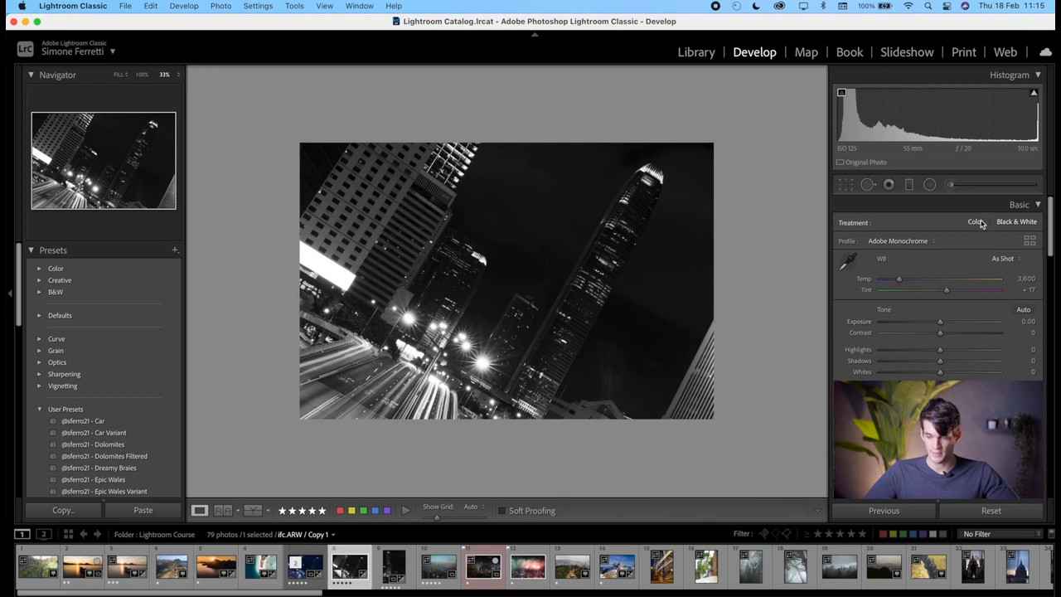
# Step: Lower the exposure to -0.80 and look through the adjustment sections down to Transform
pyautogui.moveTo(940, 322); pyautogui.dragTo(885, 322)
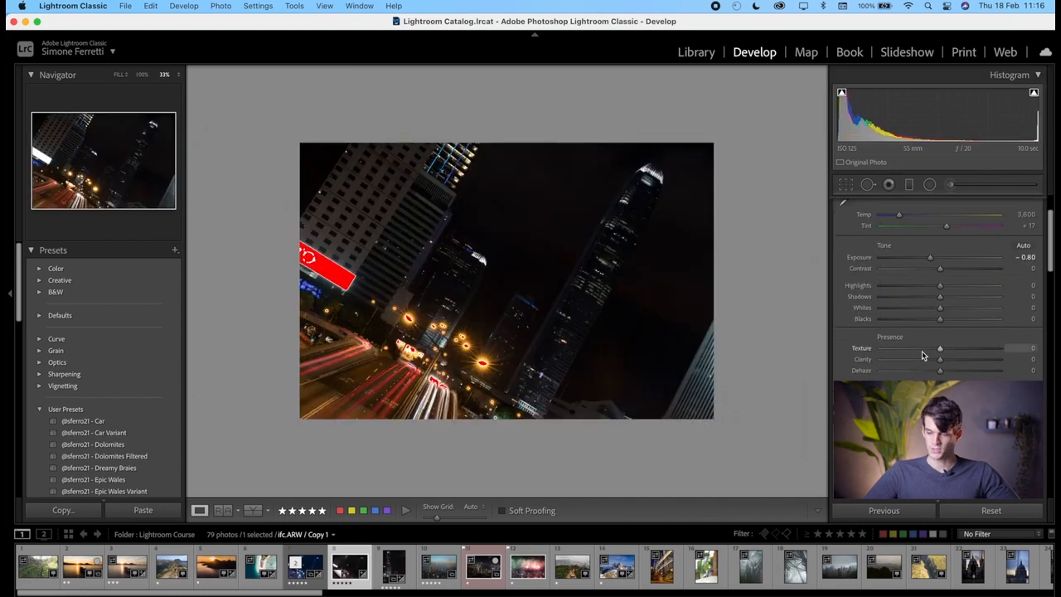
pyautogui.scroll(2, 922, 353)
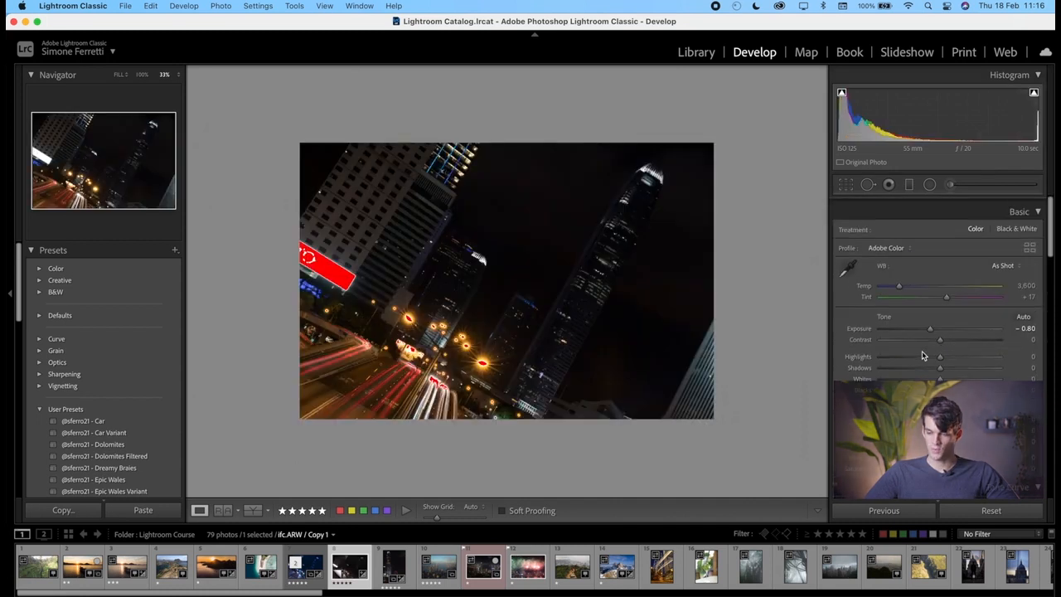
pyautogui.scroll(-5, 942, 429)
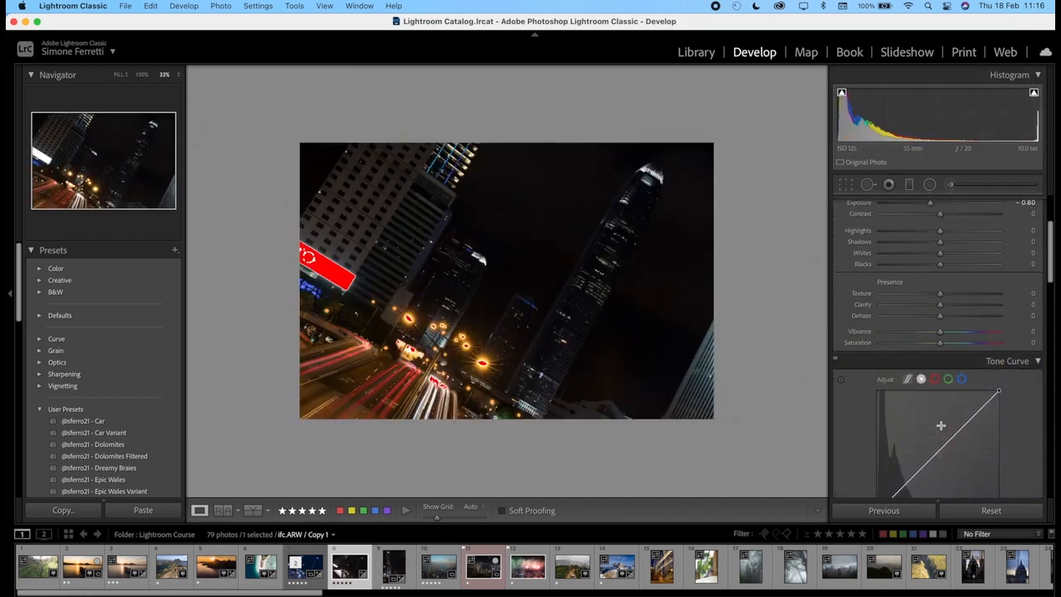
pyautogui.scroll(-12, 910, 383)
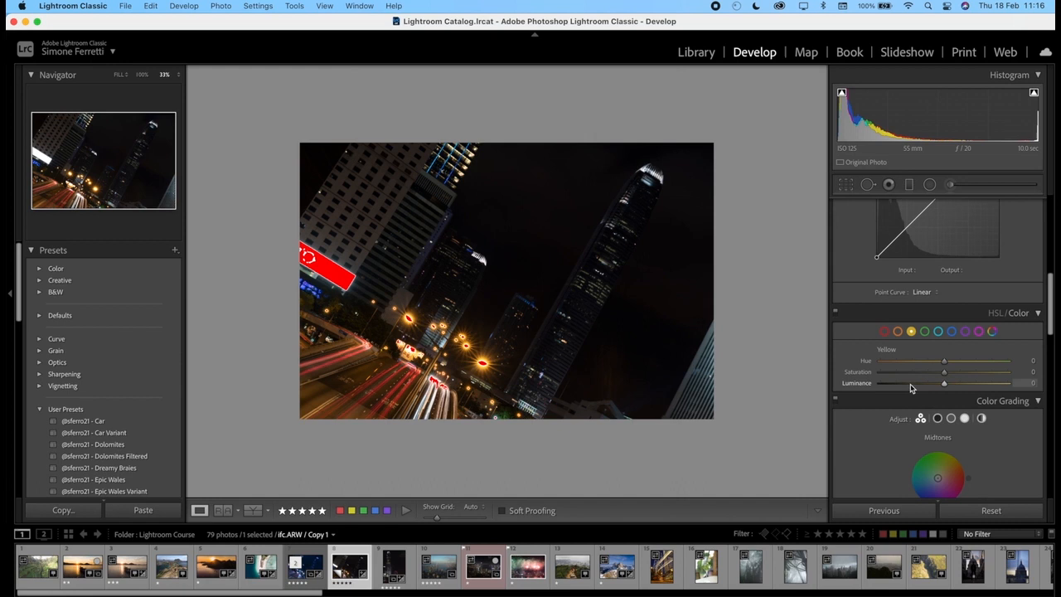
pyautogui.scroll(-15, 1018, 319)
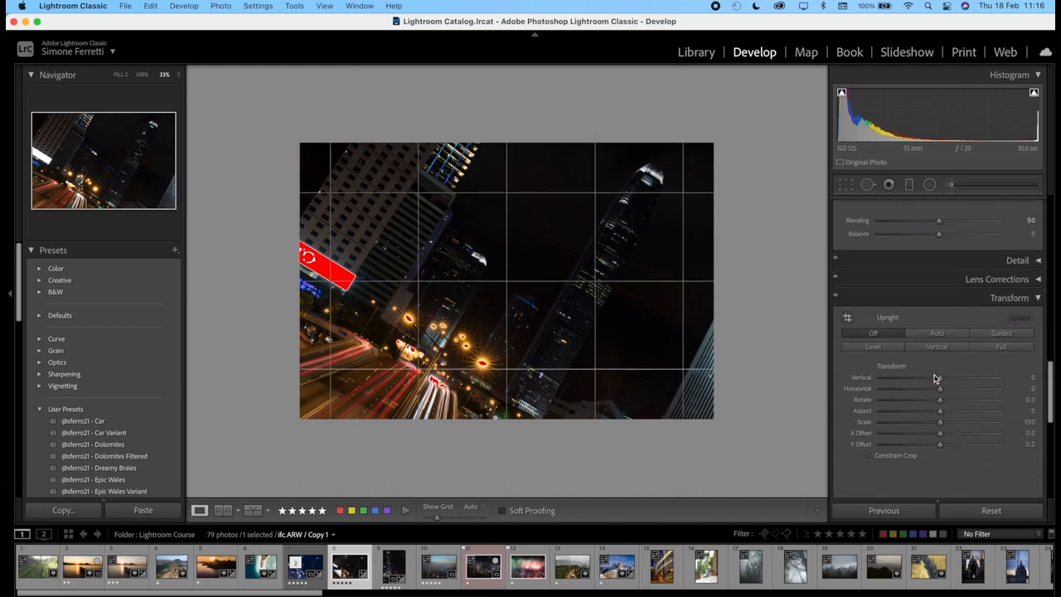
pyautogui.scroll(-4, 931, 374)
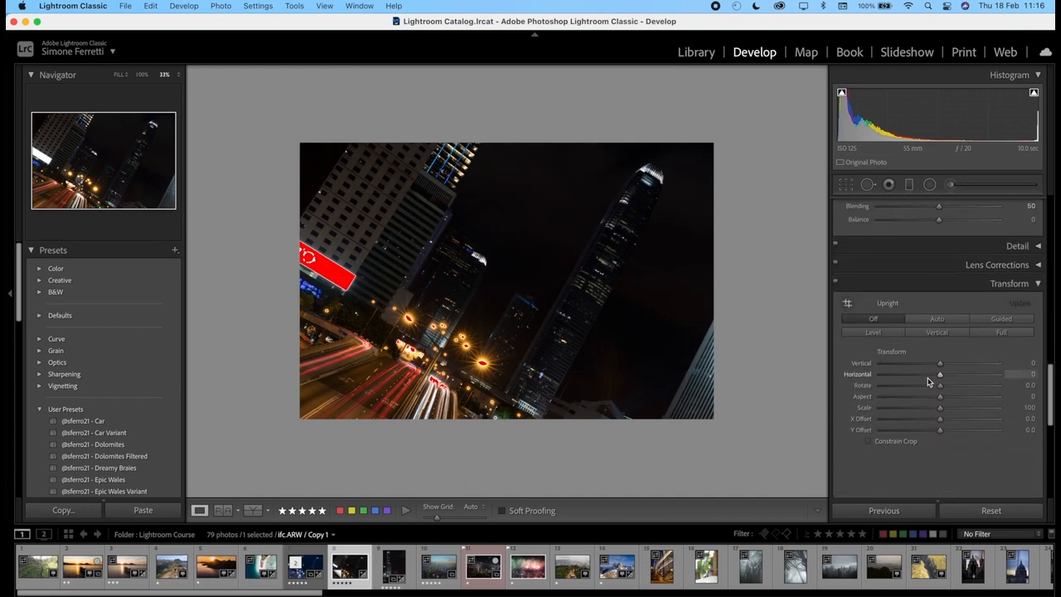
pyautogui.scroll(20, 920, 383)
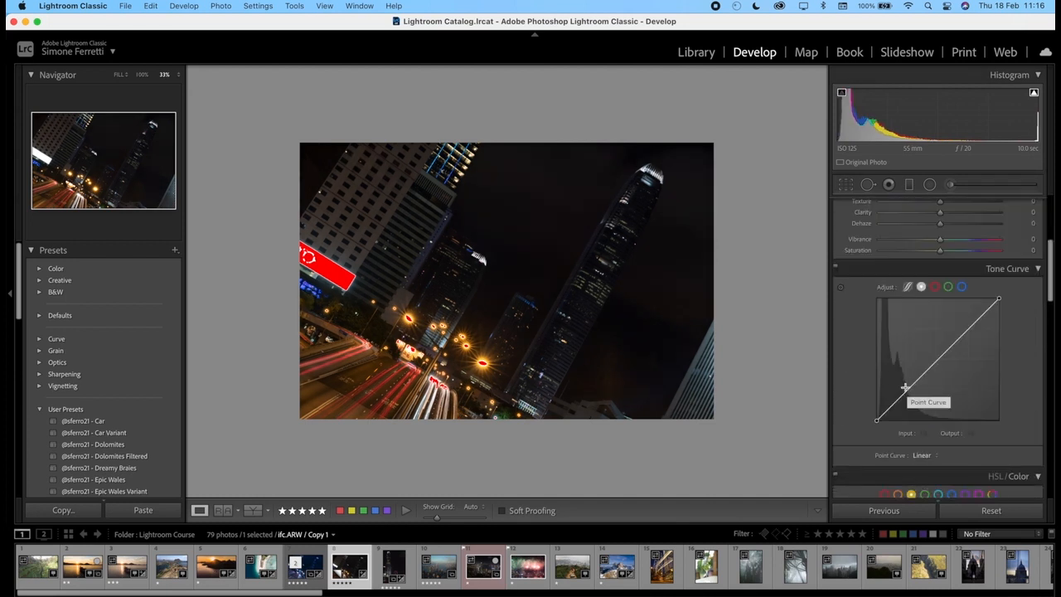
# Step: Lift the point curve to input 38, output 108, and compare the photo with the Tone Curve off and on
pyautogui.moveTo(910, 387); pyautogui.dragTo(894, 368)
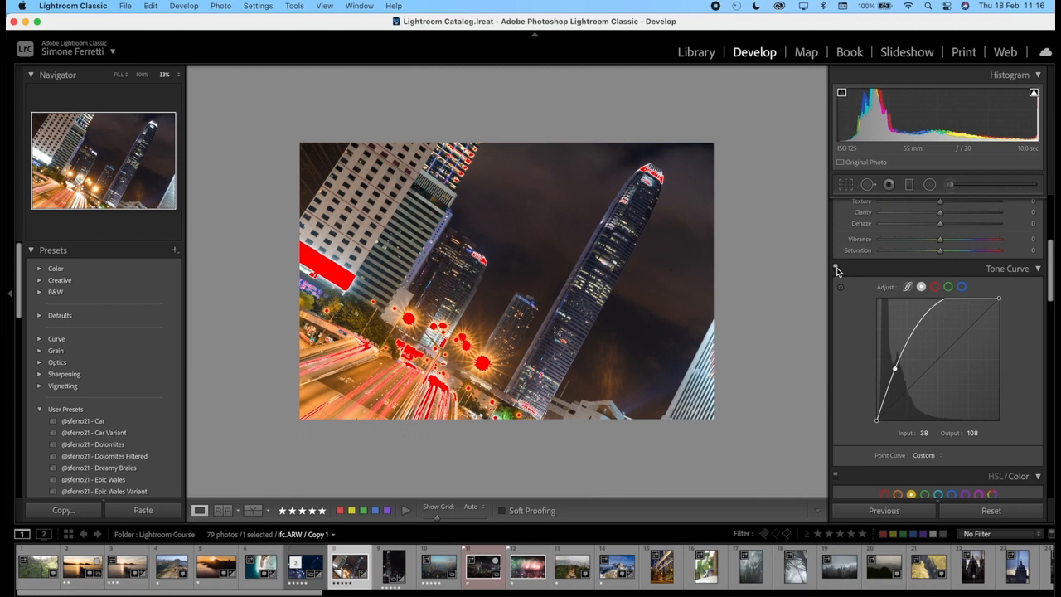
pyautogui.click(836, 269)
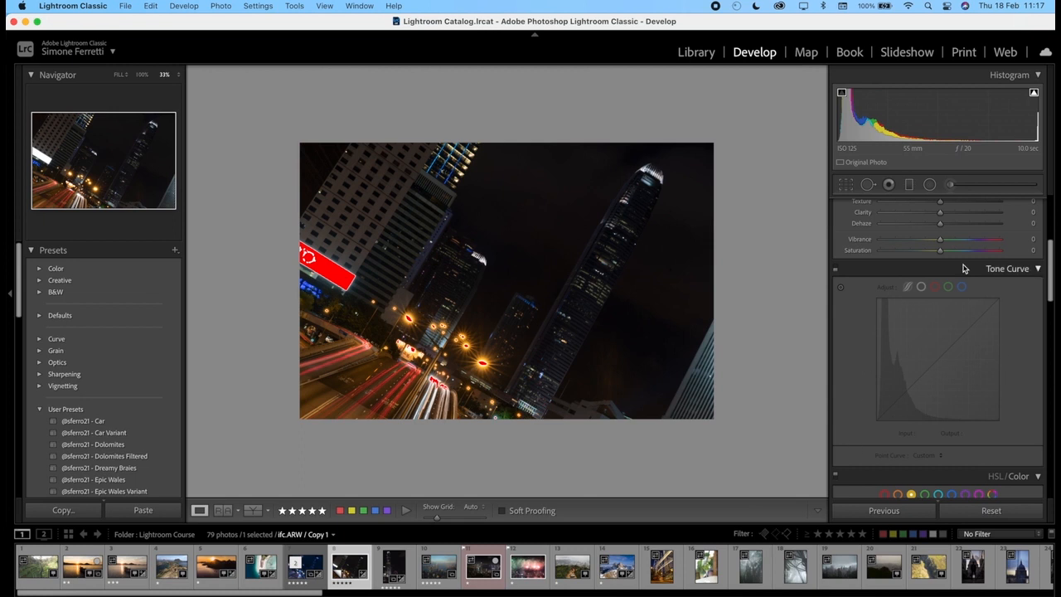
pyautogui.click(836, 269)
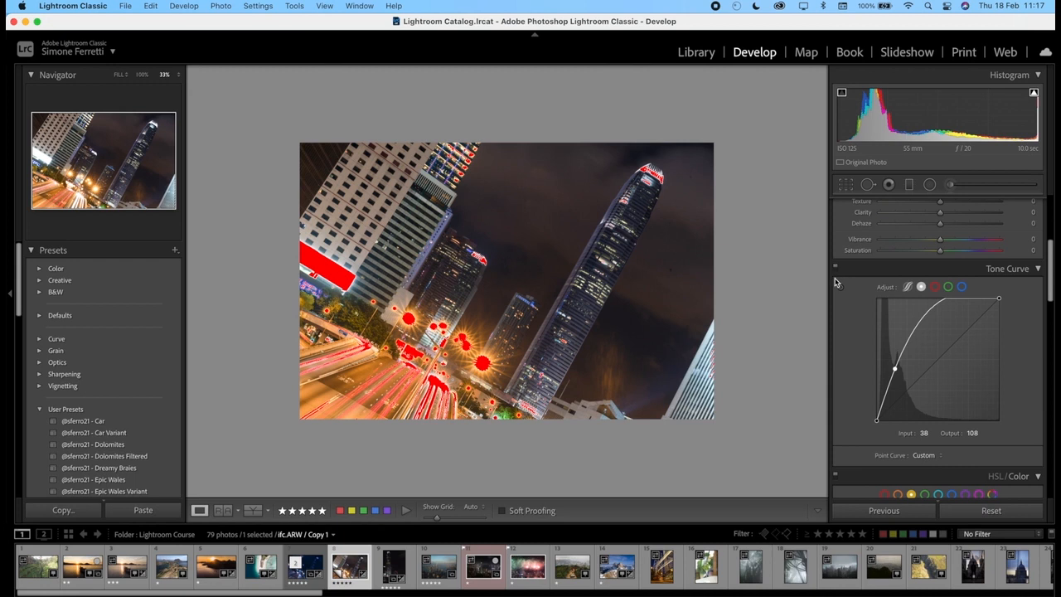
# Step: Add an upper point to the tone curve and move the lower point to input 73, output 75
pyautogui.moveTo(934, 307); pyautogui.dragTo(957, 336)
pyautogui.moveTo(896, 347); pyautogui.dragTo(911, 365)
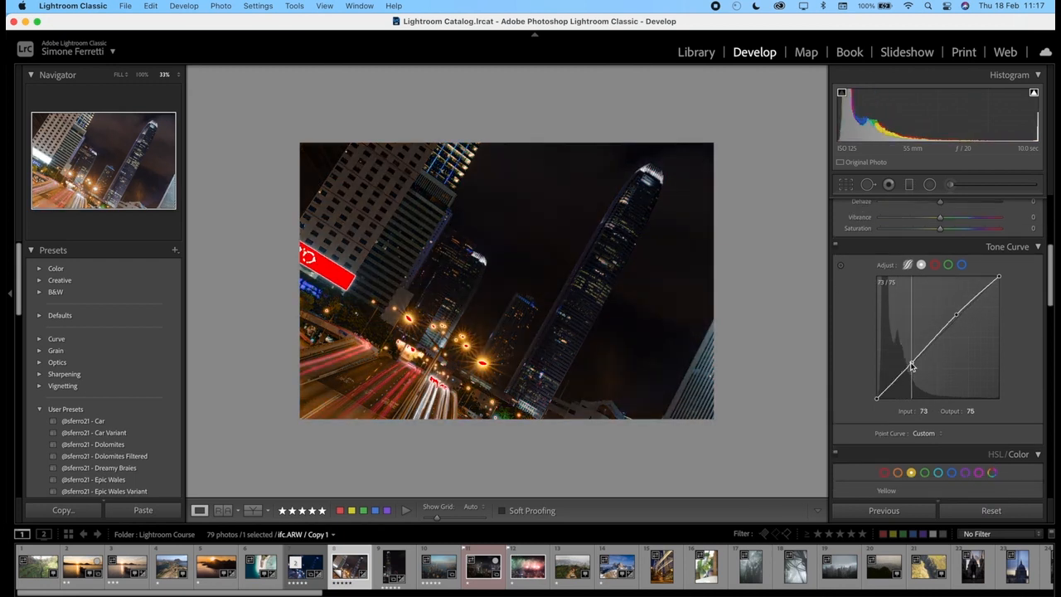
# Step: Shape the parametric curve with Highlights +12, Lights -20, Darks +9 and Shadows -33, and shift its lowest region split
pyautogui.click(907, 265)
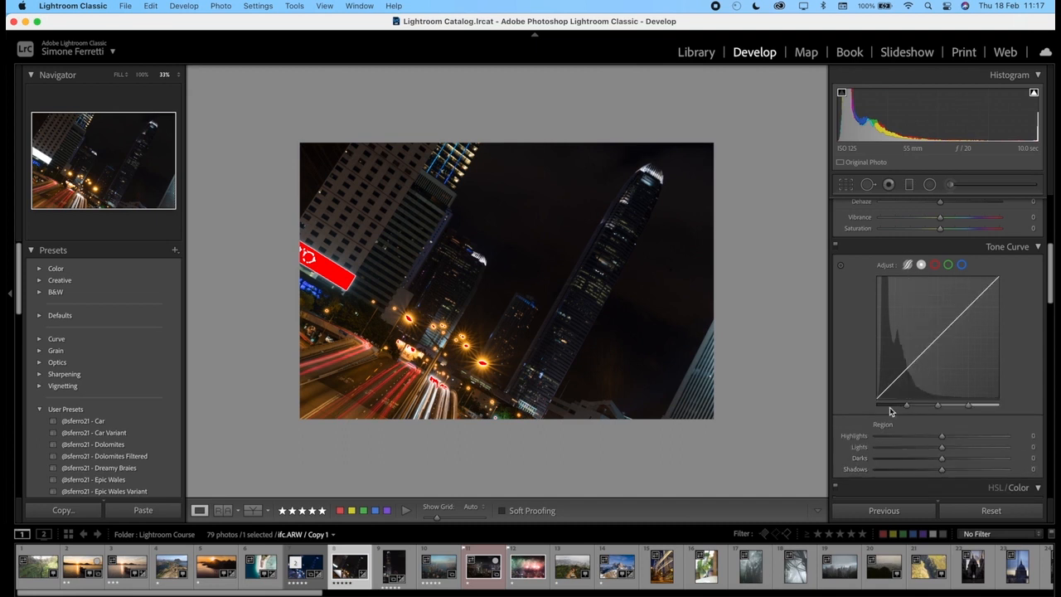
pyautogui.moveTo(901, 370); pyautogui.dragTo(902, 379)
pyautogui.moveTo(936, 342); pyautogui.dragTo(936, 340)
pyautogui.moveTo(973, 303); pyautogui.dragTo(956, 336)
pyautogui.moveTo(907, 405); pyautogui.dragTo(950, 402)
pyautogui.scroll(-2, 933, 421)
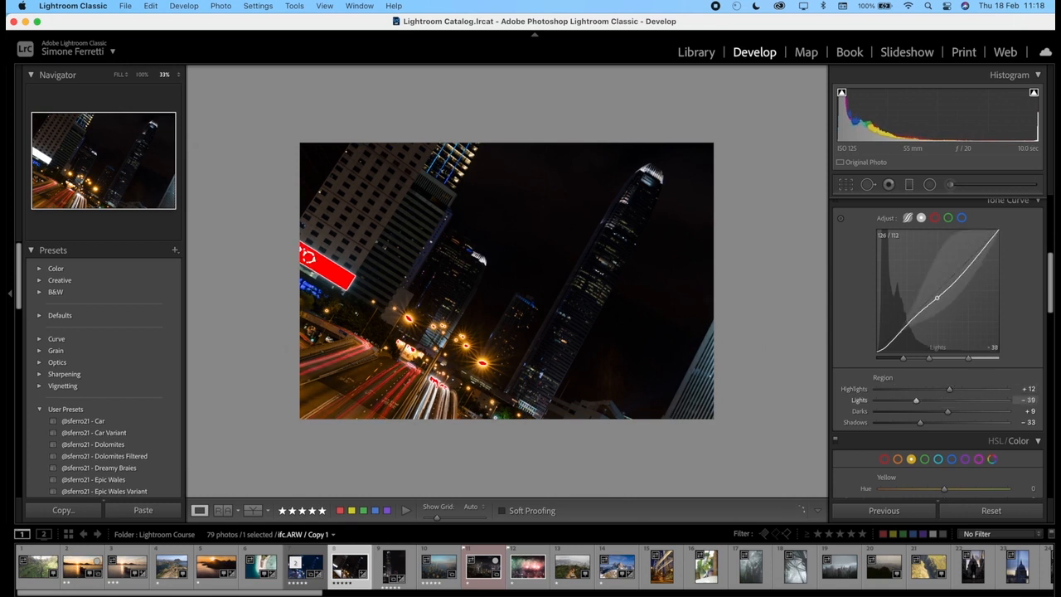
pyautogui.moveTo(937, 291); pyautogui.dragTo(937, 277)
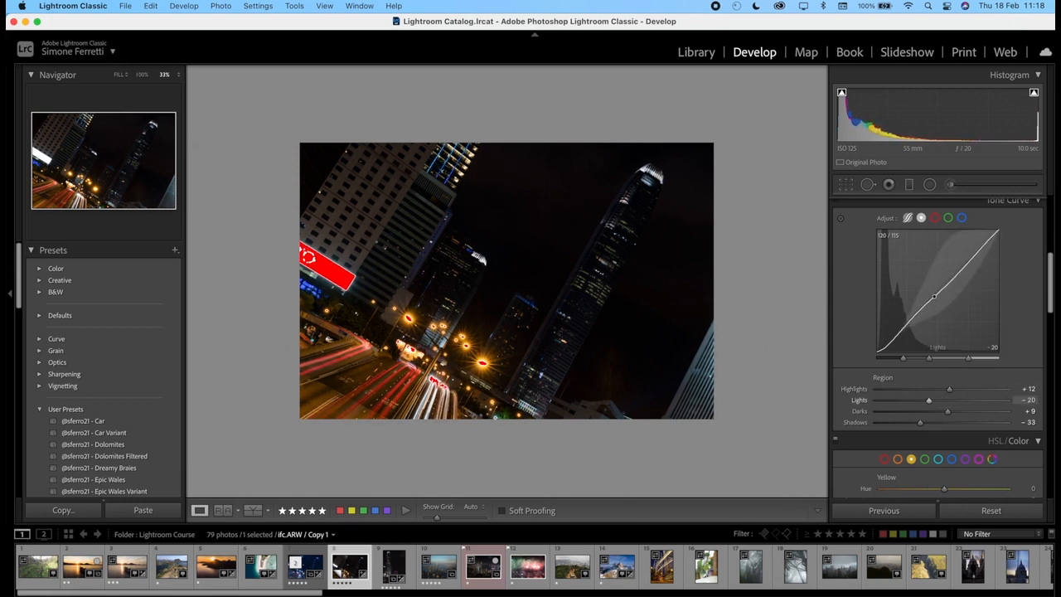
# Step: Return to the point curve and add a middle point at input 146, output 154
pyautogui.click(921, 218)
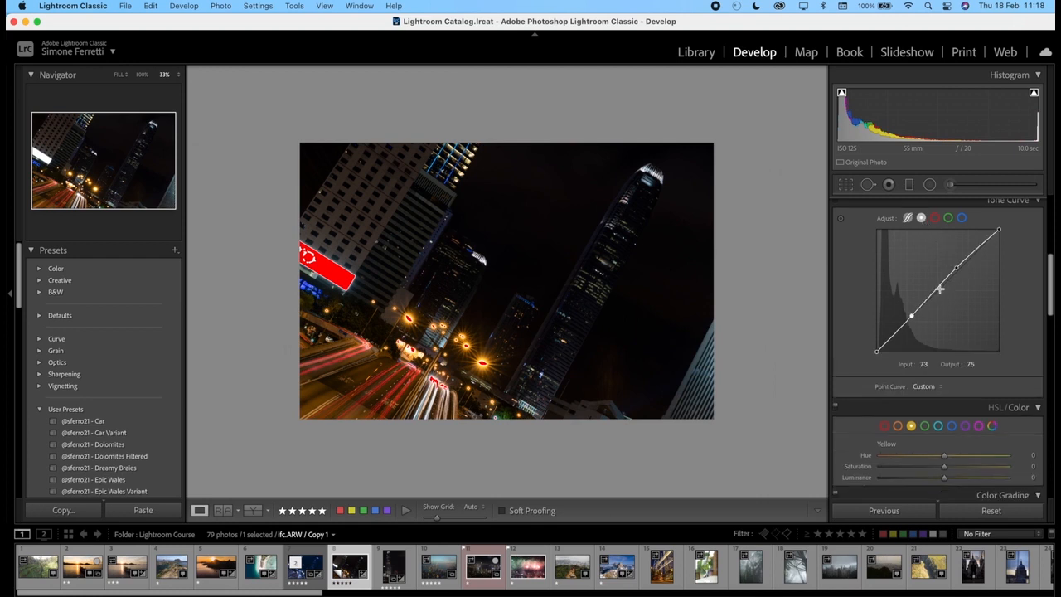
pyautogui.moveTo(938, 291)
pyautogui.mouseDown()
pyautogui.moveTo(945, 301)
pyautogui.moveTo(942, 271)
pyautogui.moveTo(958, 296)
pyautogui.moveTo(946, 277)
pyautogui.mouseUp()
# Step: Review the HSL Saturation and Luminance sliders and return to the Color view
pyautogui.scroll(-5, 994, 396)
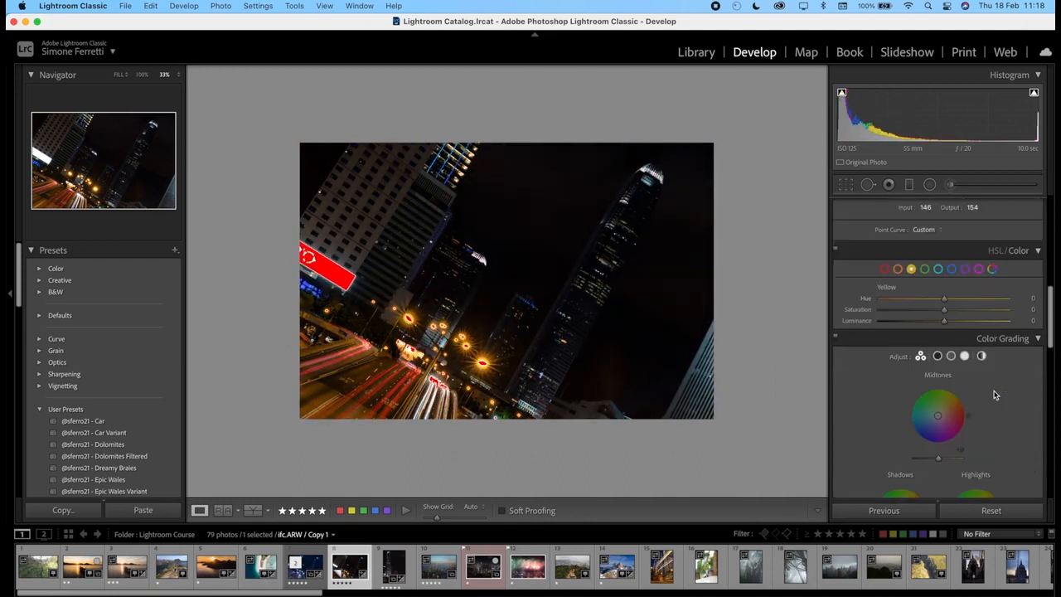
pyautogui.click(998, 253)
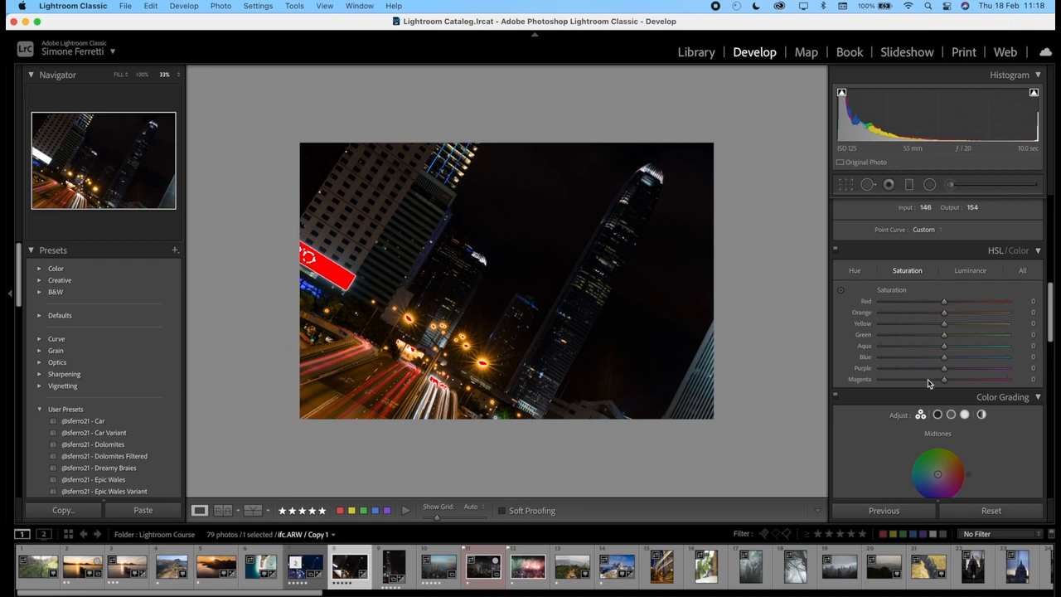
pyautogui.click(968, 271)
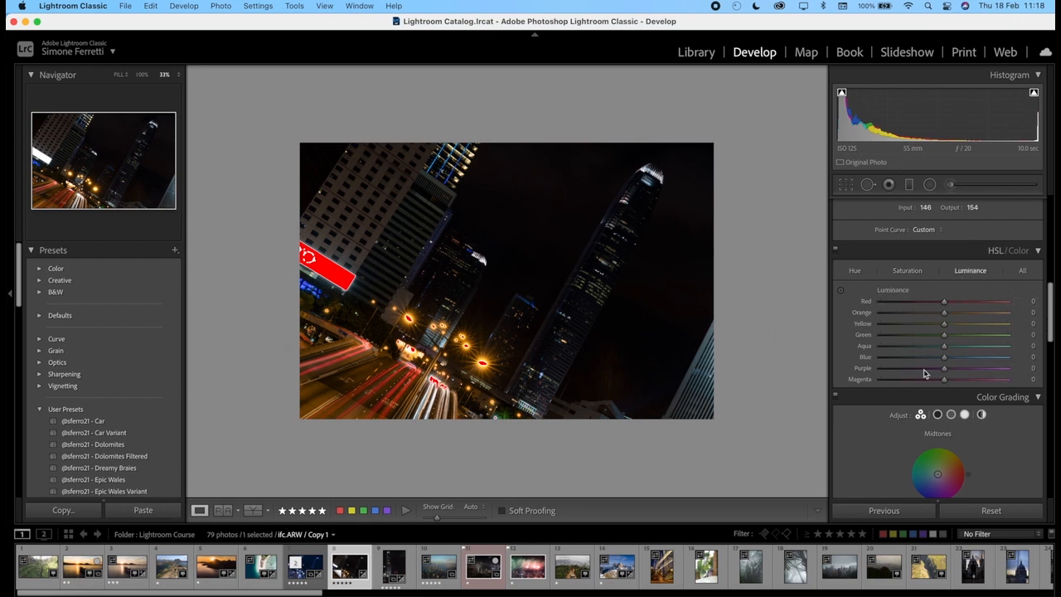
pyautogui.click(1020, 251)
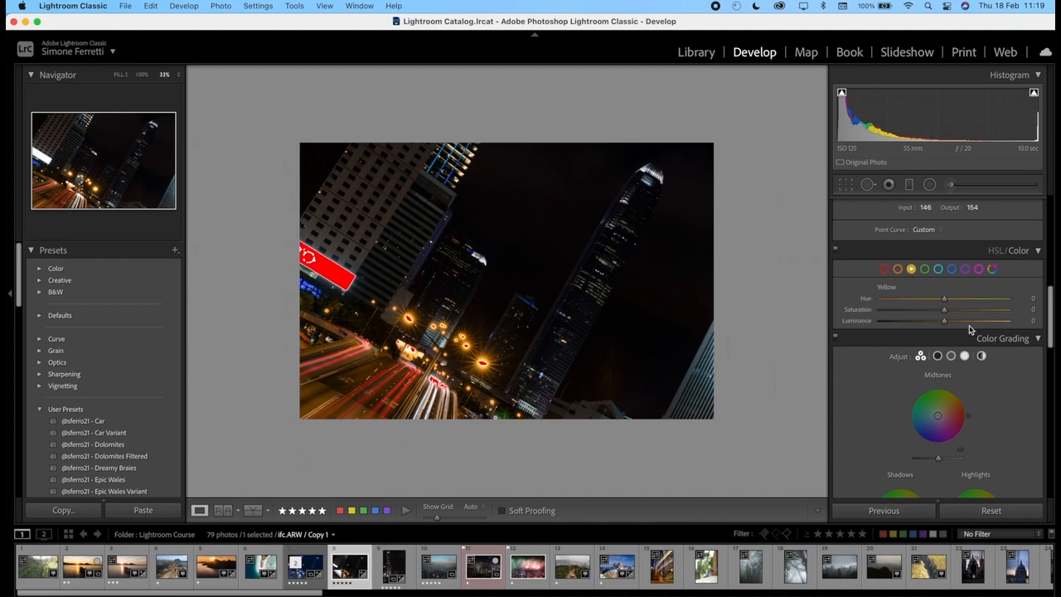
# Step: Tint the photo's shadows blue with the Shadows wheel in Color Grading
pyautogui.scroll(-3, 953, 332)
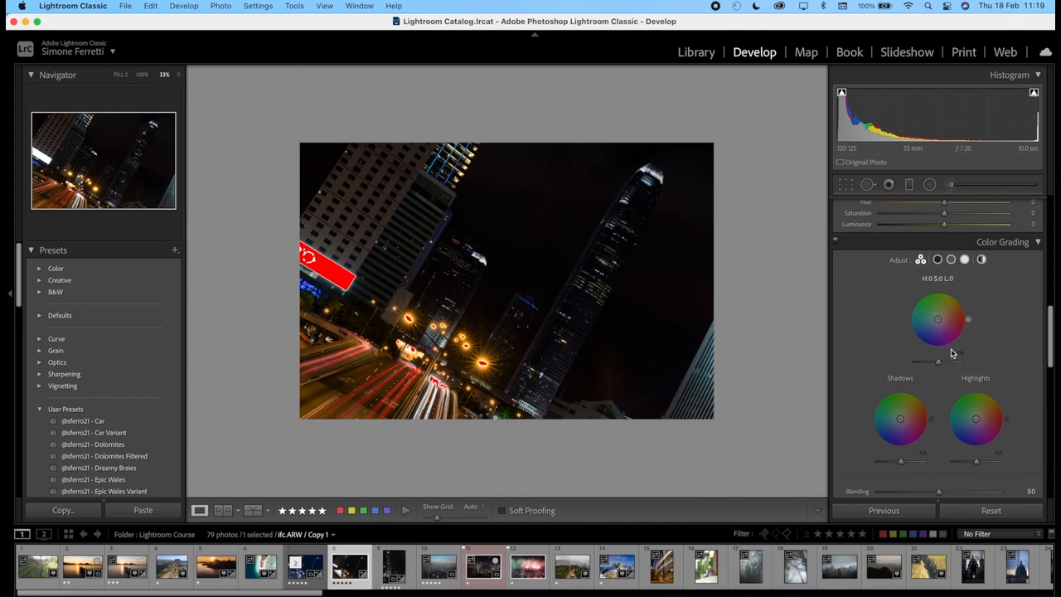
pyautogui.scroll(-1, 932, 365)
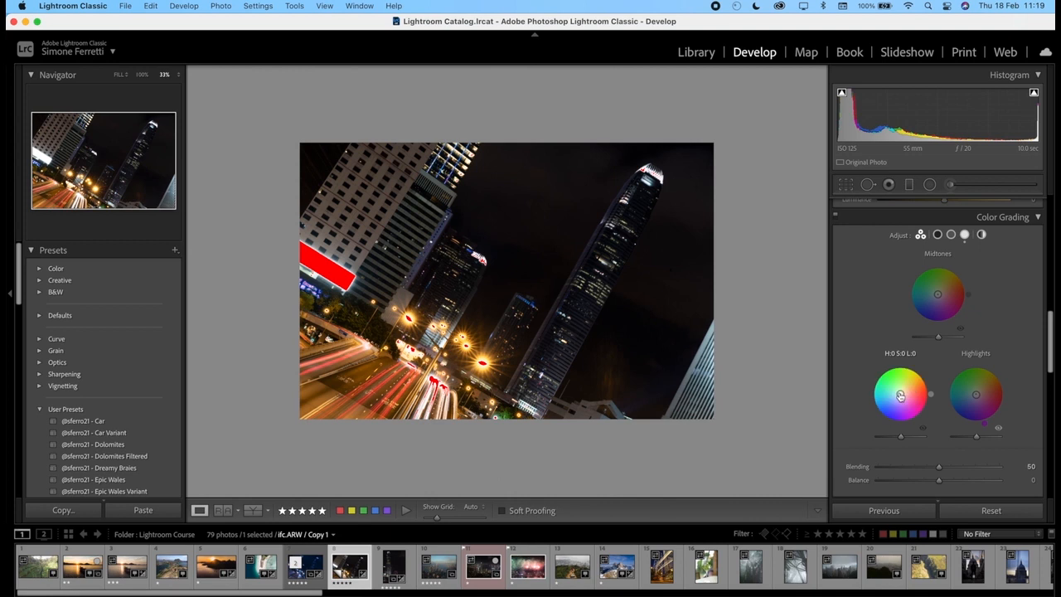
pyautogui.moveTo(900, 393); pyautogui.dragTo(884, 408)
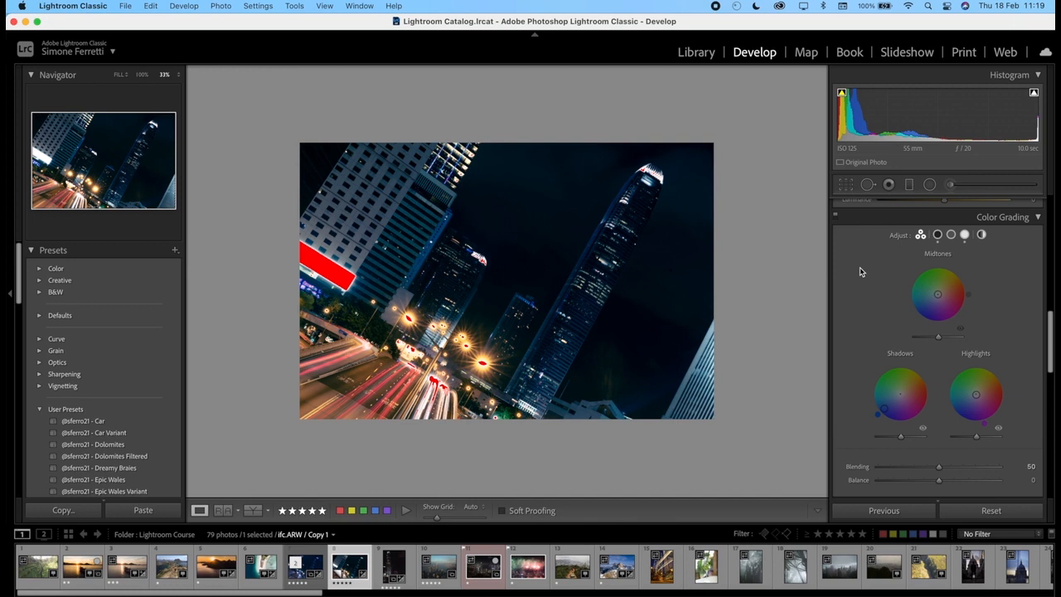
# Step: Expand the Detail settings, set the sharpening Amount to 33 and review the Noise Reduction sliders
pyautogui.scroll(-5, 860, 267)
pyautogui.click(1040, 307)
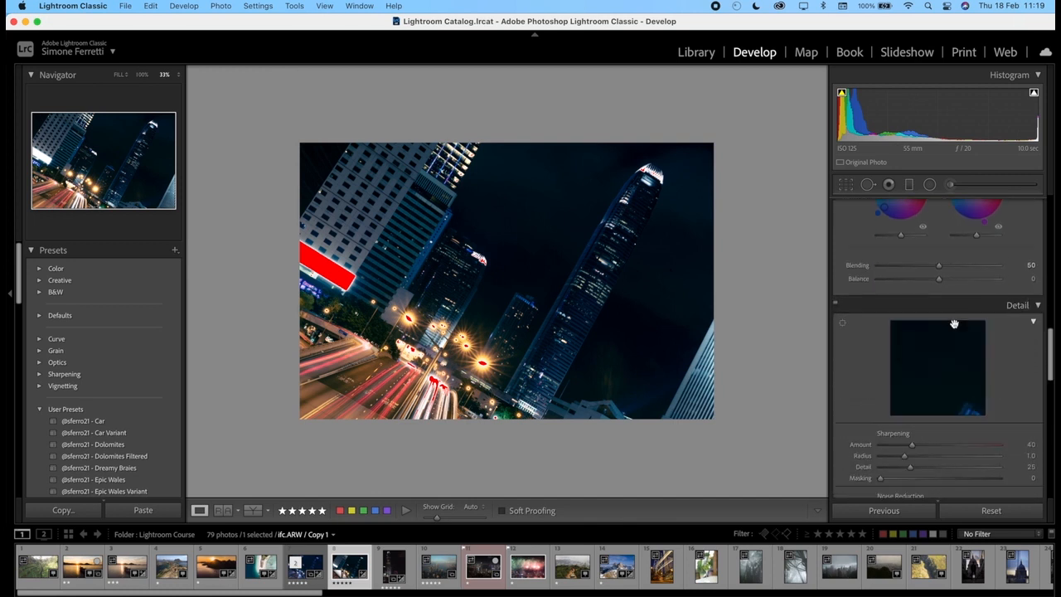
pyautogui.scroll(-2, 955, 322)
pyautogui.moveTo(912, 377); pyautogui.dragTo(906, 377)
pyautogui.scroll(-1, 906, 378)
pyautogui.scroll(-1, 907, 379)
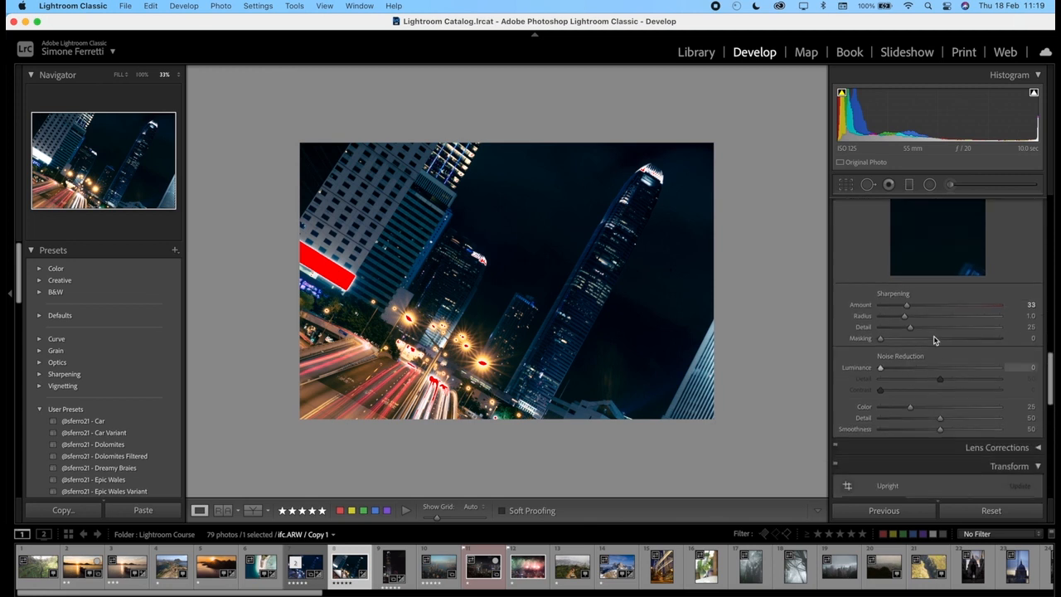
pyautogui.scroll(-2, 935, 433)
pyautogui.scroll(1, 903, 349)
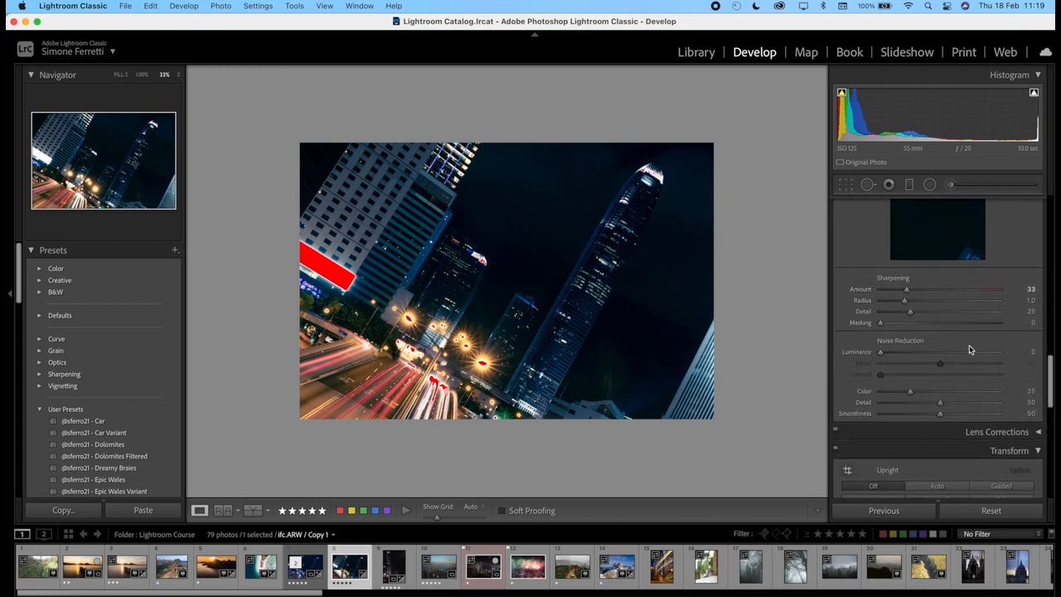
pyautogui.scroll(-2, 937, 392)
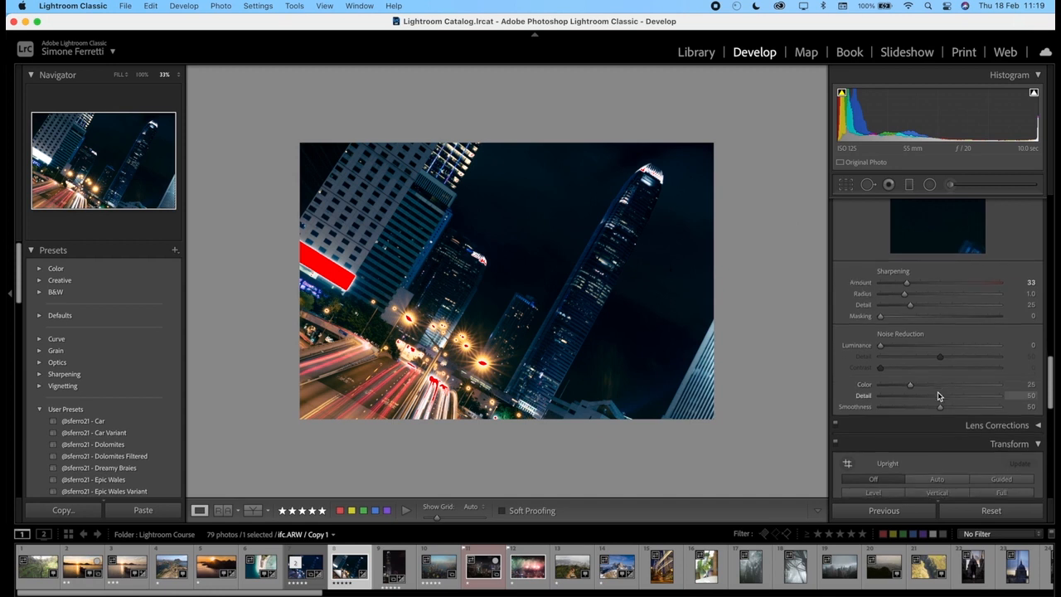
# Step: Examine the lens profile settings in Lens Corrections and the perspective sliders in Transform
pyautogui.scroll(-2, 939, 397)
pyautogui.click(1037, 309)
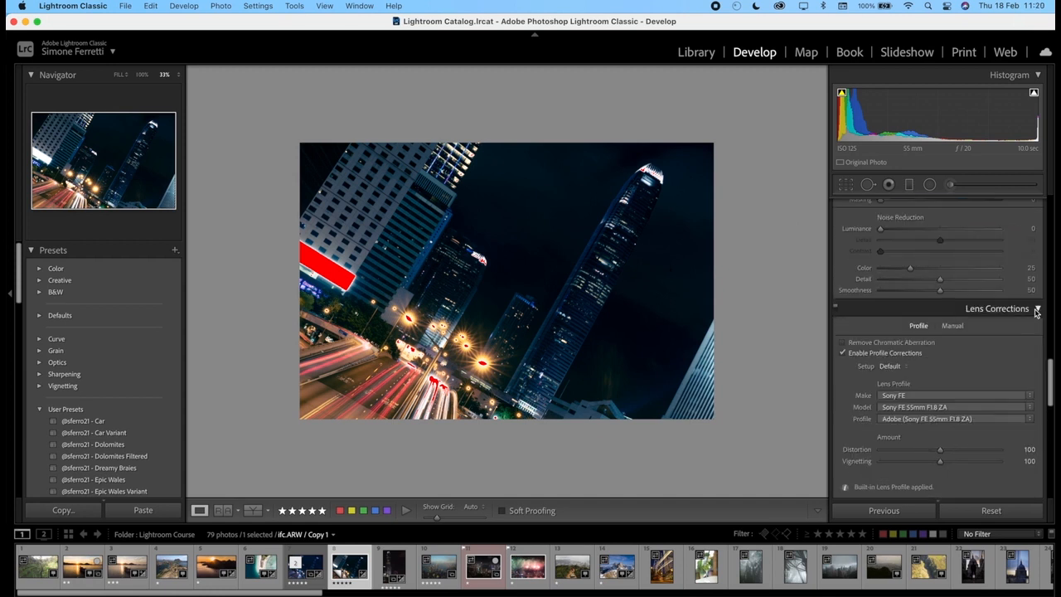
pyautogui.scroll(-1, 939, 369)
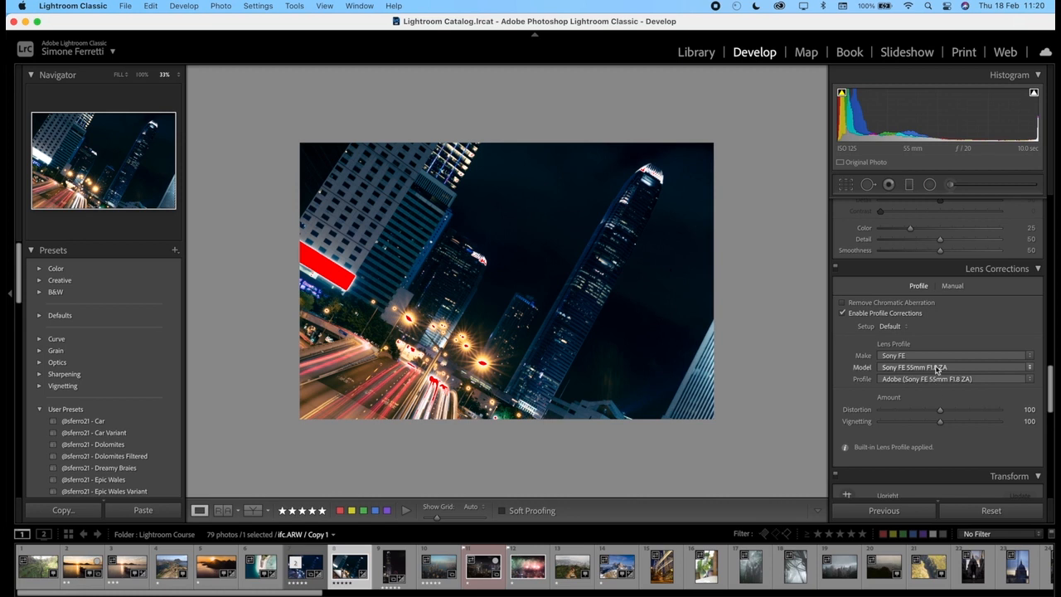
pyautogui.moveTo(937, 412)
pyautogui.mouseDown()
pyautogui.moveTo(918, 405)
pyautogui.moveTo(926, 426)
pyautogui.moveTo(954, 428)
pyautogui.moveTo(928, 426)
pyautogui.moveTo(950, 427)
pyautogui.moveTo(939, 427)
pyautogui.mouseUp()
pyautogui.scroll(-4, 901, 412)
pyautogui.scroll(-3, 902, 416)
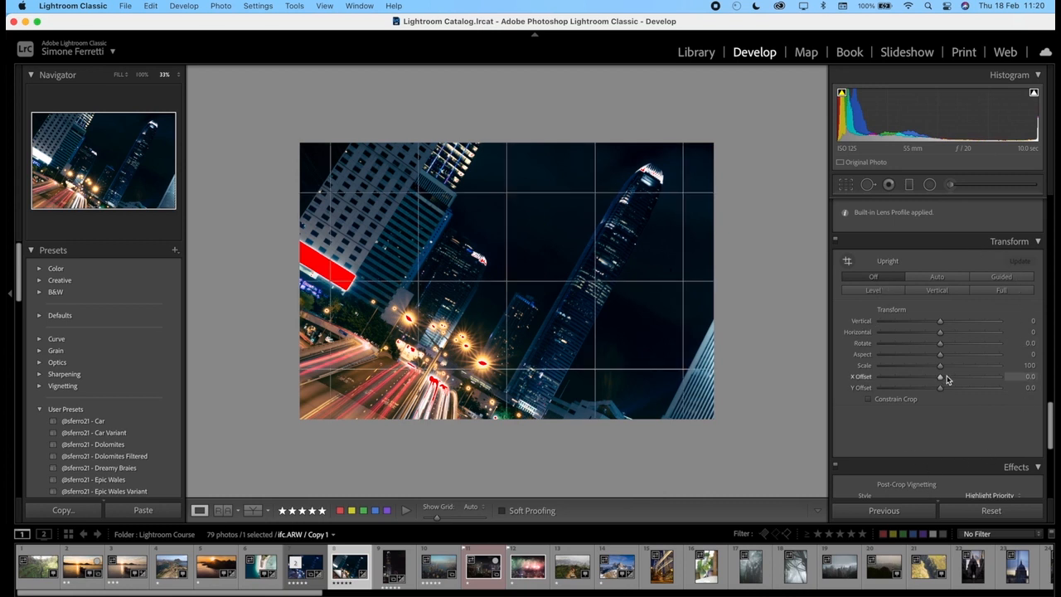
pyautogui.moveTo(939, 320); pyautogui.dragTo(931, 343)
# Step: Try post-crop vignette Amounts of -89 and +4, and turn off the shadow and highlight clipping warnings
pyautogui.scroll(1, 926, 267)
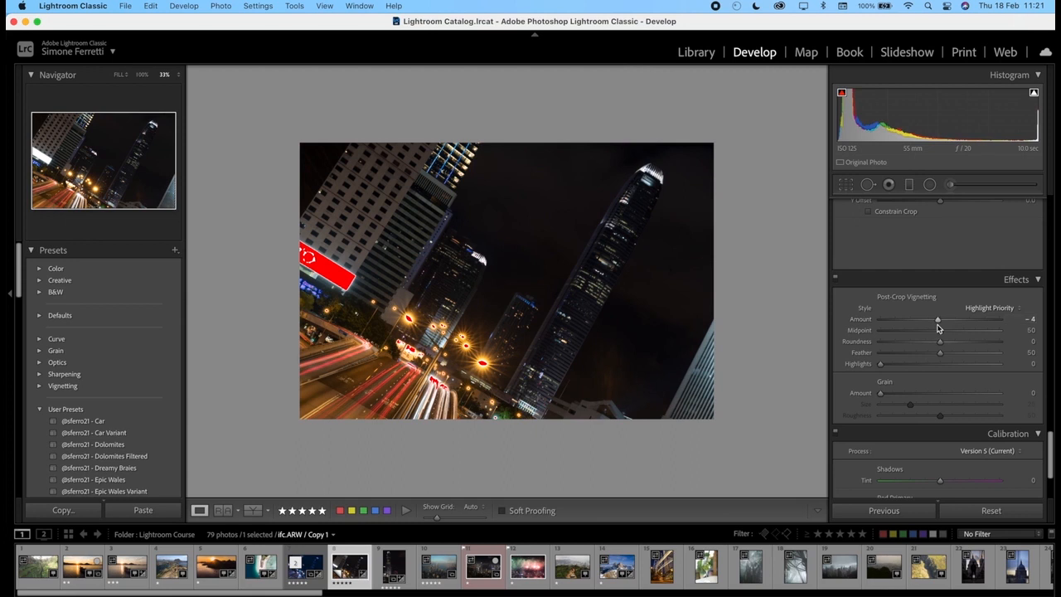
pyautogui.moveTo(937, 322); pyautogui.dragTo(886, 324)
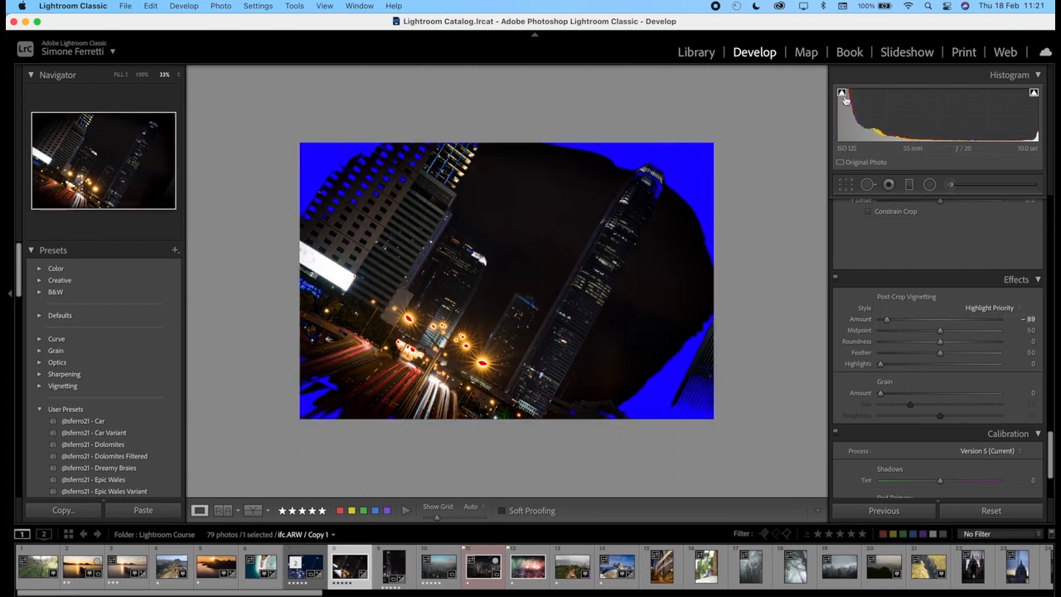
pyautogui.click(1034, 96)
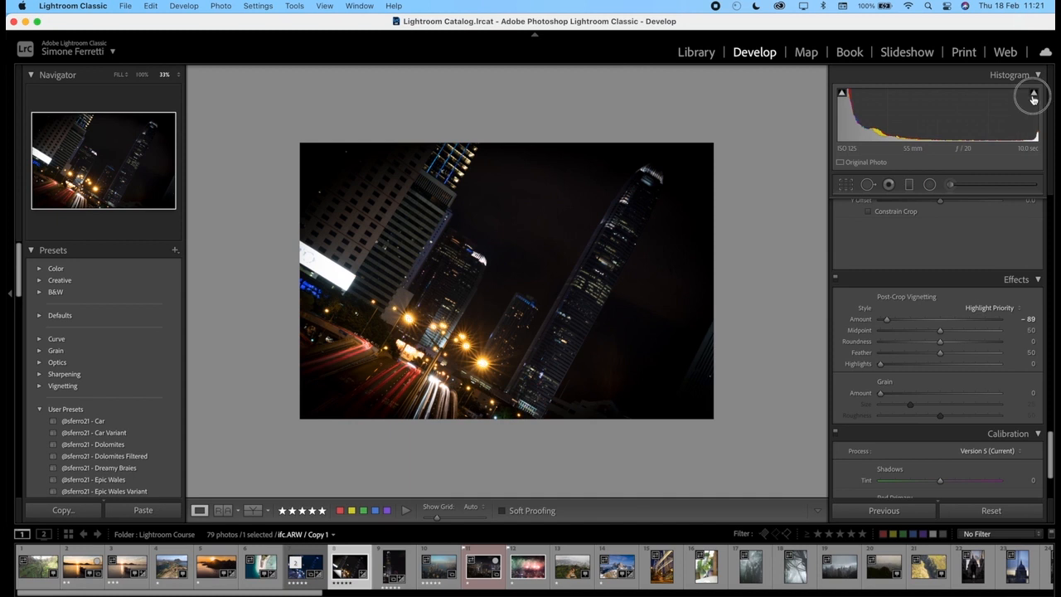
pyautogui.moveTo(964, 325); pyautogui.dragTo(915, 319)
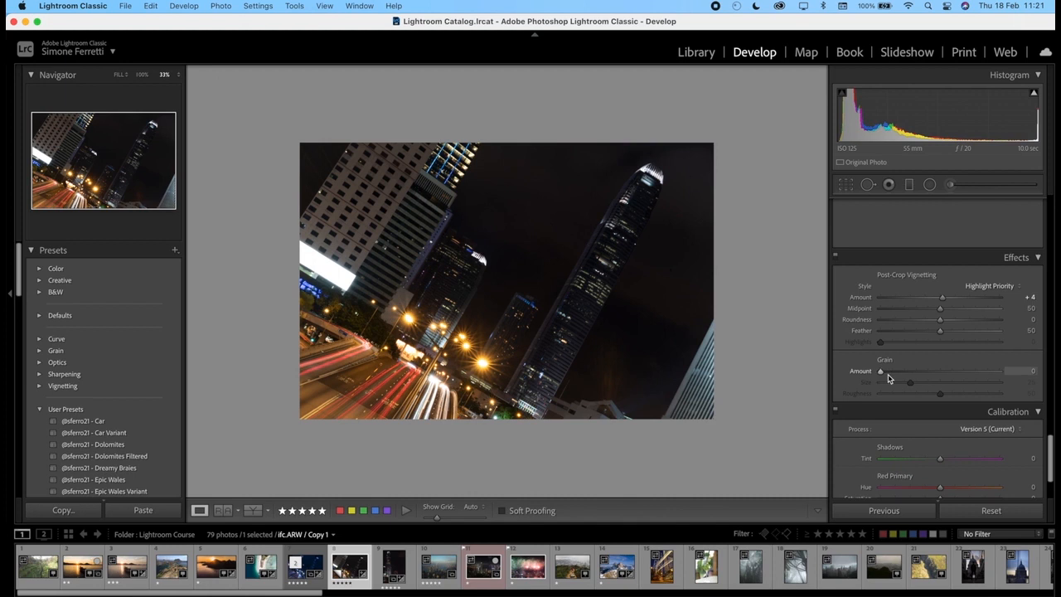
# Step: Review the Calibration sliders and reset all Develop settings of the night skyline photo
pyautogui.scroll(-3, 930, 401)
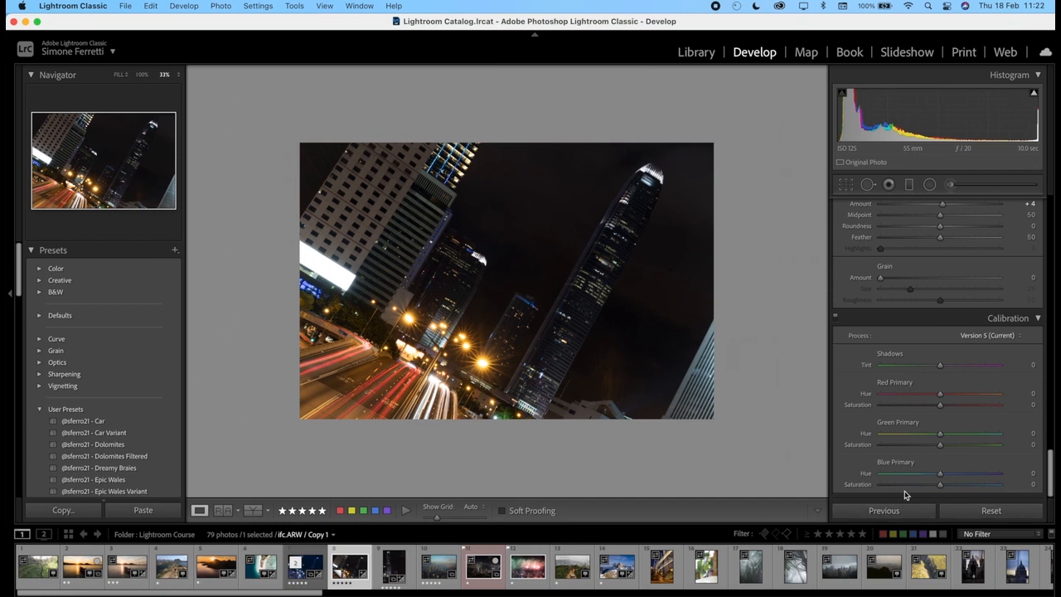
pyautogui.click(963, 514)
pyautogui.scroll(15, 927, 270)
pyautogui.scroll(10, 926, 270)
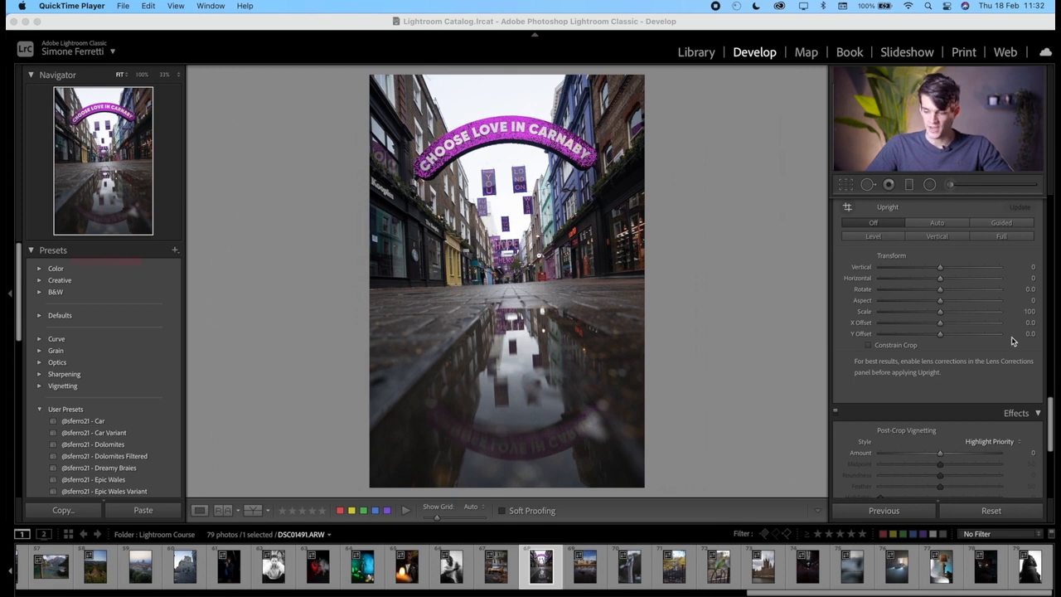
# Step: Enable profile corrections for the Carnaby street photo and set the Distortion amount to 96
pyautogui.scroll(6, 1013, 340)
pyautogui.scroll(-1, 1013, 340)
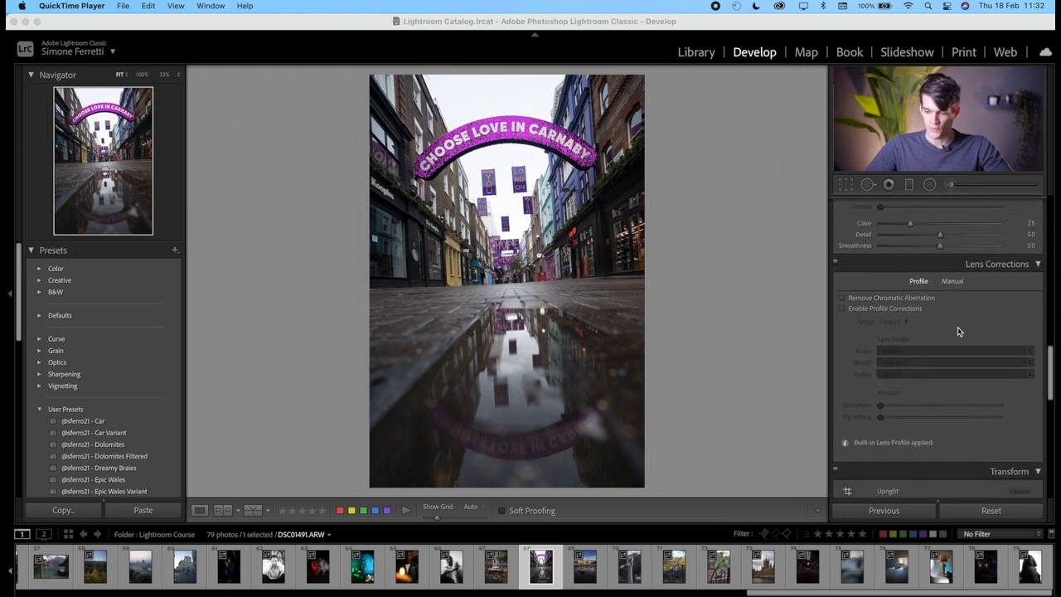
pyautogui.click(843, 309)
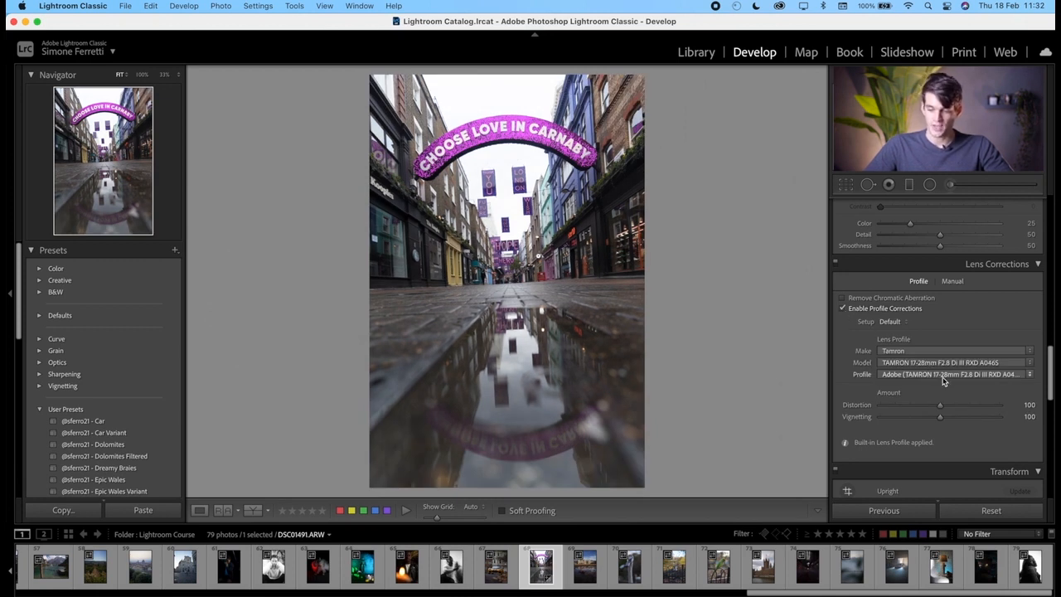
pyautogui.moveTo(940, 405)
pyautogui.mouseDown()
pyautogui.moveTo(907, 406)
pyautogui.moveTo(994, 403)
pyautogui.moveTo(880, 407)
pyautogui.moveTo(950, 407)
pyautogui.moveTo(938, 410)
pyautogui.mouseUp()
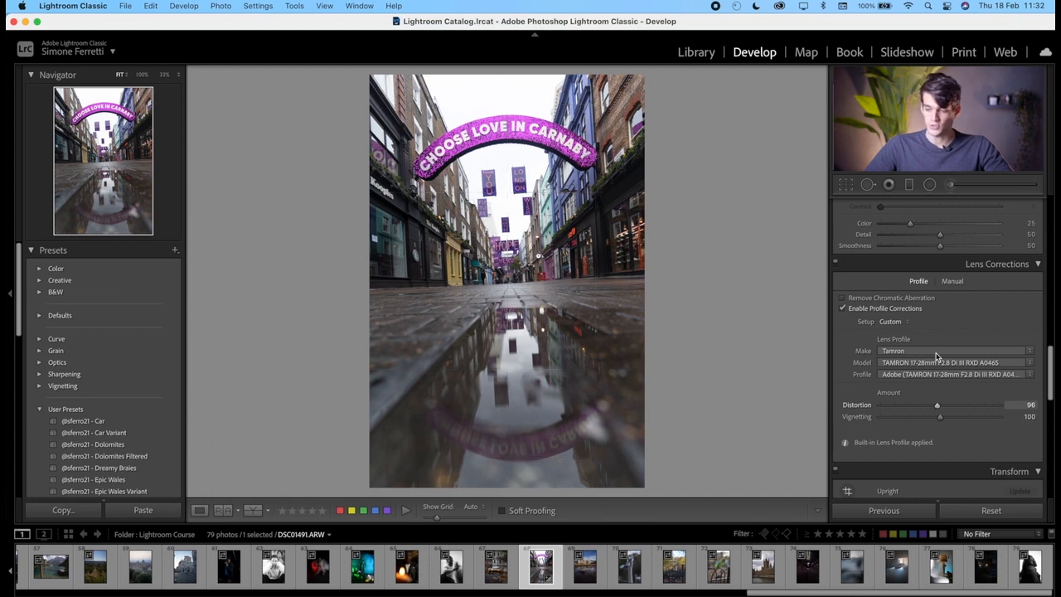
# Step: Compare the Auto and Full Upright corrections on the street photo, resetting it before applying Auto again
pyautogui.scroll(-5, 936, 341)
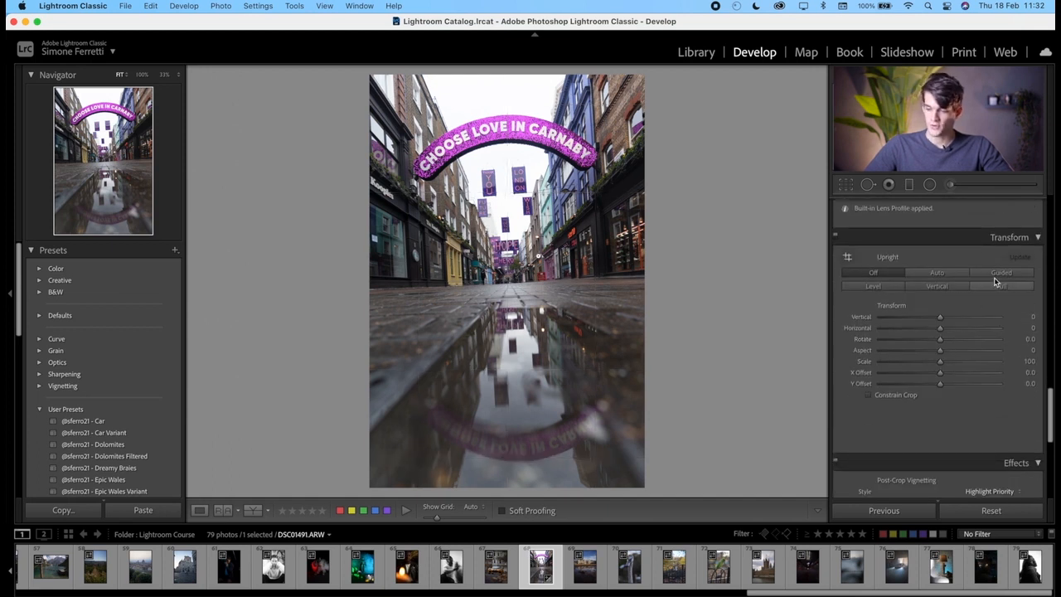
pyautogui.click(940, 274)
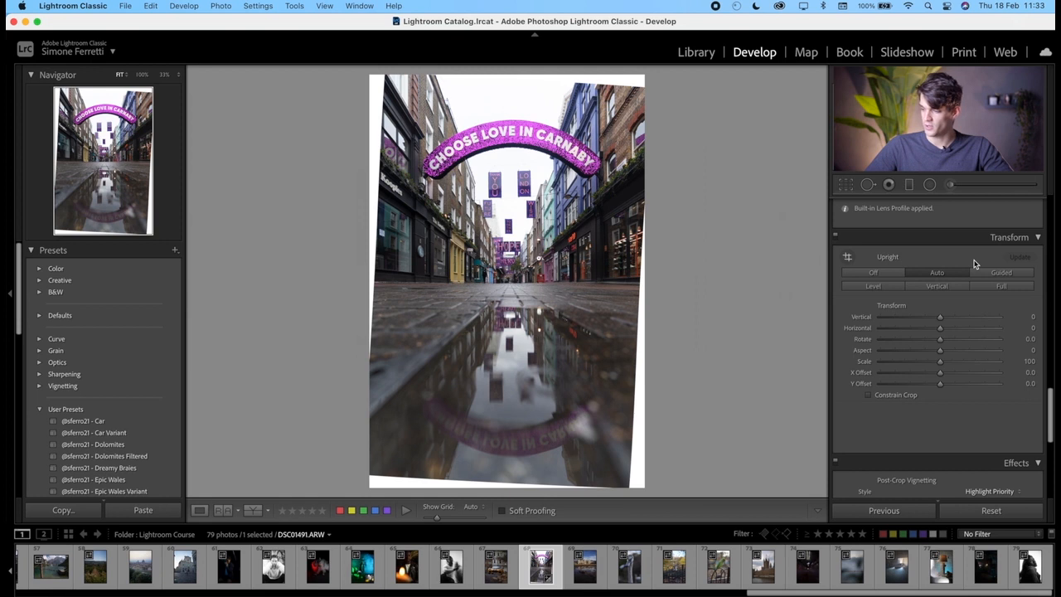
pyautogui.click(873, 272)
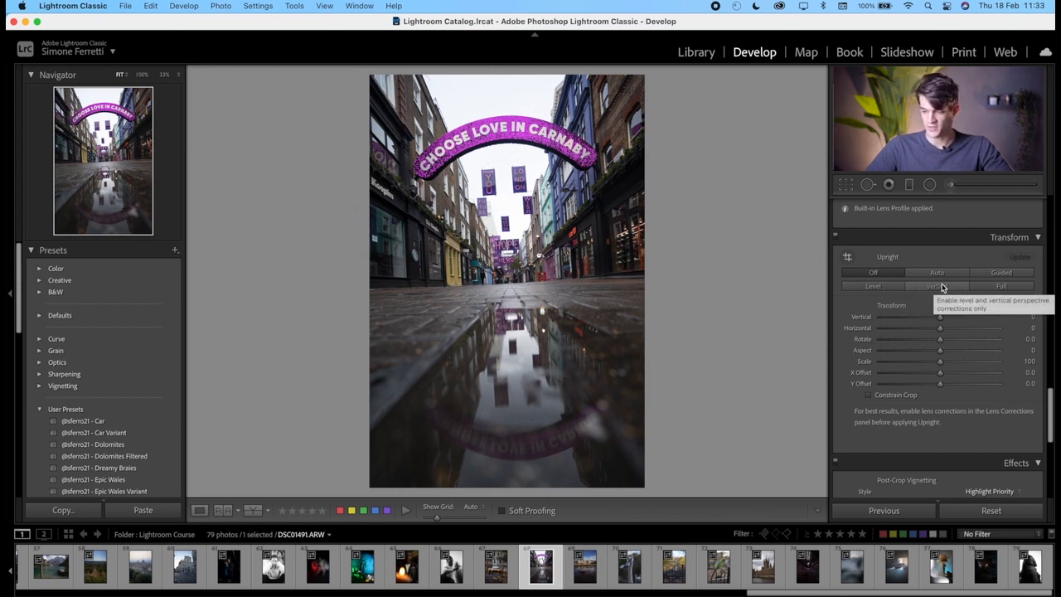
pyautogui.click(989, 287)
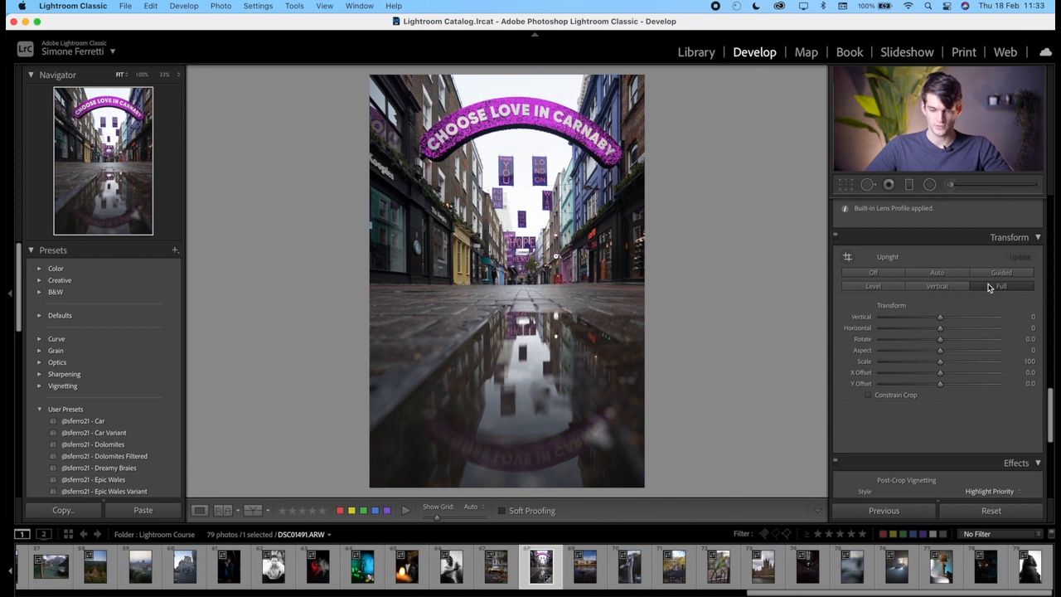
pyautogui.click(993, 512)
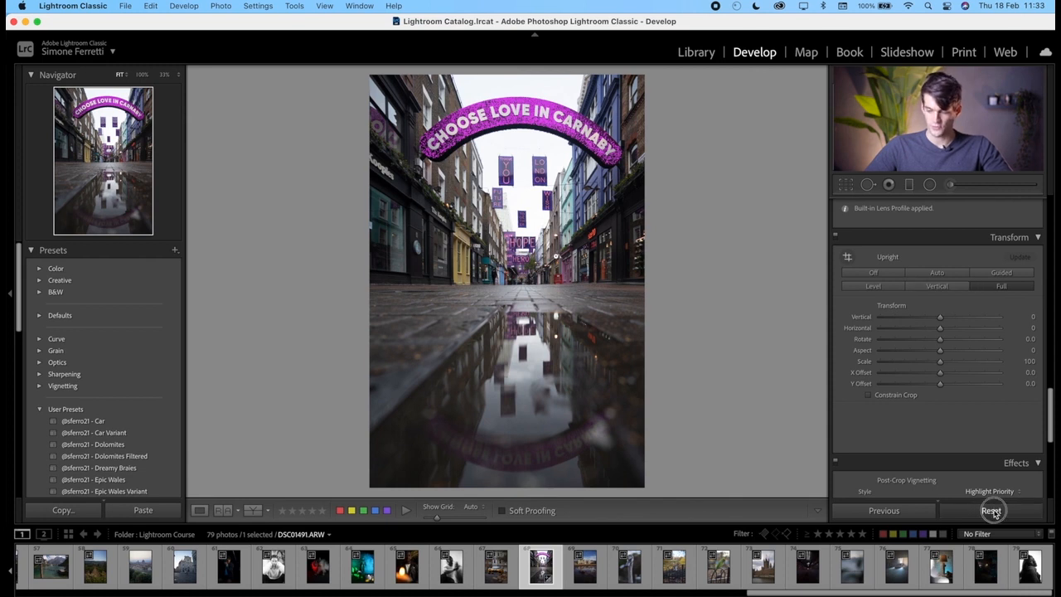
pyautogui.click(952, 276)
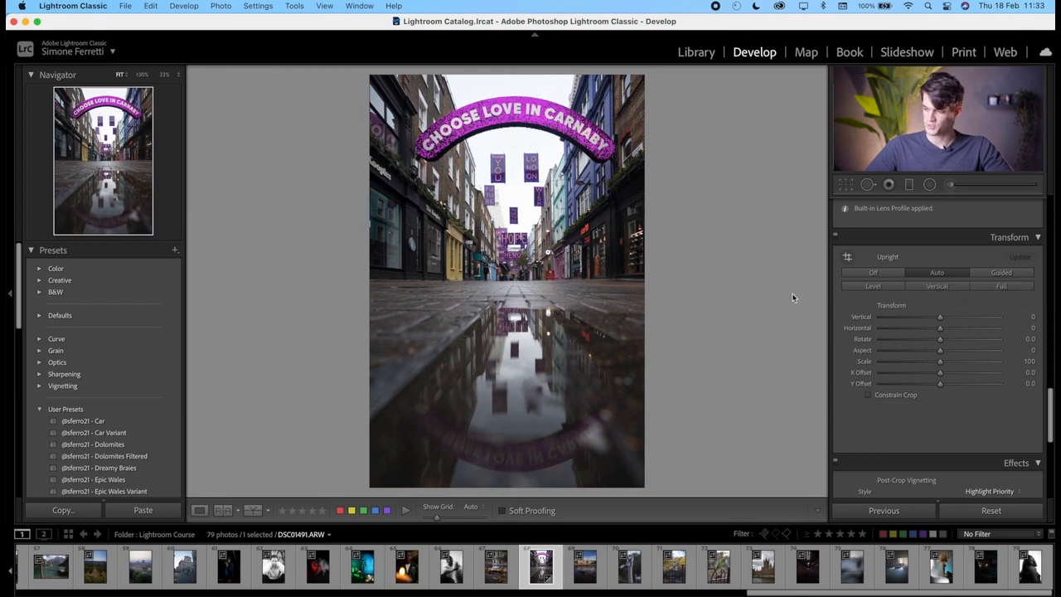
# Step: Apply Guided Upright with a vertical guide along the blue building and a horizontal one at the street's far end, and reset the photo
pyautogui.hotkey('shift', 't')
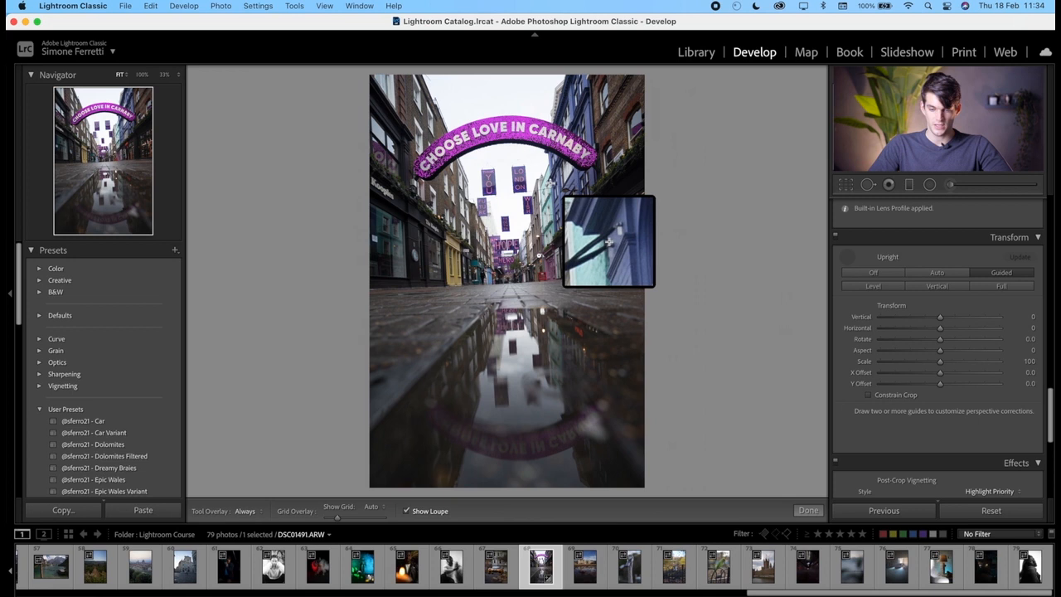
pyautogui.moveTo(551, 182); pyautogui.dragTo(555, 231)
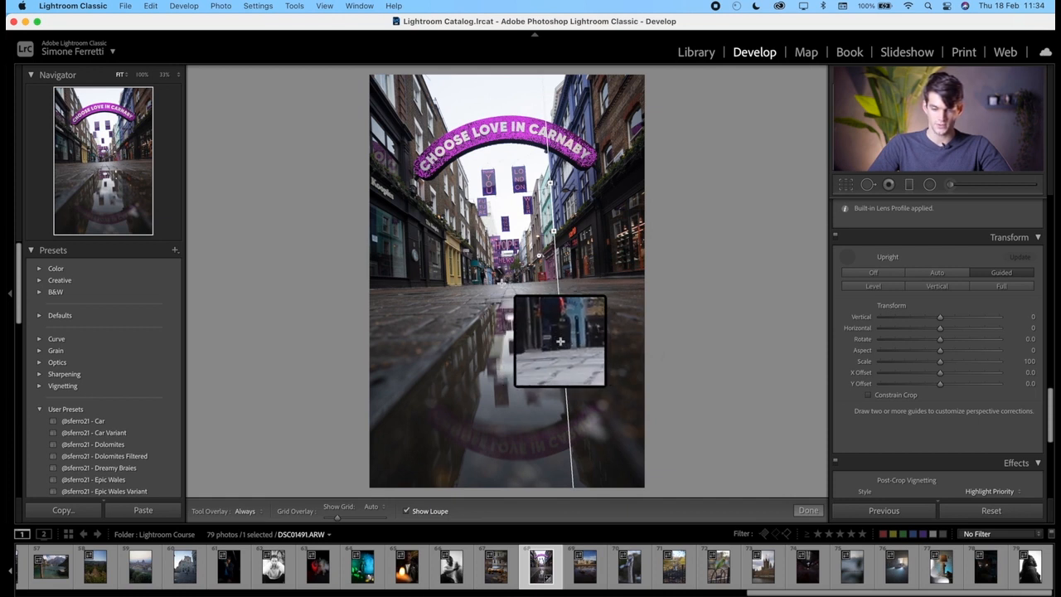
pyautogui.moveTo(502, 284); pyautogui.dragTo(519, 282)
pyautogui.moveTo(515, 283); pyautogui.dragTo(507, 283)
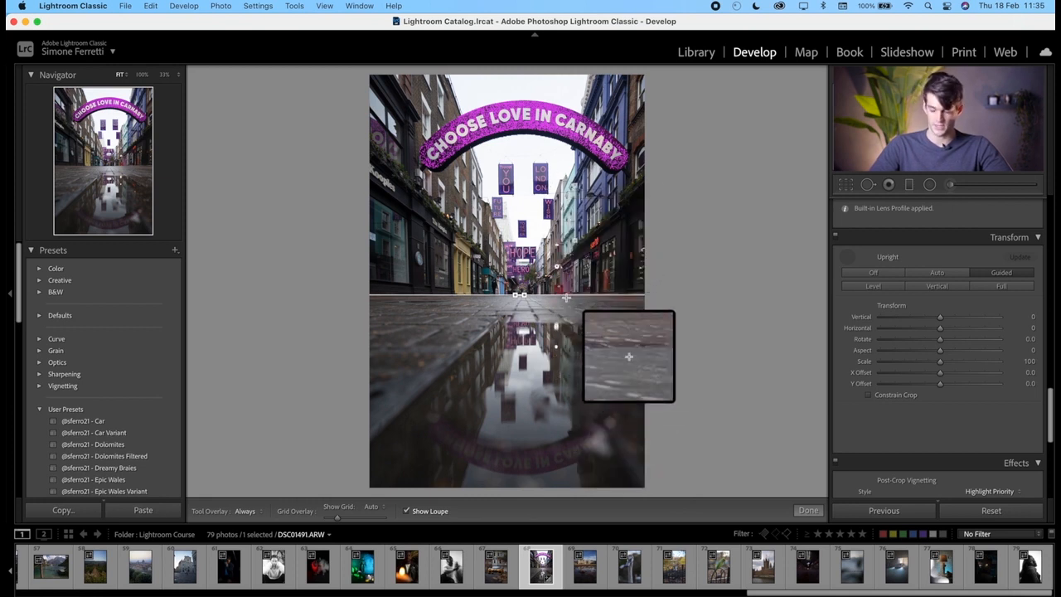
pyautogui.click(810, 512)
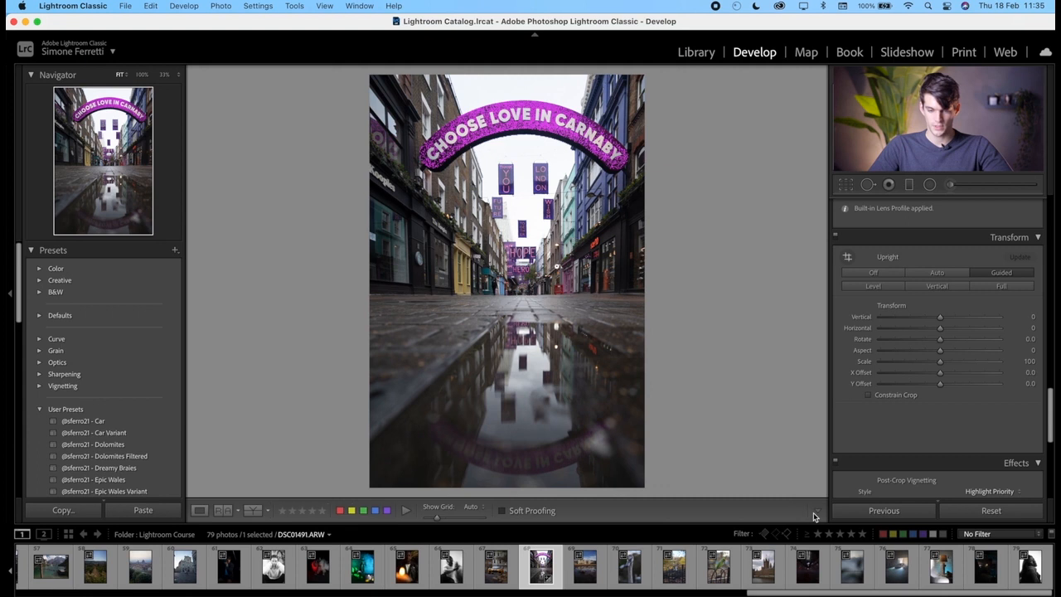
pyautogui.click(968, 517)
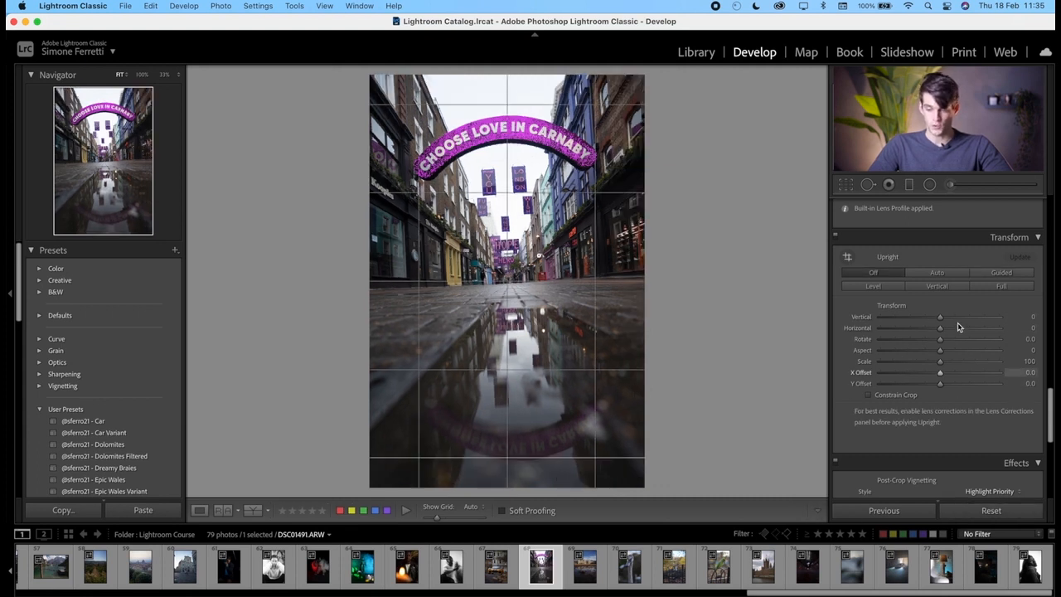
# Step: Transform the photo with Rotate +2.4, X Offset +2.8, Y Offset +0.7 and Constrain Crop, and apply Auto Upright
pyautogui.moveTo(943, 316); pyautogui.dragTo(945, 384)
pyautogui.click(968, 509)
pyautogui.moveTo(940, 339); pyautogui.dragTo(940, 373)
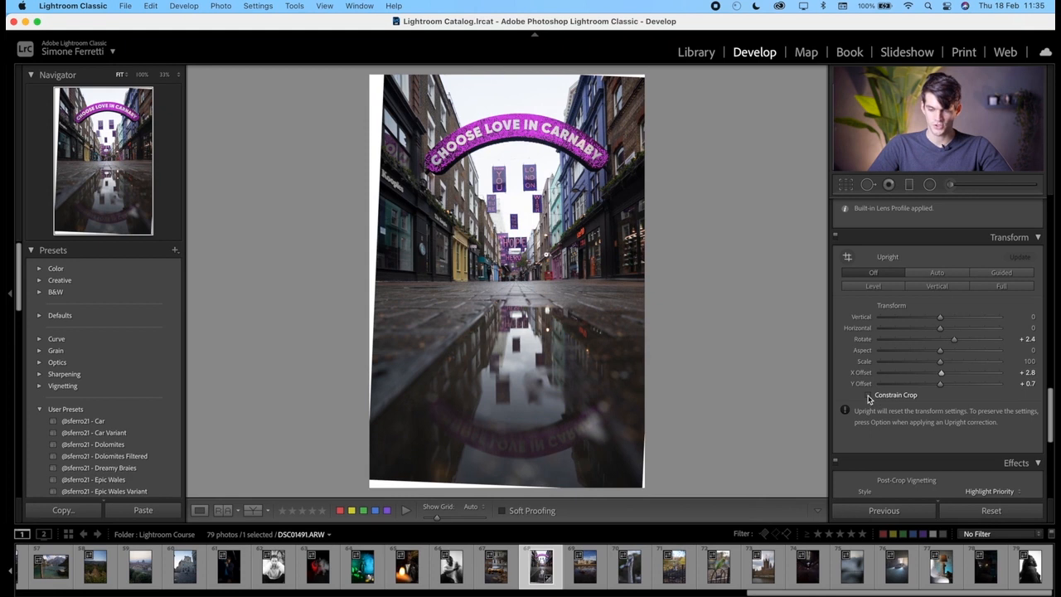
pyautogui.click(869, 396)
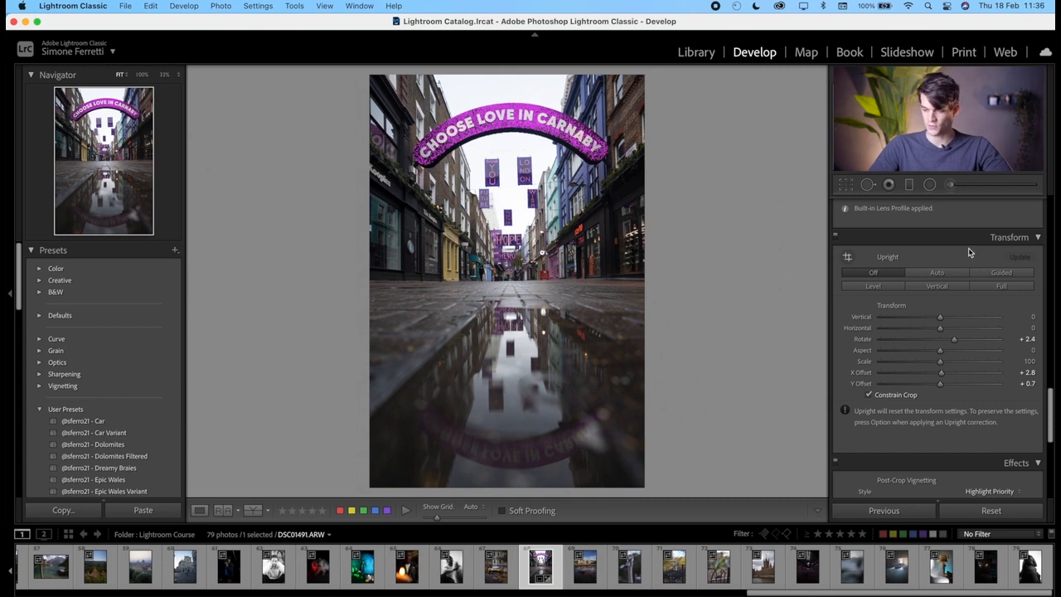
pyautogui.click(947, 274)
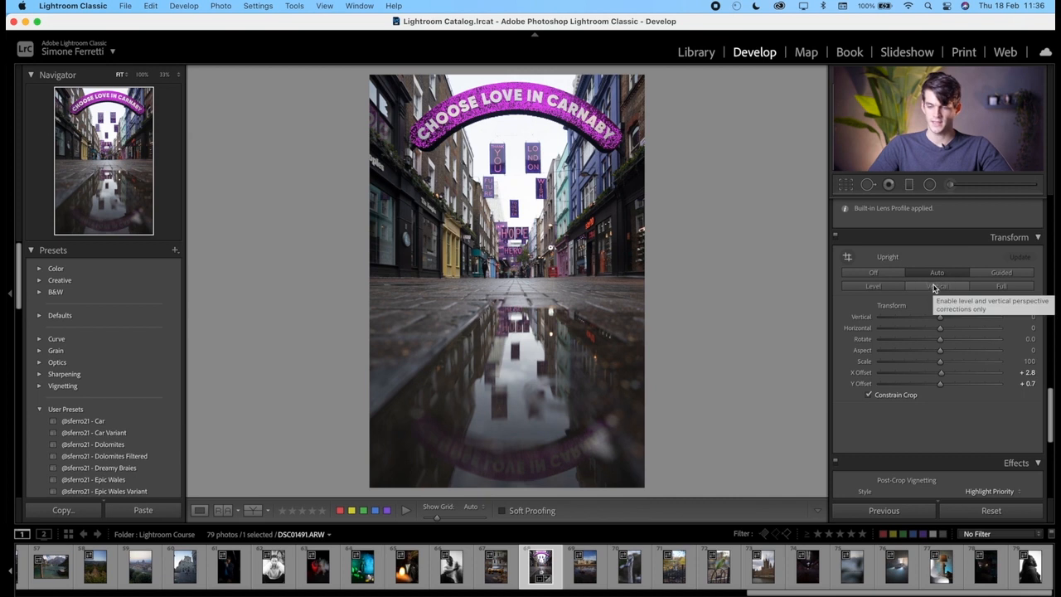
# Step: Start Crop & Straighten on the street photo and try a tighter crop from its lower-left corner
pyautogui.scroll(6, 937, 282)
pyautogui.scroll(5, 932, 286)
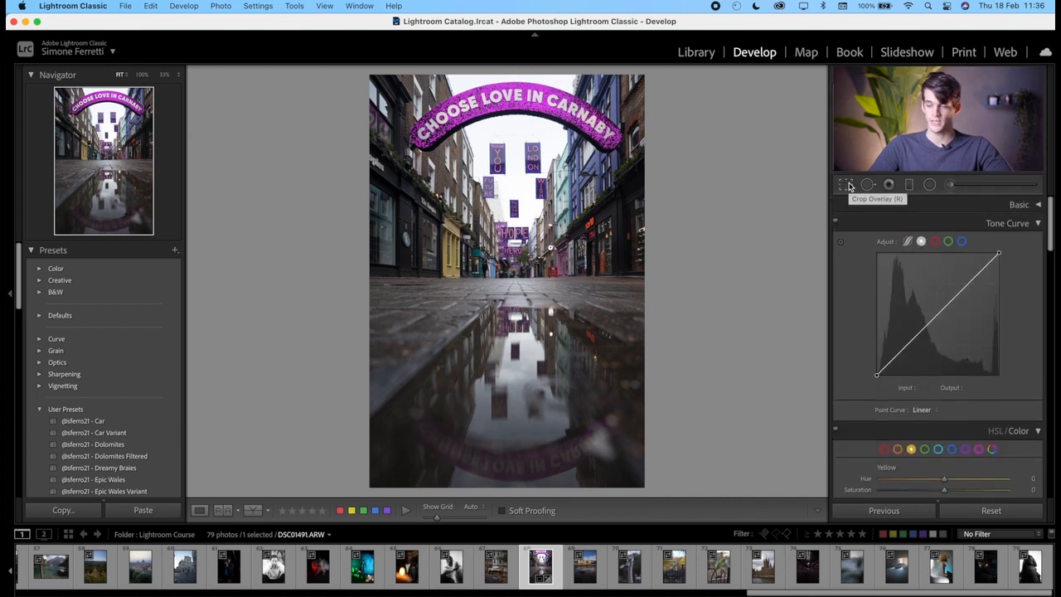
pyautogui.click(846, 185)
pyautogui.moveTo(378, 474); pyautogui.dragTo(401, 440)
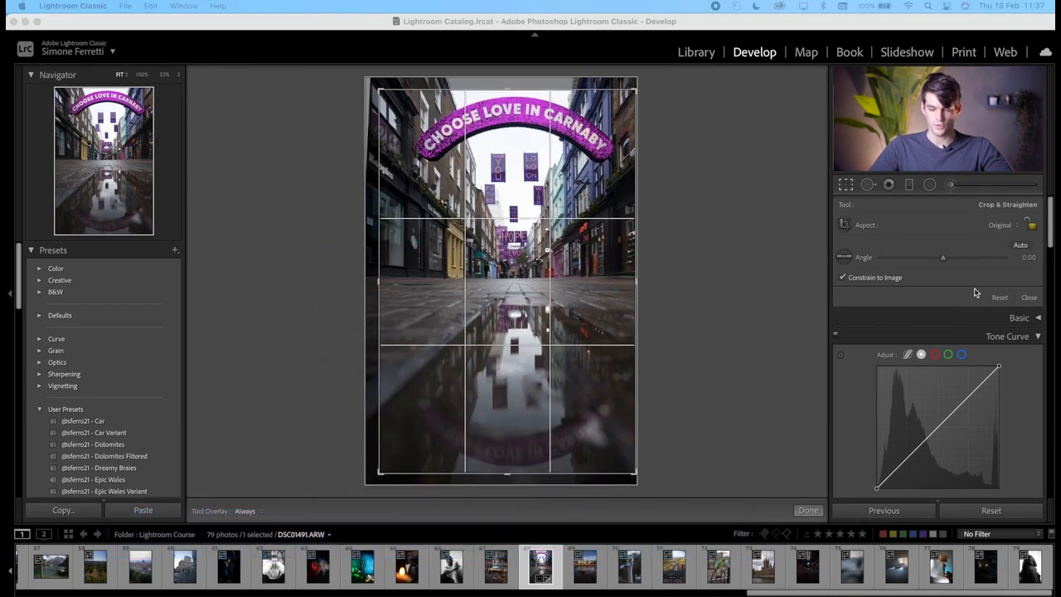
# Step: Tilt the street photo to an angle of -0.96, and level it with the Straighten Tool along the street's far end
pyautogui.click(1026, 249)
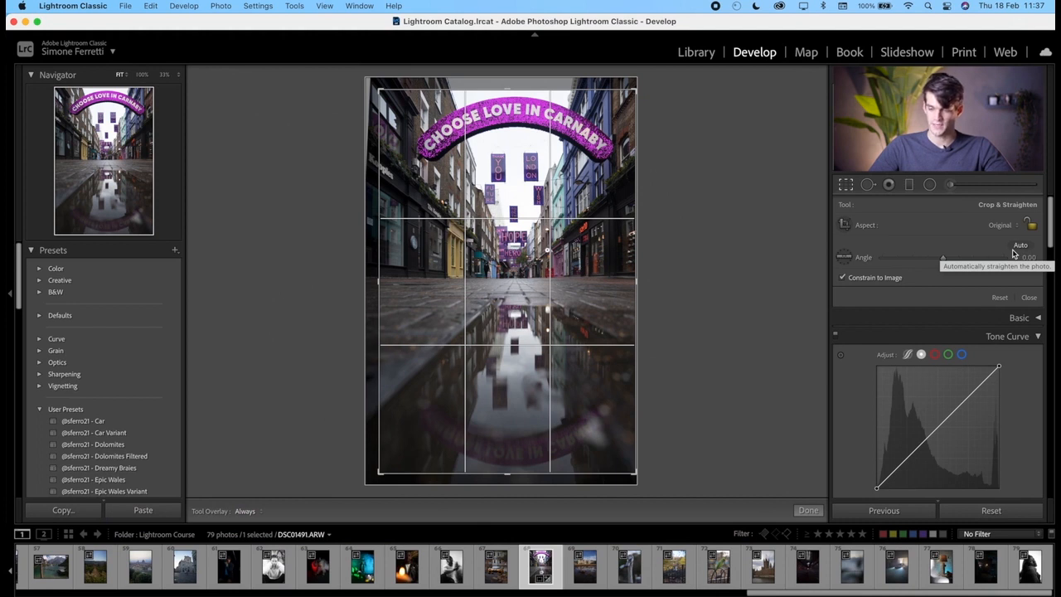
pyautogui.moveTo(937, 258); pyautogui.dragTo(941, 260)
pyautogui.click(847, 184)
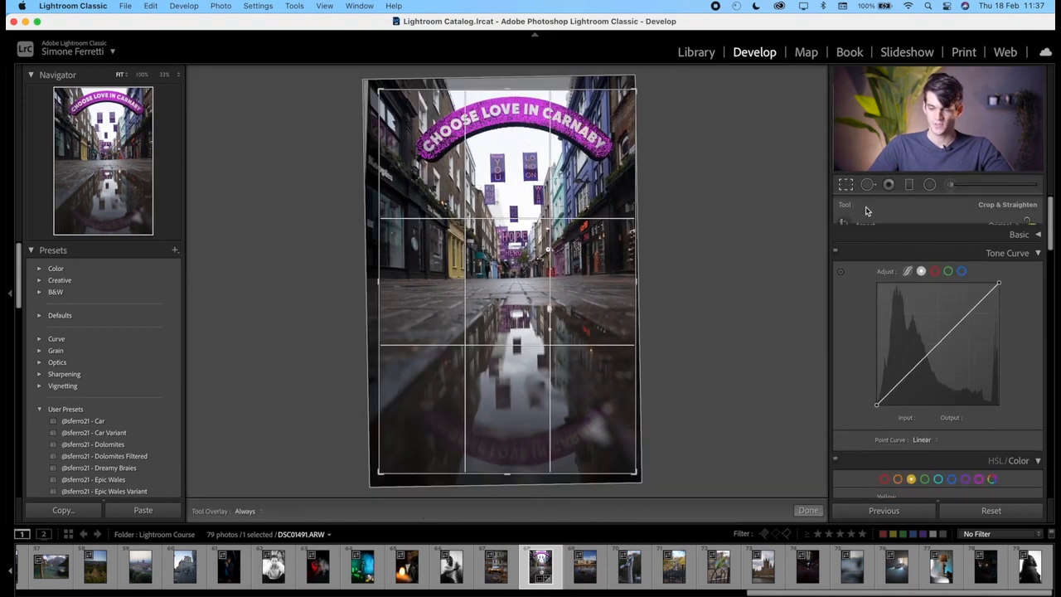
pyautogui.click(846, 258)
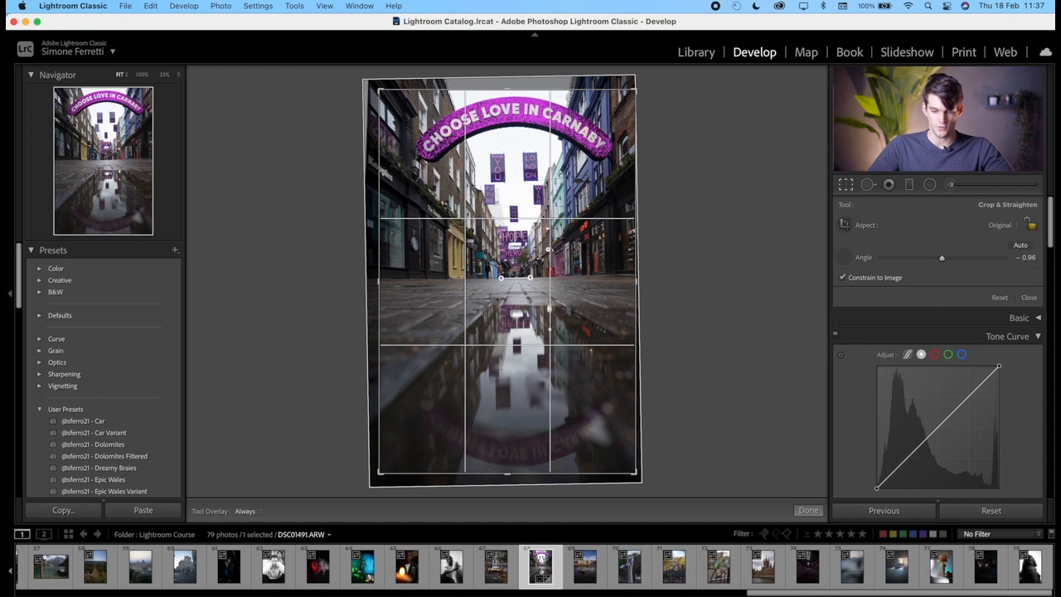
pyautogui.moveTo(530, 278); pyautogui.dragTo(531, 277)
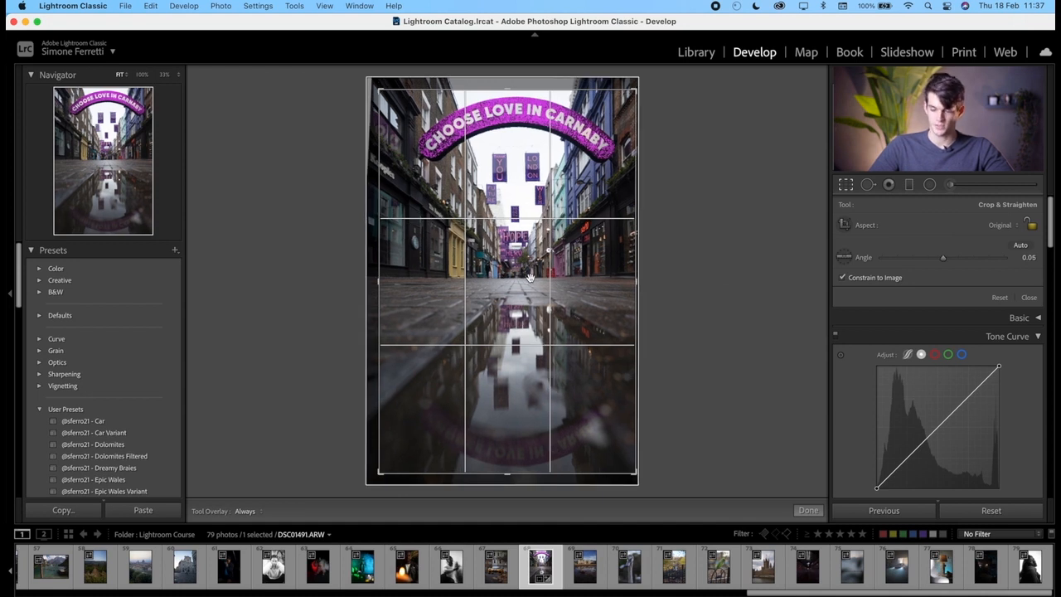
pyautogui.press('Return')
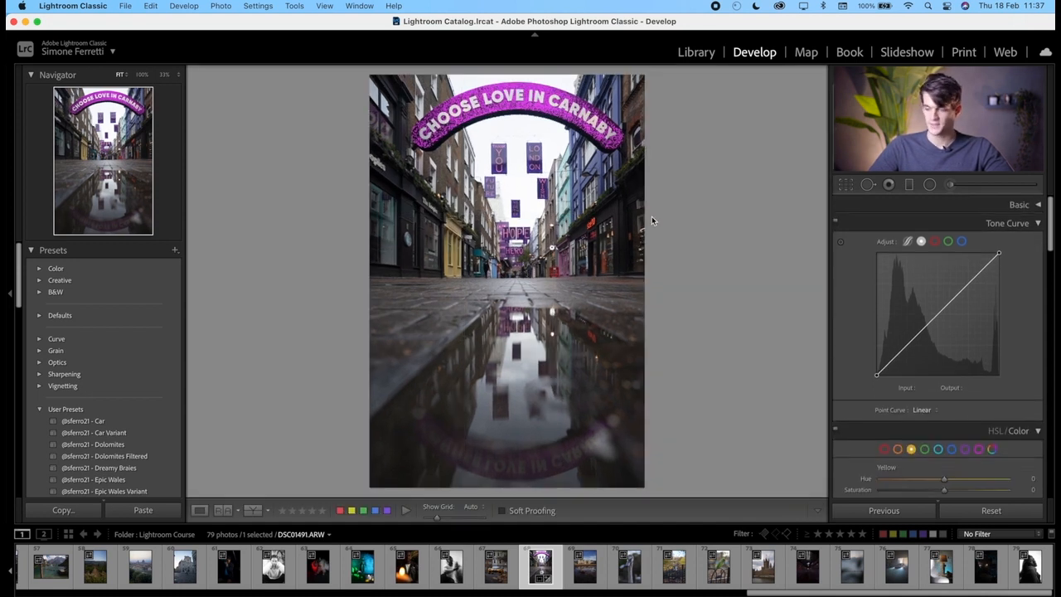
# Step: Try a 16 x 9 aspect ratio for the street photo's crop, resizing the frame and undoing crop changes
pyautogui.press('r')
pyautogui.click(1006, 226)
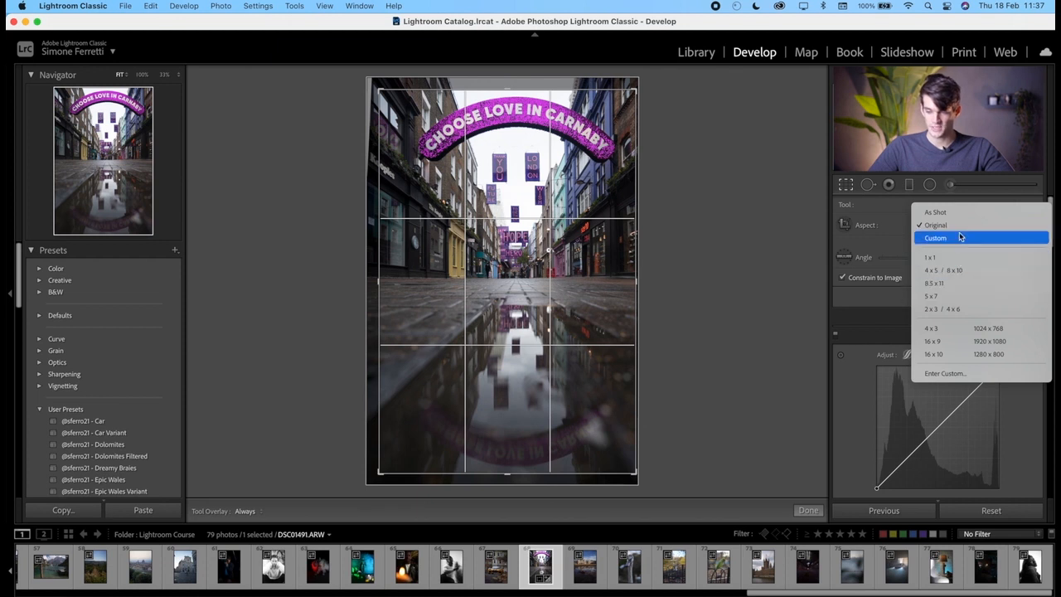
pyautogui.click(966, 342)
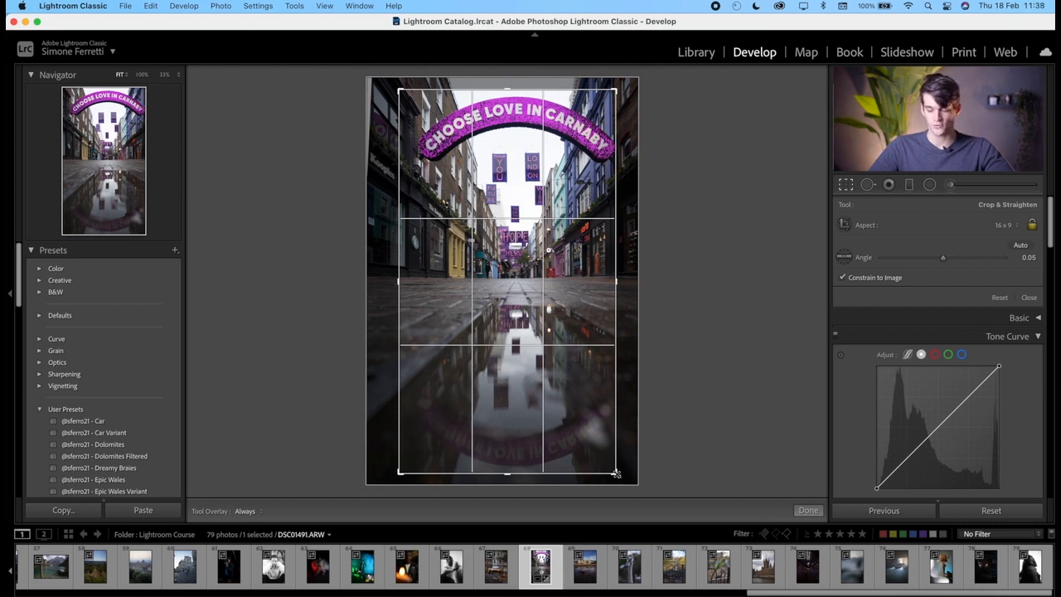
pyautogui.moveTo(616, 473); pyautogui.dragTo(614, 467)
pyautogui.press('super+z')
pyautogui.press('super+z')
pyautogui.press('super+z')
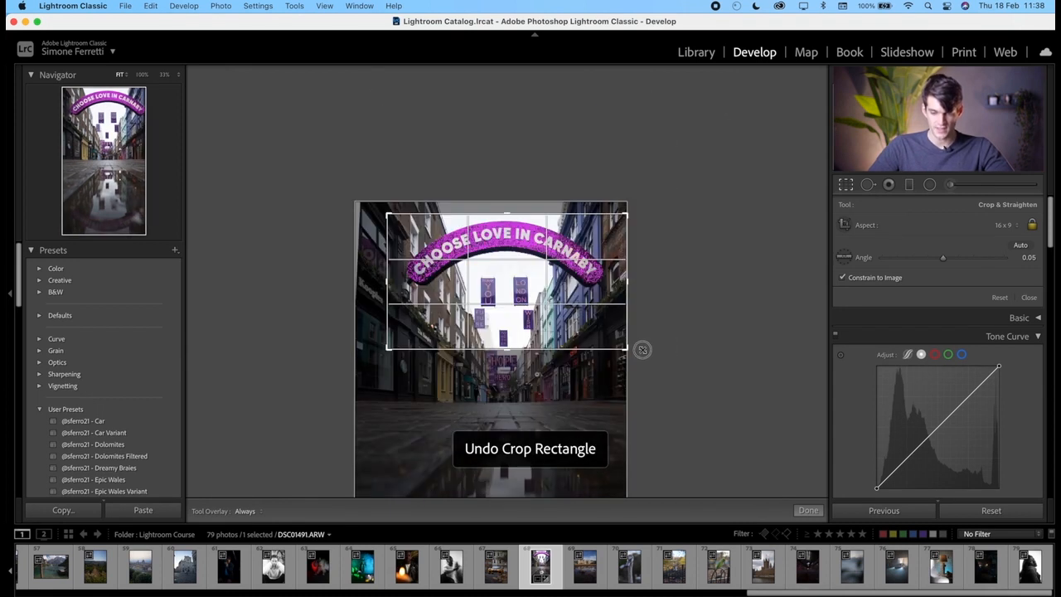
pyautogui.moveTo(614, 249); pyautogui.dragTo(593, 214)
pyautogui.press('Return')
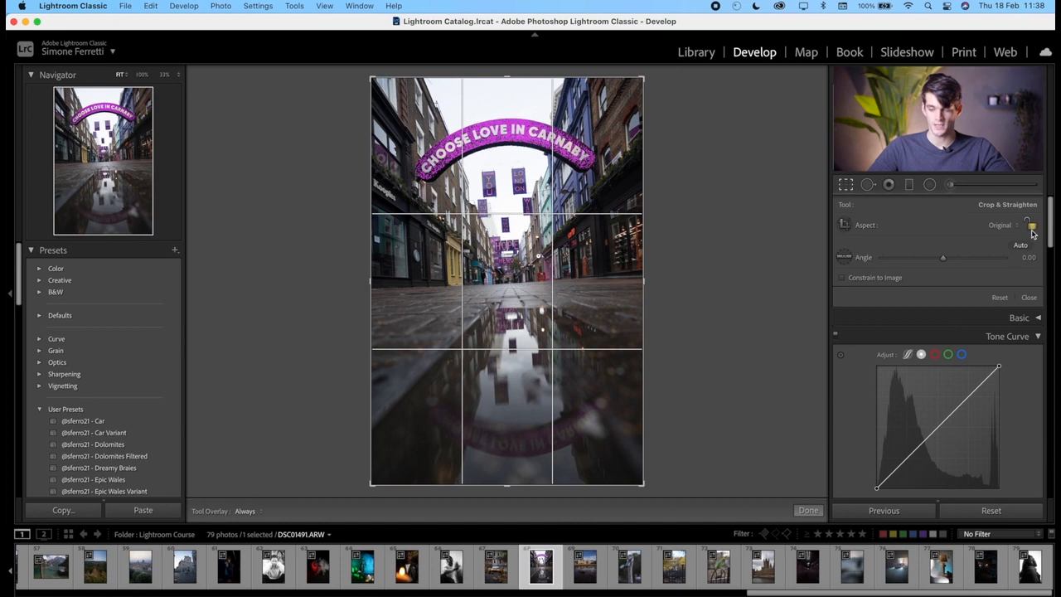
# Step: Try resizing the street photo's crop from its lower-left corner at the Original aspect ratio
pyautogui.moveTo(394, 469); pyautogui.dragTo(349, 500)
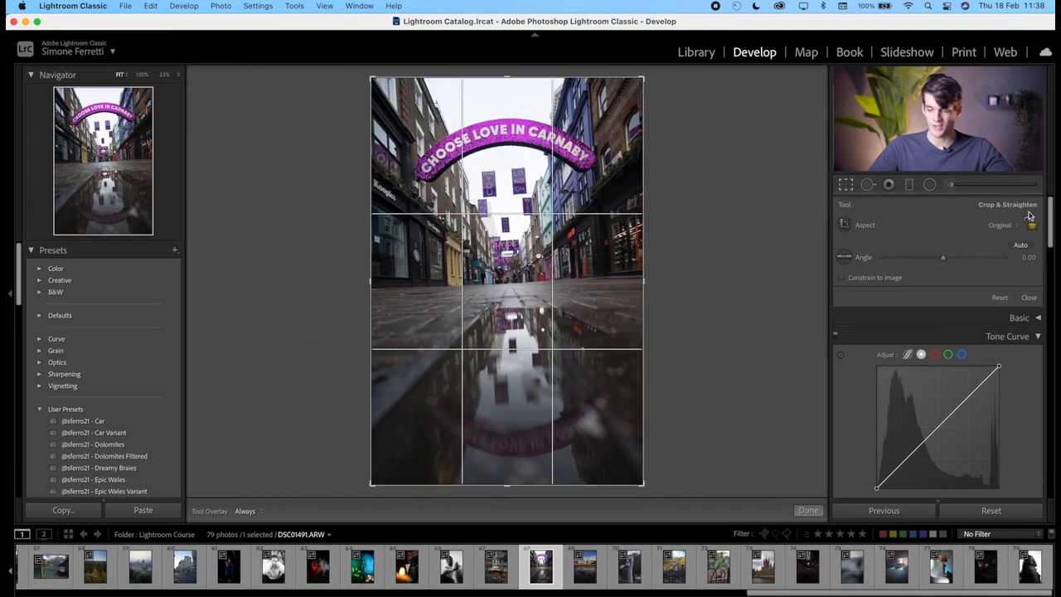
pyautogui.moveTo(372, 484); pyautogui.dragTo(365, 519)
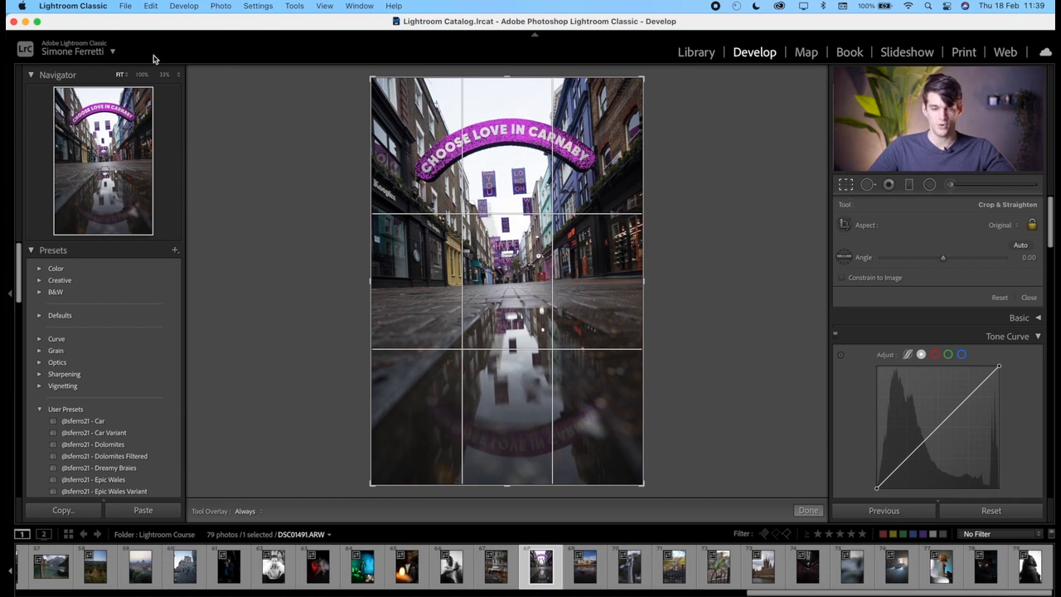
# Step: Look through the Crop Guide Overlay options and cycle the overlays on the street photo, starting from Thirds
pyautogui.click(292, 7)
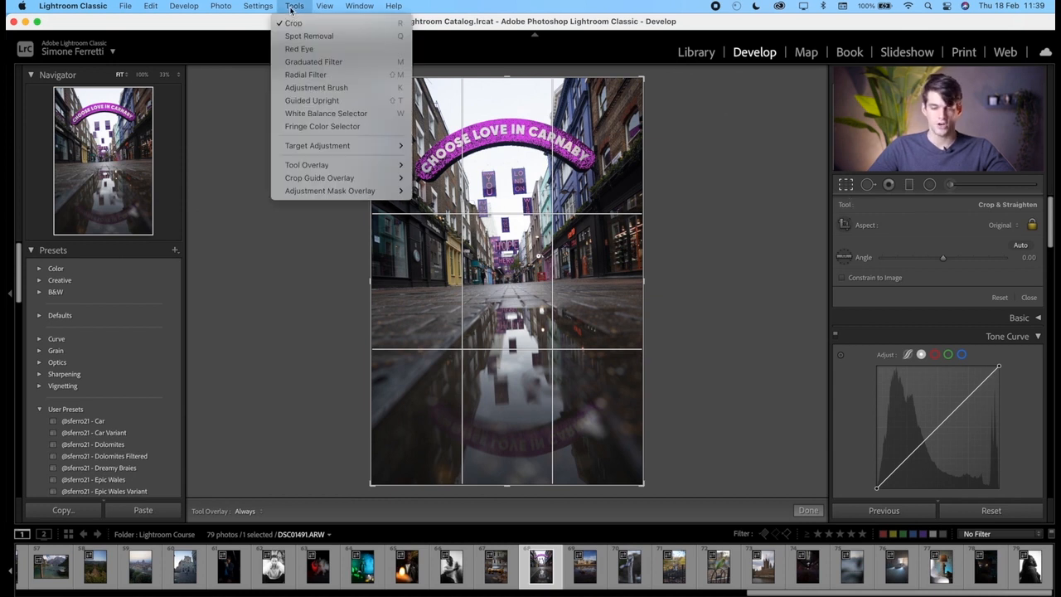
pyautogui.moveTo(329, 185)
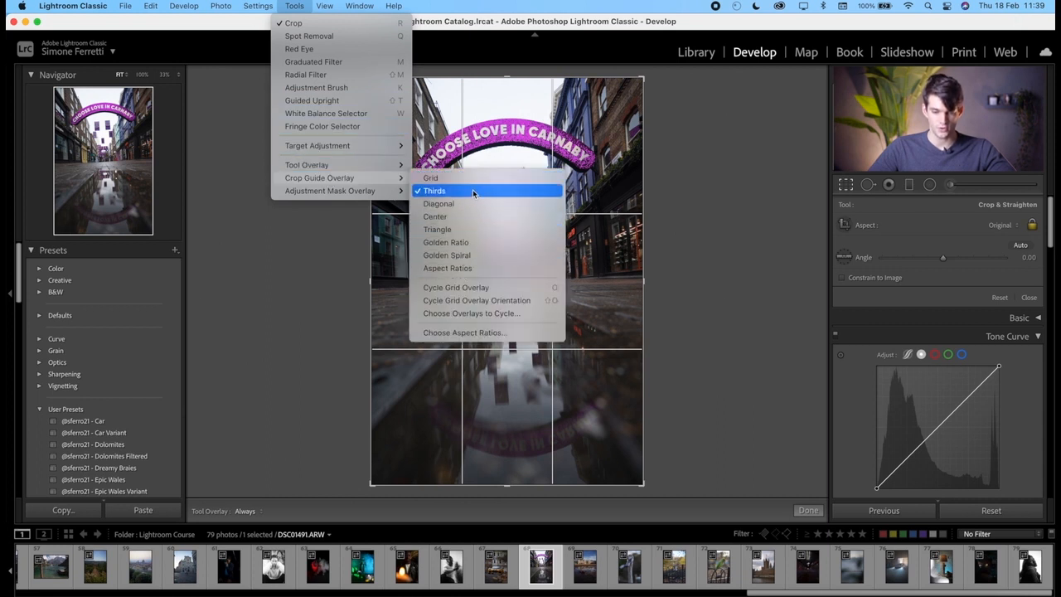
pyautogui.click(660, 209)
pyautogui.press('o')
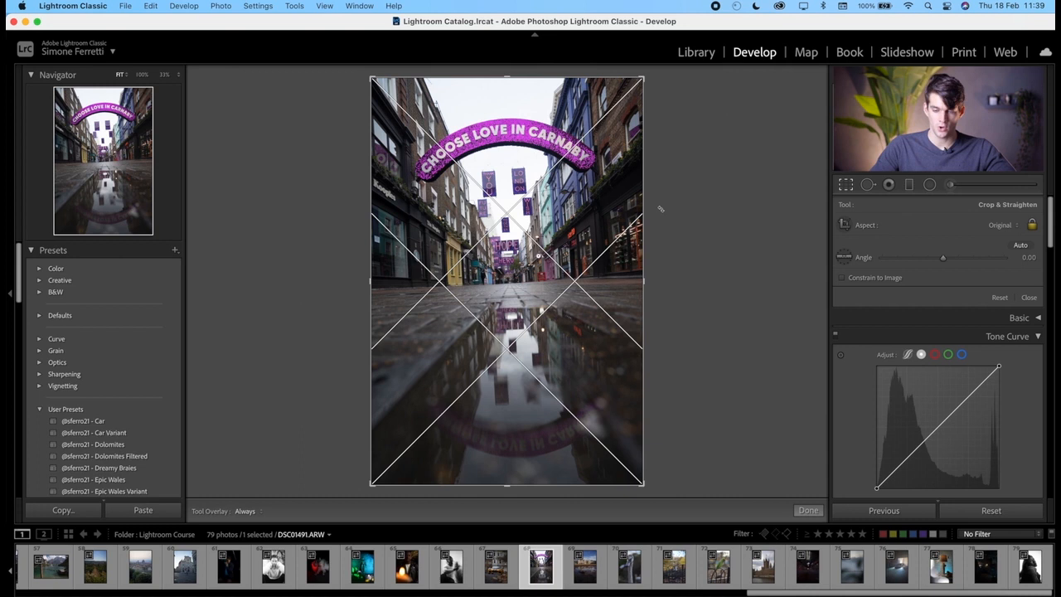
pyautogui.press('o')
pyautogui.press('o')
pyautogui.press('o')
pyautogui.press('o')
pyautogui.press('o')
pyautogui.press('o')
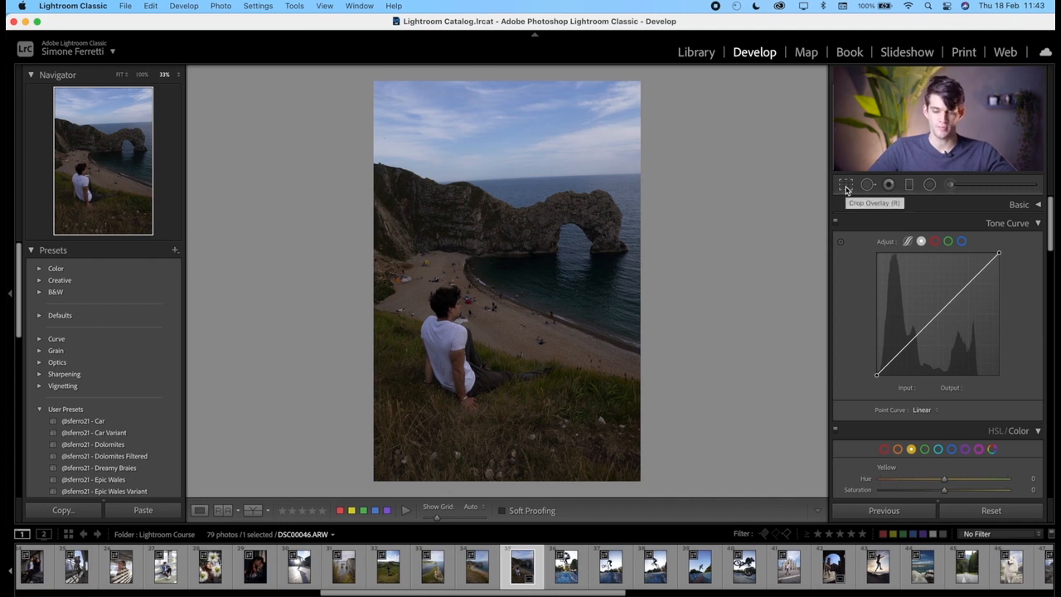
# Step: Enlarge the crop frame on the coast photo DSC00046 from its upper-right and lower-left corners and apply it
pyautogui.click(845, 186)
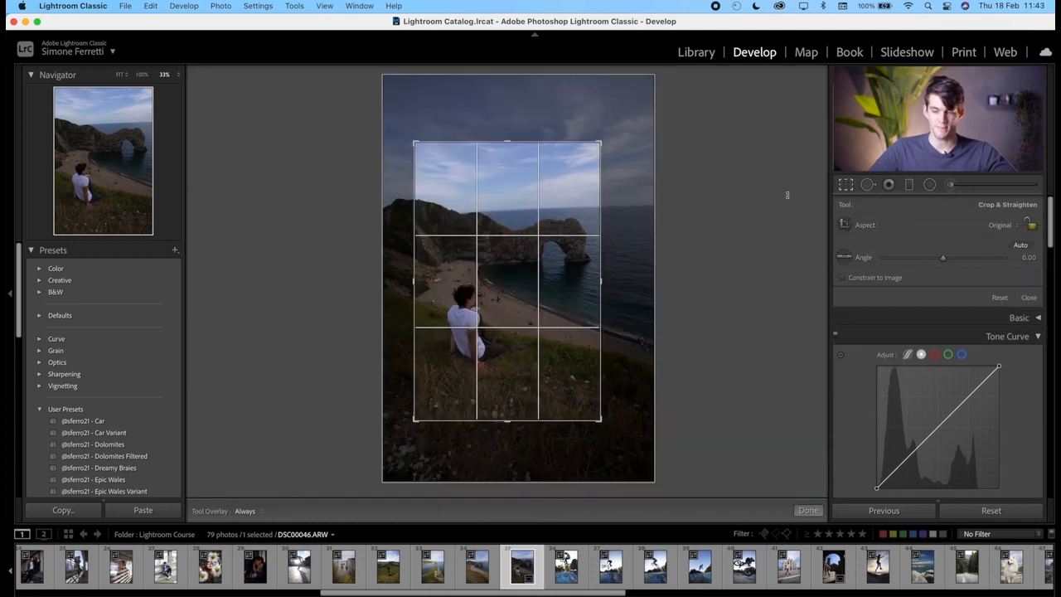
pyautogui.moveTo(603, 143); pyautogui.dragTo(628, 121)
pyautogui.moveTo(404, 437); pyautogui.dragTo(385, 456)
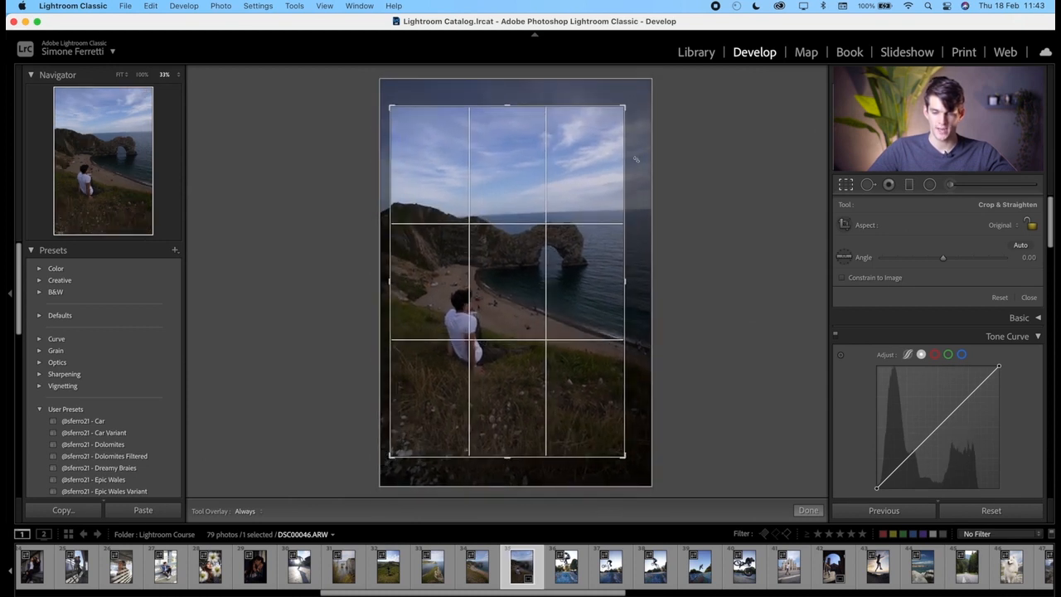
pyautogui.moveTo(628, 102); pyautogui.dragTo(635, 96)
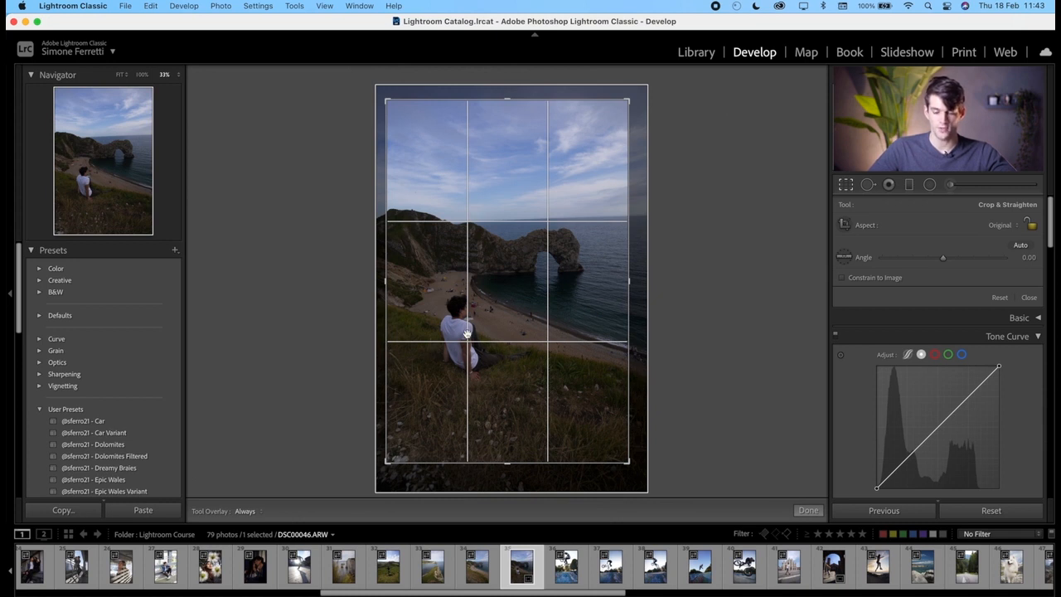
pyautogui.press('r')
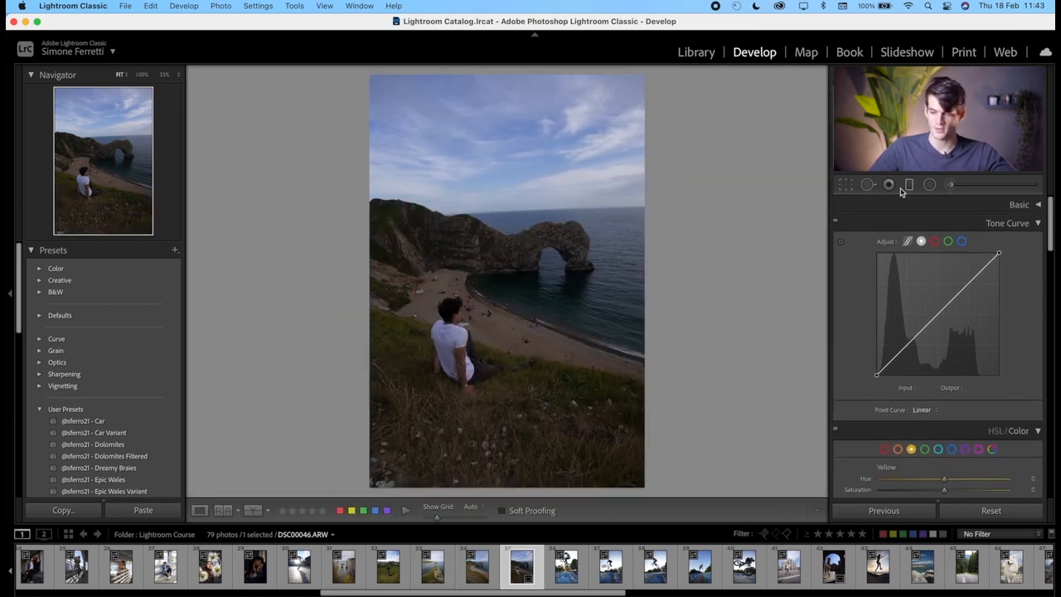
# Step: Straighten the coast photo's horizon automatically with the Crop & Straighten Auto option and apply it
pyautogui.click(847, 184)
pyautogui.click(1021, 246)
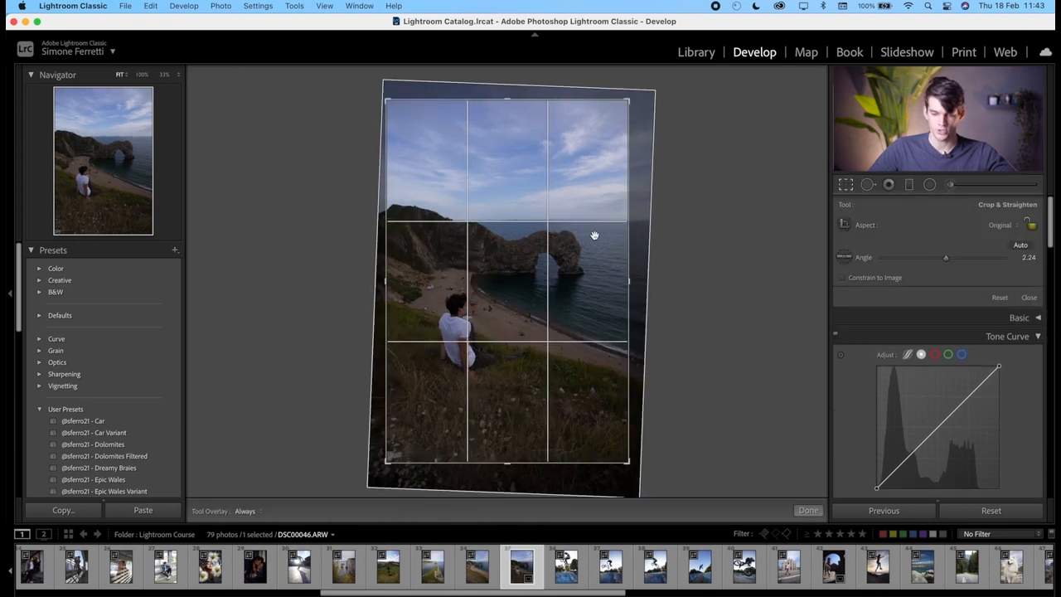
pyautogui.press('r')
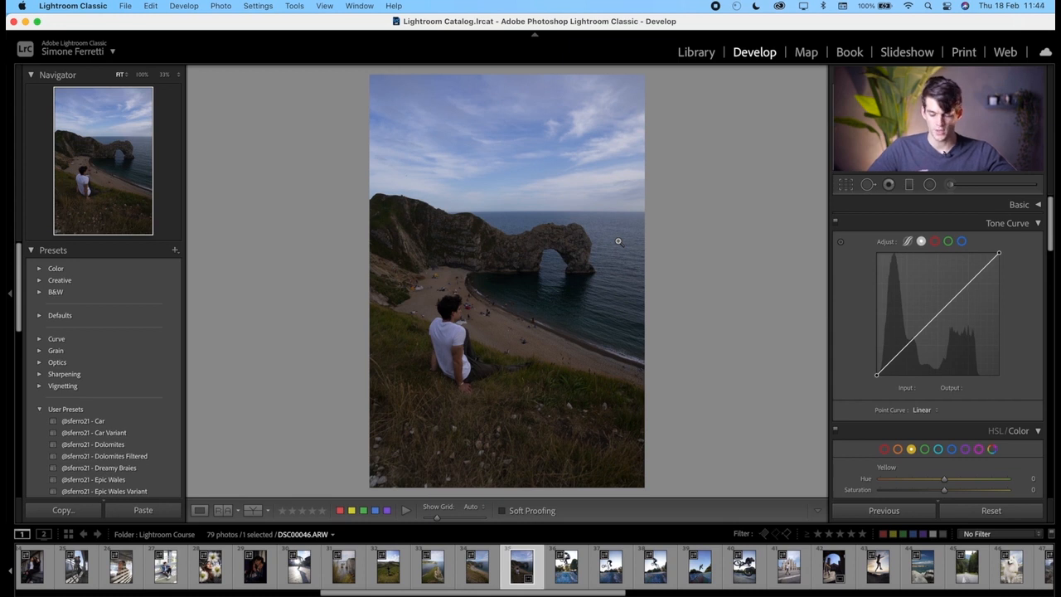
# Step: Crop the coast photo to a tight portrait frame around the seated man, cutting out the rock arch
pyautogui.press('r')
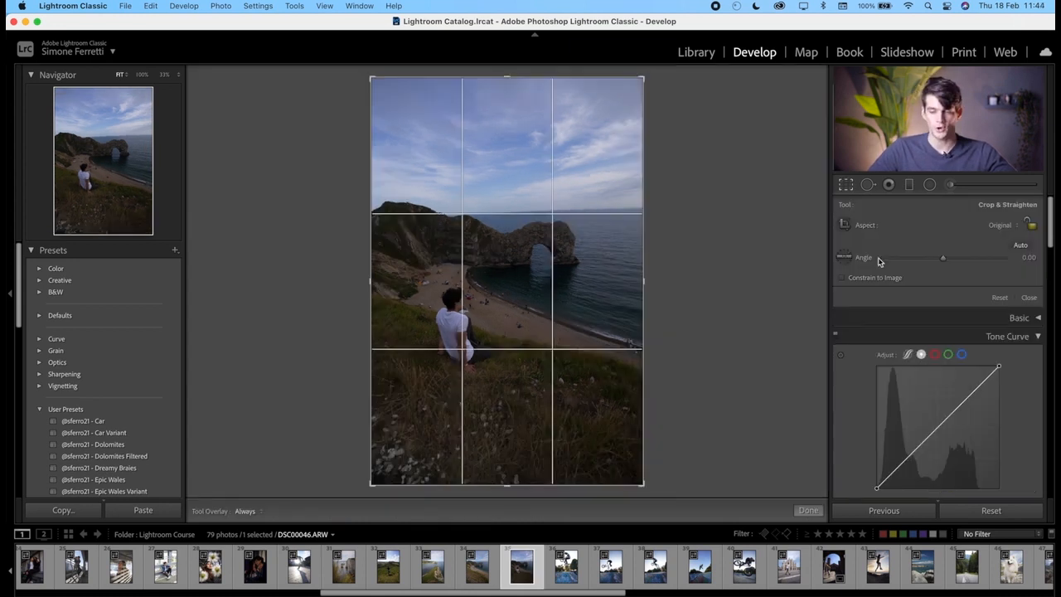
pyautogui.click(846, 185)
pyautogui.click(846, 185)
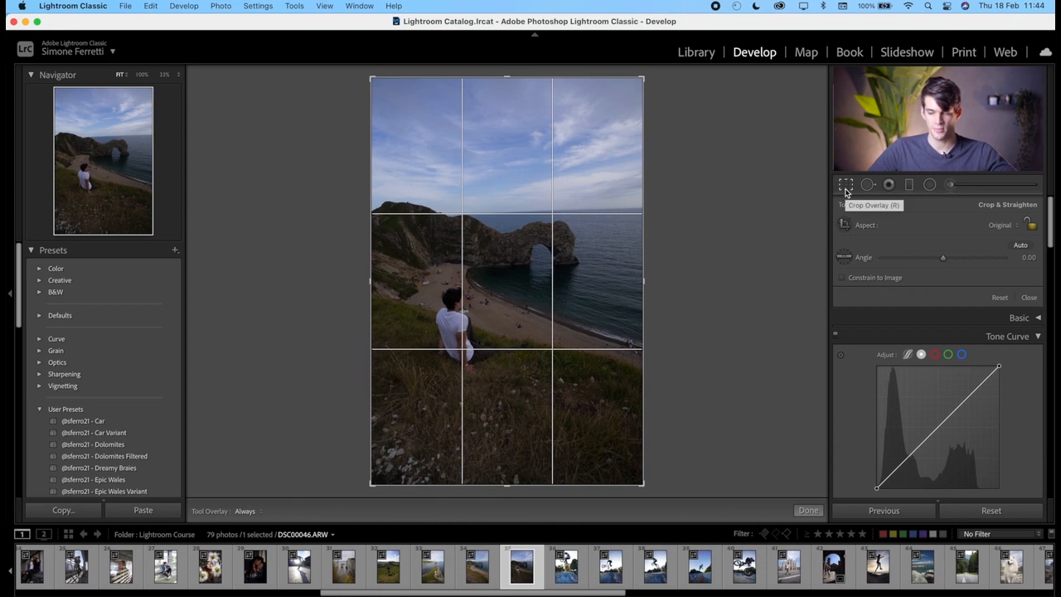
pyautogui.moveTo(527, 384); pyautogui.dragTo(365, 176)
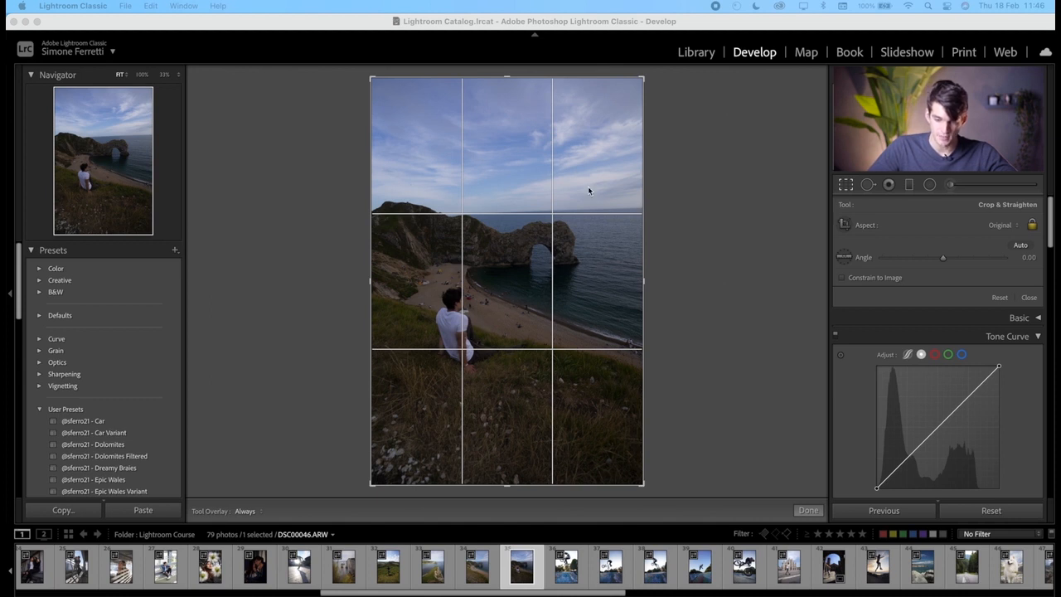
pyautogui.moveTo(645, 490); pyautogui.dragTo(598, 452)
pyautogui.moveTo(547, 322); pyautogui.dragTo(542, 237)
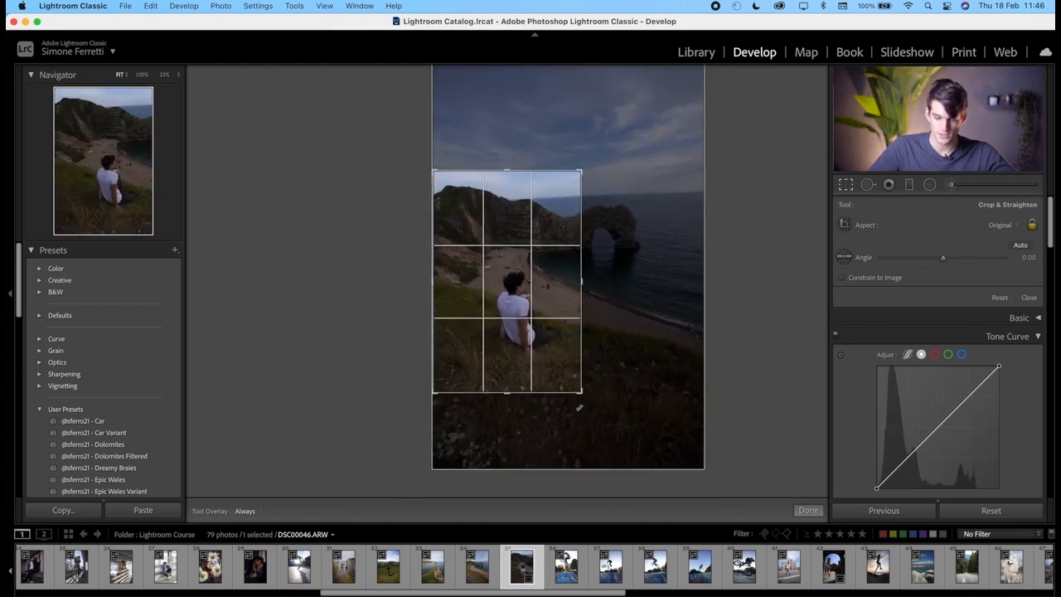
pyautogui.moveTo(580, 391); pyautogui.dragTo(570, 382)
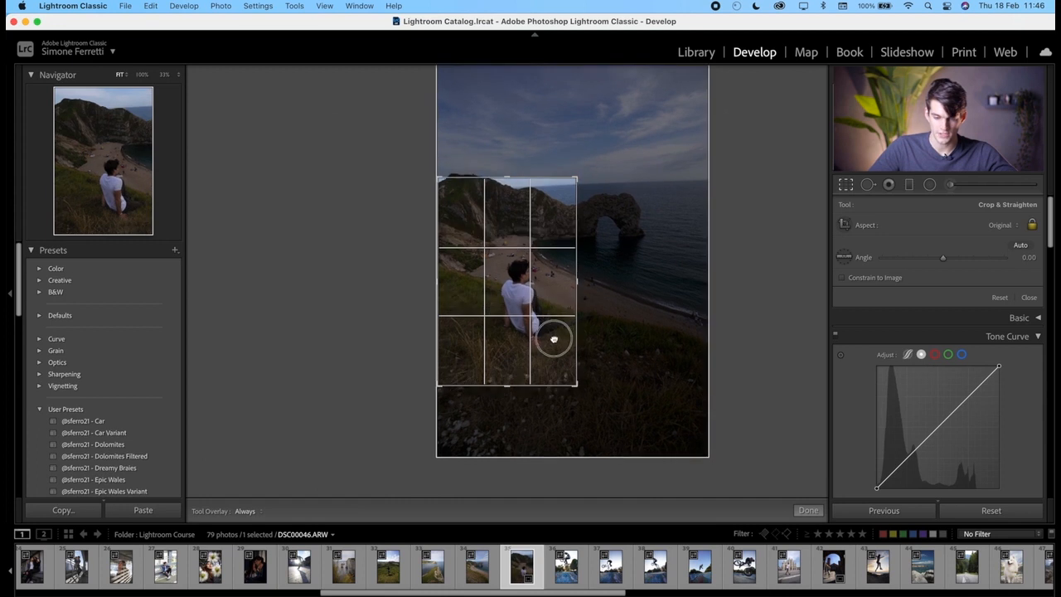
pyautogui.press('Return')
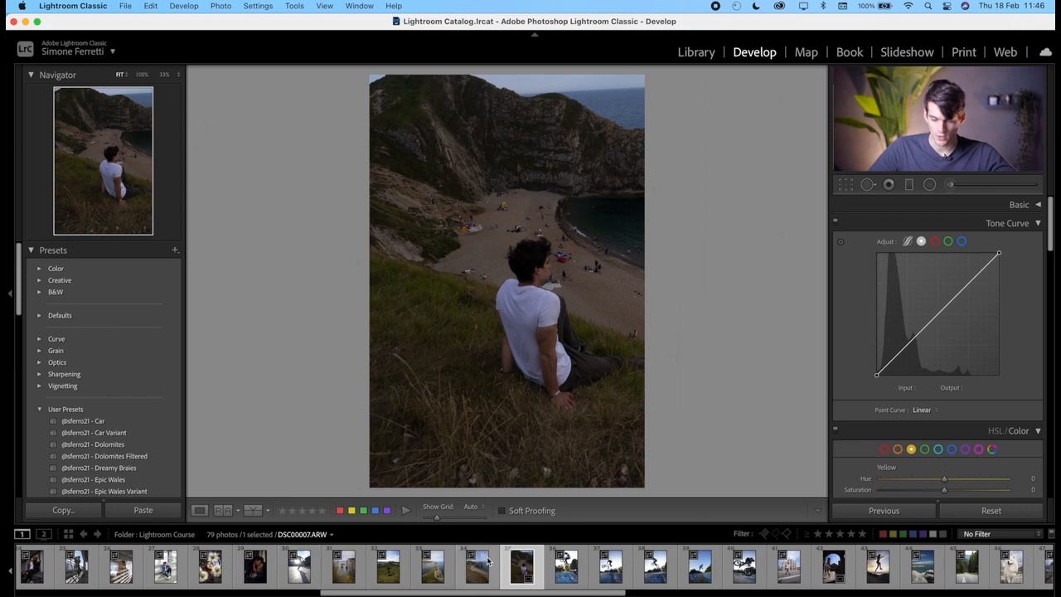
# Step: Open the cathedral photo DSC00901 in Crop & Straighten
pyautogui.hscroll(3, 581, 566)
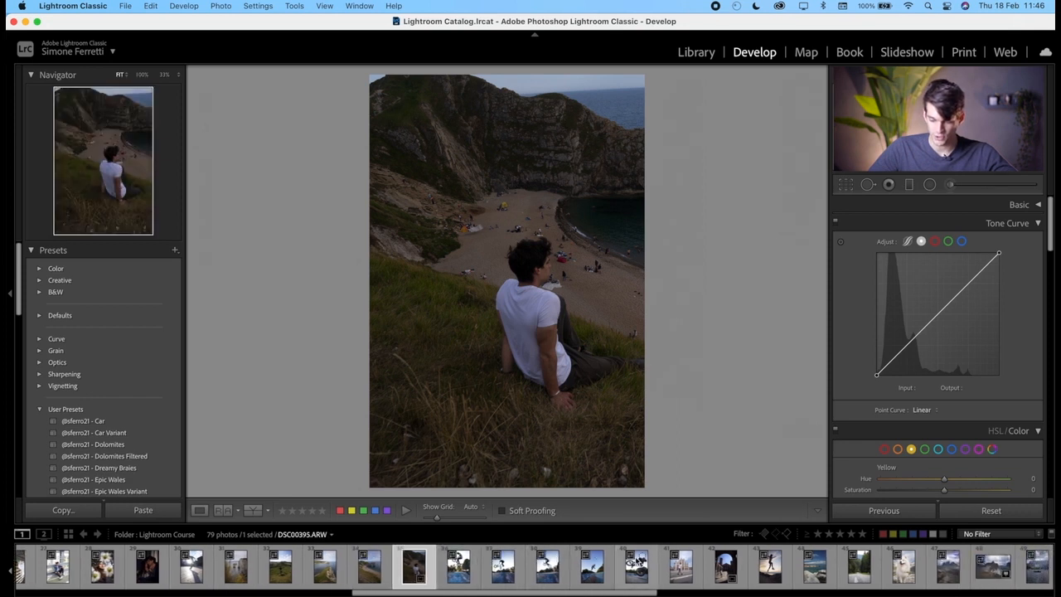
pyautogui.click(681, 568)
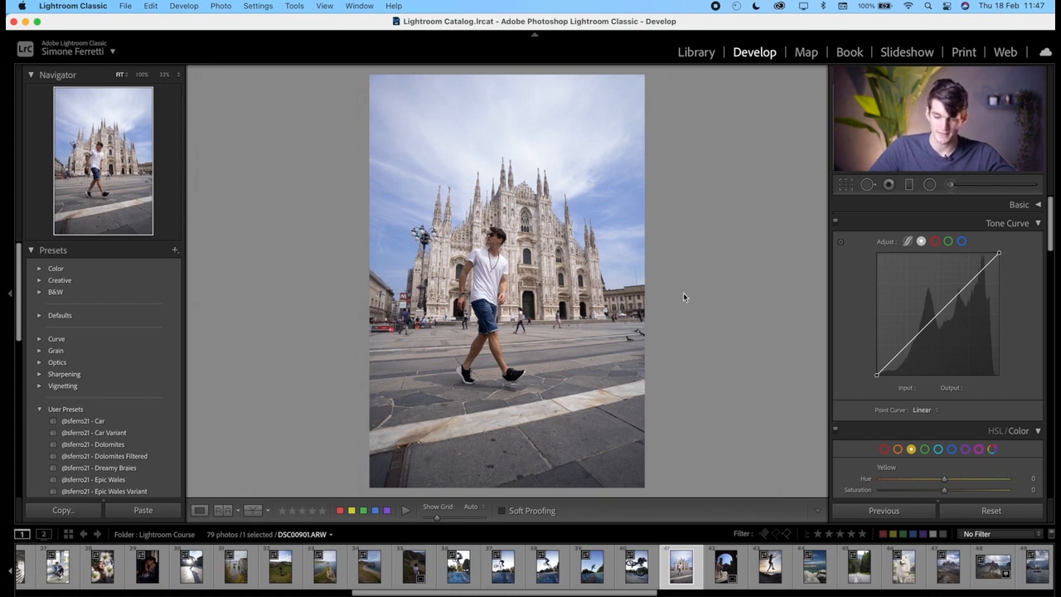
pyautogui.click(854, 184)
# Step: Try a tight crop around the walking man from the cathedral photo's lower-right corner, and undo the crop
pyautogui.moveTo(640, 486); pyautogui.dragTo(607, 432)
pyautogui.moveTo(591, 375); pyautogui.dragTo(590, 322)
pyautogui.press('Return')
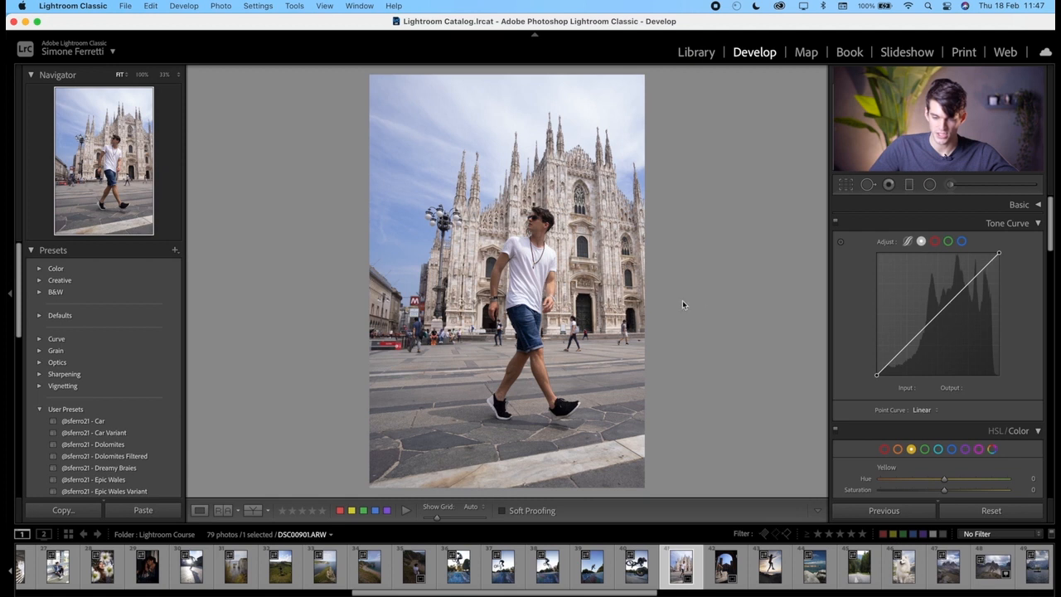
pyautogui.press('super+z')
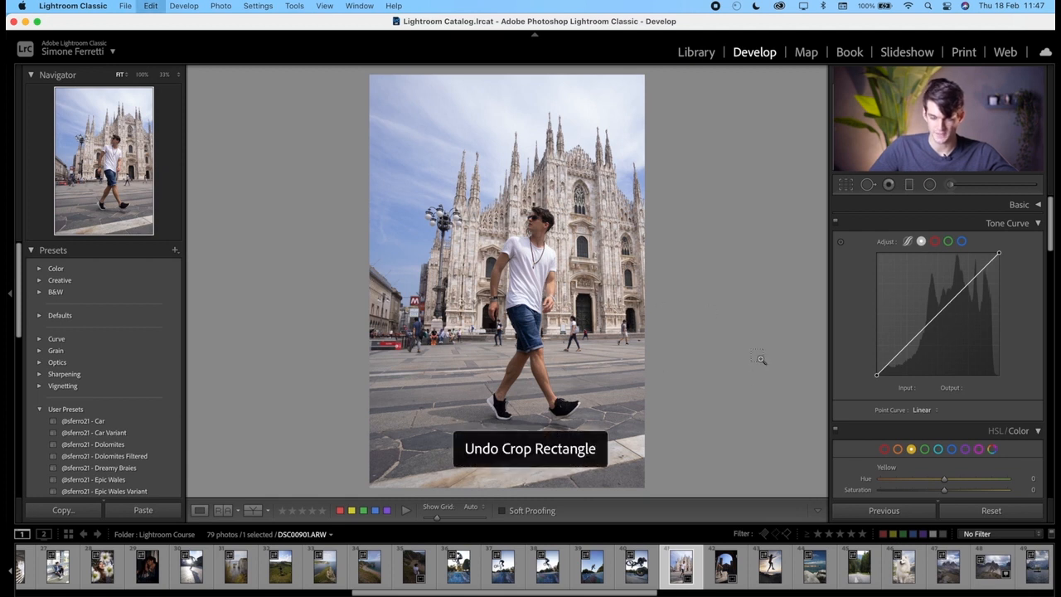
# Step: Crop the cathedral photo slightly from its lower-left corner, placing the walking man along the left third
pyautogui.press('r')
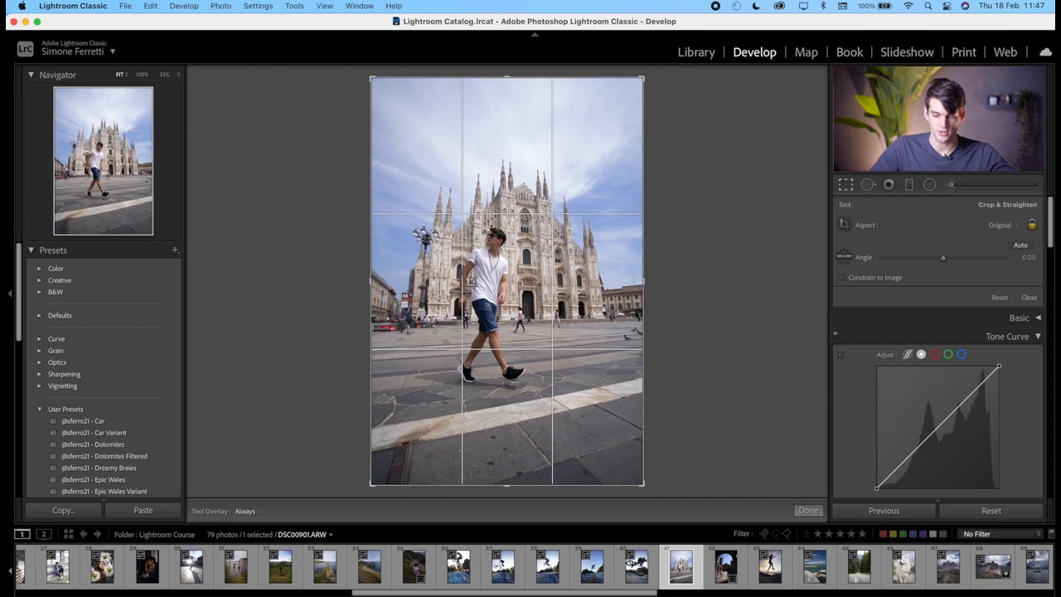
pyautogui.moveTo(367, 480); pyautogui.dragTo(388, 459)
pyautogui.moveTo(496, 375); pyautogui.dragTo(498, 361)
pyautogui.press('Return')
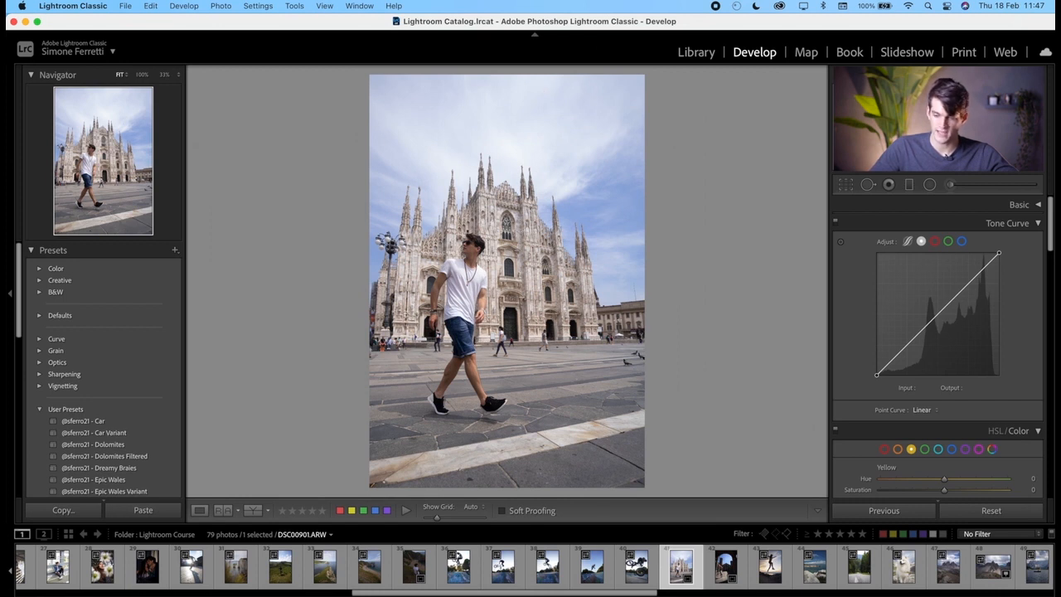
# Step: Check the composition of the forest photo DSC03416 against the thirds overlay
pyautogui.press('r')
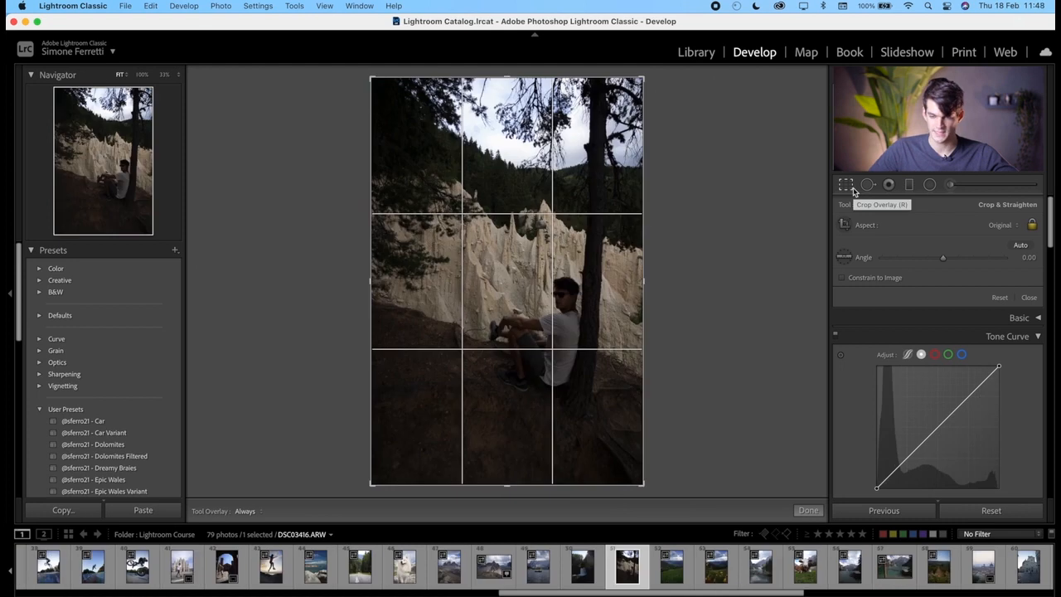
pyautogui.click(853, 190)
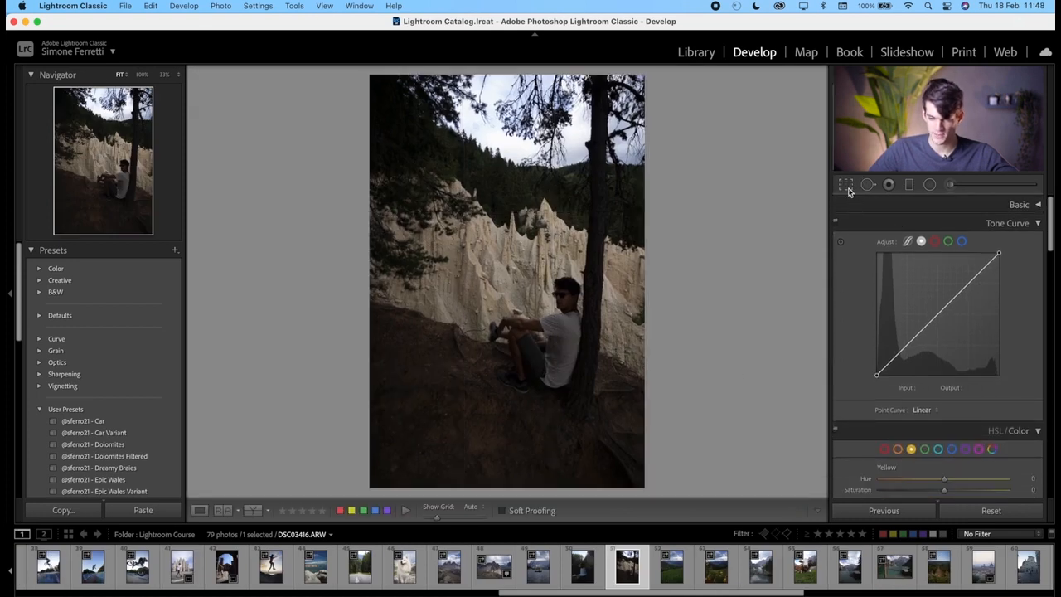
# Step: Crop the forest photo DSC03416 slightly from its lower-left corner and reposition it so the seated man sits along the right third
pyautogui.click(847, 186)
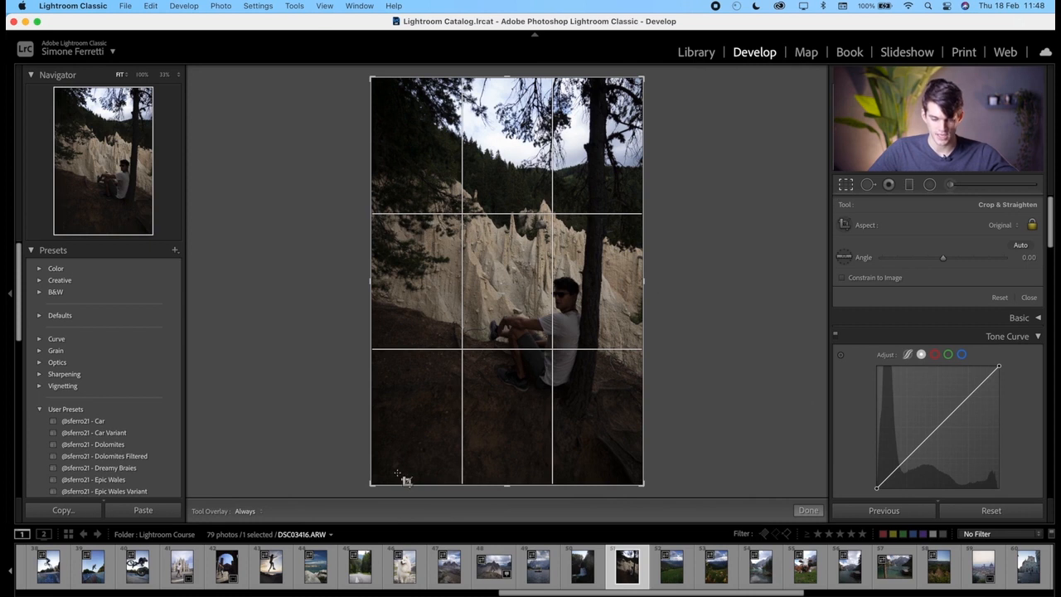
pyautogui.moveTo(370, 484); pyautogui.dragTo(385, 466)
pyautogui.moveTo(477, 441); pyautogui.dragTo(480, 427)
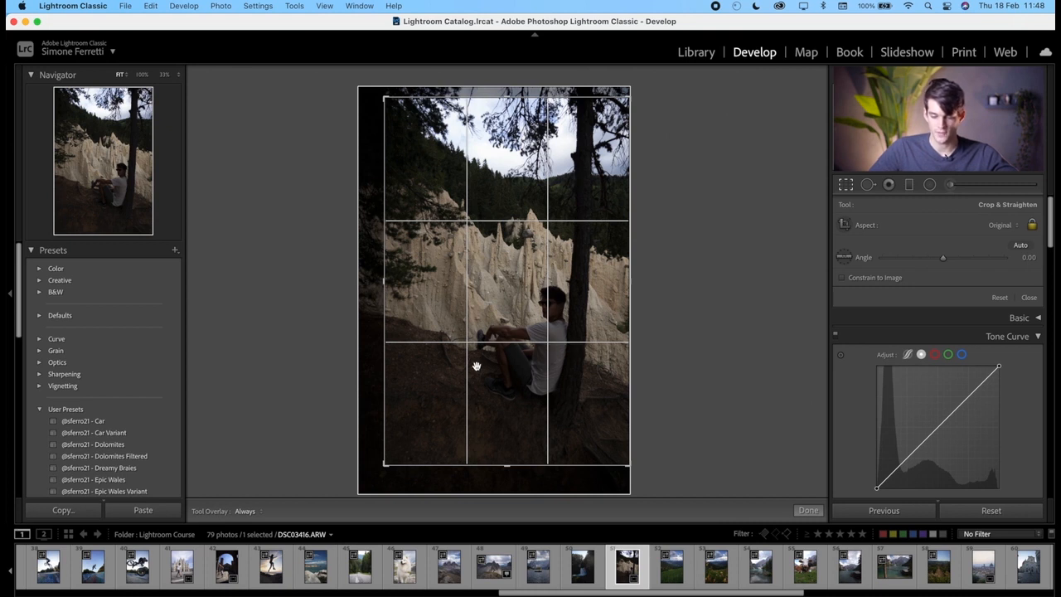
pyautogui.press('Return')
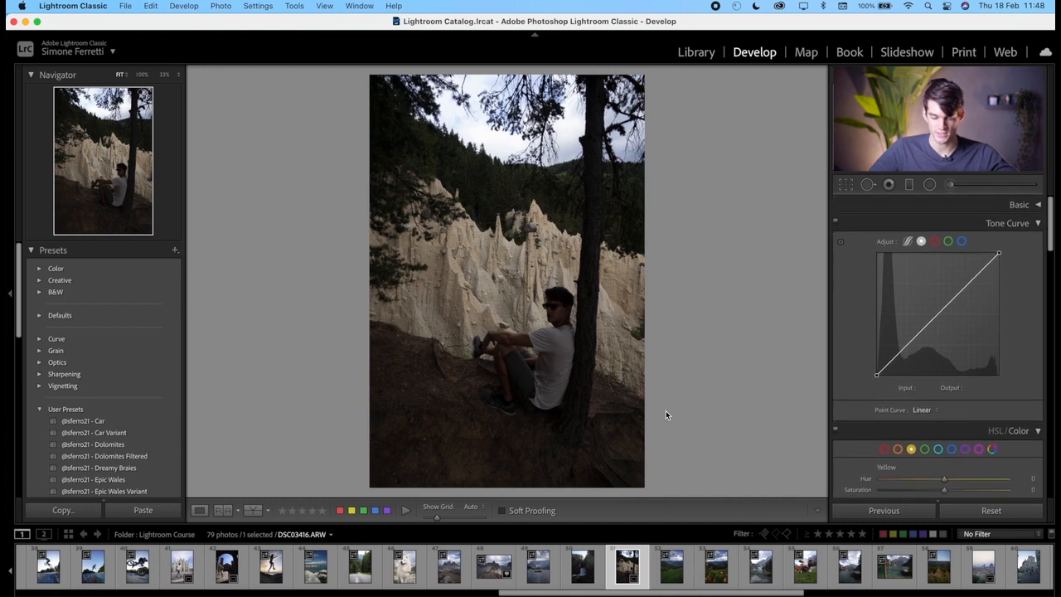
# Step: Try the 5 x 7 crop ratio on the forest photo, and set the aspect ratio to 1 x 1
pyautogui.click(845, 185)
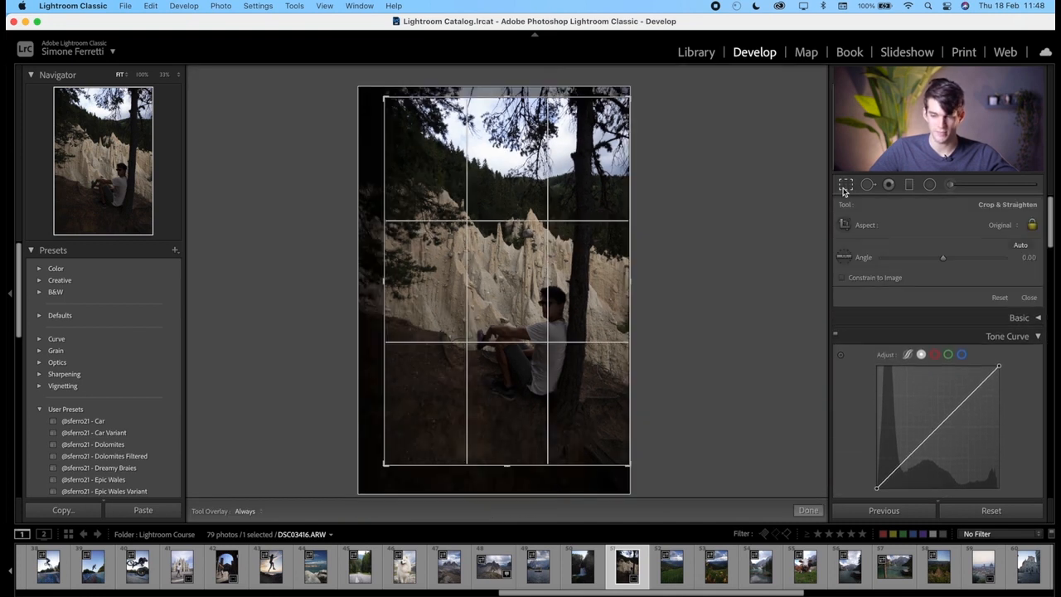
pyautogui.click(988, 229)
pyautogui.click(985, 296)
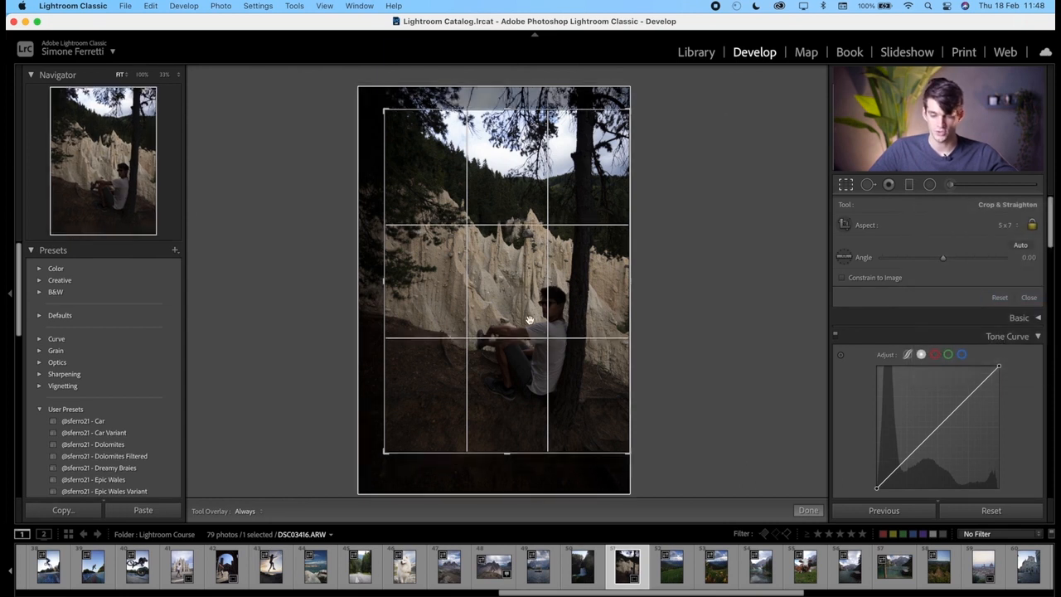
pyautogui.click(1000, 225)
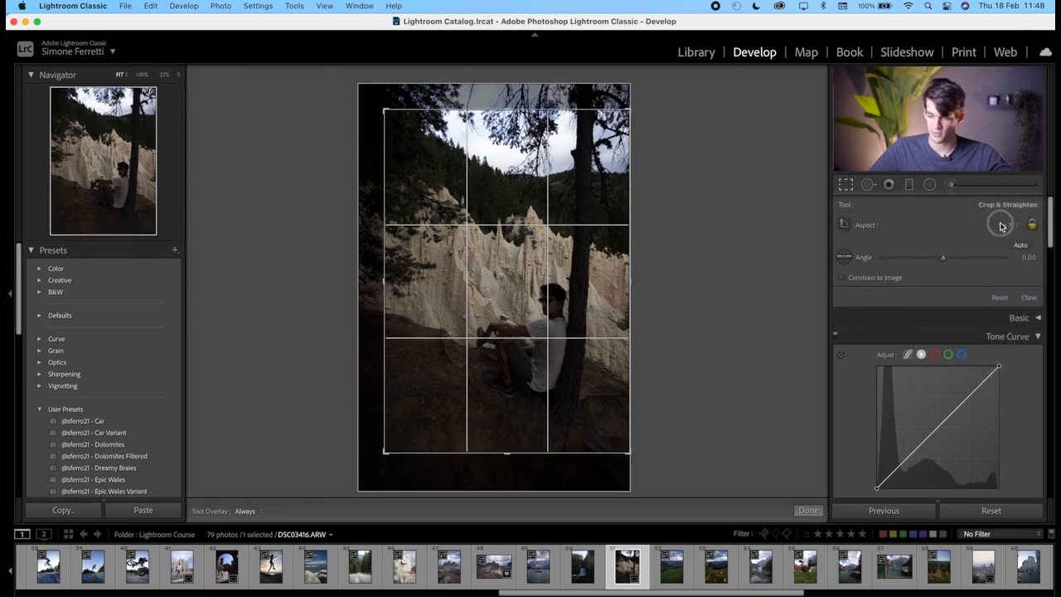
pyautogui.click(993, 195)
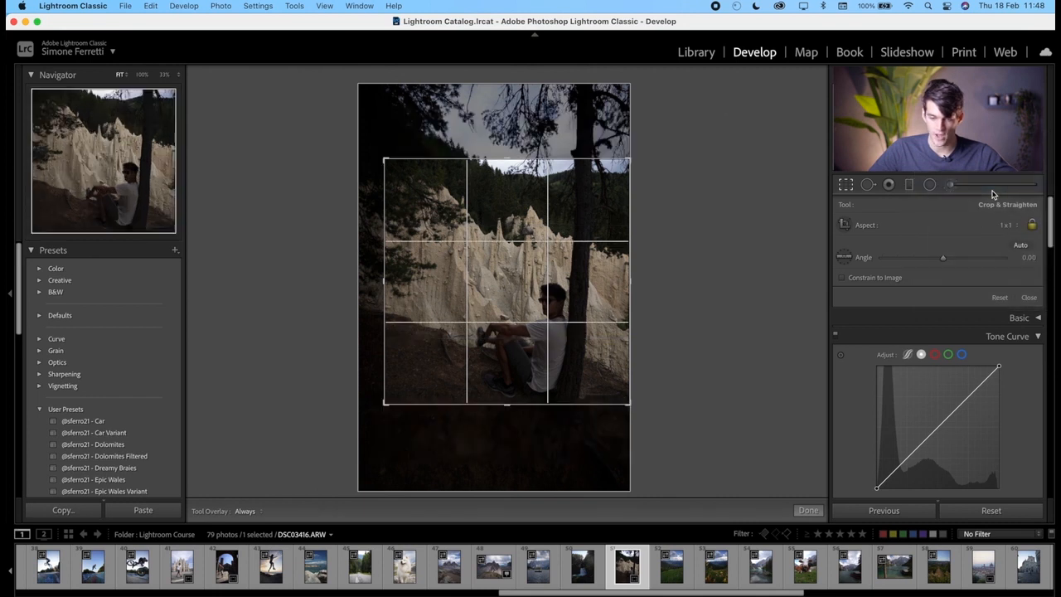
pyautogui.press('k')
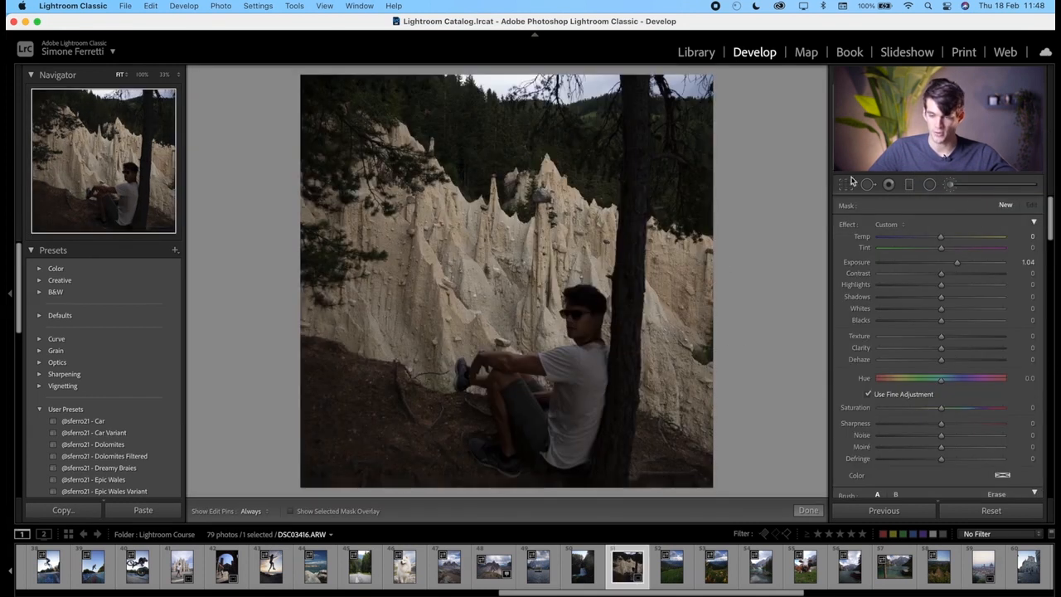
# Step: Reposition the forest photo vertically inside the square crop, keeping the seated man near the right third line
pyautogui.click(846, 184)
pyautogui.moveTo(497, 342); pyautogui.dragTo(497, 331)
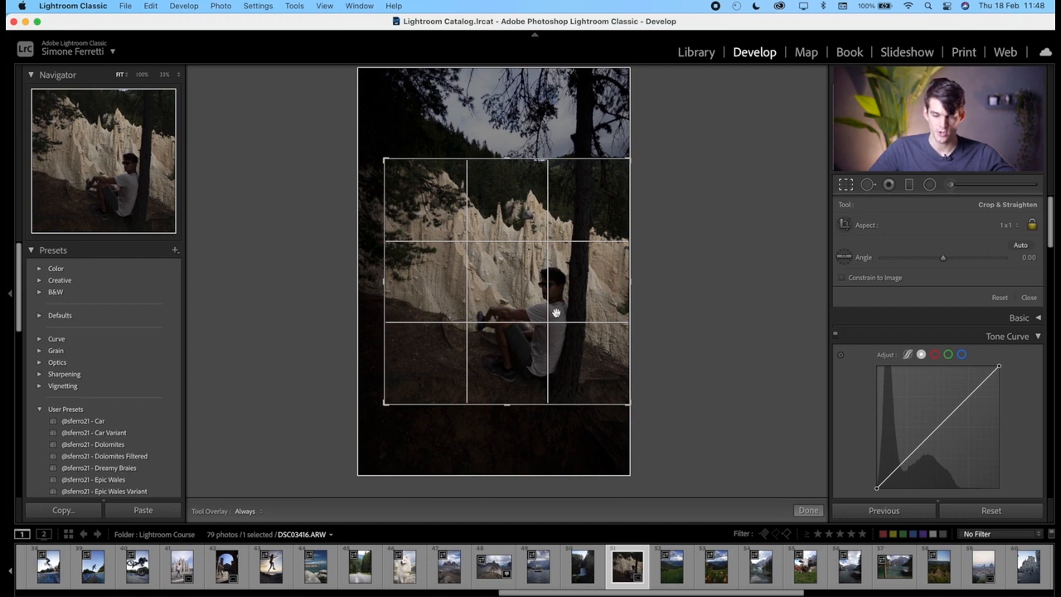
pyautogui.moveTo(490, 205); pyautogui.dragTo(524, 209)
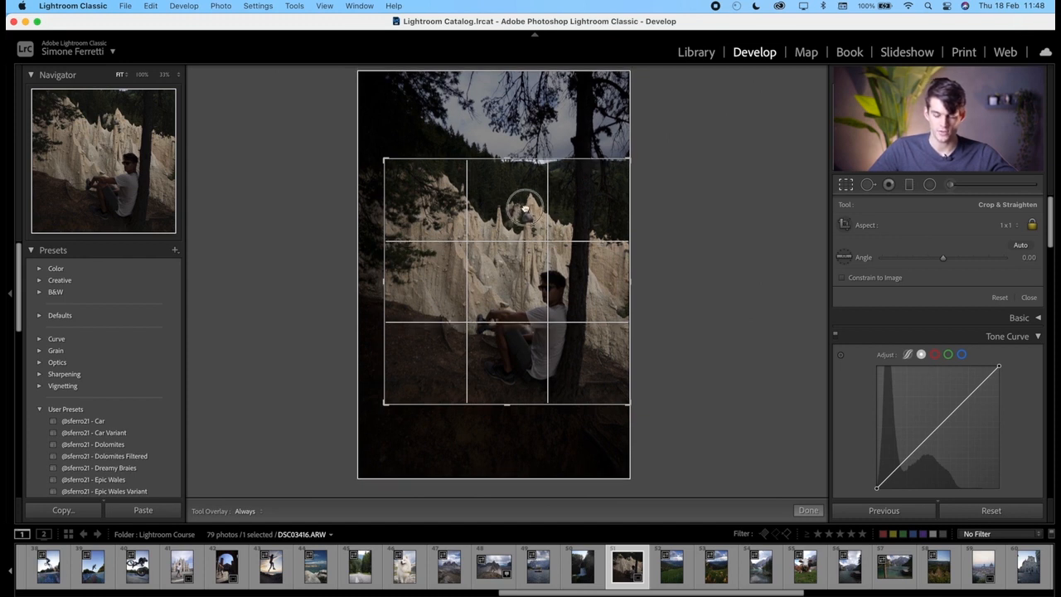
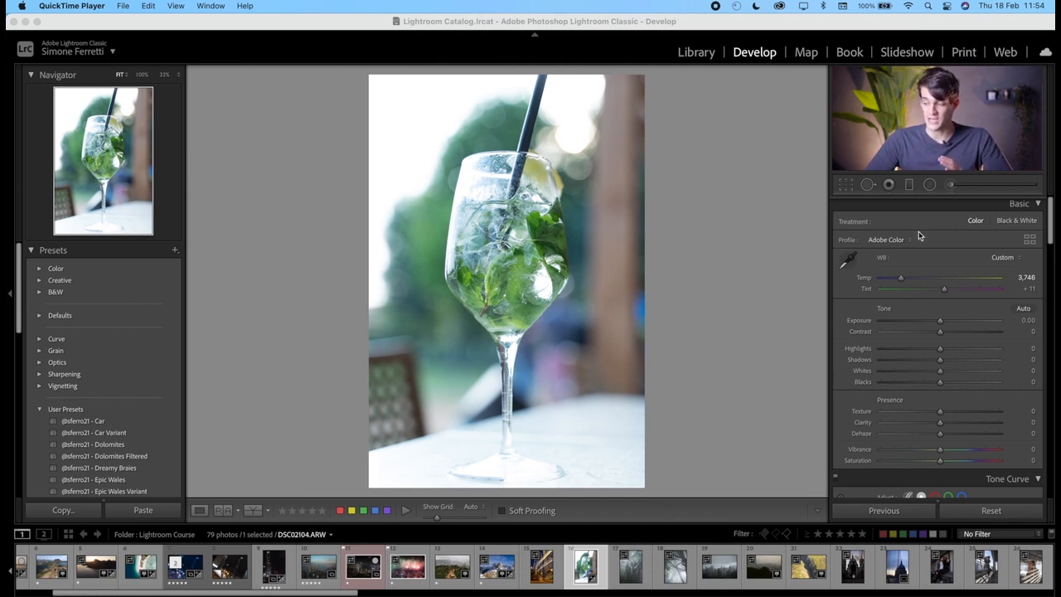
# Step: Correct the cocktail photo DSC02104's white balance by sampling the white table, adjusting it to Temp 4,600 and Tint +22
pyautogui.click(847, 265)
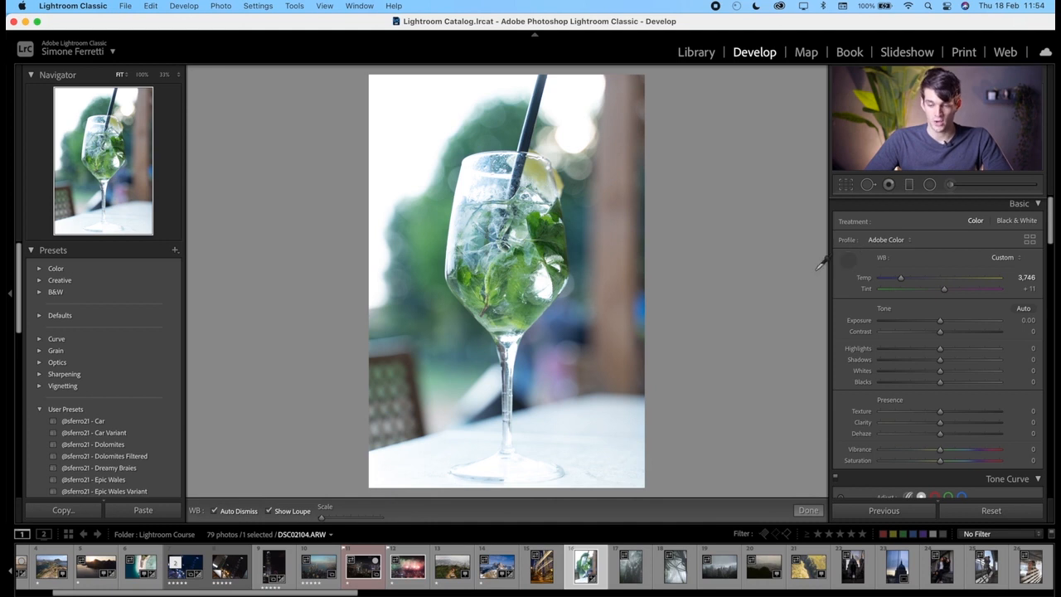
pyautogui.click(572, 432)
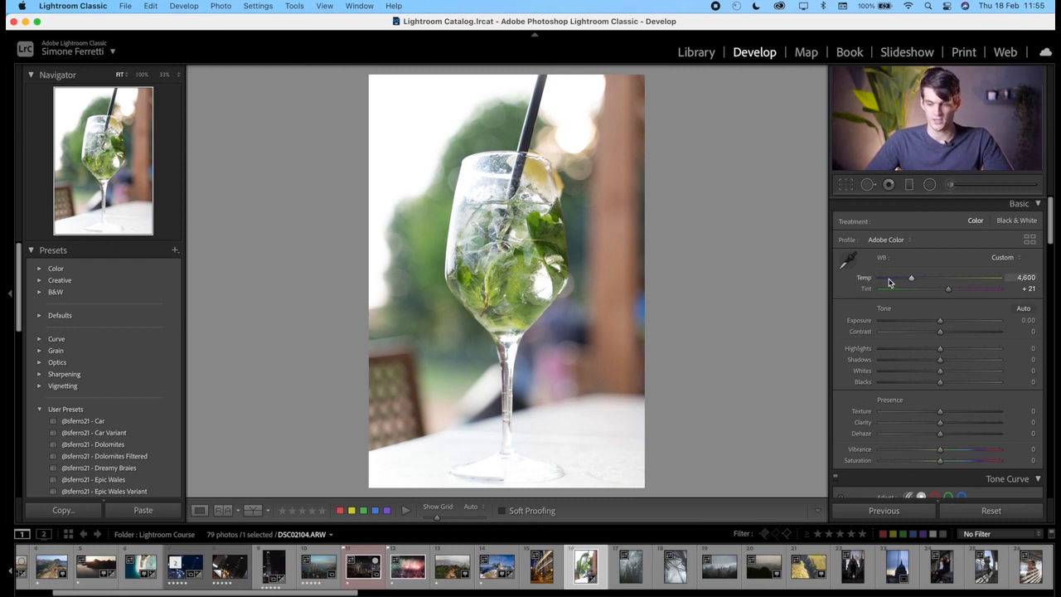
pyautogui.moveTo(912, 283)
pyautogui.mouseDown()
pyautogui.moveTo(942, 280)
pyautogui.moveTo(894, 283)
pyautogui.moveTo(959, 286)
pyautogui.moveTo(895, 277)
pyautogui.moveTo(909, 278)
pyautogui.mouseUp()
pyautogui.click(945, 286)
pyautogui.click(847, 260)
pyautogui.click(650, 401)
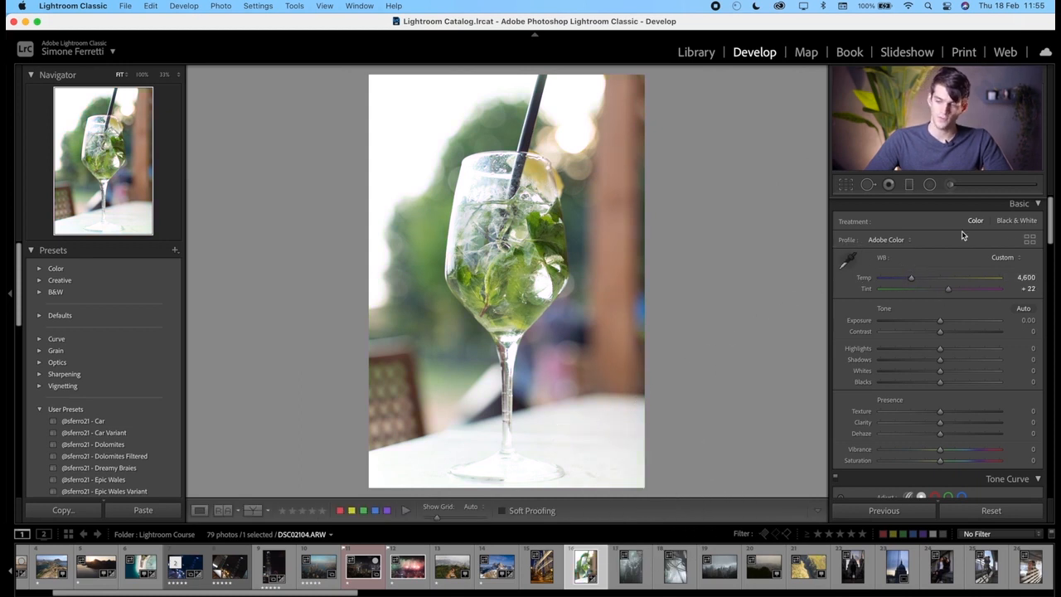
# Step: Preview the cocktail photo in the Black & White treatment, and restore the Color treatment
pyautogui.click(1007, 223)
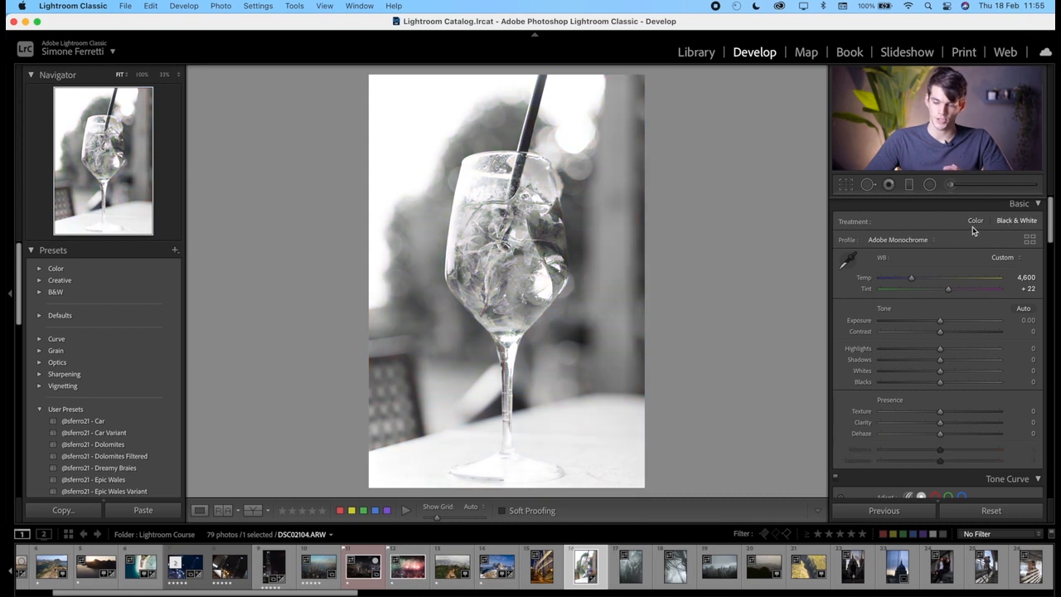
pyautogui.click(974, 224)
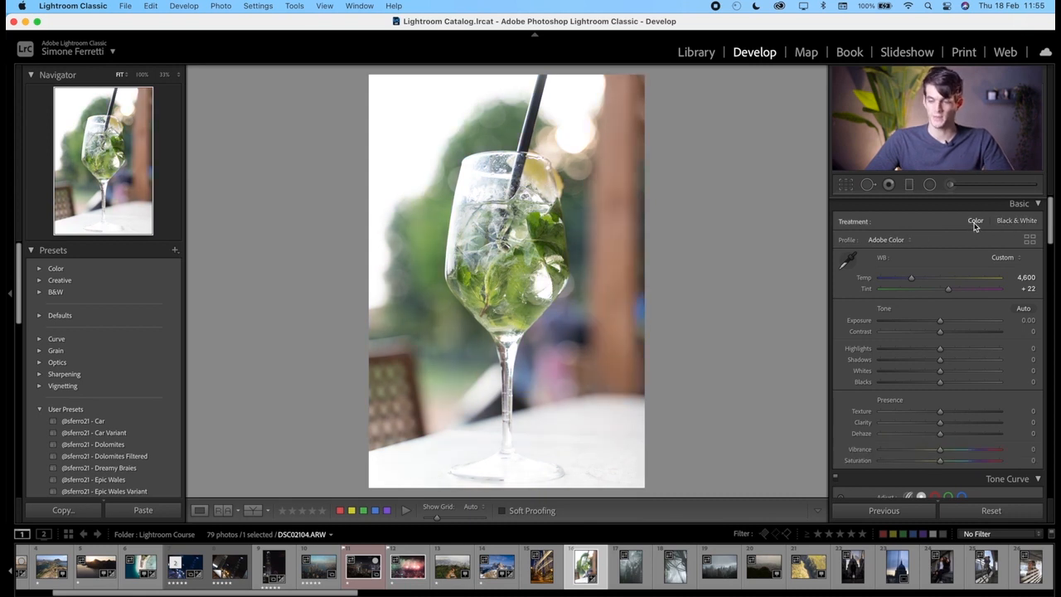
# Step: Lower the cocktail photo's Exposure to −0.70 and check the highlight clipping
pyautogui.scroll(-1, 919, 378)
pyautogui.scroll(-1, 920, 377)
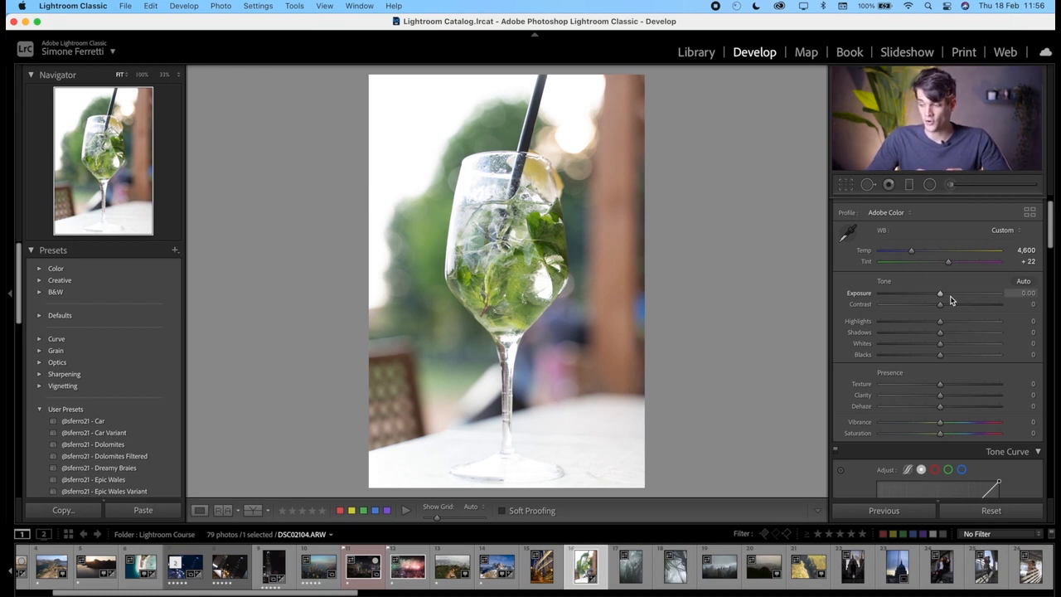
pyautogui.moveTo(947, 300); pyautogui.dragTo(932, 297)
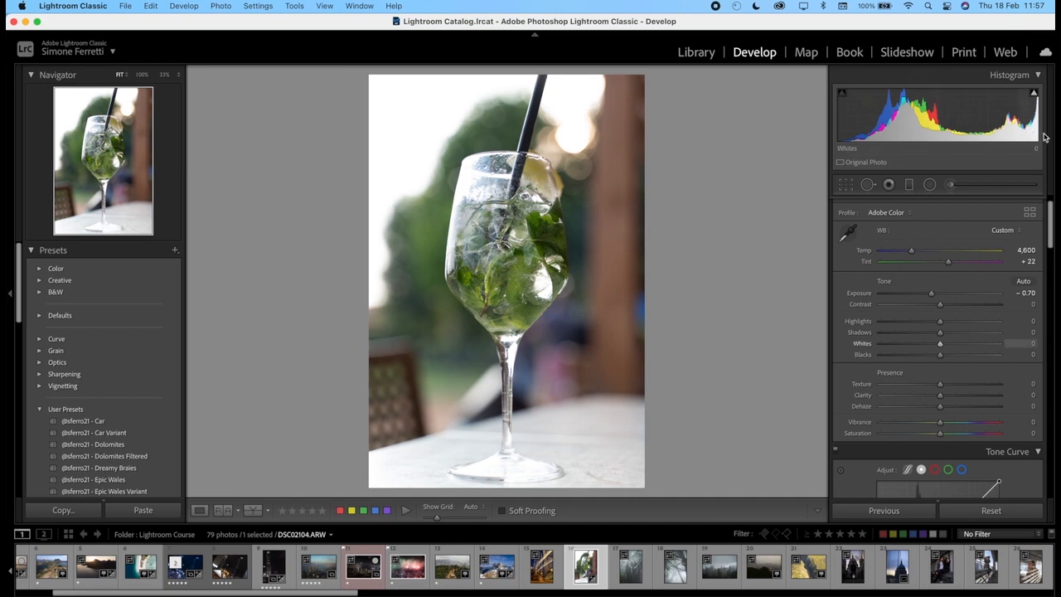
pyautogui.click(1034, 93)
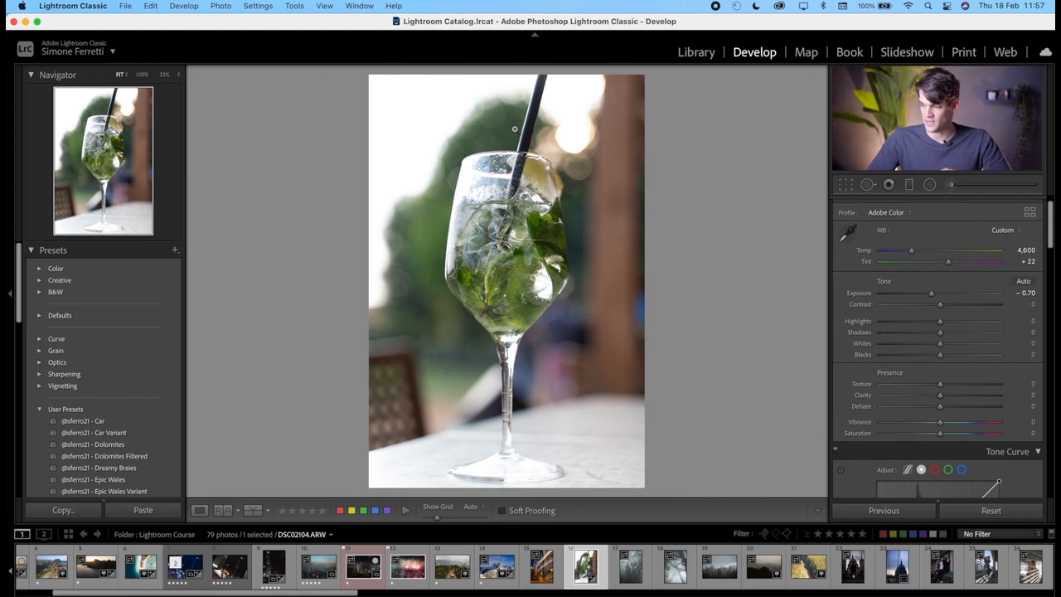
# Step: Lower the cocktail photo's Highlights to −55 and Shadows to −12, and test the Whites and Blacks adjustments
pyautogui.scroll(-1, 909, 276)
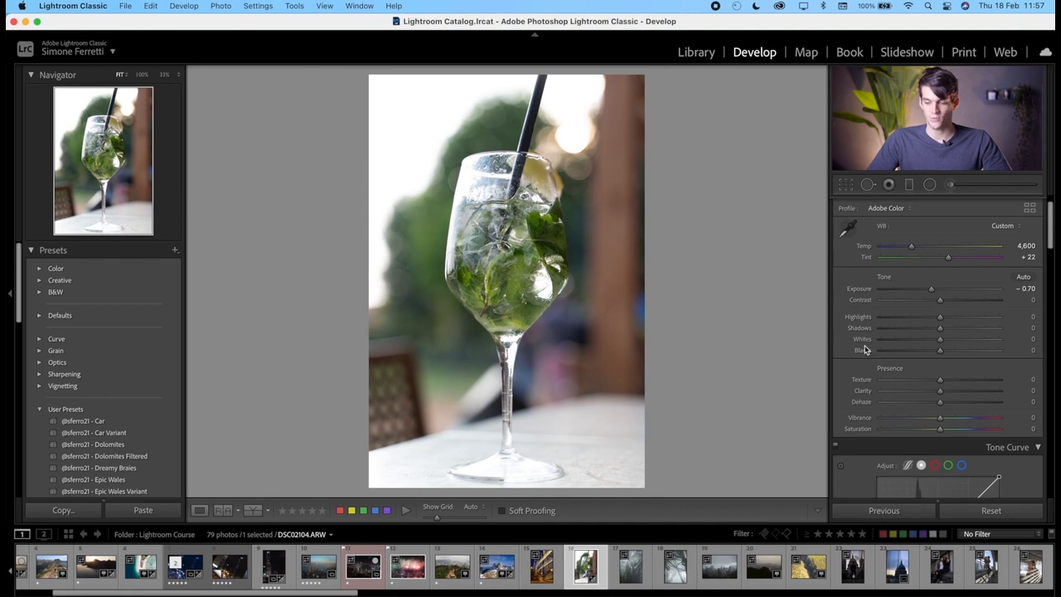
pyautogui.moveTo(940, 317); pyautogui.dragTo(940, 340)
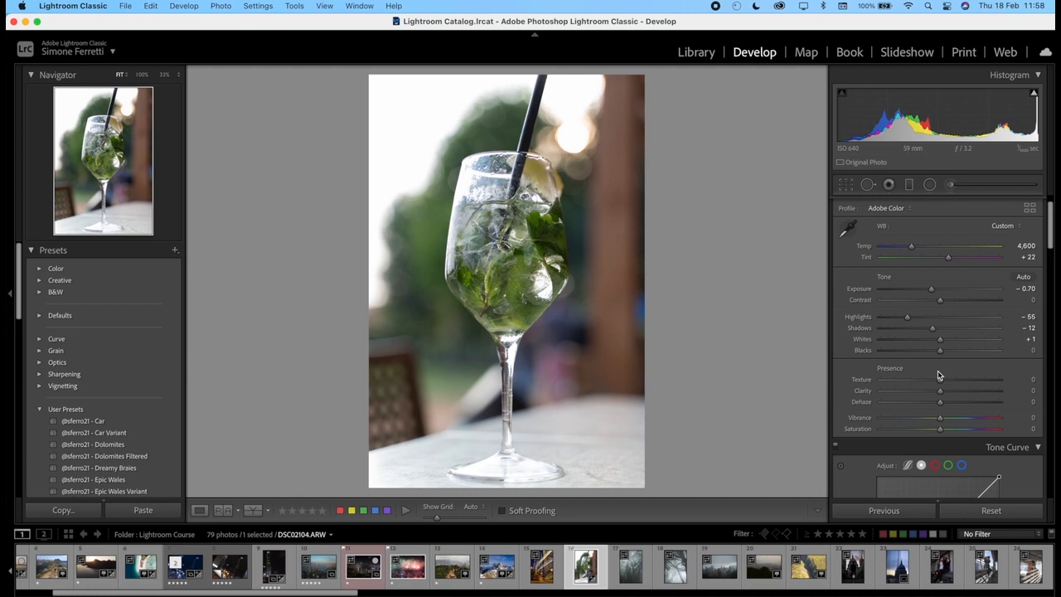
pyautogui.moveTo(940, 339); pyautogui.dragTo(999, 339)
pyautogui.moveTo(939, 353); pyautogui.dragTo(951, 316)
# Step: Raise Texture to +14 and Clarity to +100 on the cathedral dome photo DSC01889, and inspect the dome's detail up close
pyautogui.scroll(-3, 949, 370)
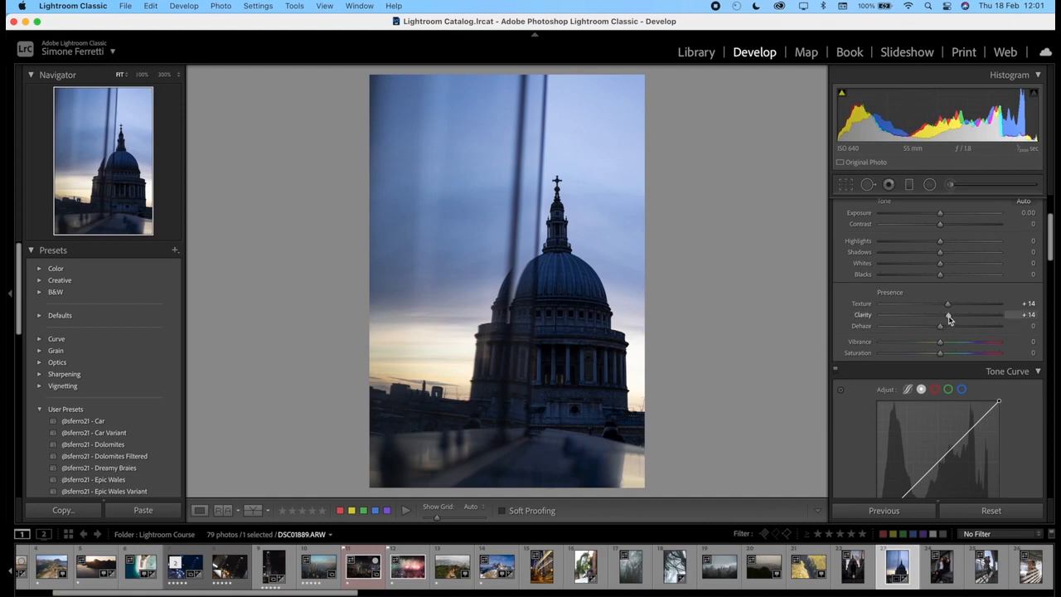
pyautogui.moveTo(949, 318); pyautogui.dragTo(1020, 311)
pyautogui.click(598, 275)
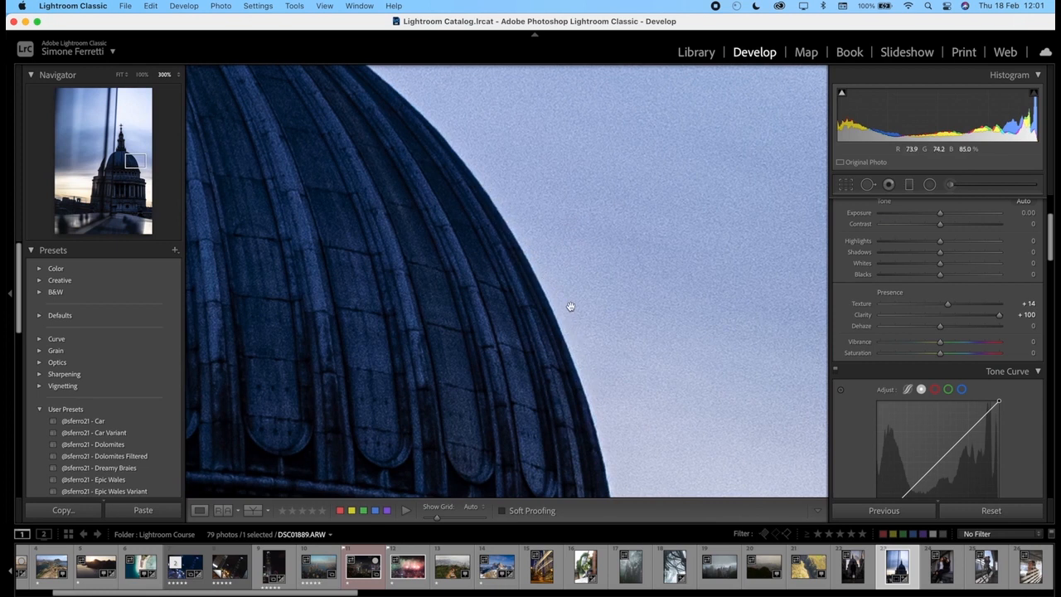
pyautogui.click(571, 307)
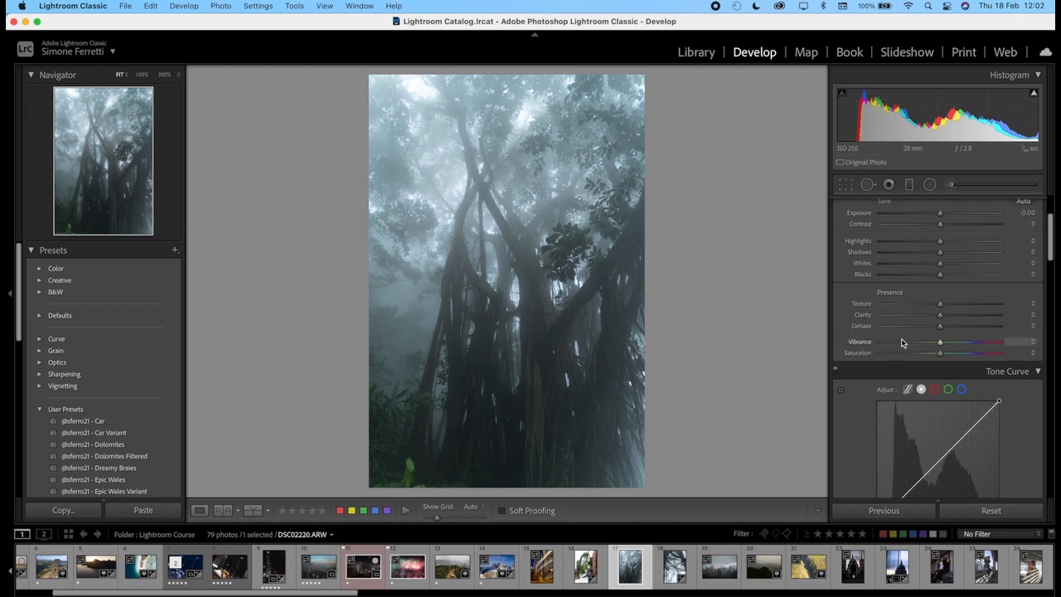
# Step: Try Dehaze at +66 and −96 on the hazy city photo DJI_0456, and compare the result with the original
pyautogui.moveTo(943, 330)
pyautogui.mouseDown()
pyautogui.moveTo(977, 330)
pyautogui.moveTo(903, 325)
pyautogui.moveTo(948, 330)
pyautogui.mouseUp()
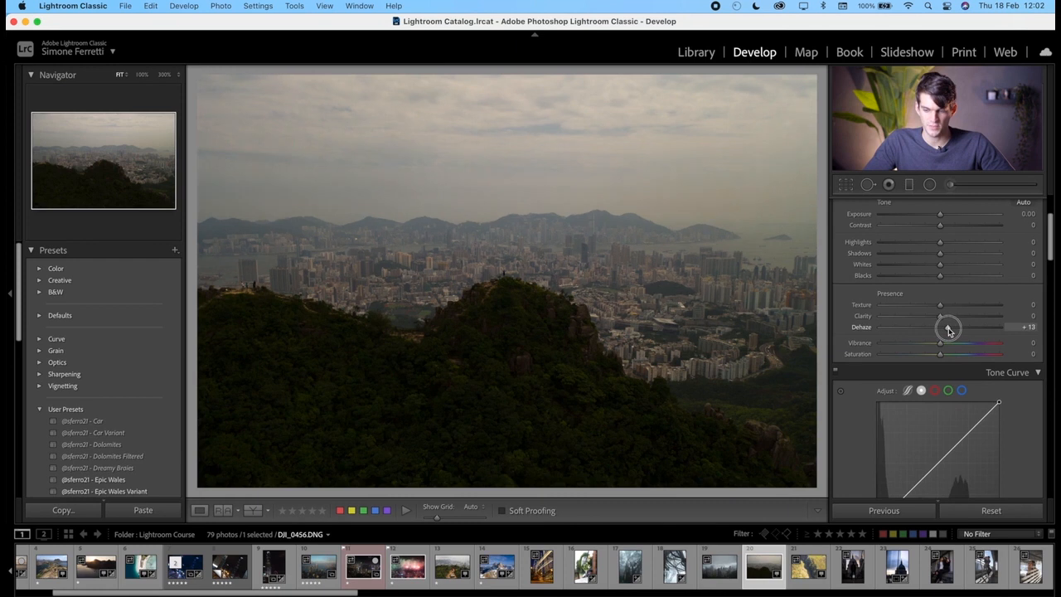
pyautogui.moveTo(946, 329); pyautogui.dragTo(979, 328)
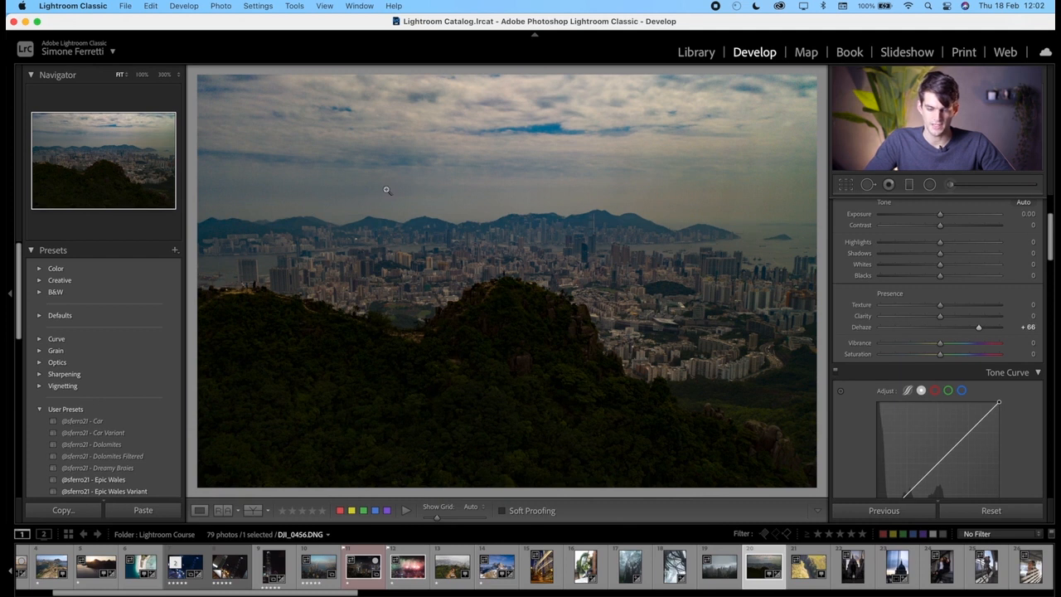
pyautogui.moveTo(981, 334); pyautogui.dragTo(885, 330)
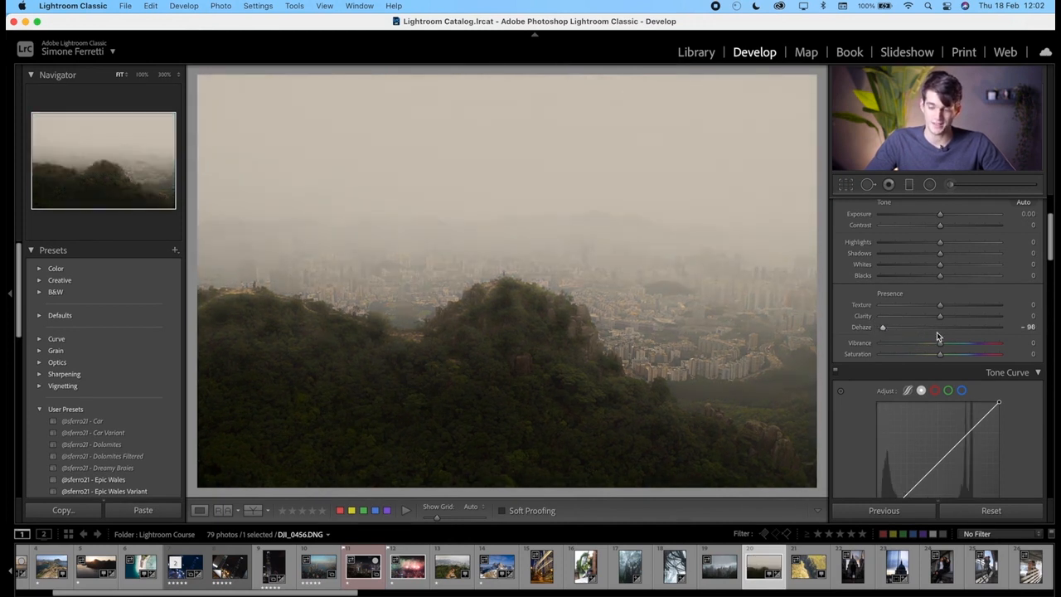
pyautogui.press('\\')
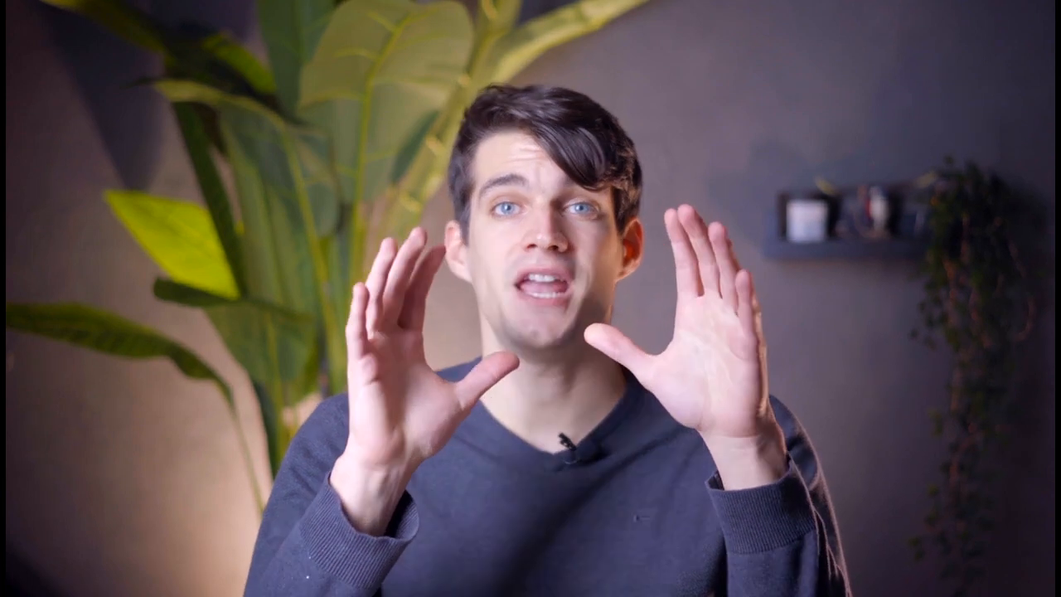
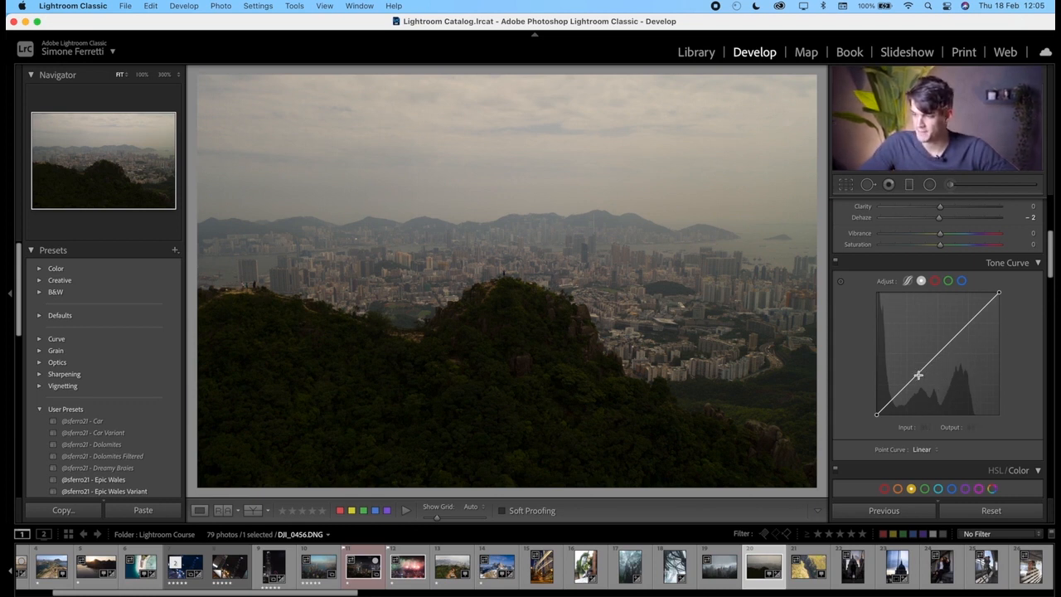
# Step: Shape the city photo's parametric tone curve with Lights +25, Darks −49 and Shadows +46
pyautogui.click(908, 282)
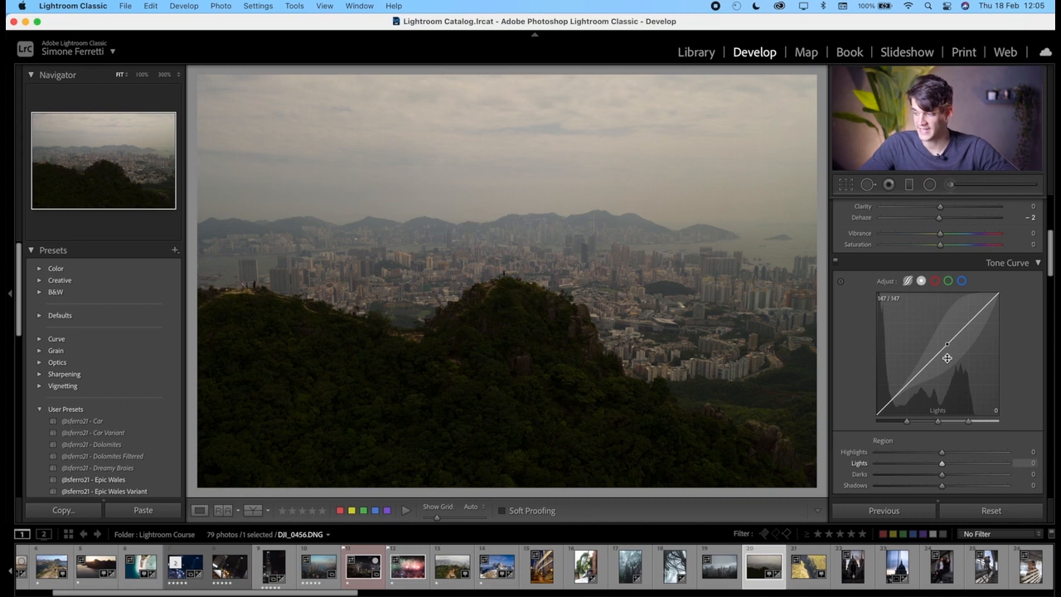
pyautogui.moveTo(947, 357)
pyautogui.mouseDown()
pyautogui.moveTo(943, 343)
pyautogui.moveTo(935, 368)
pyautogui.moveTo(936, 342)
pyautogui.moveTo(936, 351)
pyautogui.mouseUp()
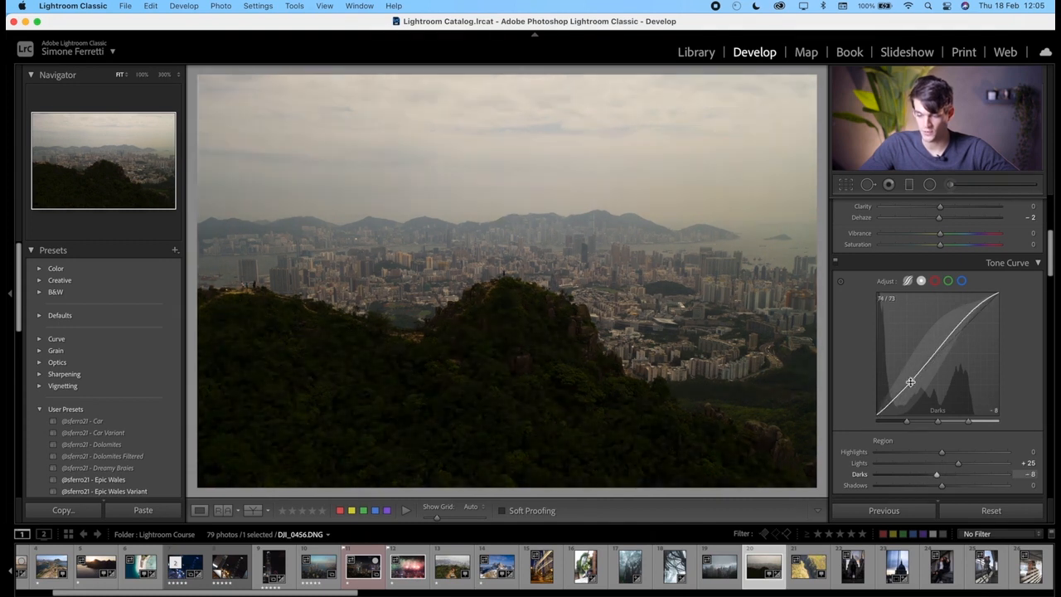
pyautogui.moveTo(897, 397)
pyautogui.mouseDown()
pyautogui.moveTo(895, 426)
pyautogui.moveTo(921, 422)
pyautogui.moveTo(893, 422)
pyautogui.moveTo(892, 396)
pyautogui.mouseUp()
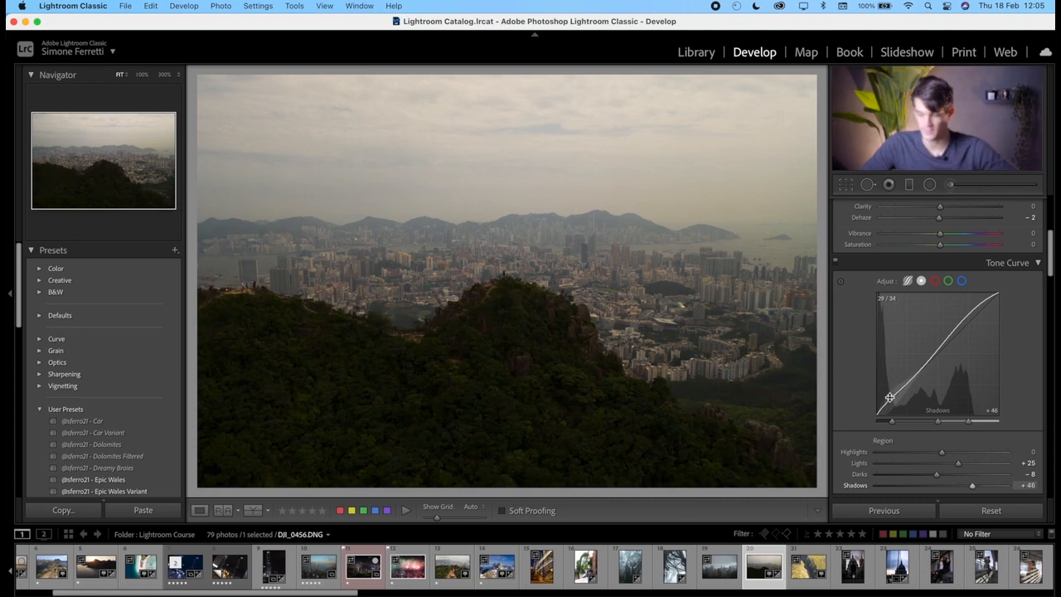
pyautogui.moveTo(896, 395); pyautogui.dragTo(896, 407)
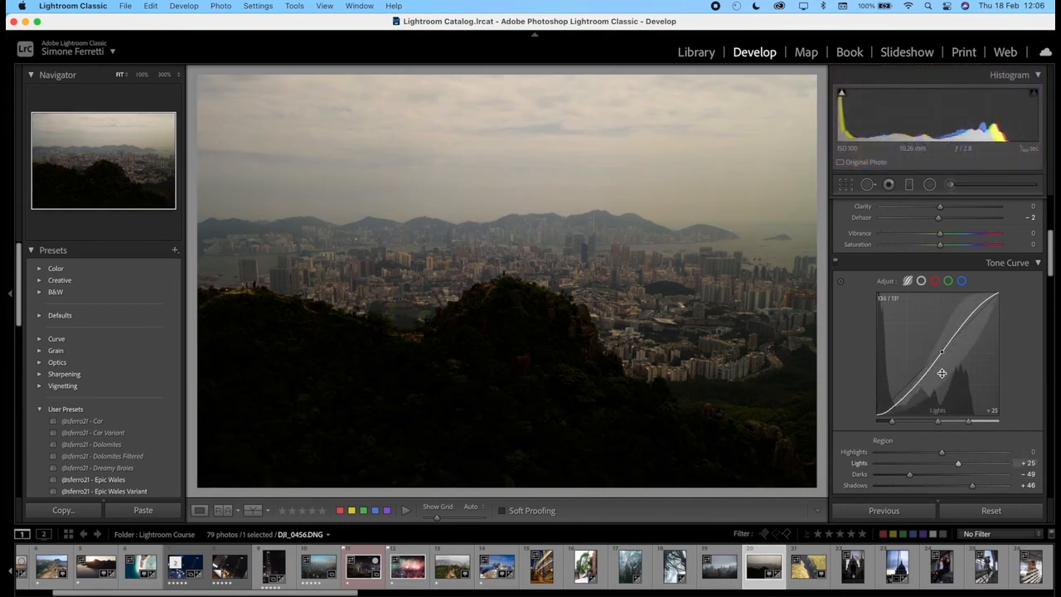
# Step: Add shadow and midtone control points to the city photo's point curve, move the shadow point to 88/81, and delete it
pyautogui.click(921, 282)
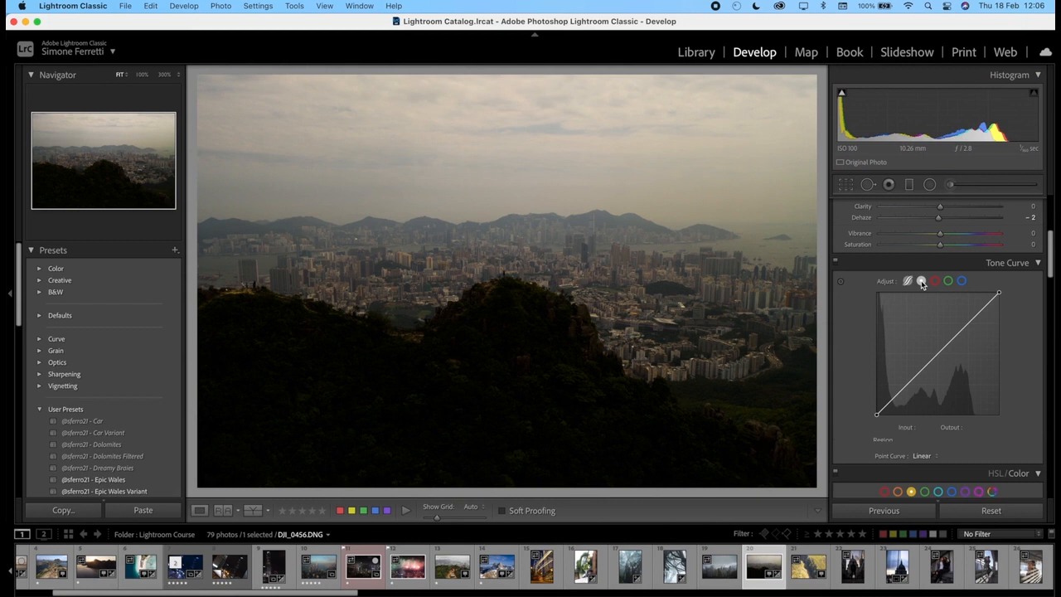
pyautogui.click(912, 381)
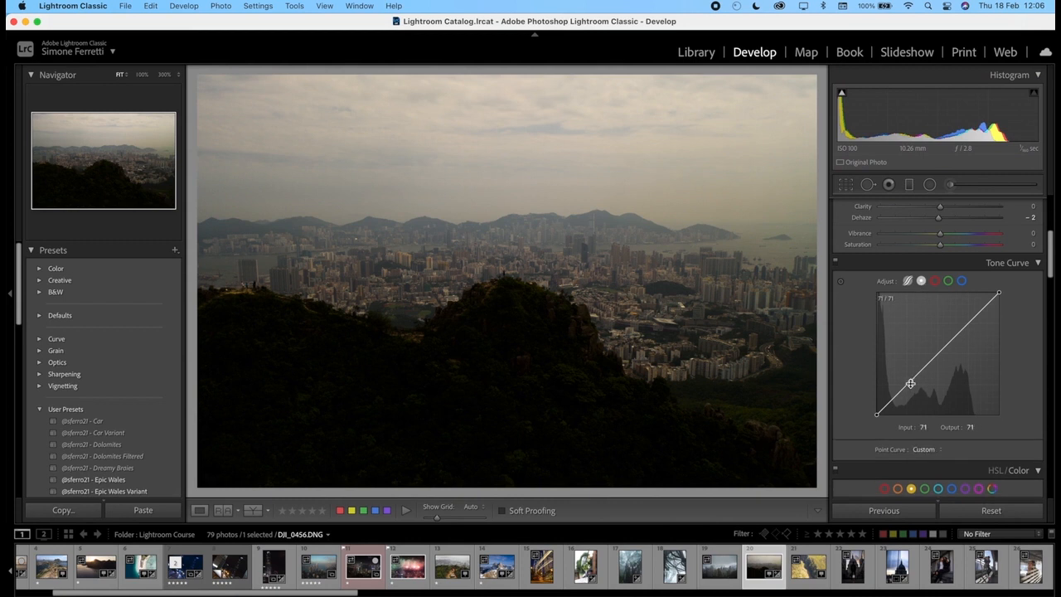
pyautogui.click(943, 351)
pyautogui.moveTo(911, 381)
pyautogui.mouseDown()
pyautogui.moveTo(913, 391)
pyautogui.moveTo(902, 374)
pyautogui.moveTo(908, 385)
pyautogui.moveTo(918, 377)
pyautogui.mouseUp()
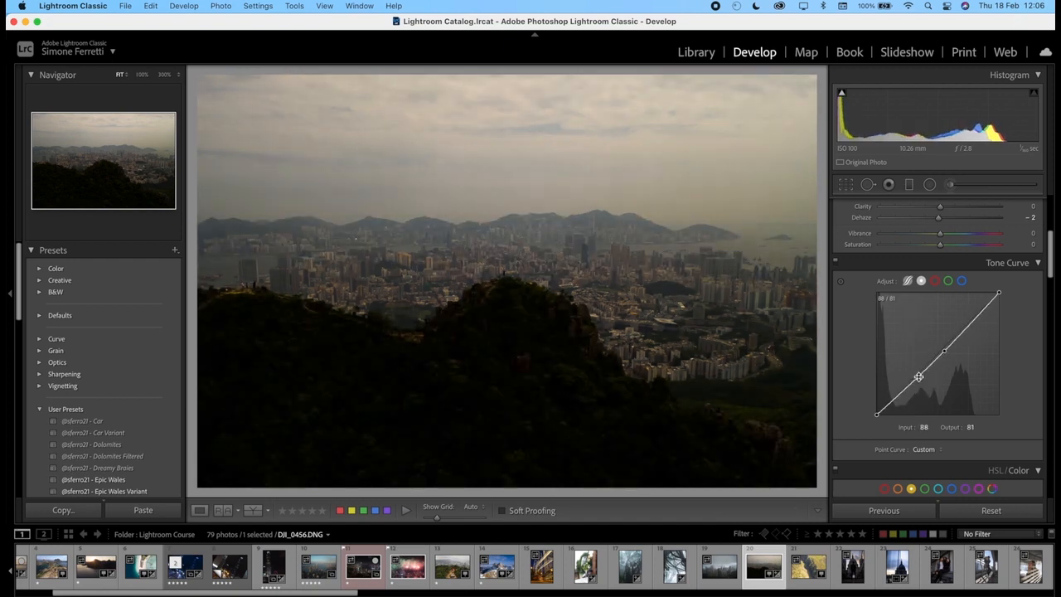
pyautogui.rightClick(918, 377)
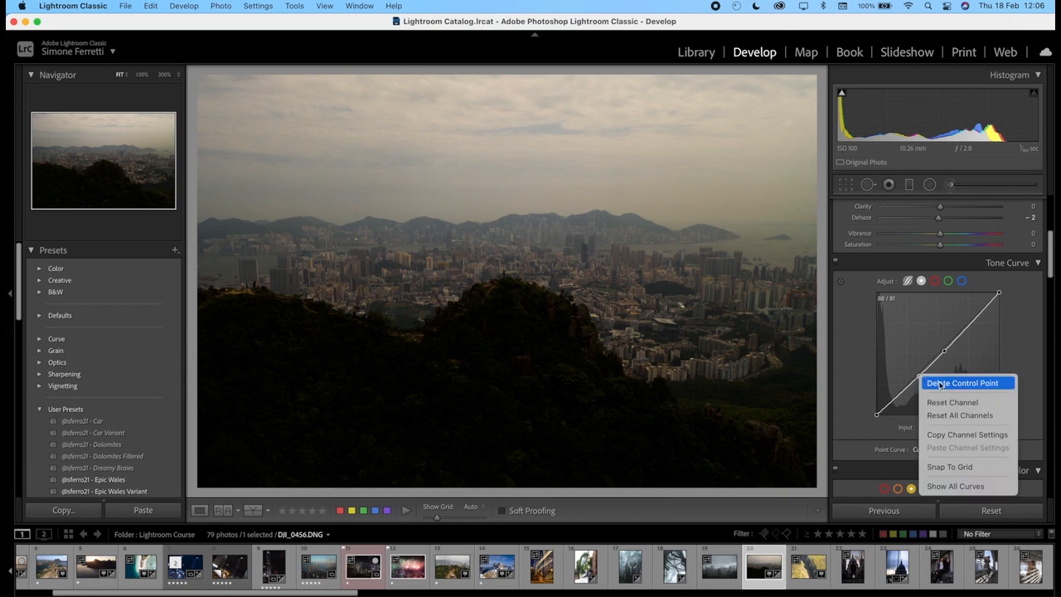
pyautogui.click(940, 384)
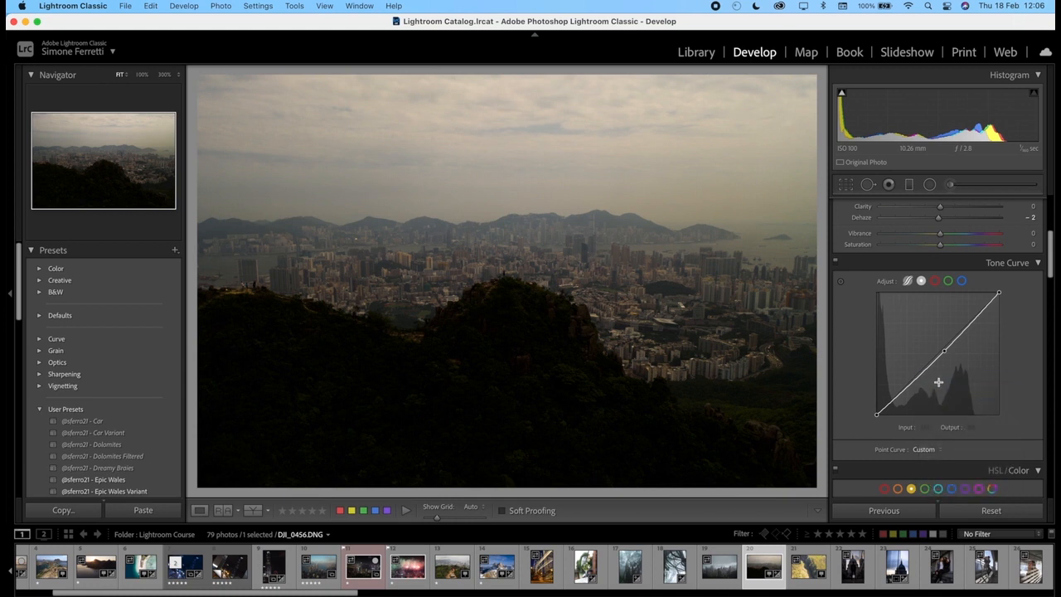
# Step: Lift the black point of DSC01862's point curve to output 28, place a shadow point at 49/57, and compare before and after
pyautogui.scroll(-1, 924, 401)
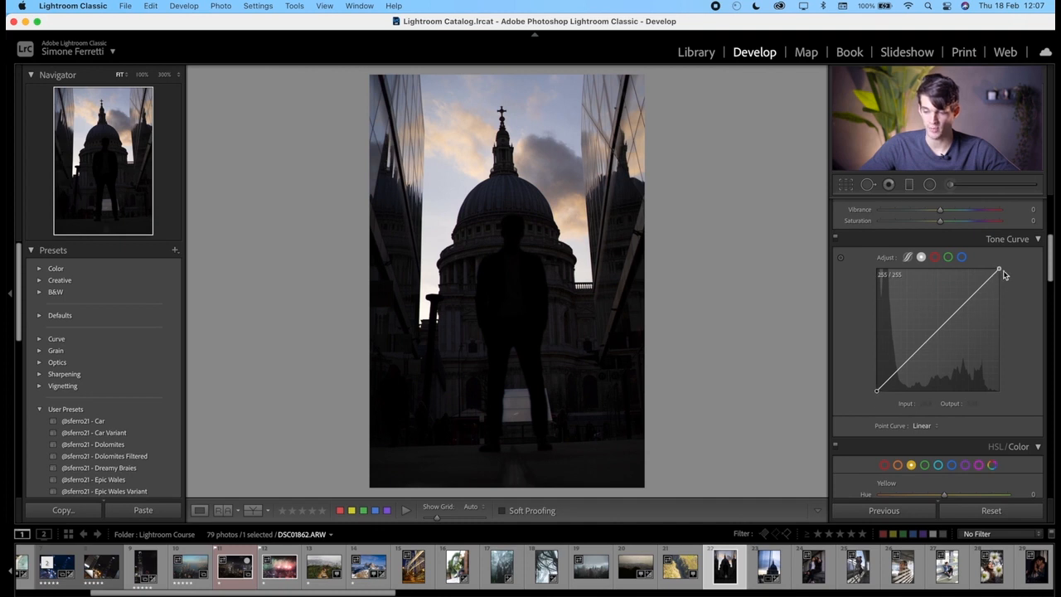
pyautogui.moveTo(878, 395); pyautogui.dragTo(876, 381)
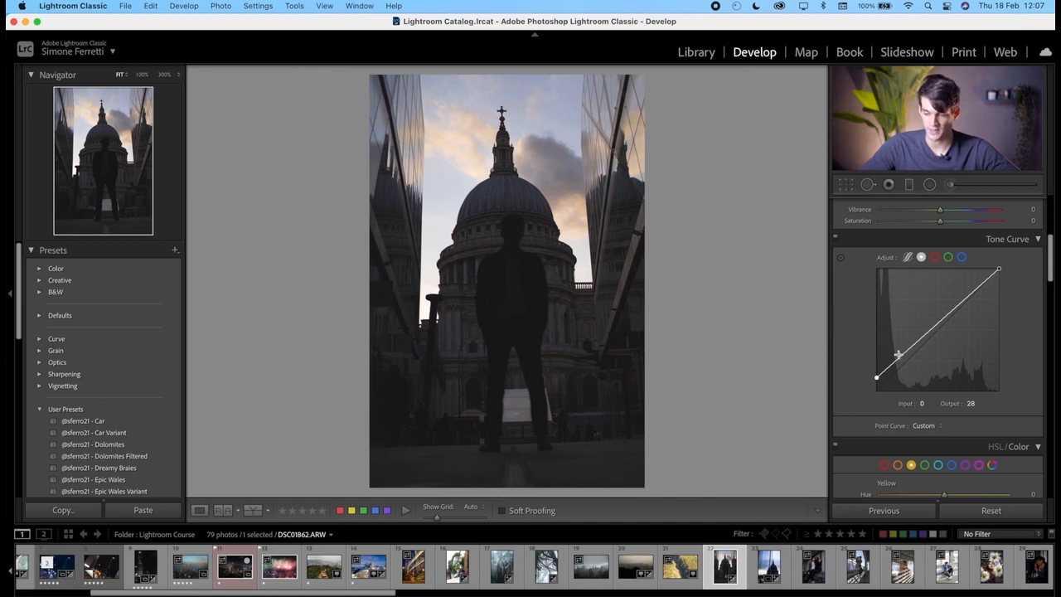
pyautogui.moveTo(902, 354); pyautogui.dragTo(900, 364)
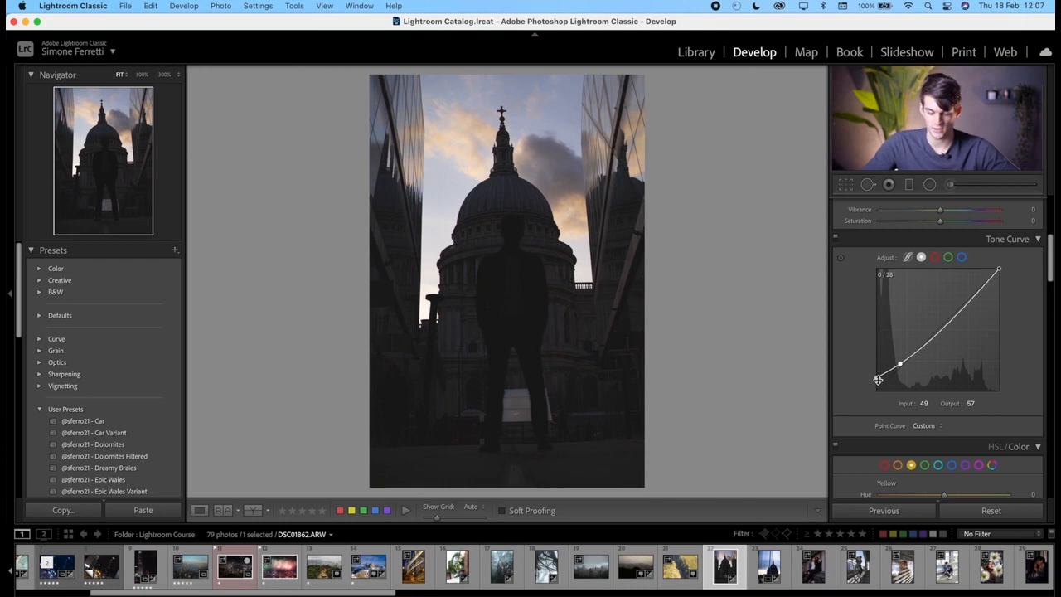
pyautogui.press('\\')
pyautogui.press('\\')
pyautogui.press('\\')
pyautogui.press('\\')
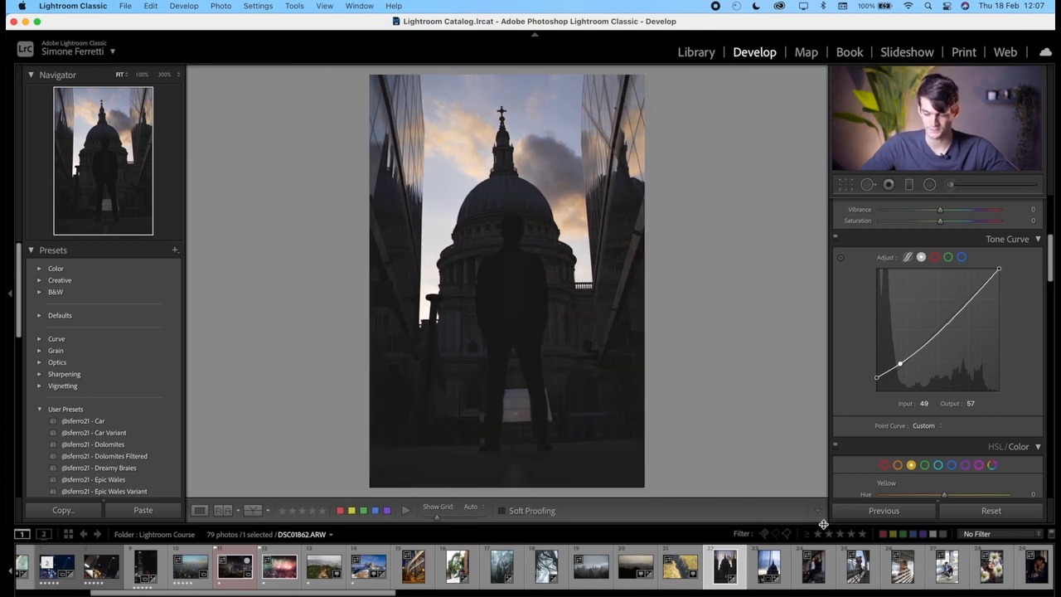
# Step: Open the sunset photo DJI_0246, add three control points to its point curve, and test lifting the black point to output 45
pyautogui.hscroll(-3, 556, 564)
pyautogui.click(166, 566)
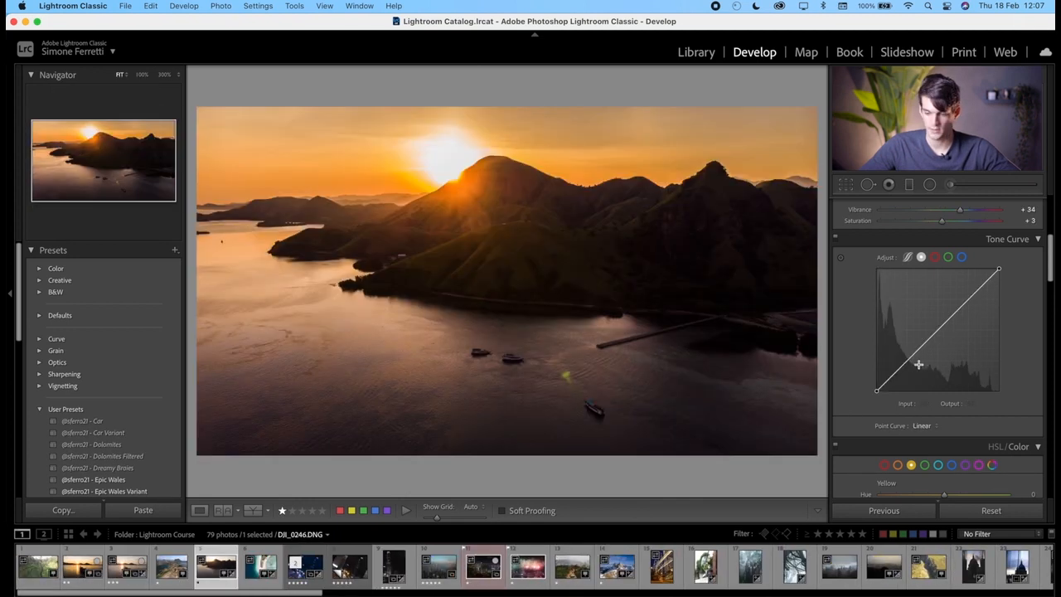
pyautogui.click(935, 333)
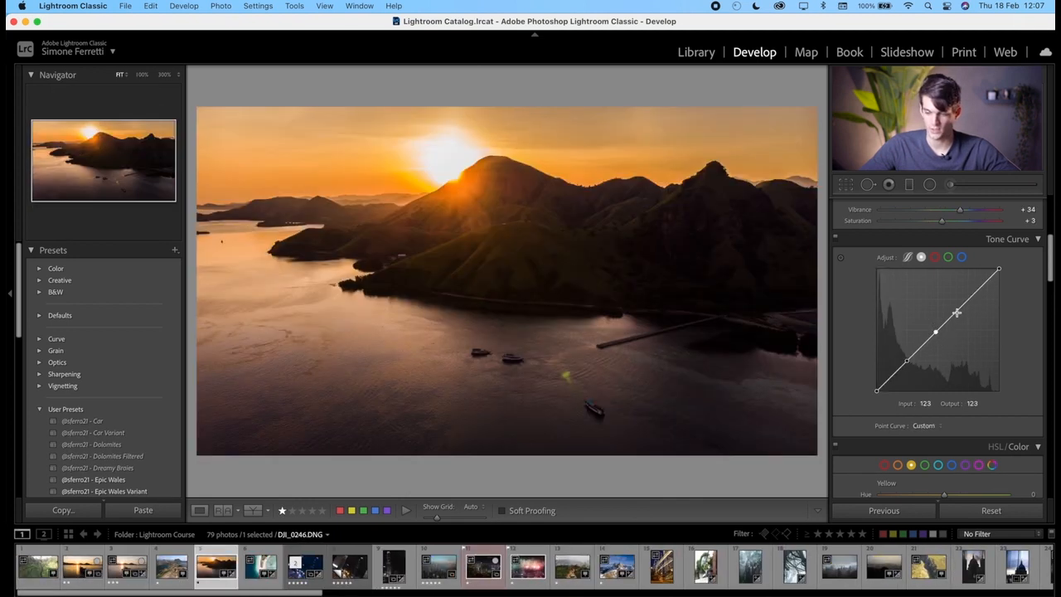
pyautogui.moveTo(877, 393); pyautogui.dragTo(877, 369)
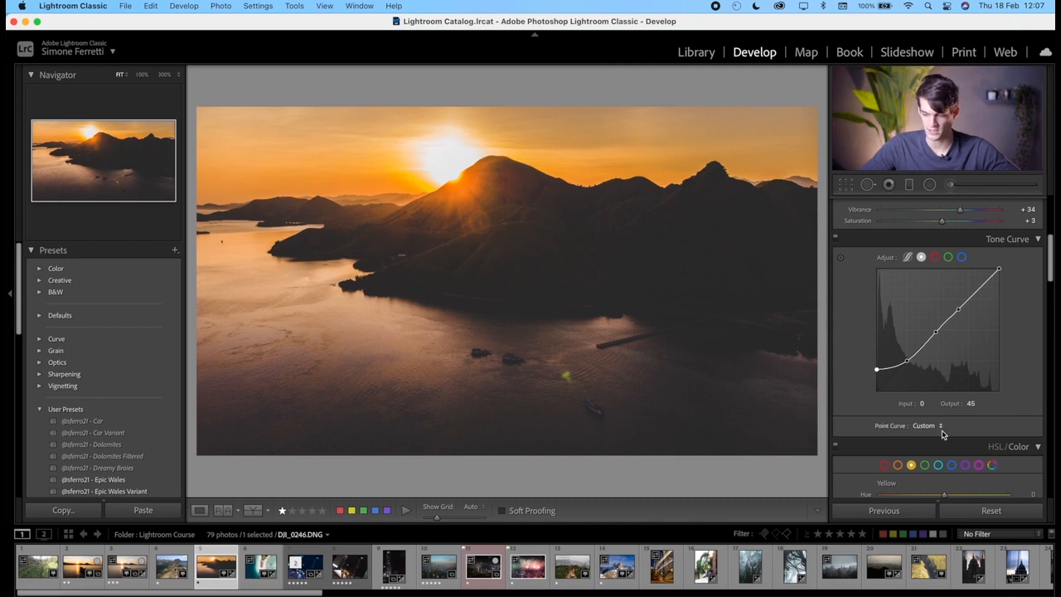
pyautogui.moveTo(877, 370); pyautogui.dragTo(869, 398)
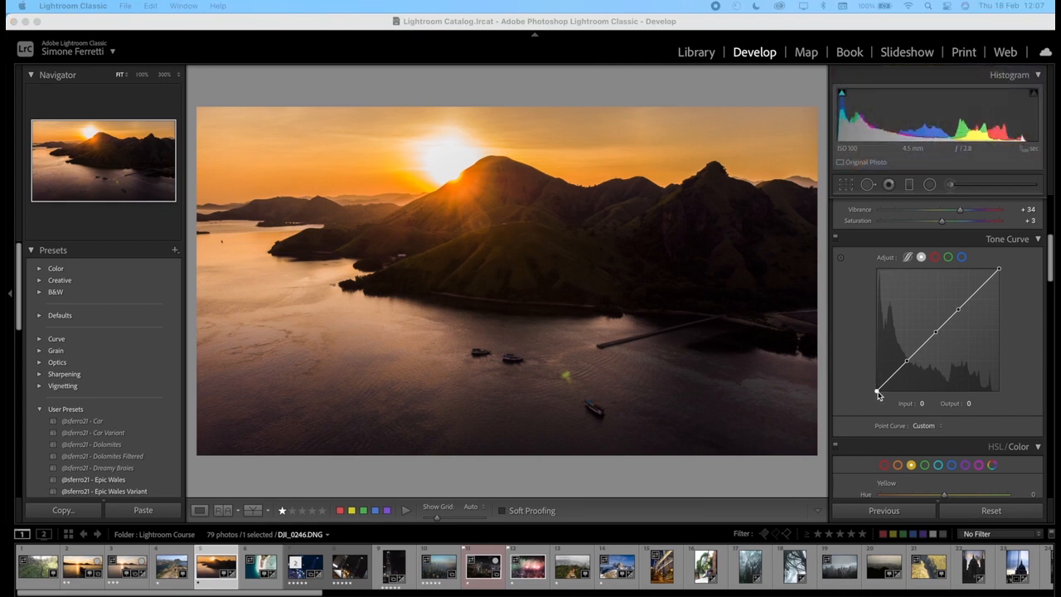
pyautogui.moveTo(878, 396); pyautogui.dragTo(874, 371)
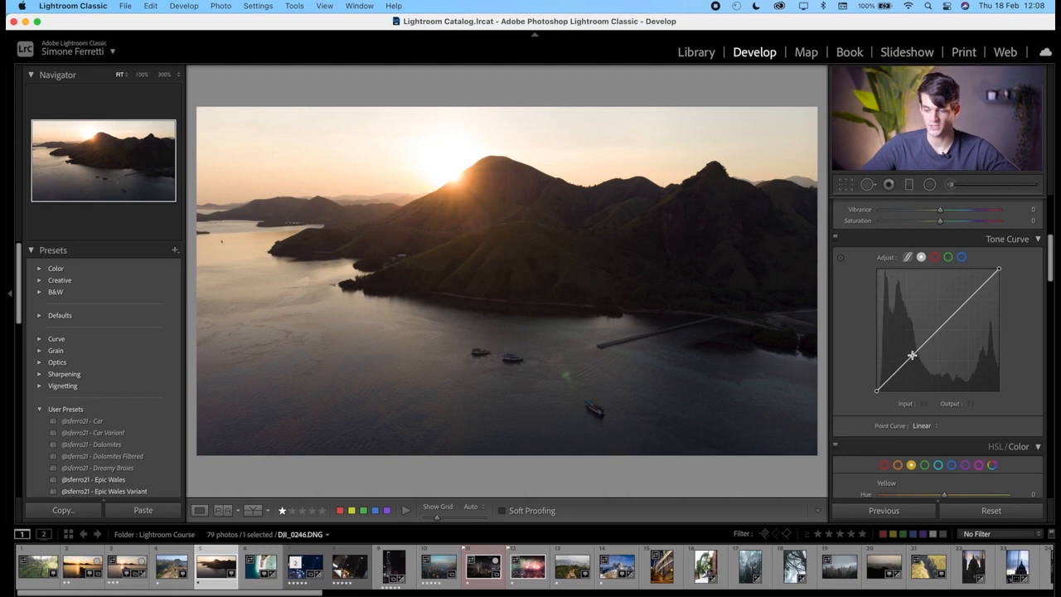
# Step: Build an S-curve on the sunset photo's point curve with a shadow point at 72/61, a midtone point at 140/140 and highlights at 199/209
pyautogui.click(910, 358)
pyautogui.click(944, 324)
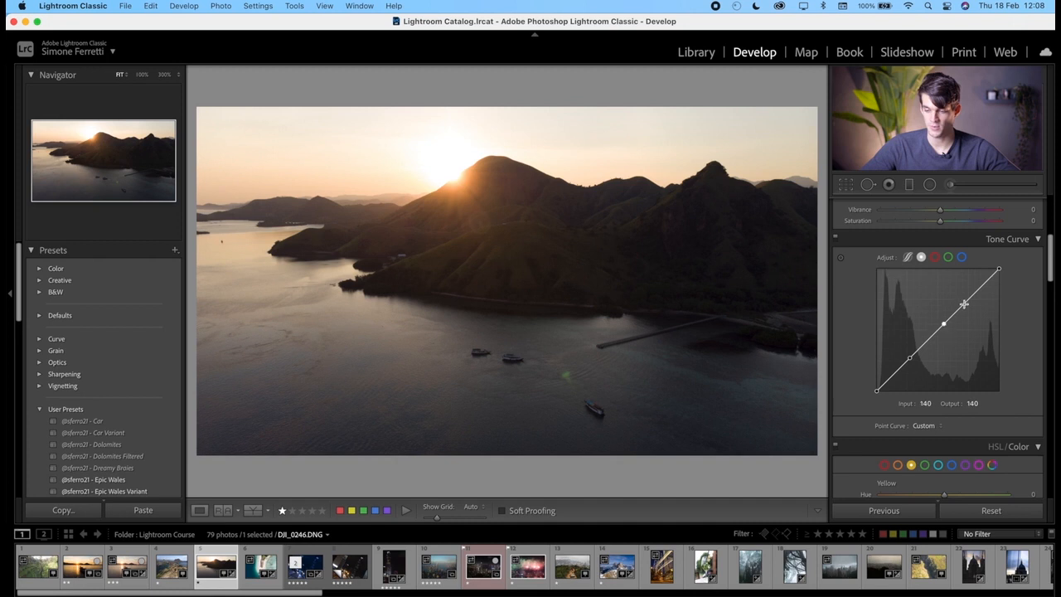
pyautogui.click(975, 294)
pyautogui.moveTo(910, 362); pyautogui.dragTo(911, 367)
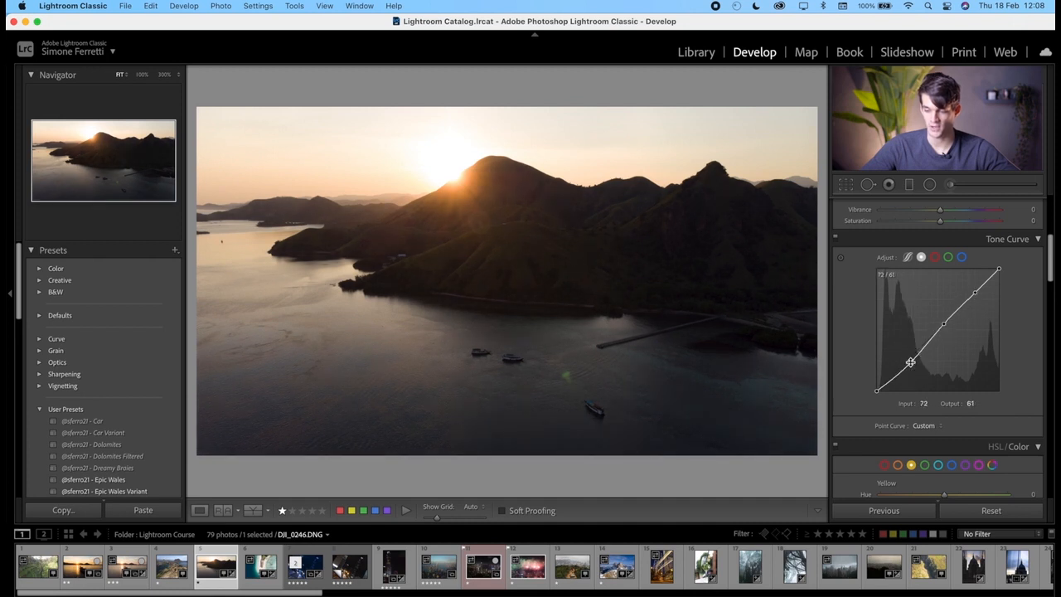
pyautogui.moveTo(975, 293); pyautogui.dragTo(973, 291)
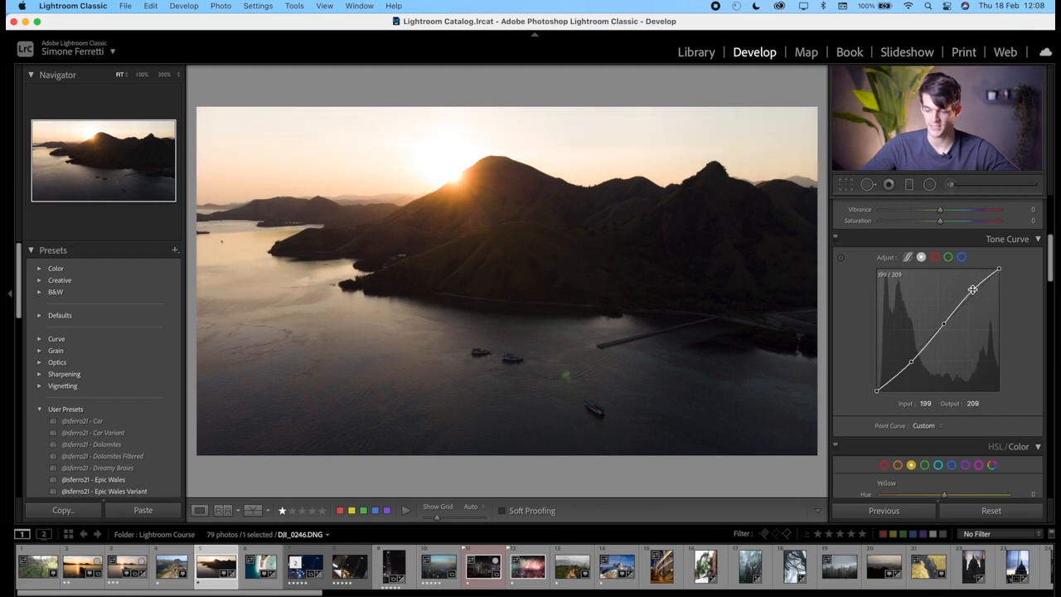
# Step: Look through the color channel curves, add three control points to the red curve, and move its shadow point to 69/71
pyautogui.click(935, 257)
pyautogui.click(948, 258)
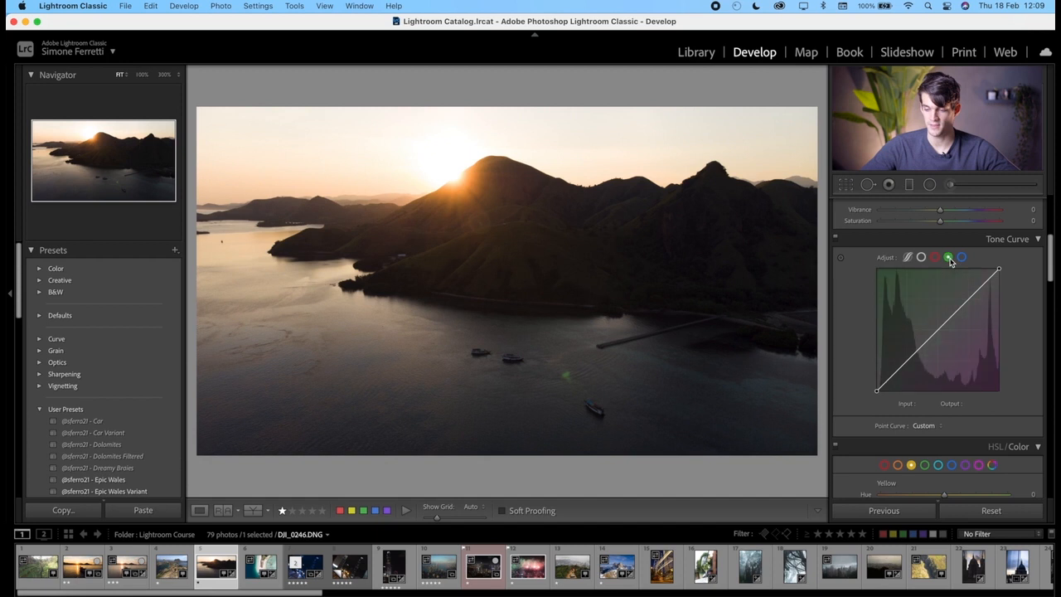
pyautogui.click(961, 258)
pyautogui.click(948, 258)
pyautogui.click(935, 258)
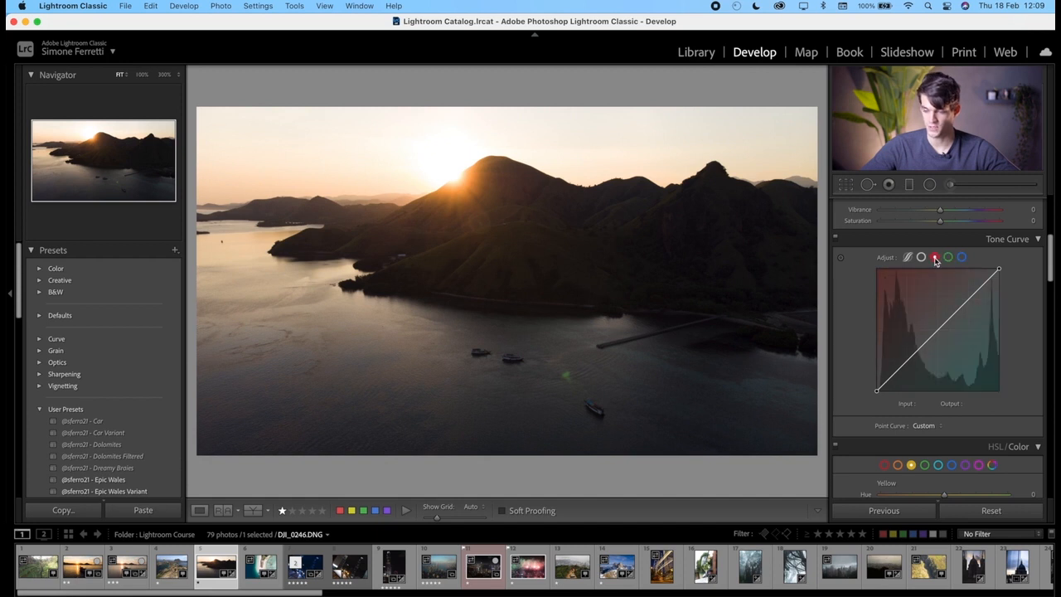
pyautogui.click(914, 353)
pyautogui.click(943, 324)
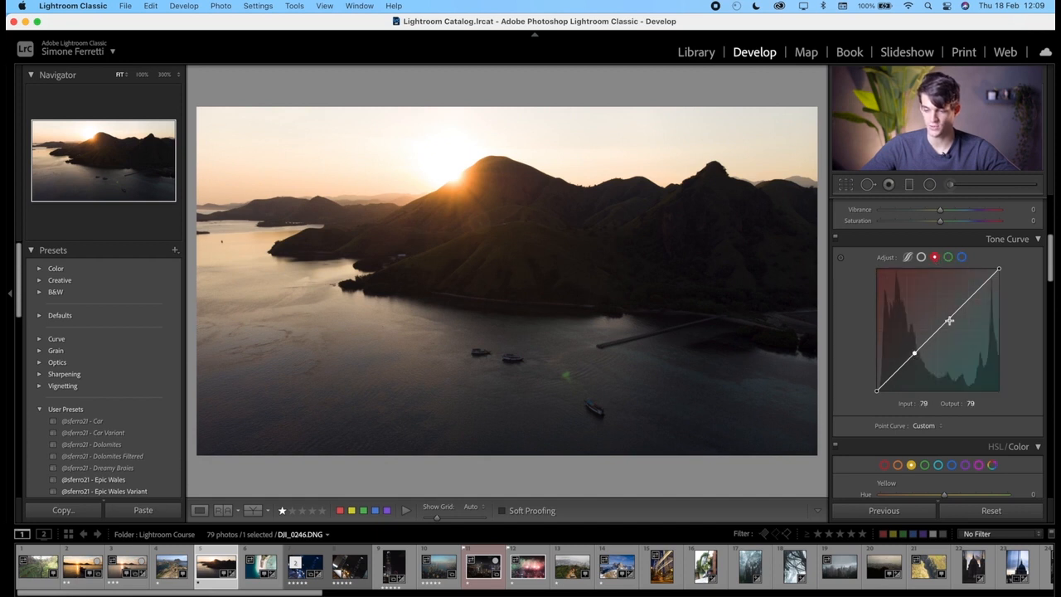
pyautogui.click(971, 296)
pyautogui.moveTo(914, 355); pyautogui.dragTo(909, 358)
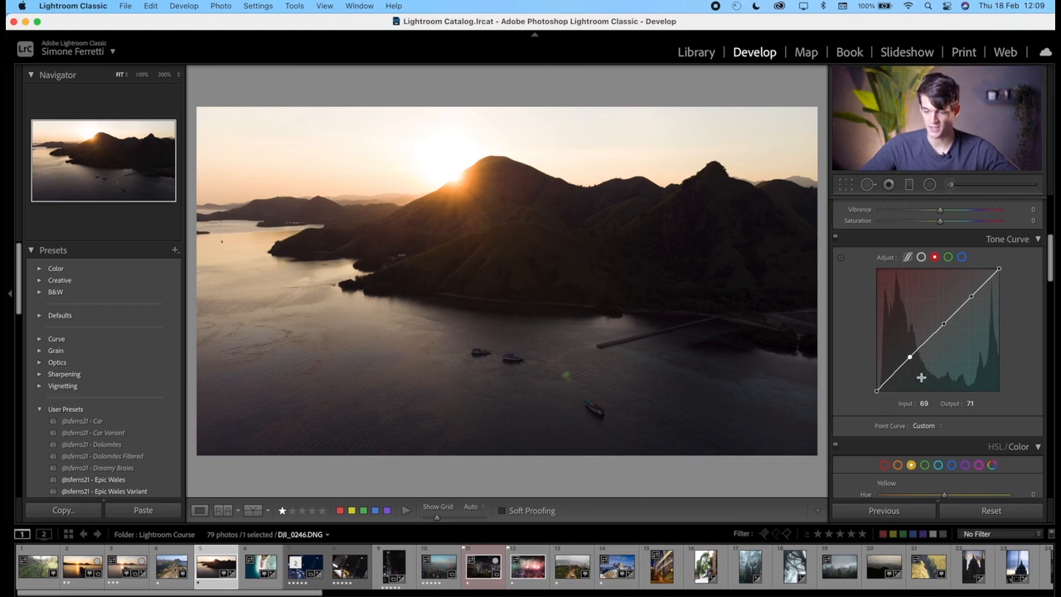
pyautogui.moveTo(912, 361); pyautogui.dragTo(950, 263)
# Step: Add three control points to the green curve, set shadows to 59/56 and midtones to 131/133, and test moving the highlight point
pyautogui.click(949, 259)
pyautogui.click(975, 292)
pyautogui.click(935, 333)
pyautogui.moveTo(902, 367); pyautogui.dragTo(905, 367)
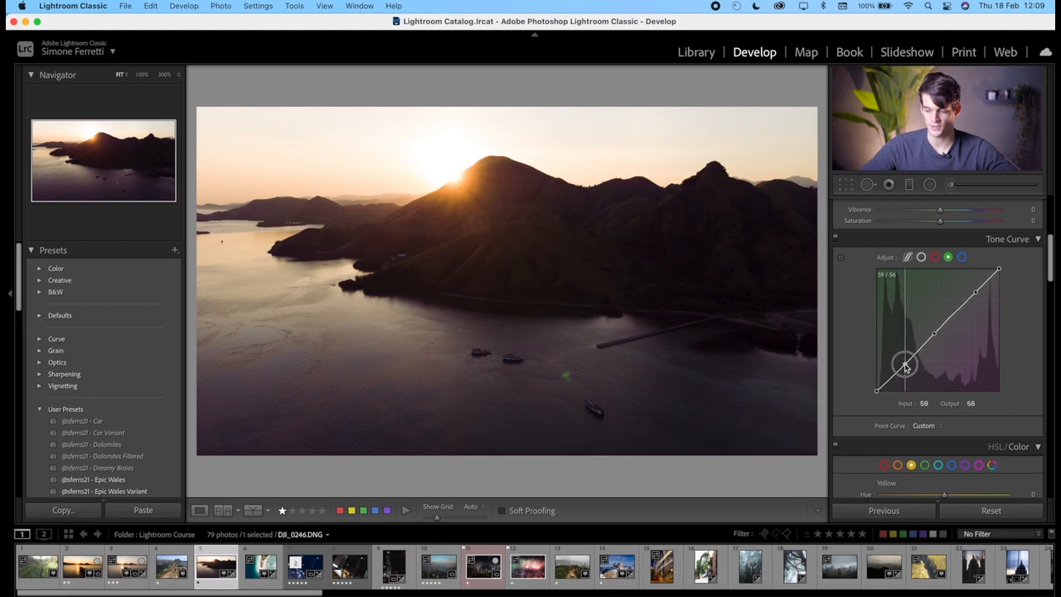
pyautogui.moveTo(943, 330); pyautogui.dragTo(948, 324)
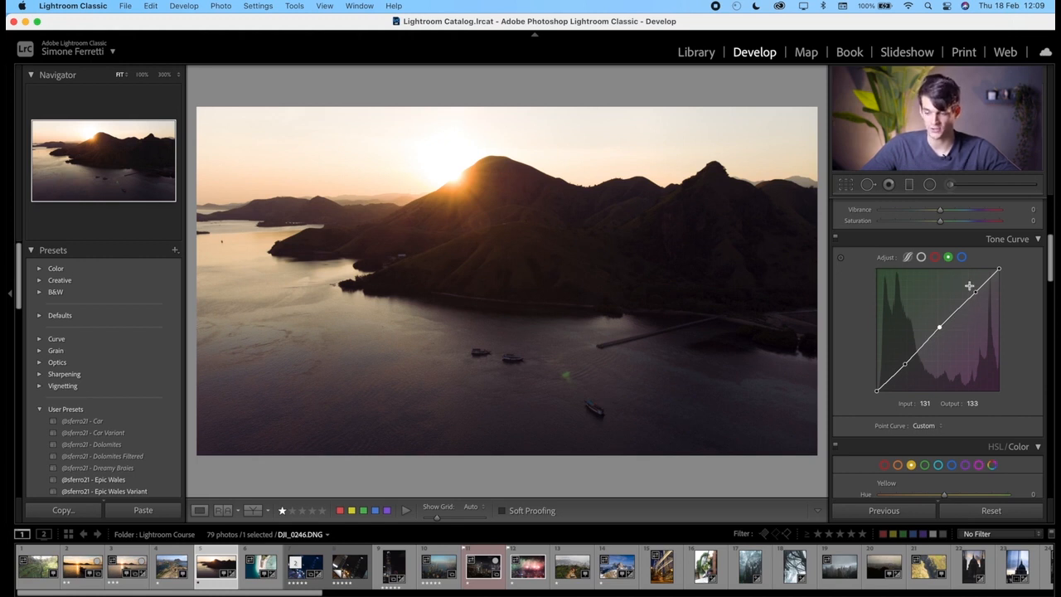
pyautogui.moveTo(976, 290); pyautogui.dragTo(985, 306)
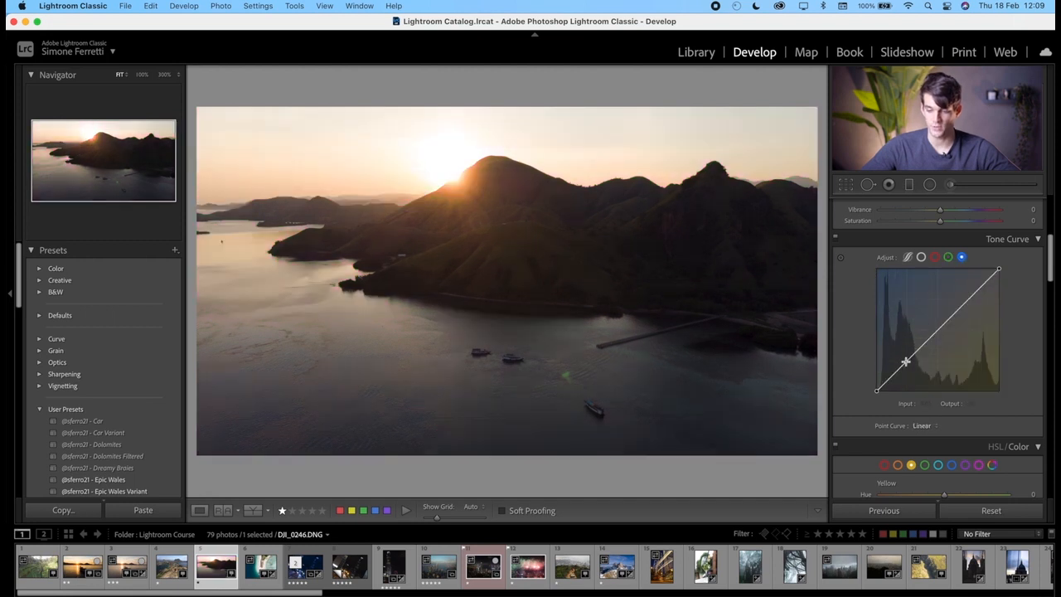
# Step: Add three control points to the blue curve, try midtones at 134/137 and shadows at 77/51, and reset the curve
pyautogui.click(906, 362)
pyautogui.click(940, 328)
pyautogui.click(976, 293)
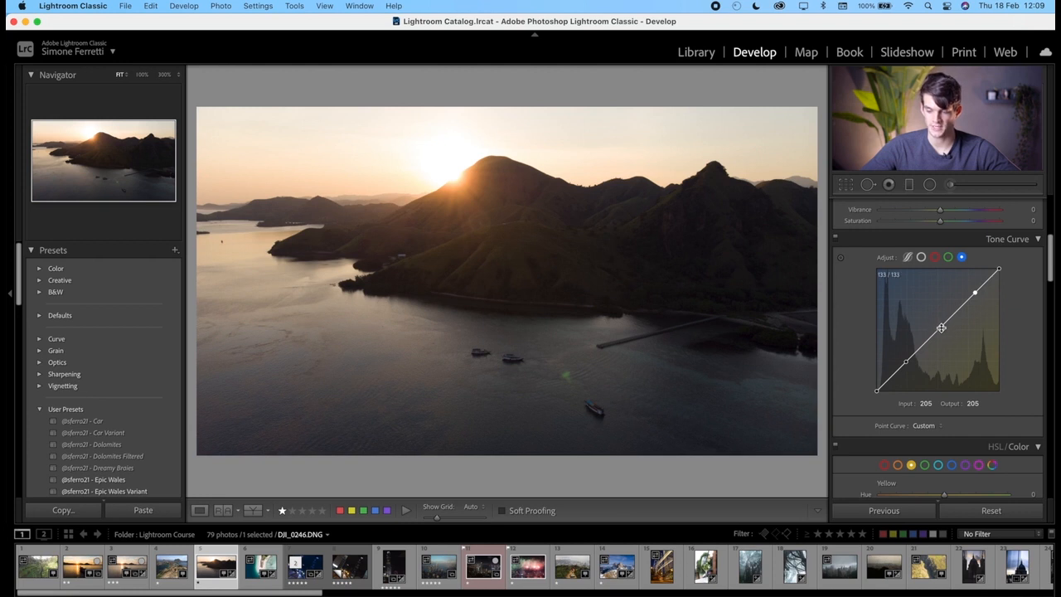
pyautogui.moveTo(941, 328); pyautogui.dragTo(941, 325)
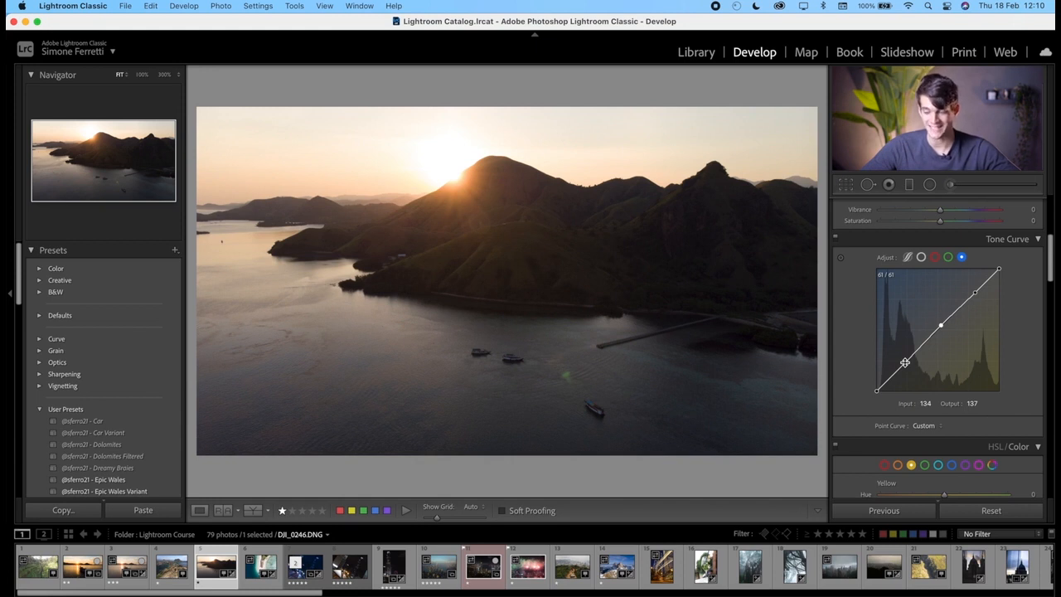
pyautogui.moveTo(905, 362); pyautogui.dragTo(915, 370)
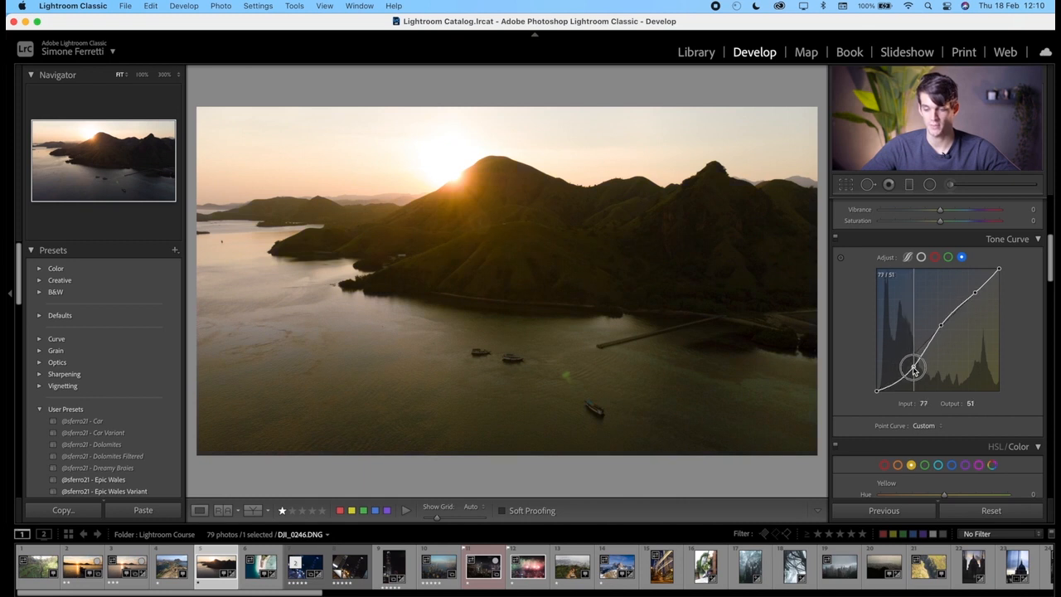
pyautogui.doubleClick(915, 369)
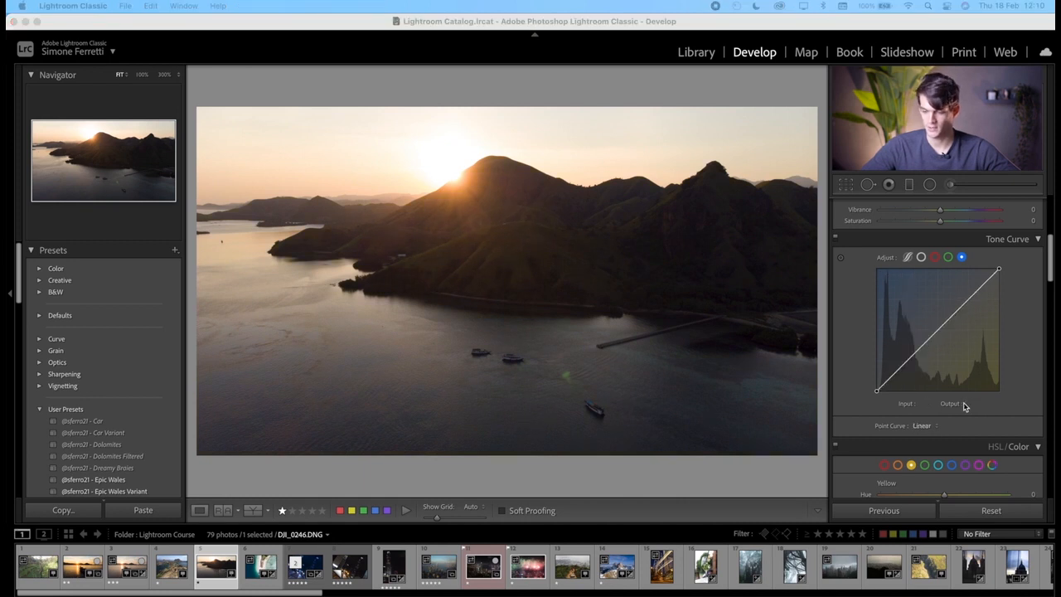
# Step: Apply the Medium Contrast preset to the sunset photo's point curve, and replace it with Strong Contrast
pyautogui.click(922, 258)
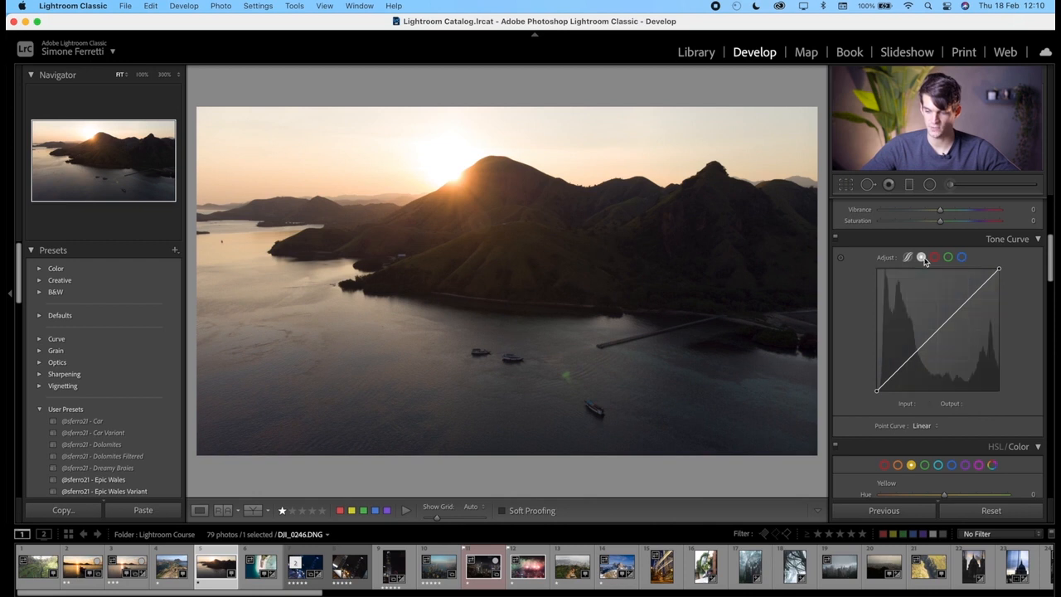
pyautogui.click(925, 426)
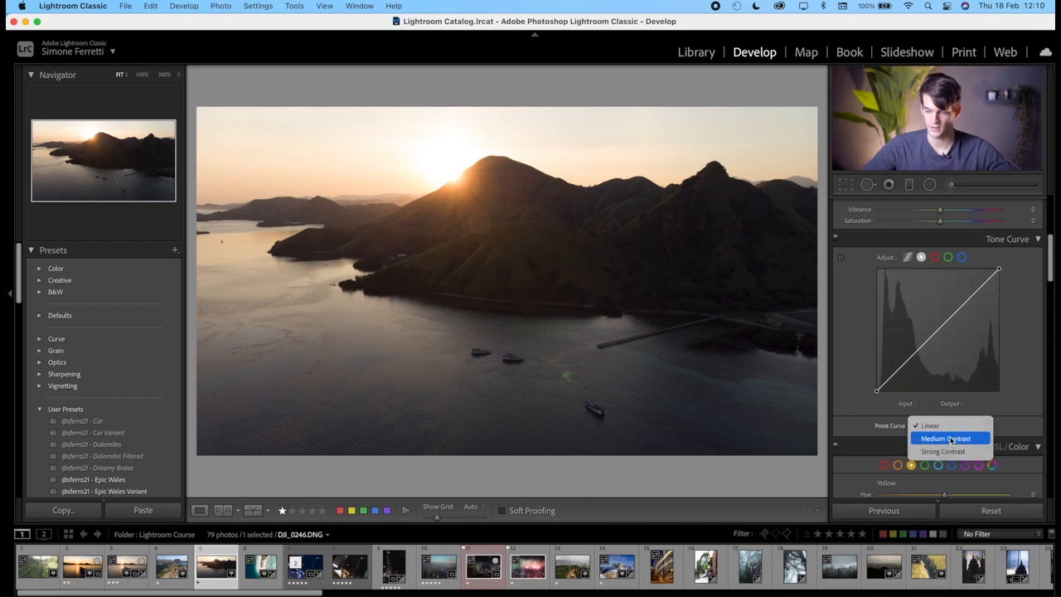
pyautogui.click(949, 440)
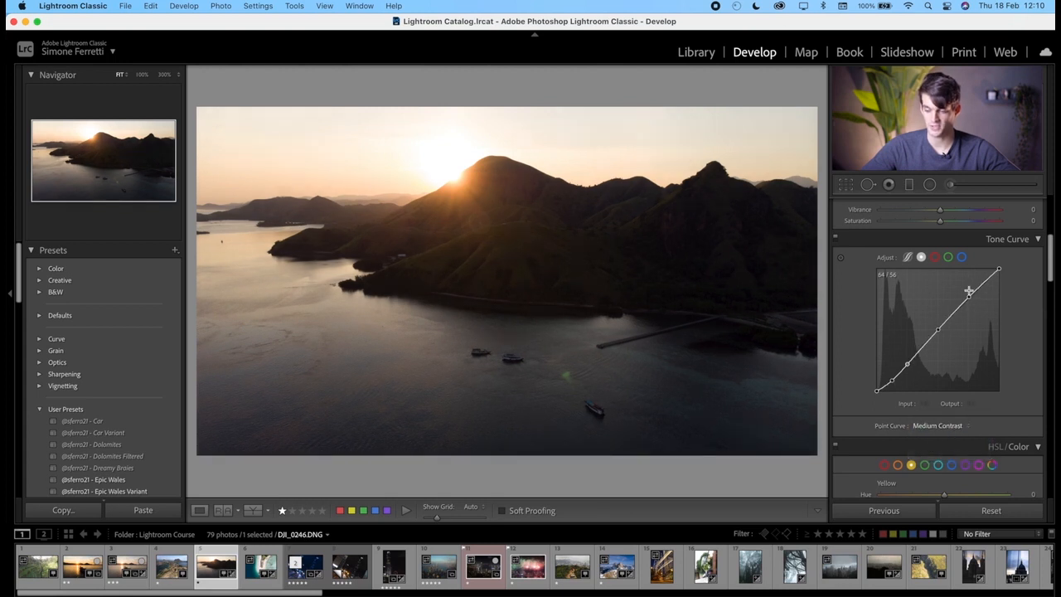
pyautogui.click(952, 425)
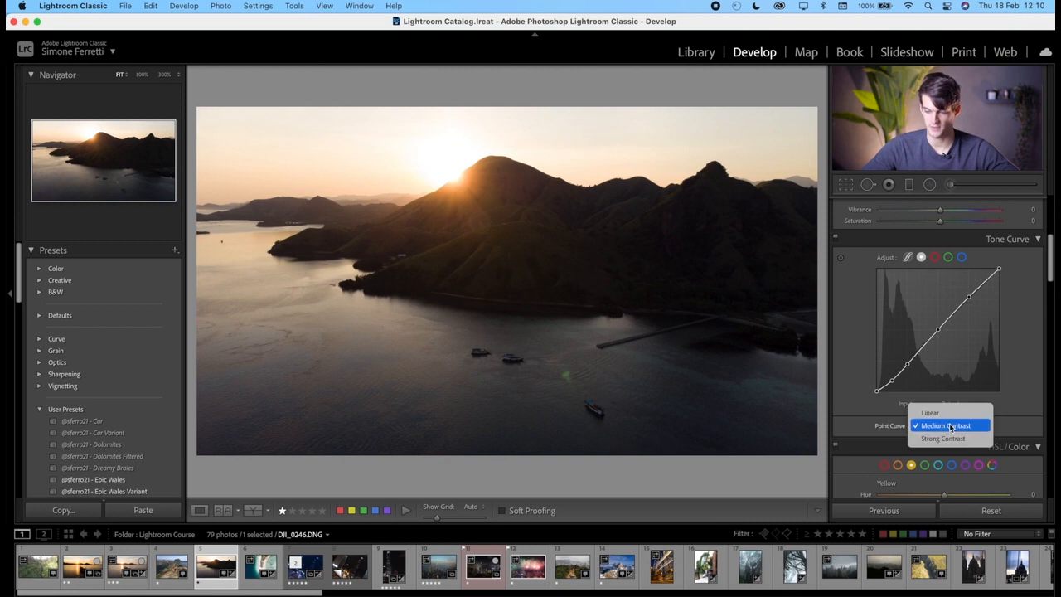
pyautogui.click(948, 439)
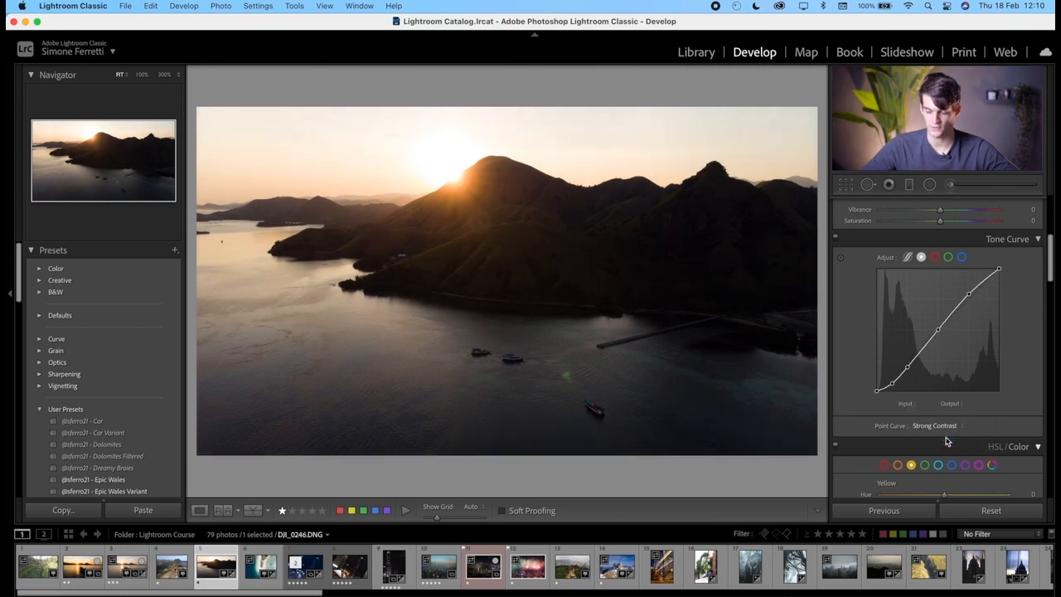
# Step: Switch the color adjustments to the HSL view and back to the Color view
pyautogui.scroll(-4, 1016, 310)
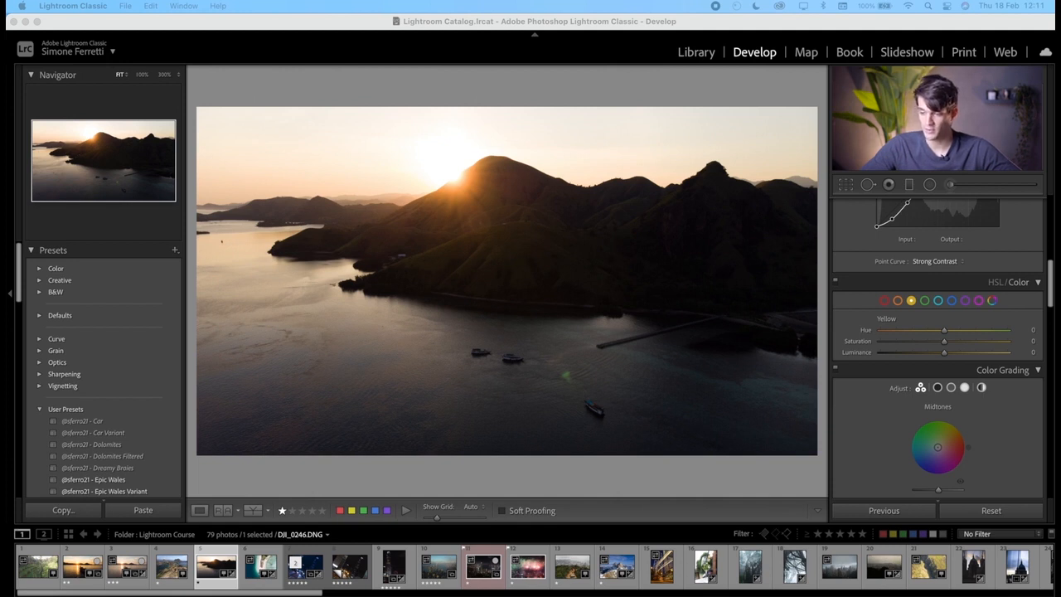
pyautogui.click(995, 282)
pyautogui.click(1018, 282)
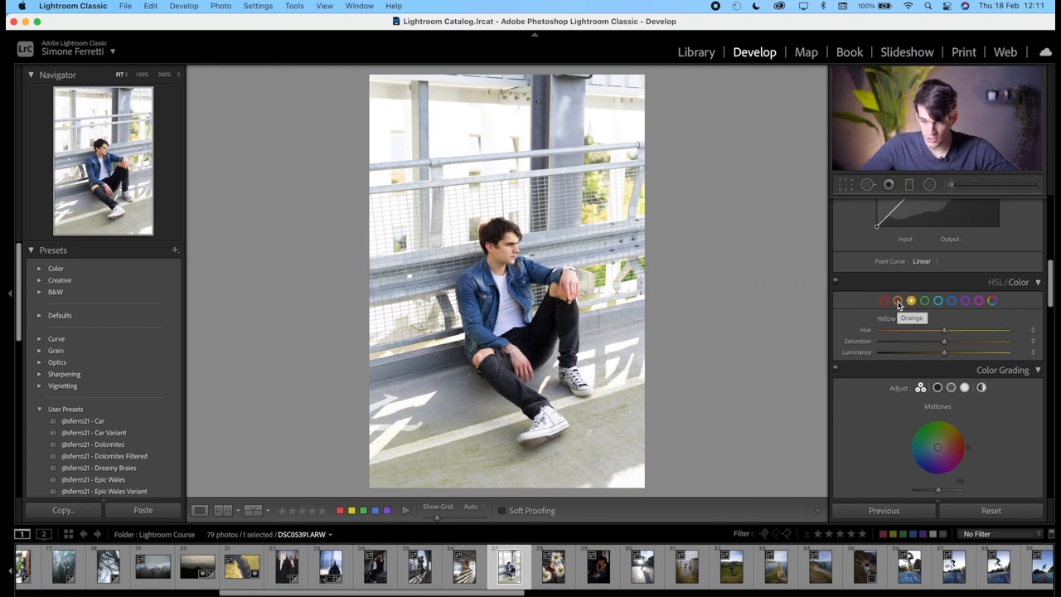
# Step: Try the orange hue at +100 on the seated portrait, and test the other orange color adjustments
pyautogui.click(898, 301)
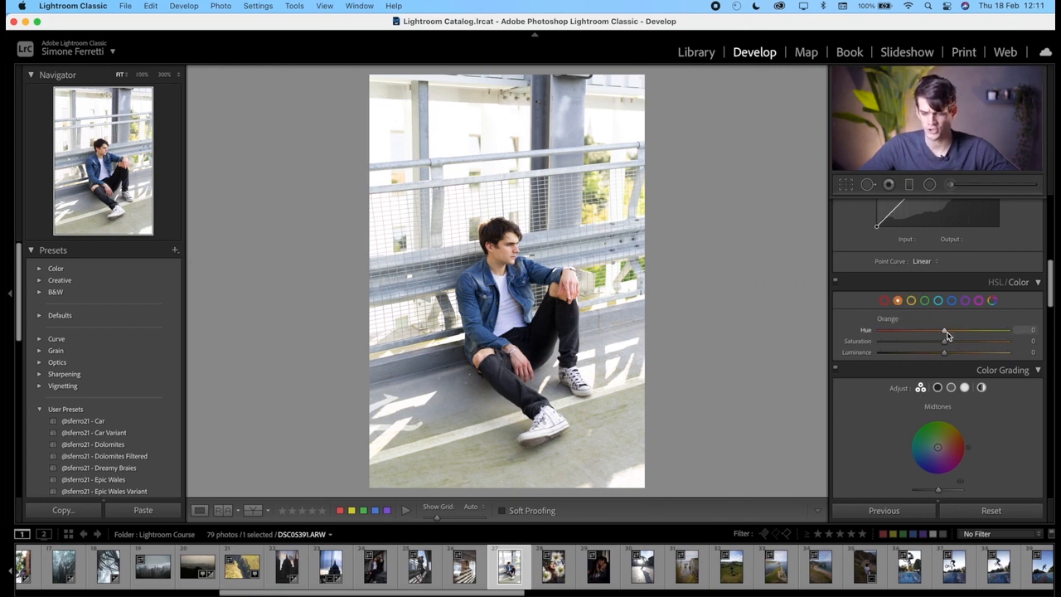
pyautogui.moveTo(945, 335); pyautogui.dragTo(1019, 330)
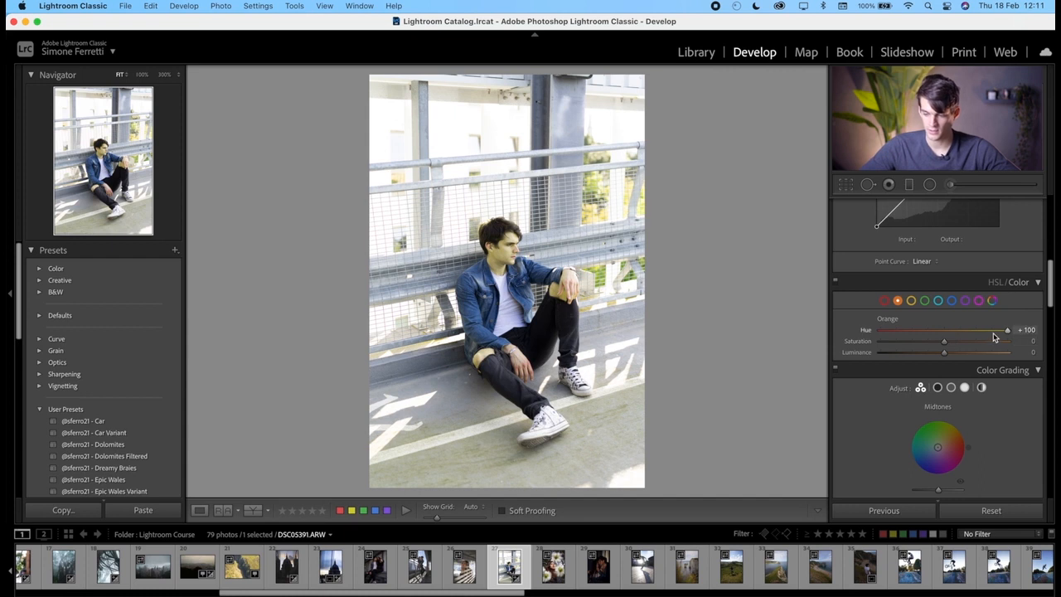
pyautogui.moveTo(994, 332); pyautogui.dragTo(895, 356)
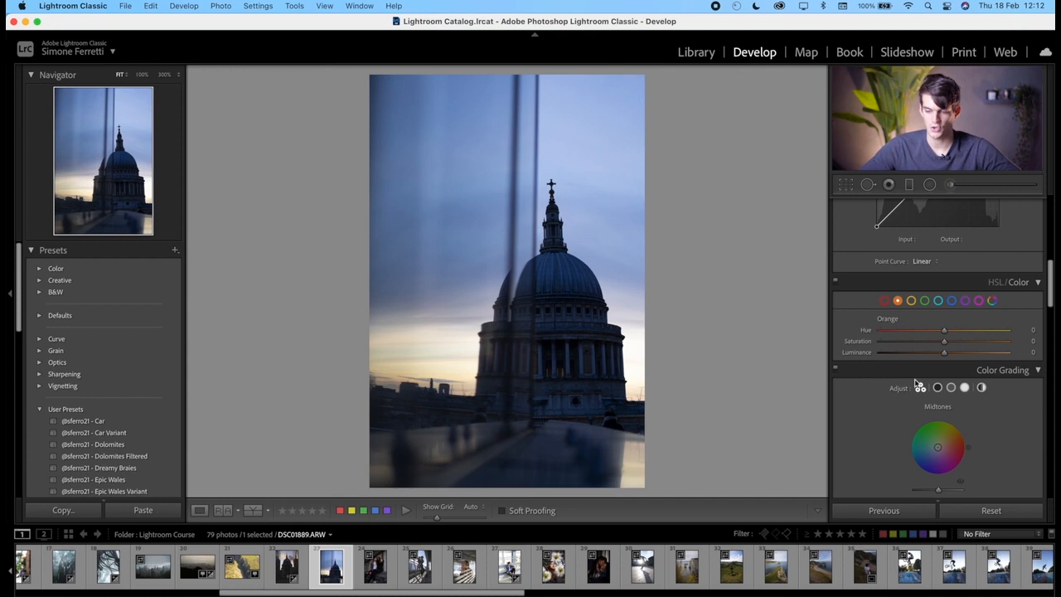
# Step: On the domed cathedral photo, set blue to hue -39, saturation -34 and luminance +37, and adjust the aqua channel
pyautogui.click(952, 300)
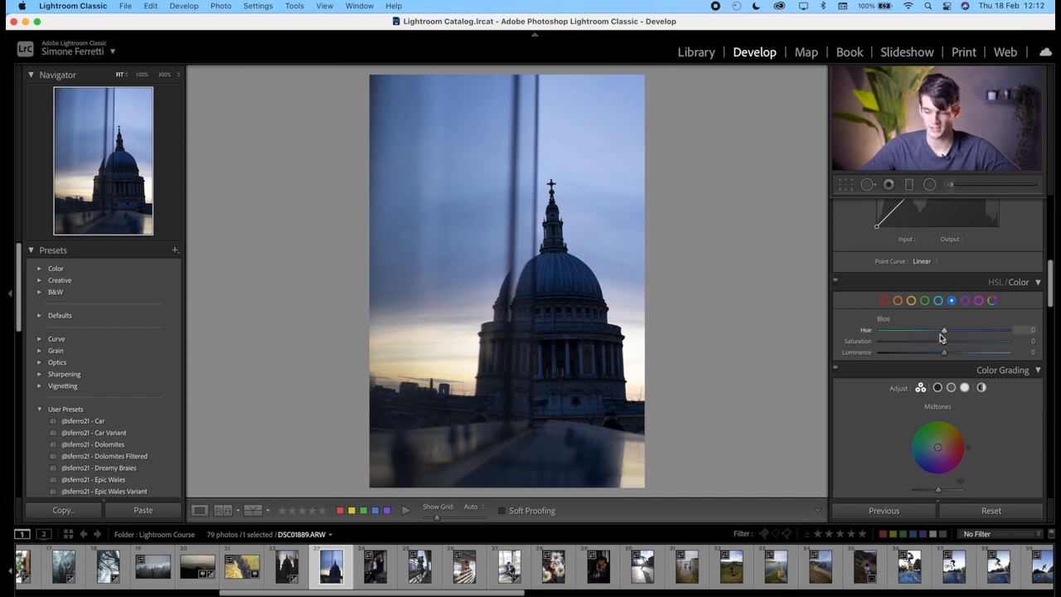
pyautogui.moveTo(945, 335); pyautogui.dragTo(968, 354)
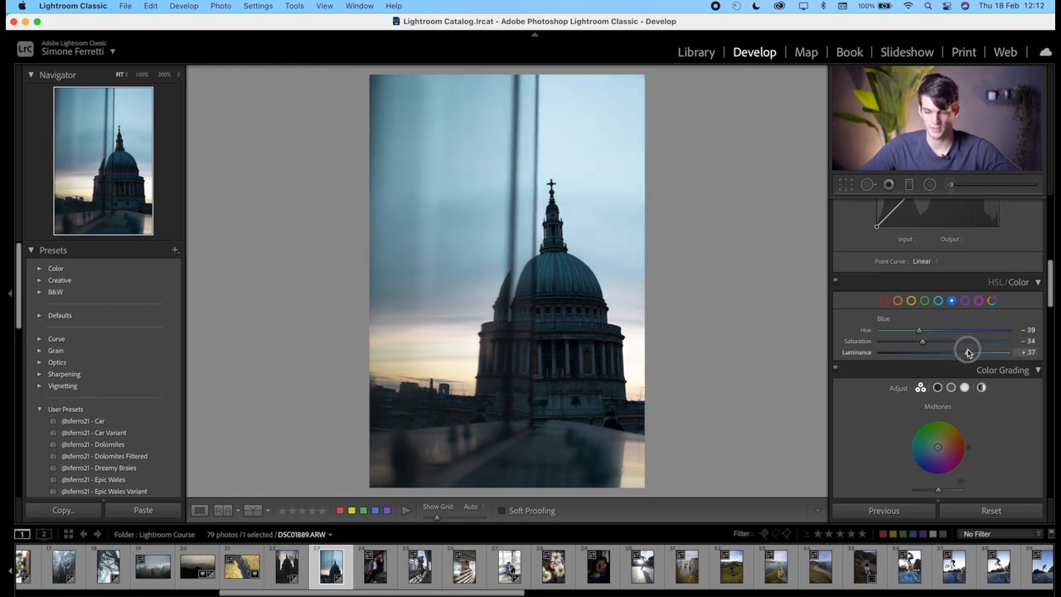
pyautogui.click(938, 302)
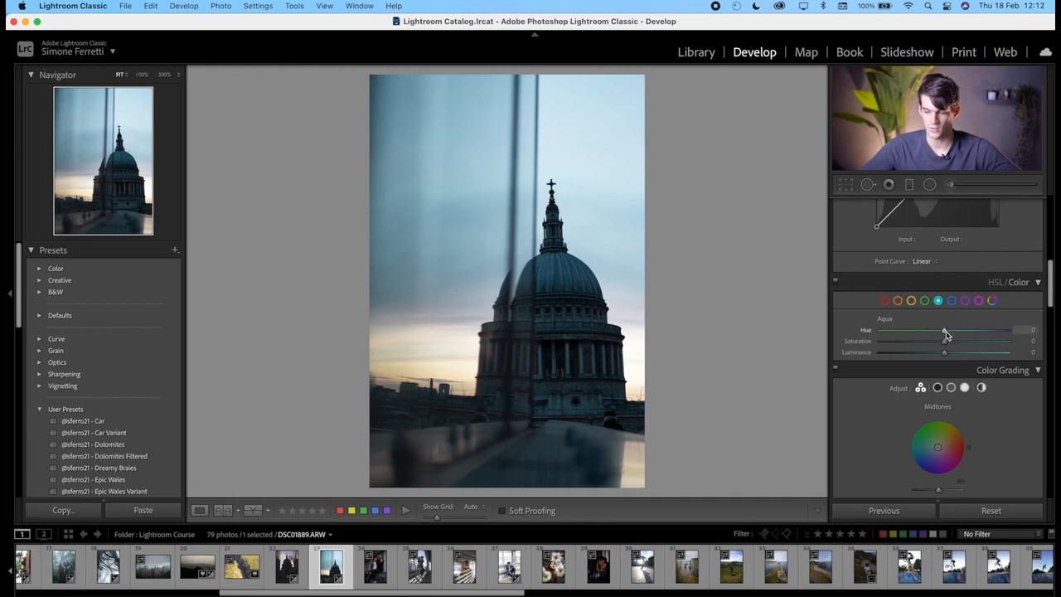
pyautogui.moveTo(938, 334)
pyautogui.mouseDown()
pyautogui.moveTo(858, 342)
pyautogui.moveTo(1043, 339)
pyautogui.moveTo(881, 329)
pyautogui.moveTo(927, 332)
pyautogui.moveTo(911, 344)
pyautogui.moveTo(971, 344)
pyautogui.moveTo(920, 342)
pyautogui.mouseUp()
# Step: Set the cathedral photo's yellow to hue -98, saturation -7 and luminance -57, and compare it with the original
pyautogui.click(898, 302)
pyautogui.moveTo(949, 340); pyautogui.dragTo(880, 330)
pyautogui.click(911, 301)
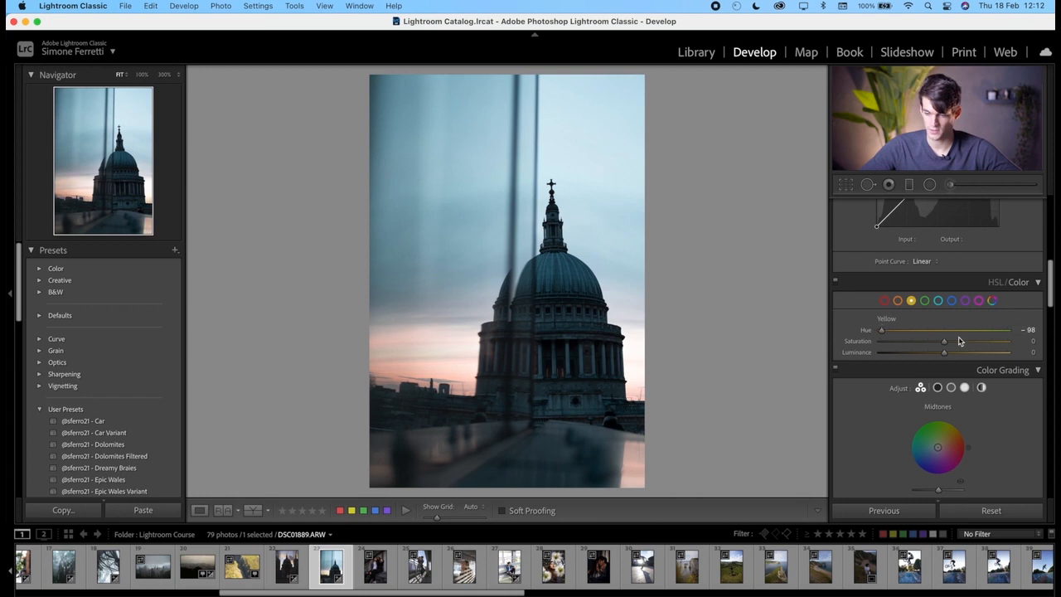
pyautogui.moveTo(943, 340); pyautogui.dragTo(908, 362)
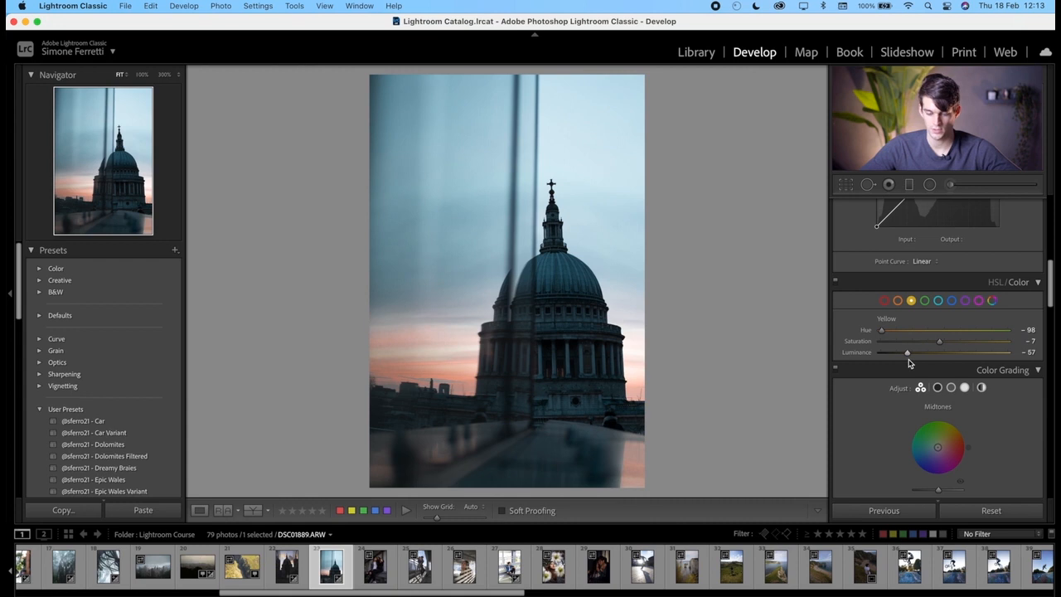
pyautogui.press('\\')
pyautogui.press('\\')
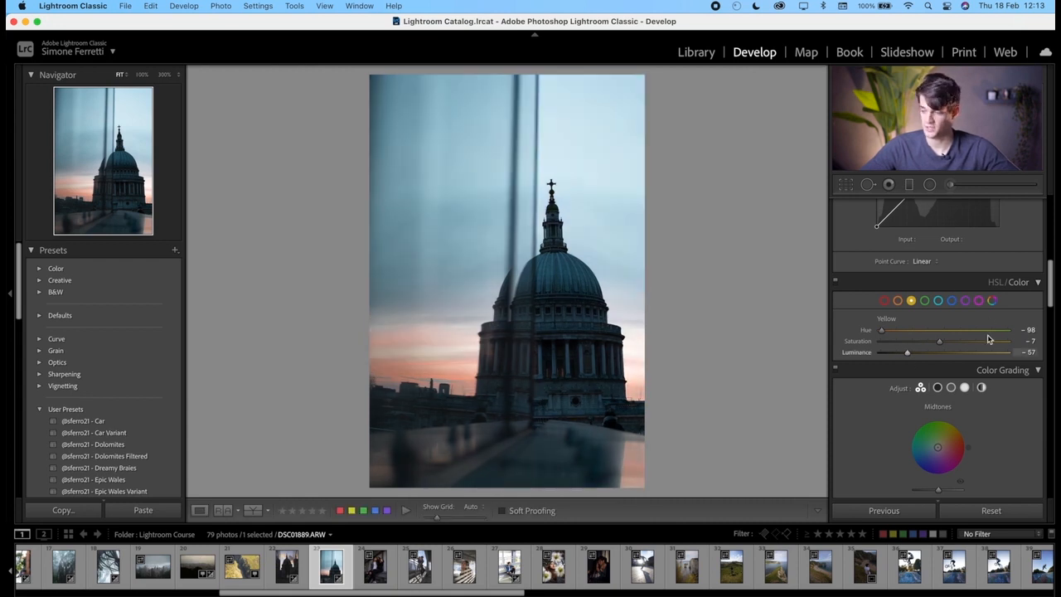
# Step: On the hillside photo, set green to -95/-75/-18 (hue/saturation/luminance), blue hue to -58 and saturation to -65, and compare before and after
pyautogui.click(951, 302)
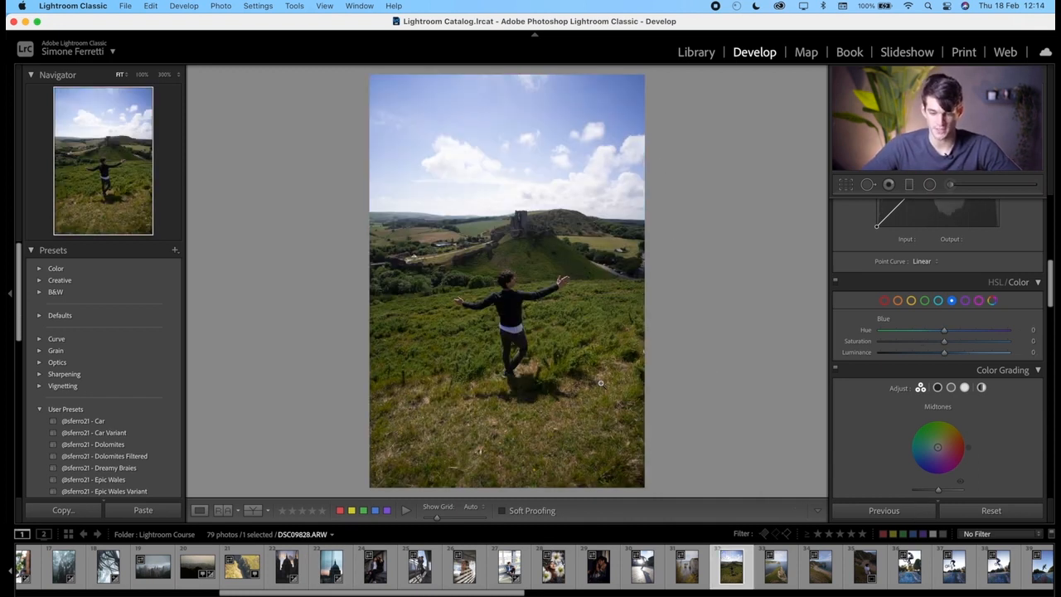
pyautogui.click(924, 300)
pyautogui.moveTo(945, 334); pyautogui.dragTo(903, 345)
pyautogui.click(951, 302)
pyautogui.press('\\')
pyautogui.press('\\')
pyautogui.press('\\')
pyautogui.press('\\')
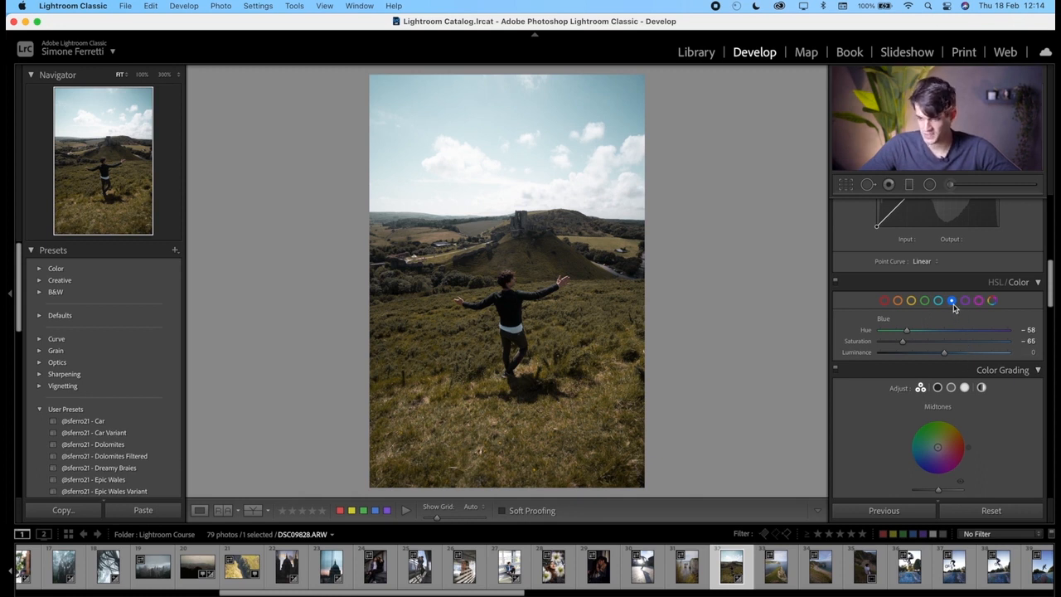
# Step: Set the hillside photo's yellow hue to -50
pyautogui.click(925, 302)
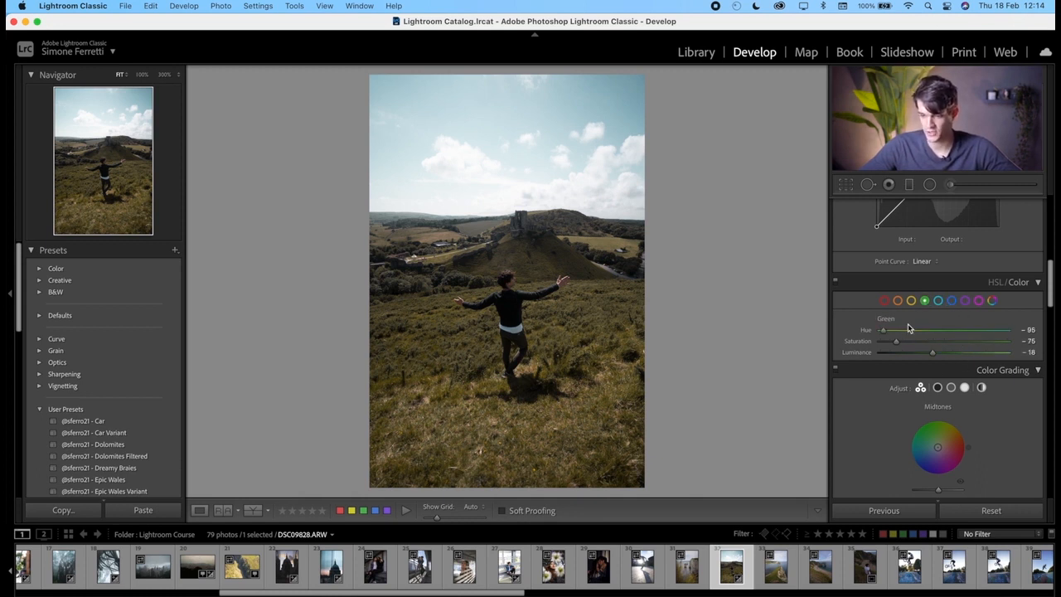
pyautogui.click(911, 300)
pyautogui.moveTo(944, 330); pyautogui.dragTo(912, 331)
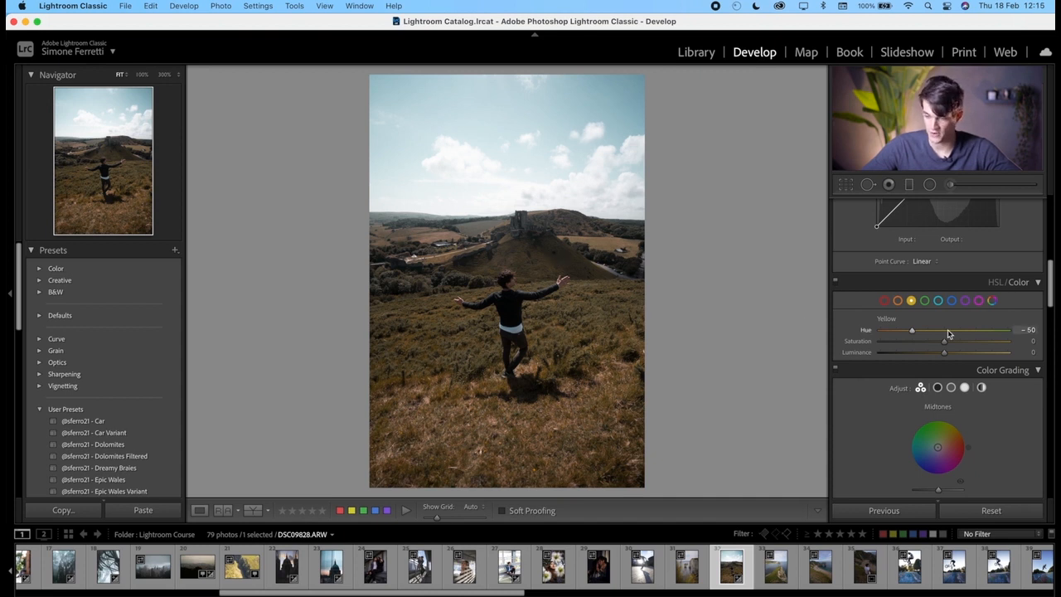
# Step: Try the hillside photo's green hue at +100, and set it to -72
pyautogui.click(925, 301)
pyautogui.click(1007, 330)
pyautogui.moveTo(1008, 333); pyautogui.dragTo(1013, 330)
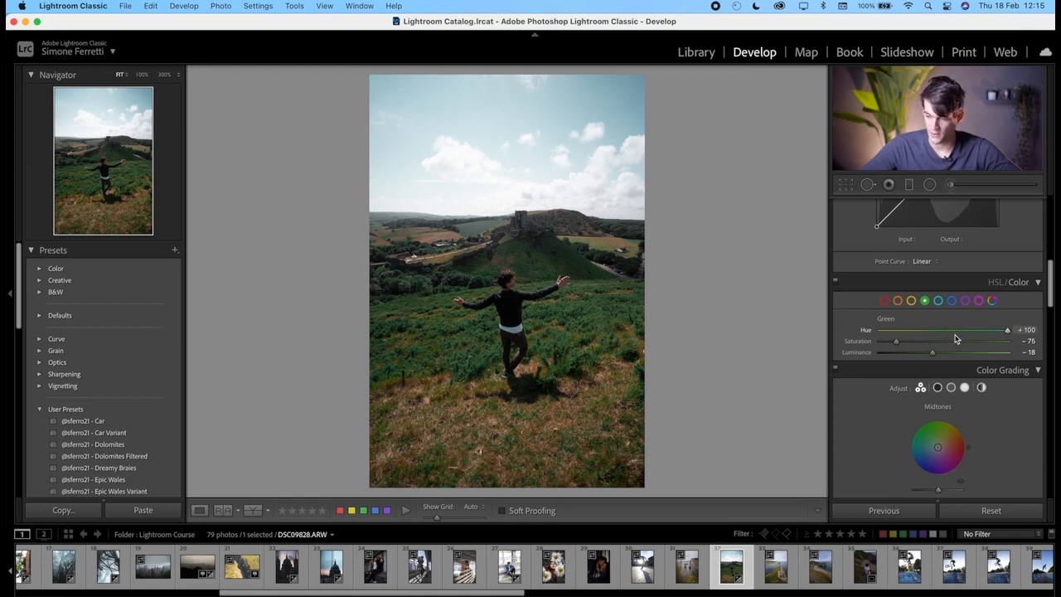
pyautogui.click(897, 330)
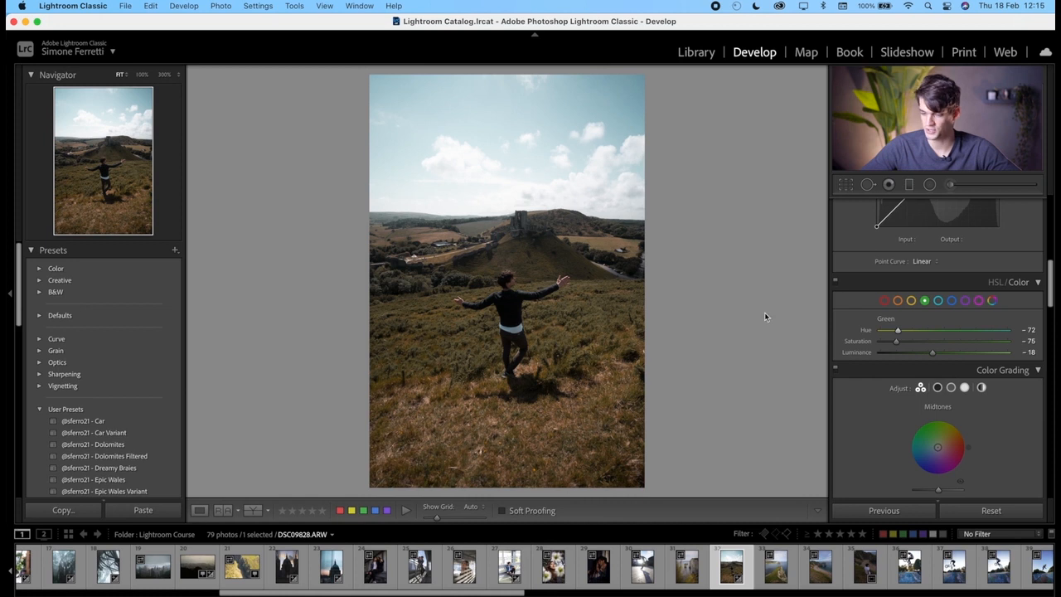
# Step: Color grade the hillside photo with teal shadows and warm highlights, and compare it with the original
pyautogui.scroll(-5, 961, 365)
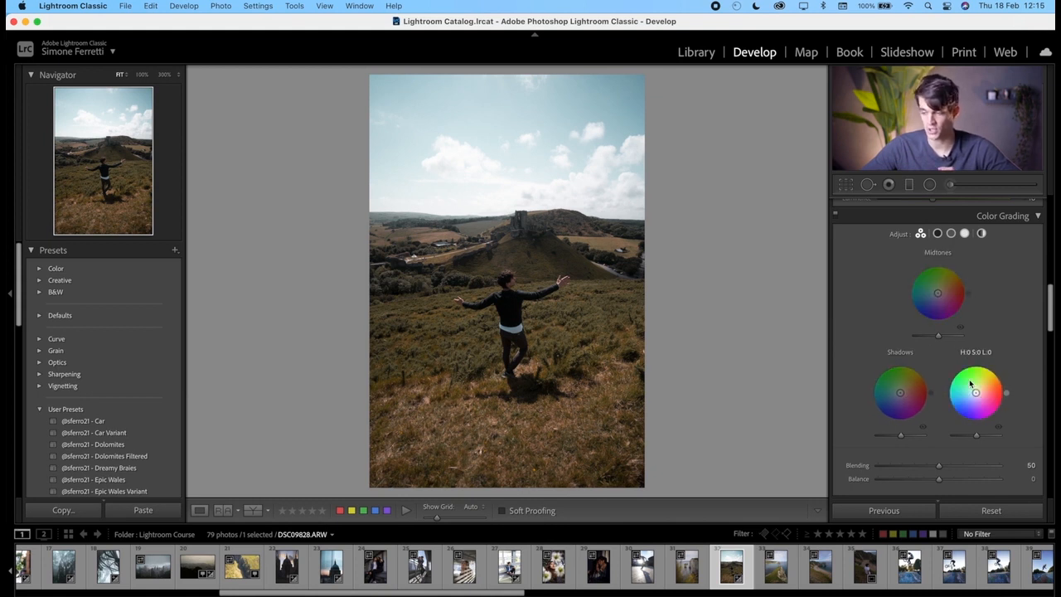
pyautogui.scroll(-3, 974, 383)
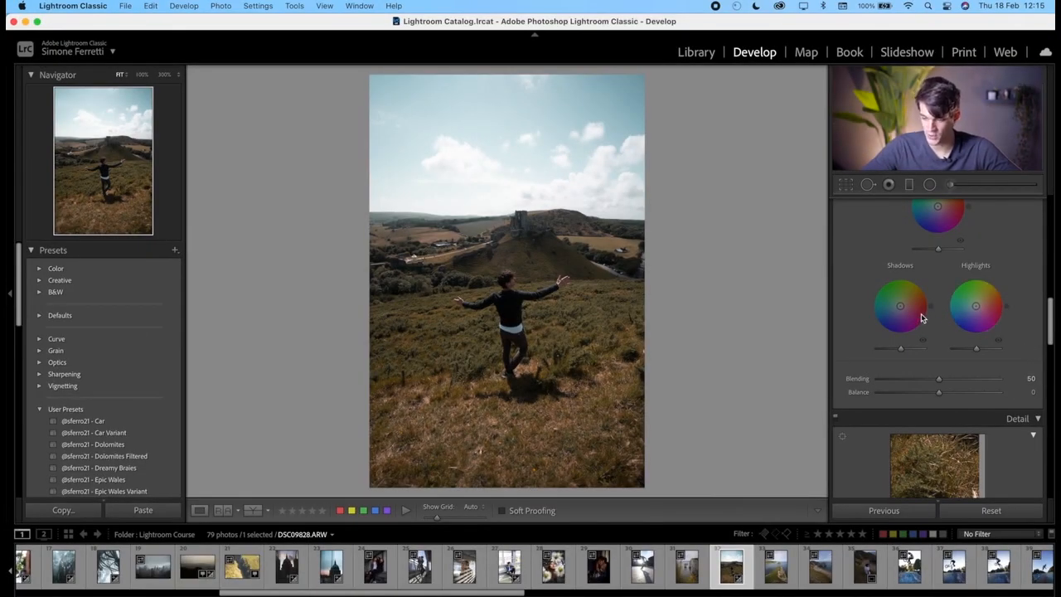
pyautogui.moveTo(900, 306); pyautogui.dragTo(897, 306)
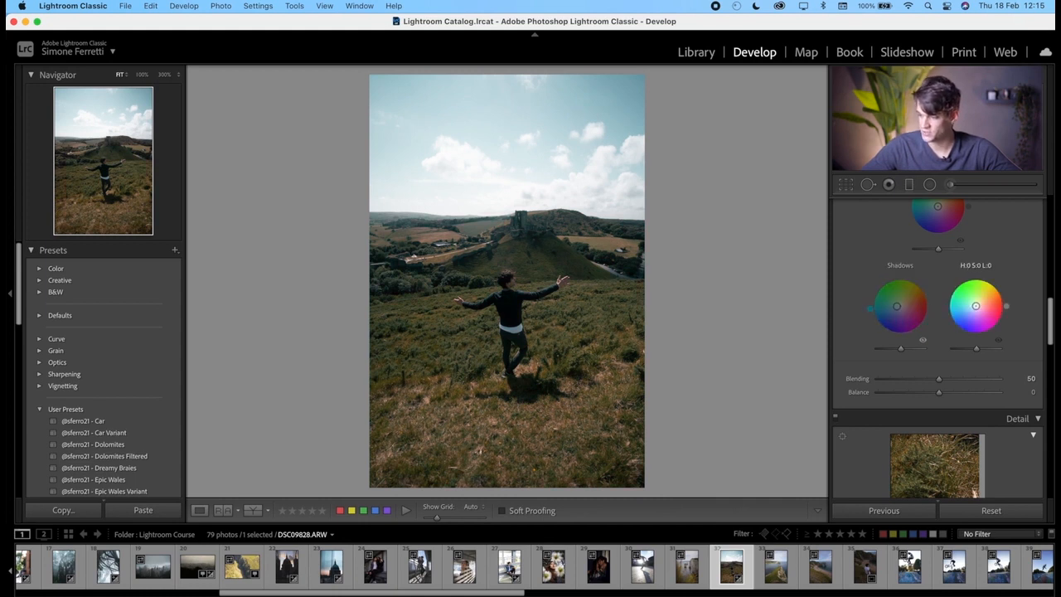
pyautogui.moveTo(975, 306); pyautogui.dragTo(983, 302)
pyautogui.press('\\')
pyautogui.press('\\')
# Step: On the skateboarder photo, grade shadows to hue 174, saturation 32 and highlights to hue 41, saturation 22, and compare before and after
pyautogui.press('Left')
pyautogui.press('Left')
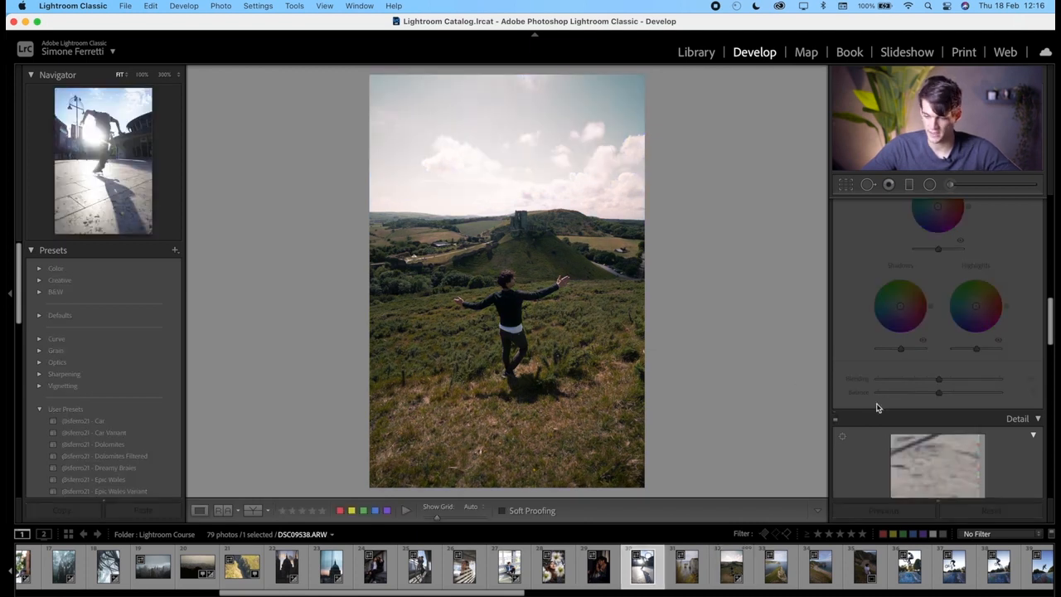
pyautogui.moveTo(899, 304); pyautogui.dragTo(892, 305)
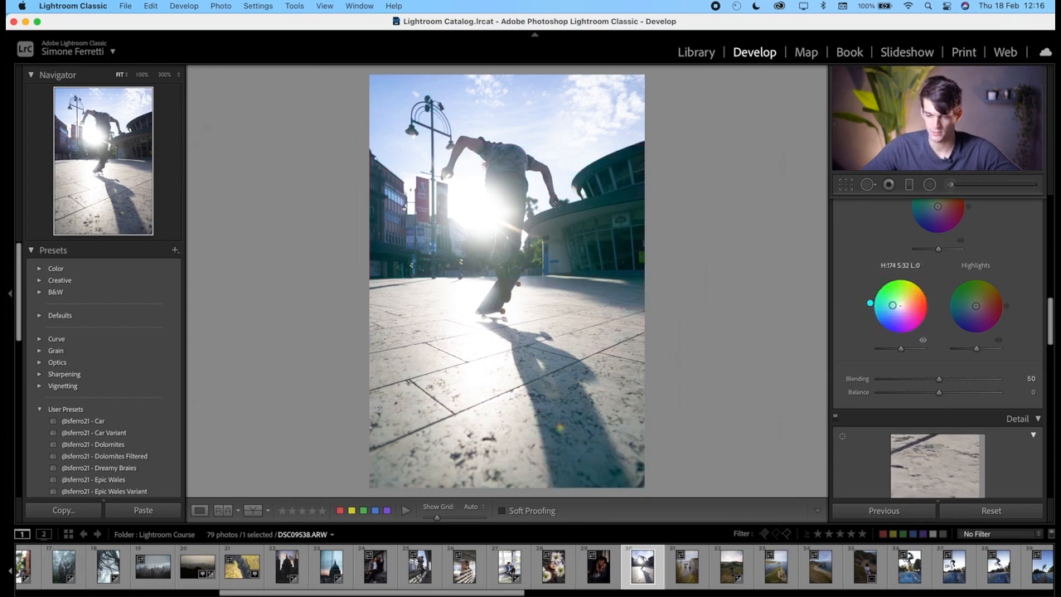
pyautogui.moveTo(975, 306); pyautogui.dragTo(980, 303)
pyautogui.press('\\')
pyautogui.press('\\')
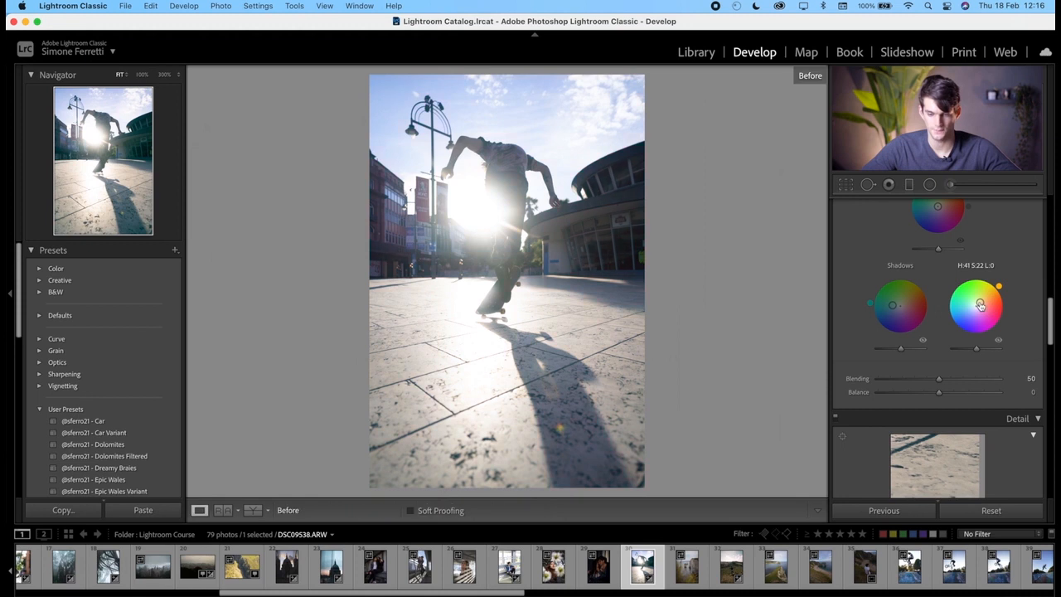
pyautogui.press('\\')
pyautogui.press('\\')
# Step: Set the skateboarder photo's highlight luminance to +11, raise shadow luminance slightly, and set Blending to 51 and Balance to +2
pyautogui.moveTo(975, 348)
pyautogui.mouseDown()
pyautogui.moveTo(1000, 353)
pyautogui.moveTo(948, 348)
pyautogui.moveTo(984, 355)
pyautogui.mouseUp()
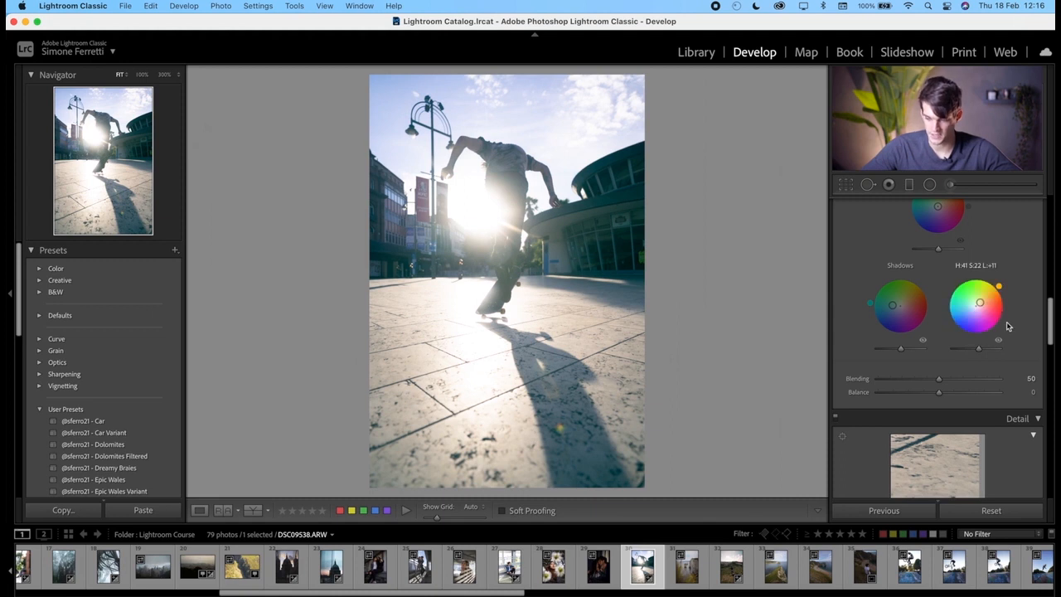
pyautogui.moveTo(900, 348)
pyautogui.mouseDown()
pyautogui.moveTo(917, 348)
pyautogui.moveTo(849, 348)
pyautogui.moveTo(942, 348)
pyautogui.moveTo(867, 350)
pyautogui.moveTo(930, 348)
pyautogui.moveTo(903, 348)
pyautogui.mouseUp()
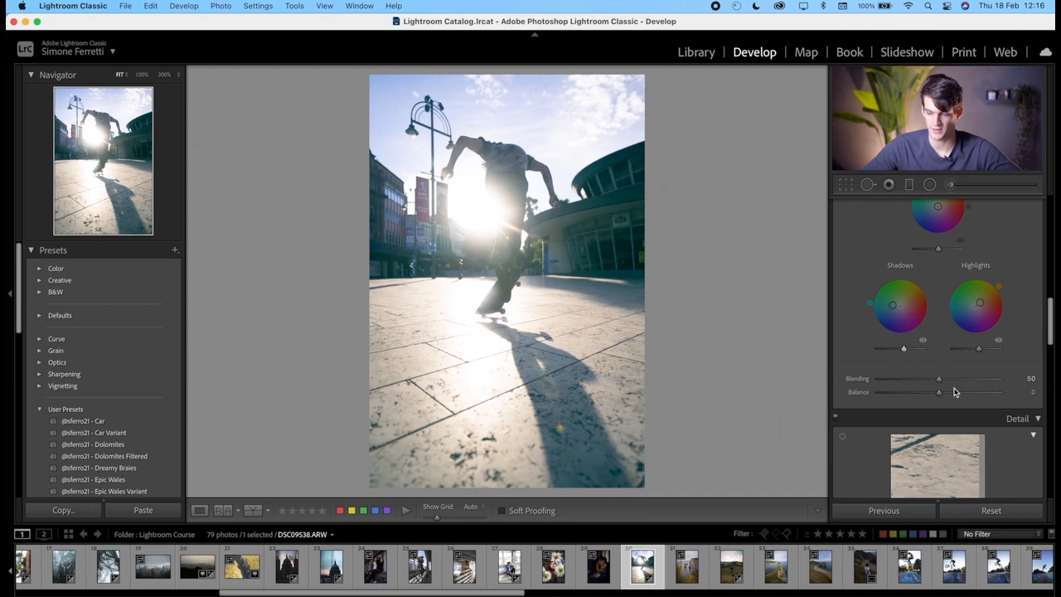
pyautogui.moveTo(940, 382); pyautogui.dragTo(942, 408)
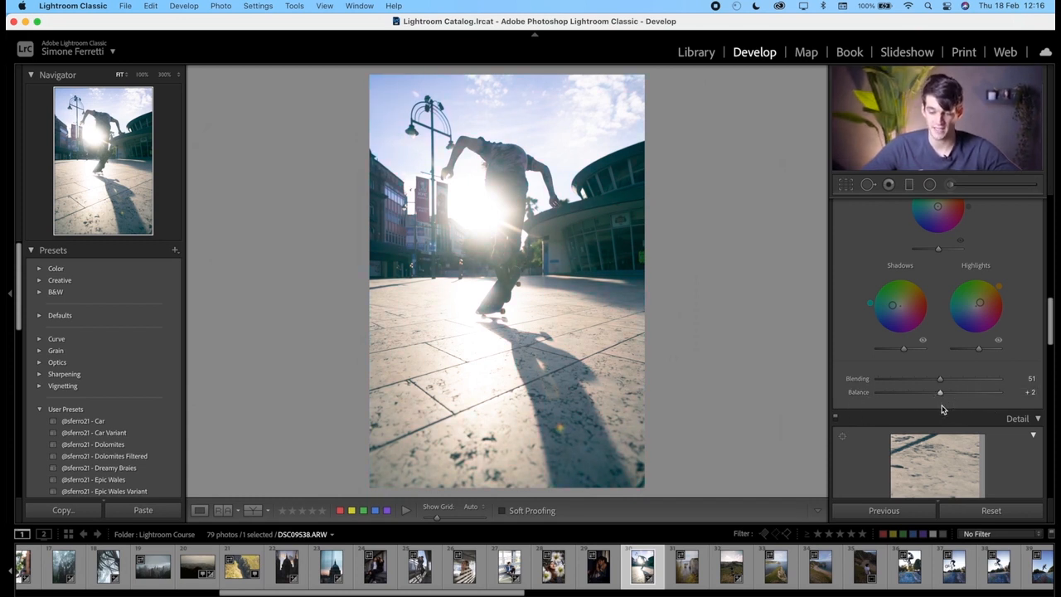
# Step: Reset the skateboarder photo's edits, set the Calibration Blue Primary hue to -96, and lower the Blue Primary saturation
pyautogui.scroll(-15, 937, 390)
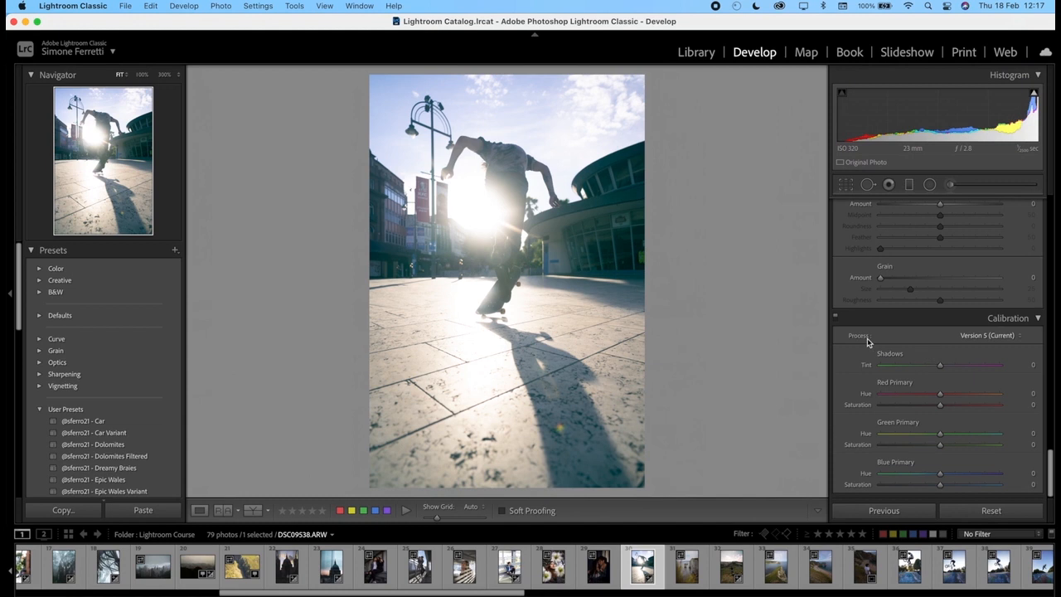
pyautogui.click(1002, 512)
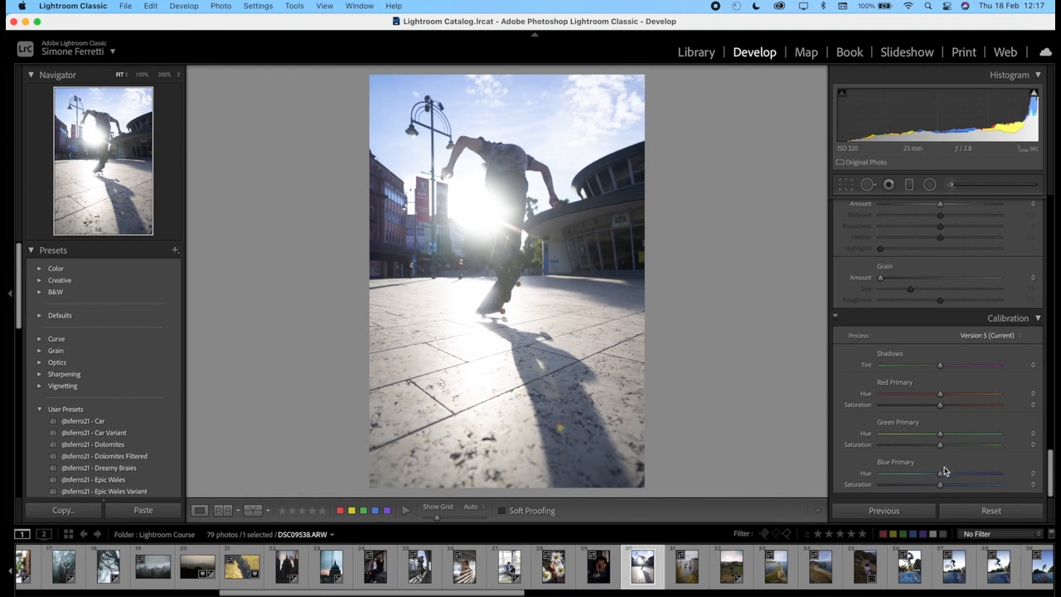
pyautogui.moveTo(940, 475); pyautogui.dragTo(882, 476)
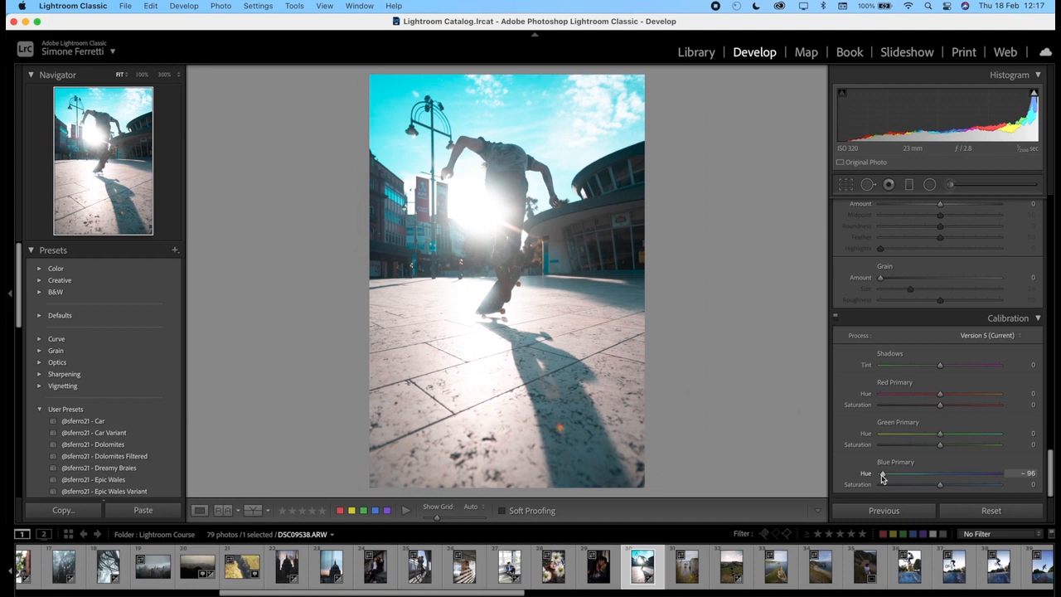
pyautogui.moveTo(939, 485); pyautogui.dragTo(860, 496)
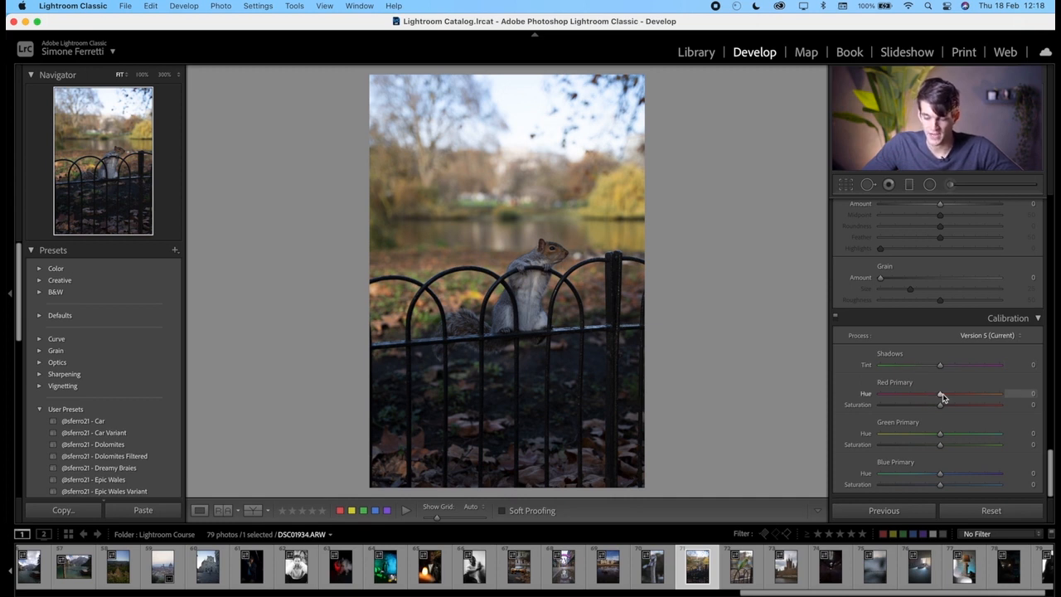
# Step: On the squirrel photo, set the Calibration Red Primary hue to +100 and the Blue Primary hue to -100
pyautogui.moveTo(943, 398); pyautogui.dragTo(1001, 397)
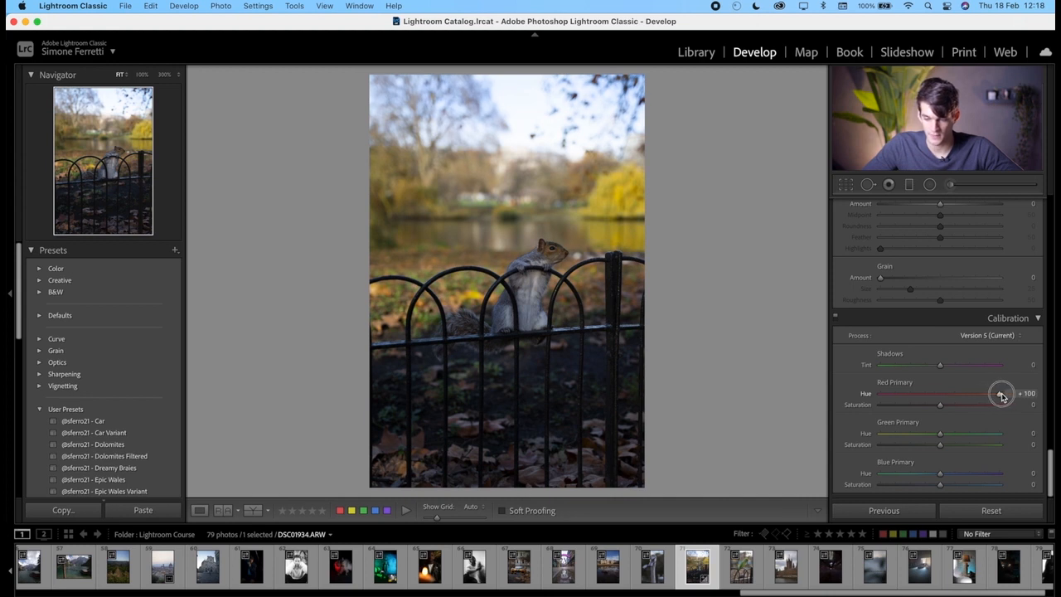
pyautogui.click(940, 475)
pyautogui.moveTo(941, 477); pyautogui.dragTo(854, 483)
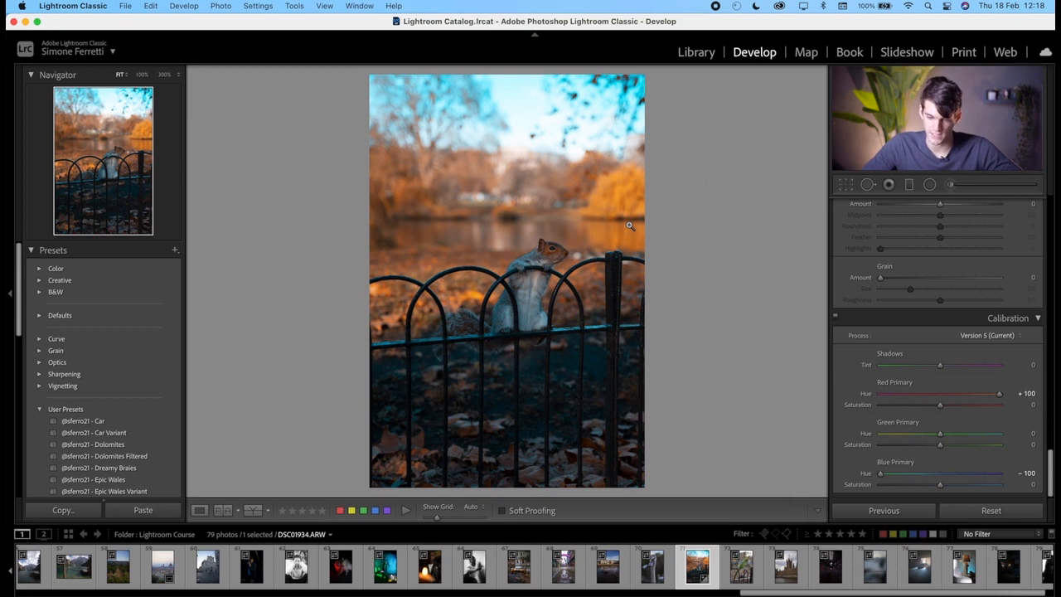
# Step: Set the squirrel photo's Red Primary saturation to -30, Blue Primary saturation to -20 and Green Primary hue to -26
pyautogui.moveTo(940, 405)
pyautogui.mouseDown()
pyautogui.moveTo(893, 405)
pyautogui.moveTo(997, 403)
pyautogui.moveTo(922, 408)
pyautogui.mouseUp()
pyautogui.moveTo(940, 486)
pyautogui.mouseDown()
pyautogui.moveTo(916, 490)
pyautogui.moveTo(928, 487)
pyautogui.mouseUp()
pyautogui.moveTo(935, 430)
pyautogui.mouseDown()
pyautogui.moveTo(857, 436)
pyautogui.moveTo(996, 433)
pyautogui.moveTo(873, 434)
pyautogui.moveTo(935, 434)
pyautogui.mouseUp()
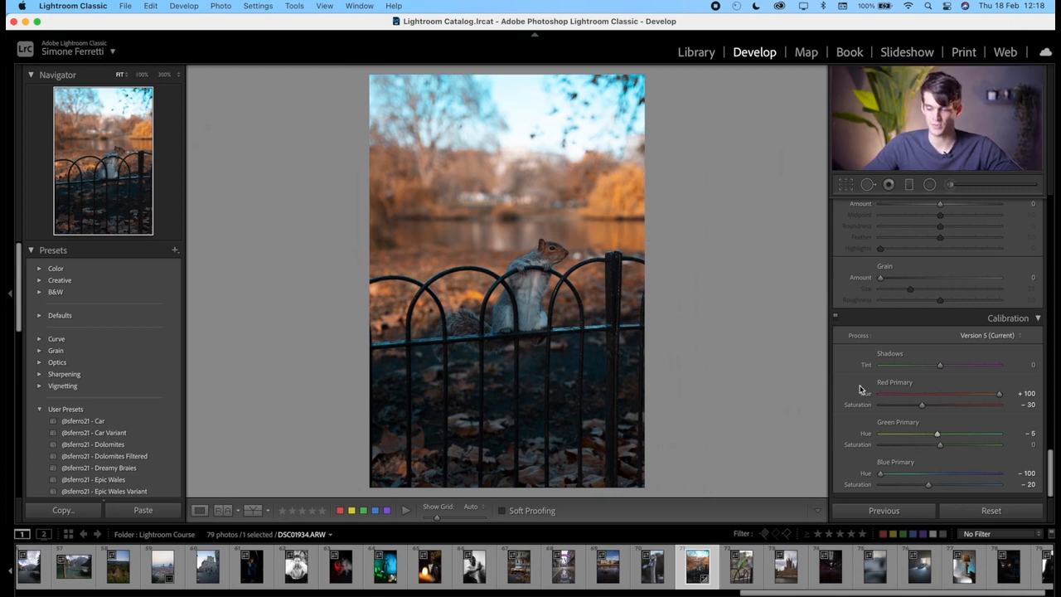
pyautogui.moveTo(937, 433)
pyautogui.mouseDown()
pyautogui.moveTo(1004, 434)
pyautogui.moveTo(848, 434)
pyautogui.moveTo(925, 434)
pyautogui.mouseUp()
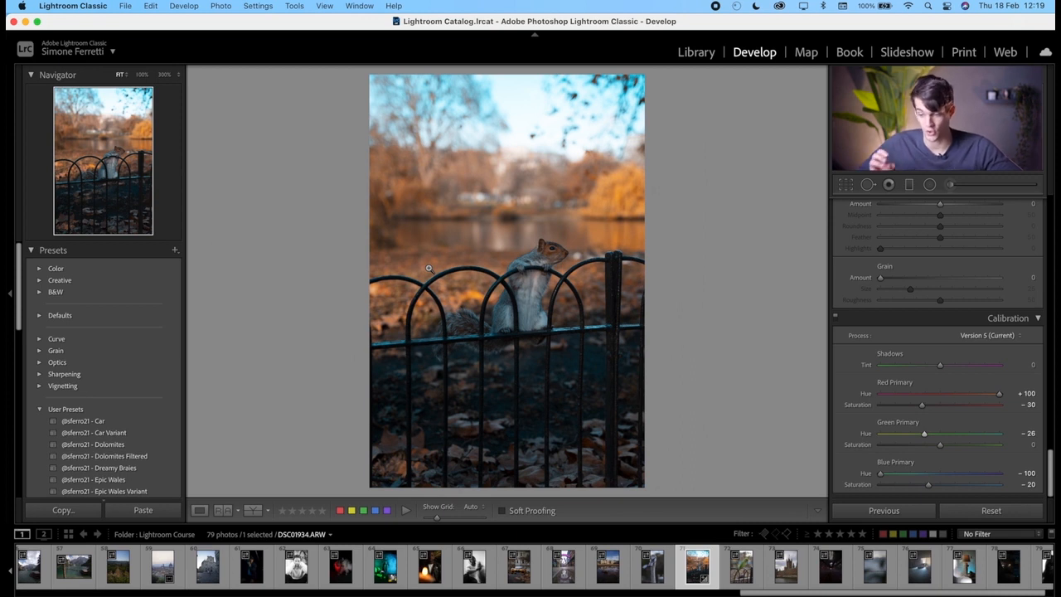
# Step: Switch to the green parrot photo and set its Green Primary hue to -9
pyautogui.press('Right')
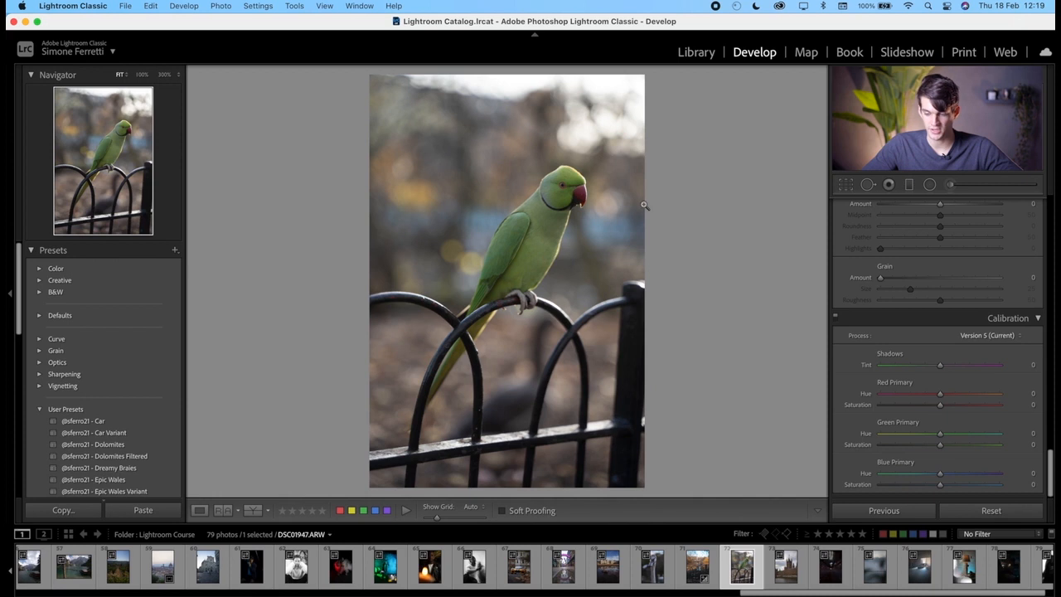
pyautogui.moveTo(940, 434)
pyautogui.mouseDown()
pyautogui.moveTo(879, 436)
pyautogui.moveTo(1049, 432)
pyautogui.moveTo(934, 434)
pyautogui.mouseUp()
# Step: Set the parrot photo's green channel in HSL/Color to hue +19 and saturation -7, and raise its luminance
pyautogui.scroll(8, 936, 437)
pyautogui.scroll(15, 936, 438)
pyautogui.scroll(10, 936, 437)
pyautogui.scroll(-12, 936, 437)
pyautogui.scroll(-5, 936, 438)
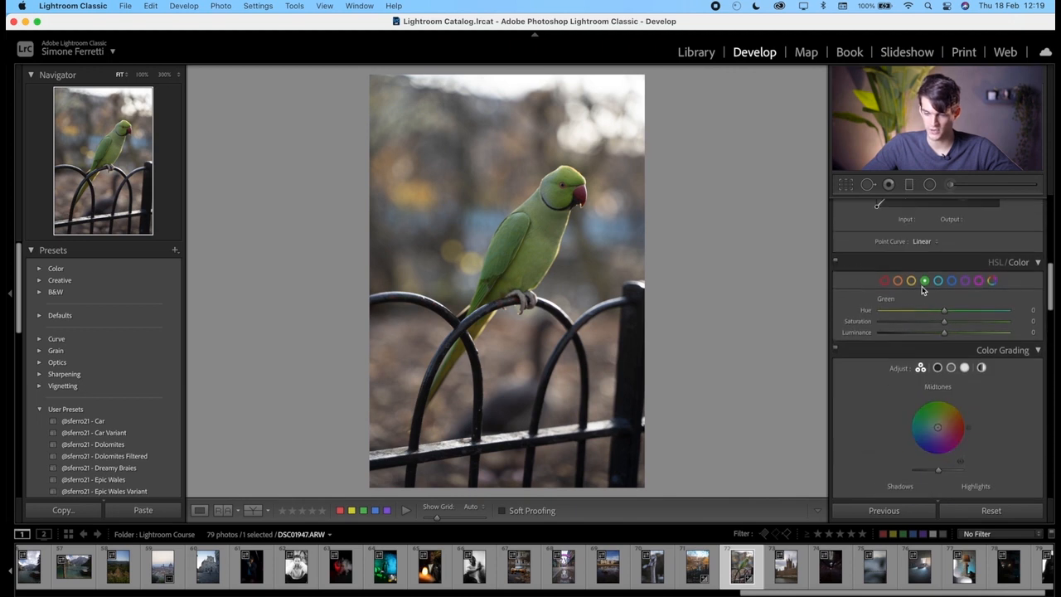
pyautogui.moveTo(937, 305); pyautogui.dragTo(829, 321)
pyautogui.click(911, 281)
pyautogui.click(923, 282)
pyautogui.moveTo(902, 311); pyautogui.dragTo(942, 318)
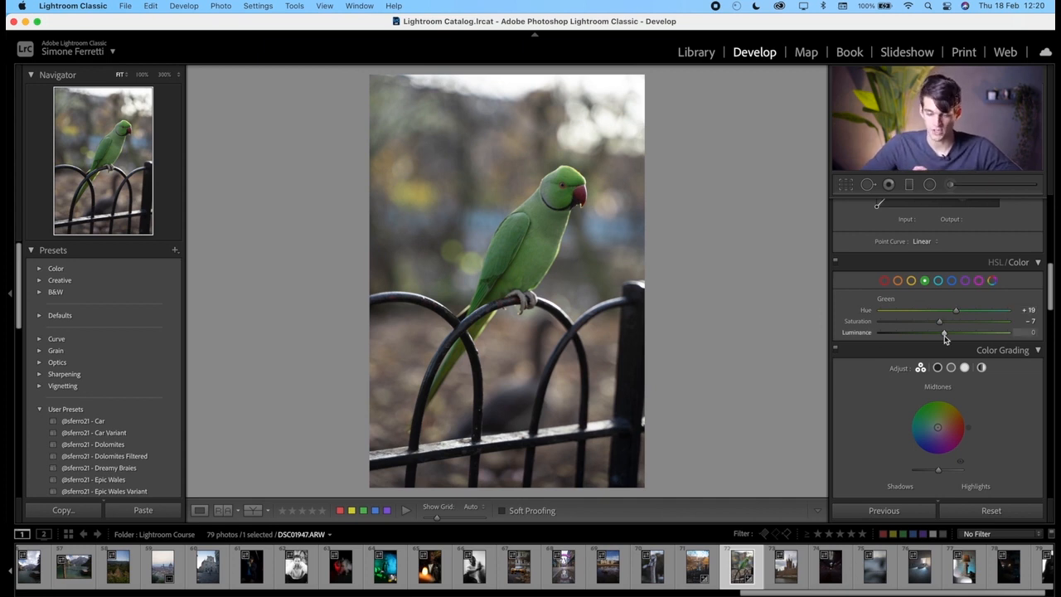
pyautogui.moveTo(944, 336); pyautogui.dragTo(987, 334)
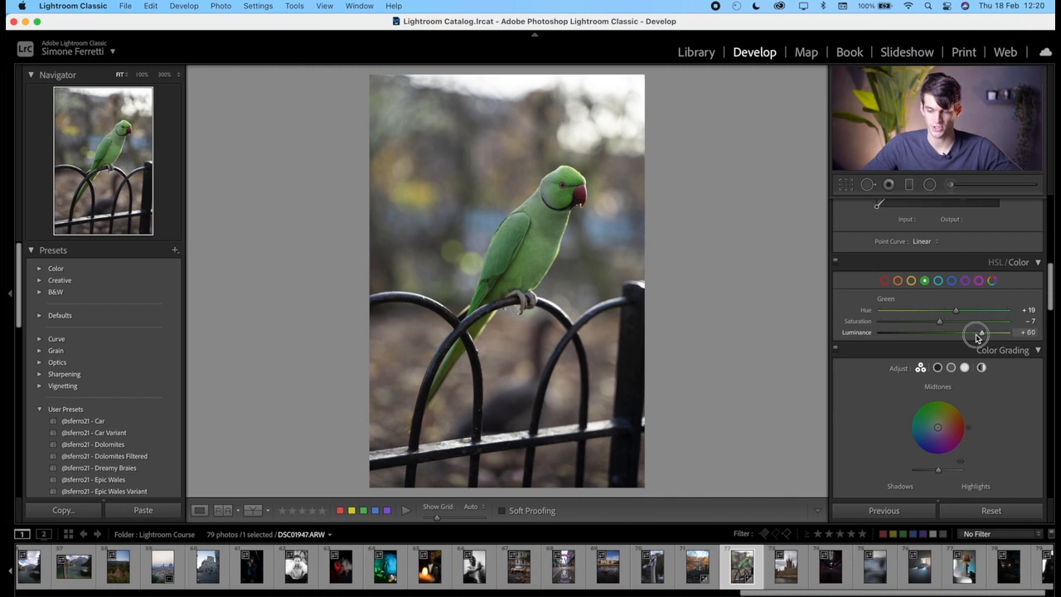
# Step: Return to the parrot photo's Calibration adjustments
pyautogui.scroll(-5, 943, 341)
pyautogui.scroll(-10, 943, 341)
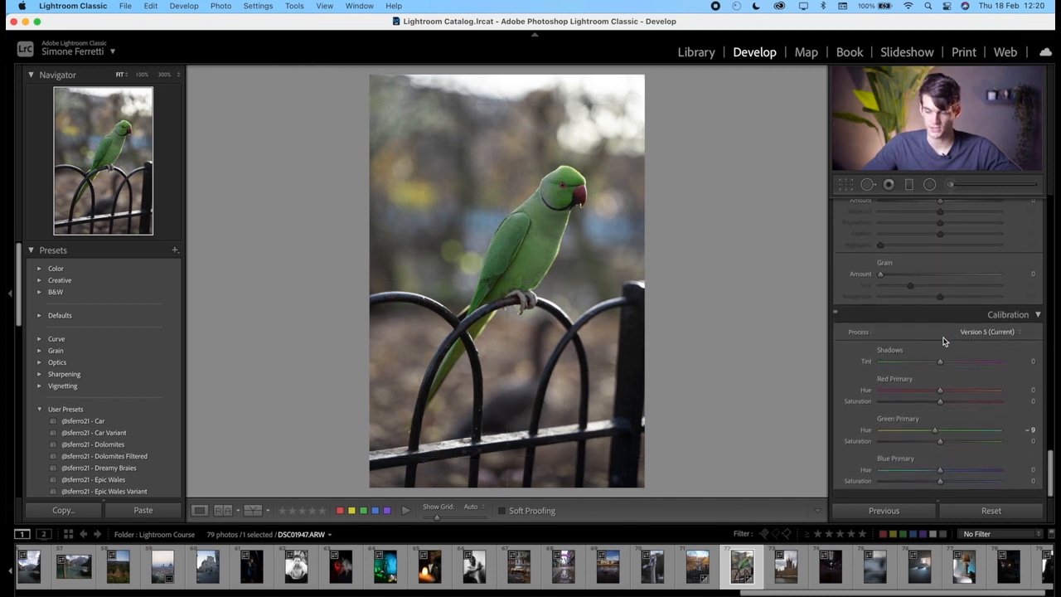
# Step: Set the parrot photo's Red Primary hue to +100 and lower its Blue Primary hue and saturation in the calibration
pyautogui.moveTo(940, 393); pyautogui.dragTo(991, 395)
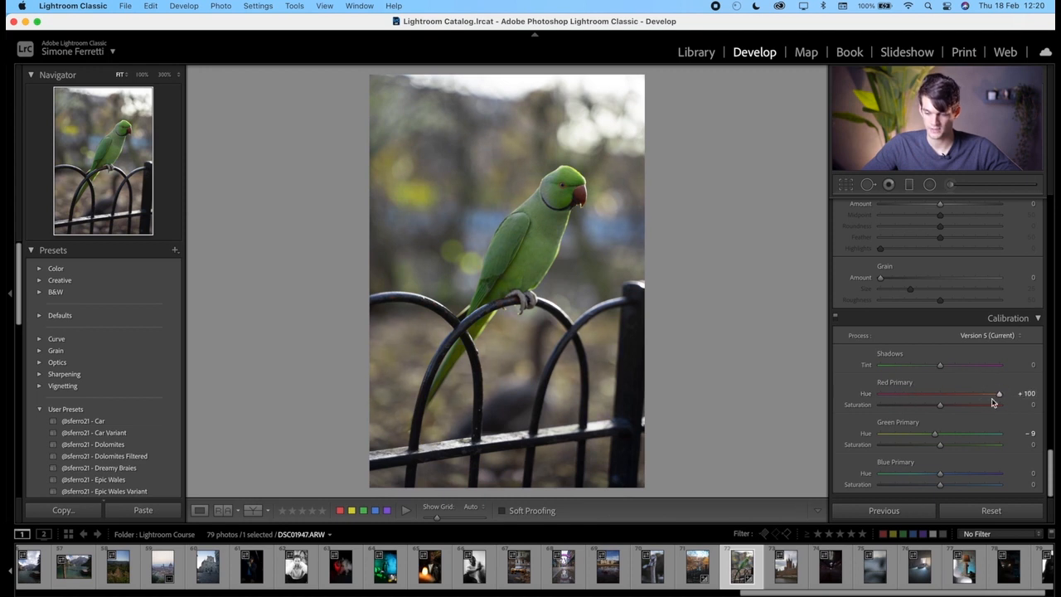
pyautogui.moveTo(939, 472); pyautogui.dragTo(901, 474)
pyautogui.moveTo(940, 485); pyautogui.dragTo(935, 488)
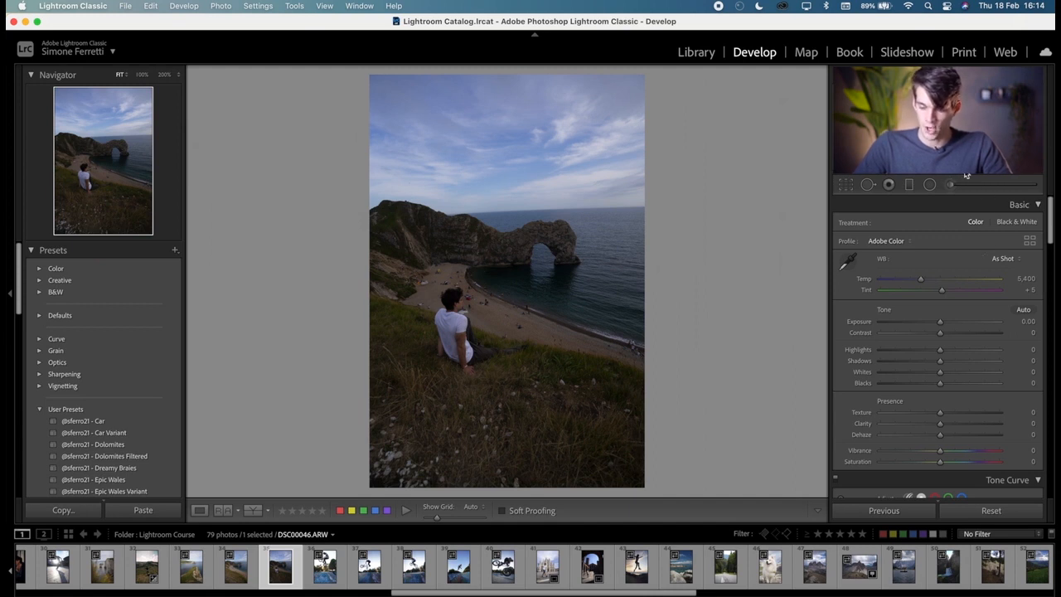
# Step: Prepare a Heal spot-removal brush over the beach in DSC00046.ARW with size 76, feather 64 and opacity 53
pyautogui.click(867, 185)
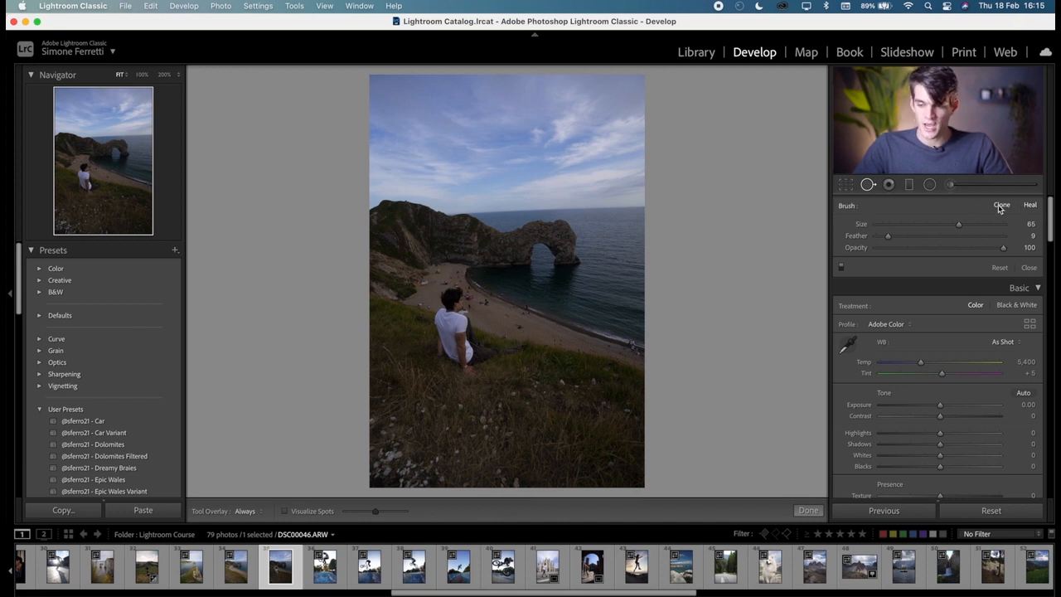
pyautogui.press('z')
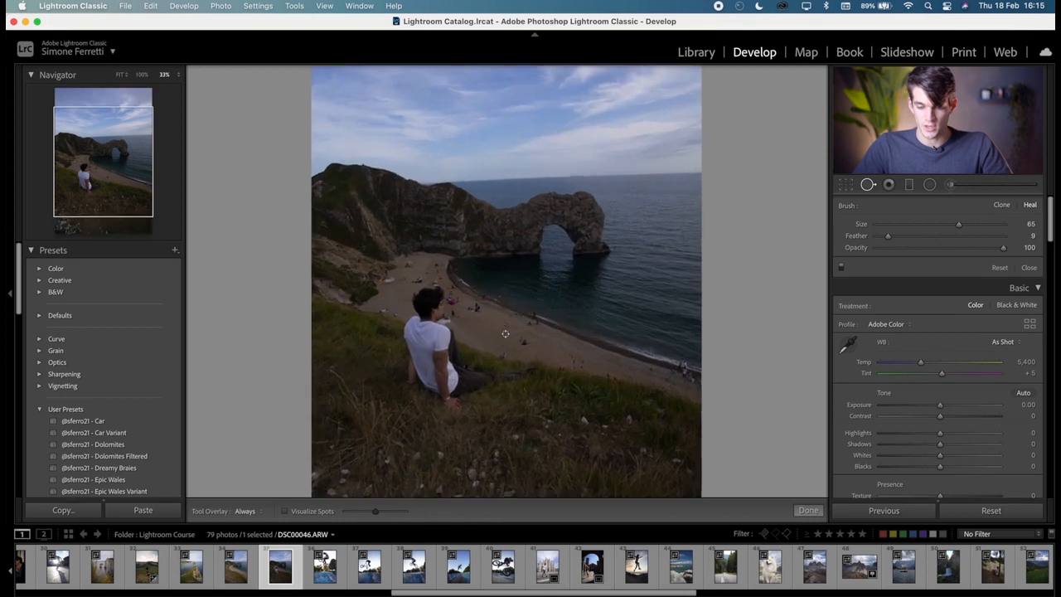
pyautogui.press('super+equal')
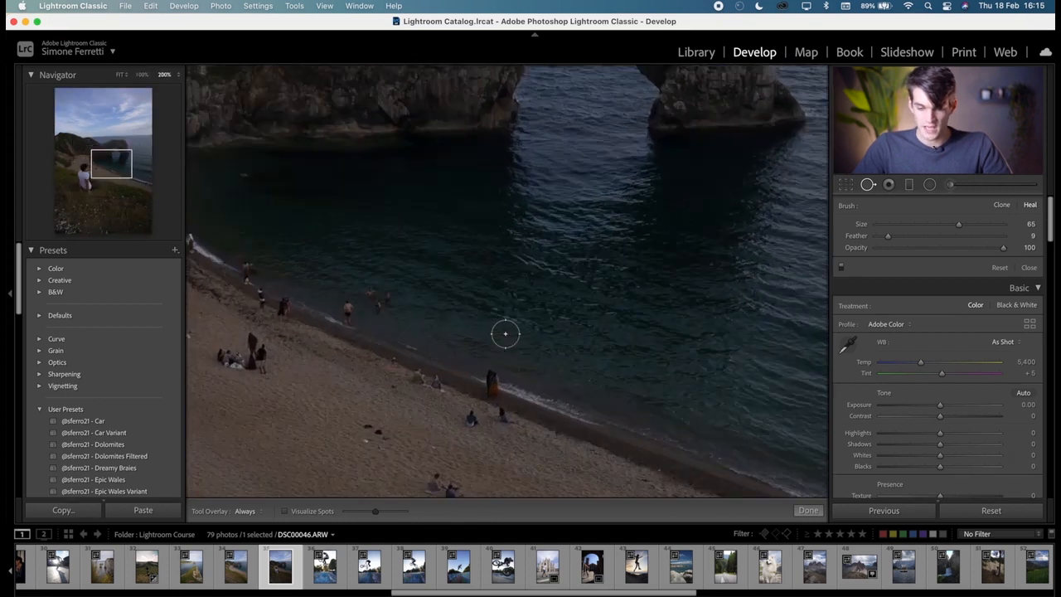
pyautogui.moveTo(481, 367); pyautogui.dragTo(554, 136)
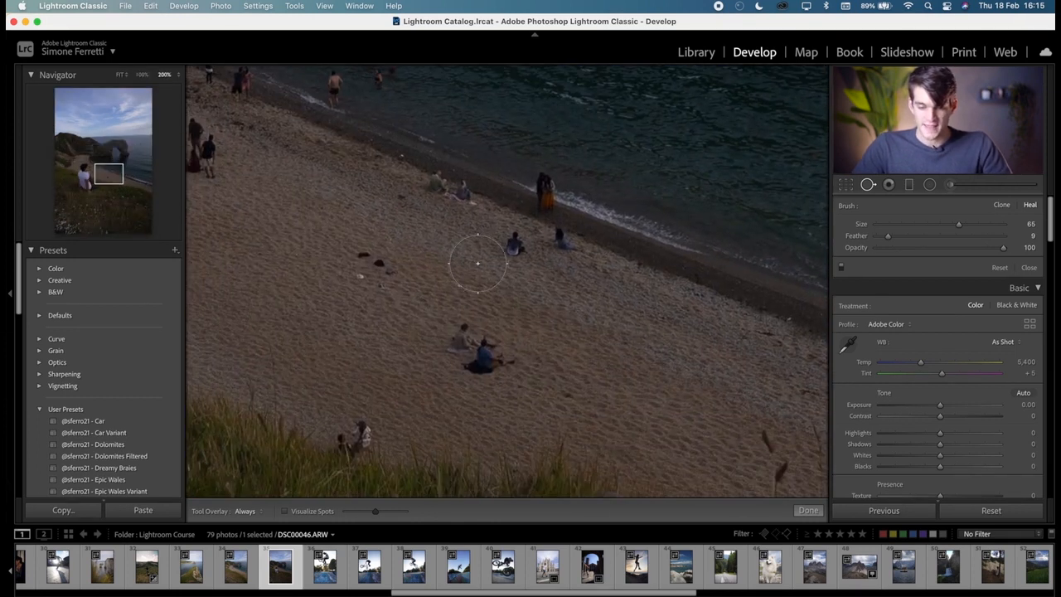
pyautogui.scroll(4, 462, 353)
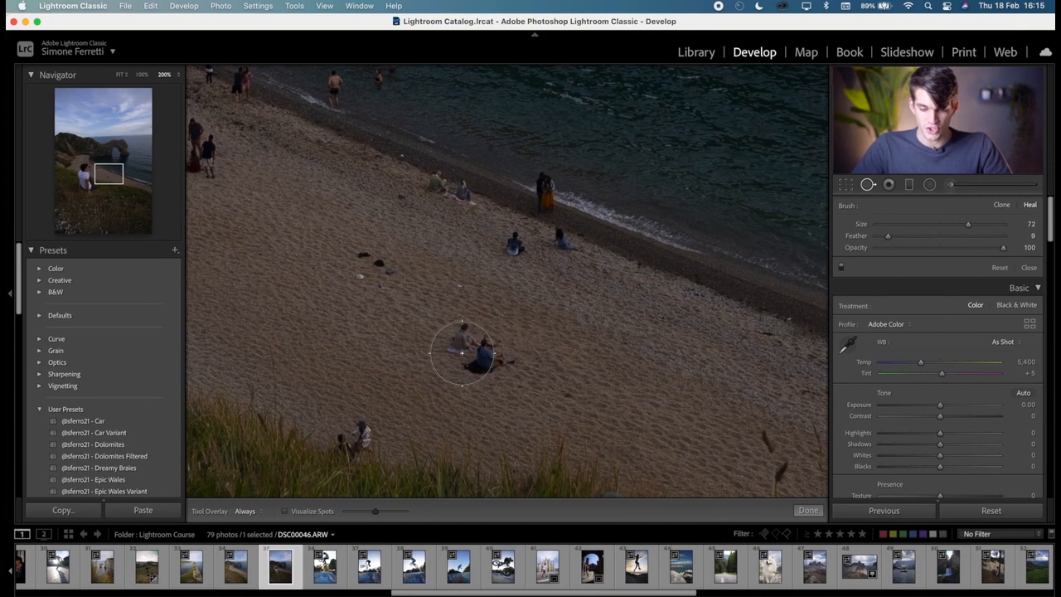
pyautogui.scroll(1, 462, 353)
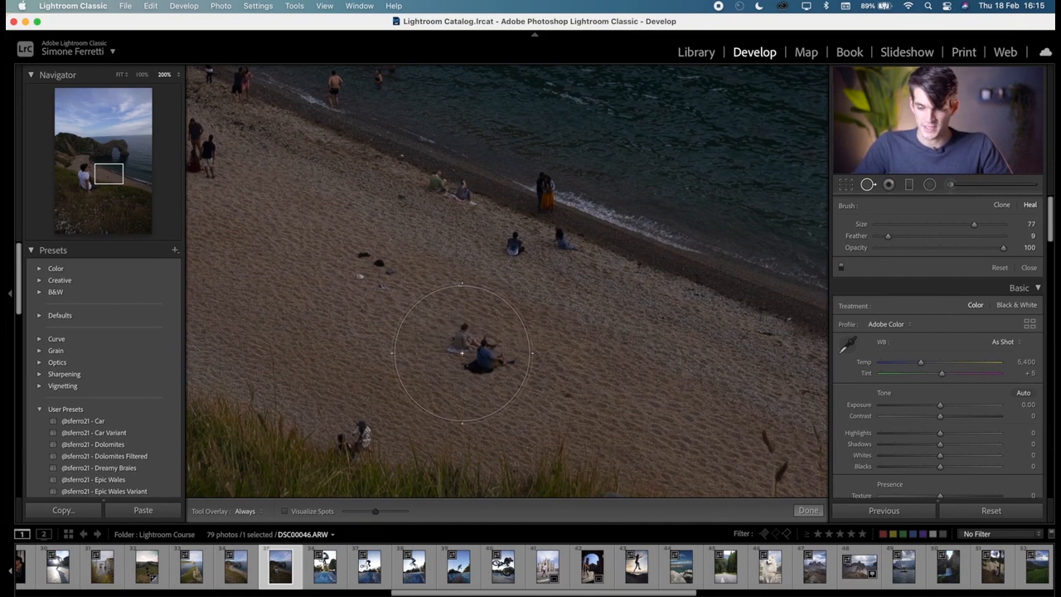
pyautogui.scroll(-8, 462, 353)
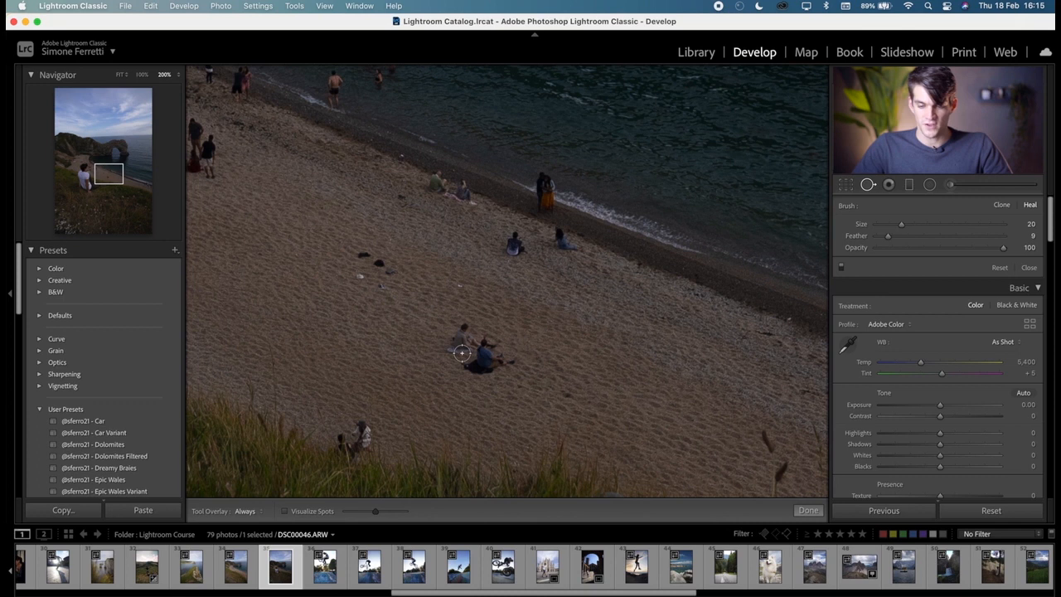
pyautogui.moveTo(937, 225)
pyautogui.mouseDown()
pyautogui.moveTo(948, 232)
pyautogui.moveTo(900, 227)
pyautogui.moveTo(966, 224)
pyautogui.moveTo(891, 237)
pyautogui.moveTo(958, 238)
pyautogui.mouseUp()
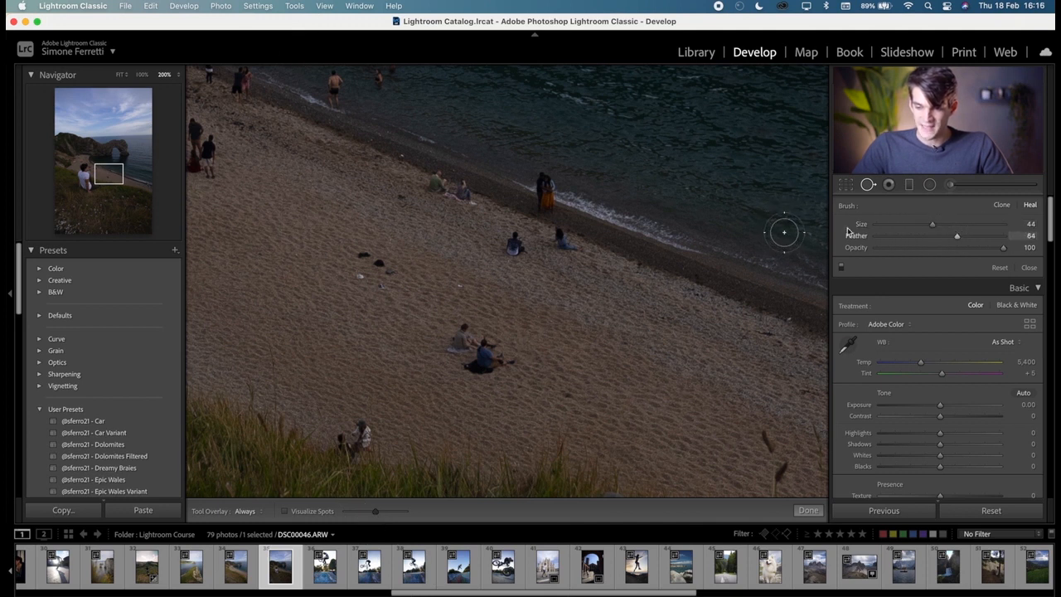
pyautogui.scroll(10, 570, 291)
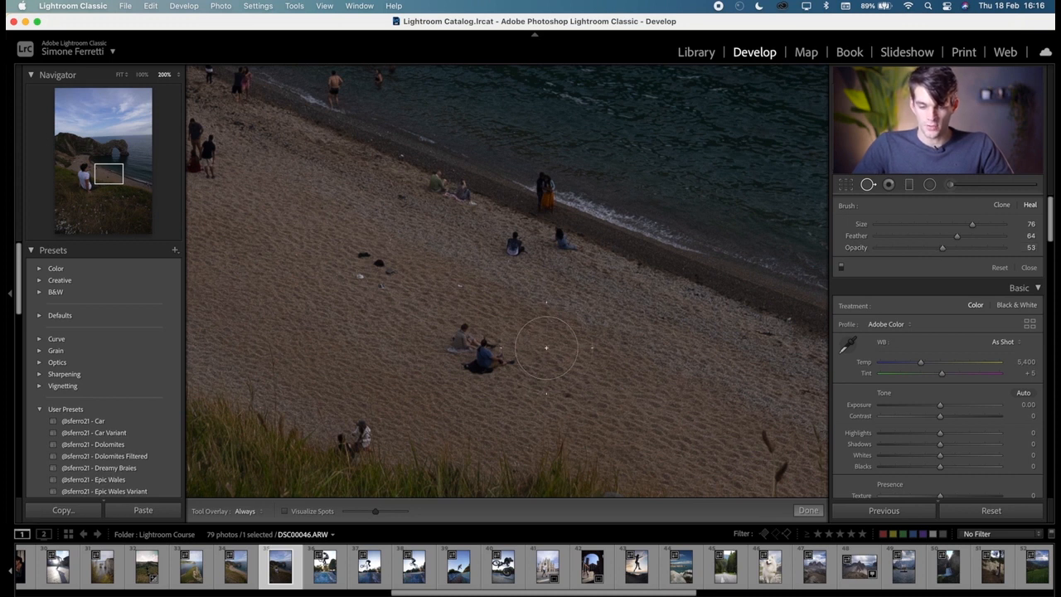
# Step: Heal away the pair sitting in the middle of the sand, setting the spot's feather to 59 and opacity to 100
pyautogui.click(479, 349)
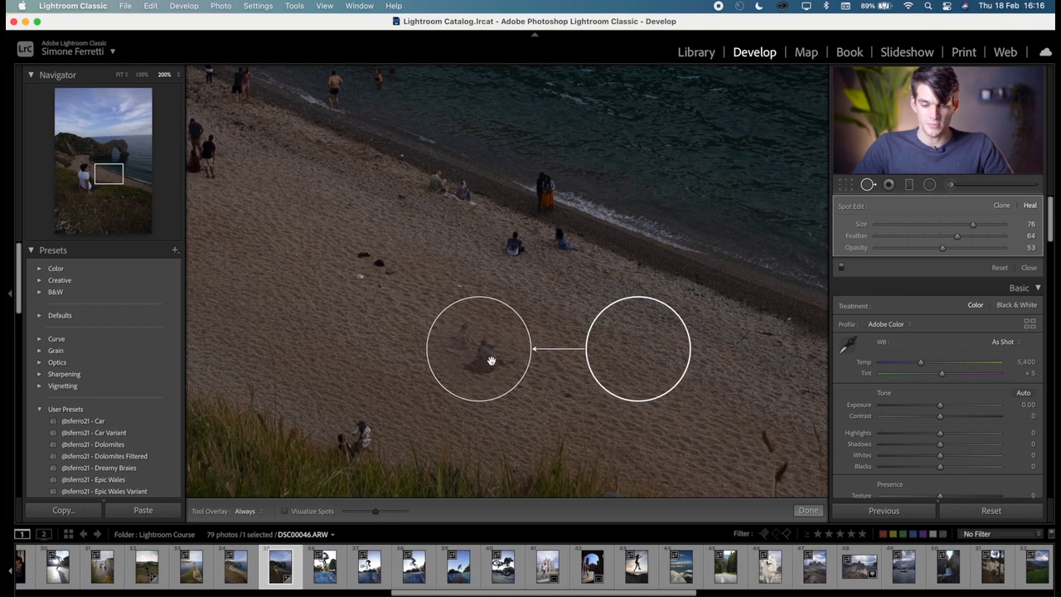
pyautogui.moveTo(943, 247)
pyautogui.mouseDown()
pyautogui.moveTo(1009, 252)
pyautogui.moveTo(963, 236)
pyautogui.moveTo(996, 238)
pyautogui.moveTo(873, 231)
pyautogui.moveTo(1032, 235)
pyautogui.mouseUp()
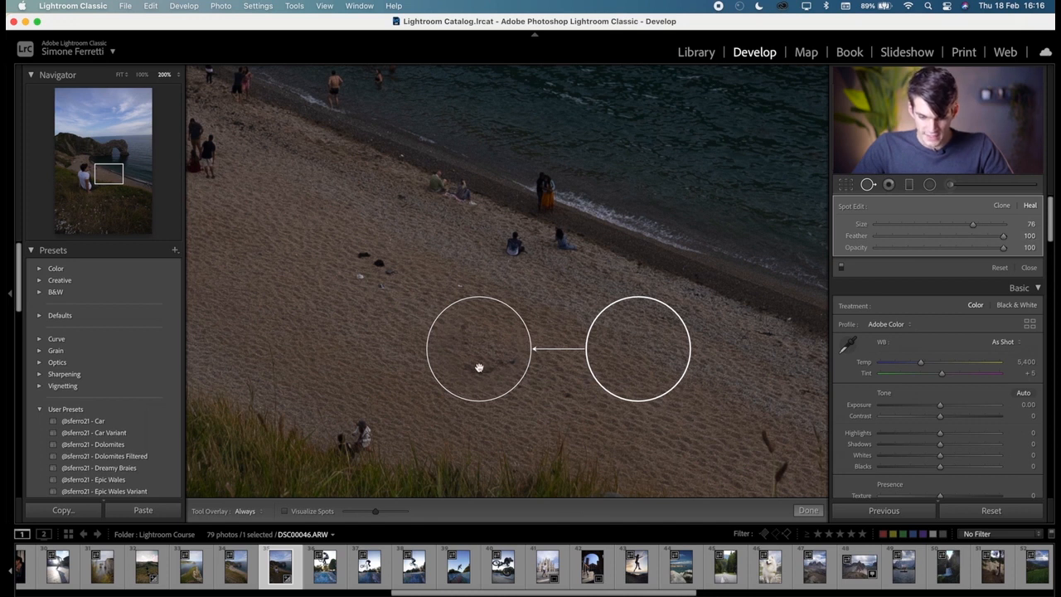
pyautogui.moveTo(1002, 236)
pyautogui.mouseDown()
pyautogui.moveTo(916, 237)
pyautogui.moveTo(951, 237)
pyautogui.mouseUp()
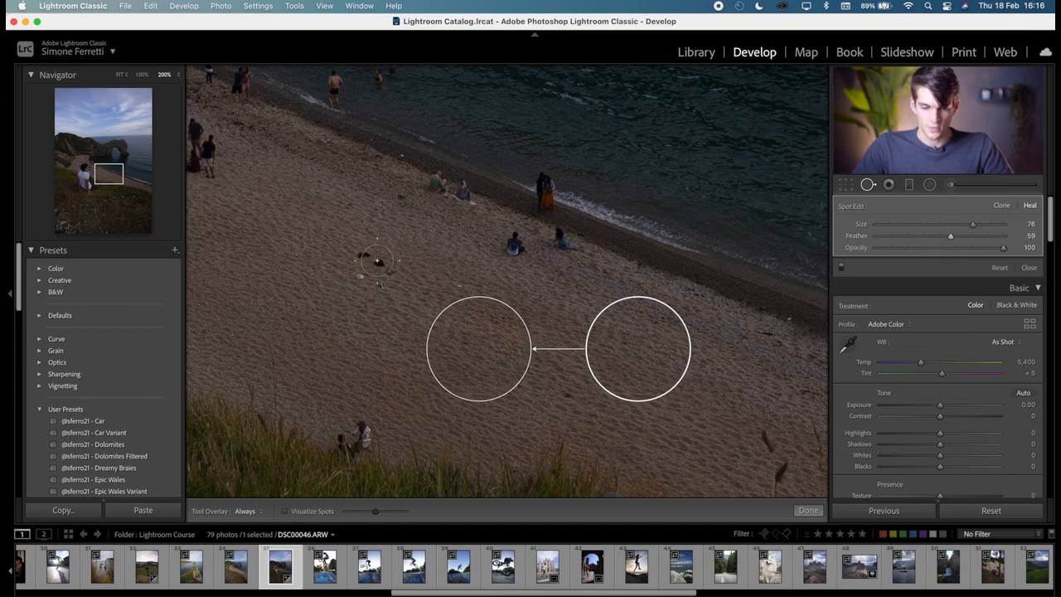
# Step: Heal the dark objects on the sand with a size 75 spot and move its source to closer clean sand
pyautogui.click(374, 270)
pyautogui.press('super+minus')
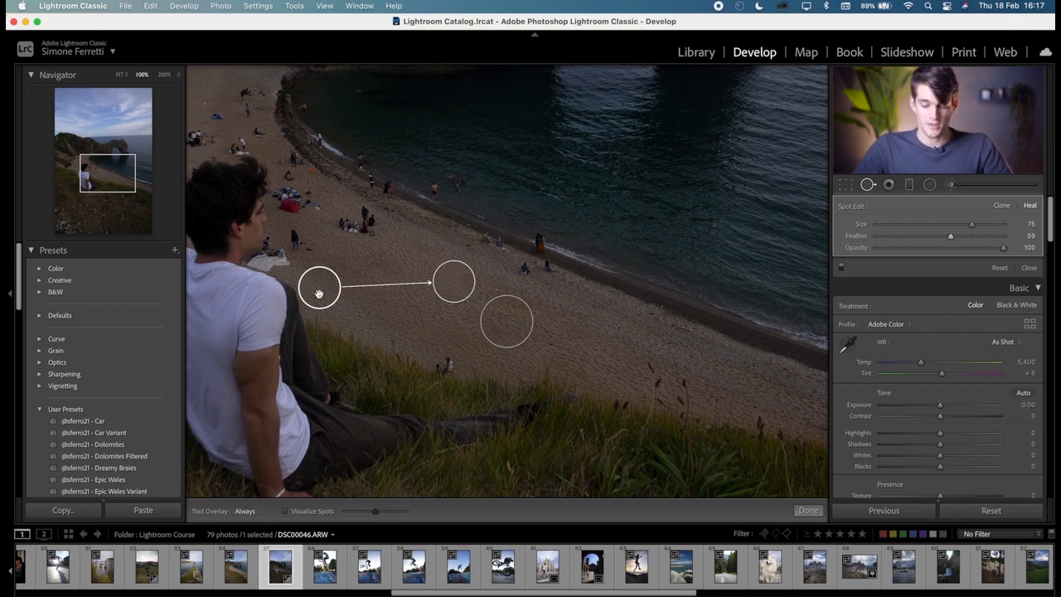
pyautogui.moveTo(319, 294)
pyautogui.mouseDown()
pyautogui.moveTo(378, 279)
pyautogui.moveTo(398, 237)
pyautogui.moveTo(522, 347)
pyautogui.moveTo(390, 291)
pyautogui.moveTo(381, 298)
pyautogui.mouseUp()
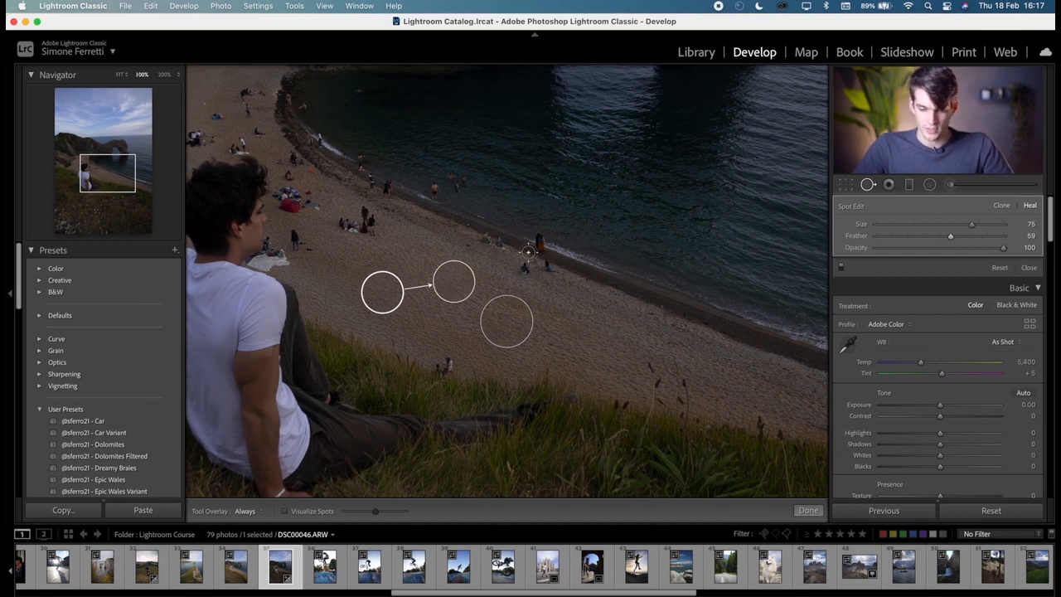
# Step: Heal away the seated person in dark clothes near the shoreline with a size 50 spot and finish the spot removal
pyautogui.press('super+equal')
pyautogui.press('super+equal')
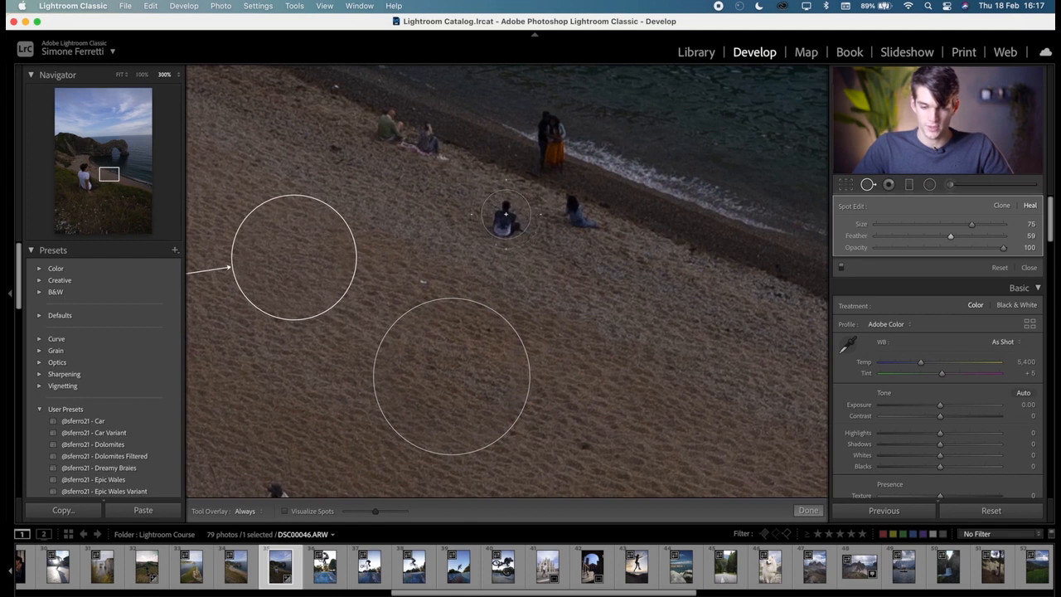
pyautogui.click(506, 213)
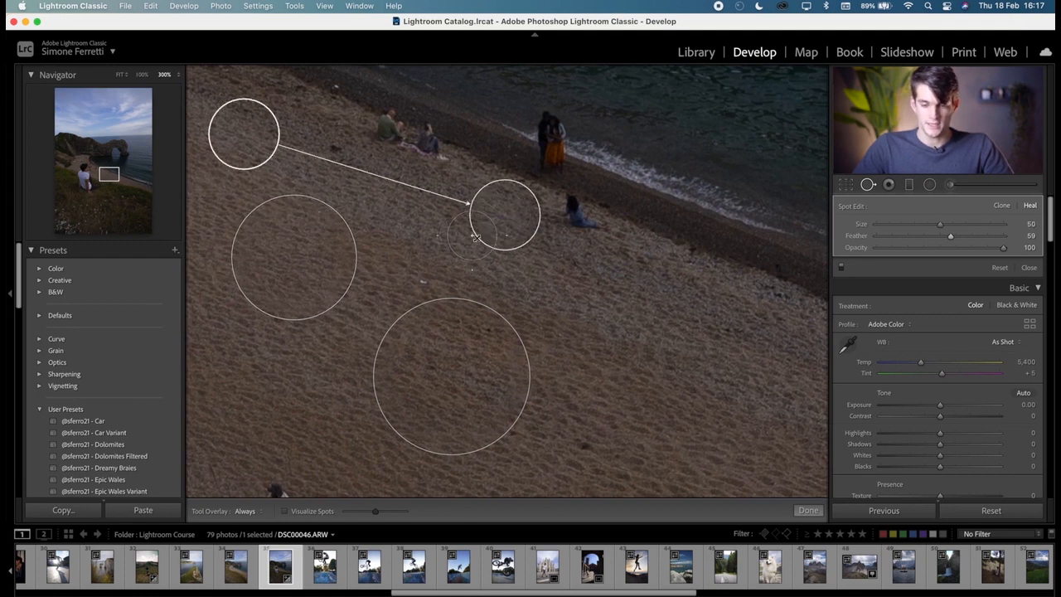
pyautogui.click(805, 510)
pyautogui.press('super+minus')
# Step: Clone out the remaining seated person just below the standing couple using Clone mode at size 65
pyautogui.click(867, 185)
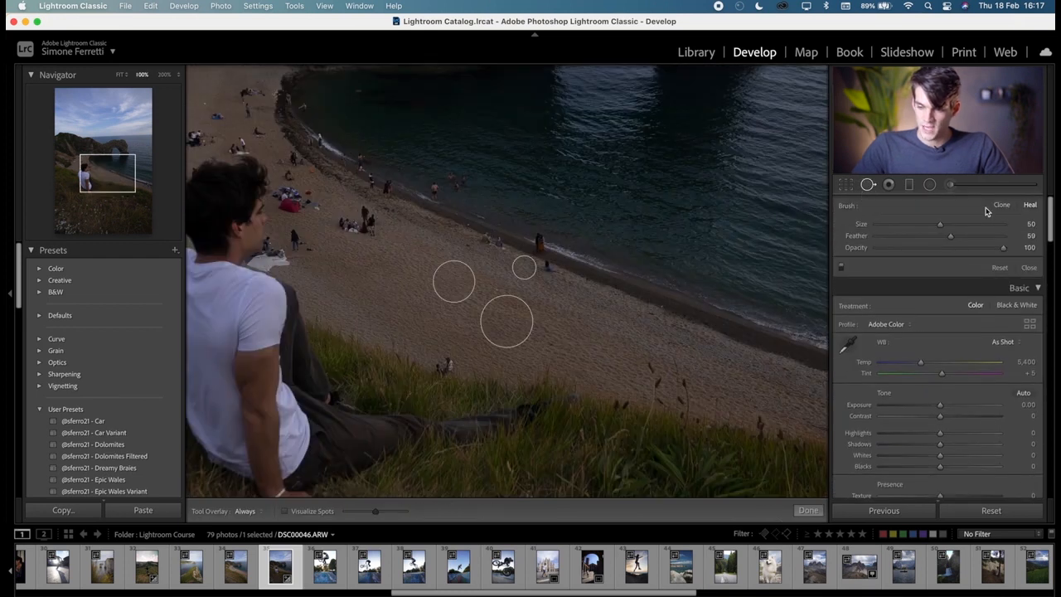
pyautogui.scroll(5, 580, 309)
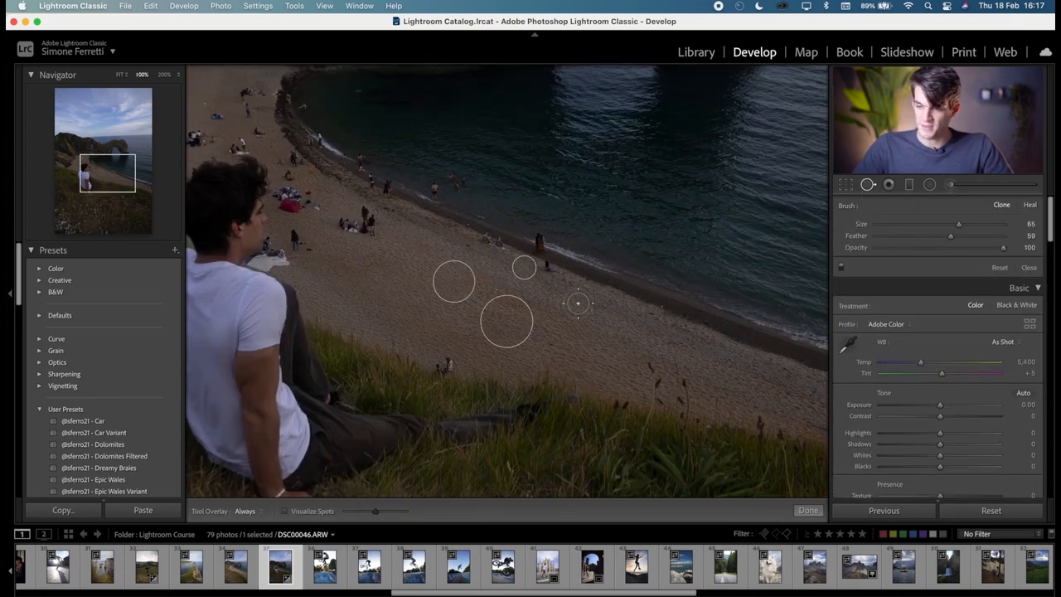
pyautogui.click(550, 268)
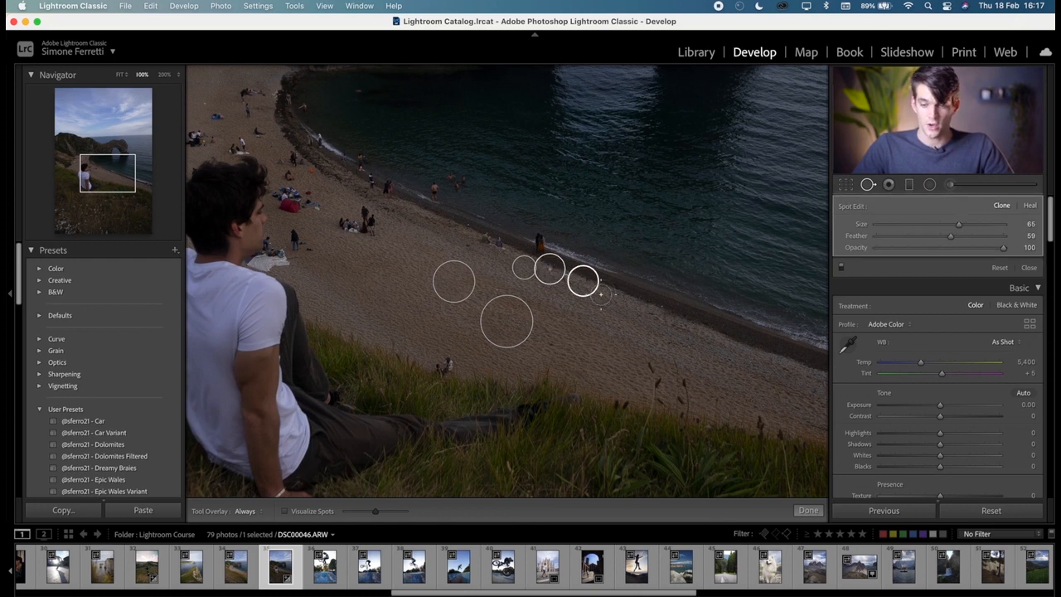
pyautogui.click(808, 510)
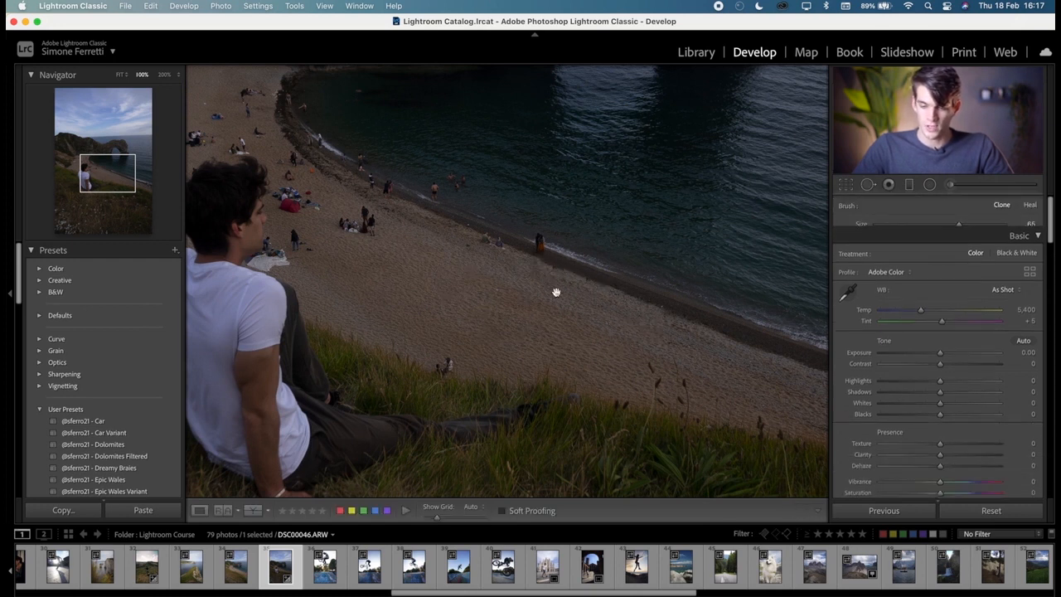
# Step: Clone out the couple standing at the water's edge with a size 65 spot
pyautogui.moveTo(551, 256); pyautogui.dragTo(459, 394)
pyautogui.click(521, 303)
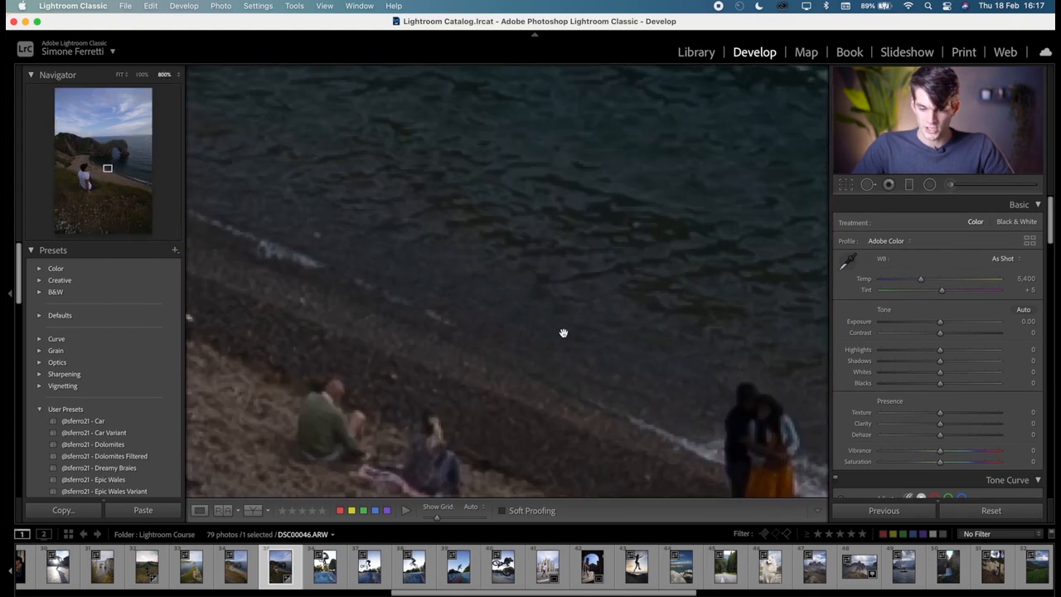
pyautogui.moveTo(564, 332); pyautogui.dragTo(397, 118)
pyautogui.press('super+minus')
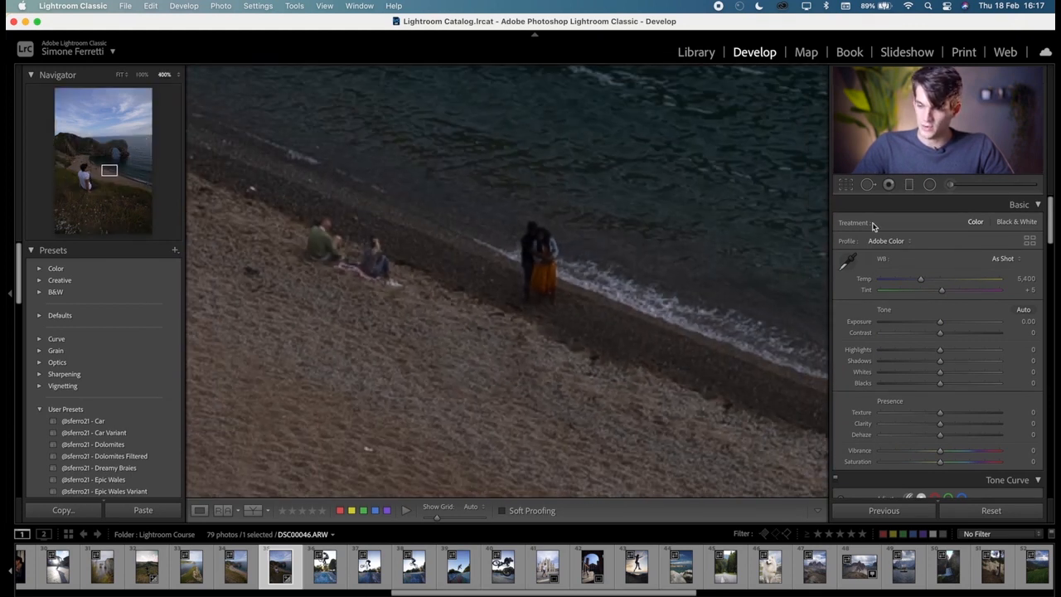
pyautogui.click(868, 184)
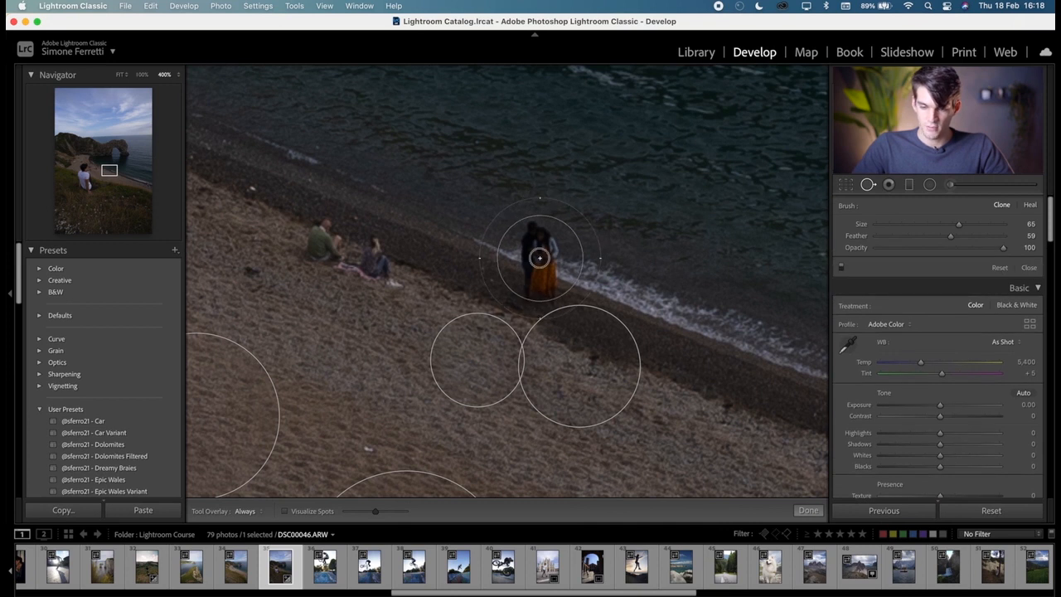
pyautogui.click(539, 257)
# Step: Move the couple's clone source to the adjacent surf line so the shoreline matches, and finish the spot removal
pyautogui.press('super+minus')
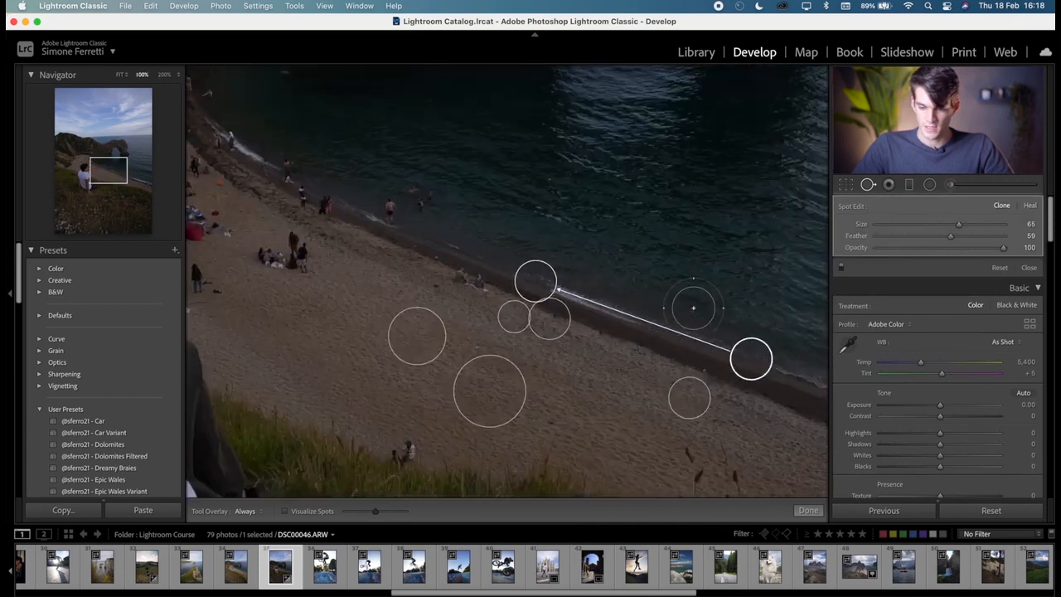
pyautogui.press('super+equal')
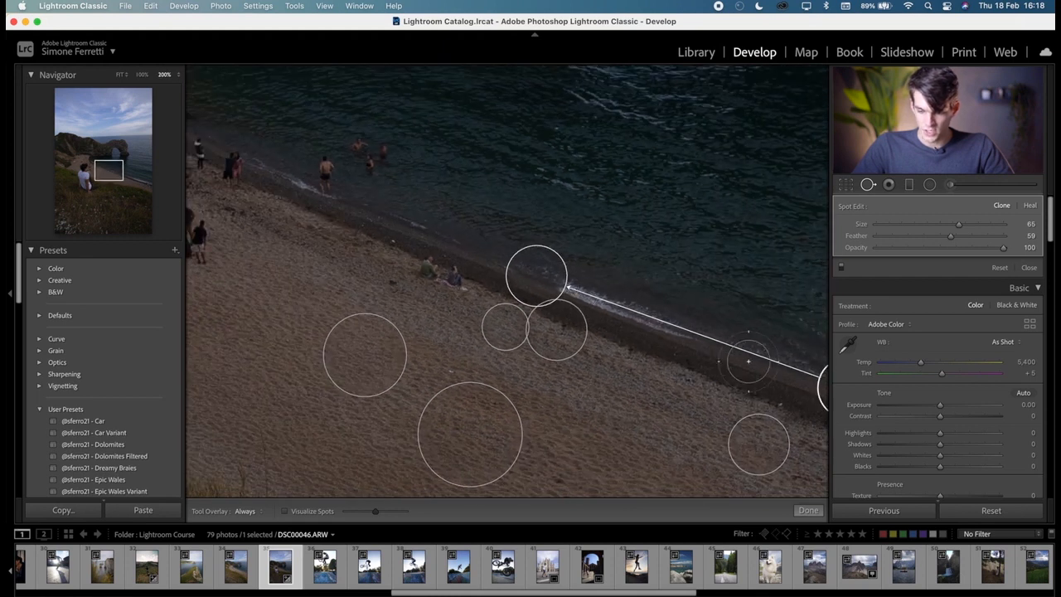
pyautogui.moveTo(819, 387)
pyautogui.mouseDown()
pyautogui.moveTo(670, 314)
pyautogui.moveTo(593, 308)
pyautogui.mouseUp()
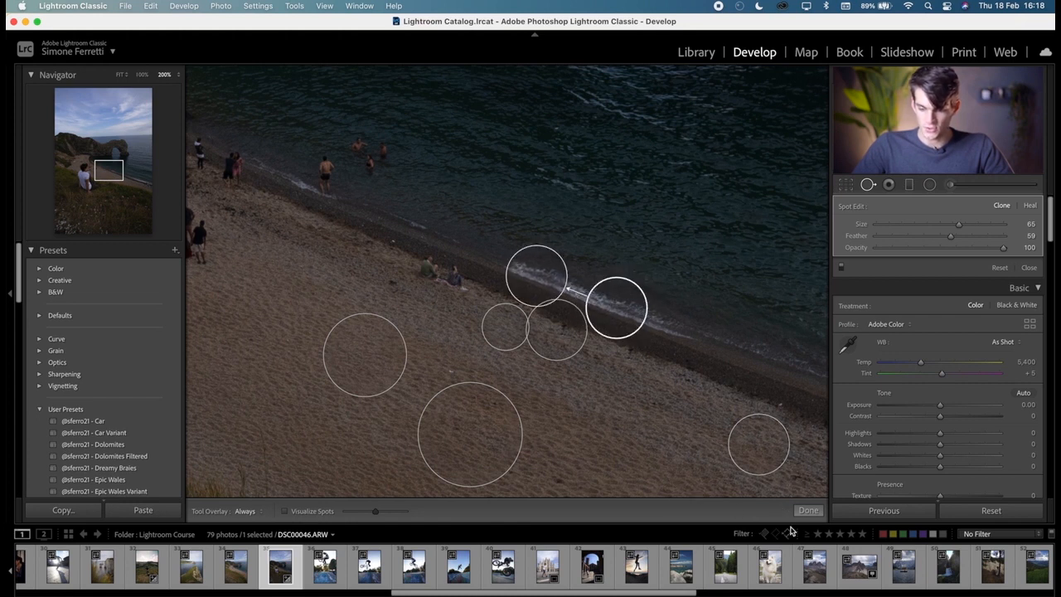
pyautogui.click(814, 512)
pyautogui.click(519, 295)
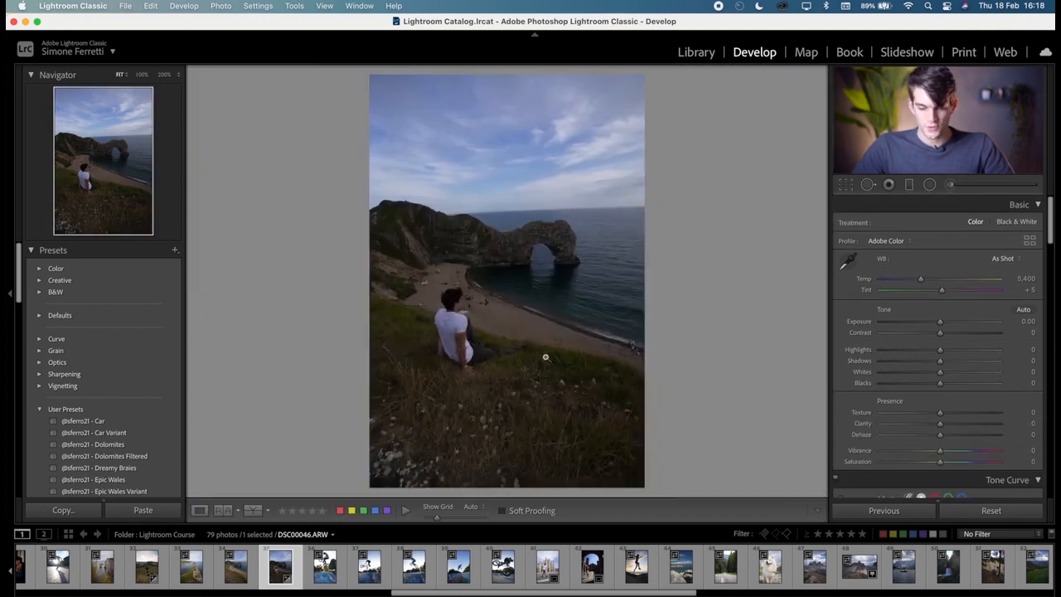
# Step: Clone out three white patches in the grass below the seated man with spots of size 75 and 76
pyautogui.click(500, 427)
pyautogui.click(549, 420)
pyautogui.click(549, 384)
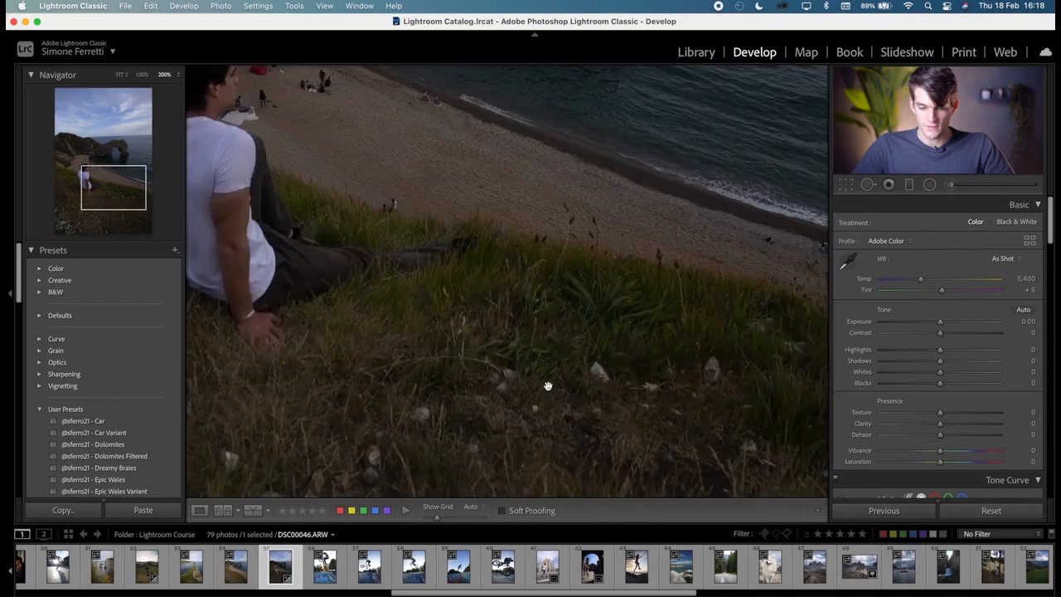
pyautogui.moveTo(617, 387); pyautogui.dragTo(543, 293)
pyautogui.click(878, 184)
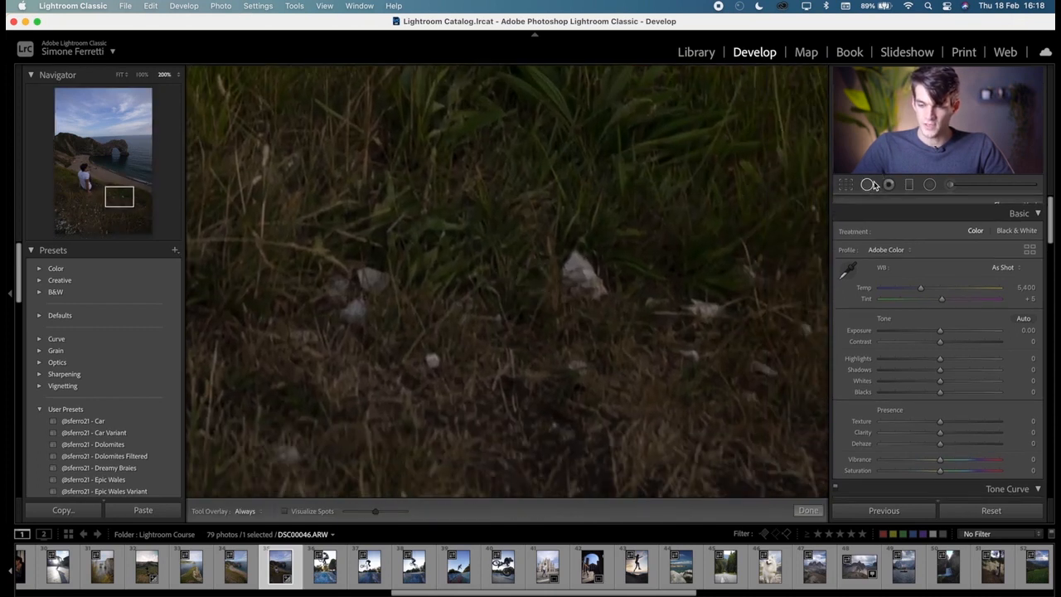
pyautogui.click(580, 271)
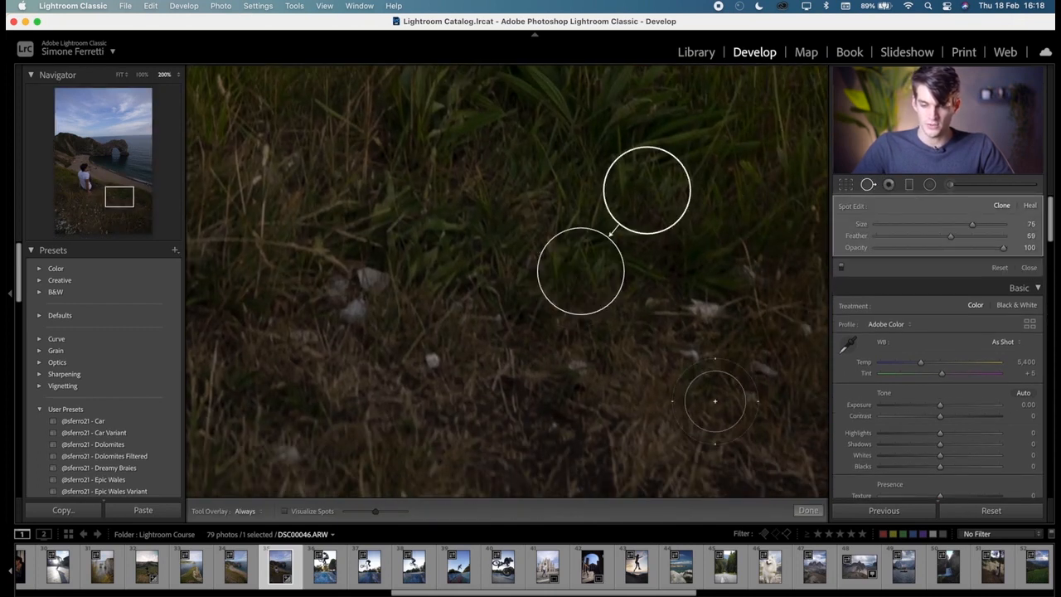
pyautogui.click(364, 285)
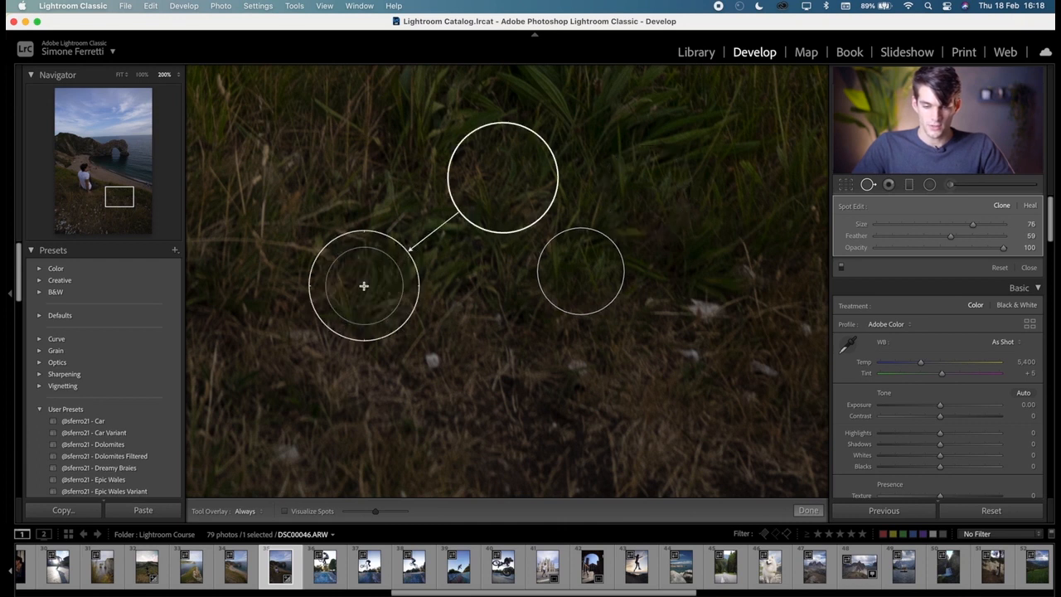
pyautogui.click(709, 312)
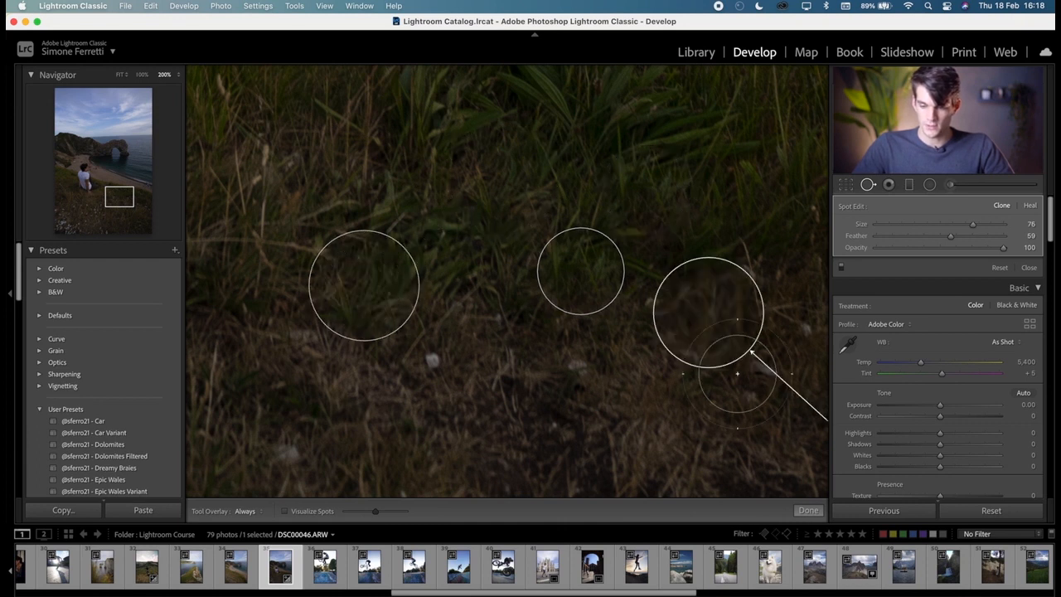
pyautogui.click(808, 510)
pyautogui.click(610, 390)
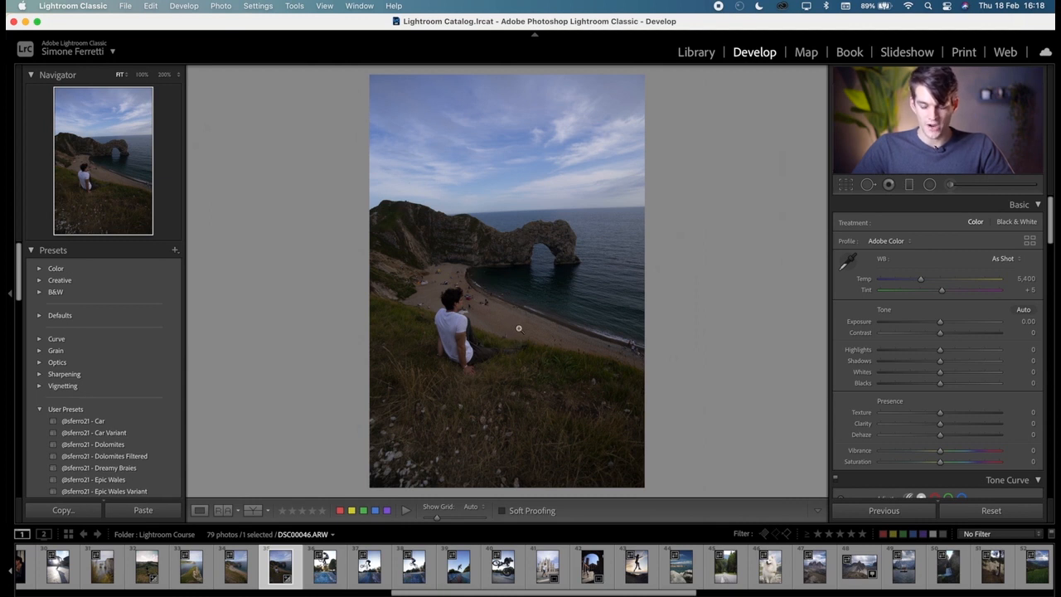
# Step: Reopen the coastal photo's spot removal edits and toggle them off and on to compare the result
pyautogui.click(867, 185)
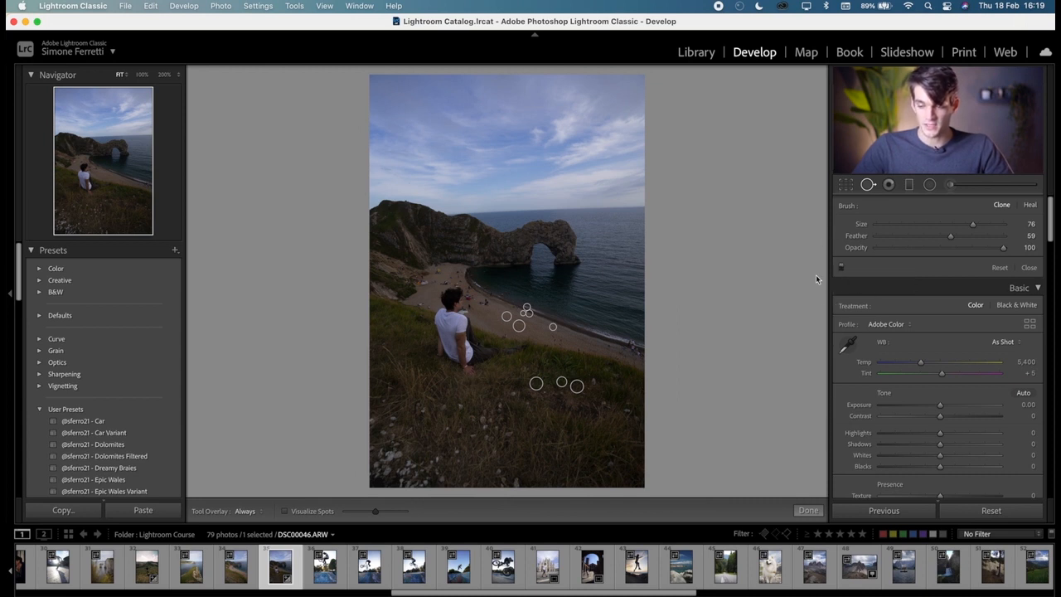
pyautogui.click(842, 267)
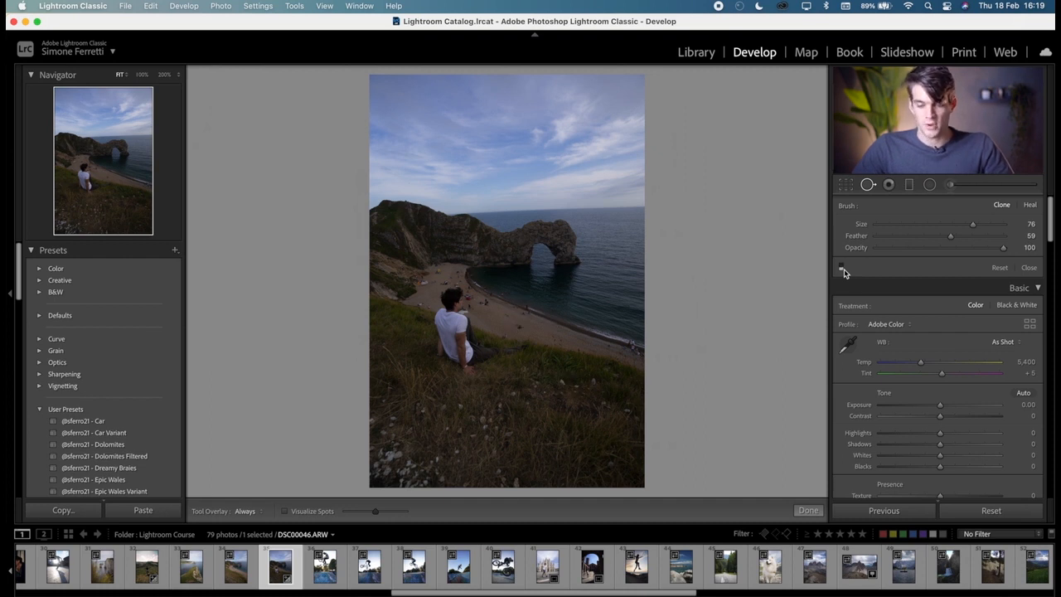
pyautogui.click(842, 267)
pyautogui.click(842, 267)
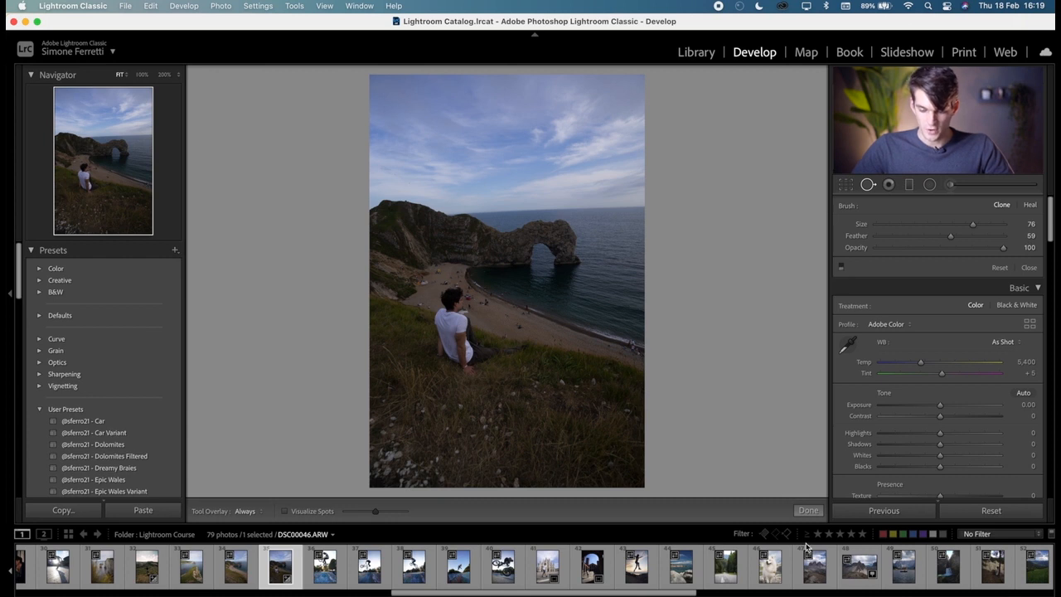
# Step: Open the portrait of the man with the dog, DSC09480.ARW, for spot removal and zoom in on his face
pyautogui.hscroll(10, 829, 563)
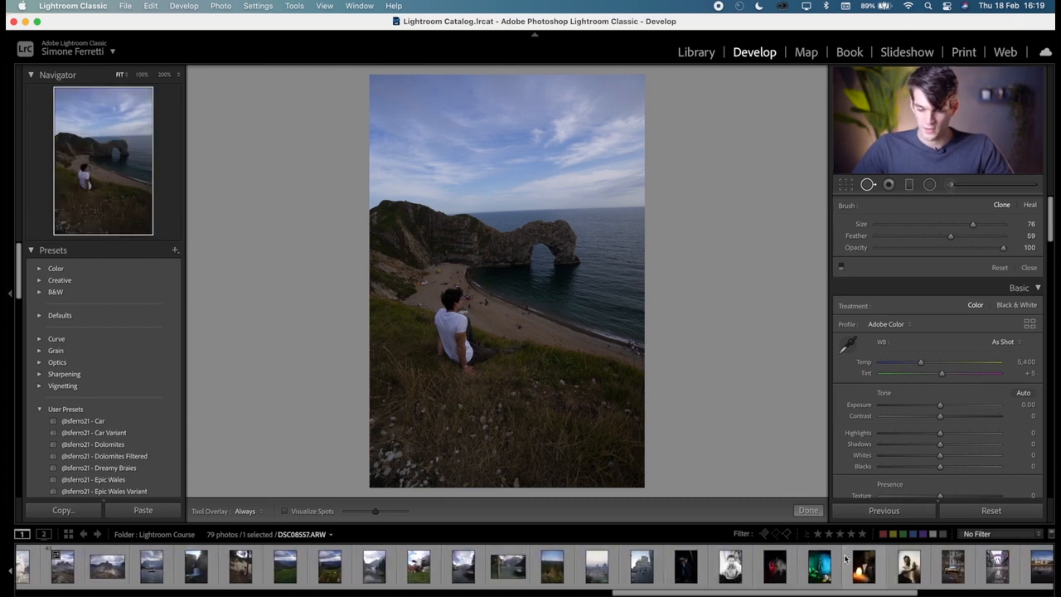
pyautogui.hscroll(5, 845, 564)
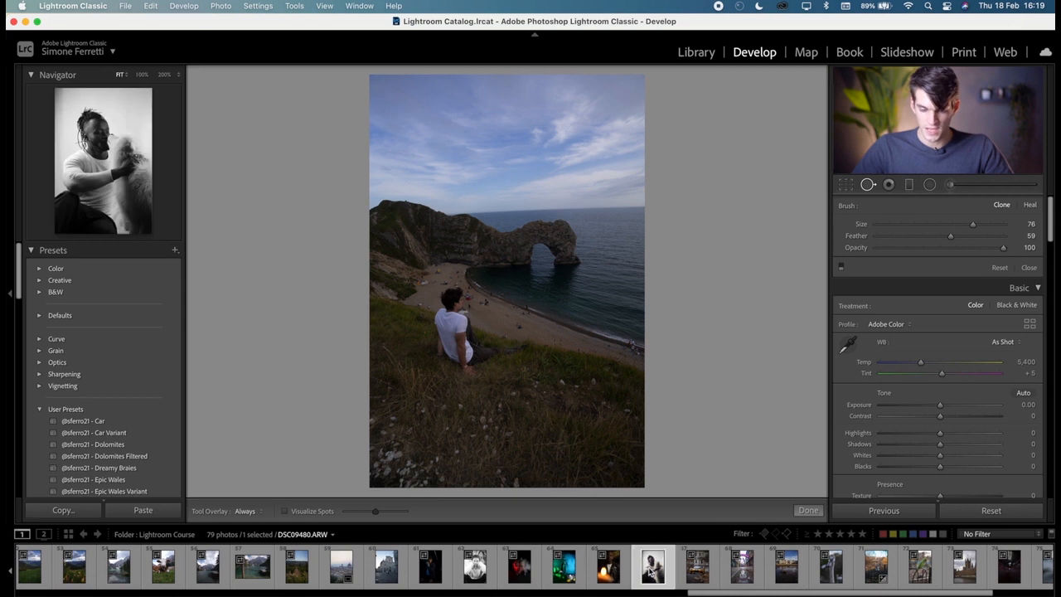
pyautogui.click(652, 571)
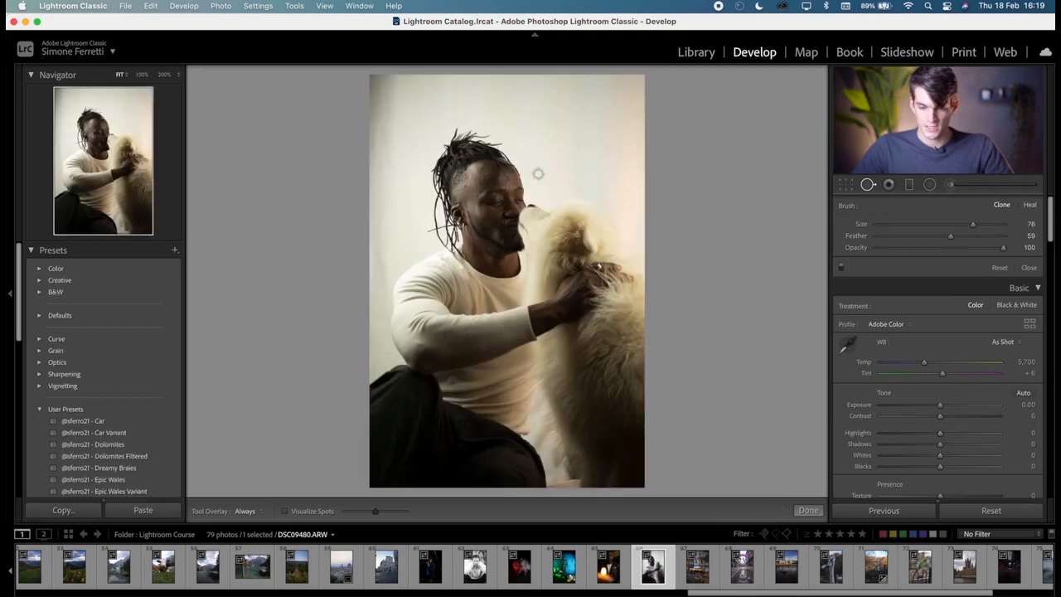
pyautogui.press('z')
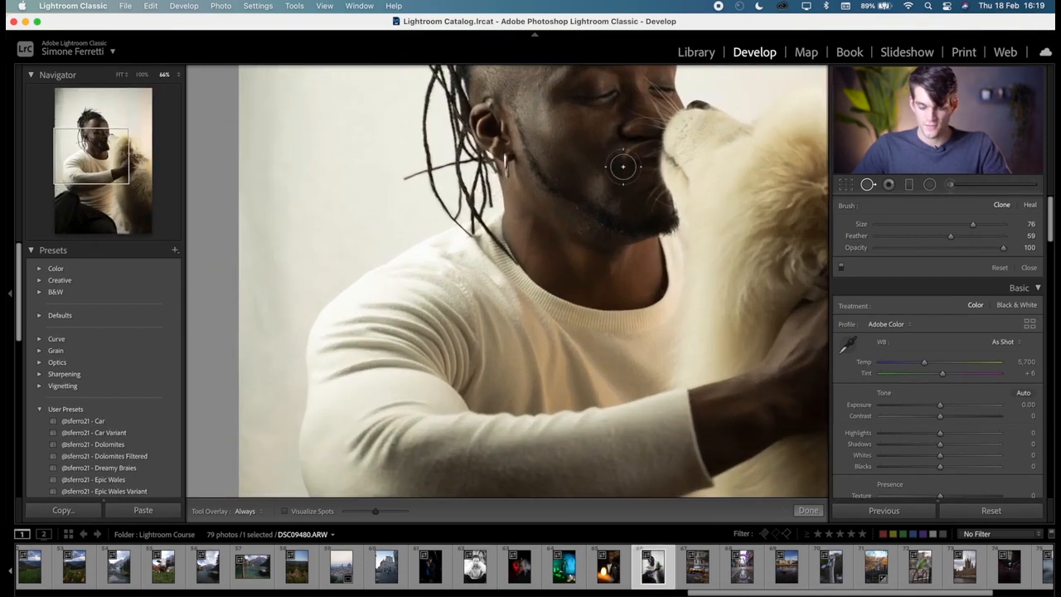
pyautogui.click(624, 155)
pyautogui.press('super+minus')
pyautogui.moveTo(511, 175); pyautogui.dragTo(512, 252)
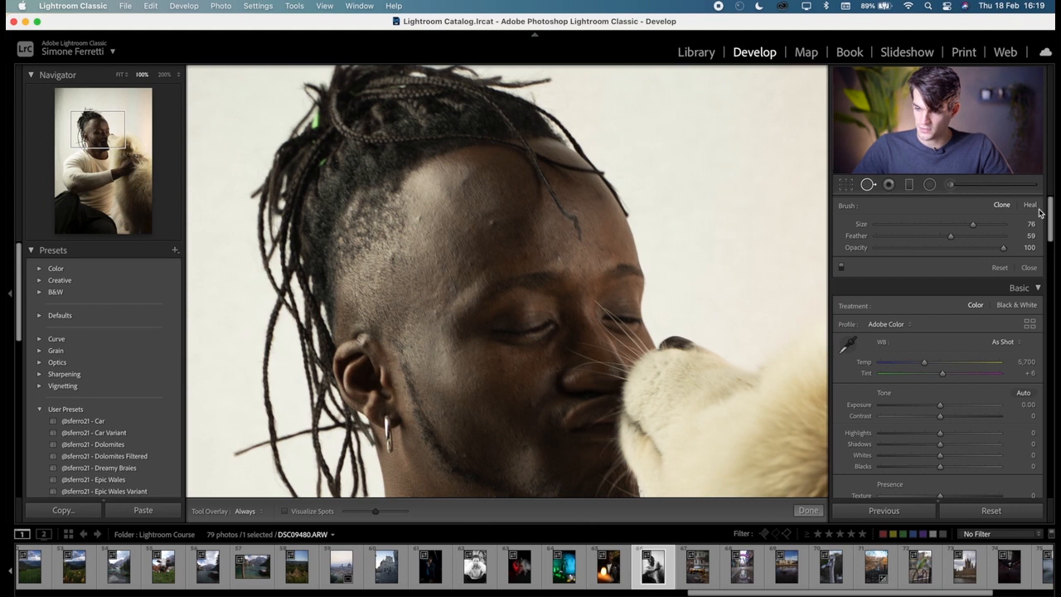
# Step: Clone out the bright bump in the middle of the man's forehead with a size 28 spot sourced from nearby clean skin
pyautogui.scroll(-3, 484, 214)
pyautogui.scroll(-5, 493, 223)
pyautogui.press('super+equal')
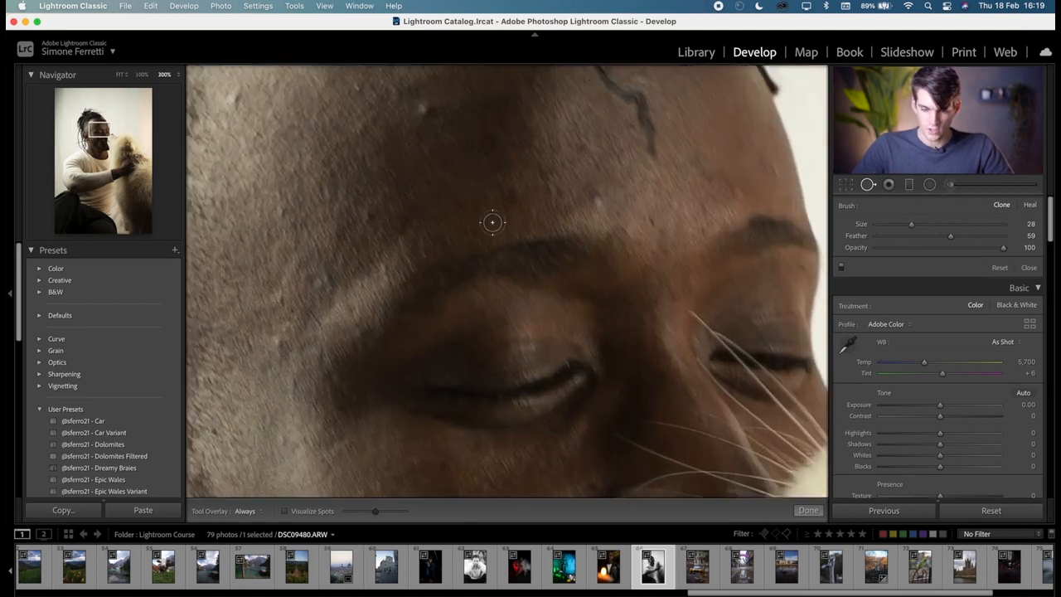
pyautogui.press('super+equal')
pyautogui.press('super+equal')
pyautogui.moveTo(452, 196); pyautogui.dragTo(576, 446)
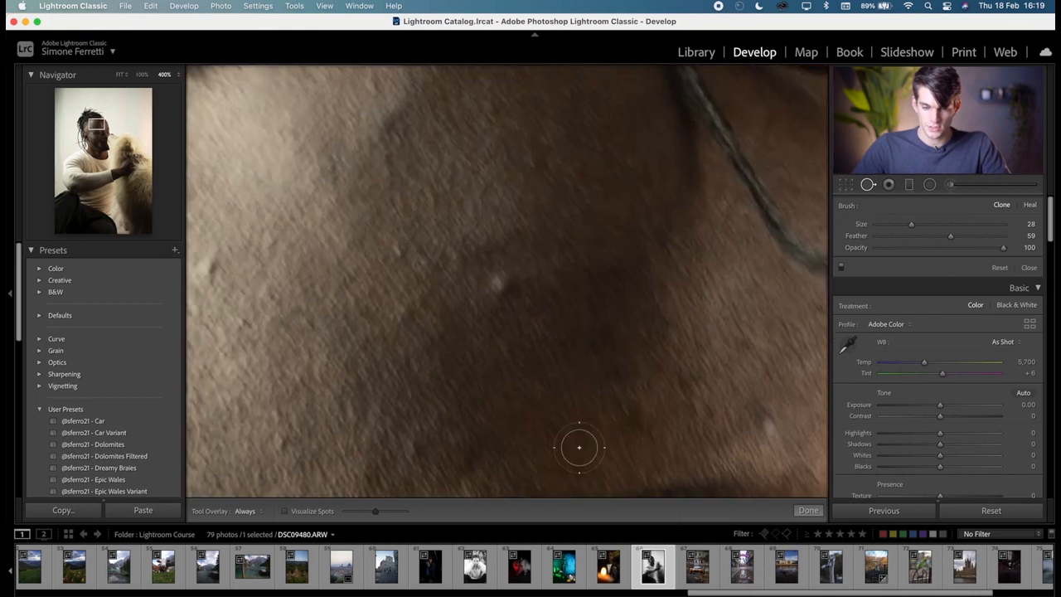
pyautogui.click(501, 284)
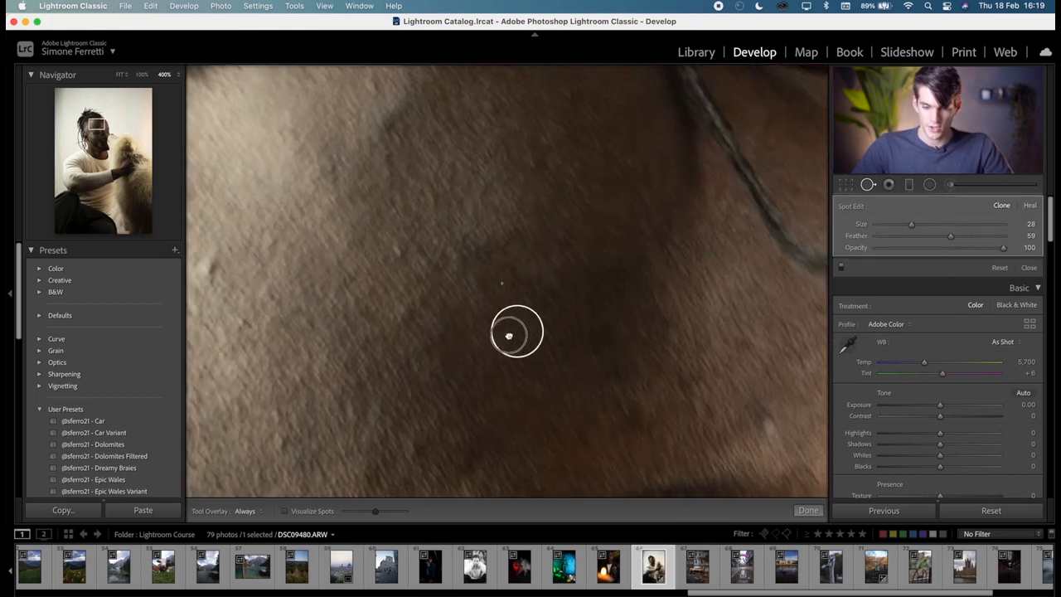
pyautogui.click(460, 333)
pyautogui.moveTo(460, 332); pyautogui.dragTo(444, 332)
# Step: Clone out two more bumps on the forehead towards the temple with size 28 spots, adjusting each source onto matching skin
pyautogui.click(394, 252)
pyautogui.moveTo(393, 161); pyautogui.dragTo(385, 188)
pyautogui.click(212, 265)
pyautogui.moveTo(295, 166); pyautogui.dragTo(285, 197)
# Step: Clone out the blemish just above the eyebrows with a size 28 spot, adjust its source, and finish the spot removal
pyautogui.press('super+minus')
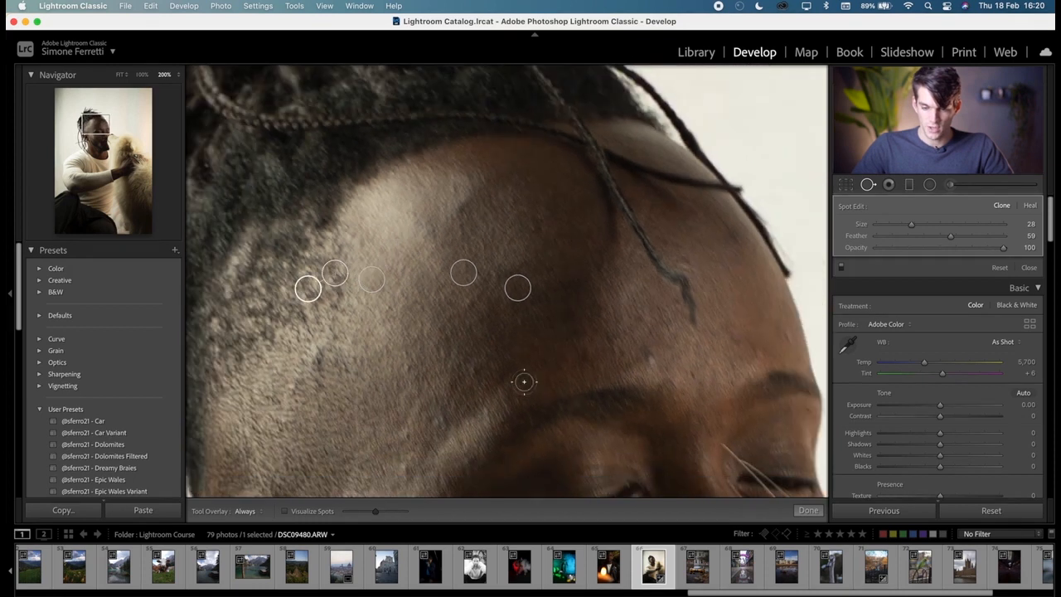
pyautogui.click(649, 359)
pyautogui.moveTo(668, 318); pyautogui.dragTo(661, 329)
pyautogui.click(808, 511)
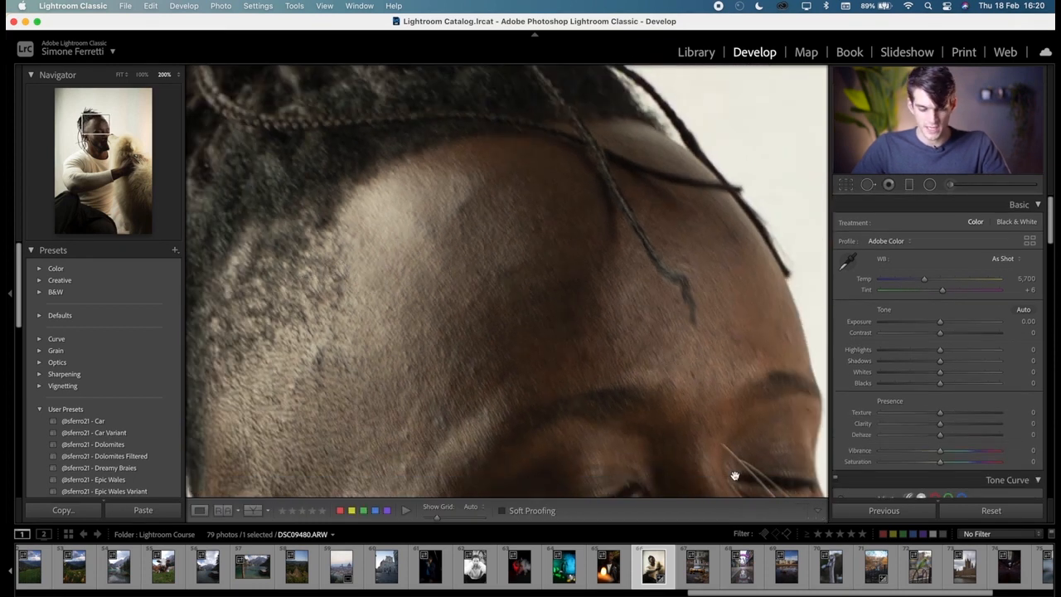
# Step: Compare the portrait's forehead before and after the retouching
pyautogui.press('\\')
pyautogui.press('\\')
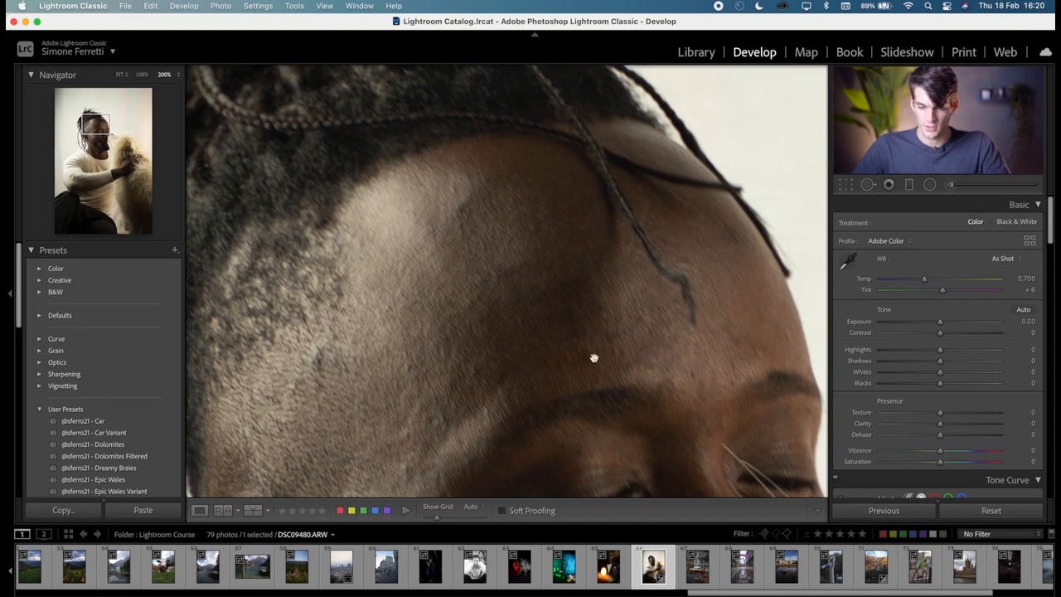
pyautogui.press('super+minus')
pyautogui.press('super+minus')
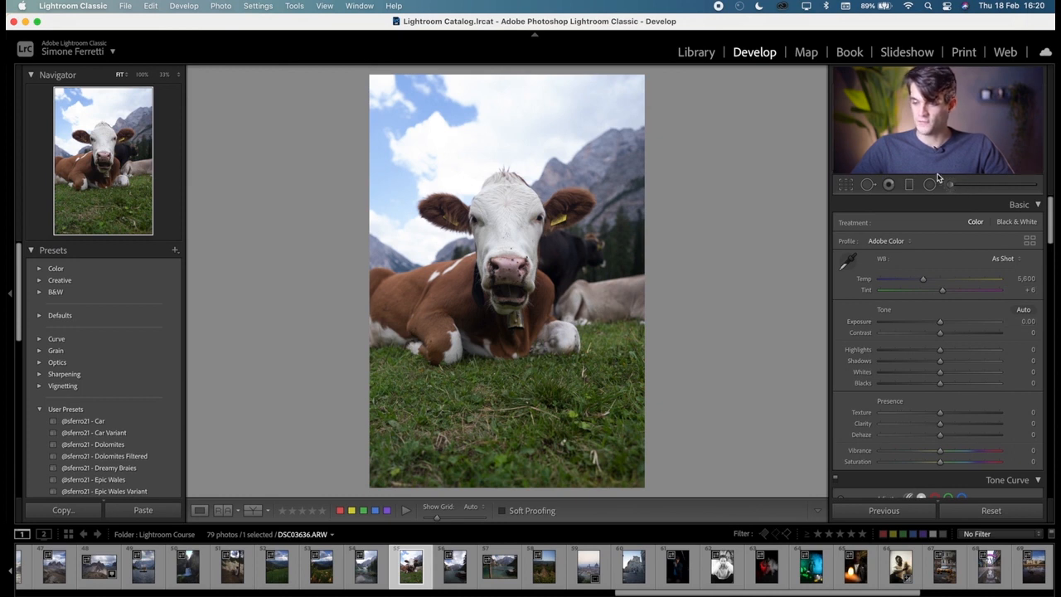
# Step: Draw a diagonal graduated filter from the lower-left grass up to the cow in DSC03636.ARW and set its exposure to 1.67
pyautogui.click(909, 185)
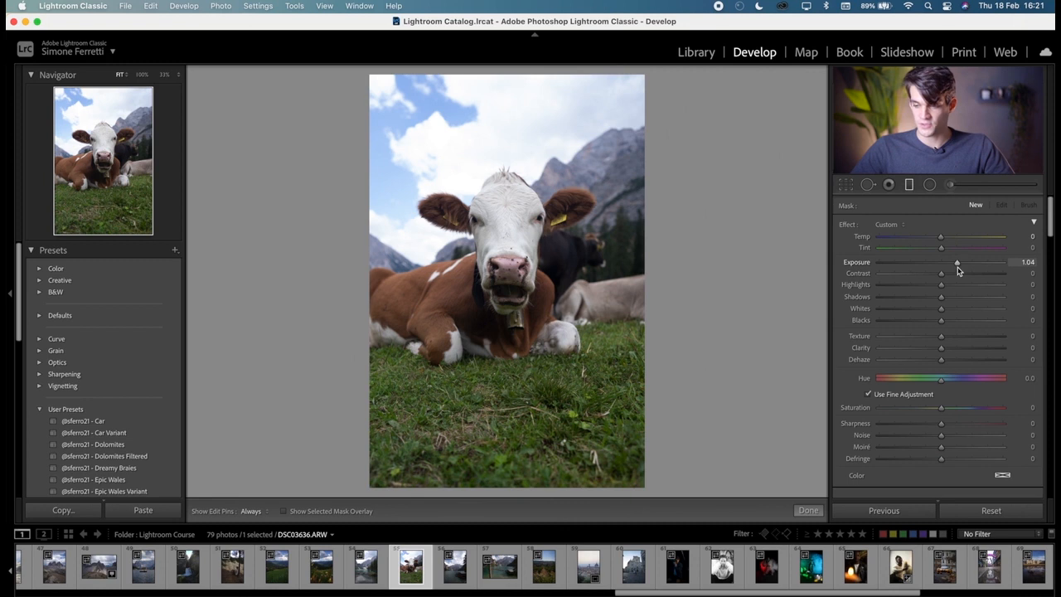
pyautogui.moveTo(958, 263); pyautogui.dragTo(981, 266)
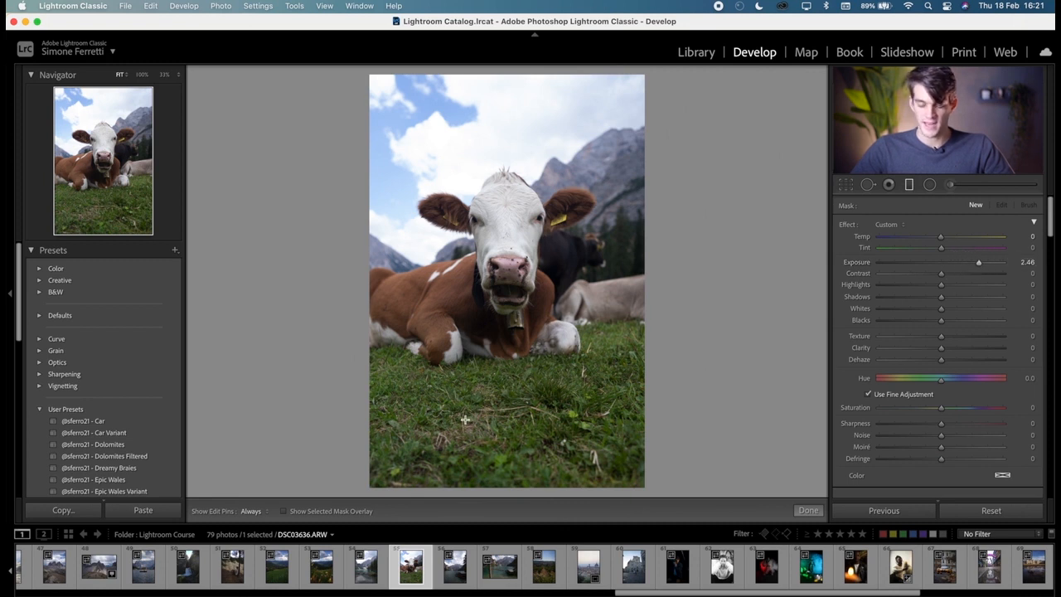
pyautogui.moveTo(443, 431); pyautogui.dragTo(505, 305)
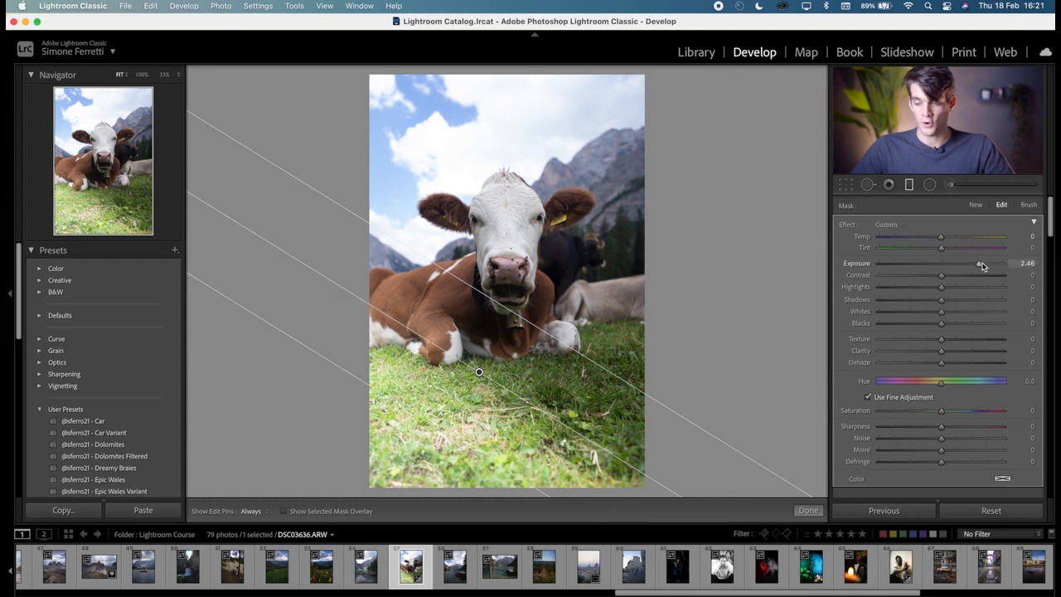
pyautogui.moveTo(979, 265)
pyautogui.mouseDown()
pyautogui.moveTo(884, 265)
pyautogui.moveTo(997, 264)
pyautogui.moveTo(920, 265)
pyautogui.moveTo(966, 264)
pyautogui.mouseUp()
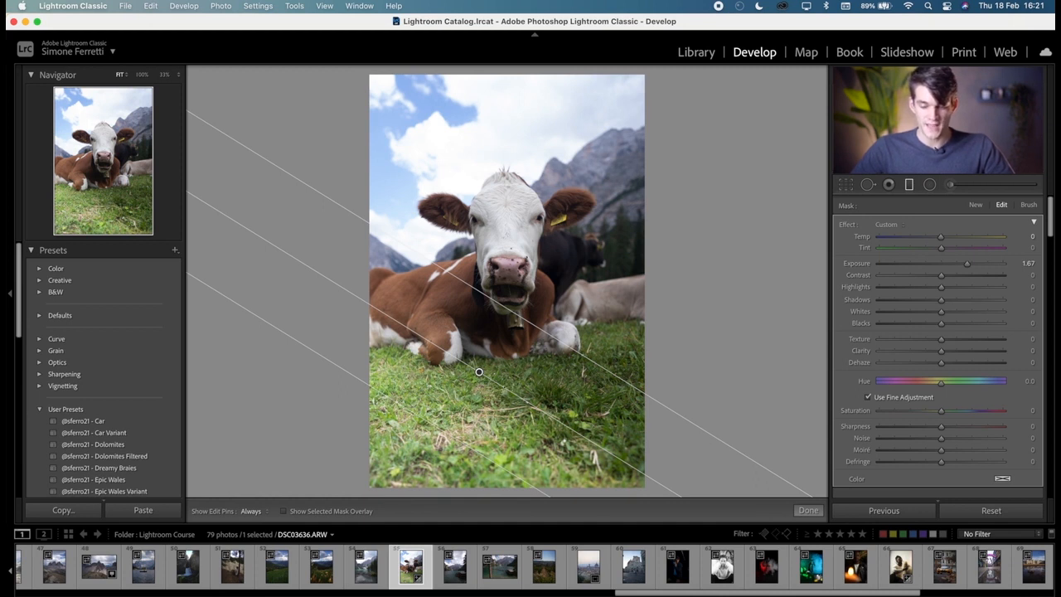
# Step: Toggle the graduated filter's mask overlay on and off to examine the affected area
pyautogui.click(285, 512)
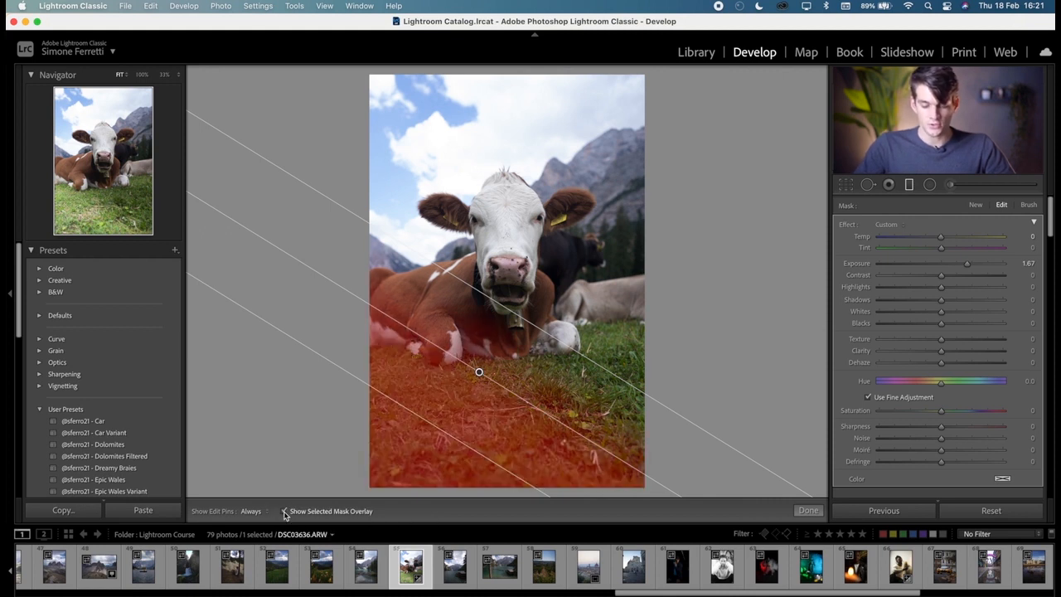
pyautogui.click(284, 511)
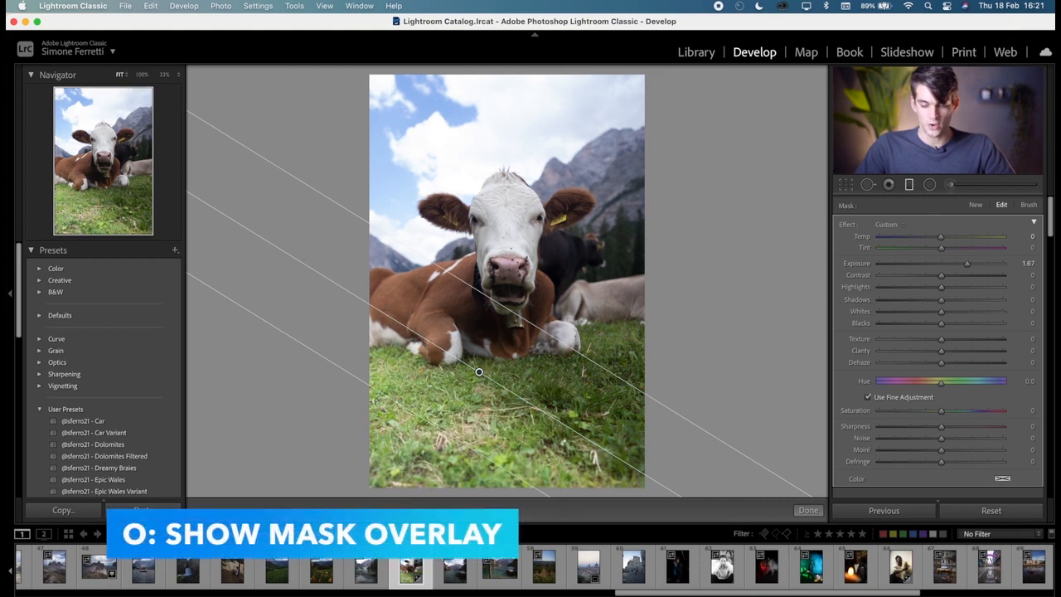
pyautogui.press('o')
pyautogui.press('o')
pyautogui.press('o')
pyautogui.press('o')
pyautogui.press('o')
pyautogui.press('o')
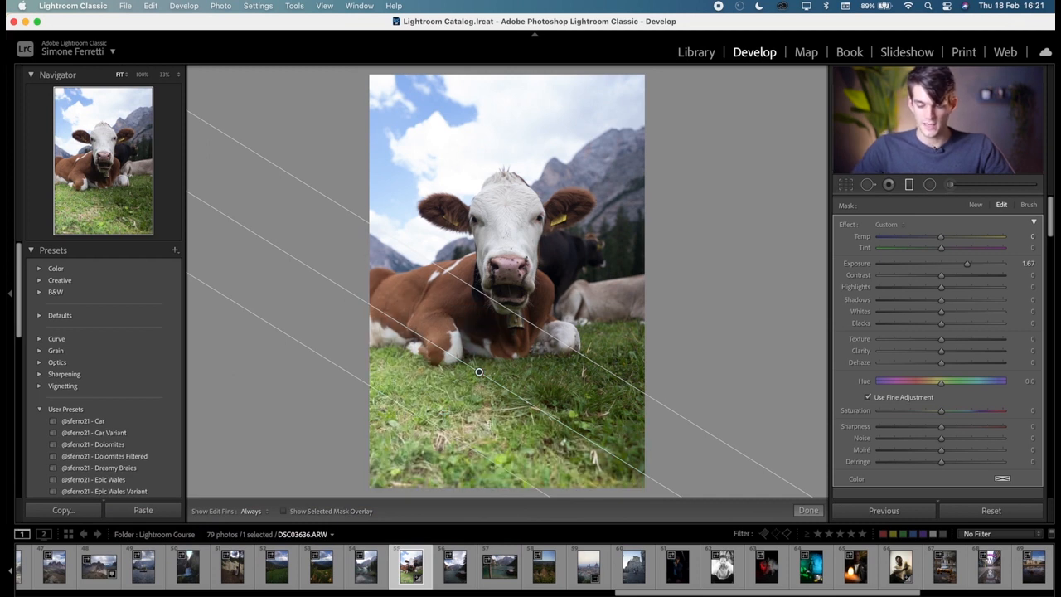
# Step: Set the graduated filter's exposure to −0.94 and rotate it to a slightly shallower angle
pyautogui.moveTo(964, 265)
pyautogui.mouseDown()
pyautogui.moveTo(900, 267)
pyautogui.moveTo(979, 271)
pyautogui.moveTo(926, 272)
pyautogui.moveTo(949, 276)
pyautogui.mouseUp()
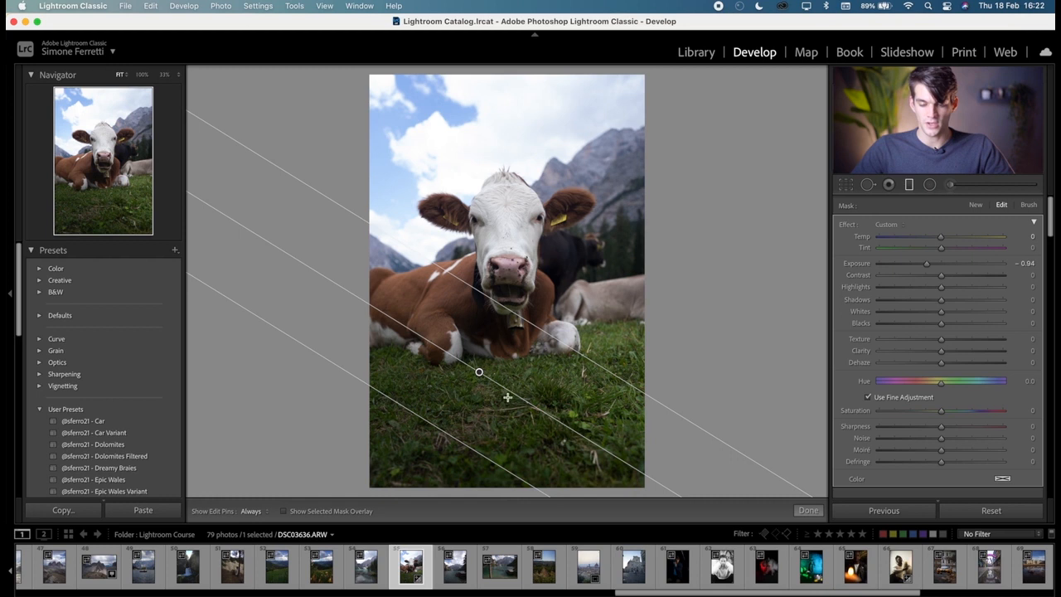
pyautogui.moveTo(524, 401); pyautogui.dragTo(559, 412)
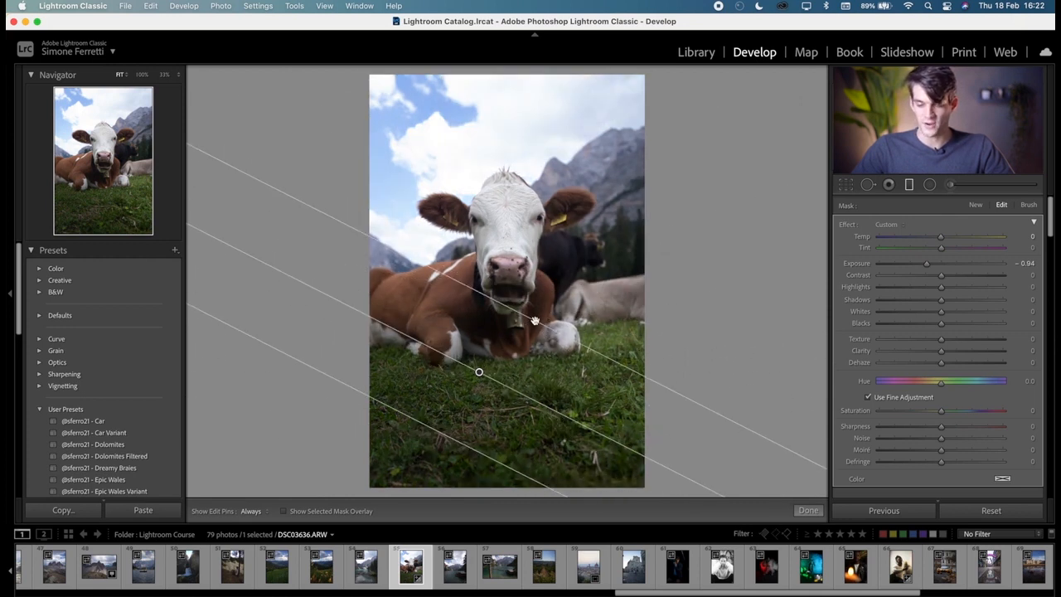
# Step: Narrow the filter's transition to a nearly hard edge across the lower-left grass, close the filter, and inspect the edge up close
pyautogui.moveTo(536, 321); pyautogui.dragTo(466, 439)
pyautogui.click(808, 509)
pyautogui.press('super+equal')
pyautogui.press('super+equal')
pyautogui.press('super+equal')
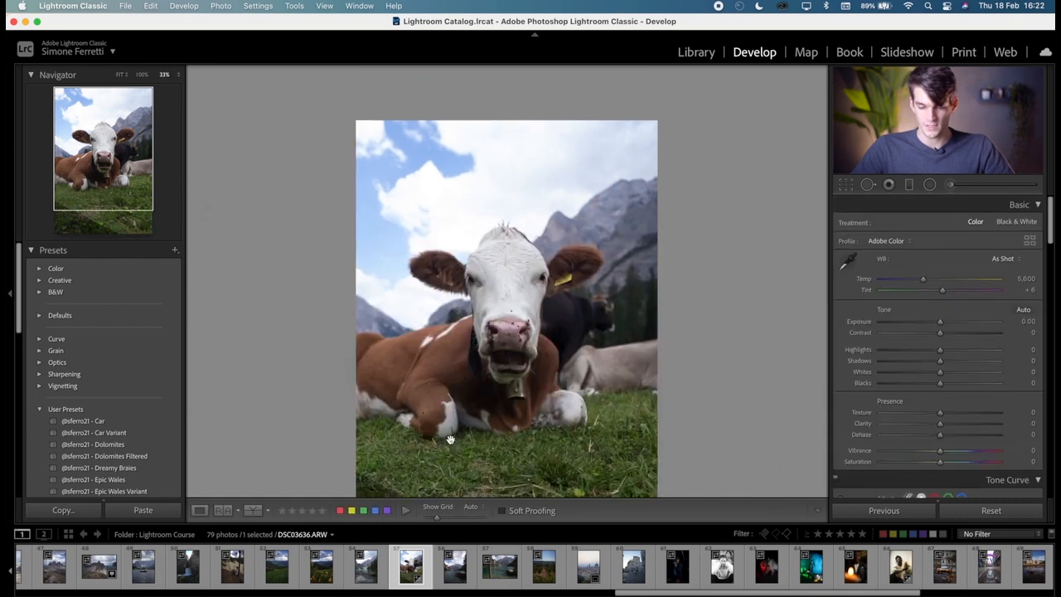
pyautogui.press('super+minus')
pyautogui.press('super+minus')
pyautogui.moveTo(451, 439); pyautogui.dragTo(486, 284)
pyautogui.press('super+equal')
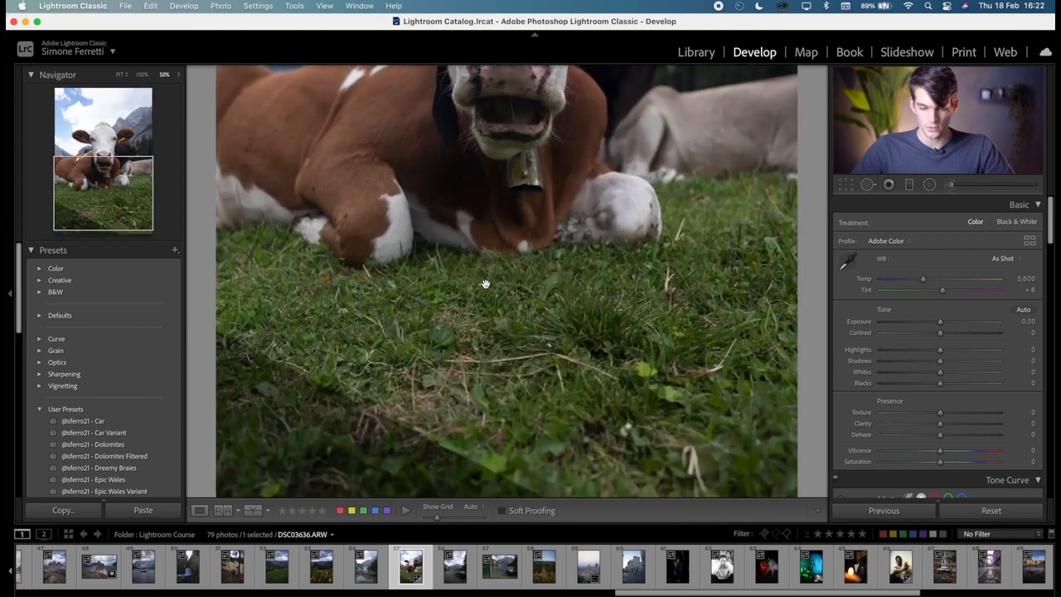
pyautogui.scroll(-3, 495, 278)
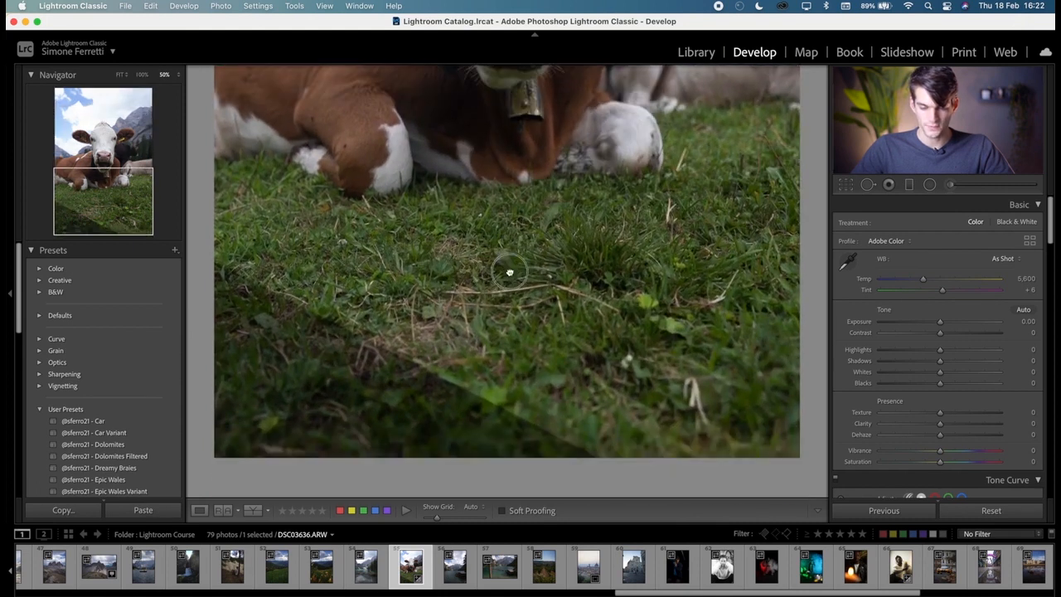
# Step: Reselect the diagonal graduated filter and widen its transition from the lower grass up across the cow for a soft fade
pyautogui.click(909, 185)
pyautogui.press('super+minus')
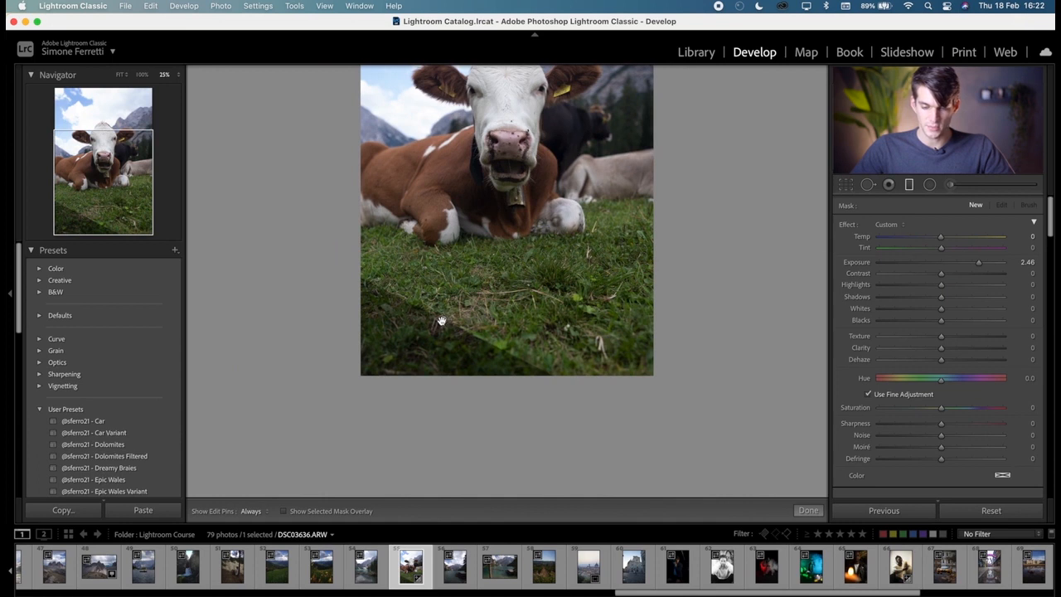
pyautogui.moveTo(441, 321); pyautogui.dragTo(440, 316)
pyautogui.press('super+equal')
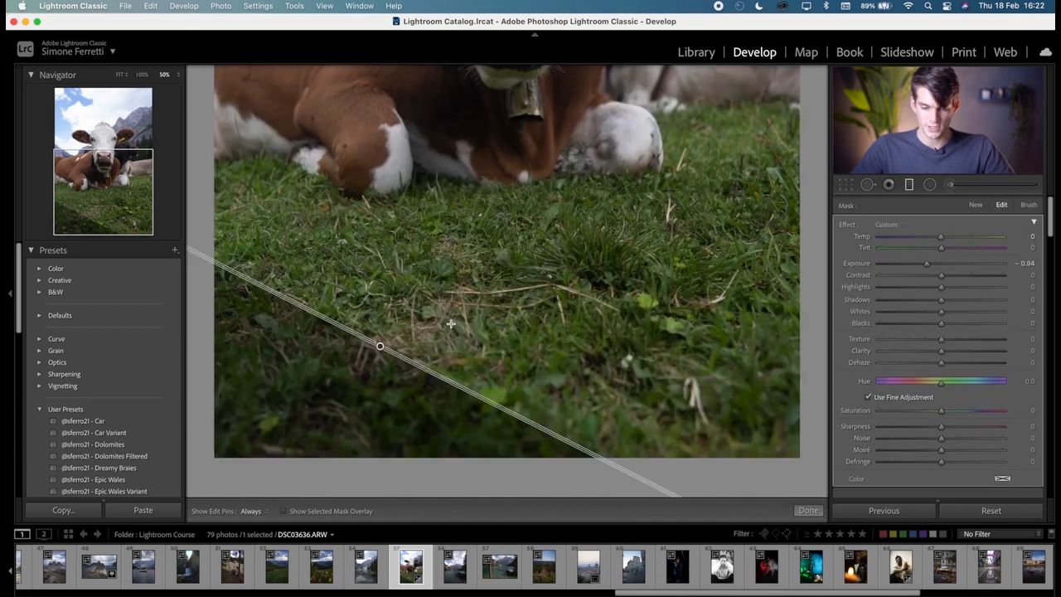
pyautogui.press('super+equal')
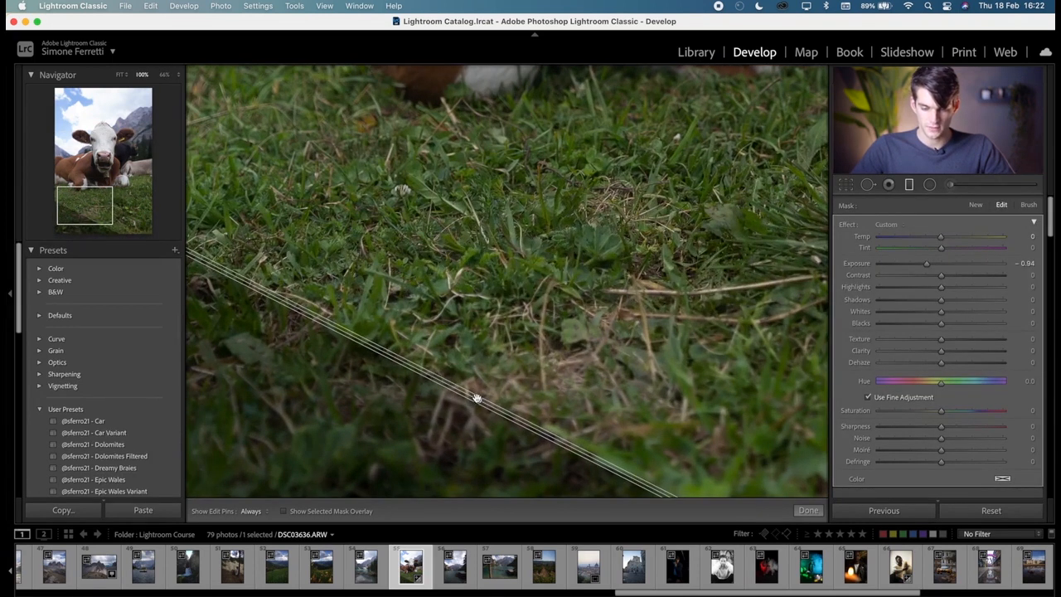
pyautogui.press('super+equal')
pyautogui.press('super+equal')
pyautogui.press('super+equal')
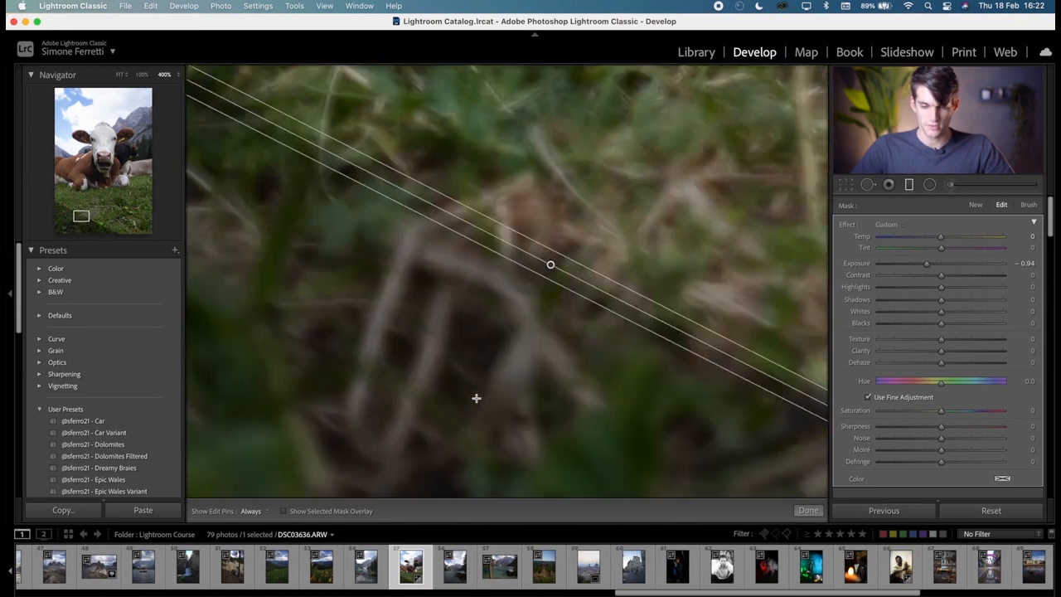
pyautogui.scroll(2, 477, 398)
pyautogui.moveTo(520, 272); pyautogui.dragTo(689, 60)
pyautogui.press('super+minus')
pyautogui.press('super+minus')
pyautogui.press('super+minus')
pyautogui.press('super+minus')
pyautogui.press('super+minus')
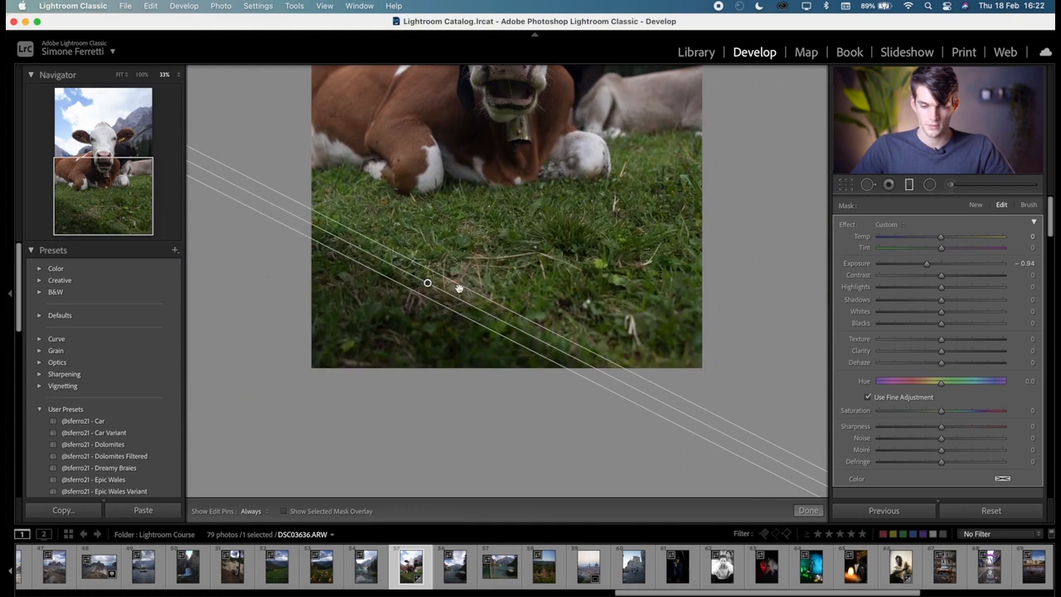
pyautogui.moveTo(462, 285); pyautogui.dragTo(562, 192)
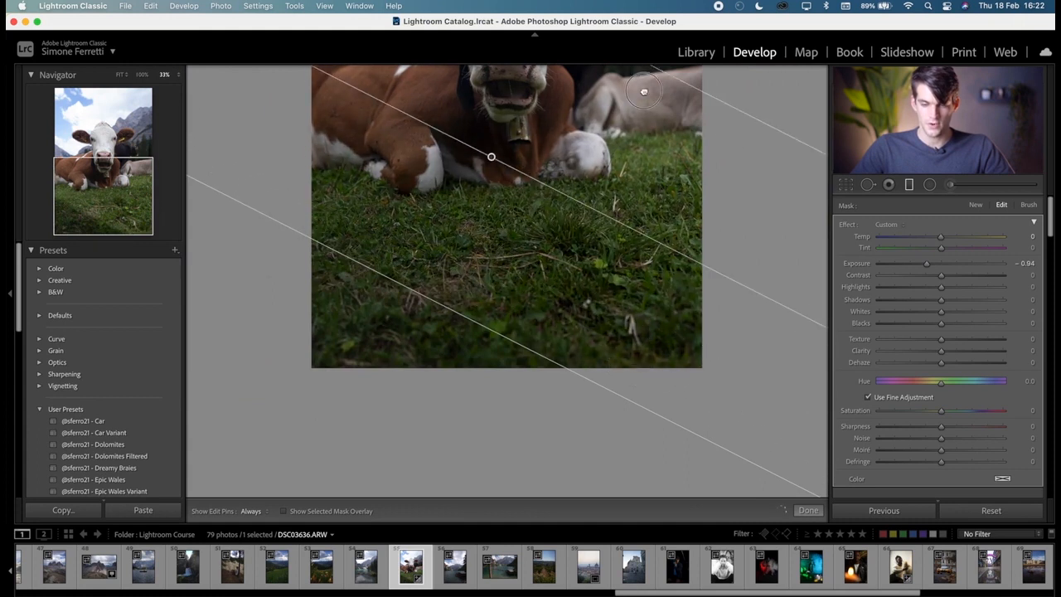
pyautogui.press('super+minus')
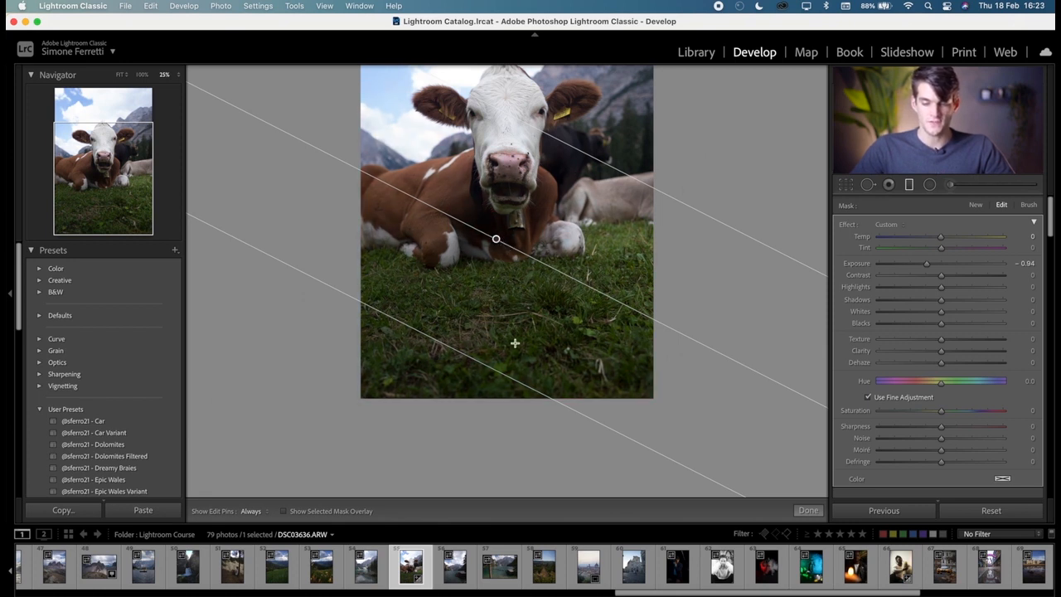
pyautogui.moveTo(577, 238); pyautogui.dragTo(577, 217)
pyautogui.press('super+z')
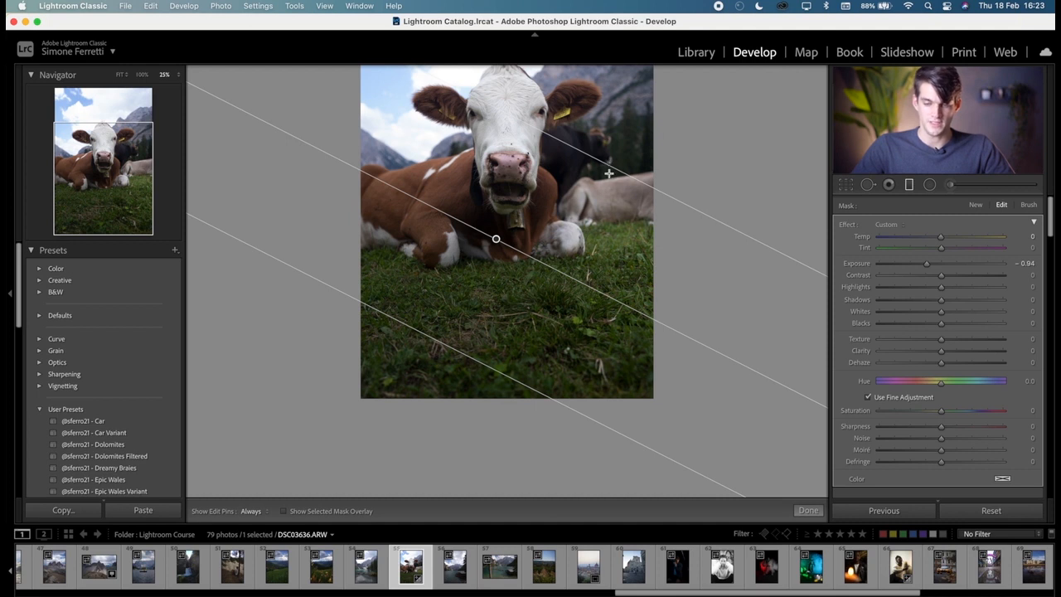
# Step: Lower the graduated filter onto the grass and set exposure 3.35, shadows −60, whites −58, blacks 67, texture 46, clarity −51 and dehaze −51
pyautogui.moveTo(495, 239); pyautogui.dragTo(457, 342)
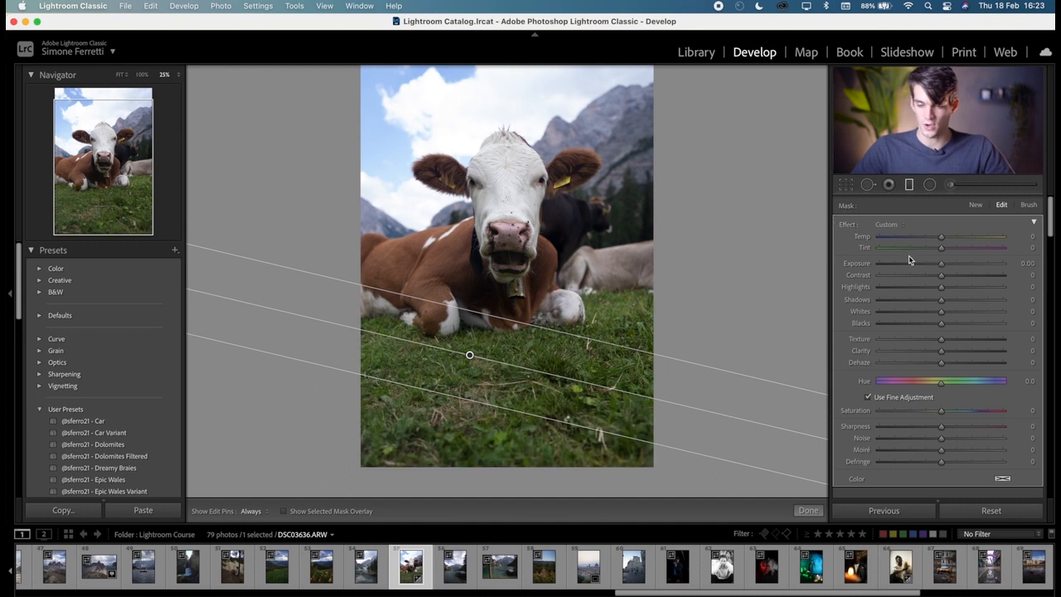
pyautogui.click(992, 263)
pyautogui.moveTo(941, 299); pyautogui.dragTo(905, 311)
pyautogui.click(982, 323)
pyautogui.click(969, 339)
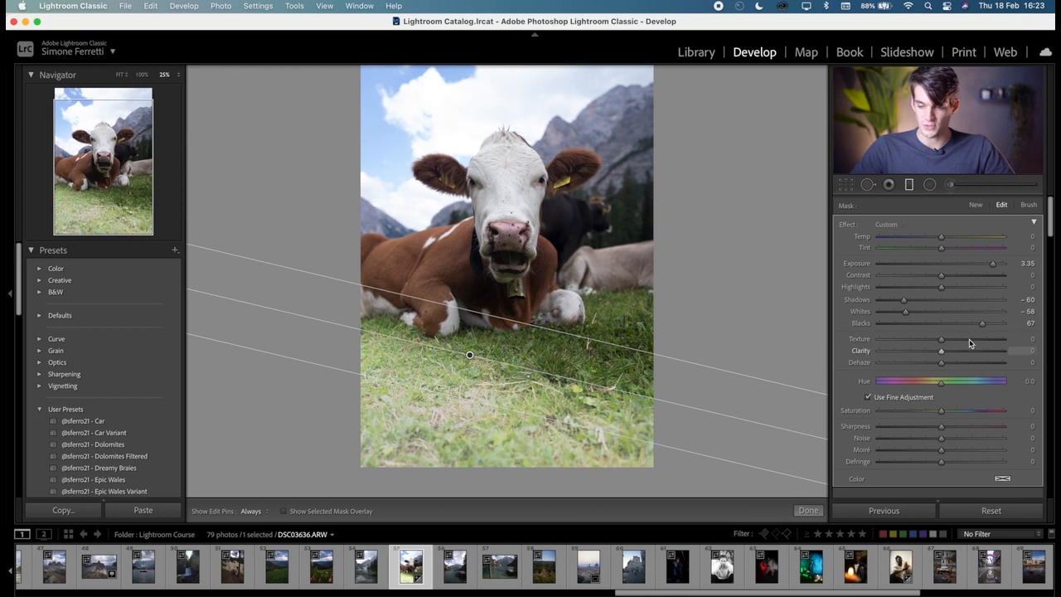
pyautogui.click(908, 362)
pyautogui.click(909, 351)
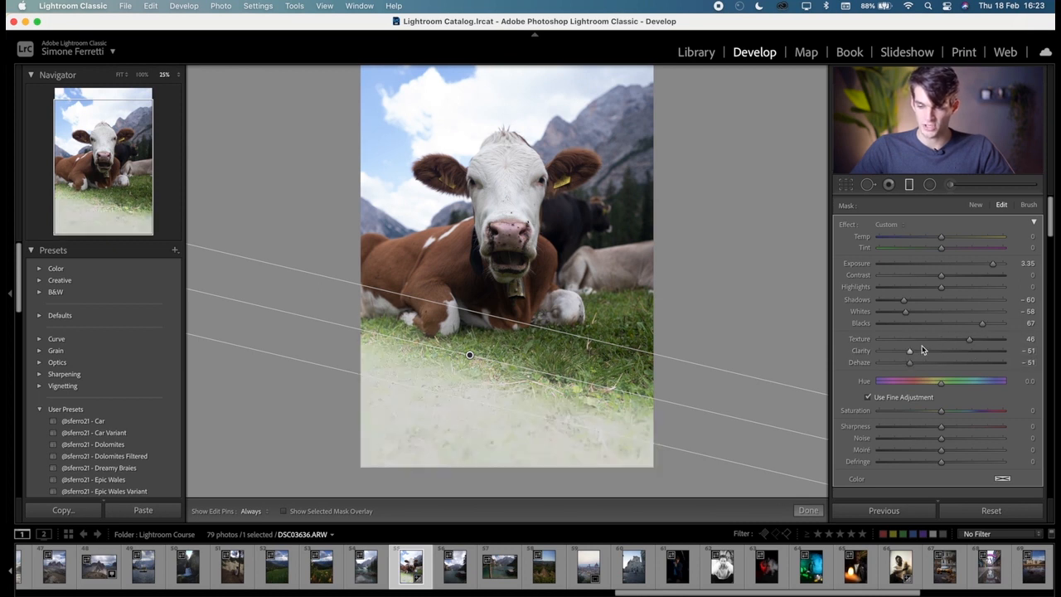
# Step: Reset all adjustments of the grass filter and discard a trial filter drawn across the cow
pyautogui.doubleClick(845, 226)
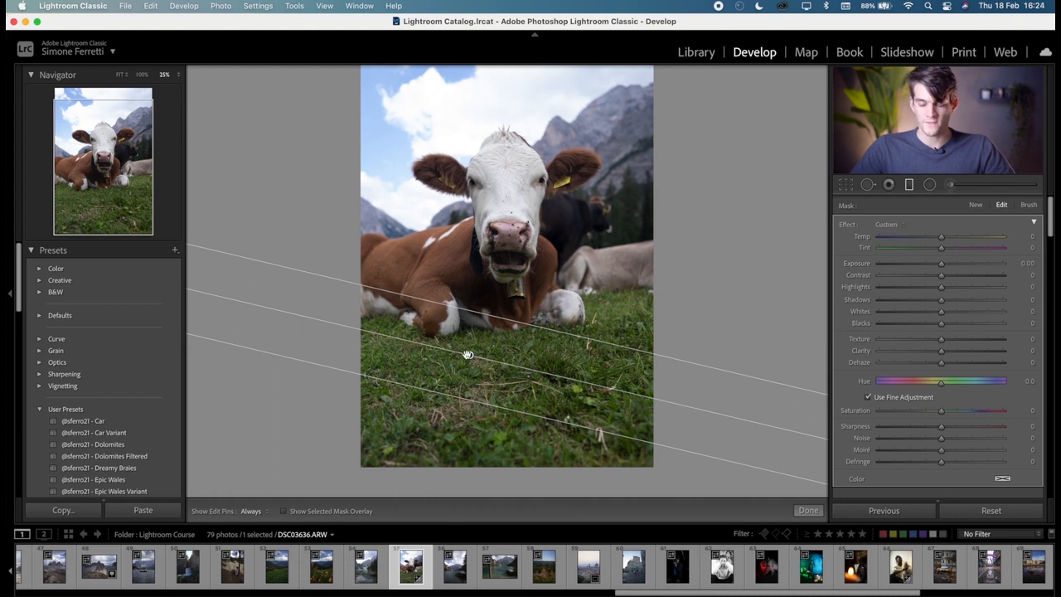
pyautogui.click(975, 205)
pyautogui.moveTo(425, 271); pyautogui.dragTo(522, 211)
pyautogui.press('Delete')
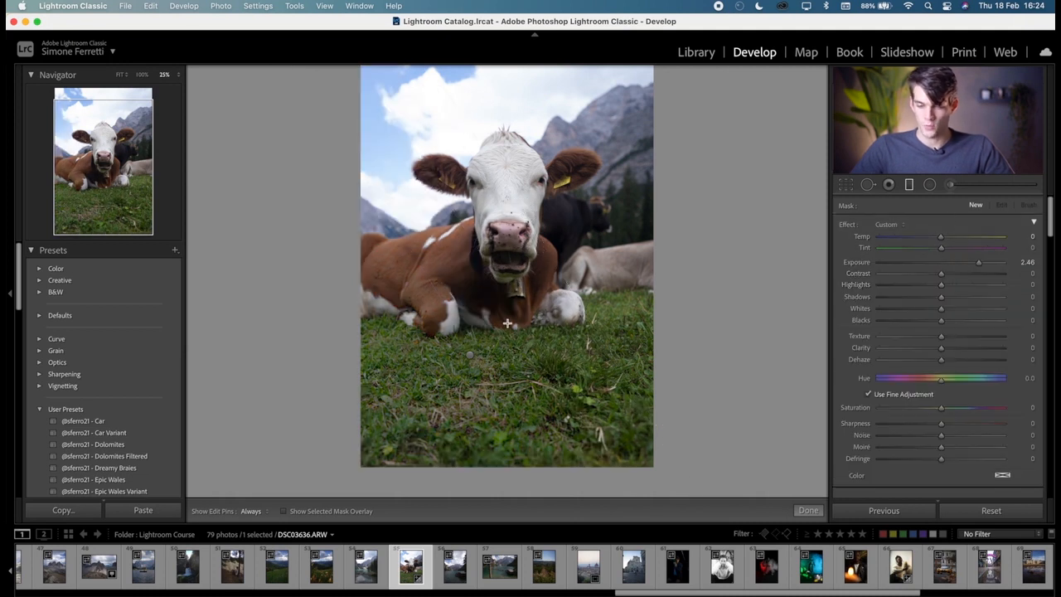
pyautogui.moveTo(470, 356); pyautogui.dragTo(459, 402)
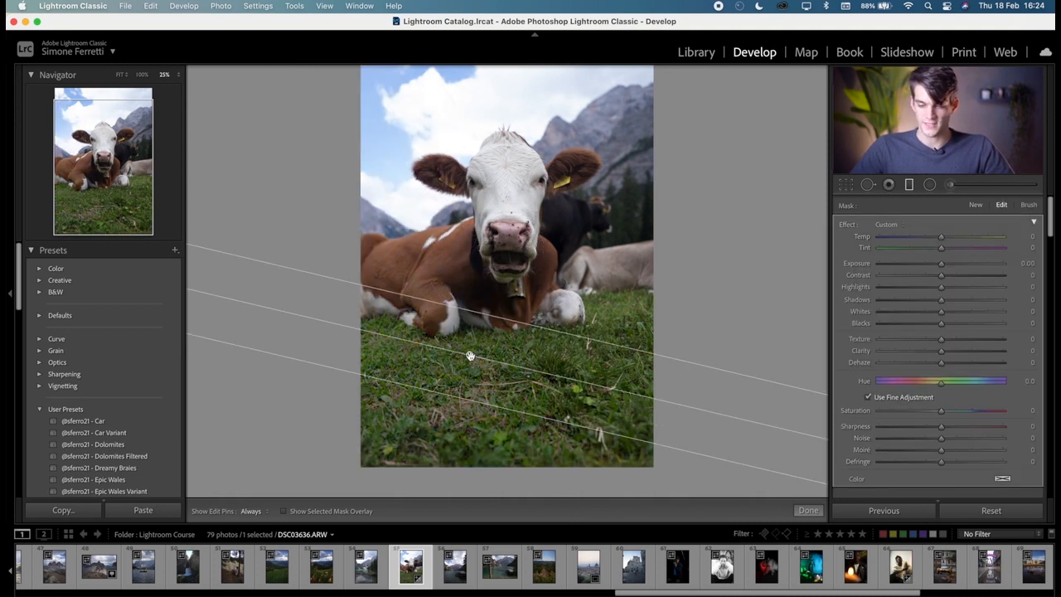
# Step: Show the grass filter's mask overlay and brush extra masked area over the right-hand grass and the background cow with a size 17 brush
pyautogui.click(1028, 206)
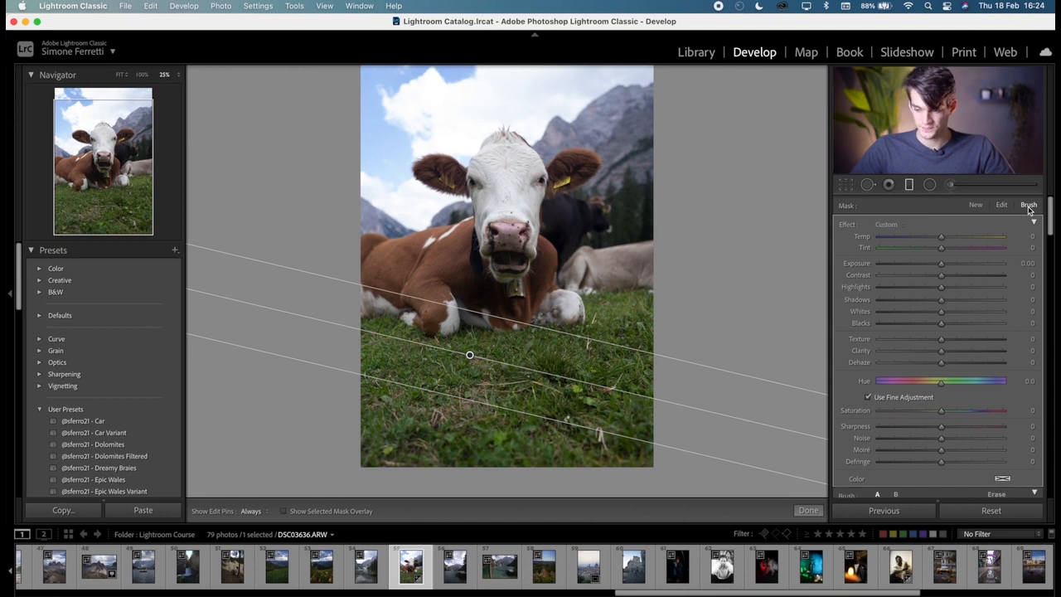
pyautogui.scroll(-3, 954, 348)
pyautogui.scroll(-1, 954, 351)
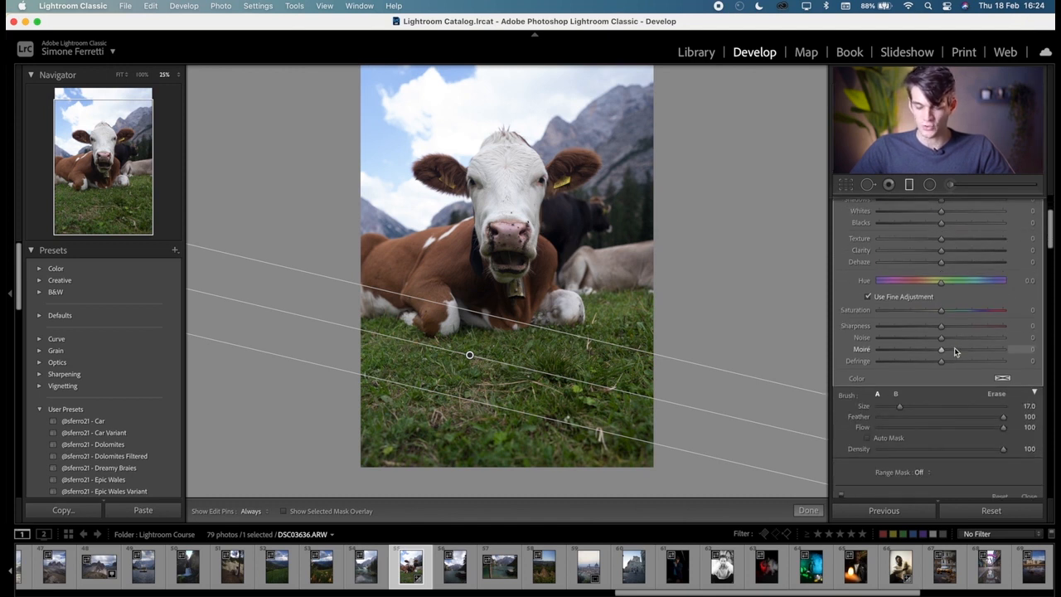
pyautogui.press('o')
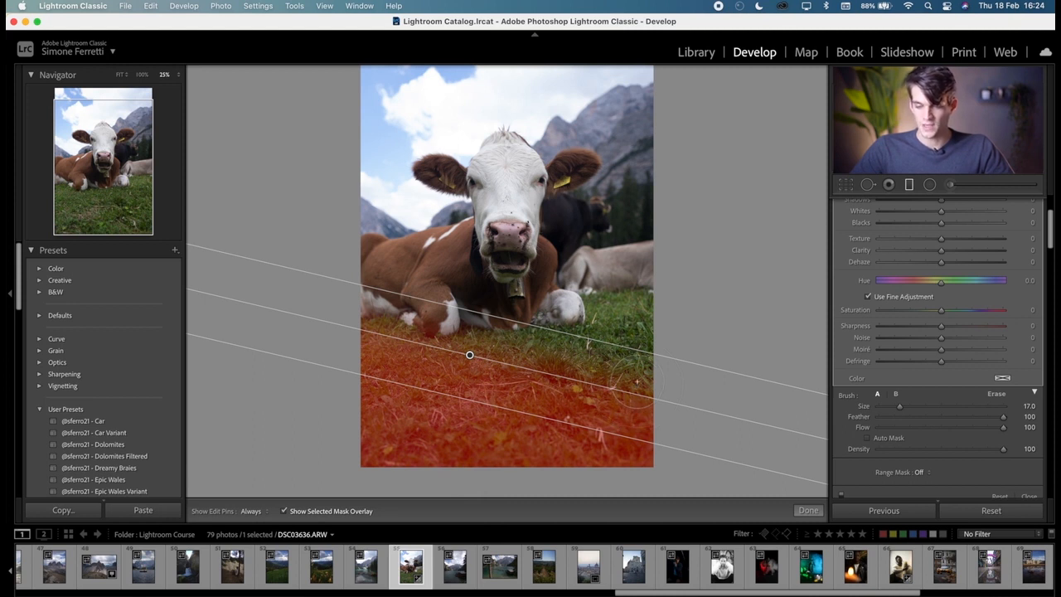
pyautogui.moveTo(517, 297)
pyautogui.mouseDown()
pyautogui.moveTo(652, 357)
pyautogui.moveTo(517, 324)
pyautogui.moveTo(527, 356)
pyautogui.moveTo(628, 331)
pyautogui.moveTo(585, 244)
pyautogui.mouseUp()
pyautogui.press('h')
pyautogui.press('h')
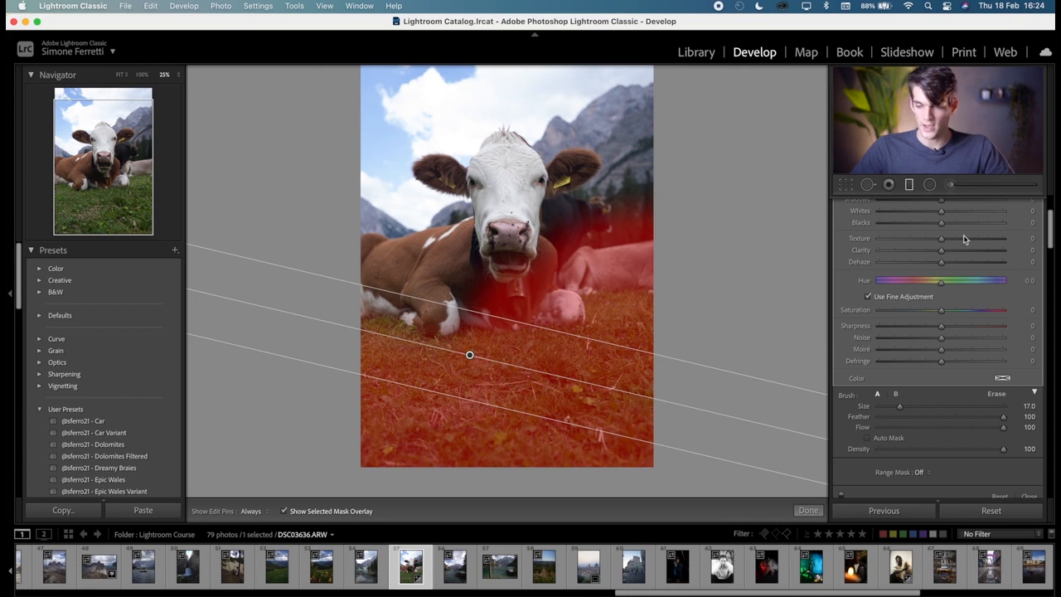
# Step: Return to editing the gradient and rotate it around its pin to a steeper diagonal
pyautogui.scroll(5, 963, 235)
pyautogui.click(1001, 206)
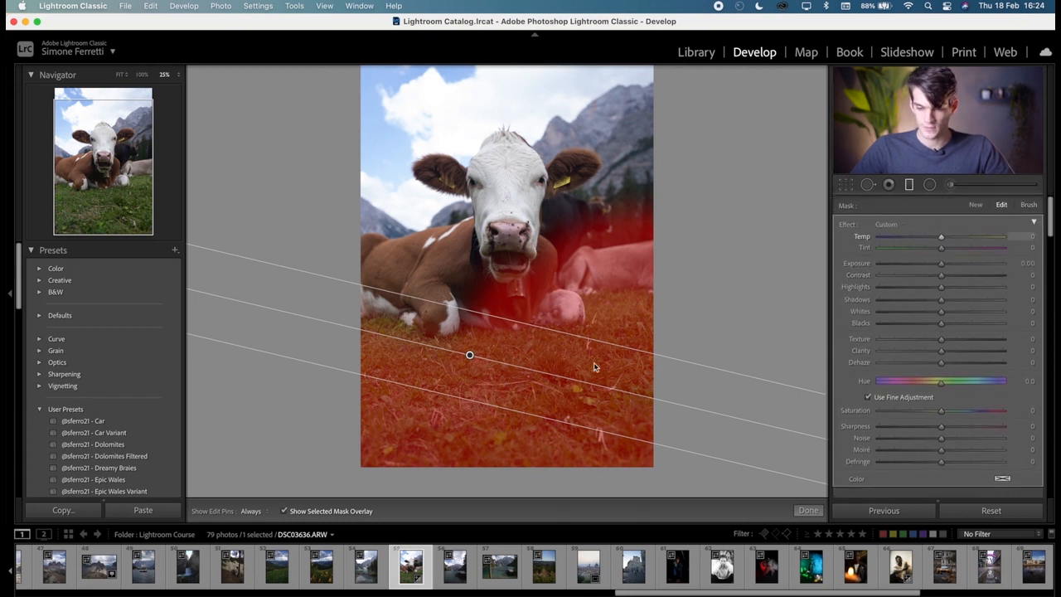
pyautogui.moveTo(557, 378); pyautogui.dragTo(566, 461)
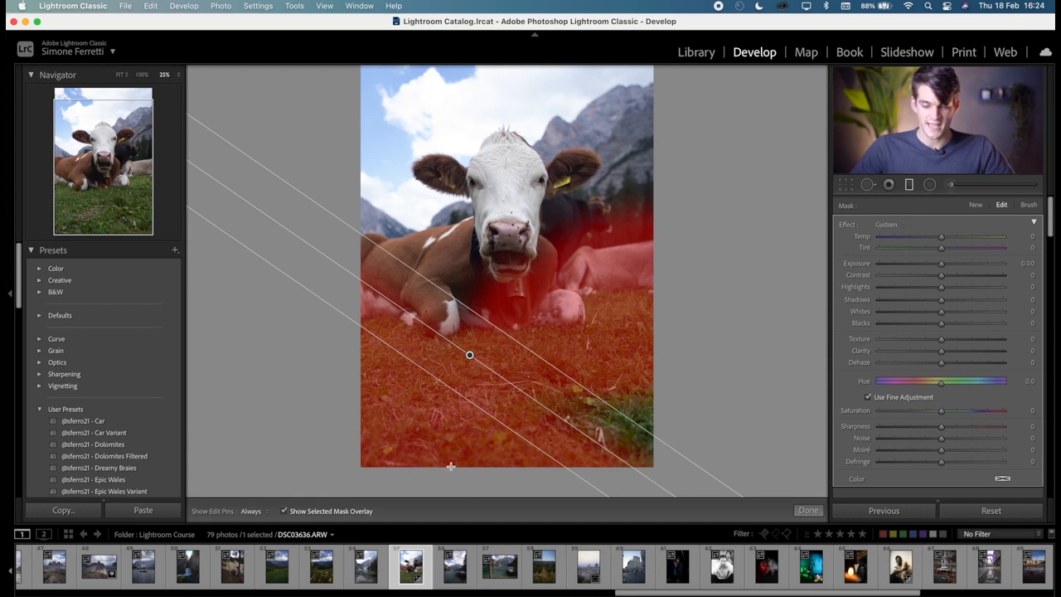
# Step: Hide the mask overlay and raise the combined gradient and brush mask's exposure to 3.57
pyautogui.press('o')
pyautogui.click(954, 269)
pyautogui.moveTo(954, 270); pyautogui.dragTo(997, 269)
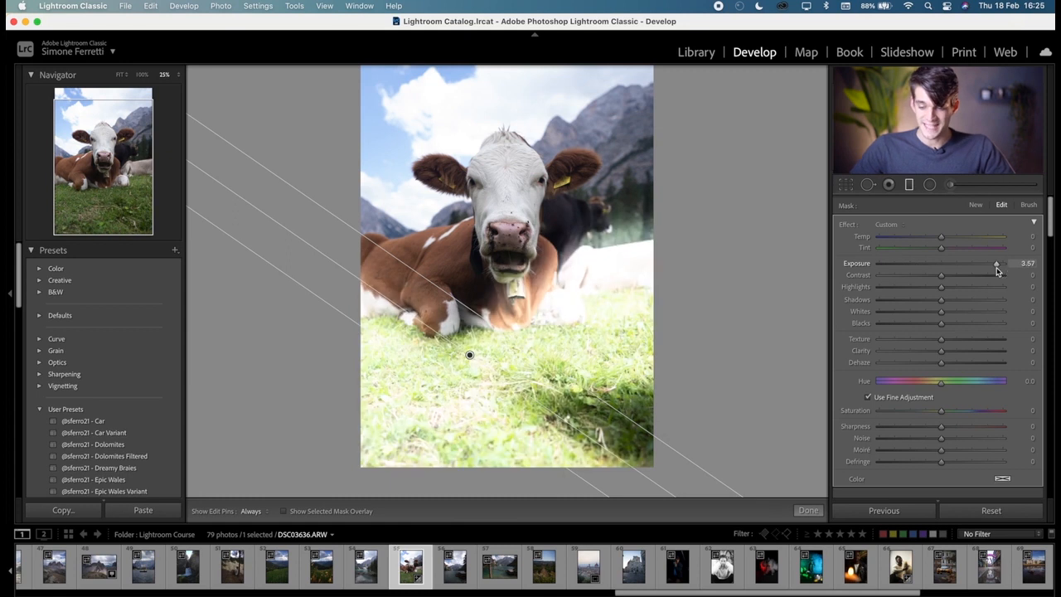
# Step: Erase the filter's mask from the background cow and the right-hand grass using a size 15 eraser brush with the pins hidden
pyautogui.click(1028, 204)
pyautogui.scroll(-5, 995, 323)
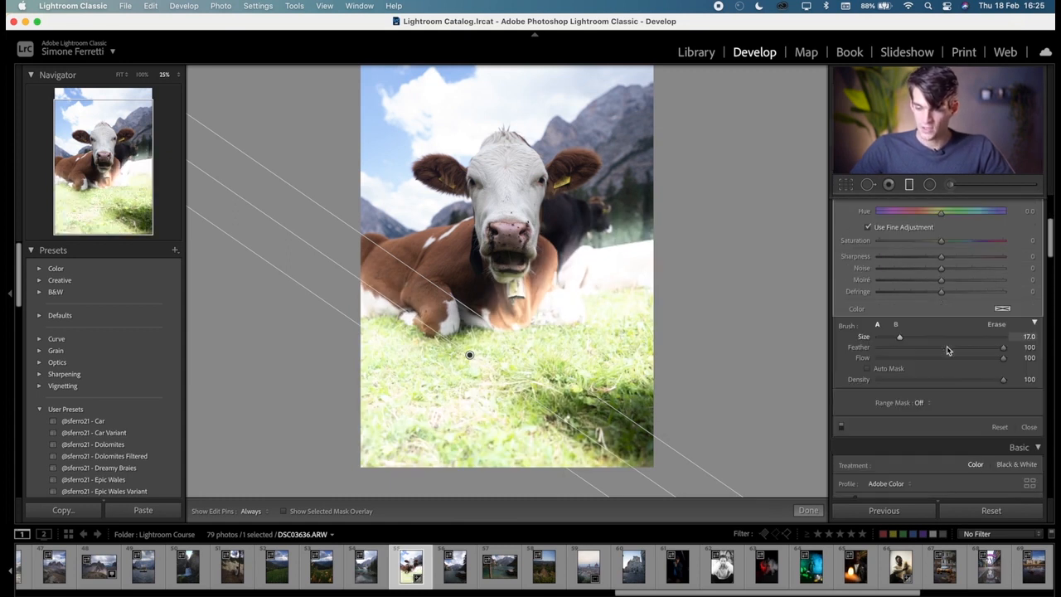
pyautogui.click(996, 321)
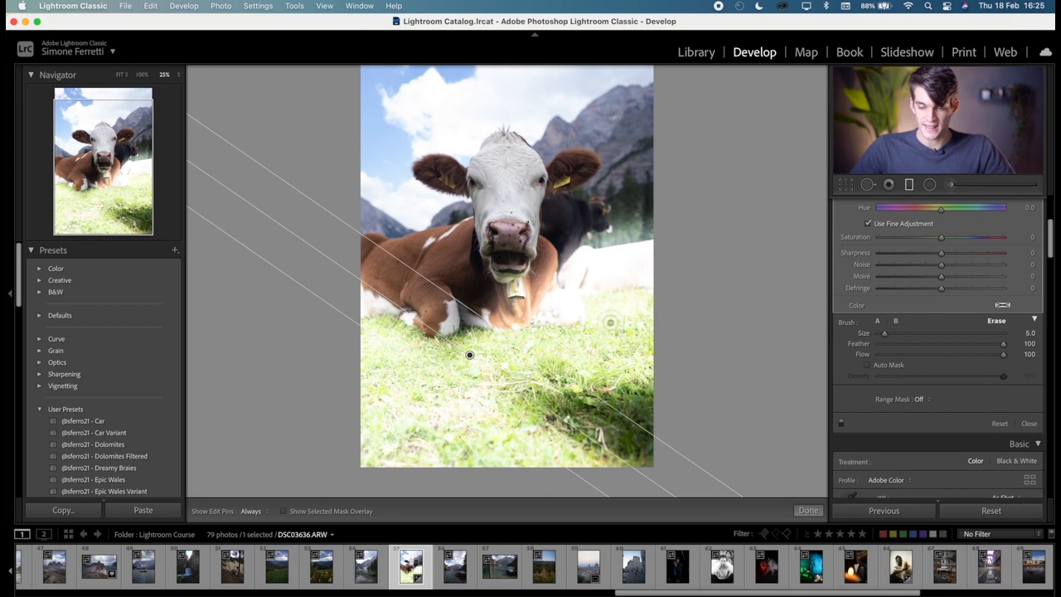
pyautogui.scroll(3, 600, 342)
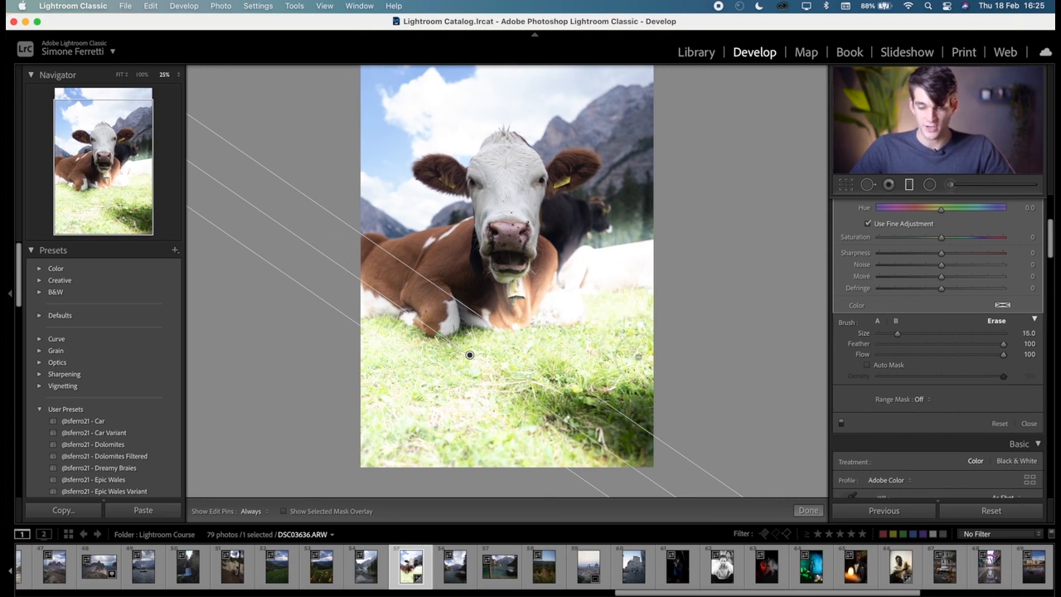
pyautogui.press('h')
pyautogui.moveTo(632, 228)
pyautogui.mouseDown()
pyautogui.moveTo(618, 319)
pyautogui.moveTo(468, 357)
pyautogui.mouseUp()
pyautogui.press('h')
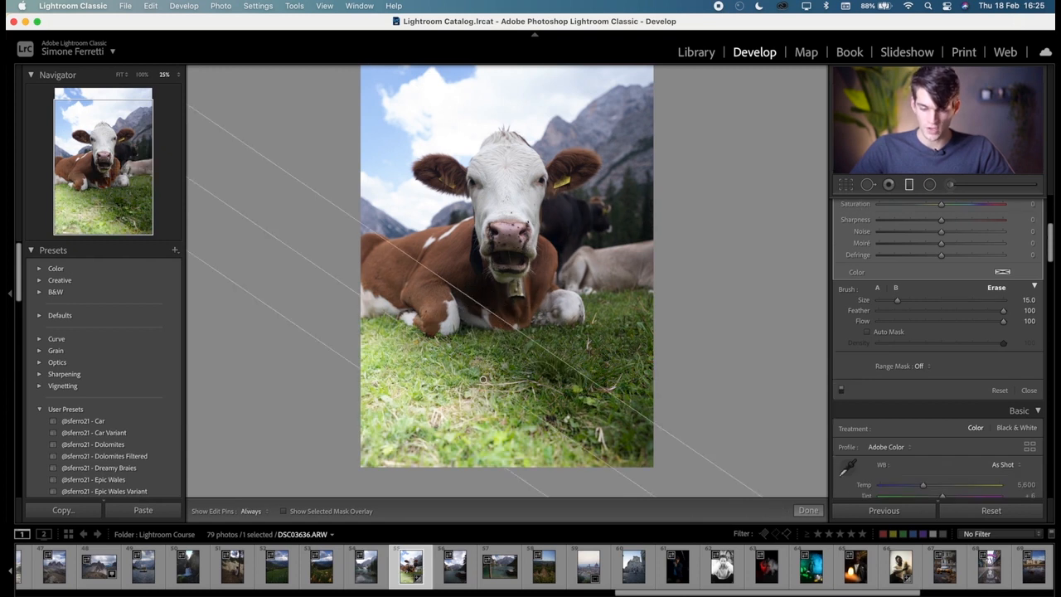
# Step: Erase another diagonal patch of the brightened mask across the middle of the lower grass
pyautogui.press('h')
pyautogui.moveTo(483, 379)
pyautogui.mouseDown()
pyautogui.moveTo(505, 389)
pyautogui.moveTo(389, 475)
pyautogui.moveTo(510, 368)
pyautogui.mouseUp()
pyautogui.press('h')
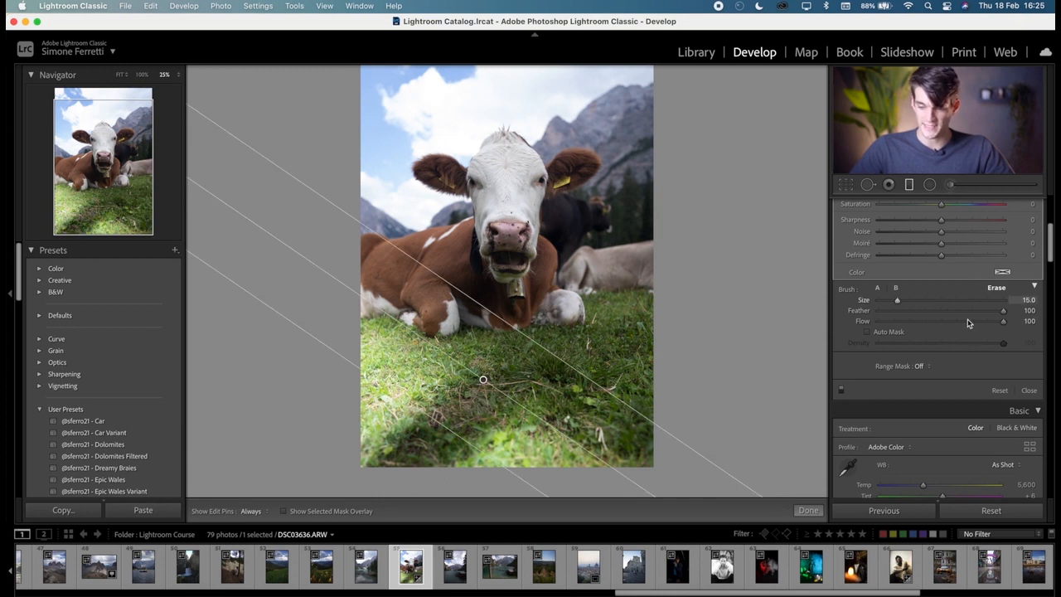
# Step: Set the eraser brush to size 20.7, feather 54 and flow 1, and examine the grass with the edit pins hidden
pyautogui.scroll(1, 953, 324)
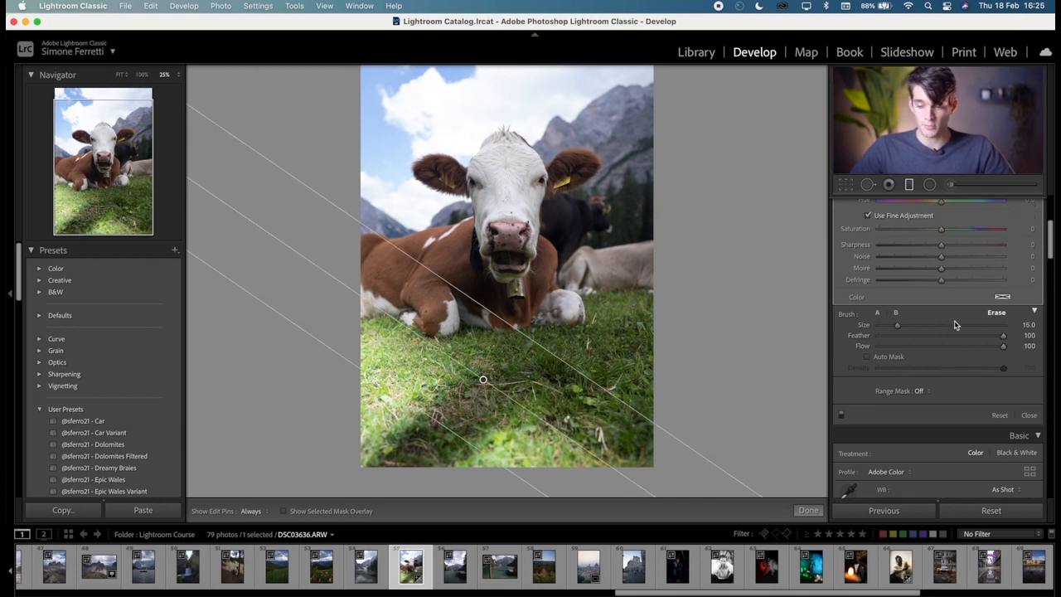
pyautogui.moveTo(953, 324)
pyautogui.mouseDown()
pyautogui.moveTo(921, 327)
pyautogui.moveTo(961, 327)
pyautogui.moveTo(900, 335)
pyautogui.moveTo(943, 335)
pyautogui.moveTo(942, 350)
pyautogui.mouseUp()
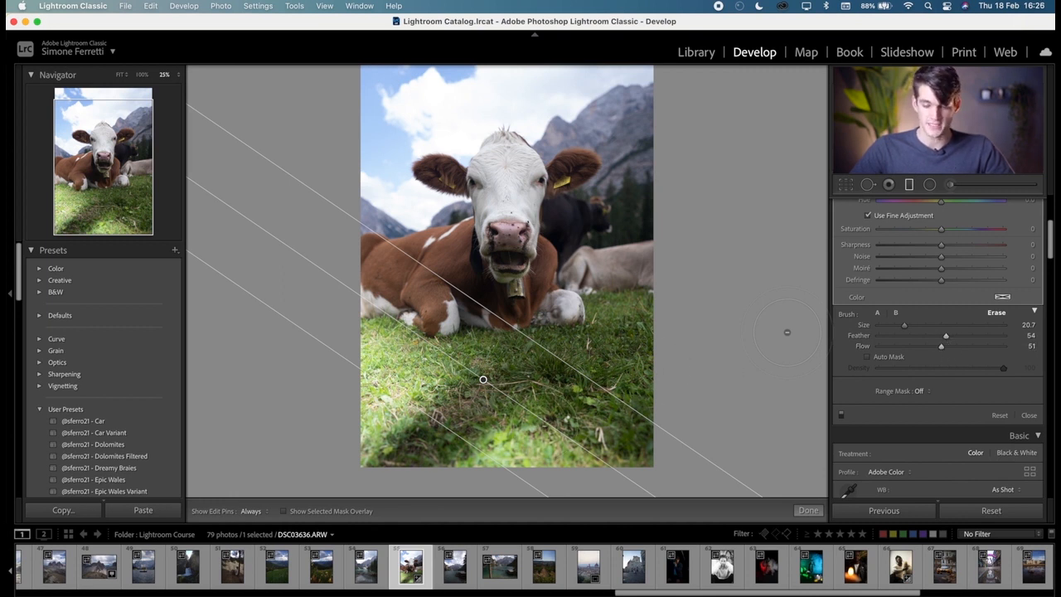
pyautogui.moveTo(916, 348); pyautogui.dragTo(874, 353)
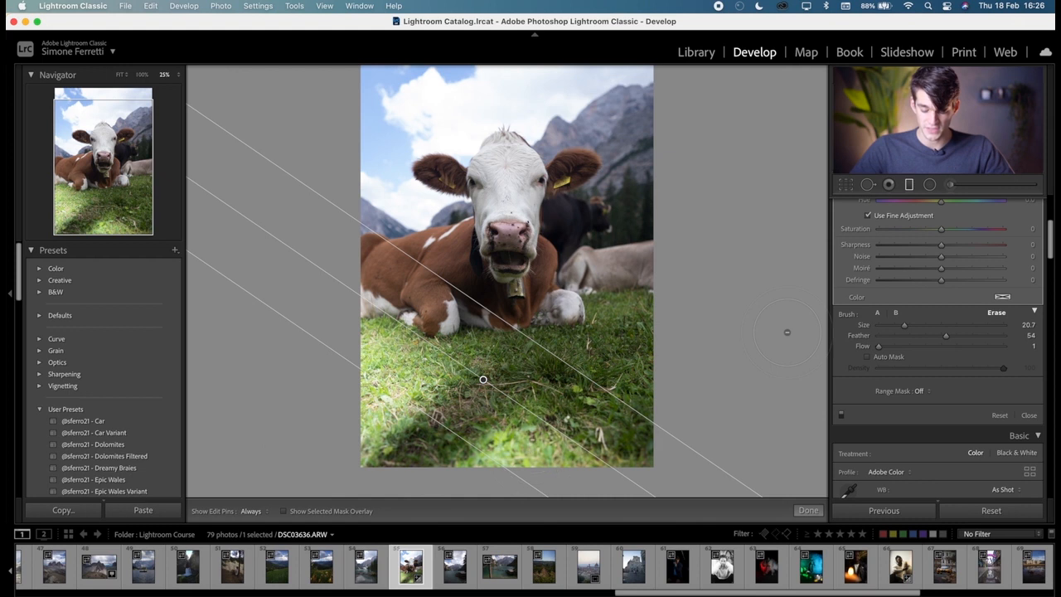
pyautogui.press('h')
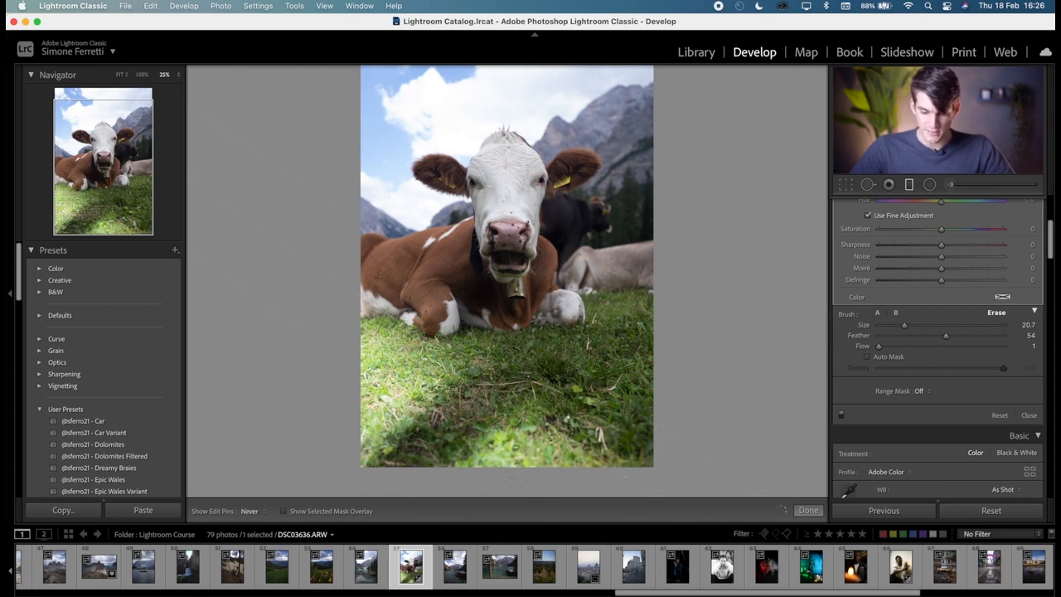
pyautogui.press('h')
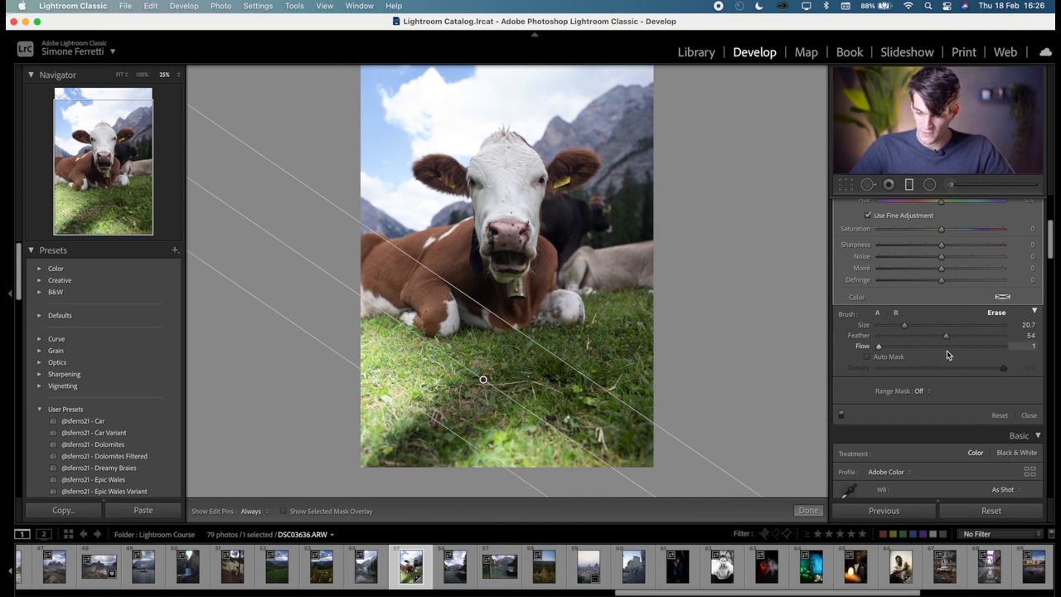
# Step: Set the eraser's flow to 55 and erase the remaining brightening from the lower and left-hand grass
pyautogui.press('h')
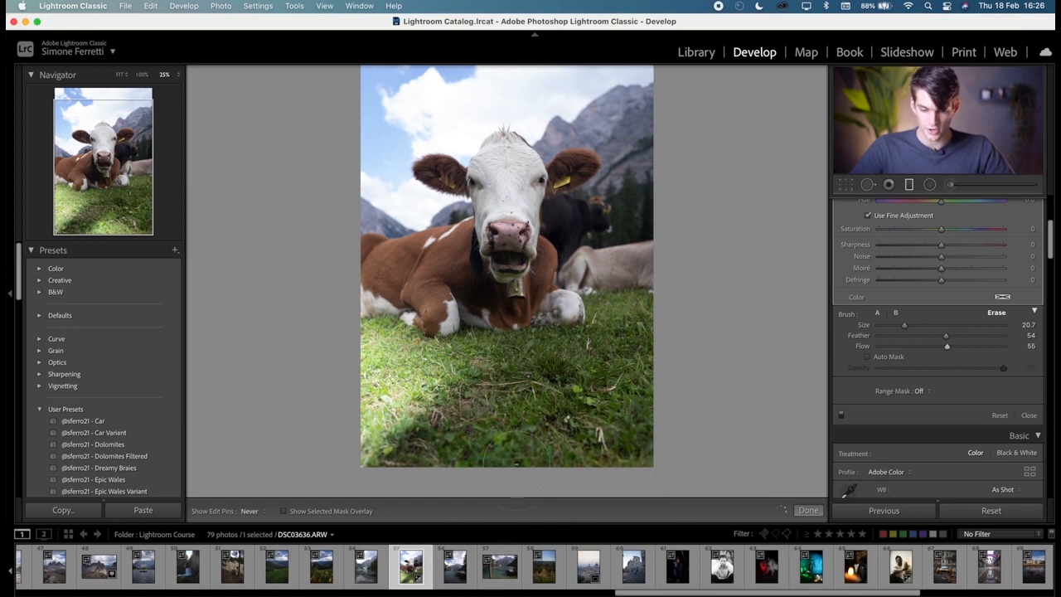
pyautogui.press('h')
pyautogui.press('h')
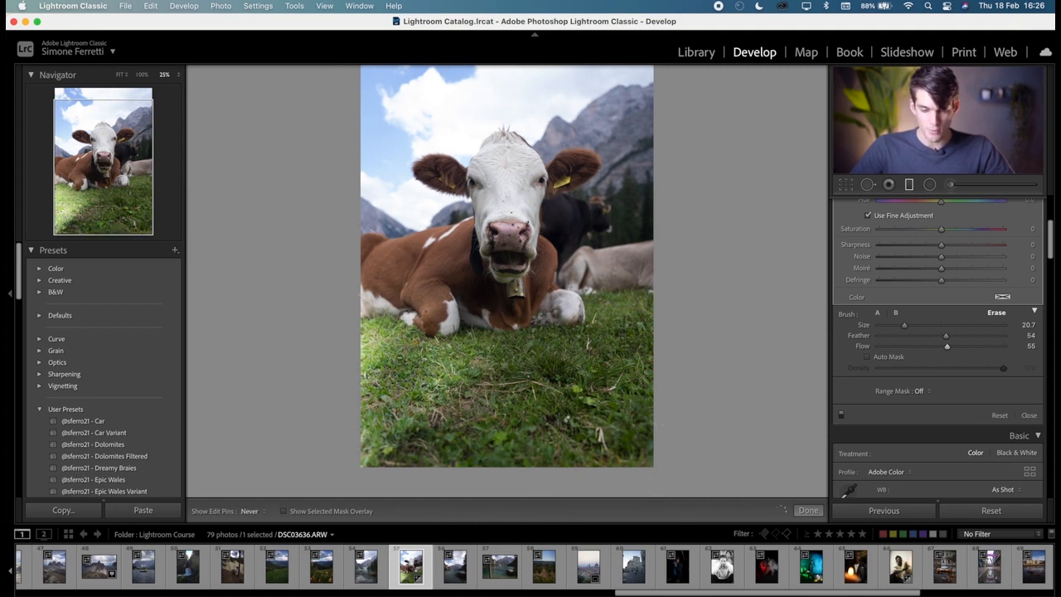
pyautogui.moveTo(409, 324)
pyautogui.mouseDown()
pyautogui.moveTo(371, 406)
pyautogui.moveTo(366, 439)
pyautogui.moveTo(408, 398)
pyautogui.moveTo(384, 464)
pyautogui.mouseUp()
pyautogui.press('h')
# Step: Draw a new graduated filter rising from the grass across the cow's body and set its hue shift to 4.0 with fine adjustment
pyautogui.moveTo(455, 396); pyautogui.dragTo(499, 267)
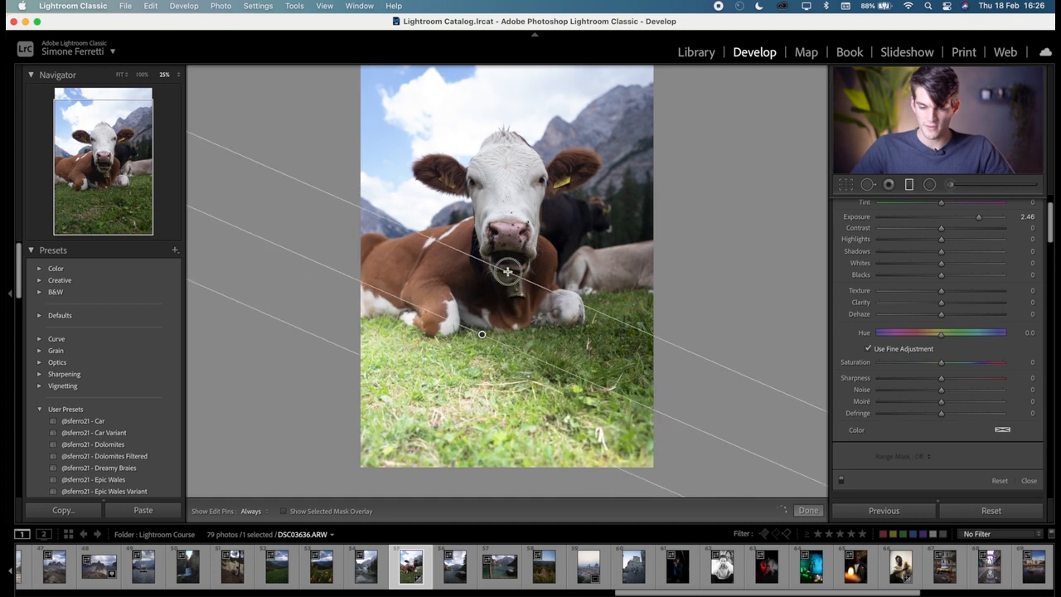
pyautogui.scroll(3, 850, 225)
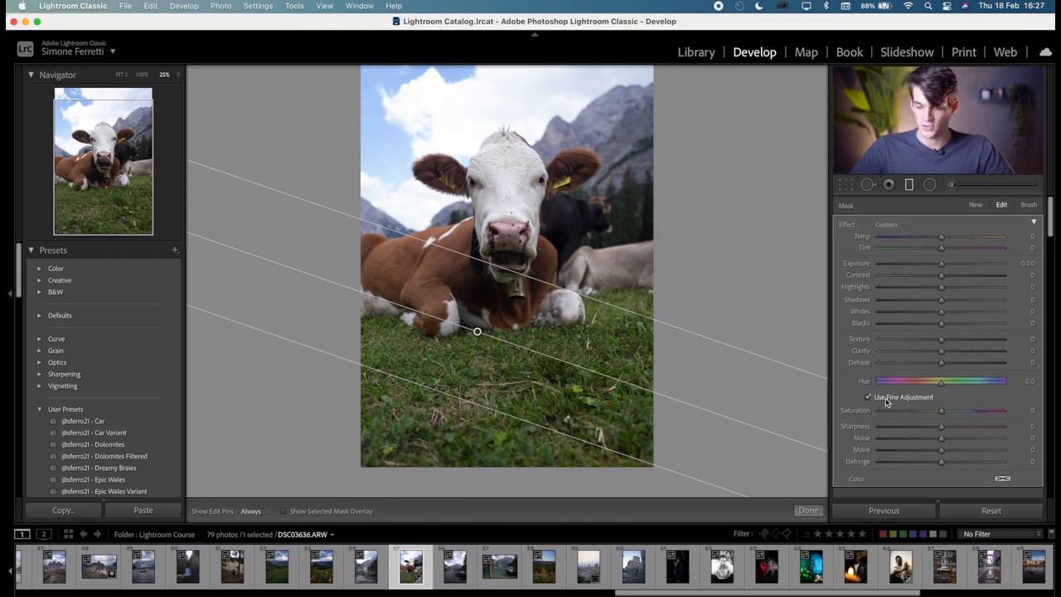
pyautogui.moveTo(944, 383); pyautogui.dragTo(770, 403)
pyautogui.moveTo(834, 391); pyautogui.dragTo(936, 393)
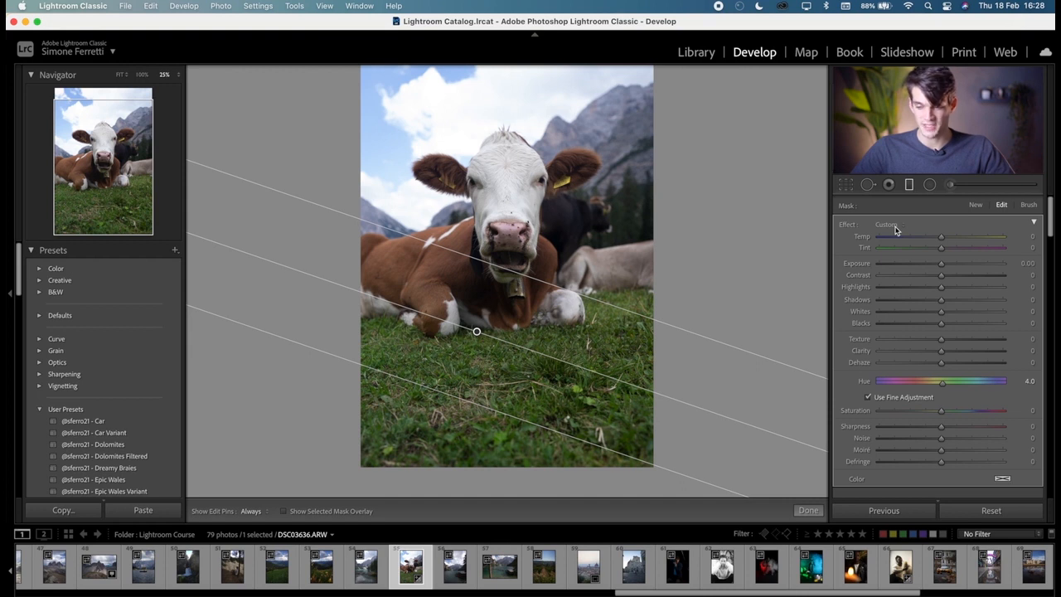
pyautogui.click(887, 224)
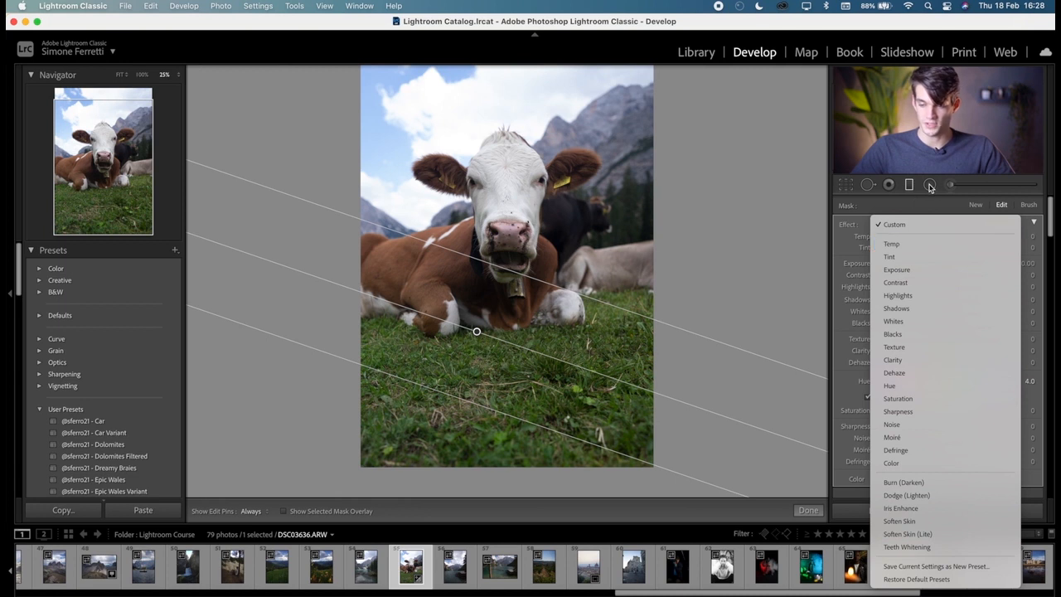
pyautogui.click(837, 222)
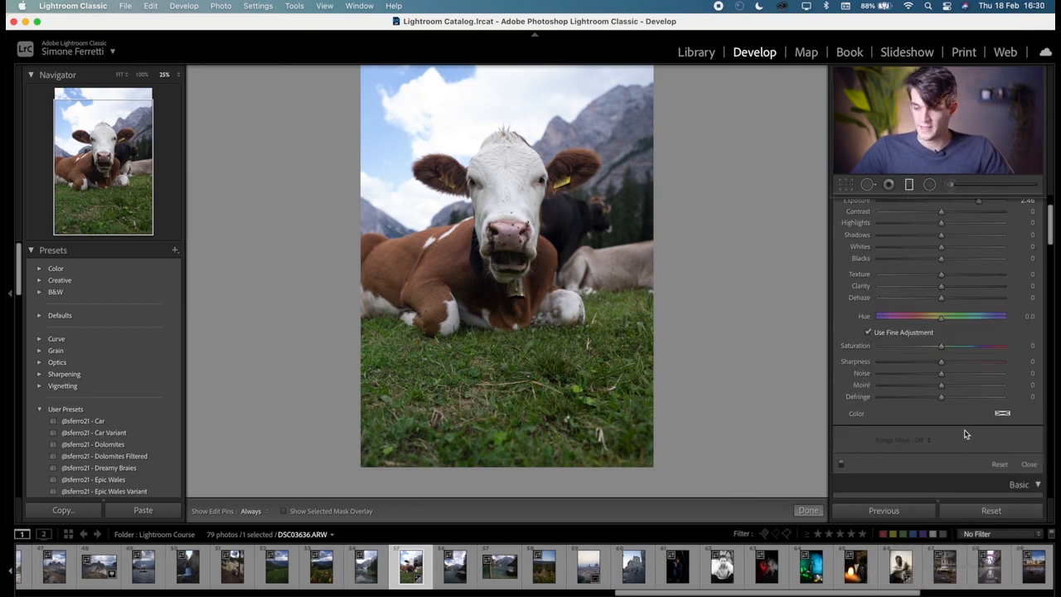
# Step: Reactivate the Graduated Filter tool and draw a diagonal filter from the upper-left sky across the cow towards the right-hand grass
pyautogui.scroll(-5, 935, 307)
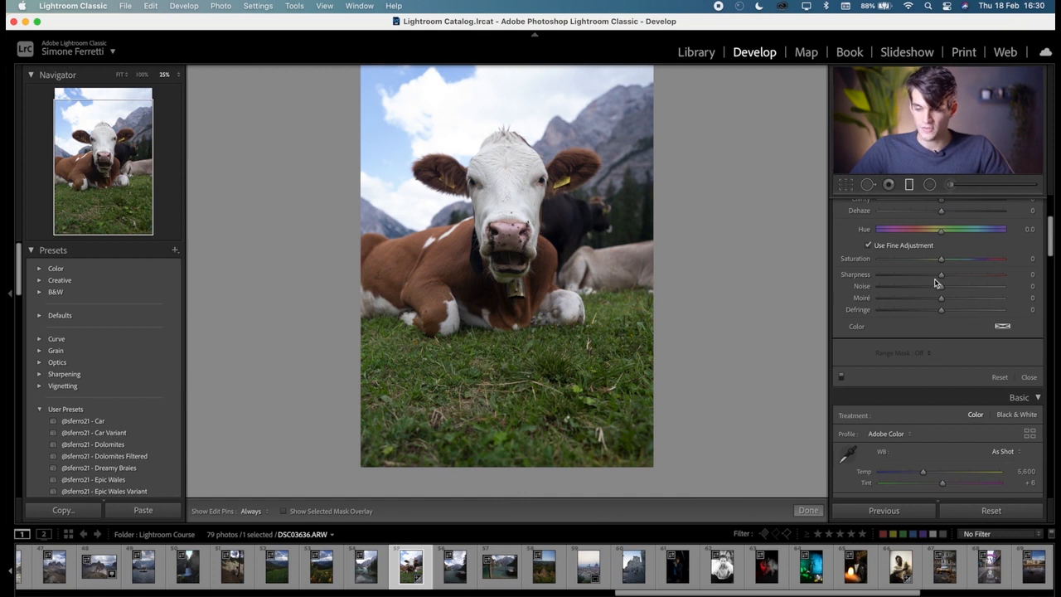
pyautogui.click(909, 184)
pyautogui.click(909, 184)
pyautogui.moveTo(407, 175); pyautogui.dragTo(619, 323)
pyautogui.scroll(-5, 893, 367)
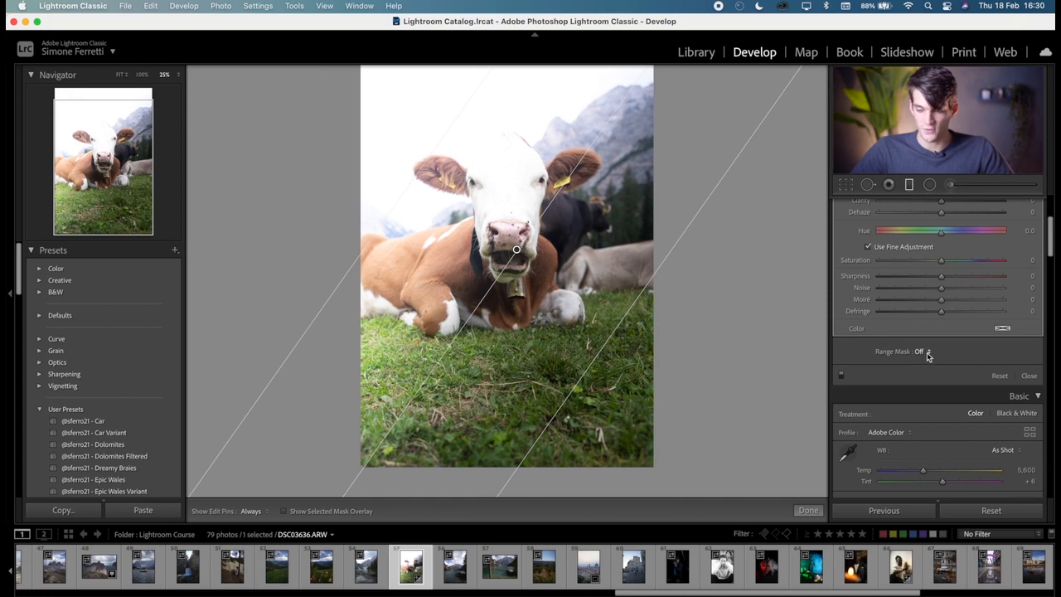
# Step: Apply a Luminance range mask to the diagonal filter and set its range to 52/100
pyautogui.click(928, 355)
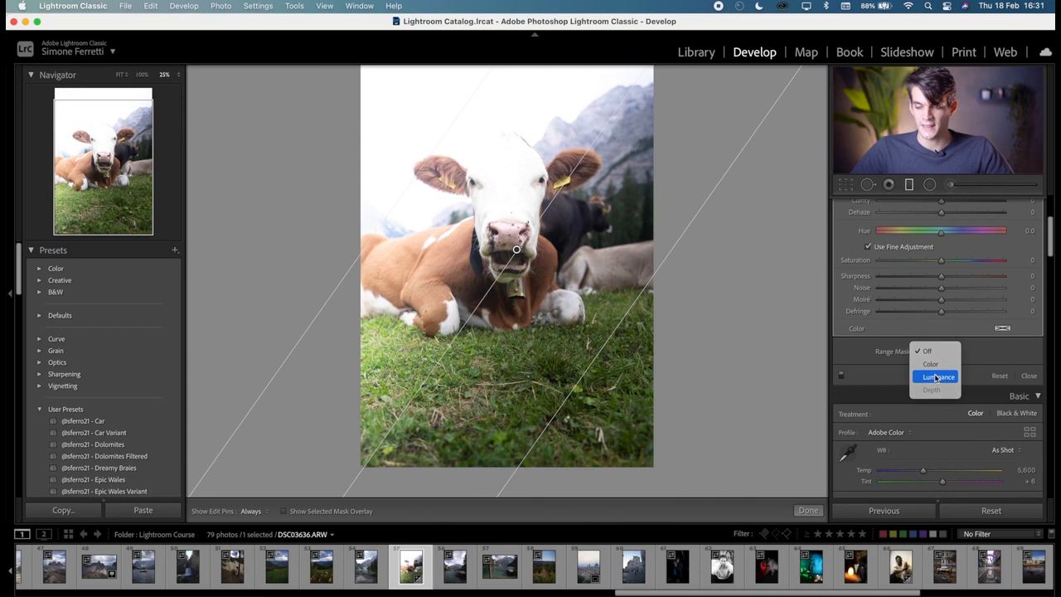
pyautogui.click(936, 378)
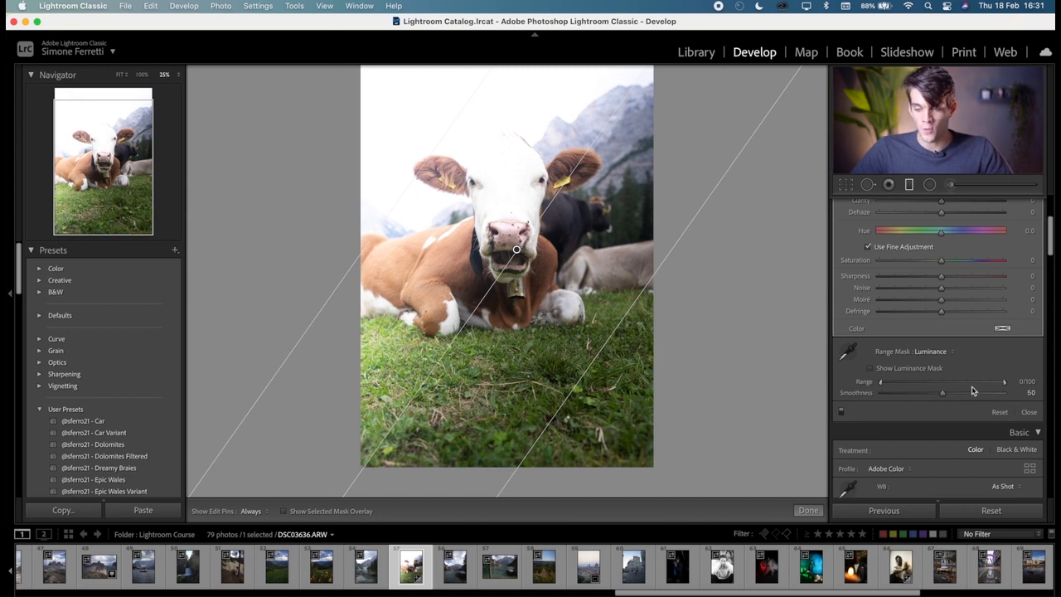
pyautogui.moveTo(882, 384); pyautogui.dragTo(945, 385)
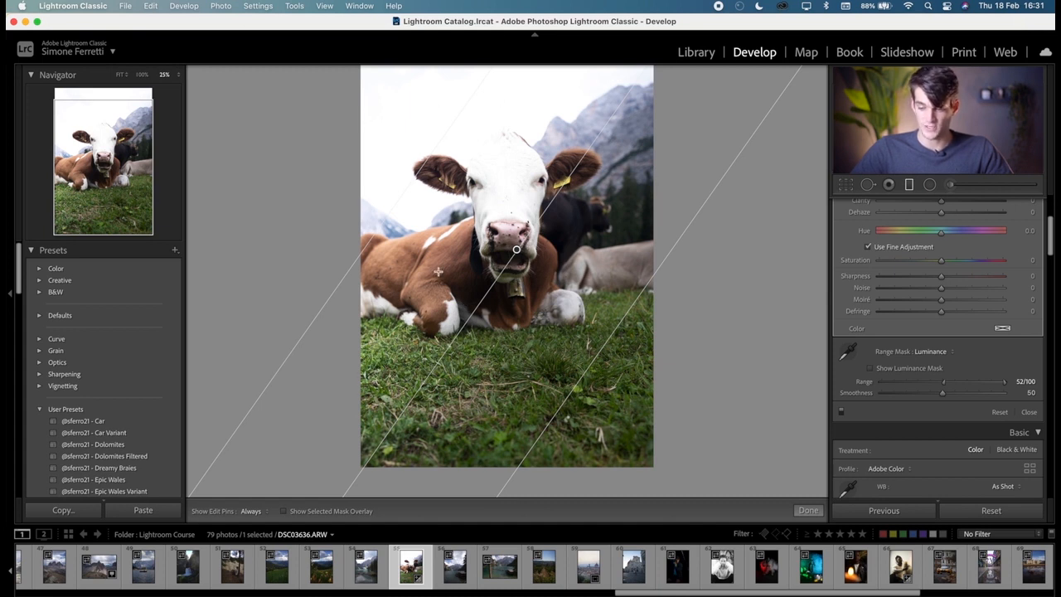
# Step: Set the diagonal filter's luminance range to 0/44 and its smoothness to 54
pyautogui.moveTo(946, 388); pyautogui.dragTo(880, 386)
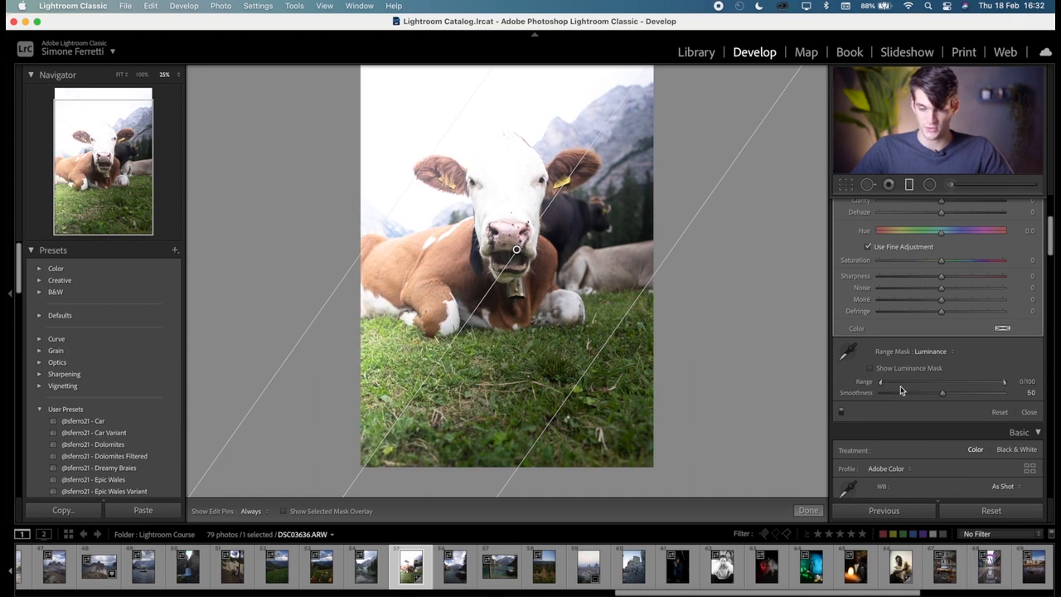
pyautogui.moveTo(1004, 386); pyautogui.dragTo(937, 385)
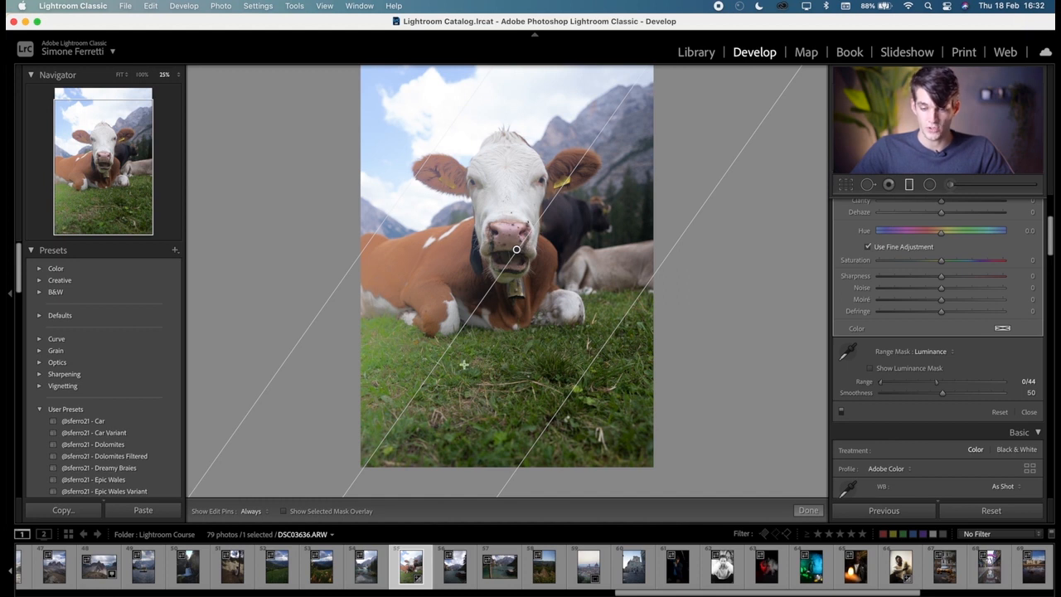
pyautogui.moveTo(947, 397)
pyautogui.mouseDown()
pyautogui.moveTo(912, 397)
pyautogui.moveTo(967, 398)
pyautogui.moveTo(951, 403)
pyautogui.mouseUp()
# Step: Change the range mask to Color, sampling the cow's brown coat and the sky, and delete the diagonal filter
pyautogui.click(930, 352)
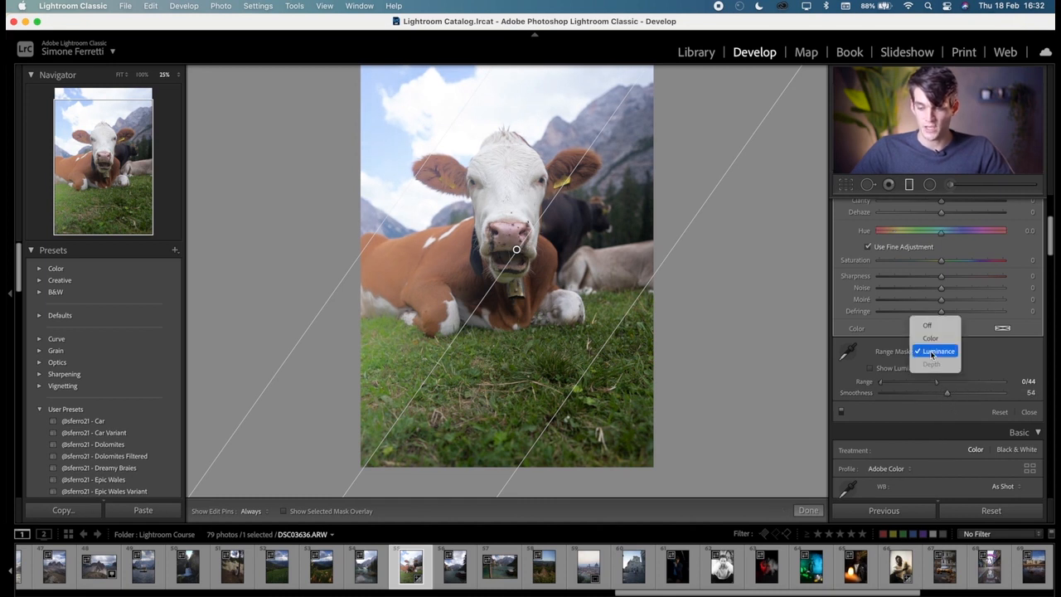
pyautogui.click(931, 339)
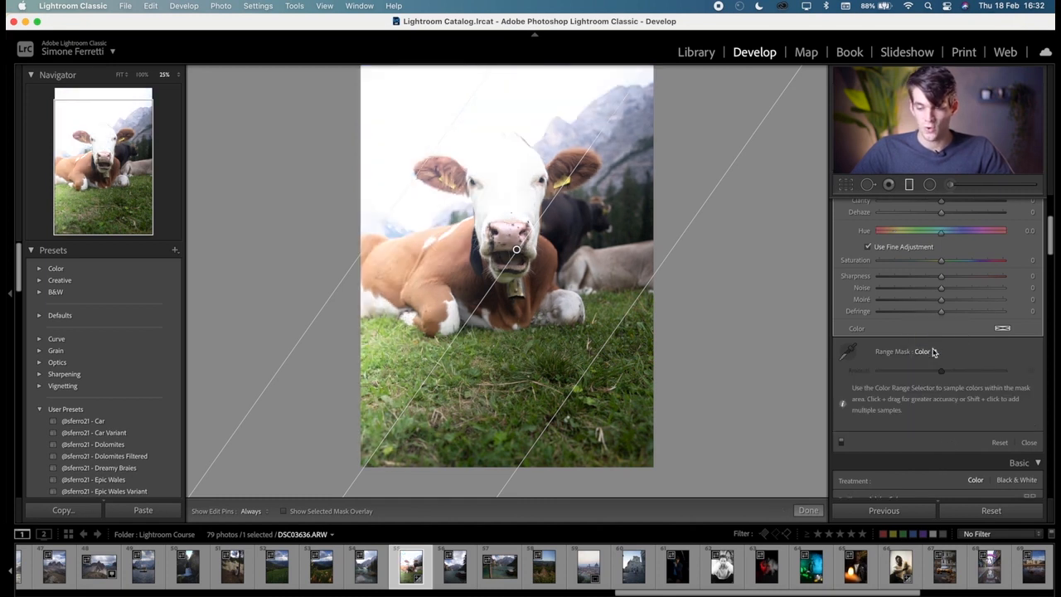
pyautogui.click(846, 354)
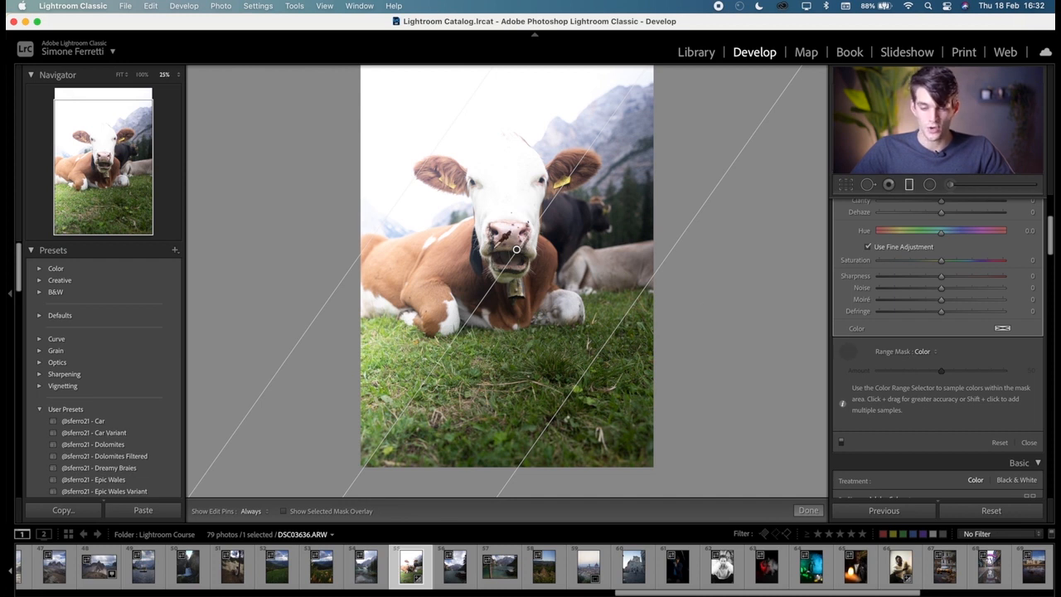
pyautogui.moveTo(444, 258); pyautogui.dragTo(466, 283)
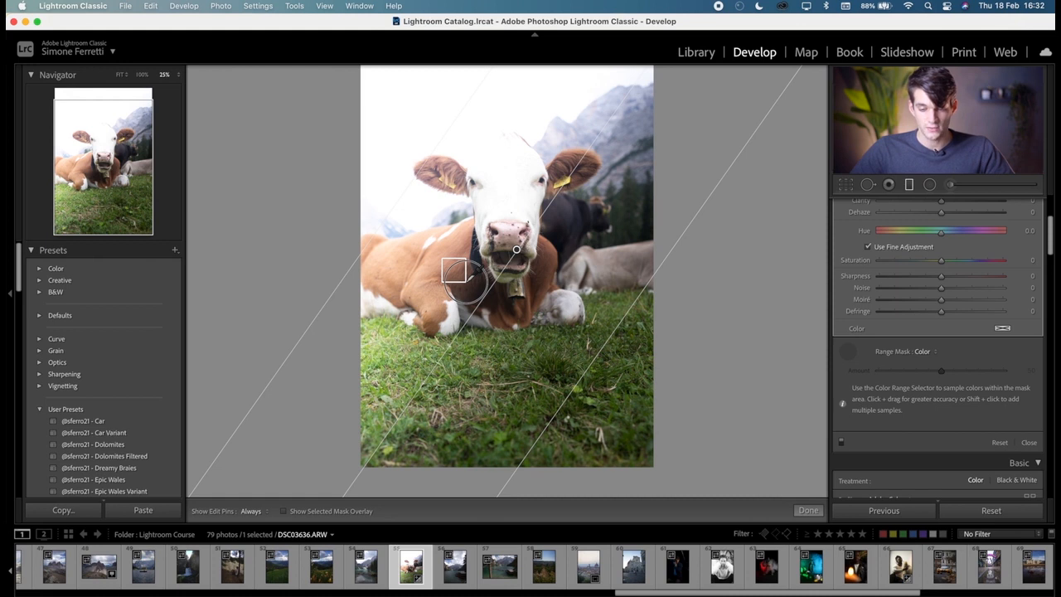
pyautogui.moveTo(465, 282); pyautogui.dragTo(465, 282)
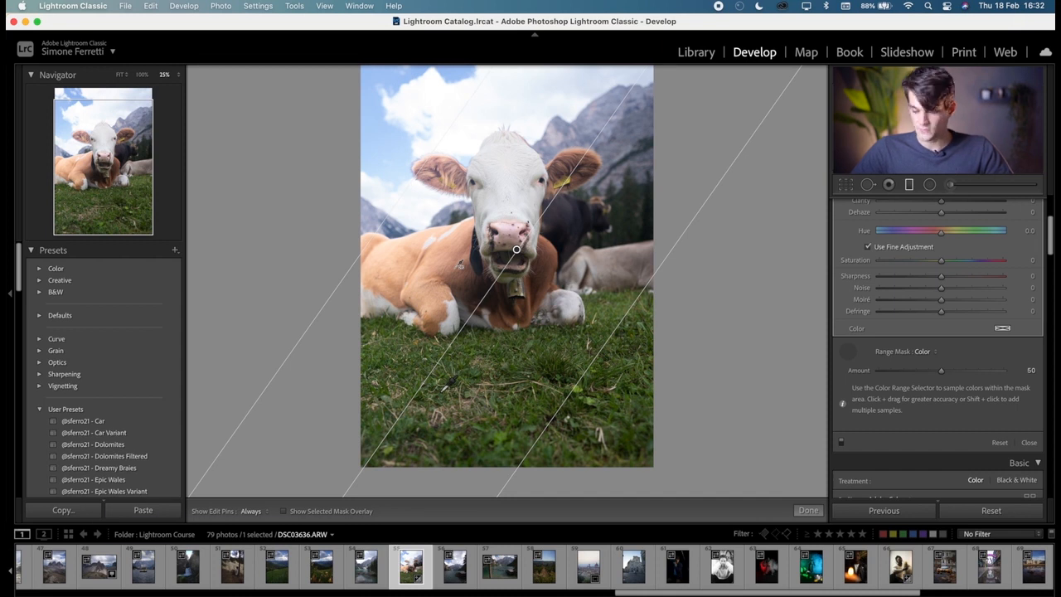
pyautogui.moveTo(383, 149); pyautogui.dragTo(409, 180)
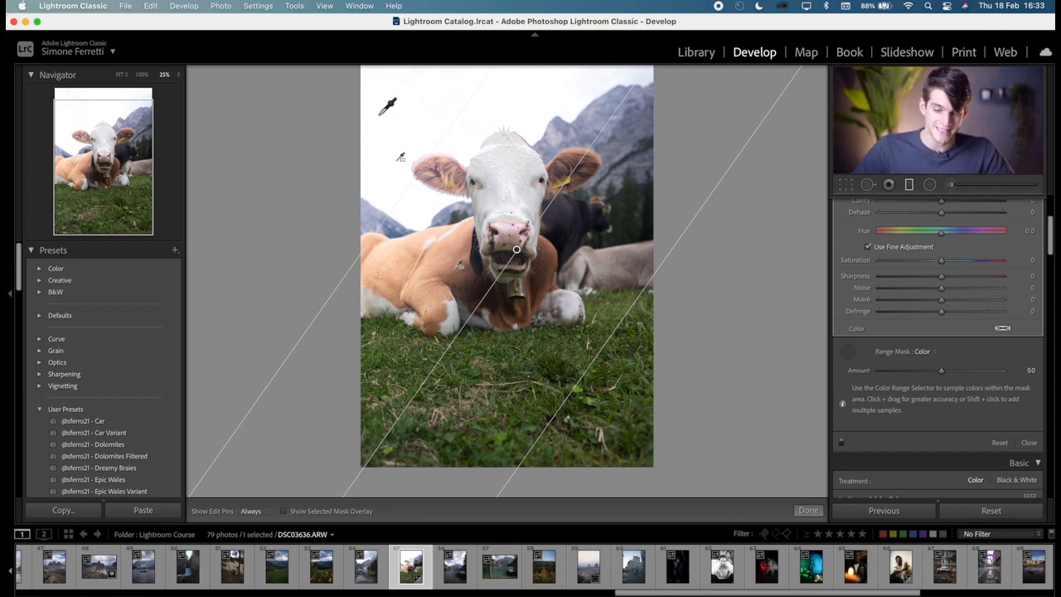
pyautogui.press('Delete')
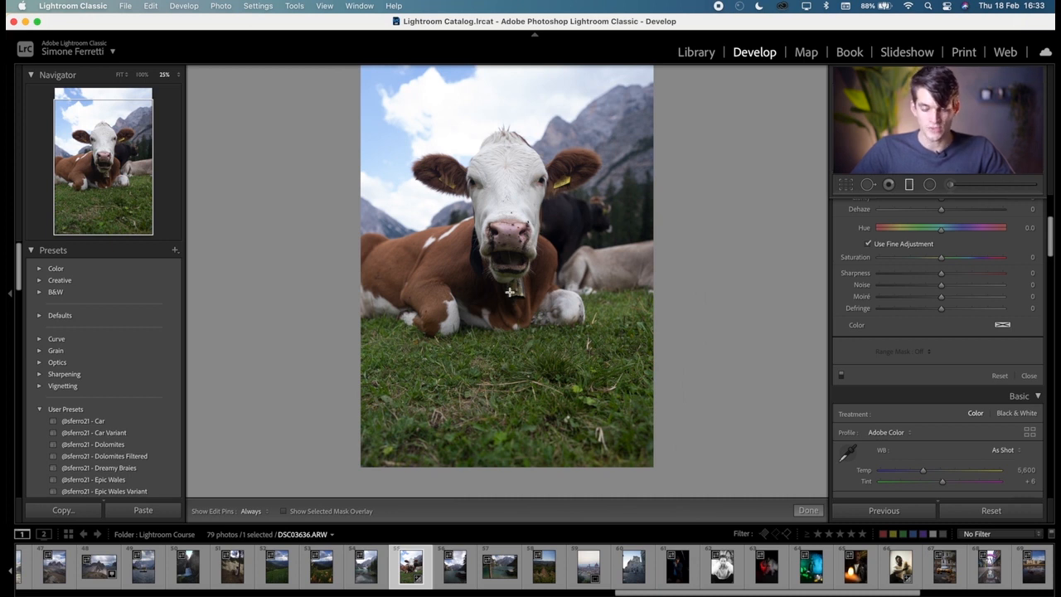
# Step: Draw a new graduated filter rising from the lower grass to the cow's legs and set its exposure to -1.29
pyautogui.moveTo(488, 428); pyautogui.dragTo(492, 299)
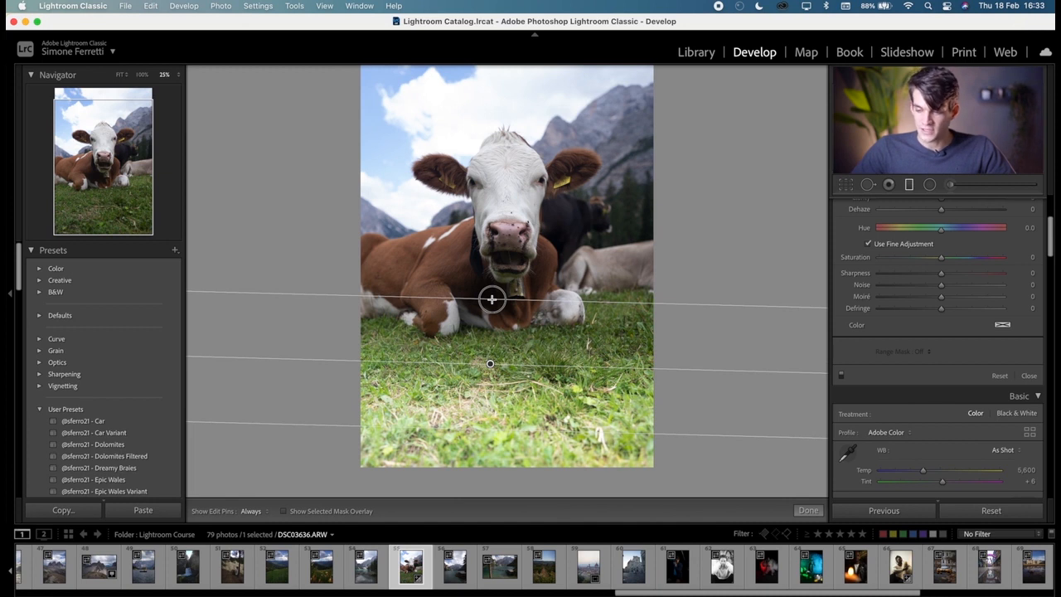
pyautogui.scroll(5, 941, 266)
pyautogui.moveTo(940, 264); pyautogui.dragTo(897, 263)
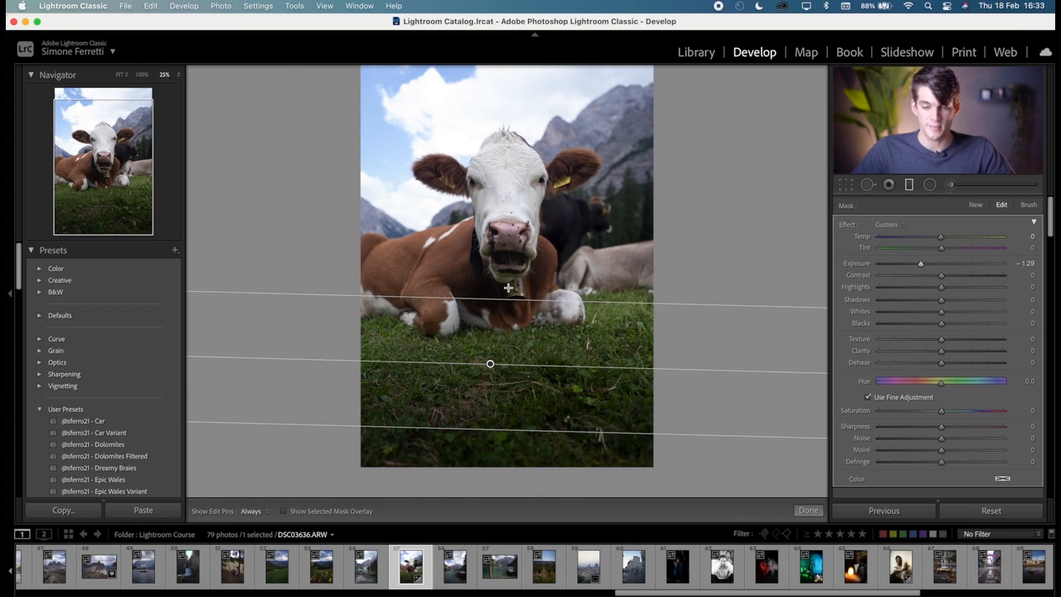
# Step: Delete and restore the grass filter, and discard a trial filter drawn across the cow's back
pyautogui.press('BackSpace')
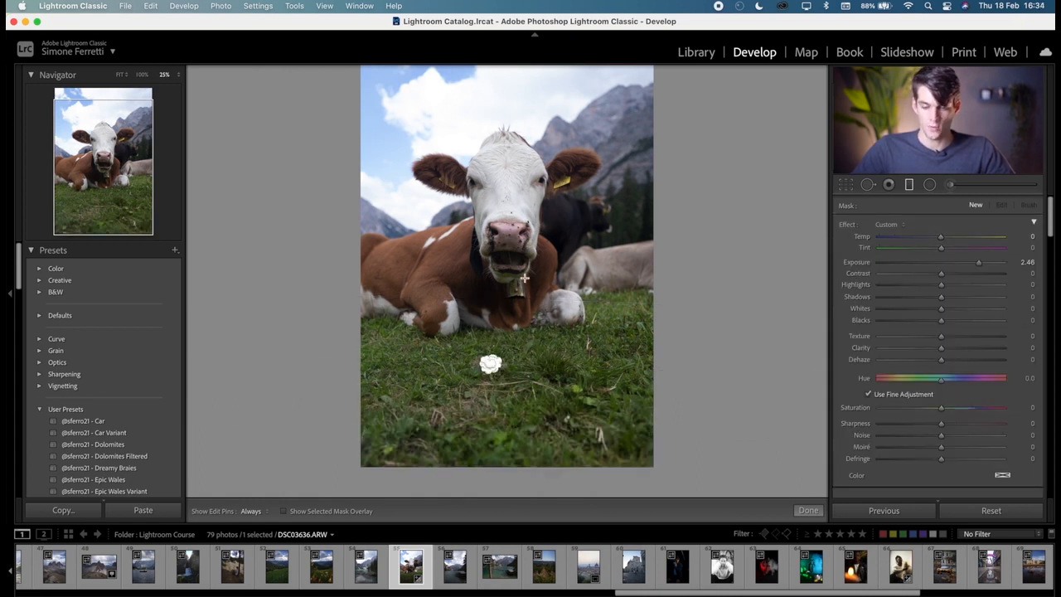
pyautogui.press('super+z')
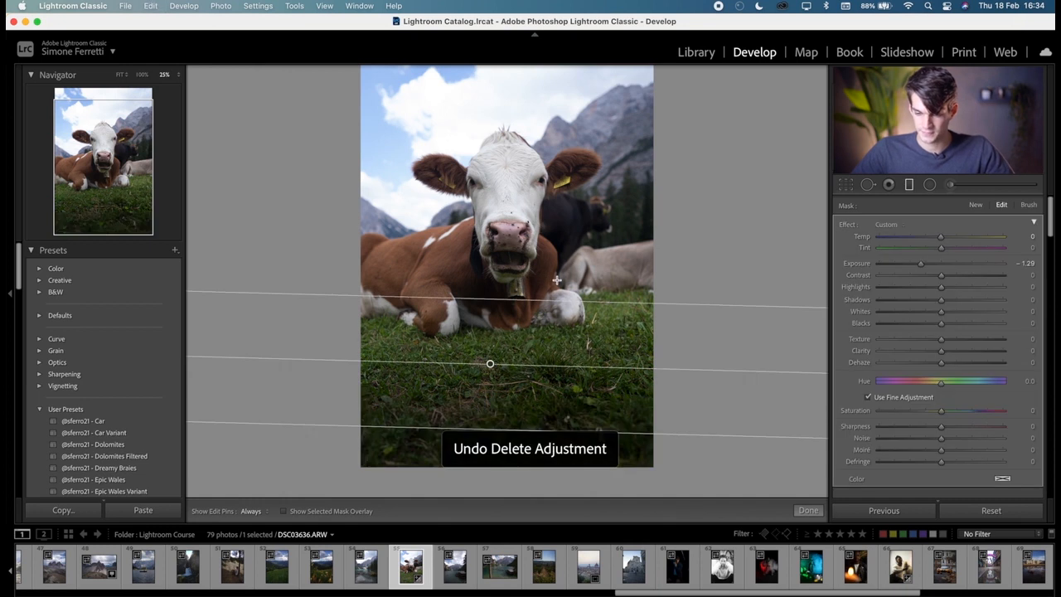
pyautogui.moveTo(389, 230); pyautogui.dragTo(454, 240)
pyautogui.press('Delete')
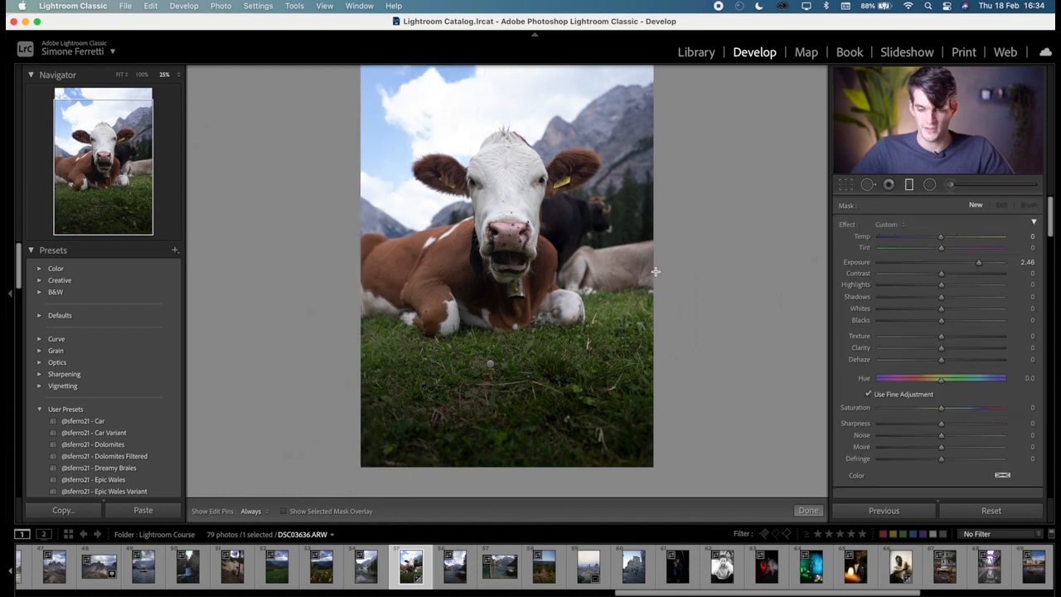
# Step: Draw a radial filter over the upper-left sky and set its exposure to 1.19
pyautogui.click(932, 187)
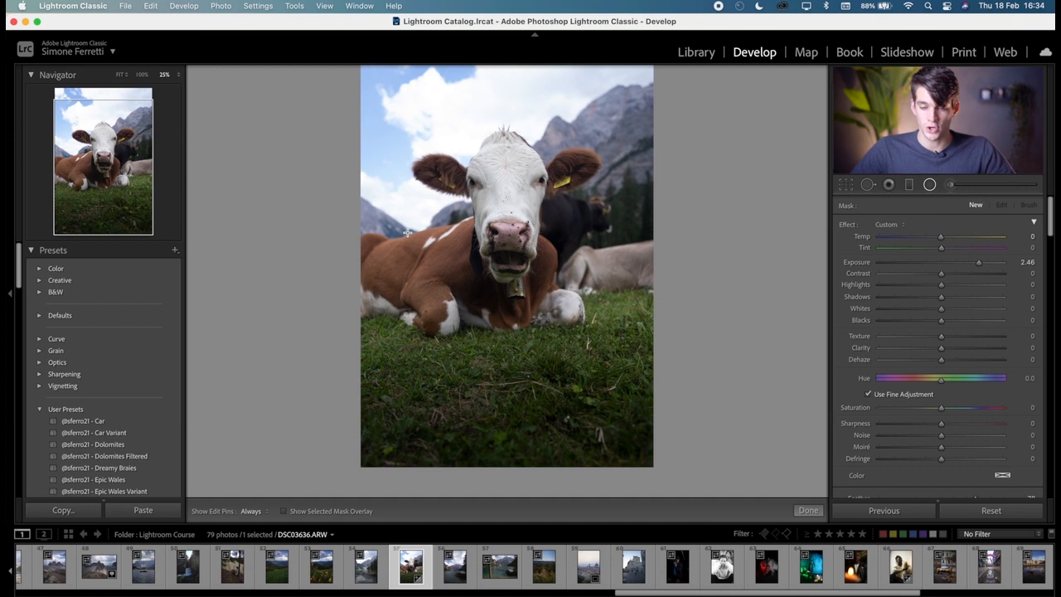
pyautogui.moveTo(389, 97); pyautogui.dragTo(542, 228)
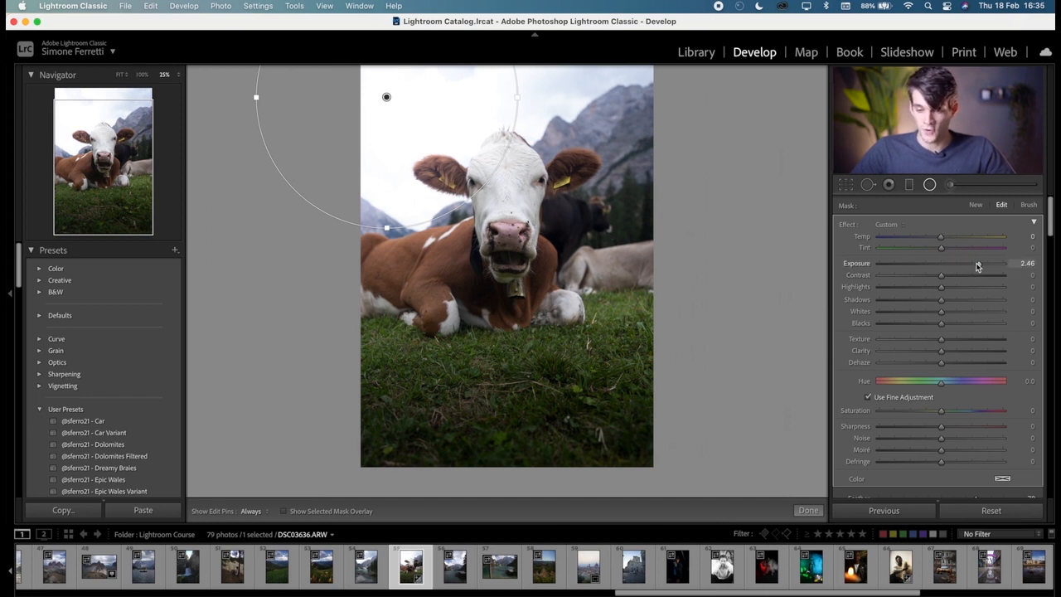
pyautogui.moveTo(977, 265)
pyautogui.mouseDown()
pyautogui.moveTo(900, 268)
pyautogui.moveTo(985, 268)
pyautogui.moveTo(898, 268)
pyautogui.moveTo(959, 268)
pyautogui.mouseUp()
pyautogui.scroll(-2, 966, 299)
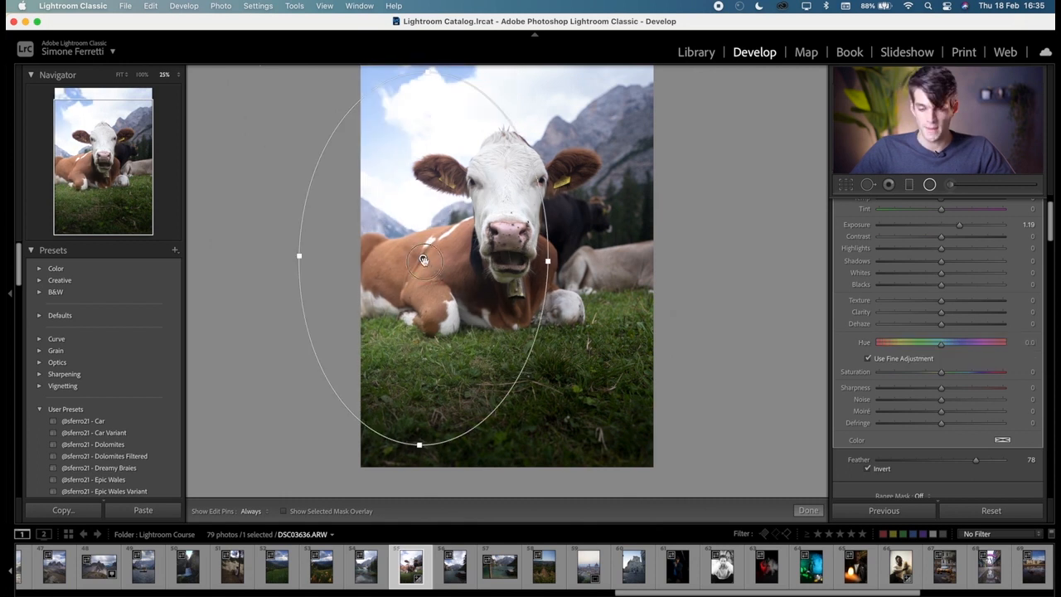
# Step: Reposition the radial filter on the cow's back, then resize and rotate it into a wide tilted ellipse across the cow
pyautogui.moveTo(424, 257)
pyautogui.mouseDown()
pyautogui.moveTo(426, 227)
pyautogui.moveTo(421, 248)
pyautogui.mouseUp()
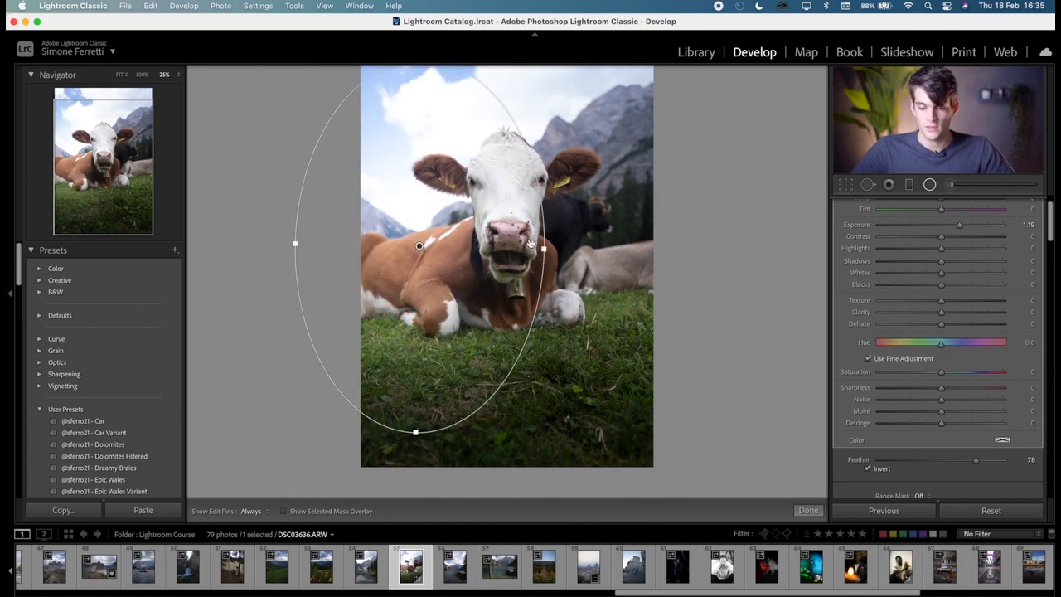
pyautogui.moveTo(541, 250)
pyautogui.mouseDown()
pyautogui.moveTo(619, 251)
pyautogui.moveTo(553, 246)
pyautogui.mouseUp()
pyautogui.moveTo(419, 82); pyautogui.dragTo(416, 153)
pyautogui.moveTo(539, 268); pyautogui.dragTo(724, 361)
pyautogui.moveTo(564, 407); pyautogui.dragTo(686, 249)
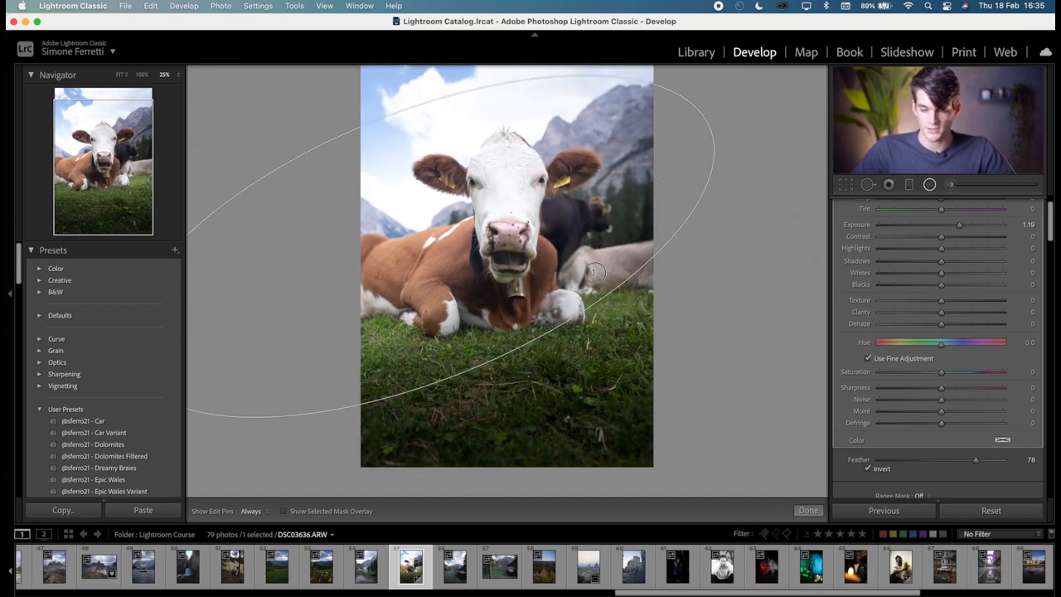
# Step: Show the radial filter's mask overlay to examine its coverage, and hide it again
pyautogui.press('o')
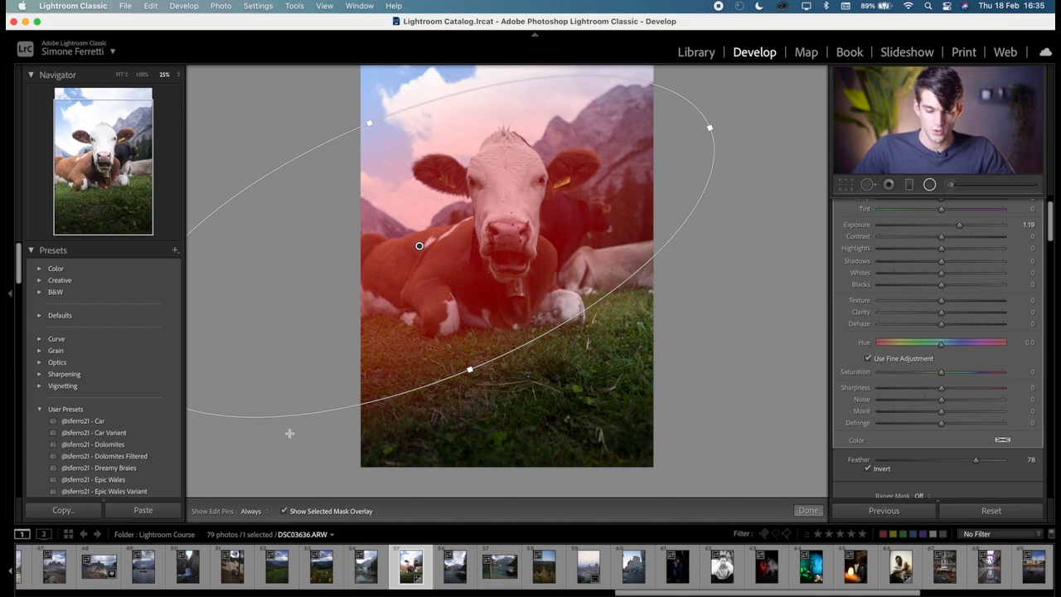
pyautogui.click(285, 510)
pyautogui.click(285, 511)
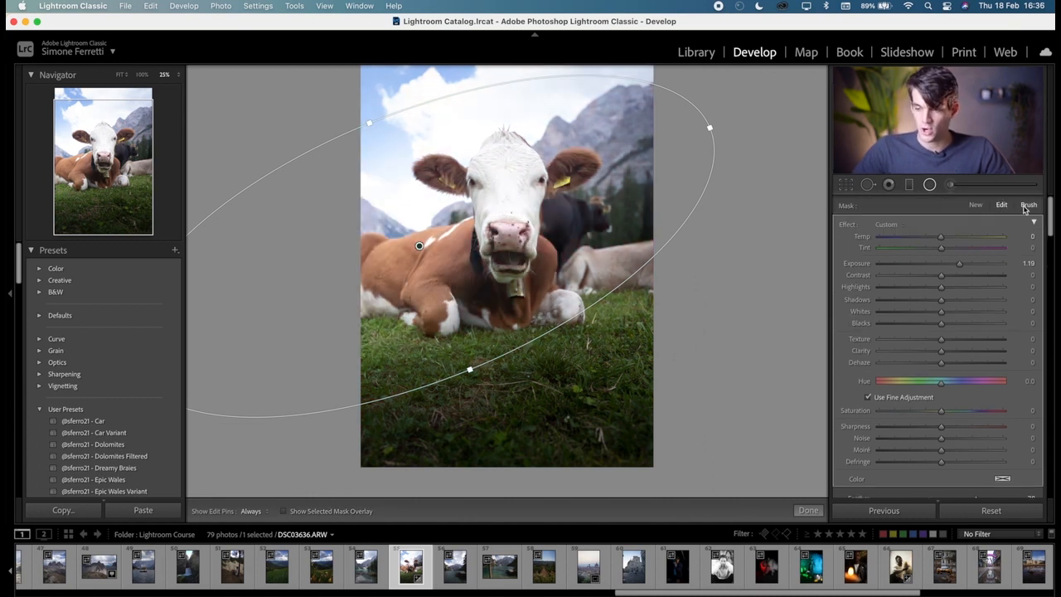
# Step: Switch the radial filter's mask to brush editing in Erase mode with a brush size of 16.0
pyautogui.click(1030, 207)
pyautogui.scroll(-5, 970, 361)
pyautogui.scroll(5, 970, 364)
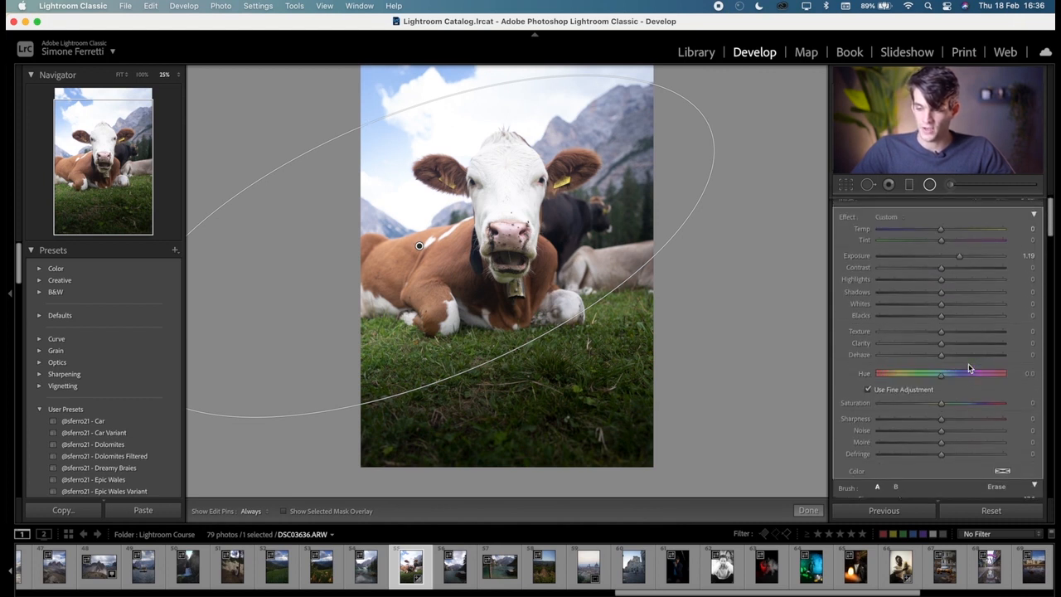
pyautogui.scroll(-5, 1025, 217)
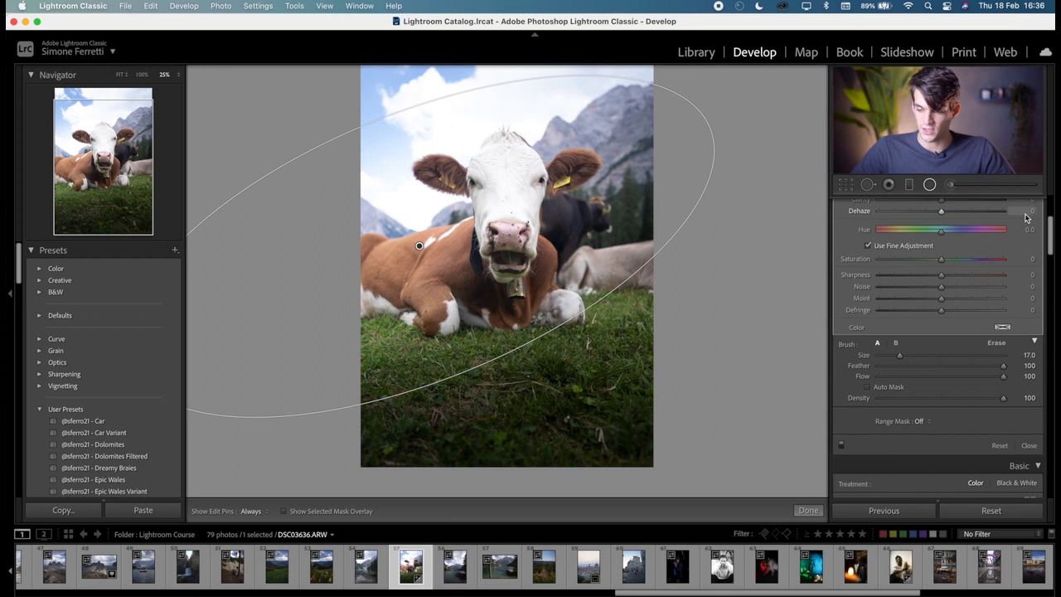
pyautogui.click(998, 319)
pyautogui.moveTo(903, 324)
pyautogui.mouseDown()
pyautogui.moveTo(922, 326)
pyautogui.moveTo(899, 324)
pyautogui.mouseUp()
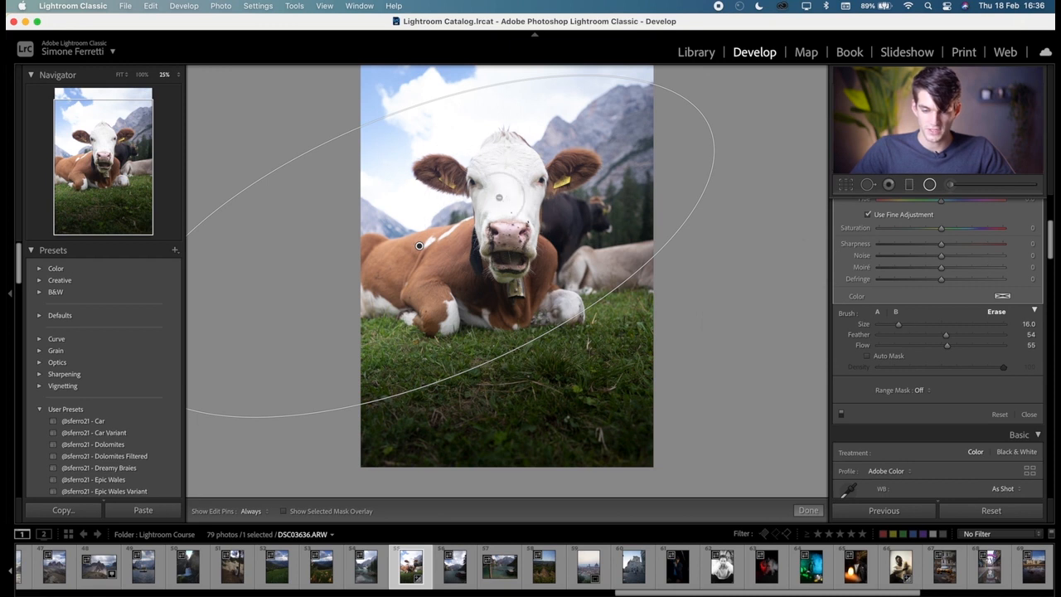
# Step: Erase the radial filter's brightening from the cow's face and body, and show the mask overlay
pyautogui.press('h')
pyautogui.moveTo(509, 263)
pyautogui.mouseDown()
pyautogui.moveTo(479, 291)
pyautogui.moveTo(492, 294)
pyautogui.moveTo(491, 267)
pyautogui.moveTo(438, 283)
pyautogui.moveTo(429, 265)
pyautogui.moveTo(446, 300)
pyautogui.moveTo(394, 273)
pyautogui.moveTo(411, 258)
pyautogui.moveTo(458, 281)
pyautogui.moveTo(430, 256)
pyautogui.moveTo(540, 254)
pyautogui.moveTo(556, 302)
pyautogui.moveTo(520, 257)
pyautogui.mouseUp()
pyautogui.press('h')
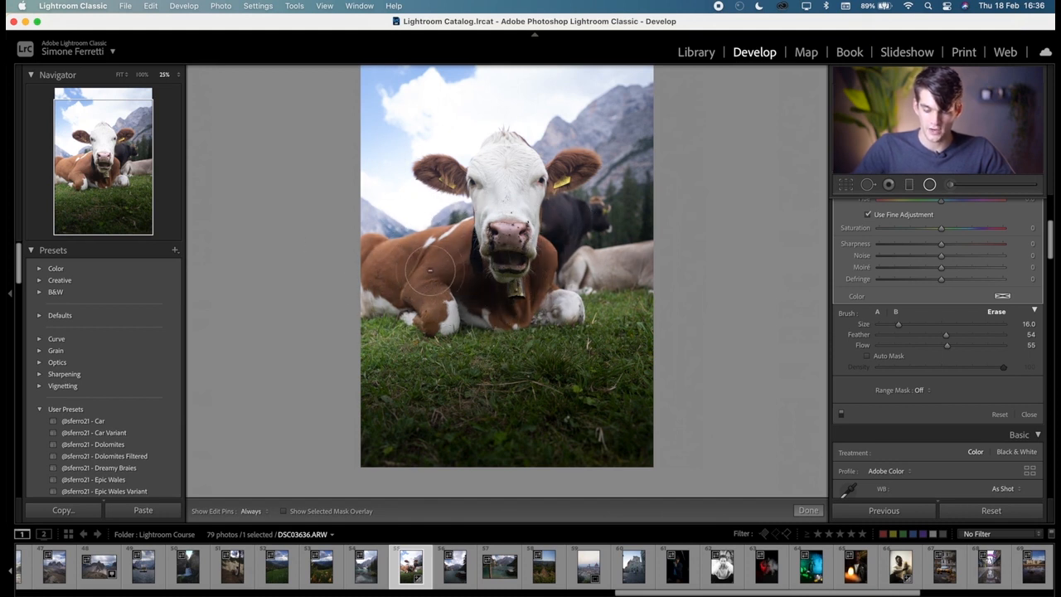
pyautogui.press('o')
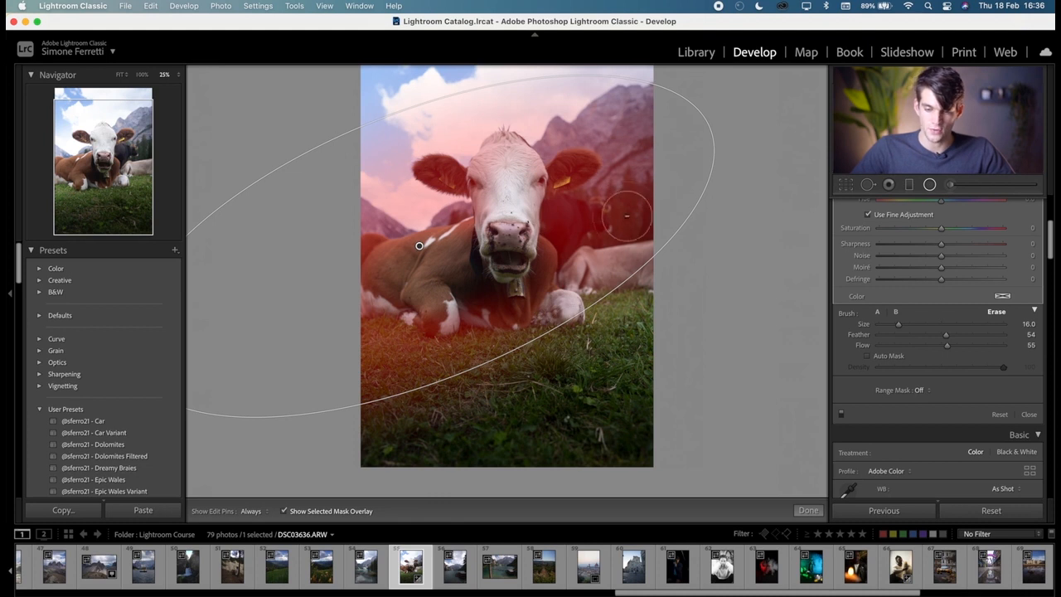
pyautogui.moveTo(490, 291)
pyautogui.mouseDown()
pyautogui.moveTo(539, 270)
pyautogui.moveTo(527, 292)
pyautogui.mouseUp()
# Step: Clean up the mask around the cow's front leg and chest at close range, and reduce the eraser size to 2.0
pyautogui.press('super+equal')
pyautogui.press('super+equal')
pyautogui.press('super+equal')
pyautogui.press('super+equal')
pyautogui.moveTo(395, 349)
pyautogui.mouseDown()
pyautogui.moveTo(437, 365)
pyautogui.moveTo(358, 383)
pyautogui.moveTo(449, 423)
pyautogui.moveTo(411, 401)
pyautogui.moveTo(316, 391)
pyautogui.mouseUp()
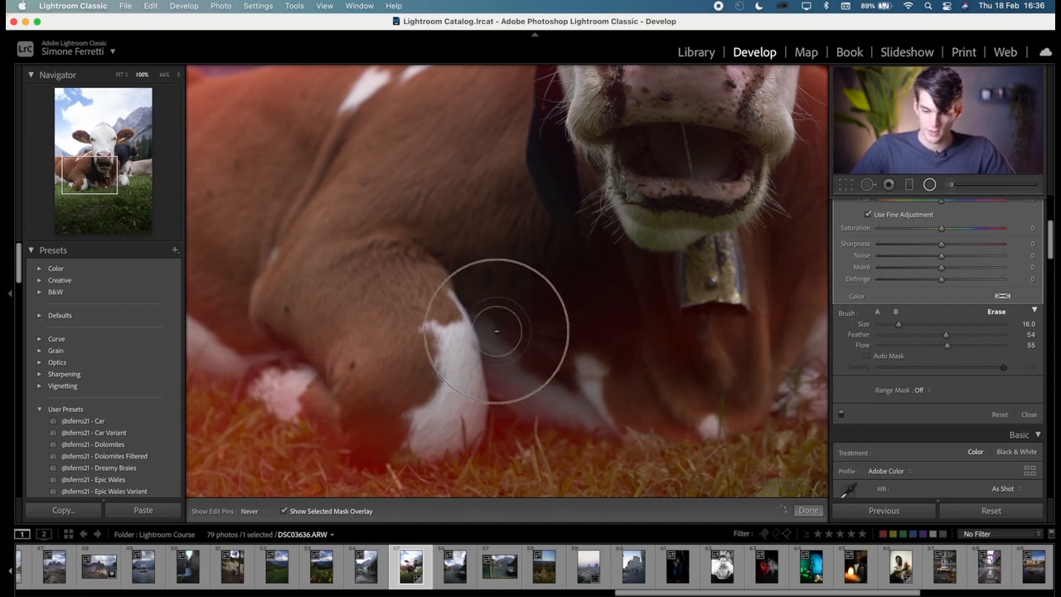
pyautogui.press('super+minus')
pyautogui.press('super+minus')
pyautogui.press('super+minus')
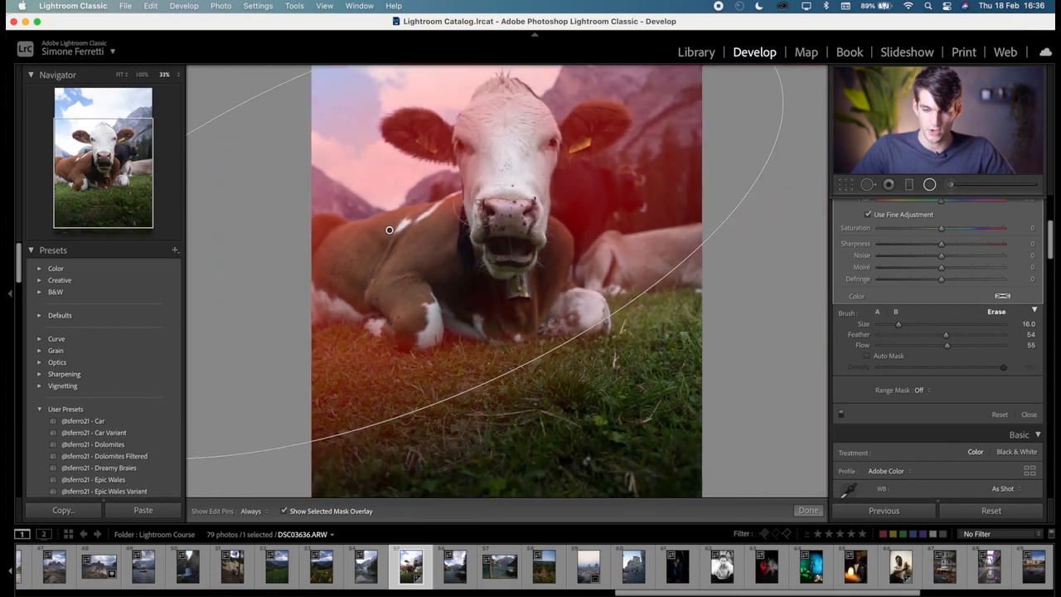
pyautogui.scroll(-5, 459, 151)
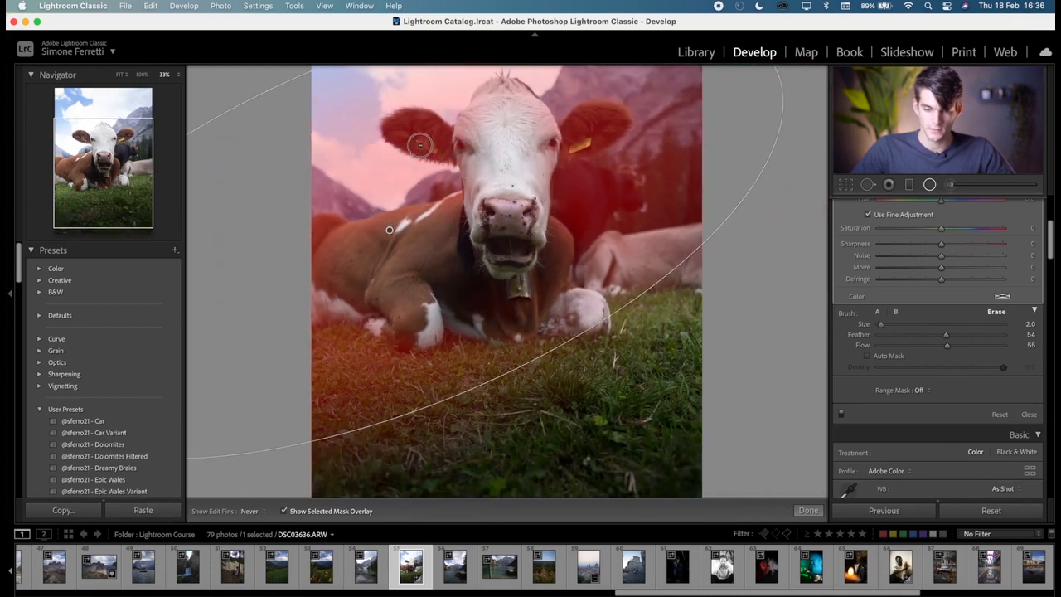
# Step: Hide the mask overlay and reset all of the radial filter's effect settings to zero
pyautogui.press('h')
pyautogui.press('o')
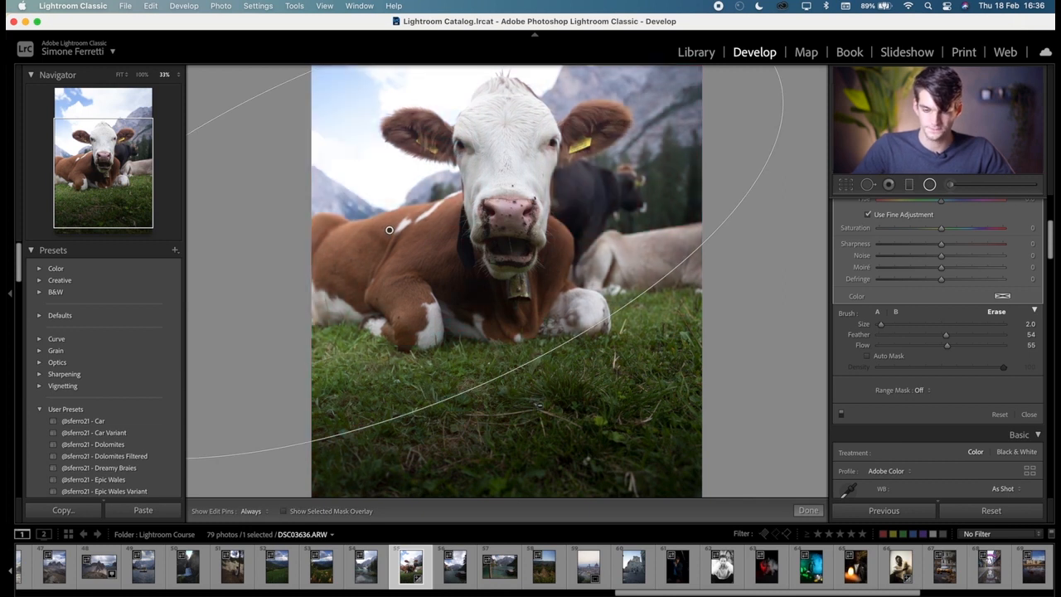
pyautogui.press('super+minus')
pyautogui.scroll(5, 849, 228)
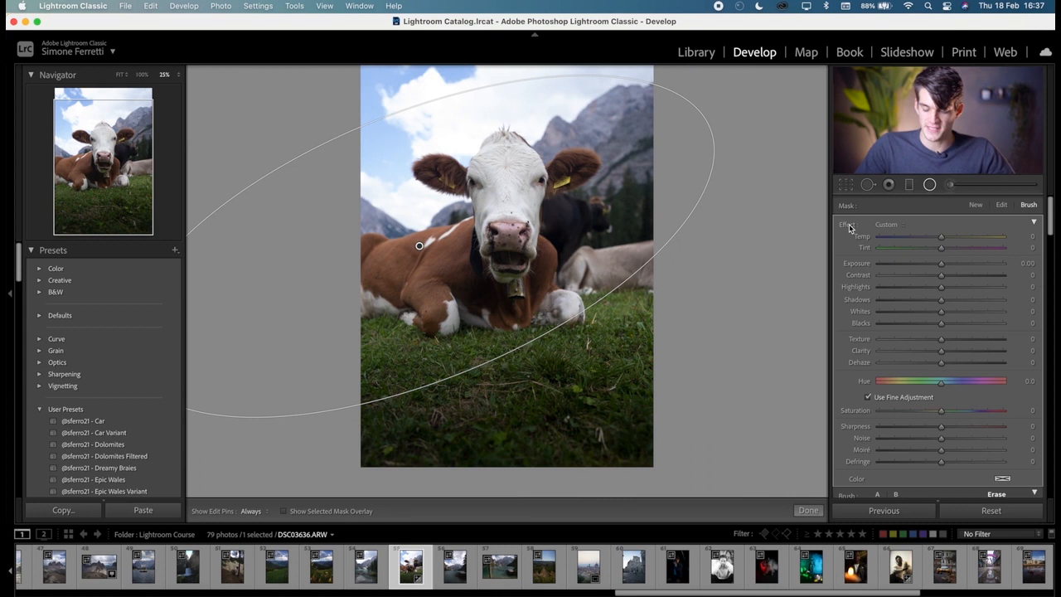
# Step: Show the mask overlay and move the radial filter from the cow's back onto its muzzle
pyautogui.press('o')
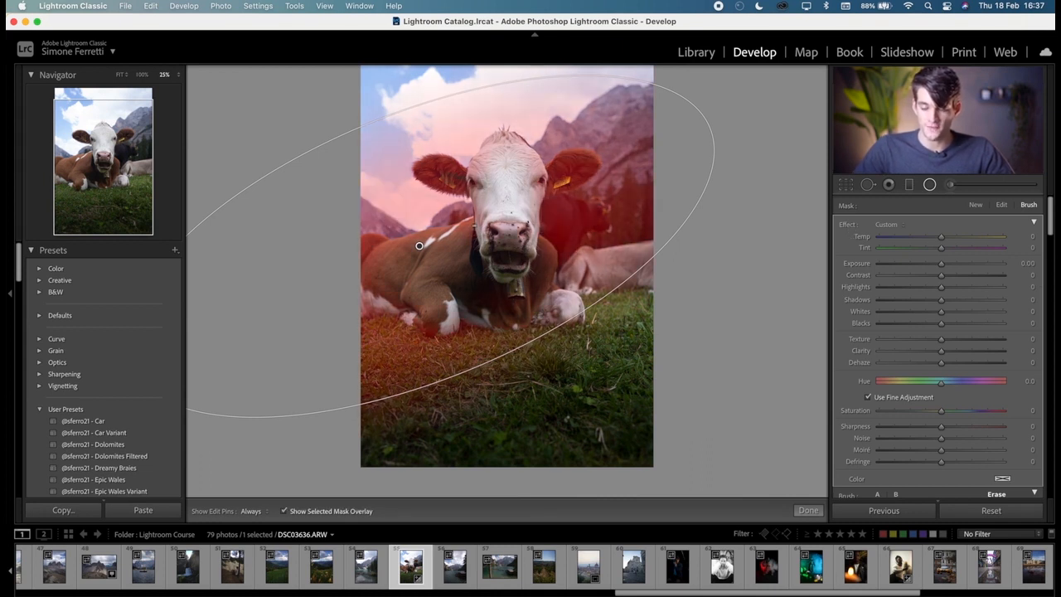
pyautogui.moveTo(419, 247); pyautogui.dragTo(481, 223)
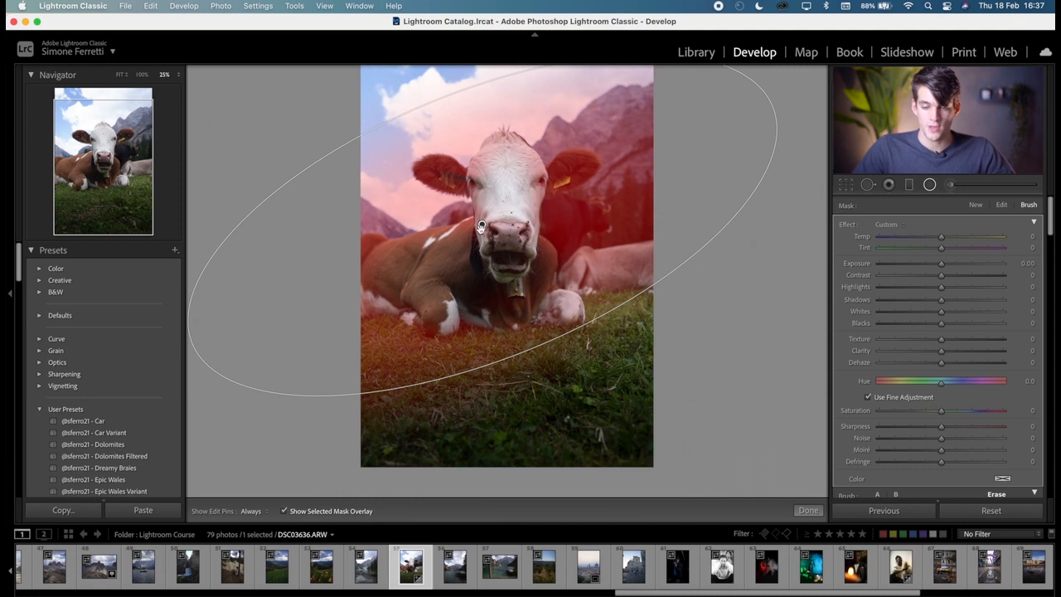
pyautogui.moveTo(482, 226); pyautogui.dragTo(502, 244)
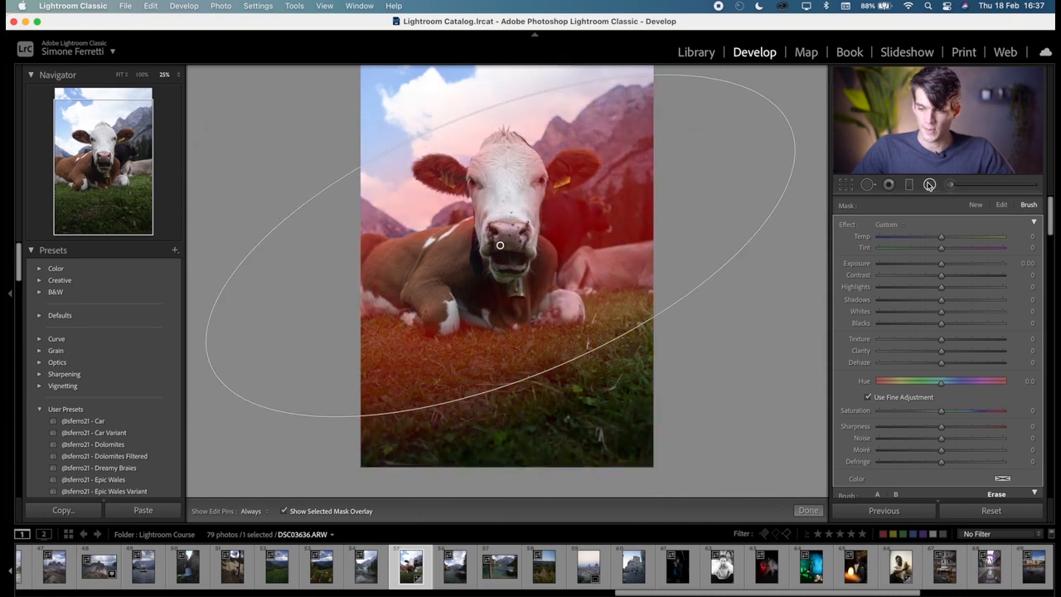
# Step: Start a new radial filter and draw a tall ellipse over the right-hand grass and the cow's chest
pyautogui.click(930, 187)
pyautogui.click(931, 191)
pyautogui.moveTo(585, 315); pyautogui.dragTo(454, 147)
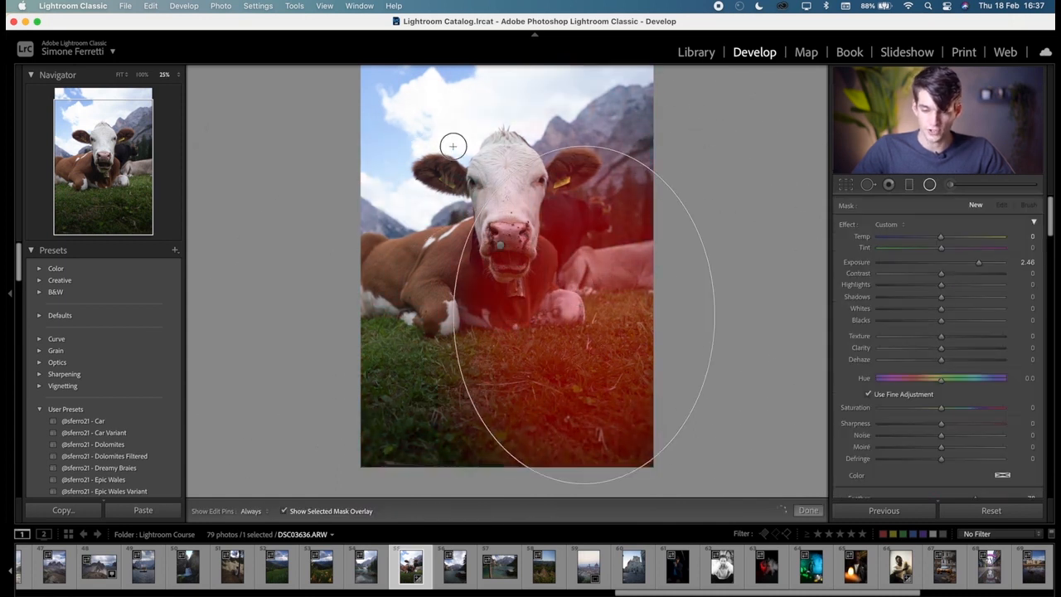
# Step: Move the radial filter onto the cow's muzzle and delete it
pyautogui.moveTo(584, 317); pyautogui.dragTo(505, 241)
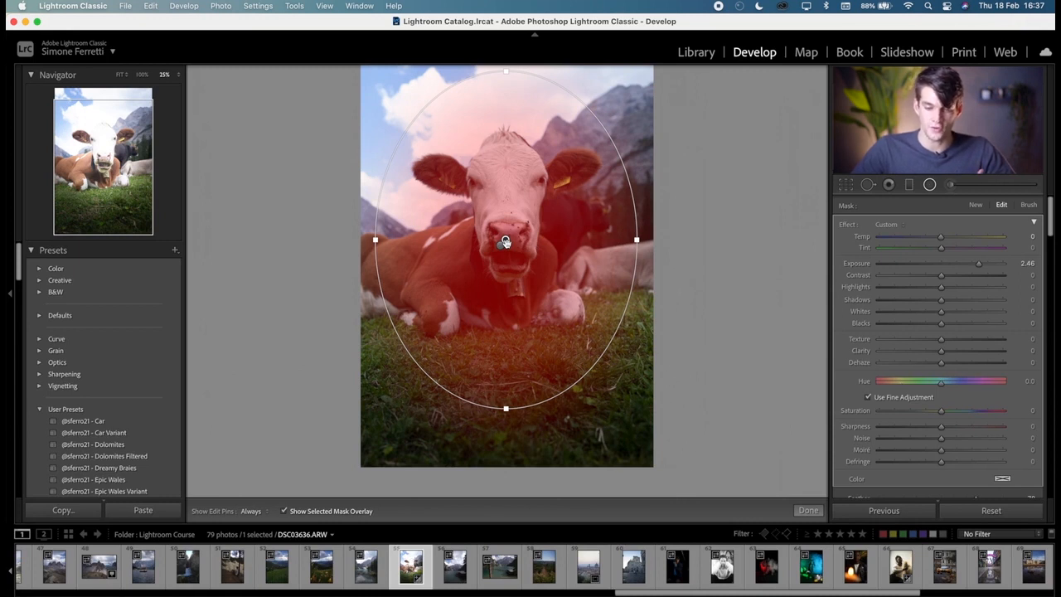
pyautogui.press('BackSpace')
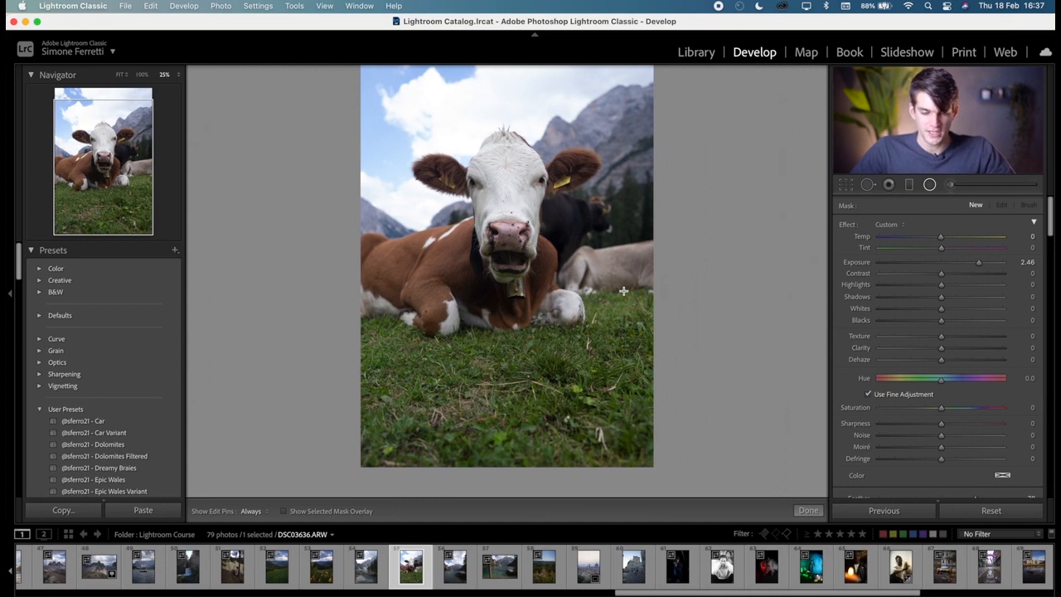
# Step: Brighten the photo's upper-right sky and mountain with a radial filter, and darken the upper-left sky with a second one
pyautogui.scroll(4, 624, 291)
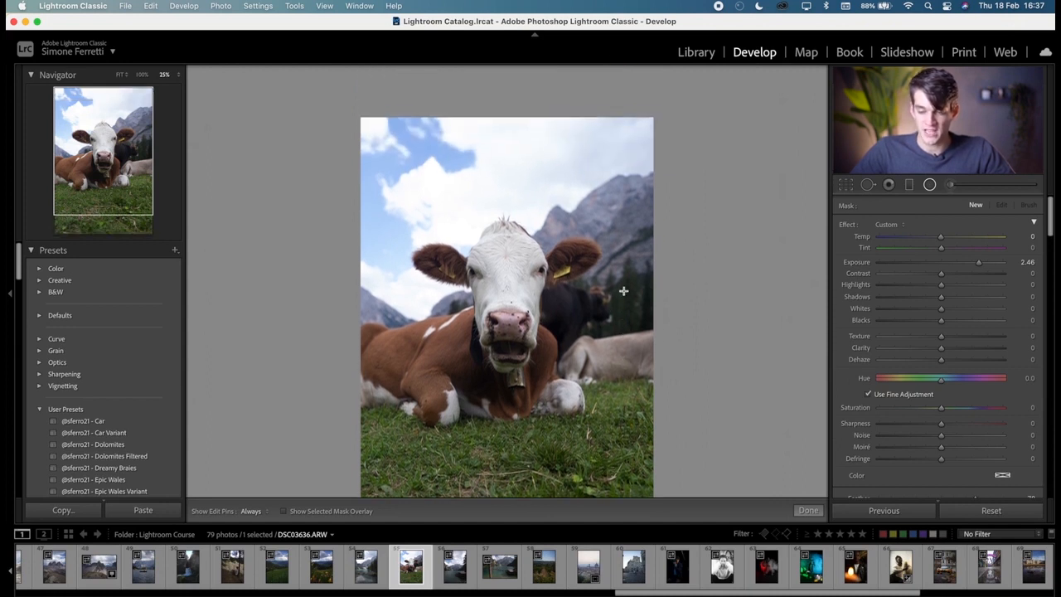
pyautogui.scroll(-2, 623, 291)
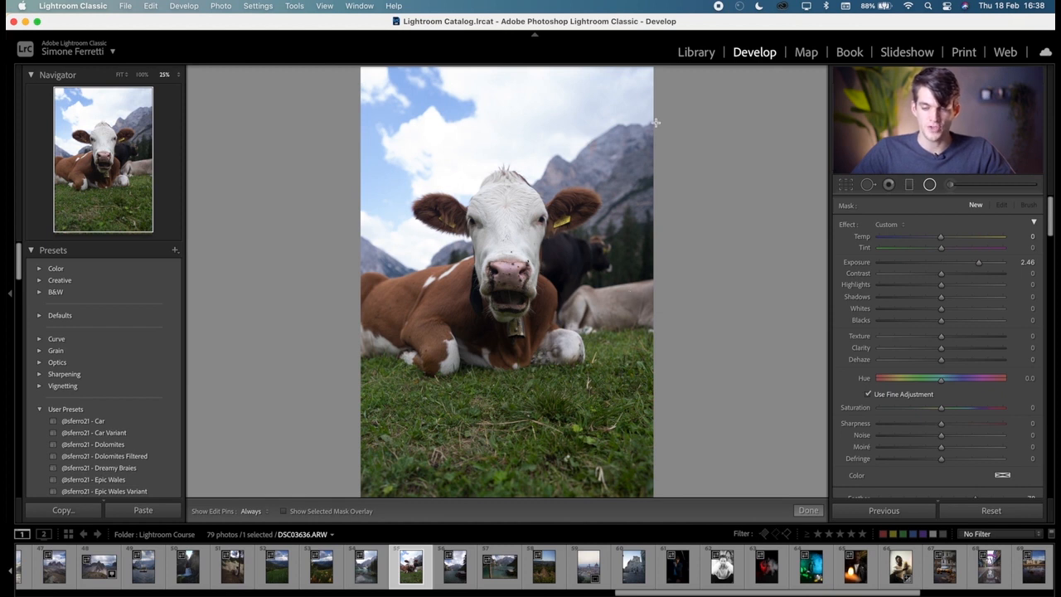
pyautogui.moveTo(657, 115); pyautogui.dragTo(536, 197)
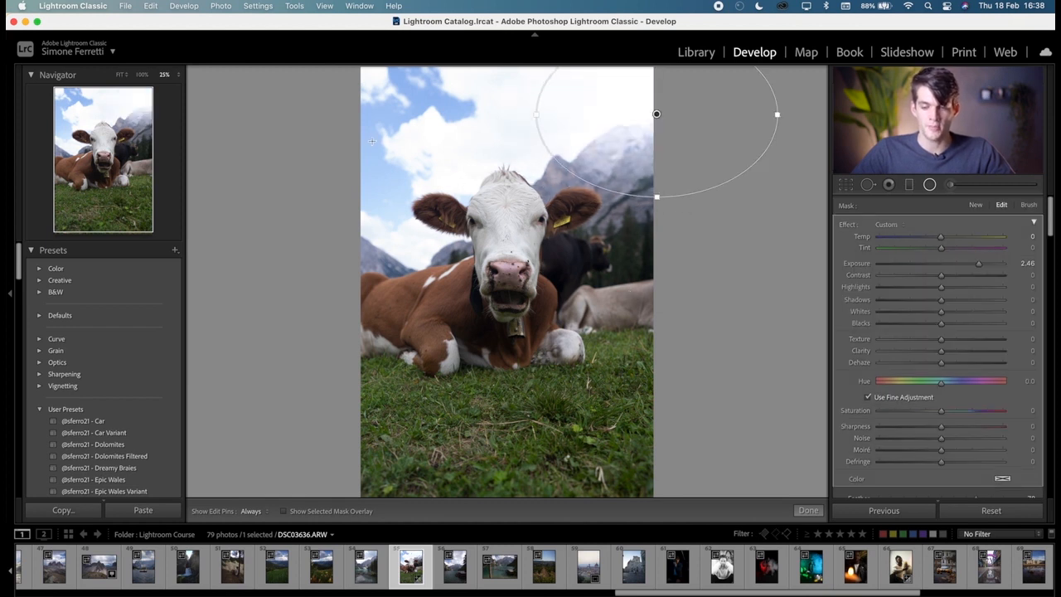
pyautogui.click(343, 129)
pyautogui.moveTo(947, 263); pyautogui.dragTo(928, 269)
# Step: Add a radial filter over the right-hand grass beside the cow and set its saturation to -32
pyautogui.moveTo(513, 332); pyautogui.dragTo(625, 413)
pyautogui.moveTo(555, 367); pyautogui.dragTo(641, 374)
pyautogui.scroll(-2, 813, 372)
pyautogui.moveTo(940, 410)
pyautogui.mouseDown()
pyautogui.moveTo(912, 412)
pyautogui.moveTo(922, 413)
pyautogui.mouseUp()
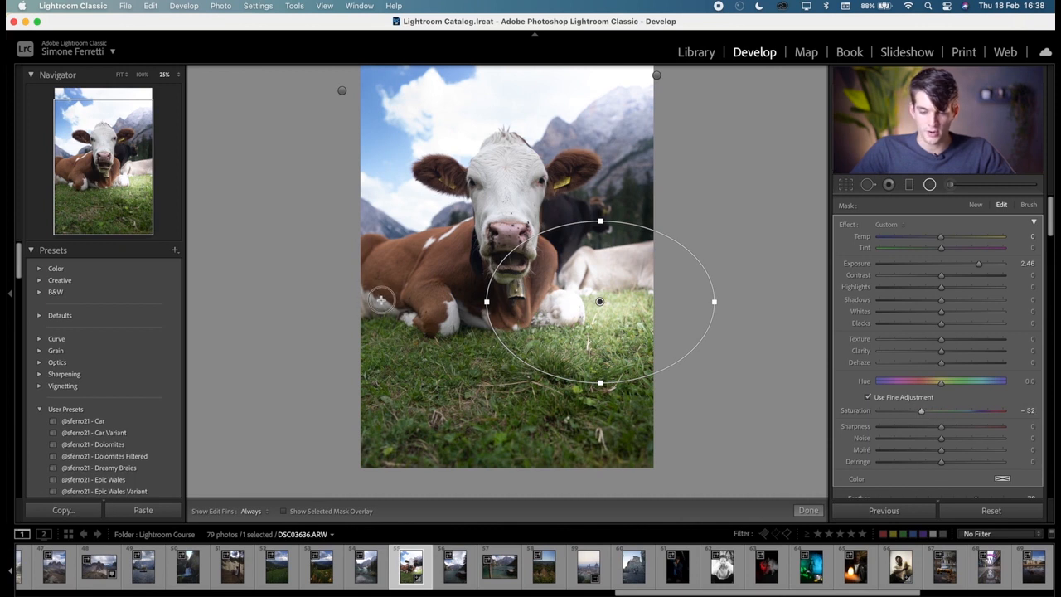
# Step: Add a small radial filter over the cow's hindquarters and another on the grass in front with hue 6.7
pyautogui.moveTo(381, 300); pyautogui.dragTo(444, 338)
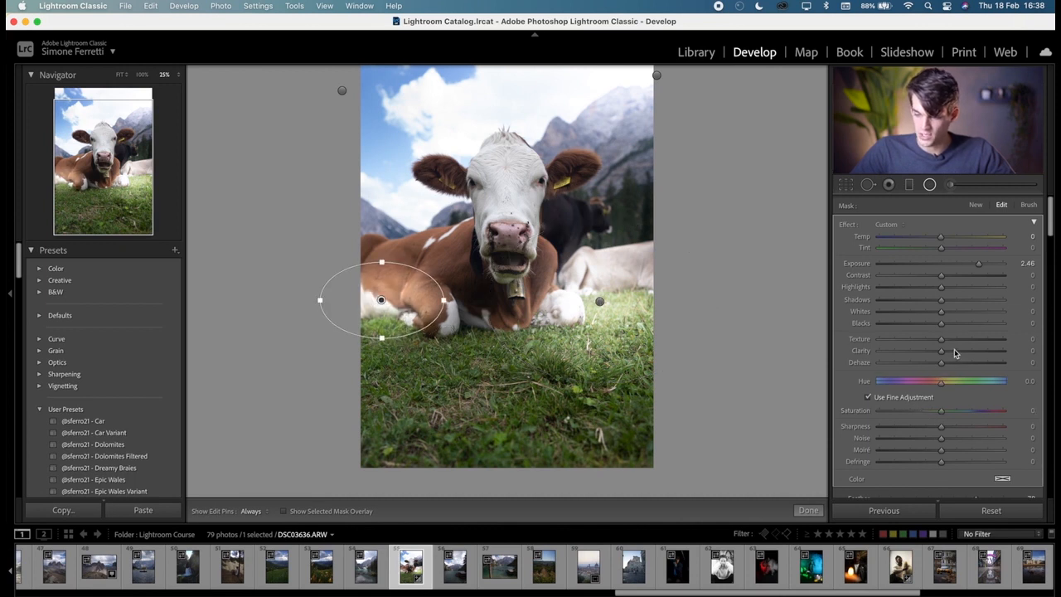
pyautogui.moveTo(459, 376); pyautogui.dragTo(538, 442)
pyautogui.moveTo(941, 384); pyautogui.dragTo(961, 412)
pyautogui.scroll(-2, 962, 412)
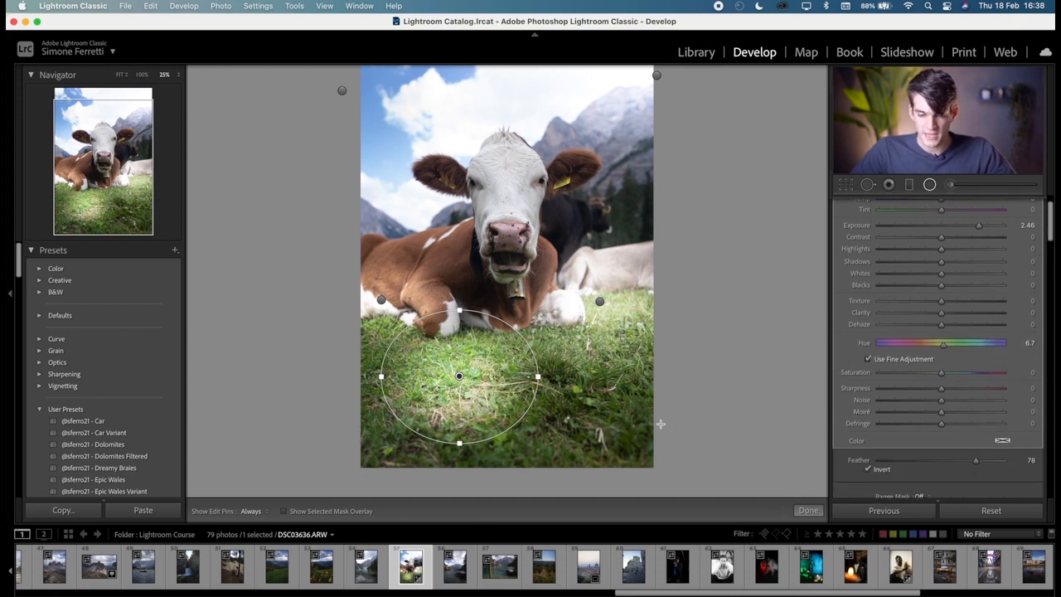
pyautogui.scroll(2, 912, 310)
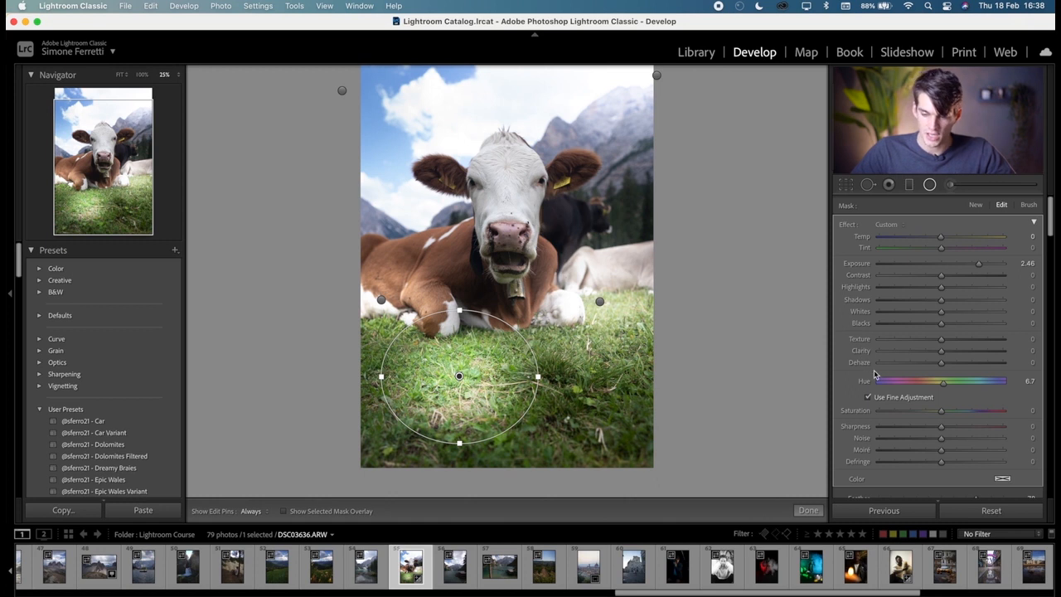
# Step: Compare the front grass filter's edge at maximum feather and at feather 0
pyautogui.scroll(-5, 879, 381)
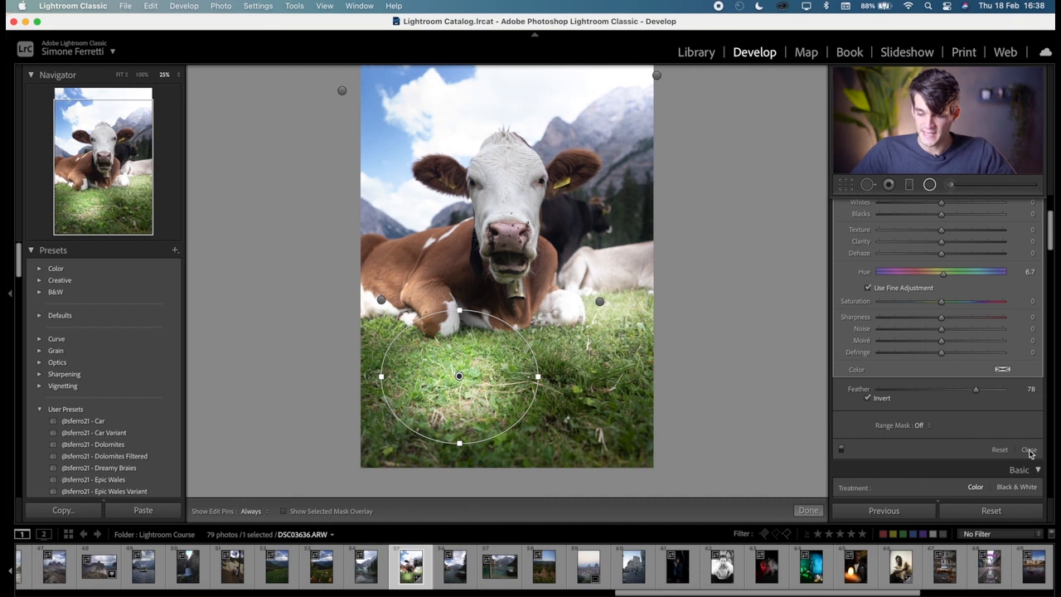
pyautogui.moveTo(976, 389); pyautogui.dragTo(1025, 395)
pyautogui.moveTo(956, 382); pyautogui.dragTo(862, 398)
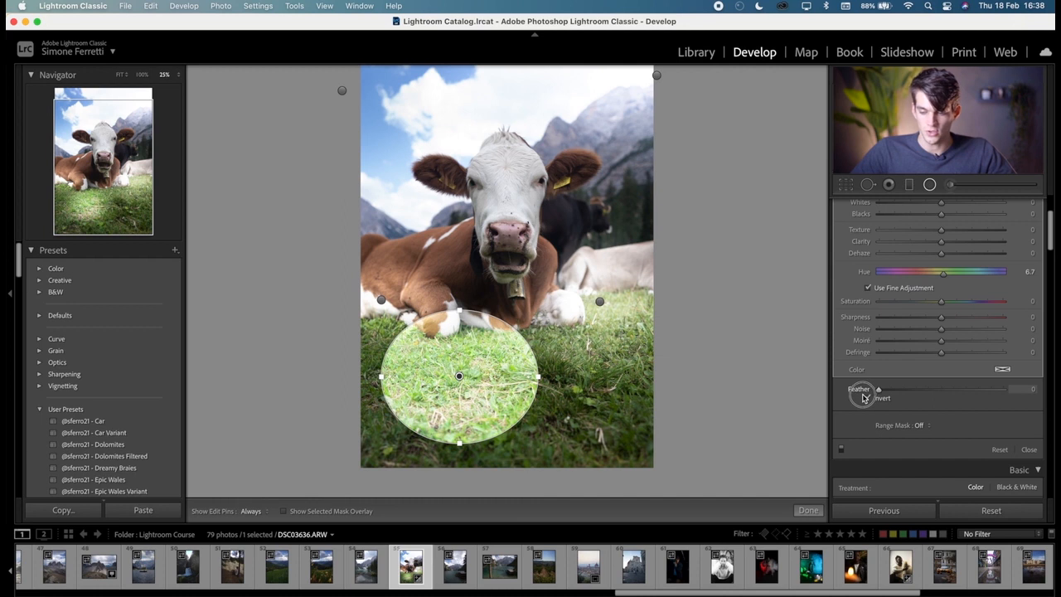
pyautogui.moveTo(540, 379); pyautogui.dragTo(573, 465)
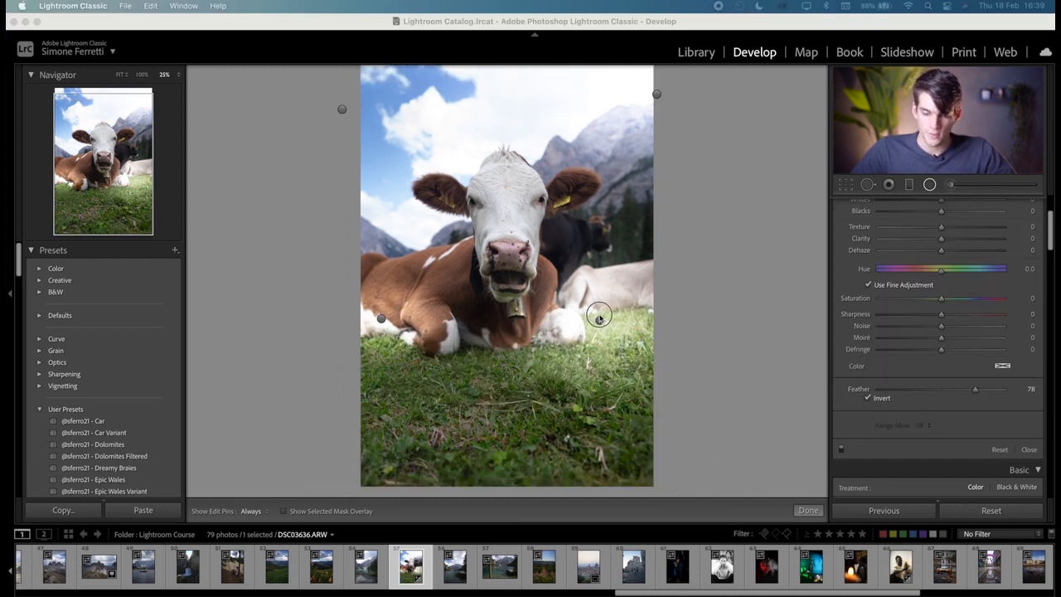
# Step: Toggle inversion of the radial filter on the right-hand grass to compare both sides, and reset all edits on the photo
pyautogui.click(599, 321)
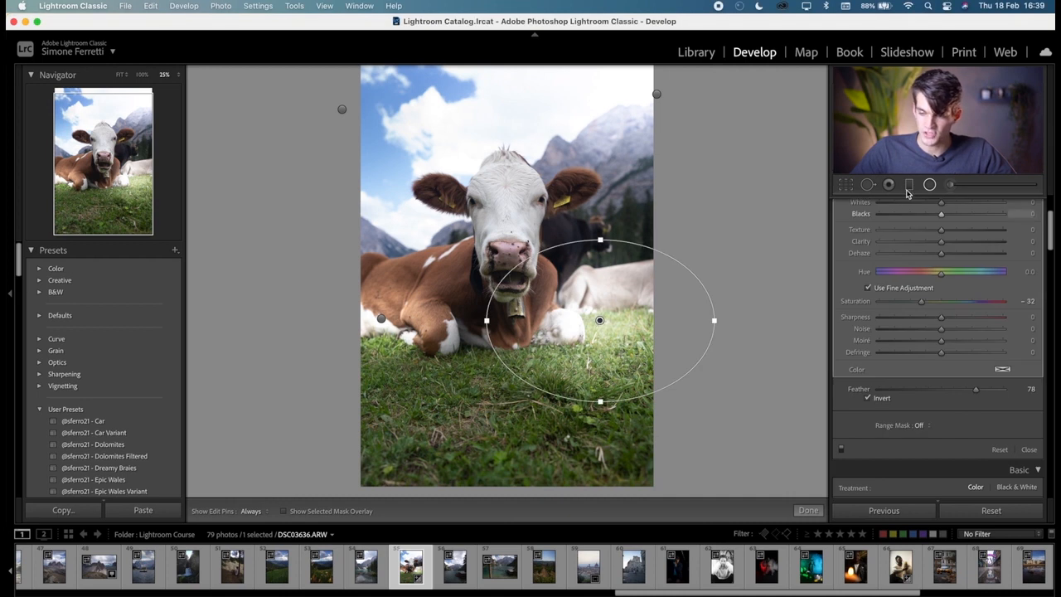
pyautogui.scroll(1, 904, 311)
pyautogui.scroll(6, 904, 308)
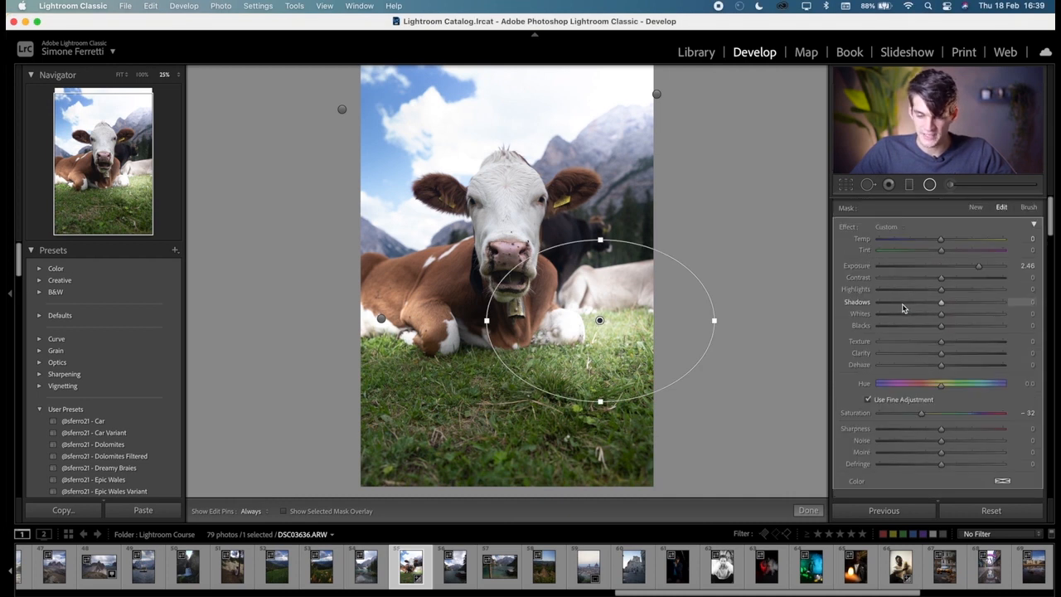
pyautogui.scroll(-3, 903, 309)
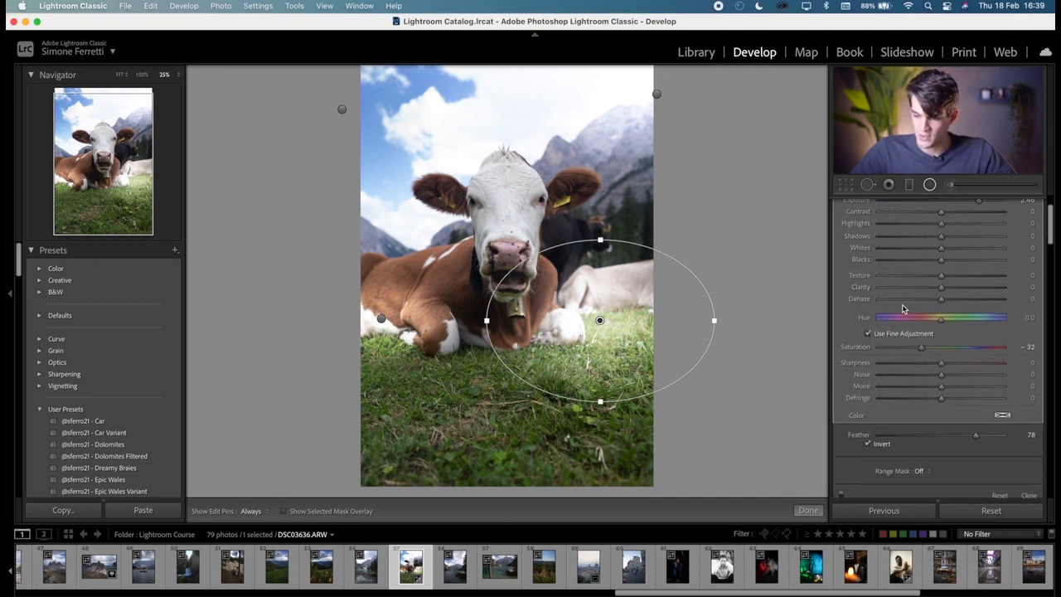
pyautogui.click(868, 444)
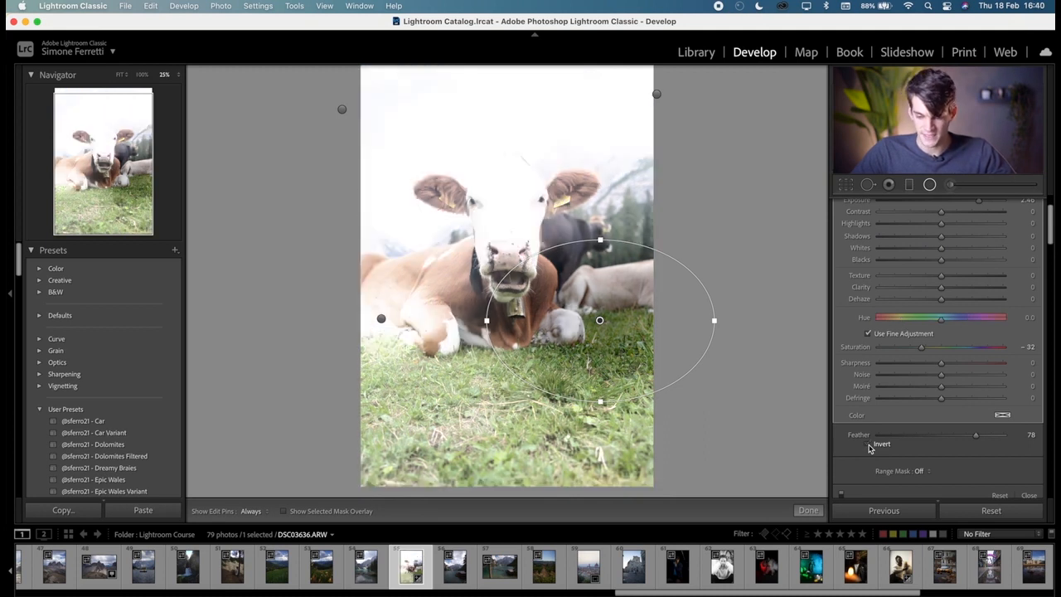
pyautogui.click(869, 445)
pyautogui.click(869, 446)
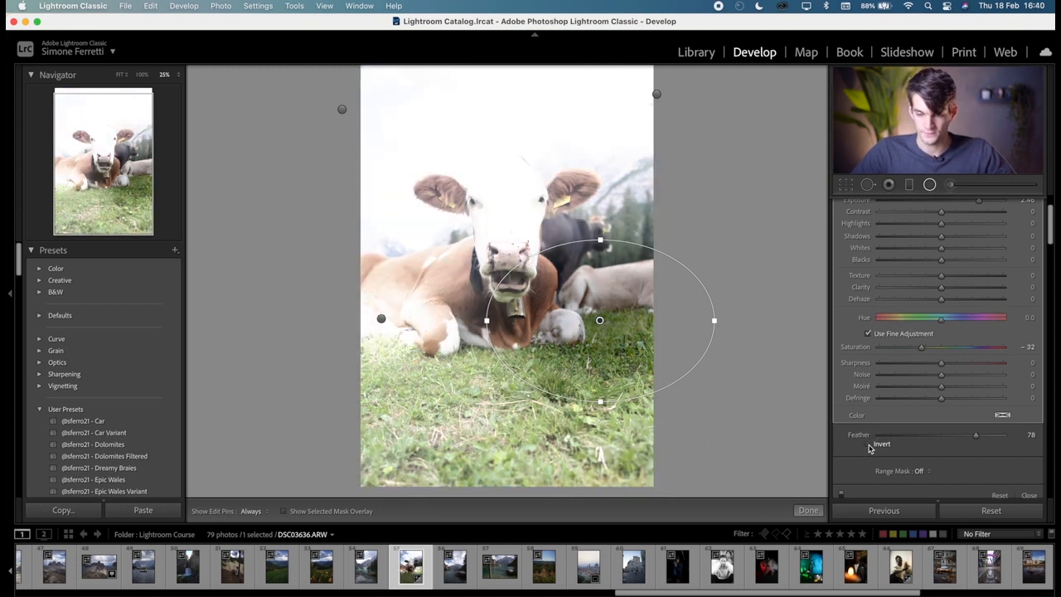
pyautogui.click(1011, 510)
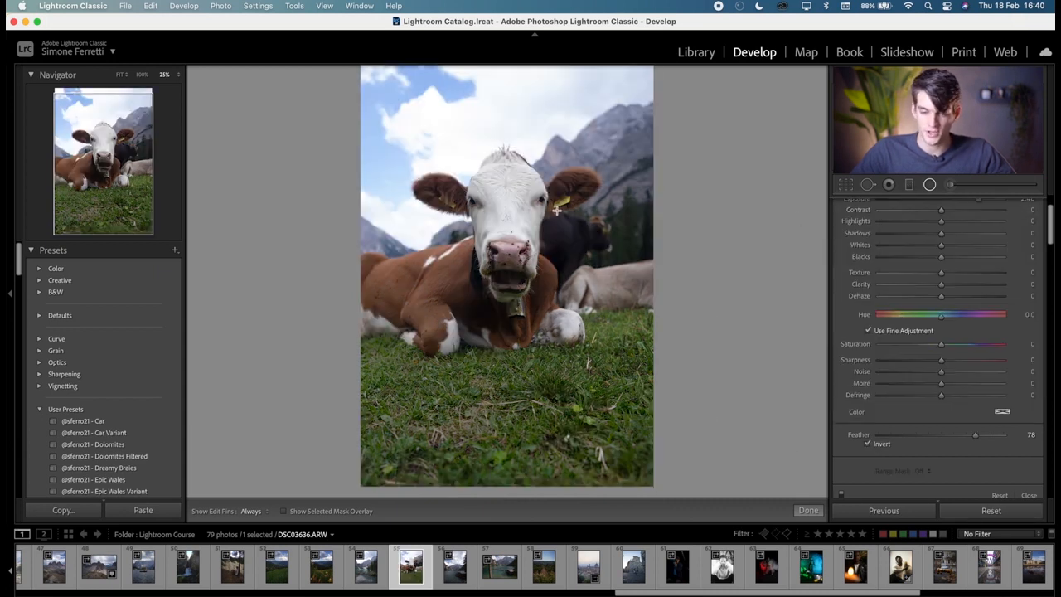
# Step: Draw a large circular radial filter centred on the cow's muzzle and lower its exposure
pyautogui.moveTo(432, 188); pyautogui.dragTo(507, 253)
pyautogui.scroll(1, 975, 283)
pyautogui.scroll(2, 975, 284)
pyautogui.moveTo(942, 260); pyautogui.dragTo(931, 260)
pyautogui.scroll(-2, 924, 409)
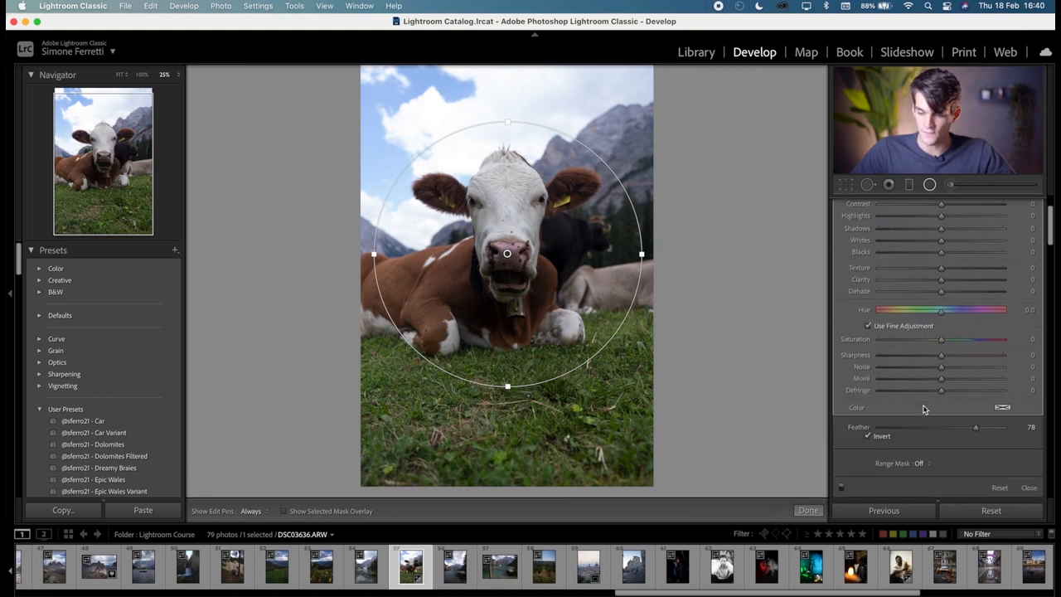
# Step: Turn off Invert so the filter affects the area outside the circle, set its feather to 0, and finish the filter
pyautogui.click(868, 436)
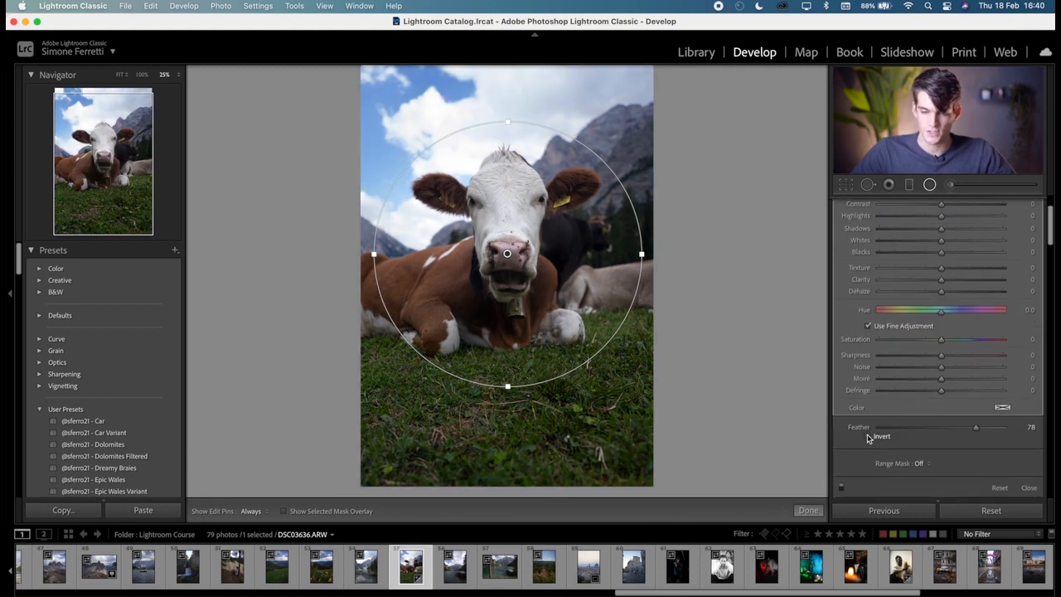
pyautogui.press('o')
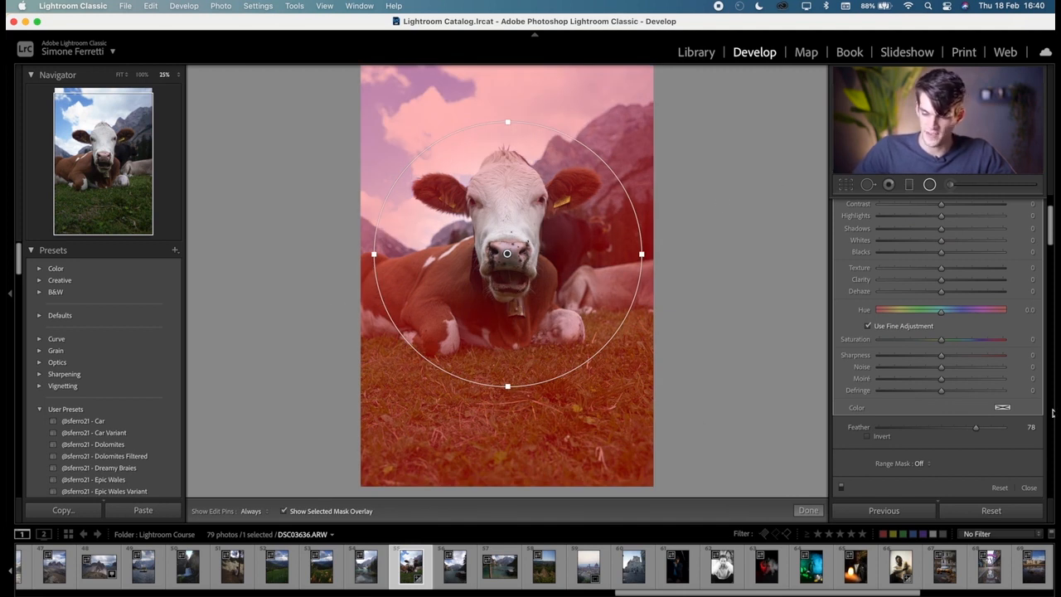
pyautogui.moveTo(974, 428); pyautogui.dragTo(863, 433)
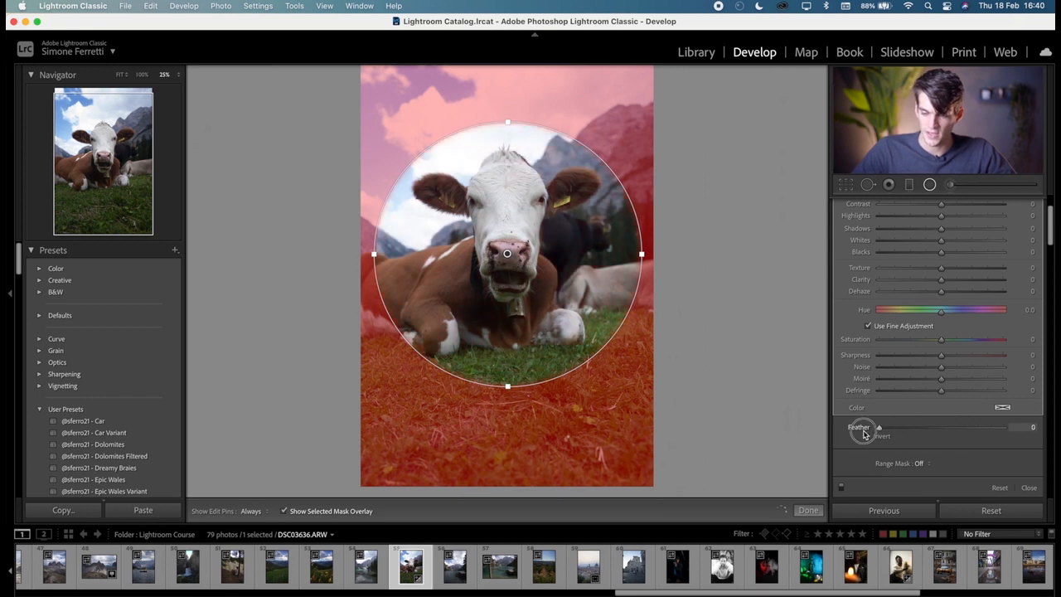
pyautogui.press('o')
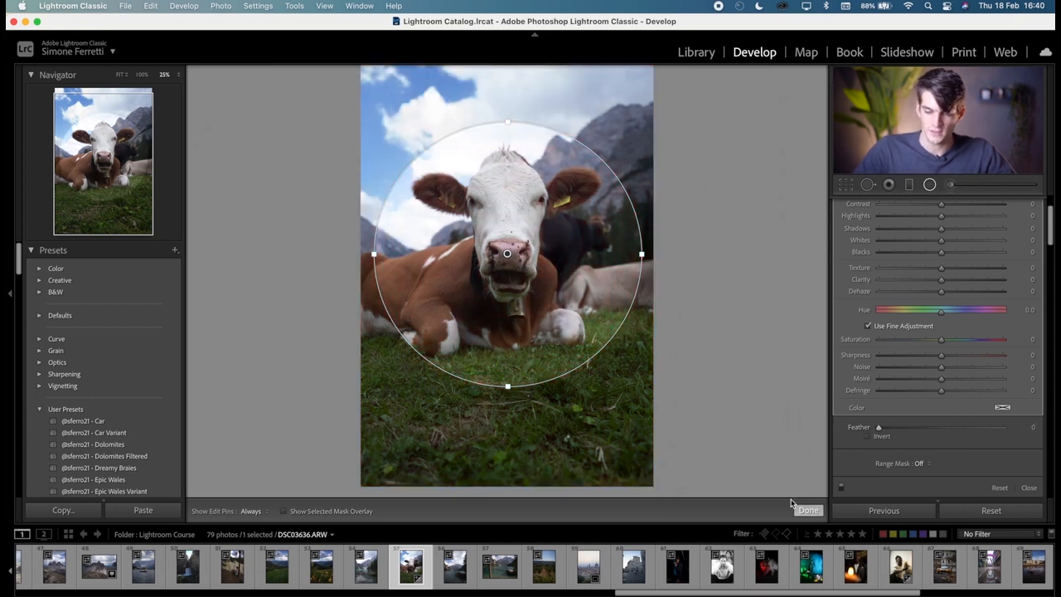
pyautogui.click(809, 510)
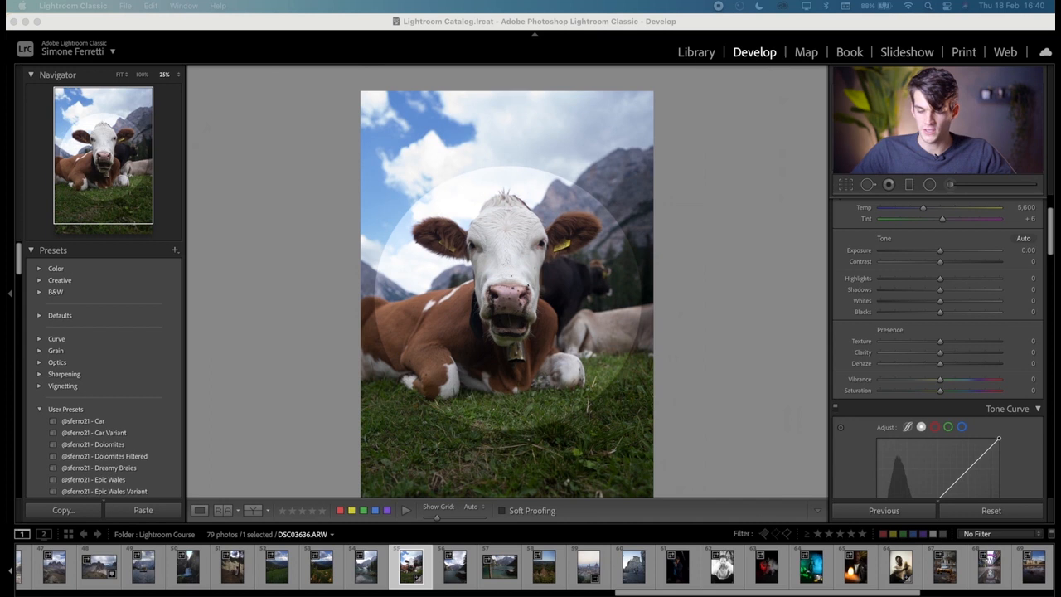
# Step: Reselect the circular radial filter and erase its mask from the grass below the circle with an 18.0 eraser brush
pyautogui.click(929, 184)
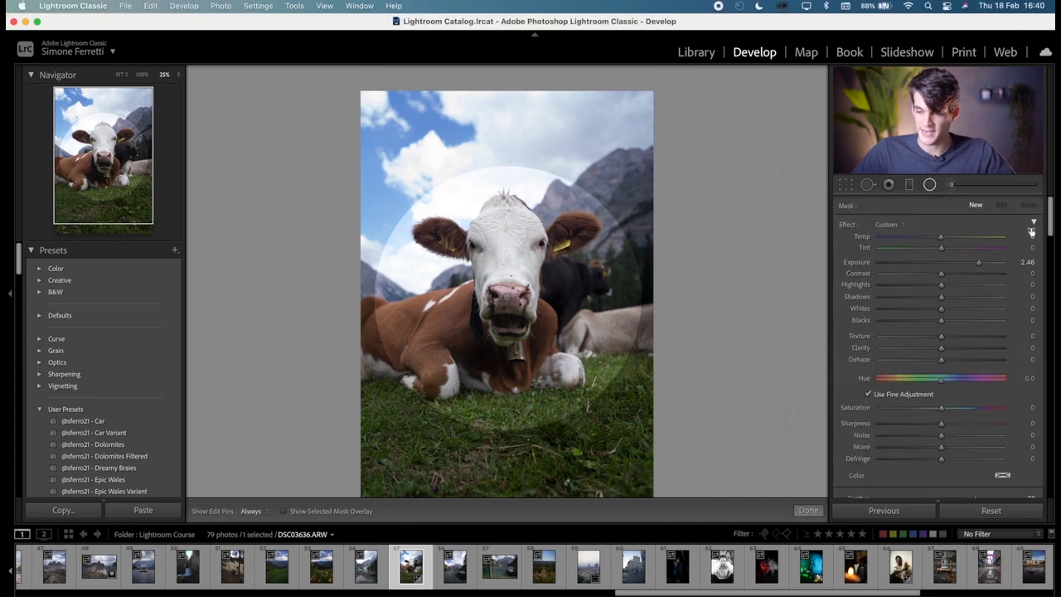
pyautogui.click(507, 296)
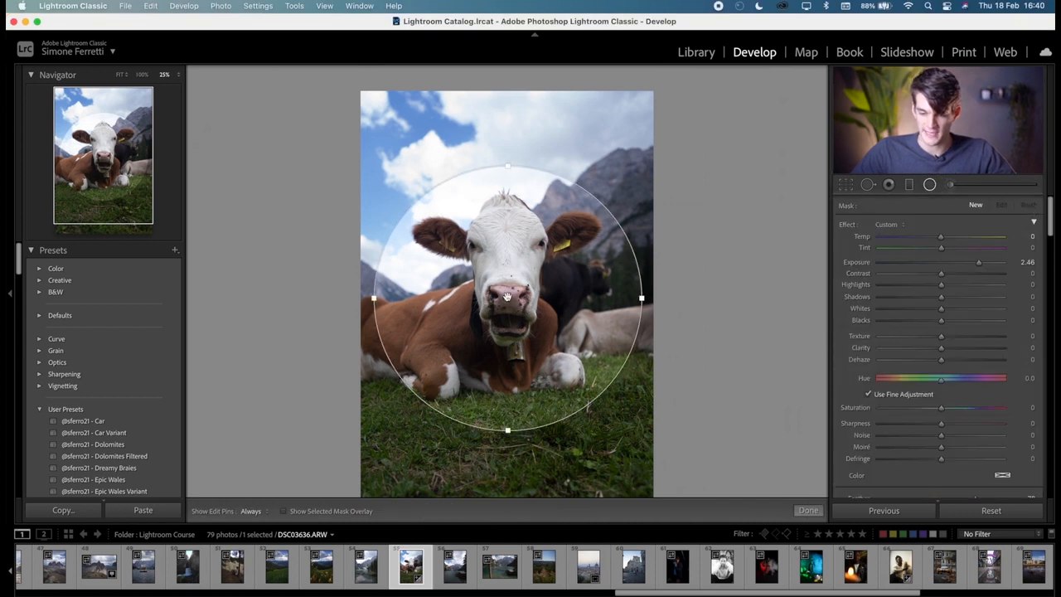
pyautogui.click(1029, 204)
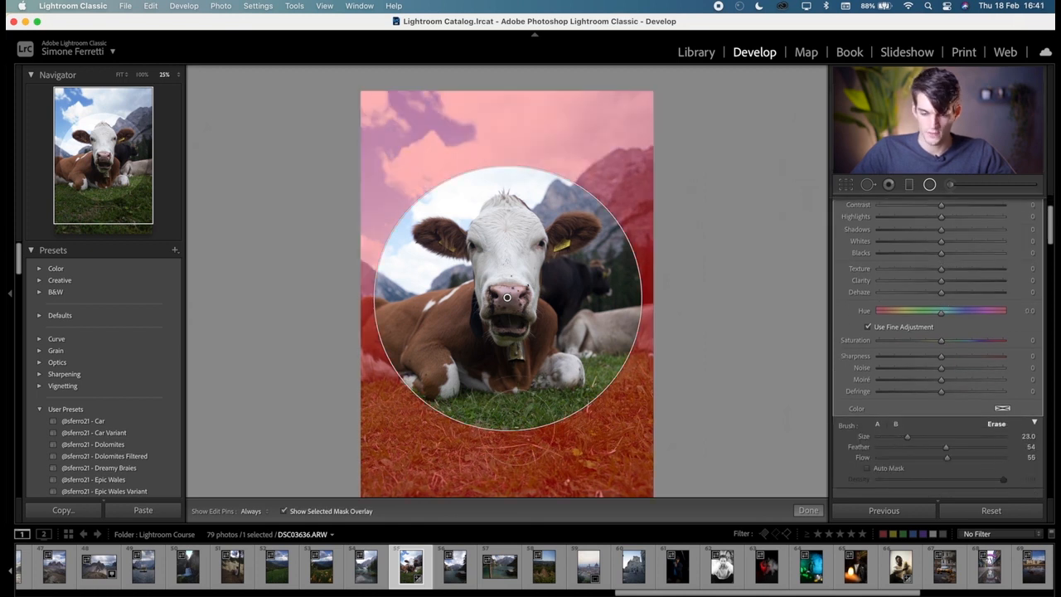
pyautogui.scroll(-3, 517, 427)
pyautogui.moveTo(509, 507)
pyautogui.mouseDown()
pyautogui.moveTo(518, 431)
pyautogui.moveTo(501, 502)
pyautogui.moveTo(482, 448)
pyautogui.moveTo(564, 495)
pyautogui.mouseUp()
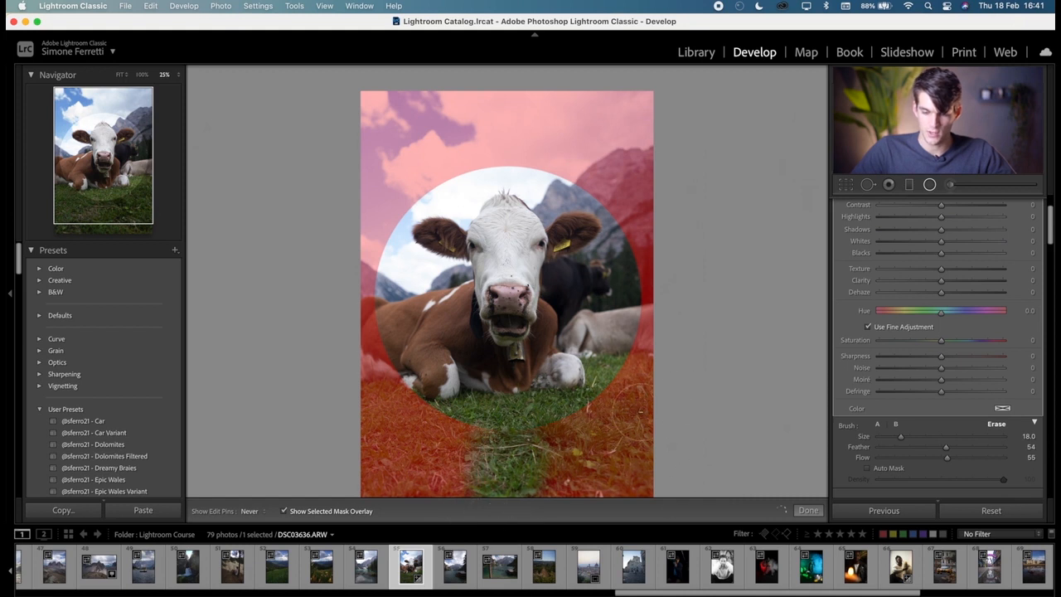
pyautogui.moveTo(573, 387); pyautogui.dragTo(638, 377)
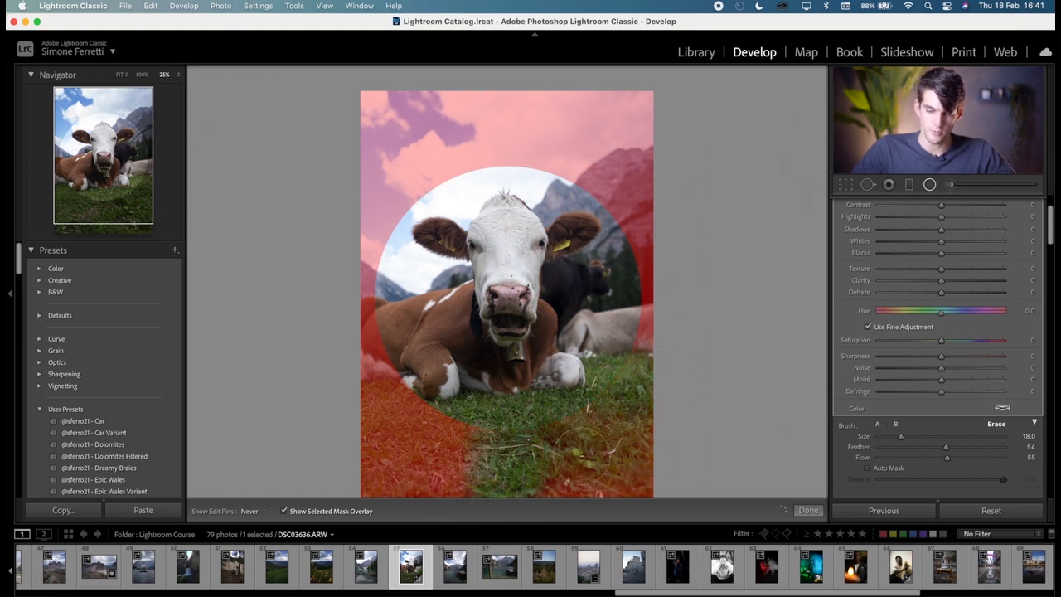
# Step: Set the eraser flow to 98, erase the remaining mask from the grass, and finish the filter
pyautogui.press('h')
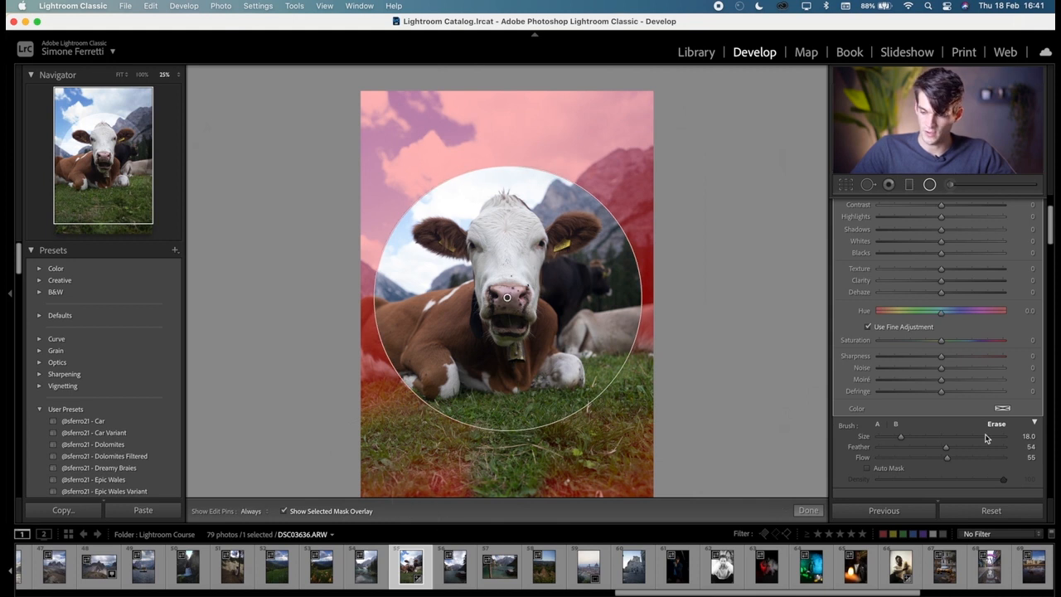
pyautogui.moveTo(965, 458); pyautogui.dragTo(1001, 457)
pyautogui.press('h')
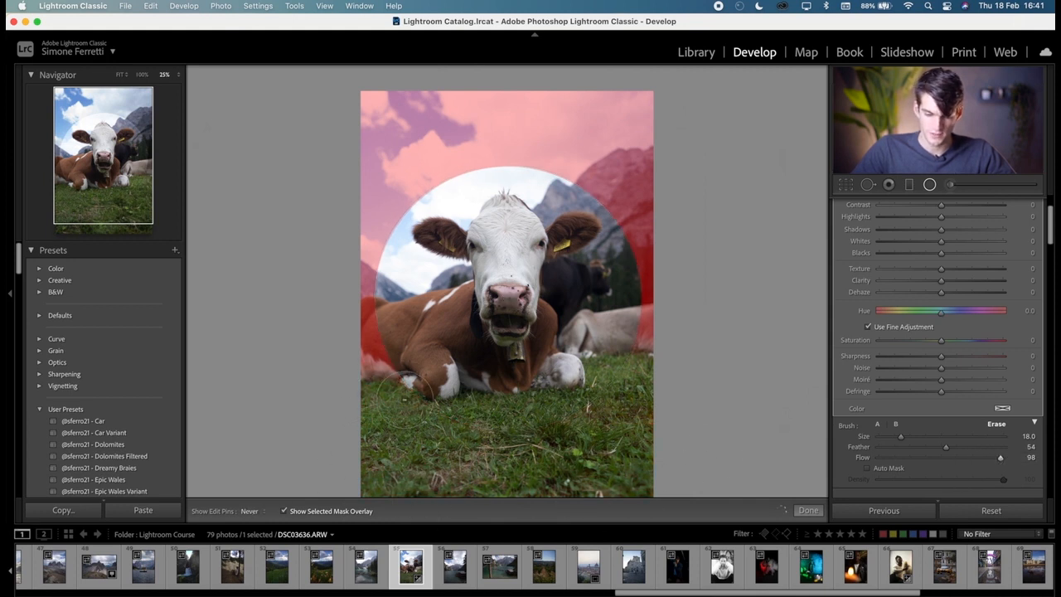
pyautogui.click(808, 510)
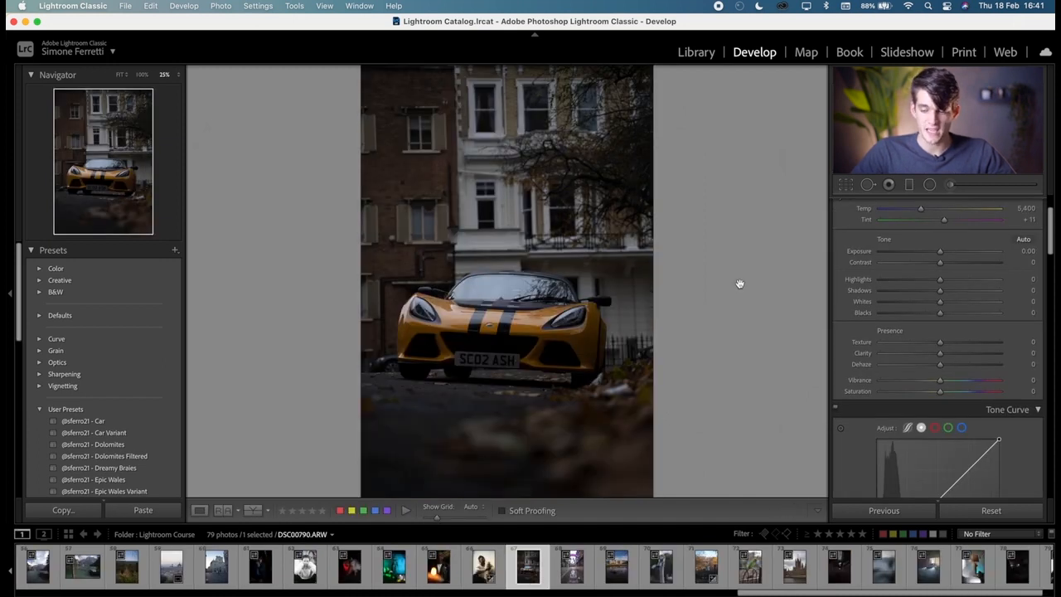
# Step: On the yellow car photo, draw a radial filter with exposure 2.46, fit the ellipse around the car, and hide the mask overlay
pyautogui.click(929, 184)
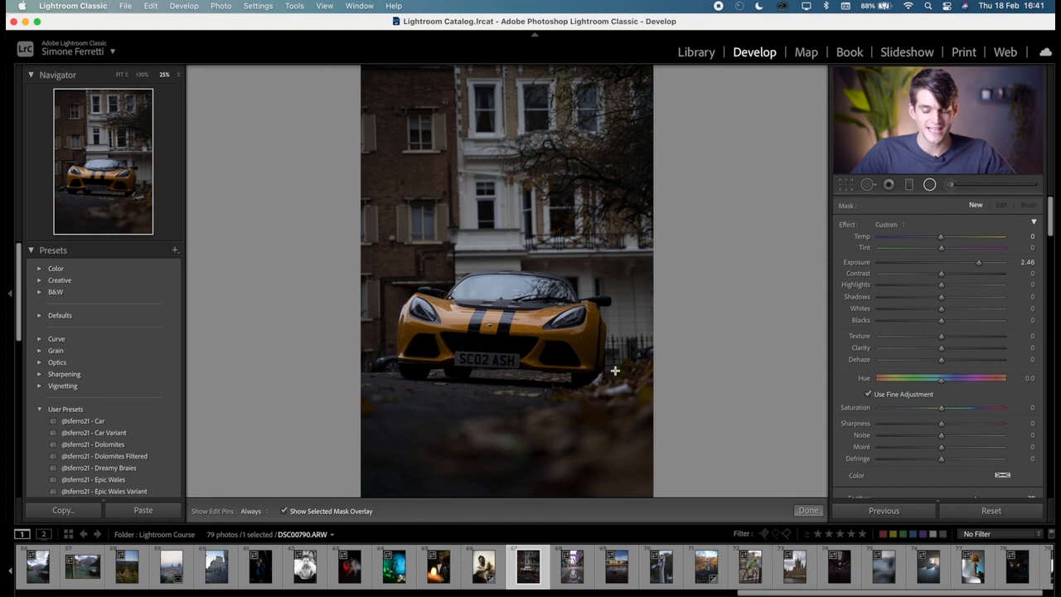
pyautogui.moveTo(577, 369); pyautogui.dragTo(781, 423)
pyautogui.moveTo(613, 374); pyautogui.dragTo(543, 354)
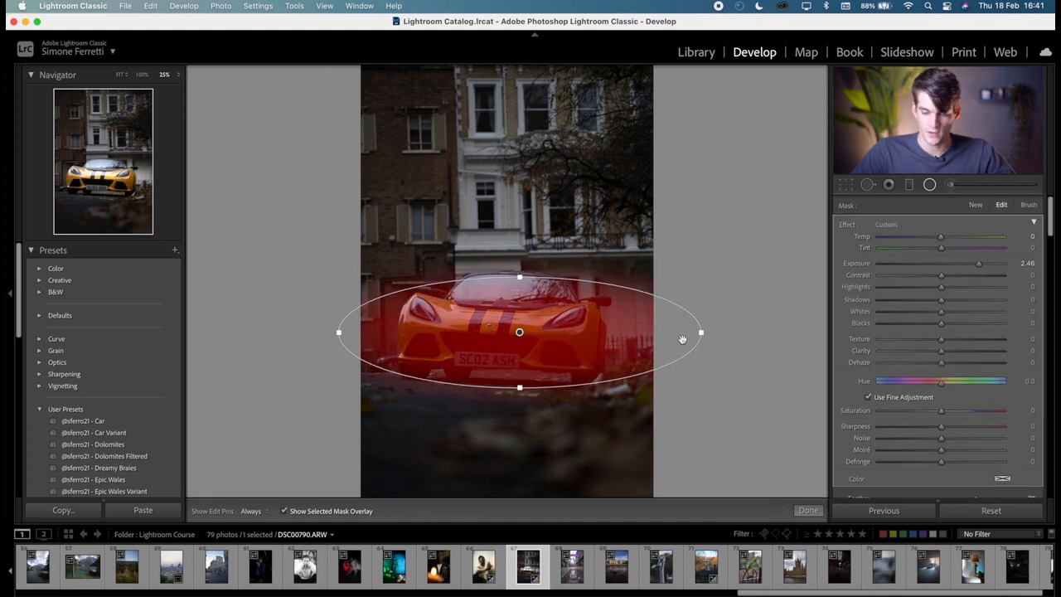
pyautogui.moveTo(696, 336); pyautogui.dragTo(650, 334)
pyautogui.moveTo(568, 332); pyautogui.dragTo(548, 330)
pyautogui.press('o')
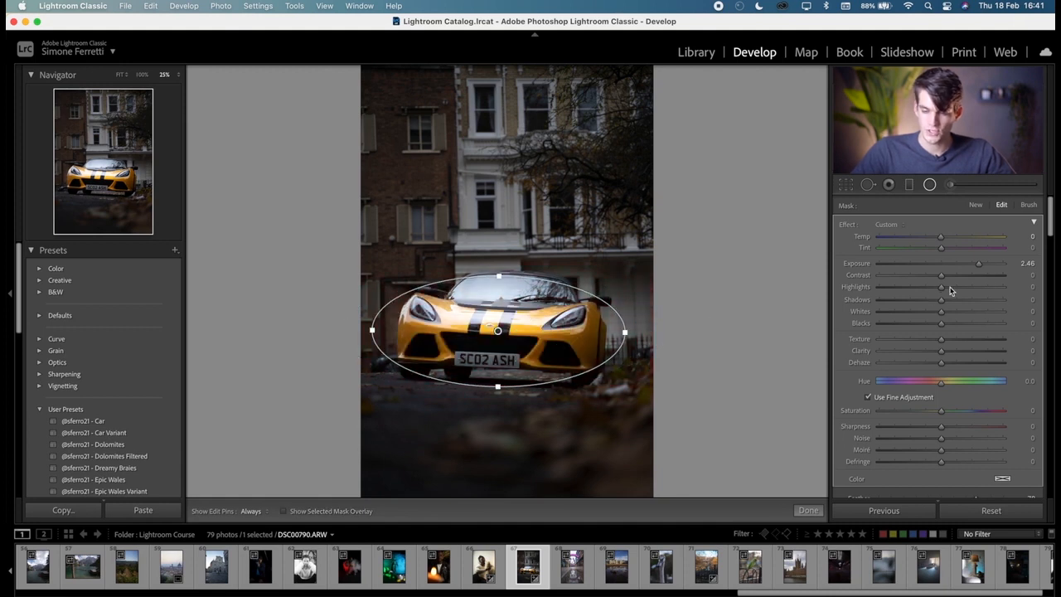
# Step: Set the car's radial filter exposure to 0.82 and slightly raise its sharpness
pyautogui.moveTo(945, 264); pyautogui.dragTo(952, 266)
pyautogui.scroll(-2, 949, 389)
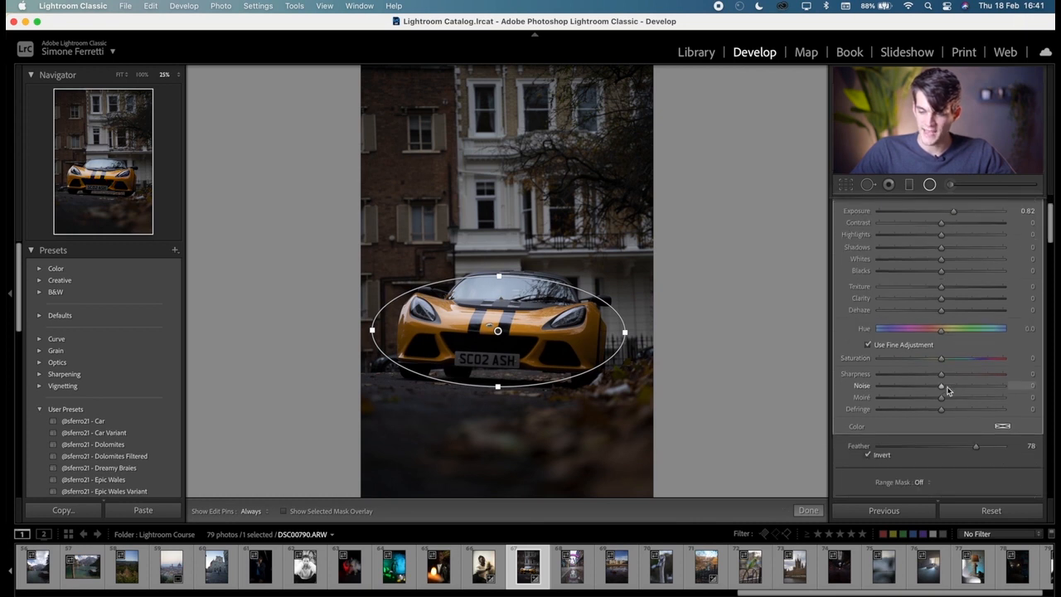
pyautogui.moveTo(943, 375); pyautogui.dragTo(954, 377)
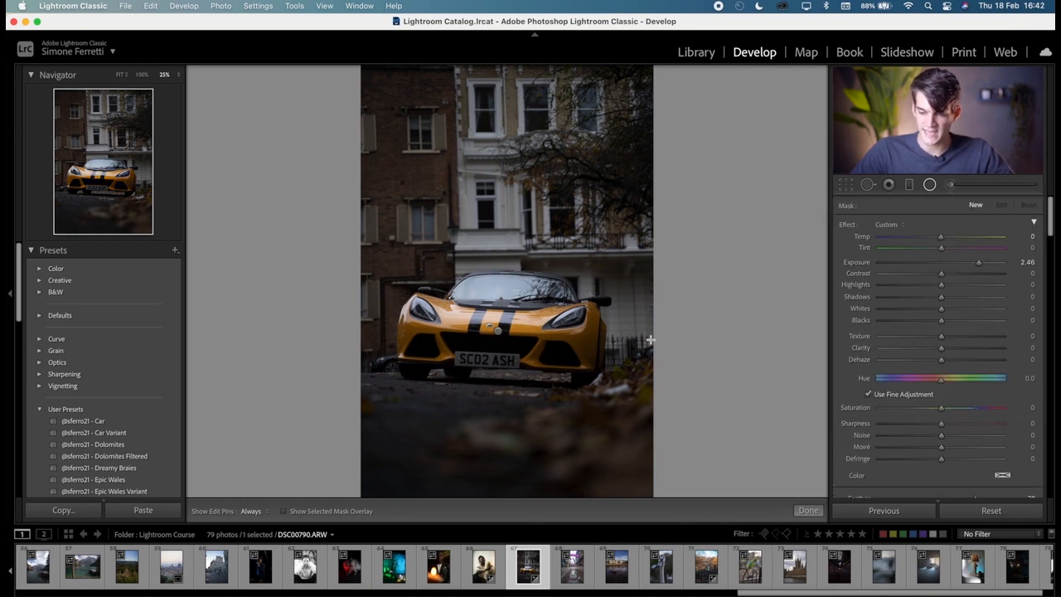
# Step: Draw a second, slightly larger radial filter around the car, set its exposure to -0.51, and turn off Invert to affect the surroundings
pyautogui.moveTo(601, 363); pyautogui.dragTo(537, 322)
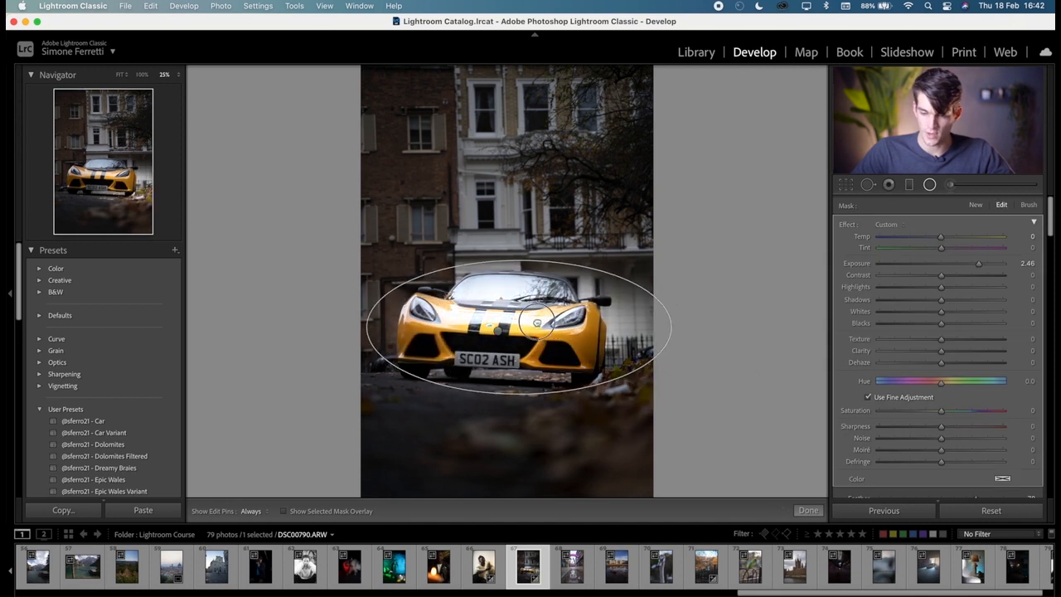
pyautogui.click(933, 263)
pyautogui.scroll(-1, 934, 286)
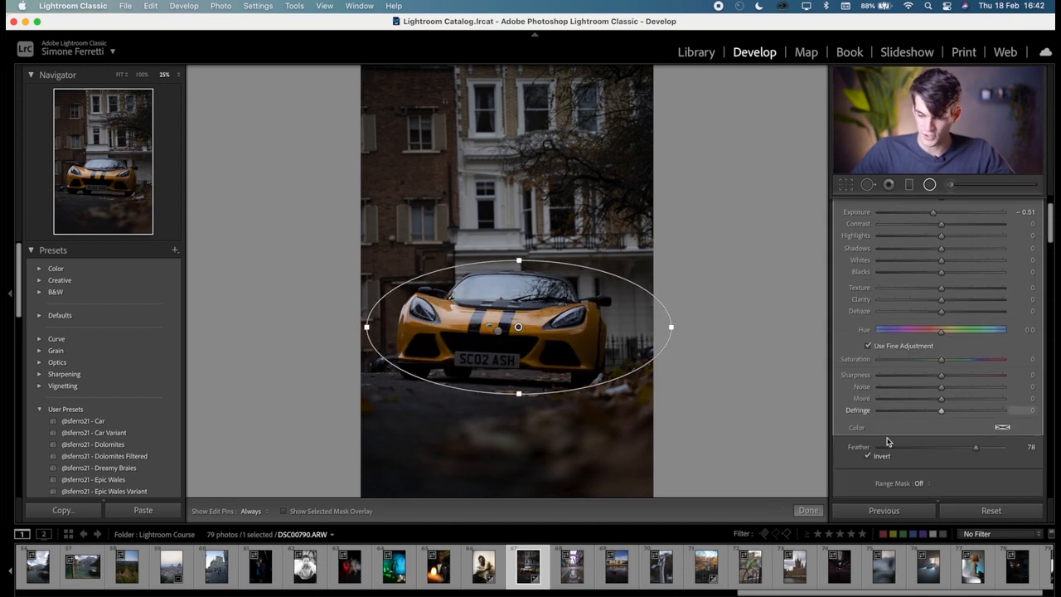
pyautogui.click(870, 455)
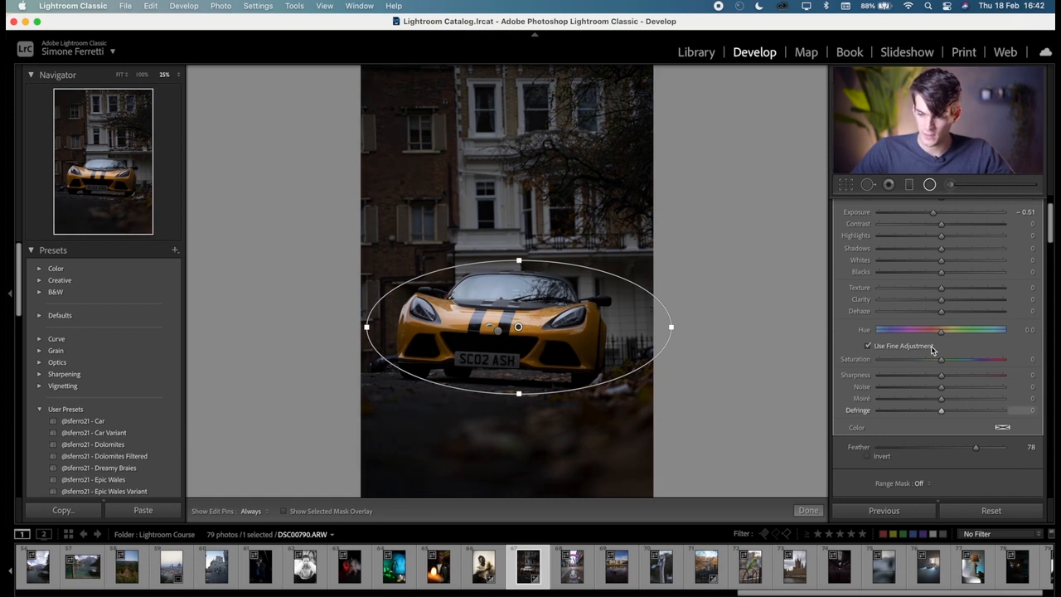
# Step: Set the surroundings filter's texture to -49, clarity to -63 and sharpness to -66, and finish the filter
pyautogui.moveTo(940, 289); pyautogui.dragTo(902, 302)
pyautogui.moveTo(912, 375); pyautogui.dragTo(902, 379)
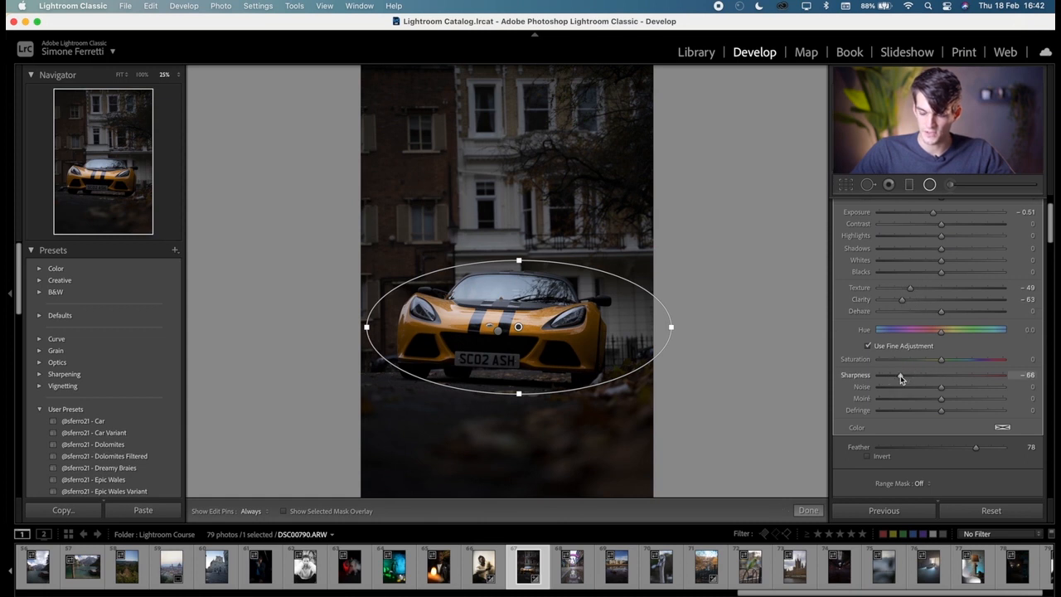
pyautogui.click(810, 509)
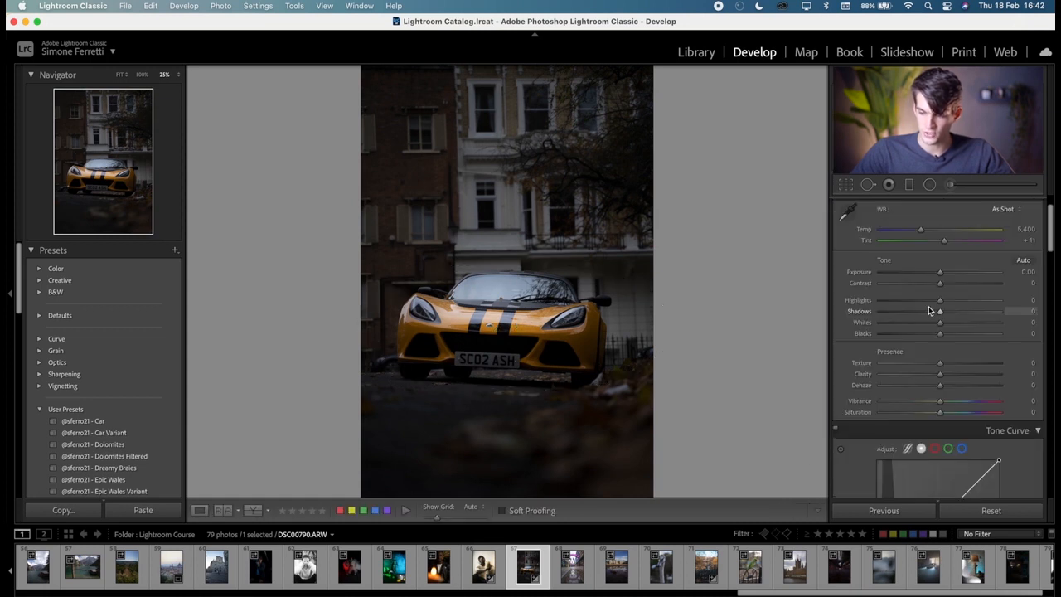
# Step: Set the car photo's overall exposure to +1.20 and compare the edit with the unedited version
pyautogui.scroll(1, 935, 308)
pyautogui.moveTo(940, 292); pyautogui.dragTo(954, 291)
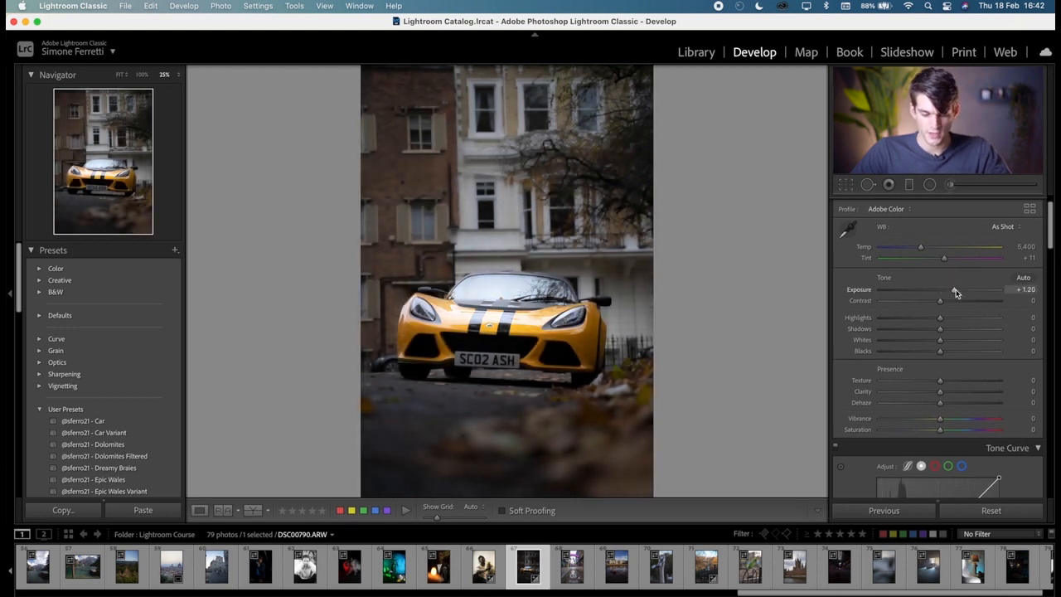
pyautogui.press('\\')
pyautogui.press('\\')
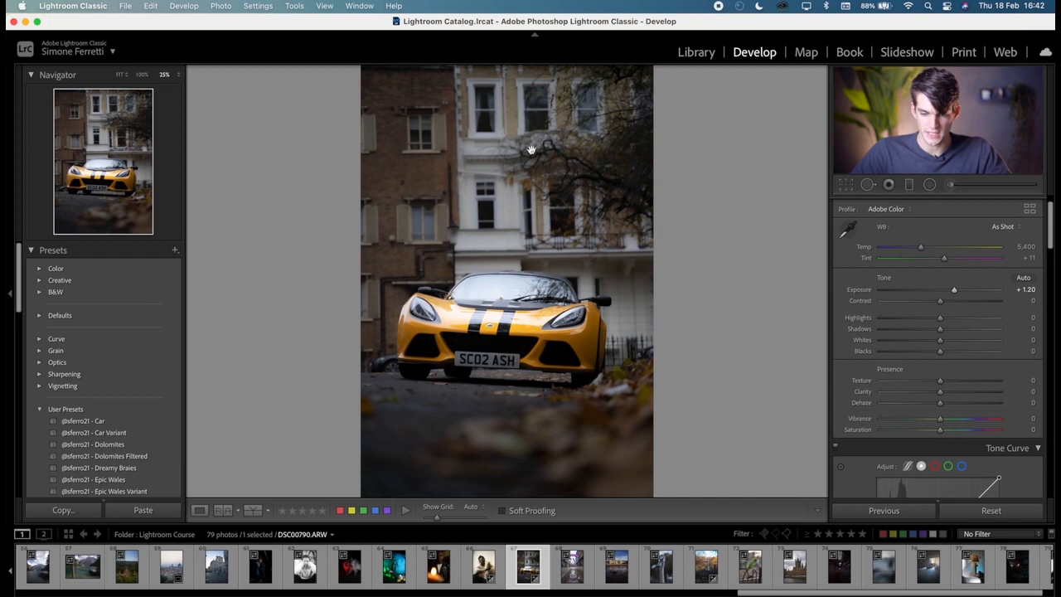
pyautogui.press('\\')
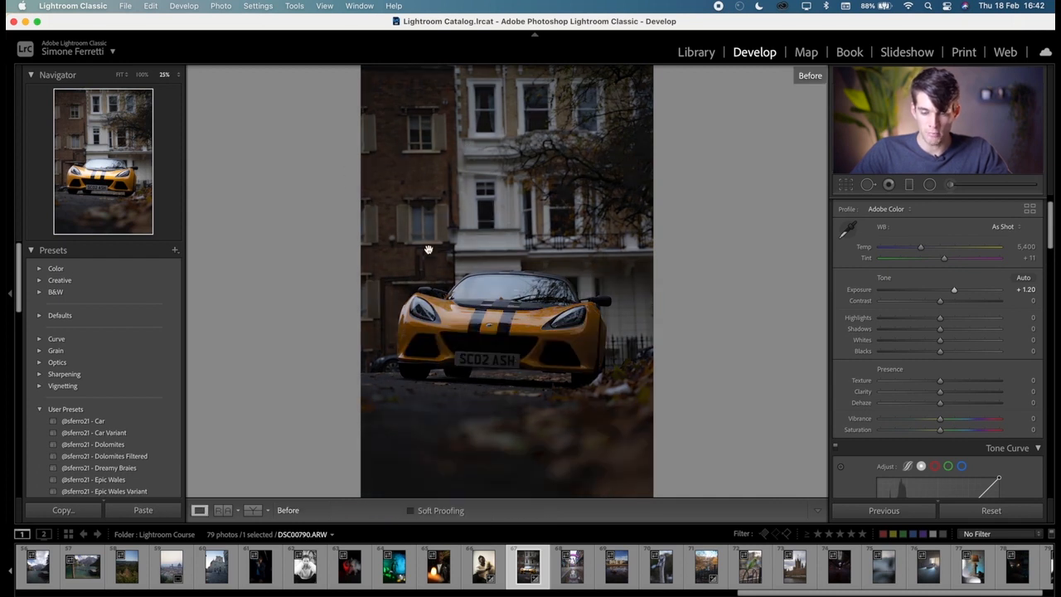
pyautogui.press('\\')
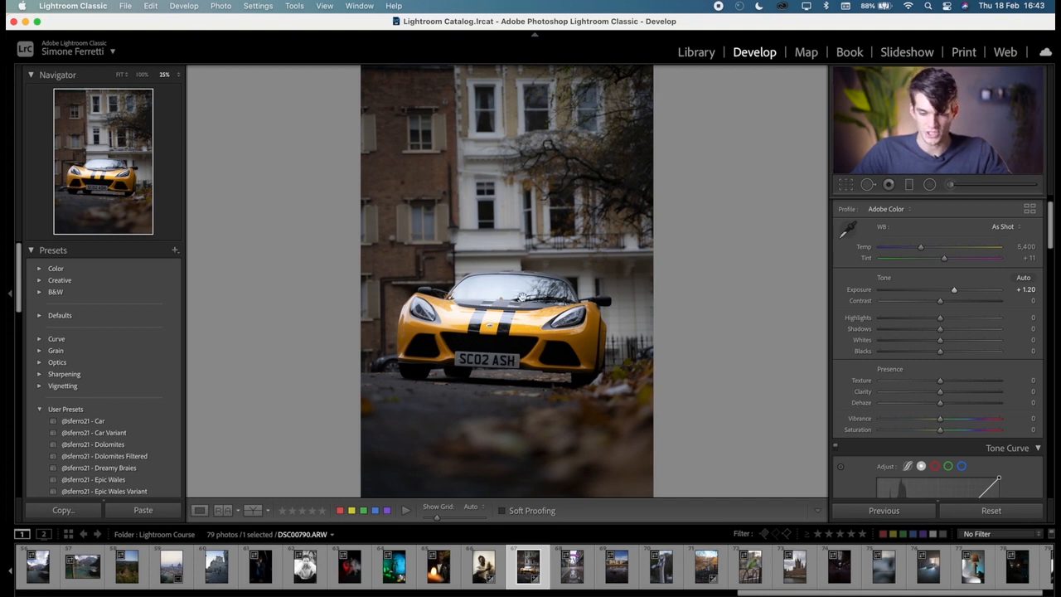
pyautogui.press('\\')
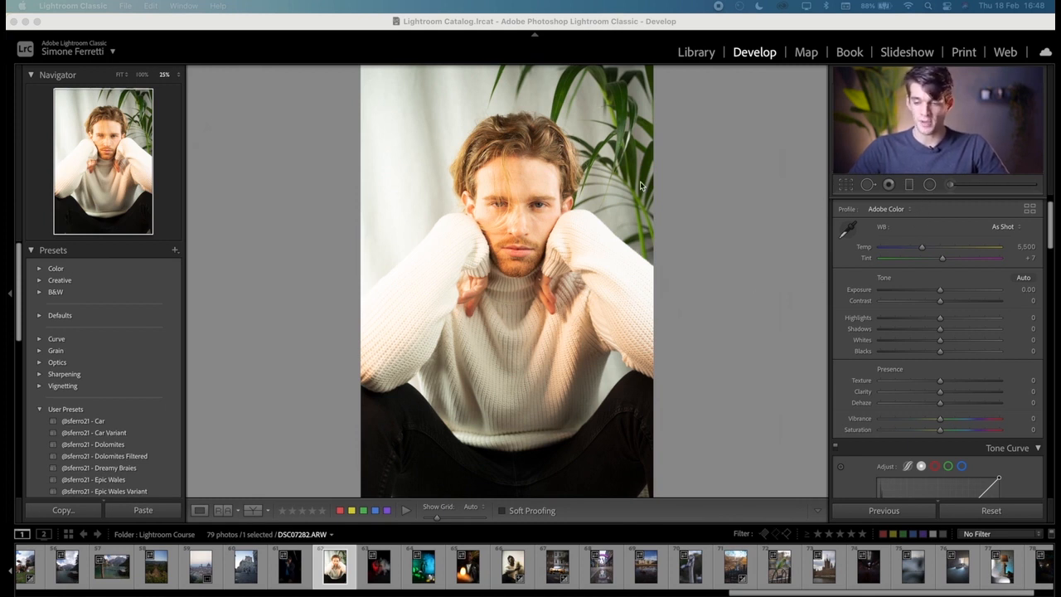
# Step: On the portrait, draw a radial filter over the man's face with exposure 0.53, sharpness 18 and texture -9
pyautogui.click(929, 184)
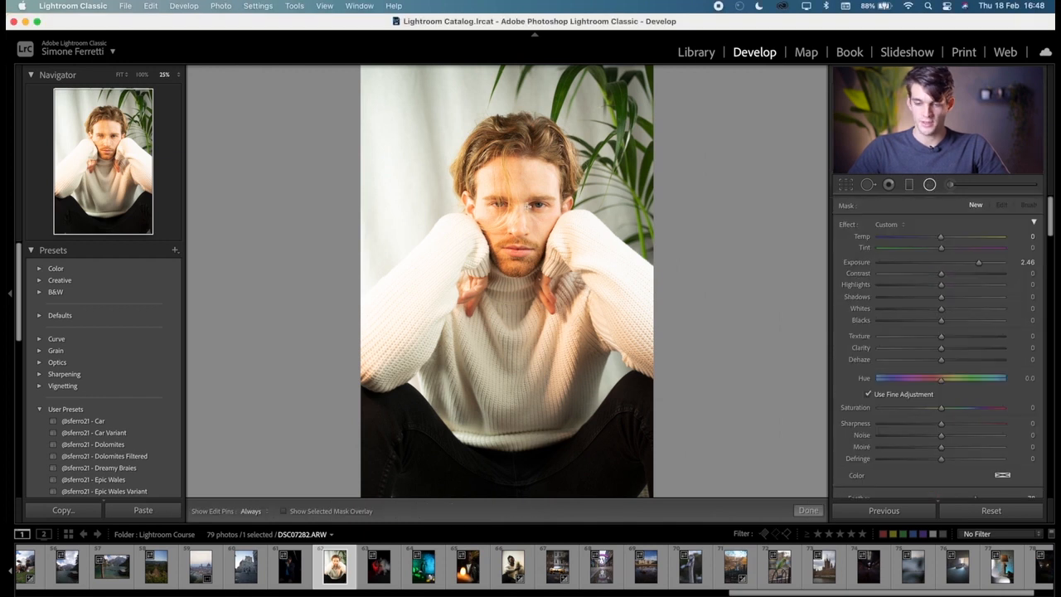
pyautogui.moveTo(556, 171); pyautogui.dragTo(531, 200)
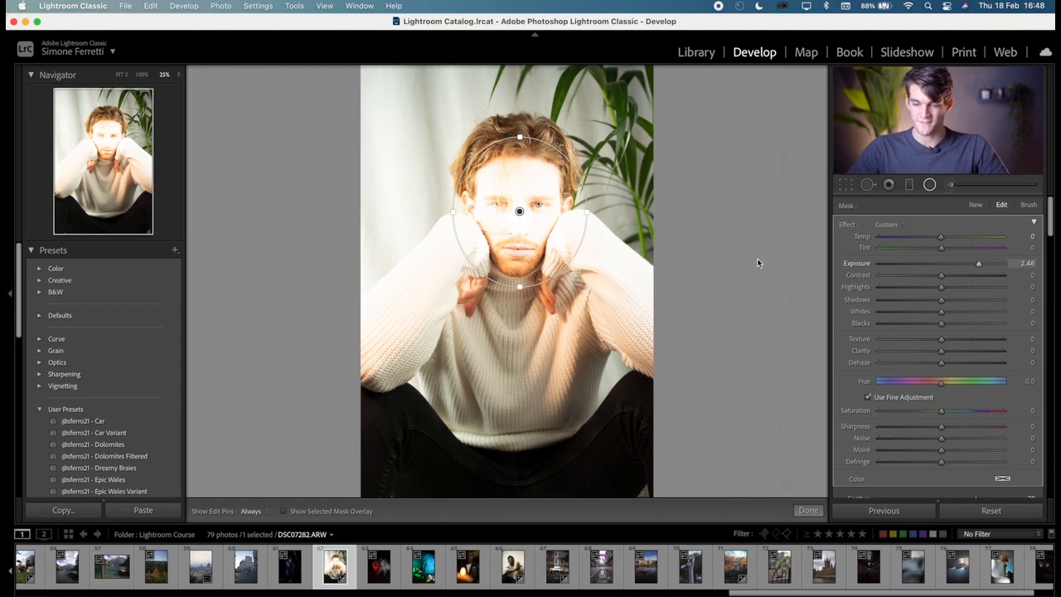
pyautogui.click(952, 430)
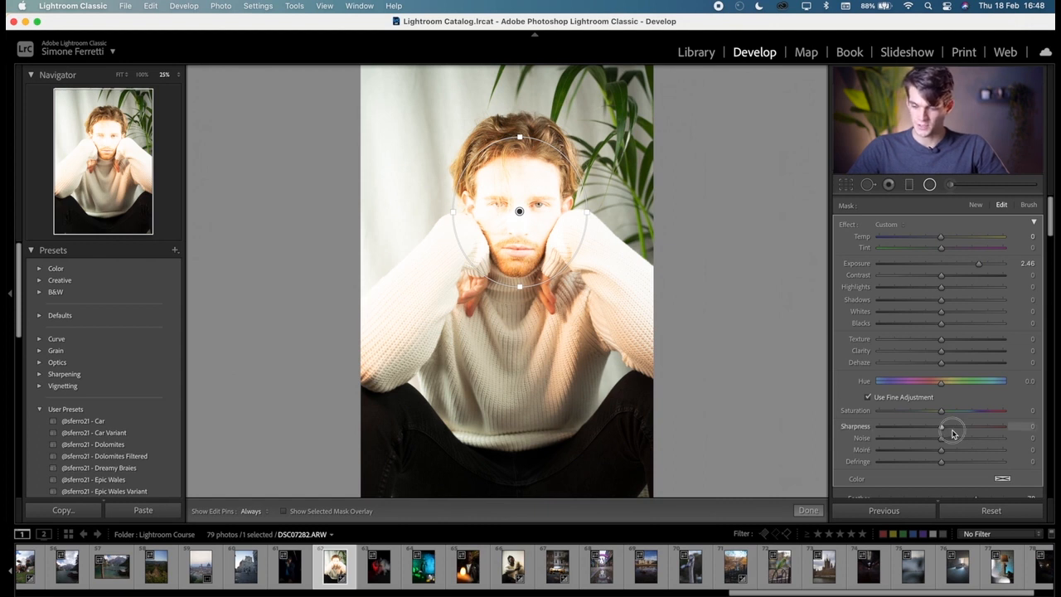
pyautogui.click(952, 266)
pyautogui.moveTo(951, 267); pyautogui.dragTo(951, 267)
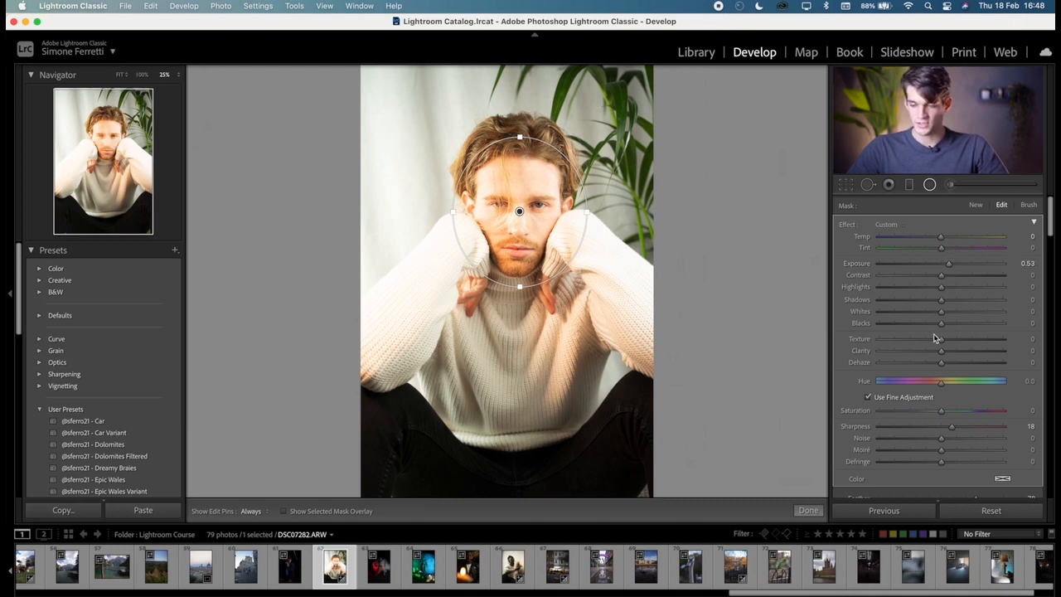
pyautogui.moveTo(935, 338); pyautogui.dragTo(935, 343)
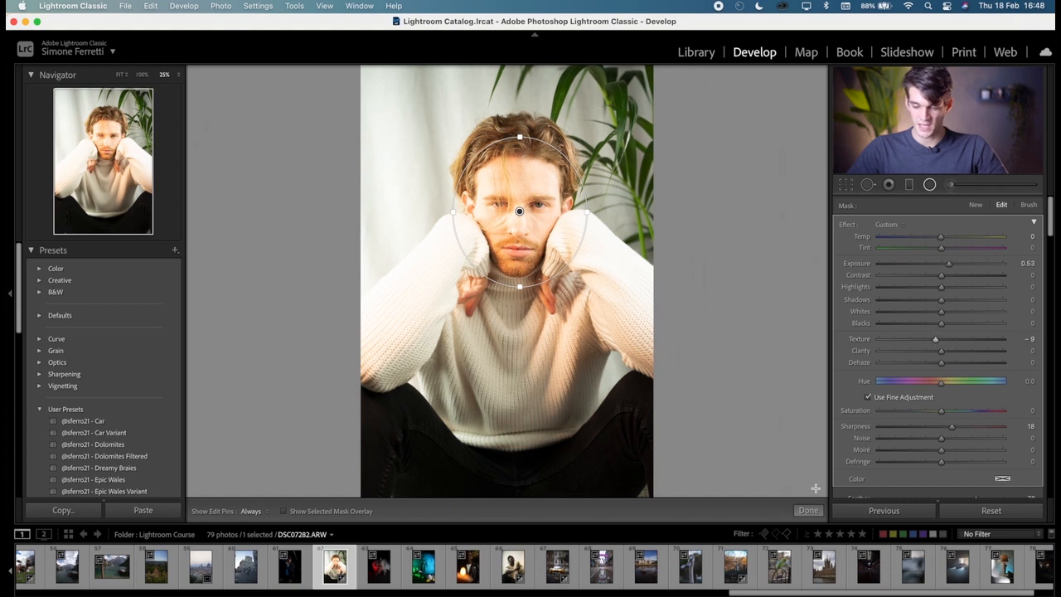
# Step: Add a second, slightly wider radial filter around the face, set its exposure to -0.57, and turn off Invert to affect the surroundings
pyautogui.click(974, 205)
pyautogui.moveTo(574, 164); pyautogui.dragTo(494, 229)
pyautogui.moveTo(579, 158); pyautogui.dragTo(530, 190)
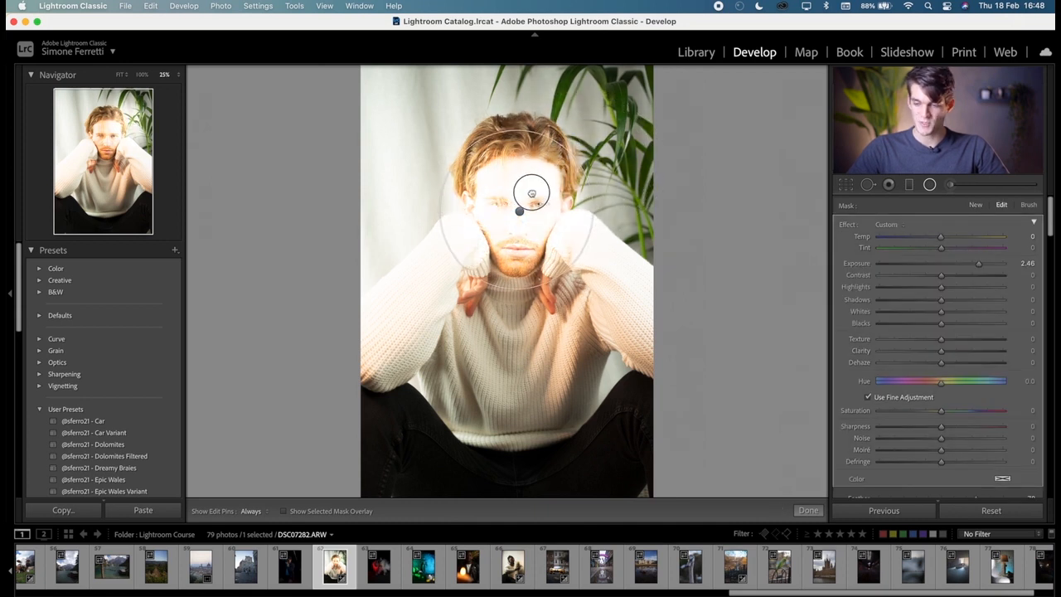
pyautogui.click(933, 265)
pyautogui.scroll(-3, 937, 294)
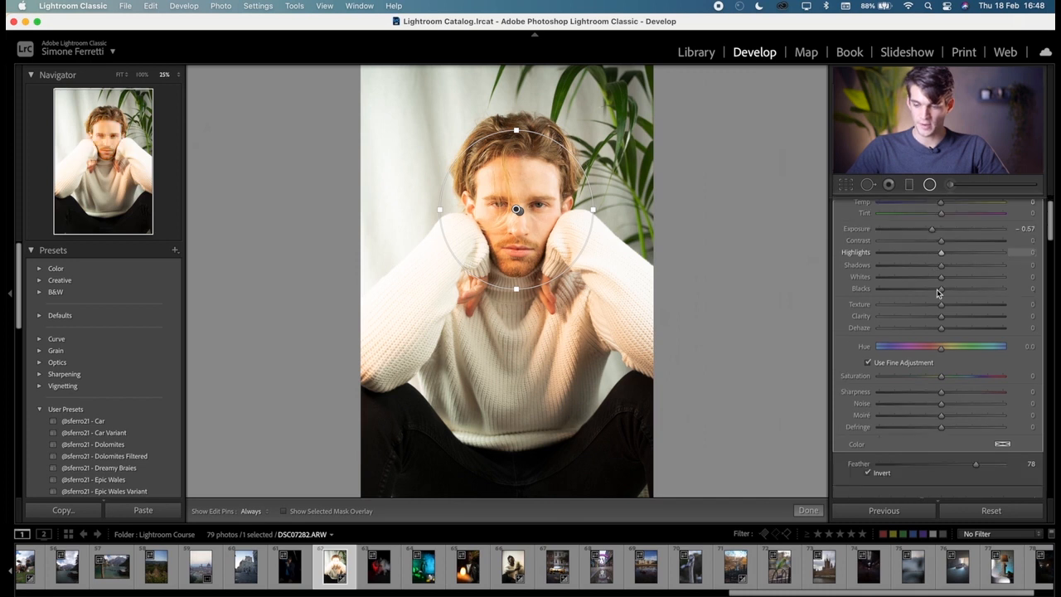
pyautogui.click(868, 425)
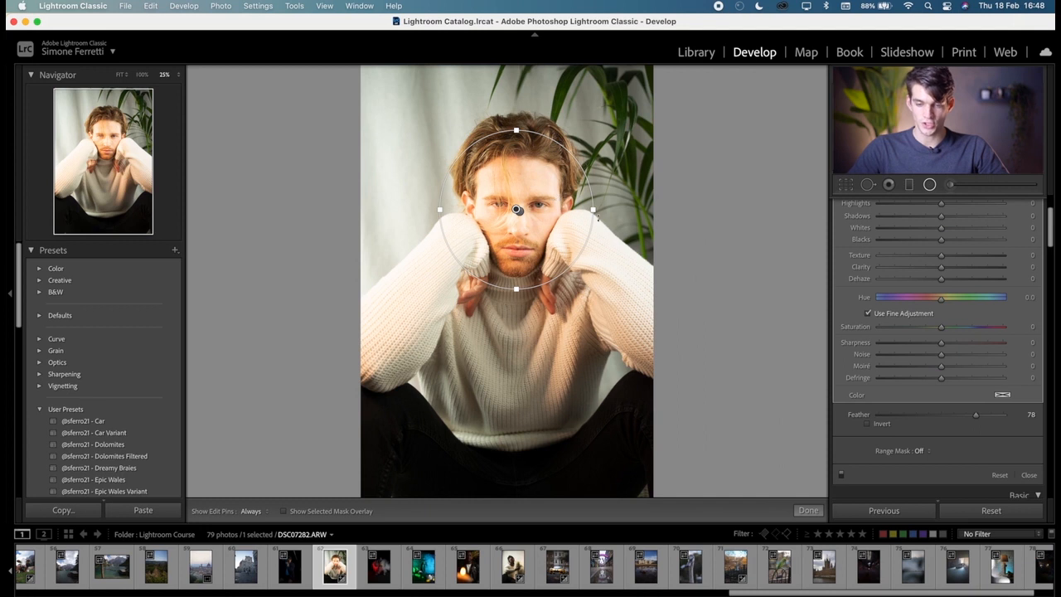
# Step: Set the portrait's outer radial filter sharpness to -68, slightly lower its clarity, and finish the filter
pyautogui.click(916, 345)
pyautogui.moveTo(916, 345); pyautogui.dragTo(900, 343)
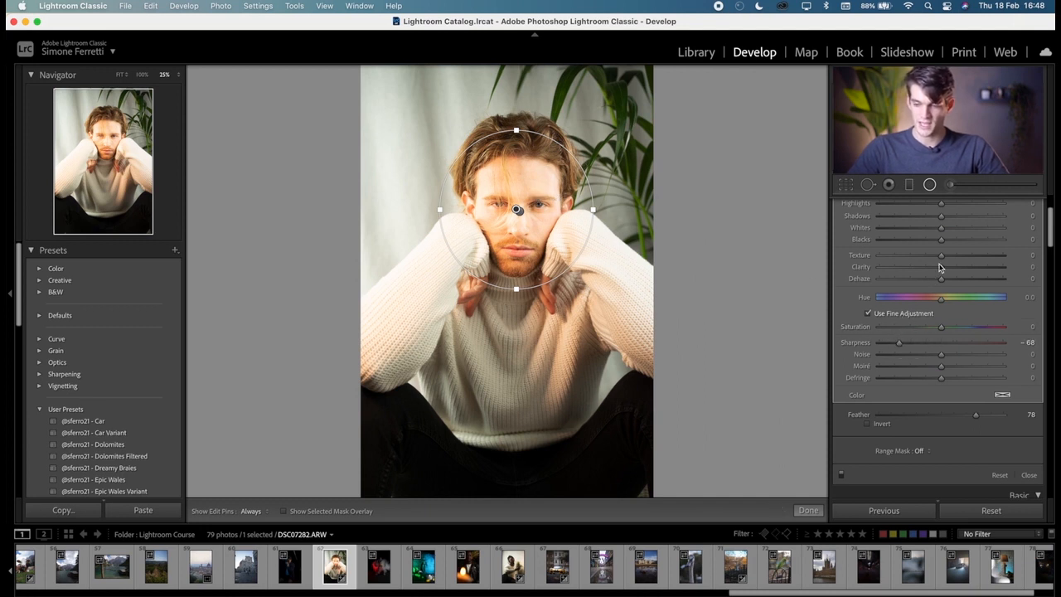
pyautogui.moveTo(938, 267); pyautogui.dragTo(932, 268)
pyautogui.click(809, 509)
# Step: Compare the edited portrait with its unedited version
pyautogui.press('\\')
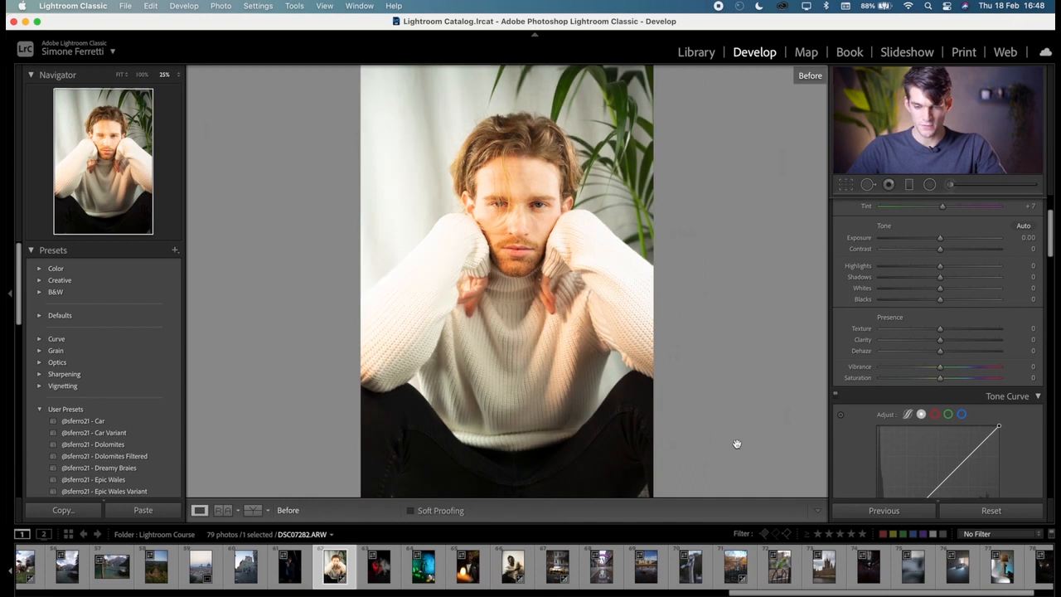
pyautogui.press('\\')
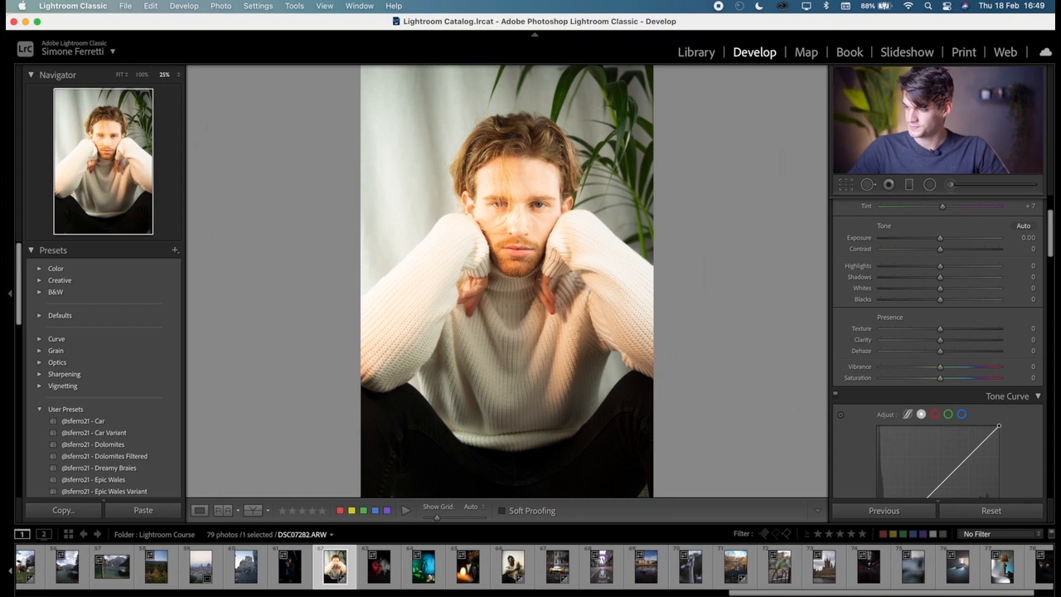
pyautogui.press('super+shift+e')
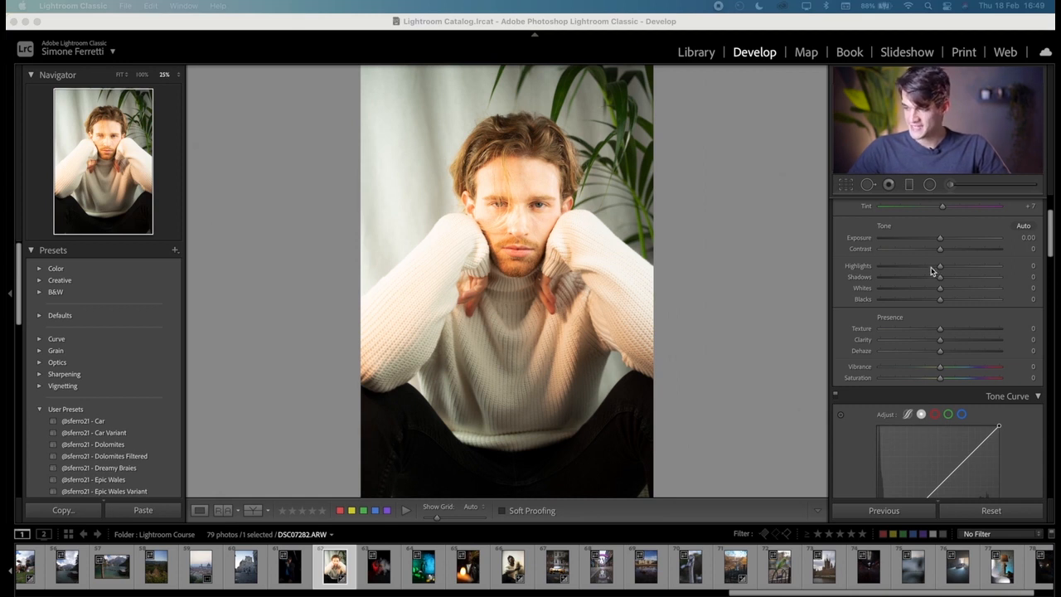
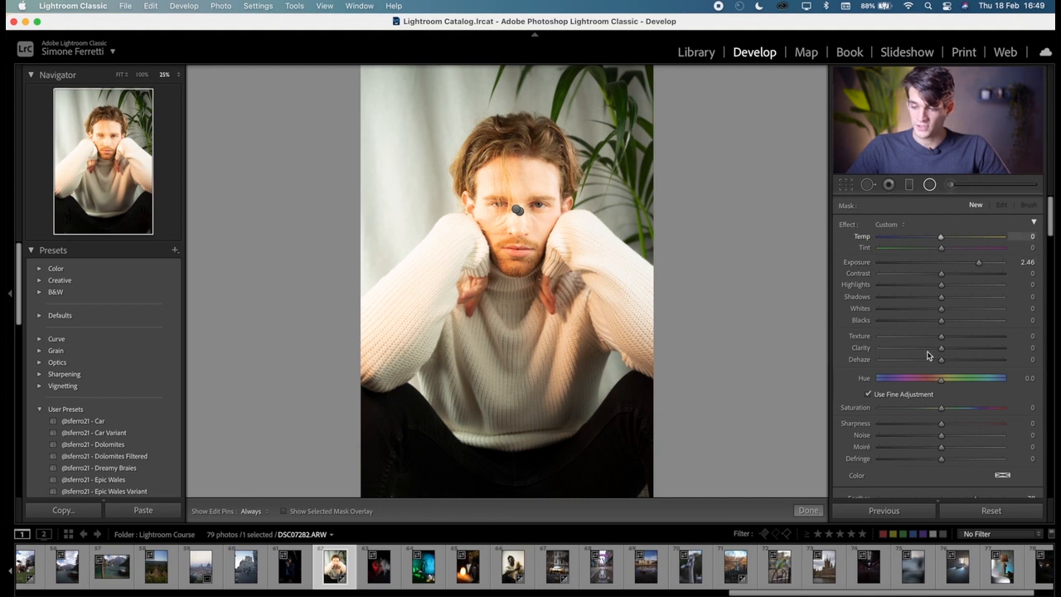
# Step: Toggle the portrait's radial filters off and on repeatedly to examine their combined effect
pyautogui.scroll(-5, 926, 355)
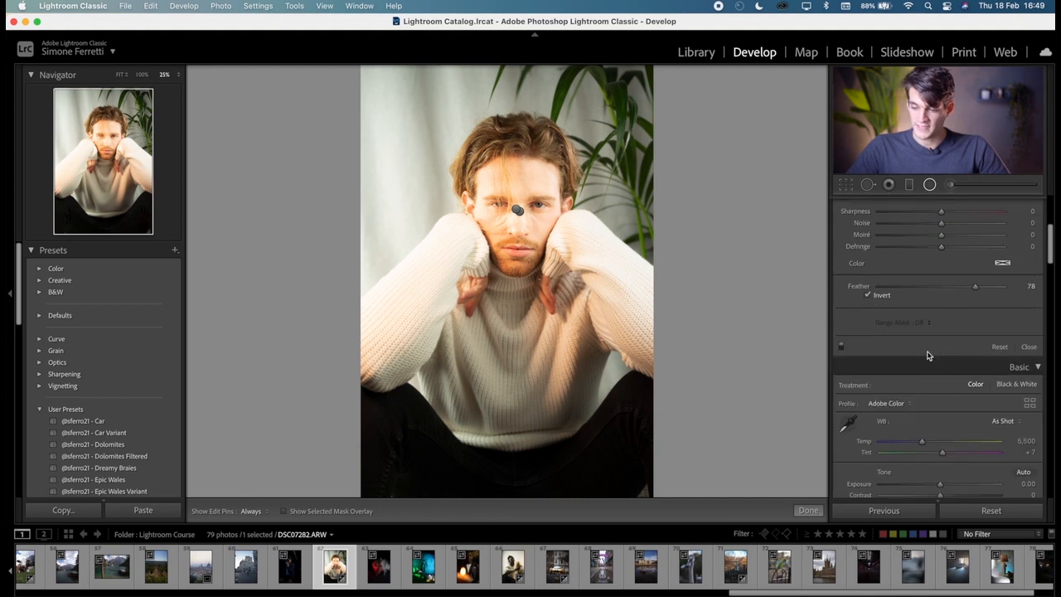
pyautogui.click(840, 341)
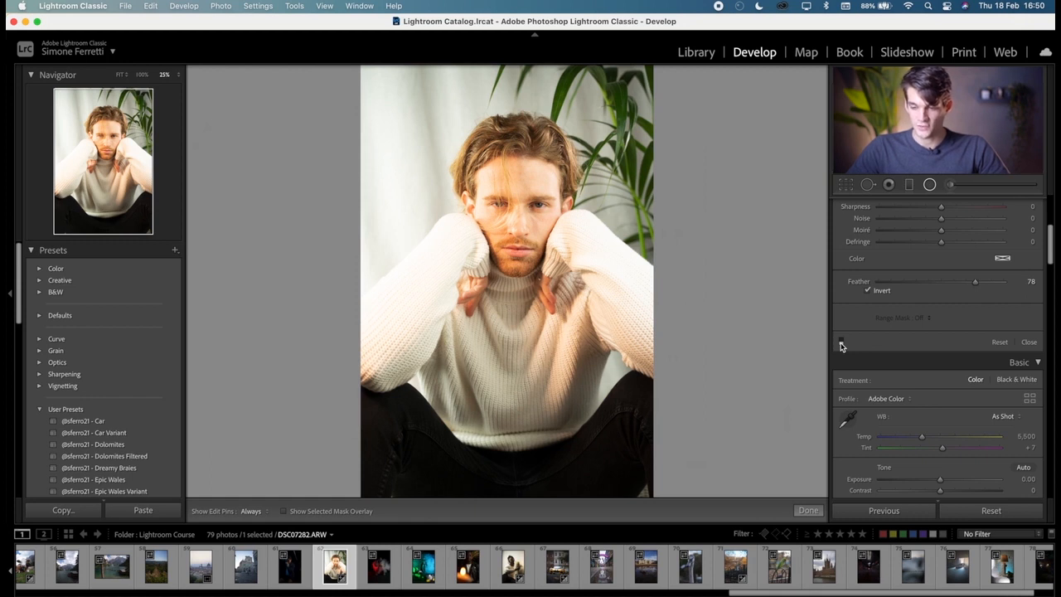
pyautogui.click(841, 343)
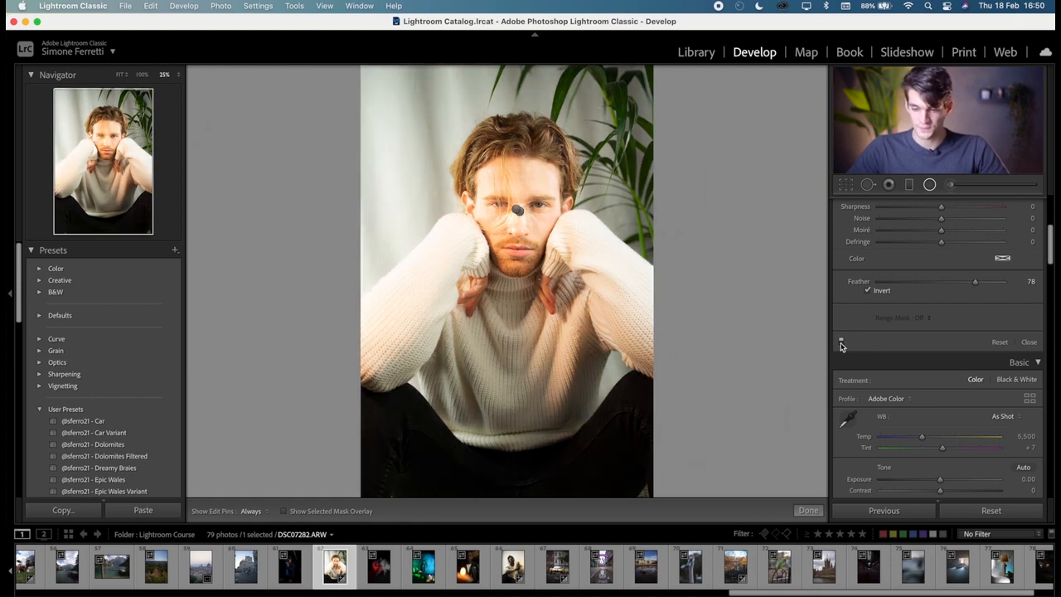
pyautogui.scroll(-3, 897, 441)
pyautogui.scroll(3, 897, 441)
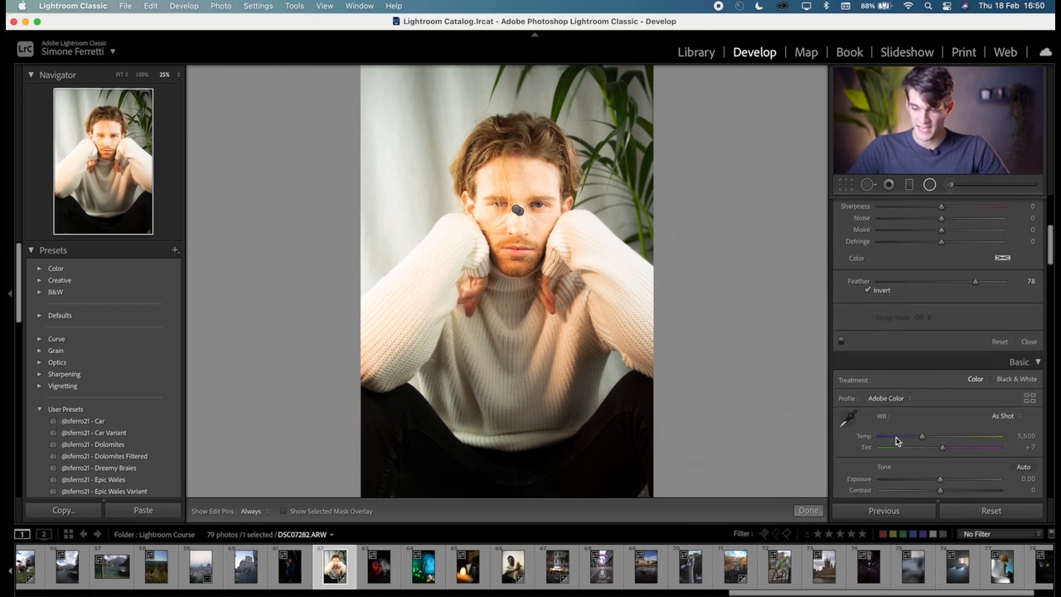
pyautogui.click(841, 342)
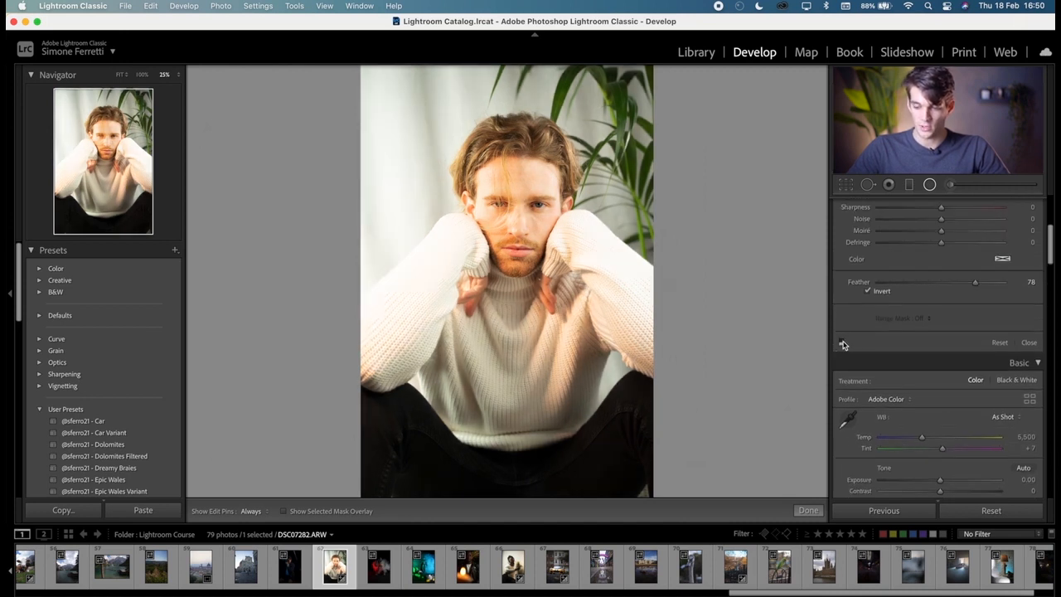
pyautogui.click(842, 343)
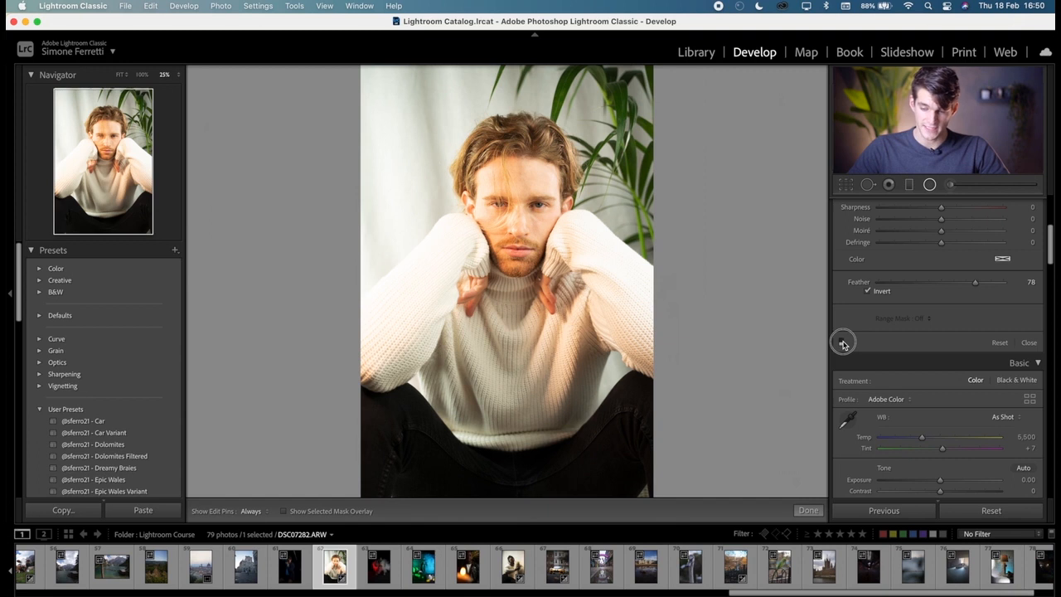
pyautogui.click(842, 344)
pyautogui.click(841, 343)
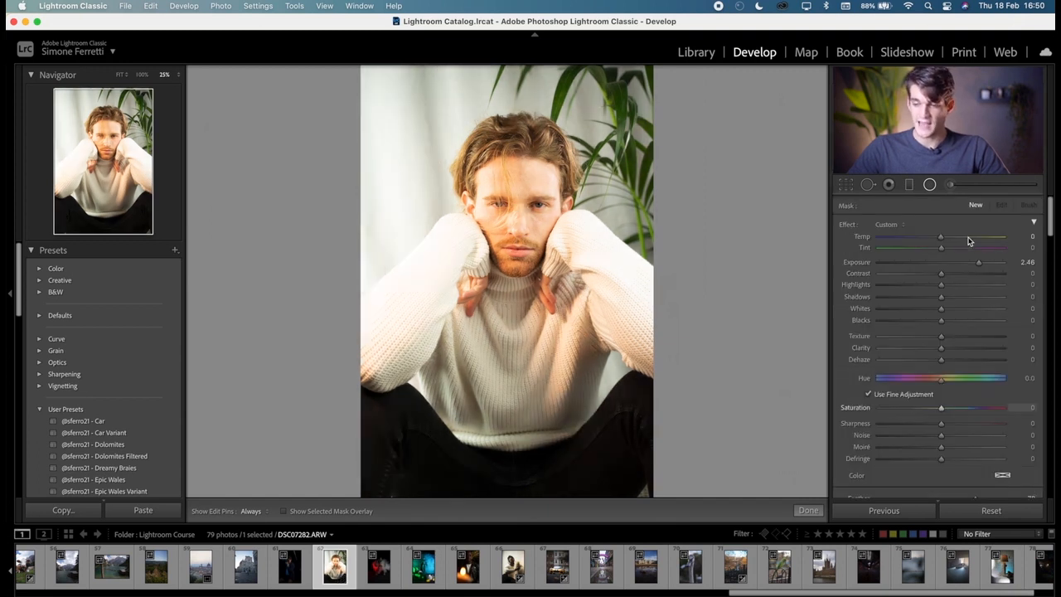
# Step: Paint the portrait's background around the man with the Adjustment Brush, set its exposure to -2.94, and hide the edit pins
pyautogui.click(952, 185)
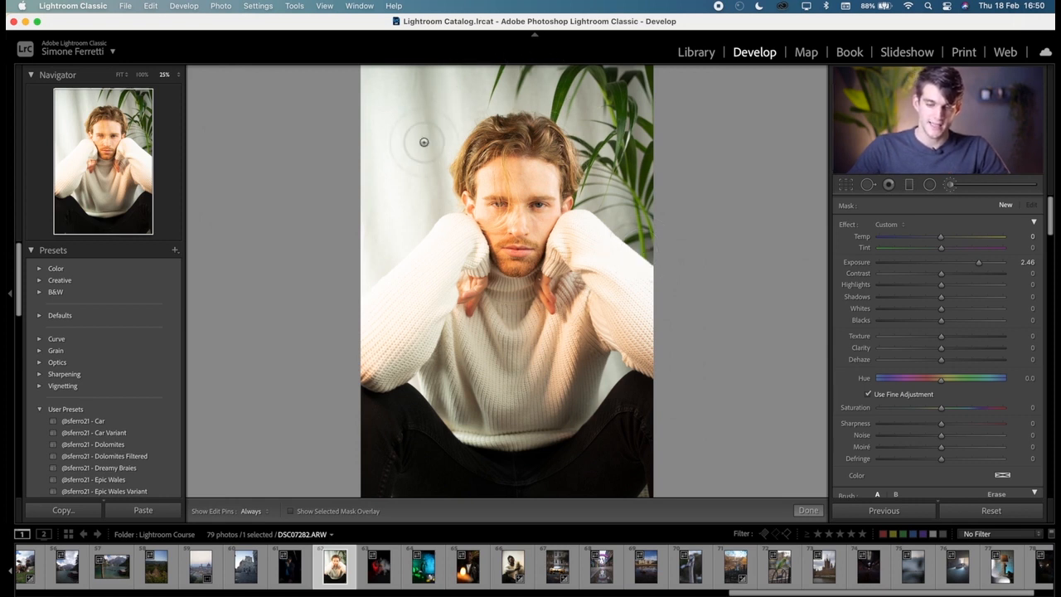
pyautogui.moveTo(404, 202)
pyautogui.mouseDown()
pyautogui.moveTo(330, 290)
pyautogui.moveTo(418, 190)
pyautogui.moveTo(428, 194)
pyautogui.moveTo(429, 144)
pyautogui.moveTo(374, 122)
pyautogui.moveTo(395, 59)
pyautogui.moveTo(443, 86)
pyautogui.moveTo(601, 61)
pyautogui.moveTo(614, 125)
pyautogui.moveTo(586, 108)
pyautogui.moveTo(654, 244)
pyautogui.moveTo(652, 160)
pyautogui.moveTo(644, 213)
pyautogui.moveTo(637, 185)
pyautogui.mouseUp()
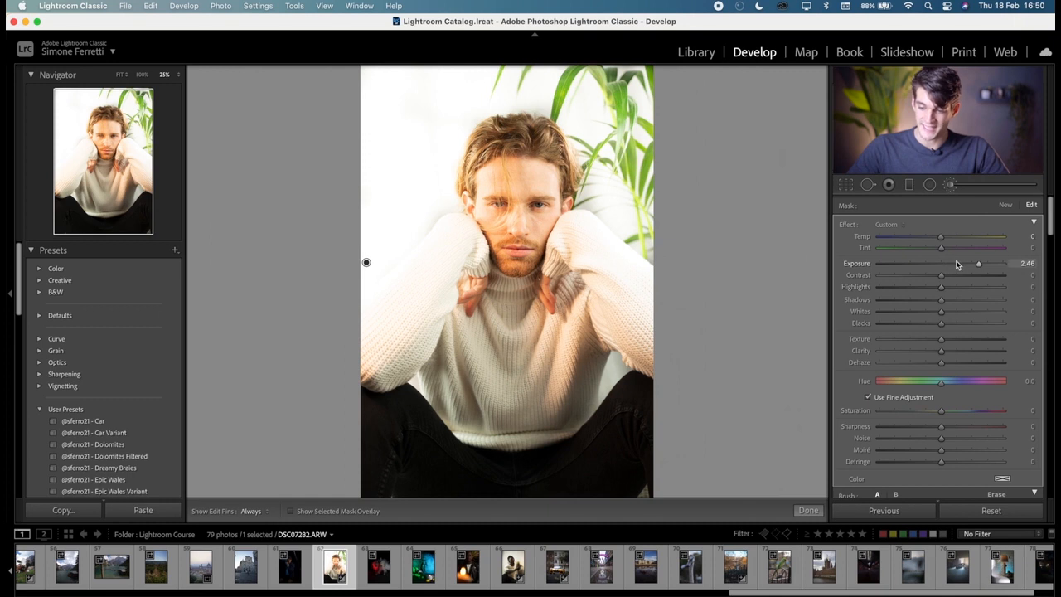
pyautogui.moveTo(978, 264)
pyautogui.mouseDown()
pyautogui.moveTo(881, 260)
pyautogui.moveTo(895, 266)
pyautogui.mouseUp()
pyautogui.press('h')
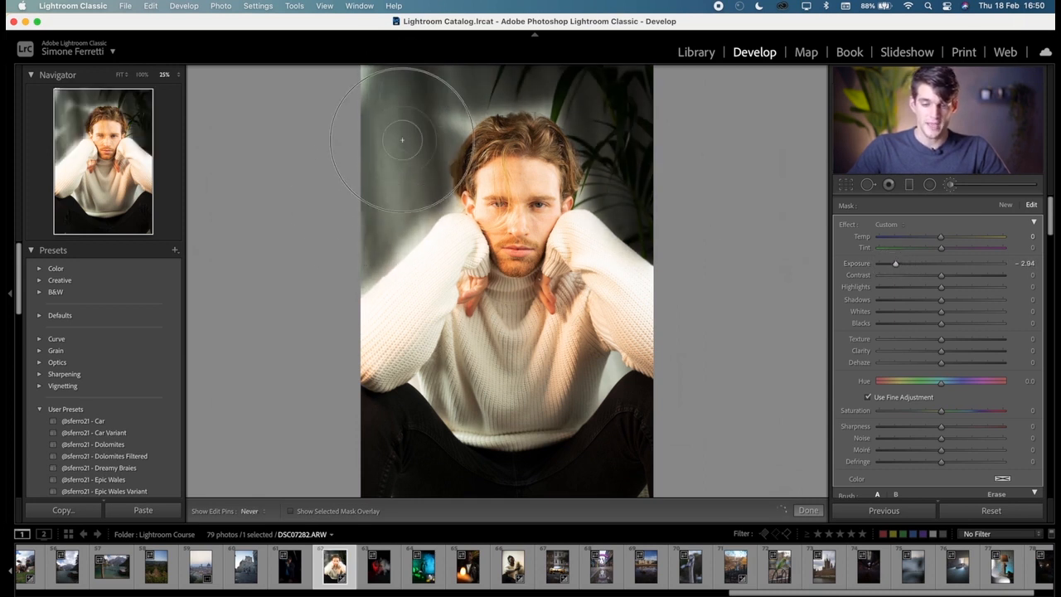
# Step: Show the painted background mask as an overlay in the portrait and review the A and B brush settings
pyautogui.scroll(-5, 420, 200)
pyautogui.press('h')
pyautogui.press('o')
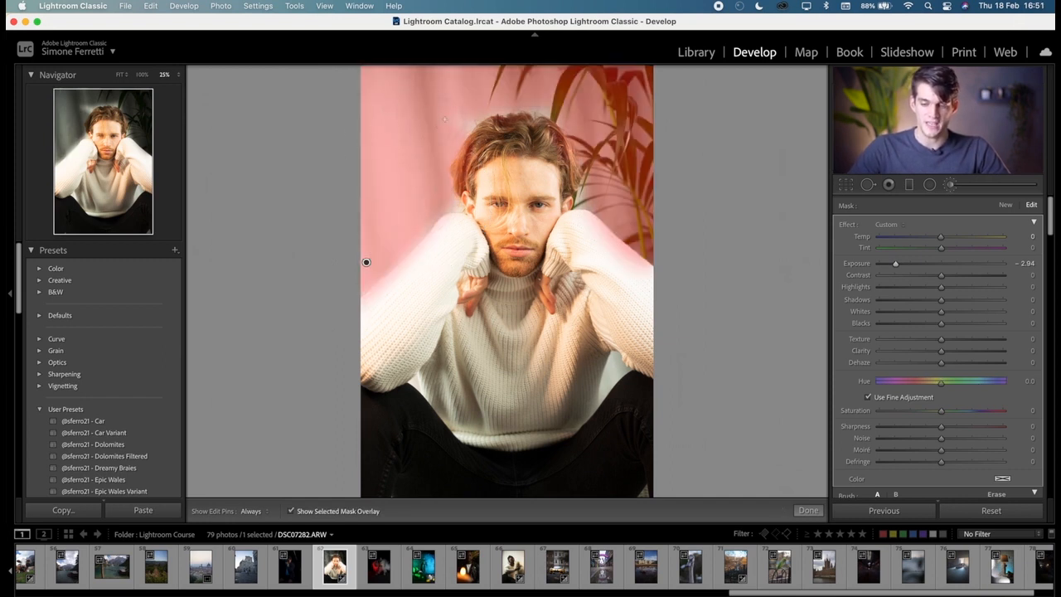
pyautogui.scroll(-4, 936, 357)
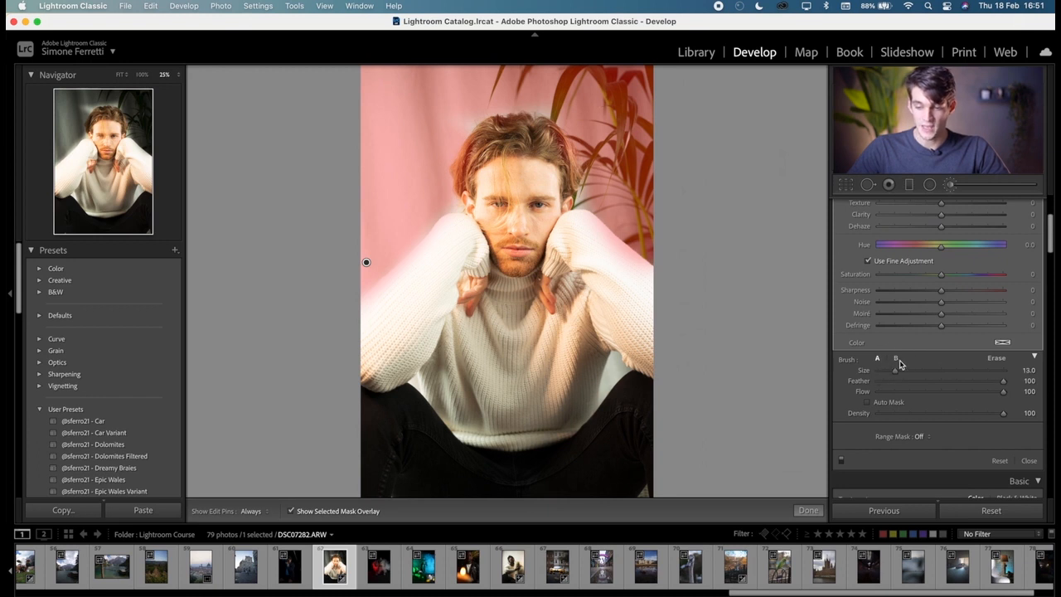
pyautogui.click(879, 360)
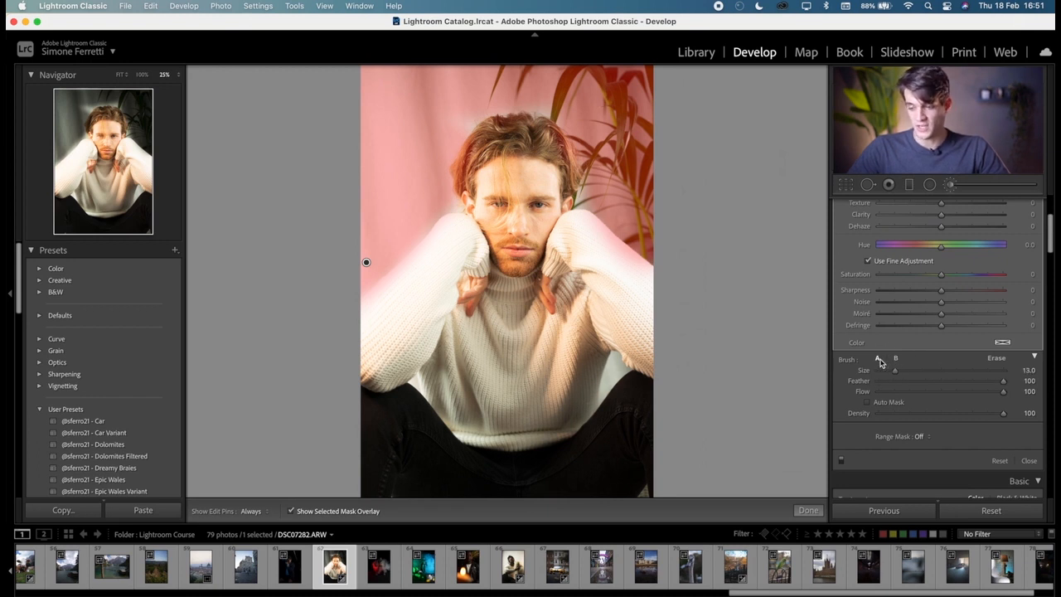
pyautogui.scroll(-1, 931, 377)
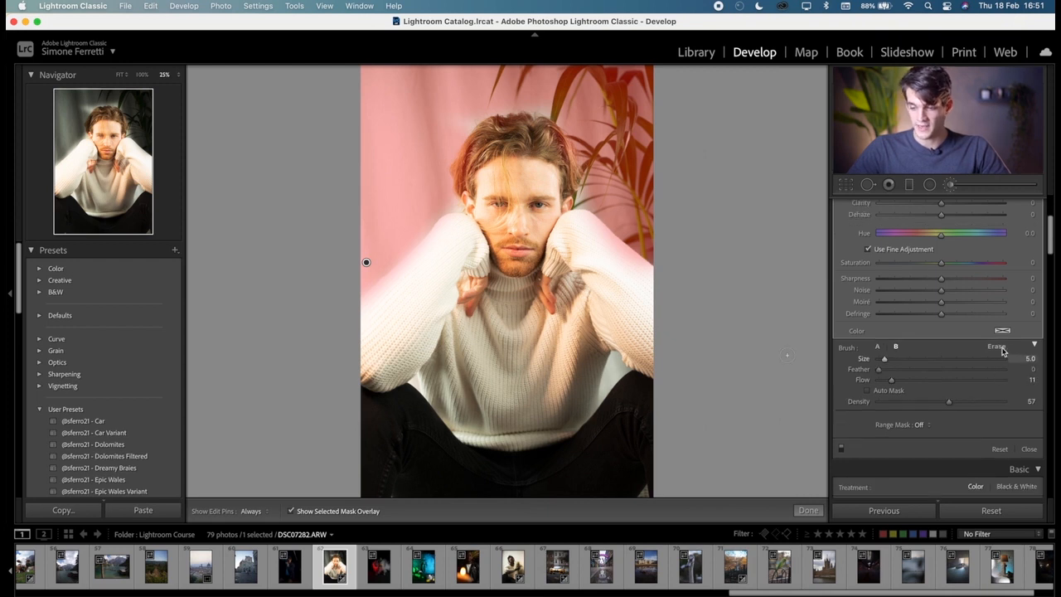
# Step: Erase the mask from the plant leaves beside the man with a size 17 eraser, then hide the mask overlay
pyautogui.click(996, 347)
pyautogui.moveTo(904, 359); pyautogui.dragTo(913, 359)
pyautogui.scroll(-5, 629, 220)
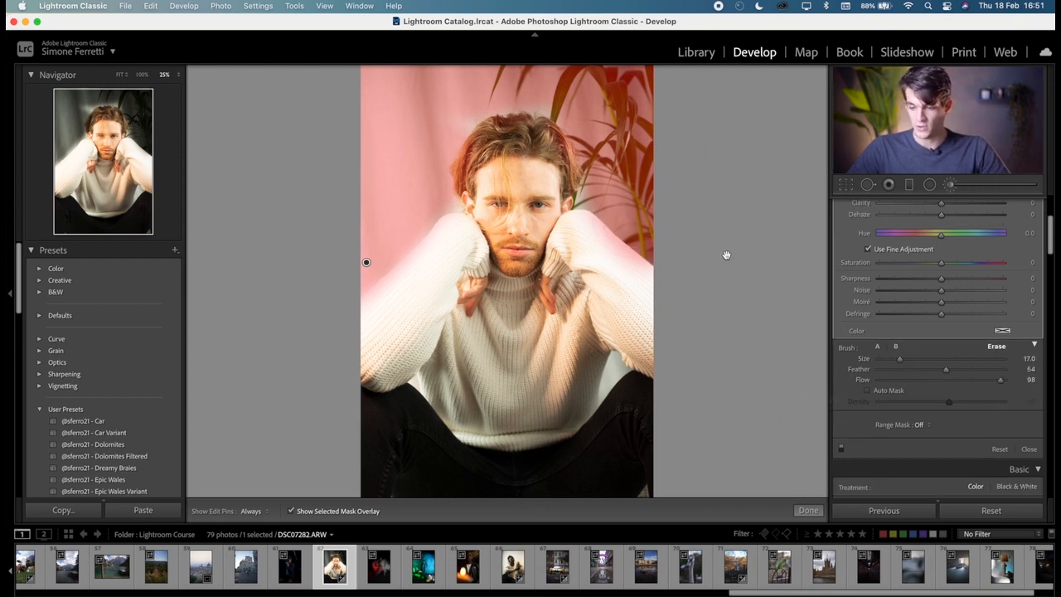
pyautogui.press('h')
pyautogui.moveTo(644, 228)
pyautogui.mouseDown()
pyautogui.moveTo(594, 225)
pyautogui.moveTo(592, 191)
pyautogui.moveTo(658, 189)
pyautogui.moveTo(596, 175)
pyautogui.moveTo(639, 153)
pyautogui.mouseUp()
pyautogui.press('h')
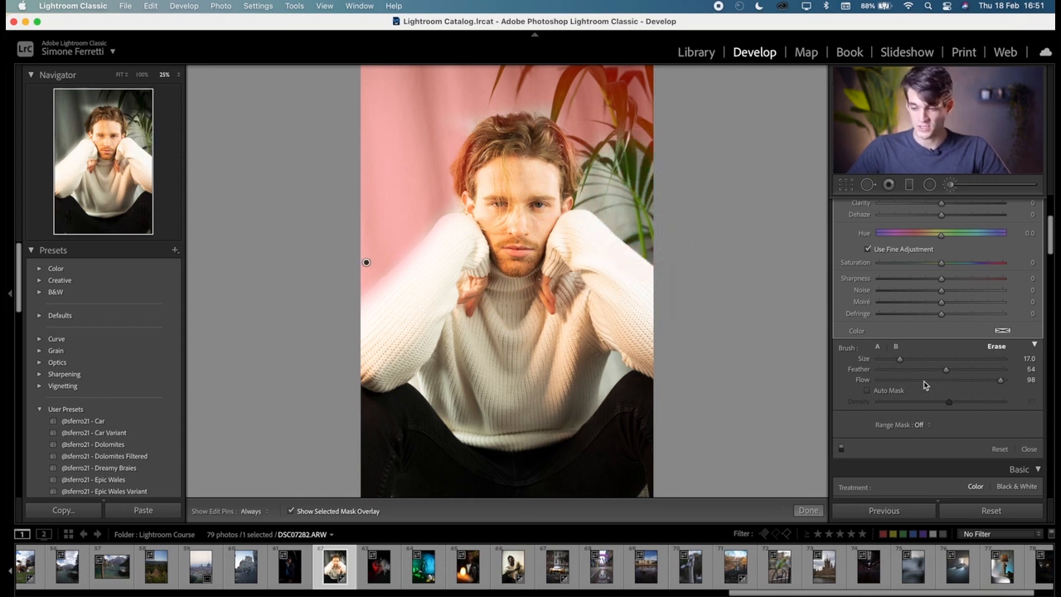
pyautogui.press('o')
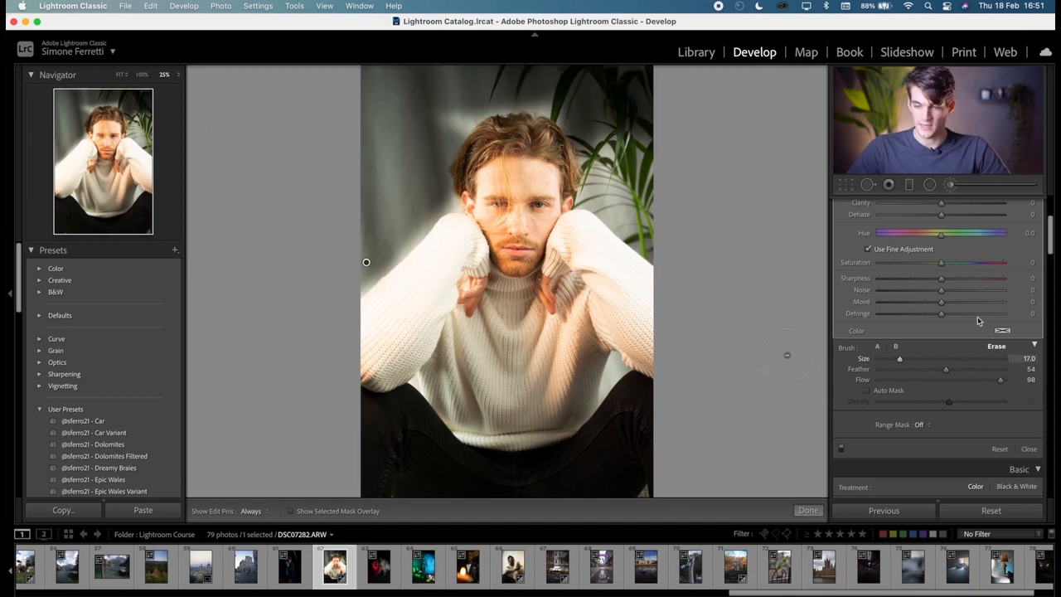
# Step: Set the brushed background's exposure to -0.78, texture to -38, clarity to -34 and sharpness to -25
pyautogui.scroll(5, 962, 315)
pyautogui.click(940, 265)
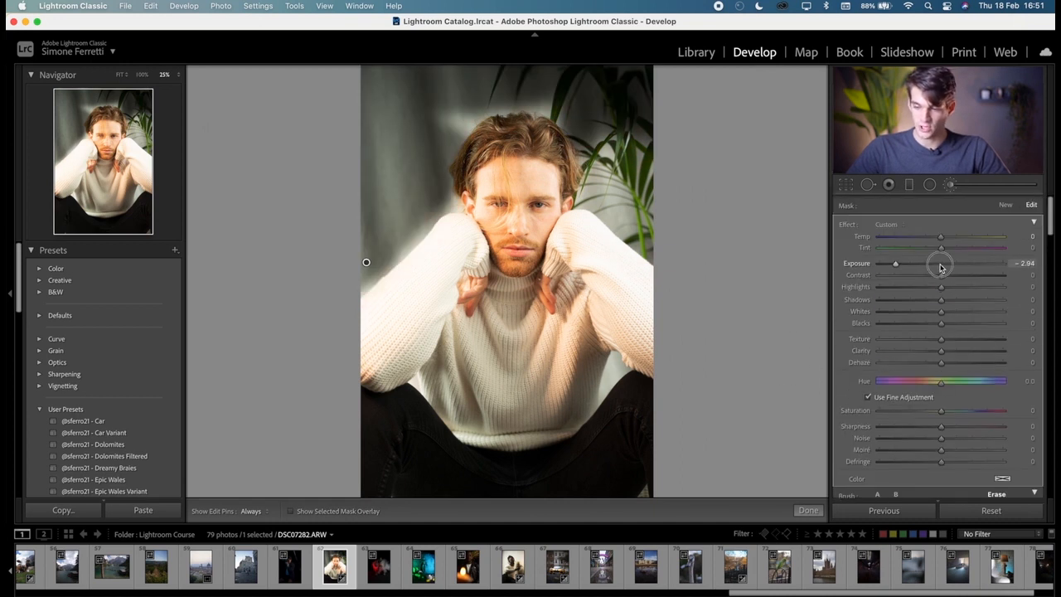
pyautogui.moveTo(940, 266); pyautogui.dragTo(930, 266)
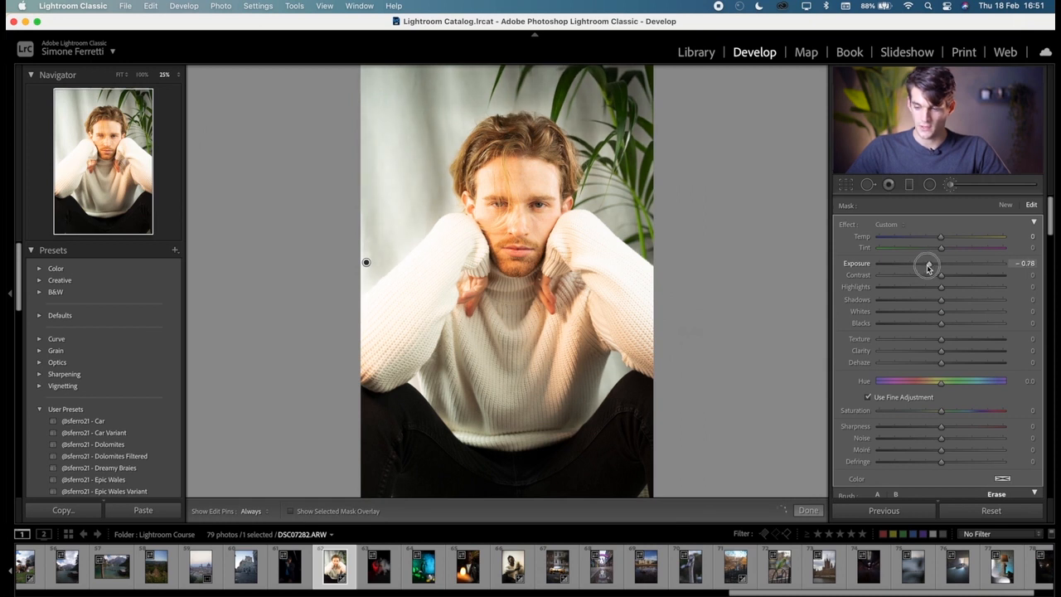
pyautogui.scroll(-2, 931, 307)
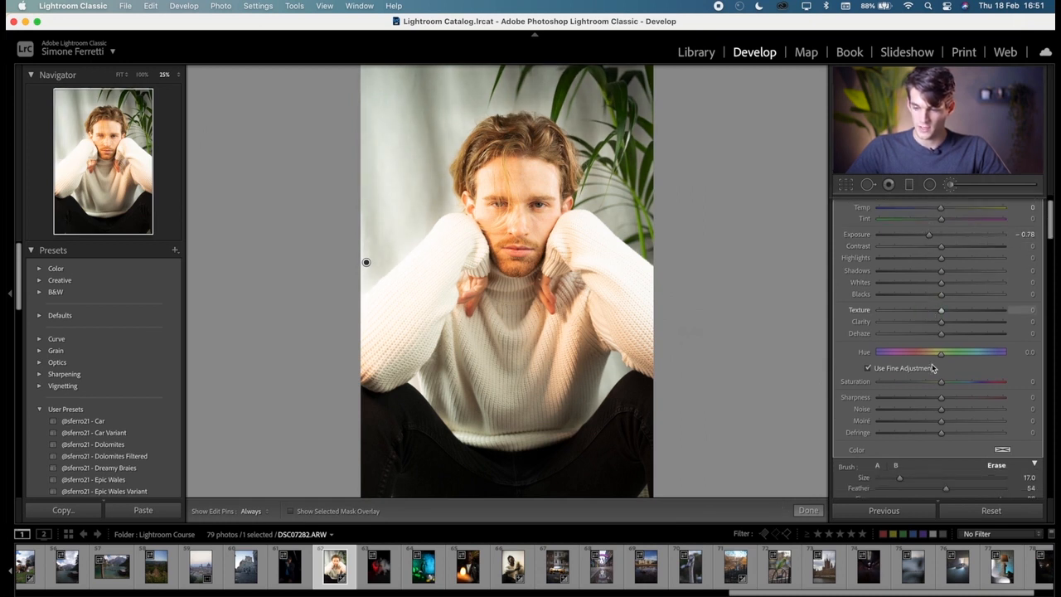
pyautogui.moveTo(931, 398); pyautogui.dragTo(924, 397)
pyautogui.scroll(1, 928, 257)
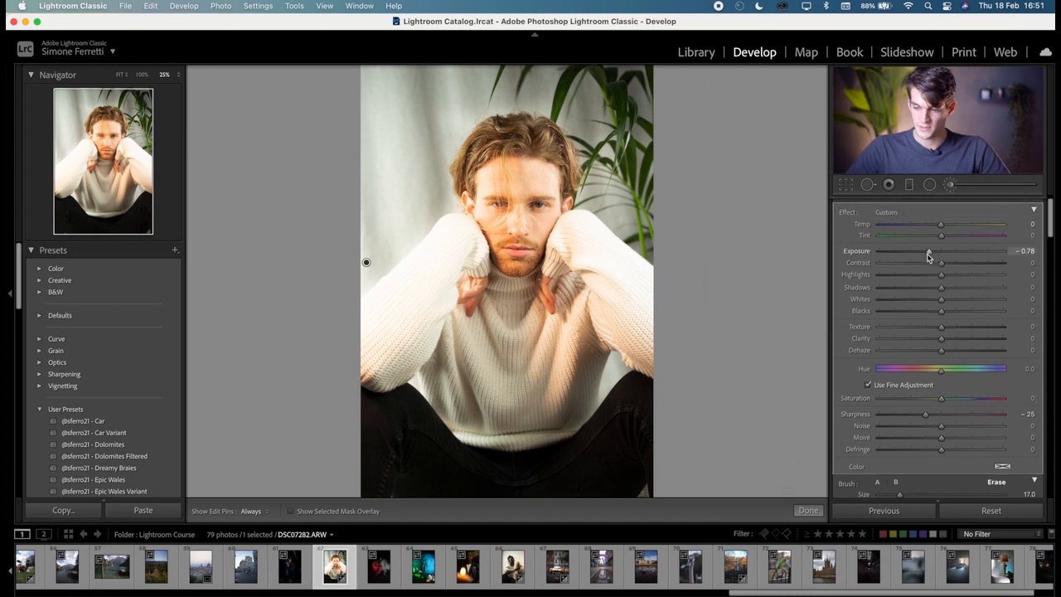
pyautogui.moveTo(924, 330); pyautogui.dragTo(921, 345)
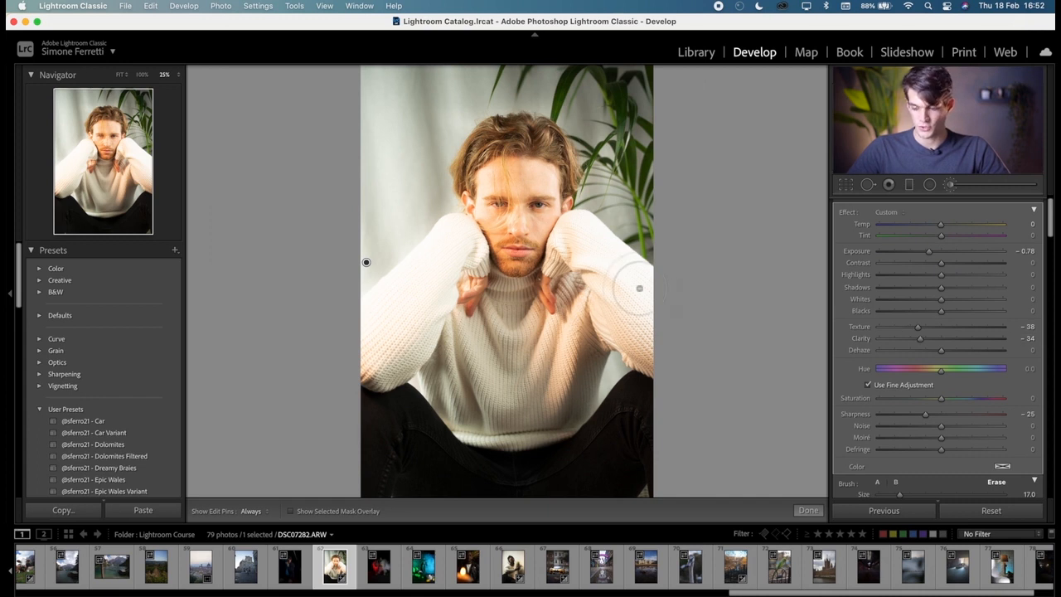
# Step: Open DSC01884.ARW, enable Auto Mask for brush B, and paint a short stroke at size 12 in the sky with the overlay shown
pyautogui.scroll(-2, 937, 370)
pyautogui.scroll(5, 870, 431)
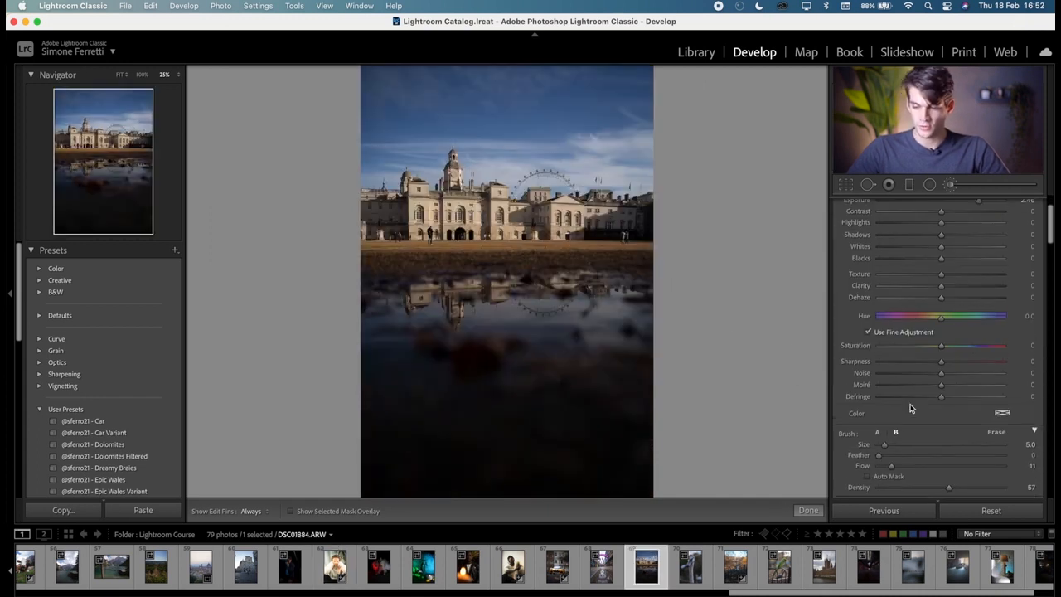
pyautogui.scroll(-8, 951, 355)
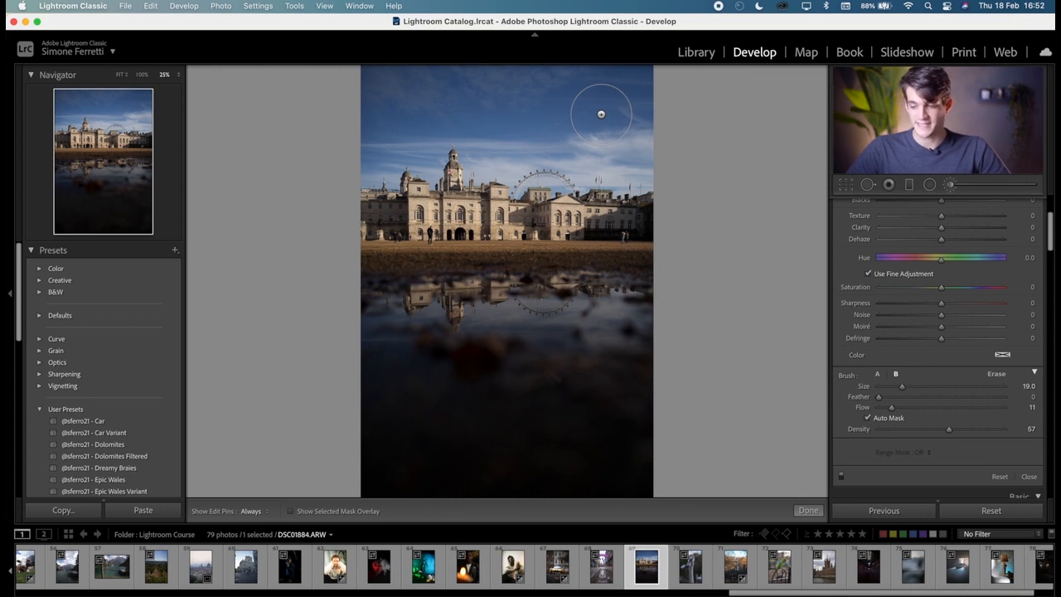
pyautogui.scroll(-5, 601, 114)
pyautogui.moveTo(601, 115); pyautogui.dragTo(559, 122)
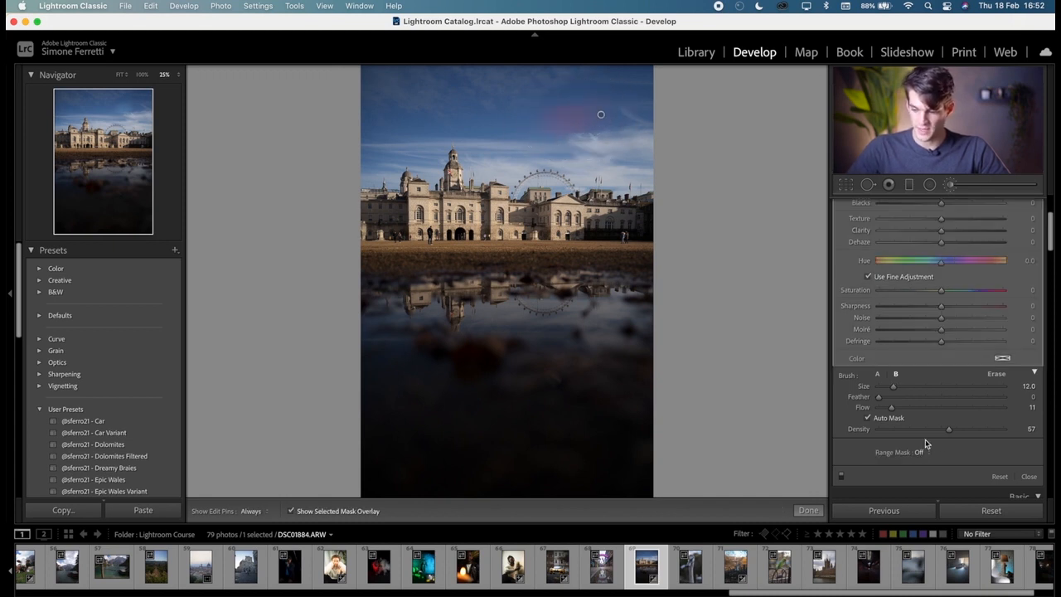
# Step: Set the brush's flow to 66, feather to 52 and size to 13, and paint across the upper sky above the palace
pyautogui.click(954, 408)
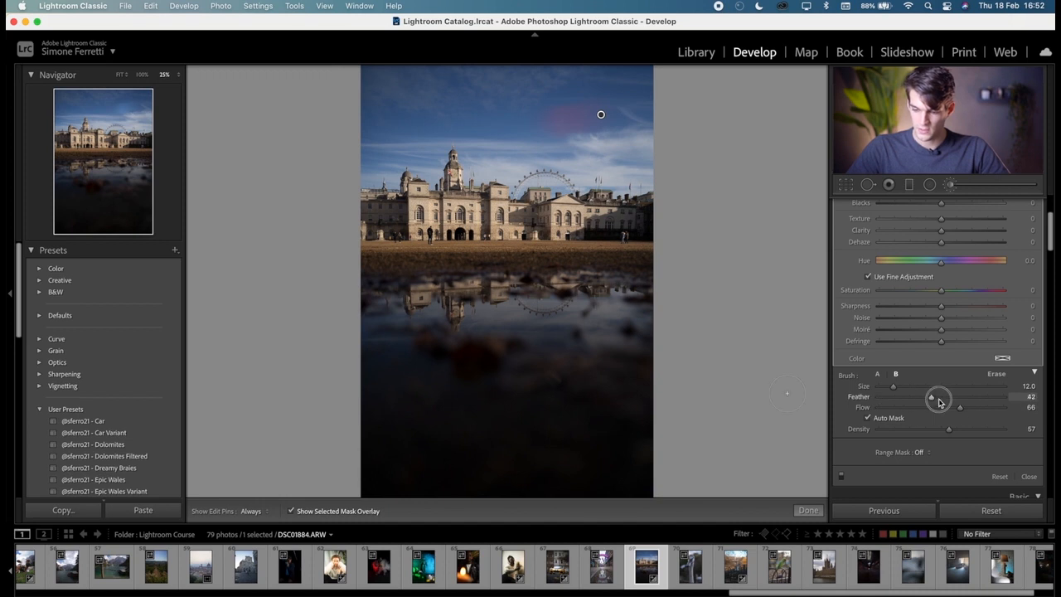
pyautogui.moveTo(910, 387)
pyautogui.mouseDown()
pyautogui.moveTo(924, 386)
pyautogui.moveTo(911, 386)
pyautogui.mouseUp()
pyautogui.press('h')
pyautogui.moveTo(583, 130)
pyautogui.mouseDown()
pyautogui.moveTo(559, 71)
pyautogui.moveTo(593, 102)
pyautogui.moveTo(580, 107)
pyautogui.moveTo(642, 89)
pyautogui.moveTo(538, 116)
pyautogui.moveTo(474, 109)
pyautogui.moveTo(532, 126)
pyautogui.moveTo(377, 125)
pyautogui.mouseUp()
pyautogui.scroll(-5, 537, 118)
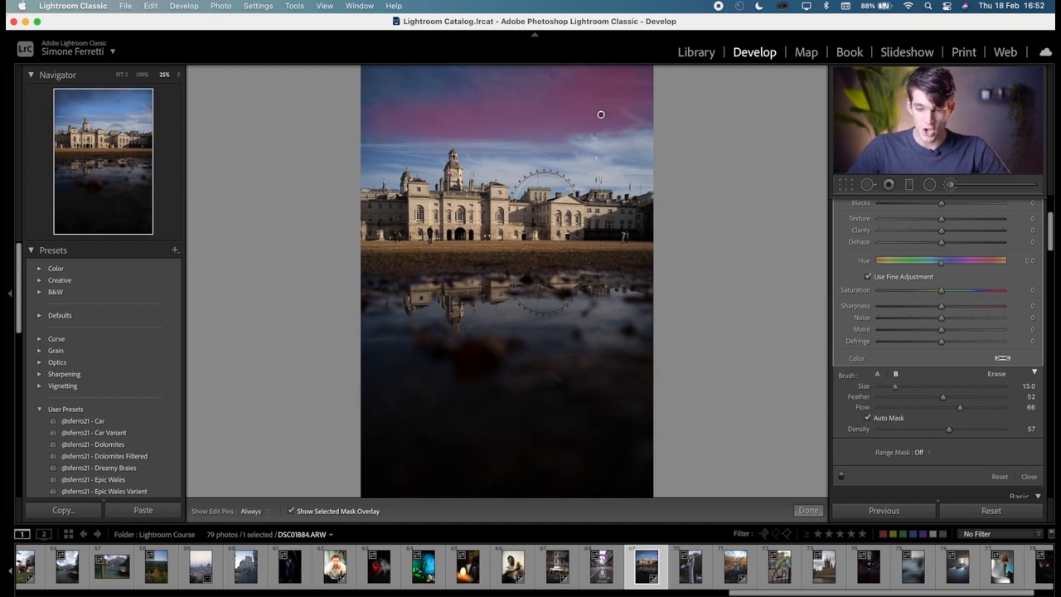
# Step: Examine the painted sky mask up close around the clouds and the palace roofline
pyautogui.press('super+equal')
pyautogui.press('super+equal')
pyautogui.press('super+equal')
pyautogui.moveTo(665, 176); pyautogui.dragTo(279, 531)
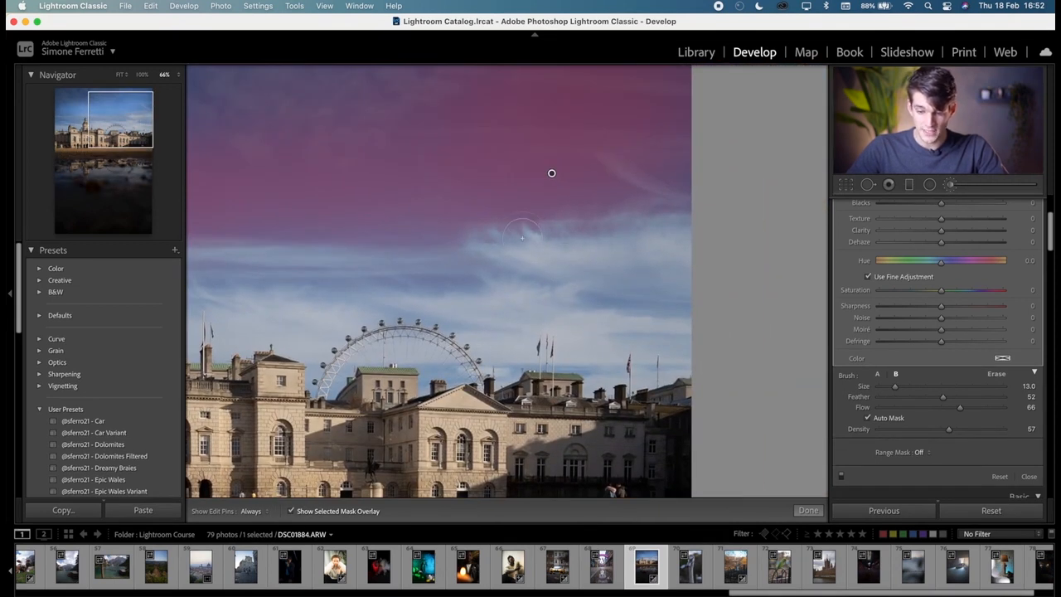
pyautogui.press('super+minus')
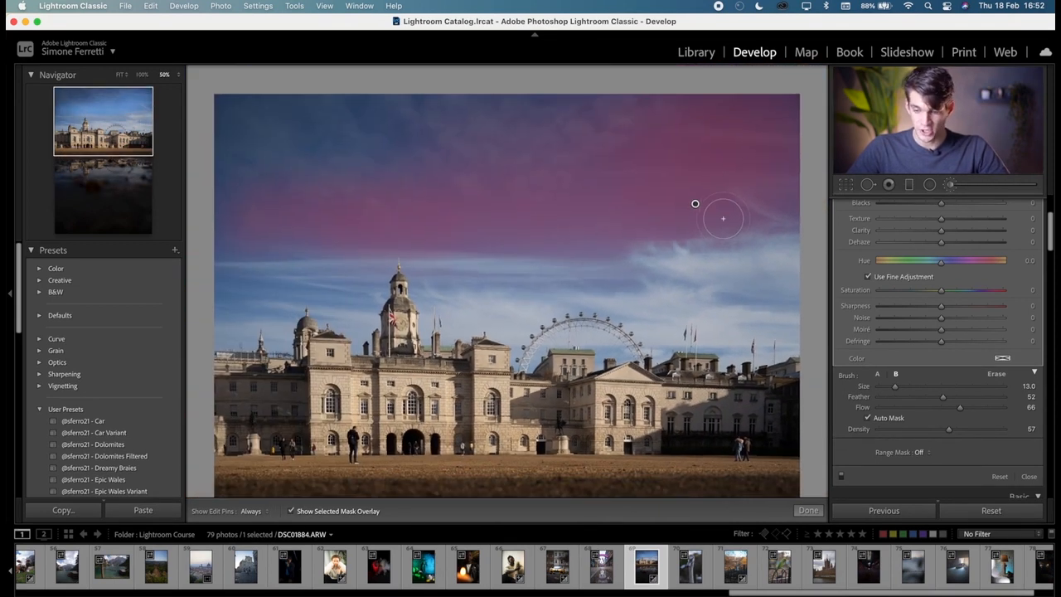
pyautogui.moveTo(328, 292)
pyautogui.mouseDown()
pyautogui.moveTo(273, 294)
pyautogui.moveTo(218, 316)
pyautogui.moveTo(263, 328)
pyautogui.moveTo(290, 304)
pyautogui.moveTo(325, 304)
pyautogui.moveTo(342, 330)
pyautogui.moveTo(384, 342)
pyautogui.moveTo(384, 262)
pyautogui.mouseUp()
pyautogui.press('super+equal')
pyautogui.press('super+equal')
pyautogui.press('super+equal')
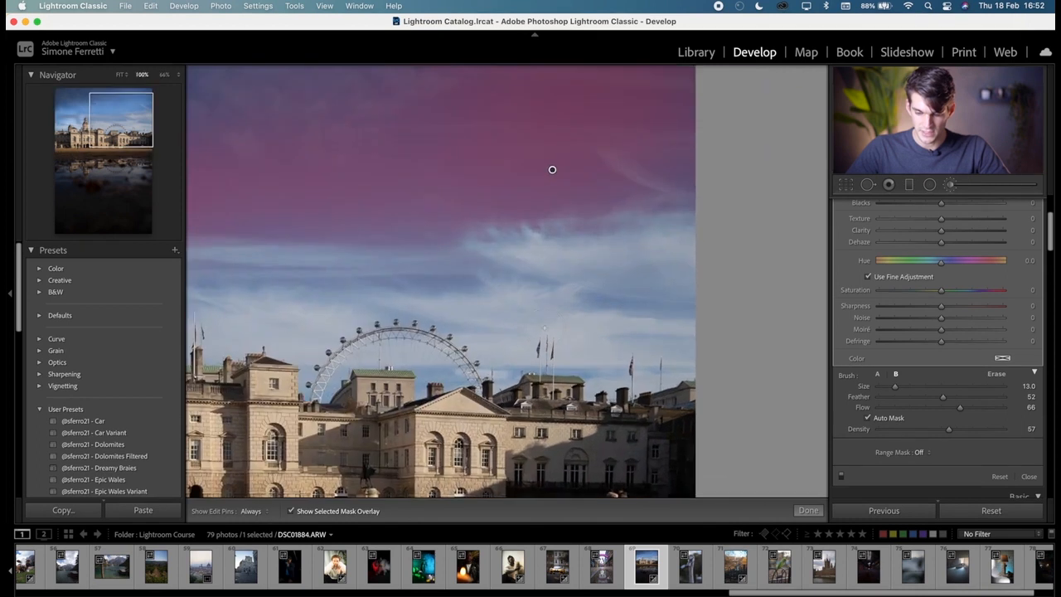
pyautogui.press('super+minus')
pyautogui.press('super+minus')
pyautogui.press('super+minus')
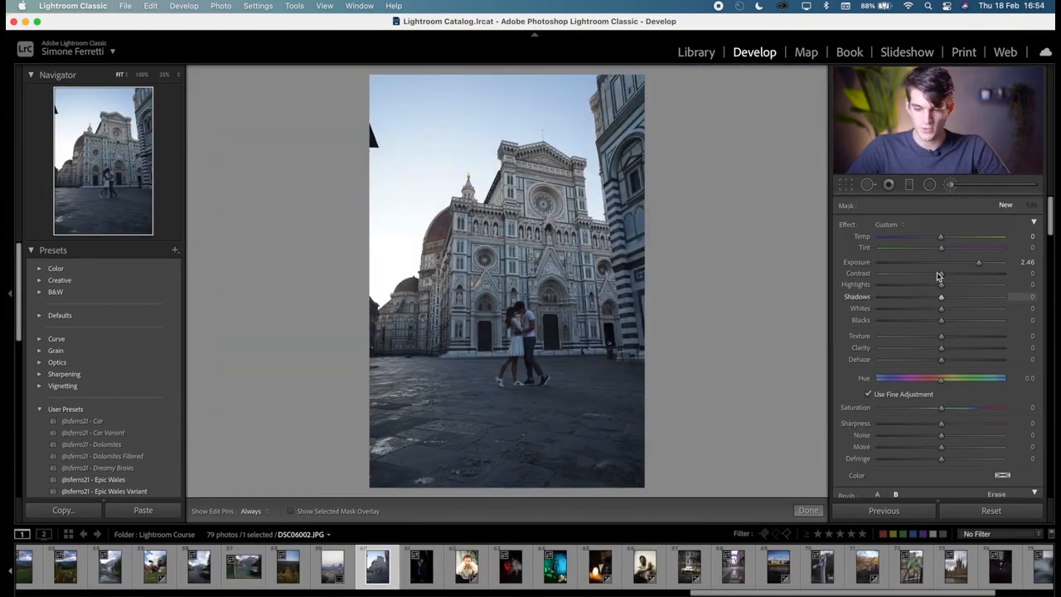
# Step: Paint the sky strip between the cathedral facade and the neighbouring tower in DSC06002.JPG with the size 6 Auto Mask brush, showing the overlay
pyautogui.scroll(-5, 964, 276)
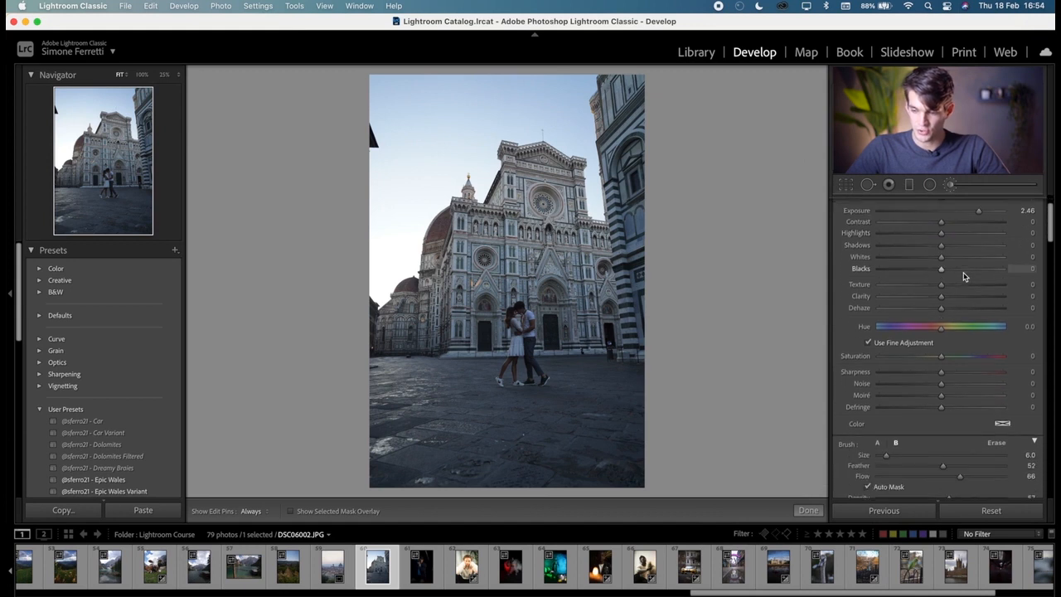
pyautogui.click(951, 185)
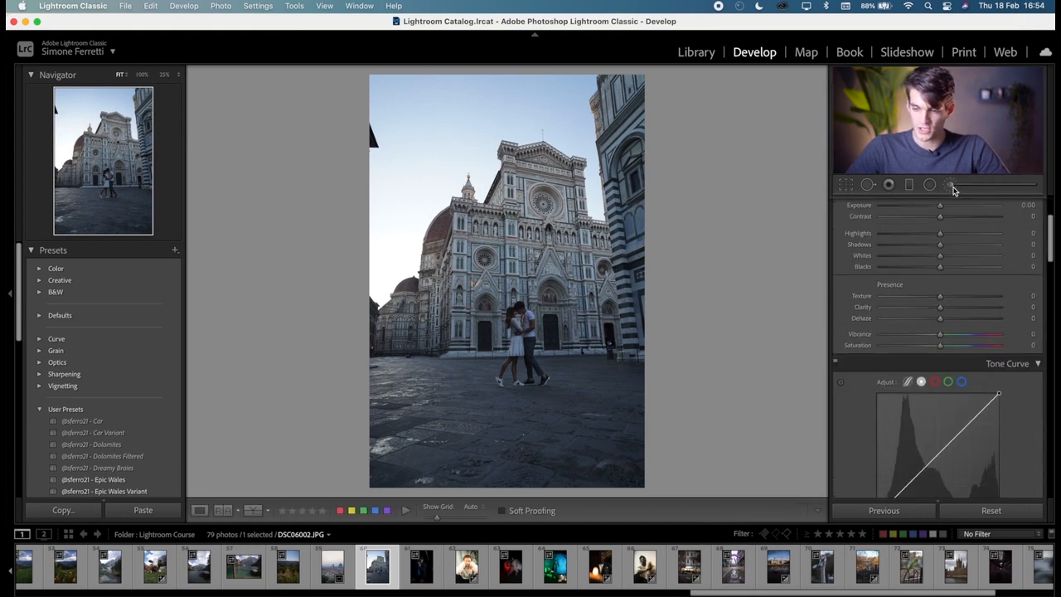
pyautogui.click(952, 186)
pyautogui.scroll(-2, 935, 391)
pyautogui.scroll(-1, 935, 393)
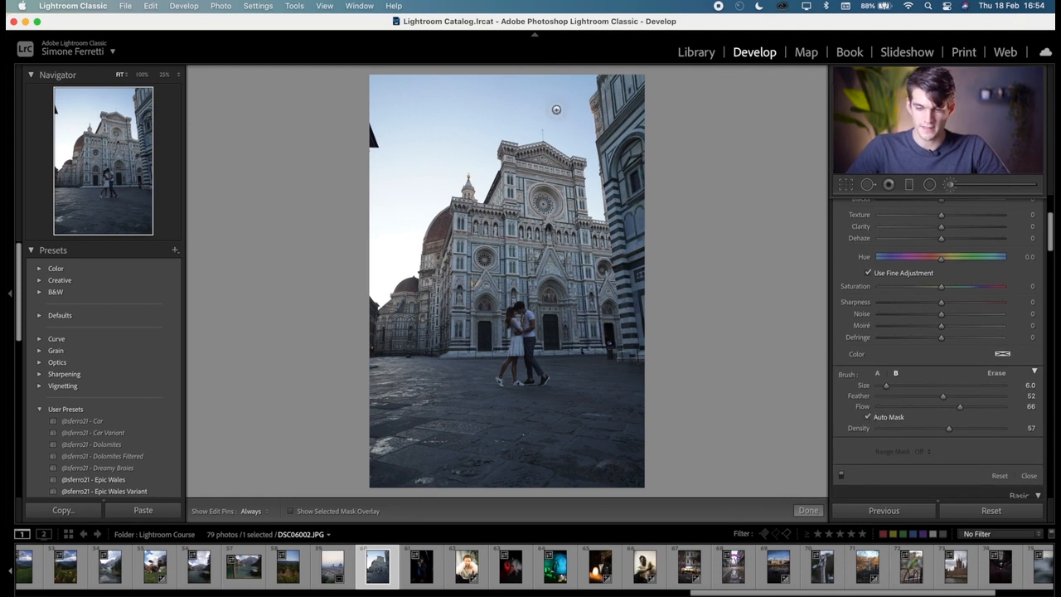
pyautogui.press('super+equal')
pyautogui.press('super+equal')
pyautogui.press('super+equal')
pyautogui.press('super+equal')
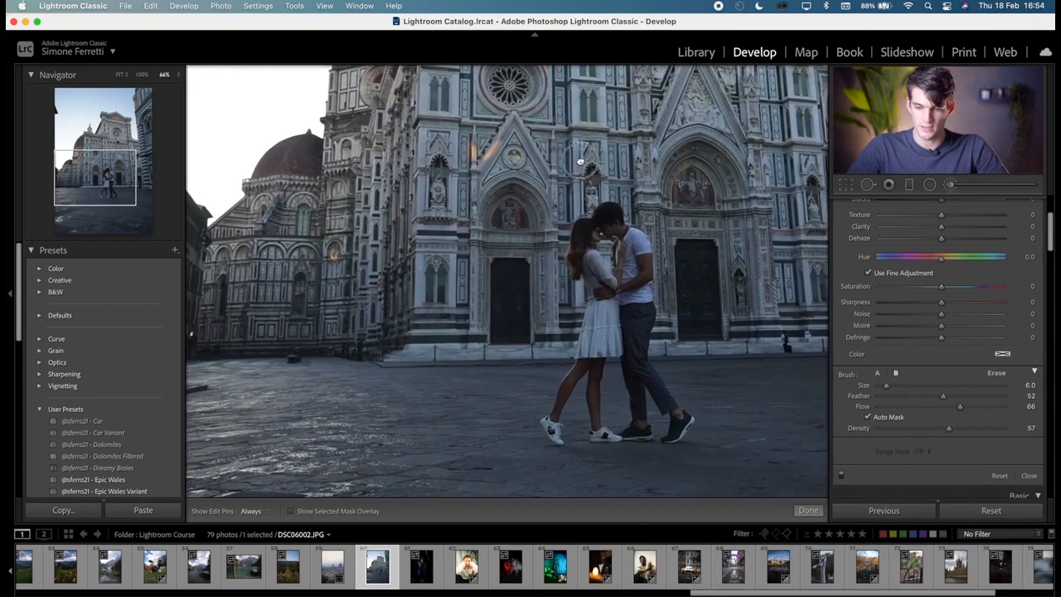
pyautogui.moveTo(580, 161); pyautogui.dragTo(317, 528)
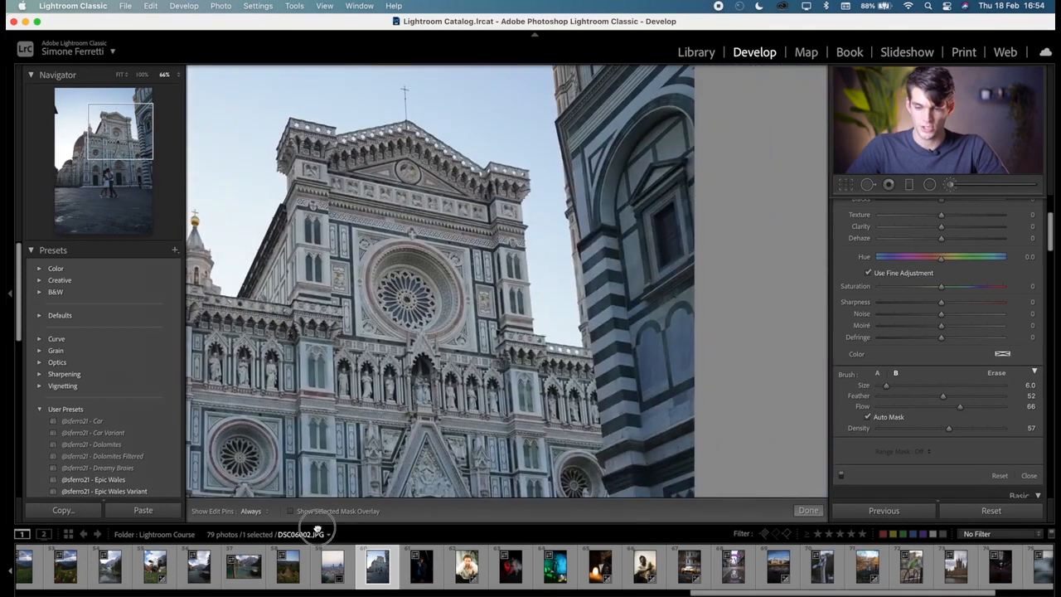
pyautogui.scroll(3, 449, 277)
pyautogui.moveTo(541, 365)
pyautogui.mouseDown()
pyautogui.moveTo(578, 383)
pyautogui.moveTo(567, 340)
pyautogui.moveTo(567, 377)
pyautogui.moveTo(563, 340)
pyautogui.moveTo(553, 369)
pyautogui.moveTo(539, 363)
pyautogui.moveTo(536, 318)
pyautogui.moveTo(542, 375)
pyautogui.moveTo(534, 296)
pyautogui.moveTo(561, 377)
pyautogui.moveTo(559, 303)
pyautogui.moveTo(565, 340)
pyautogui.moveTo(556, 281)
pyautogui.moveTo(544, 316)
pyautogui.moveTo(535, 246)
pyautogui.moveTo(530, 293)
pyautogui.moveTo(528, 275)
pyautogui.moveTo(527, 244)
pyautogui.moveTo(533, 280)
pyautogui.moveTo(551, 273)
pyautogui.moveTo(544, 234)
pyautogui.moveTo(562, 310)
pyautogui.moveTo(551, 226)
pyautogui.moveTo(554, 285)
pyautogui.moveTo(547, 225)
pyautogui.moveTo(530, 253)
pyautogui.moveTo(532, 209)
pyautogui.moveTo(490, 200)
pyautogui.moveTo(534, 208)
pyautogui.mouseUp()
pyautogui.press('o')
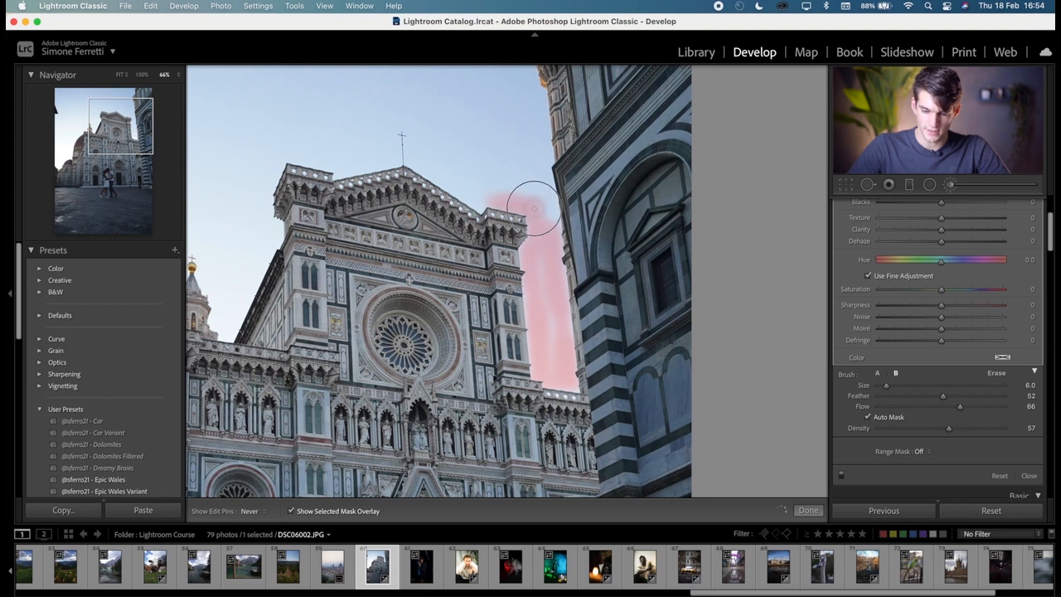
# Step: Extend the brush mask along the edge of the cathedral facade and set its exposure to 2.97
pyautogui.press('super+equal')
pyautogui.press('super+equal')
pyautogui.press('super+equal')
pyautogui.press('super+equal')
pyautogui.moveTo(452, 226)
pyautogui.mouseDown()
pyautogui.moveTo(490, 233)
pyautogui.moveTo(500, 259)
pyautogui.mouseUp()
pyautogui.moveTo(527, 310)
pyautogui.mouseDown()
pyautogui.moveTo(538, 493)
pyautogui.moveTo(536, 351)
pyautogui.moveTo(536, 399)
pyautogui.moveTo(532, 345)
pyautogui.mouseUp()
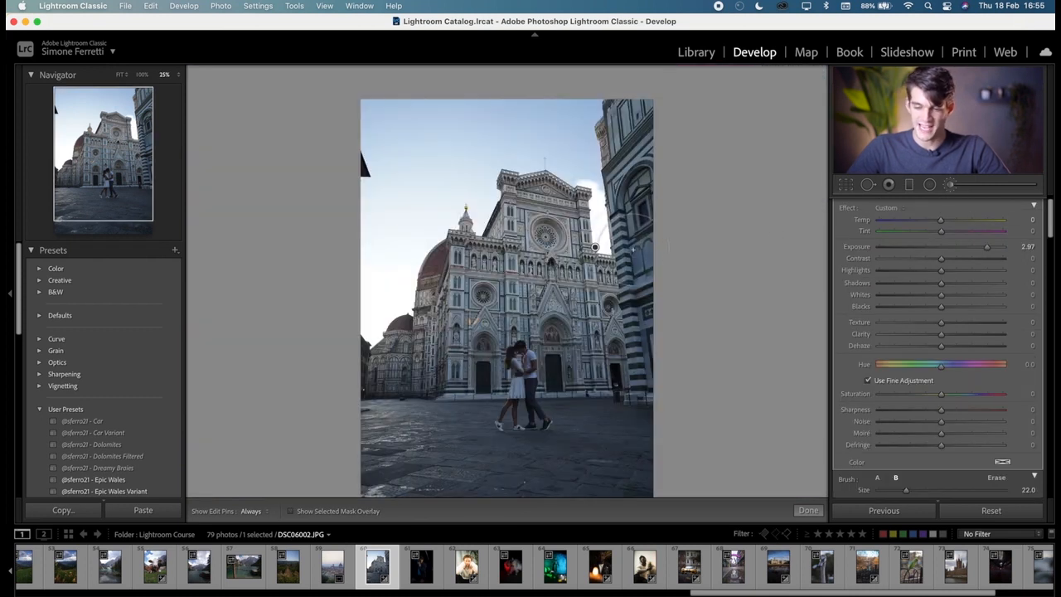
# Step: Turn off fine hue adjustment and set the mask's exposure to -0.30, hue to -21.6 and saturation to -23
pyautogui.scroll(-5, 950, 368)
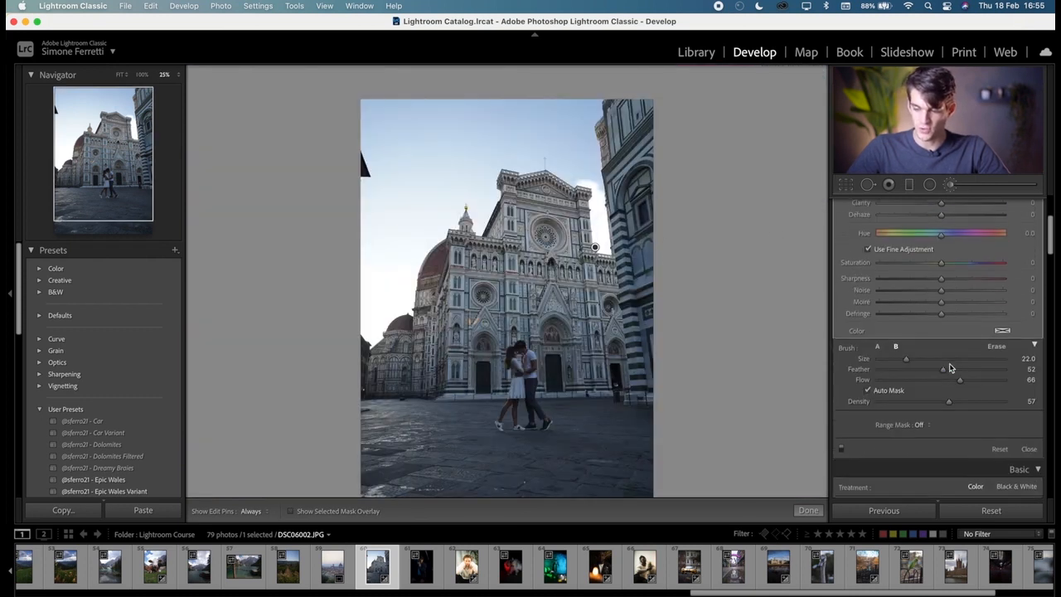
pyautogui.scroll(2, 948, 332)
pyautogui.moveTo(946, 283)
pyautogui.mouseDown()
pyautogui.moveTo(866, 281)
pyautogui.moveTo(1049, 281)
pyautogui.mouseUp()
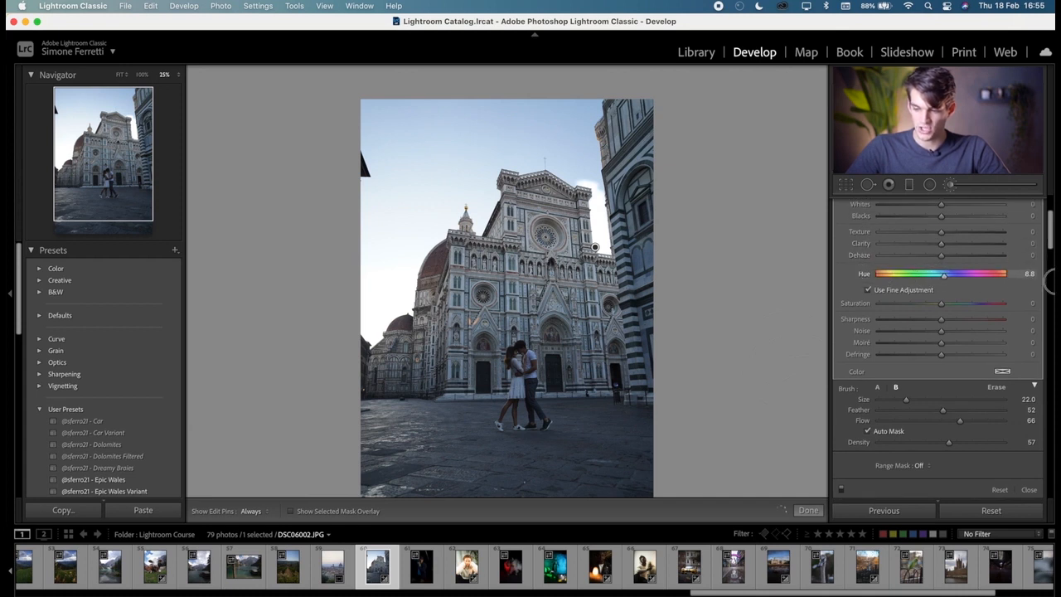
pyautogui.moveTo(942, 280); pyautogui.dragTo(877, 277)
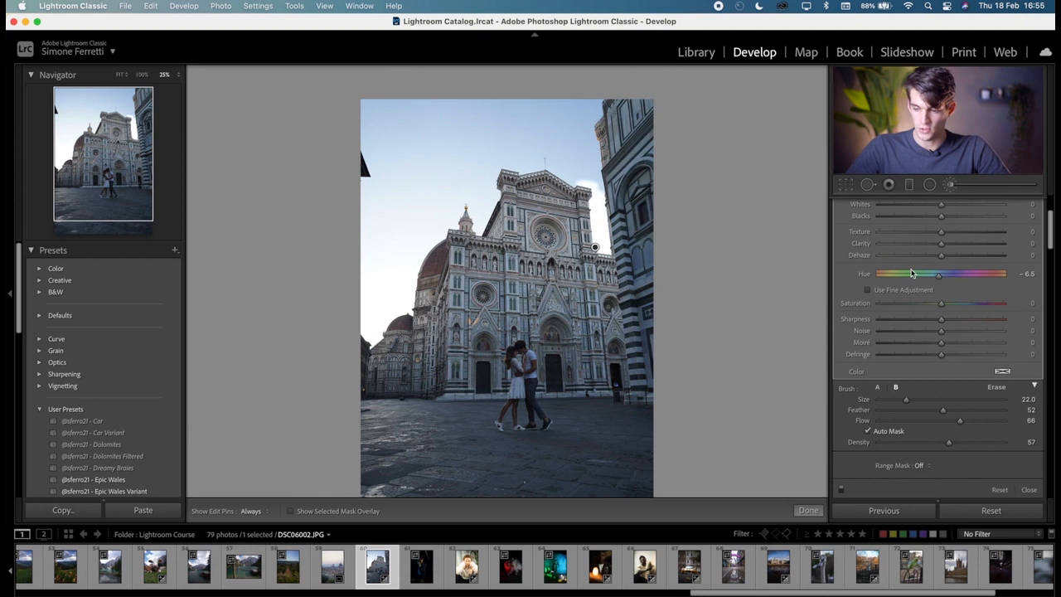
pyautogui.scroll(5, 912, 273)
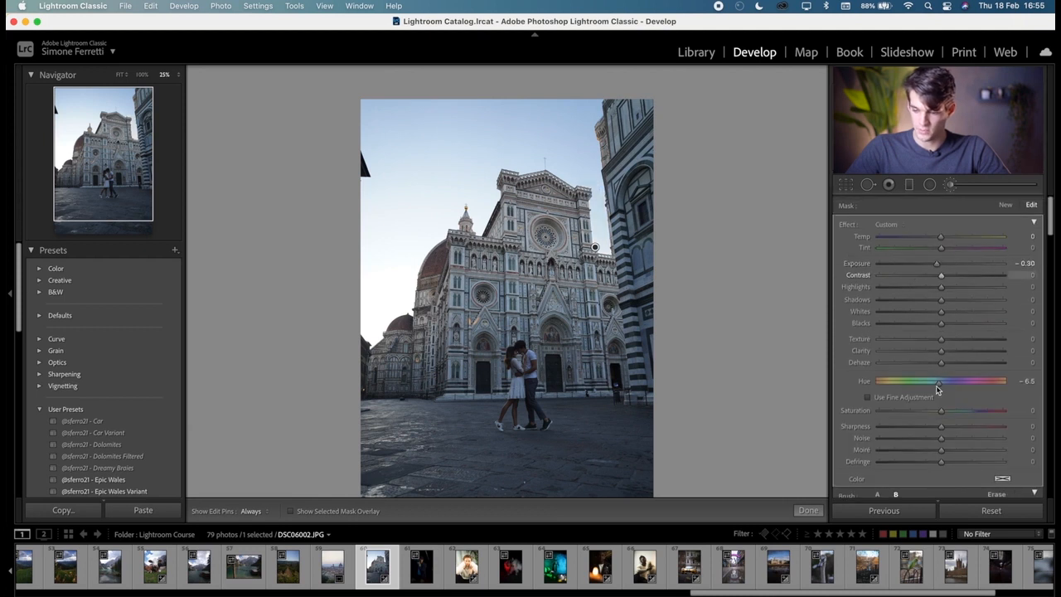
pyautogui.moveTo(934, 381)
pyautogui.mouseDown()
pyautogui.moveTo(865, 386)
pyautogui.moveTo(959, 393)
pyautogui.moveTo(1004, 383)
pyautogui.moveTo(933, 382)
pyautogui.moveTo(901, 412)
pyautogui.moveTo(928, 410)
pyautogui.mouseUp()
# Step: Set the brush mask's Range Mask to Color
pyautogui.scroll(-5, 928, 410)
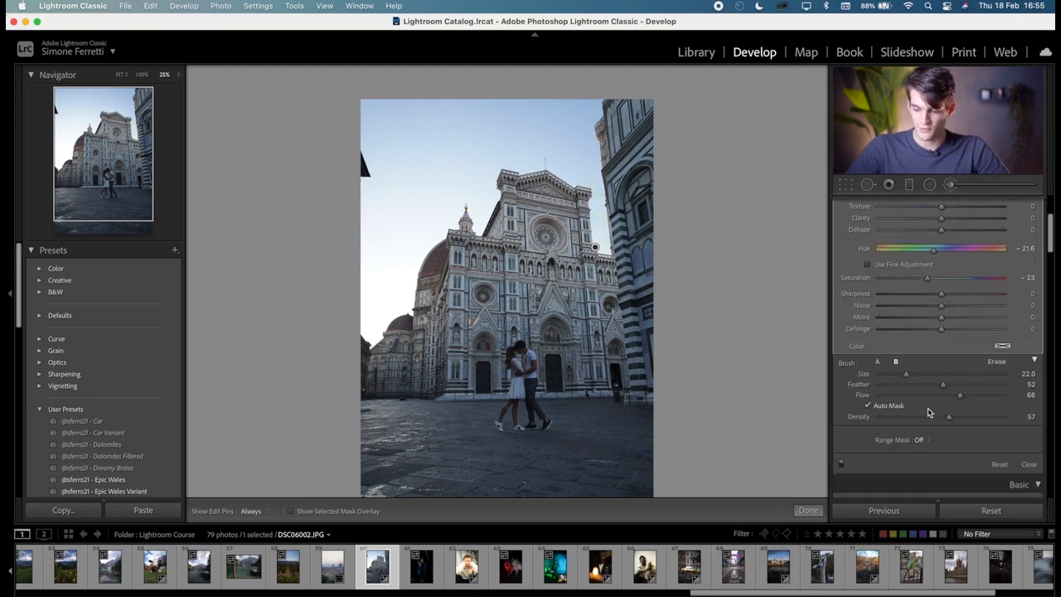
pyautogui.click(930, 424)
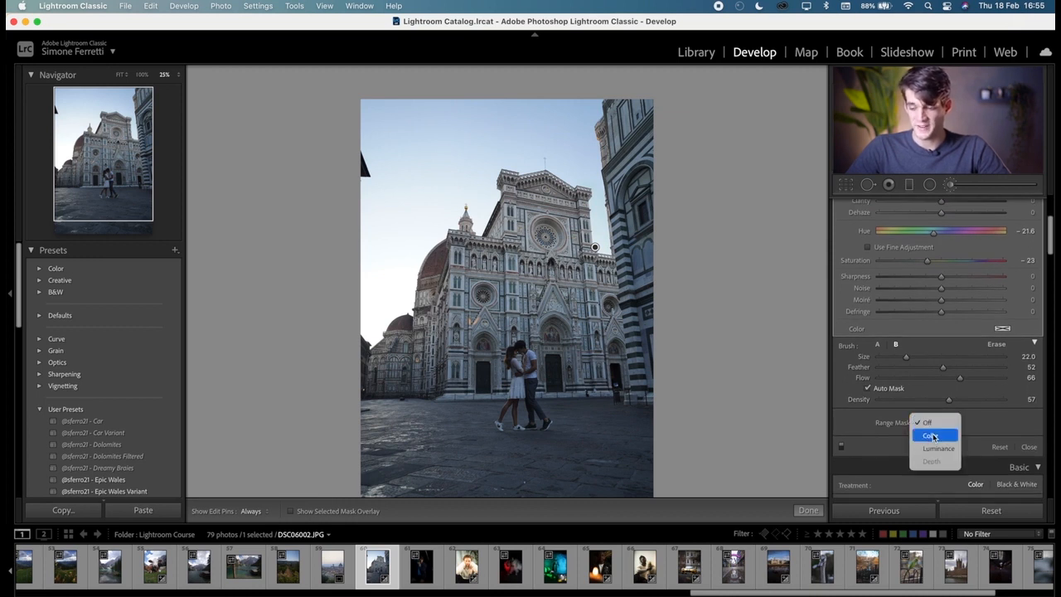
pyautogui.click(931, 437)
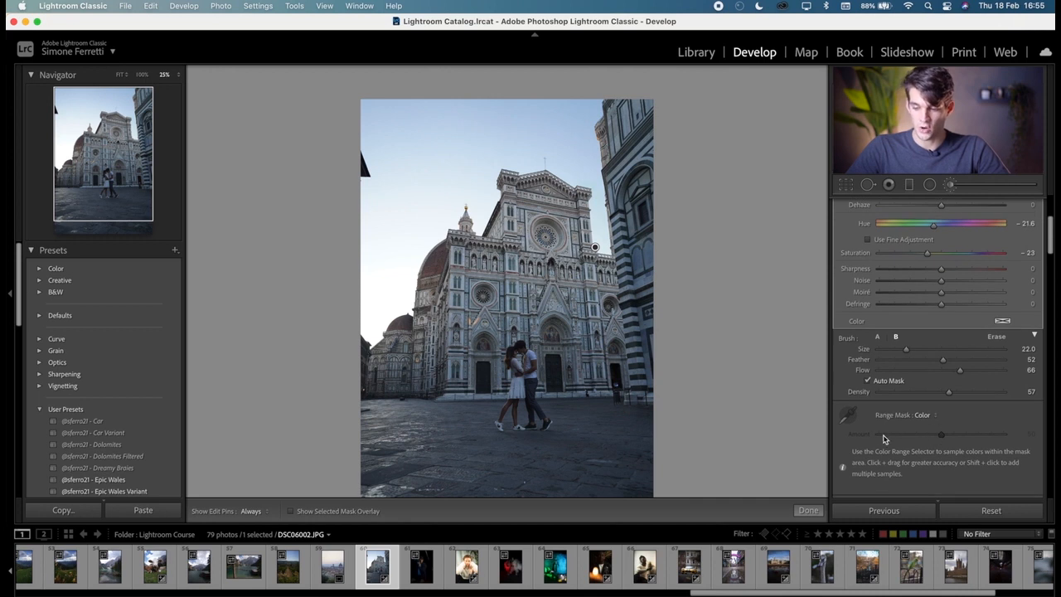
# Step: Sample the Range Mask color from the area between the cathedral facade and the neighbouring tower
pyautogui.moveTo(597, 211); pyautogui.dragTo(604, 246)
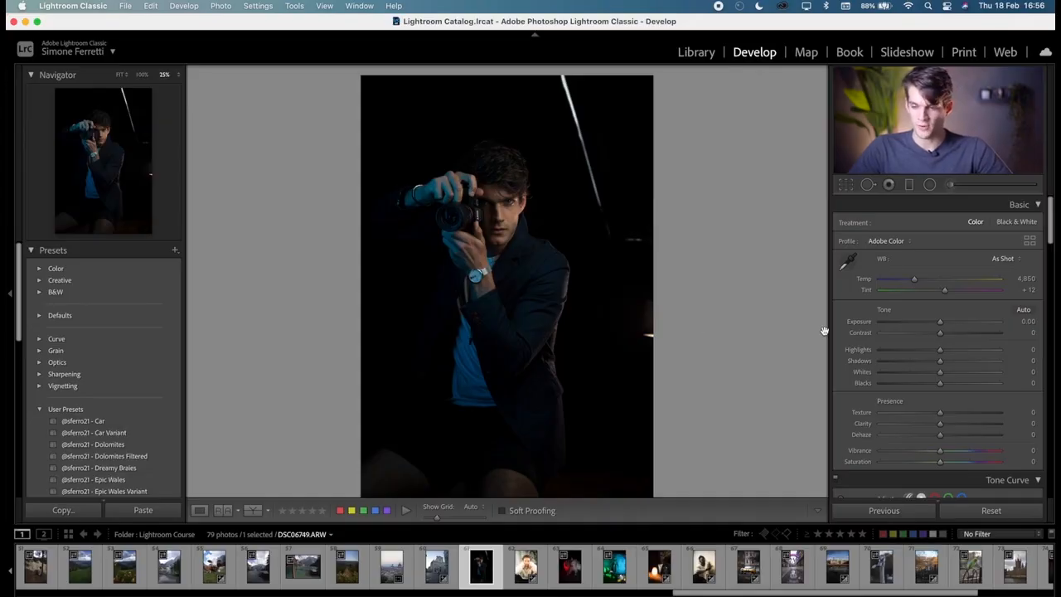
# Step: Clone out the light tube, the small streak beneath it and the lamp glow at the edge of DSC06749.ARW
pyautogui.click(868, 185)
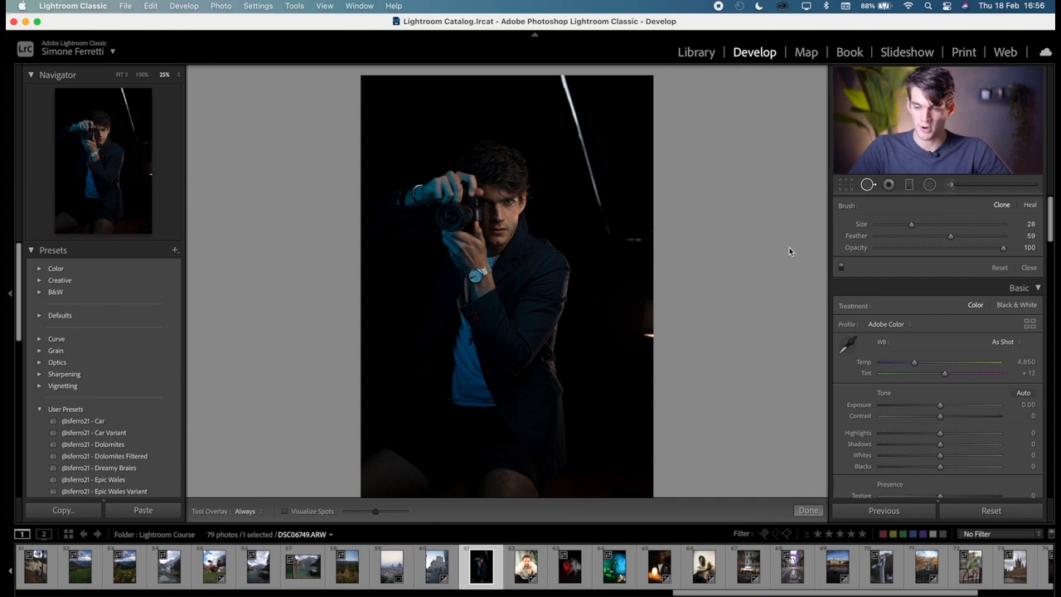
pyautogui.moveTo(560, 80); pyautogui.dragTo(600, 197)
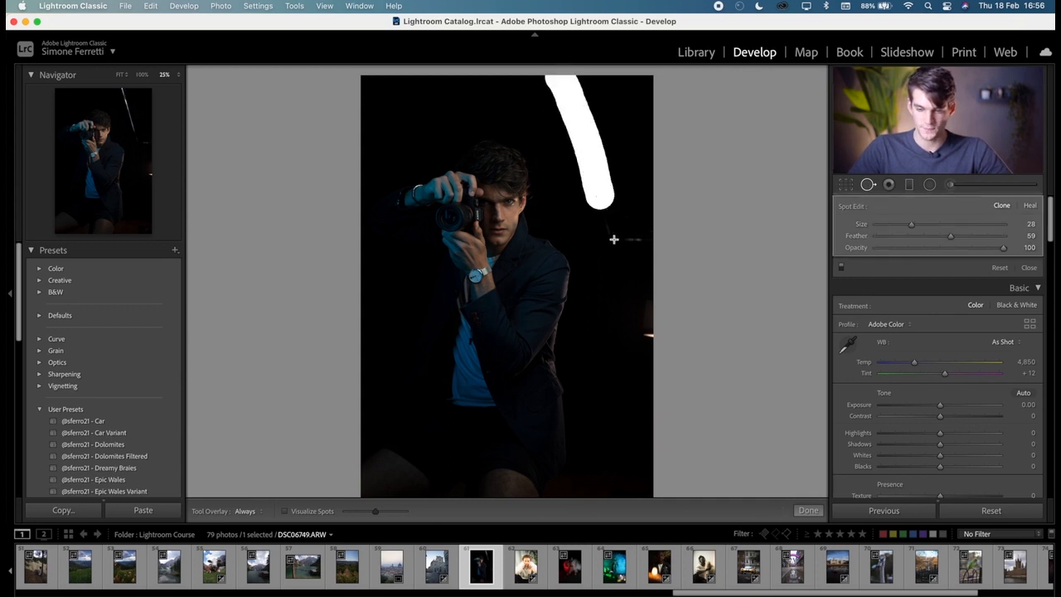
pyautogui.moveTo(567, 164); pyautogui.dragTo(563, 164)
pyautogui.moveTo(641, 243); pyautogui.dragTo(600, 206)
pyautogui.click(645, 331)
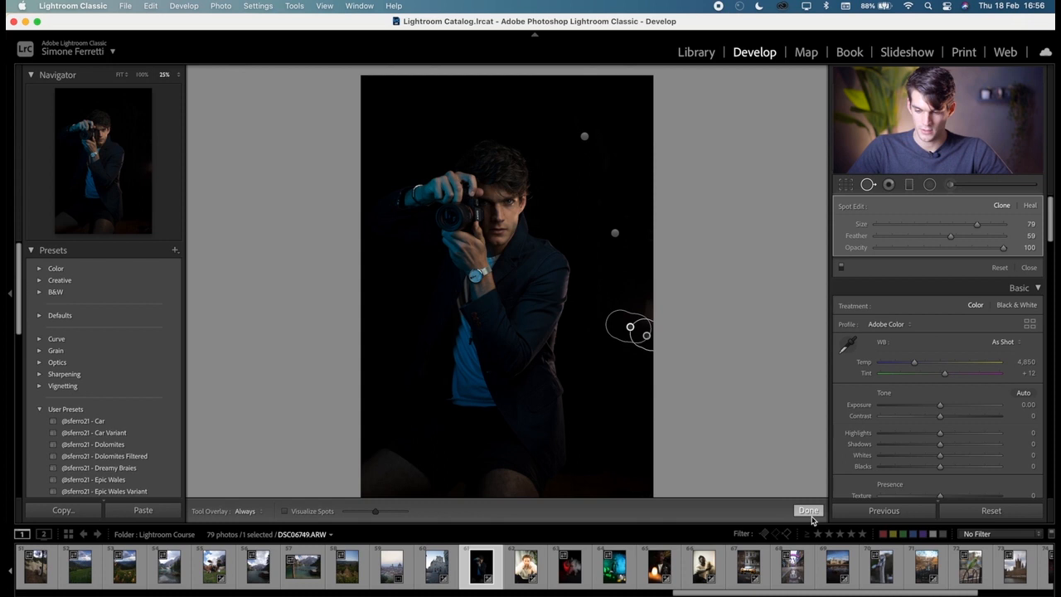
pyautogui.click(808, 511)
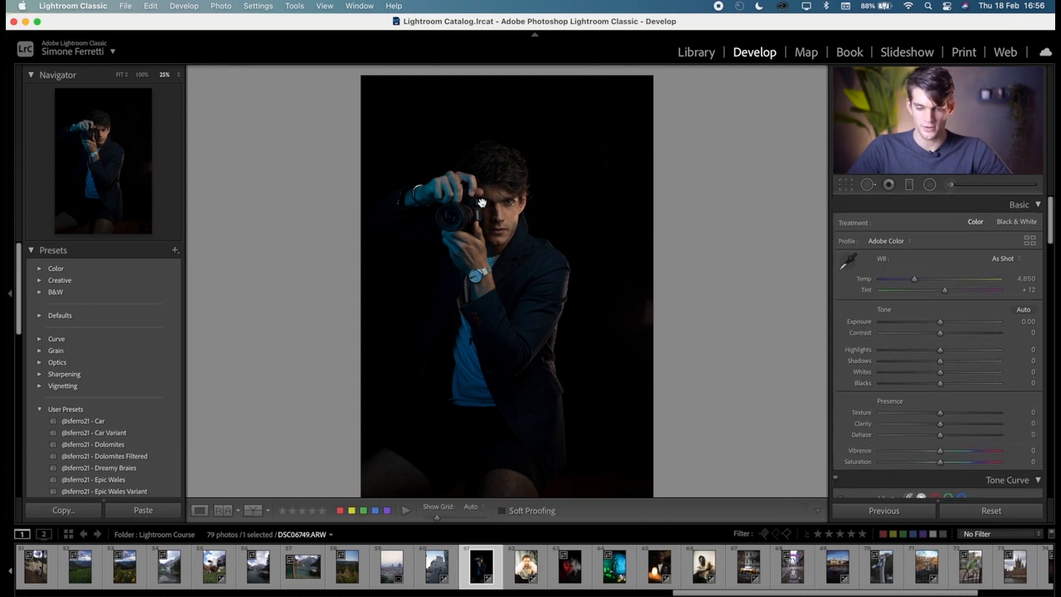
# Step: Crop the portrait tighter at the original aspect ratio, framing the man with the camera from head to waist
pyautogui.click(846, 184)
pyautogui.moveTo(636, 77); pyautogui.dragTo(614, 123)
pyautogui.moveTo(561, 246); pyautogui.dragTo(549, 295)
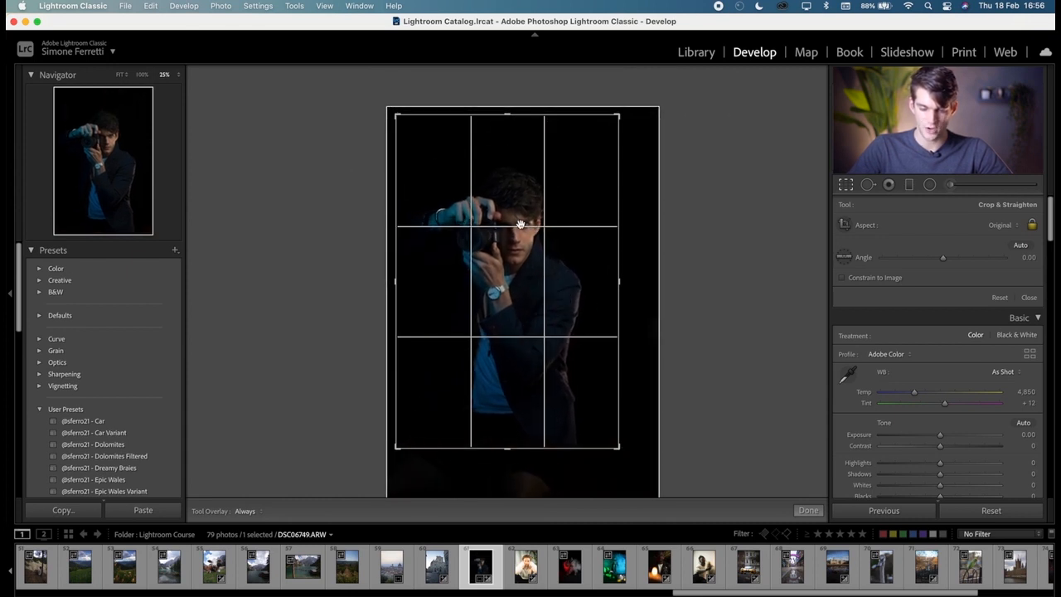
pyautogui.press('Return')
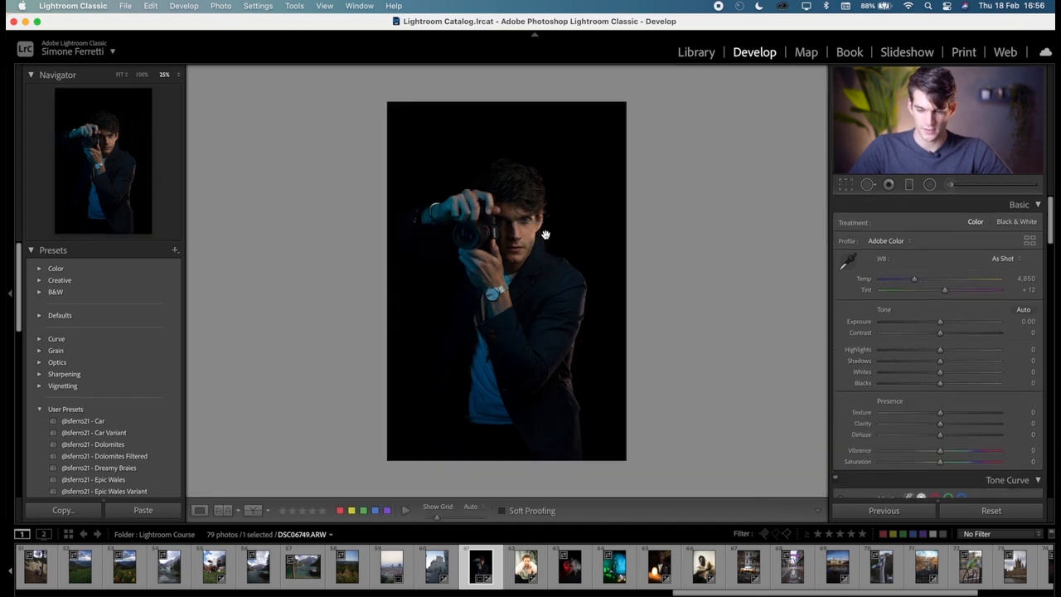
# Step: Place a small circular radial filter over the iris of the eye nearest the visible ear, and adjust its feather
pyautogui.click(555, 199)
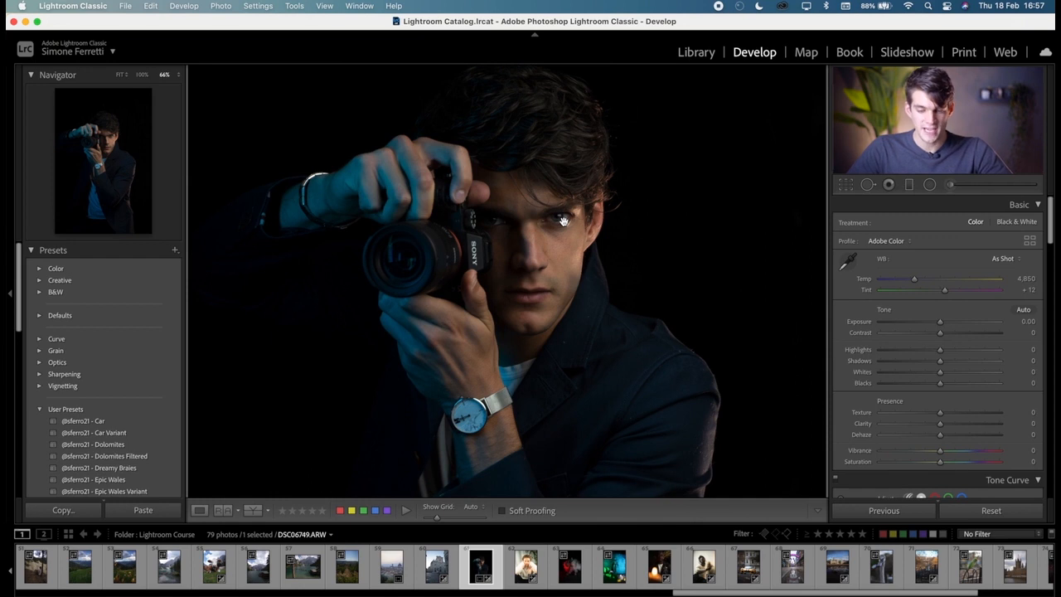
pyautogui.click(929, 184)
pyautogui.moveTo(555, 216); pyautogui.dragTo(561, 218)
pyautogui.press('super+equal')
pyautogui.press('super+equal')
pyautogui.press('super+equal')
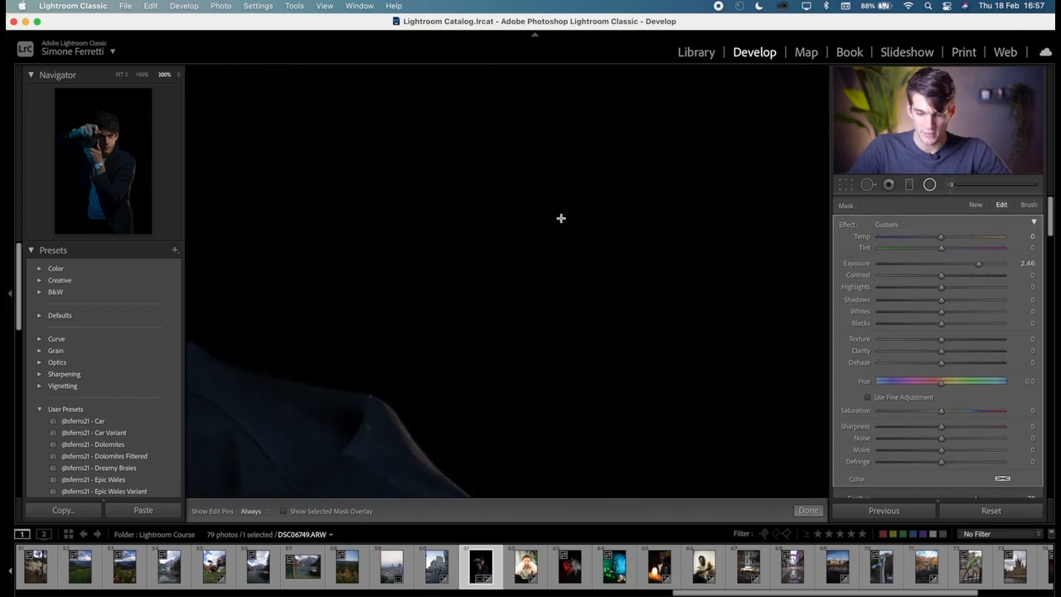
pyautogui.moveTo(404, 184); pyautogui.dragTo(795, 439)
pyautogui.moveTo(381, 298); pyautogui.dragTo(507, 334)
pyautogui.moveTo(374, 221); pyautogui.dragTo(398, 259)
pyautogui.scroll(-1, 881, 367)
pyautogui.scroll(-5, 881, 367)
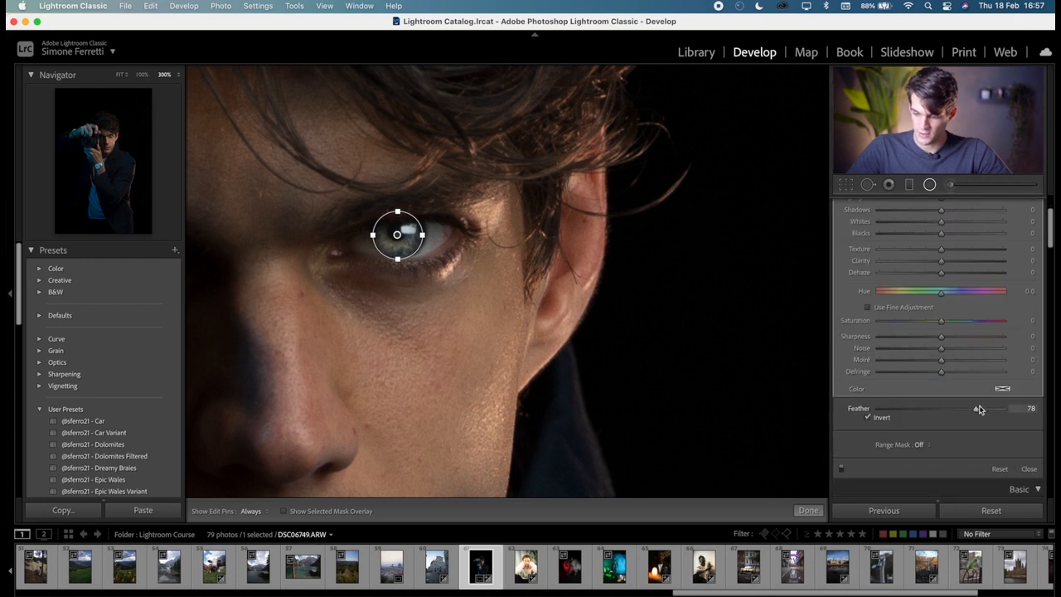
pyautogui.scroll(5, 953, 293)
# Step: Set the eye filter's exposure to 0.55, clarity to 12 and sharpness to 14
pyautogui.moveTo(943, 264); pyautogui.dragTo(950, 266)
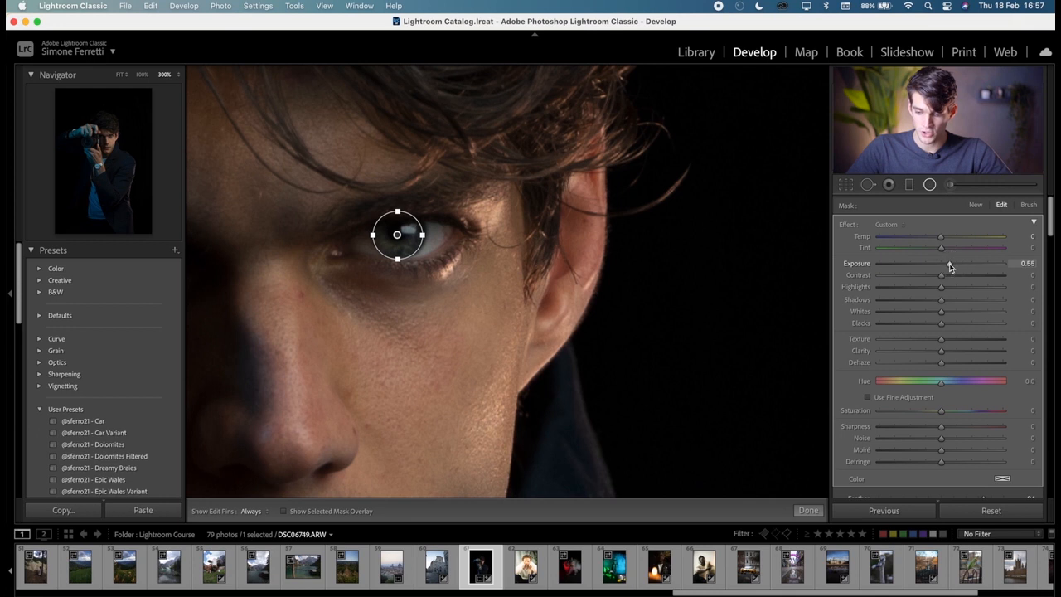
pyautogui.moveTo(943, 350); pyautogui.dragTo(952, 355)
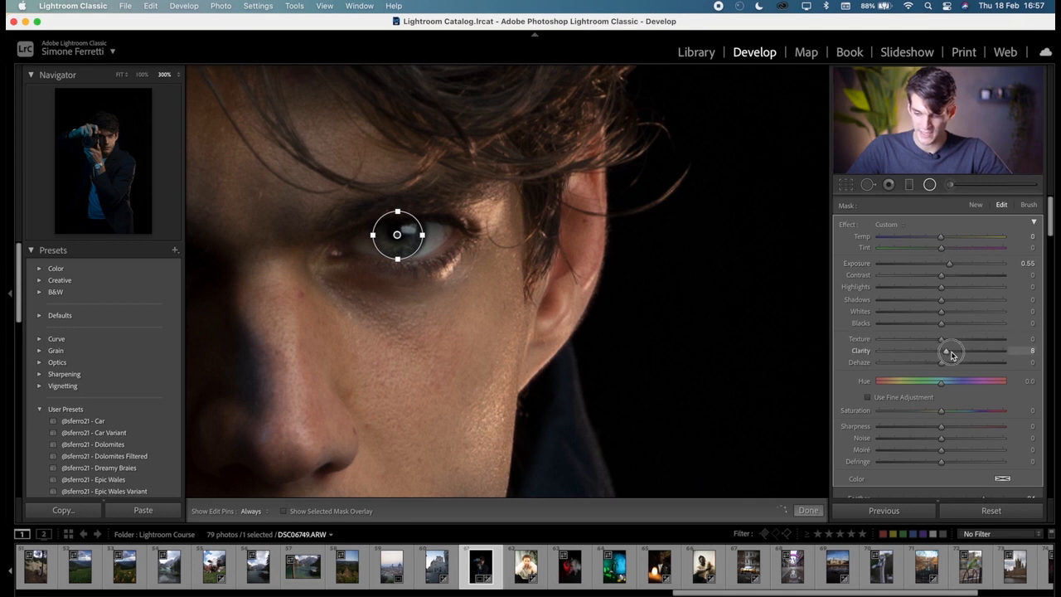
pyautogui.moveTo(943, 430); pyautogui.dragTo(951, 427)
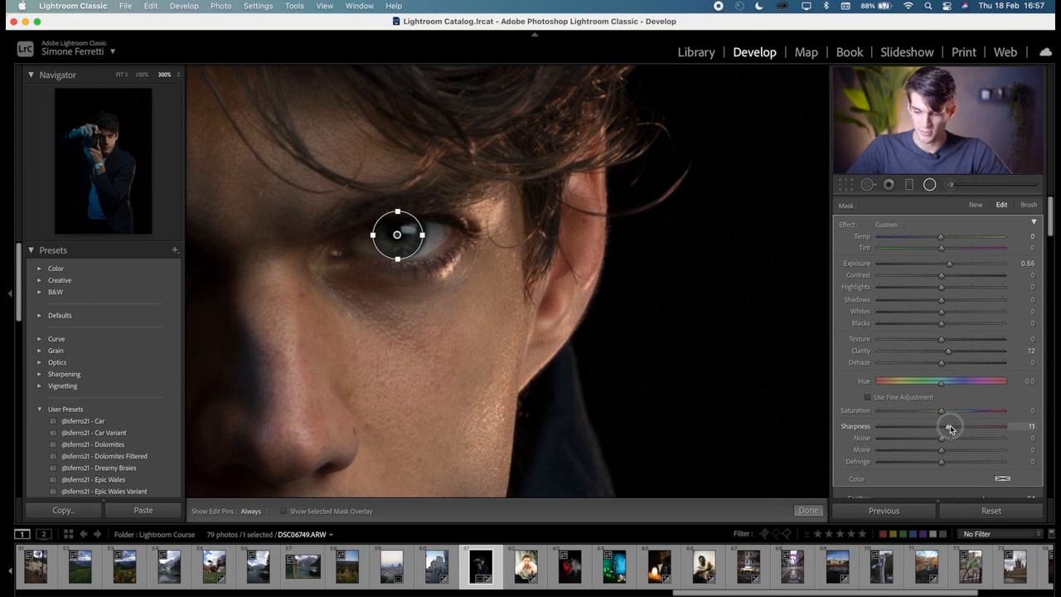
# Step: Duplicate the eye filter onto the eye beside the camera and set the copy's exposure to 0.79
pyautogui.rightClick(398, 235)
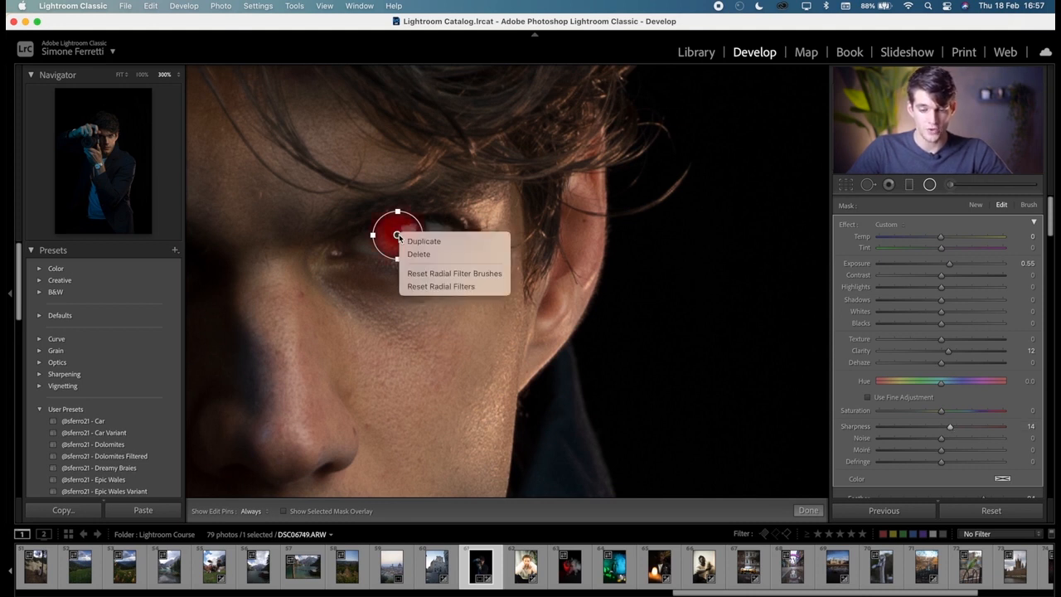
pyautogui.click(416, 241)
pyautogui.moveTo(360, 289); pyautogui.dragTo(718, 303)
pyautogui.moveTo(764, 244); pyautogui.dragTo(469, 261)
pyautogui.moveTo(949, 263); pyautogui.dragTo(955, 265)
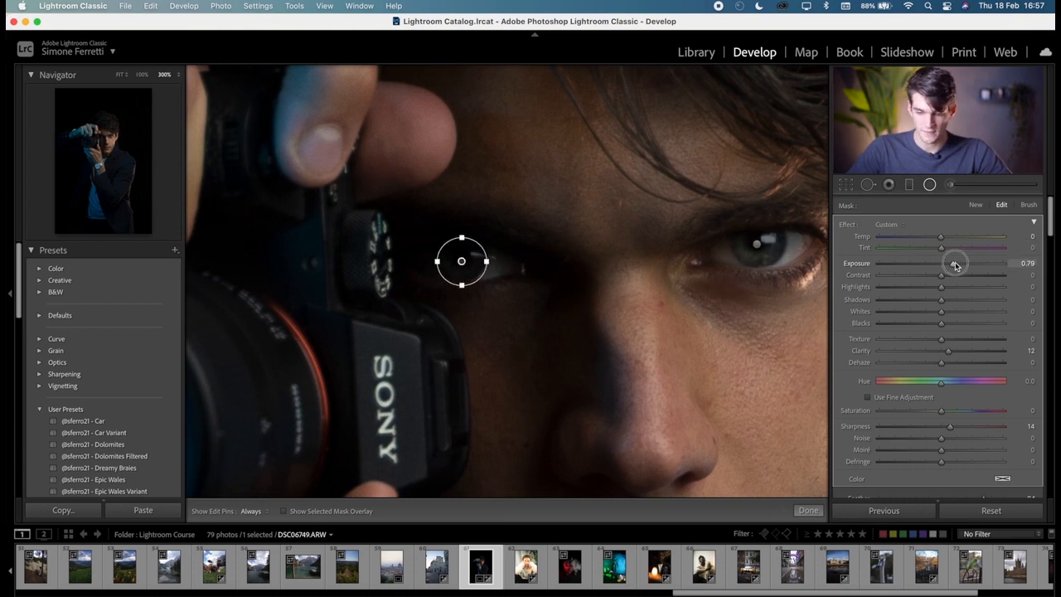
pyautogui.click(809, 511)
# Step: Add a tall elliptical radial filter covering the man's hair and face
pyautogui.click(520, 256)
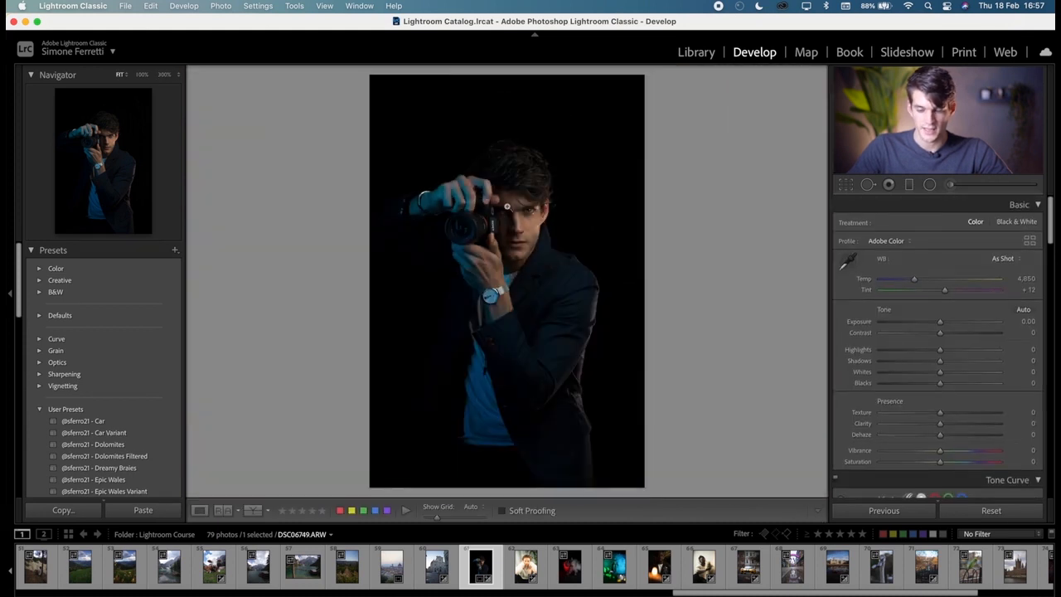
pyautogui.press('super+equal')
pyautogui.press('super+equal')
pyautogui.moveTo(528, 330); pyautogui.dragTo(529, 288)
pyautogui.press('super+equal')
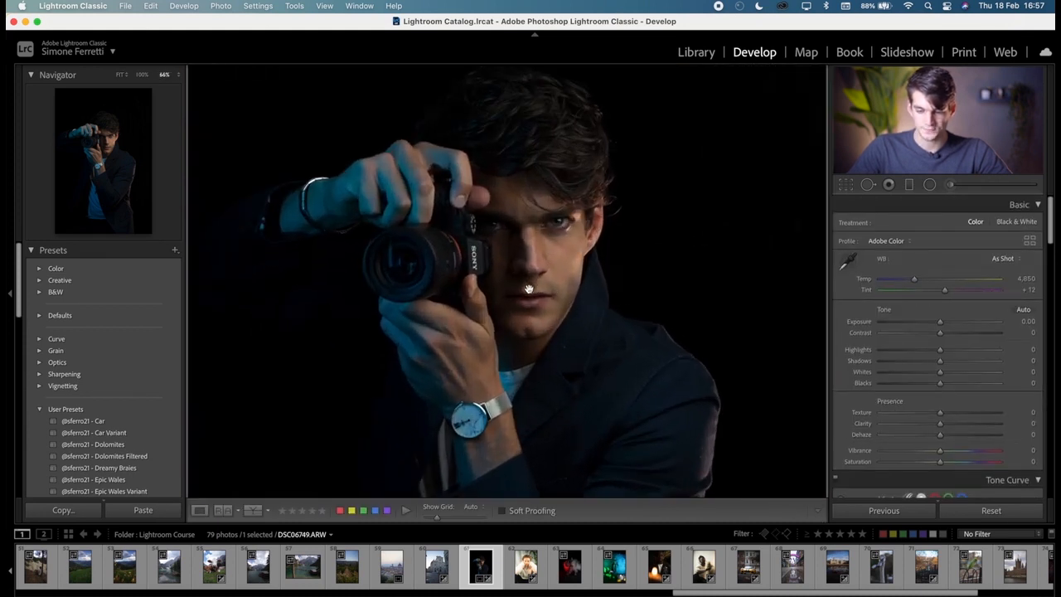
pyautogui.click(930, 185)
pyautogui.moveTo(510, 195); pyautogui.dragTo(593, 319)
pyautogui.moveTo(498, 181); pyautogui.dragTo(506, 214)
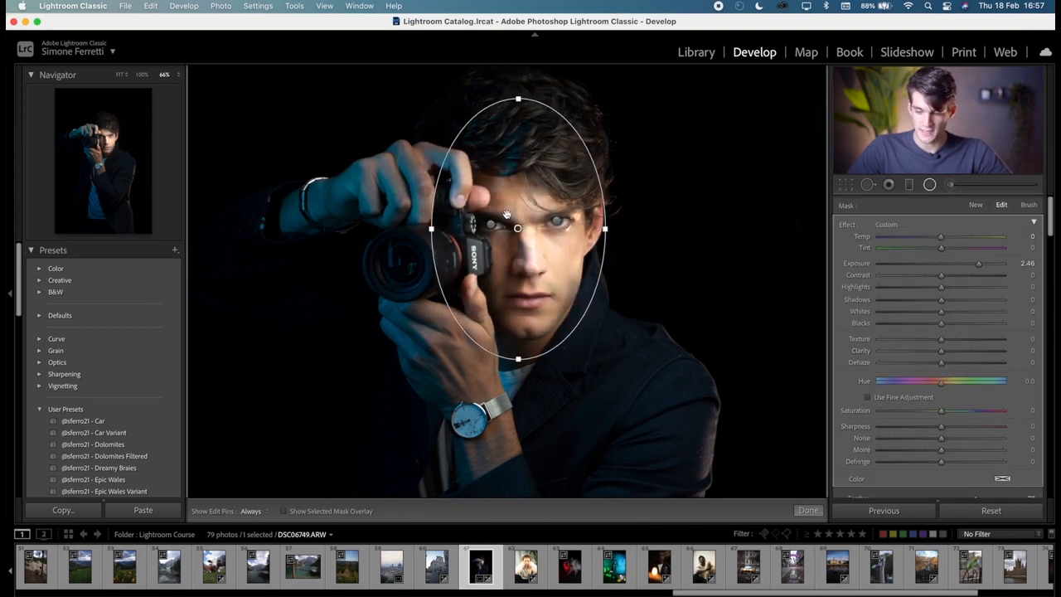
# Step: Set the head filter's exposure to 0.63 and texture to -14, and finish editing it
pyautogui.click(952, 265)
pyautogui.moveTo(944, 339); pyautogui.dragTo(937, 343)
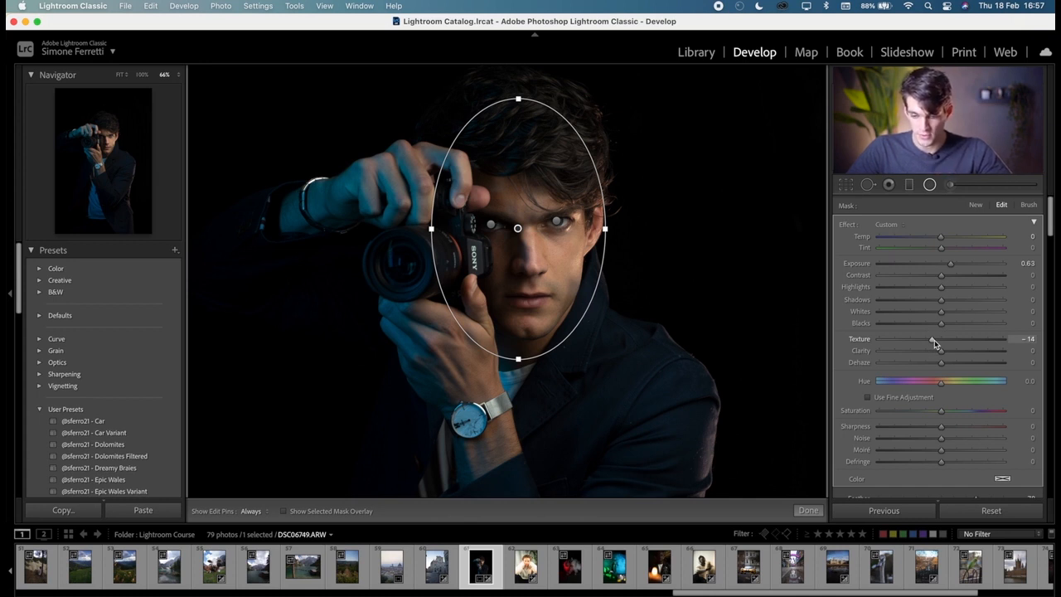
pyautogui.scroll(-1, 934, 340)
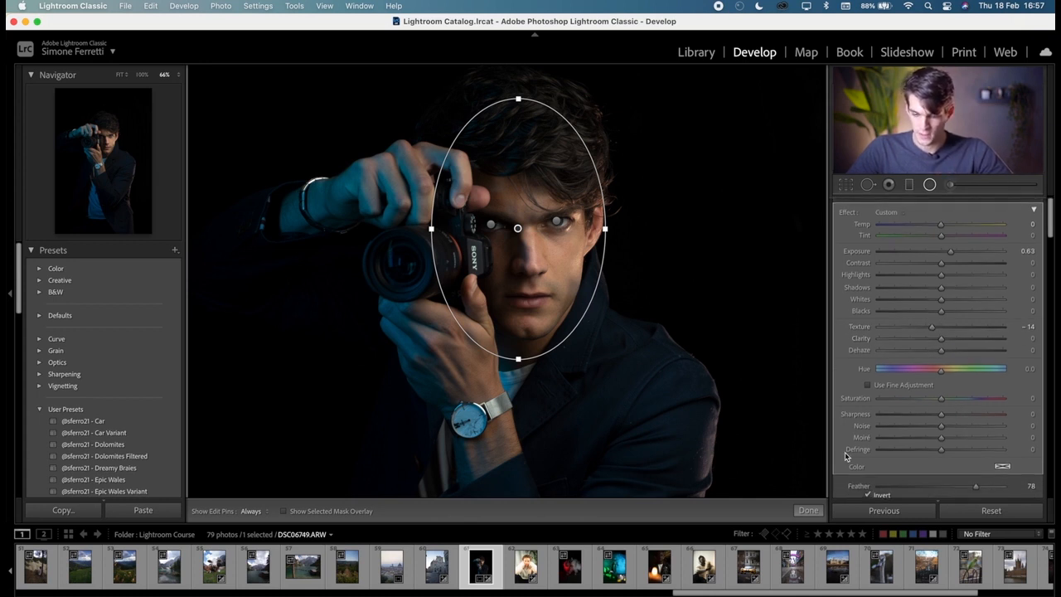
pyautogui.click(808, 511)
# Step: Add another radial filter over the face from forehead to chin, reset its effect sliders and set texture to -39
pyautogui.click(929, 186)
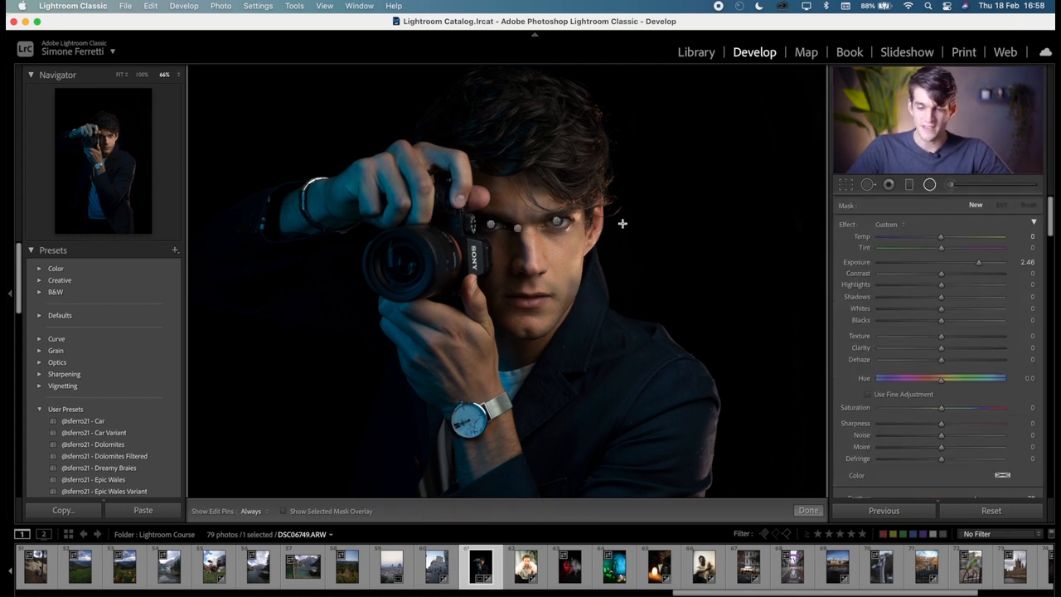
pyautogui.moveTo(584, 251); pyautogui.dragTo(538, 258)
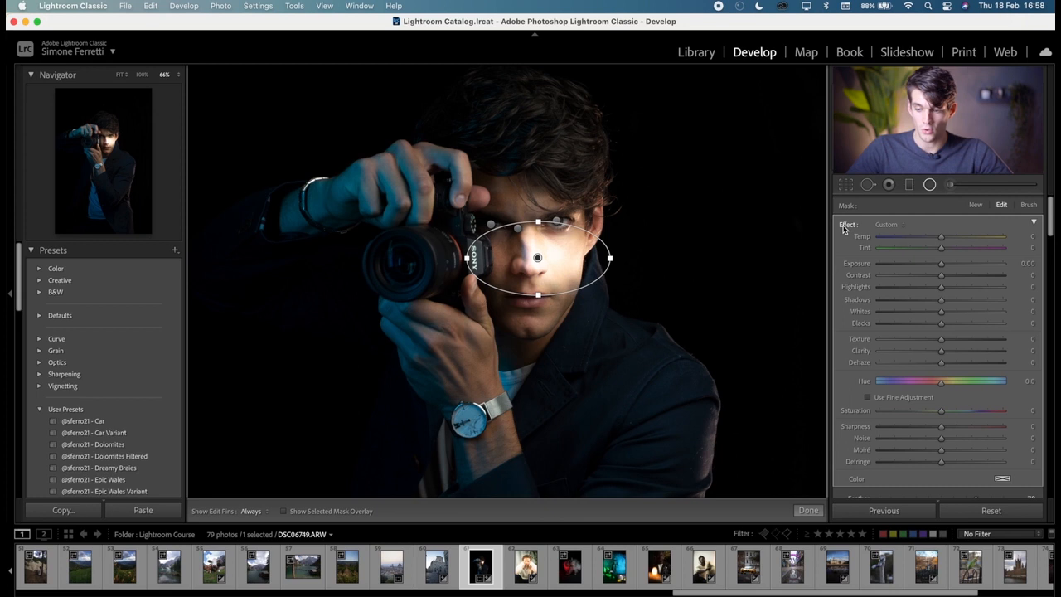
pyautogui.scroll(-3, 931, 317)
pyautogui.scroll(-1, 931, 318)
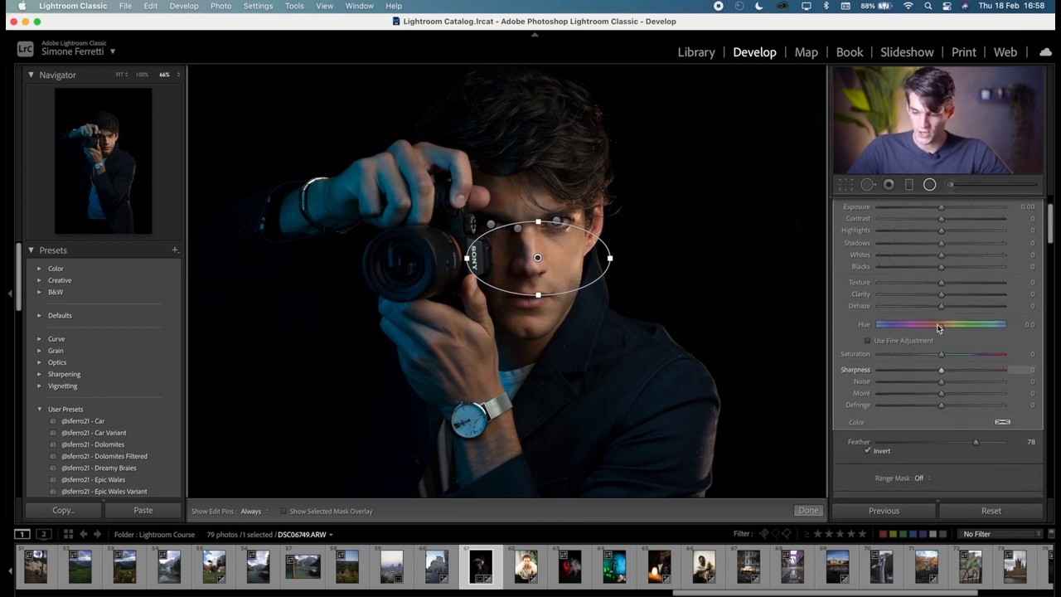
pyautogui.moveTo(930, 287); pyautogui.dragTo(923, 286)
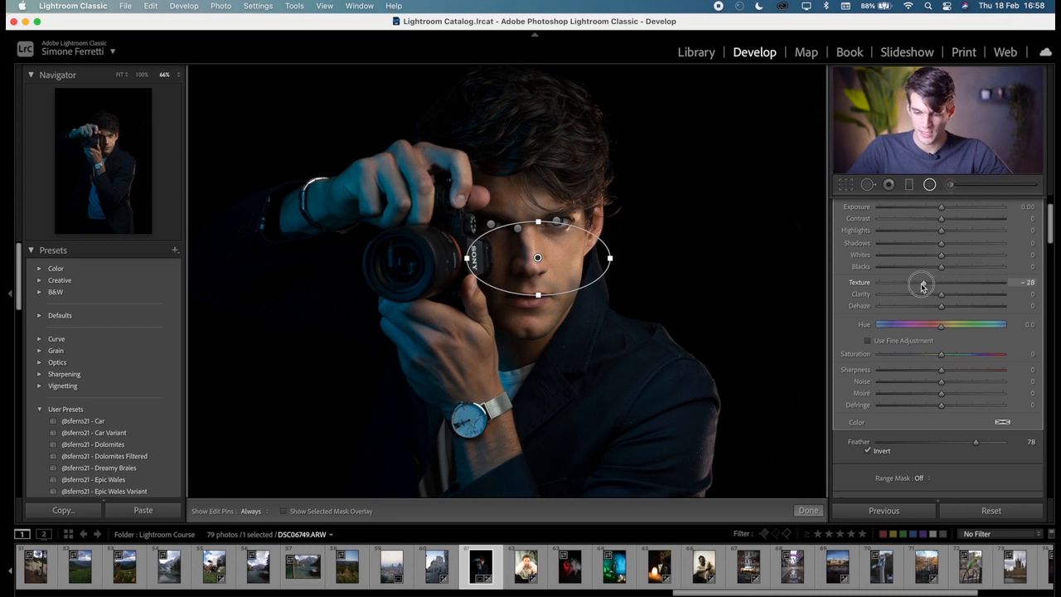
pyautogui.scroll(-3, 933, 364)
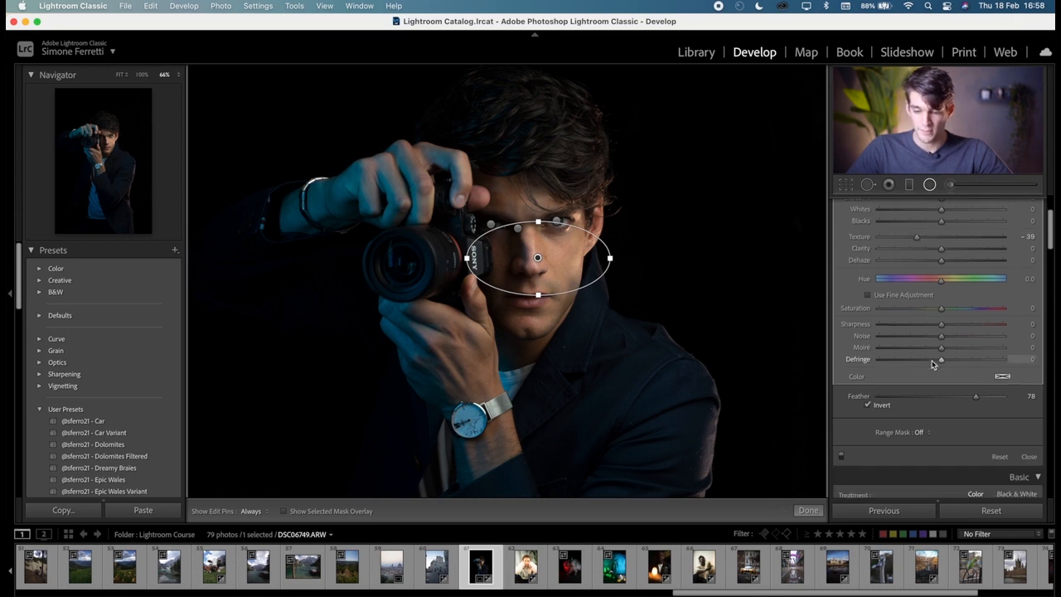
pyautogui.moveTo(539, 218); pyautogui.dragTo(539, 193)
pyautogui.moveTo(539, 258); pyautogui.dragTo(524, 262)
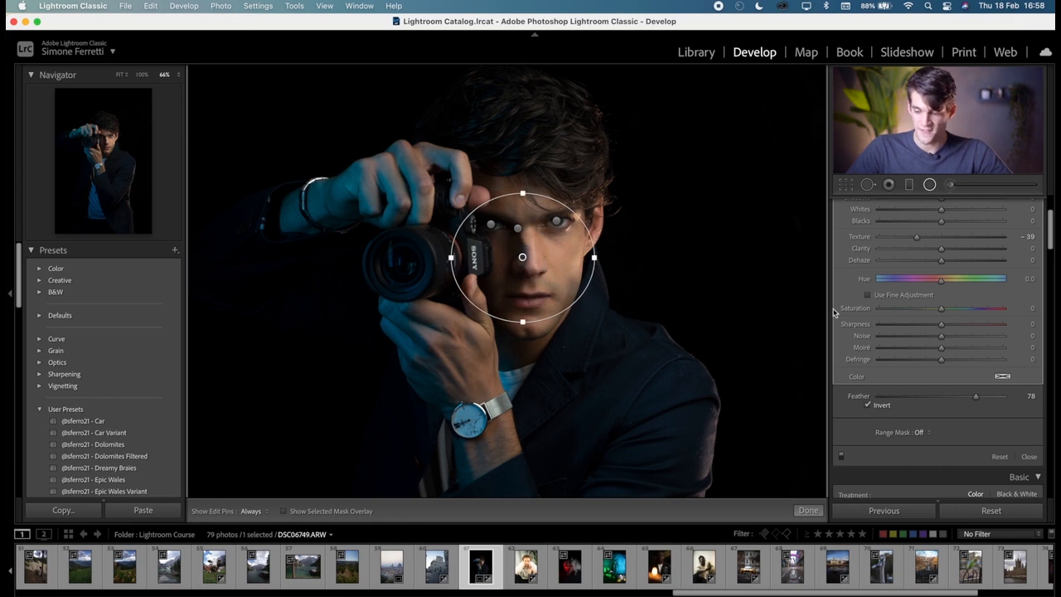
# Step: Limit the texture filter to the sampled facial skin tones with a Color Range Mask, and compare the photo before and after
pyautogui.click(924, 433)
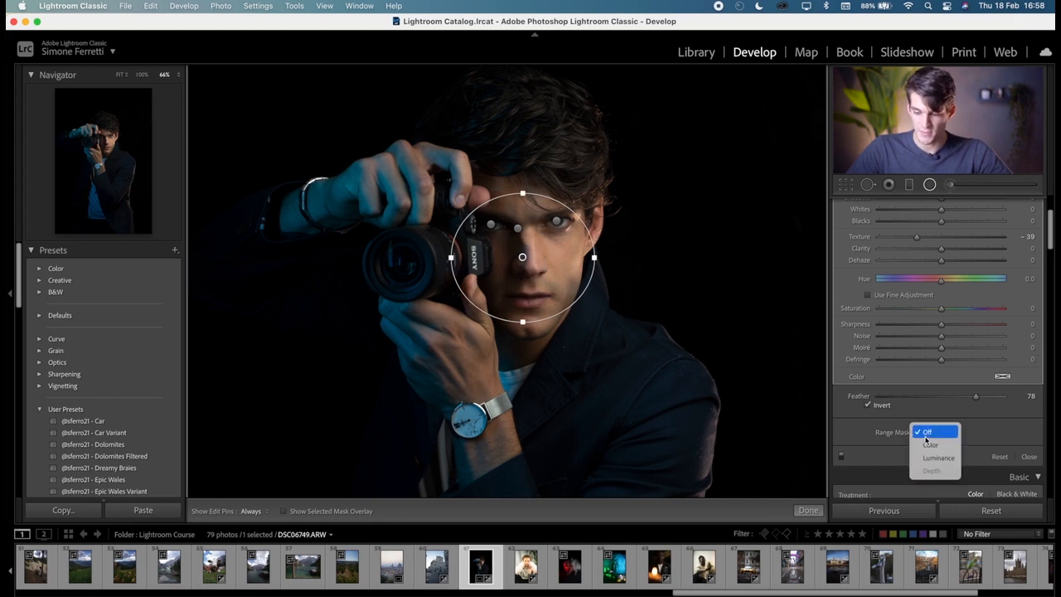
pyautogui.click(930, 445)
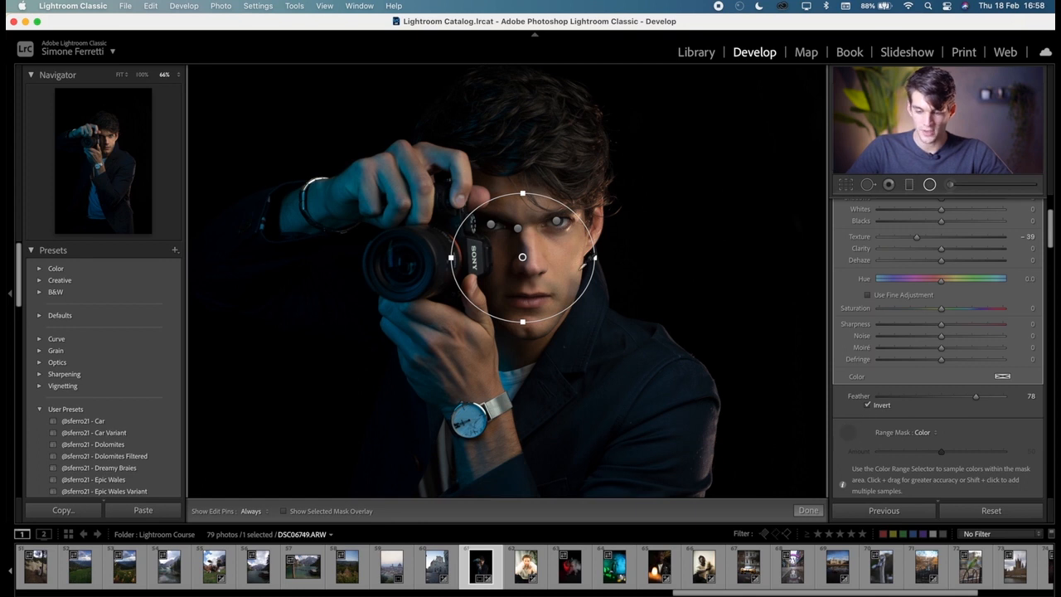
pyautogui.moveTo(541, 233); pyautogui.dragTo(577, 264)
pyautogui.press('super+equal')
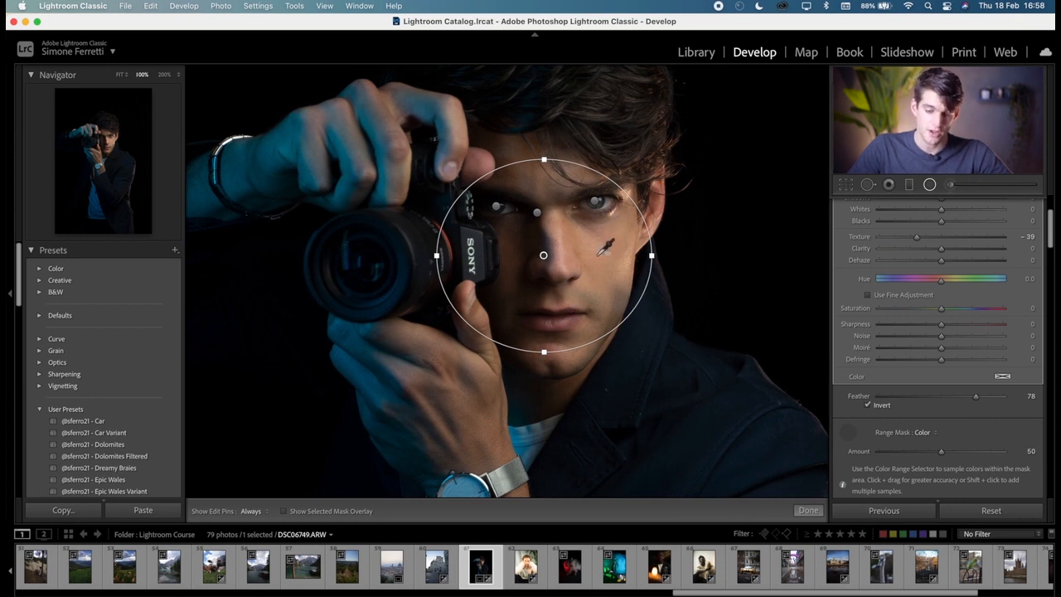
pyautogui.press('super+minus')
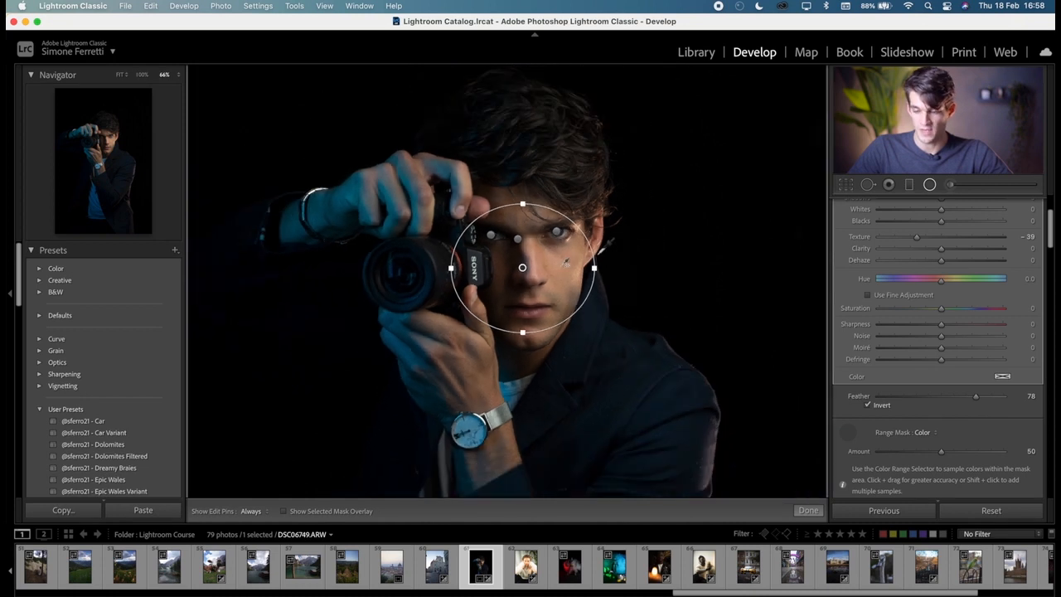
pyautogui.click(808, 509)
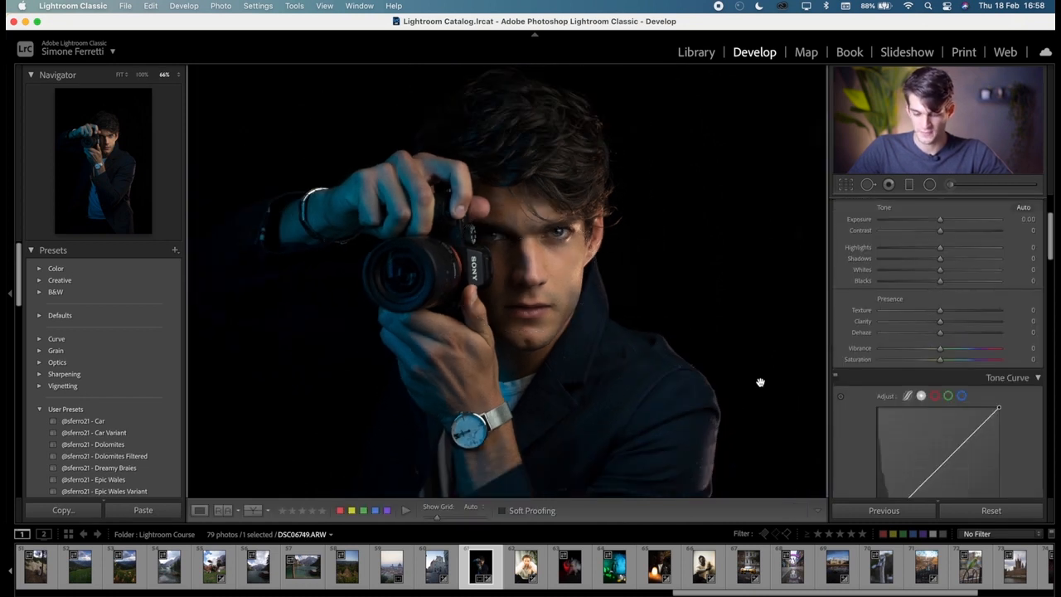
pyautogui.press('\\')
pyautogui.press('\\')
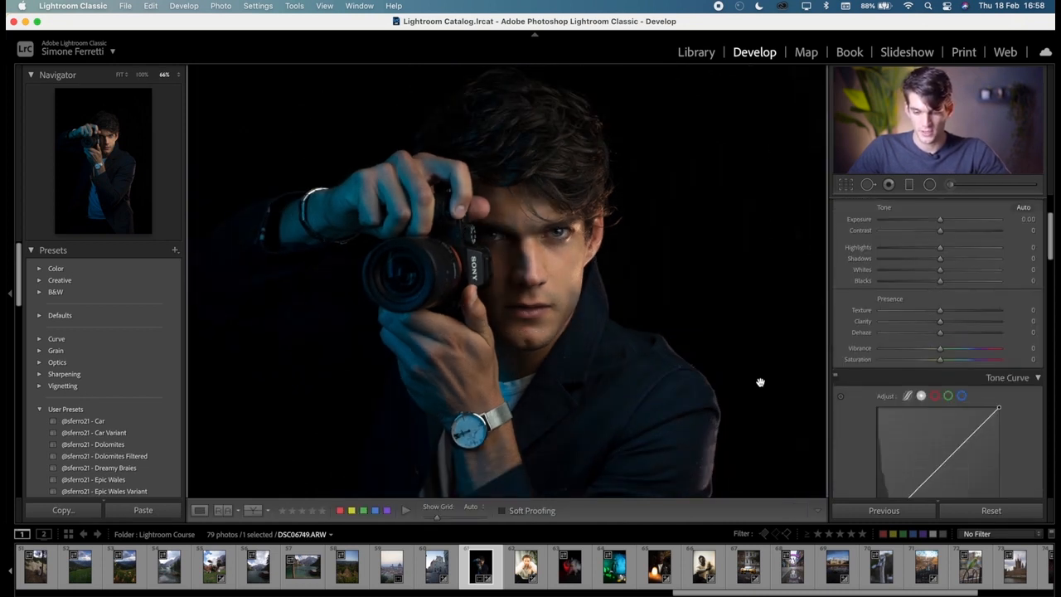
# Step: Set the whole photo's exposure to +0.30 and contrast to +9, and compare it with the original version
pyautogui.press('super+minus')
pyautogui.press('super+minus')
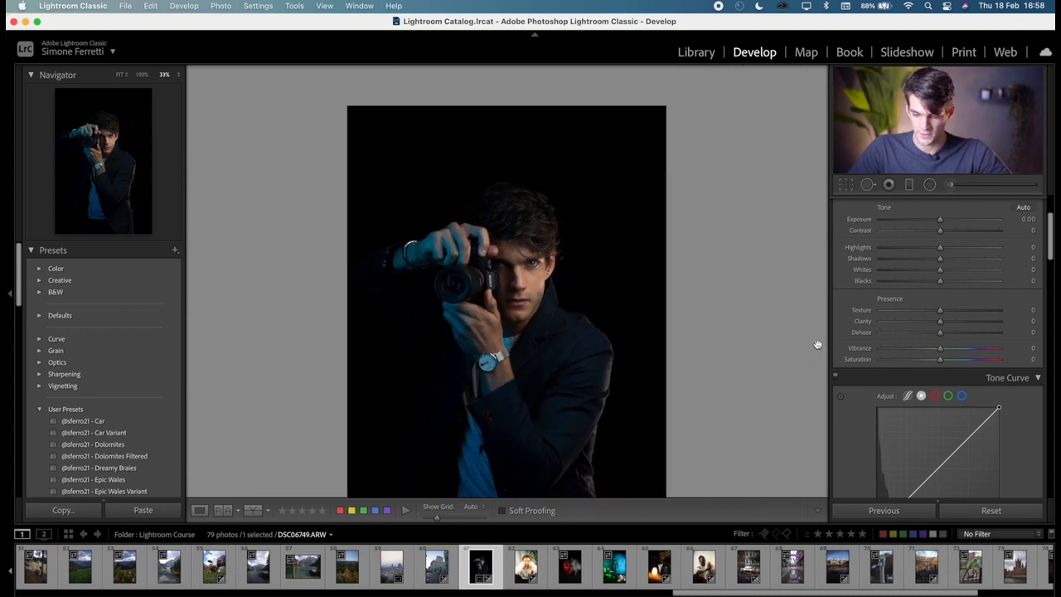
pyautogui.scroll(1, 924, 306)
pyautogui.scroll(1, 924, 306)
pyautogui.moveTo(940, 256); pyautogui.dragTo(950, 270)
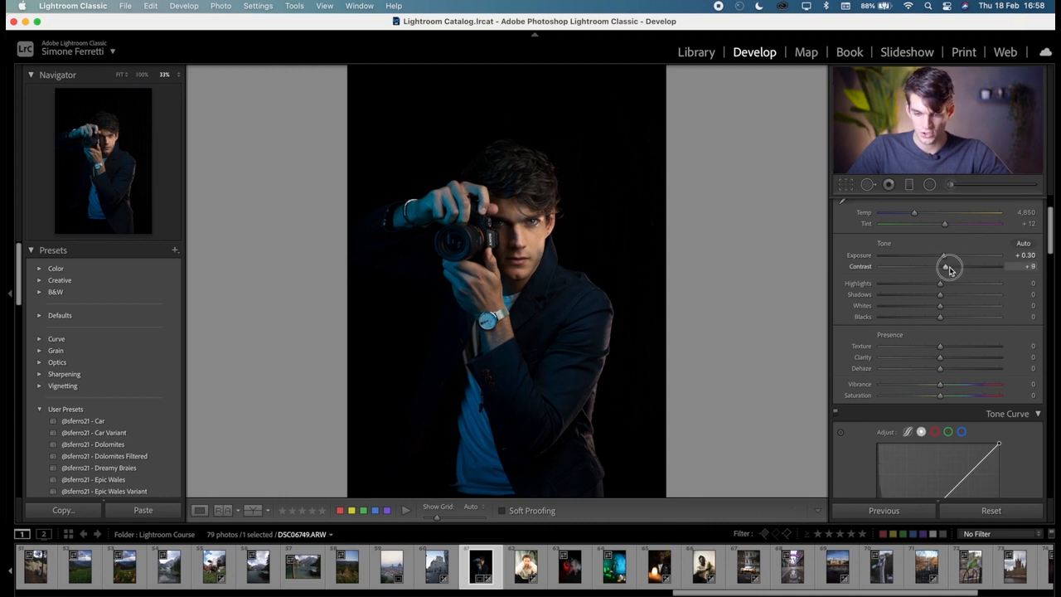
pyautogui.press('\\')
pyautogui.press('\\')
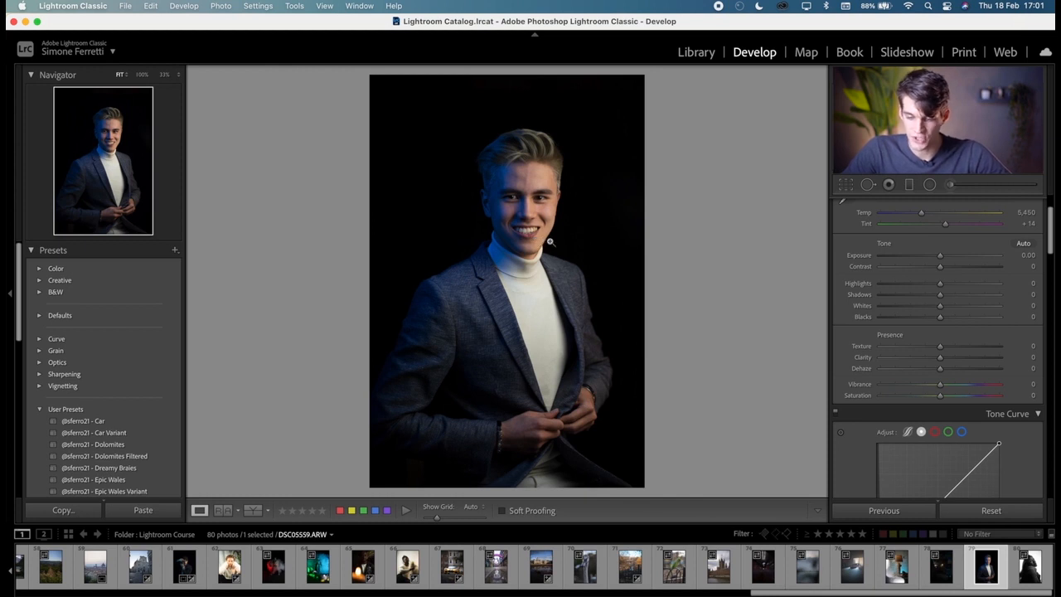
# Step: Brush over the smiling man's teeth with an adjustment brush set to exposure 2.46
pyautogui.click(540, 238)
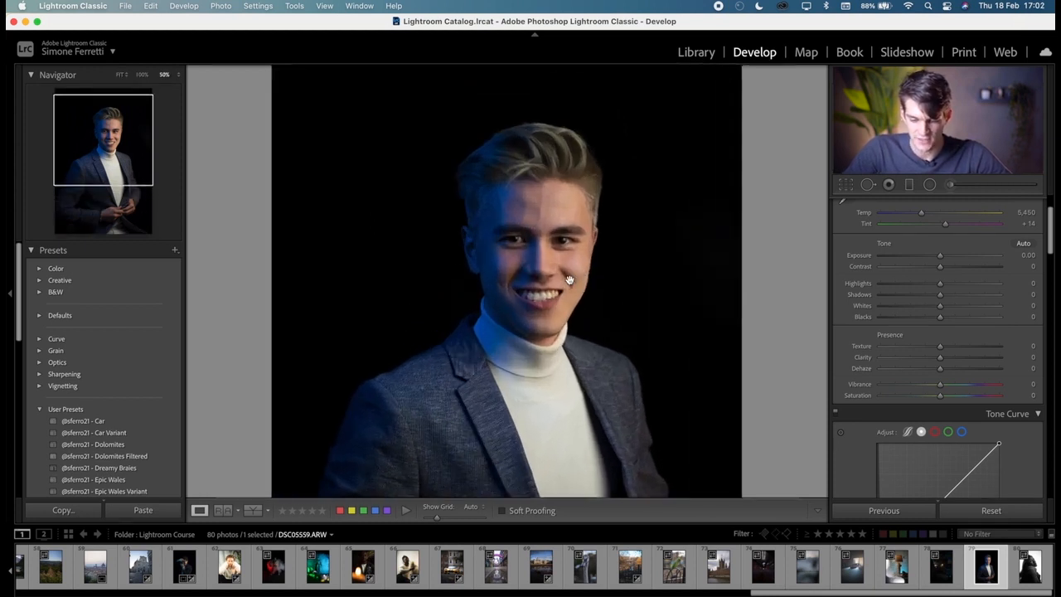
pyautogui.press('super+equal')
pyautogui.press('super+equal')
pyautogui.press('super+equal')
pyautogui.moveTo(598, 293); pyautogui.dragTo(569, 286)
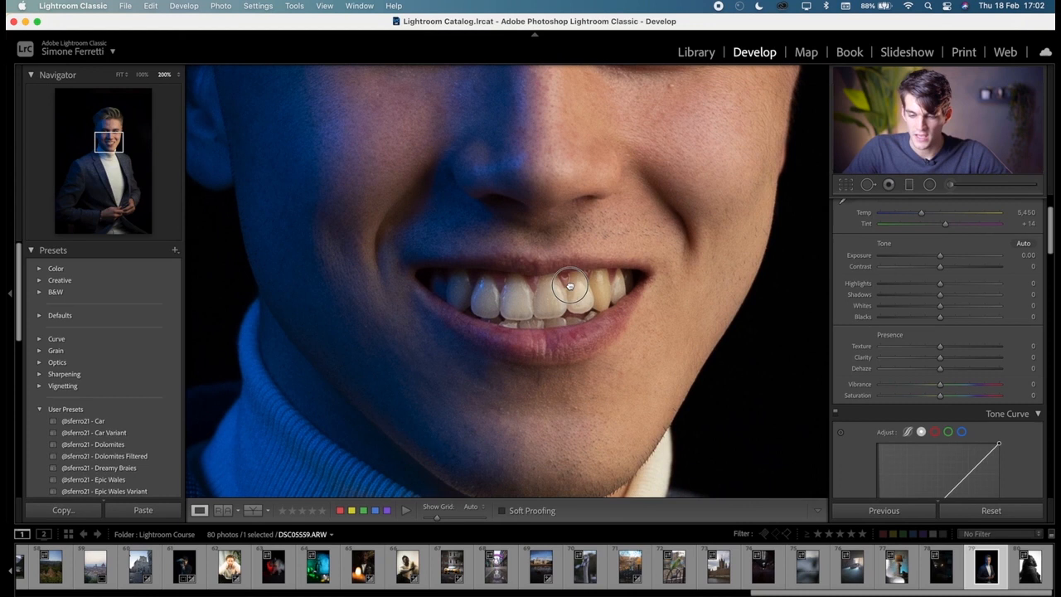
pyautogui.click(930, 184)
pyautogui.click(951, 183)
pyautogui.moveTo(567, 299)
pyautogui.mouseDown()
pyautogui.moveTo(539, 305)
pyautogui.moveTo(612, 291)
pyautogui.moveTo(529, 318)
pyautogui.moveTo(494, 297)
pyautogui.moveTo(436, 288)
pyautogui.moveTo(582, 292)
pyautogui.moveTo(535, 316)
pyautogui.moveTo(538, 305)
pyautogui.moveTo(439, 290)
pyautogui.moveTo(597, 315)
pyautogui.mouseUp()
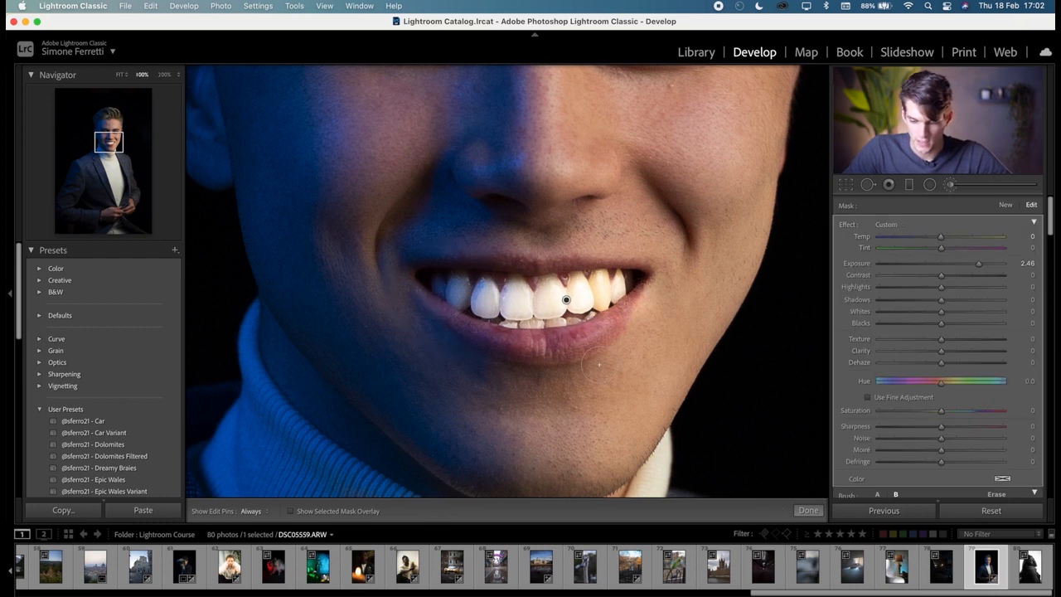
# Step: Tone down the teeth brush with exposure 0.68, saturation -17 and temperature -5
pyautogui.press('super+minus')
pyautogui.moveTo(978, 264); pyautogui.dragTo(955, 268)
pyautogui.moveTo(942, 411); pyautogui.dragTo(940, 412)
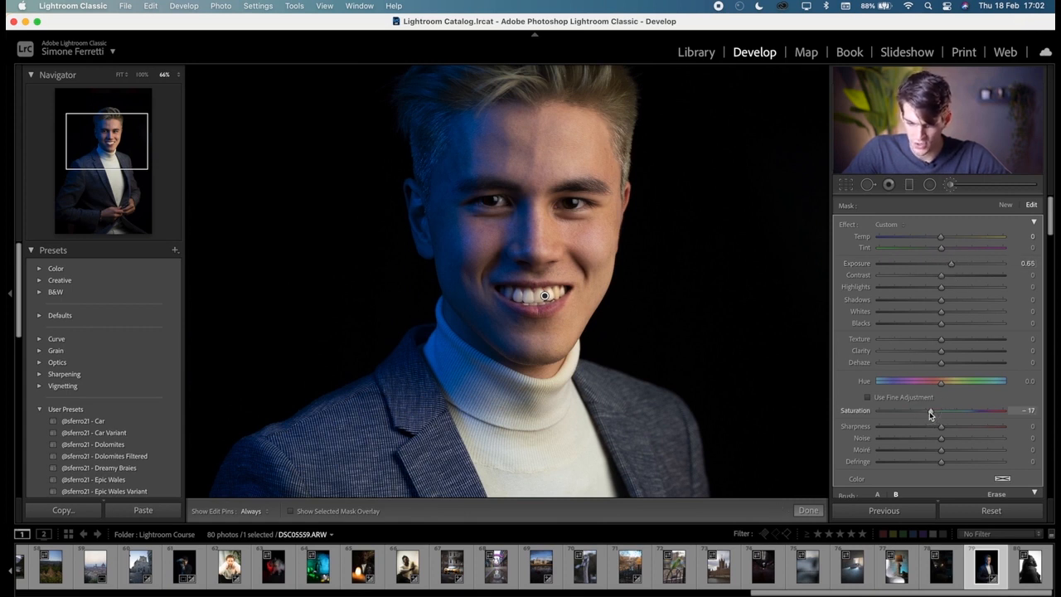
pyautogui.moveTo(941, 239); pyautogui.dragTo(941, 243)
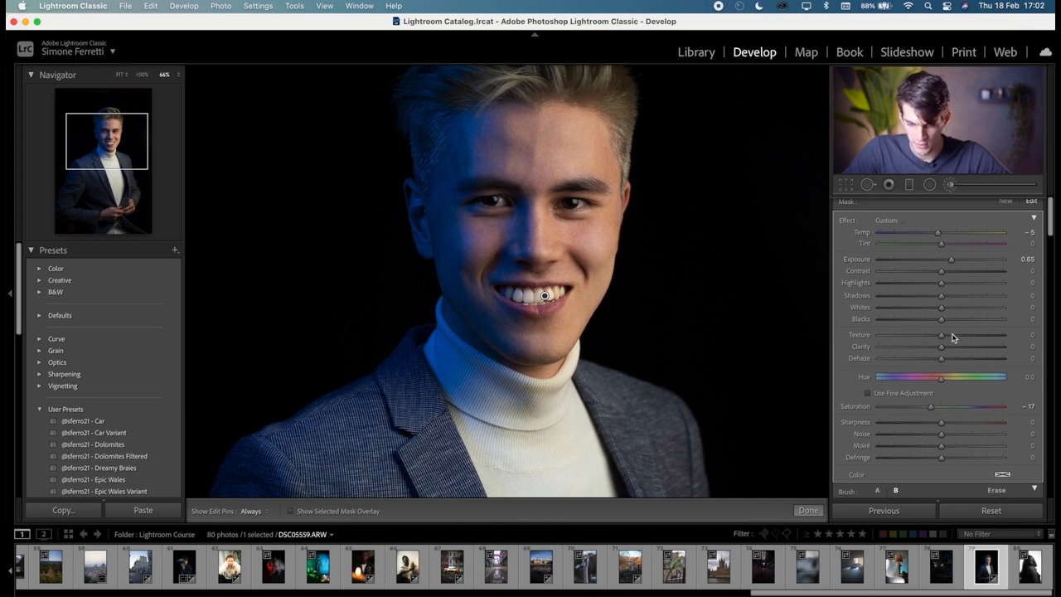
pyautogui.scroll(-4, 953, 315)
pyautogui.scroll(3, 953, 315)
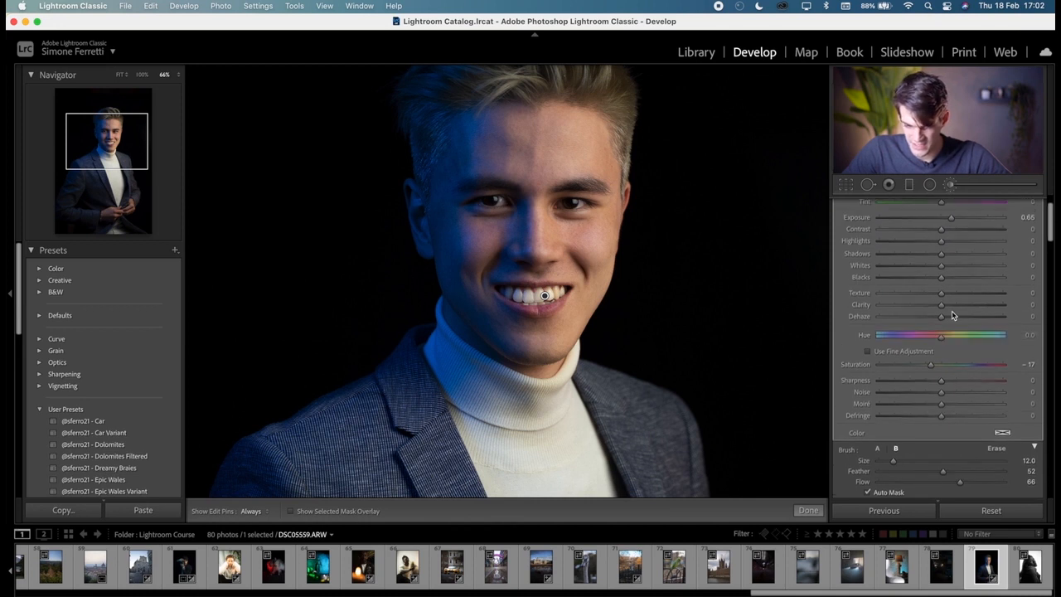
pyautogui.moveTo(942, 235); pyautogui.dragTo(951, 237)
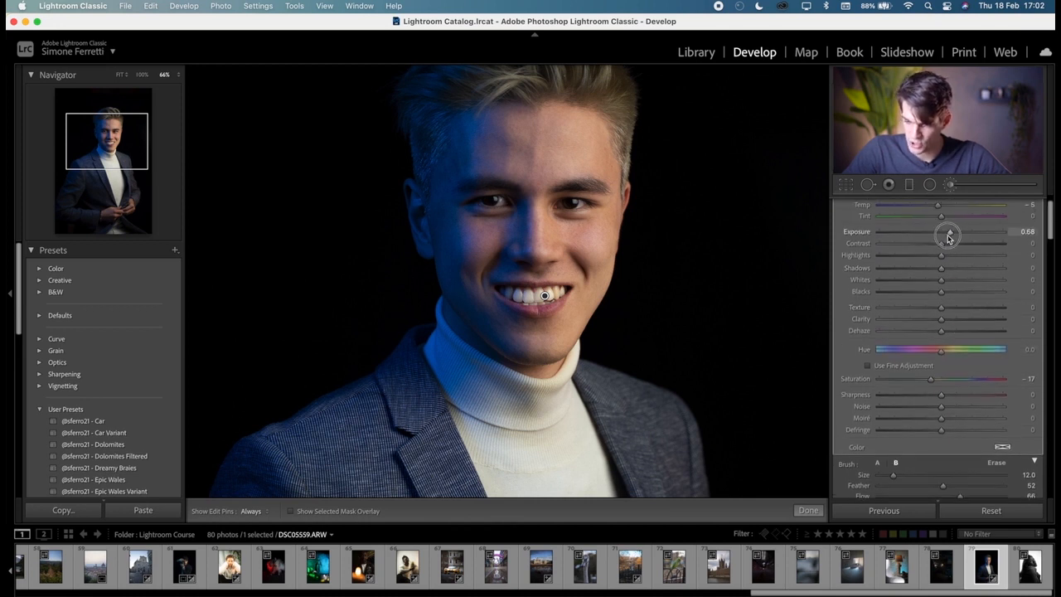
# Step: Limit the teeth brush to the sampled tooth colours with a Color Range Mask, and compare the photo before and after
pyautogui.scroll(-5, 946, 313)
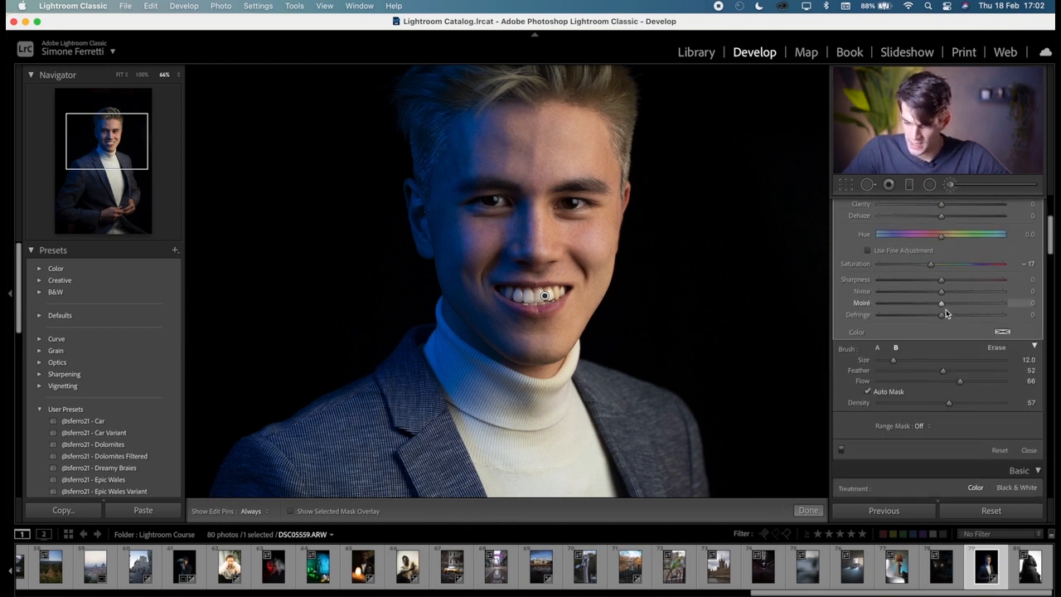
pyautogui.click(929, 422)
pyautogui.click(930, 436)
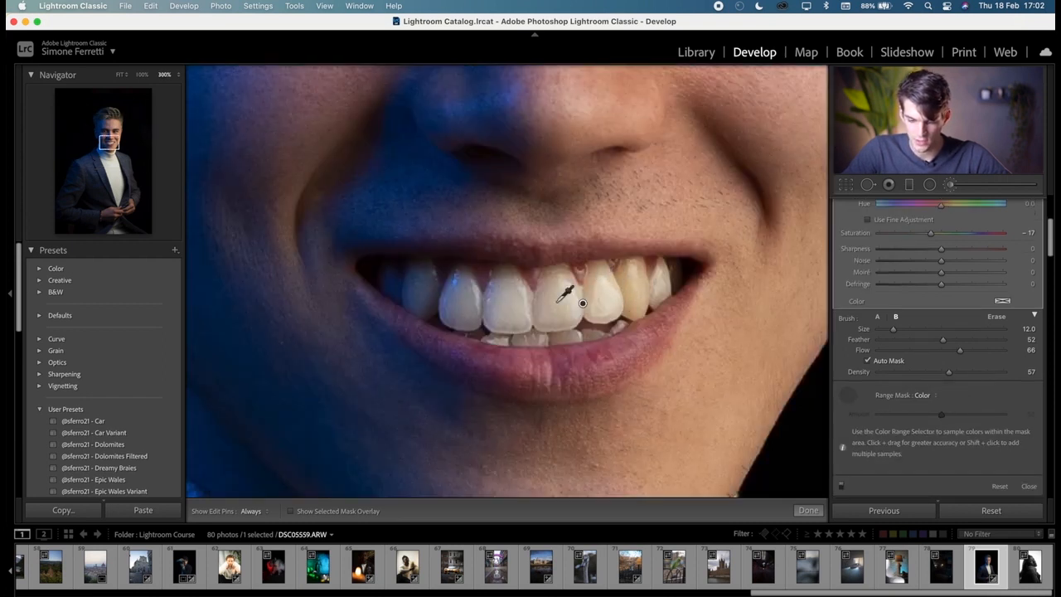
pyautogui.moveTo(557, 301); pyautogui.dragTo(649, 292)
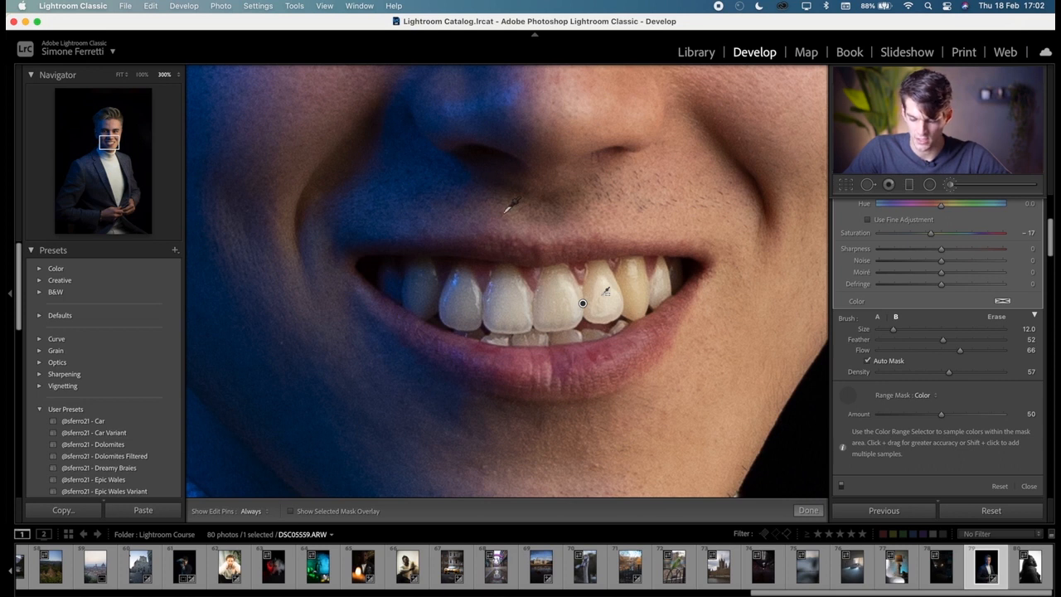
pyautogui.click(809, 511)
pyautogui.press('\\')
pyautogui.press('\\')
pyautogui.press('\\')
pyautogui.press('\\')
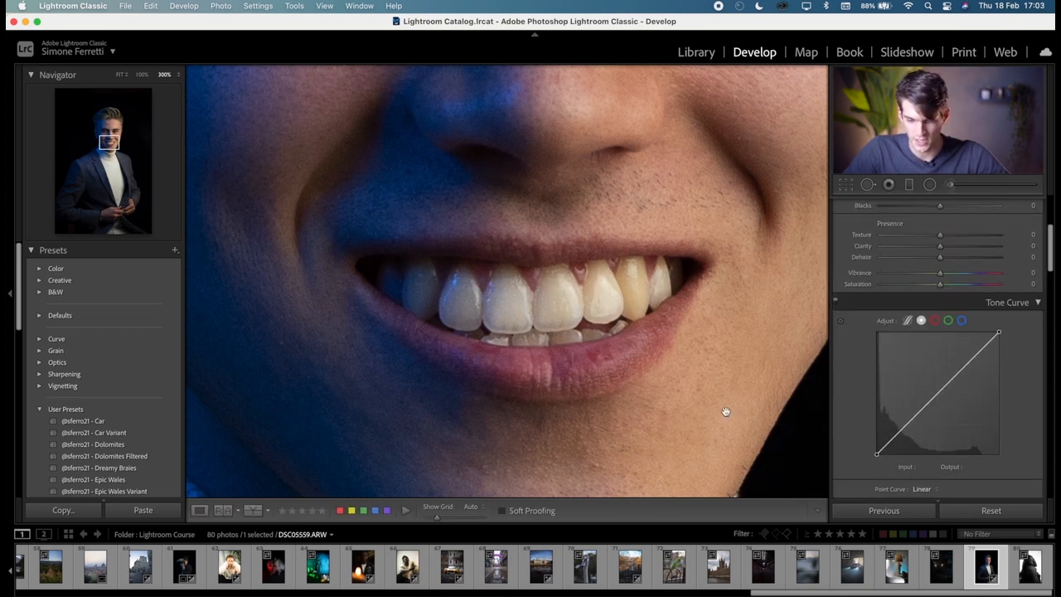
# Step: Open DSC01884.ARW and add a tilted, elongated radial filter from the sky's right side with exposure 2.46 and feather 100
pyautogui.click(544, 572)
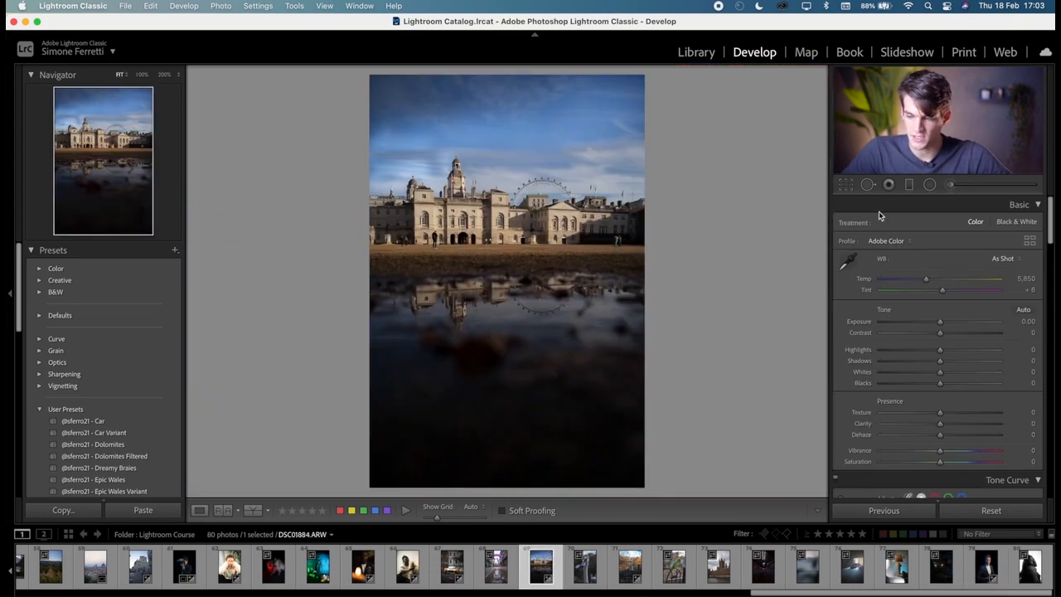
pyautogui.click(930, 186)
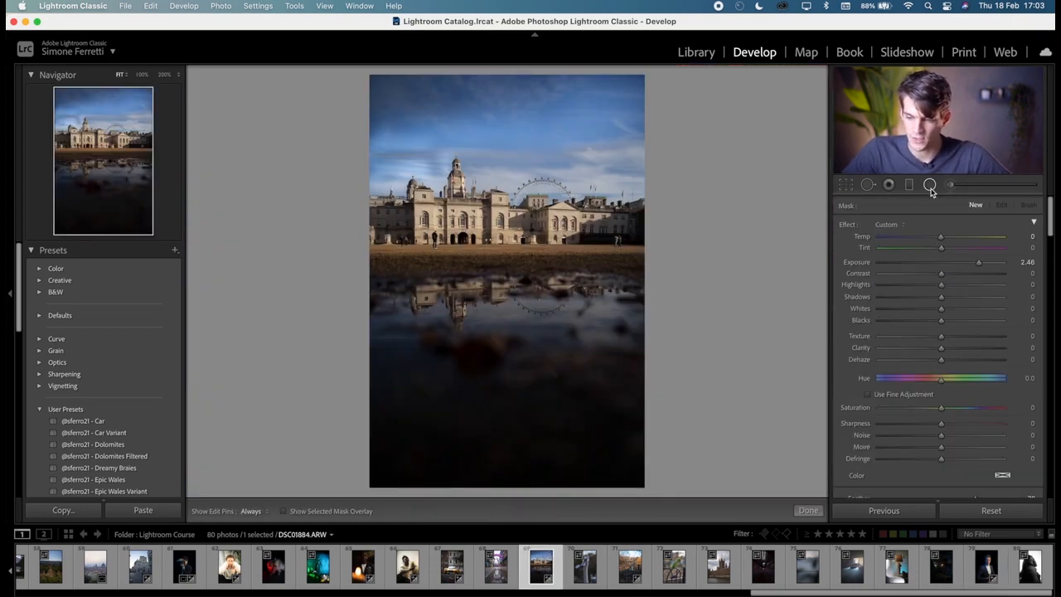
pyautogui.moveTo(610, 140); pyautogui.dragTo(358, 156)
pyautogui.moveTo(489, 163); pyautogui.dragTo(430, 204)
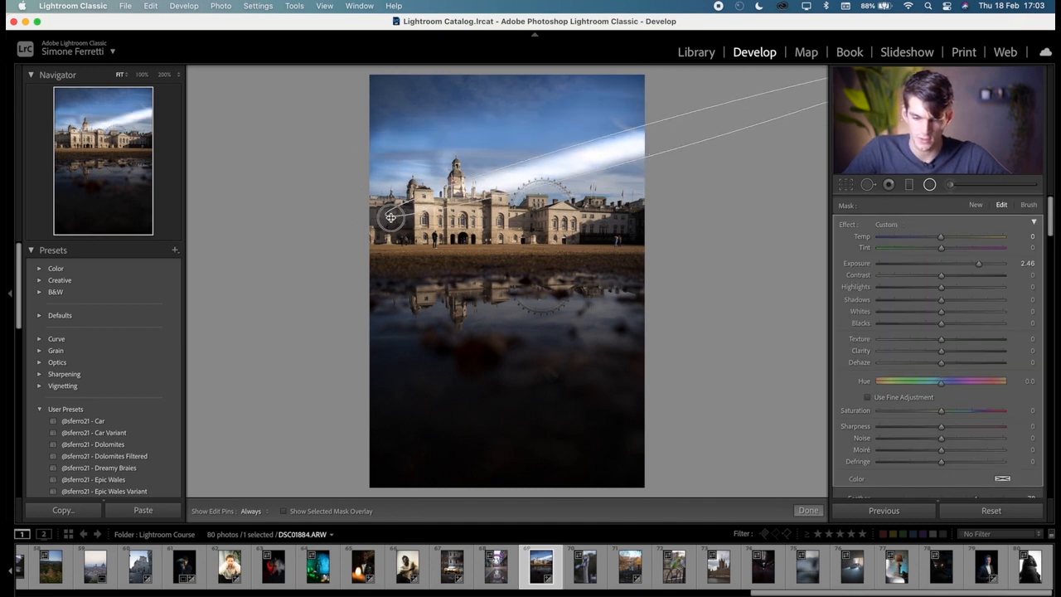
pyautogui.moveTo(648, 140)
pyautogui.mouseDown()
pyautogui.moveTo(592, 141)
pyautogui.moveTo(658, 129)
pyautogui.mouseUp()
pyautogui.scroll(-3, 995, 427)
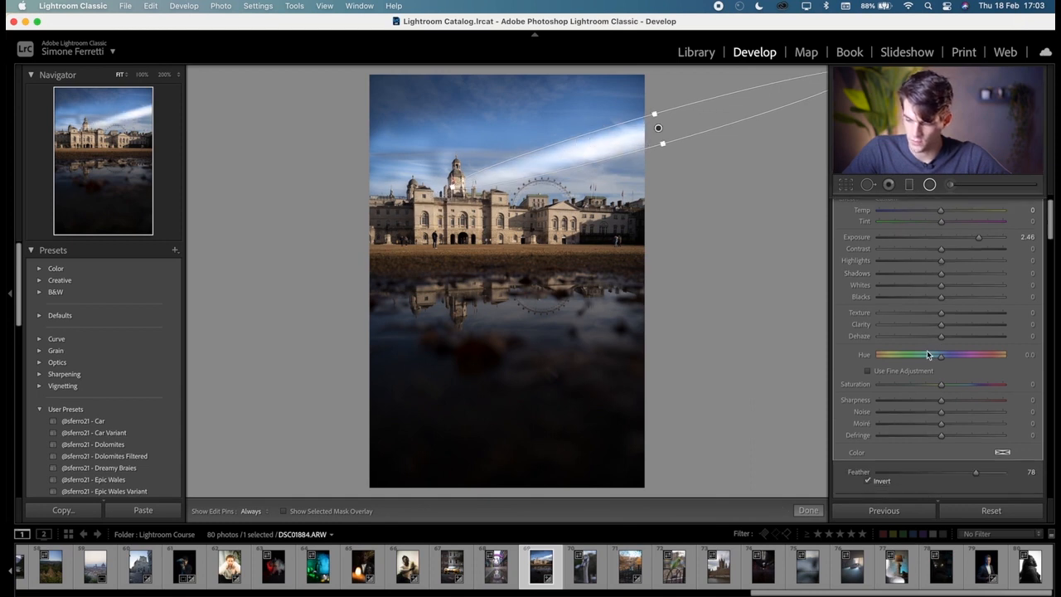
pyautogui.moveTo(997, 458); pyautogui.dragTo(1006, 456)
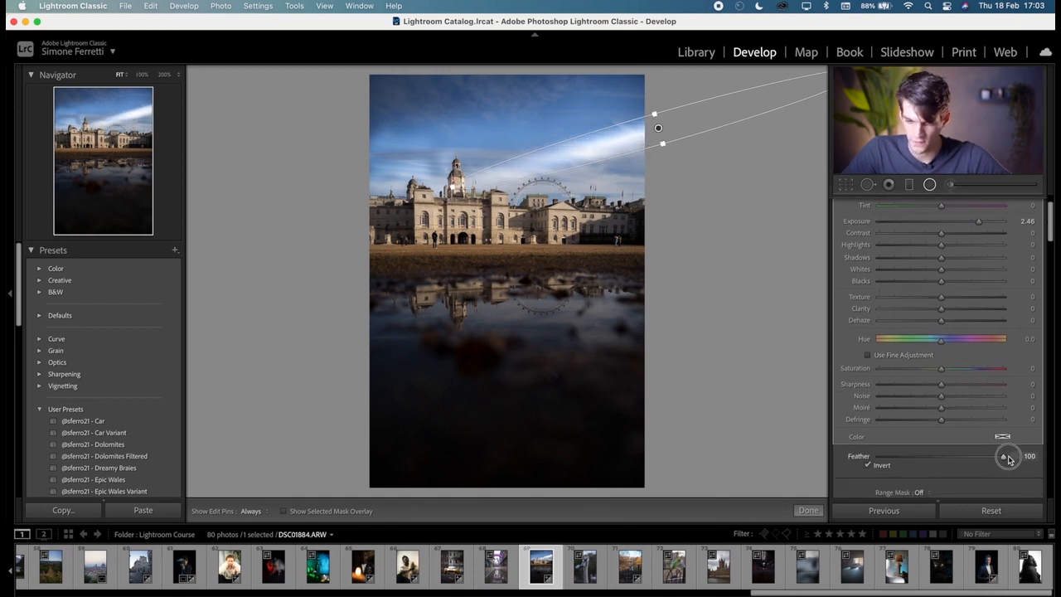
pyautogui.moveTo(664, 142)
pyautogui.mouseDown()
pyautogui.moveTo(695, 184)
pyautogui.moveTo(658, 128)
pyautogui.mouseUp()
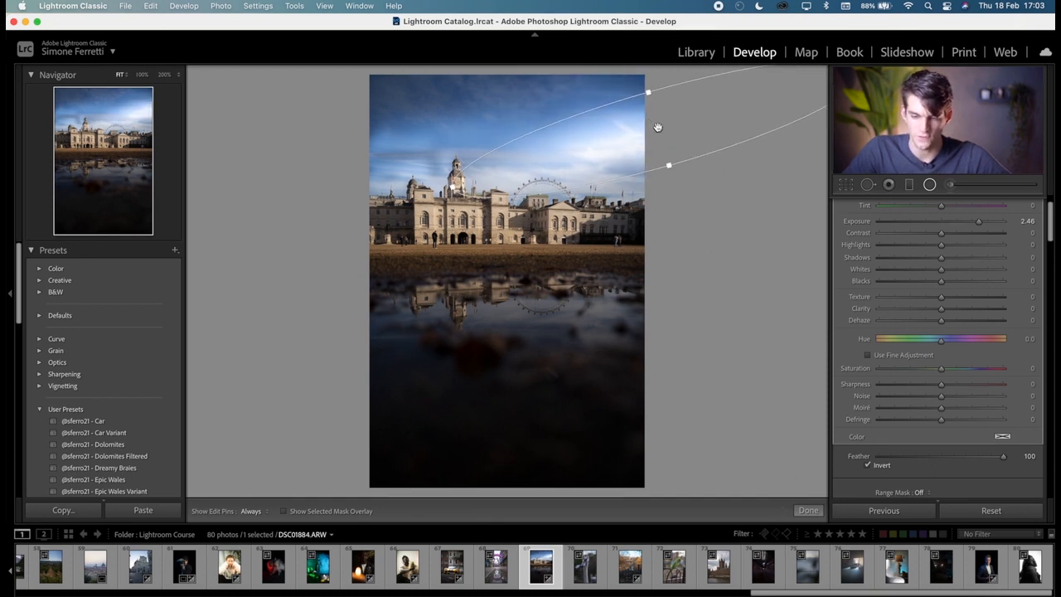
# Step: Duplicate the sky's radial filter twice, adjust the angle and position of the copies, and compare the photo before and after
pyautogui.rightClick(658, 128)
pyautogui.click(678, 135)
pyautogui.moveTo(677, 150); pyautogui.dragTo(730, 143)
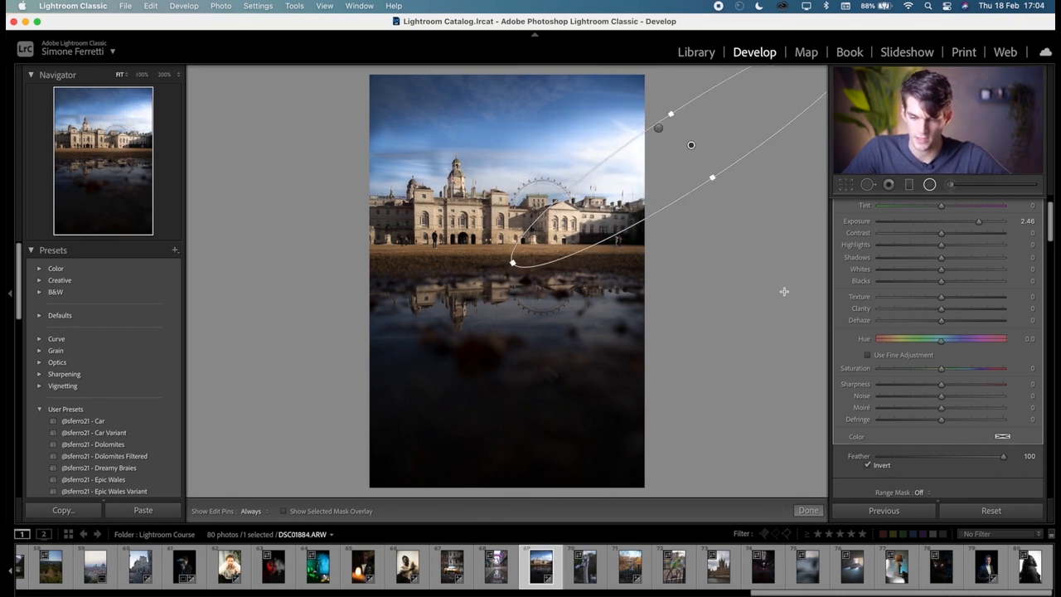
pyautogui.rightClick(690, 145)
pyautogui.click(701, 149)
pyautogui.moveTo(692, 145); pyautogui.dragTo(621, 103)
pyautogui.click(807, 510)
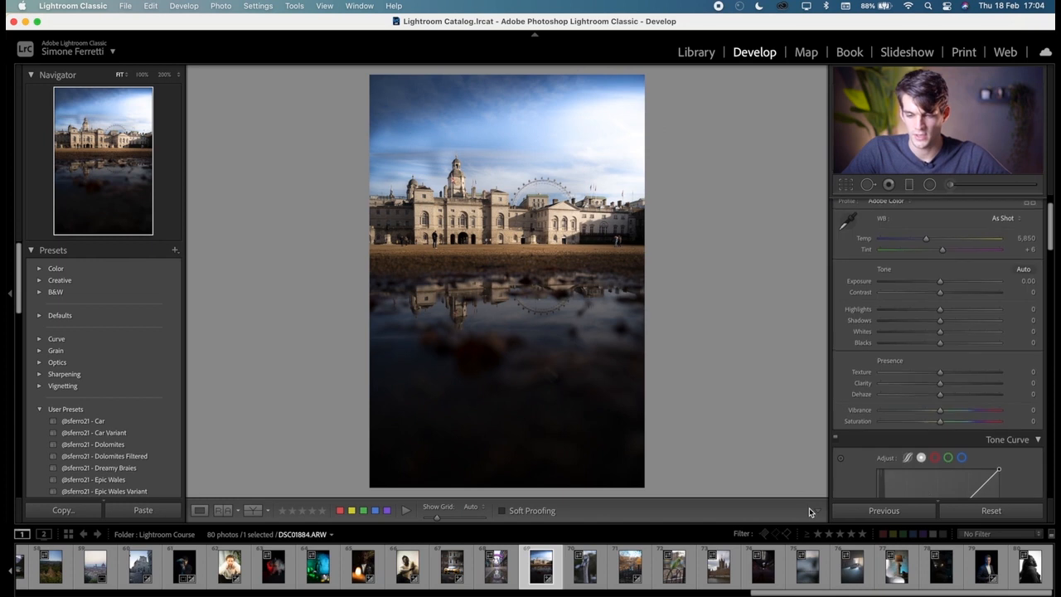
pyautogui.press('\\')
pyautogui.press('\\')
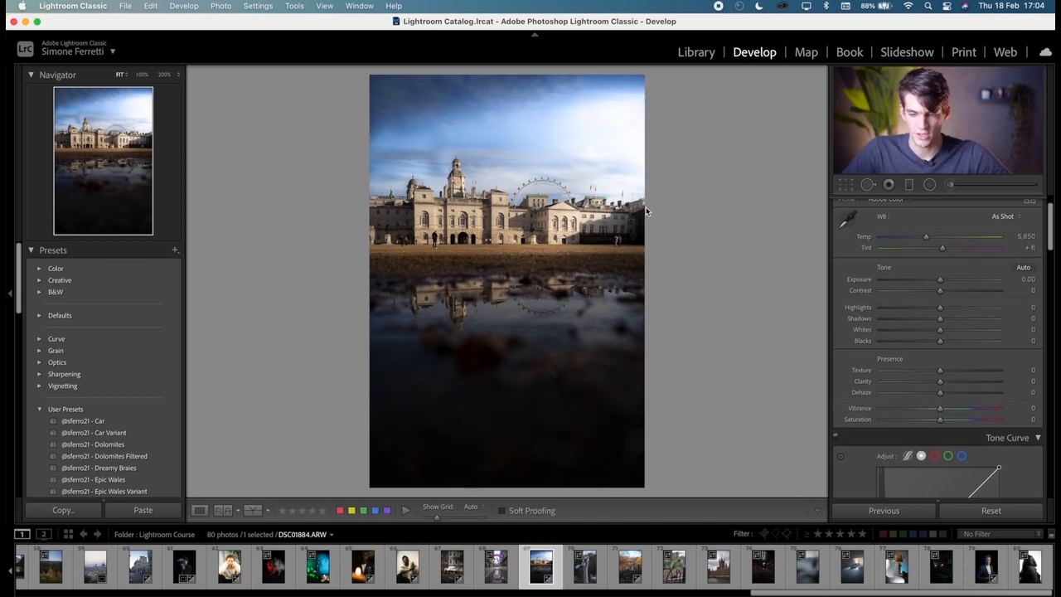
pyautogui.press('\\')
pyautogui.press('\\')
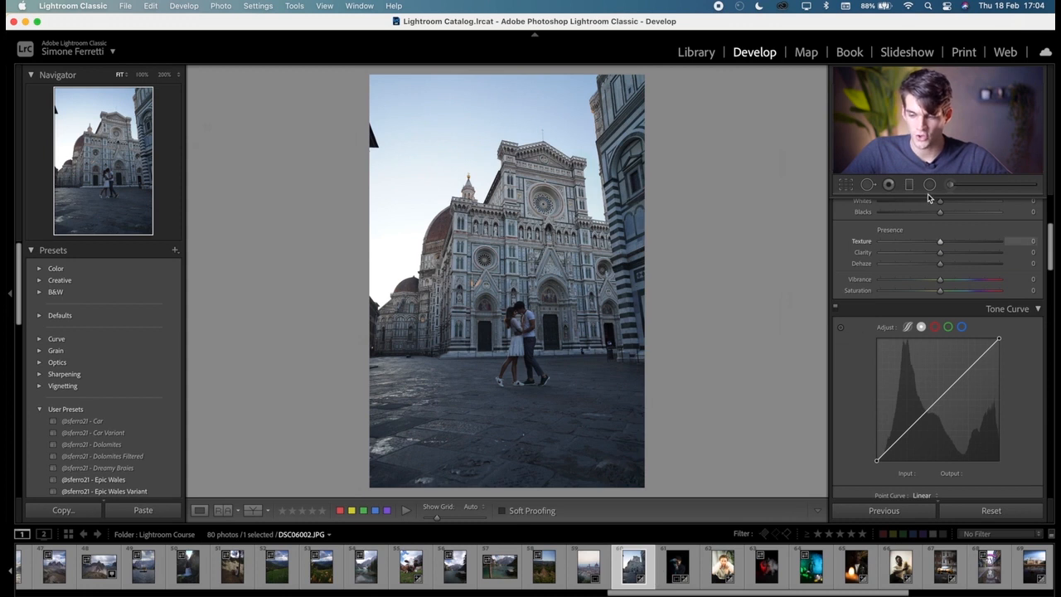
# Step: Add a radial filter over the bright sky at the cathedral photo's left edge, with exposure 4.00 and temperature 100
pyautogui.click(930, 187)
pyautogui.click(930, 187)
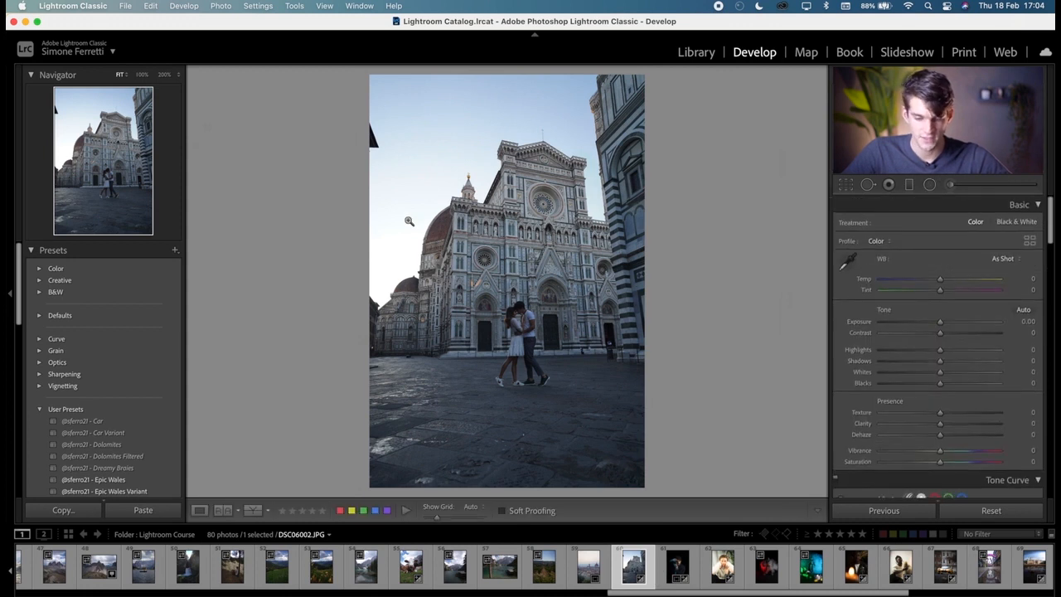
pyautogui.click(930, 188)
pyautogui.moveTo(364, 230); pyautogui.dragTo(468, 320)
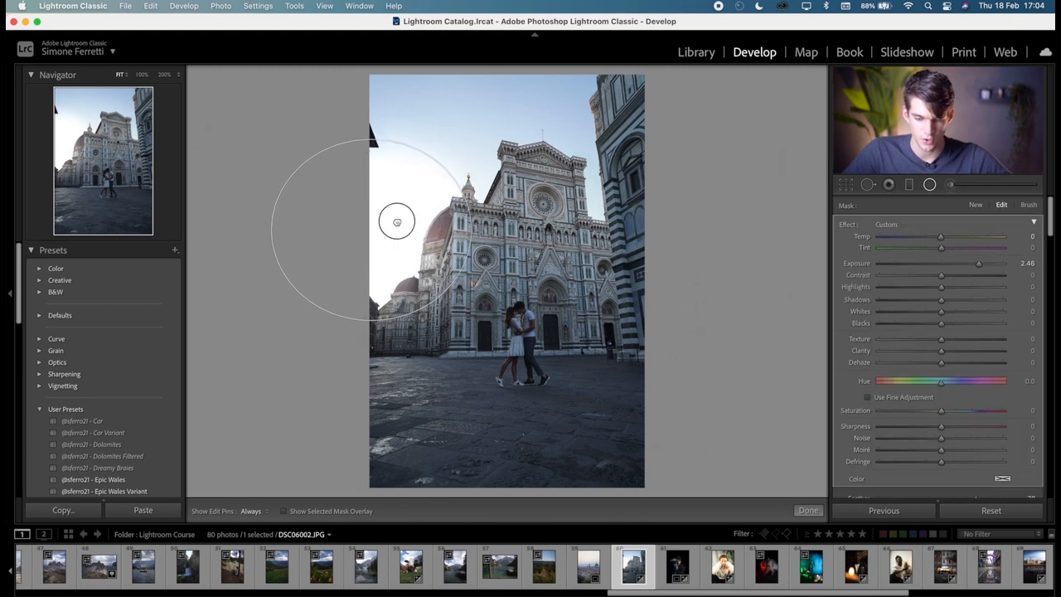
pyautogui.moveTo(994, 265); pyautogui.dragTo(1015, 239)
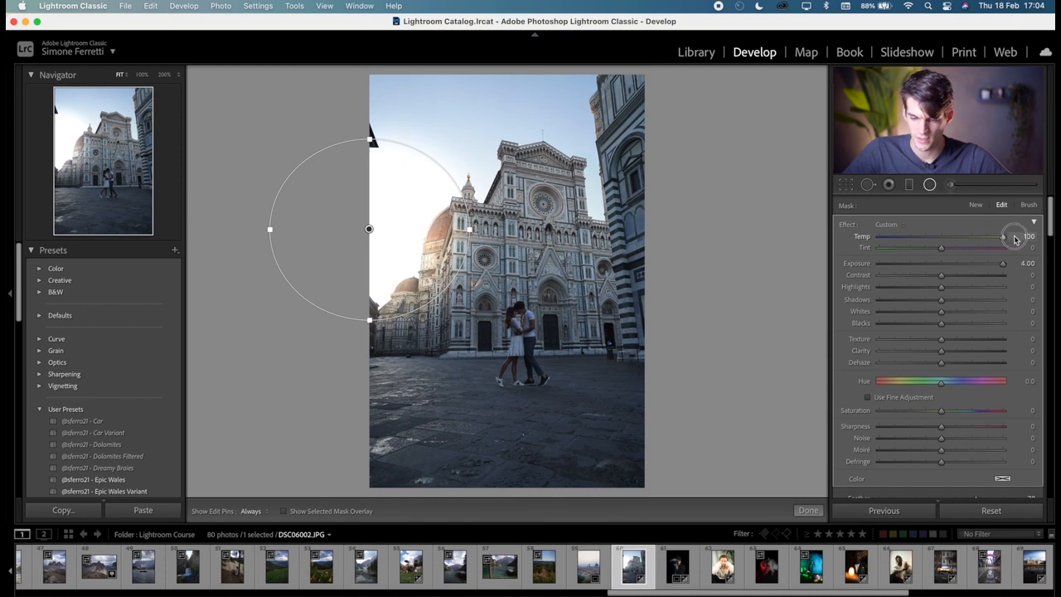
pyautogui.click(808, 510)
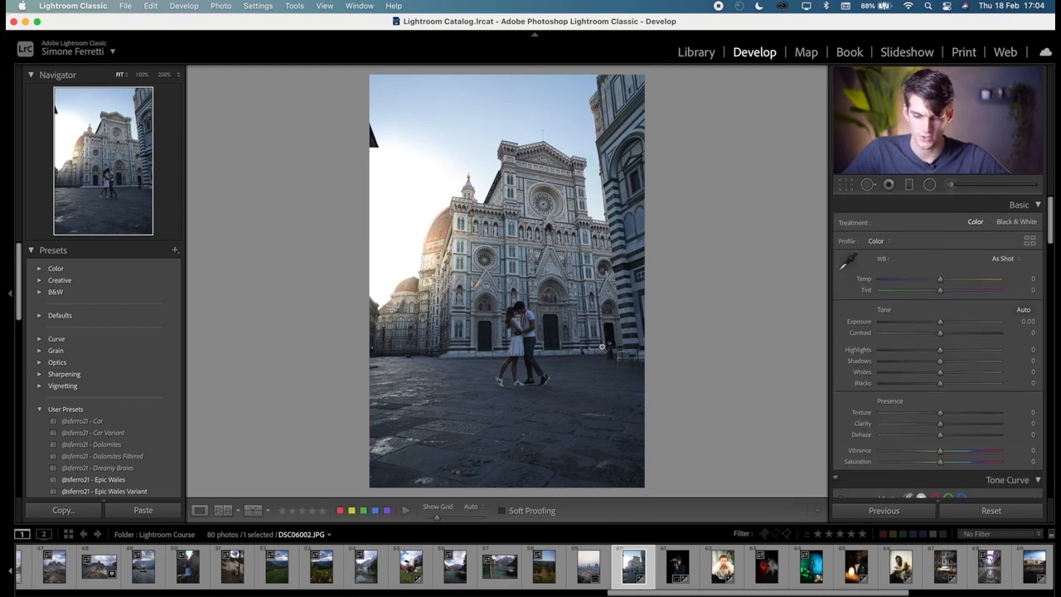
# Step: Open the portrait DSC07282.ARW and begin an adjustment brush mask over the man's hair with a size 6 brush
pyautogui.press('super+minus')
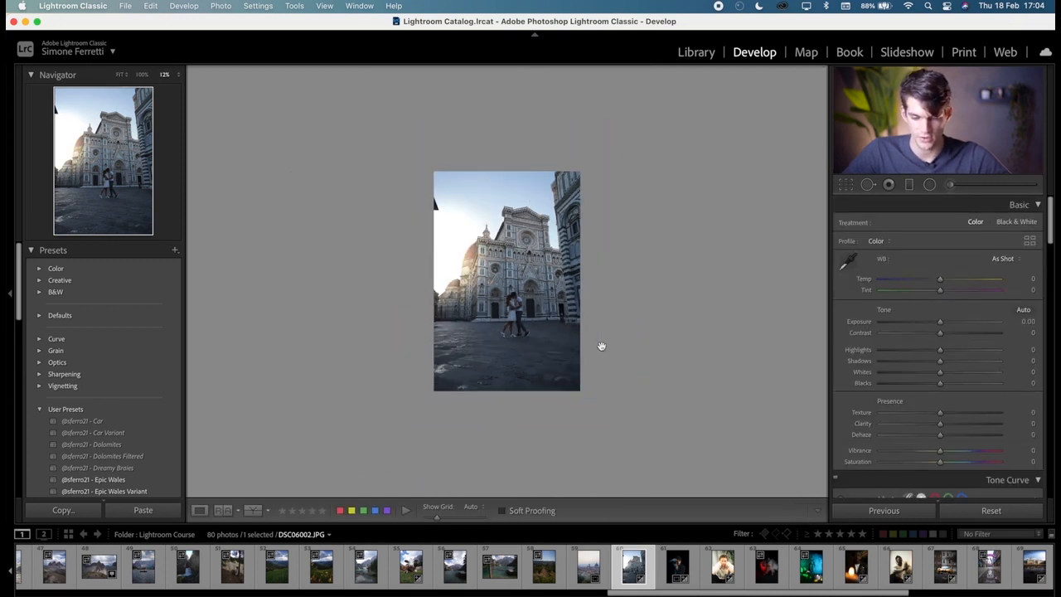
pyautogui.press('Right')
pyautogui.press('Right')
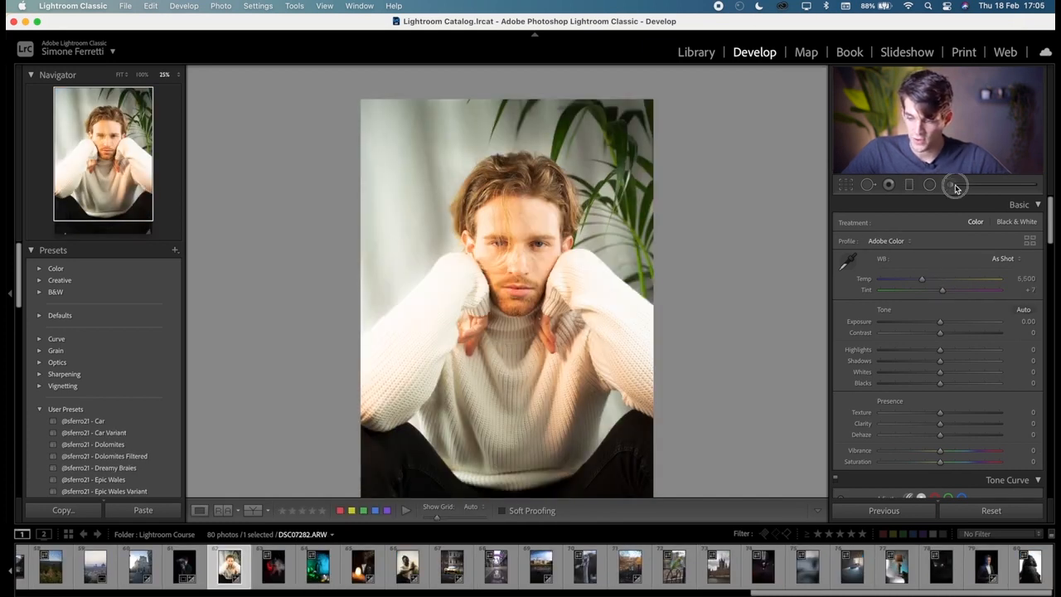
pyautogui.click(954, 187)
pyautogui.scroll(-5, 912, 279)
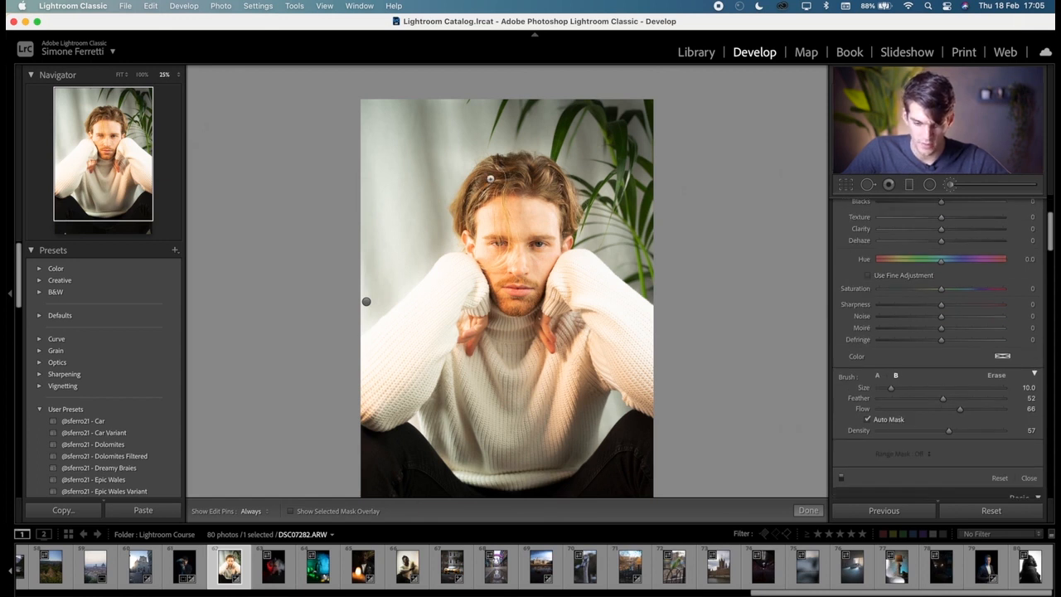
pyautogui.press('h')
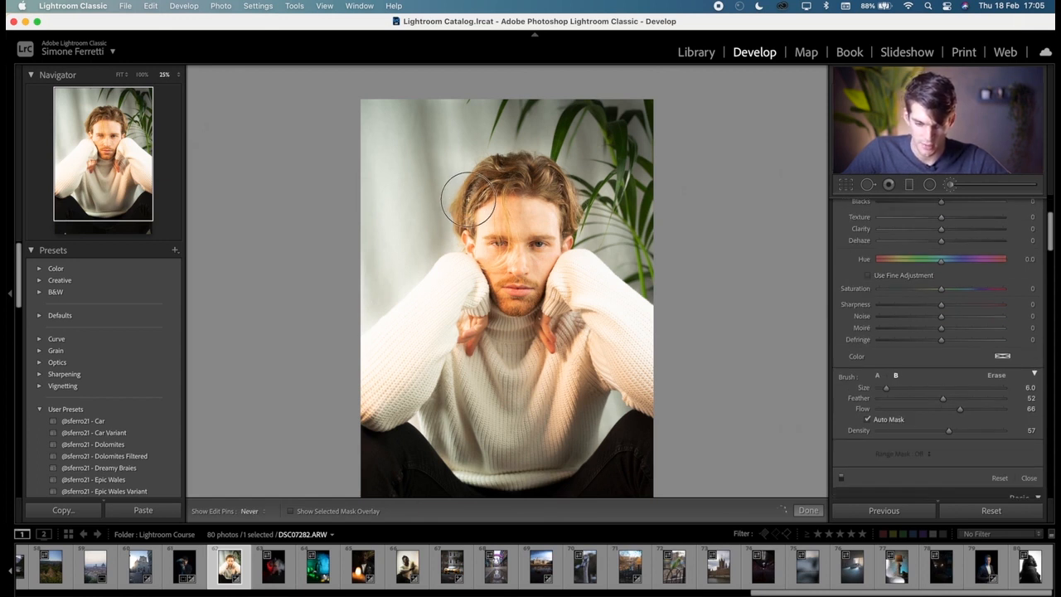
pyautogui.moveTo(486, 192)
pyautogui.mouseDown()
pyautogui.moveTo(538, 184)
pyautogui.moveTo(574, 216)
pyautogui.moveTo(542, 168)
pyautogui.moveTo(521, 175)
pyautogui.moveTo(489, 166)
pyautogui.mouseUp()
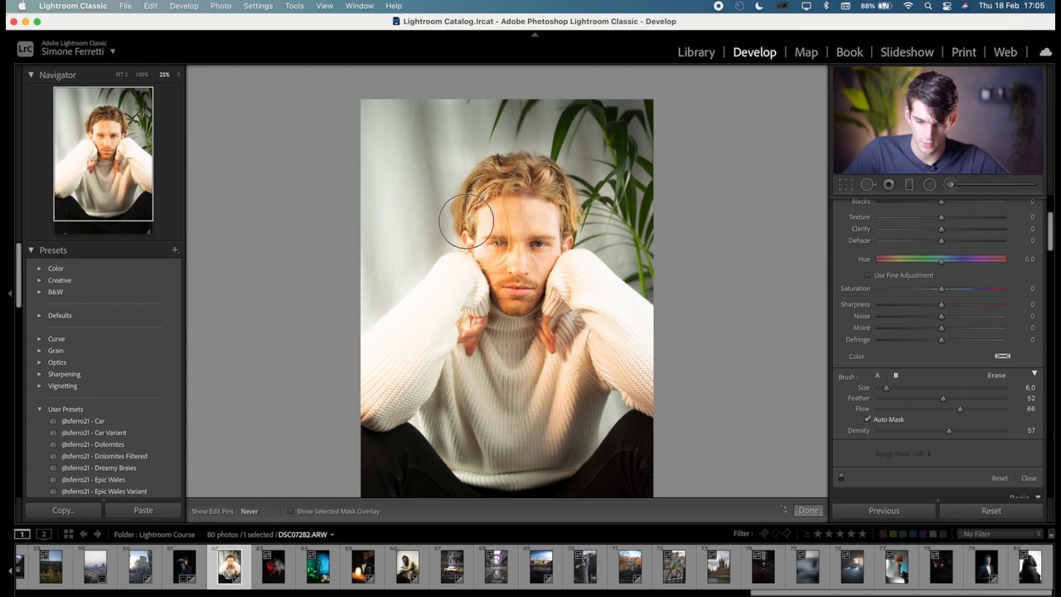
# Step: Extend the brush mask across the man's hair with a size 4 brush and set its hue to 65.6
pyautogui.press('h')
pyautogui.press('[')
pyautogui.press('super+equal')
pyautogui.press('super+equal')
pyautogui.press('super+equal')
pyautogui.press('super+equal')
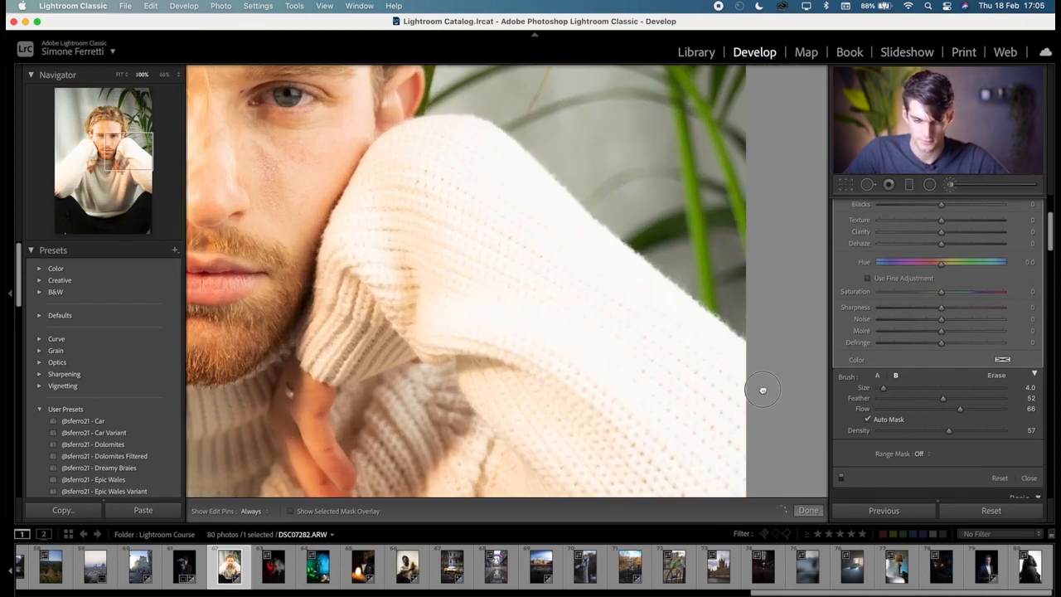
pyautogui.moveTo(339, 126); pyautogui.dragTo(705, 379)
pyautogui.moveTo(514, 175)
pyautogui.mouseDown()
pyautogui.moveTo(532, 374)
pyautogui.moveTo(516, 400)
pyautogui.moveTo(436, 432)
pyautogui.mouseUp()
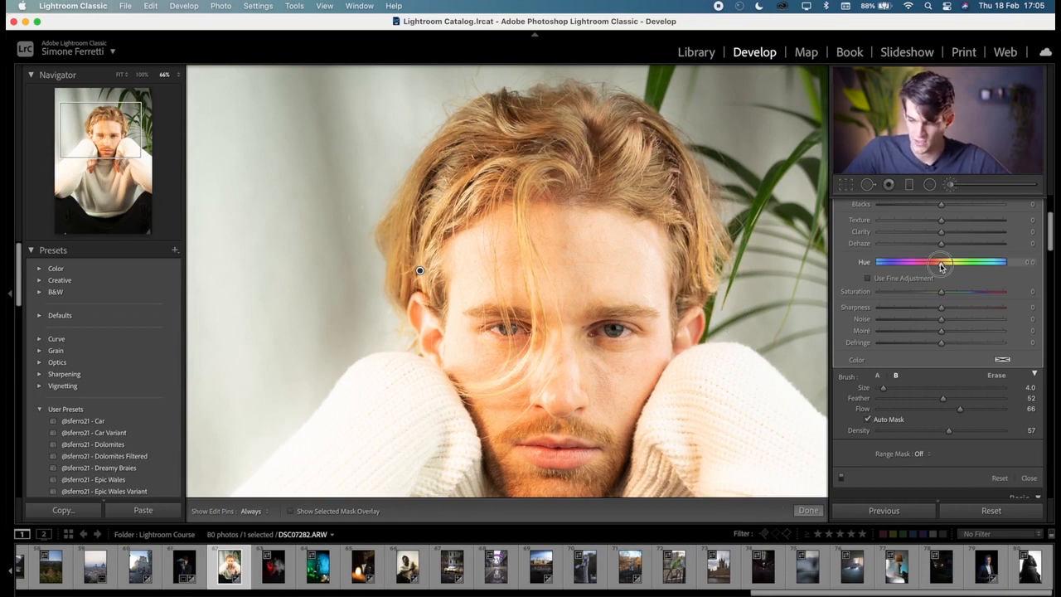
pyautogui.moveTo(906, 267); pyautogui.dragTo(965, 267)
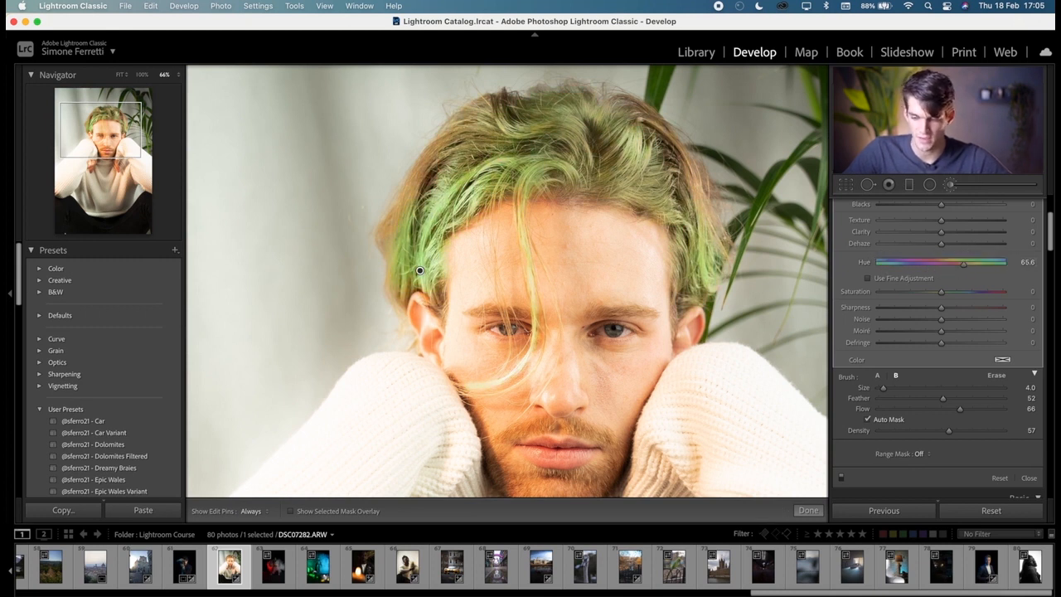
# Step: Try a hue-shifting brush across the sky of DSC01884.ARW, and delete that brush adjustment
pyautogui.moveTo(711, 240)
pyautogui.mouseDown()
pyautogui.moveTo(695, 181)
pyautogui.moveTo(709, 221)
pyautogui.moveTo(665, 129)
pyautogui.moveTo(616, 108)
pyautogui.moveTo(522, 102)
pyautogui.moveTo(445, 130)
pyautogui.moveTo(474, 119)
pyautogui.moveTo(415, 183)
pyautogui.moveTo(419, 167)
pyautogui.moveTo(436, 150)
pyautogui.moveTo(405, 191)
pyautogui.moveTo(398, 204)
pyautogui.moveTo(414, 184)
pyautogui.moveTo(382, 258)
pyautogui.mouseUp()
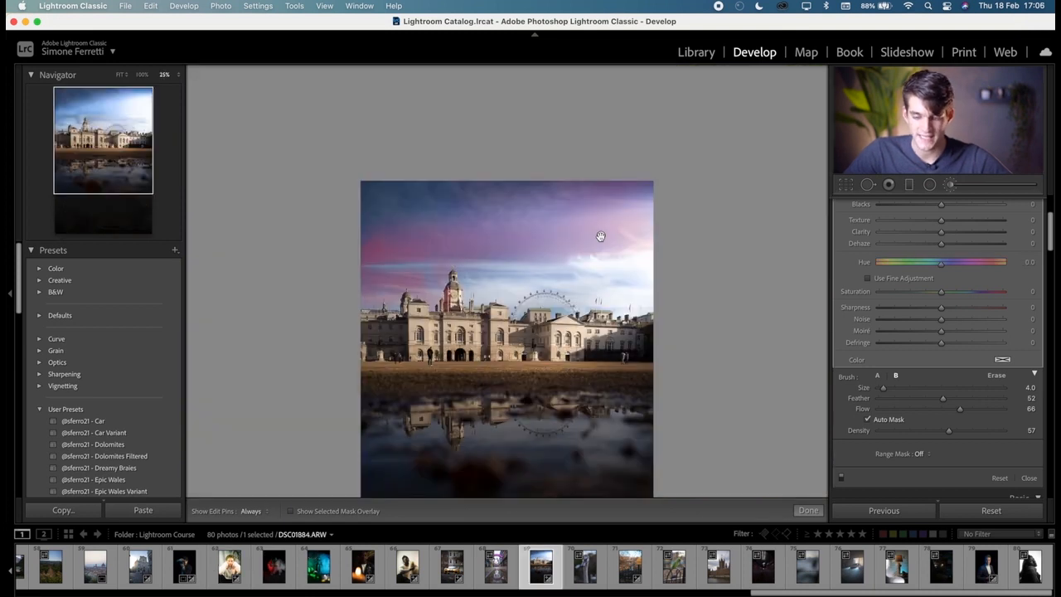
pyautogui.press('Delete')
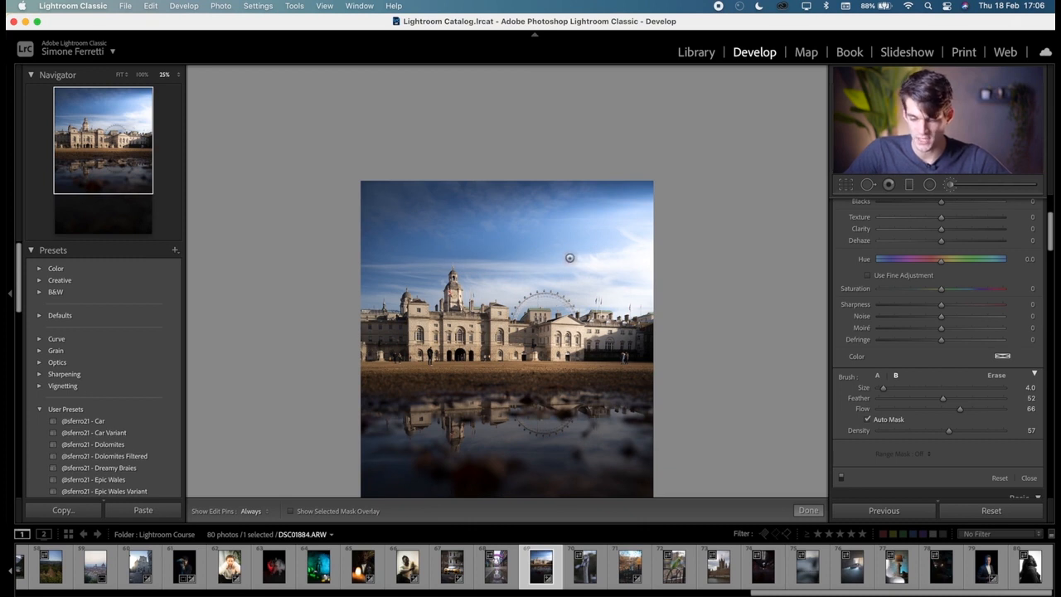
# Step: Brush over the bright clouds in the sky of DSC01884.ARW and lower the brush adjustment's exposure
pyautogui.scroll(4, 599, 268)
pyautogui.moveTo(616, 235)
pyautogui.mouseDown()
pyautogui.moveTo(552, 213)
pyautogui.moveTo(564, 231)
pyautogui.moveTo(648, 203)
pyautogui.moveTo(487, 203)
pyautogui.moveTo(472, 230)
pyautogui.moveTo(433, 229)
pyautogui.moveTo(375, 262)
pyautogui.moveTo(530, 239)
pyautogui.moveTo(383, 233)
pyautogui.moveTo(444, 179)
pyautogui.moveTo(680, 182)
pyautogui.moveTo(671, 223)
pyautogui.moveTo(481, 183)
pyautogui.moveTo(316, 173)
pyautogui.moveTo(540, 219)
pyautogui.moveTo(639, 225)
pyautogui.mouseUp()
pyautogui.moveTo(942, 263)
pyautogui.mouseDown()
pyautogui.moveTo(911, 265)
pyautogui.moveTo(992, 267)
pyautogui.moveTo(919, 271)
pyautogui.mouseUp()
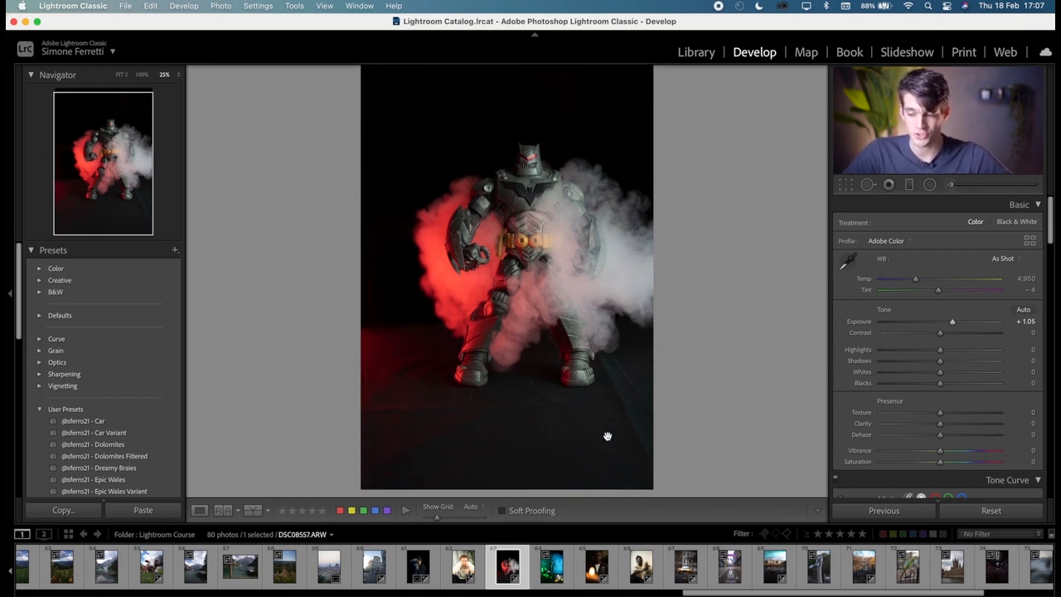
# Step: Add a wide radial filter over the floor below the figure in DSC08557.ARW, with exposure -2.72
pyautogui.click(930, 185)
pyautogui.moveTo(669, 459); pyautogui.dragTo(231, 529)
pyautogui.moveTo(684, 391); pyautogui.dragTo(484, 425)
pyautogui.click(930, 271)
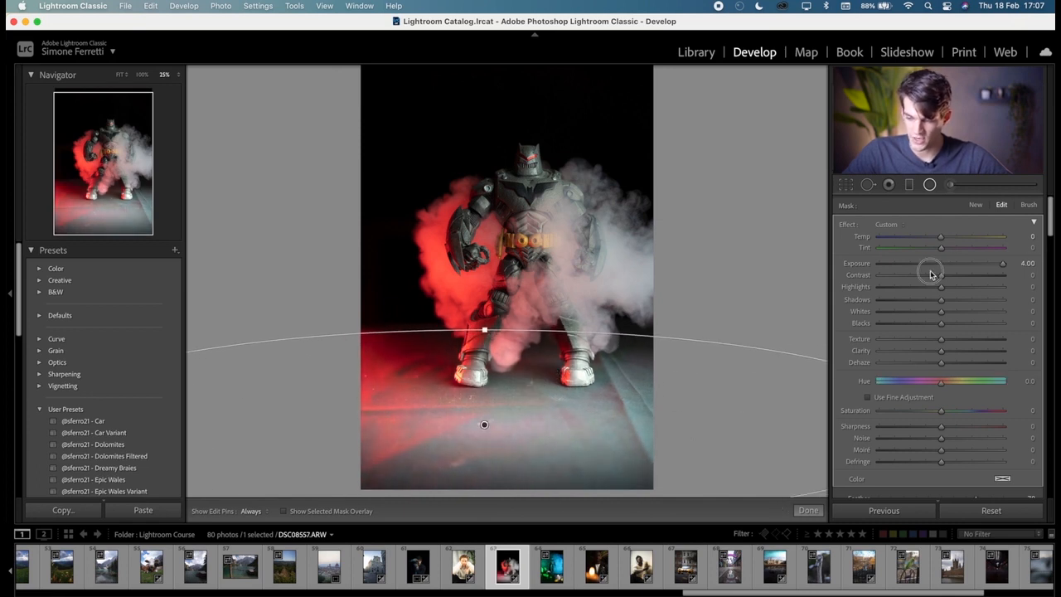
pyautogui.moveTo(929, 264); pyautogui.dragTo(901, 265)
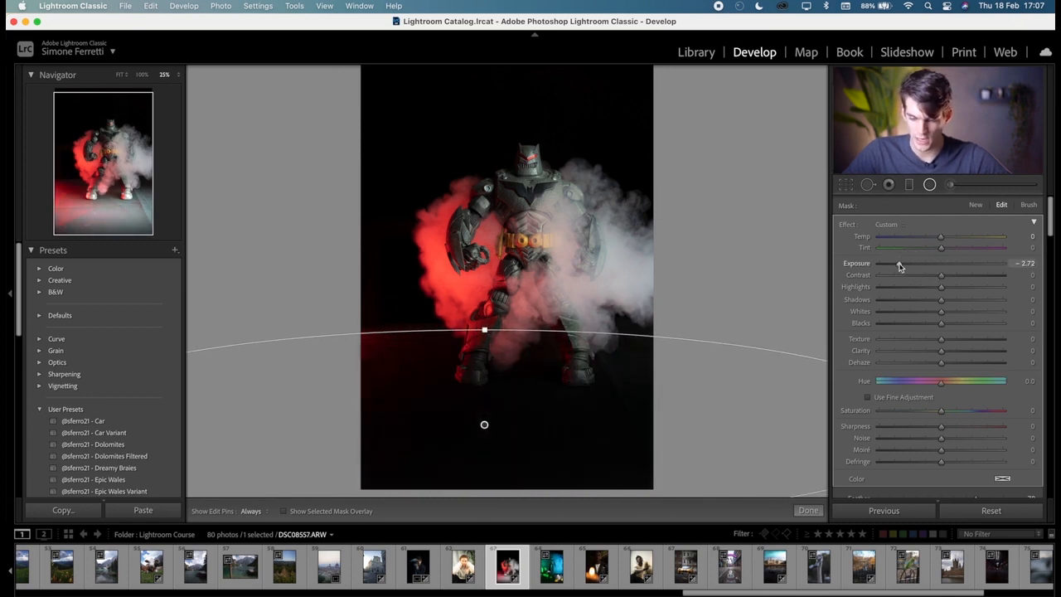
# Step: Limit the floor's radial filter with a Luminance range mask set to range 0/63, and finish the filter
pyautogui.scroll(-3, 953, 388)
pyautogui.click(925, 451)
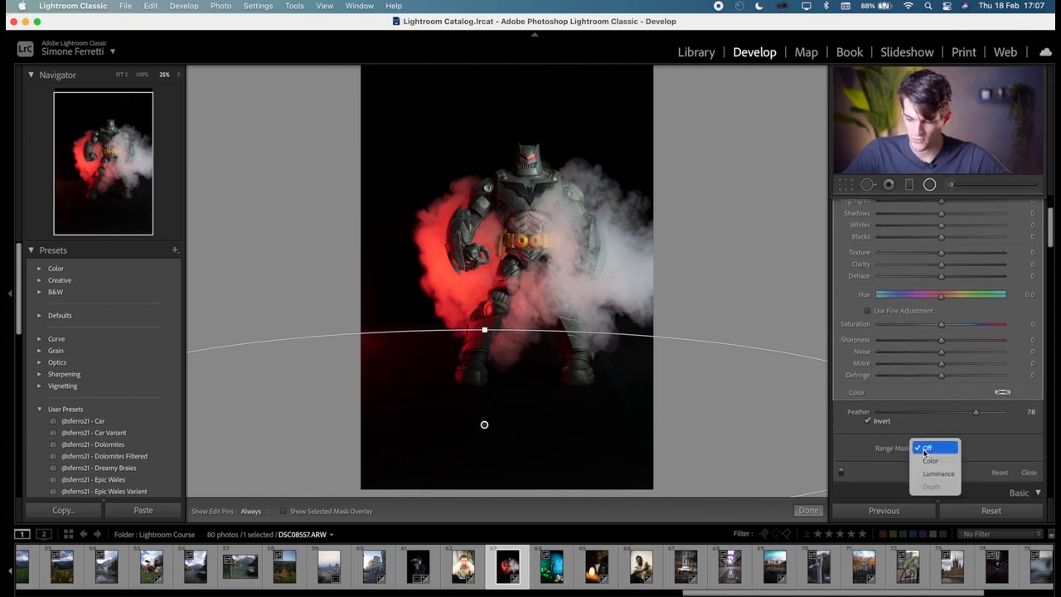
pyautogui.click(935, 473)
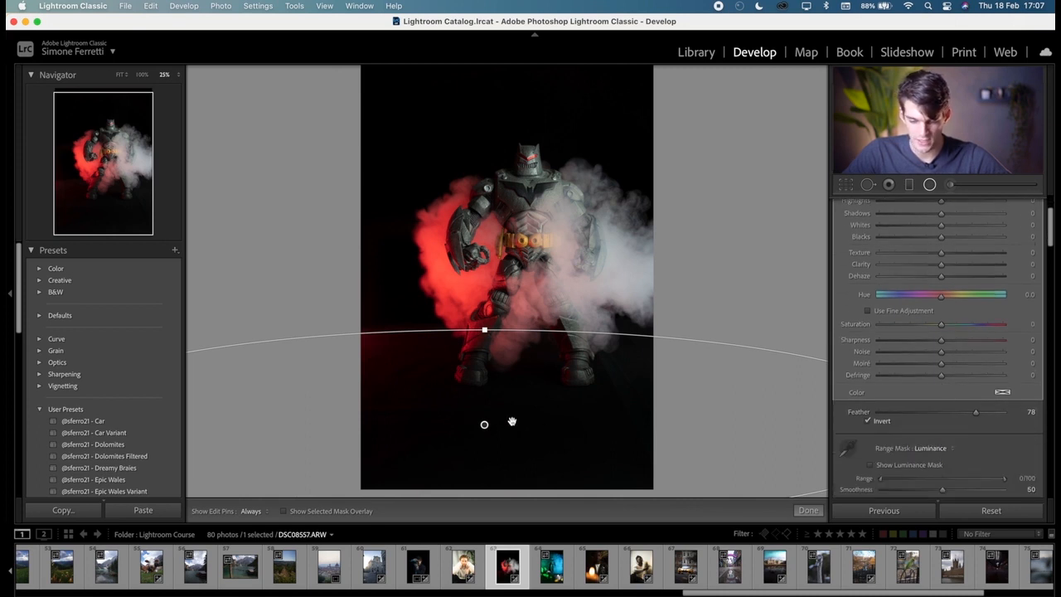
pyautogui.moveTo(1003, 443); pyautogui.dragTo(959, 442)
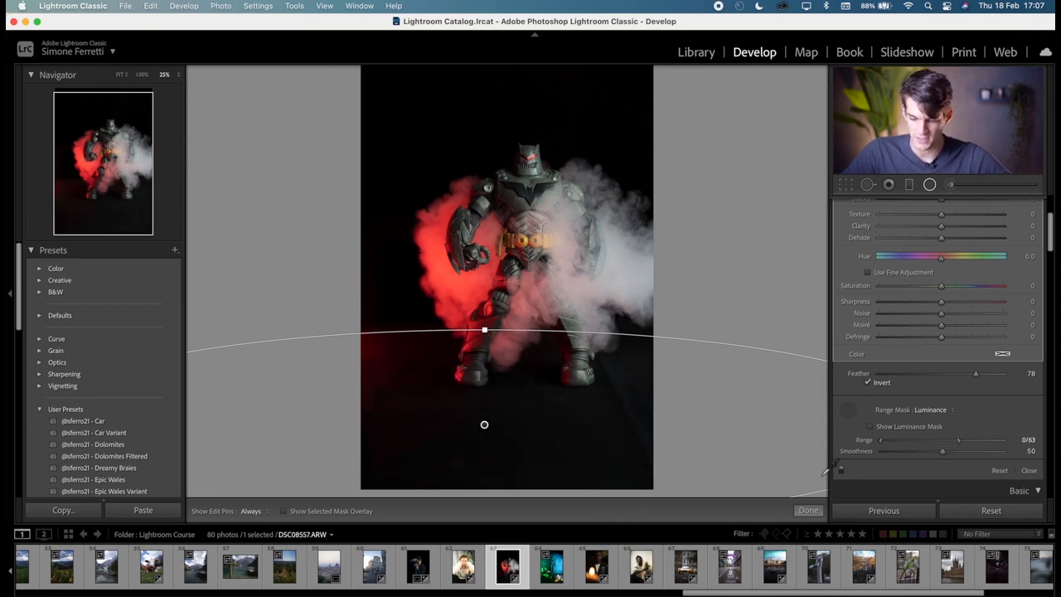
pyautogui.click(810, 513)
# Step: Try a second radial filter over the floor beside the figure's foot, and delete it
pyautogui.click(929, 184)
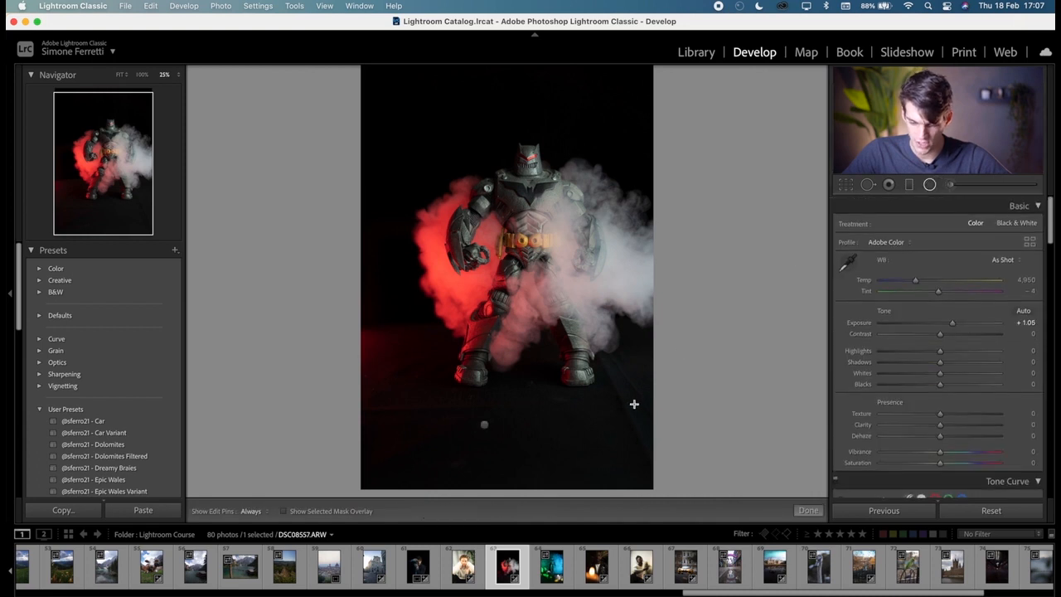
pyautogui.moveTo(633, 406); pyautogui.dragTo(594, 441)
pyautogui.moveTo(651, 369); pyautogui.dragTo(642, 381)
pyautogui.press('Delete')
# Step: Paint the floor around the figure with a size 16 adjustment brush and set its exposure to -4.00
pyautogui.click(949, 185)
pyautogui.scroll(-3, 886, 305)
pyautogui.moveTo(633, 415)
pyautogui.mouseDown()
pyautogui.moveTo(614, 363)
pyautogui.moveTo(627, 387)
pyautogui.moveTo(631, 361)
pyautogui.moveTo(631, 427)
pyautogui.moveTo(569, 439)
pyautogui.moveTo(444, 416)
pyautogui.moveTo(418, 376)
pyautogui.moveTo(366, 353)
pyautogui.moveTo(393, 414)
pyautogui.moveTo(427, 349)
pyautogui.moveTo(389, 335)
pyautogui.moveTo(367, 365)
pyautogui.moveTo(475, 456)
pyautogui.moveTo(529, 420)
pyautogui.moveTo(541, 370)
pyautogui.moveTo(490, 402)
pyautogui.moveTo(529, 373)
pyautogui.moveTo(559, 416)
pyautogui.moveTo(596, 433)
pyautogui.moveTo(412, 429)
pyautogui.moveTo(417, 374)
pyautogui.moveTo(505, 468)
pyautogui.moveTo(407, 471)
pyautogui.mouseUp()
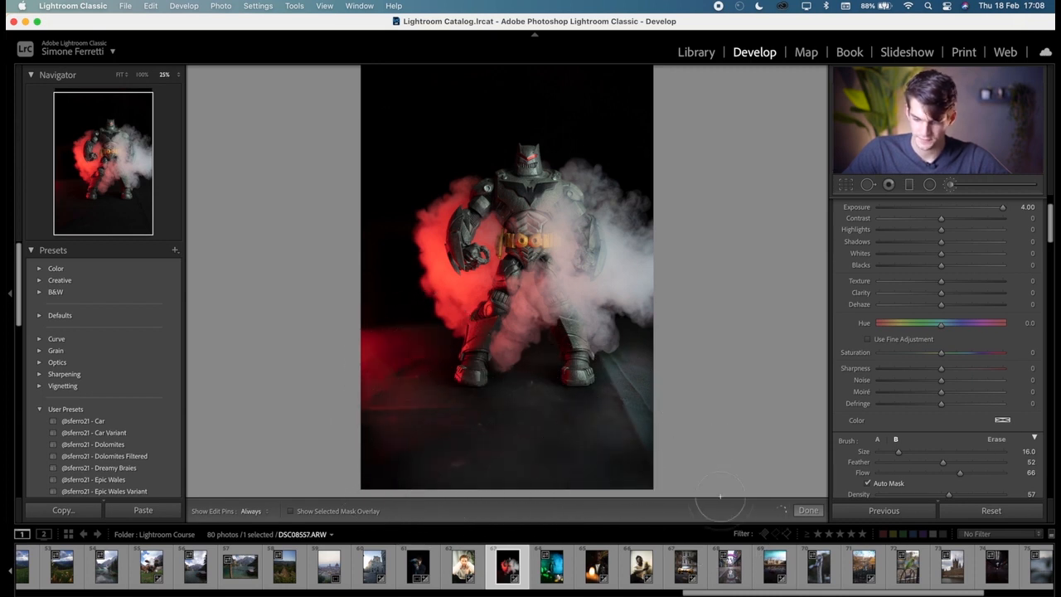
pyautogui.moveTo(920, 208); pyautogui.dragTo(828, 212)
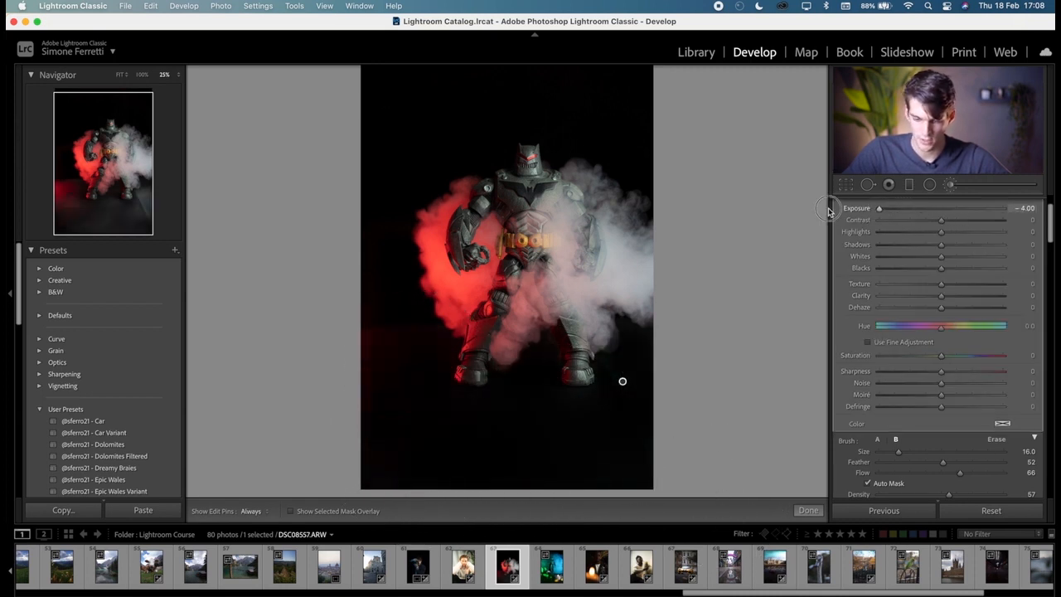
pyautogui.click(808, 510)
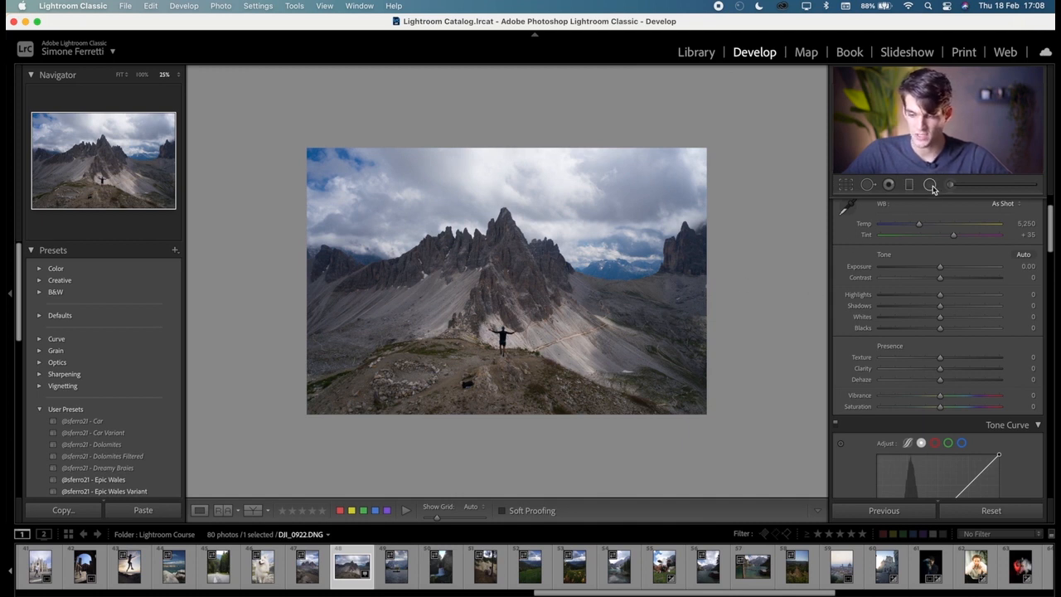
# Step: Add a large radial filter reaching in from the right edge of DJI_0922.DNG, with exposure 1.39 and temperature 43
pyautogui.hotkey('shift', 'm')
pyautogui.moveTo(718, 174); pyautogui.dragTo(531, 385)
pyautogui.moveTo(658, 232); pyautogui.dragTo(657, 240)
pyautogui.moveTo(957, 263); pyautogui.dragTo(965, 240)
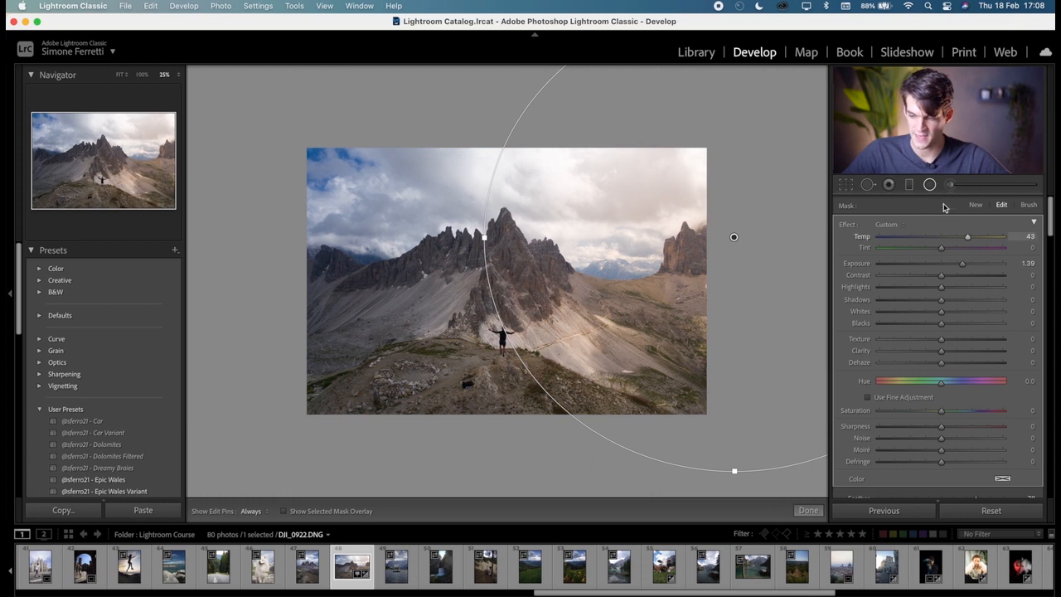
# Step: Add a new radial filter over the mountain slopes on the photo's left side, with exposure -0.46 and temperature -17
pyautogui.click(978, 207)
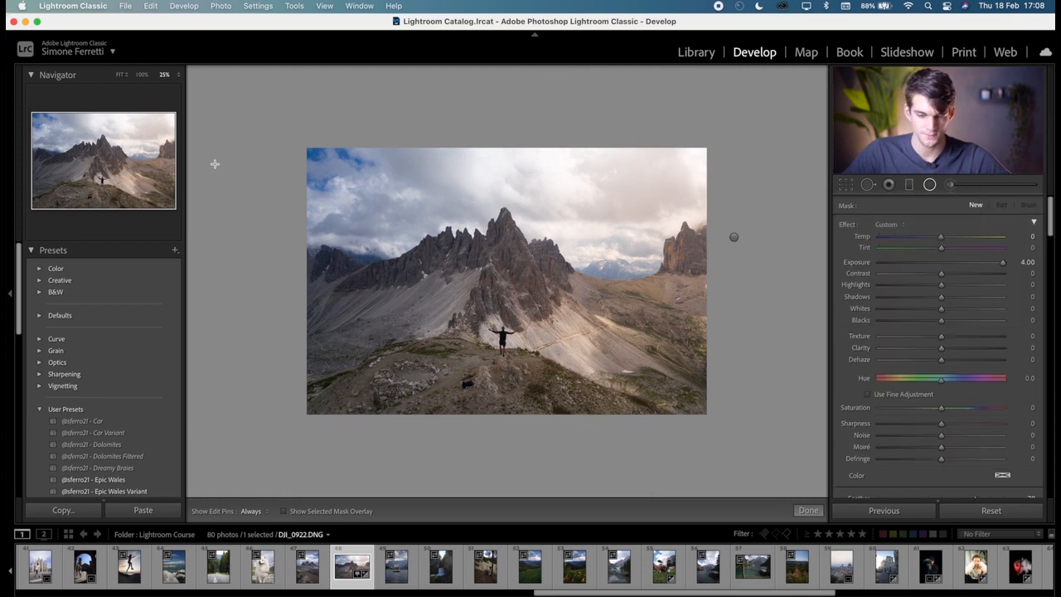
pyautogui.moveTo(236, 237); pyautogui.dragTo(406, 299)
pyautogui.moveTo(227, 230); pyautogui.dragTo(316, 302)
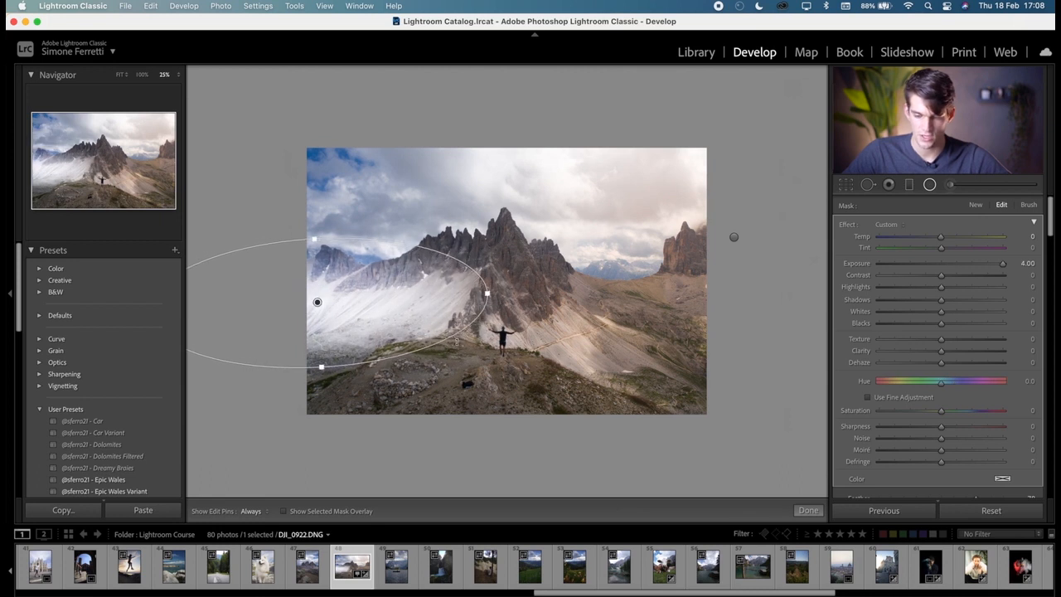
pyautogui.click(937, 264)
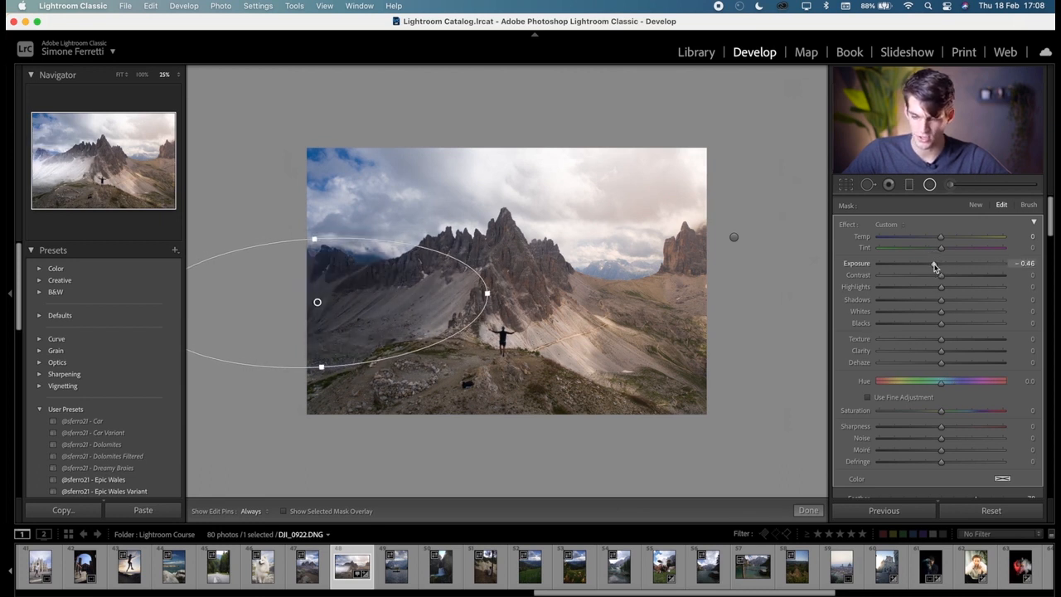
pyautogui.click(933, 237)
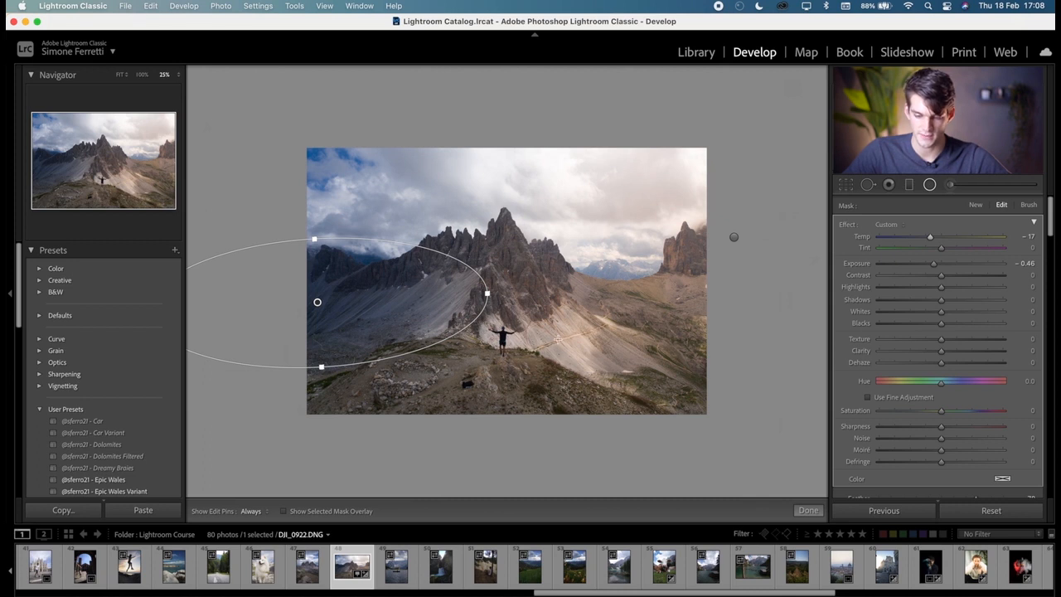
# Step: Add a radial filter over the rocky foreground, reset its effect values and set its exposure to -0.80
pyautogui.moveTo(327, 404)
pyautogui.mouseDown()
pyautogui.moveTo(540, 454)
pyautogui.moveTo(544, 469)
pyautogui.mouseUp()
pyautogui.moveTo(446, 405)
pyautogui.mouseDown()
pyautogui.moveTo(547, 424)
pyautogui.moveTo(560, 438)
pyautogui.mouseUp()
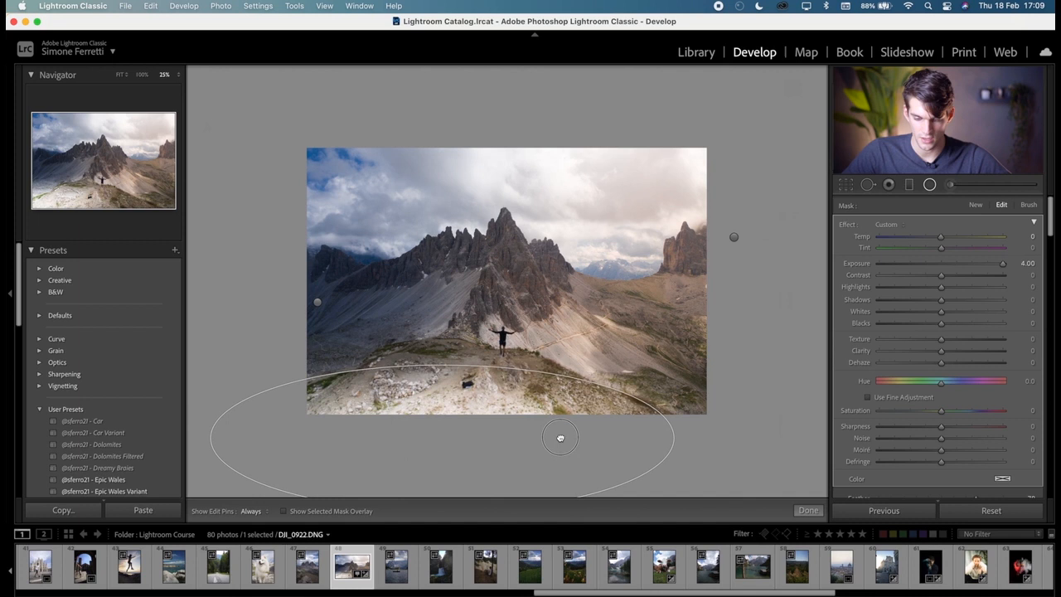
pyautogui.doubleClick(845, 226)
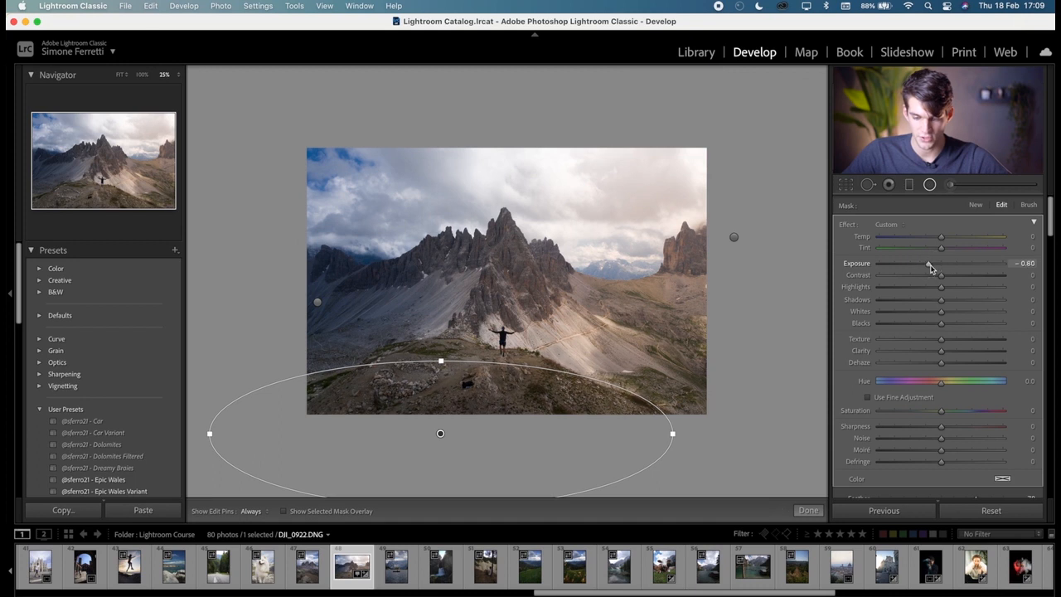
pyautogui.click(809, 511)
# Step: Compare the mountain photo before and after its edits, and slightly adjust the photo's overall exposure
pyautogui.press('\\')
pyautogui.press('\\')
pyautogui.press('\\')
pyautogui.press('\\')
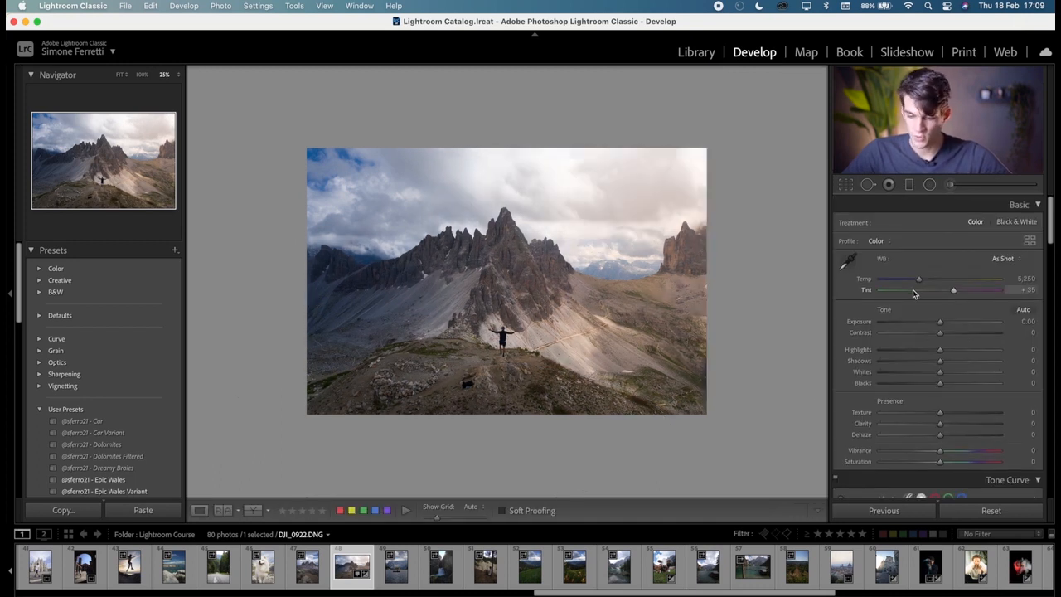
pyautogui.moveTo(939, 323); pyautogui.dragTo(942, 323)
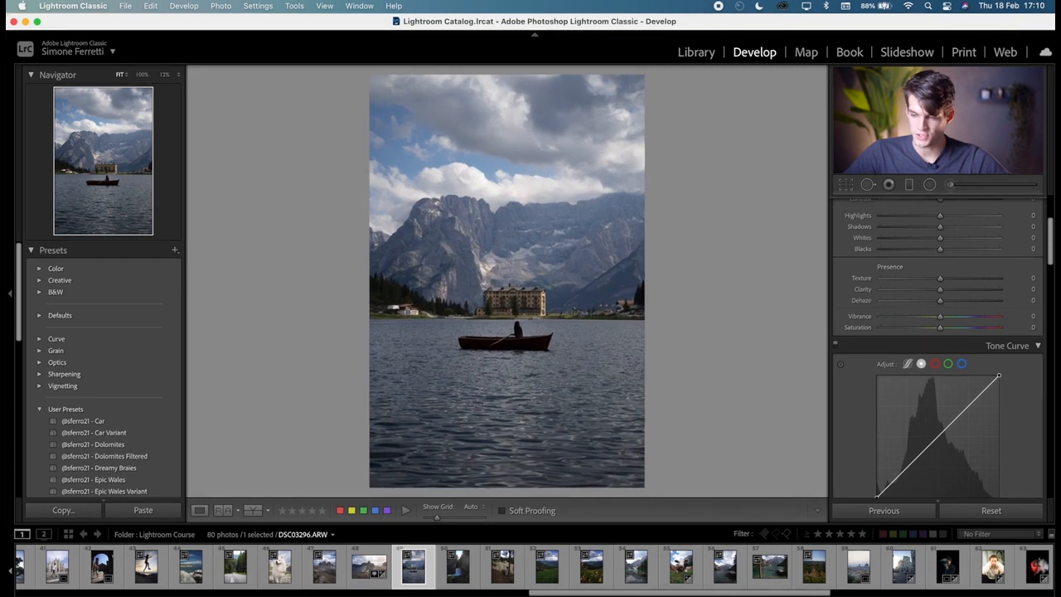
# Step: Add a wide radial filter over the foreground water in DSC03296.ARW and reset all its effect values
pyautogui.click(928, 186)
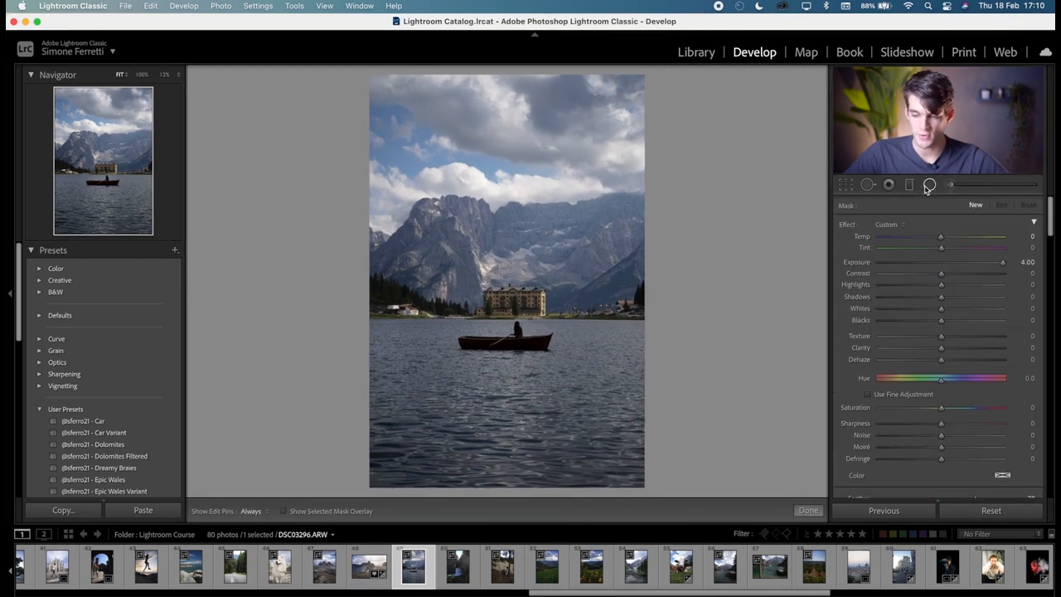
pyautogui.click(932, 185)
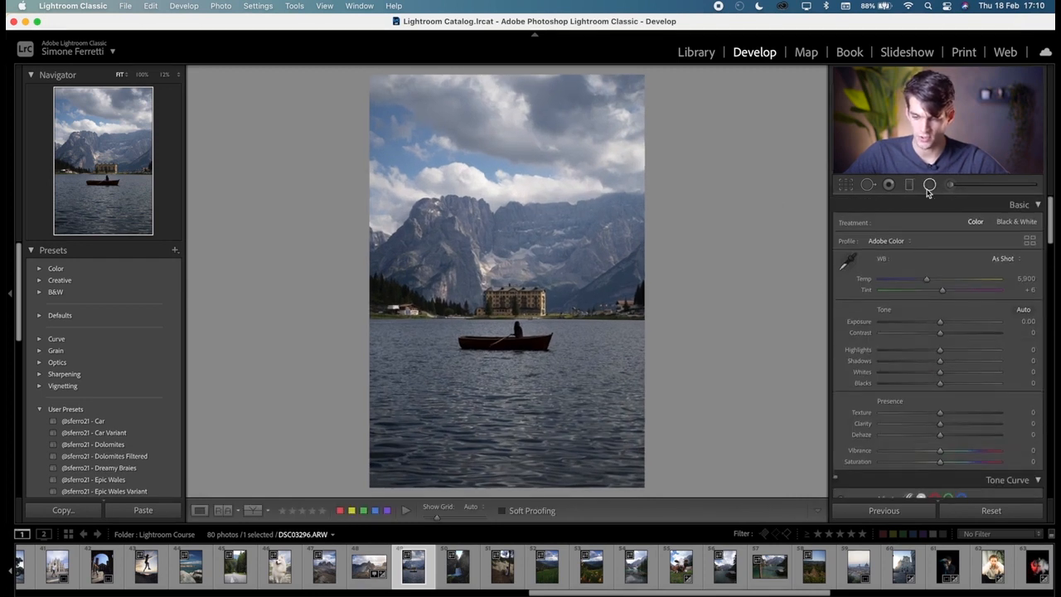
pyautogui.click(929, 185)
pyautogui.moveTo(669, 477); pyautogui.dragTo(522, 475)
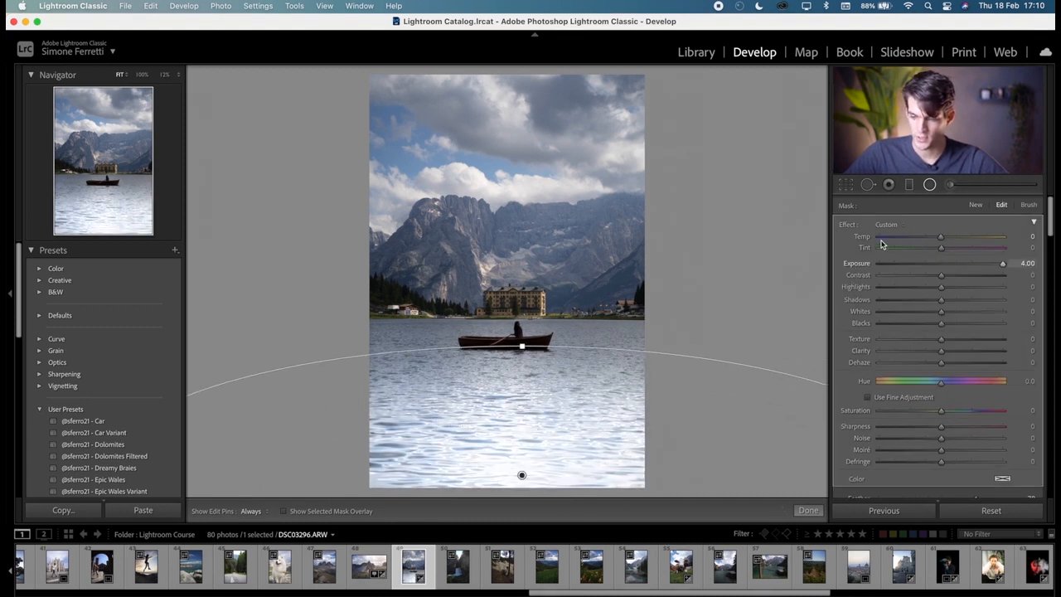
pyautogui.doubleClick(846, 225)
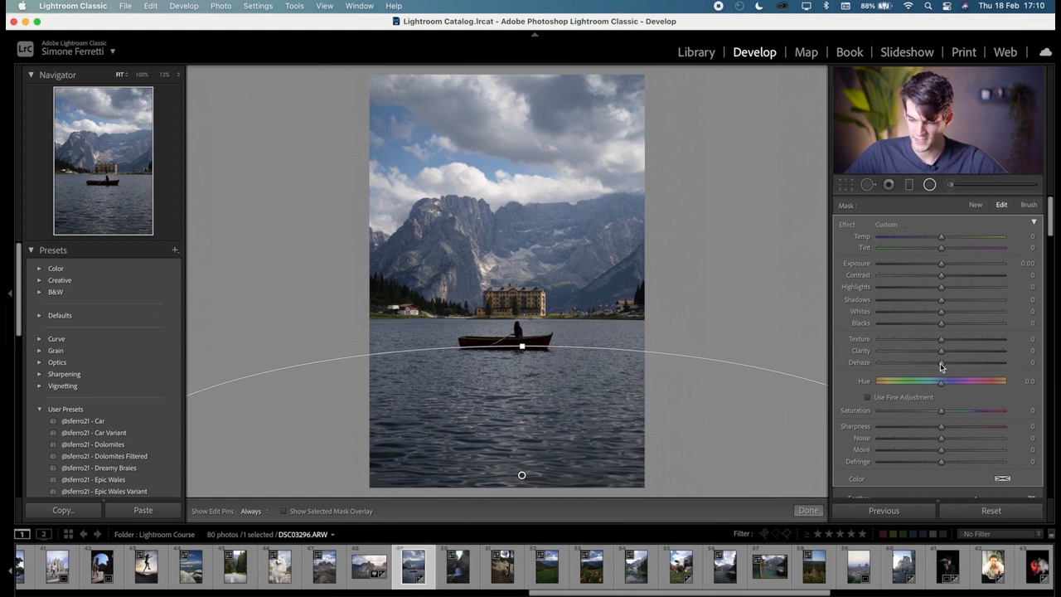
# Step: Set the water filter's texture, clarity and sharpness to -100, finish it, and compare the photo before and after
pyautogui.moveTo(941, 345); pyautogui.dragTo(834, 359)
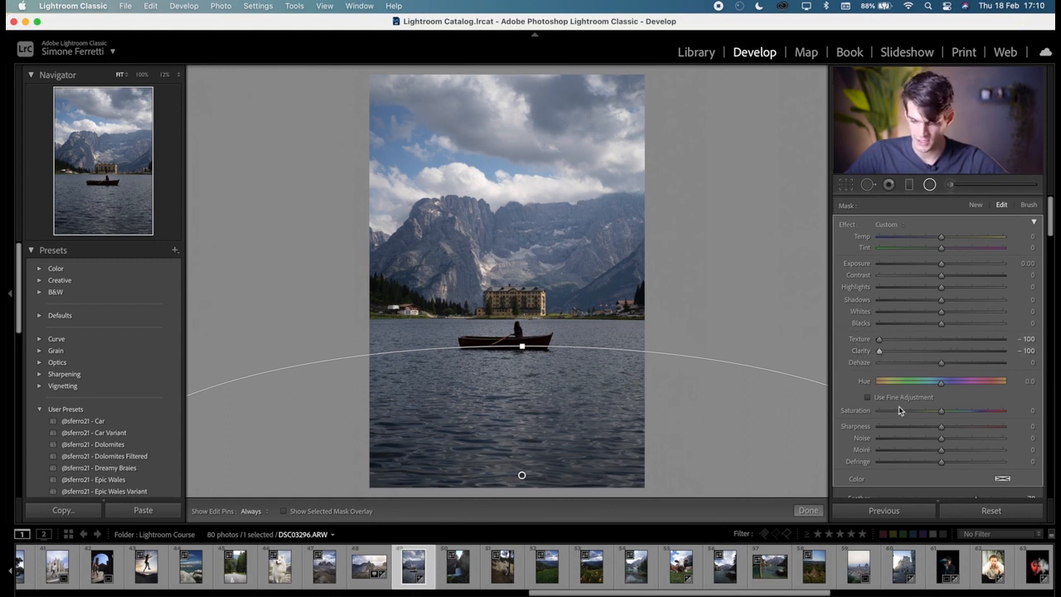
pyautogui.moveTo(930, 430); pyautogui.dragTo(853, 428)
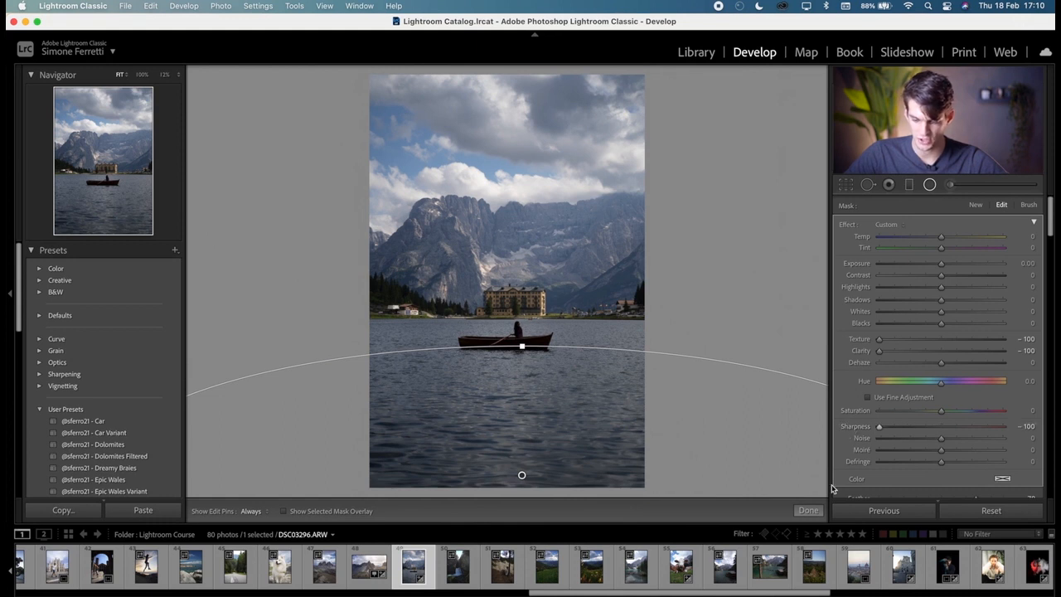
pyautogui.click(810, 511)
pyautogui.press('\\')
pyautogui.press('\\')
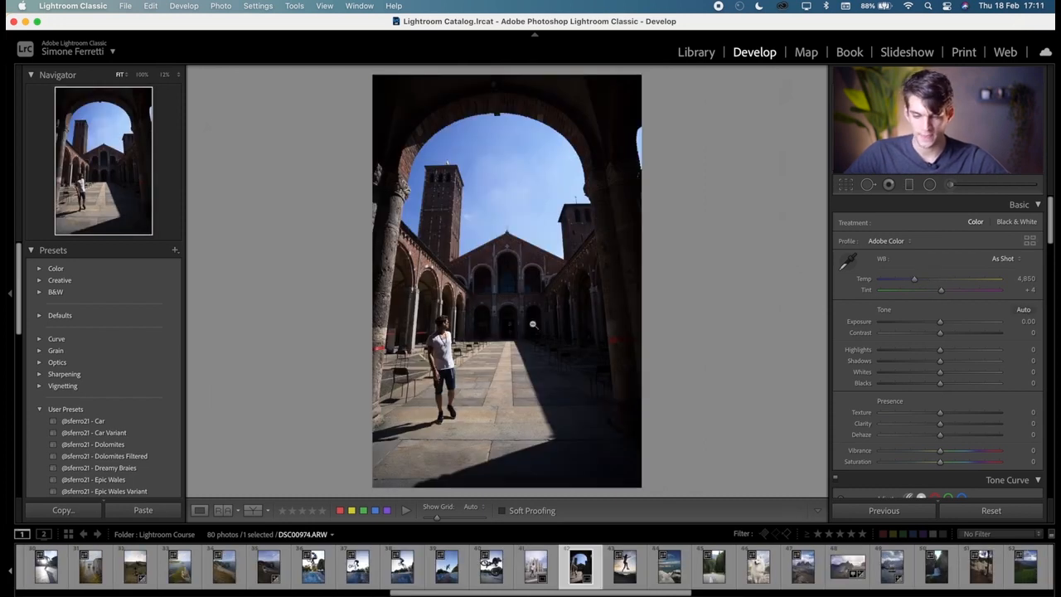
# Step: Place a small radial filter with Exposure 4.00 over the central upper window of the church facade
pyautogui.click(930, 185)
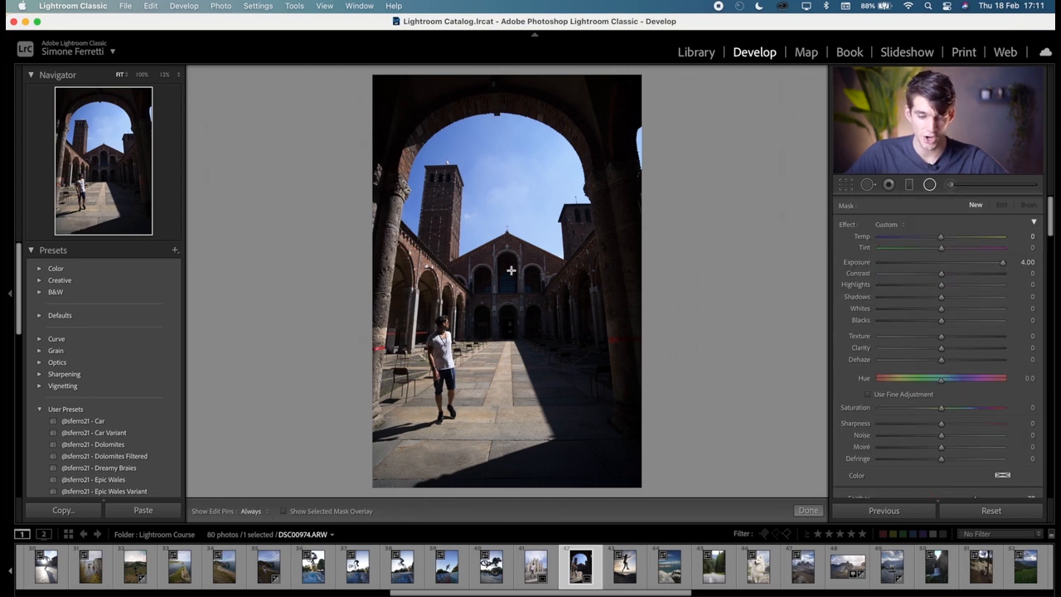
pyautogui.press('super+equal')
pyautogui.moveTo(504, 355); pyautogui.dragTo(509, 298)
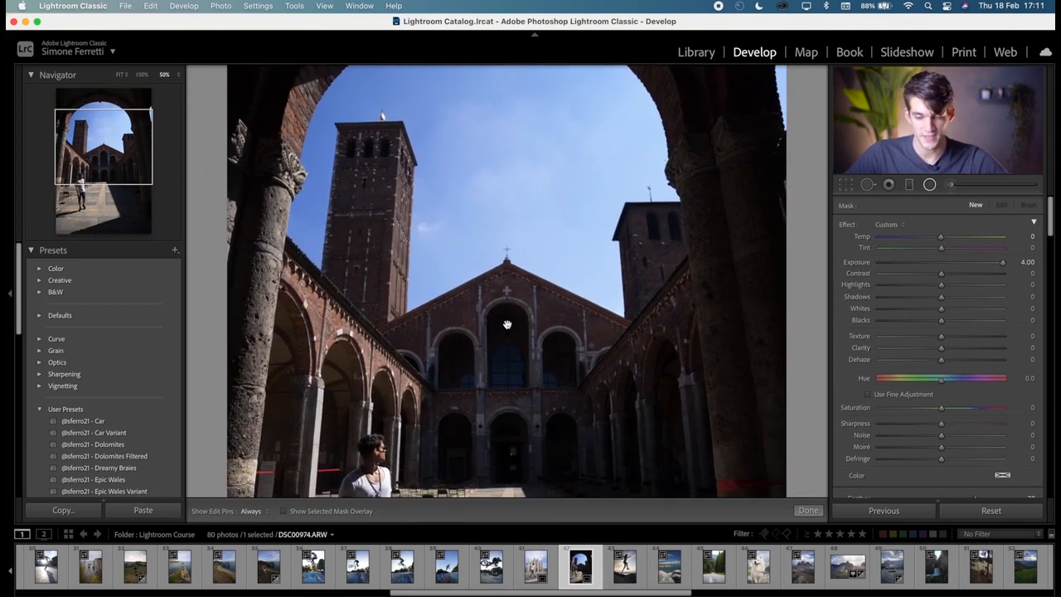
pyautogui.moveTo(497, 351); pyautogui.dragTo(528, 368)
# Step: Duplicate the window's radial filter onto the flanking arches on both sides of the central window, and finish the radial filter edits
pyautogui.rightClick(508, 367)
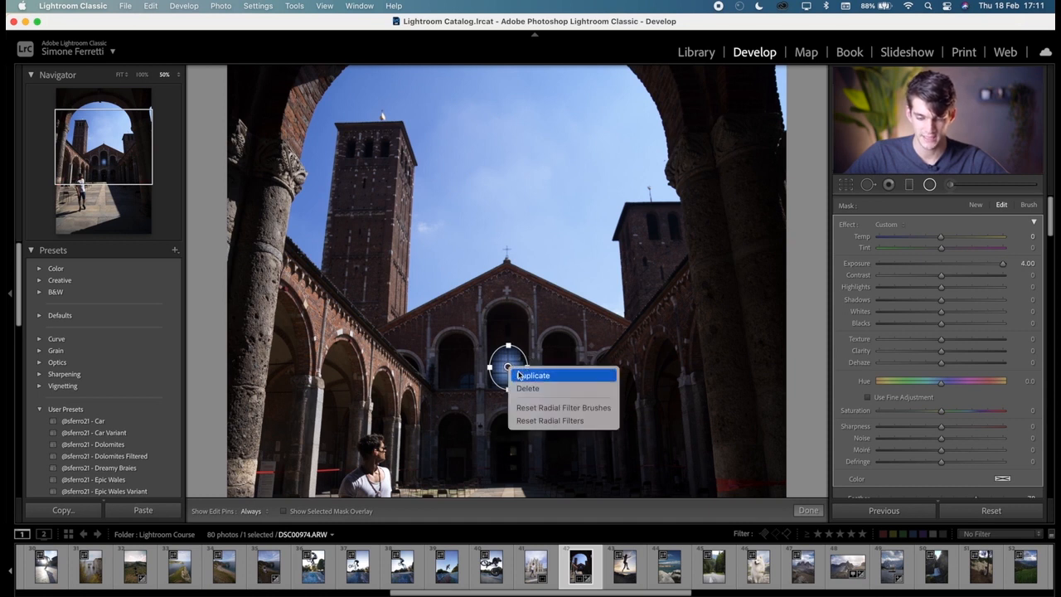
pyautogui.click(520, 372)
pyautogui.moveTo(508, 368); pyautogui.dragTo(549, 382)
pyautogui.rightClick(549, 381)
pyautogui.click(552, 385)
pyautogui.moveTo(547, 381); pyautogui.dragTo(468, 380)
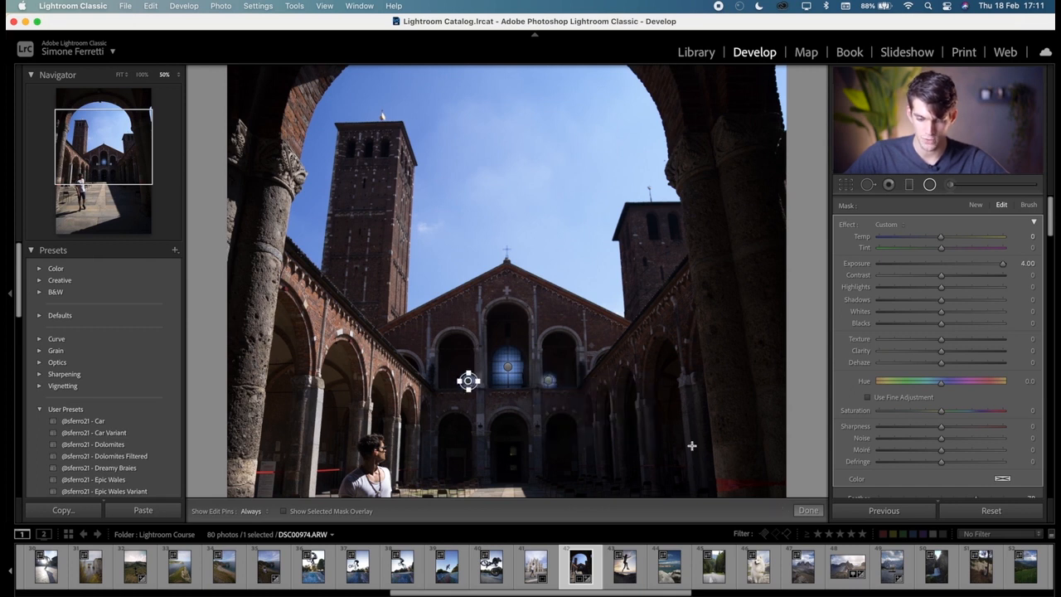
pyautogui.click(791, 513)
pyautogui.click(561, 336)
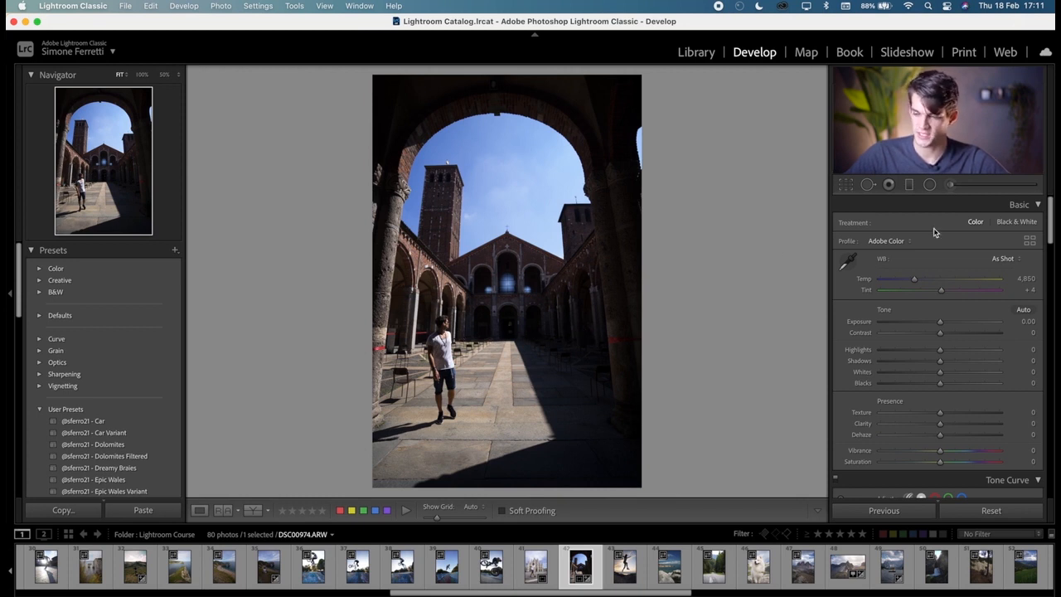
# Step: Add a wide radial filter around the church facade, reset its effects, and set Exposure to 0.93 and Clarity to 40
pyautogui.click(930, 185)
pyautogui.moveTo(452, 267)
pyautogui.mouseDown()
pyautogui.moveTo(523, 333)
pyautogui.moveTo(502, 289)
pyautogui.mouseUp()
pyautogui.moveTo(504, 225); pyautogui.dragTo(502, 240)
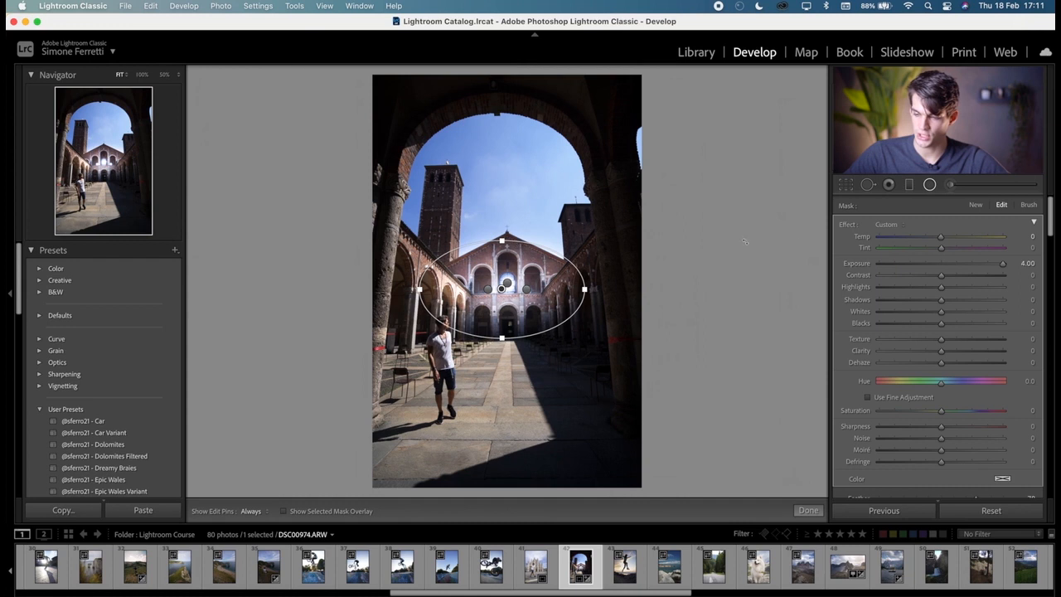
pyautogui.doubleClick(847, 226)
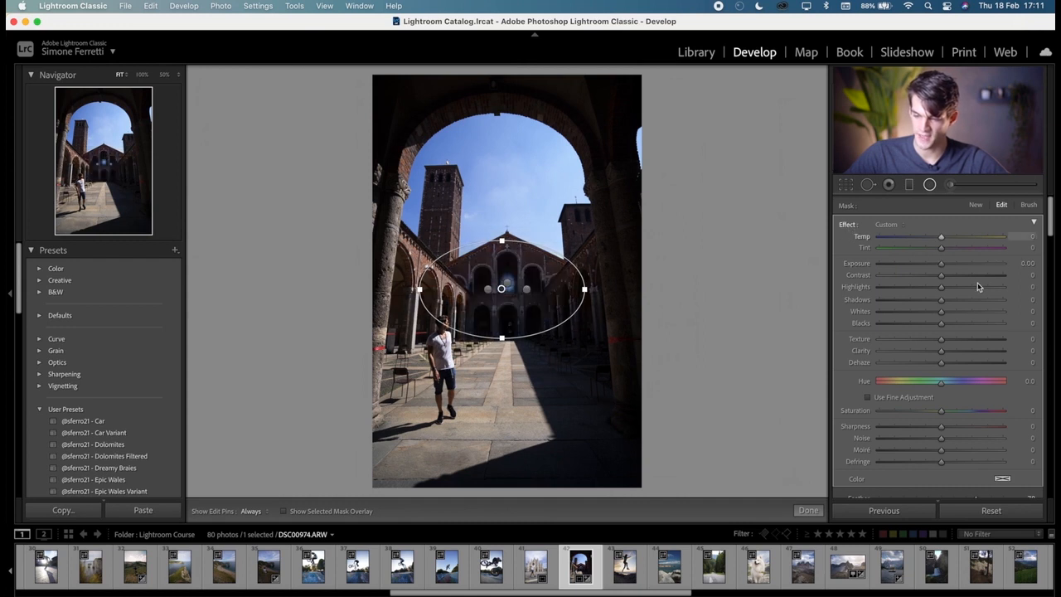
pyautogui.moveTo(943, 266); pyautogui.dragTo(954, 266)
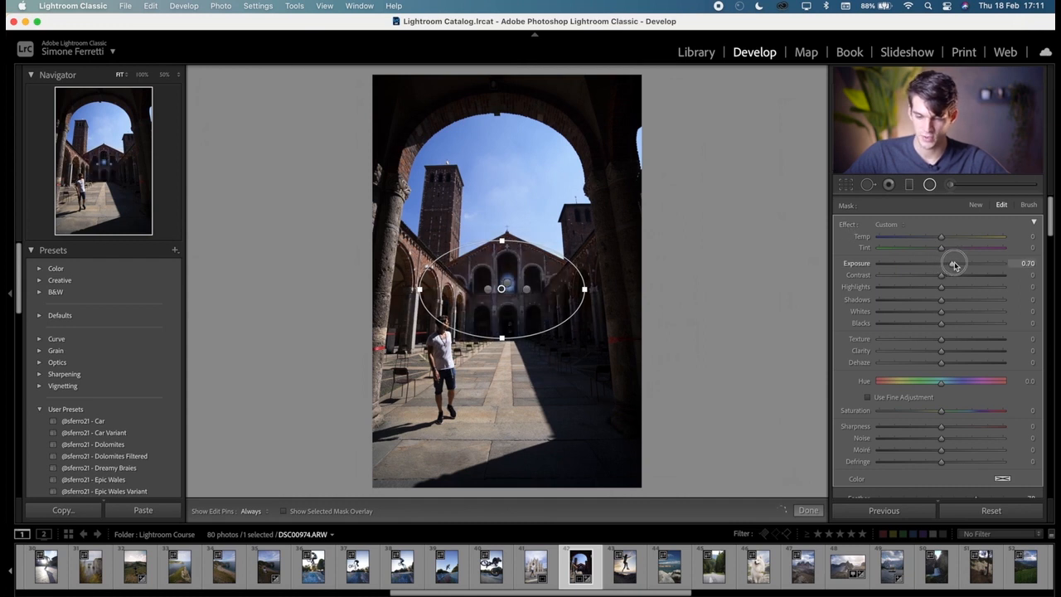
pyautogui.moveTo(941, 352); pyautogui.dragTo(968, 354)
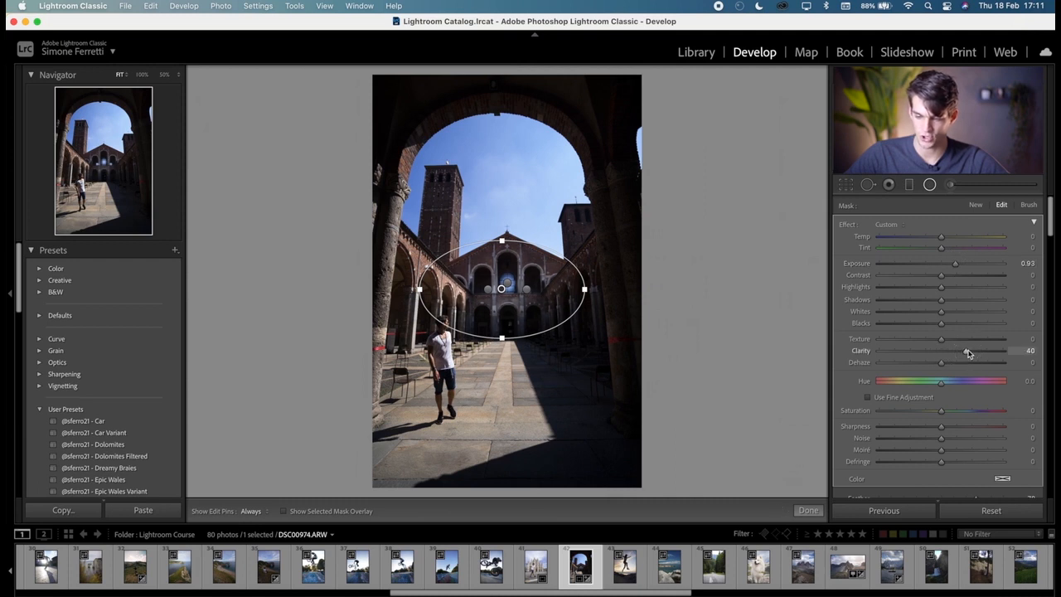
pyautogui.click(809, 511)
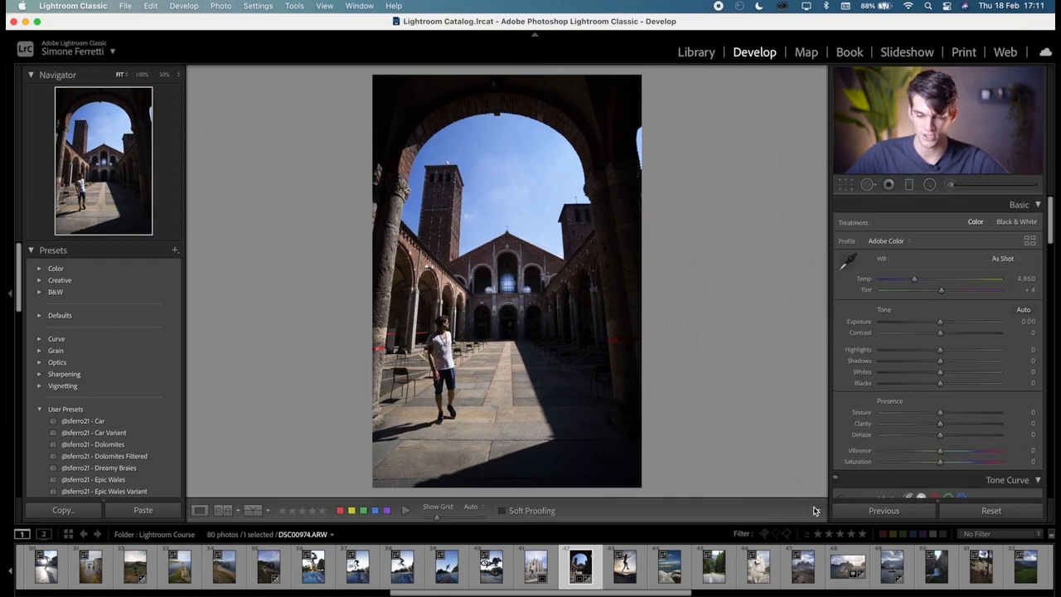
# Step: Compare the church photo before and after the radial filter edits
pyautogui.press('\\')
pyautogui.press('\\')
pyautogui.press('\\')
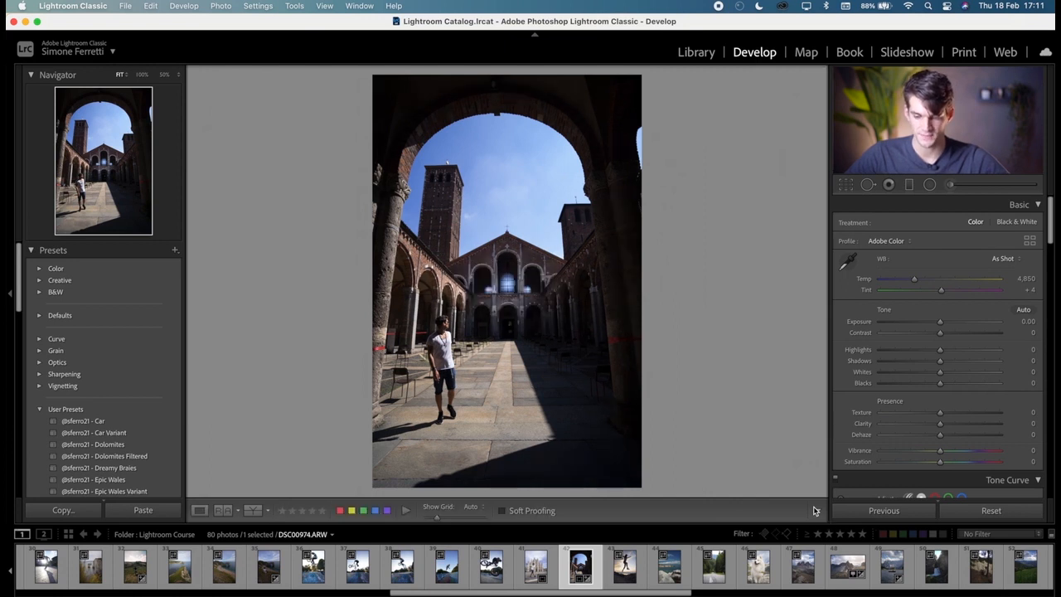
pyautogui.press('\\')
pyautogui.press('\\')
pyautogui.press('\\')
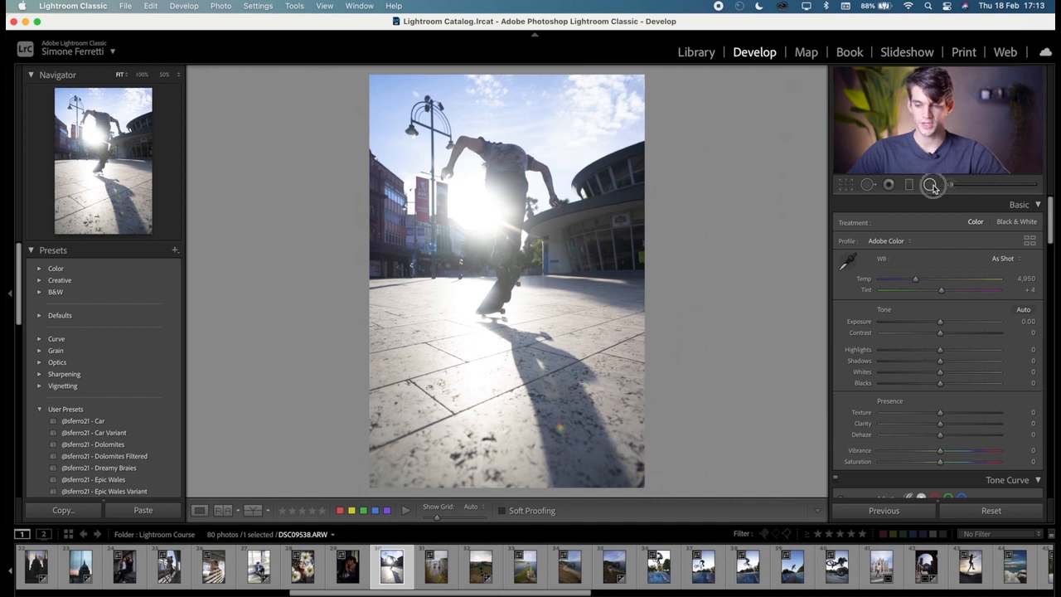
# Step: Add a large radial filter across the sky of the skateboarder photo, reset its effects, and set Temp to −23
pyautogui.click(931, 185)
pyautogui.moveTo(549, 155); pyautogui.dragTo(326, 218)
pyautogui.moveTo(478, 179)
pyautogui.mouseDown()
pyautogui.moveTo(339, 206)
pyautogui.moveTo(813, 222)
pyautogui.moveTo(412, 214)
pyautogui.mouseUp()
pyautogui.doubleClick(847, 224)
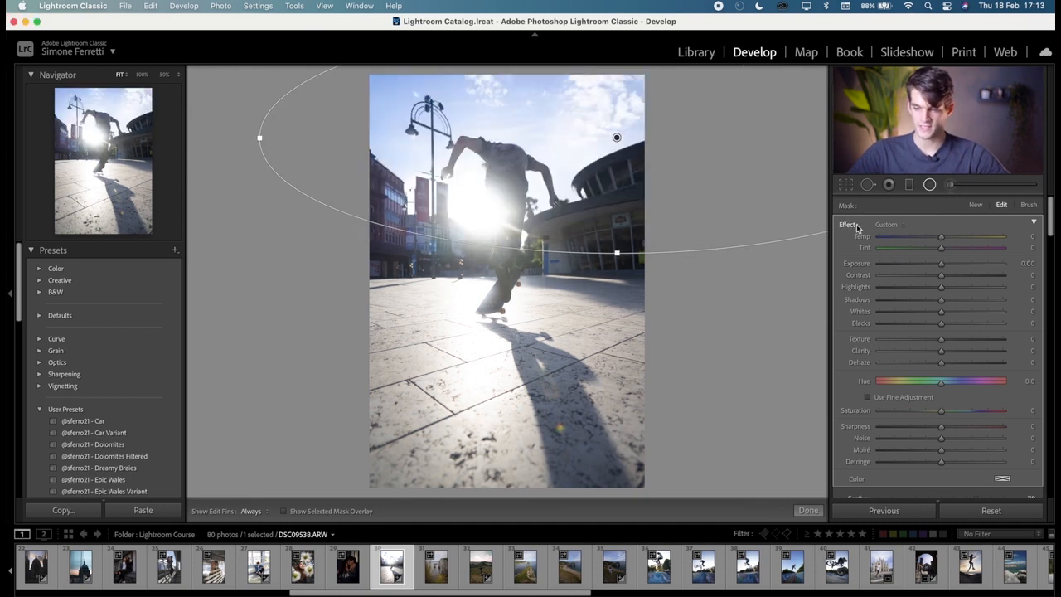
pyautogui.moveTo(940, 238); pyautogui.dragTo(926, 239)
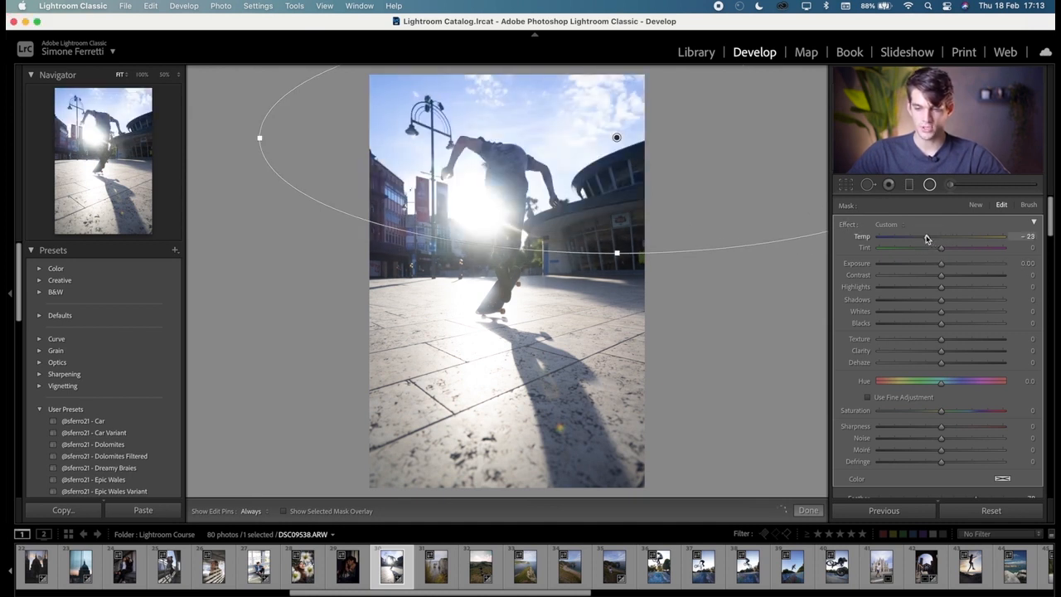
# Step: Duplicate the sky filter onto the pavement, stretch it slightly taller, and adjust it to warm and darken the ground
pyautogui.rightClick(617, 138)
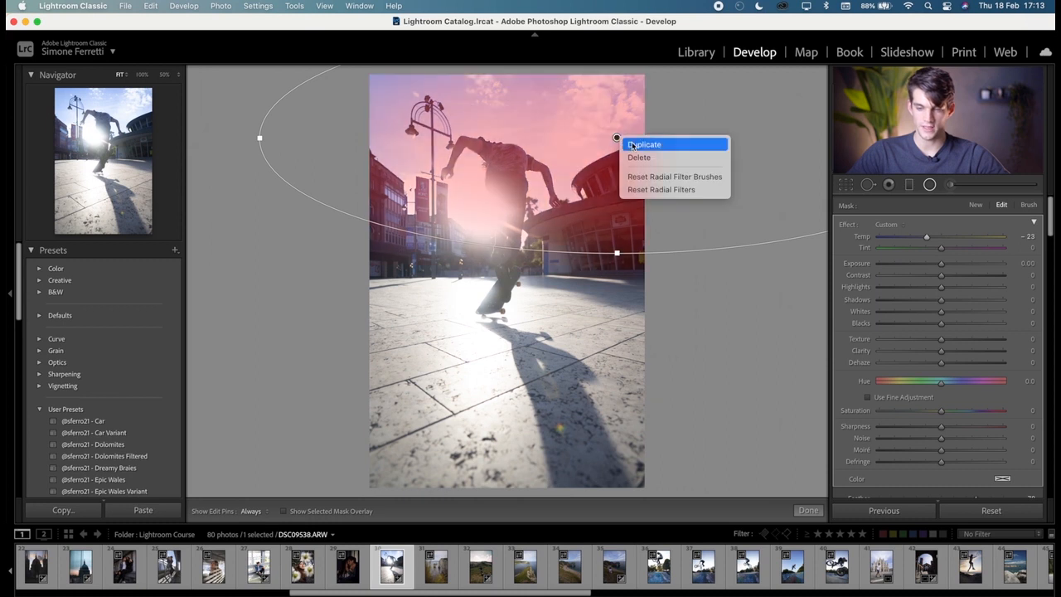
pyautogui.click(631, 144)
pyautogui.moveTo(617, 139); pyautogui.dragTo(504, 376)
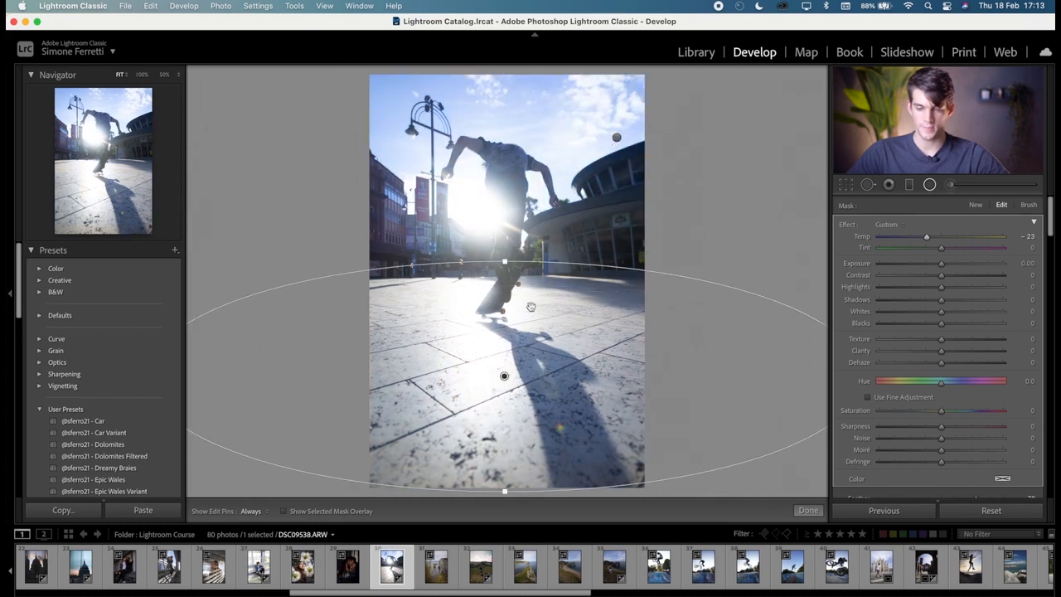
pyautogui.moveTo(505, 262); pyautogui.dragTo(506, 249)
pyautogui.moveTo(927, 237); pyautogui.dragTo(916, 264)
pyautogui.click(808, 510)
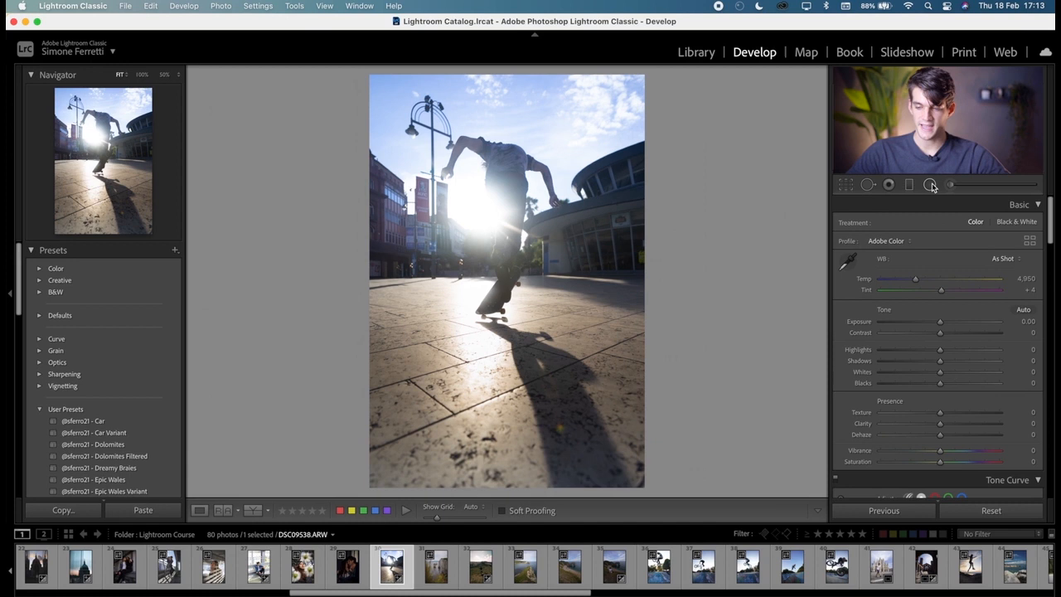
# Step: Set the skateboarder photo's overall Texture to −33 and compare the photo before and after editing
pyautogui.scroll(-1, 937, 333)
pyautogui.click(930, 185)
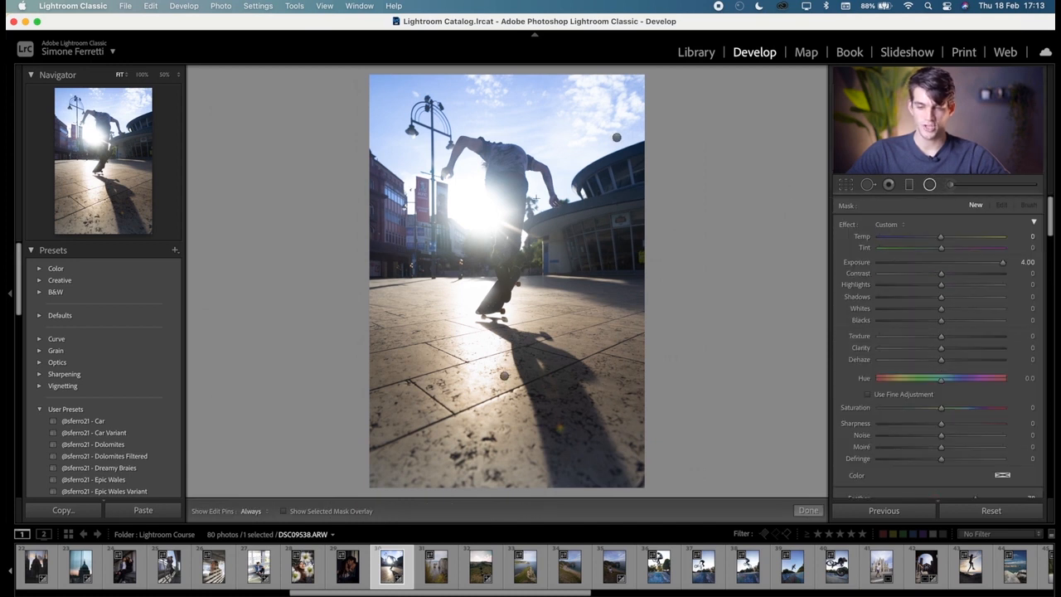
pyautogui.click(929, 184)
pyautogui.scroll(-1, 938, 338)
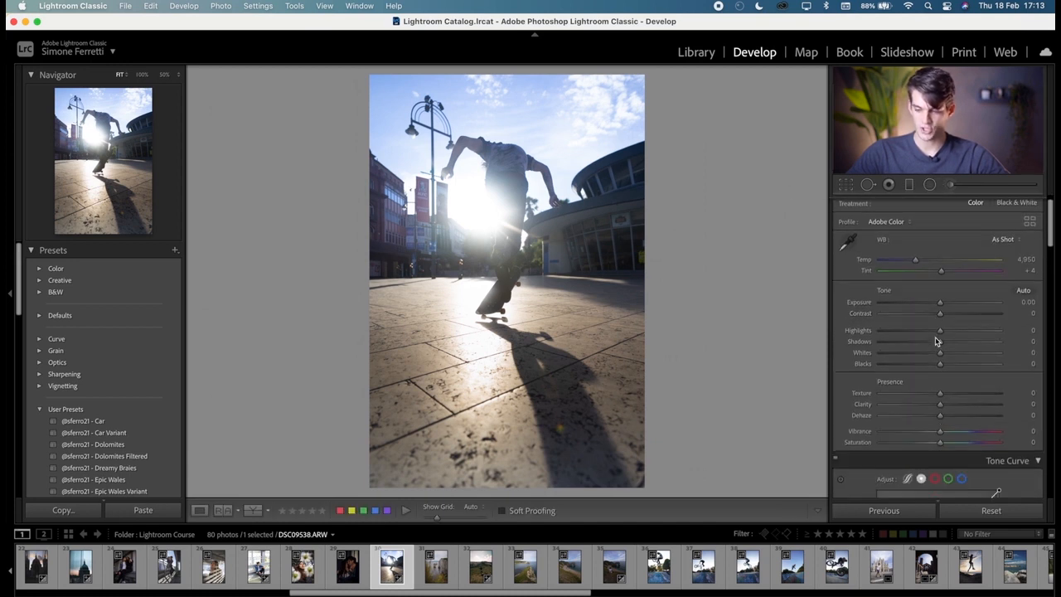
pyautogui.moveTo(940, 393); pyautogui.dragTo(923, 397)
pyautogui.press('\\')
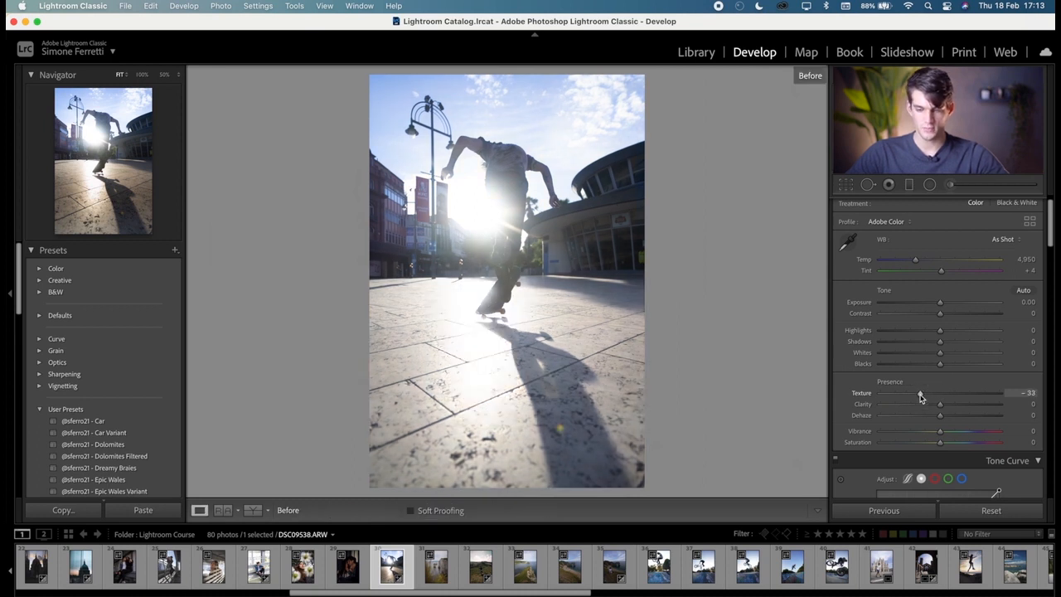
pyautogui.press('\\')
pyautogui.press('\\')
pyautogui.press('\\')
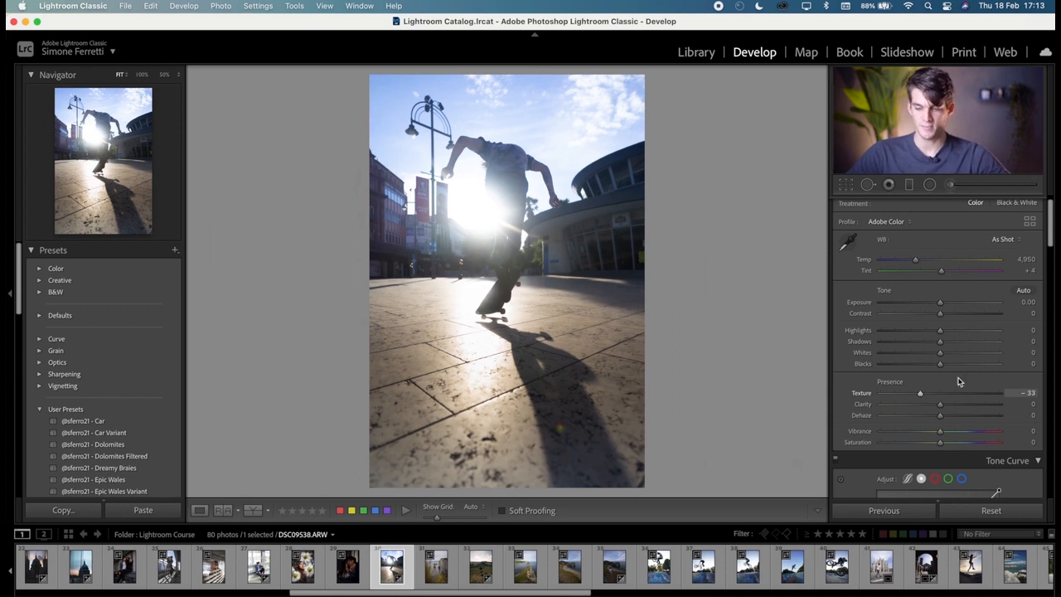
# Step: Draw a graduated filter upward over the pavement, ending near the horizon, and set its Exposure to −0.96
pyautogui.scroll(-2, 959, 379)
pyautogui.scroll(-2, 959, 379)
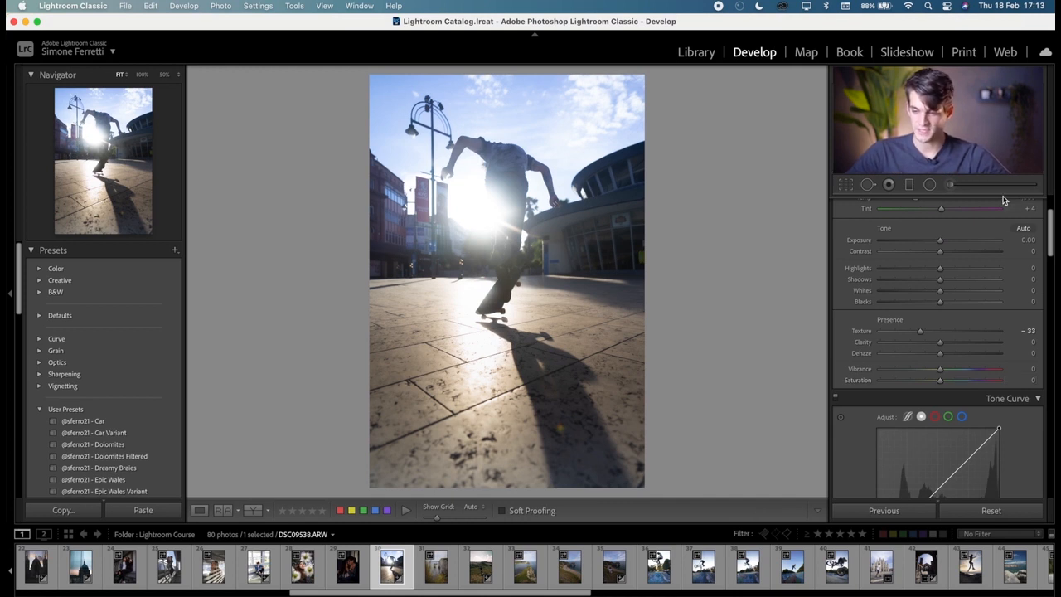
pyautogui.click(909, 184)
pyautogui.moveTo(507, 431); pyautogui.dragTo(505, 267)
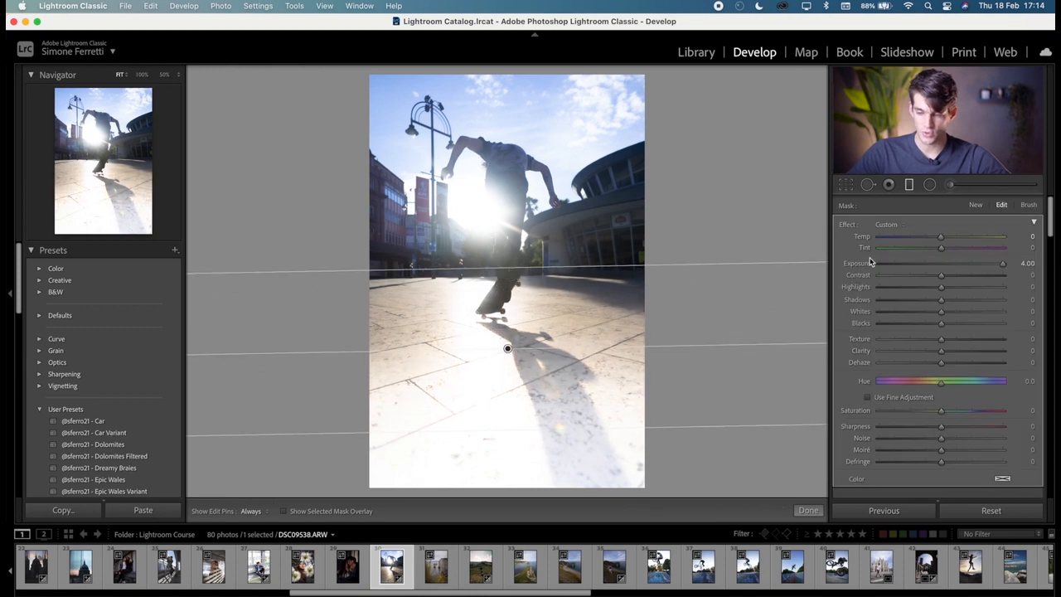
pyautogui.moveTo(954, 263); pyautogui.dragTo(927, 271)
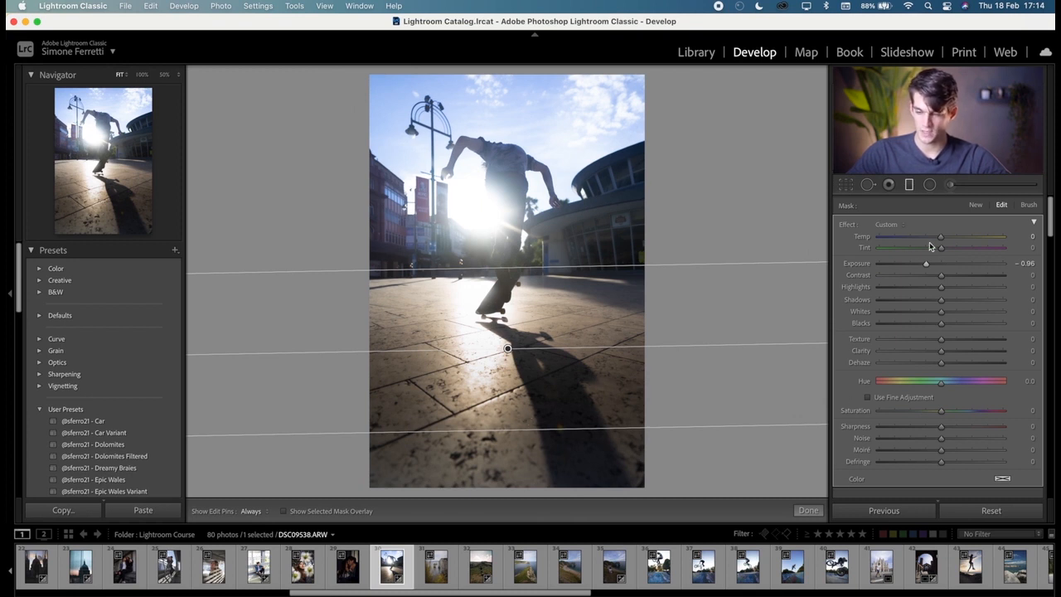
# Step: Move the graduated filter lower on the pavement, reduce its Exposure further, and finish the filter
pyautogui.moveTo(508, 348); pyautogui.dragTo(506, 384)
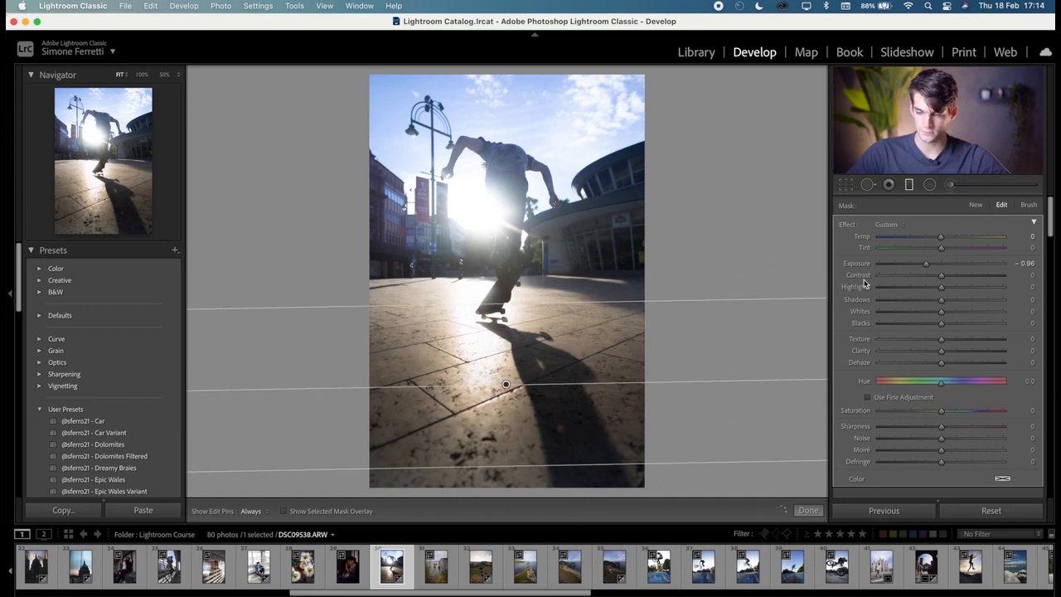
pyautogui.moveTo(925, 264)
pyautogui.mouseDown()
pyautogui.moveTo(900, 262)
pyautogui.moveTo(915, 263)
pyautogui.mouseUp()
pyautogui.click(808, 510)
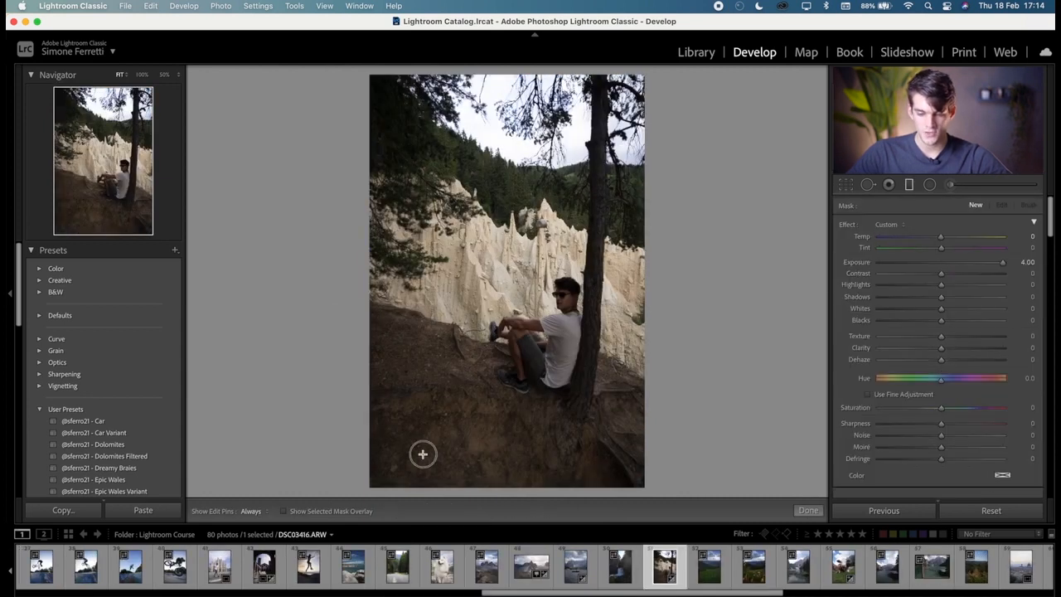
# Step: Add a diagonal graduated filter over the dark foreground slope of DSC03416.ARW and set its Exposure to −1.04
pyautogui.moveTo(423, 454); pyautogui.dragTo(468, 358)
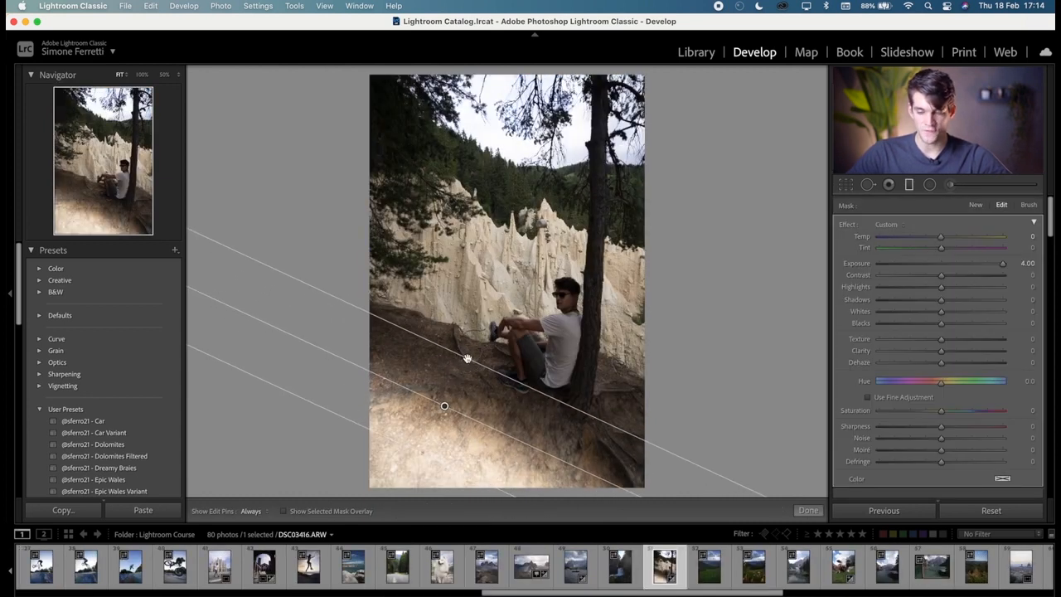
pyautogui.moveTo(948, 265); pyautogui.dragTo(926, 266)
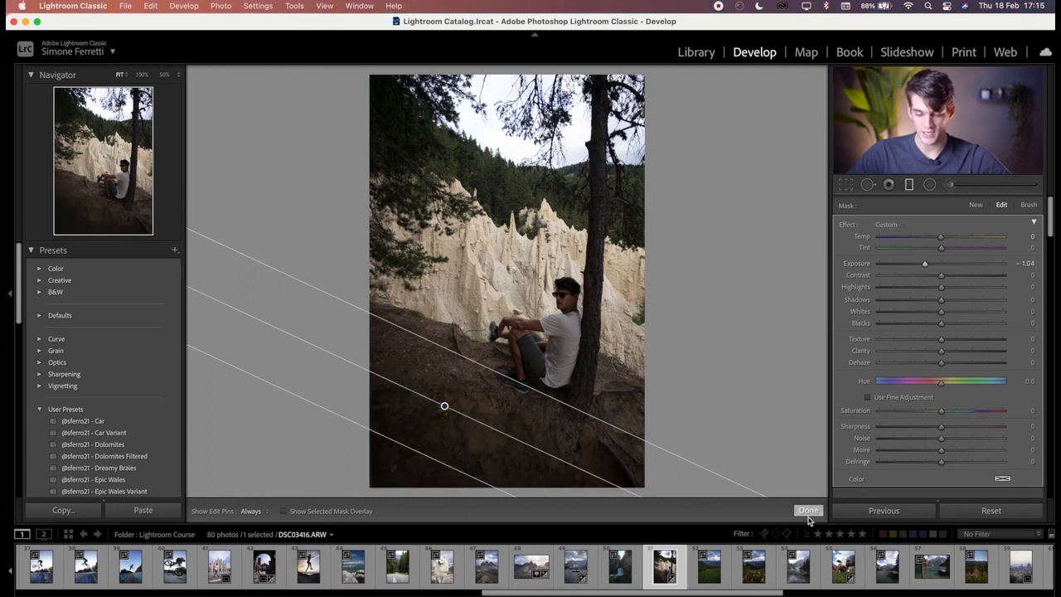
pyautogui.click(808, 510)
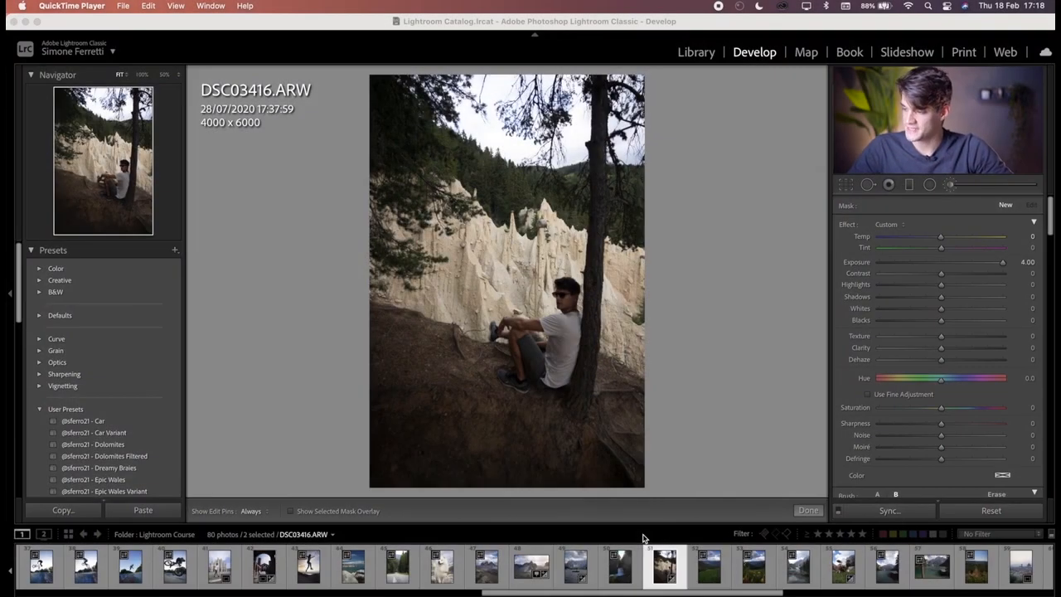
# Step: Frame the seated man's face in the Detail preview and set the Sharpening Amount to 1
pyautogui.scroll(-15, 971, 355)
pyautogui.scroll(-10, 972, 354)
pyautogui.scroll(2, 971, 355)
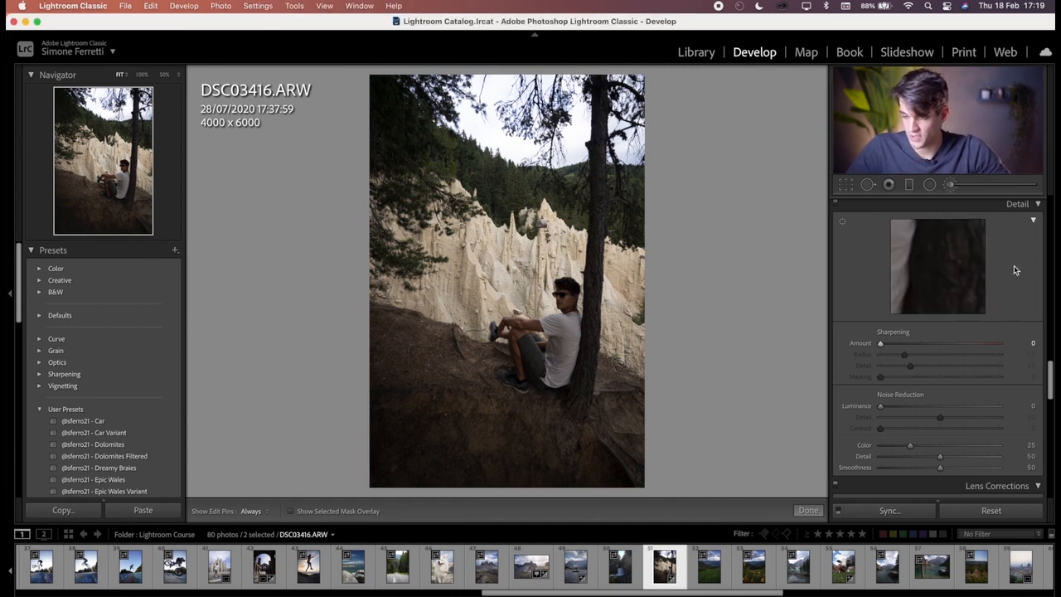
pyautogui.moveTo(929, 235); pyautogui.dragTo(983, 324)
pyautogui.moveTo(951, 246); pyautogui.dragTo(969, 327)
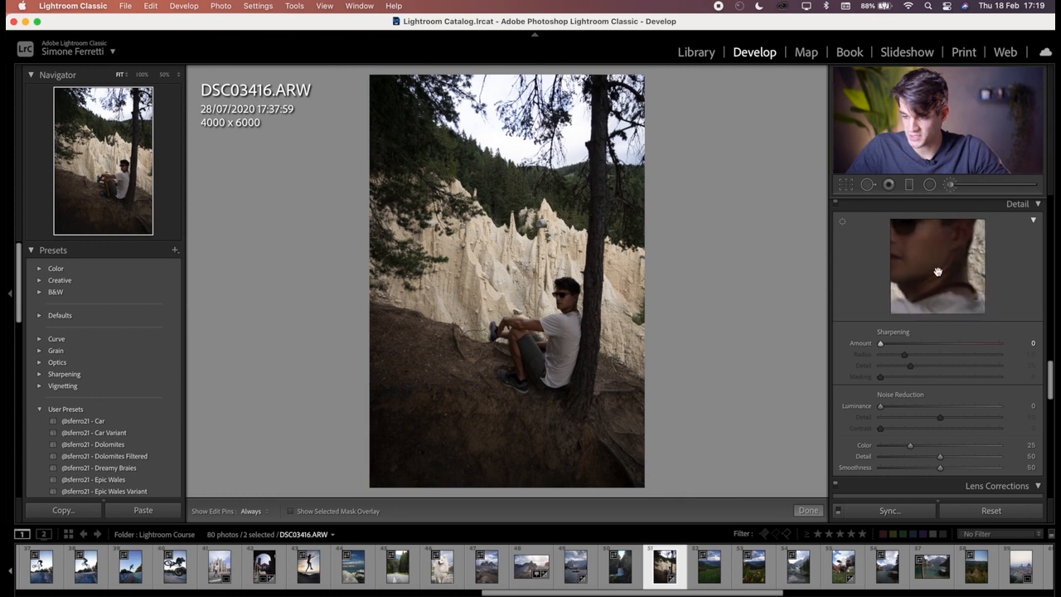
pyautogui.moveTo(937, 271); pyautogui.dragTo(964, 271)
pyautogui.moveTo(925, 343); pyautogui.dragTo(882, 349)
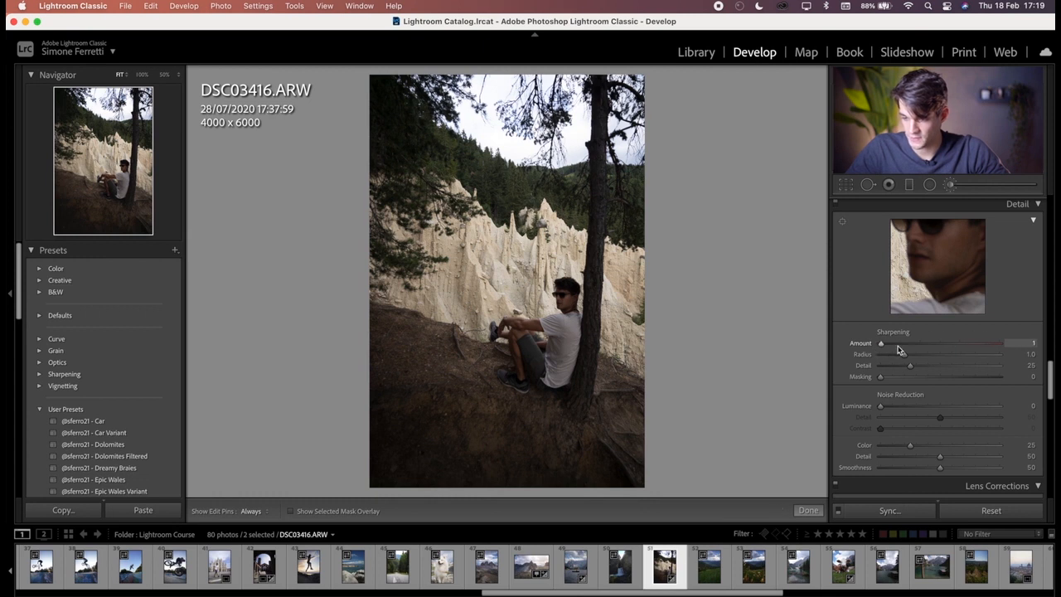
pyautogui.scroll(-2, 912, 343)
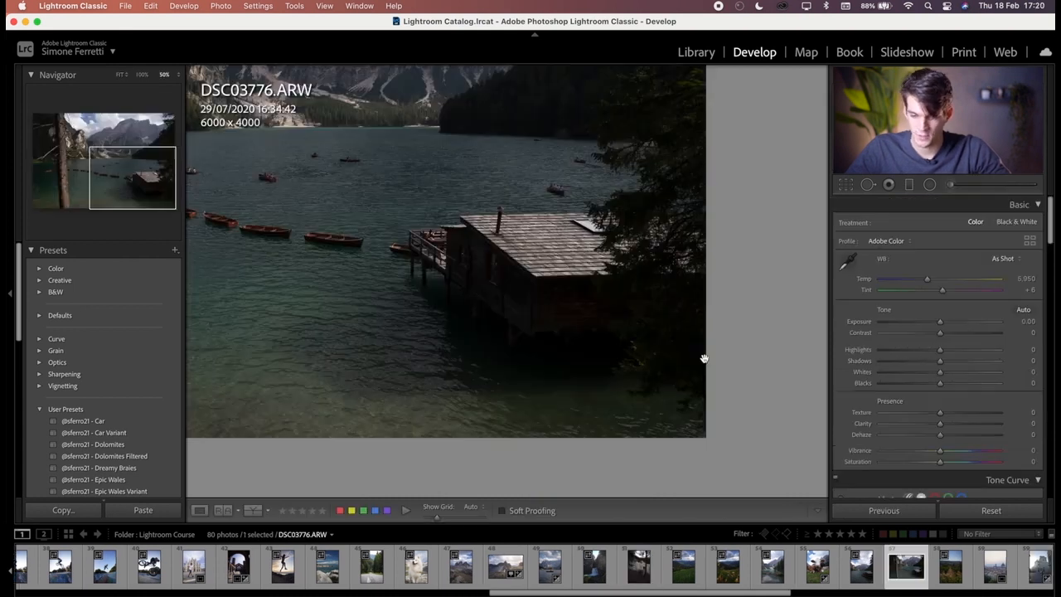
# Step: Draw a radial filter around the boathouse in DSC03776.ARW and raise its Exposure to the maximum
pyautogui.click(930, 186)
pyautogui.moveTo(461, 273)
pyautogui.mouseDown()
pyautogui.moveTo(605, 329)
pyautogui.moveTo(623, 350)
pyautogui.mouseUp()
pyautogui.moveTo(504, 248)
pyautogui.mouseDown()
pyautogui.moveTo(620, 316)
pyautogui.moveTo(593, 279)
pyautogui.mouseUp()
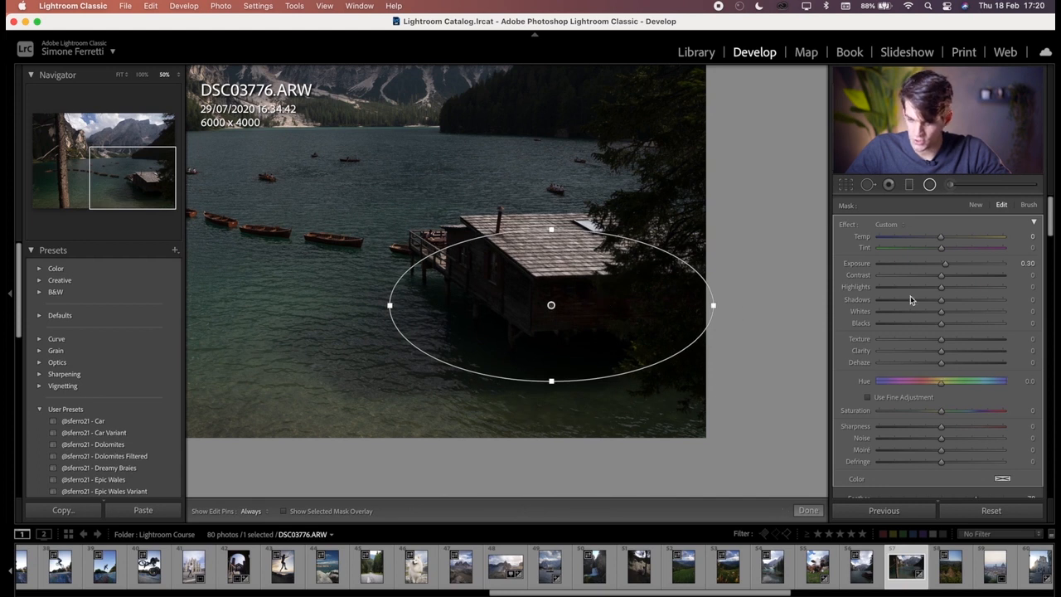
pyautogui.moveTo(964, 264); pyautogui.dragTo(1016, 263)
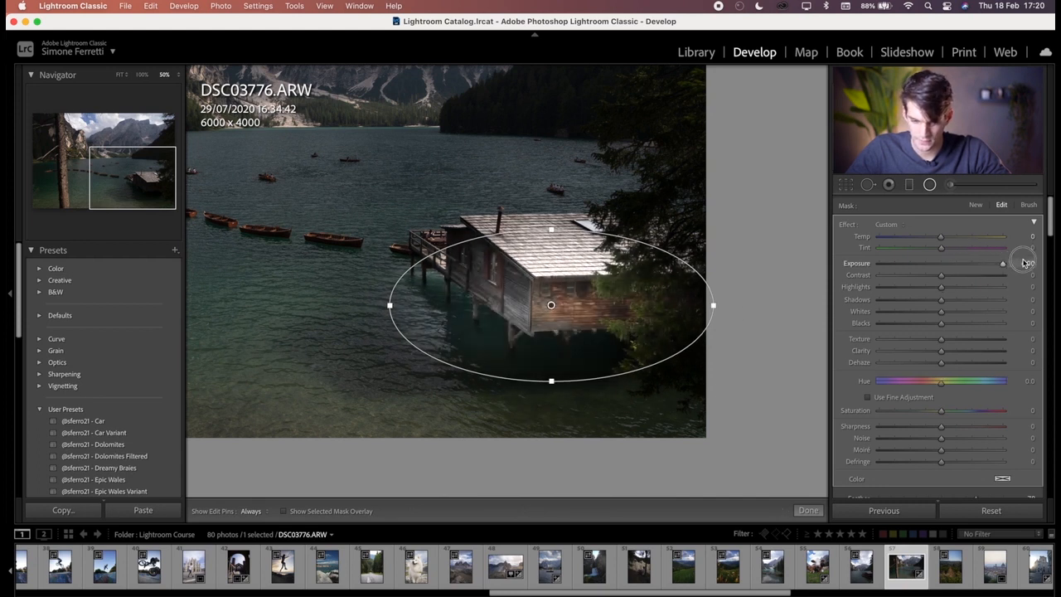
# Step: Try Luminance noise reduction at 25 and 83 on a close-up of the boathouse wall and reset it to 0
pyautogui.press('super+equal')
pyautogui.press('super+equal')
pyautogui.press('super+equal')
pyautogui.press('super+equal')
pyautogui.press('super+equal')
pyautogui.scroll(-15, 969, 286)
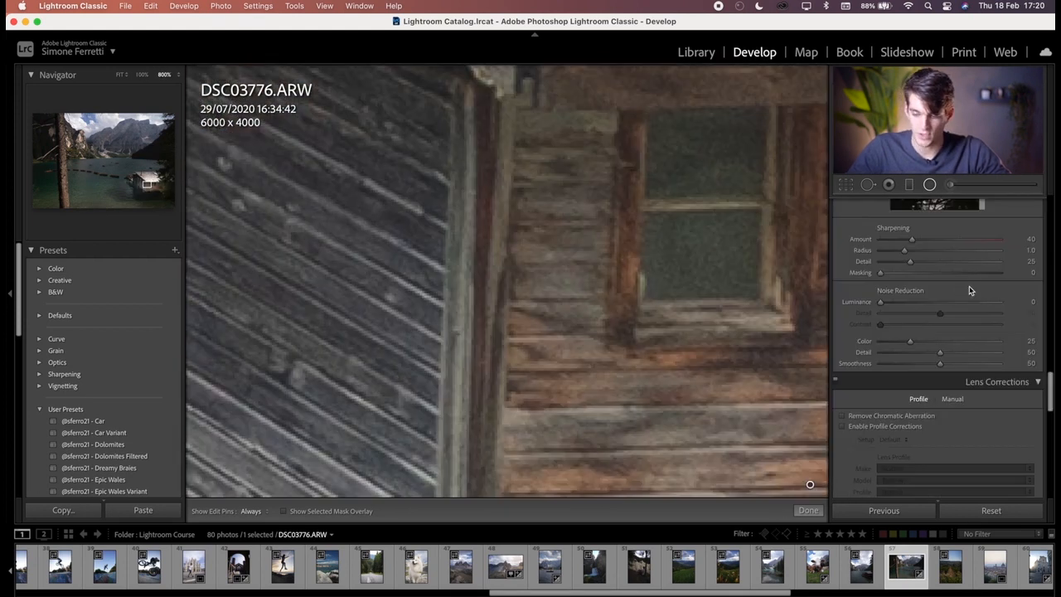
pyautogui.moveTo(878, 305); pyautogui.dragTo(912, 307)
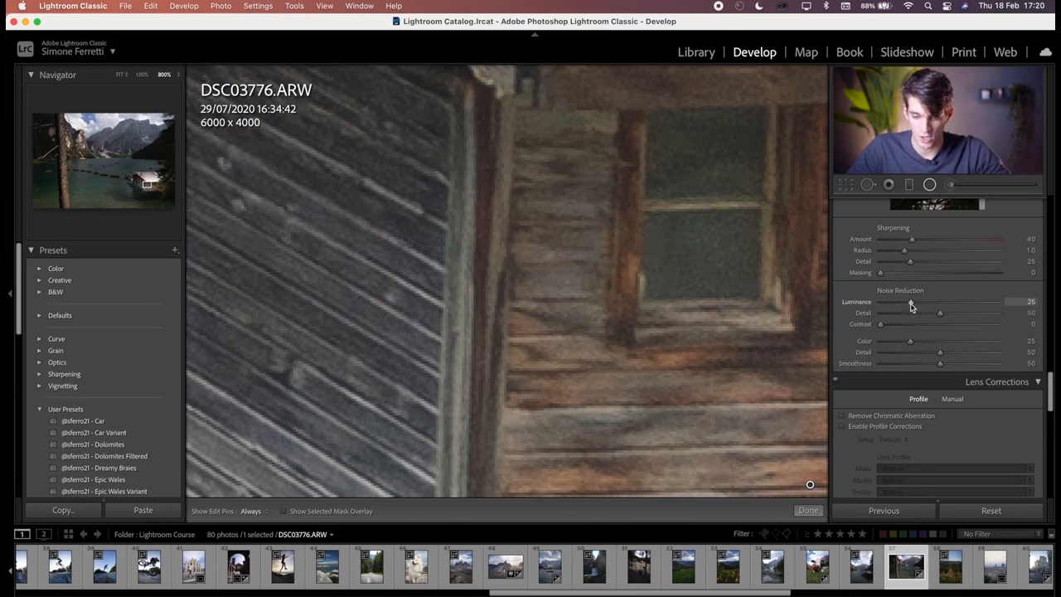
pyautogui.moveTo(935, 307); pyautogui.dragTo(979, 310)
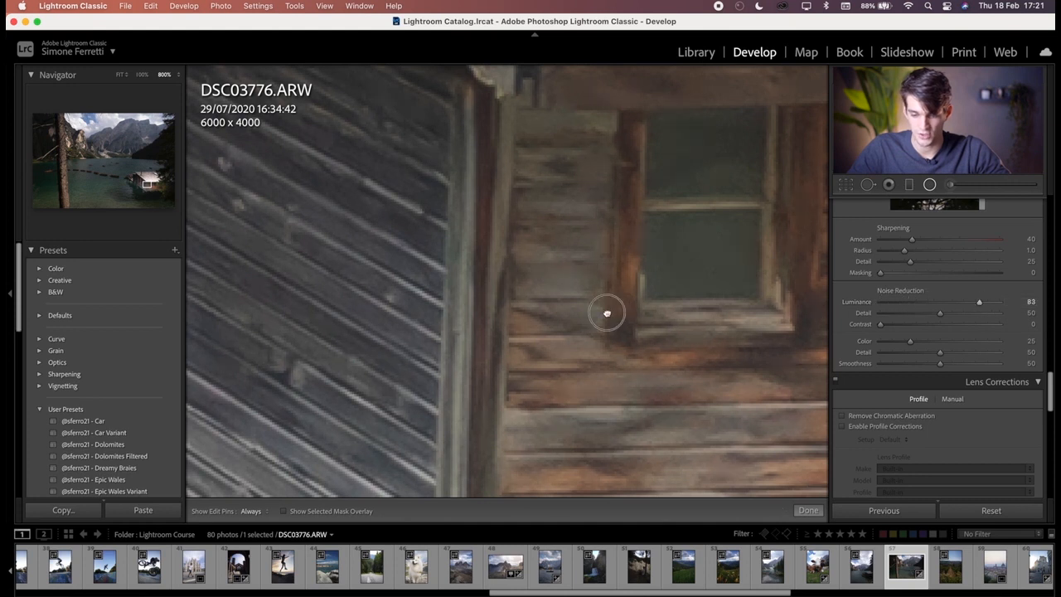
pyautogui.press('z')
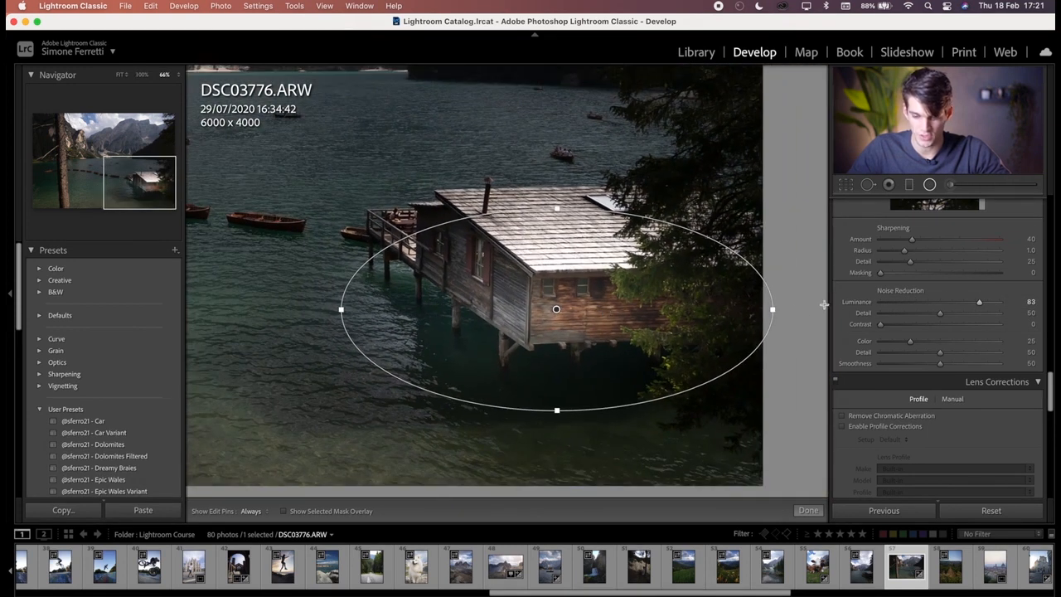
pyautogui.click(901, 302)
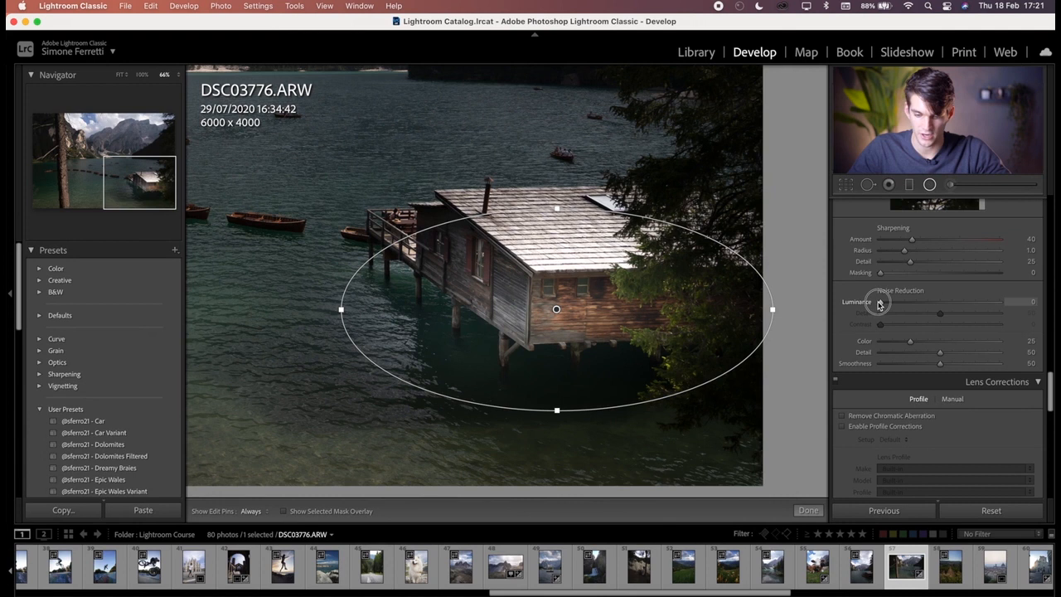
# Step: Set the noise reduction Luminance to 48 and Color to 41, and delete the radial filter from the boathouse
pyautogui.click(937, 302)
pyautogui.moveTo(912, 341)
pyautogui.mouseDown()
pyautogui.moveTo(928, 341)
pyautogui.moveTo(879, 343)
pyautogui.moveTo(1026, 356)
pyautogui.moveTo(930, 346)
pyautogui.mouseUp()
pyautogui.press('Delete')
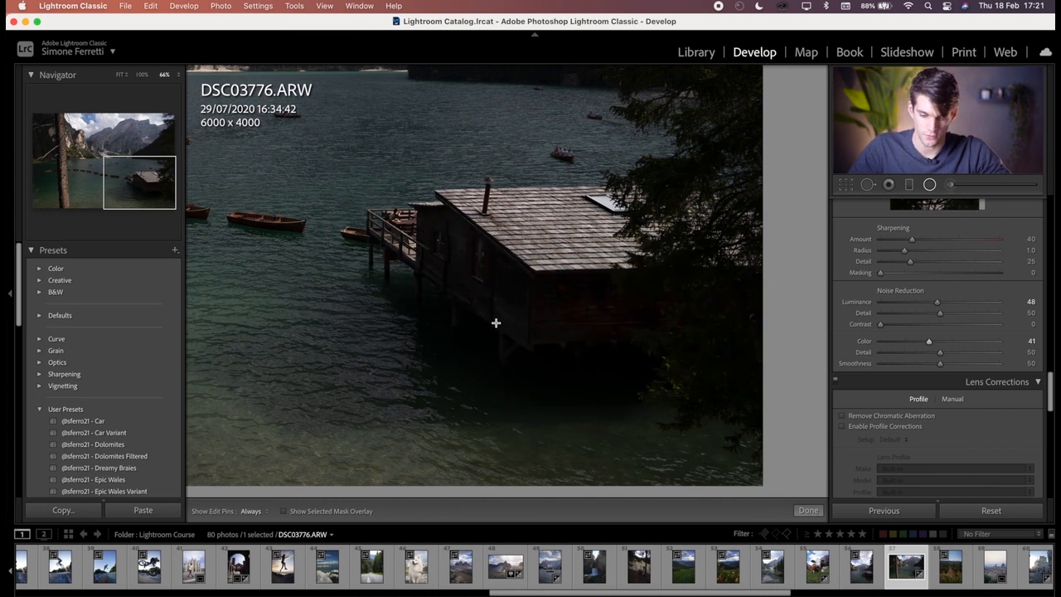
pyautogui.press('super+minus')
pyautogui.press('super+minus')
pyautogui.press('super+minus')
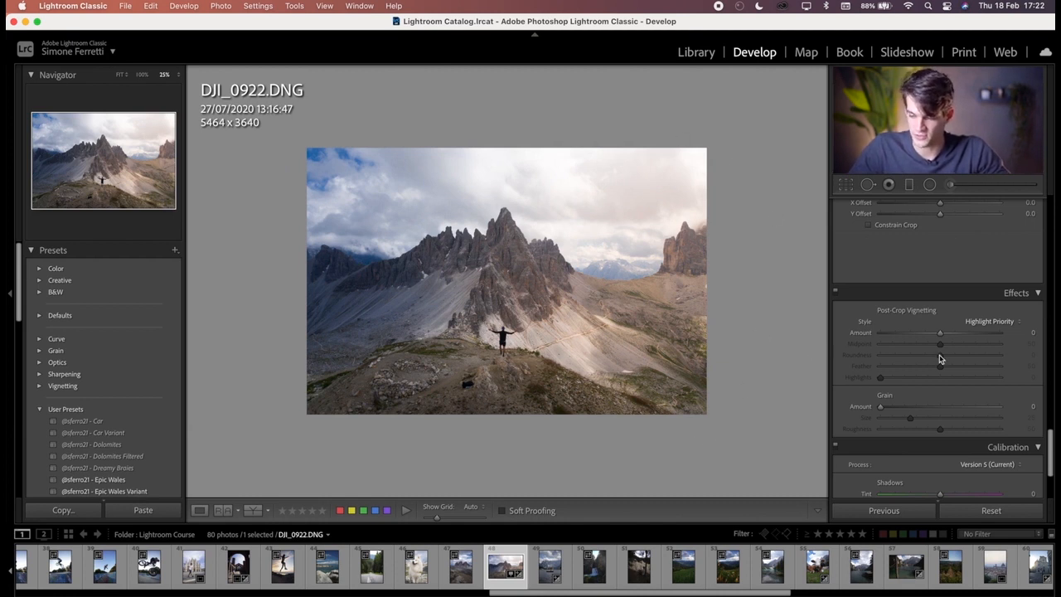
# Step: Add a post-crop vignette to DJI_0922.DNG with Amount −9 and Midpoint 17
pyautogui.moveTo(941, 338); pyautogui.dragTo(871, 334)
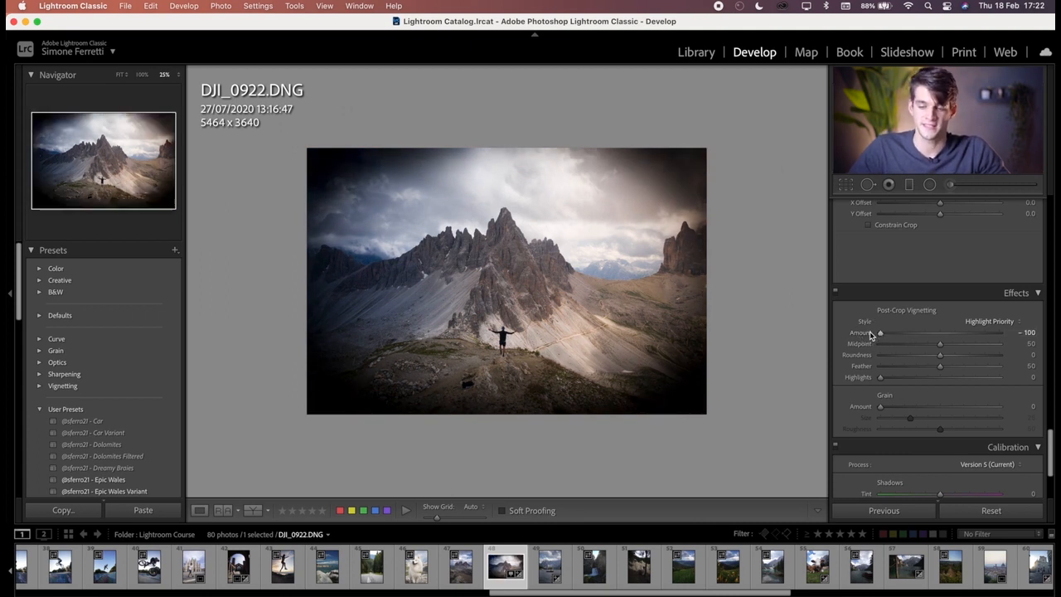
pyautogui.moveTo(940, 346)
pyautogui.mouseDown()
pyautogui.moveTo(893, 346)
pyautogui.moveTo(945, 346)
pyautogui.moveTo(900, 344)
pyautogui.moveTo(934, 334)
pyautogui.mouseUp()
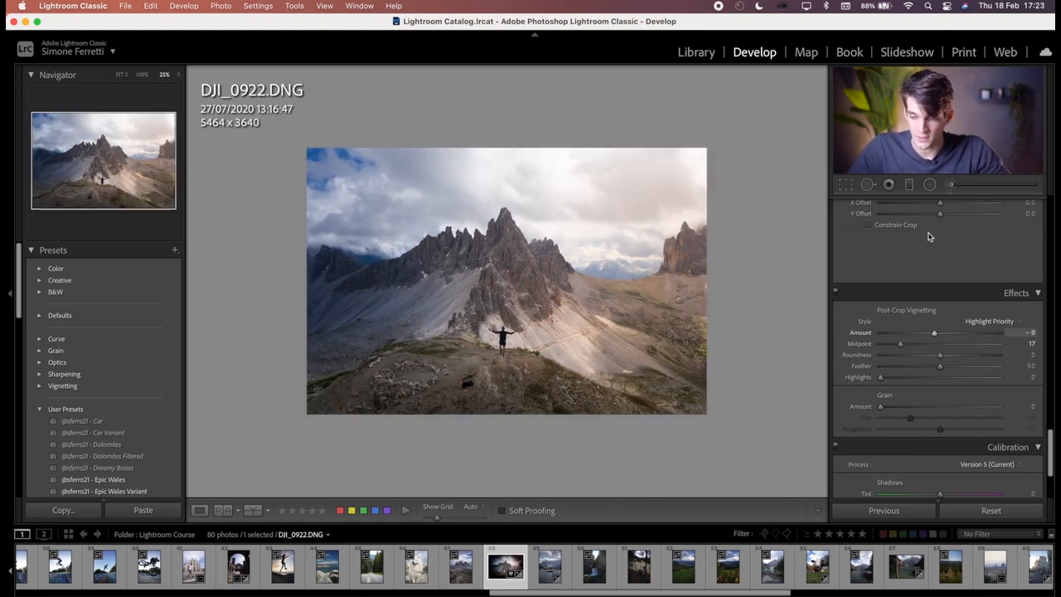
# Step: Draw a diagonal graduated filter over the photo's lower-left slope, set its Exposure to −1.02, and finish the filter
pyautogui.click(908, 184)
pyautogui.moveTo(414, 392); pyautogui.dragTo(464, 291)
pyautogui.moveTo(931, 268); pyautogui.dragTo(926, 266)
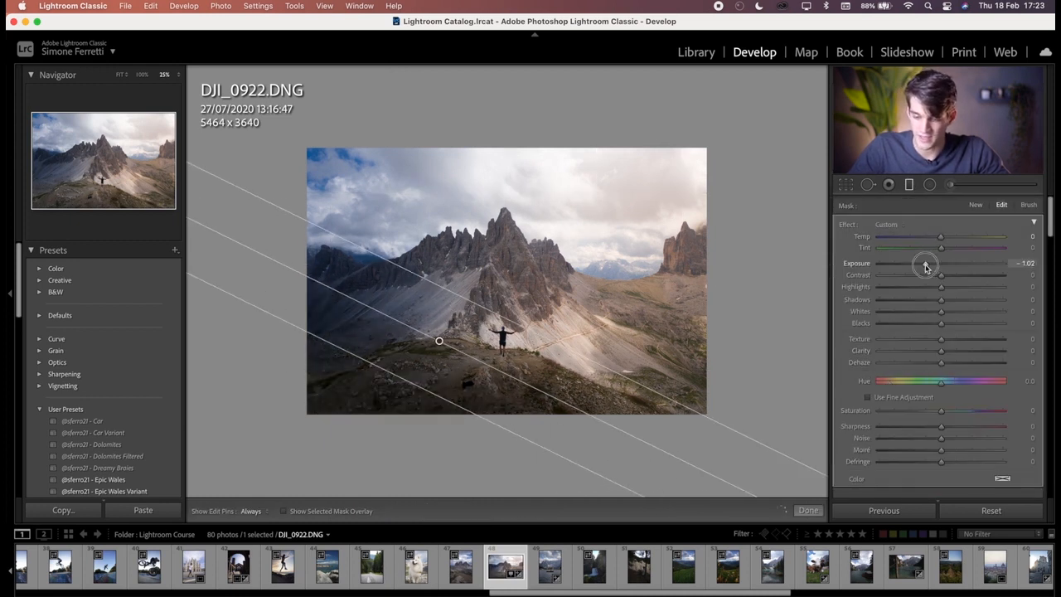
pyautogui.click(908, 185)
# Step: Mask the photo's lower-right slope with a local filter and lower its Exposure
pyautogui.click(929, 184)
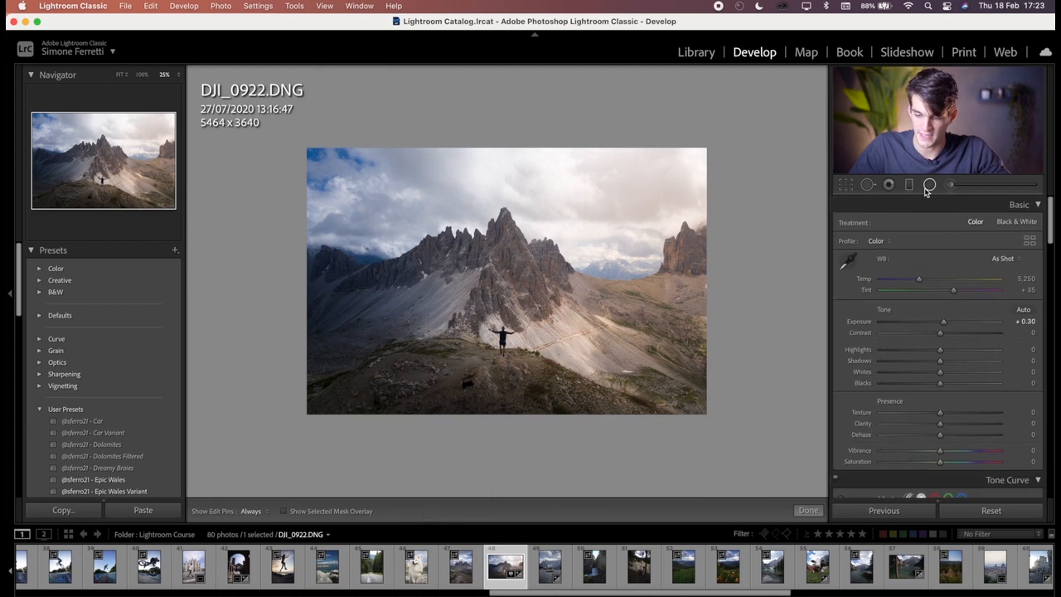
pyautogui.moveTo(631, 434); pyautogui.dragTo(569, 324)
pyautogui.moveTo(727, 412); pyautogui.dragTo(752, 353)
pyautogui.moveTo(957, 267); pyautogui.dragTo(921, 265)
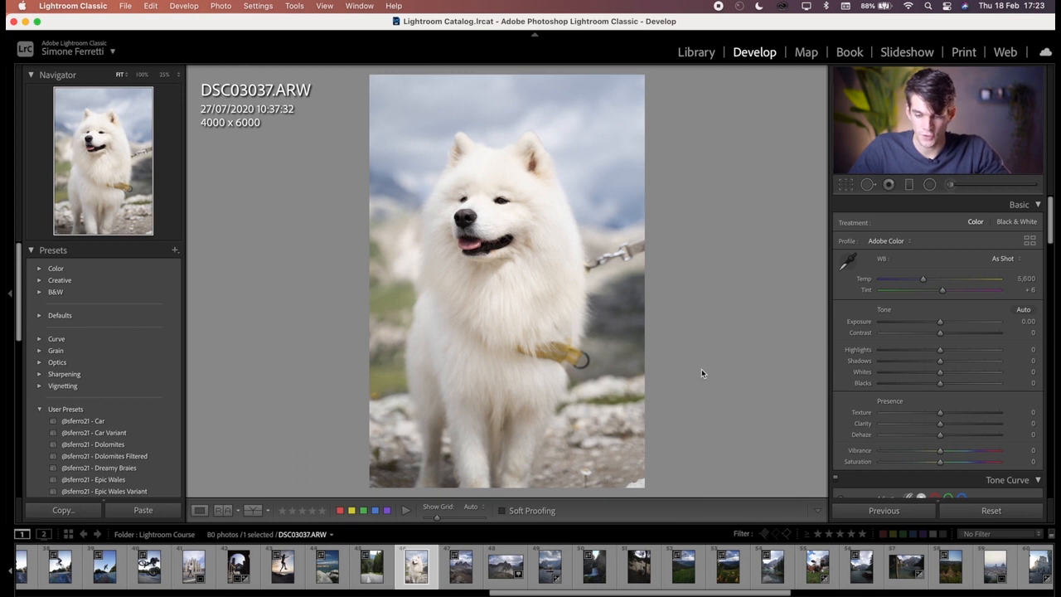
# Step: Set the post-crop vignette Amount of DSC03037.ARW to −43 and compare the photo before and after
pyautogui.scroll(-15, 965, 411)
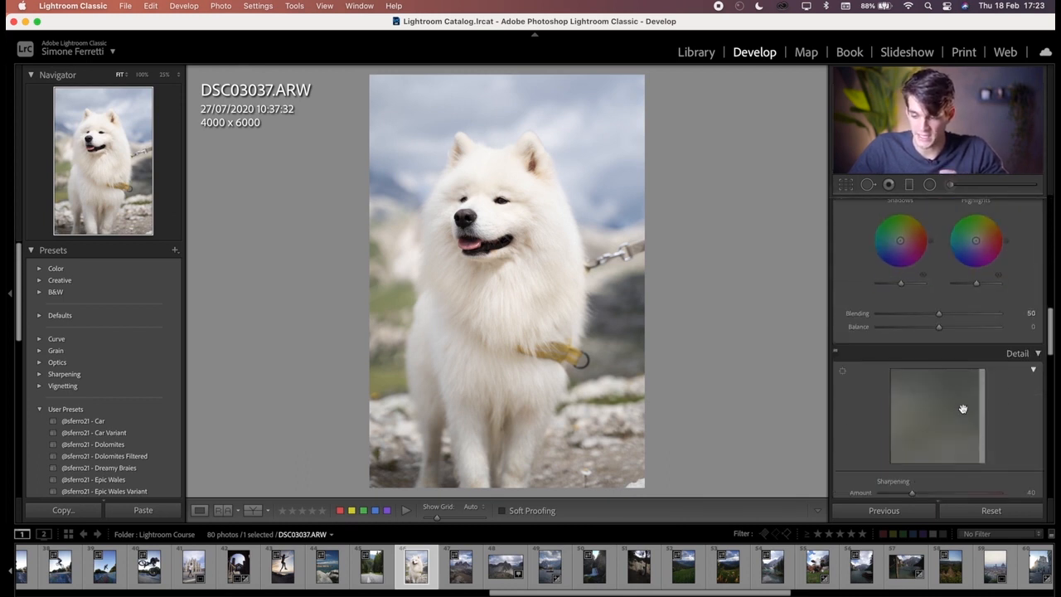
pyautogui.scroll(-8, 964, 412)
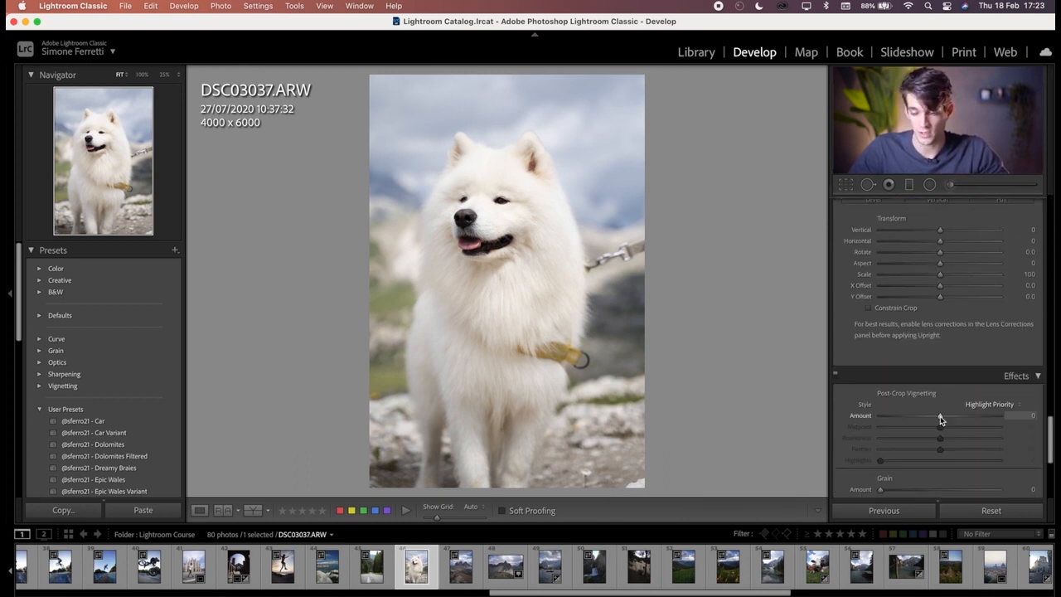
pyautogui.moveTo(939, 418); pyautogui.dragTo(915, 419)
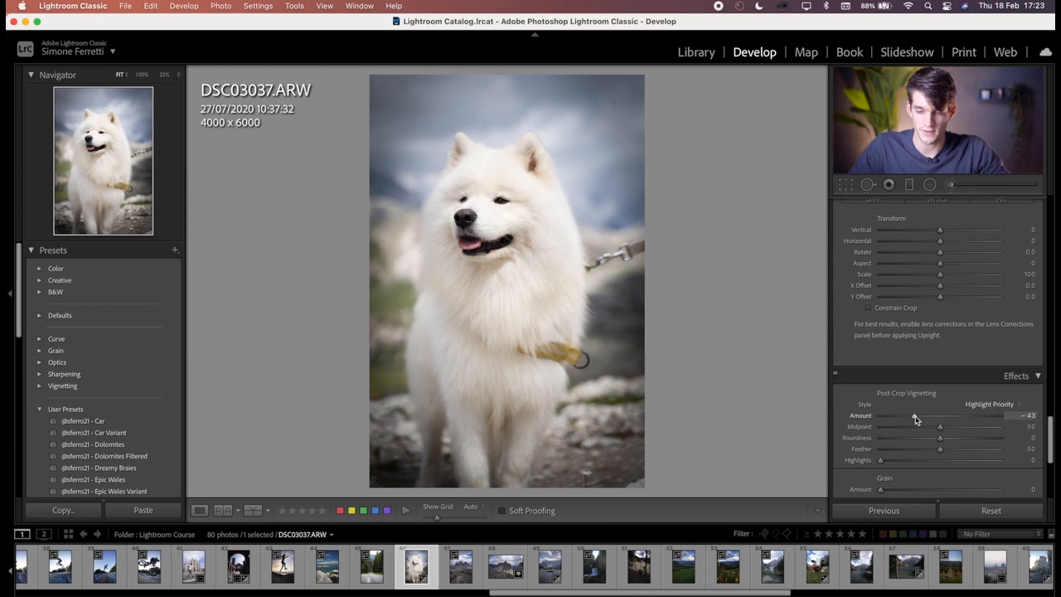
pyautogui.press('\\')
pyautogui.press('\\')
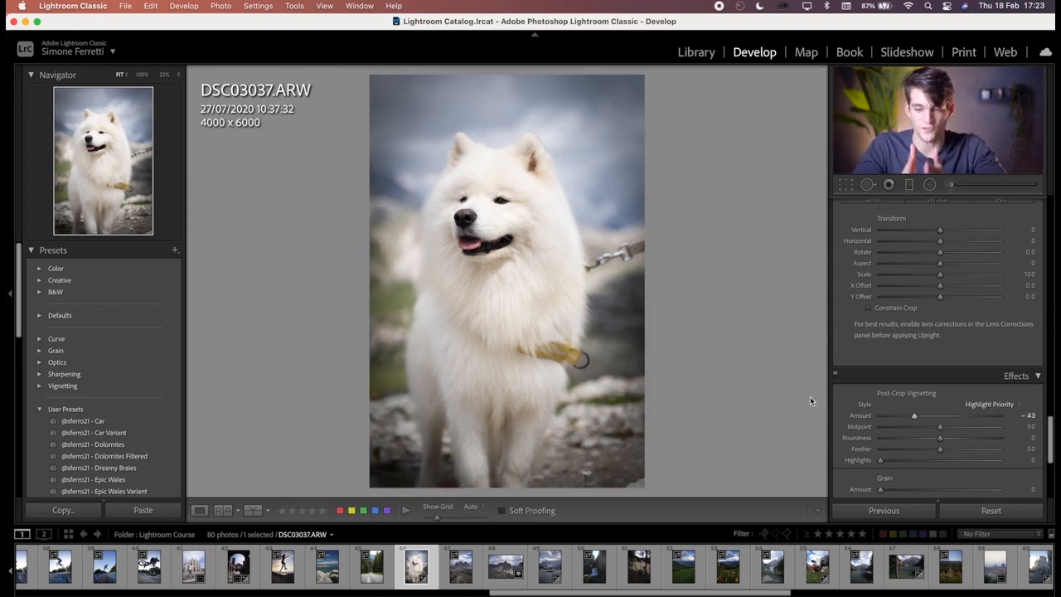
# Step: Try the dog photo's vignette at Amount −100 and Midpoint 0 with Roundness at −100 and +100
pyautogui.moveTo(914, 416); pyautogui.dragTo(856, 444)
pyautogui.moveTo(896, 415); pyautogui.dragTo(863, 431)
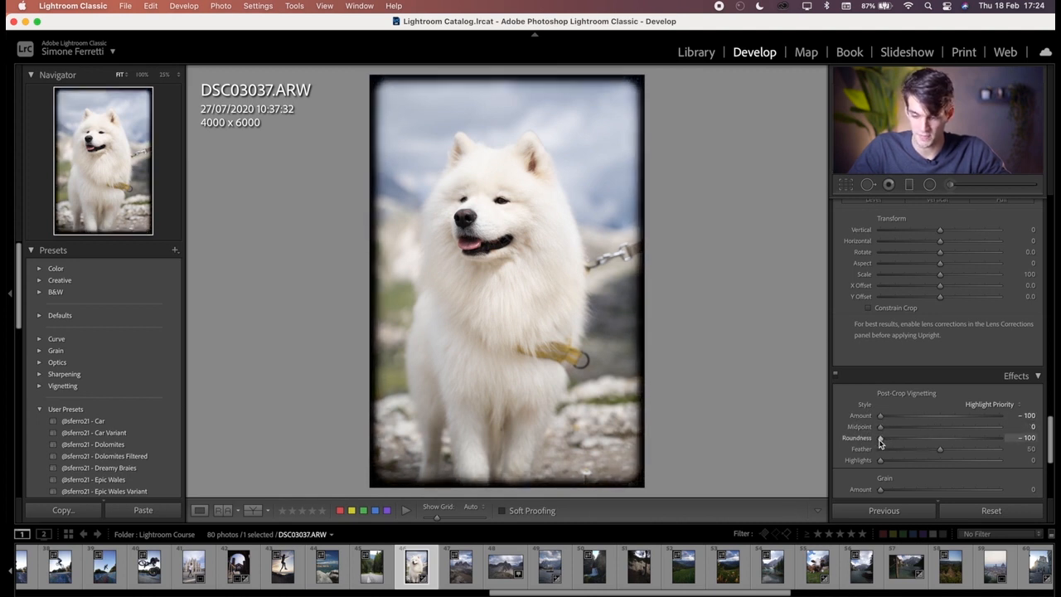
pyautogui.moveTo(881, 442); pyautogui.dragTo(999, 442)
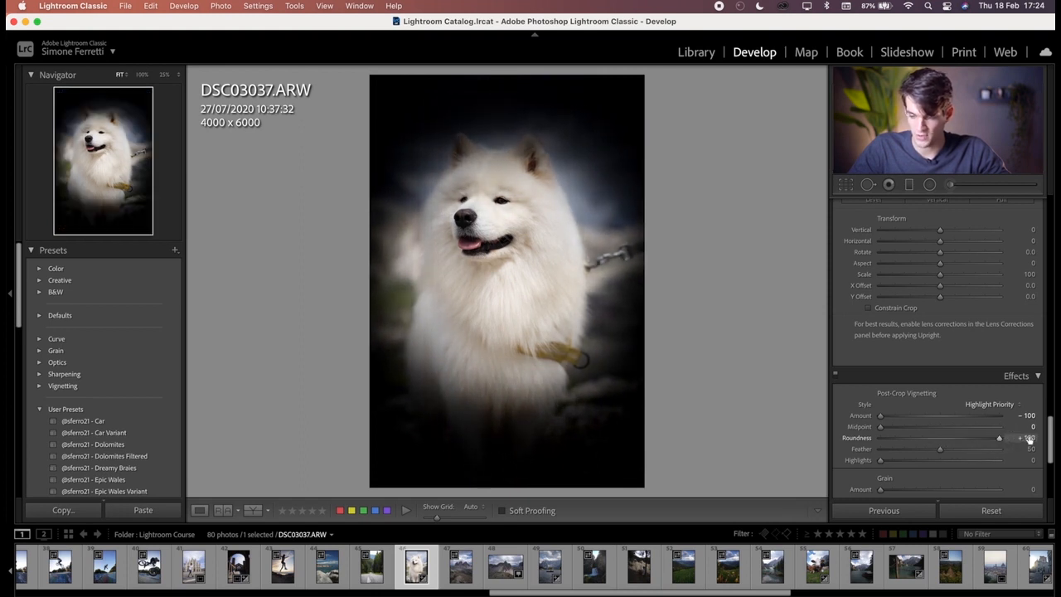
# Step: Set the dog photo's vignette to Amount −46, Midpoint 29, Roundness +2, Feather 100 and Highlights 41
pyautogui.moveTo(999, 442); pyautogui.dragTo(912, 416)
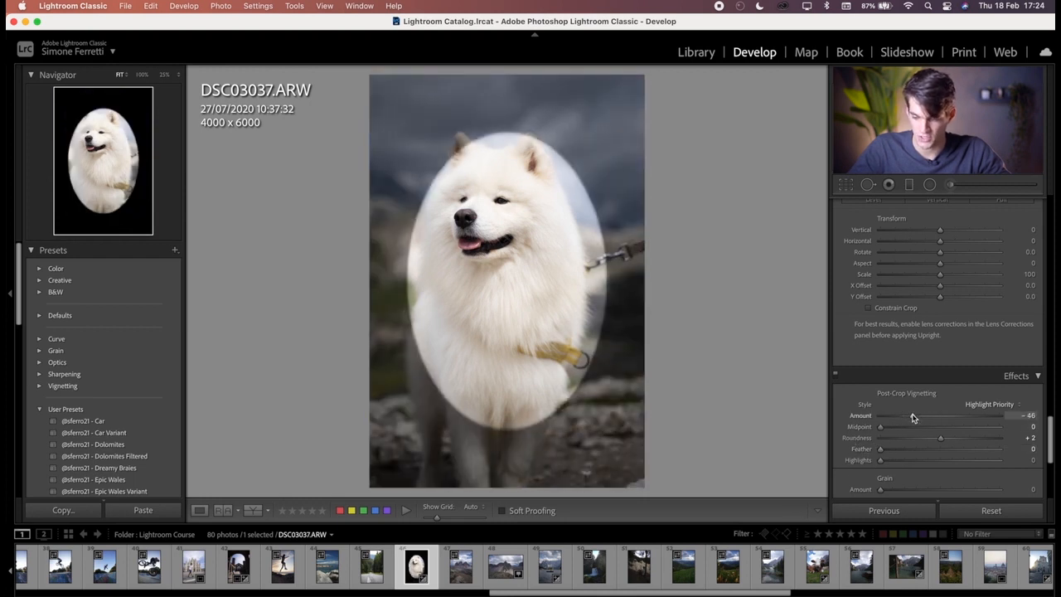
pyautogui.moveTo(888, 459); pyautogui.dragTo(1000, 450)
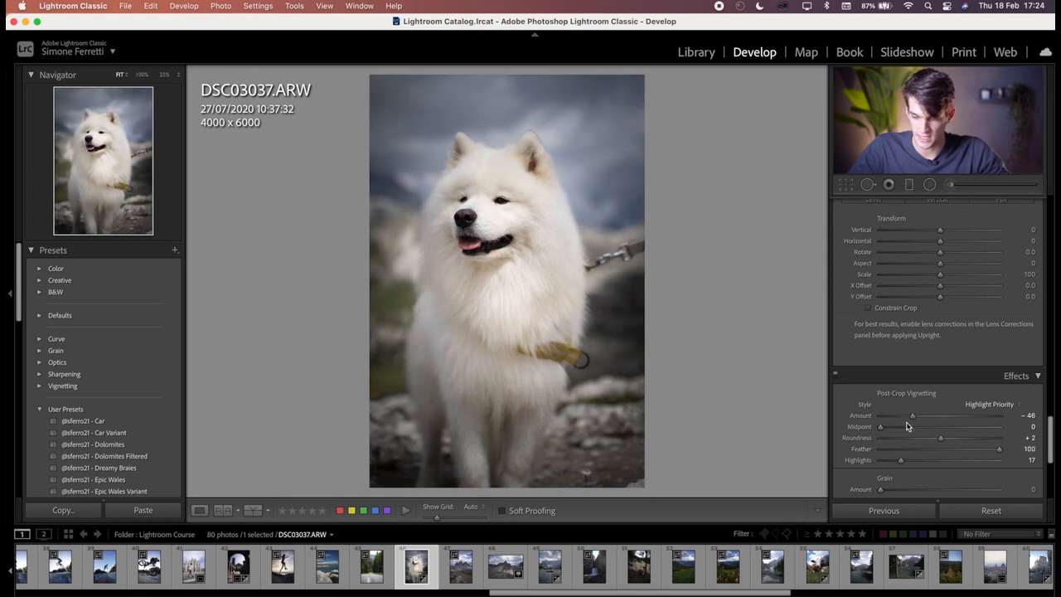
pyautogui.click(906, 427)
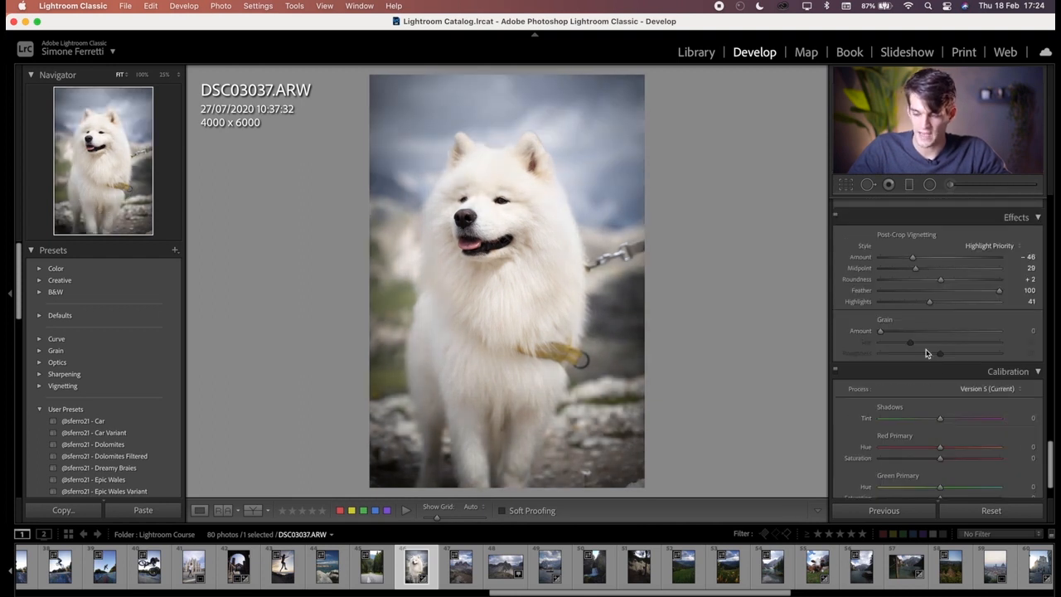
# Step: Add grain to the dog photo with Amount 41, Size 0 and Roughness 100, and inspect it at 100%
pyautogui.moveTo(880, 330); pyautogui.dragTo(1038, 368)
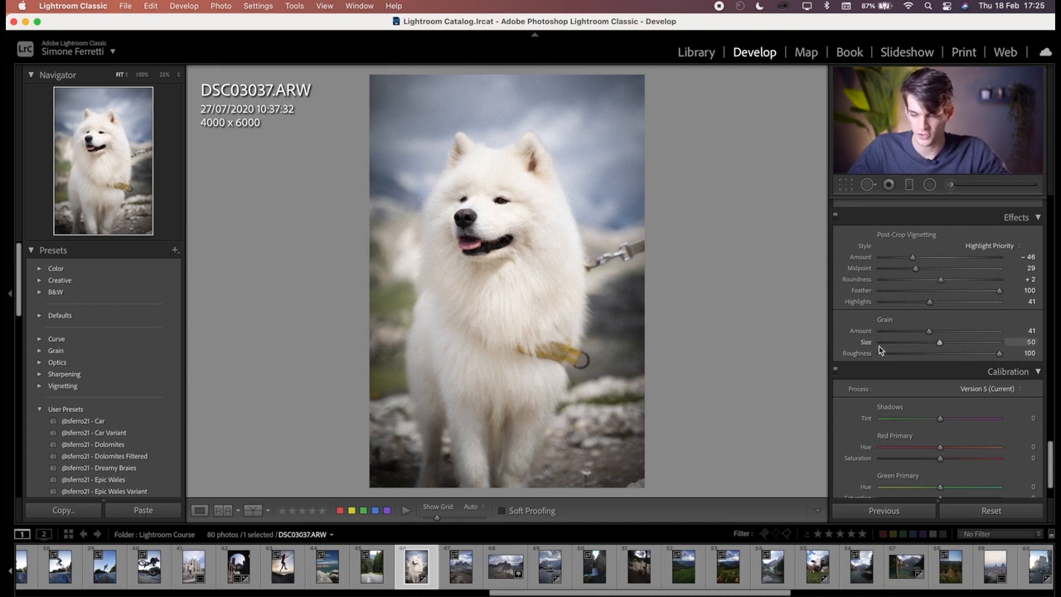
pyautogui.moveTo(925, 350); pyautogui.dragTo(826, 345)
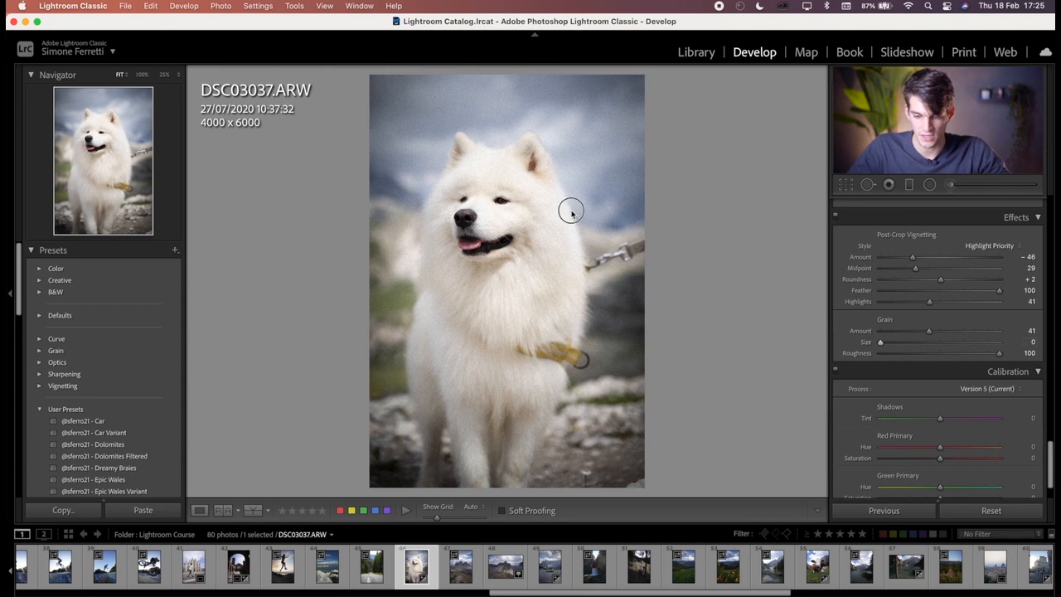
pyautogui.click(607, 211)
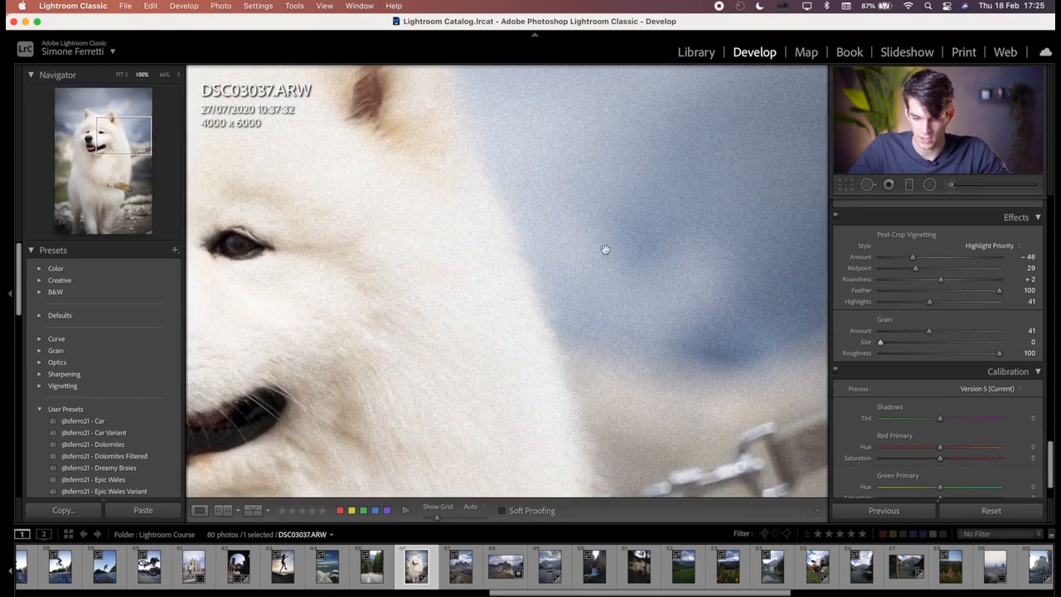
# Step: Set the dog photo's grain Size to 98 and its Amount to 18
pyautogui.press('super+equal')
pyautogui.press('super+equal')
pyautogui.moveTo(909, 344); pyautogui.dragTo(997, 347)
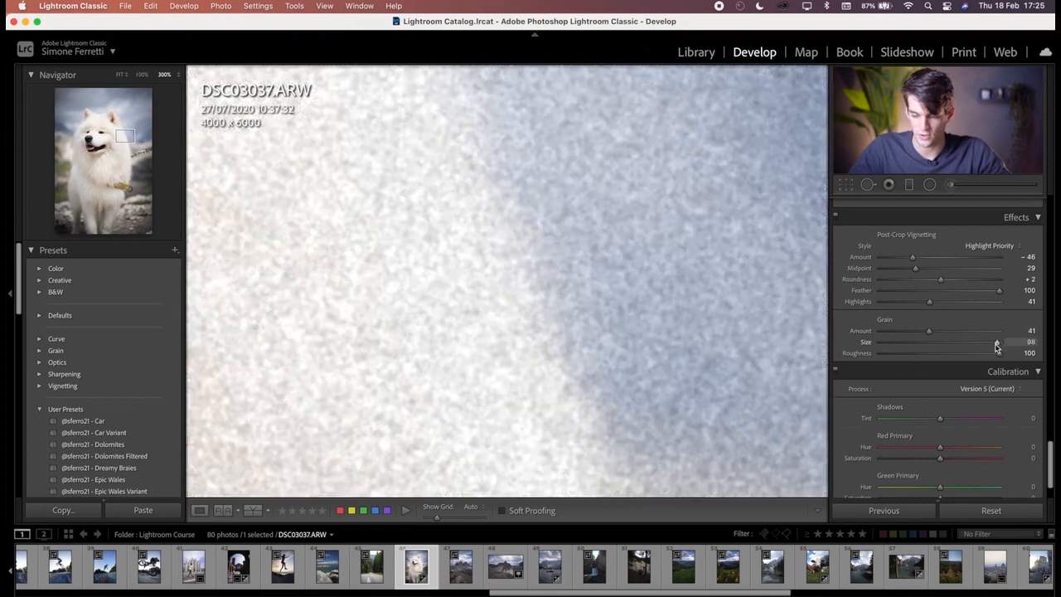
pyautogui.moveTo(928, 332); pyautogui.dragTo(903, 332)
pyautogui.press('super+minus')
pyautogui.press('super+minus')
pyautogui.press('super+minus')
pyautogui.press('super+minus')
pyautogui.press('super+minus')
pyautogui.press('super+minus')
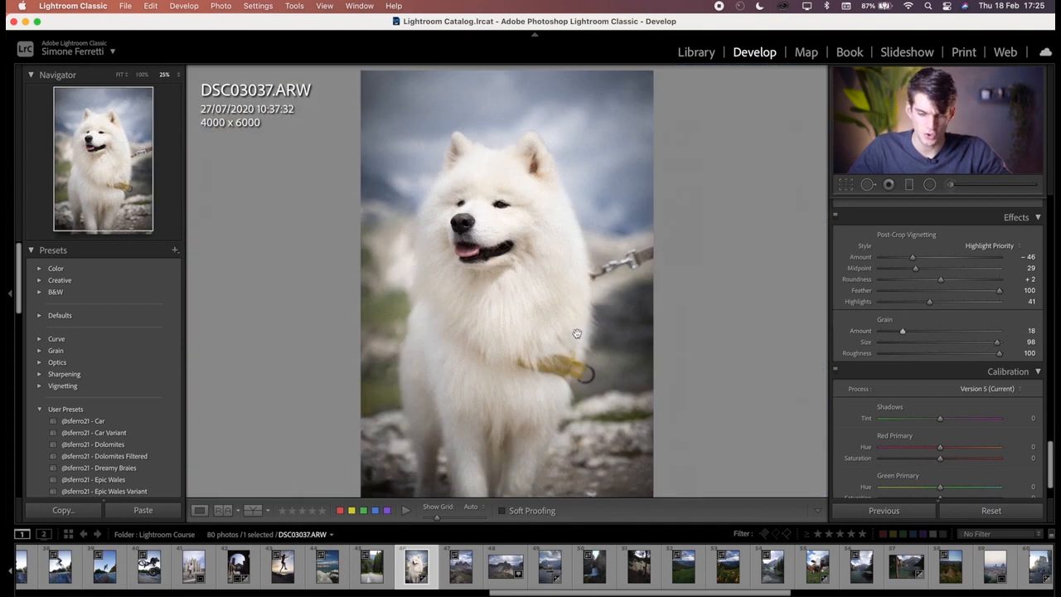
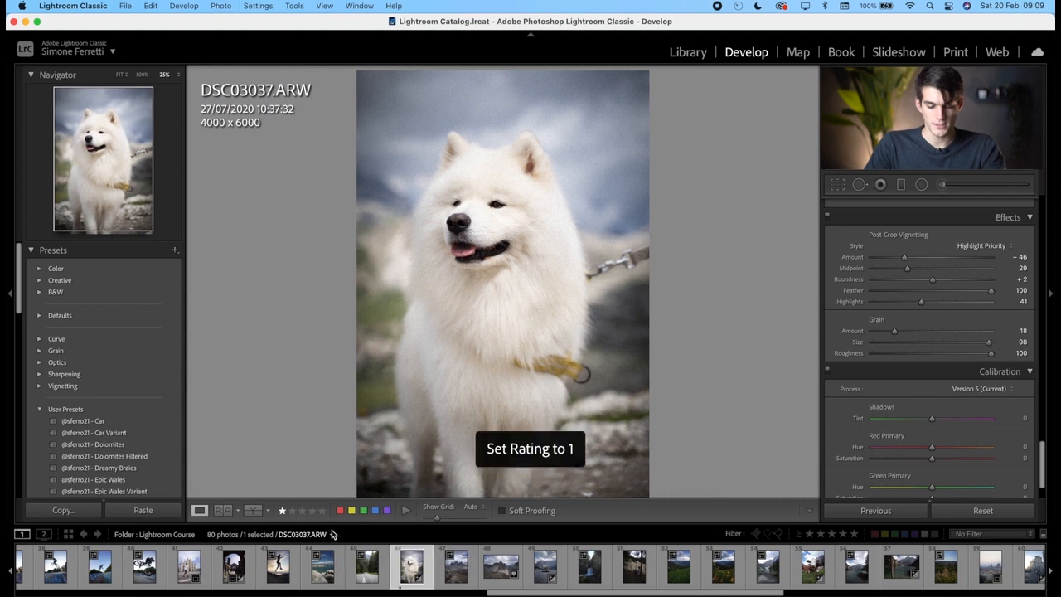
# Step: Rate DSC03037.ARW five stars and show the photos in the Library grid
pyautogui.press('5')
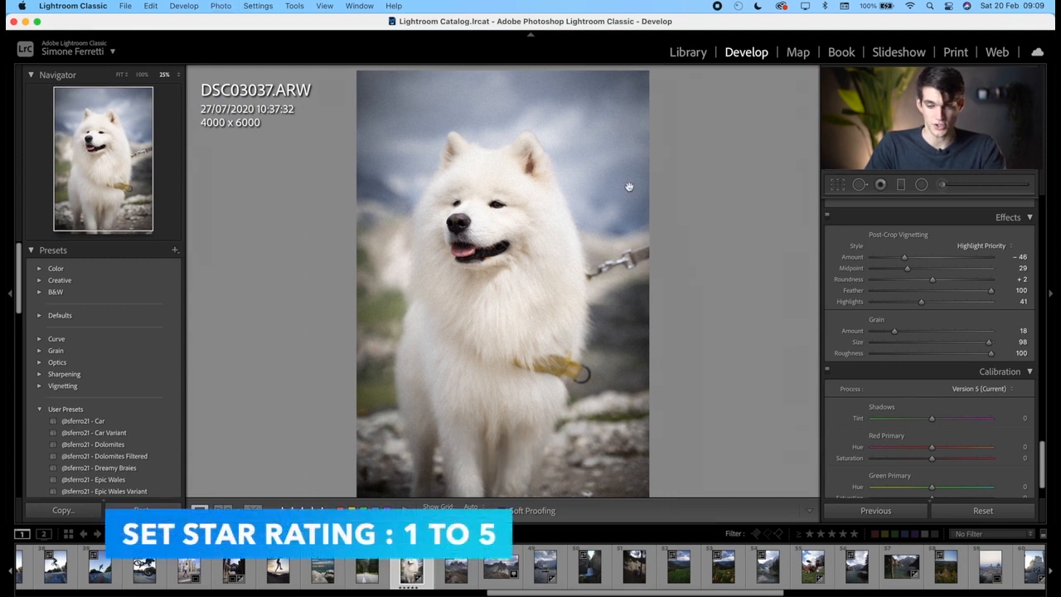
pyautogui.click(706, 61)
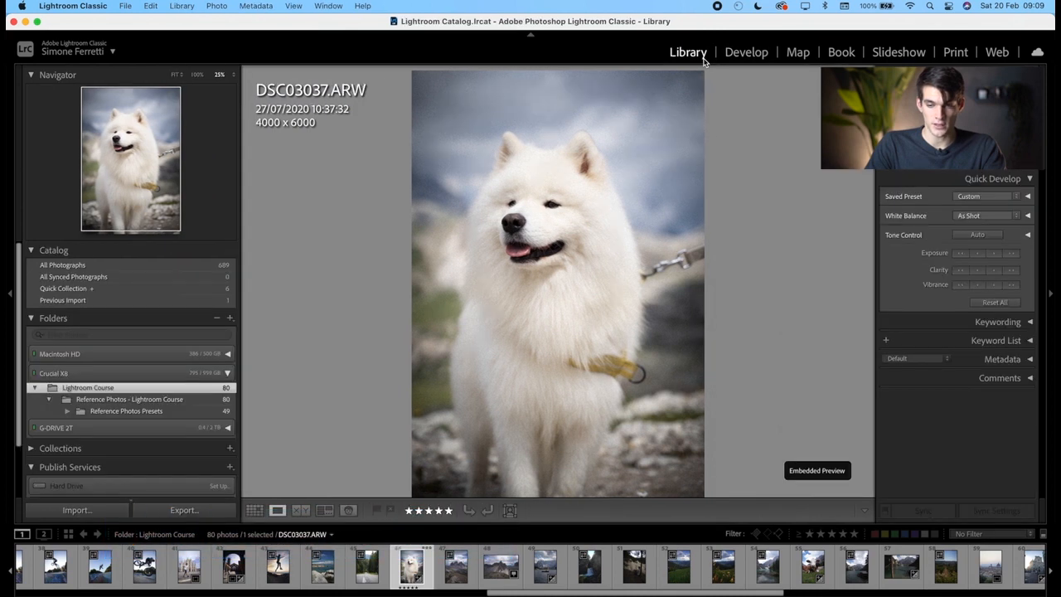
pyautogui.click(262, 519)
# Step: Try the star ratings from 0 to 5 on the archway photo DSC00974.ARW and leave it at three stars
pyautogui.click(478, 305)
pyautogui.press('0')
pyautogui.press('1')
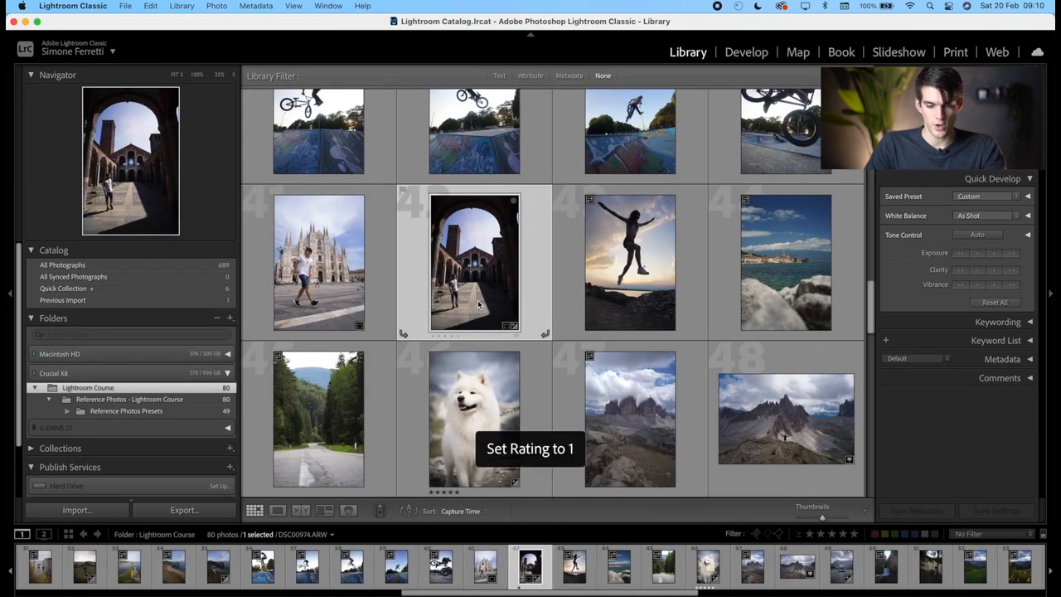
pyautogui.press('2')
pyautogui.press('3')
pyautogui.press('4')
pyautogui.press('5')
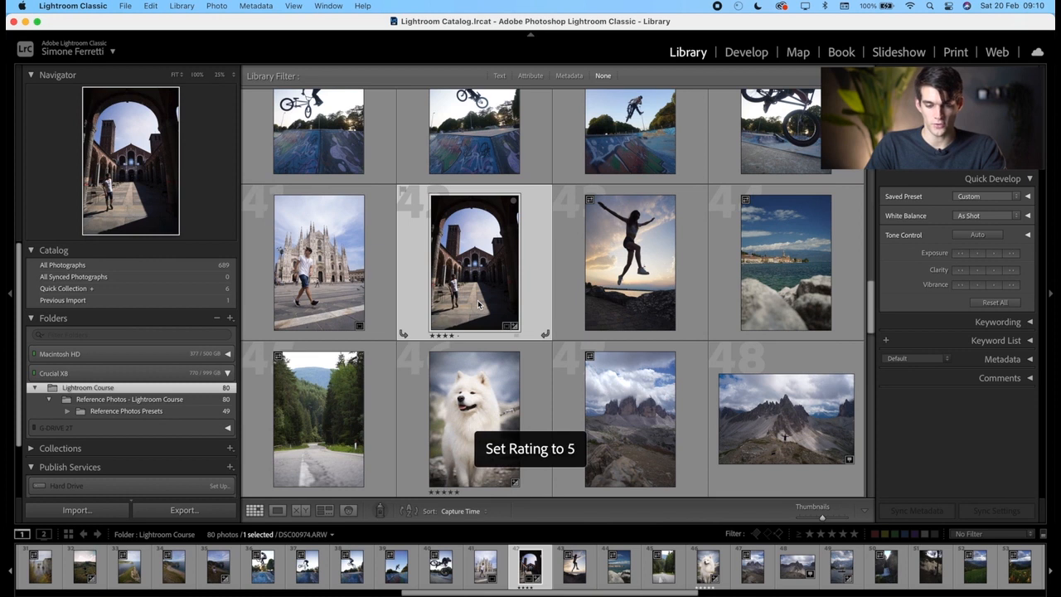
pyautogui.press('0')
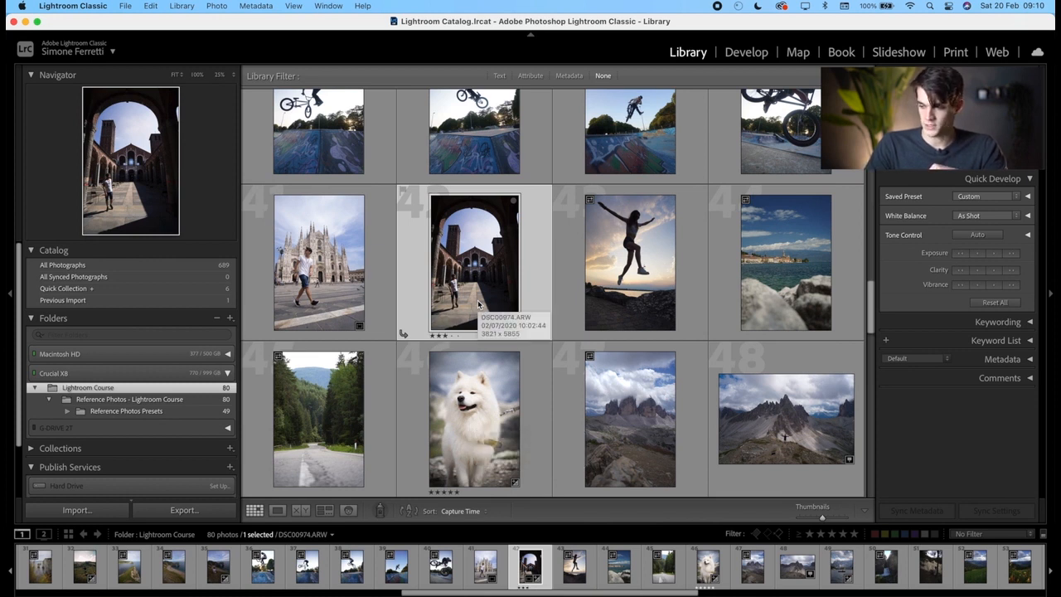
# Step: Flag the archway photo DSC00974.ARW as a pick in Develop and return to the Library grid
pyautogui.press('d')
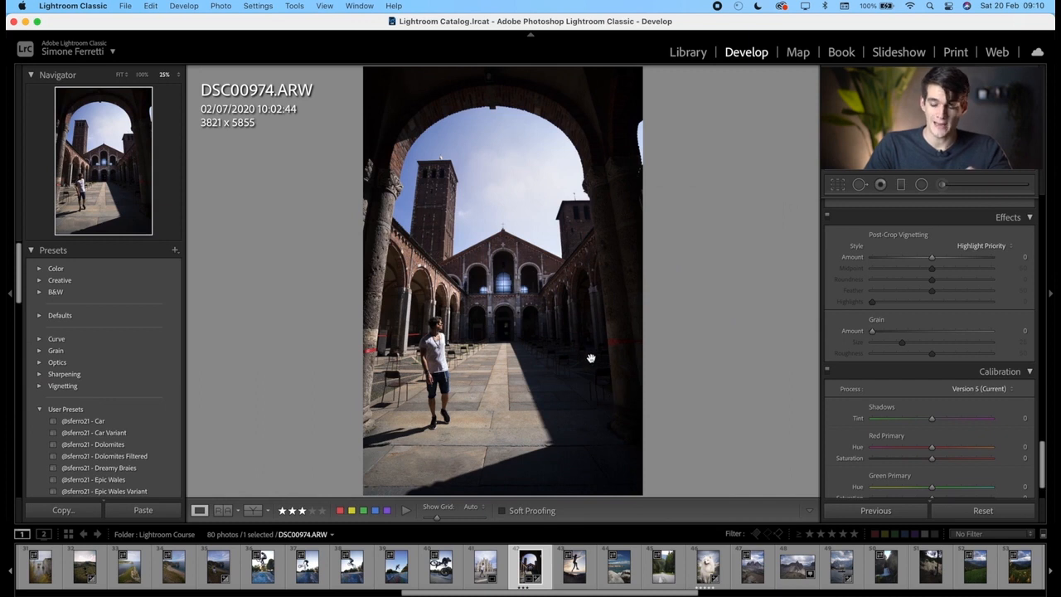
pyautogui.press('p')
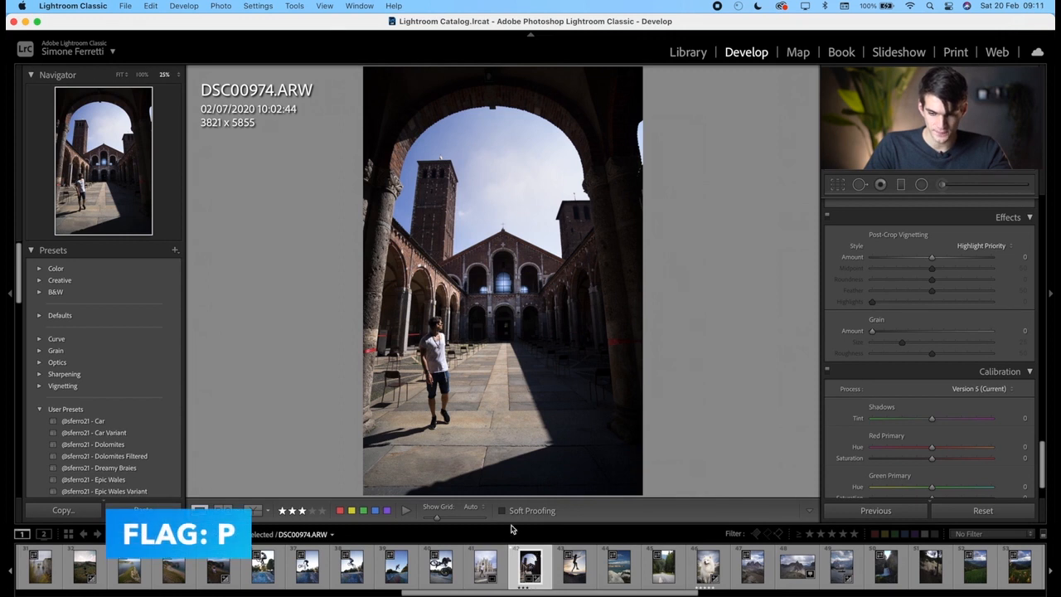
pyautogui.click(688, 52)
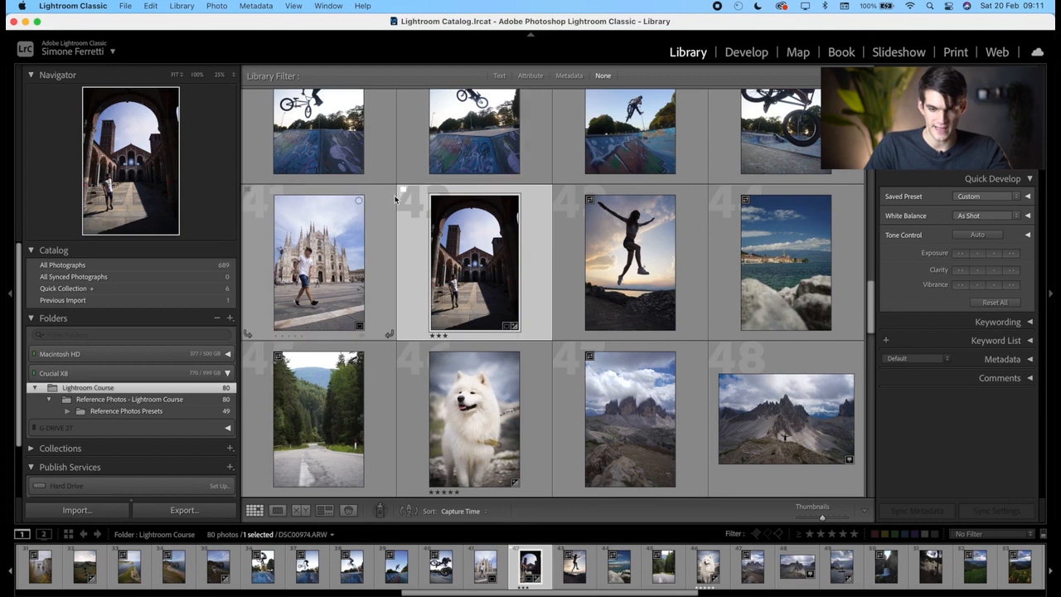
# Step: Flag the archway photo DSC00974.ARW as rejected and open it in Develop
pyautogui.press('x')
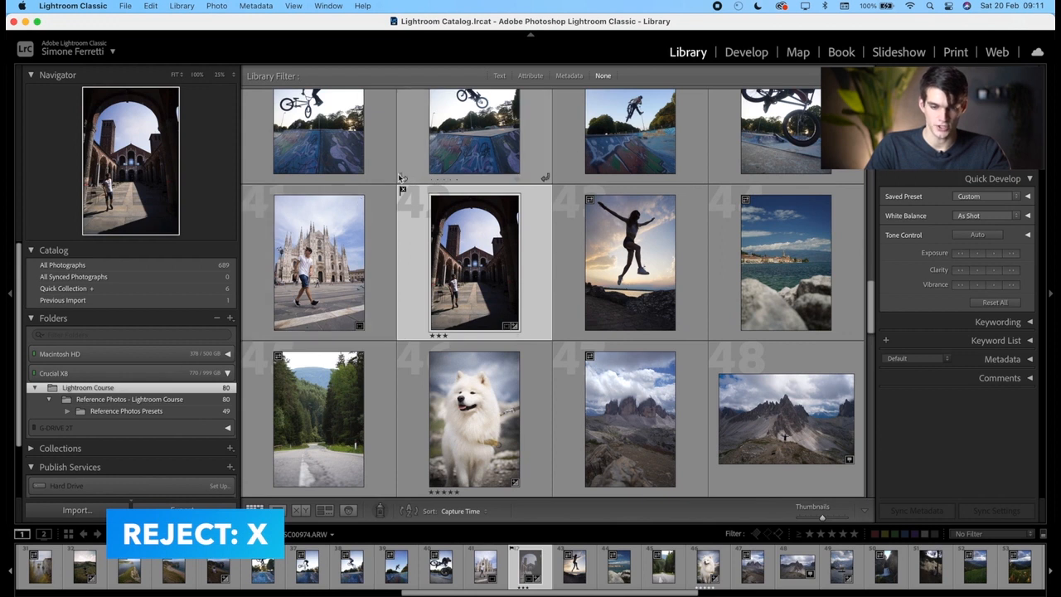
pyautogui.click(740, 55)
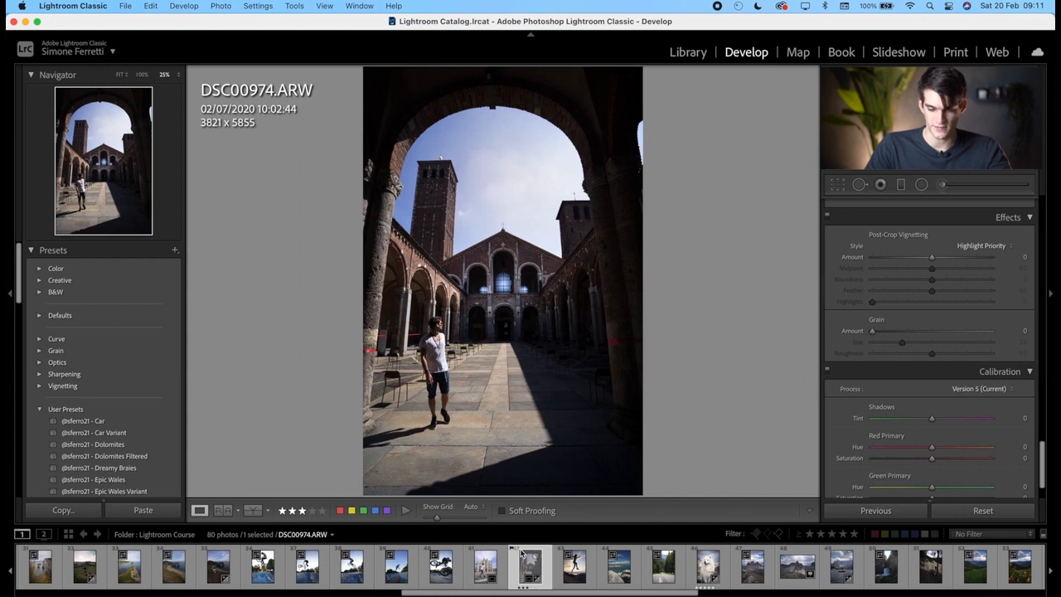
# Step: Try a negative post-crop vignetting Amount on the jumping silhouette photo DSC01238.ARW and undo it
pyautogui.click(575, 566)
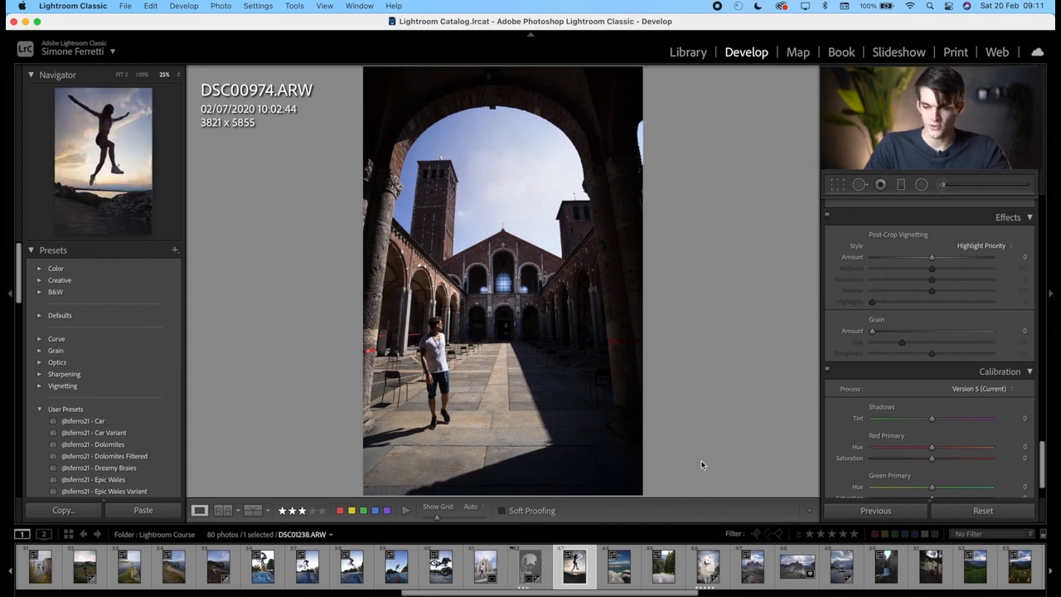
pyautogui.moveTo(932, 257); pyautogui.dragTo(895, 258)
pyautogui.press('super+z')
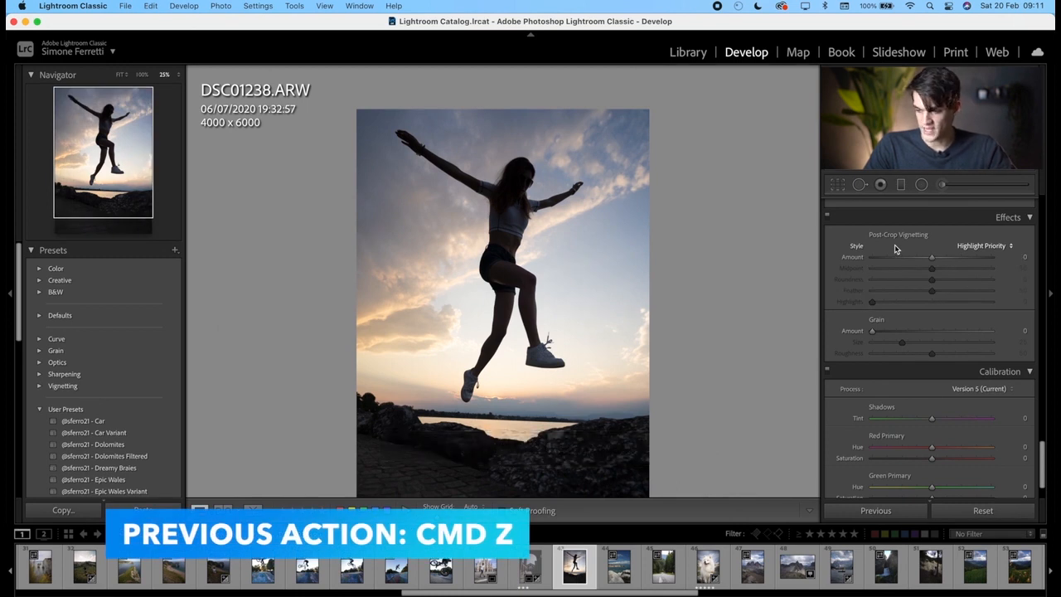
# Step: Set Shadows -24, Whites +24, Blacks -41, Texture -89 and Vibrance +100 on DSC01238.ARW
pyautogui.scroll(15, 895, 246)
pyautogui.moveTo(930, 242); pyautogui.dragTo(904, 297)
pyautogui.moveTo(932, 330); pyautogui.dragTo(1051, 332)
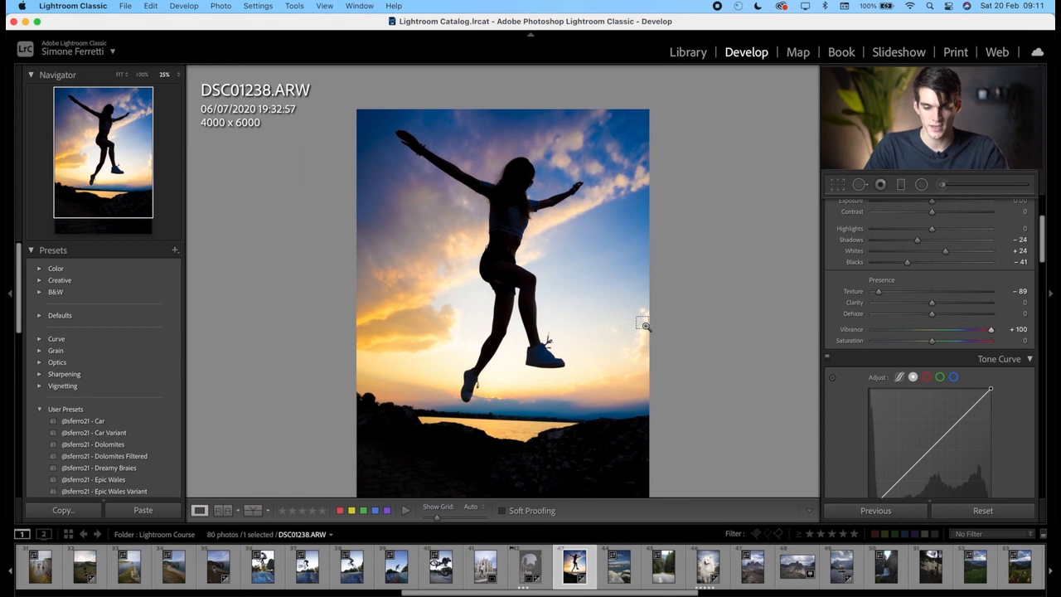
# Step: Try pasting the develop settings copied from DSC01238.ARW onto the lake photo DSC01598.ARW and undo the paste
pyautogui.press('super+c')
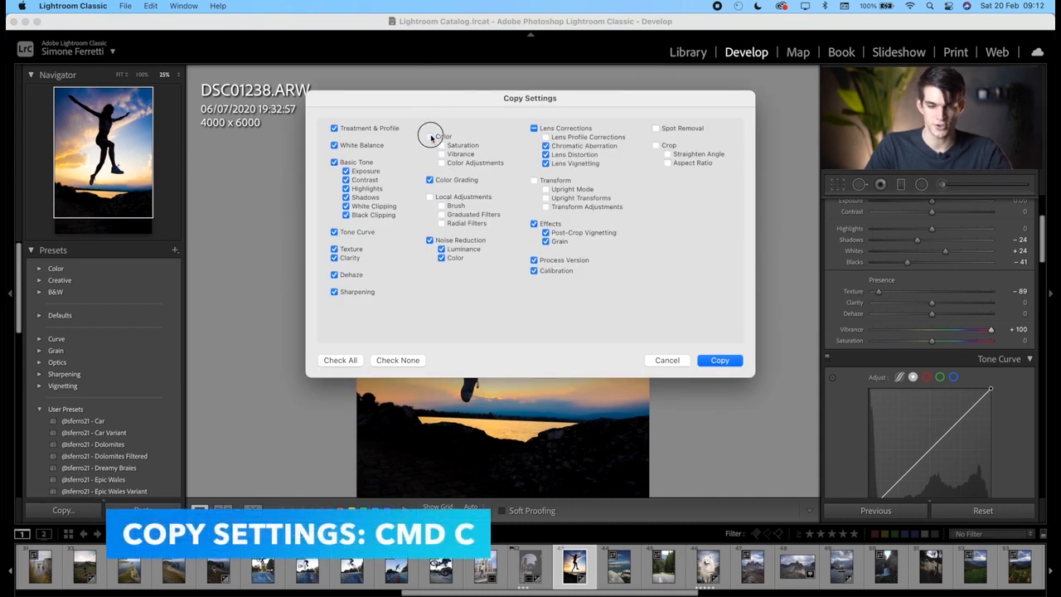
pyautogui.click(719, 360)
pyautogui.click(625, 584)
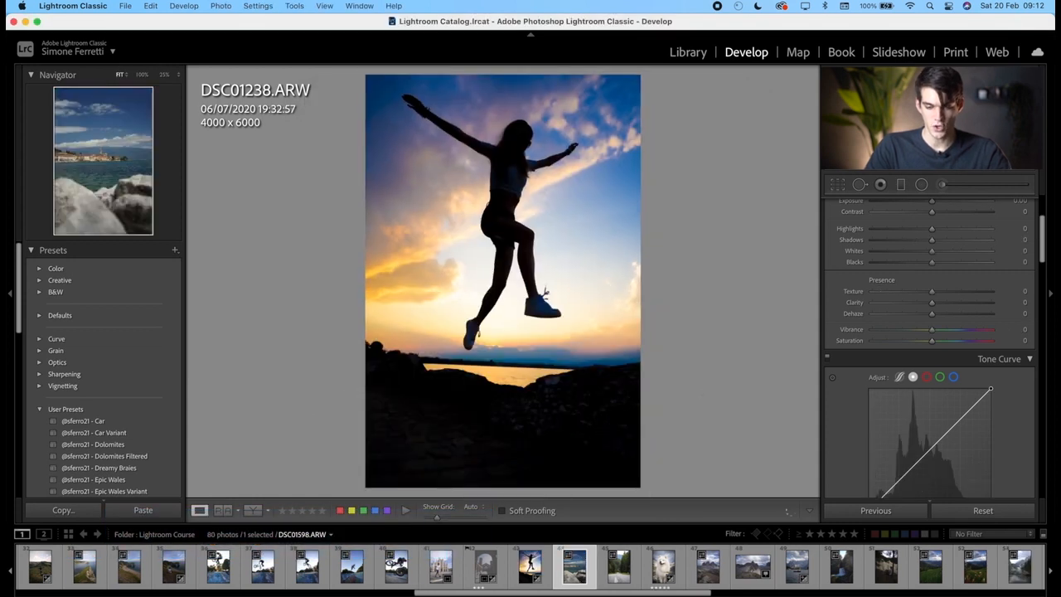
pyautogui.press('super+v')
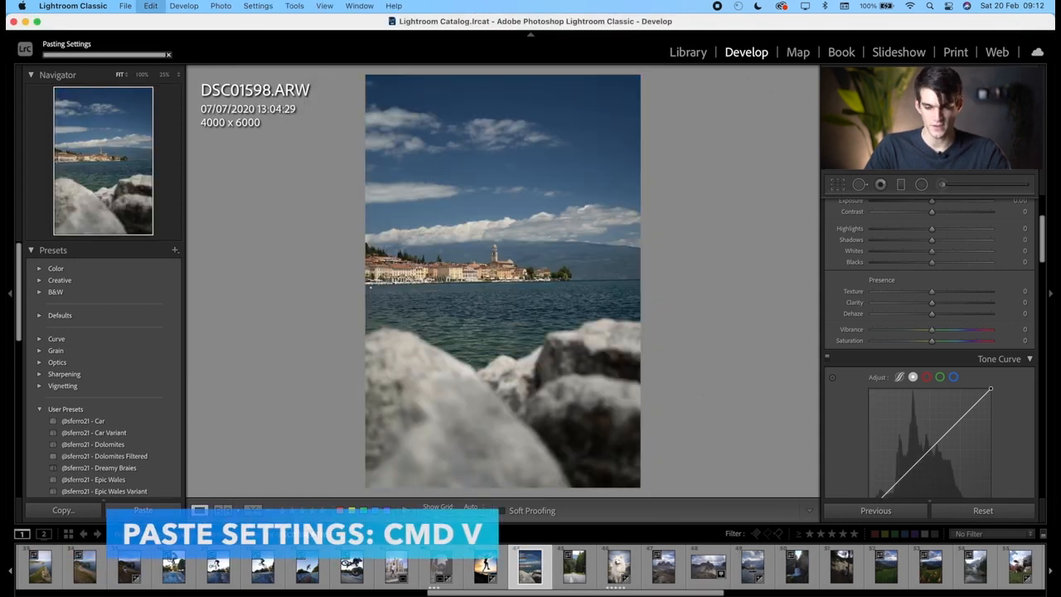
pyautogui.press('super+z')
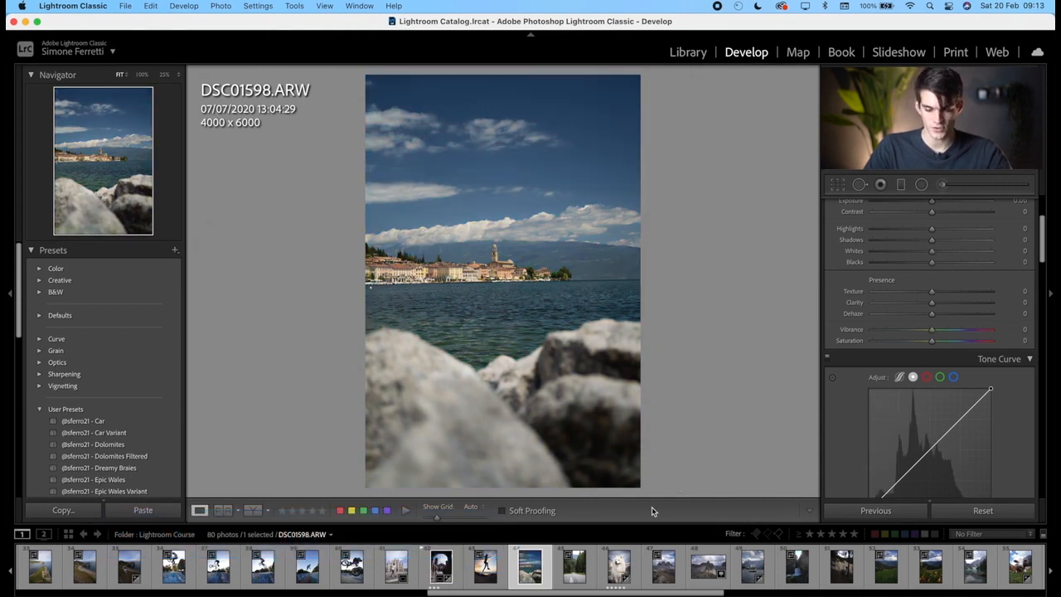
# Step: Set the lake photo's Highlights to -43, Shadows to +24, Texture to -30 and Clarity to +41, and lower its Vibrance
pyautogui.click(906, 230)
pyautogui.click(945, 240)
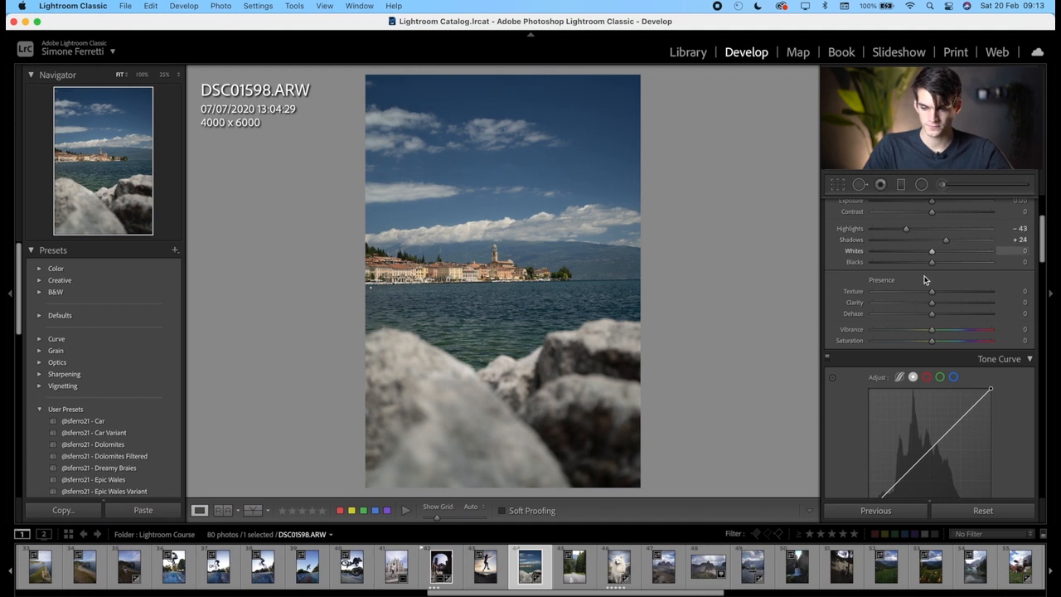
pyautogui.click(956, 302)
pyautogui.click(899, 329)
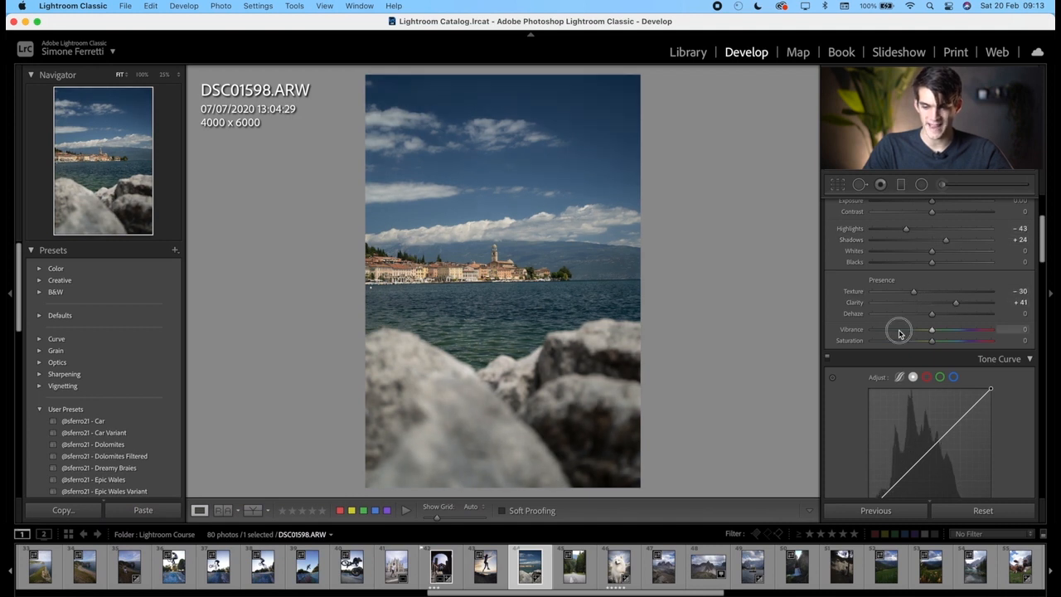
# Step: Paste the settings from the previous photo onto the forest road photo DSC02952.ARW
pyautogui.press('Right')
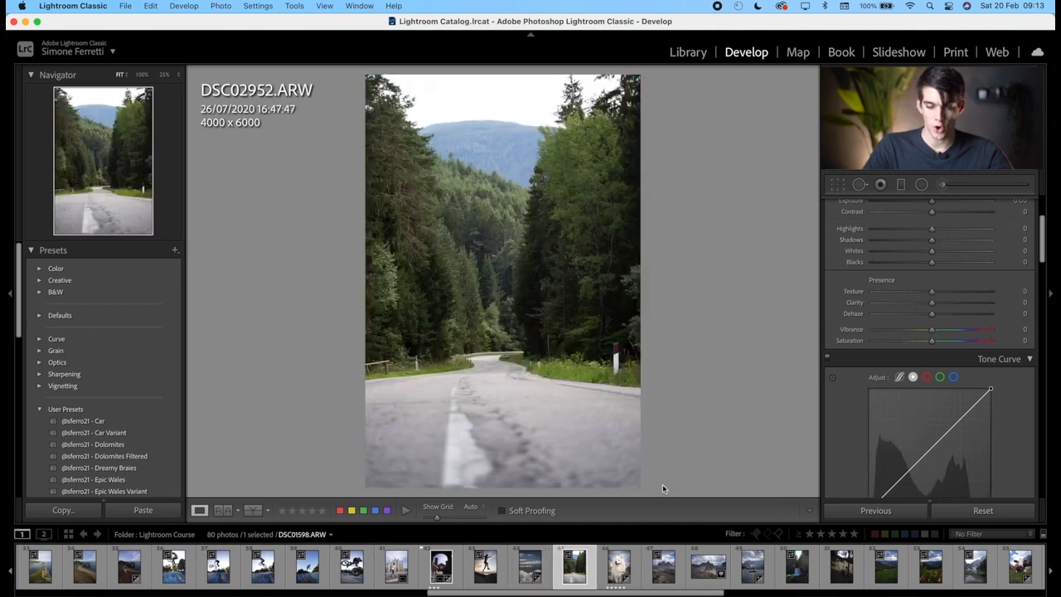
pyautogui.rightClick(516, 306)
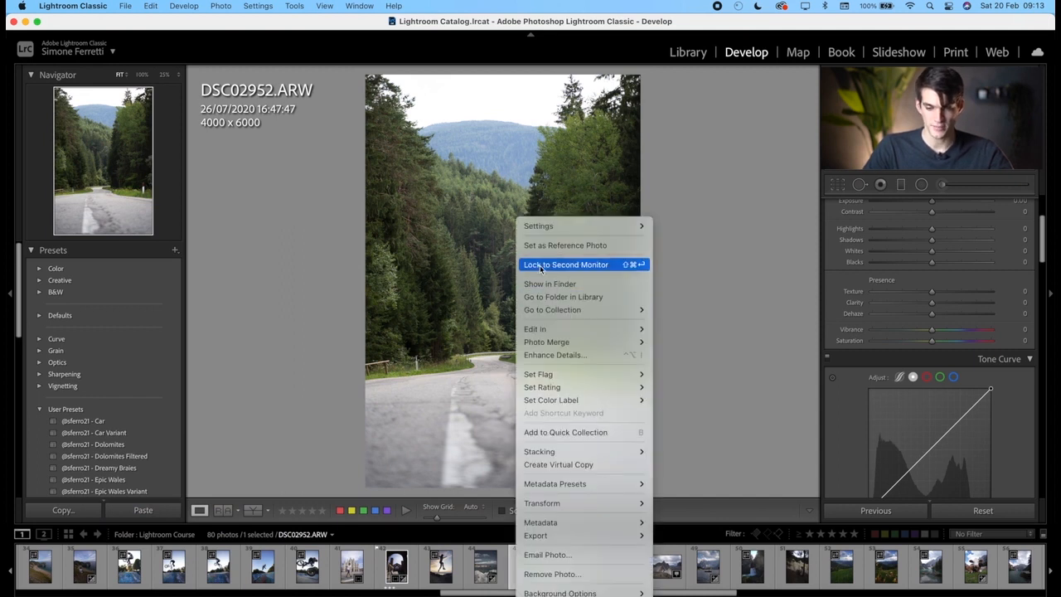
pyautogui.moveTo(576, 227)
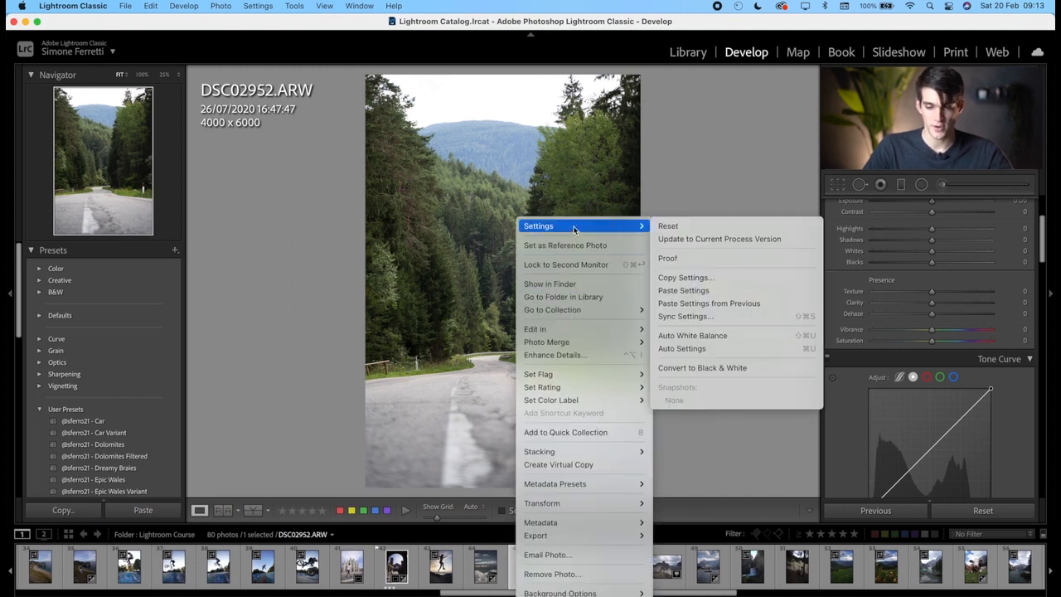
pyautogui.click(708, 306)
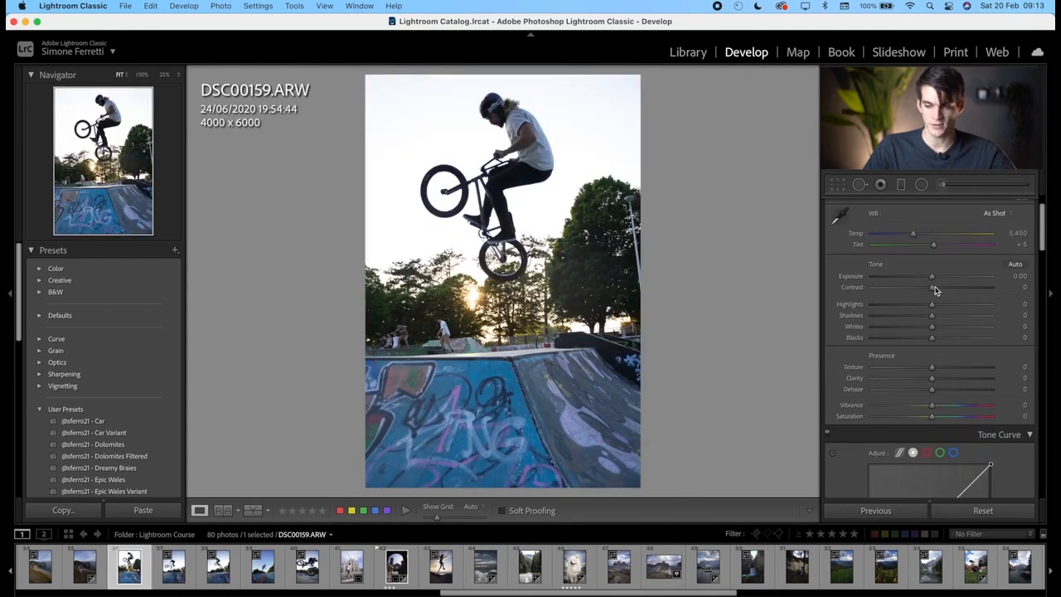
# Step: Set Exposure +3.20, Contrast +100, Highlights +100 and Shadows +70 on the BMX photo DSC00159.ARW
pyautogui.moveTo(934, 278); pyautogui.dragTo(993, 288)
pyautogui.click(996, 307)
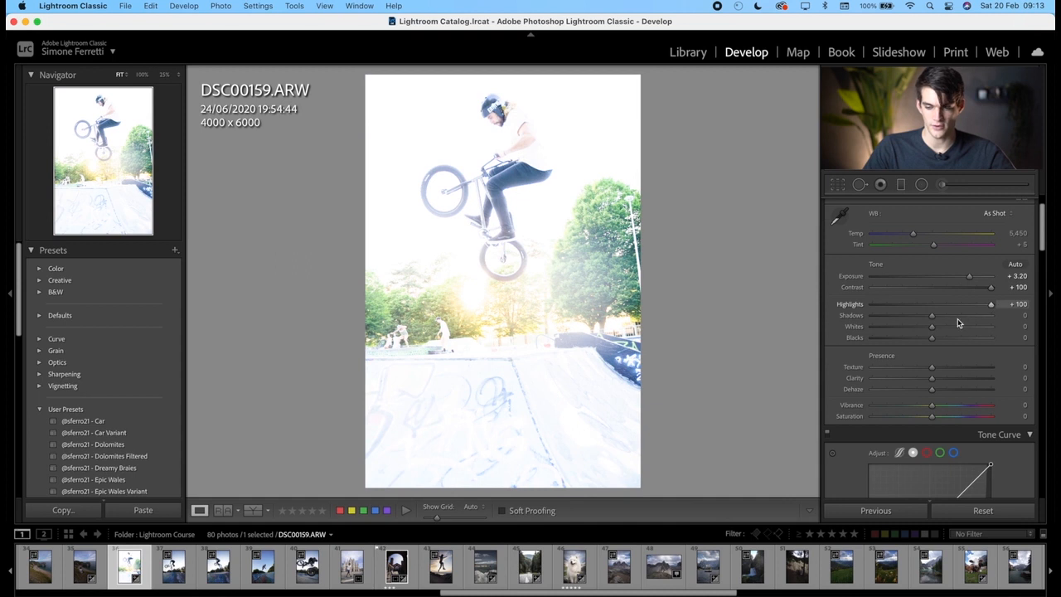
pyautogui.moveTo(957, 318); pyautogui.dragTo(973, 316)
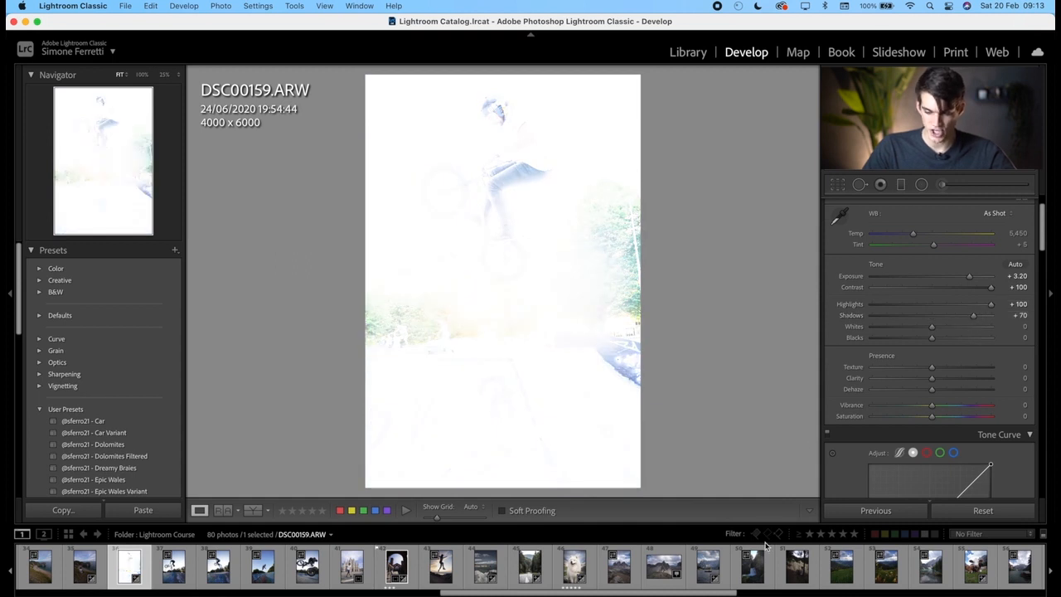
# Step: Paste the settings from the previous photo onto the waterfall photo DSC03303.ARW
pyautogui.click(752, 567)
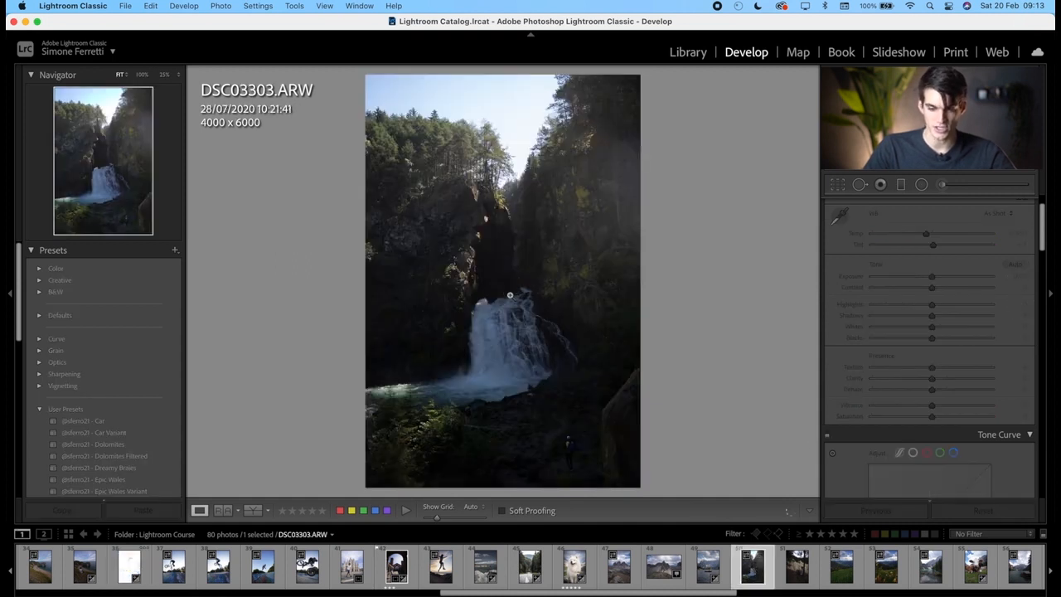
pyautogui.rightClick(507, 293)
pyautogui.moveTo(607, 228)
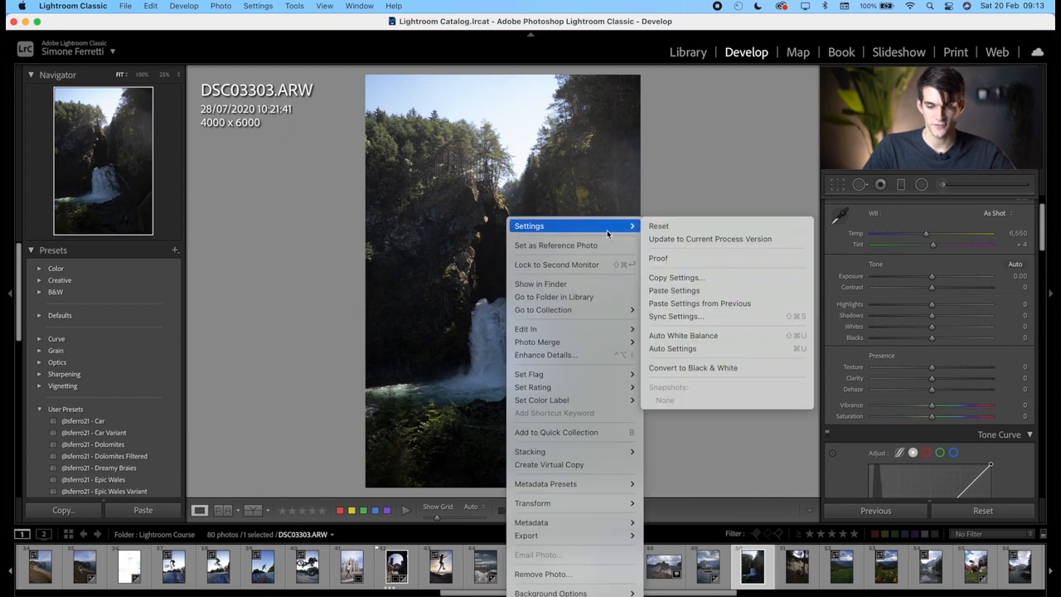
pyautogui.click(693, 303)
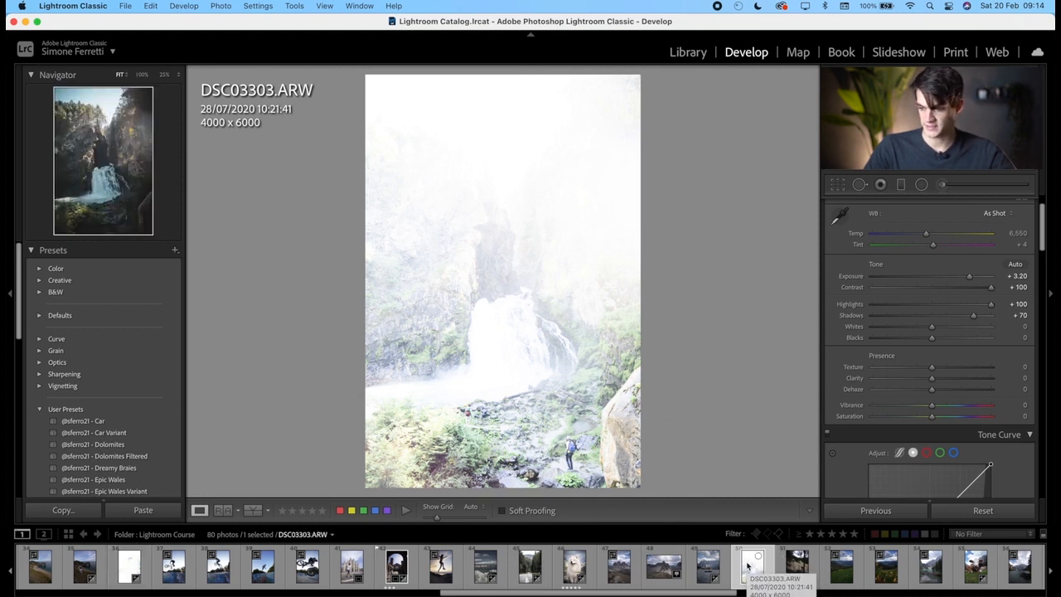
pyautogui.press('super+z')
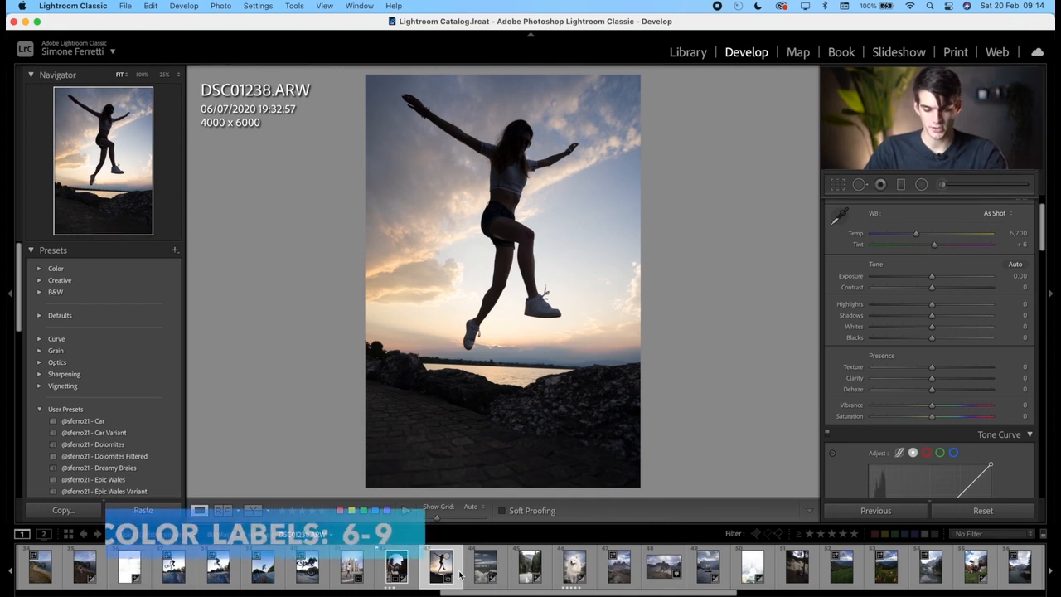
# Step: Try the red and yellow color labels on DSC01238.ARW and leave it labelled green
pyautogui.press('6')
pyautogui.press('7')
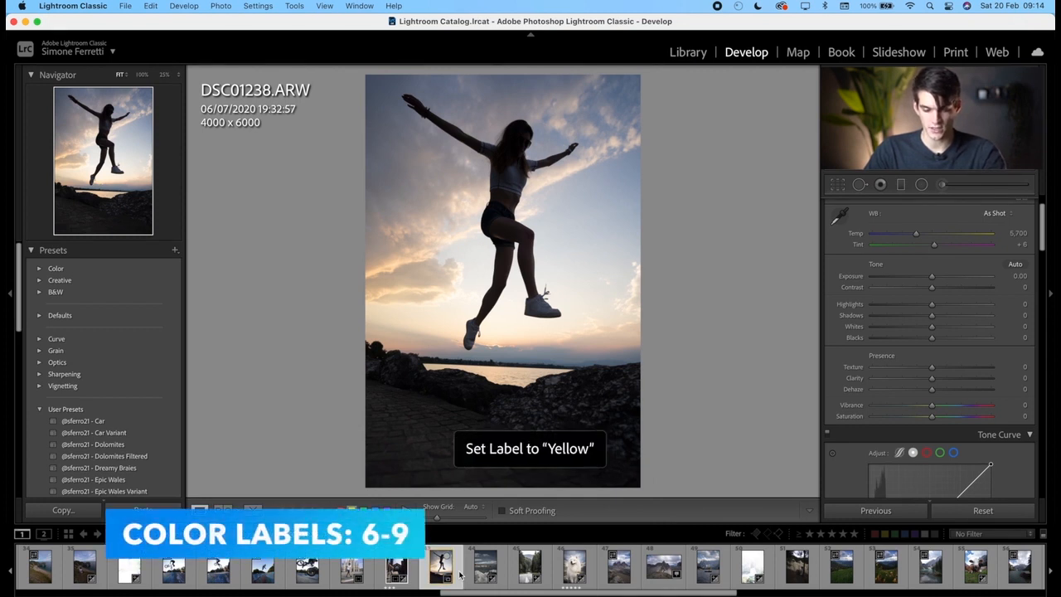
pyautogui.press('8')
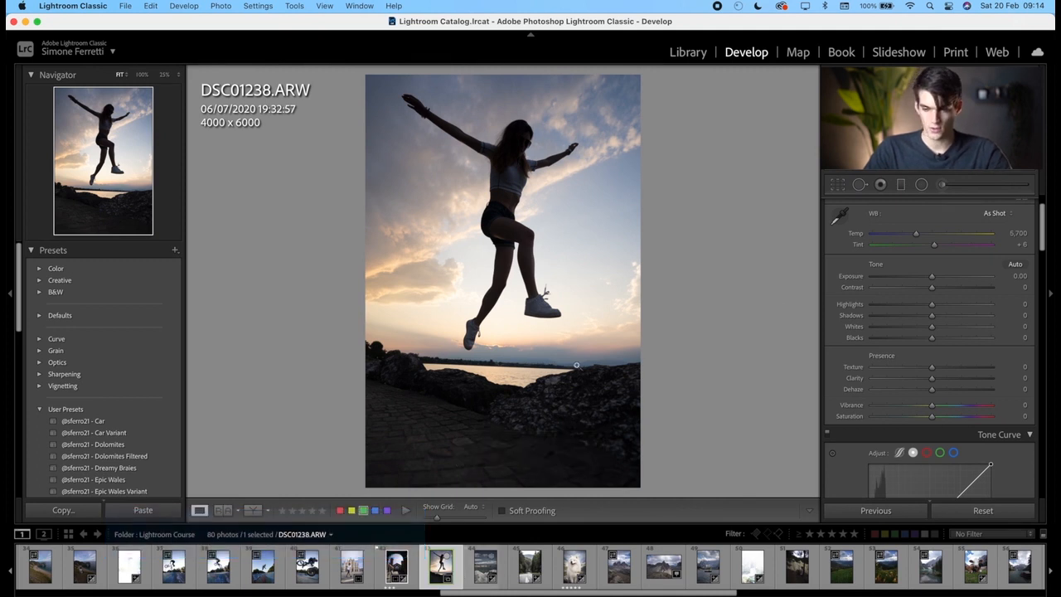
# Step: Clone a spot at the right edge of the sky in DSC01238.ARW with Spot Removal and set its size to 80
pyautogui.press('q')
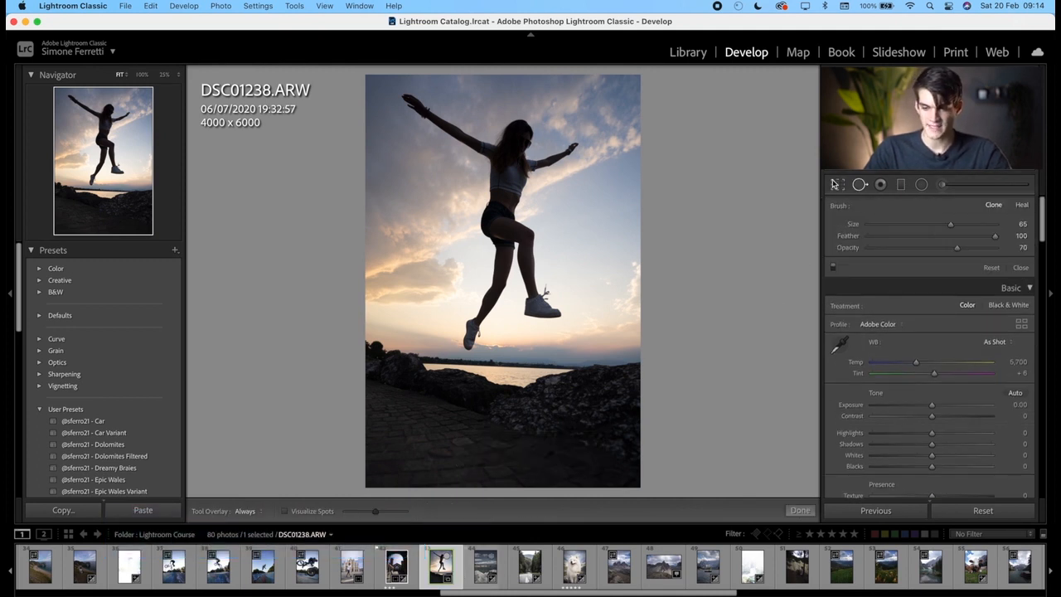
pyautogui.scroll(8, 623, 267)
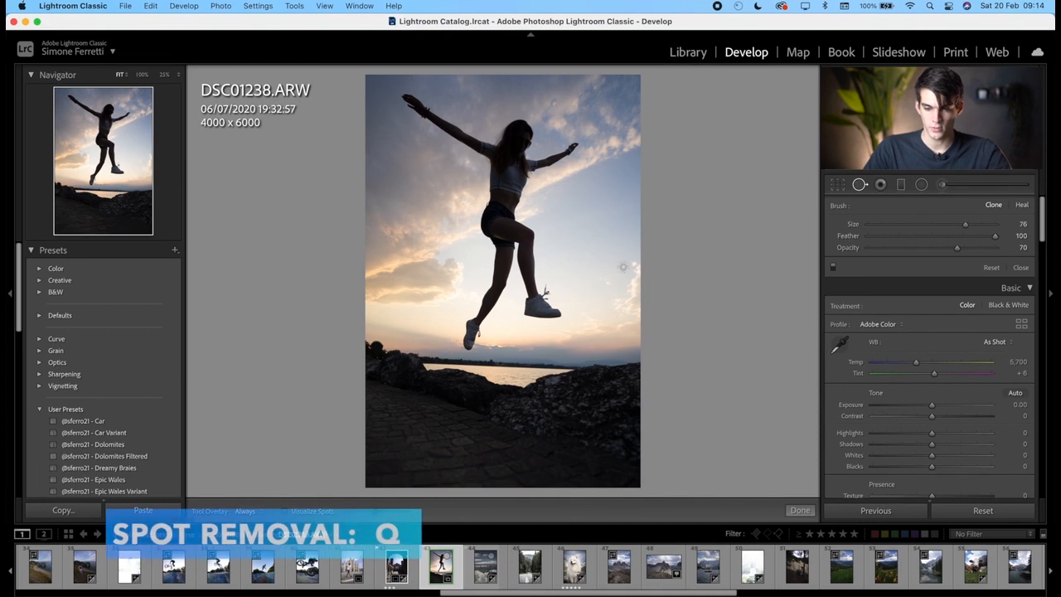
pyautogui.click(639, 266)
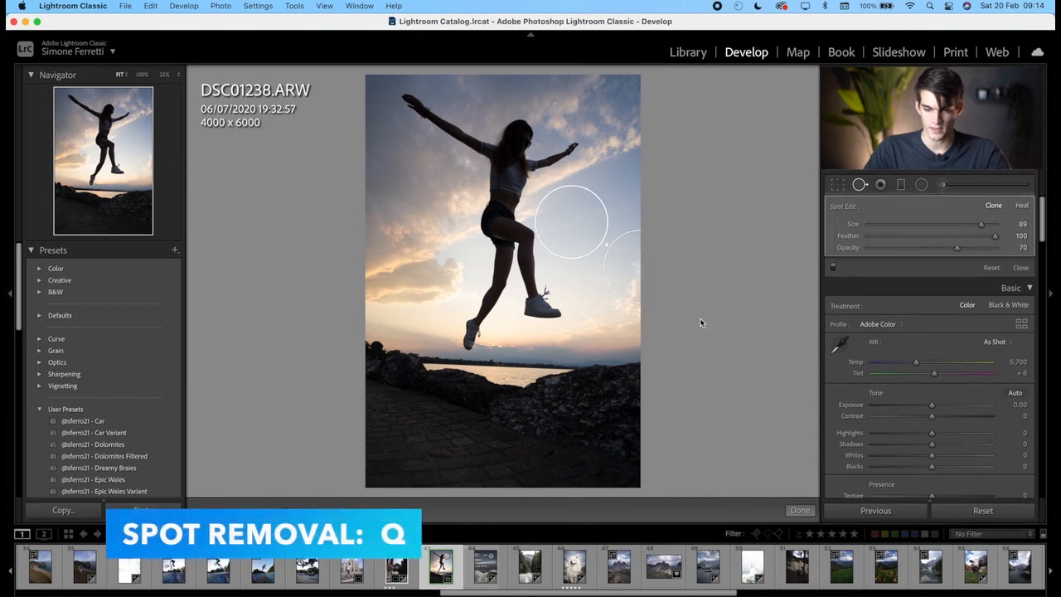
pyautogui.moveTo(923, 224); pyautogui.dragTo(903, 226)
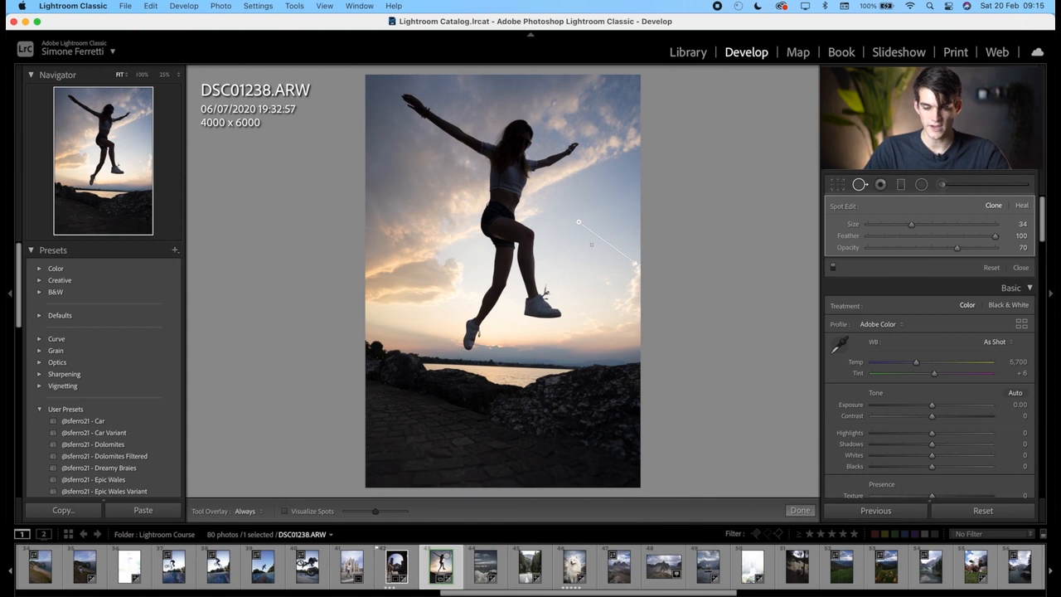
pyautogui.moveTo(912, 230); pyautogui.dragTo(969, 225)
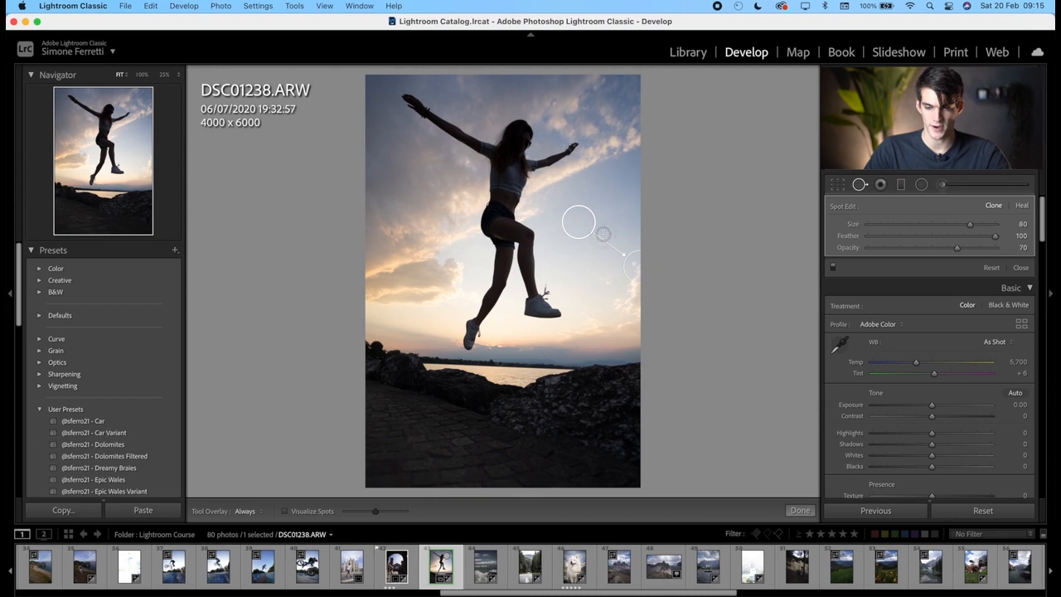
# Step: Draw a diagonal graduated filter across DSC01238.ARW from the rocks at lower right towards the clouds at upper left
pyautogui.press('m')
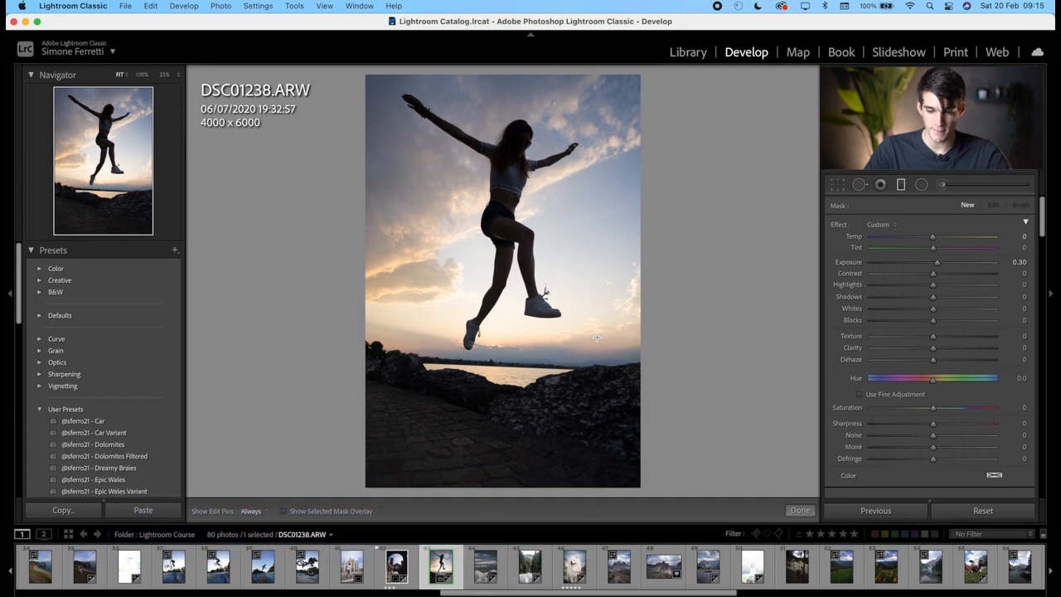
pyautogui.moveTo(617, 359); pyautogui.dragTo(448, 203)
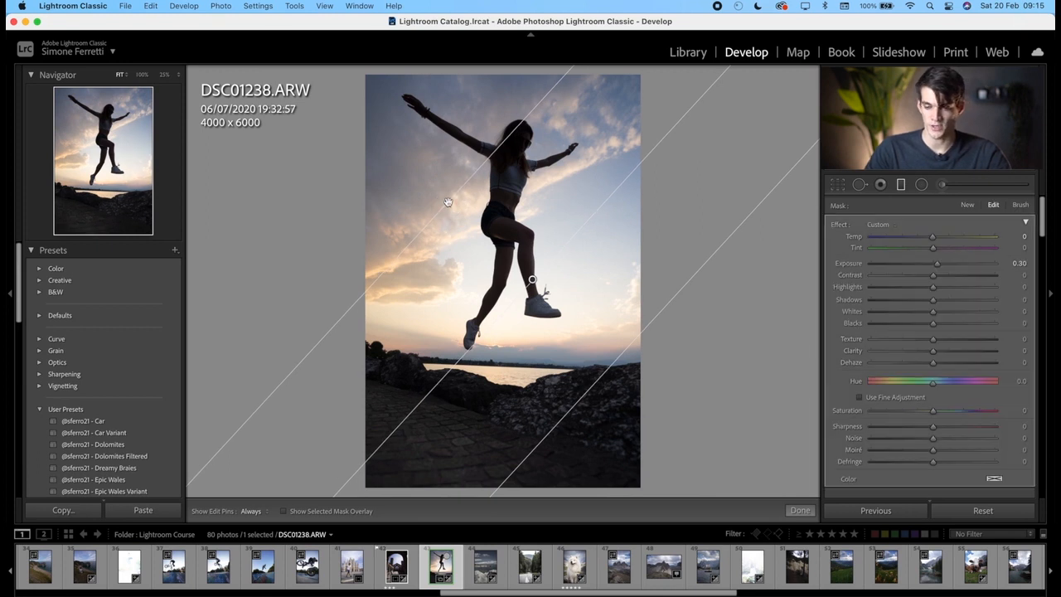
# Step: Open the Crop tool on DSC01238.ARW and cycle through its composition overlays back to the rule-of-thirds grid
pyautogui.press('r')
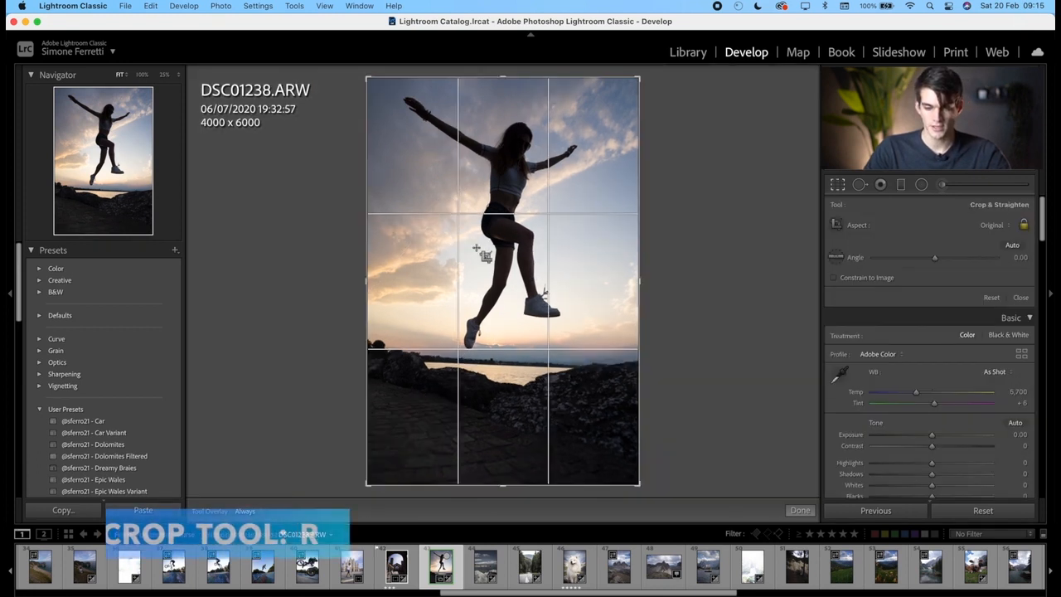
pyautogui.press('o')
pyautogui.press('o')
pyautogui.press('o')
pyautogui.press('o')
pyautogui.press('o')
pyautogui.press('o')
pyautogui.press('o')
pyautogui.press('o')
pyautogui.press('o')
pyautogui.press('o')
pyautogui.press('o')
pyautogui.press('o')
pyautogui.press('o')
pyautogui.press('o')
pyautogui.press('o')
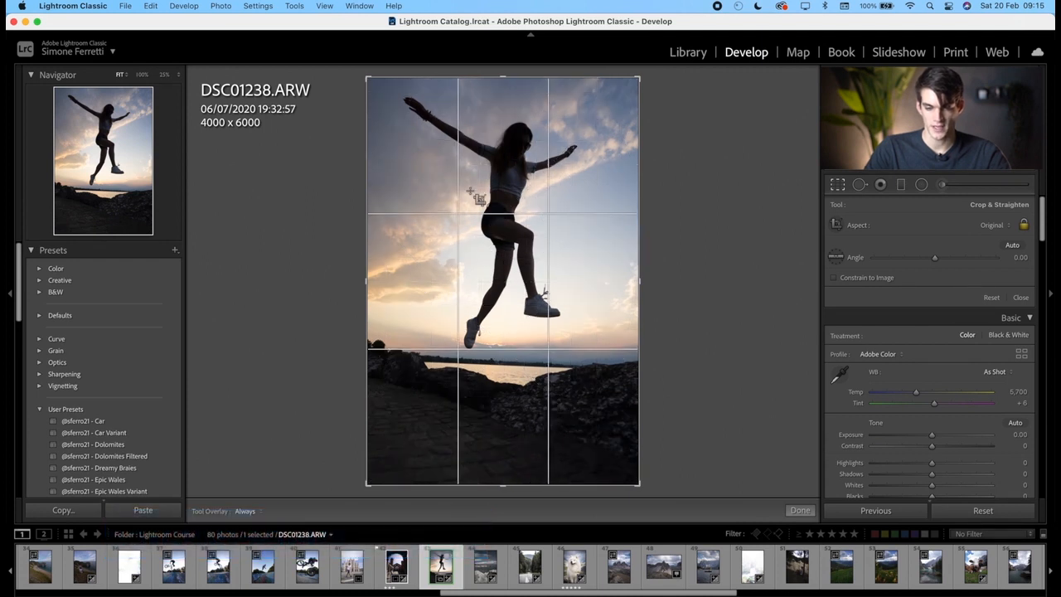
# Step: Try cropping DSC01238.ARW to about 2070 x 3108 pixels around the jumper's body and undo the crop
pyautogui.moveTo(435, 160); pyautogui.dragTo(576, 383)
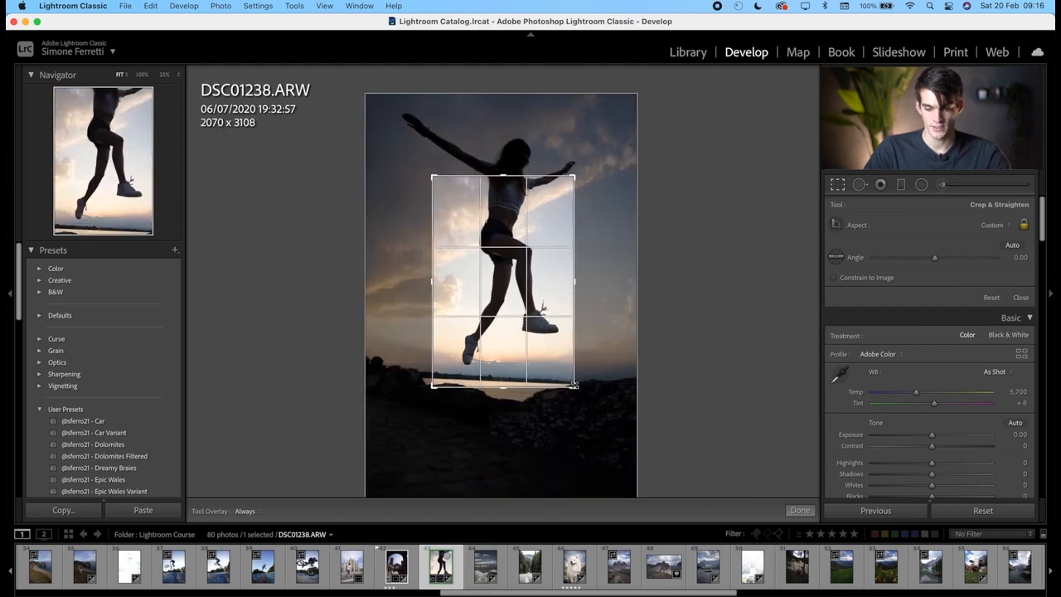
pyautogui.press('Return')
pyautogui.press('super+z')
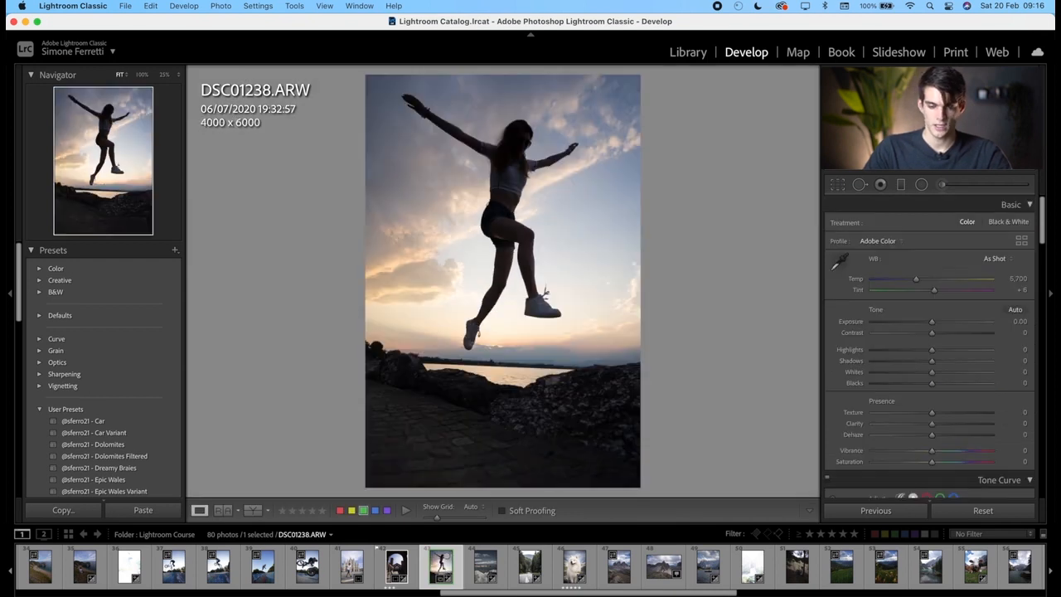
# Step: Draw a radial filter over the sky and jumper in DSC01238.ARW and dab the Adjustment Brush on the sky beside her
pyautogui.hotkey('shift', 'm')
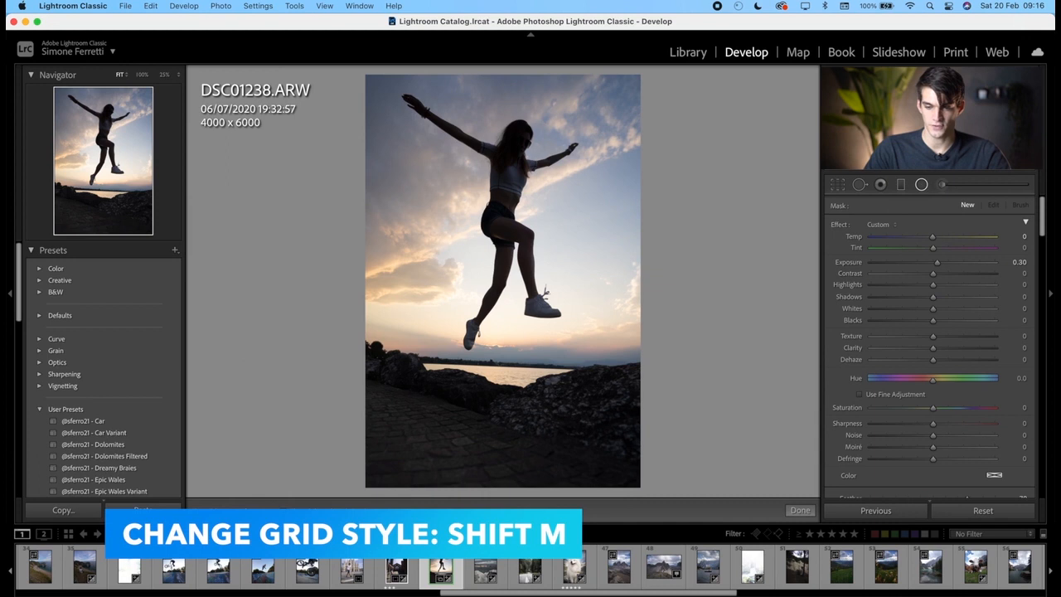
pyautogui.moveTo(432, 250); pyautogui.dragTo(575, 395)
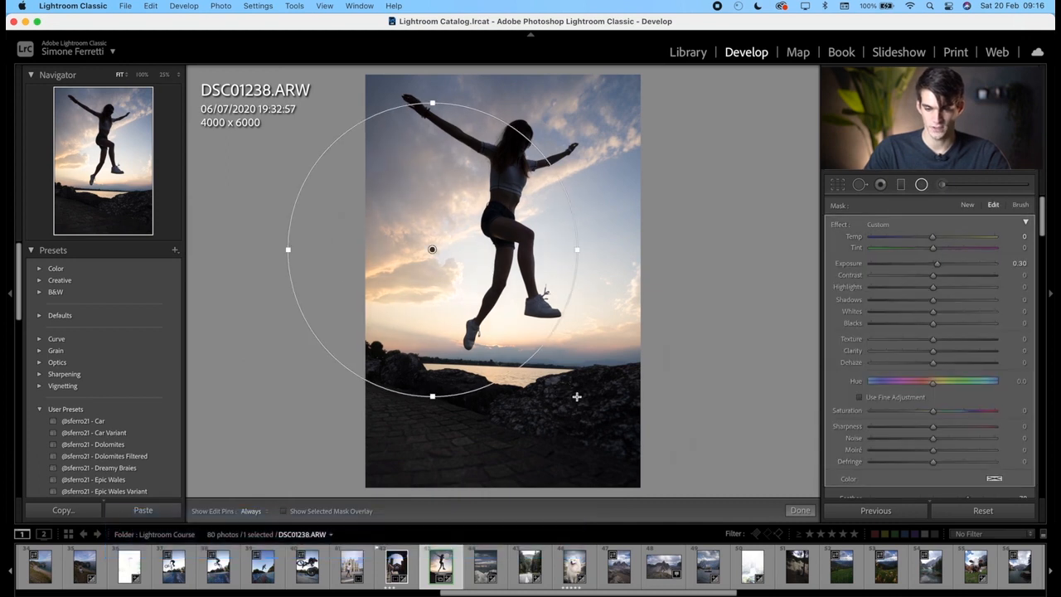
pyautogui.press('k')
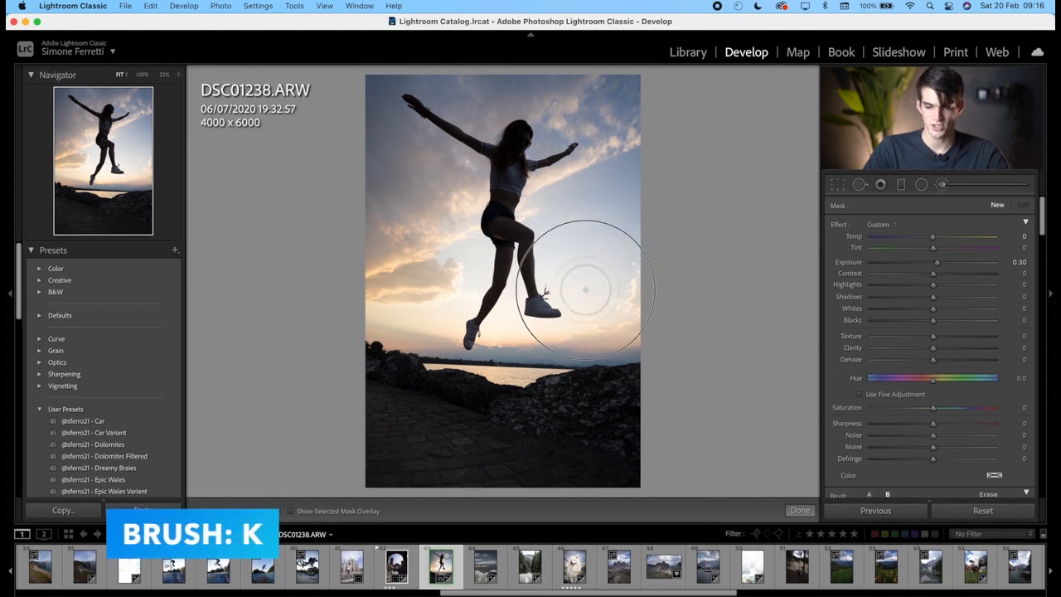
pyautogui.click(574, 235)
pyautogui.moveTo(978, 266)
pyautogui.mouseDown()
pyautogui.moveTo(1026, 268)
pyautogui.moveTo(865, 260)
pyautogui.mouseUp()
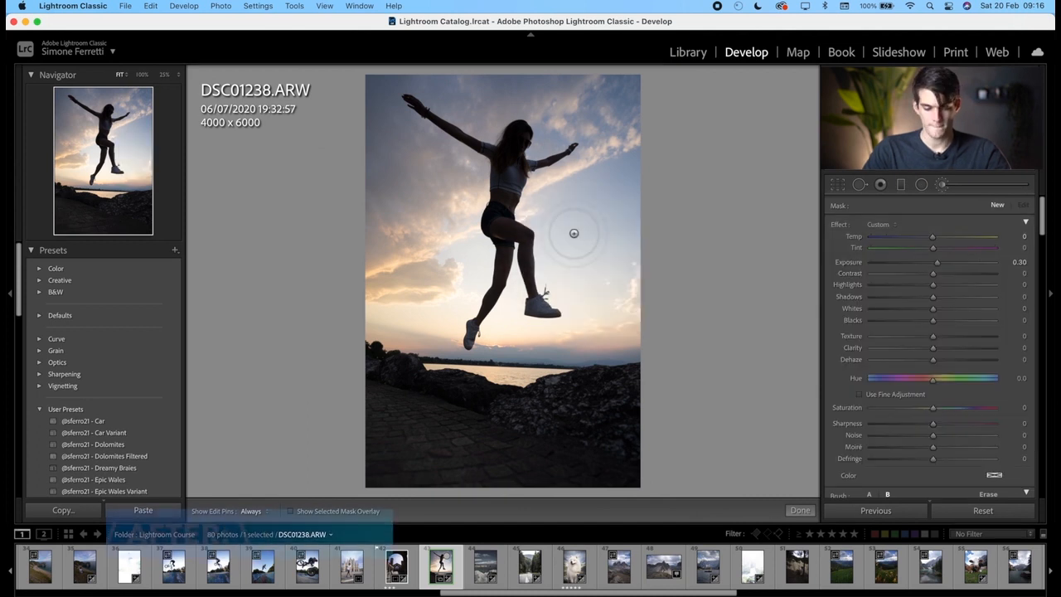
# Step: Set Saturation to -81, Clarity to -71 and Exposure to -2.40 on DSC01238.ARW
pyautogui.press('\\')
pyautogui.moveTo(1020, 271); pyautogui.dragTo(978, 268)
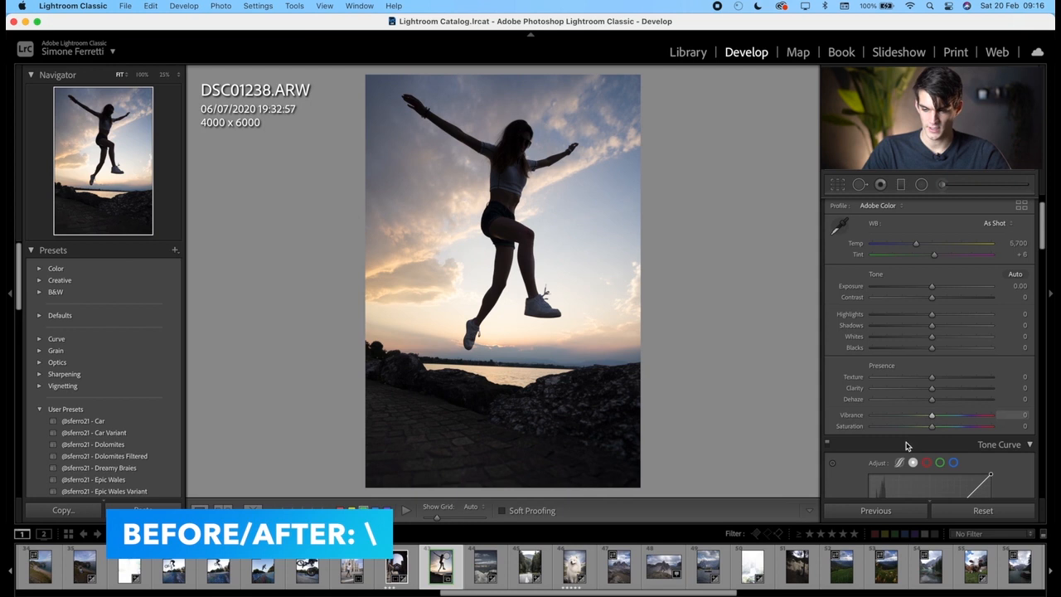
pyautogui.moveTo(913, 420); pyautogui.dragTo(881, 431)
pyautogui.moveTo(906, 393); pyautogui.dragTo(890, 399)
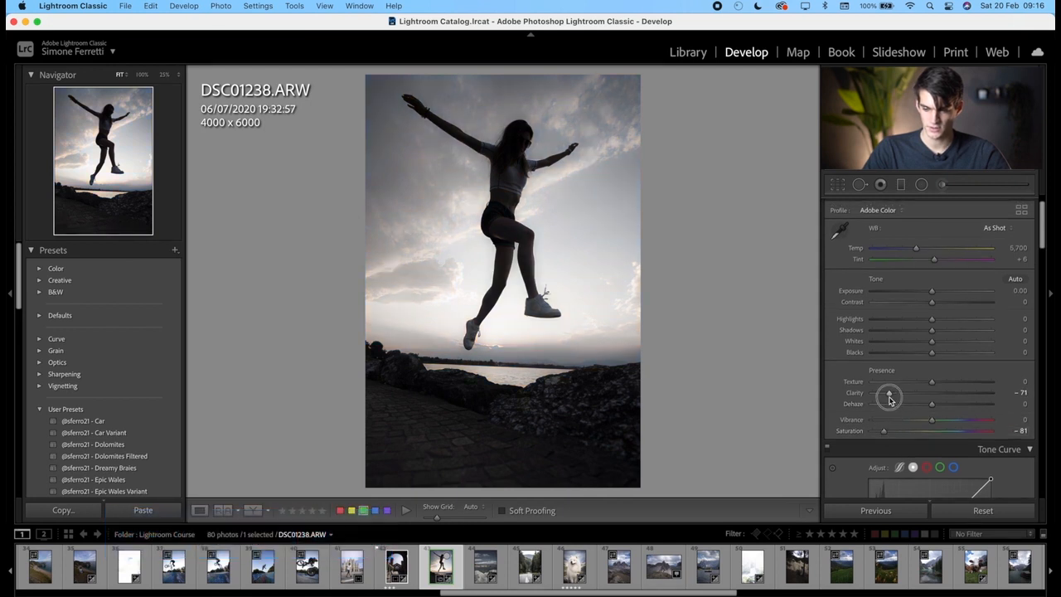
pyautogui.moveTo(901, 291); pyautogui.dragTo(904, 293)
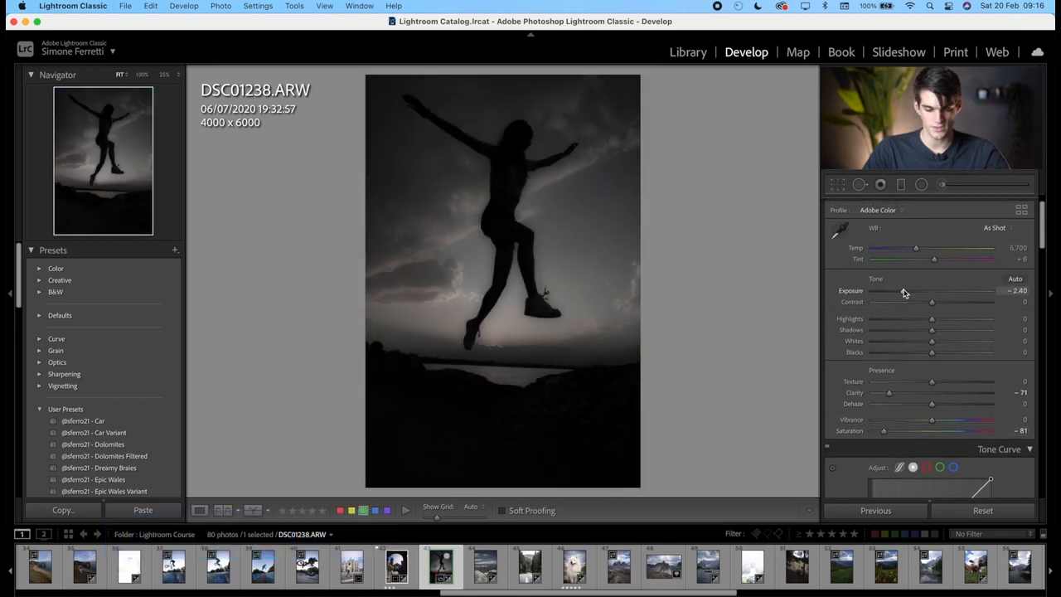
# Step: Compare the before and after views of DSC01238.ARW
pyautogui.press('\\')
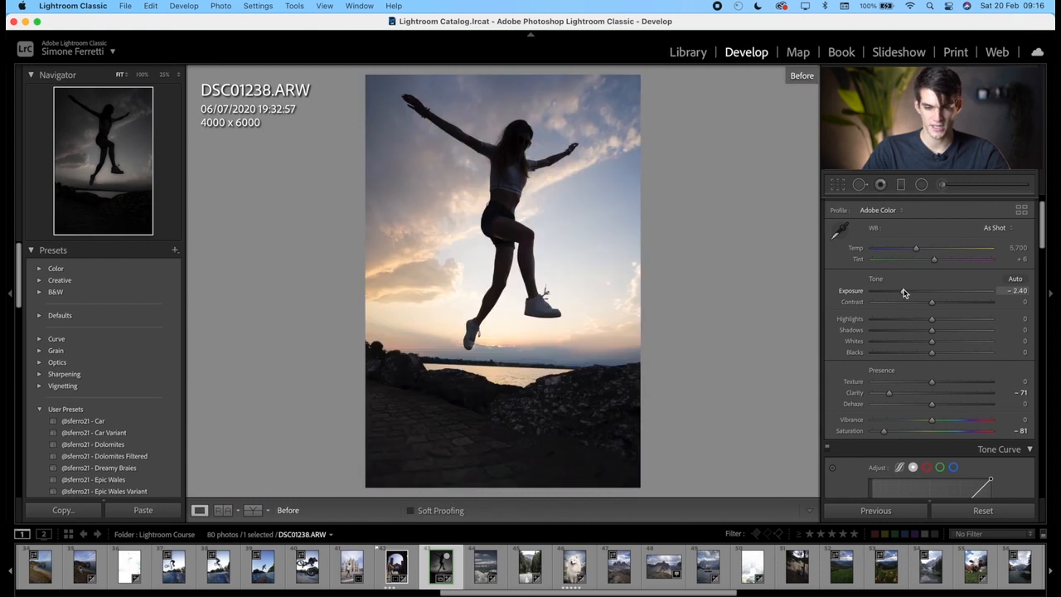
pyautogui.press('\\')
pyautogui.press('\\')
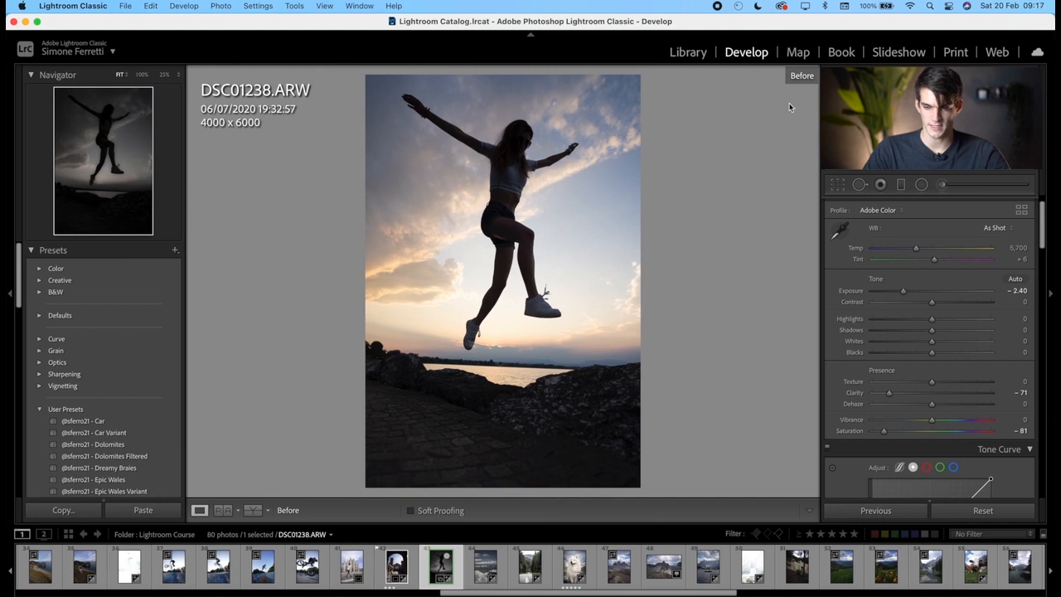
# Step: Reset all Develop settings of DSC01238.ARW and isolate the photo briefly by hiding and restoring the side panels
pyautogui.press('super+shift+r')
pyautogui.press('Tab')
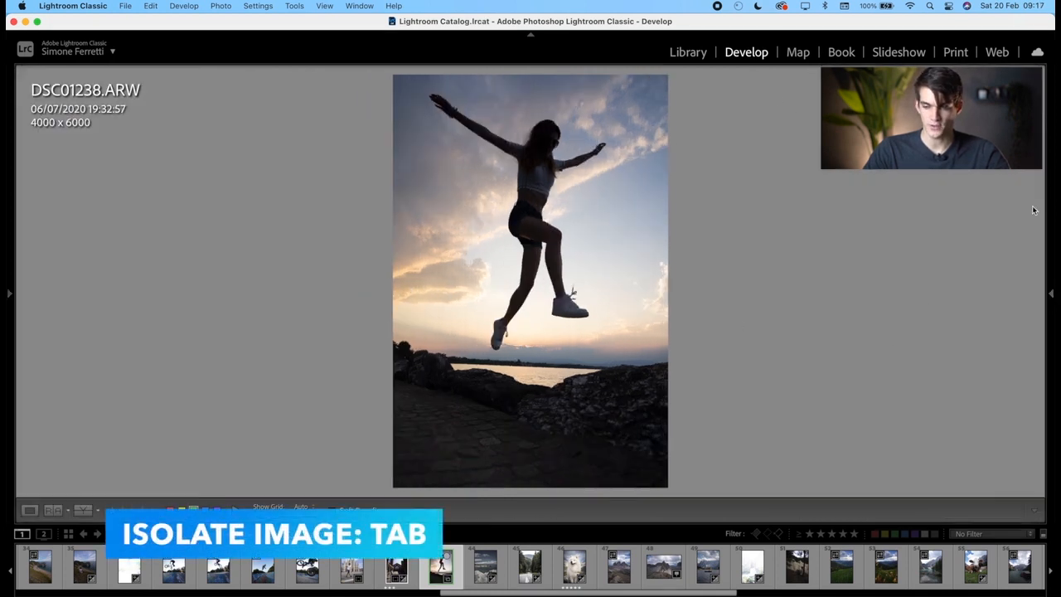
pyautogui.press('Tab')
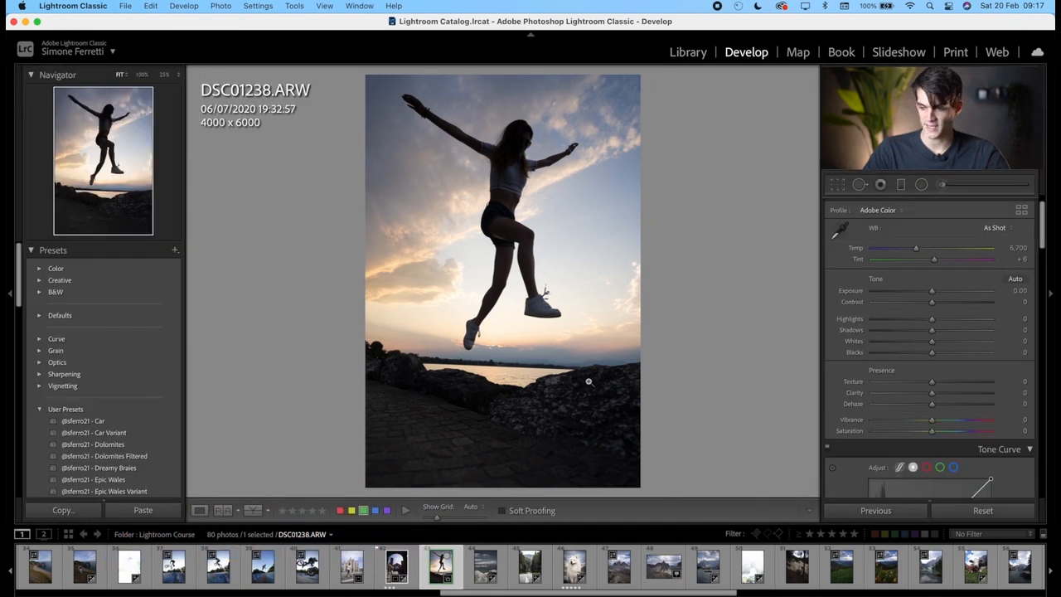
# Step: Paint an Adjustment Brush mask over the rocks and water in DSC01238.ARW and reset all of the brush's effect sliders
pyautogui.press('k')
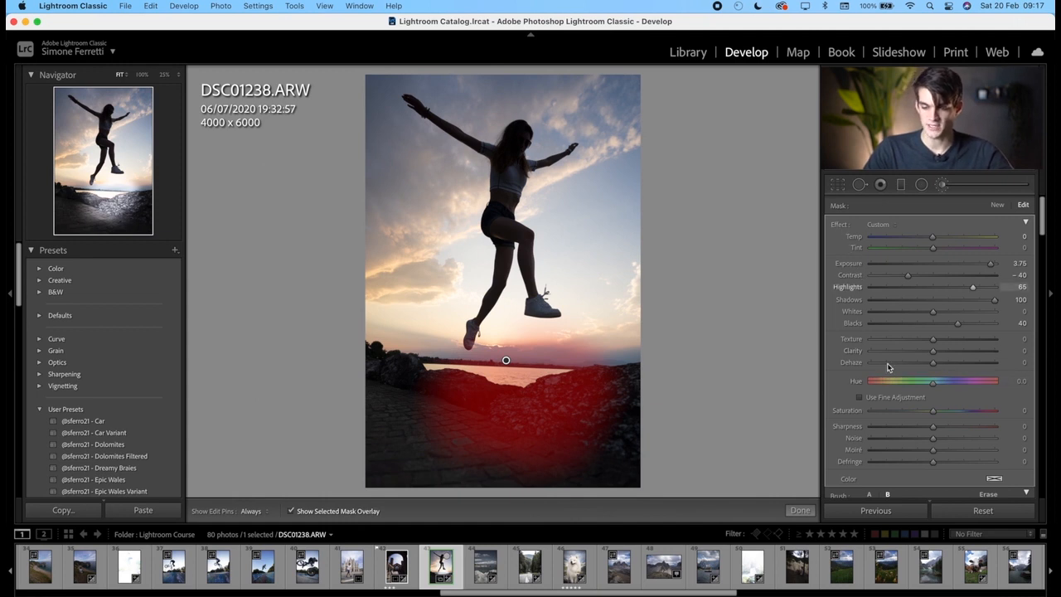
pyautogui.doubleClick(838, 225)
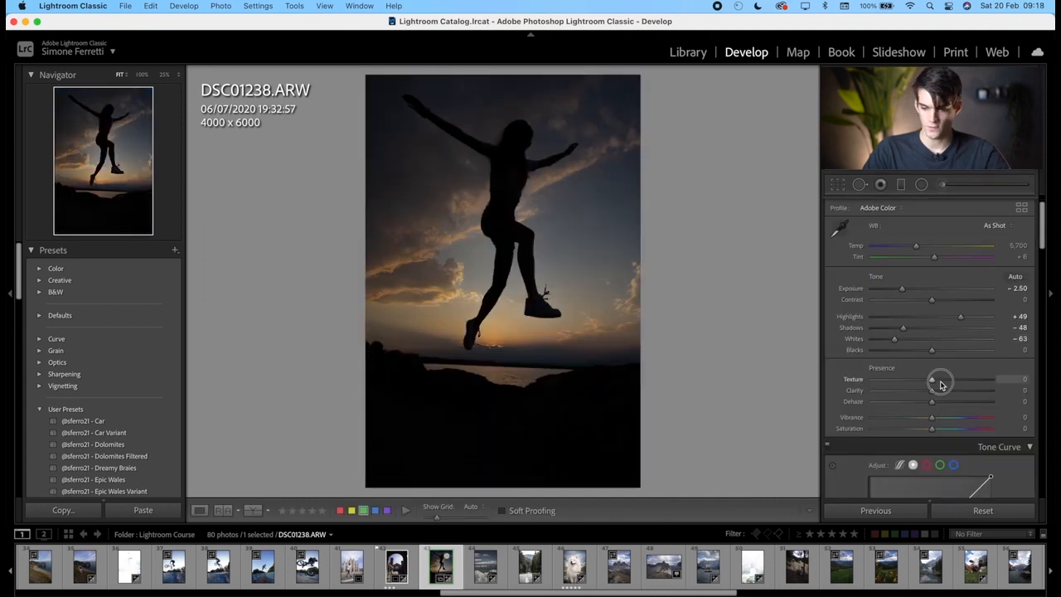
# Step: Set Texture to +49 on DSC01238.ARW and reset all of the photo's Develop settings
pyautogui.moveTo(940, 379); pyautogui.dragTo(960, 380)
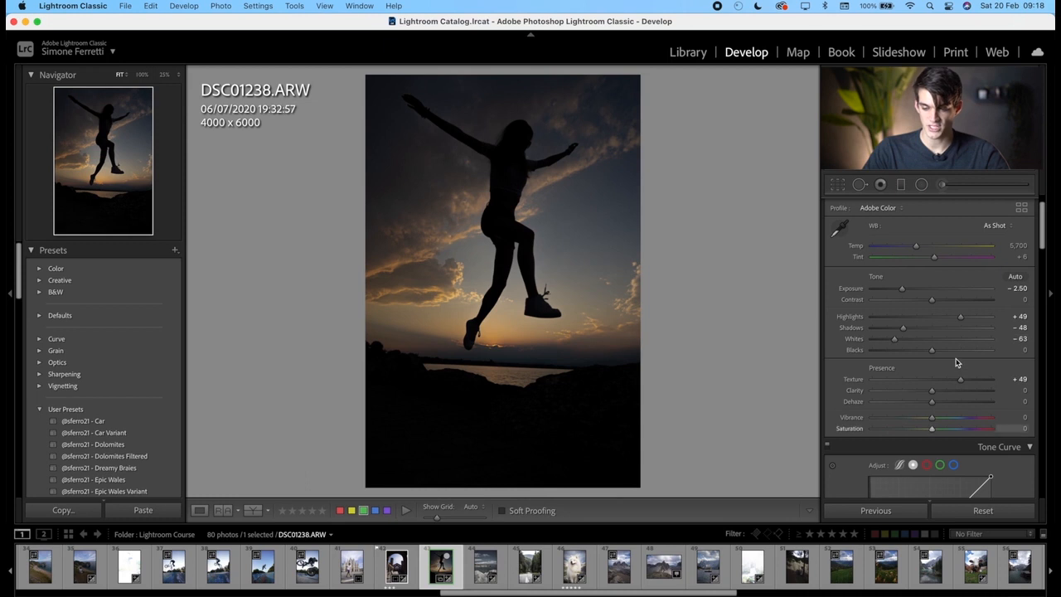
pyautogui.scroll(-5, 928, 439)
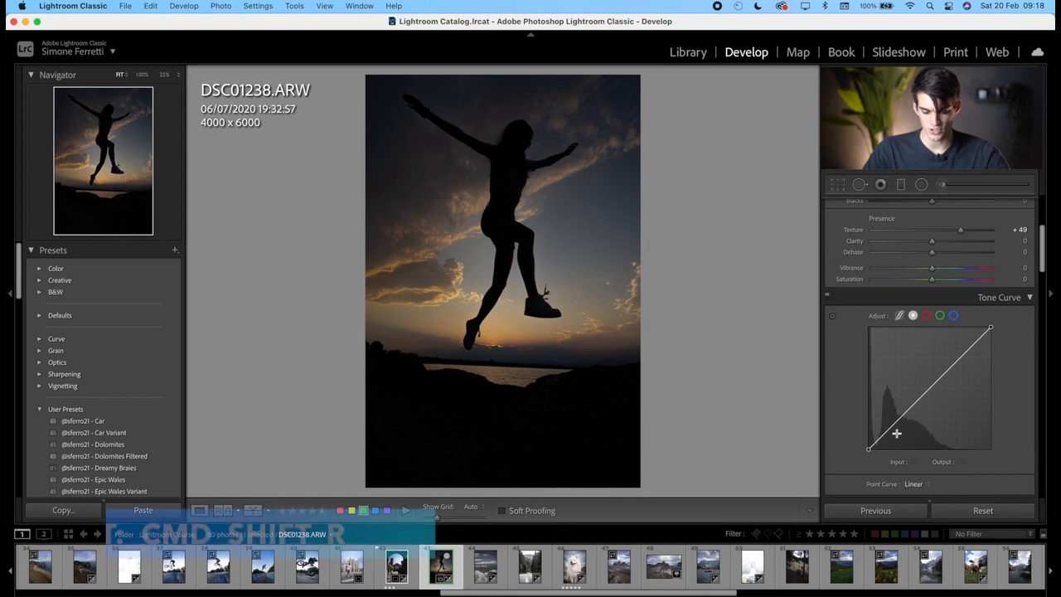
pyautogui.press('super+shift+r')
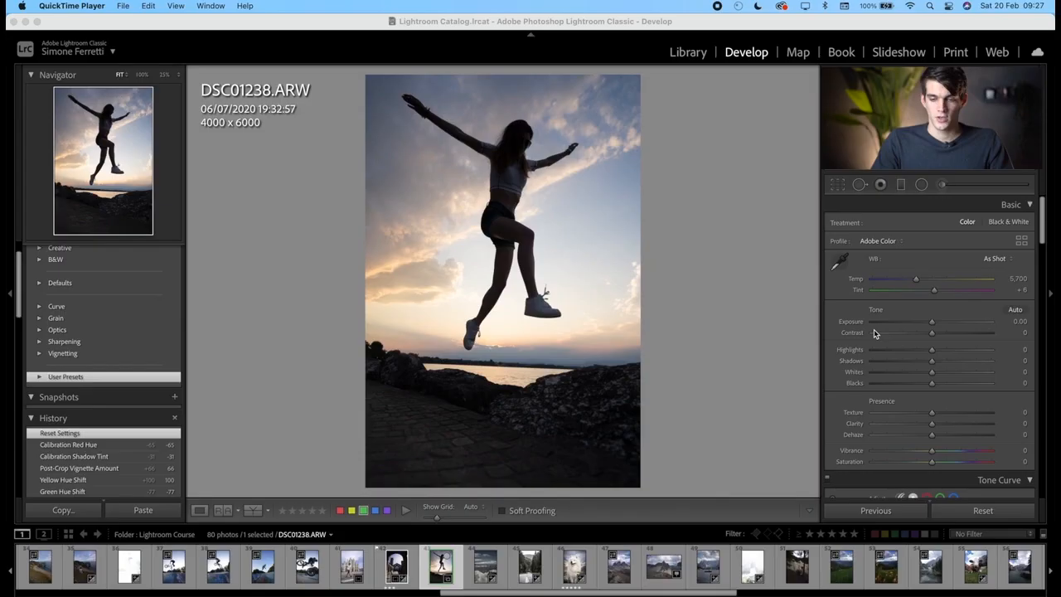
# Step: Set Exposure to -1.60, Contrast to -32, Highlights to +60, Texture to -66 and Clarity to -91 on DSC01238.ARW
pyautogui.moveTo(932, 322); pyautogui.dragTo(912, 332)
pyautogui.moveTo(931, 349); pyautogui.dragTo(967, 349)
pyautogui.moveTo(932, 412); pyautogui.dragTo(873, 424)
# Step: Lower the middle of the tone curve with a point at input 142, output 117
pyautogui.scroll(-5, 876, 423)
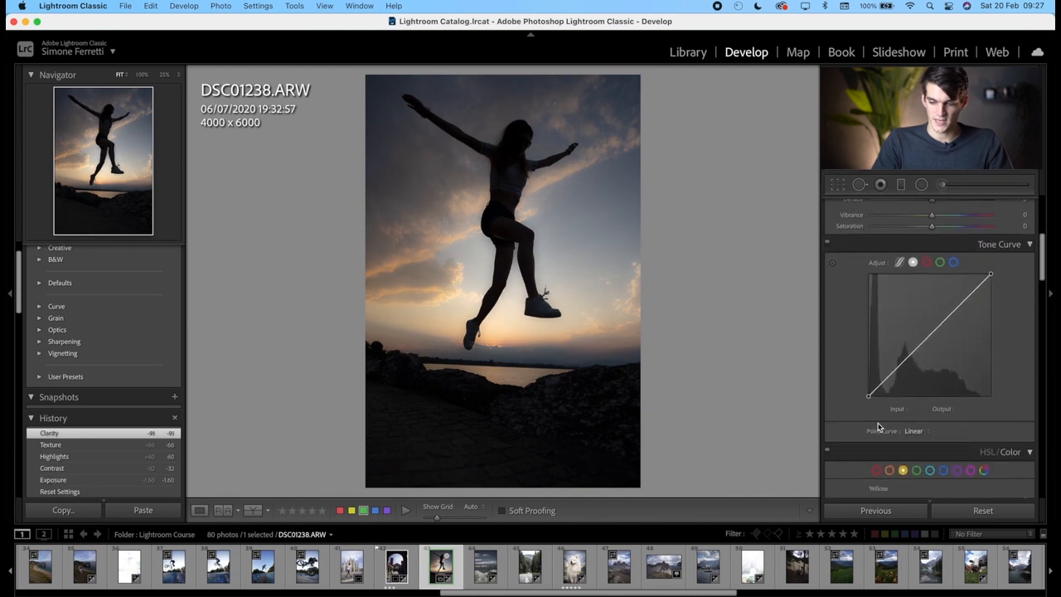
pyautogui.moveTo(934, 296); pyautogui.dragTo(938, 301)
# Step: Shift the yellow hue to -89 and set the post-crop vignette amount to +53
pyautogui.scroll(-3, 938, 302)
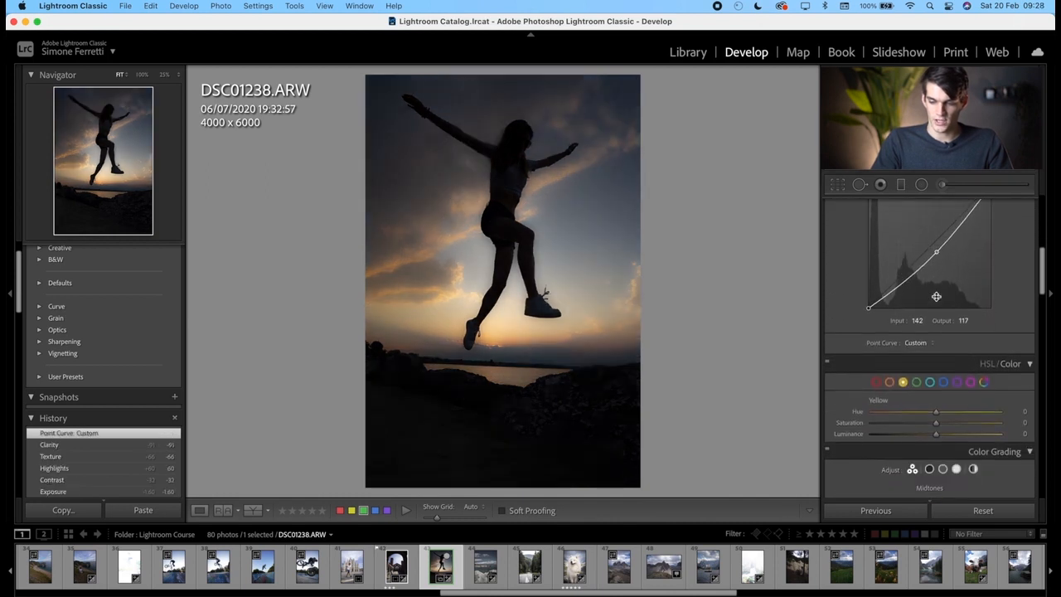
pyautogui.moveTo(905, 407); pyautogui.dragTo(964, 398)
pyautogui.scroll(-10, 880, 408)
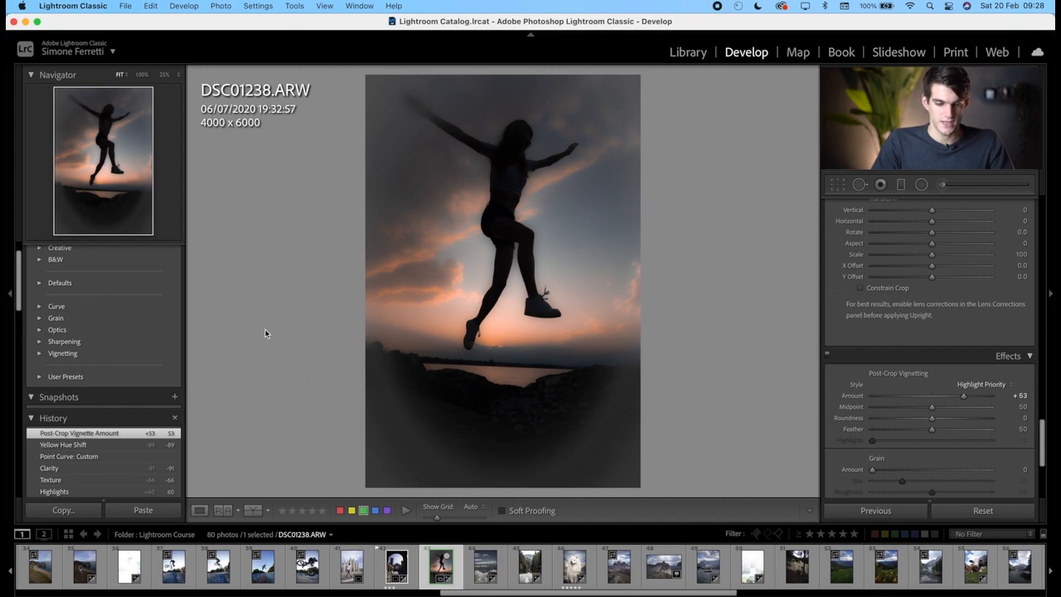
# Step: Start a new Develop preset from the current edit and name it PRESET 1 try
pyautogui.scroll(2, 136, 324)
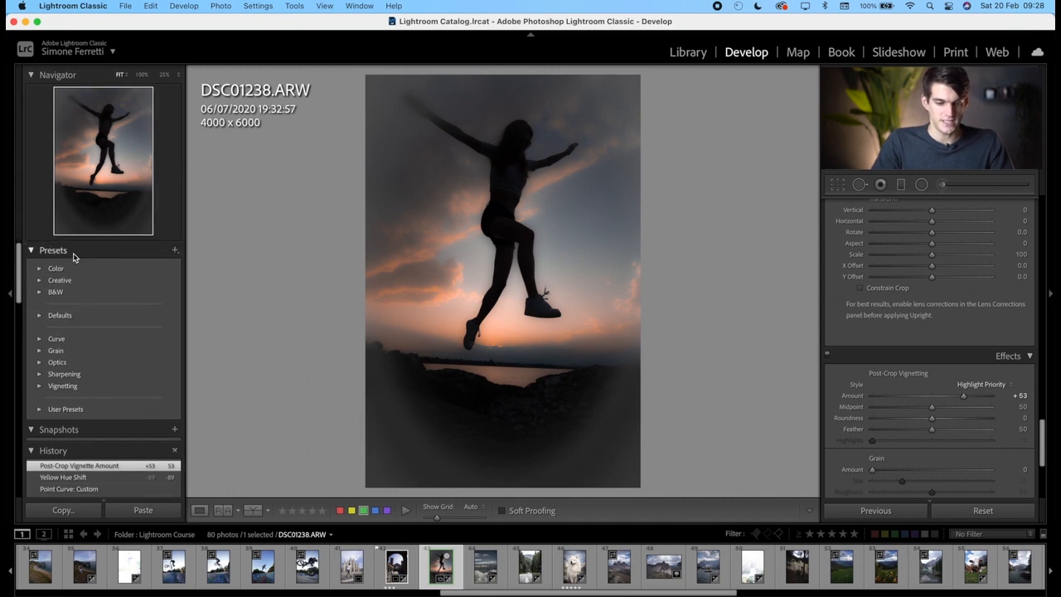
pyautogui.click(174, 249)
pyautogui.click(203, 262)
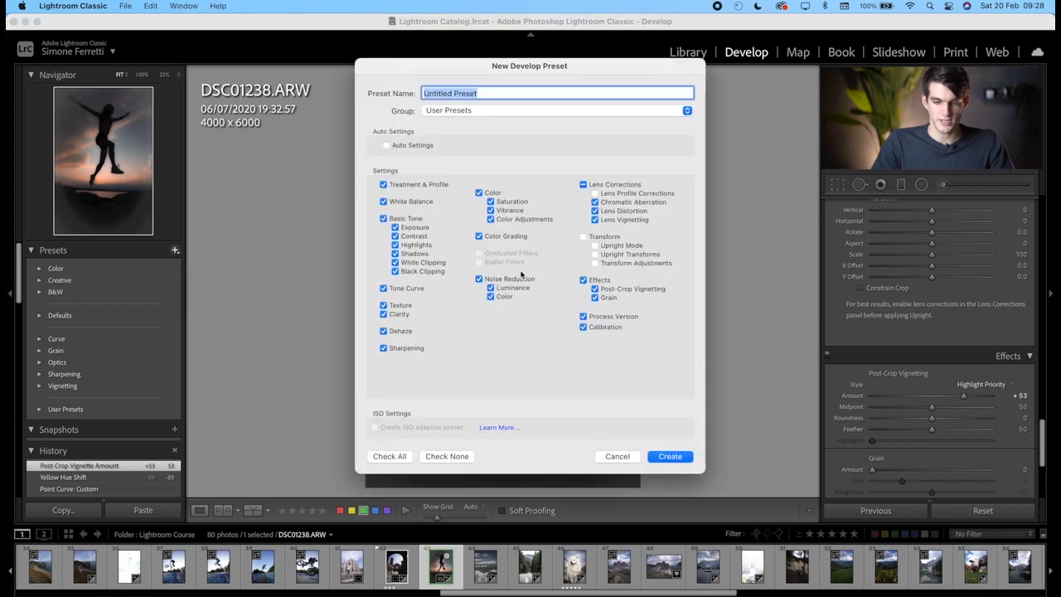
pyautogui.write('PRESET 1 try')
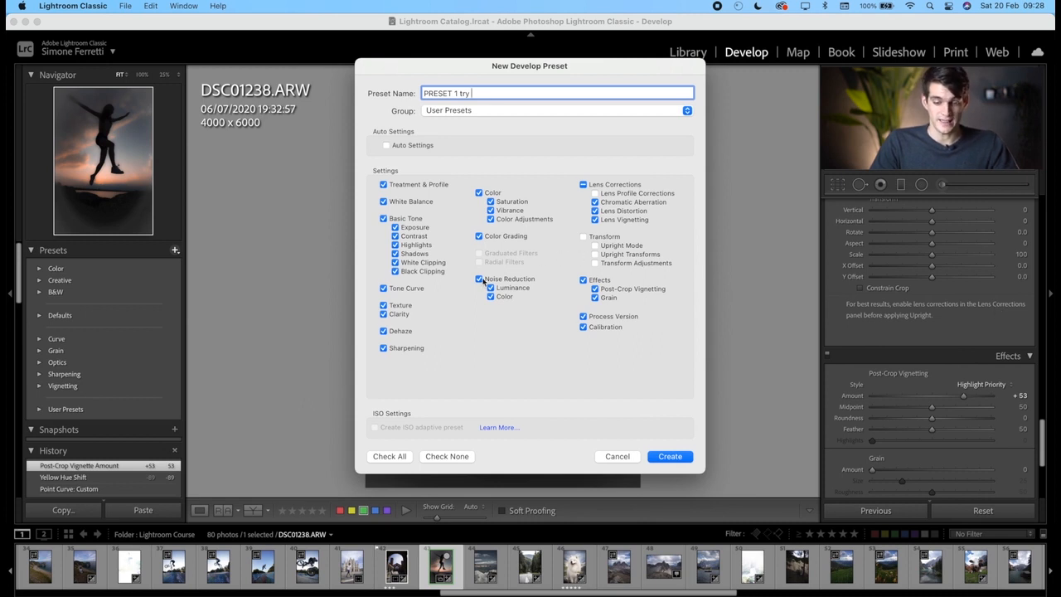
# Step: Include all available settings in the preset, keep it in the User Presets group and create it
pyautogui.click(398, 460)
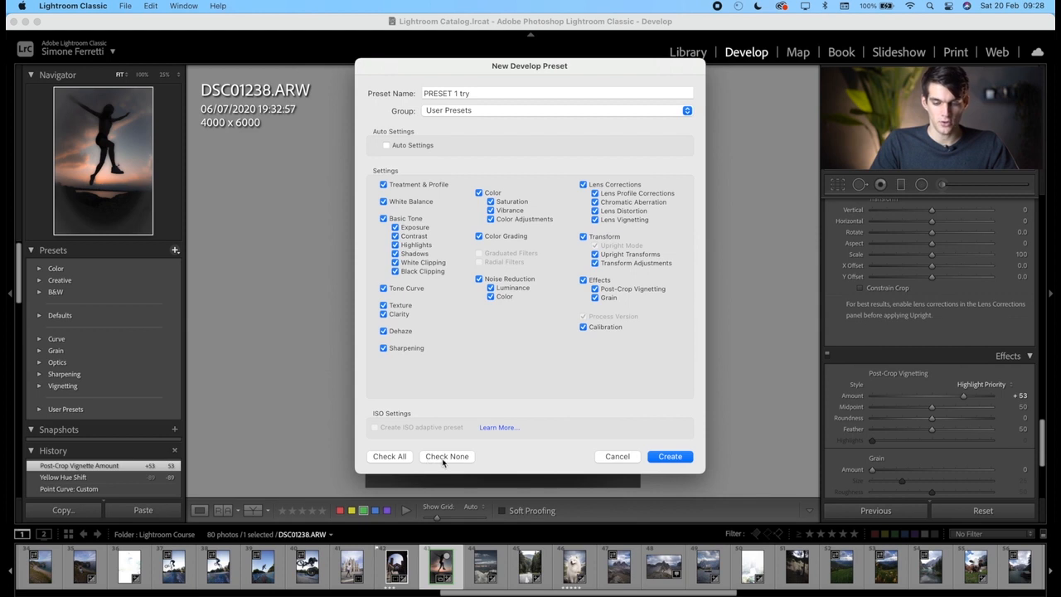
pyautogui.click(444, 456)
pyautogui.click(404, 462)
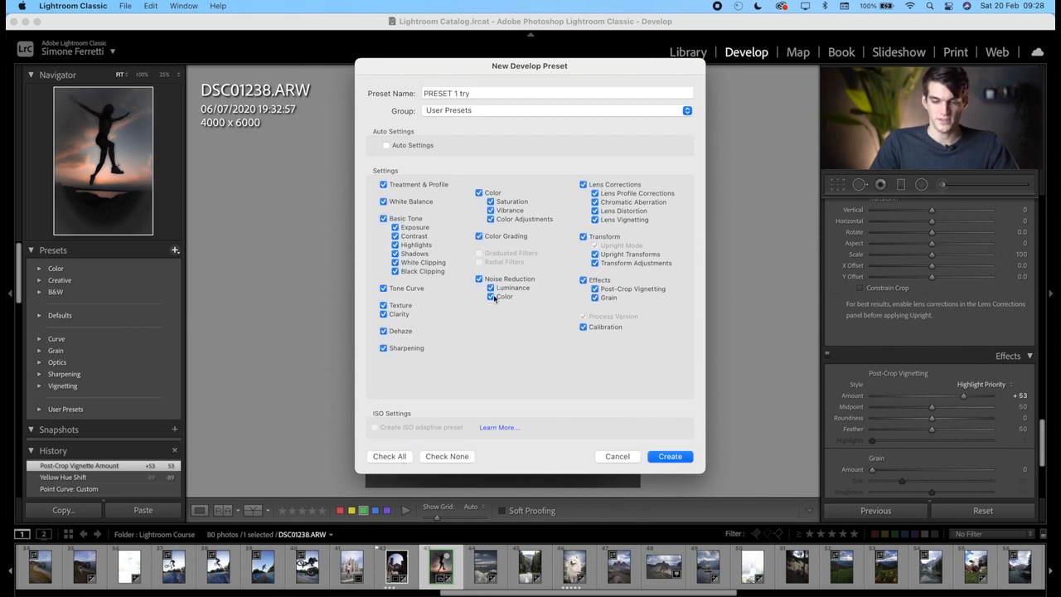
pyautogui.click(489, 113)
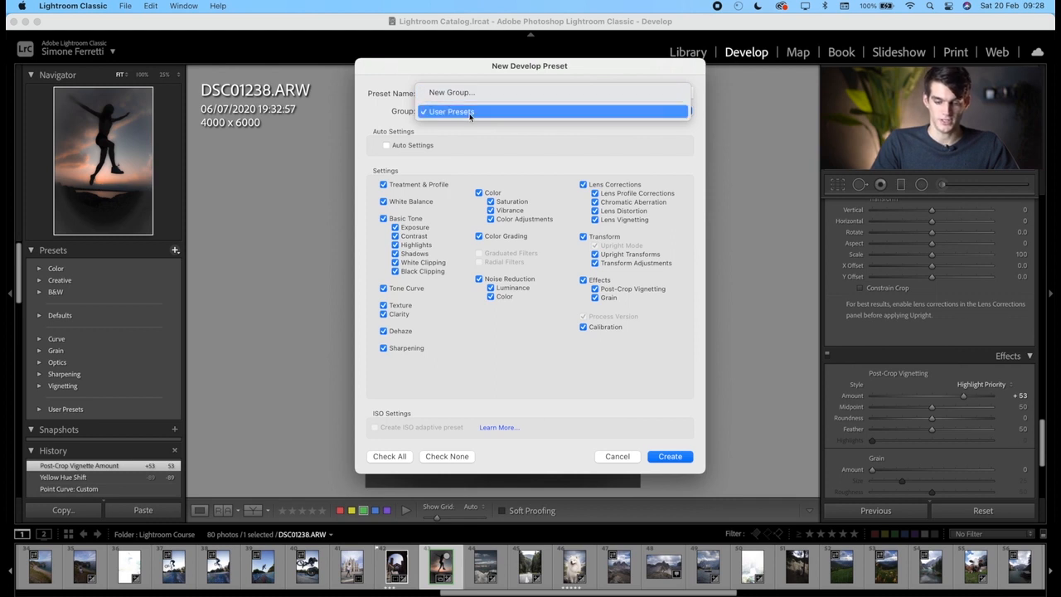
pyautogui.click(669, 457)
pyautogui.click(668, 456)
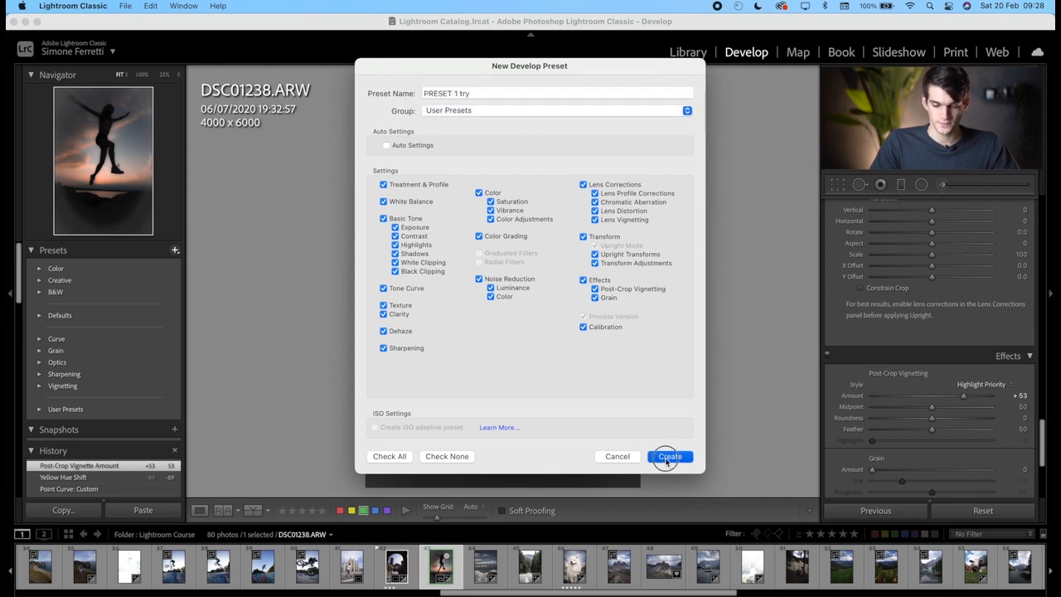
# Step: Reset the settings of DSC01238.ARW and apply the PRESET 1 try preset from User Presets
pyautogui.scroll(-2, 71, 377)
pyautogui.scroll(2, 72, 376)
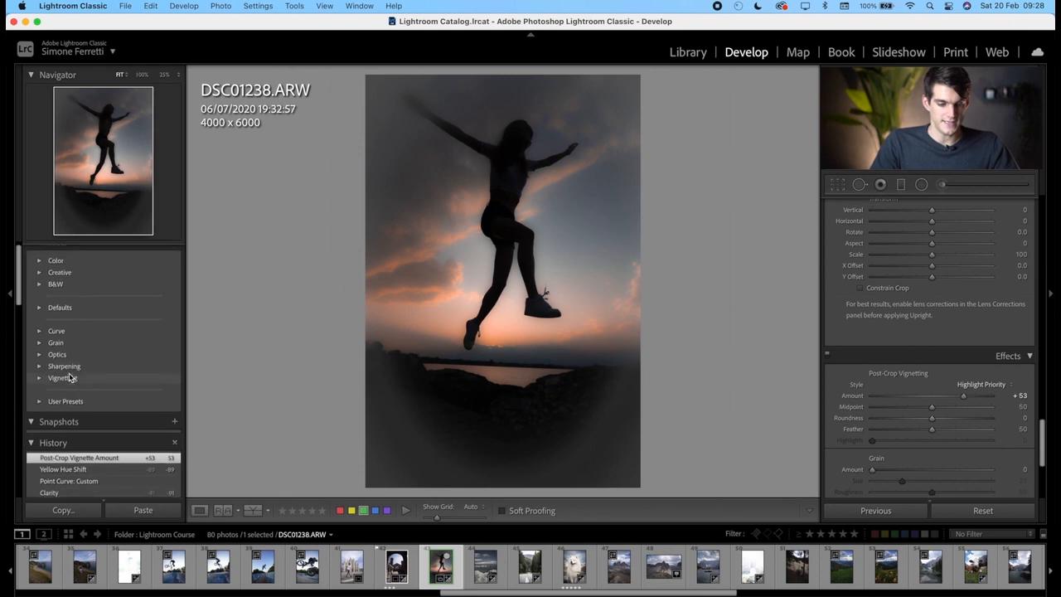
pyautogui.click(42, 408)
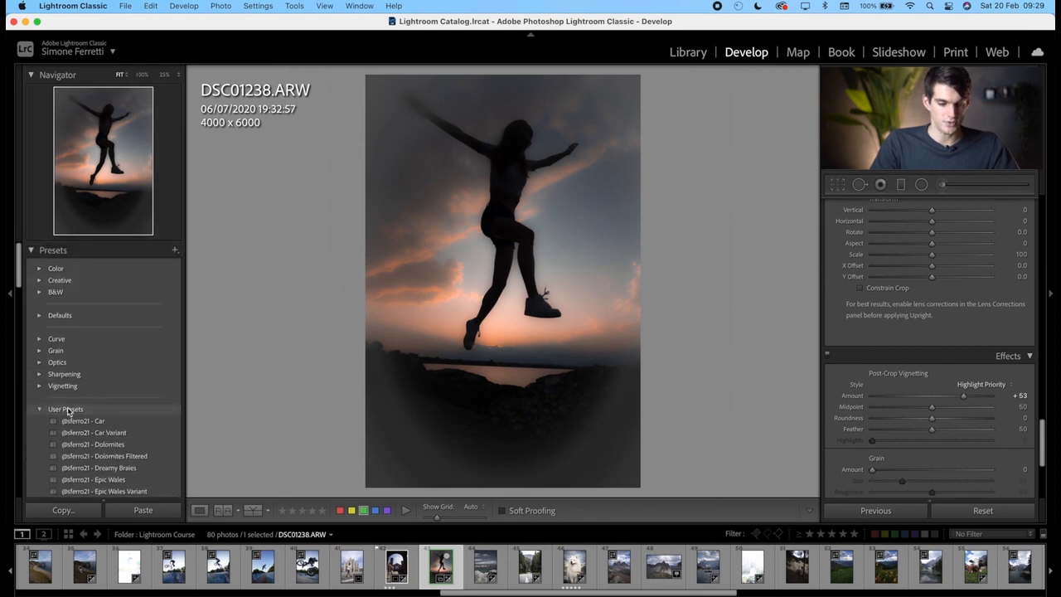
pyautogui.scroll(-10, 83, 419)
pyautogui.scroll(-3, 83, 418)
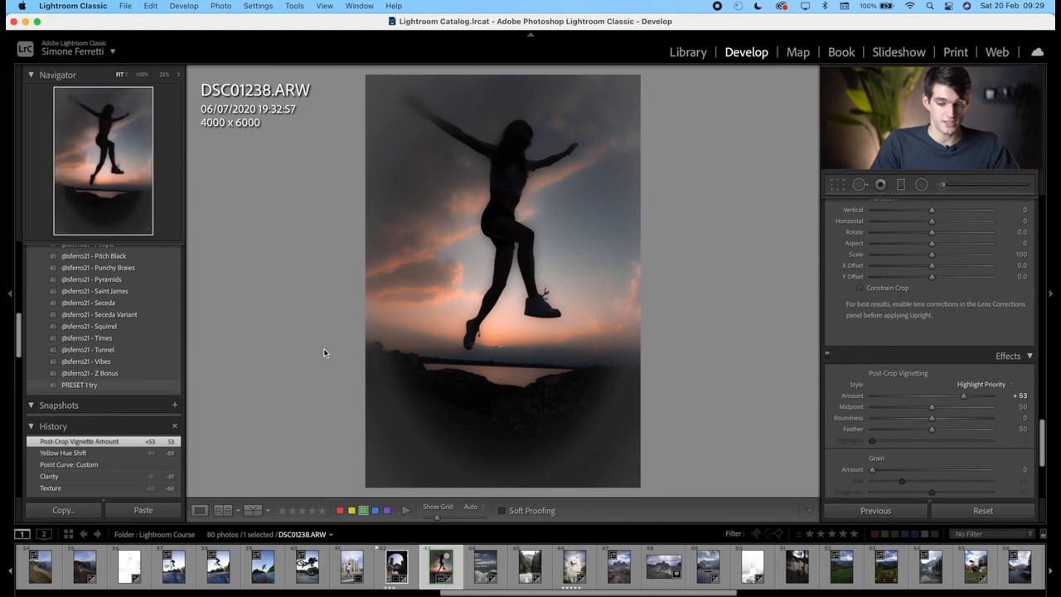
pyautogui.click(959, 510)
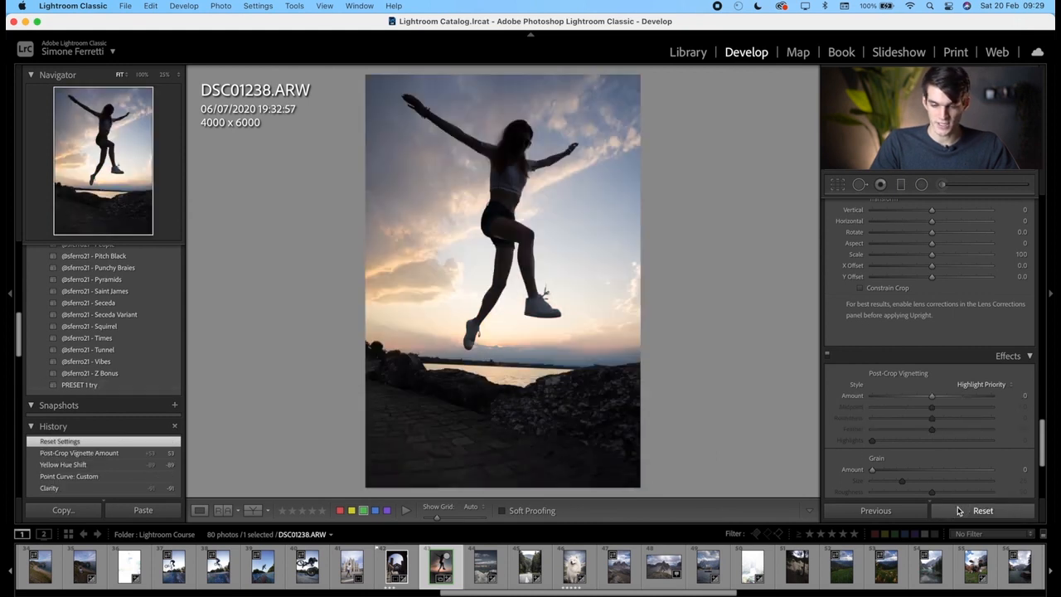
pyautogui.click(79, 386)
pyautogui.click(79, 386)
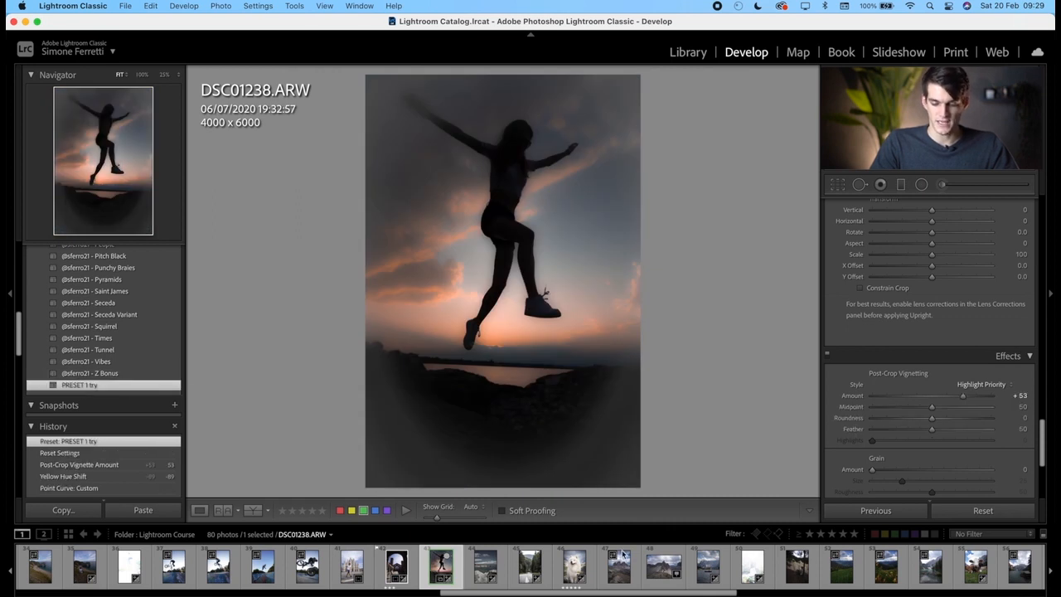
# Step: Apply the PRESET 1 try preset to the mountain photo DJI_0922.DNG
pyautogui.click(659, 565)
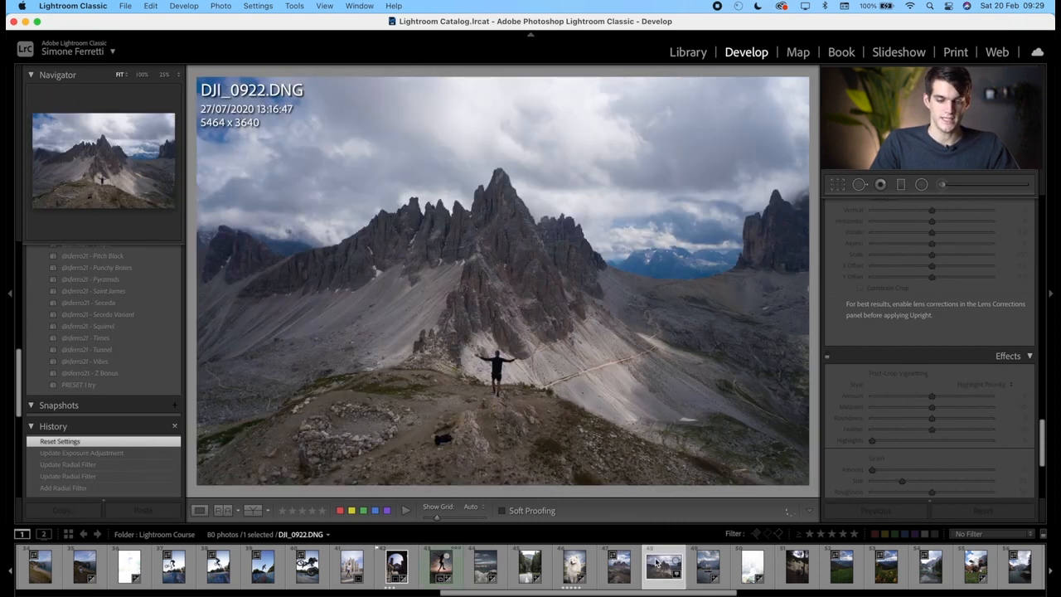
pyautogui.click(88, 386)
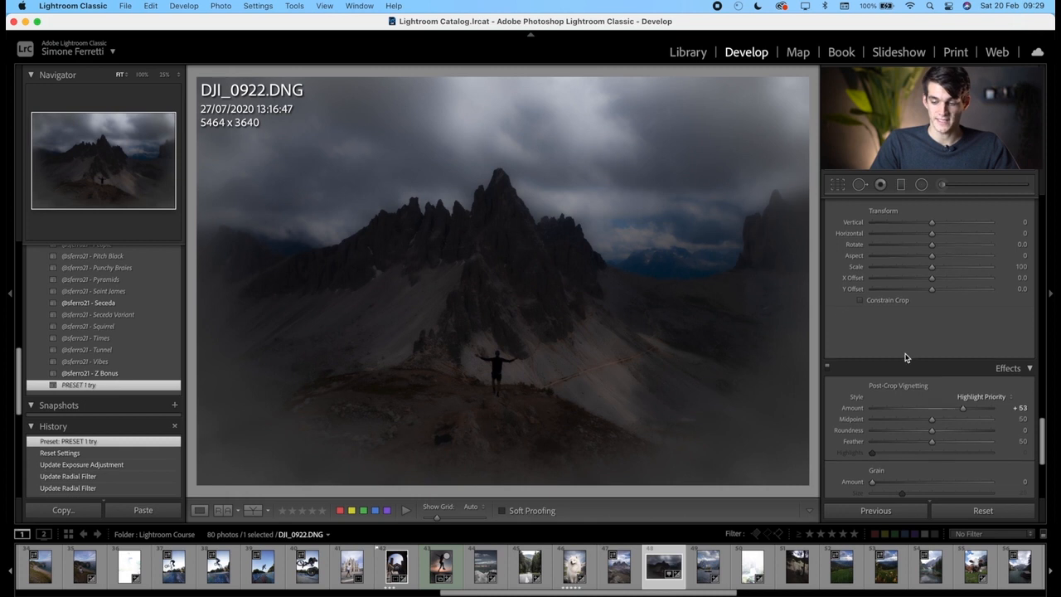
# Step: Preview various User Presets on the lakeside photo DSC01598.ARW and look over its tone settings without applying any preset
pyautogui.scroll(1, 970, 398)
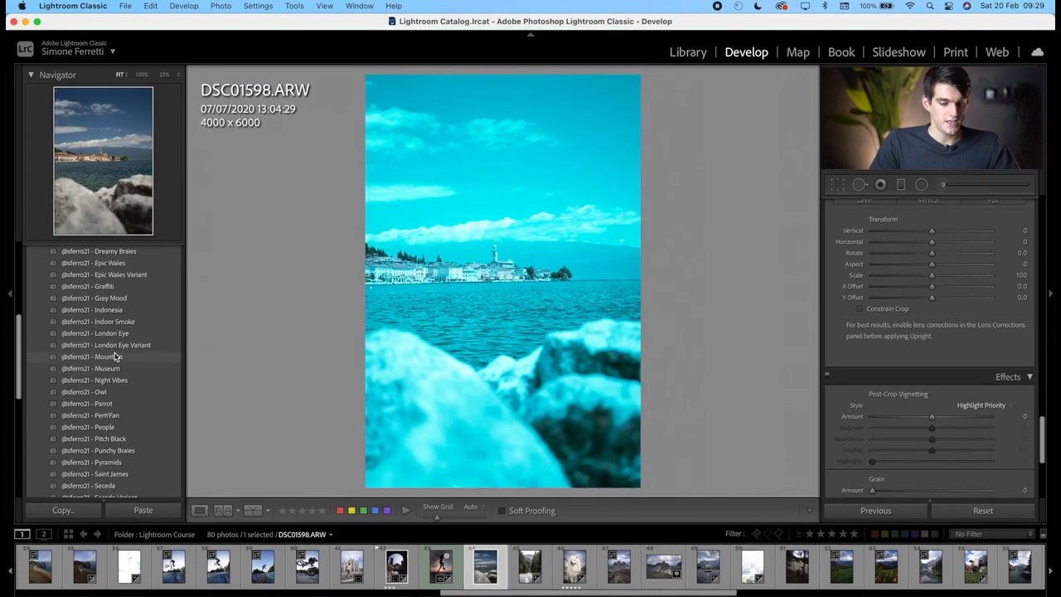
pyautogui.scroll(2, 116, 348)
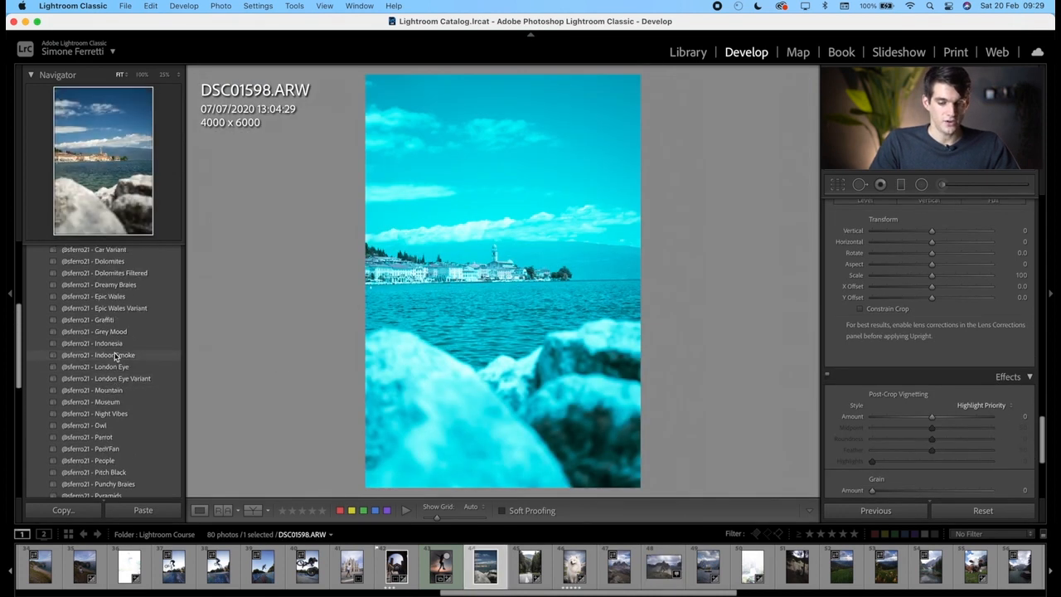
pyautogui.scroll(1, 149, 367)
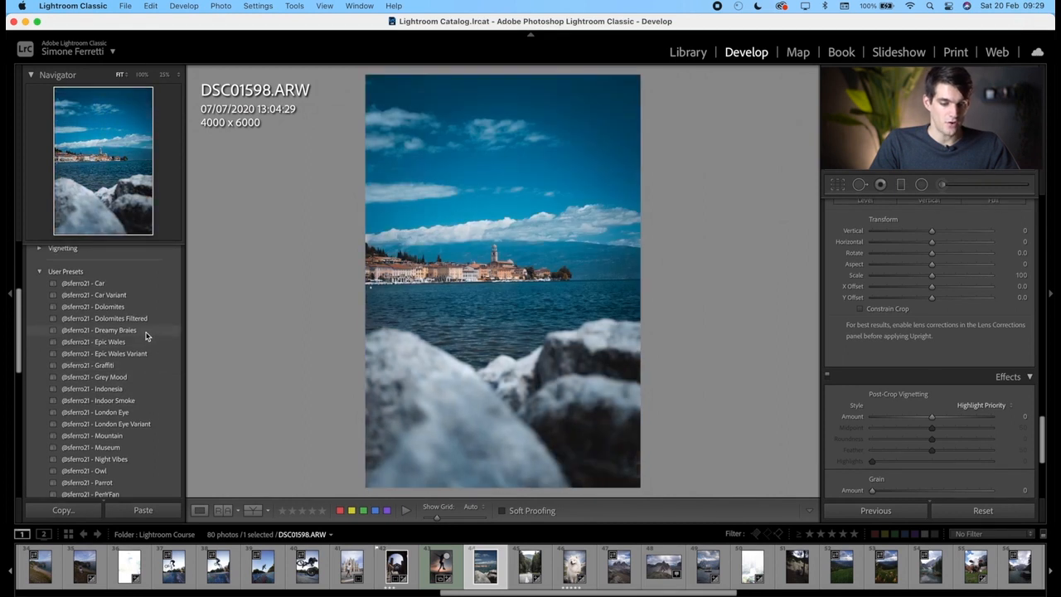
pyautogui.scroll(-1, 132, 389)
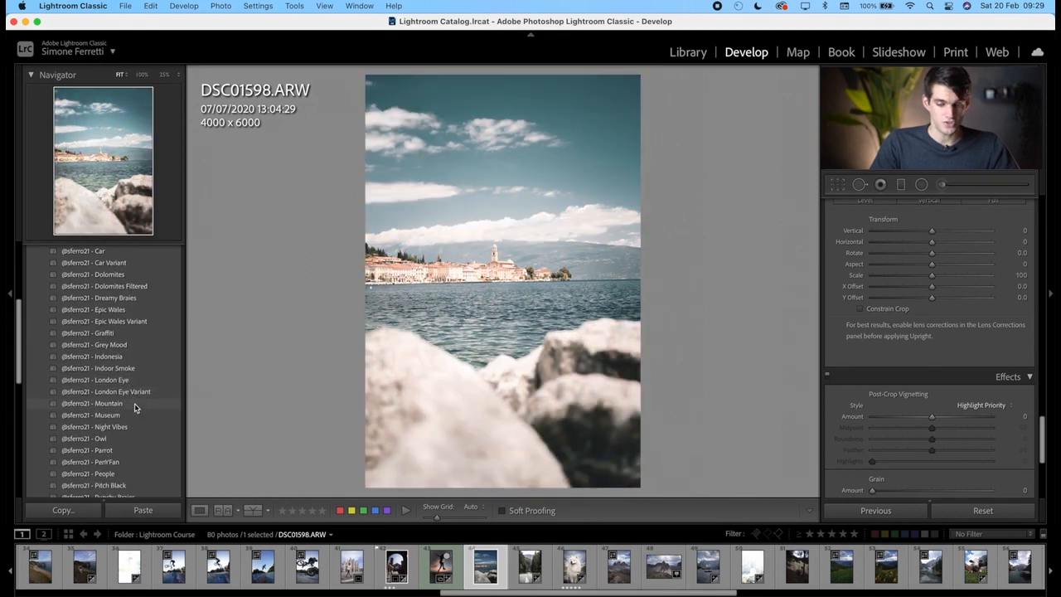
pyautogui.scroll(-1, 134, 407)
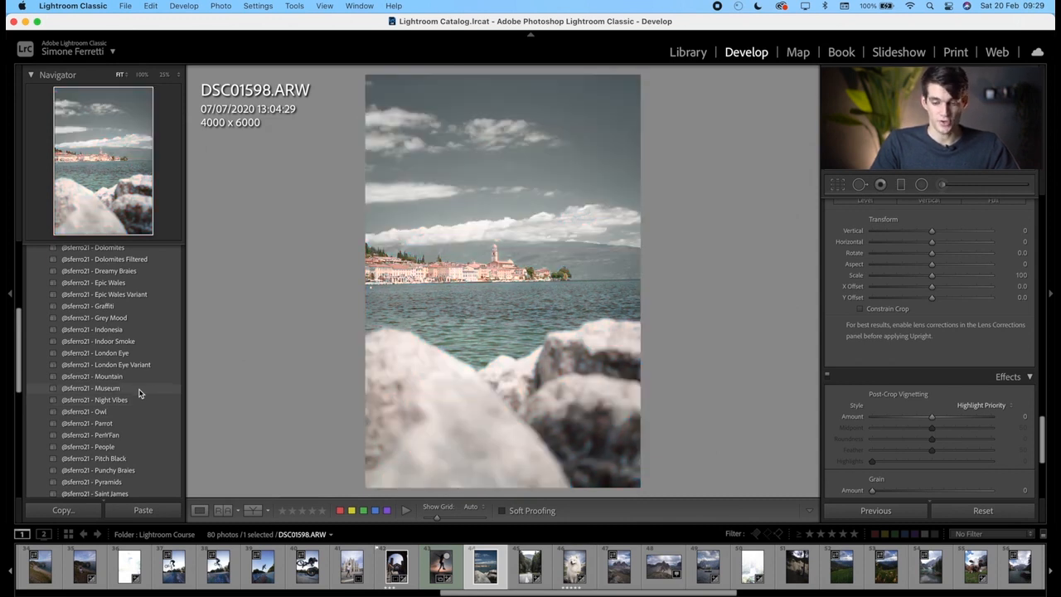
pyautogui.scroll(-1, 143, 365)
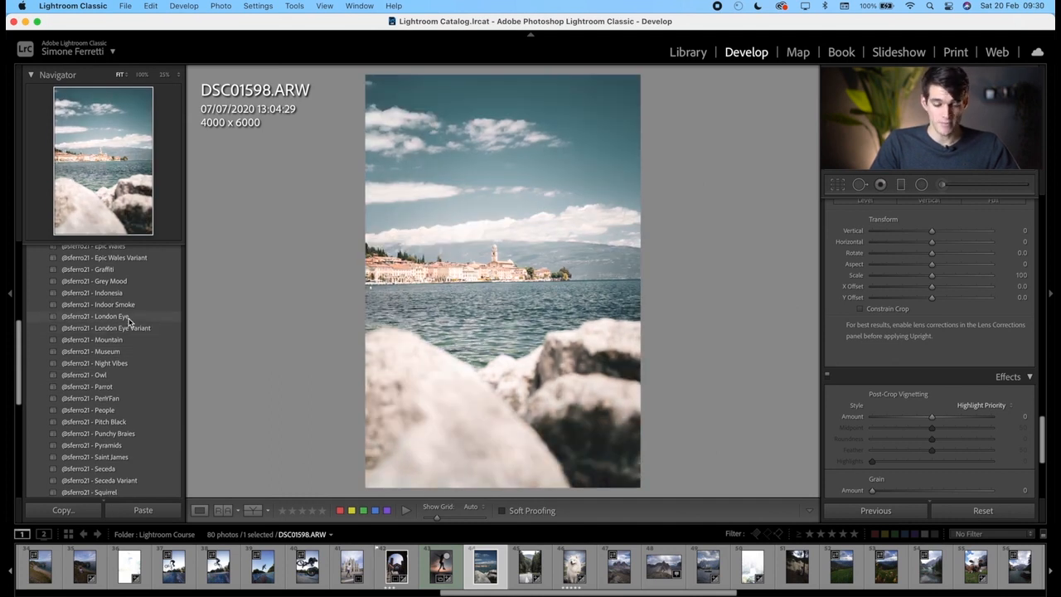
pyautogui.scroll(1, 128, 321)
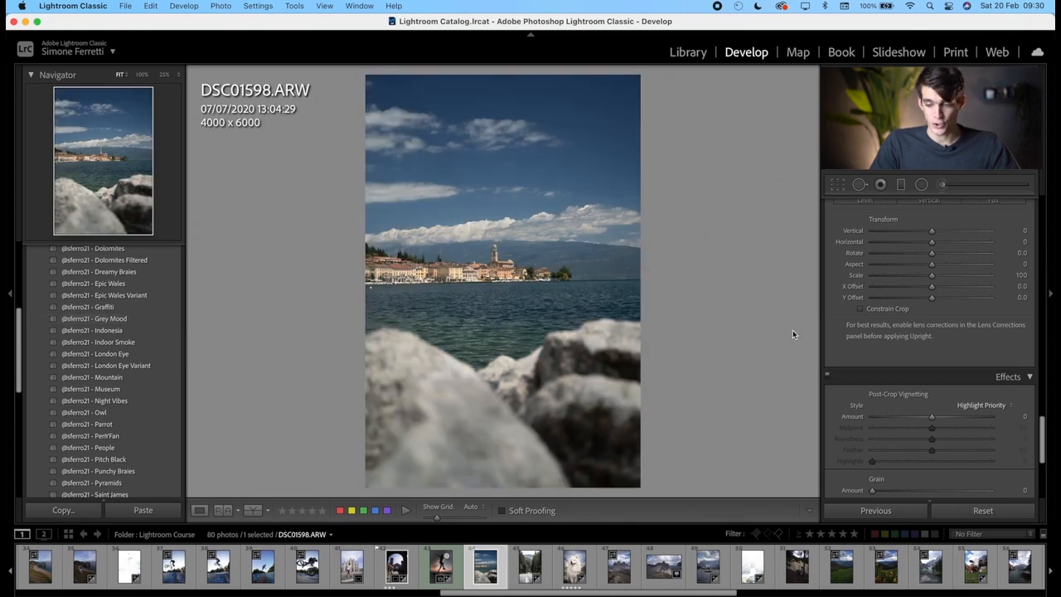
pyautogui.scroll(5, 938, 329)
pyautogui.scroll(10, 937, 329)
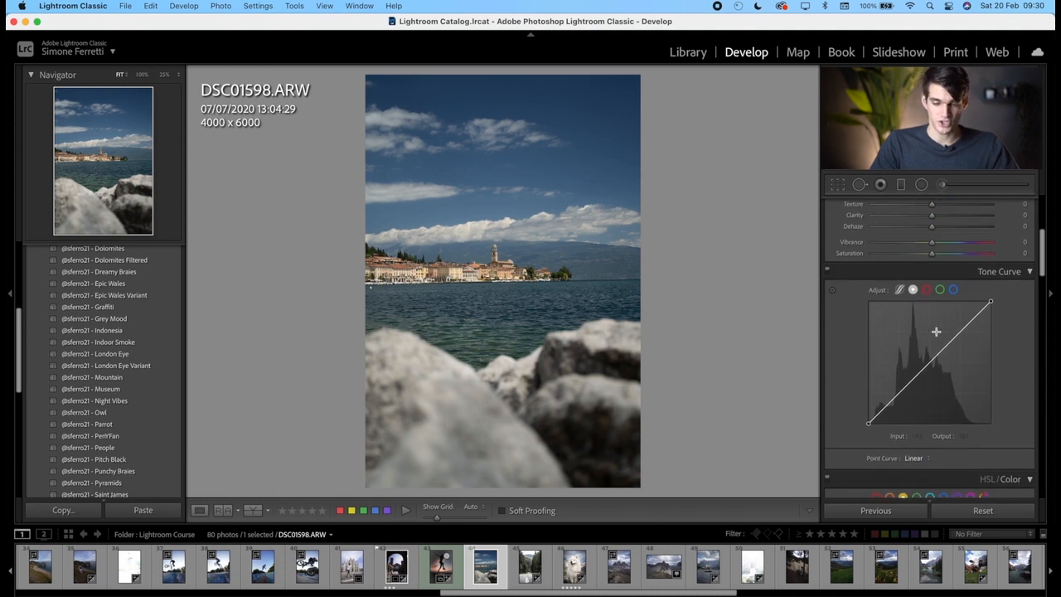
pyautogui.scroll(5, 935, 331)
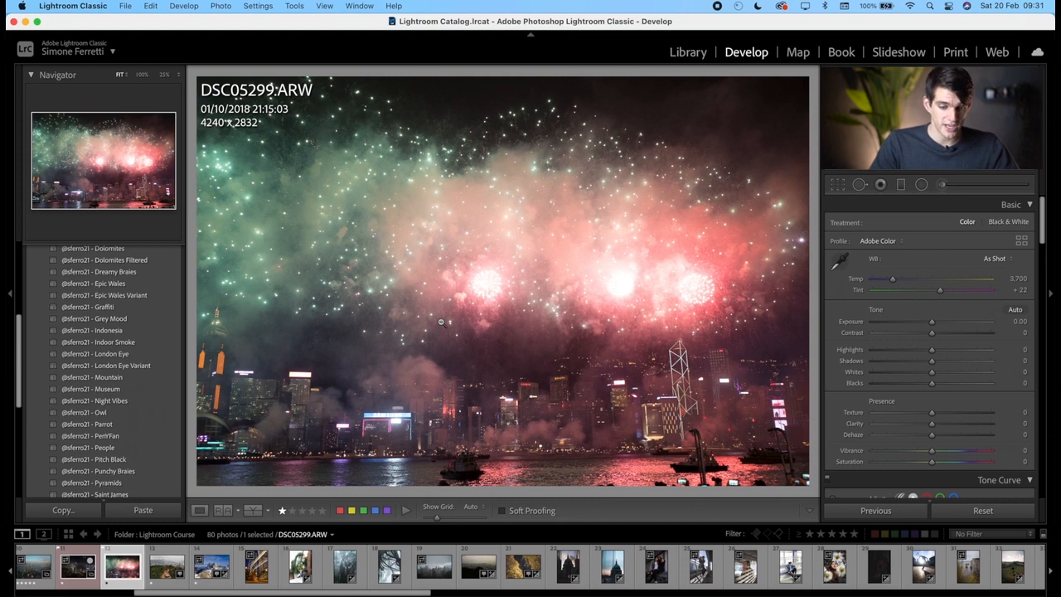
# Step: Apply the Grey Mood user preset to the fireworks photo DSC05299.ARW and raise its exposure to +0.15
pyautogui.click(137, 322)
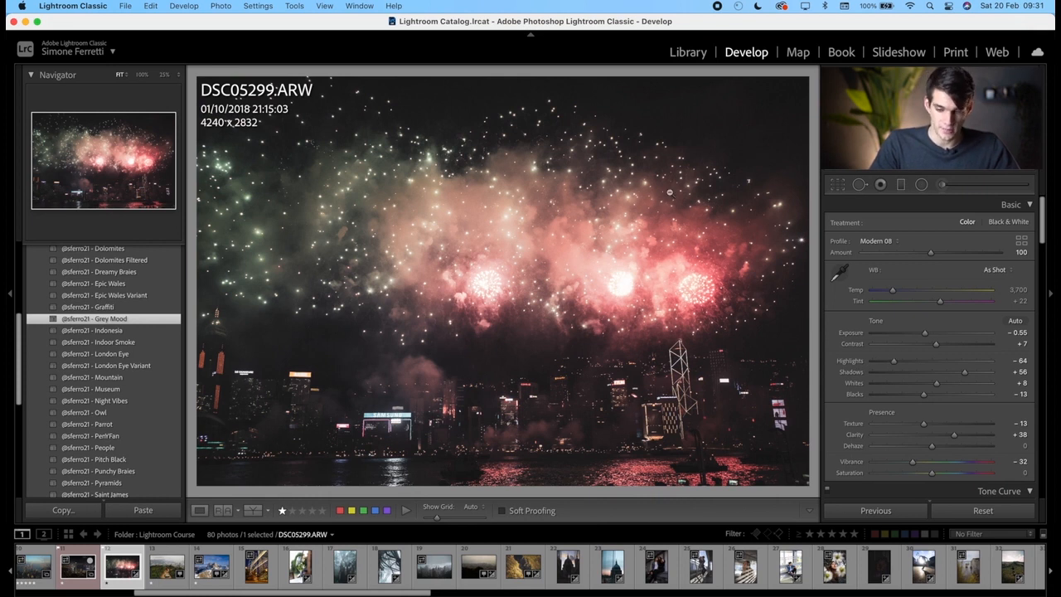
pyautogui.scroll(-1, 912, 306)
pyautogui.moveTo(924, 312)
pyautogui.mouseDown()
pyautogui.moveTo(942, 313)
pyautogui.moveTo(934, 313)
pyautogui.mouseUp()
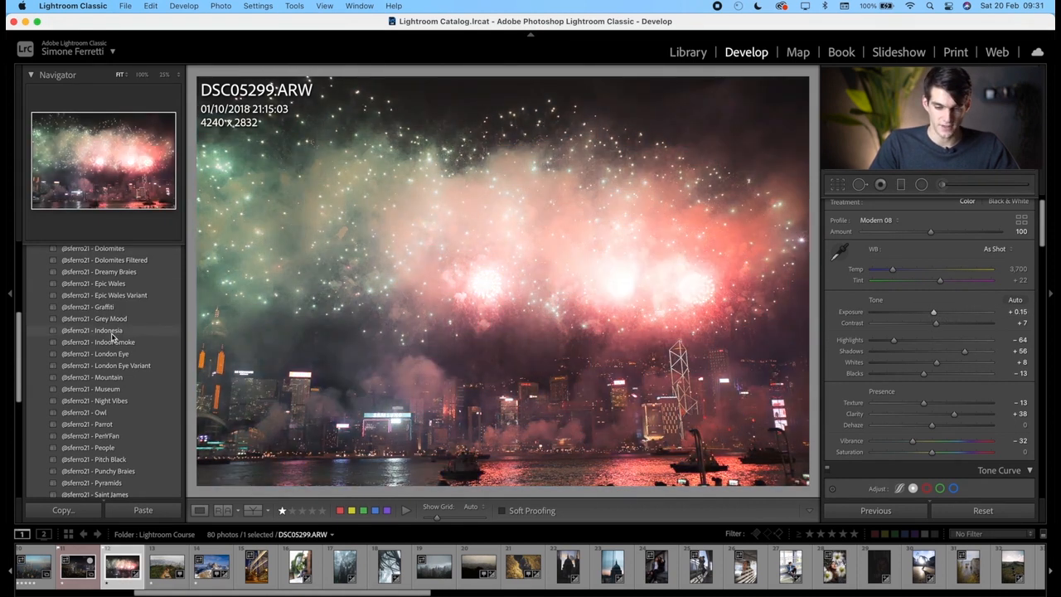
pyautogui.scroll(-2, 888, 359)
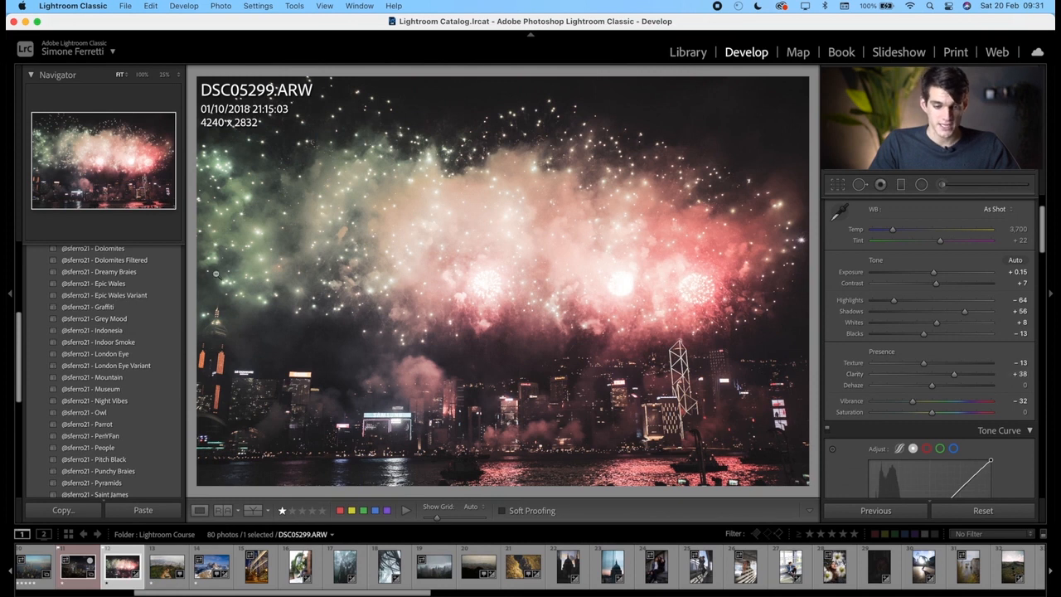
# Step: Start importing presets, browse the Documents folder for preset files, and cancel the import
pyautogui.scroll(5, 153, 309)
pyautogui.scroll(3, 153, 308)
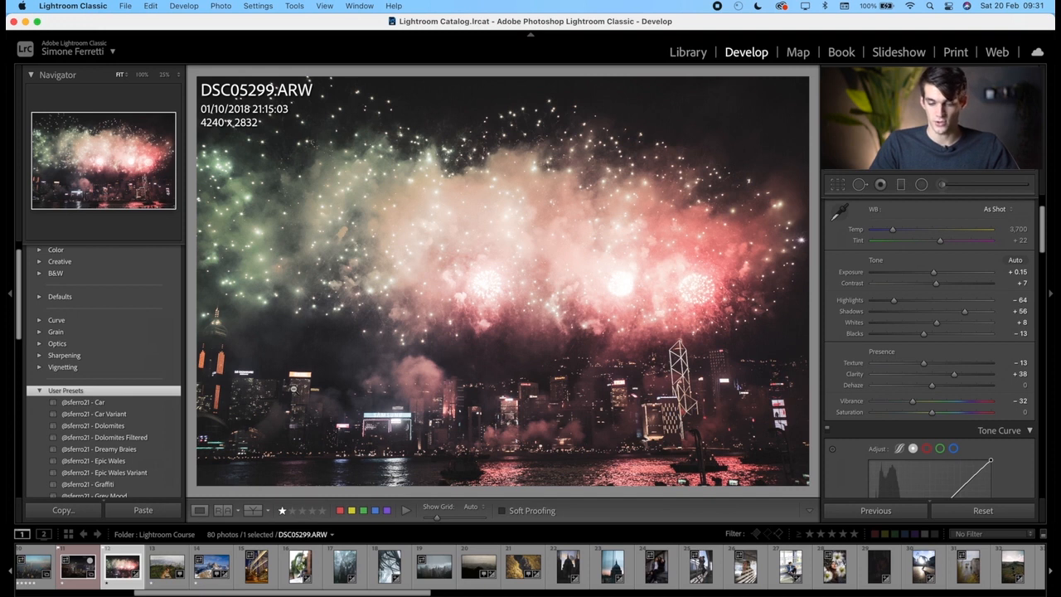
pyautogui.scroll(1, 142, 372)
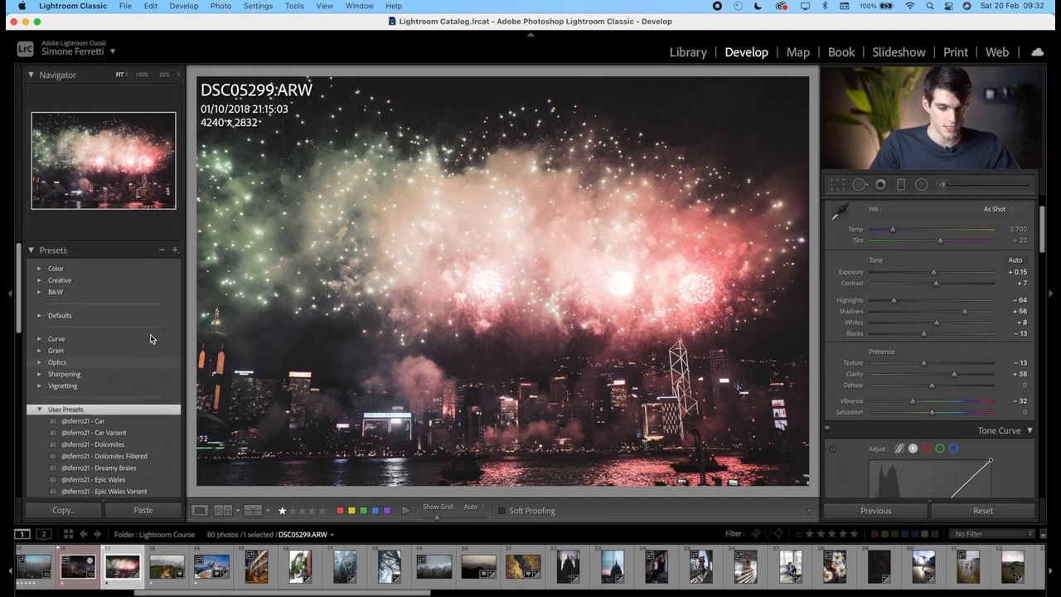
pyautogui.click(175, 252)
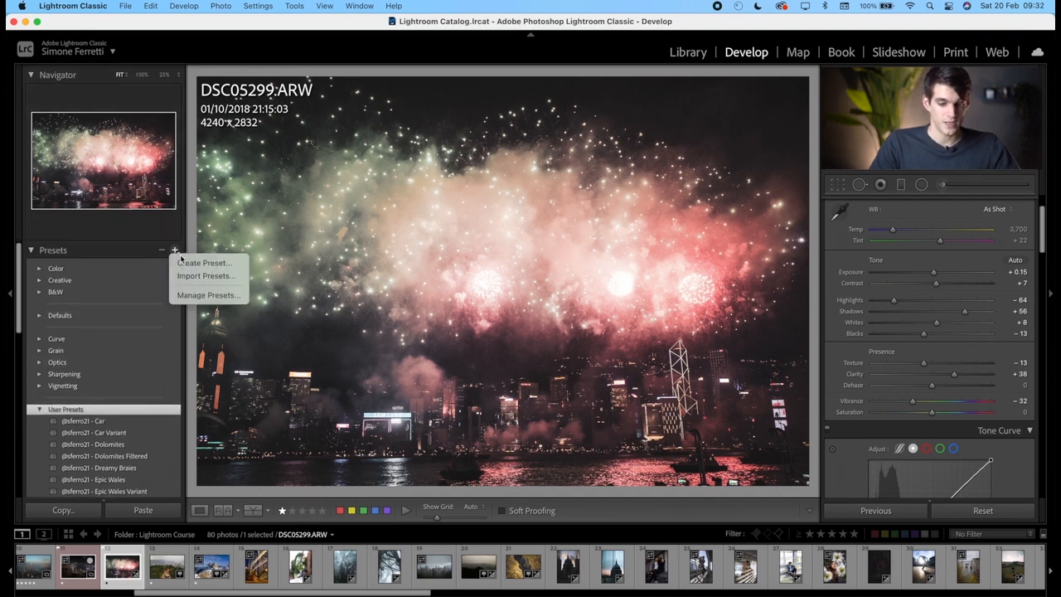
pyautogui.click(194, 276)
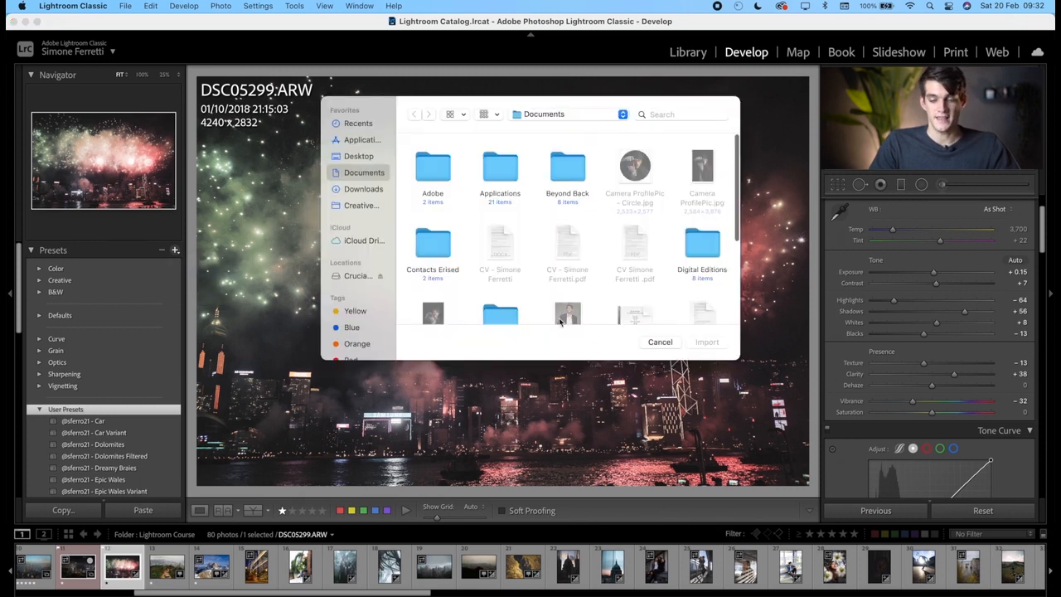
pyautogui.scroll(-5, 588, 271)
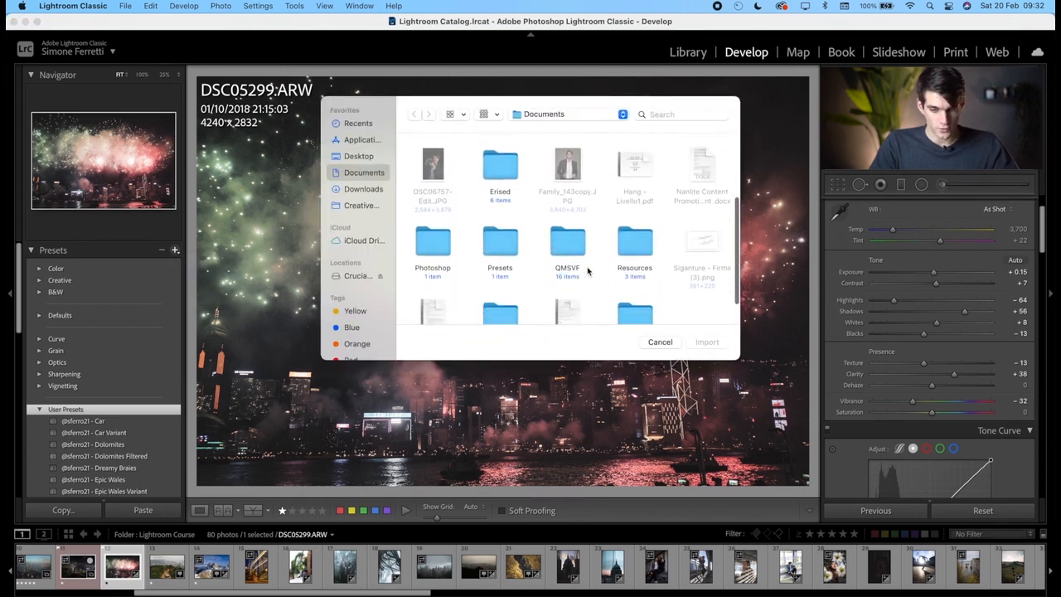
pyautogui.scroll(2, 587, 270)
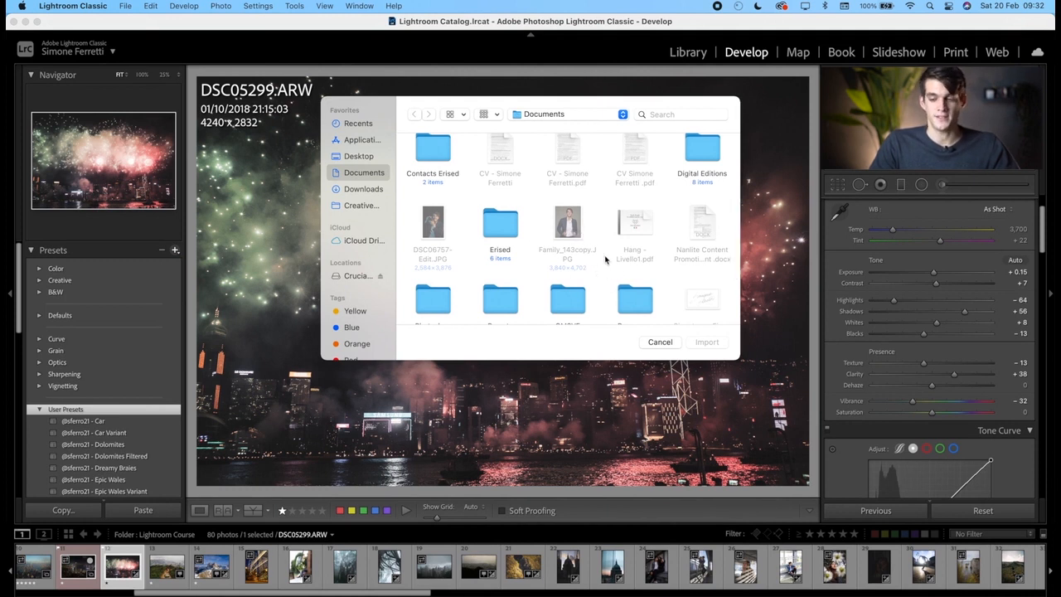
pyautogui.click(660, 342)
# Step: Collapse the User Presets group in the presets list
pyautogui.scroll(-2, 100, 381)
pyautogui.click(42, 375)
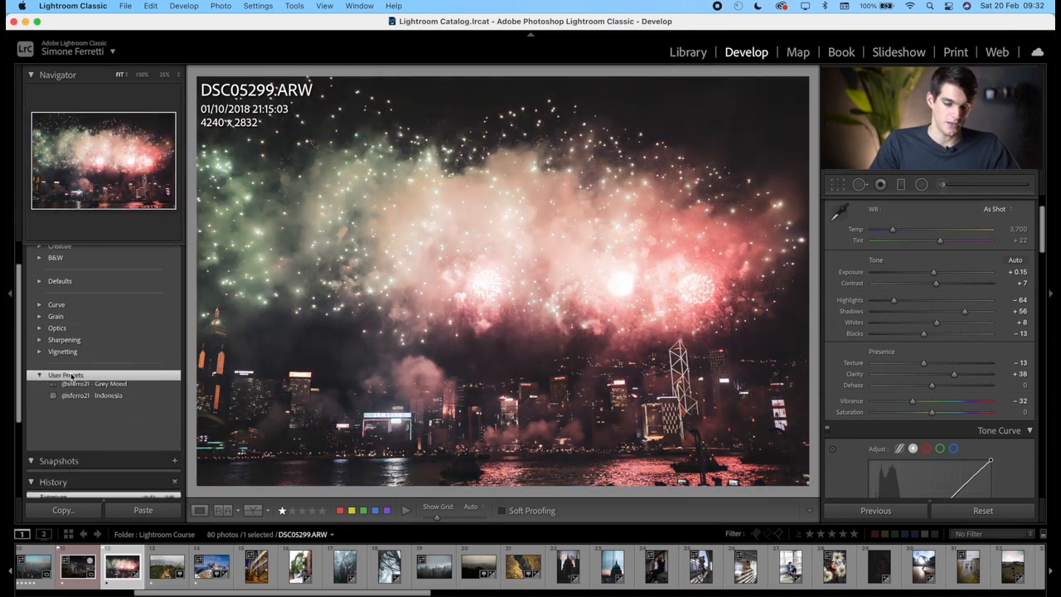
pyautogui.scroll(1, 115, 276)
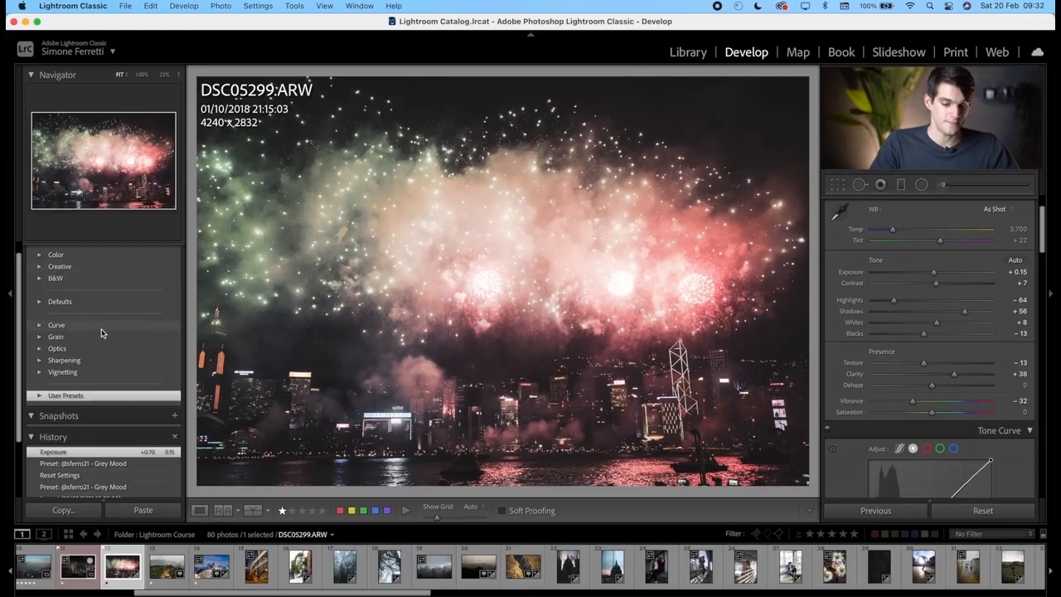
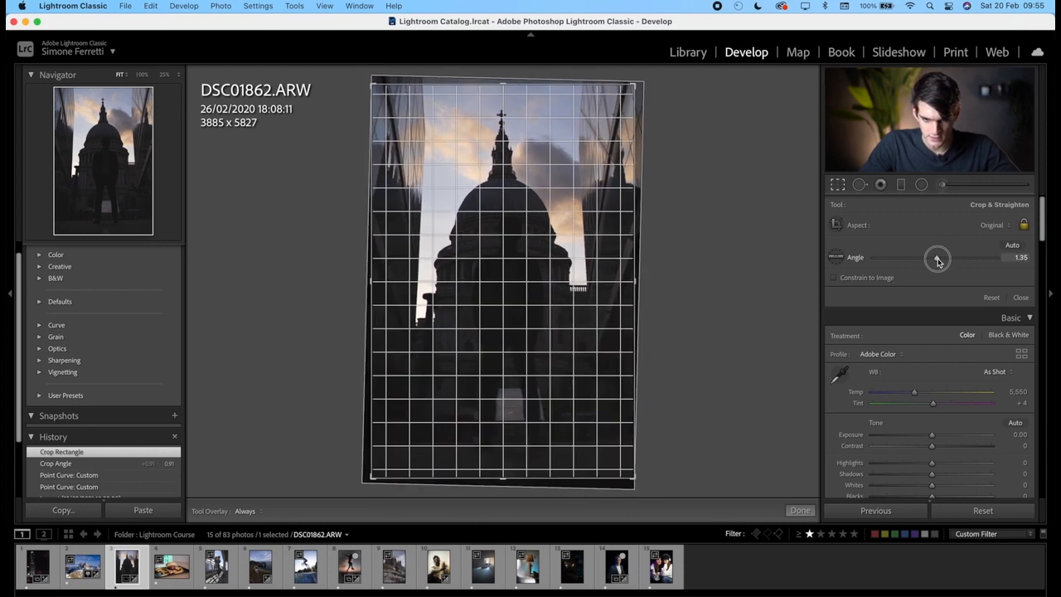
# Step: Confirm the crop of DSC01862.ARW at a 1.35 angle and lower the photo's exposure to -0.55
pyautogui.press('Return')
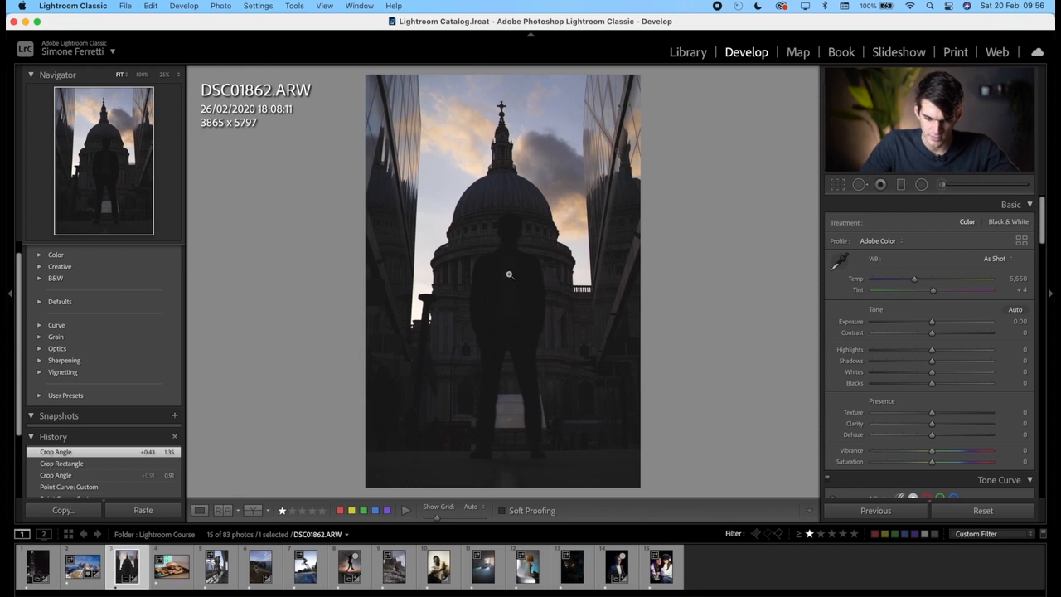
pyautogui.scroll(-2, 971, 332)
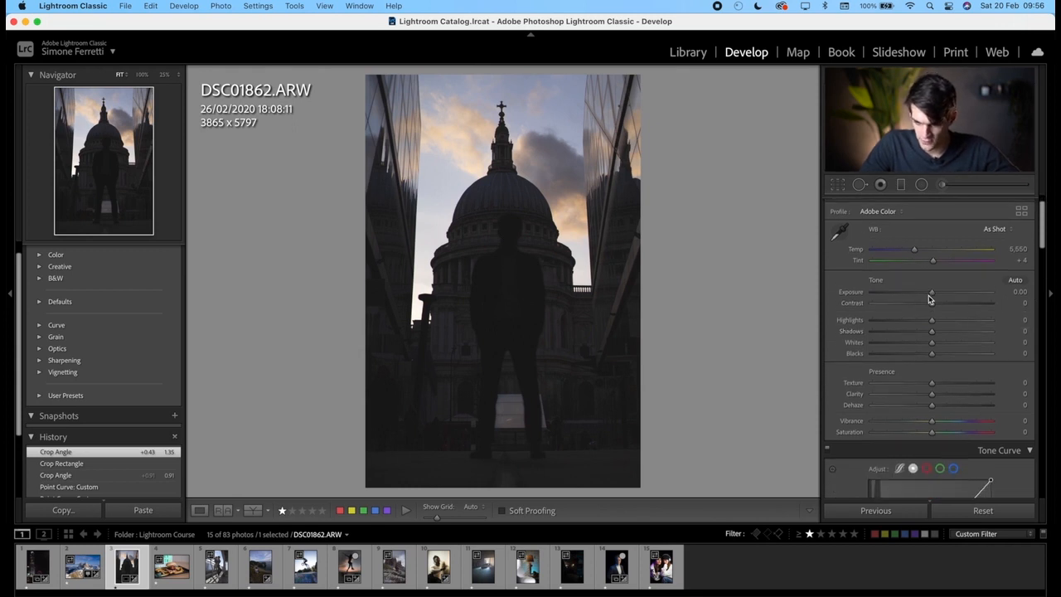
pyautogui.moveTo(931, 296); pyautogui.dragTo(931, 340)
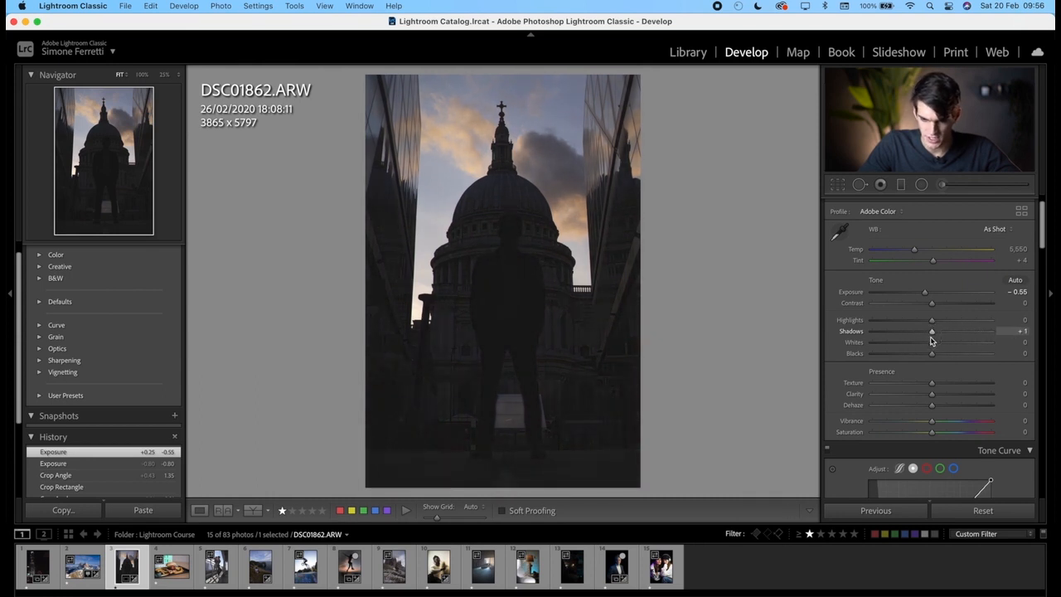
# Step: Add a narrow vertical radial filter over the standing man, clear its preset effects and set its exposure to 2.18
pyautogui.click(920, 185)
pyautogui.moveTo(538, 229); pyautogui.dragTo(509, 301)
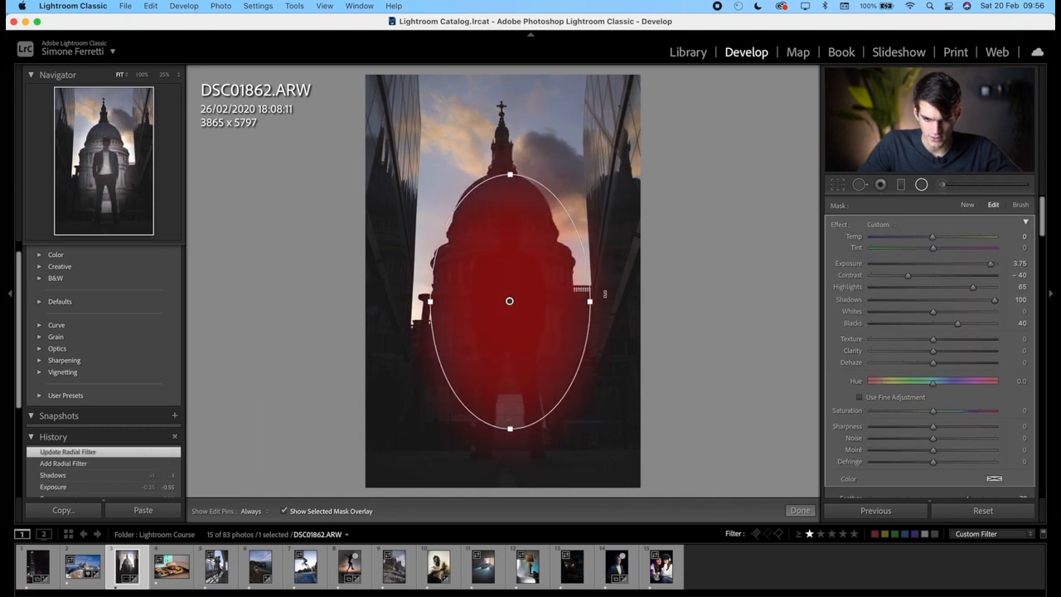
pyautogui.moveTo(596, 303); pyautogui.dragTo(578, 301)
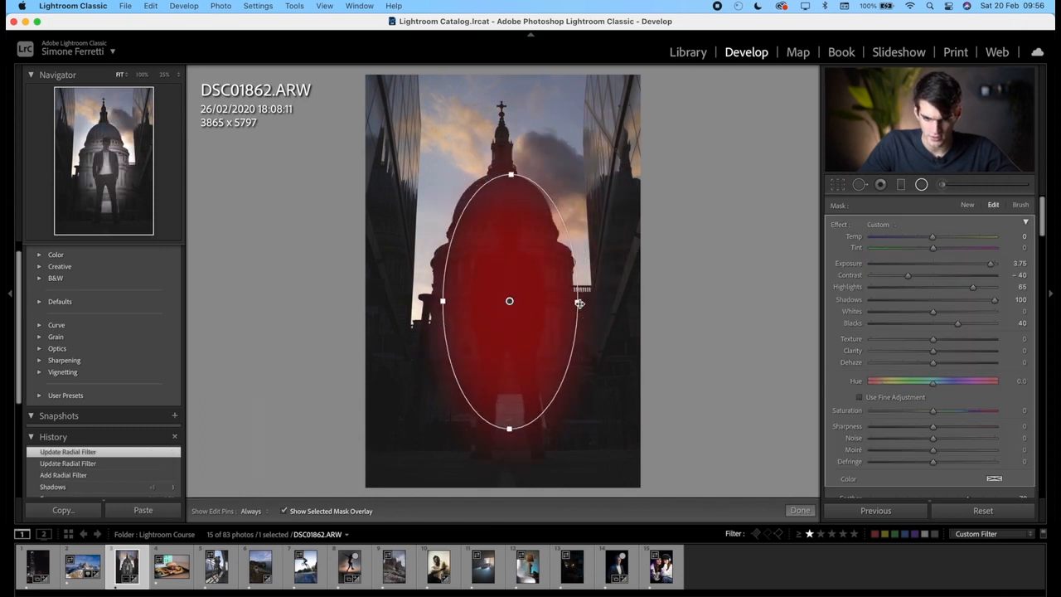
pyautogui.press('o')
pyautogui.moveTo(935, 265); pyautogui.dragTo(967, 265)
pyautogui.moveTo(494, 318); pyautogui.dragTo(496, 319)
pyautogui.click(496, 319)
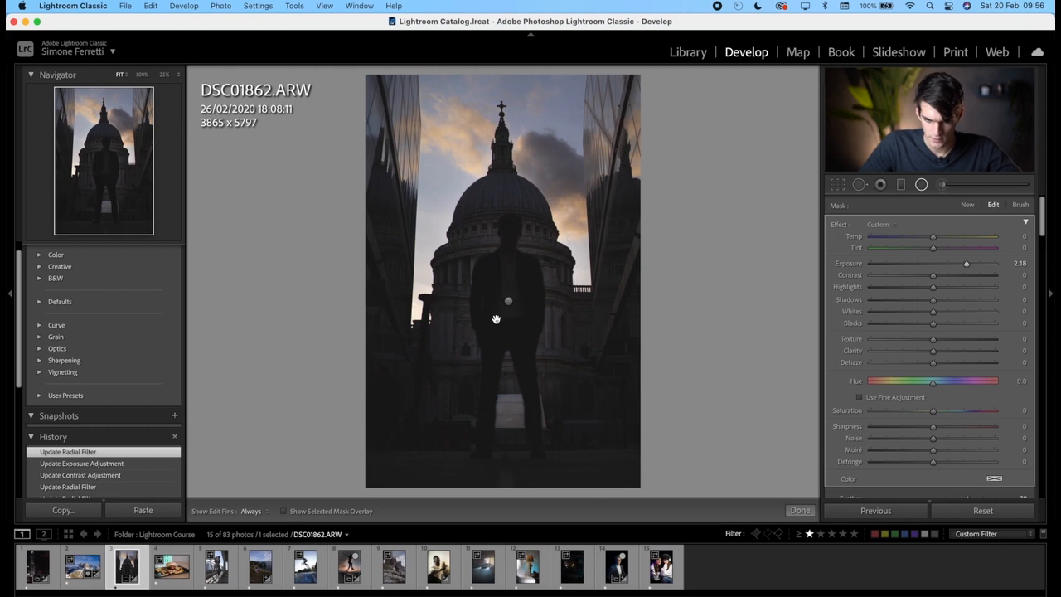
# Step: Add a graduated filter rising from the ground to the man's legs, clear its effects and set its exposure to -0.54
pyautogui.click(901, 185)
pyautogui.moveTo(497, 465); pyautogui.dragTo(494, 381)
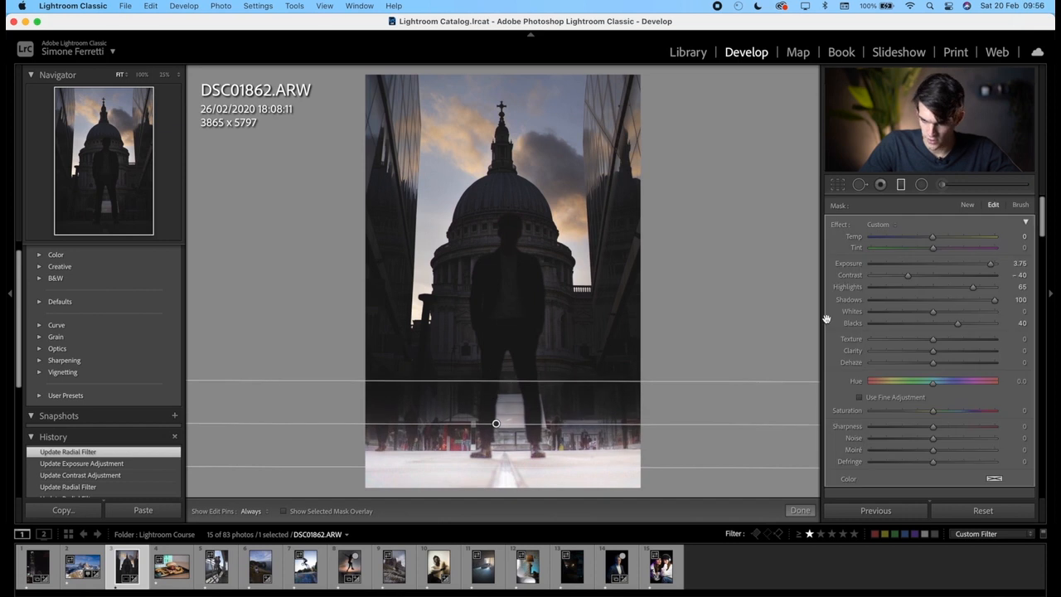
pyautogui.doubleClick(839, 224)
pyautogui.moveTo(938, 266); pyautogui.dragTo(926, 265)
pyautogui.click(801, 510)
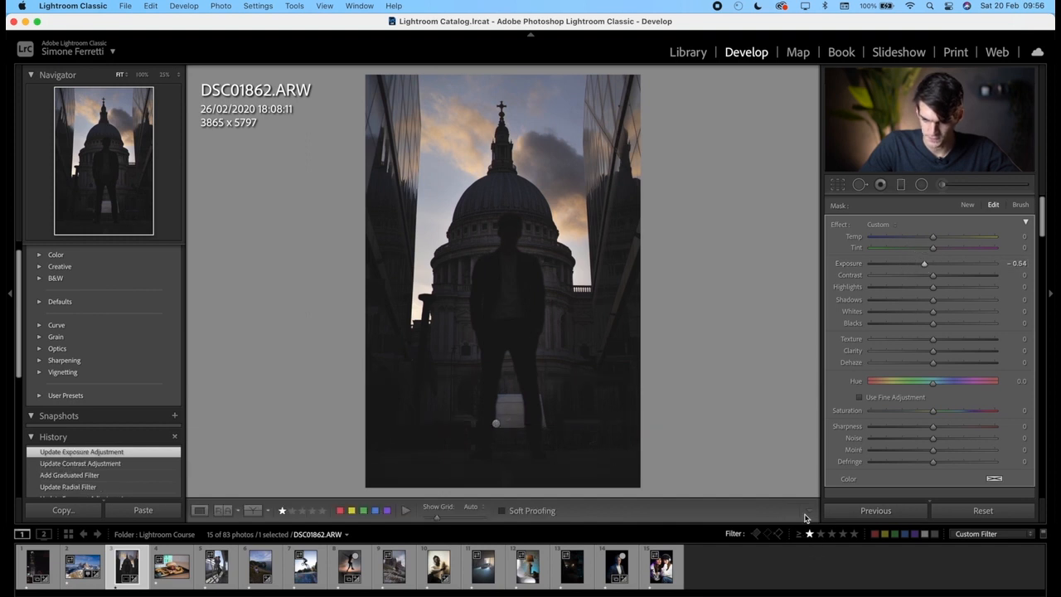
# Step: Raise the black point of the tone curve to output 32 at input 0
pyautogui.scroll(-5, 935, 390)
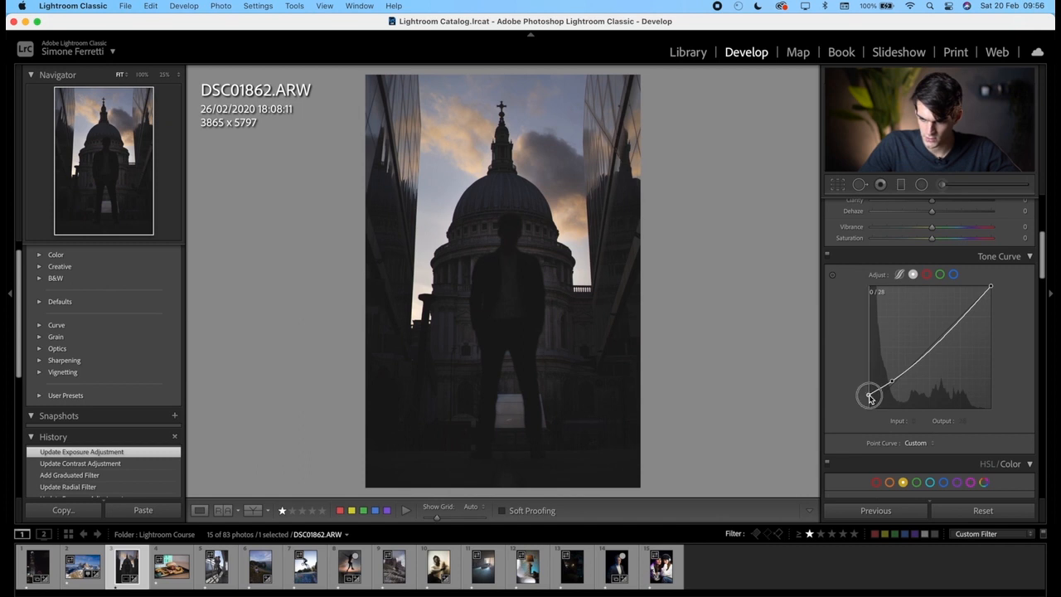
pyautogui.moveTo(870, 396); pyautogui.dragTo(867, 395)
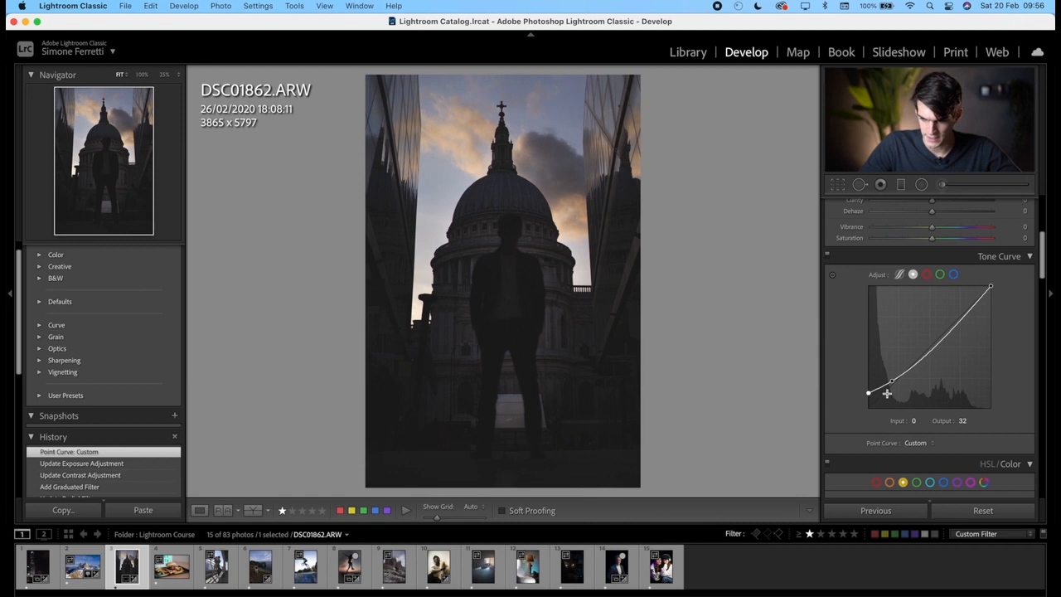
# Step: Shift the HSL hues of the photo to -44 for blue, -52 for aqua and -54 for yellow
pyautogui.scroll(-3, 888, 398)
pyautogui.click(944, 383)
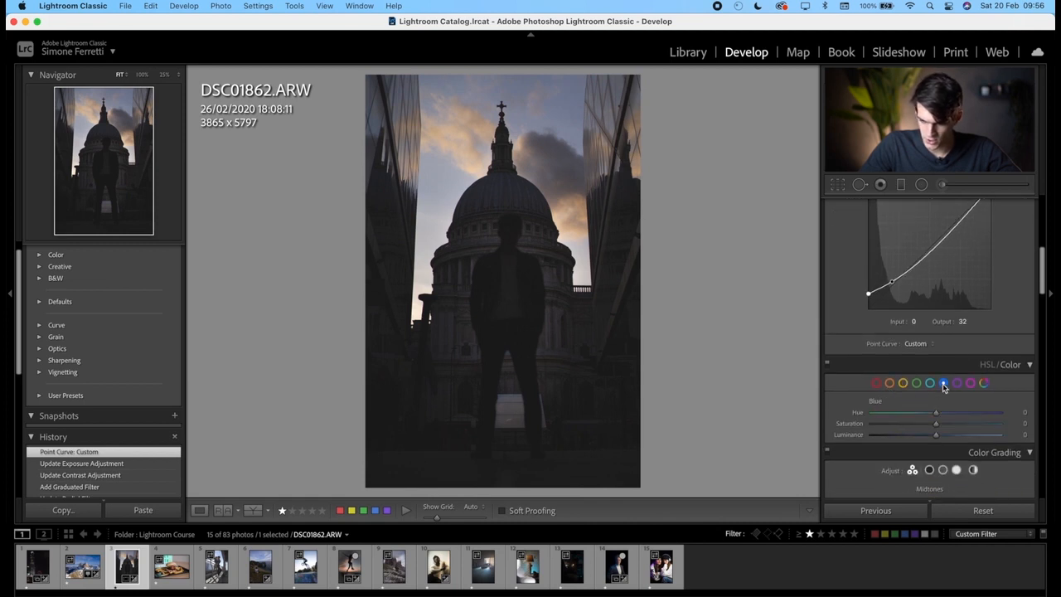
pyautogui.moveTo(932, 415); pyautogui.dragTo(904, 423)
pyautogui.click(930, 383)
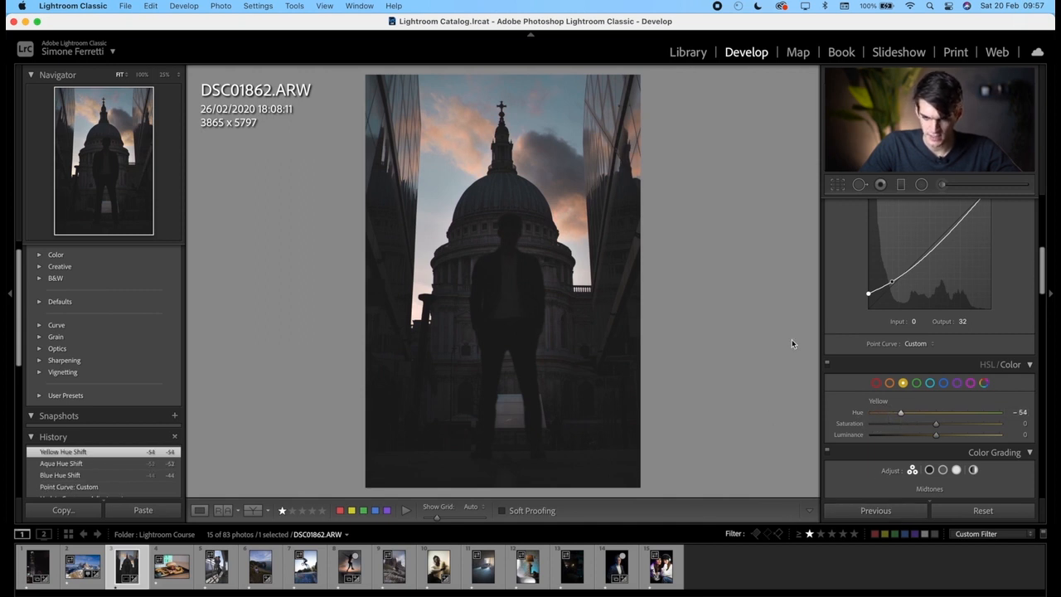
# Step: Add a tall radial filter over the right glass building, clear its effects, and set its exposure to 2.32 and temperature to 59
pyautogui.click(920, 185)
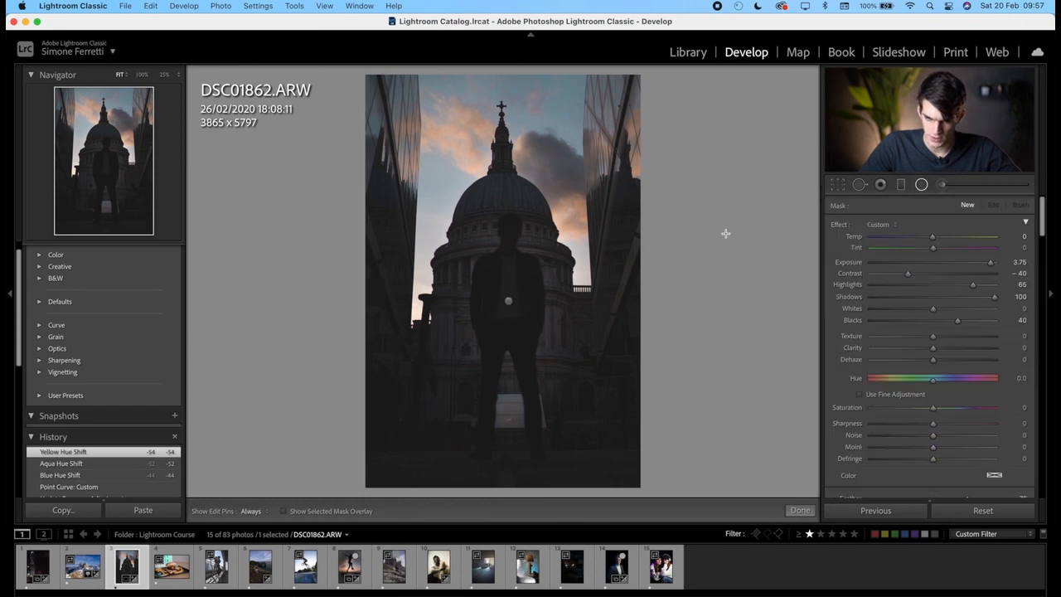
pyautogui.moveTo(686, 162); pyautogui.dragTo(586, 383)
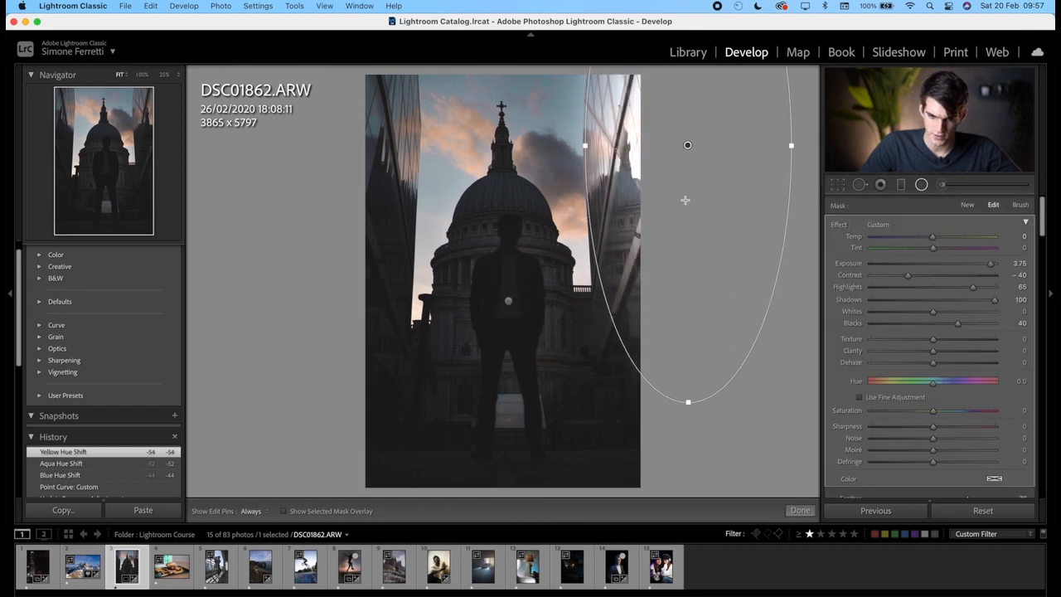
pyautogui.moveTo(698, 229); pyautogui.dragTo(691, 252)
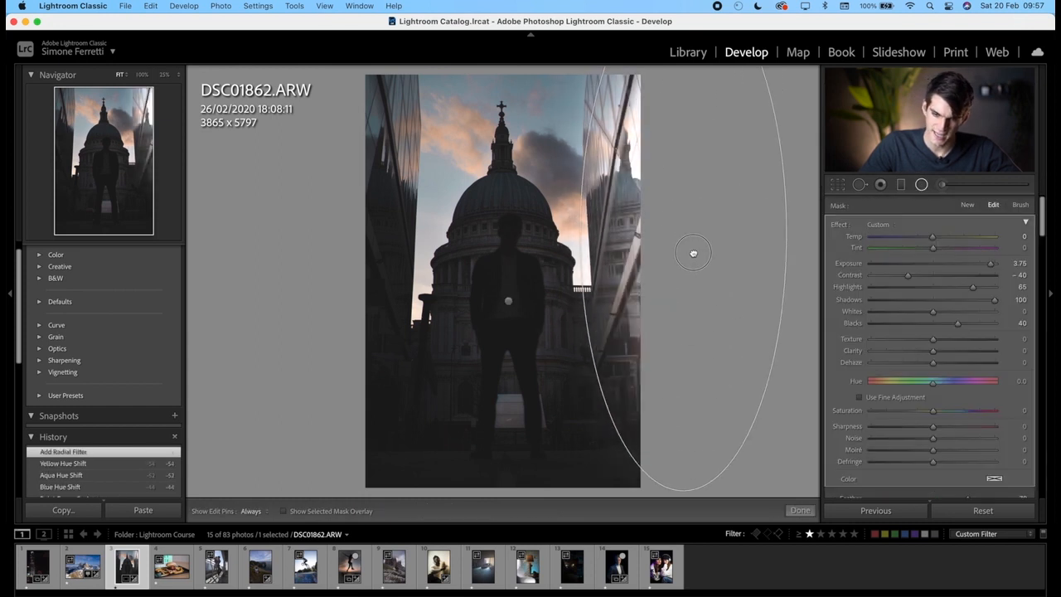
pyautogui.doubleClick(839, 224)
pyautogui.moveTo(934, 263); pyautogui.dragTo(971, 242)
# Step: Duplicate the radial filter onto the left glass building and adjust the copy's temperature and exposure
pyautogui.rightClick(681, 234)
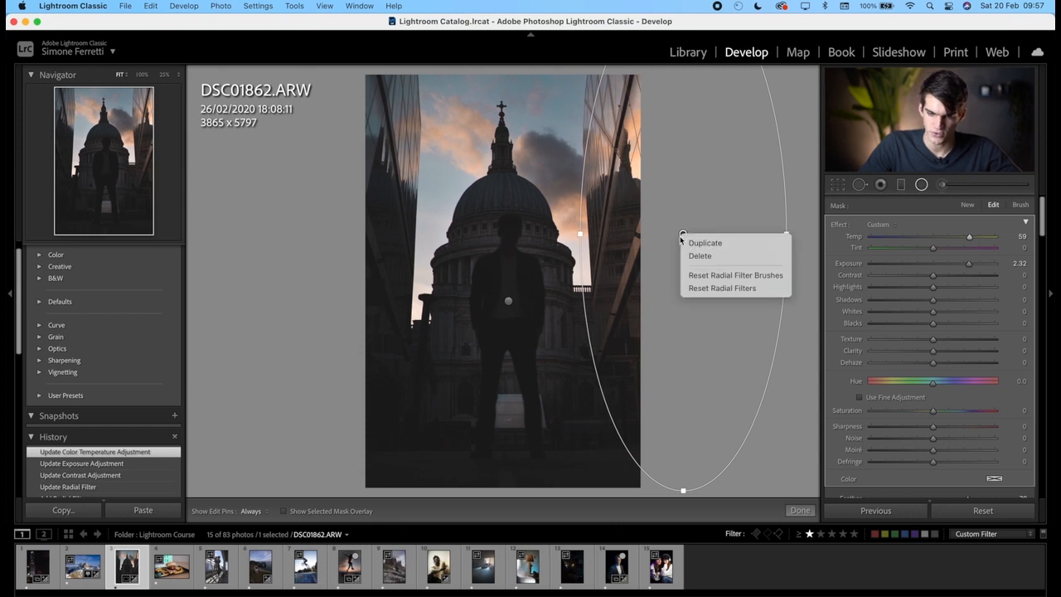
pyautogui.click(700, 238)
pyautogui.moveTo(684, 233); pyautogui.dragTo(322, 212)
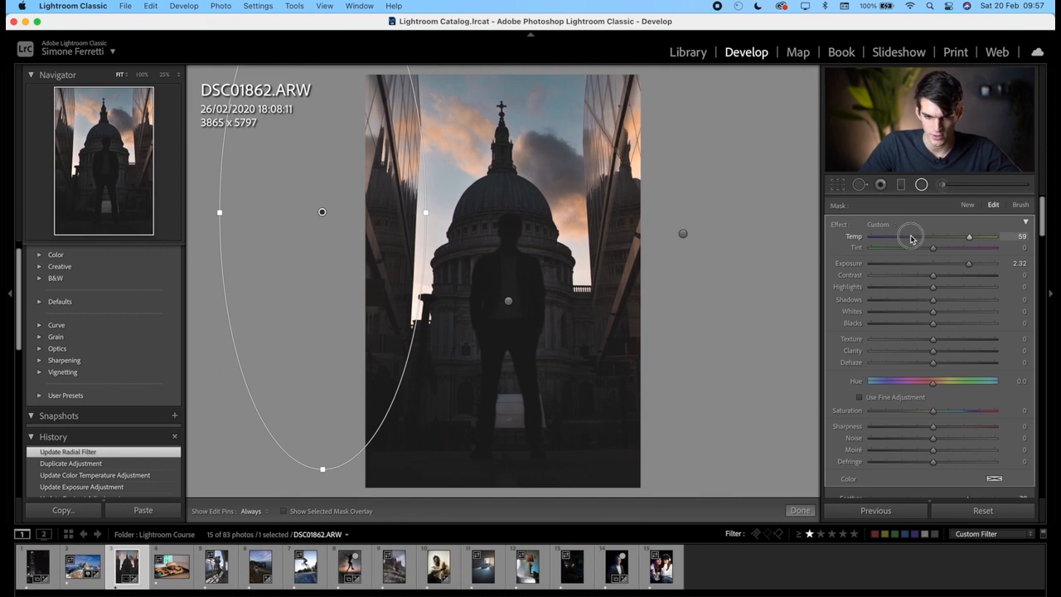
pyautogui.moveTo(906, 239); pyautogui.dragTo(957, 267)
pyautogui.click(800, 511)
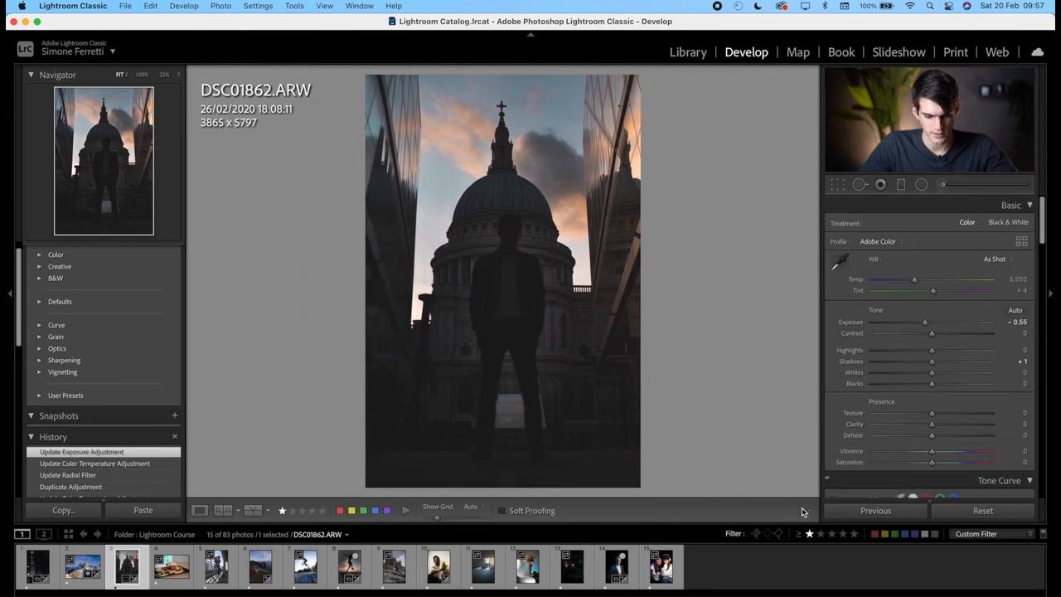
# Step: Compare the edited photo with its original state and set the overall clarity to -12
pyautogui.press('\\')
pyautogui.press('\\')
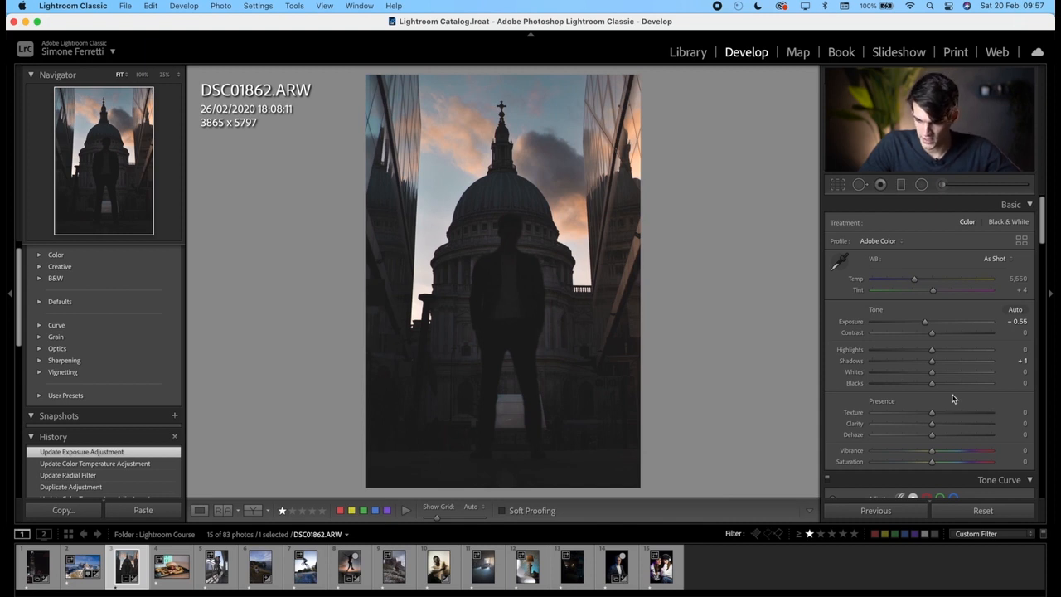
pyautogui.scroll(-1, 912, 390)
pyautogui.moveTo(931, 402); pyautogui.dragTo(925, 403)
# Step: Add a tilted radial filter over the cathedral's left side, clear its effects, set clarity 43 and feather 91, and compare before and after
pyautogui.click(921, 184)
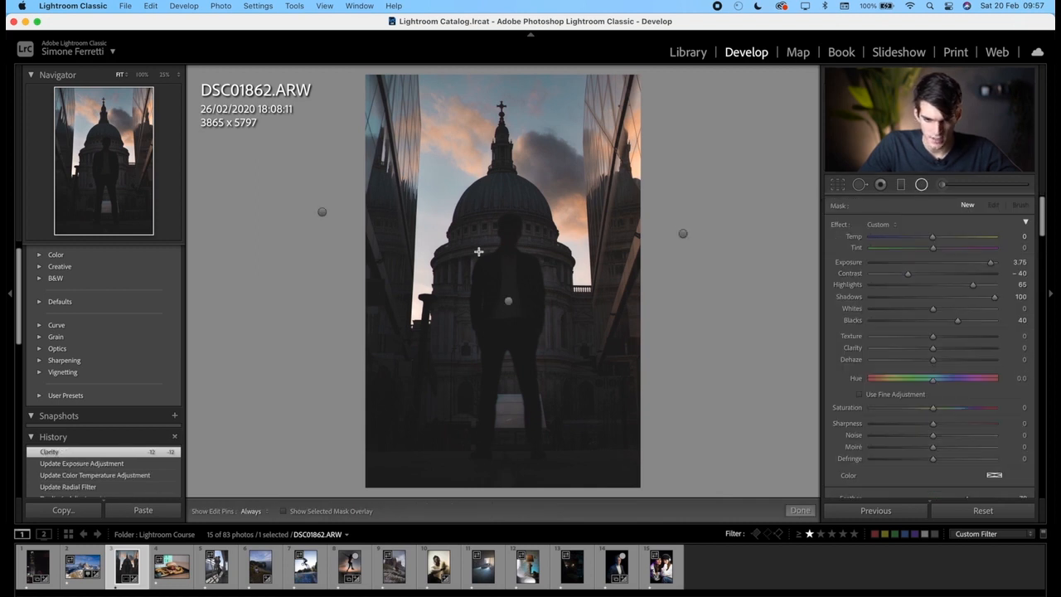
pyautogui.moveTo(483, 237); pyautogui.dragTo(458, 279)
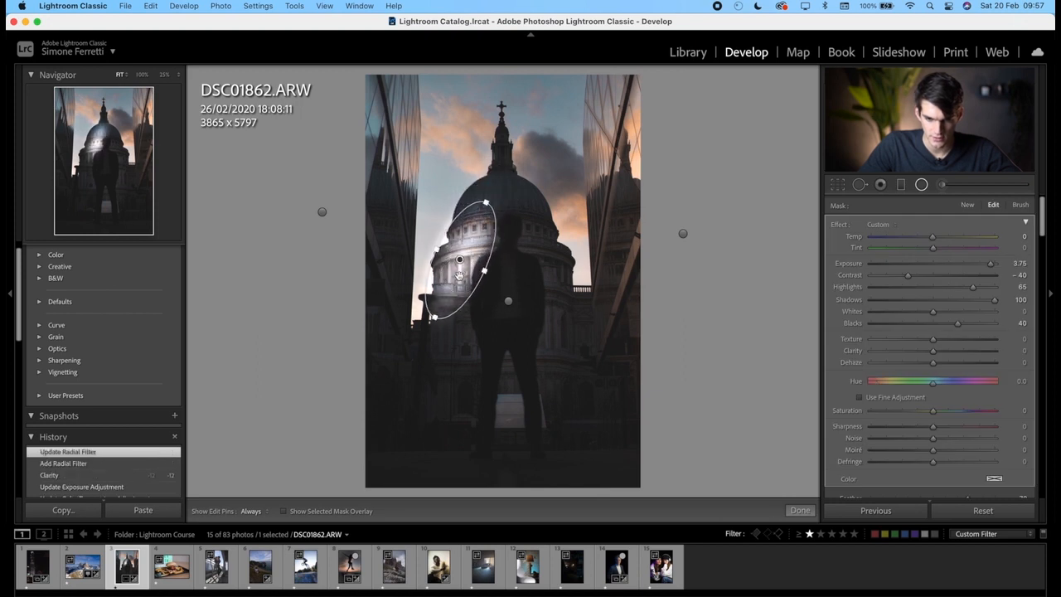
pyautogui.doubleClick(841, 225)
pyautogui.moveTo(940, 351); pyautogui.dragTo(984, 372)
pyautogui.scroll(-5, 965, 364)
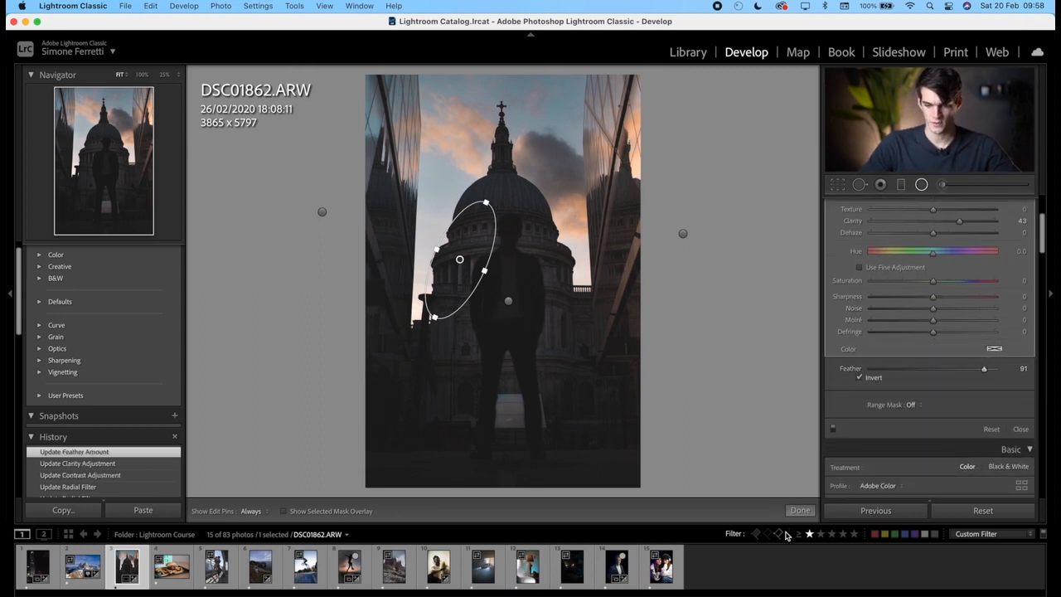
pyautogui.click(799, 510)
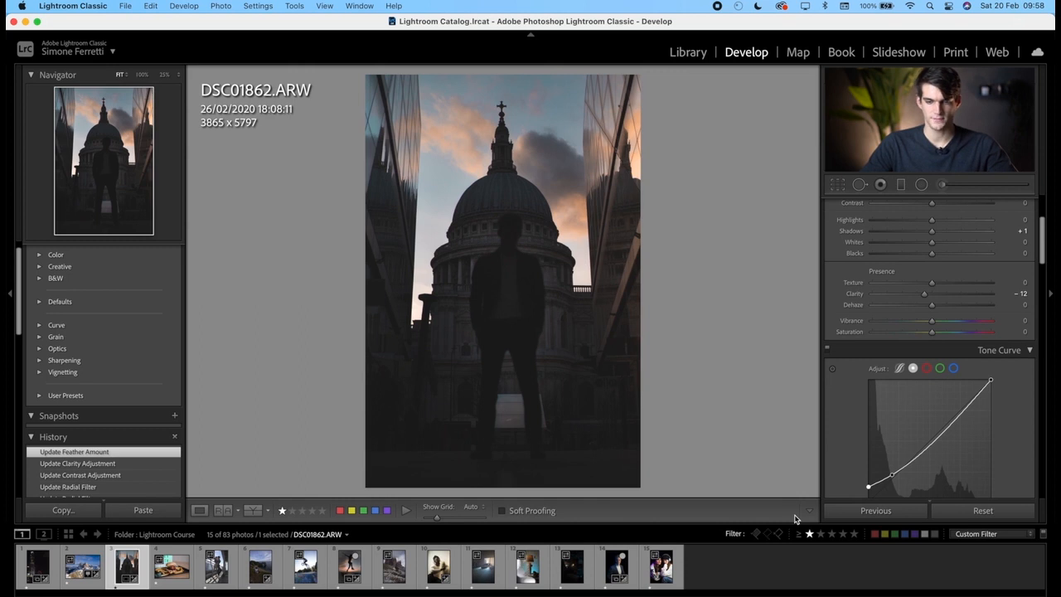
pyautogui.press('\\')
pyautogui.press('\\')
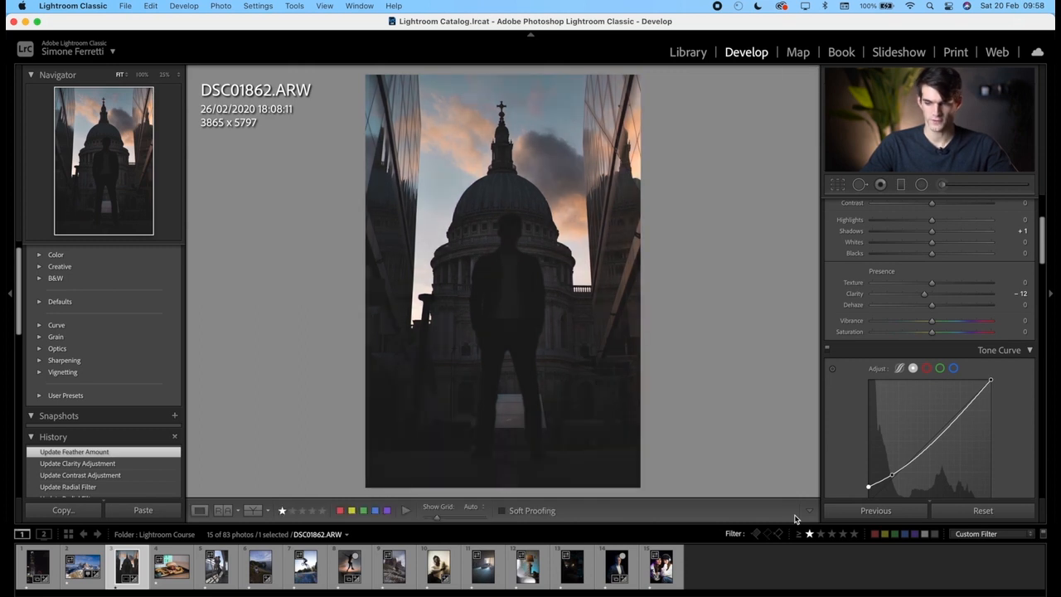
# Step: Open the two-woman portrait DSC06171-A.ARW and inspect the left woman's cheek close up
pyautogui.click(672, 574)
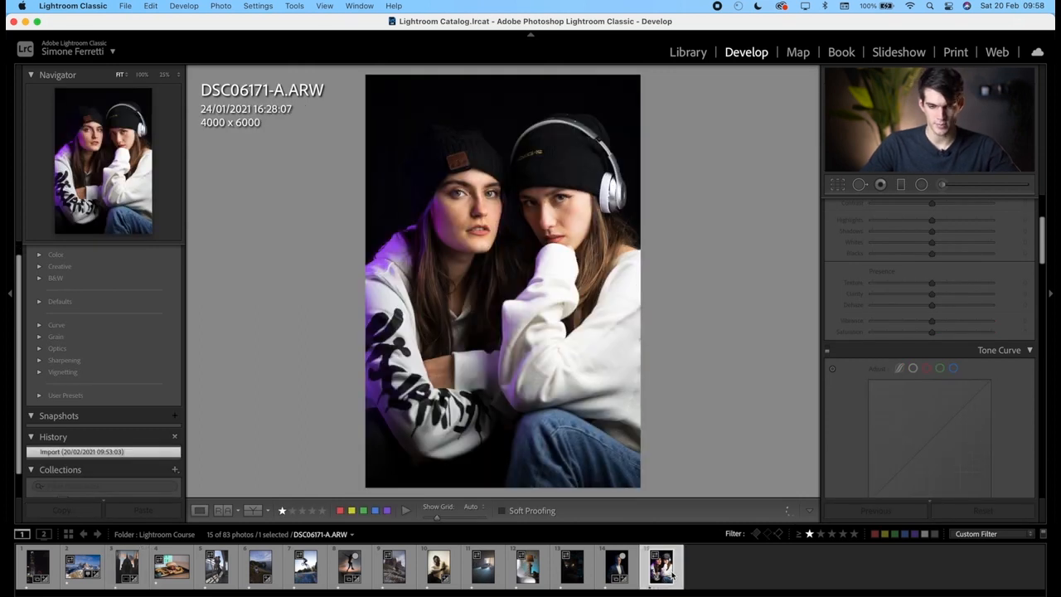
pyautogui.press('super+equal')
pyautogui.press('super+equal')
pyautogui.press('super+equal')
pyautogui.press('super+equal')
pyautogui.press('super+equal')
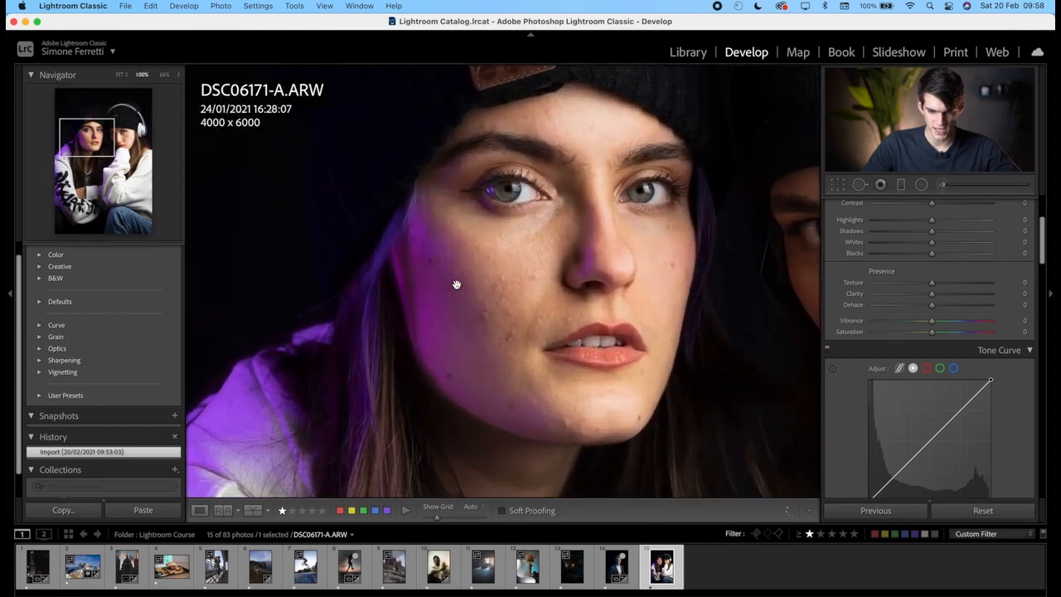
pyautogui.click(527, 228)
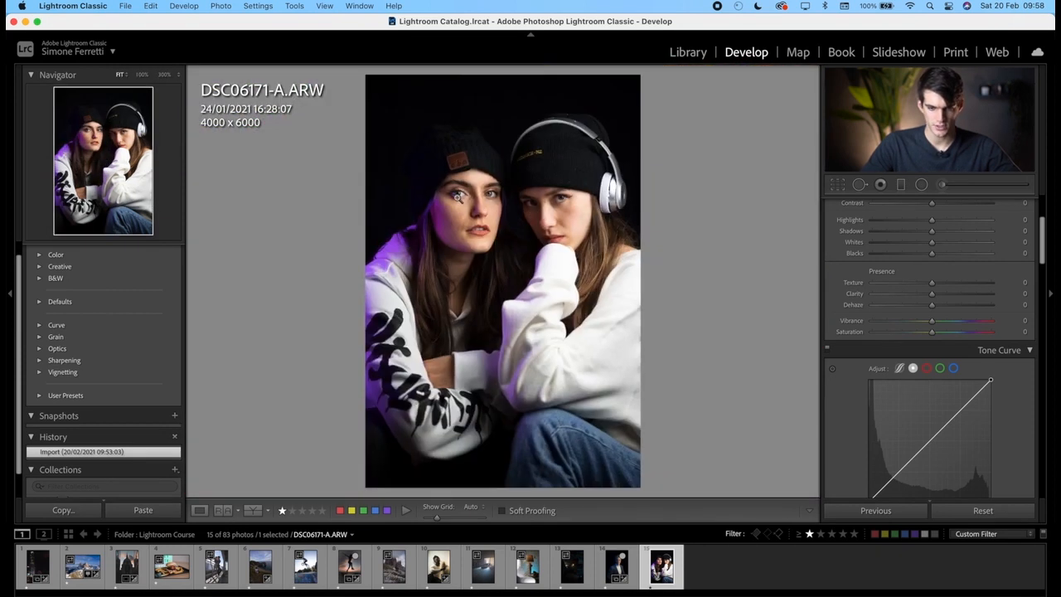
pyautogui.click(459, 198)
pyautogui.moveTo(474, 310); pyautogui.dragTo(591, 145)
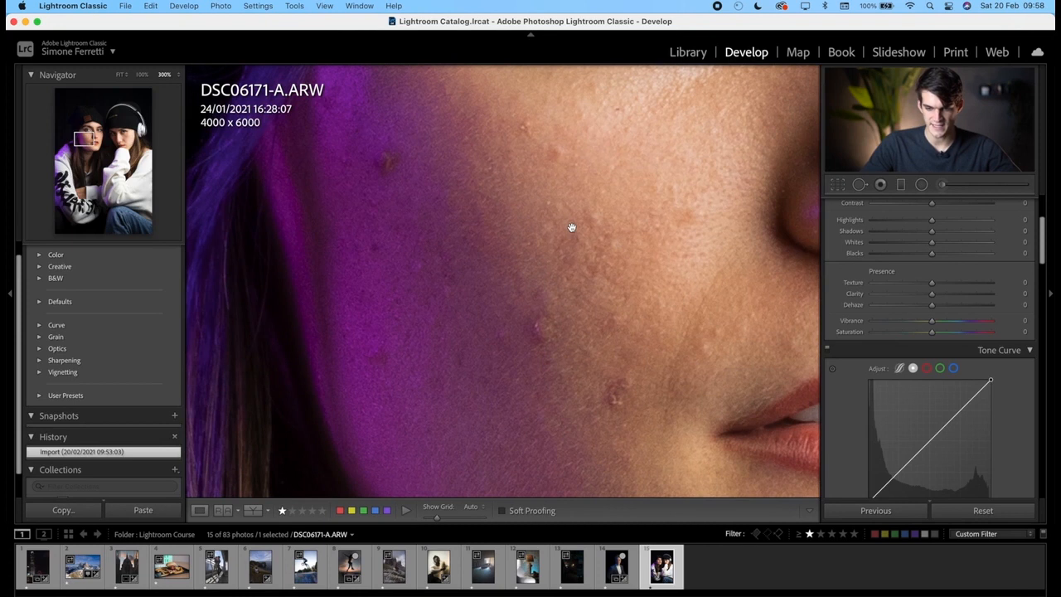
# Step: Clone out four blemishes on the left woman's purple-lit cheek using a spot removal brush of size 48
pyautogui.click(860, 185)
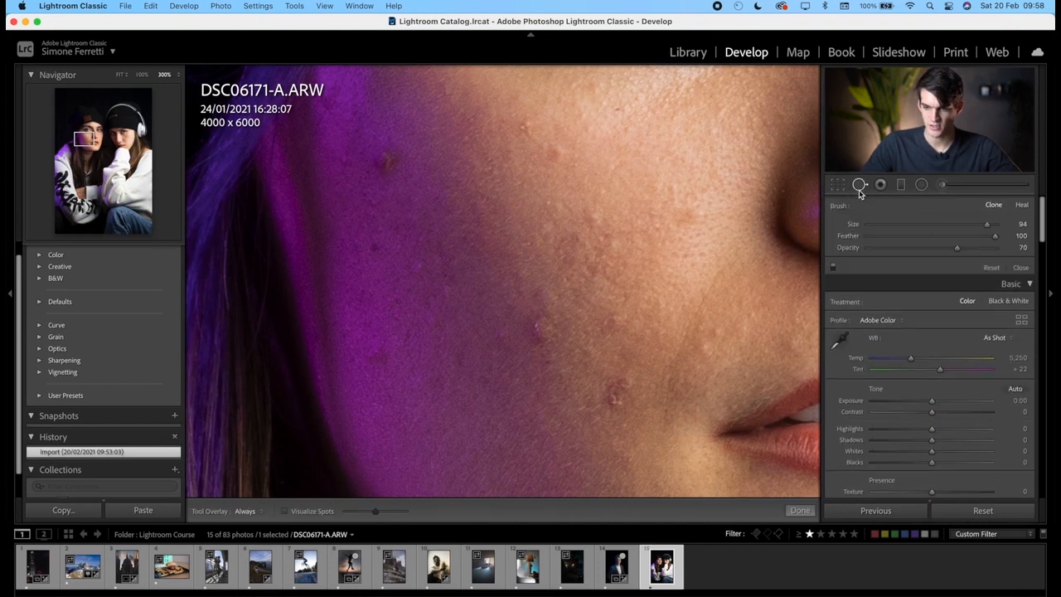
pyautogui.moveTo(937, 227)
pyautogui.mouseDown()
pyautogui.moveTo(916, 228)
pyautogui.moveTo(928, 225)
pyautogui.mouseUp()
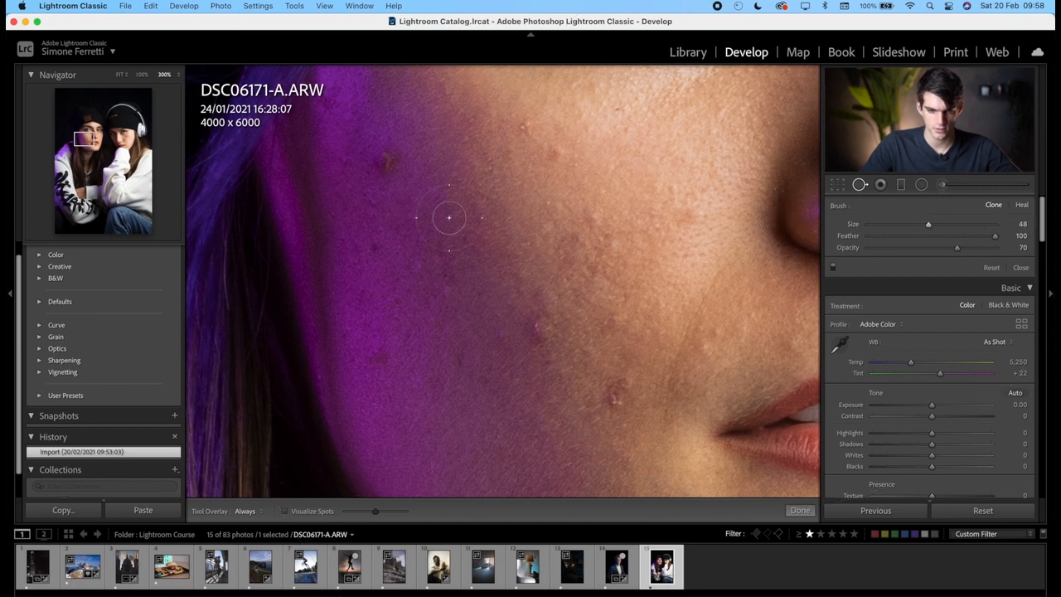
pyautogui.click(386, 165)
pyautogui.click(544, 332)
pyautogui.click(615, 396)
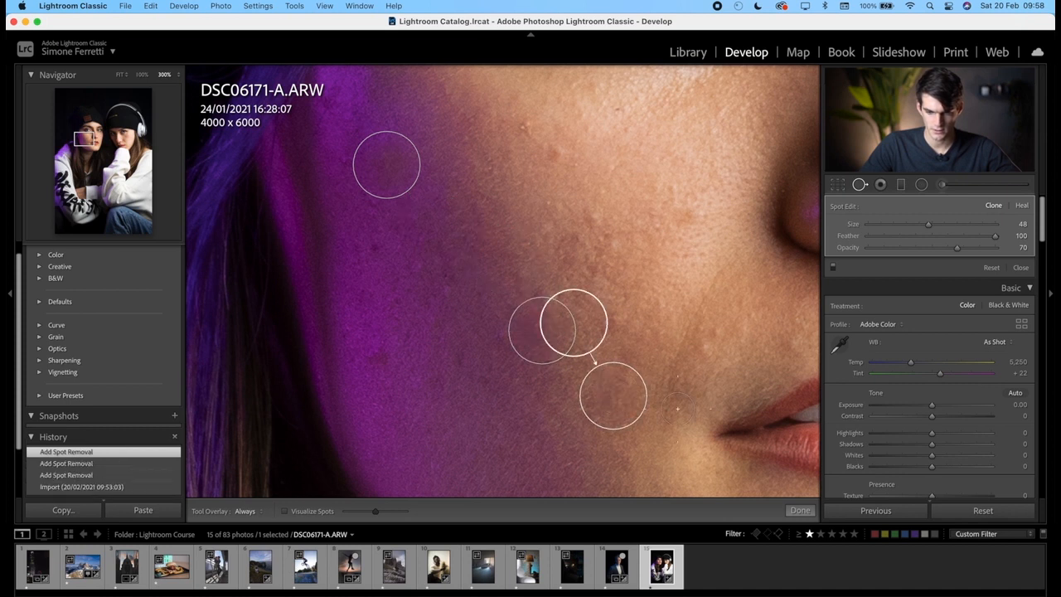
pyautogui.click(375, 354)
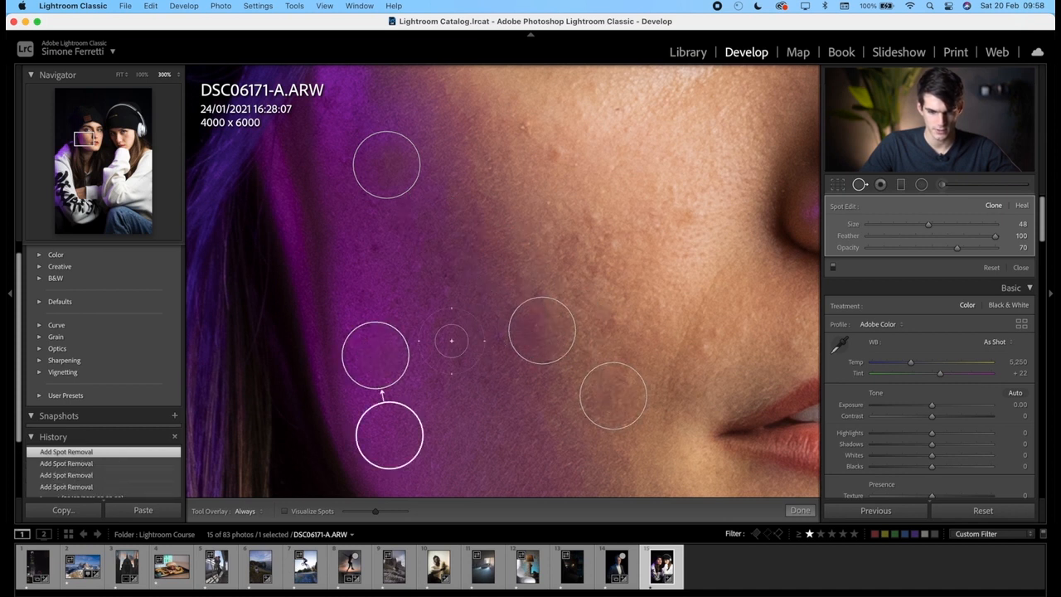
pyautogui.click(799, 510)
# Step: Clone out the blemishes on the left woman's other cheek, beside her nose and near the hair, finishing with brush size 43
pyautogui.moveTo(699, 291); pyautogui.dragTo(453, 352)
pyautogui.moveTo(618, 236); pyautogui.dragTo(300, 287)
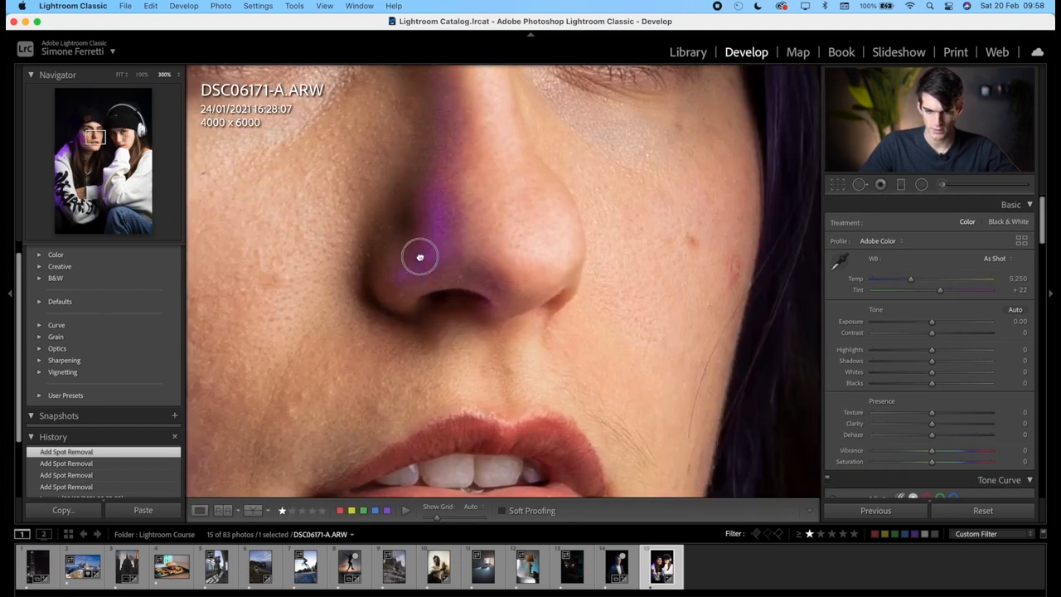
pyautogui.click(851, 187)
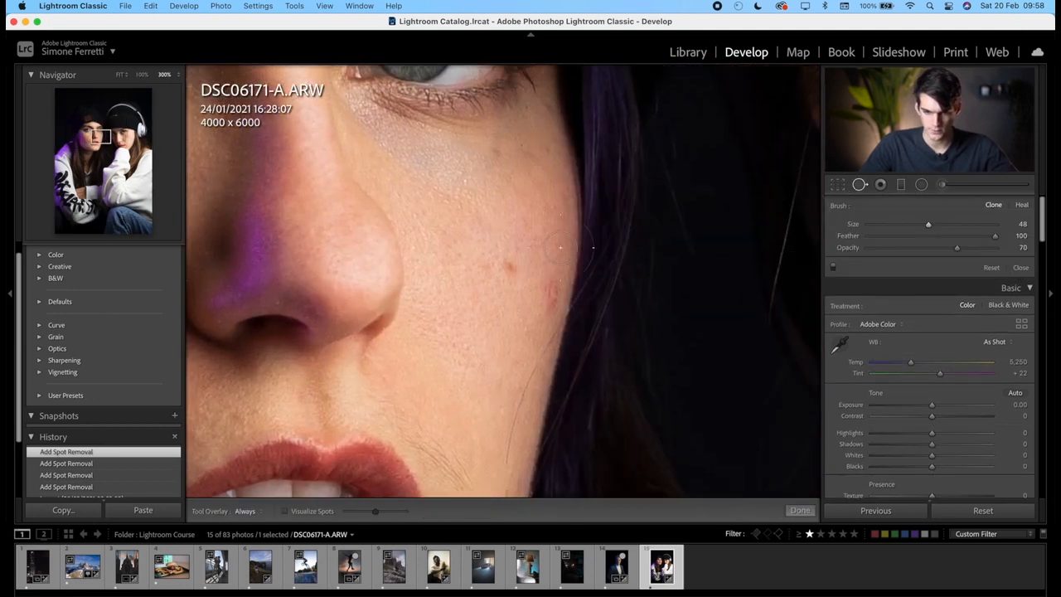
pyautogui.click(509, 266)
pyautogui.click(548, 295)
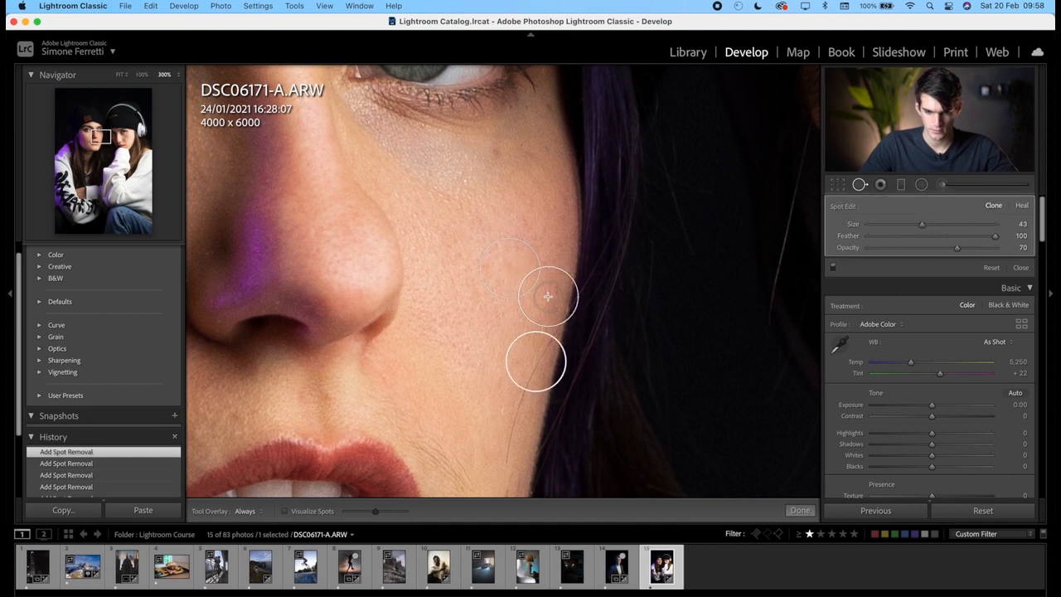
pyautogui.click(801, 510)
# Step: Clone out one blemish on each side of the left woman's chin and reposition the source of the purple-lit one
pyautogui.moveTo(548, 265); pyautogui.dragTo(688, 194)
pyautogui.moveTo(481, 296); pyautogui.dragTo(572, 138)
pyautogui.click(861, 185)
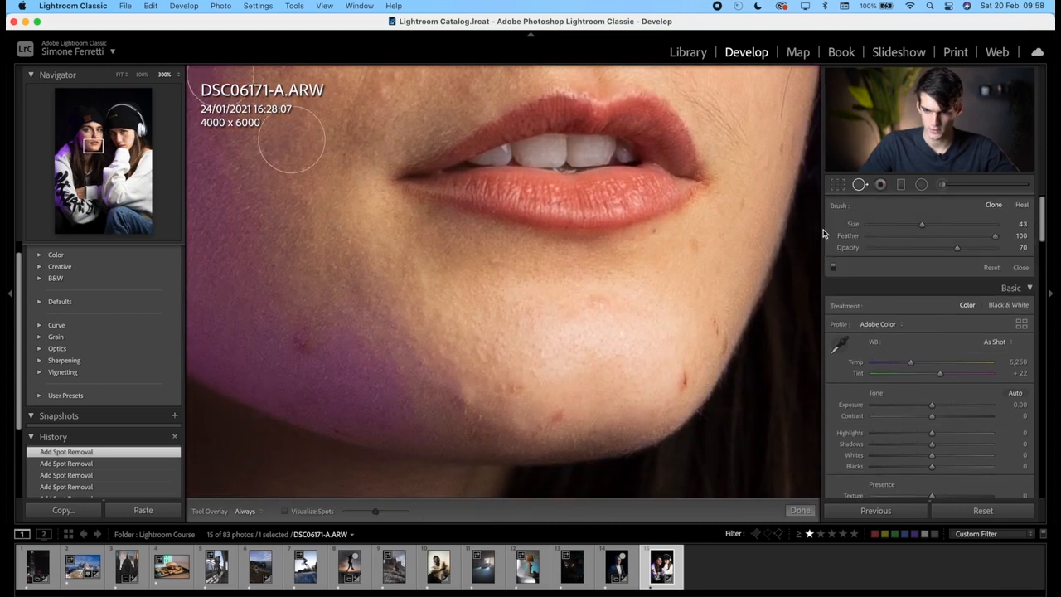
pyautogui.click(684, 384)
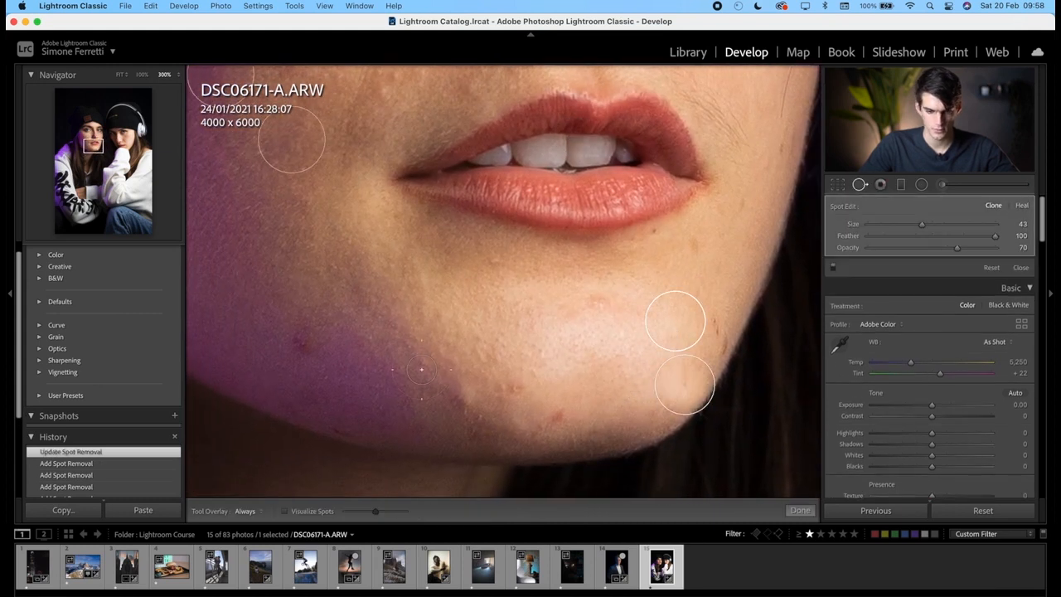
pyautogui.click(305, 341)
pyautogui.moveTo(257, 300); pyautogui.dragTo(270, 290)
pyautogui.click(800, 510)
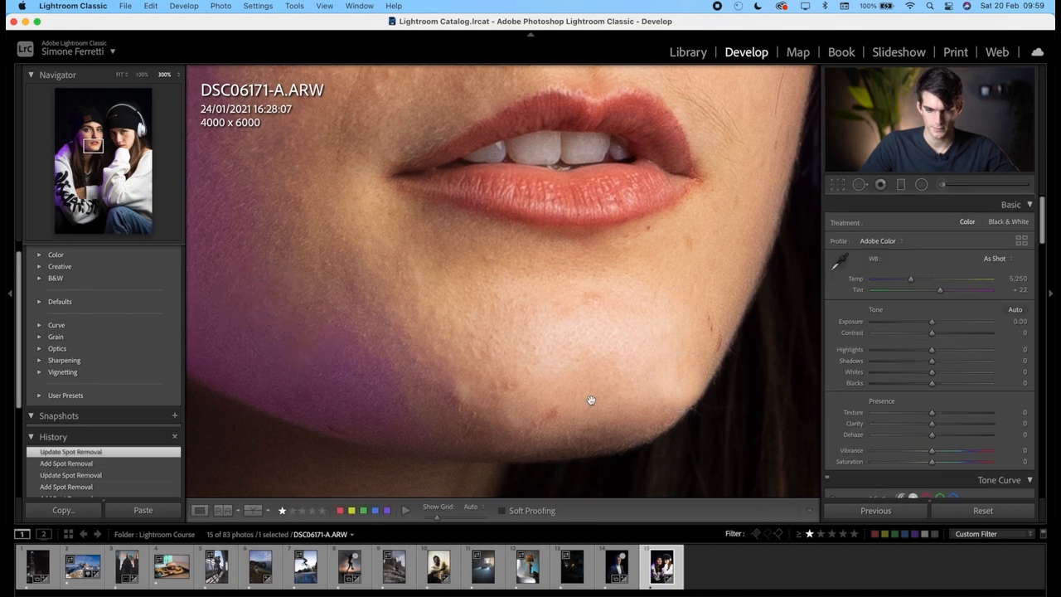
pyautogui.click(533, 356)
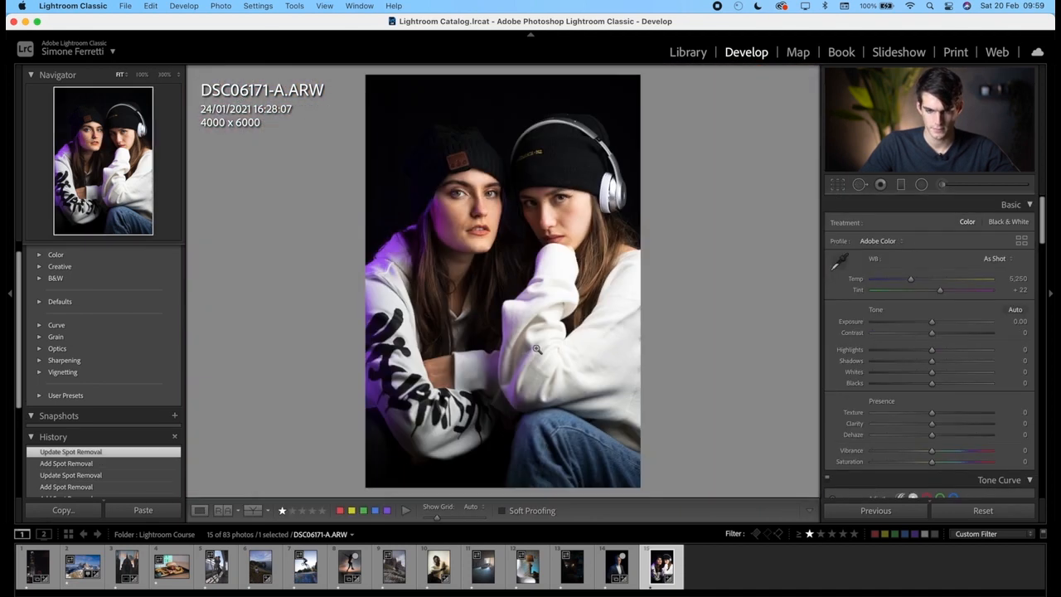
# Step: Add a radial filter over the left woman's purple-lit eye, clear its effects, and set exposure 0.53, clarity 14 and sharpness 19
pyautogui.click(489, 194)
pyautogui.click(921, 184)
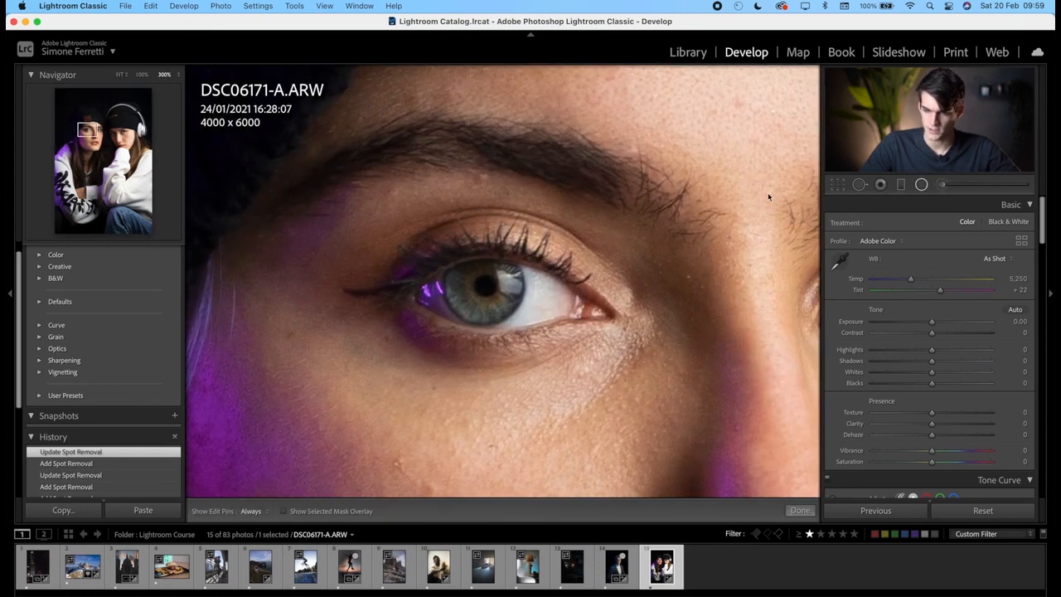
pyautogui.moveTo(438, 260); pyautogui.dragTo(525, 312)
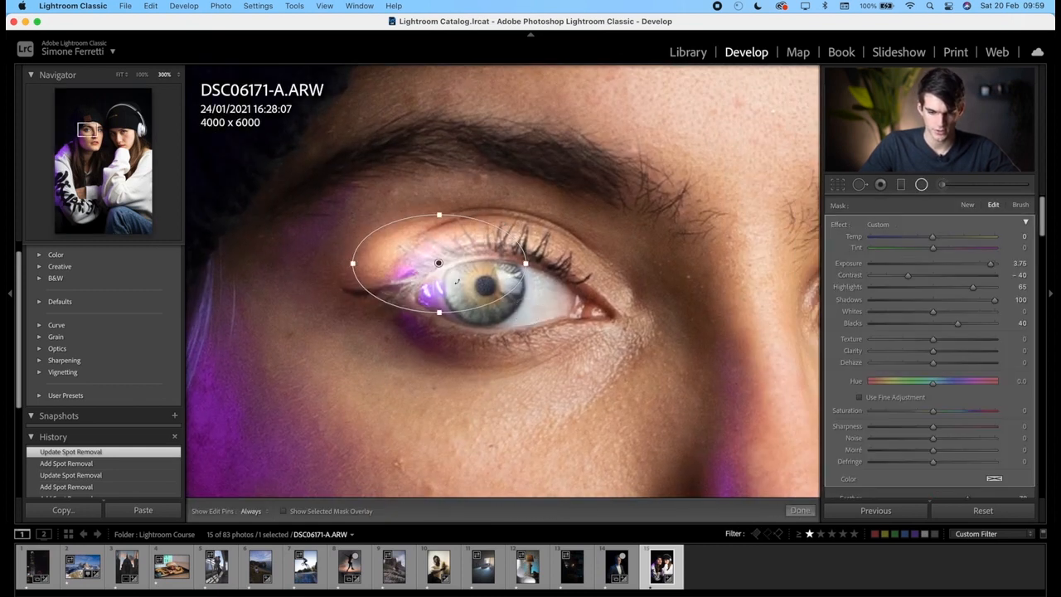
pyautogui.moveTo(437, 262); pyautogui.dragTo(491, 289)
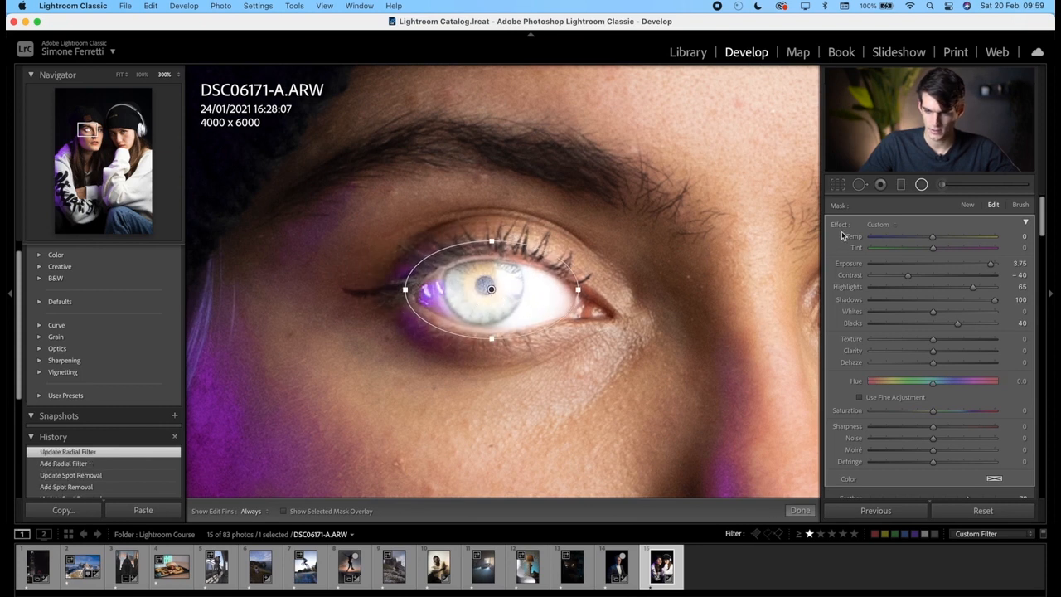
pyautogui.doubleClick(840, 224)
pyautogui.moveTo(933, 264); pyautogui.dragTo(943, 266)
pyautogui.moveTo(933, 351); pyautogui.dragTo(944, 354)
pyautogui.moveTo(933, 426); pyautogui.dragTo(945, 429)
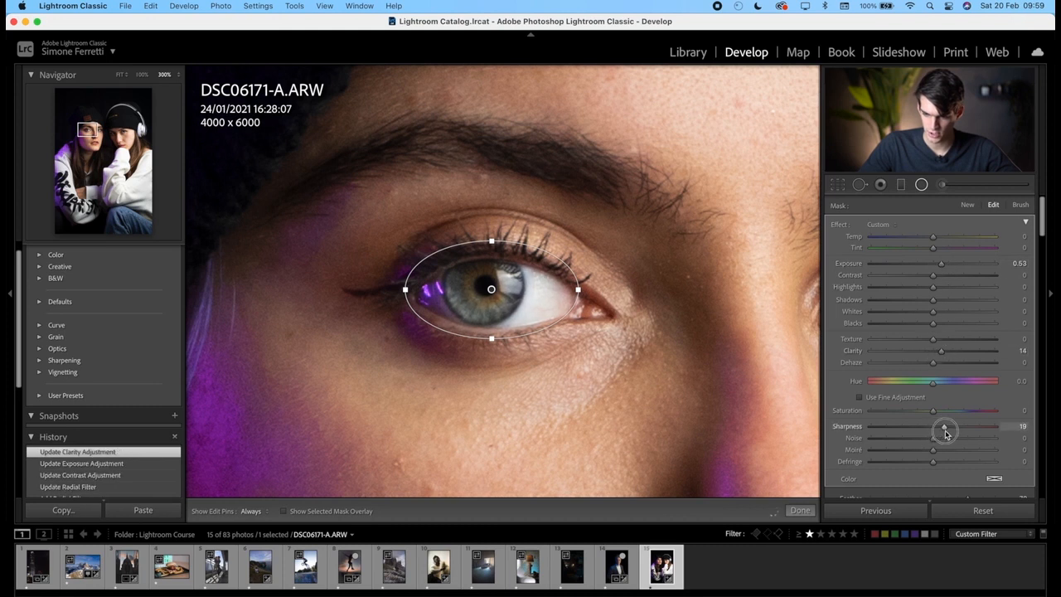
# Step: Duplicate the eye's radial filter and place the copy over the same woman's other eye
pyautogui.rightClick(491, 289)
pyautogui.click(518, 297)
pyautogui.moveTo(492, 289); pyautogui.dragTo(656, 295)
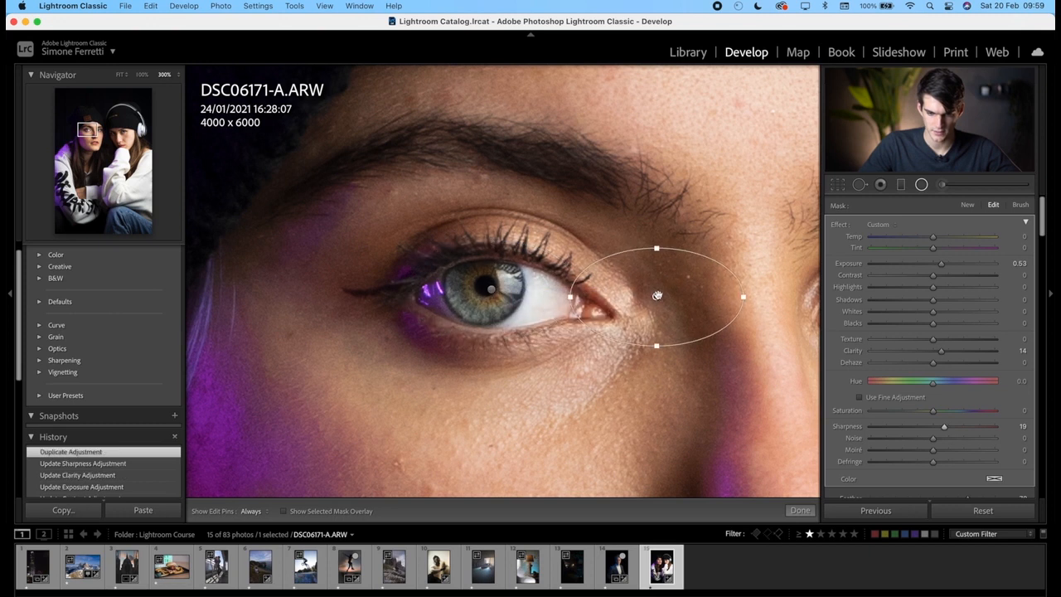
pyautogui.hscroll(5, 657, 296)
pyautogui.moveTo(457, 296); pyautogui.dragTo(688, 294)
pyautogui.hscroll(5, 729, 319)
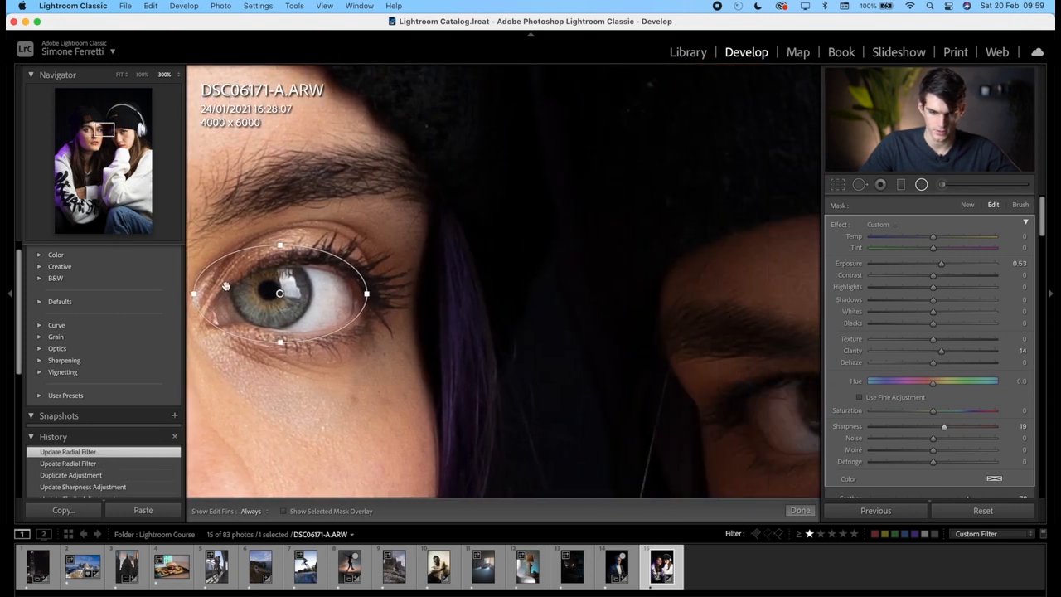
# Step: Duplicate the eye filter again and move the copy to the second woman's shadowed eye
pyautogui.rightClick(274, 295)
pyautogui.click(295, 301)
pyautogui.moveTo(274, 294); pyautogui.dragTo(742, 366)
pyautogui.hscroll(5, 741, 367)
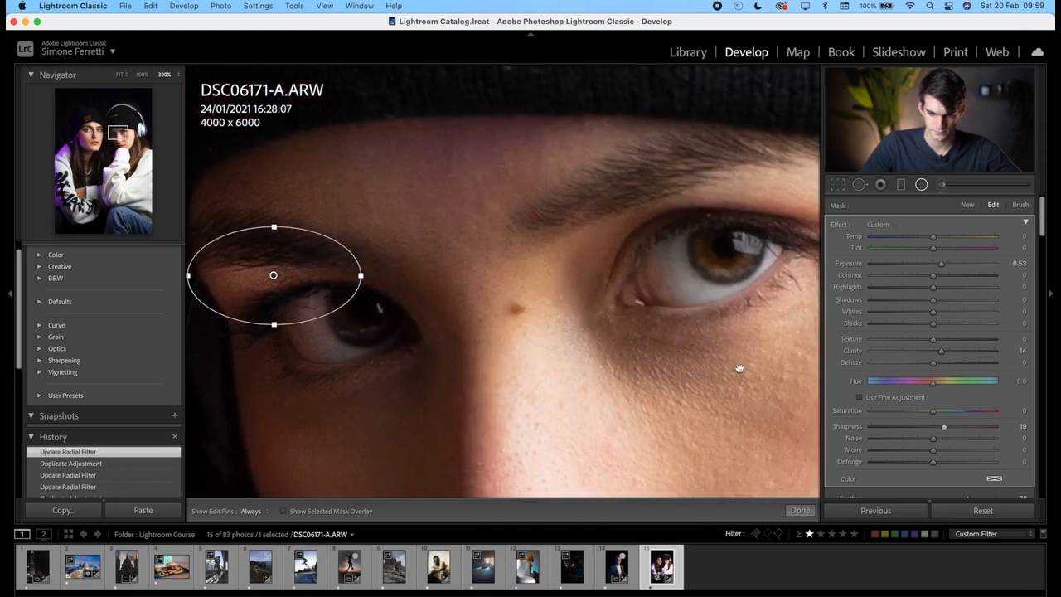
pyautogui.moveTo(280, 279); pyautogui.dragTo(283, 286)
# Step: Duplicate the filter onto the second woman's brighter eye and shrink it around the iris
pyautogui.moveTo(349, 317); pyautogui.dragTo(717, 259)
pyautogui.rightClick(345, 320)
pyautogui.click(364, 338)
pyautogui.moveTo(717, 212); pyautogui.dragTo(717, 218)
pyautogui.moveTo(631, 261); pyautogui.dragTo(725, 252)
# Step: Shrink the radial filter on the second woman's shadowed eye to fit its iris, and reselect the brighter eye's filter
pyautogui.click(341, 321)
pyautogui.moveTo(257, 321); pyautogui.dragTo(301, 320)
pyautogui.moveTo(342, 273); pyautogui.dragTo(369, 311)
pyautogui.press('super+minus')
pyautogui.click(660, 264)
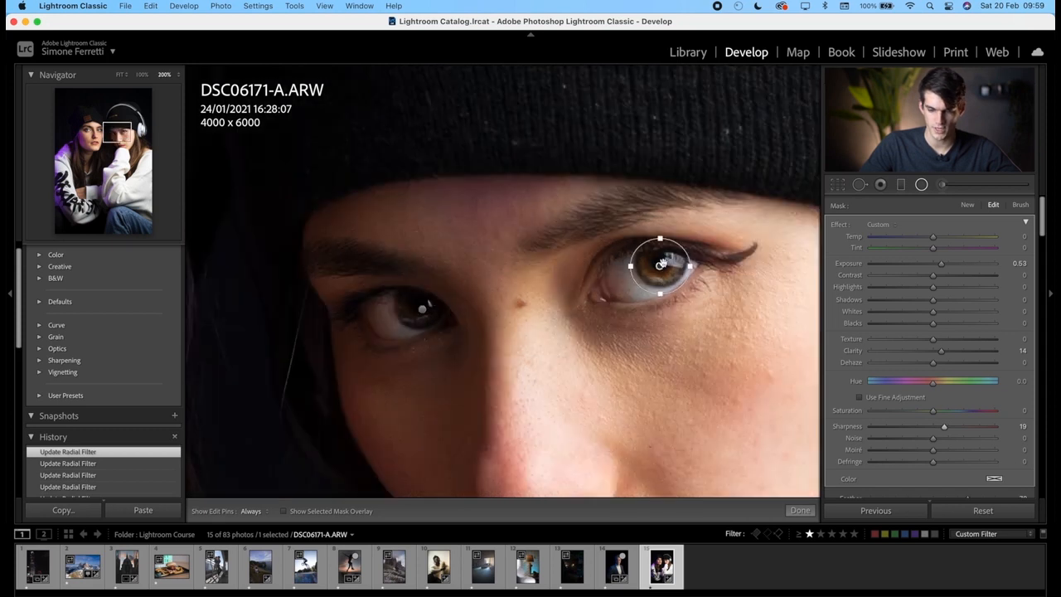
# Step: Adjust the radial filter around the second woman's brighter eye and fine-tune its exposure to brighten the iris
pyautogui.moveTo(632, 268); pyautogui.dragTo(626, 295)
pyautogui.moveTo(924, 265); pyautogui.dragTo(962, 263)
pyautogui.click(800, 510)
pyautogui.click(742, 447)
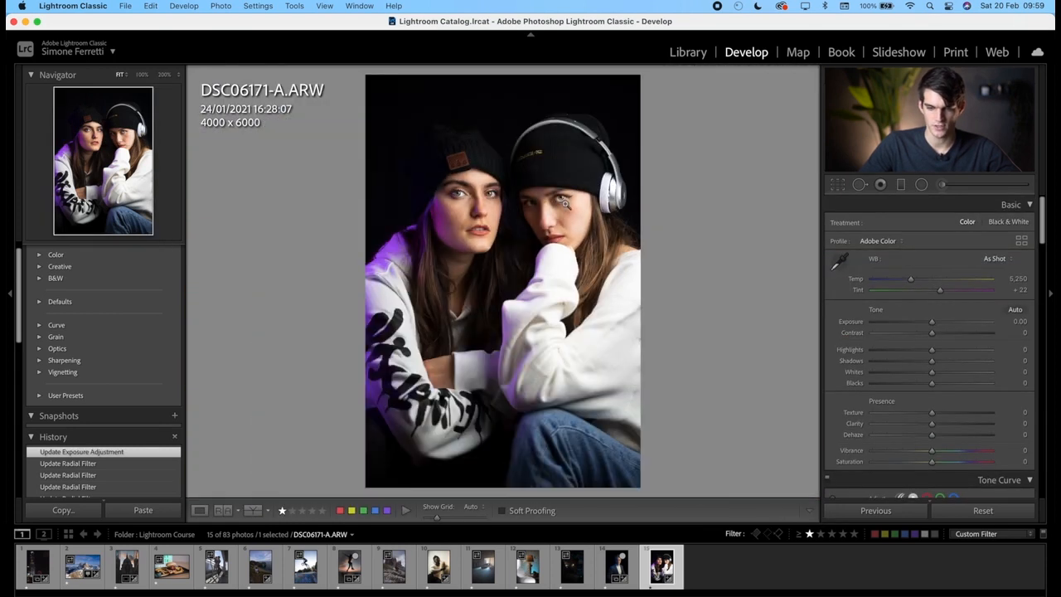
pyautogui.click(562, 199)
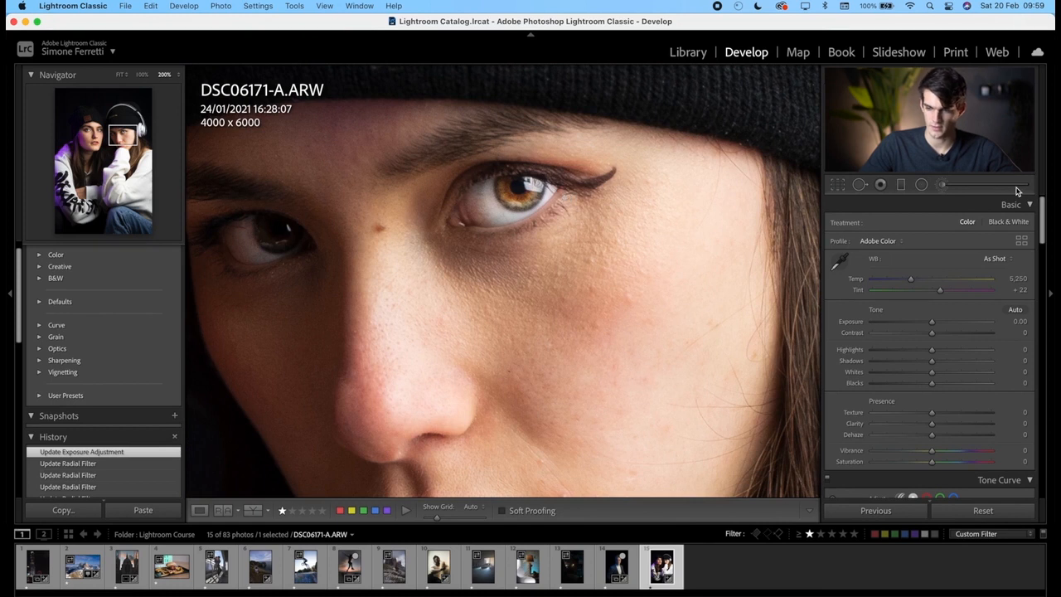
pyautogui.hotkey('shift', 'm')
pyautogui.moveTo(935, 264); pyautogui.dragTo(946, 265)
pyautogui.click(764, 282)
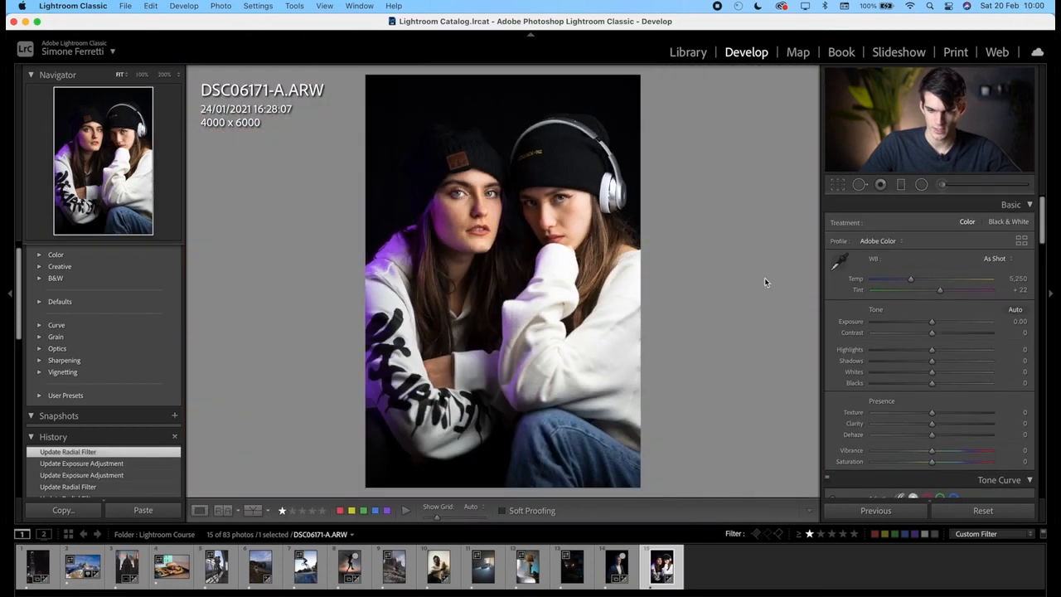
# Step: Add a wide radial filter covering both women's faces, reset its effect settings and set Texture to -19
pyautogui.click(921, 184)
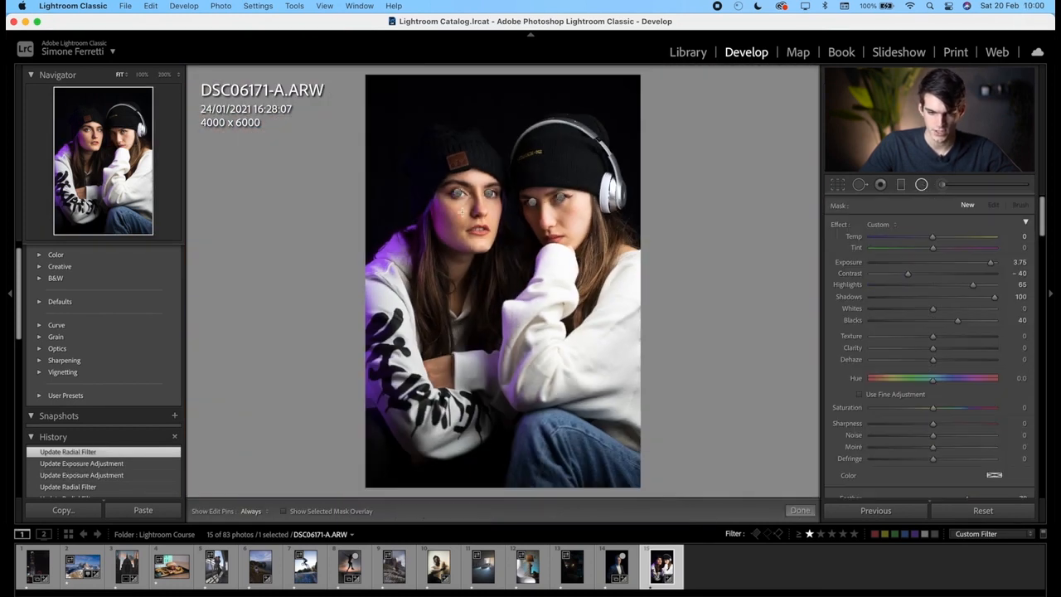
pyautogui.moveTo(438, 190); pyautogui.dragTo(563, 243)
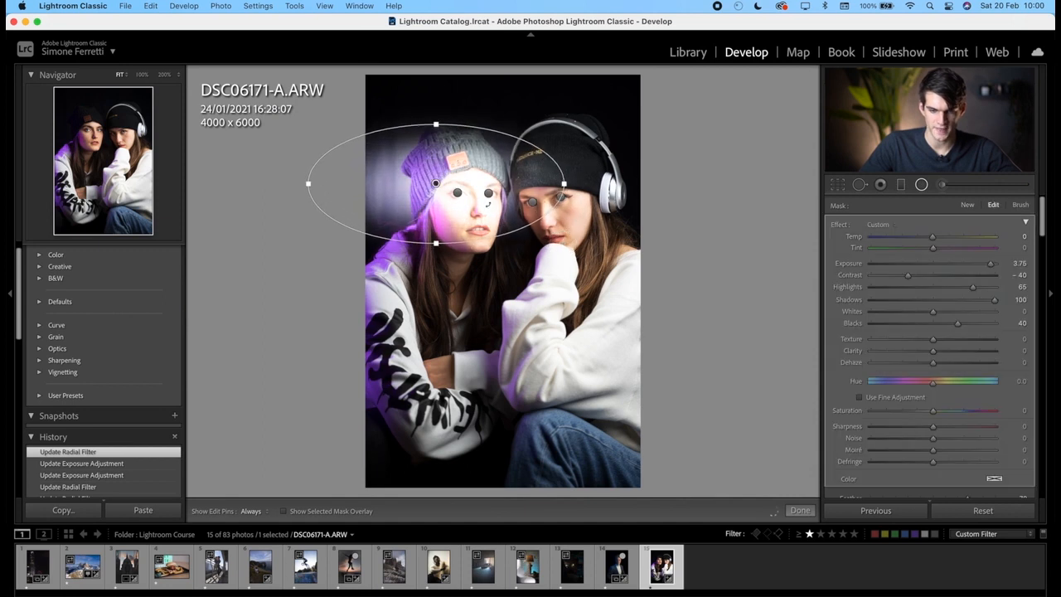
pyautogui.moveTo(505, 190); pyautogui.dragTo(578, 216)
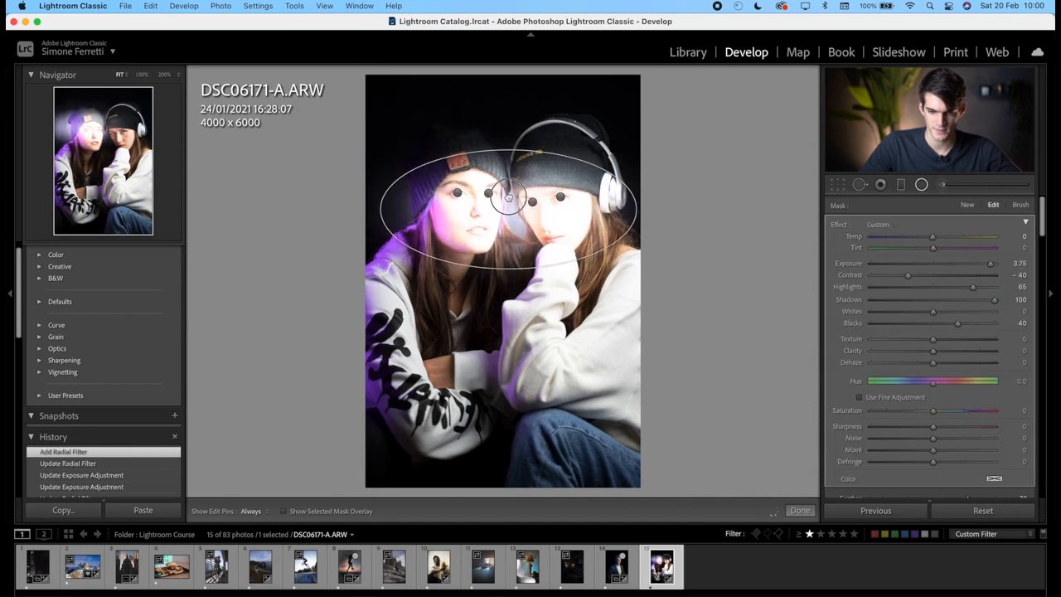
pyautogui.doubleClick(840, 223)
pyautogui.moveTo(933, 339); pyautogui.dragTo(921, 341)
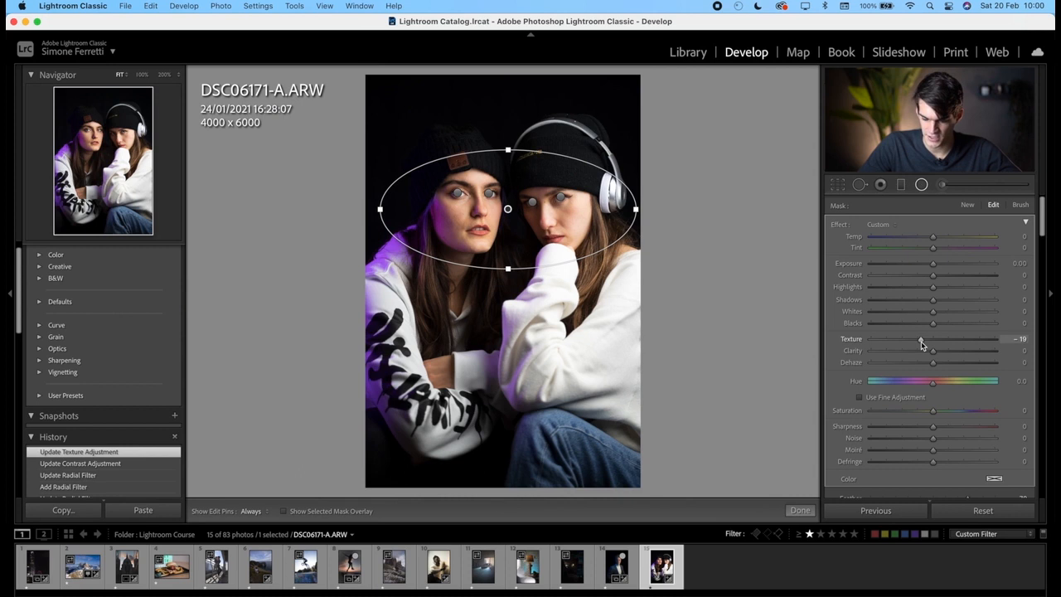
pyautogui.click(799, 510)
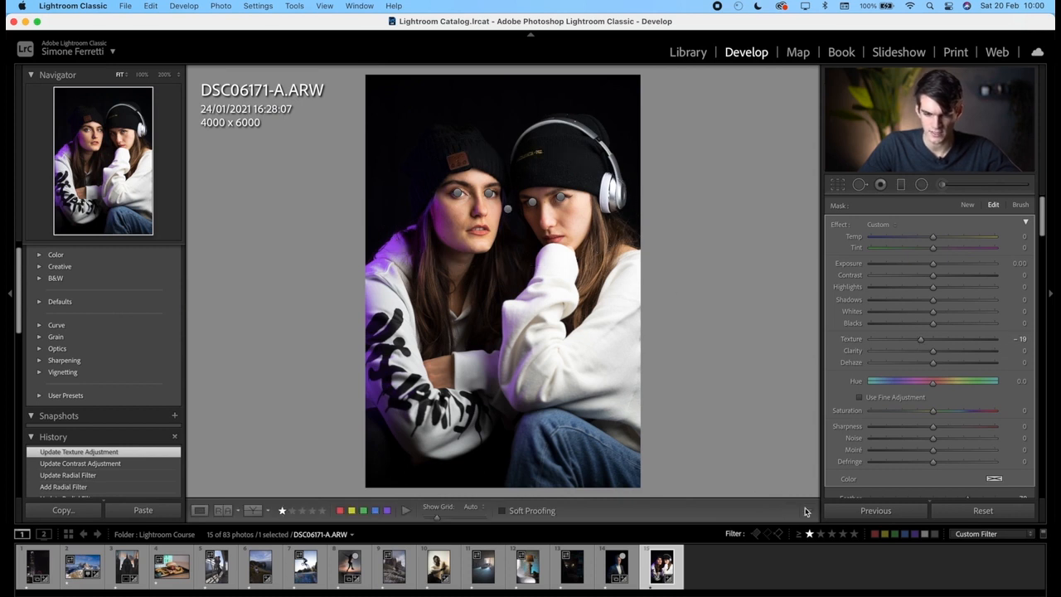
# Step: Compare the portrait with its unedited version and examine the first woman's skin up close
pyautogui.press('\\')
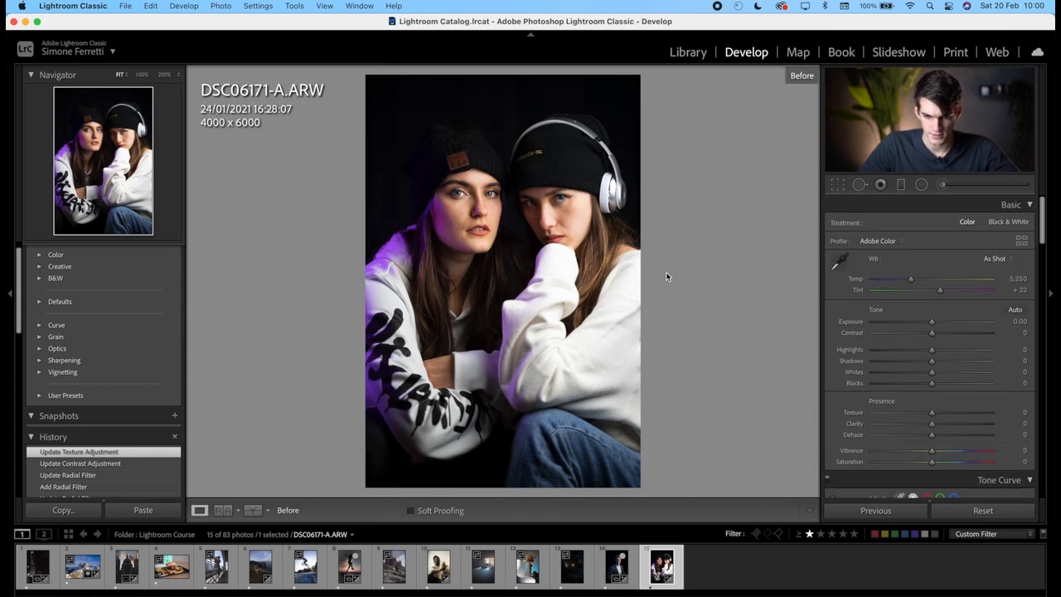
pyautogui.press('\\')
pyautogui.click(504, 208)
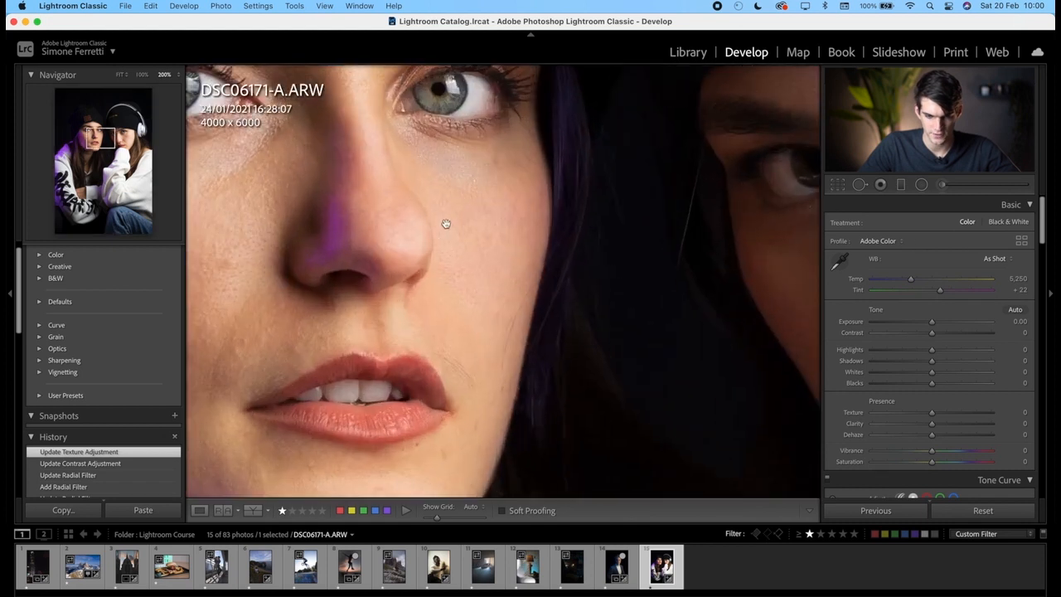
pyautogui.moveTo(445, 224); pyautogui.dragTo(741, 224)
pyautogui.click(741, 224)
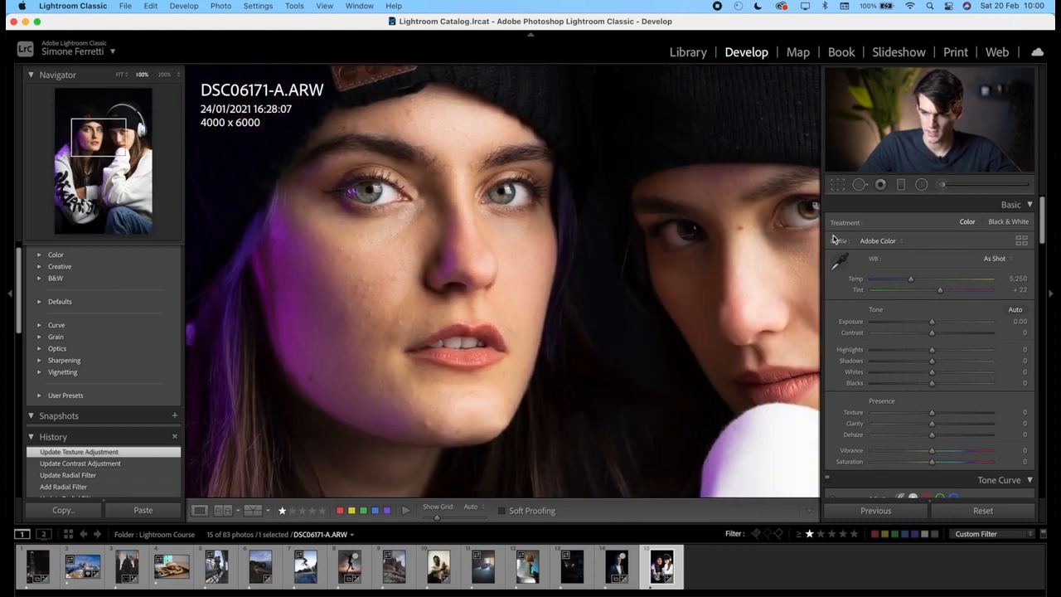
# Step: Limit the faces' radial filter with a Color range mask sampled from the first woman's cheek
pyautogui.click(921, 184)
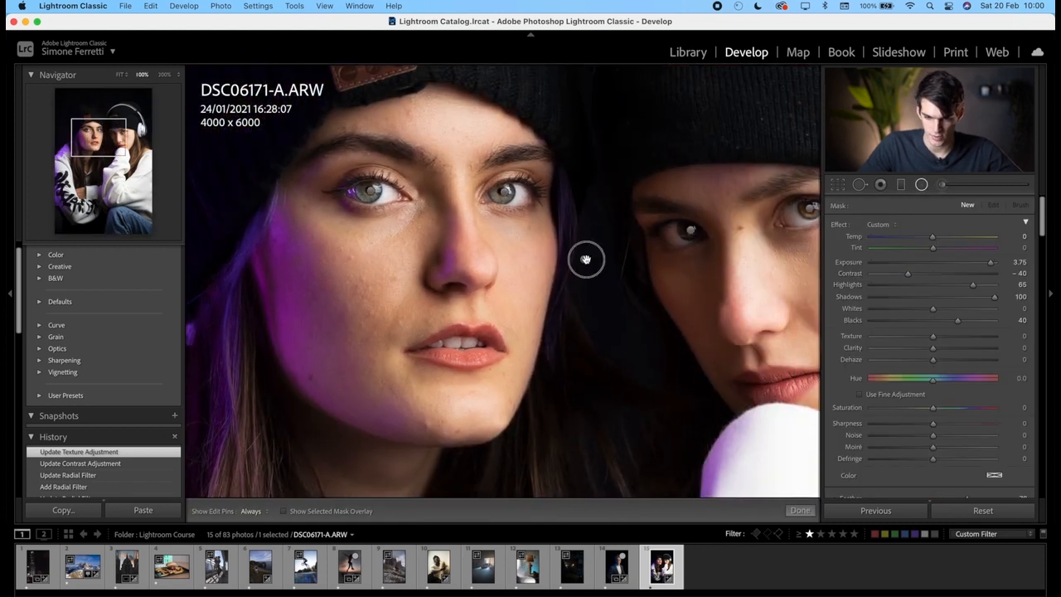
pyautogui.click(585, 259)
pyautogui.scroll(-5, 862, 348)
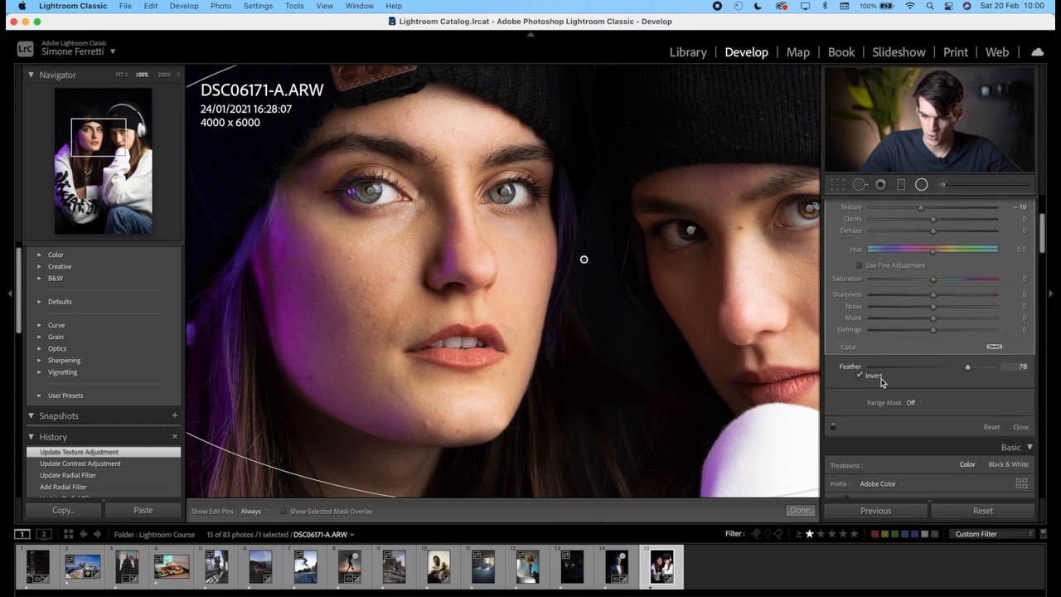
pyautogui.click(918, 402)
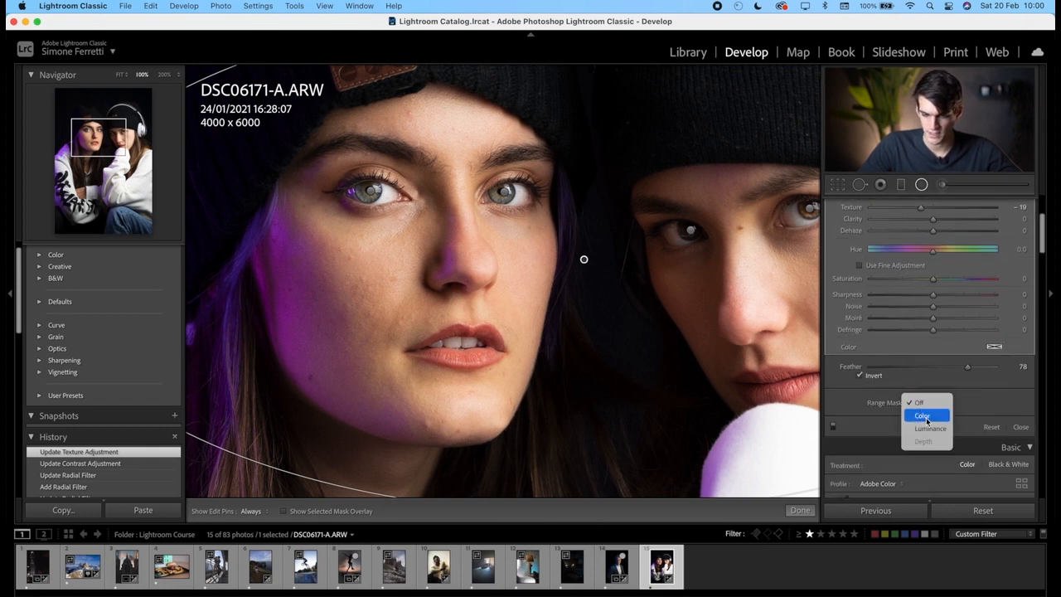
pyautogui.click(925, 416)
pyautogui.click(844, 402)
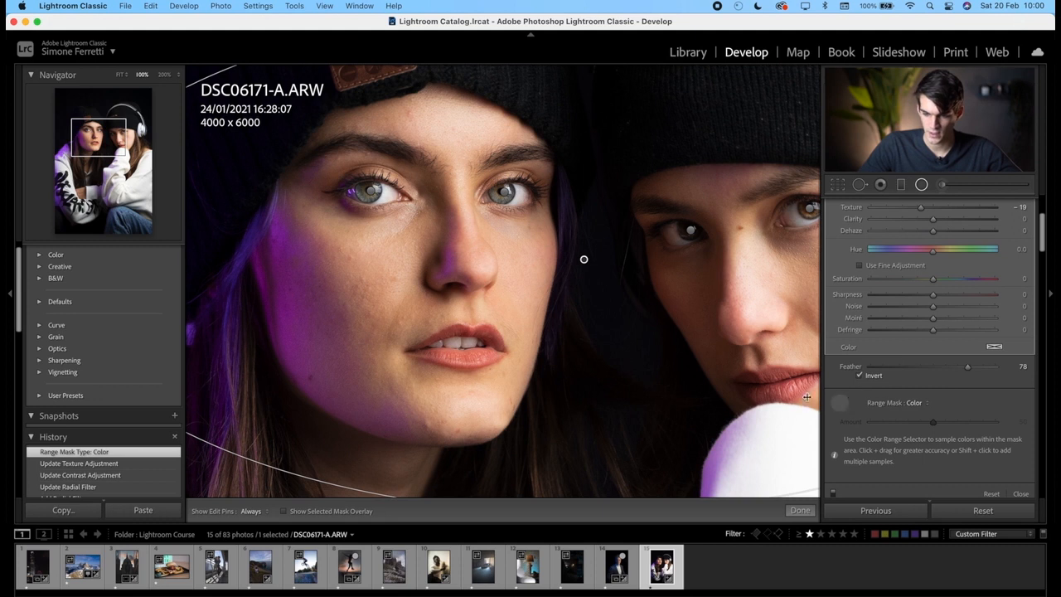
pyautogui.moveTo(500, 243)
pyautogui.mouseDown()
pyautogui.moveTo(547, 292)
pyautogui.moveTo(547, 312)
pyautogui.mouseUp()
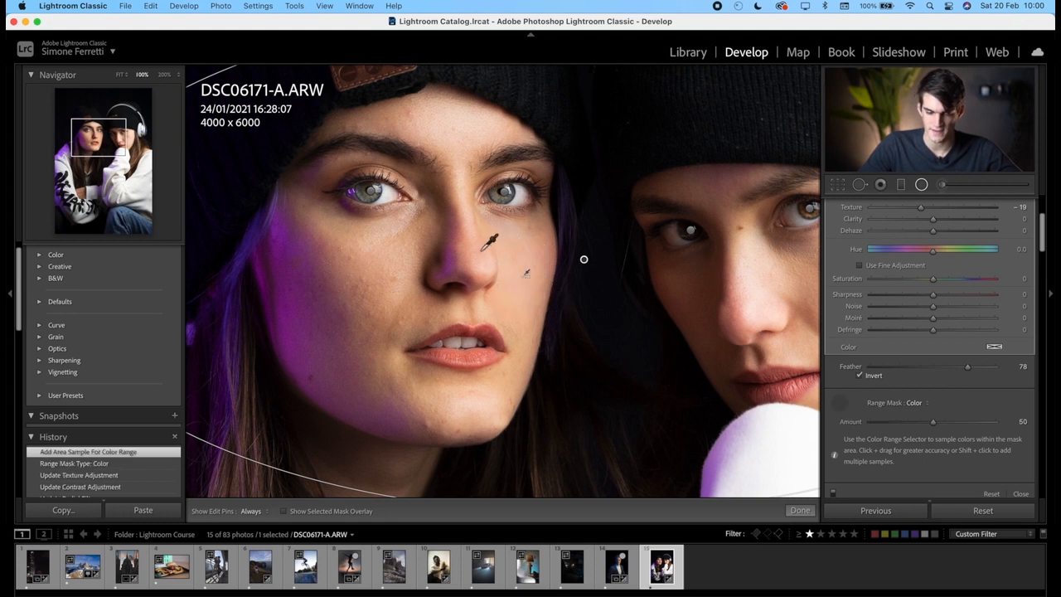
pyautogui.click(800, 511)
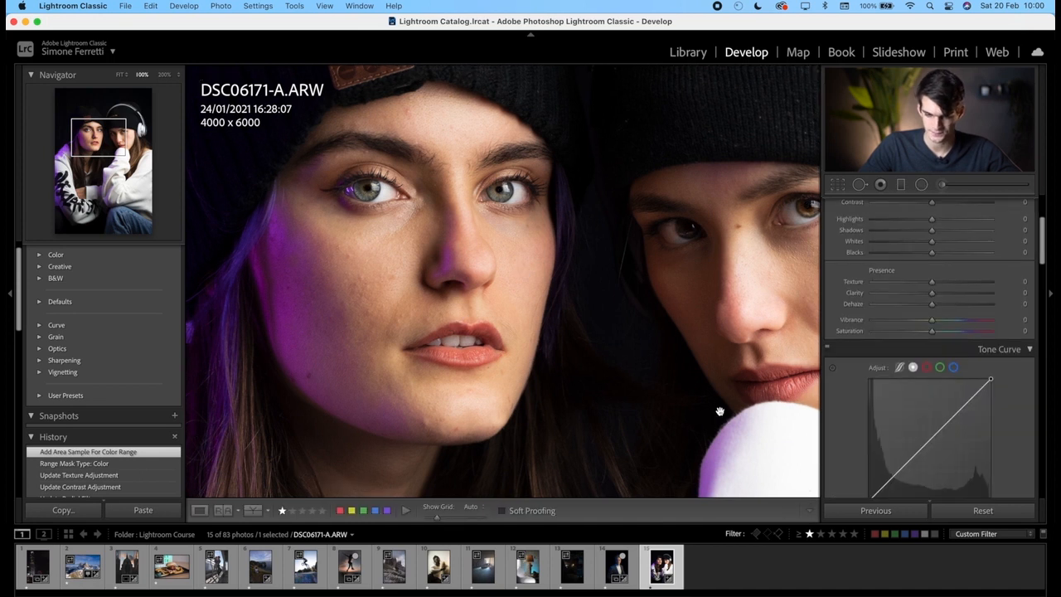
pyautogui.click(619, 341)
# Step: Set the portrait's overall Contrast to +10 and Texture to -14
pyautogui.scroll(4, 900, 325)
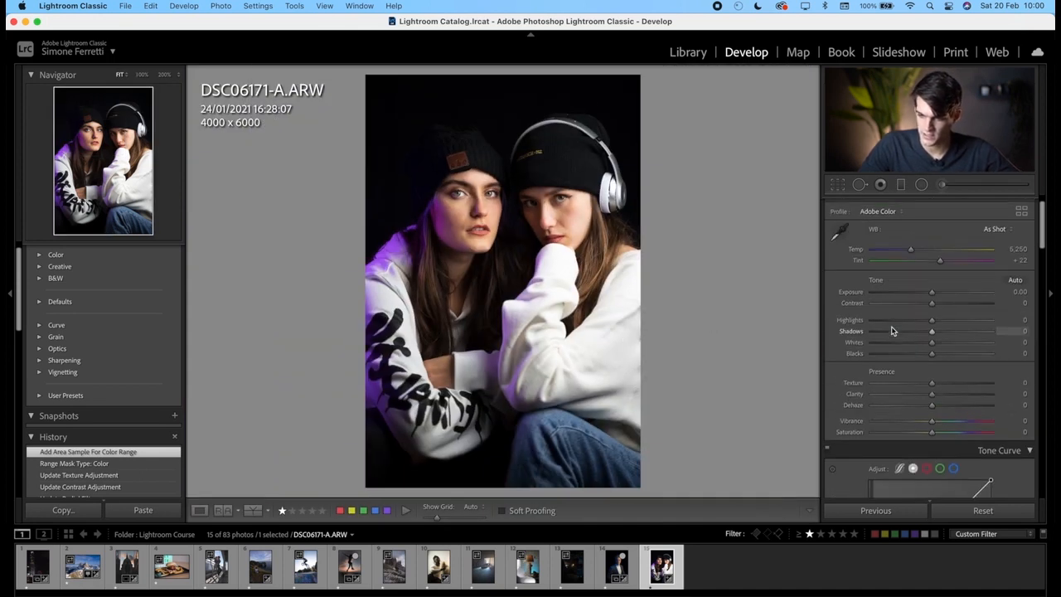
pyautogui.moveTo(939, 306); pyautogui.dragTo(937, 306)
pyautogui.moveTo(929, 386); pyautogui.dragTo(923, 389)
# Step: Add a graduated filter rising from the lower part of the portrait, reset its effects and set Exposure to -1.17
pyautogui.click(901, 184)
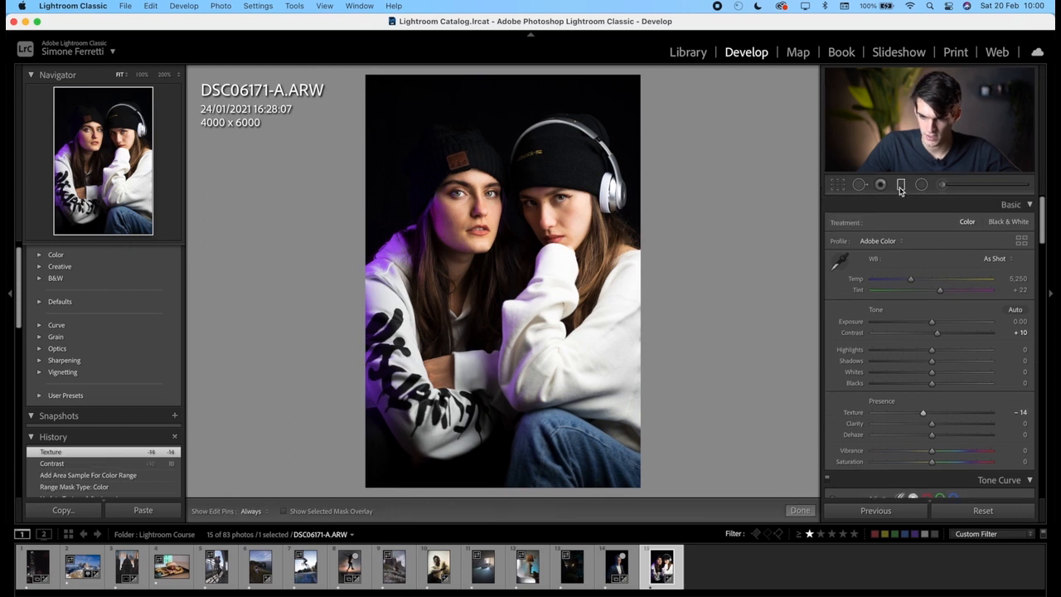
pyautogui.moveTo(470, 408); pyautogui.dragTo(467, 248)
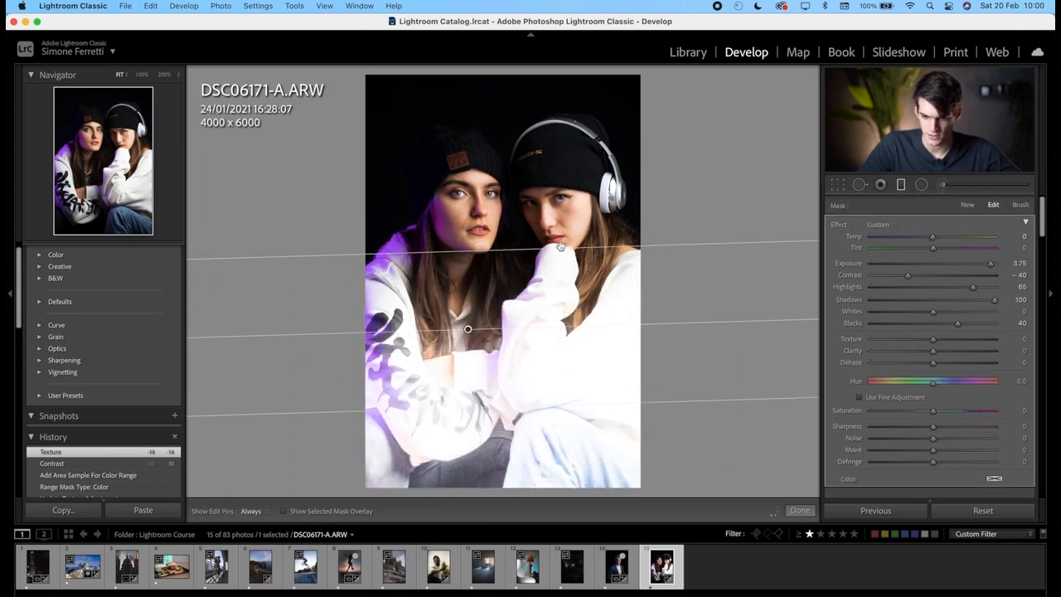
pyautogui.doubleClick(836, 226)
pyautogui.moveTo(931, 263); pyautogui.dragTo(916, 267)
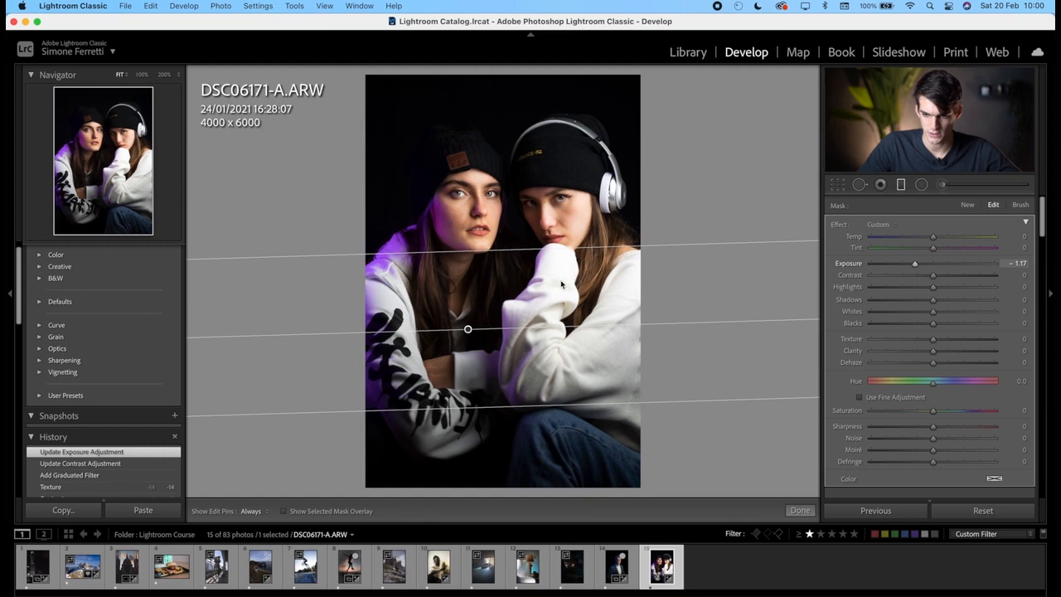
pyautogui.click(800, 509)
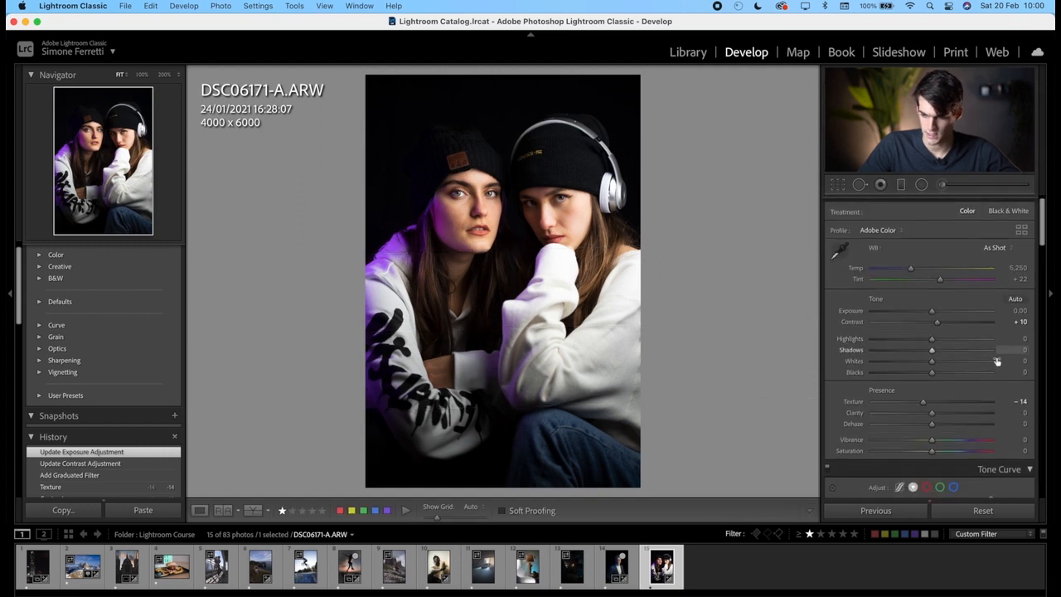
# Step: Shift the portrait's Purple hue to -77 and compare the result with the unedited version
pyautogui.scroll(-5, 997, 362)
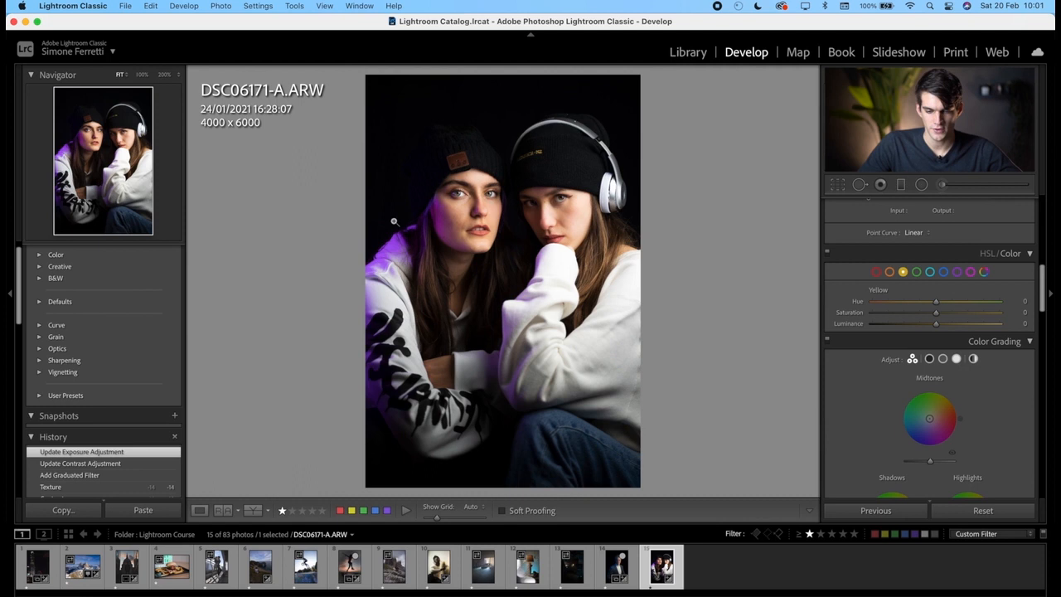
pyautogui.click(968, 274)
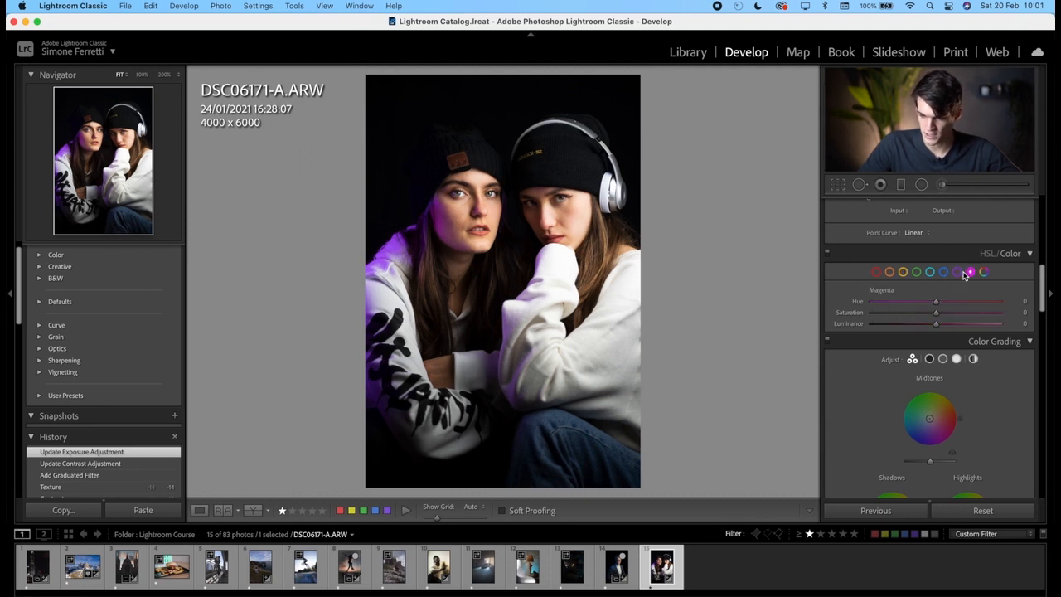
pyautogui.moveTo(936, 301); pyautogui.dragTo(886, 295)
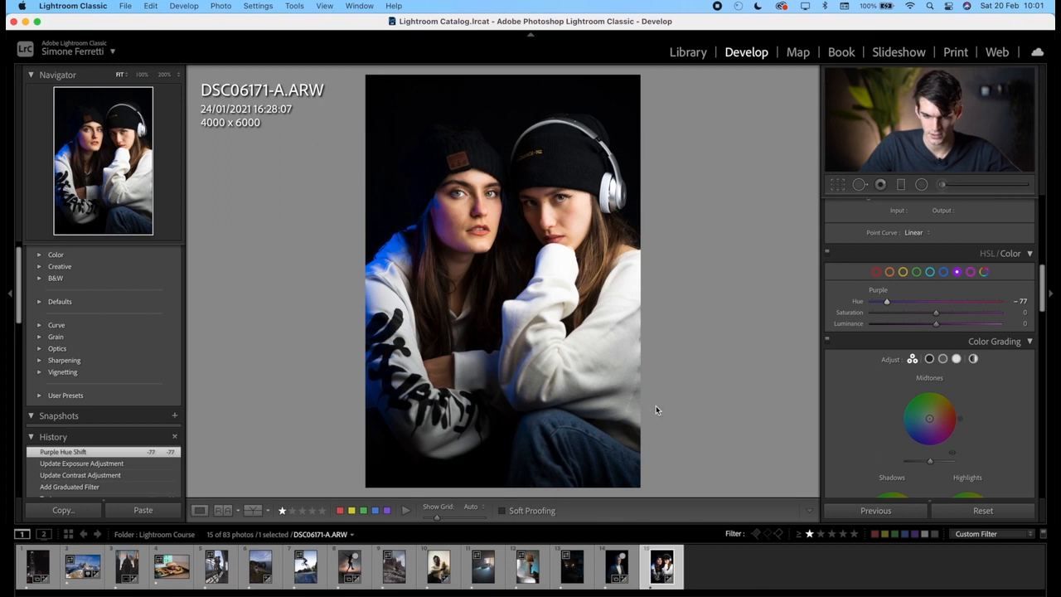
pyautogui.press('\\')
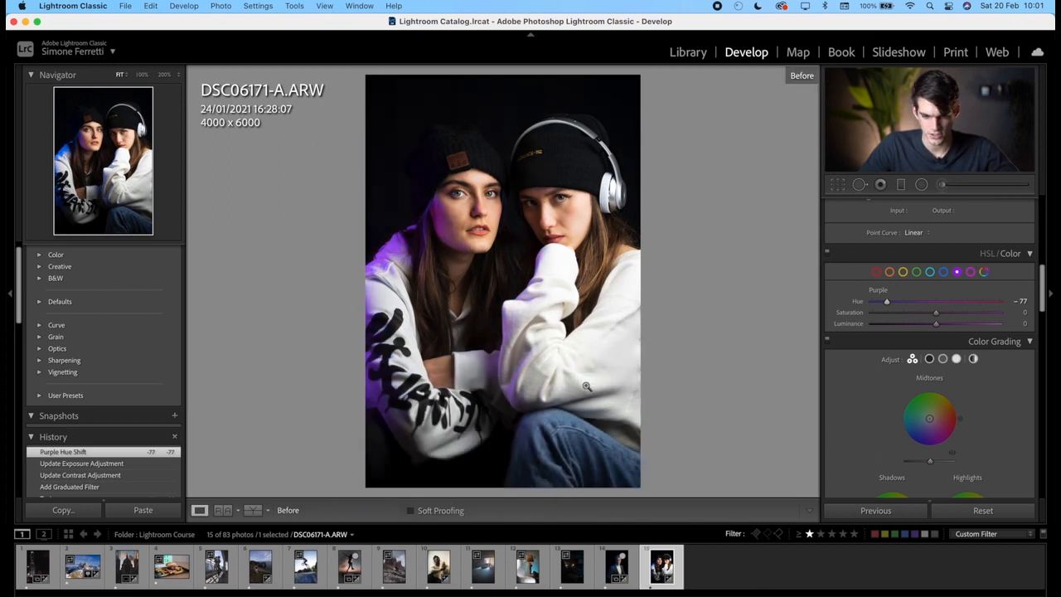
pyautogui.press('\\')
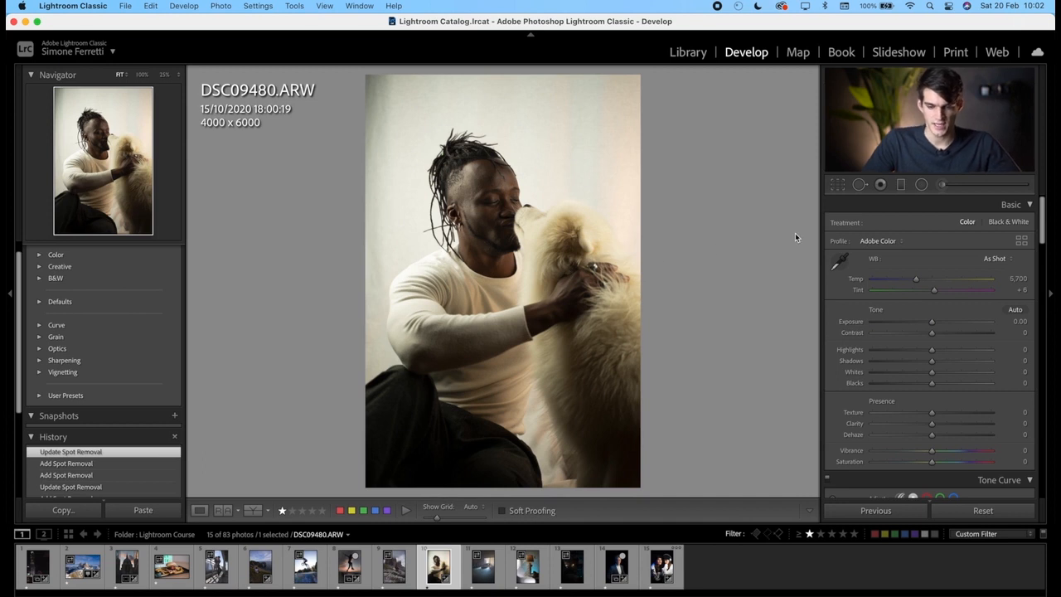
# Step: Inspect the man's face in DSC09480.ARW up close and convert the photo to black and white
pyautogui.click(487, 205)
pyautogui.click(503, 296)
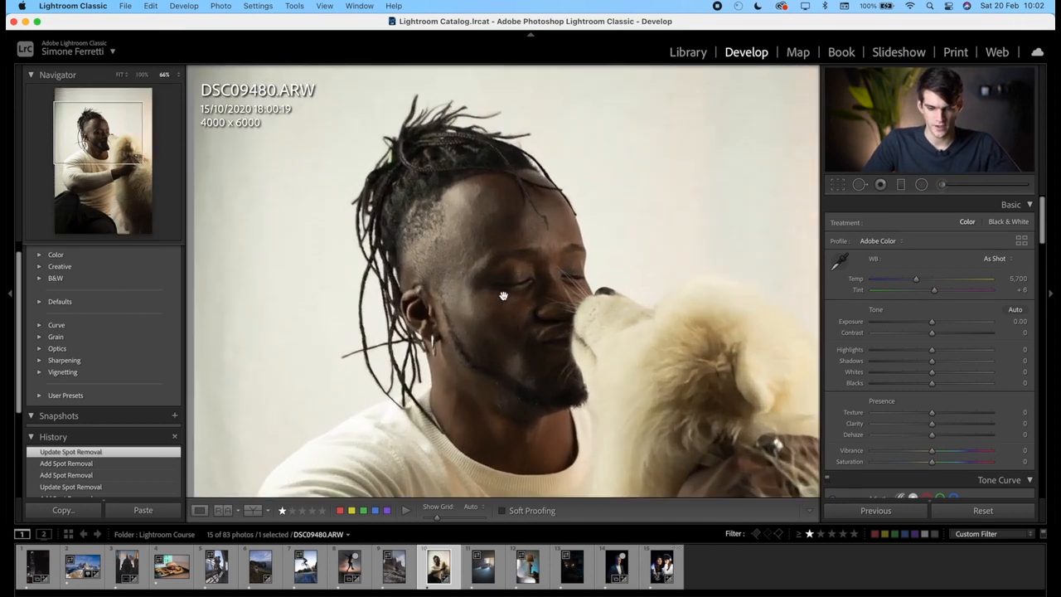
pyautogui.click(585, 328)
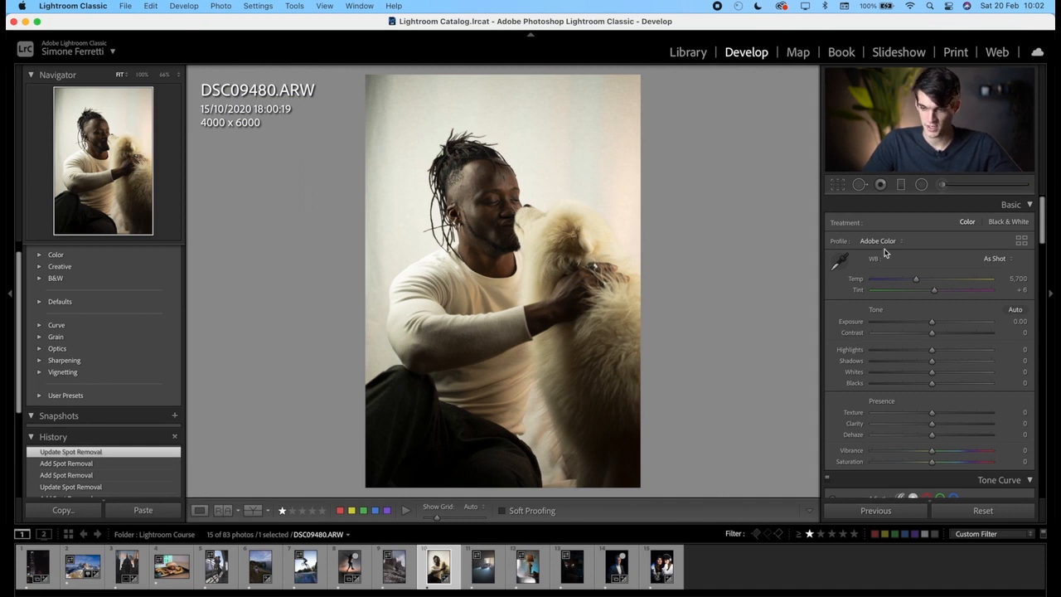
pyautogui.click(1009, 227)
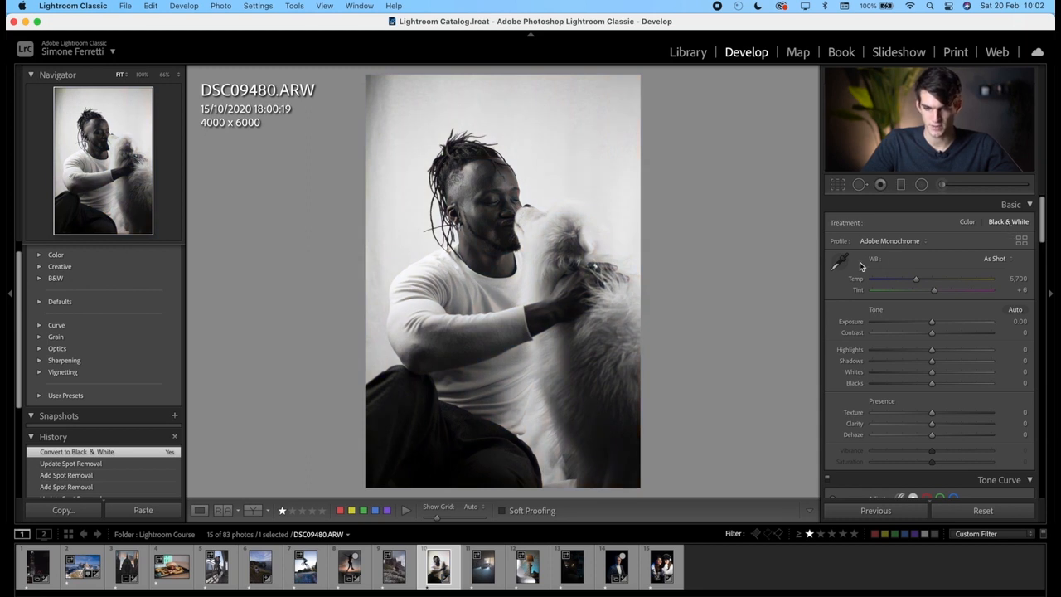
# Step: Add a large radial filter over the photo's upper left corner, reset its effects and set Exposure to 1.76
pyautogui.click(921, 187)
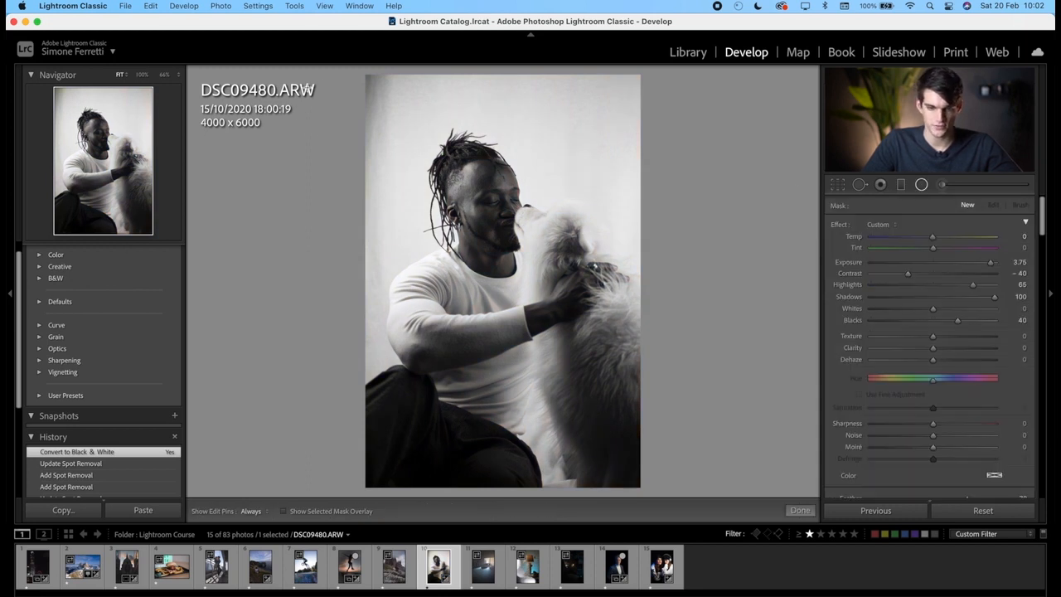
pyautogui.moveTo(337, 117); pyautogui.dragTo(452, 320)
pyautogui.moveTo(454, 73); pyautogui.dragTo(423, 71)
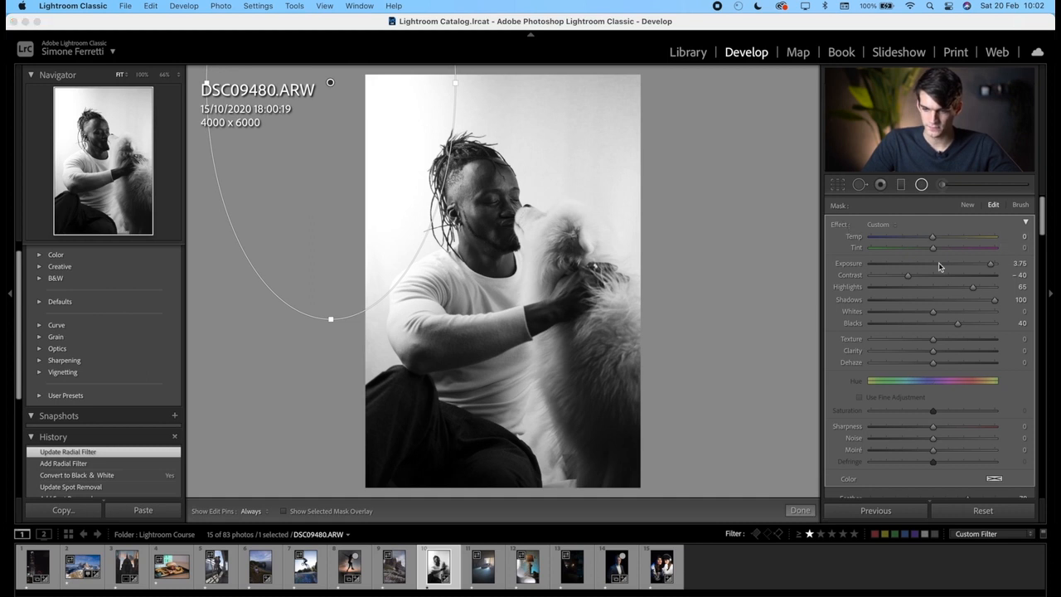
pyautogui.doubleClick(841, 224)
pyautogui.moveTo(934, 265); pyautogui.dragTo(957, 266)
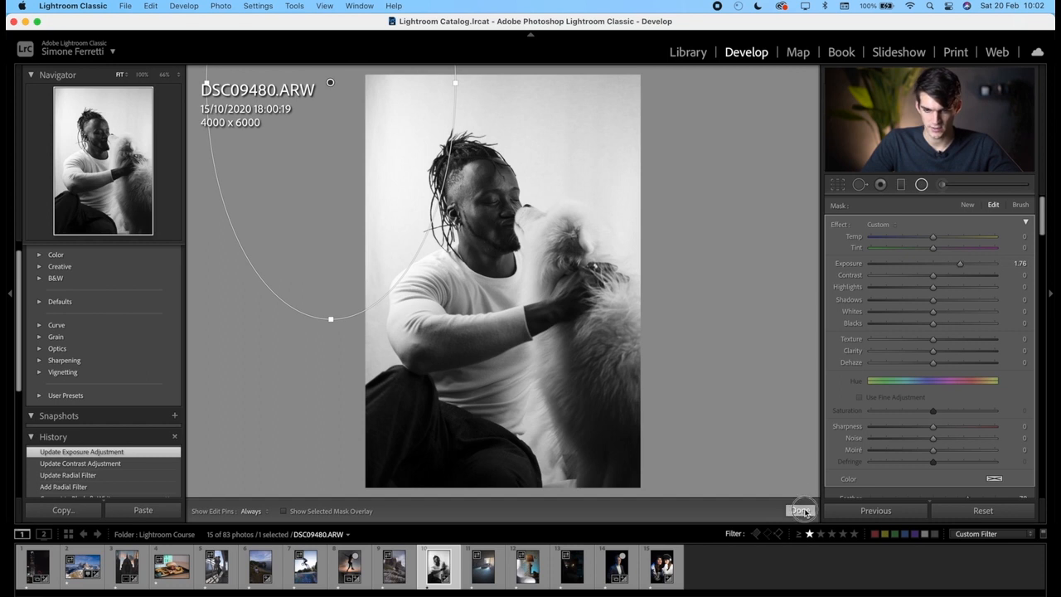
pyautogui.click(800, 511)
# Step: Add a radial filter around the man's face, reset its effects and set Texture to -10 and Sharpness to 12
pyautogui.click(922, 188)
pyautogui.moveTo(438, 191); pyautogui.dragTo(484, 209)
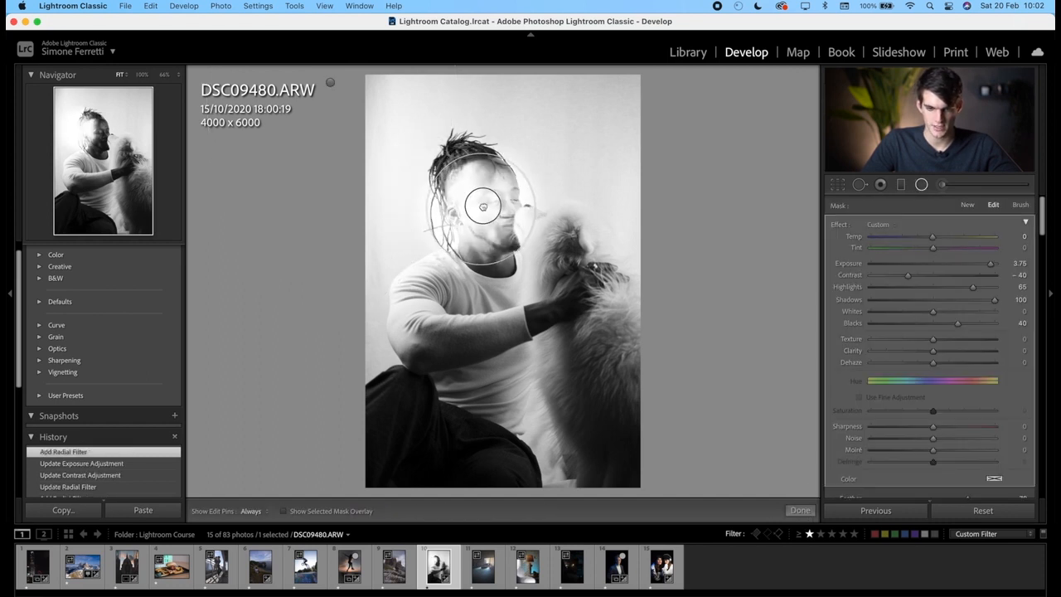
pyautogui.doubleClick(842, 225)
pyautogui.moveTo(933, 339); pyautogui.dragTo(928, 343)
pyautogui.moveTo(946, 432); pyautogui.dragTo(943, 429)
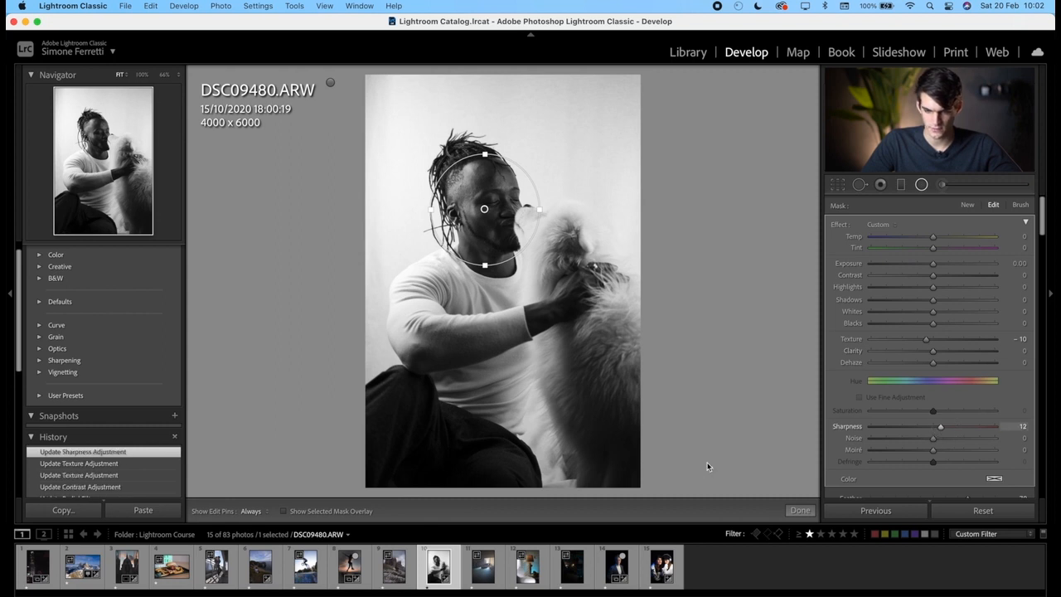
# Step: Close the face radial filter and examine the man's face and the dog's muzzle up close
pyautogui.click(800, 510)
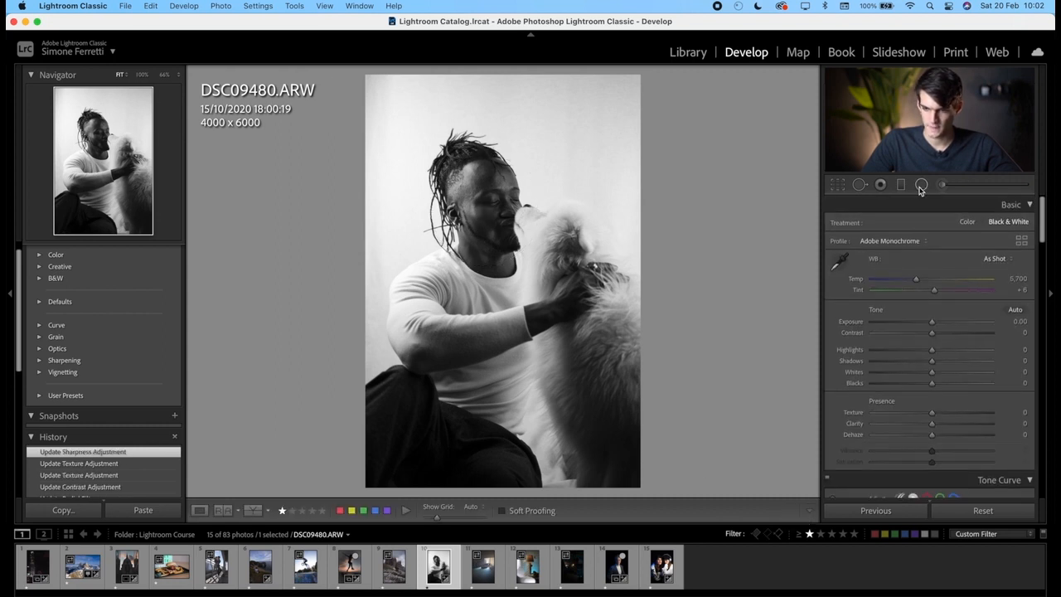
pyautogui.click(447, 226)
pyautogui.moveTo(630, 197); pyautogui.dragTo(538, 270)
pyautogui.press('super+equal')
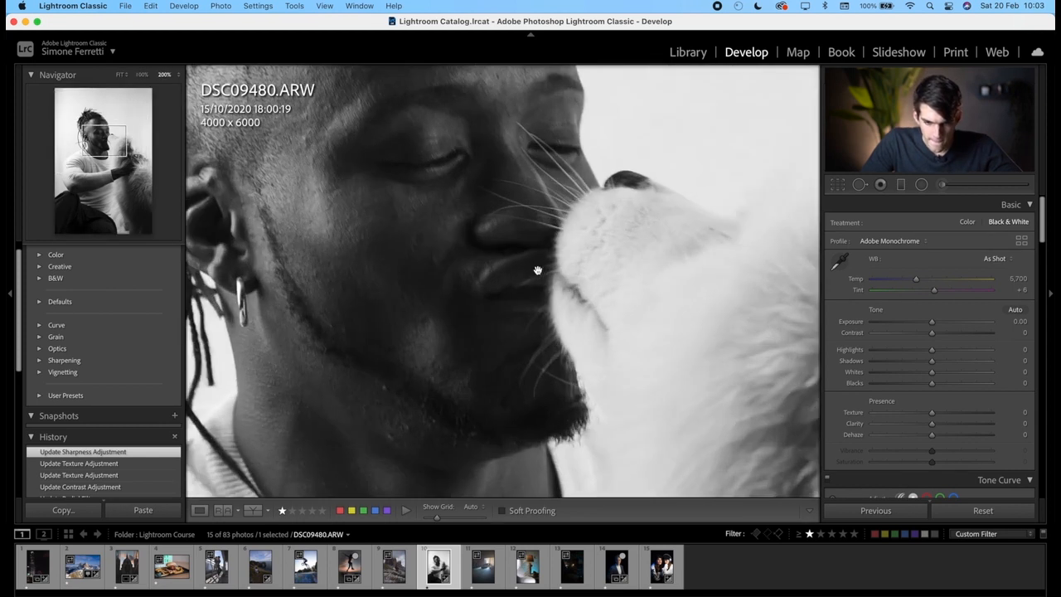
pyautogui.press('super+equal')
pyautogui.moveTo(633, 366); pyautogui.dragTo(781, 561)
pyautogui.moveTo(587, 239); pyautogui.dragTo(671, 186)
pyautogui.moveTo(627, 280); pyautogui.dragTo(514, 184)
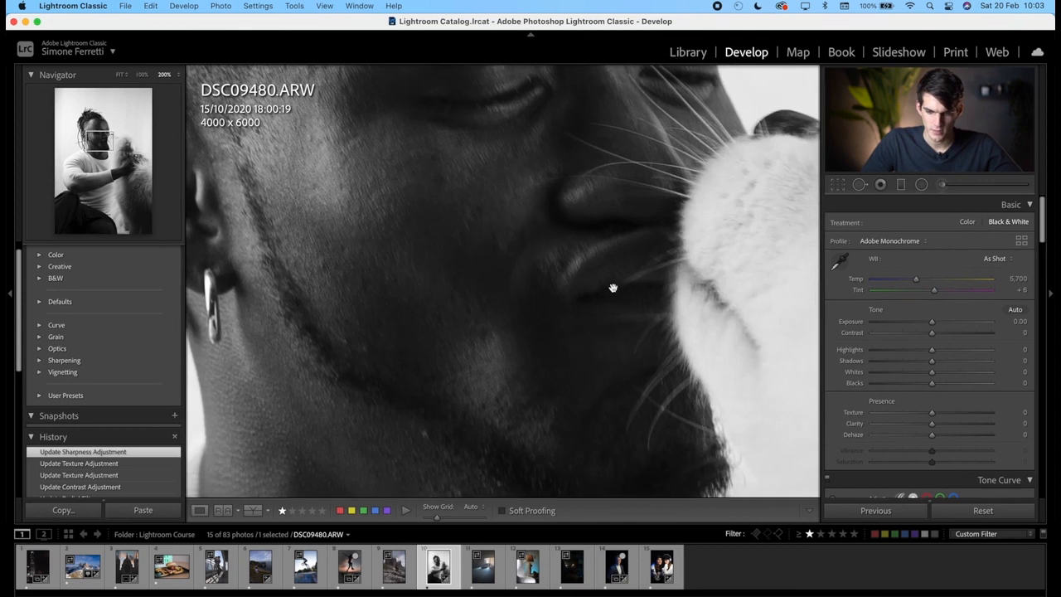
pyautogui.moveTo(625, 300); pyautogui.dragTo(489, 182)
pyautogui.click(489, 183)
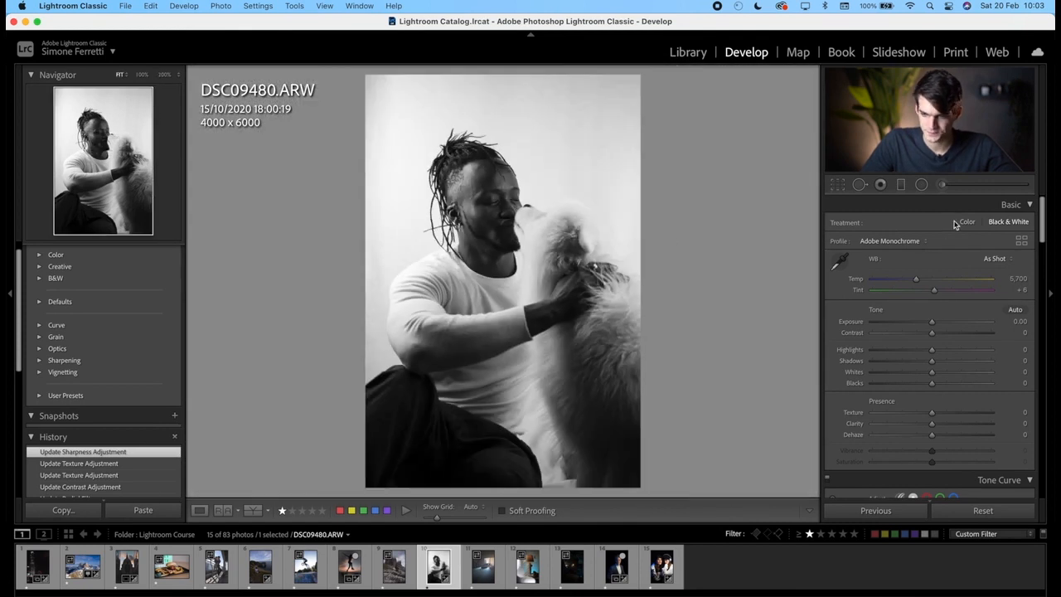
# Step: Add a wide radial filter over the lower part of the photo, reset its effects and set Exposure to 1.28
pyautogui.click(923, 184)
pyautogui.moveTo(604, 439); pyautogui.dragTo(273, 324)
pyautogui.moveTo(674, 462); pyautogui.dragTo(531, 462)
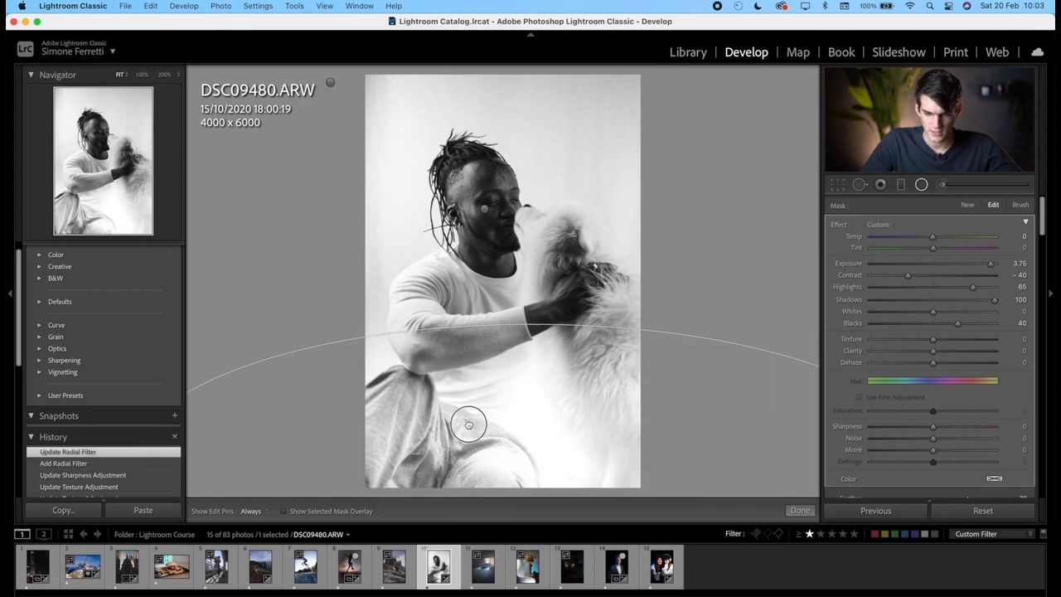
pyautogui.doubleClick(840, 225)
pyautogui.moveTo(935, 263)
pyautogui.mouseDown()
pyautogui.moveTo(968, 266)
pyautogui.moveTo(898, 263)
pyautogui.moveTo(952, 266)
pyautogui.mouseUp()
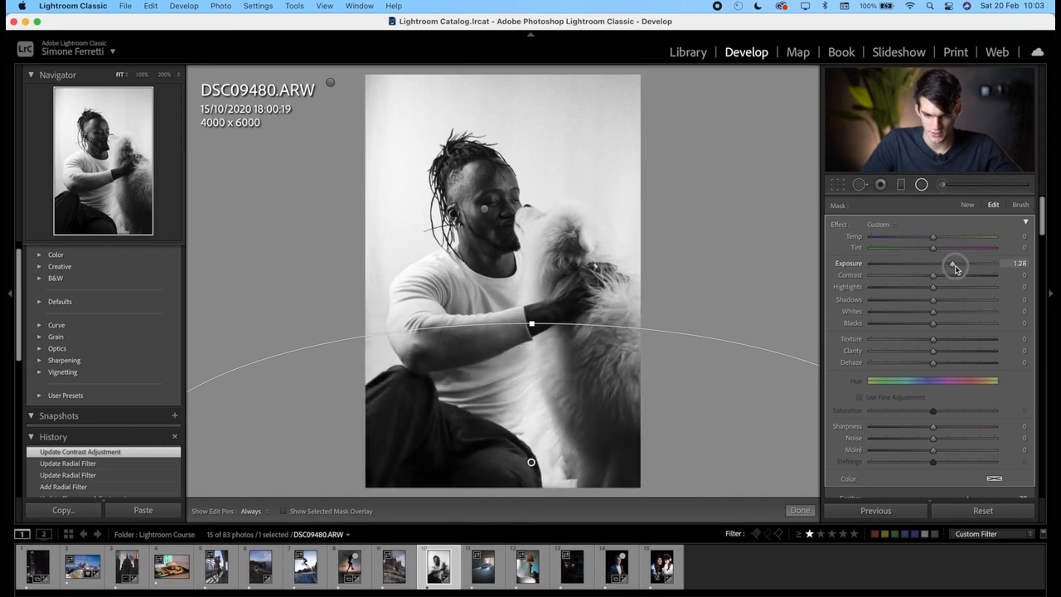
pyautogui.click(801, 509)
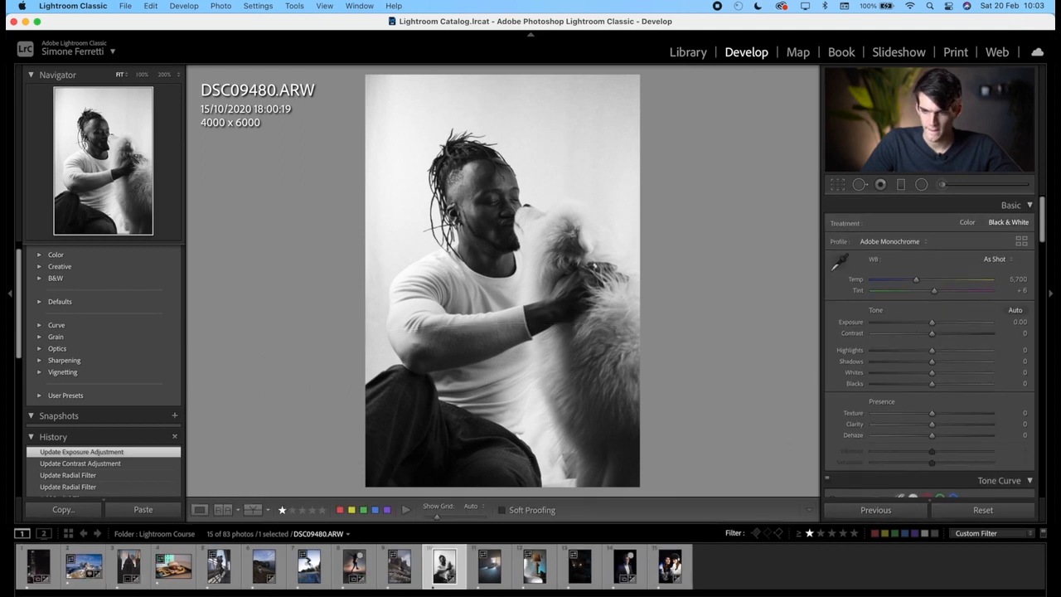
# Step: Add a large radial filter over the background behind the man, centered just outside the photo's upper left edge
pyautogui.click(921, 184)
pyautogui.moveTo(724, 149); pyautogui.dragTo(480, 321)
pyautogui.moveTo(635, 221); pyautogui.dragTo(352, 242)
pyautogui.moveTo(235, 266); pyautogui.dragTo(415, 378)
pyautogui.moveTo(461, 243); pyautogui.dragTo(363, 233)
# Step: Limit the filter with a Luminance range mask set to 87/100
pyautogui.scroll(-5, 913, 325)
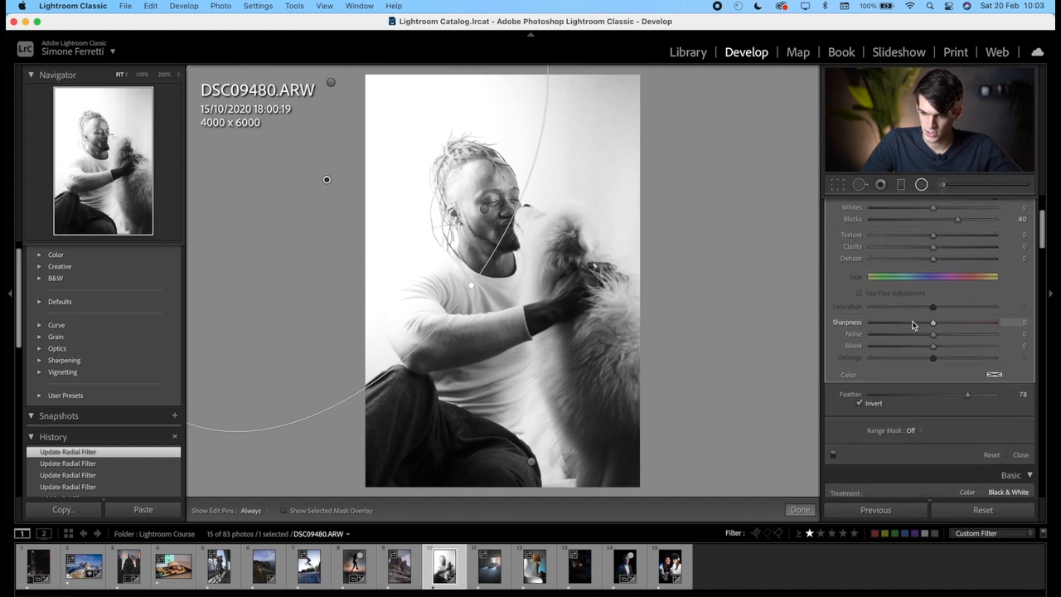
pyautogui.click(915, 348)
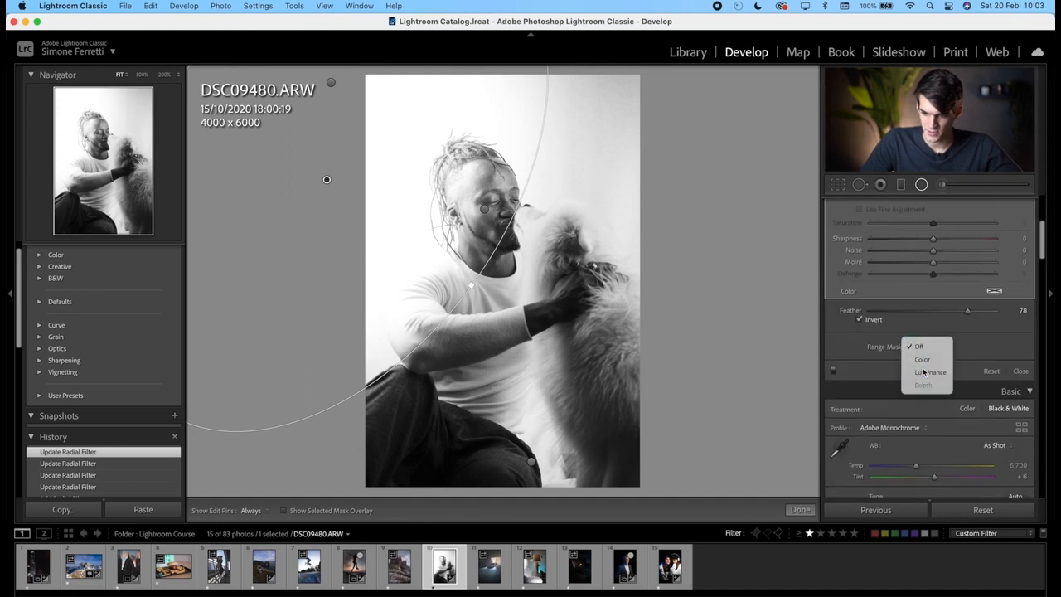
pyautogui.click(929, 362)
pyautogui.moveTo(877, 381); pyautogui.dragTo(984, 381)
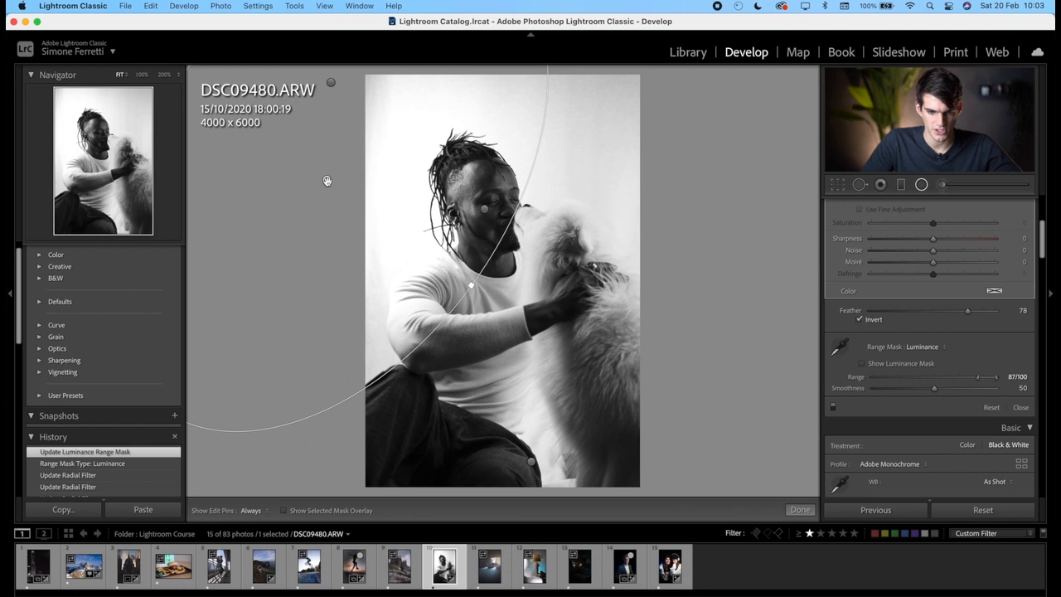
# Step: Duplicate the filter, move and rotate the copy over the photo's upper right corner, and set its luminance range to 50/100
pyautogui.rightClick(327, 180)
pyautogui.click(340, 186)
pyautogui.moveTo(327, 181); pyautogui.dragTo(706, 75)
pyautogui.moveTo(540, 129); pyautogui.dragTo(694, 220)
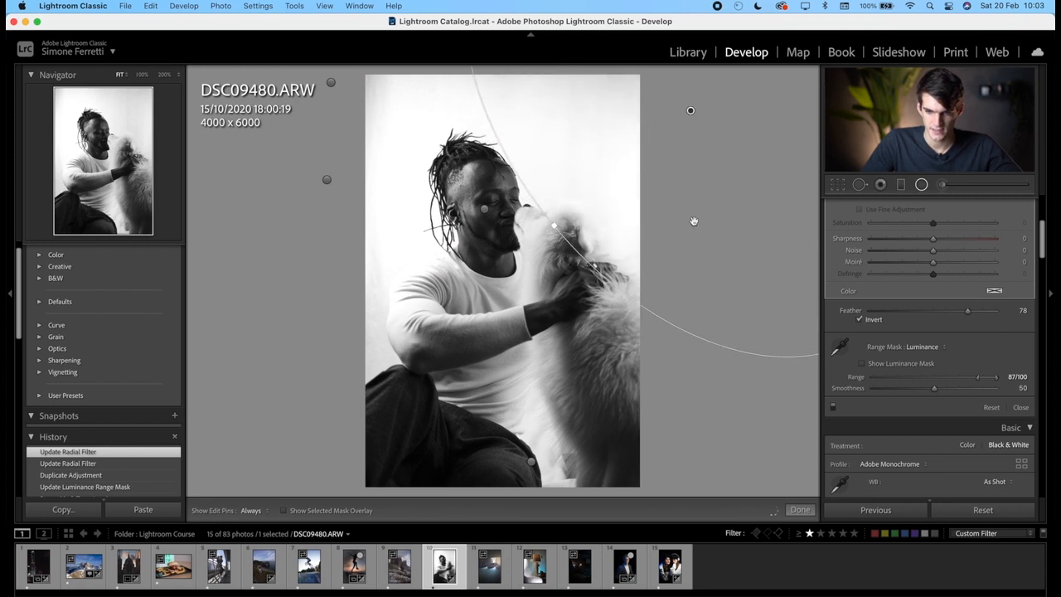
pyautogui.scroll(2, 935, 294)
pyautogui.moveTo(977, 419); pyautogui.dragTo(933, 414)
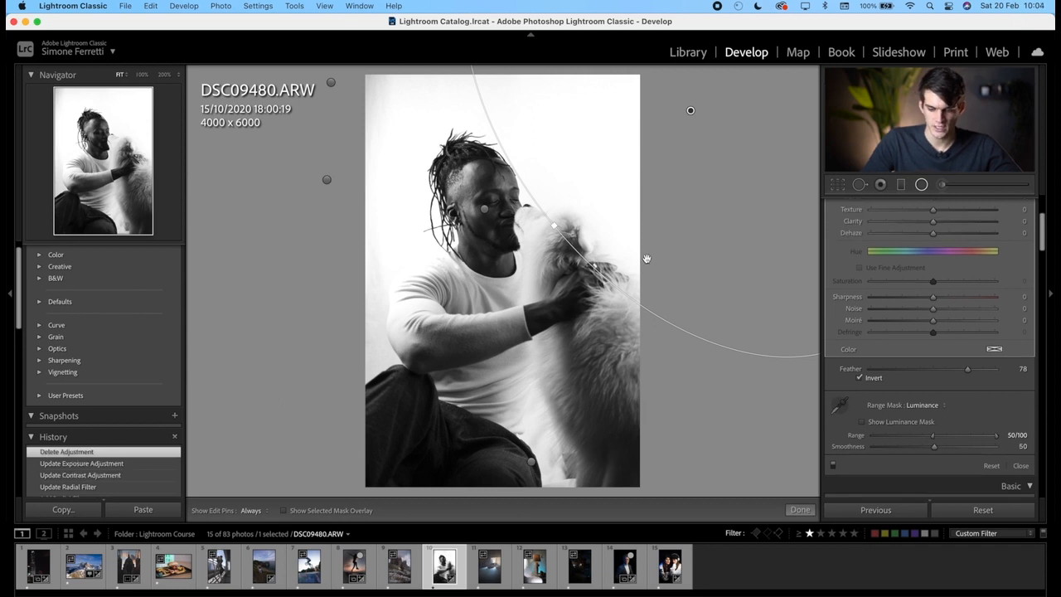
# Step: Check the upper right filter's mask overlay and brush its effect onto the background beside the man's elbow at the photo's left edge
pyautogui.press('o')
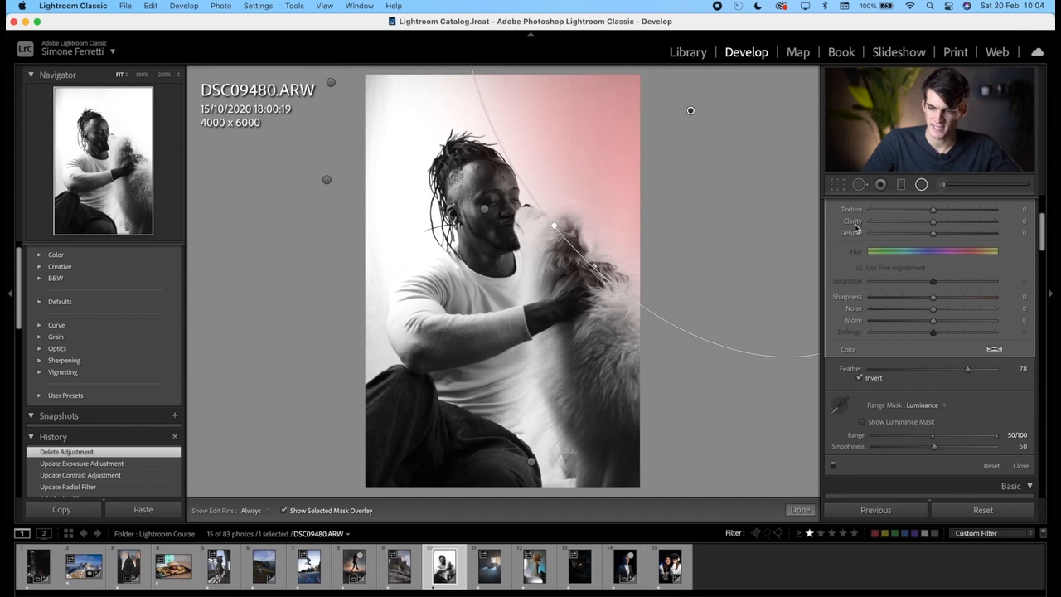
pyautogui.click(921, 185)
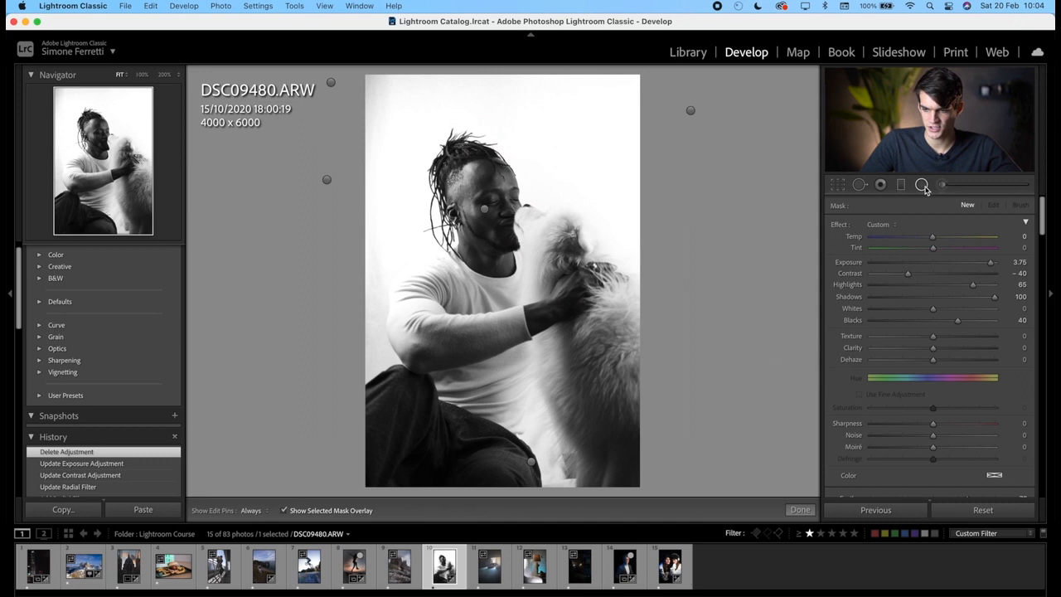
pyautogui.click(690, 110)
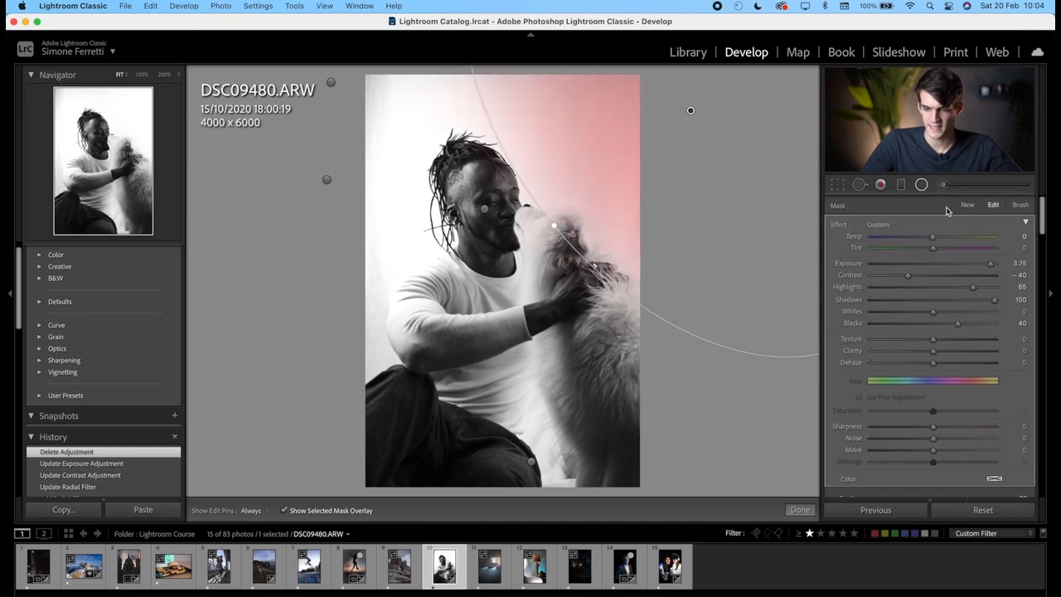
pyautogui.click(1020, 206)
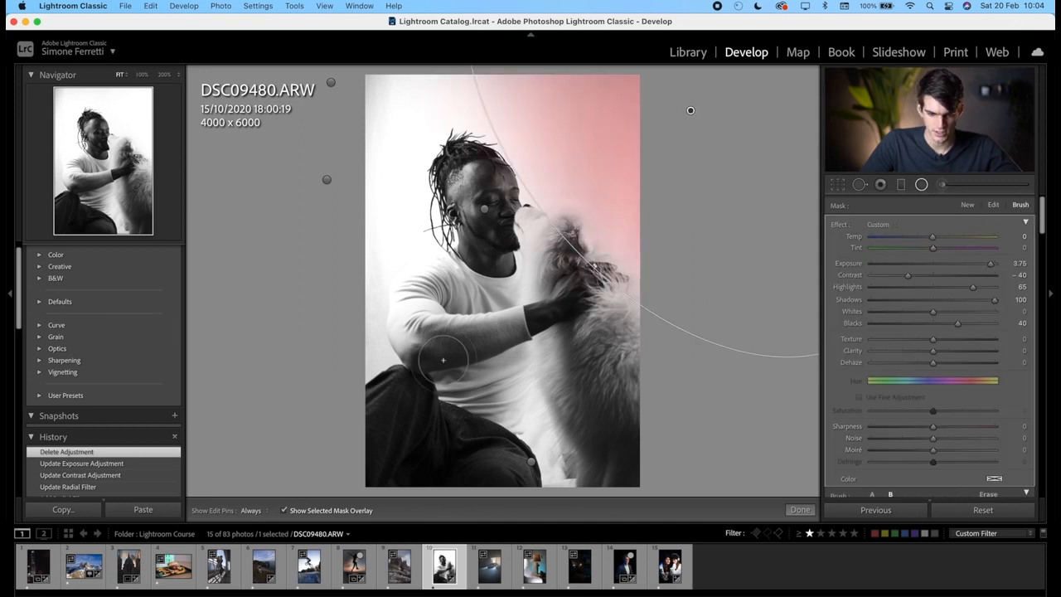
pyautogui.press('h')
pyautogui.scroll(3, 372, 317)
pyautogui.moveTo(373, 306)
pyautogui.mouseDown()
pyautogui.moveTo(380, 269)
pyautogui.moveTo(359, 371)
pyautogui.moveTo(388, 357)
pyautogui.moveTo(354, 371)
pyautogui.moveTo(374, 344)
pyautogui.moveTo(369, 369)
pyautogui.mouseUp()
pyautogui.press('h')
pyautogui.press('o')
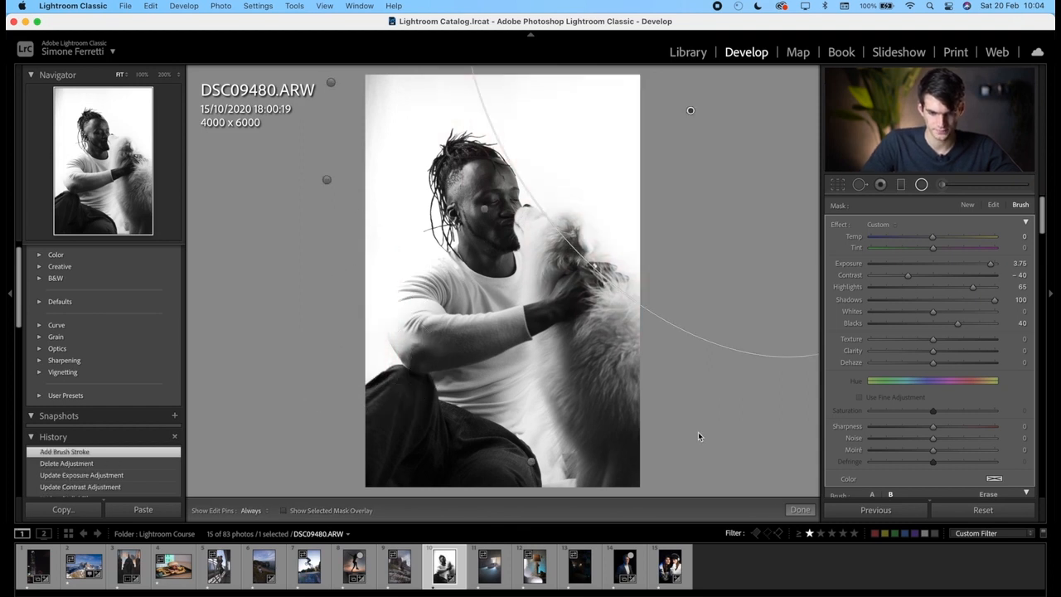
# Step: Finish the radial filters and compare the black-and-white edit with the unedited photo
pyautogui.click(800, 510)
pyautogui.press('\\')
pyautogui.press('\\')
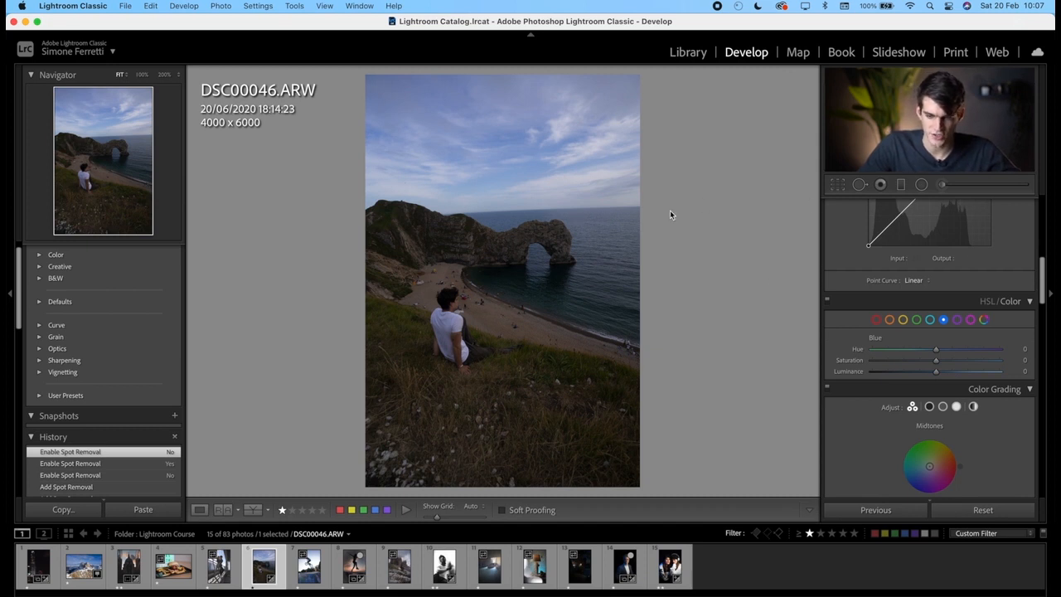
# Step: Straighten DSC00046.ARW along the sea horizon to an angle of 2.33 in the original aspect, reposition the photo and apply the crop
pyautogui.click(840, 184)
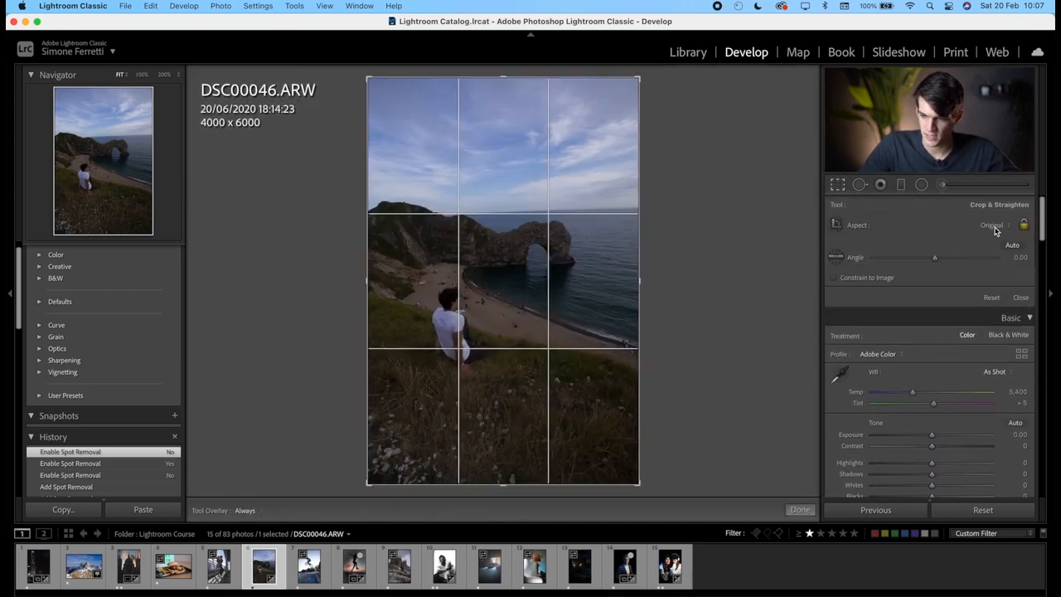
pyautogui.click(994, 225)
pyautogui.click(995, 229)
pyautogui.moveTo(934, 260); pyautogui.dragTo(938, 260)
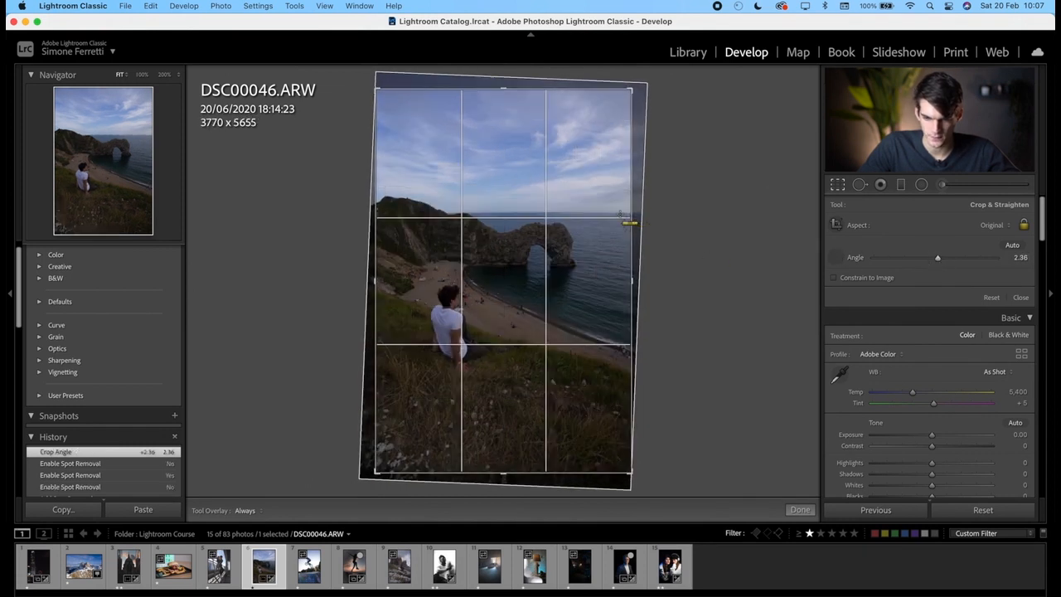
pyautogui.moveTo(620, 214)
pyautogui.mouseDown()
pyautogui.moveTo(472, 213)
pyautogui.moveTo(507, 237)
pyautogui.mouseUp()
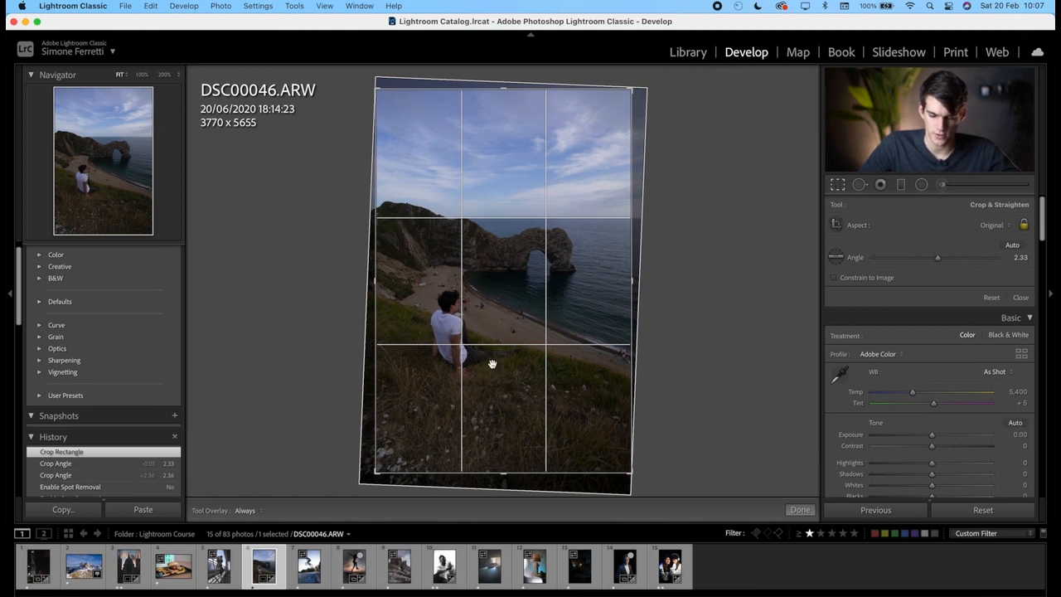
pyautogui.press('Return')
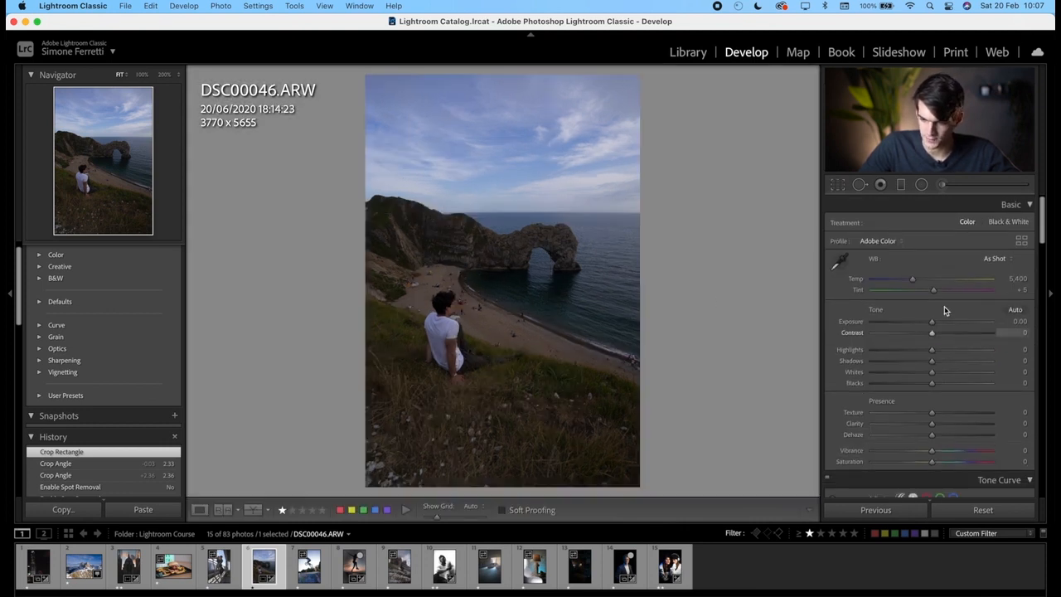
# Step: Set Temp to 5,156, Exposure to +0.85, Contrast to +9, Highlights to -65, Shadows to +17, Clarity to -8 and Texture to -7
pyautogui.moveTo(912, 280); pyautogui.dragTo(909, 282)
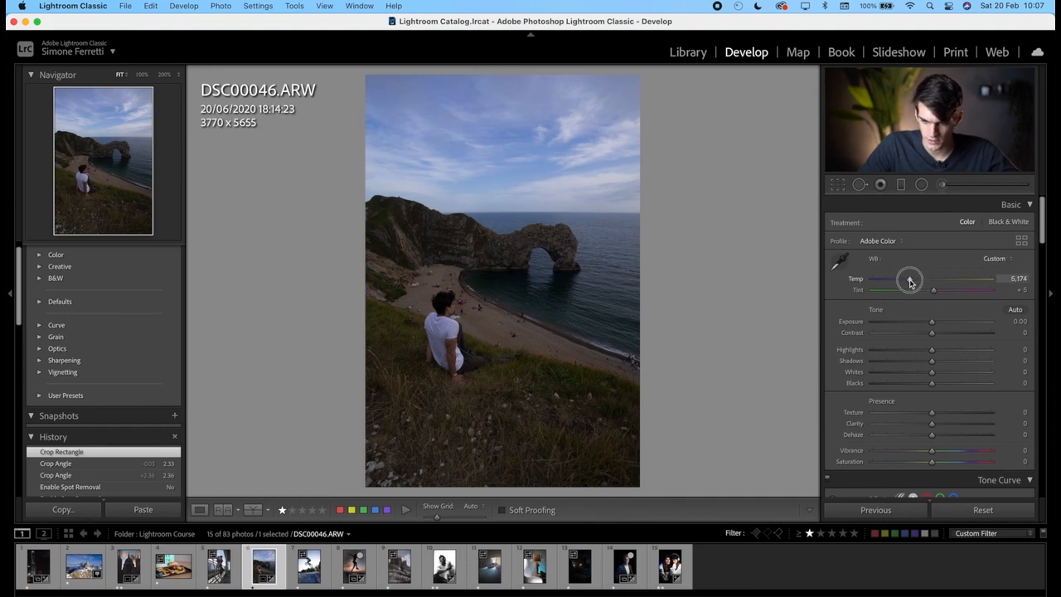
pyautogui.moveTo(933, 323); pyautogui.dragTo(893, 351)
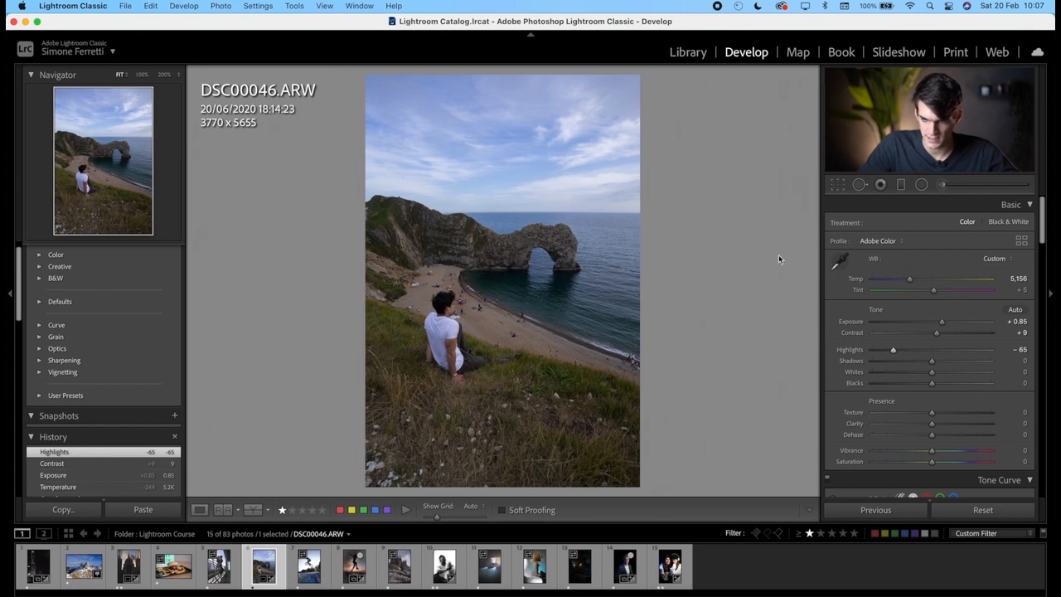
pyautogui.moveTo(932, 362)
pyautogui.mouseDown()
pyautogui.moveTo(942, 364)
pyautogui.moveTo(929, 365)
pyautogui.moveTo(928, 353)
pyautogui.mouseUp()
pyautogui.scroll(-3, 941, 362)
# Step: Shape the tone curve into a slight S with three points, raising the highlights to 188/198 and lowering the shadows to 67/62
pyautogui.scroll(-5, 928, 352)
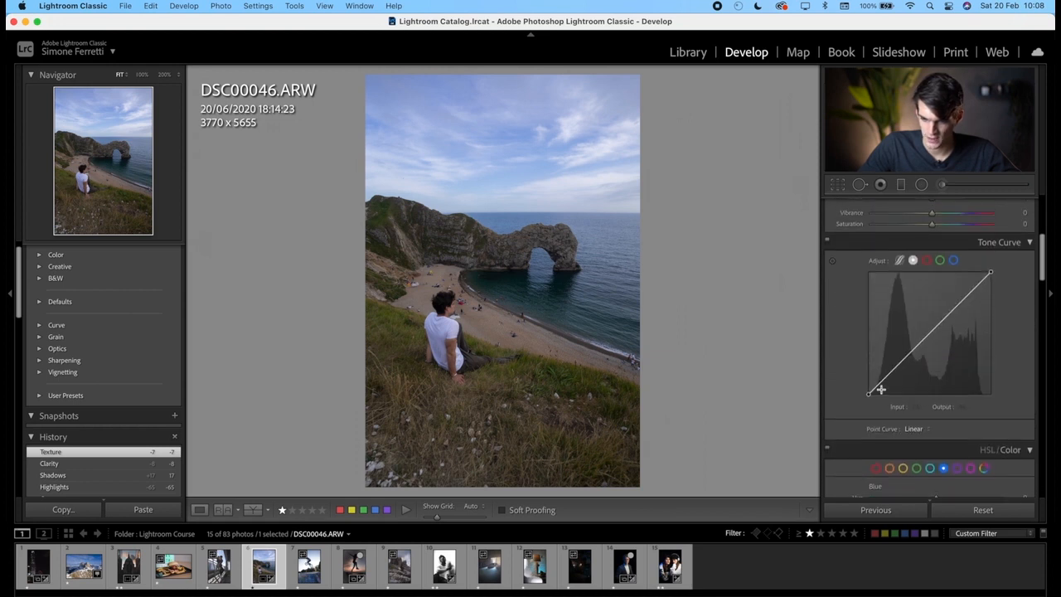
pyautogui.click(898, 363)
pyautogui.click(934, 328)
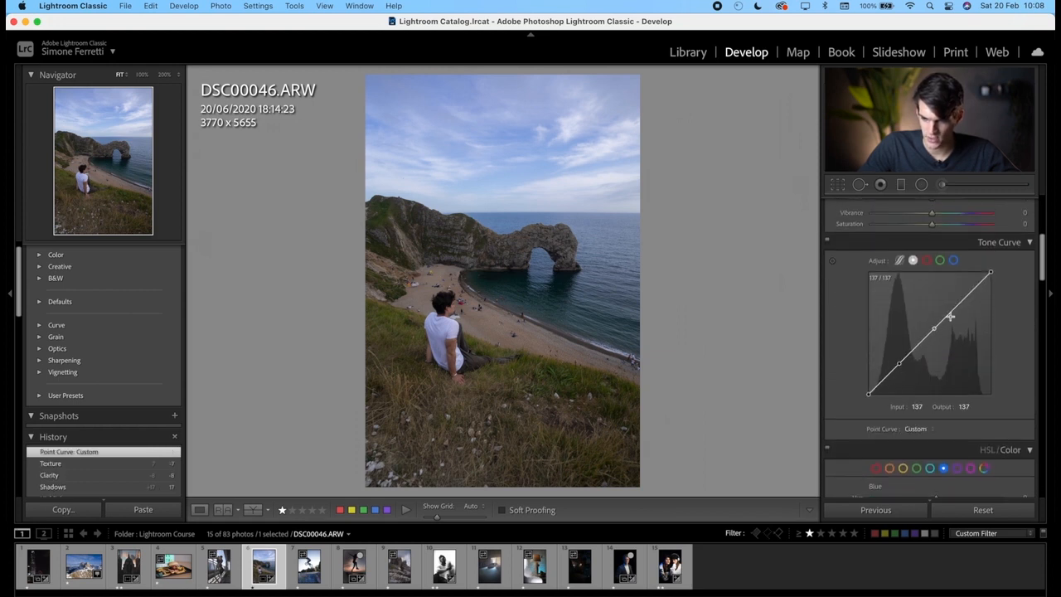
pyautogui.moveTo(966, 302); pyautogui.dragTo(959, 300)
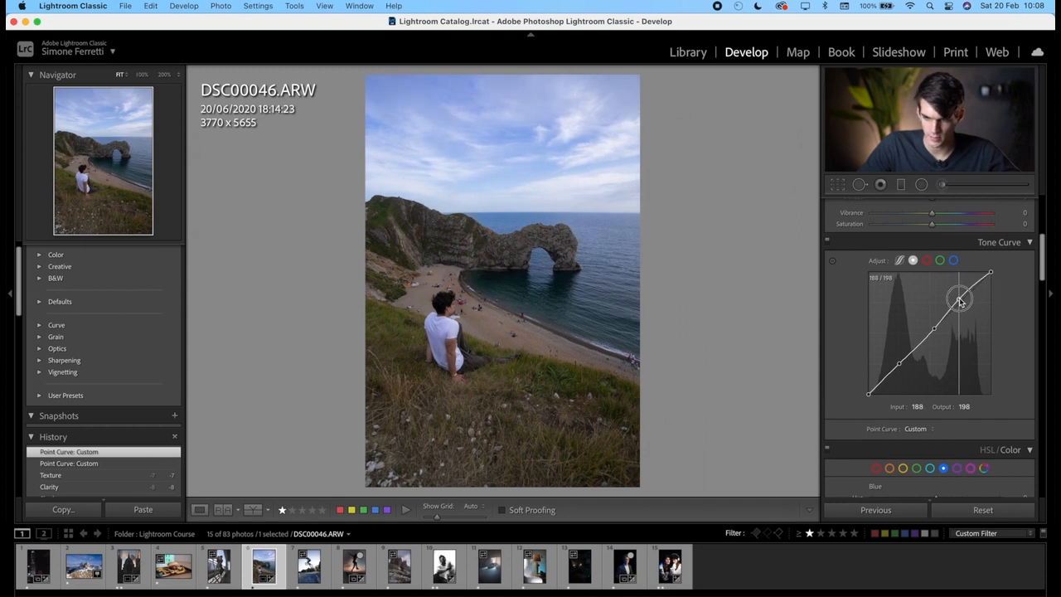
pyautogui.moveTo(899, 362); pyautogui.dragTo(901, 365)
# Step: Set the Blue hue to -35 and the Blue saturation to -53
pyautogui.scroll(-4, 916, 373)
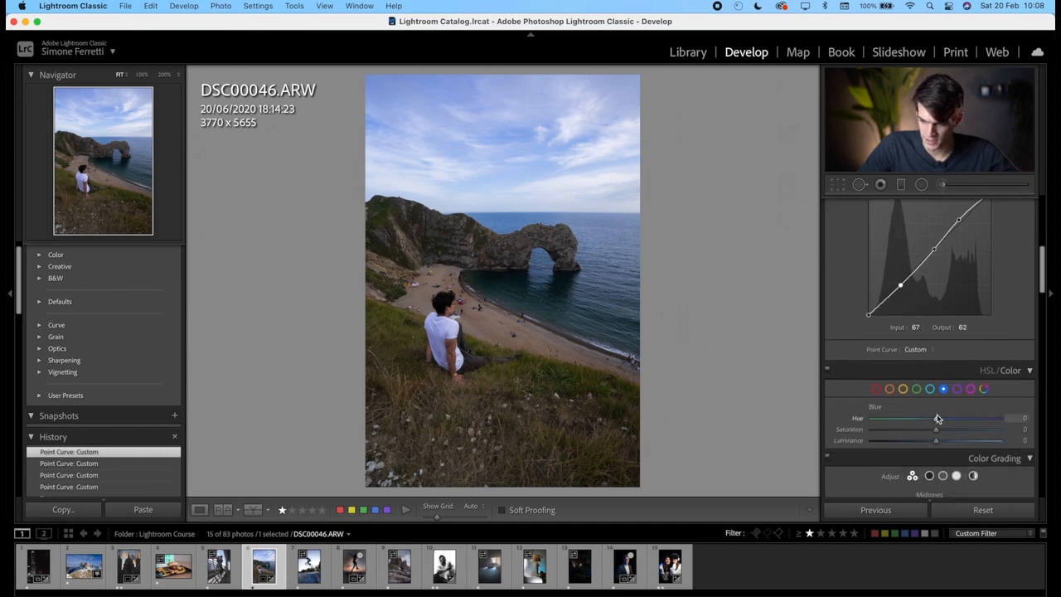
pyautogui.scroll(-2, 945, 406)
pyautogui.moveTo(936, 394); pyautogui.dragTo(902, 405)
# Step: Set Yellow hue to -41 and saturation to -56, and Green hue to -70 and saturation to -66
pyautogui.click(903, 364)
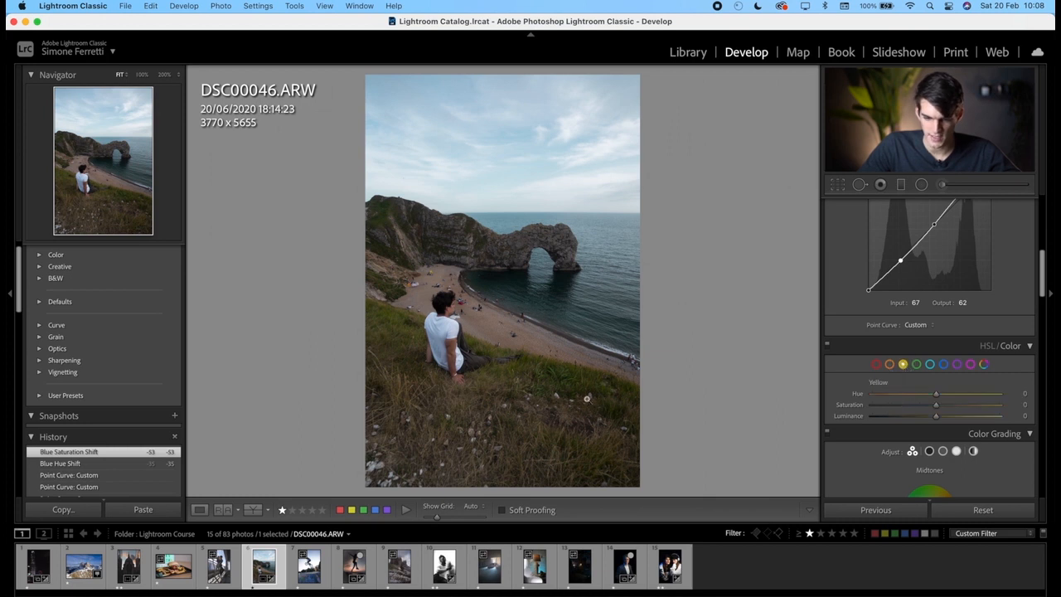
pyautogui.moveTo(907, 395); pyautogui.dragTo(909, 396)
pyautogui.moveTo(907, 405)
pyautogui.mouseDown()
pyautogui.moveTo(891, 399)
pyautogui.moveTo(884, 410)
pyautogui.moveTo(893, 407)
pyautogui.mouseUp()
pyautogui.click(916, 366)
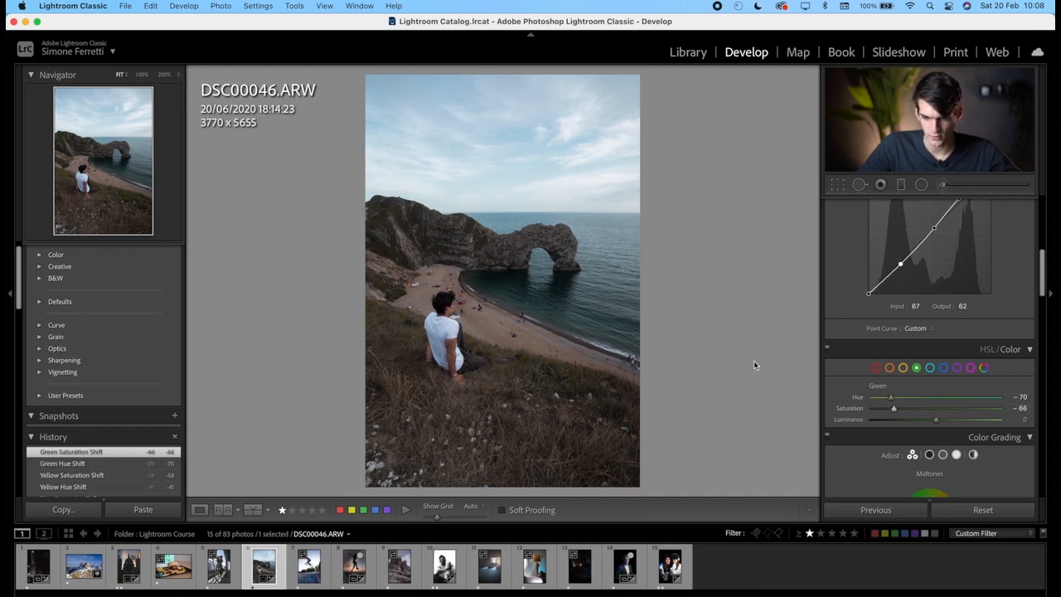
# Step: Try the Orange hue at -100, set it to +3 instead, and raise the Orange saturation to +17
pyautogui.click(889, 368)
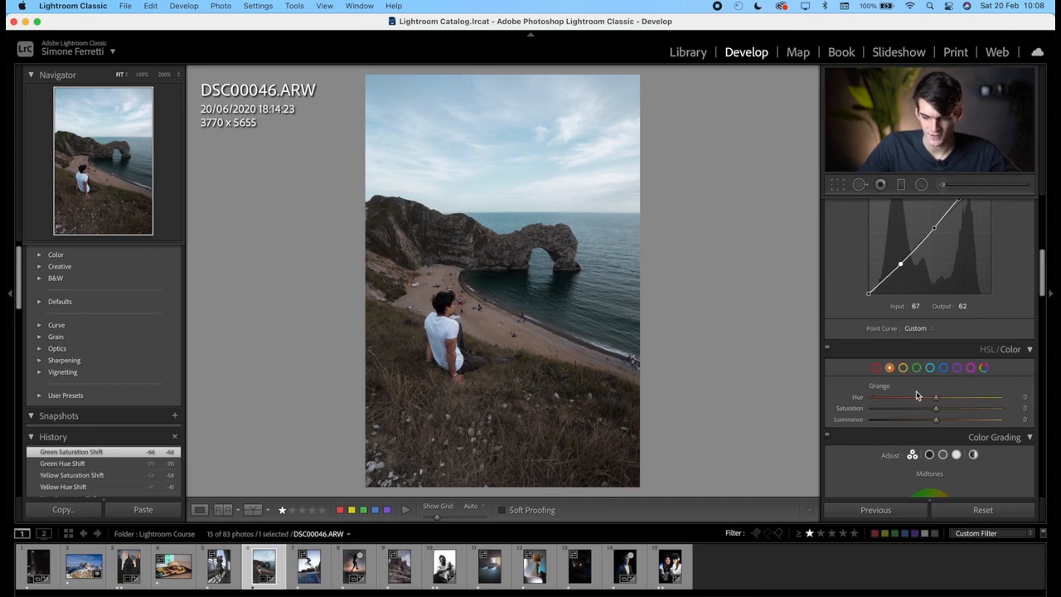
pyautogui.moveTo(936, 399); pyautogui.dragTo(817, 401)
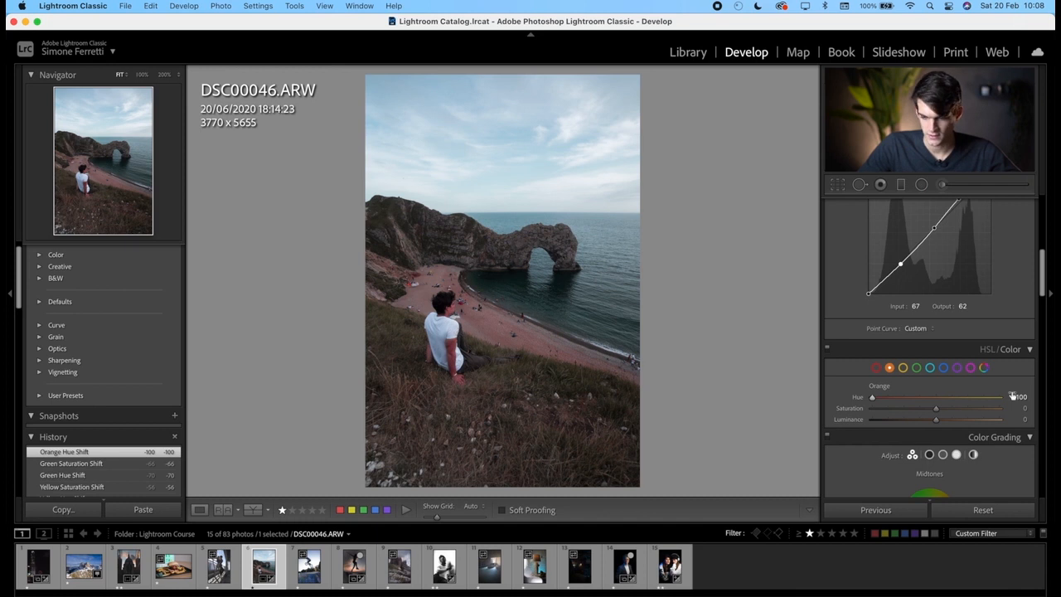
pyautogui.click(938, 398)
pyautogui.moveTo(937, 410); pyautogui.dragTo(948, 410)
# Step: Remove the people and belongings scattered on the sand and at the waterline near the grass with healing spots at 200% zoom
pyautogui.scroll(-3, 931, 380)
pyautogui.scroll(10, 931, 380)
pyautogui.press('q')
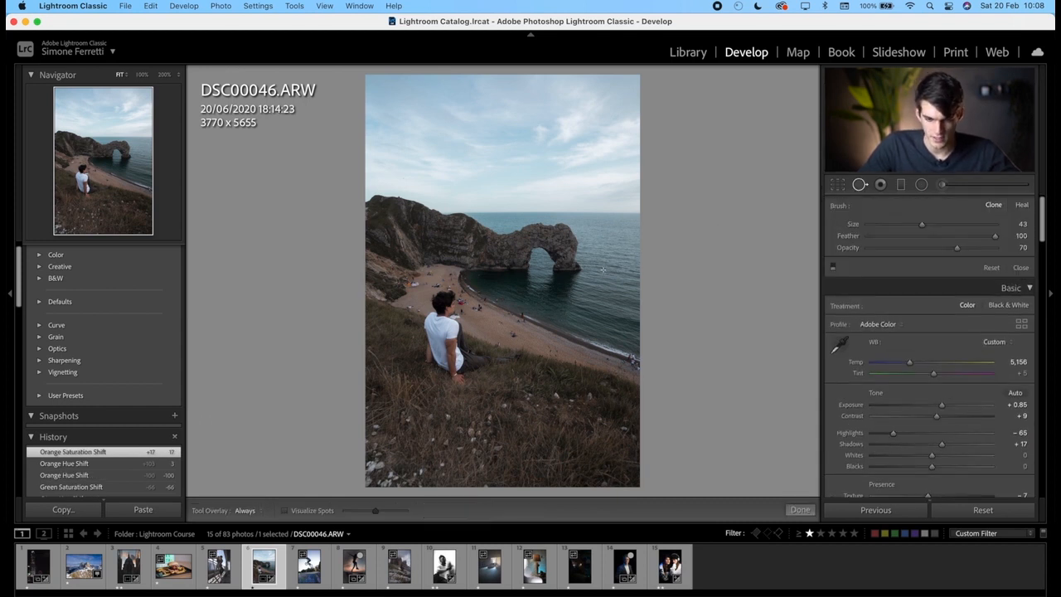
pyautogui.press('z')
pyautogui.press('super+equal')
pyautogui.moveTo(486, 128); pyautogui.dragTo(671, 567)
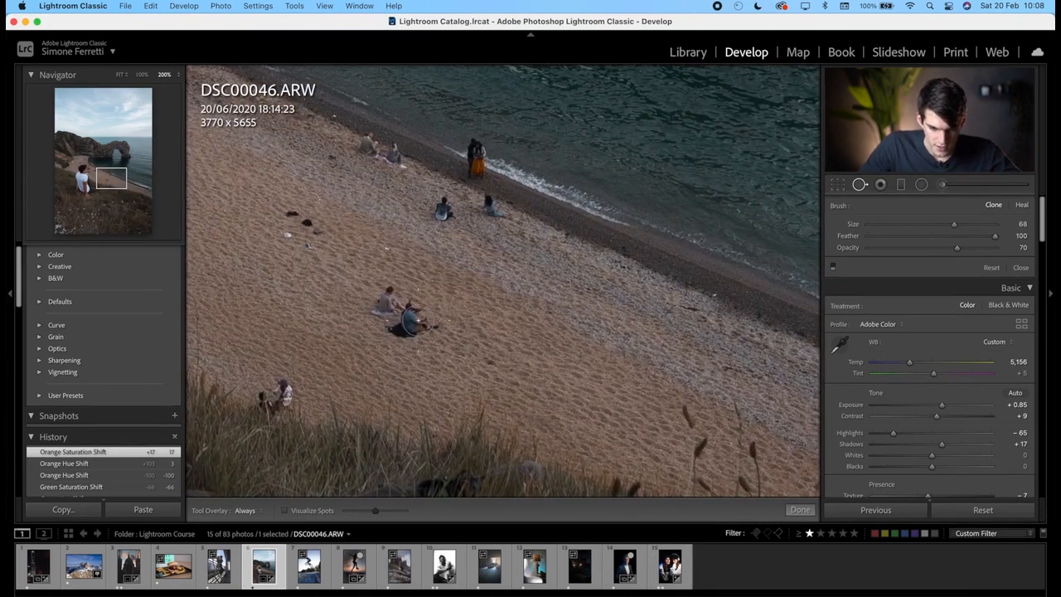
pyautogui.rightClick(419, 317)
pyautogui.click(445, 292)
pyautogui.moveTo(396, 318)
pyautogui.mouseDown()
pyautogui.moveTo(427, 333)
pyautogui.moveTo(403, 316)
pyautogui.mouseUp()
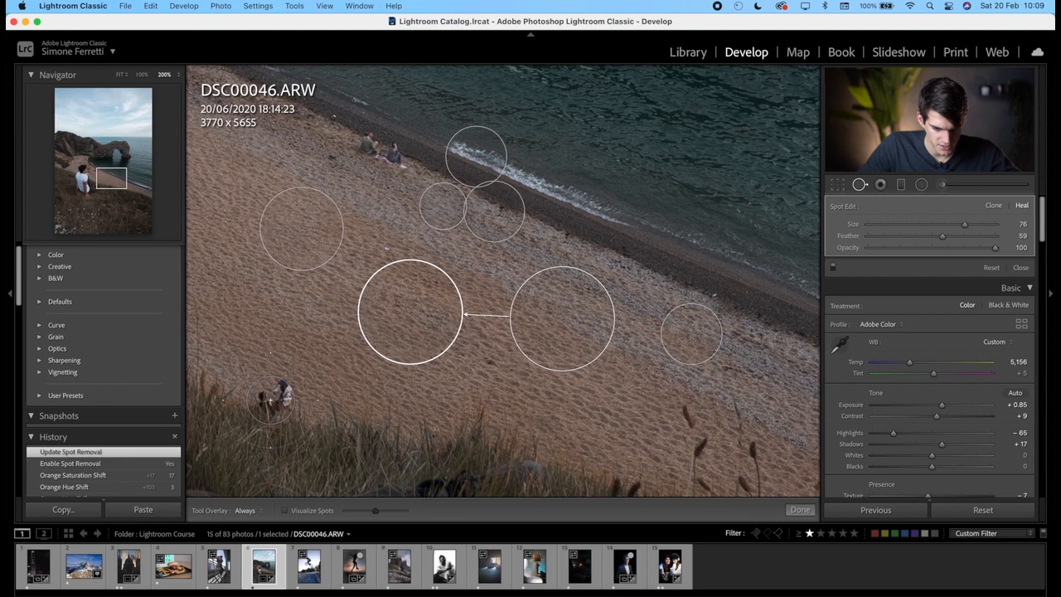
# Step: Heal away the two people at the edge of the grass, reducing the spot's feather and setting its opacity to 90
pyautogui.click(271, 400)
pyautogui.moveTo(397, 429); pyautogui.dragTo(395, 434)
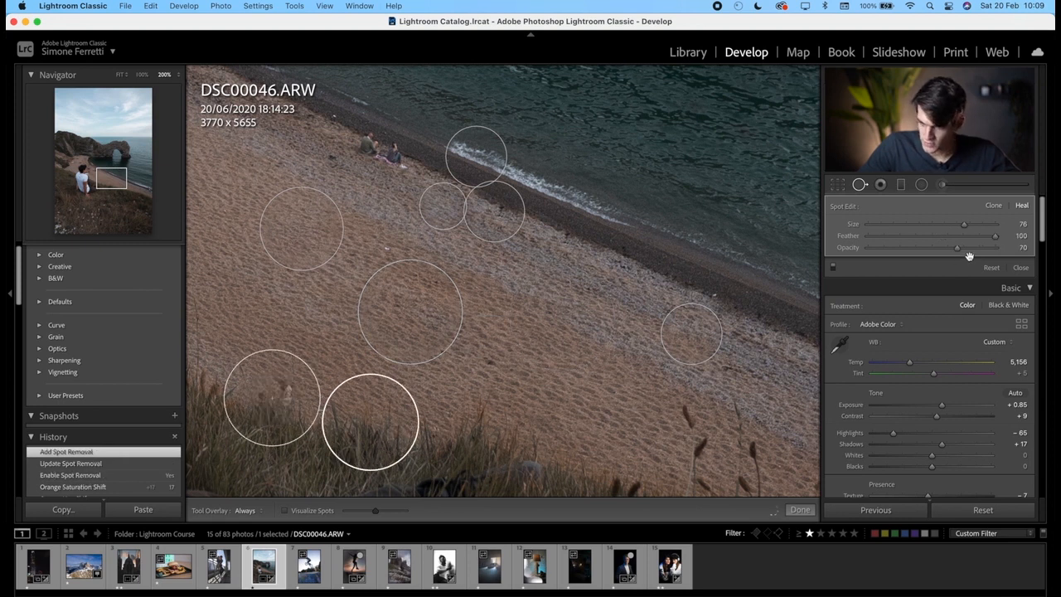
pyautogui.moveTo(959, 237)
pyautogui.mouseDown()
pyautogui.moveTo(928, 236)
pyautogui.moveTo(956, 237)
pyautogui.mouseUp()
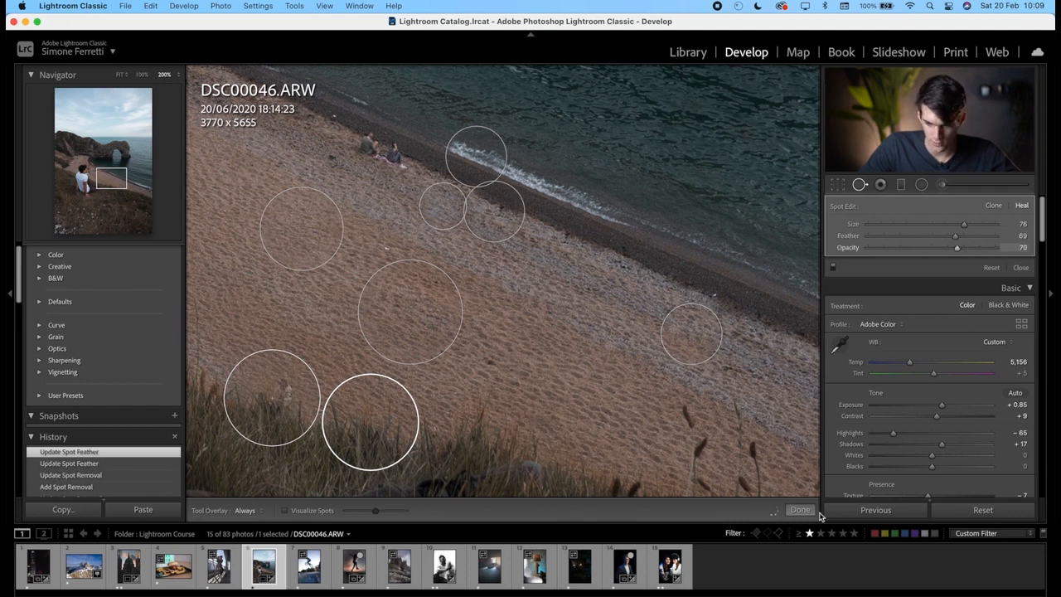
pyautogui.moveTo(958, 240); pyautogui.dragTo(919, 236)
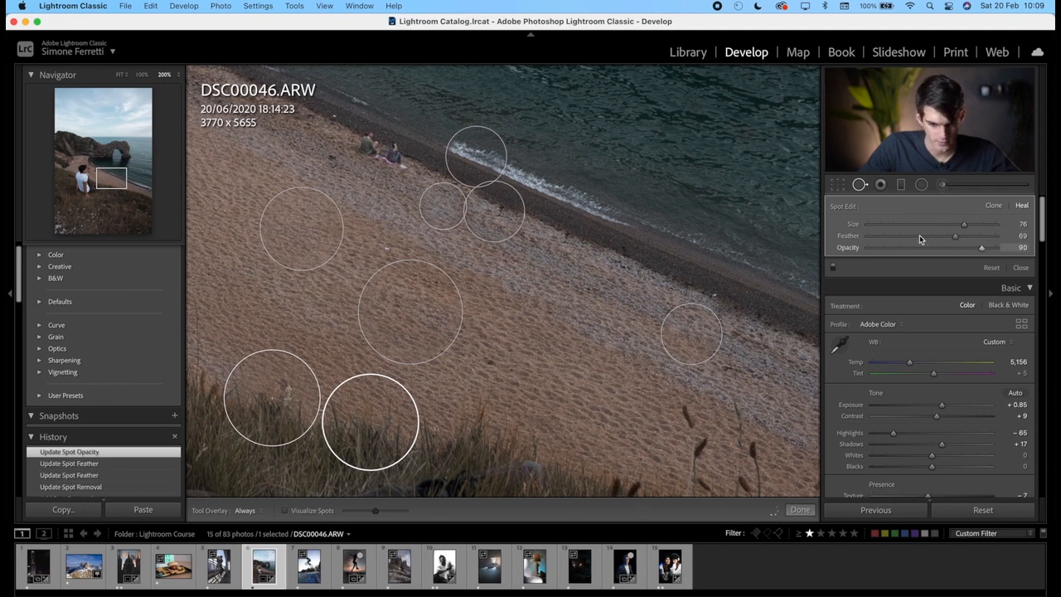
pyautogui.click(801, 510)
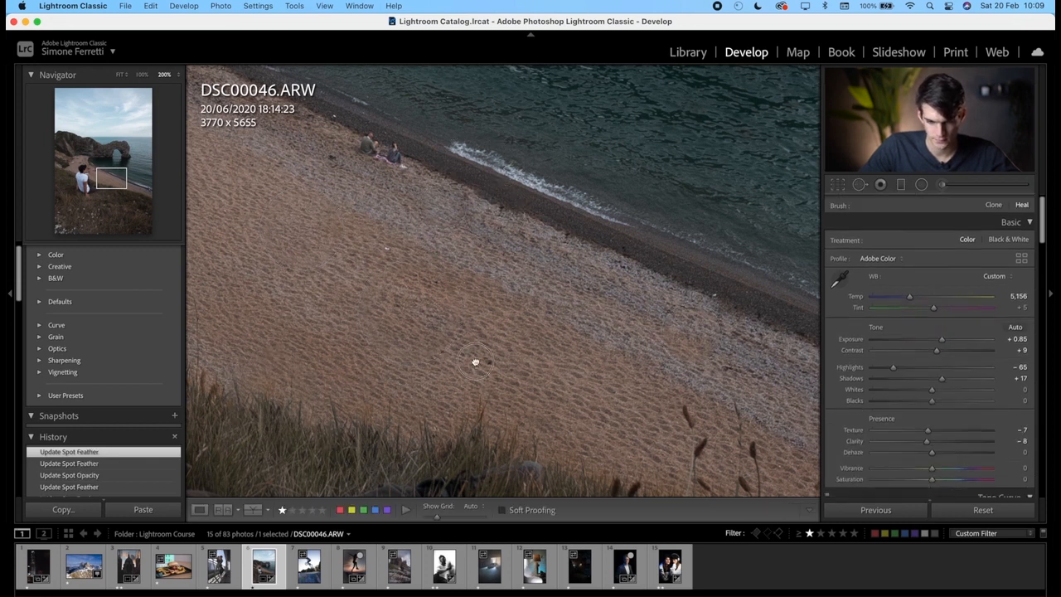
# Step: Examine the remaining beachgoers around the seated man and along the water at 200% and 300%, and return to the full photo
pyautogui.click(476, 361)
pyautogui.click(475, 304)
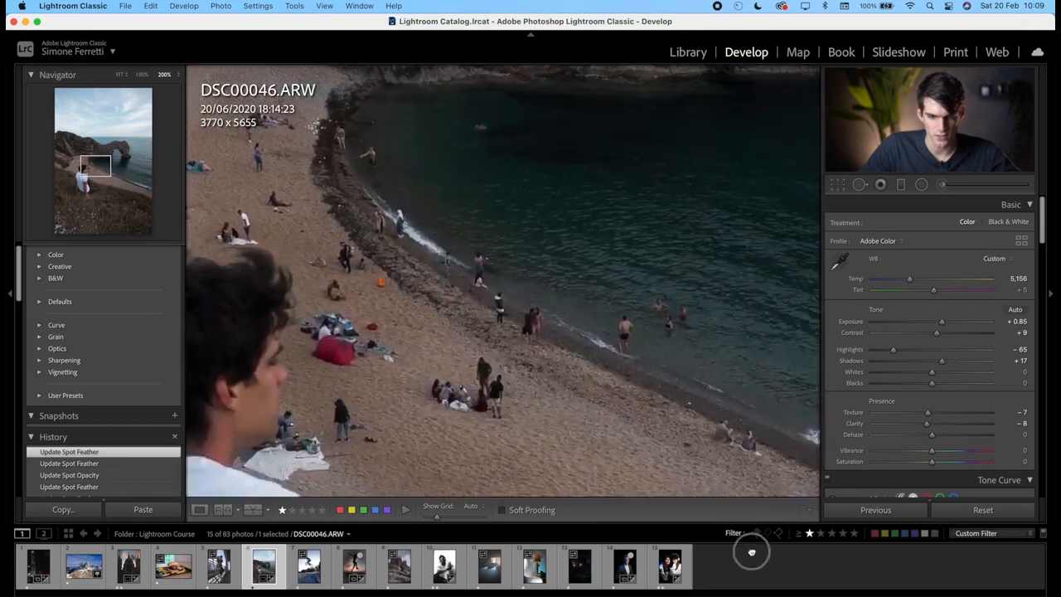
pyautogui.moveTo(556, 353); pyautogui.dragTo(680, 427)
pyautogui.moveTo(302, 191); pyautogui.dragTo(537, 225)
pyautogui.moveTo(252, 257); pyautogui.dragTo(513, 398)
pyautogui.click(583, 378)
pyautogui.click(499, 300)
pyautogui.moveTo(486, 293); pyautogui.dragTo(538, 274)
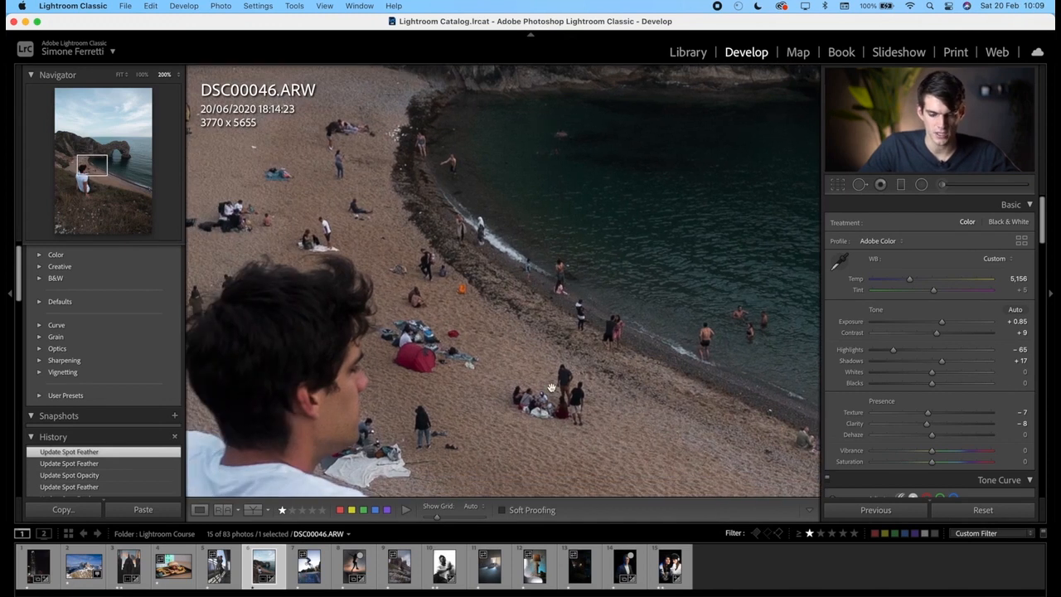
pyautogui.moveTo(448, 331); pyautogui.dragTo(515, 215)
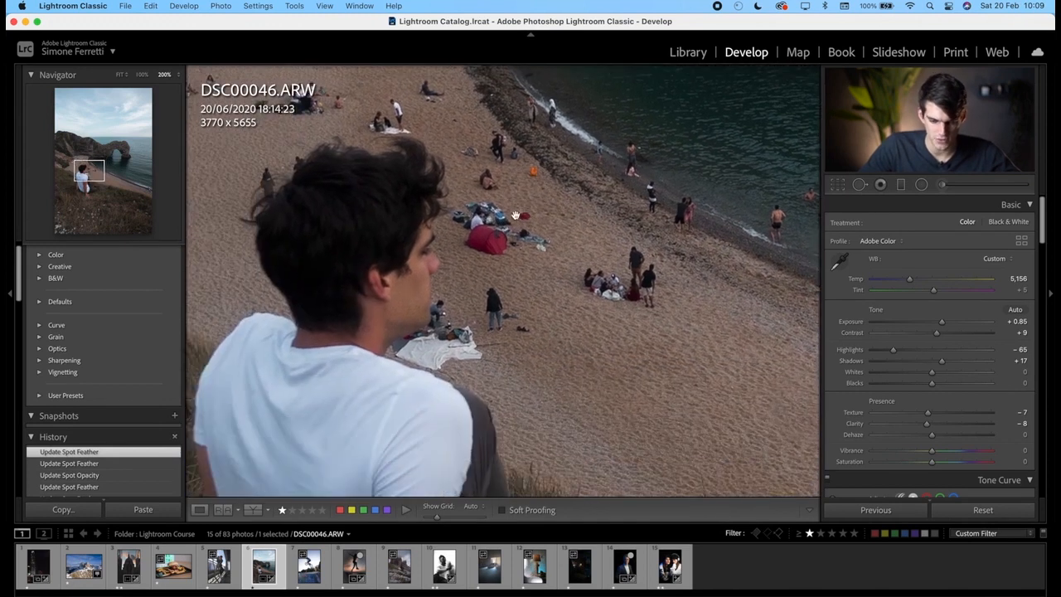
pyautogui.press('super+equal')
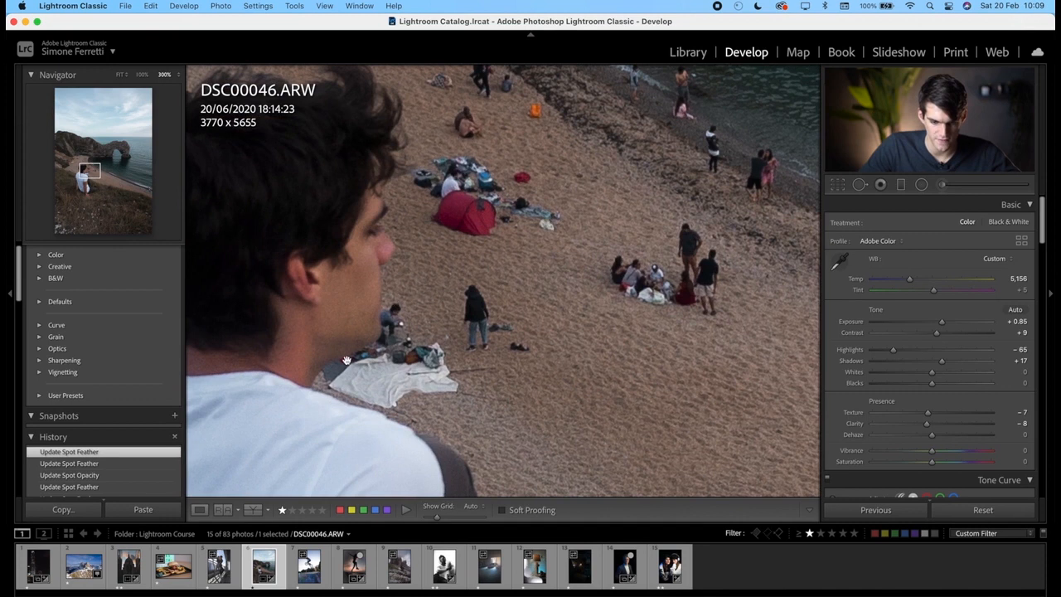
pyautogui.click(500, 347)
pyautogui.click(635, 364)
pyautogui.click(636, 365)
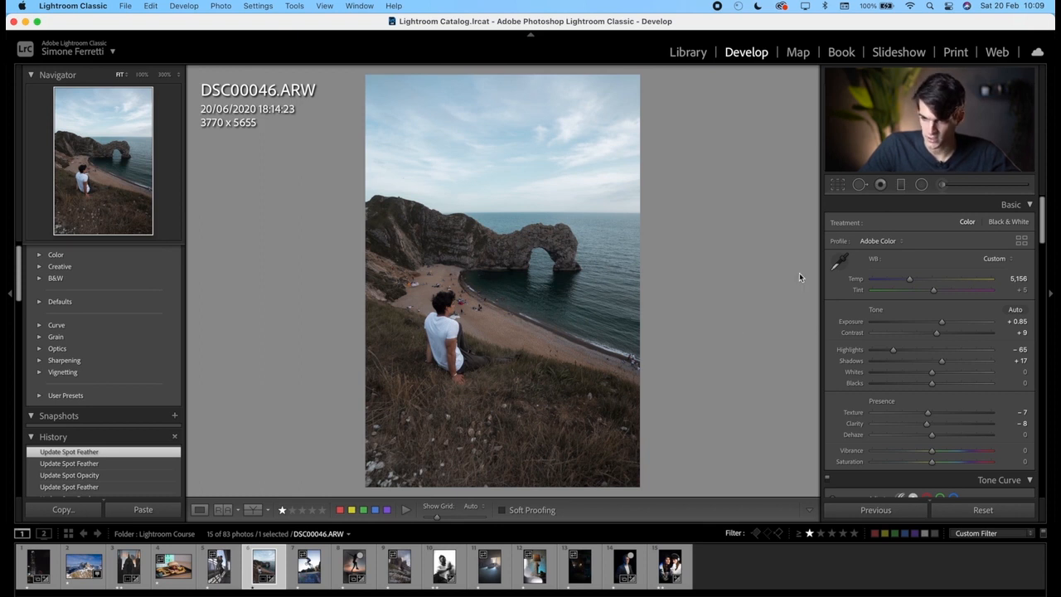
# Step: Add a diagonal graduated filter over the foreground grass, reset its effect settings, and lower its exposure to darken the area
pyautogui.click(901, 184)
pyautogui.moveTo(398, 442); pyautogui.dragTo(438, 347)
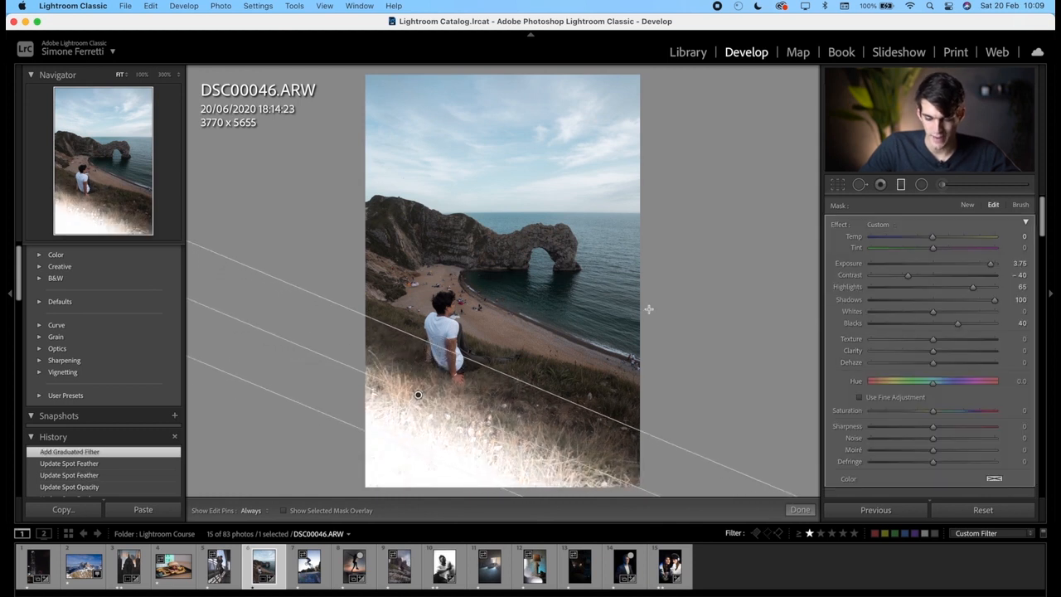
pyautogui.doubleClick(838, 224)
pyautogui.moveTo(933, 264); pyautogui.dragTo(907, 265)
pyautogui.moveTo(522, 373); pyautogui.dragTo(600, 398)
pyautogui.click(800, 510)
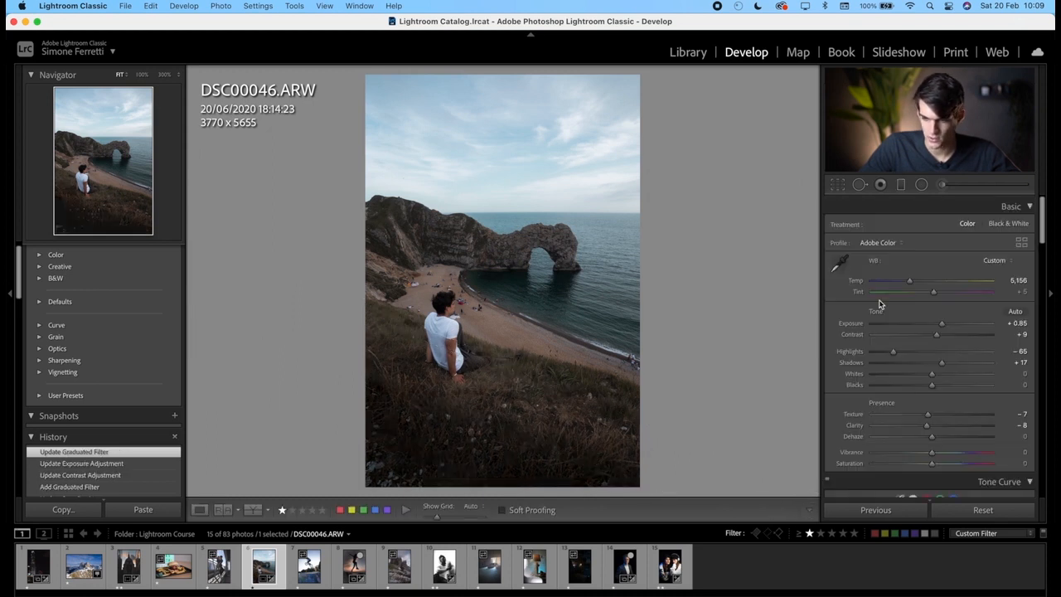
# Step: Paint an adjustment brush over the seated man, reset its effect settings, and set exposure to 0.95 and highlights to -20
pyautogui.click(941, 184)
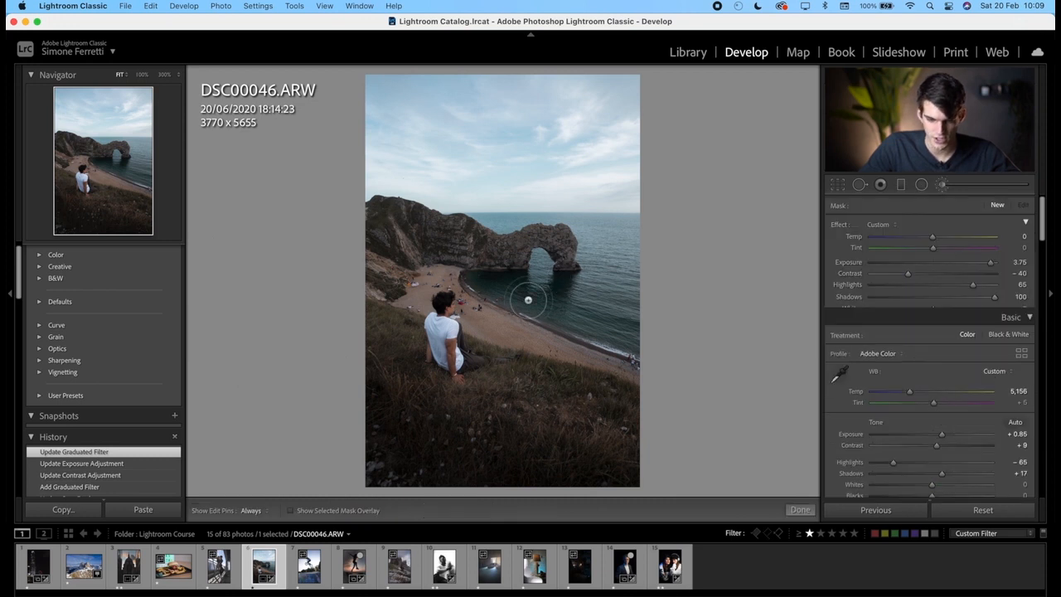
pyautogui.moveTo(437, 340)
pyautogui.mouseDown()
pyautogui.moveTo(498, 364)
pyautogui.moveTo(441, 343)
pyautogui.moveTo(456, 338)
pyautogui.moveTo(445, 302)
pyautogui.moveTo(432, 347)
pyautogui.moveTo(456, 383)
pyautogui.mouseUp()
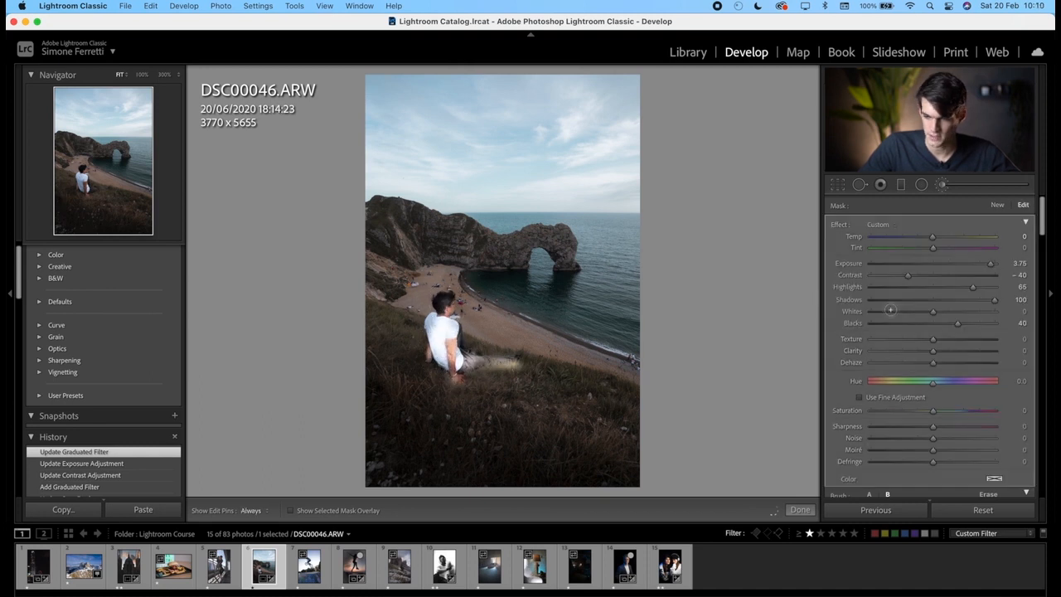
pyautogui.doubleClick(839, 225)
pyautogui.moveTo(934, 264); pyautogui.dragTo(919, 289)
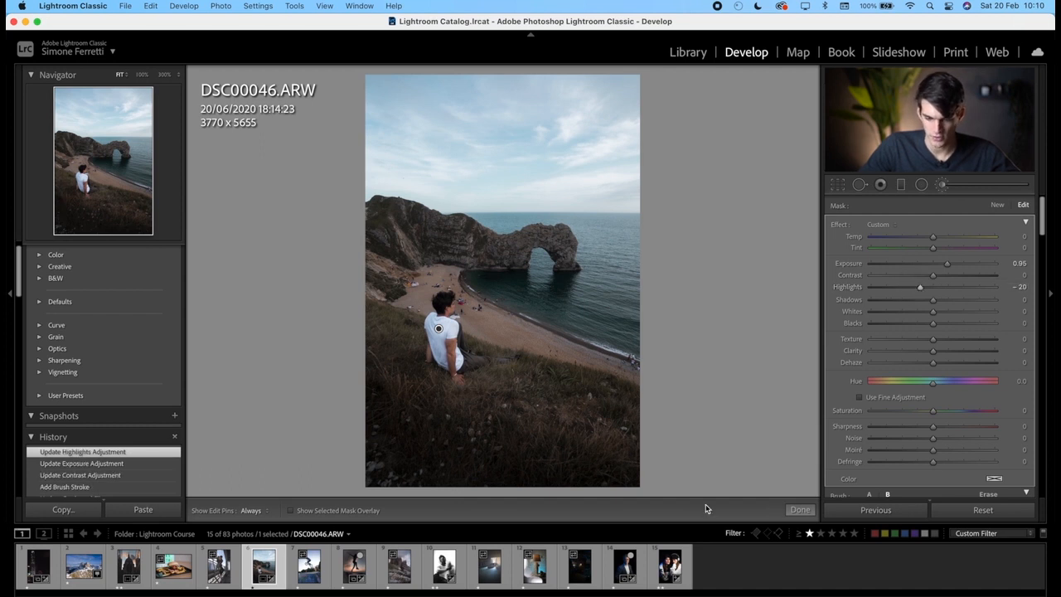
pyautogui.click(800, 511)
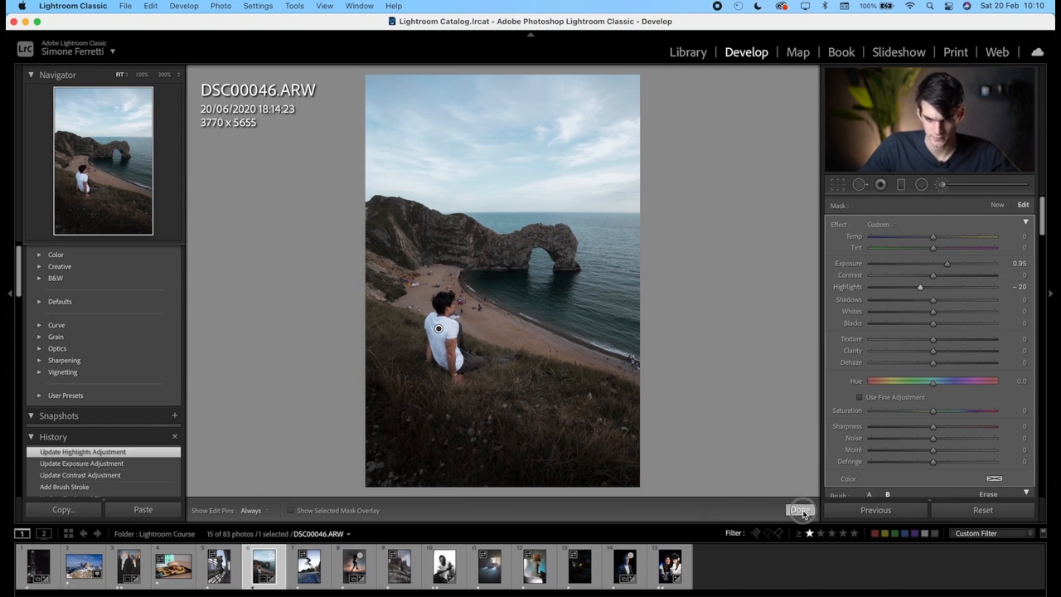
# Step: Add a roughly circular radial filter over the sky and horizon beyond the arch, with feather 100
pyautogui.click(921, 185)
pyautogui.moveTo(679, 198); pyautogui.dragTo(537, 329)
pyautogui.moveTo(602, 192); pyautogui.dragTo(548, 213)
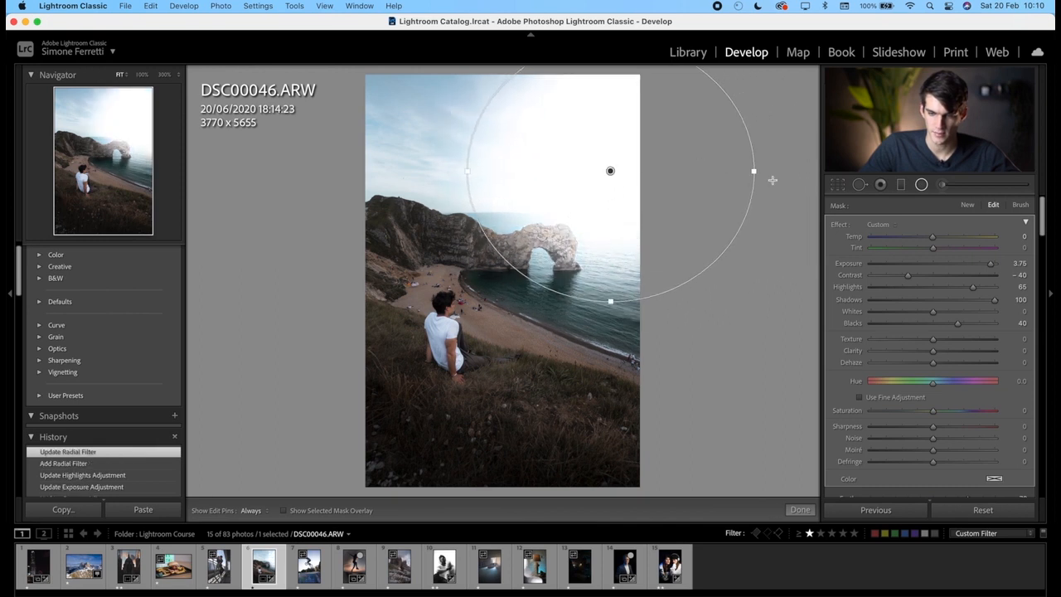
pyautogui.moveTo(754, 171); pyautogui.dragTo(716, 171)
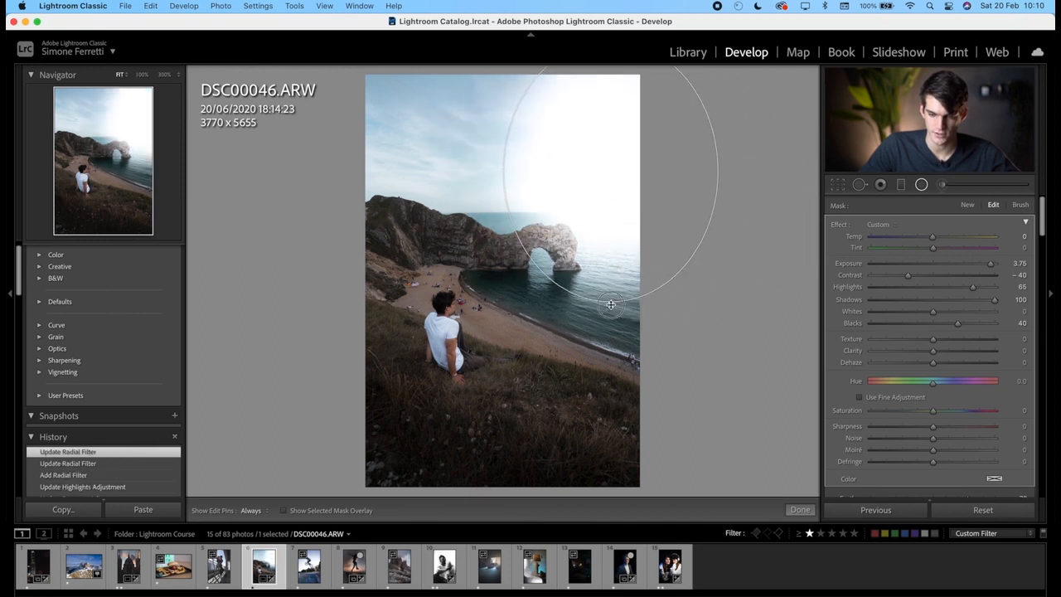
pyautogui.moveTo(610, 304); pyautogui.dragTo(611, 278)
pyautogui.scroll(-5, 937, 398)
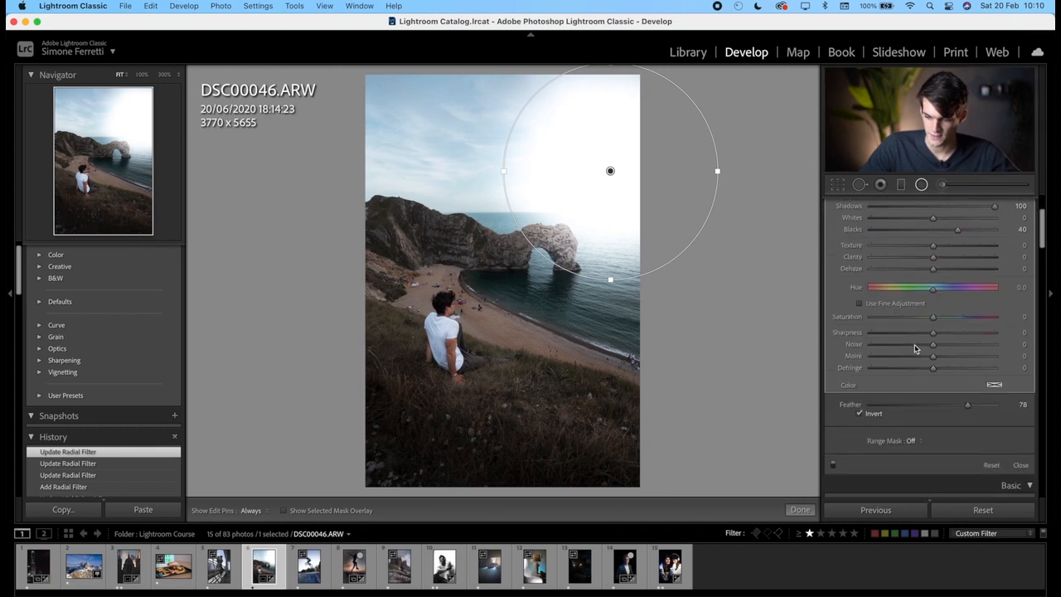
pyautogui.moveTo(986, 371); pyautogui.dragTo(1019, 370)
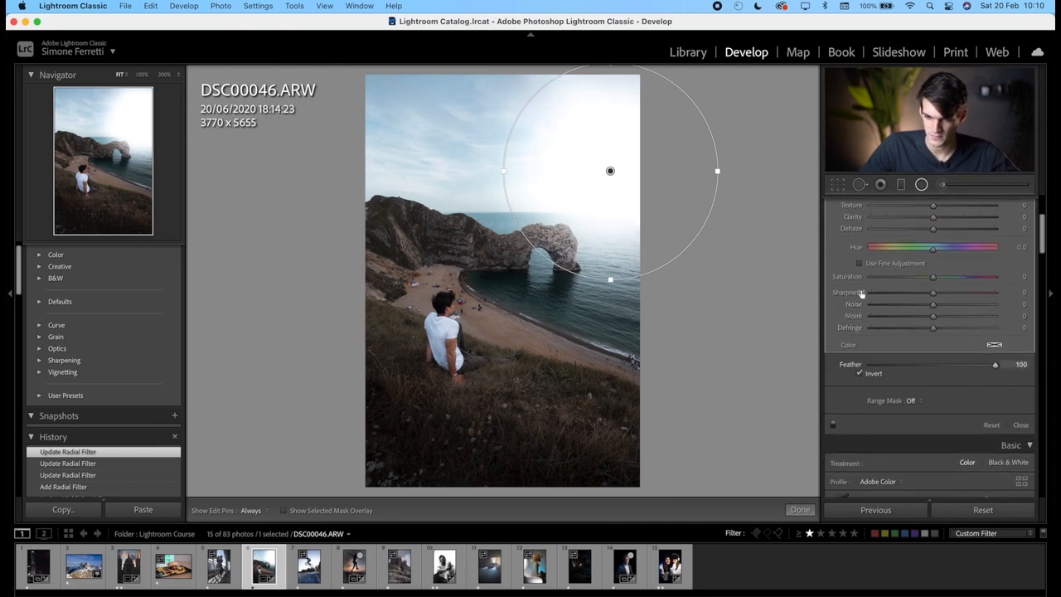
# Step: Reset the sky radial filter's effects, set exposure to 1.66 and temperature to 91, and shift it slightly toward the photo's outer edge
pyautogui.scroll(5, 860, 292)
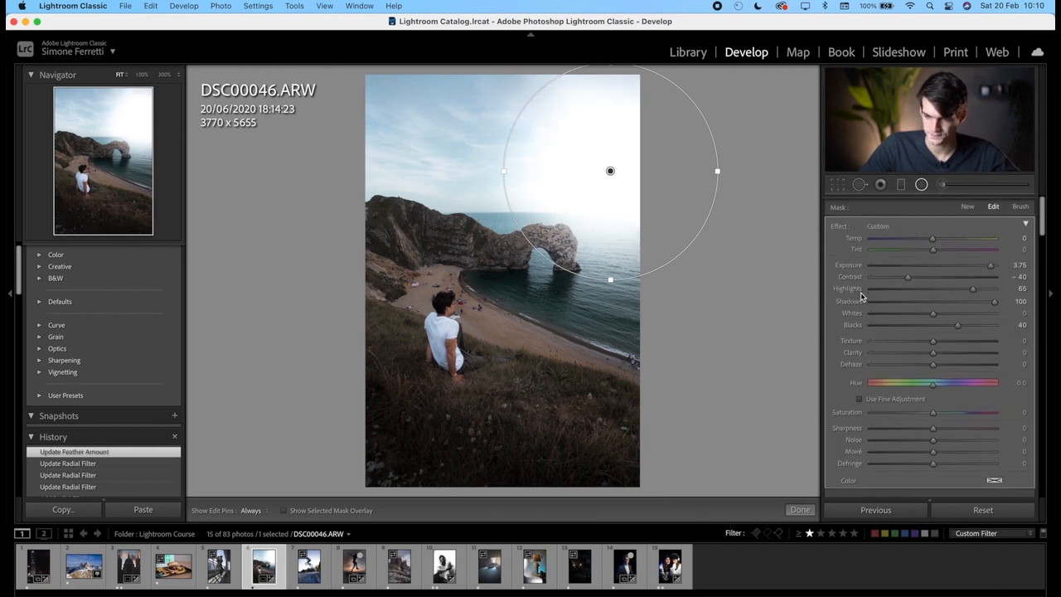
pyautogui.doubleClick(841, 219)
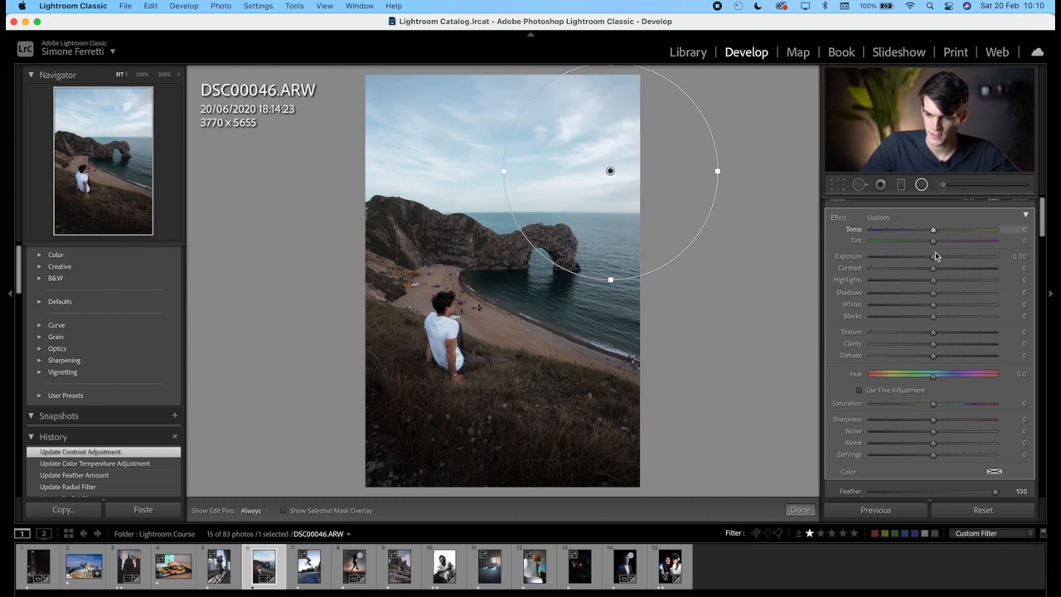
pyautogui.moveTo(938, 259); pyautogui.dragTo(989, 235)
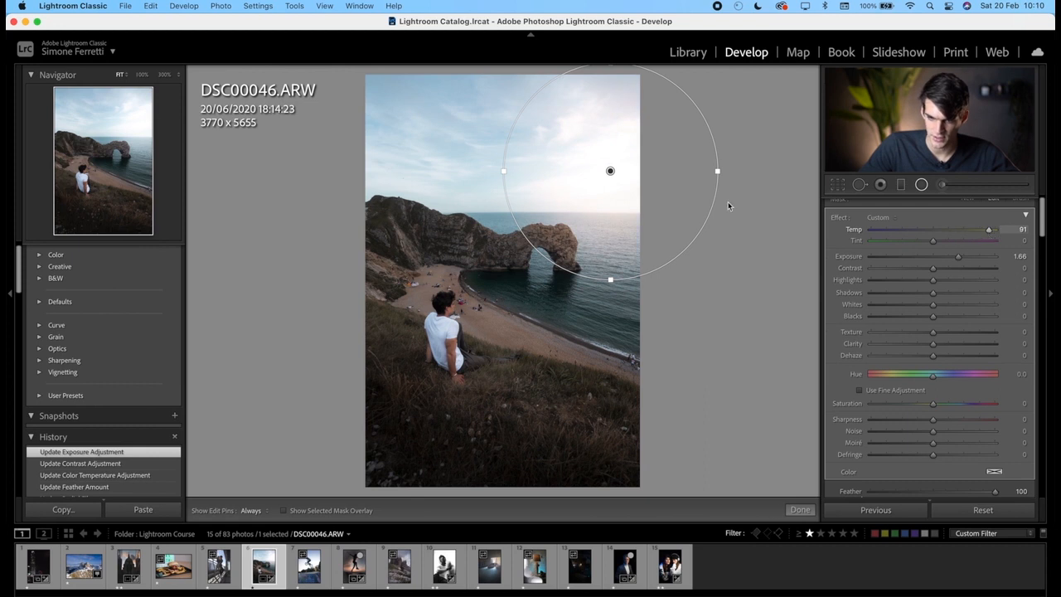
pyautogui.moveTo(642, 183); pyautogui.dragTo(659, 181)
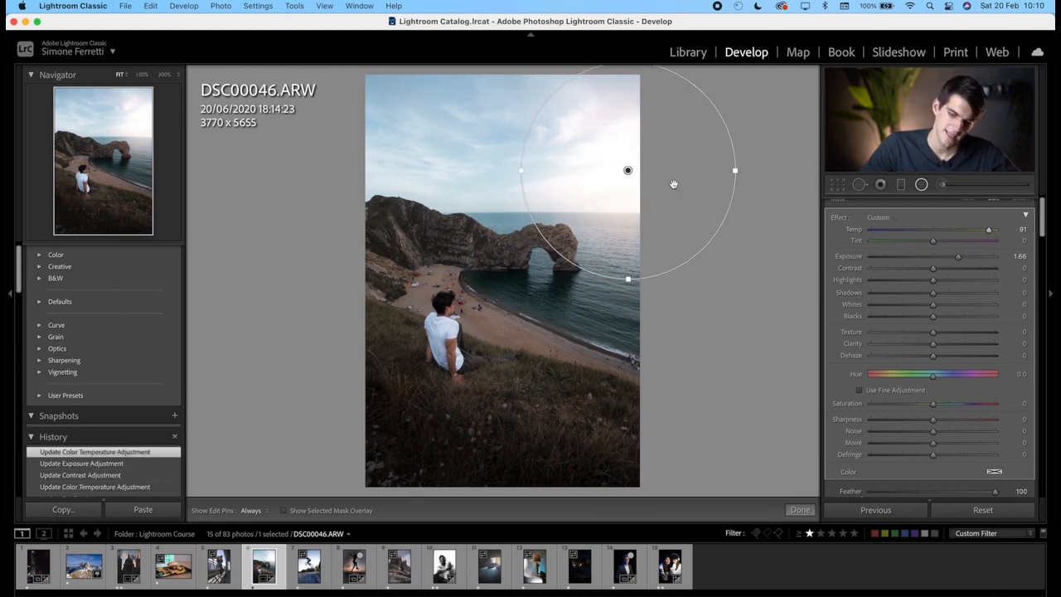
pyautogui.click(804, 506)
# Step: Add a large tilted elliptical radial filter from the bright sky across the arch to the seated man, and reset its effect settings
pyautogui.click(921, 184)
pyautogui.moveTo(619, 233); pyautogui.dragTo(378, 356)
pyautogui.moveTo(439, 320); pyautogui.dragTo(490, 385)
pyautogui.moveTo(576, 289); pyautogui.dragTo(466, 316)
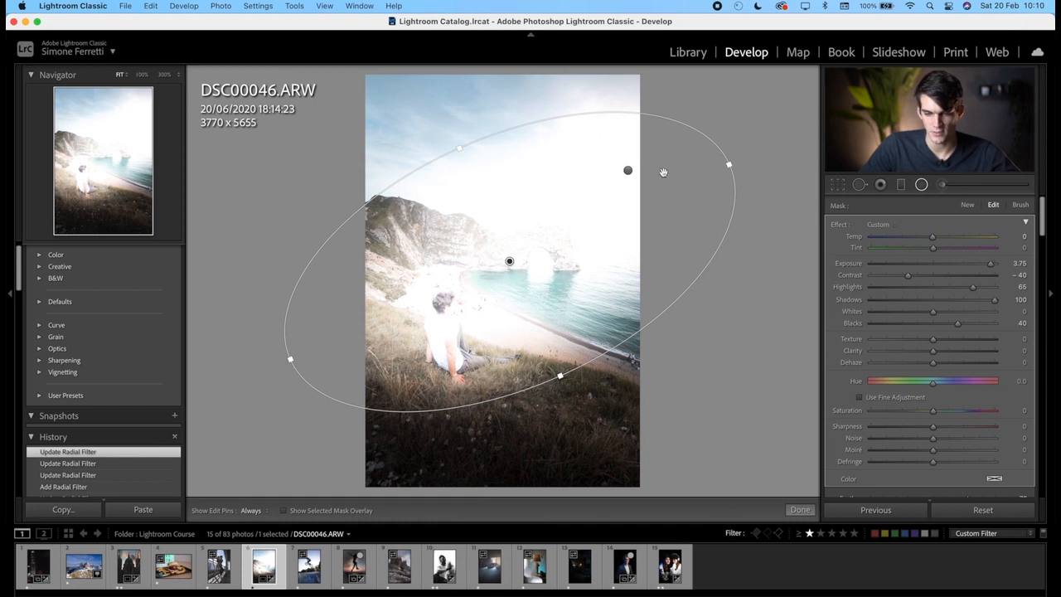
pyautogui.doubleClick(840, 224)
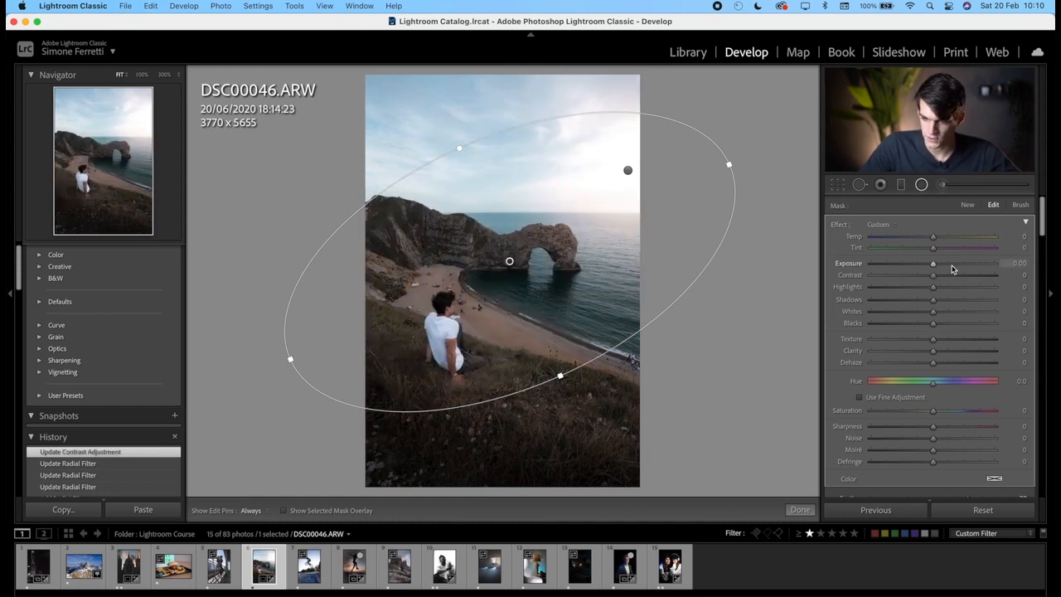
# Step: Raise the tilted radial filter's exposure to about 1.3 and increase its feather, and compare the photo with its unedited version
pyautogui.moveTo(934, 264); pyautogui.dragTo(953, 267)
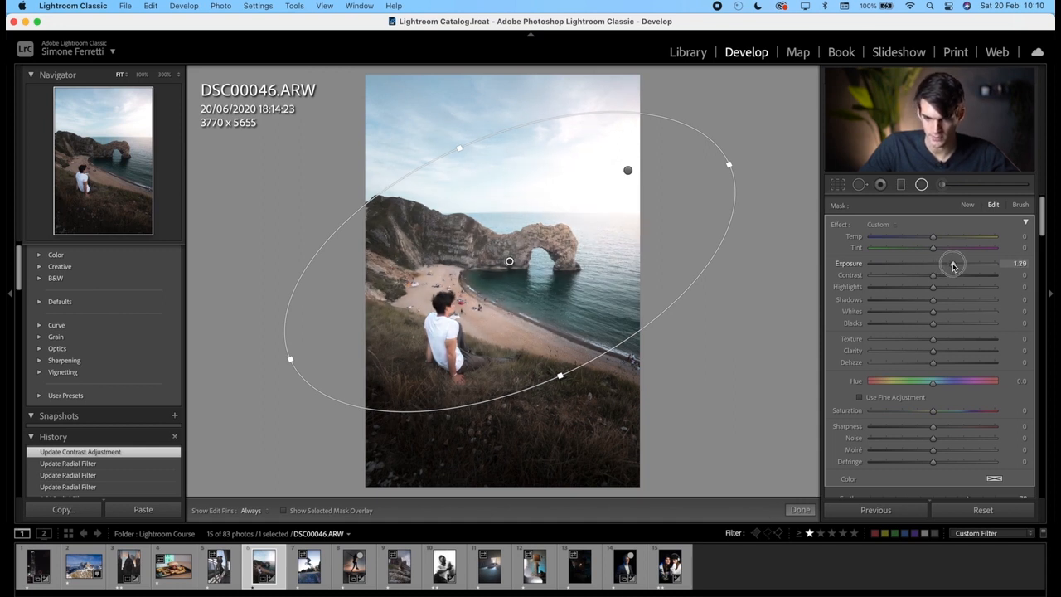
pyautogui.moveTo(954, 265); pyautogui.dragTo(952, 264)
pyautogui.scroll(-5, 999, 314)
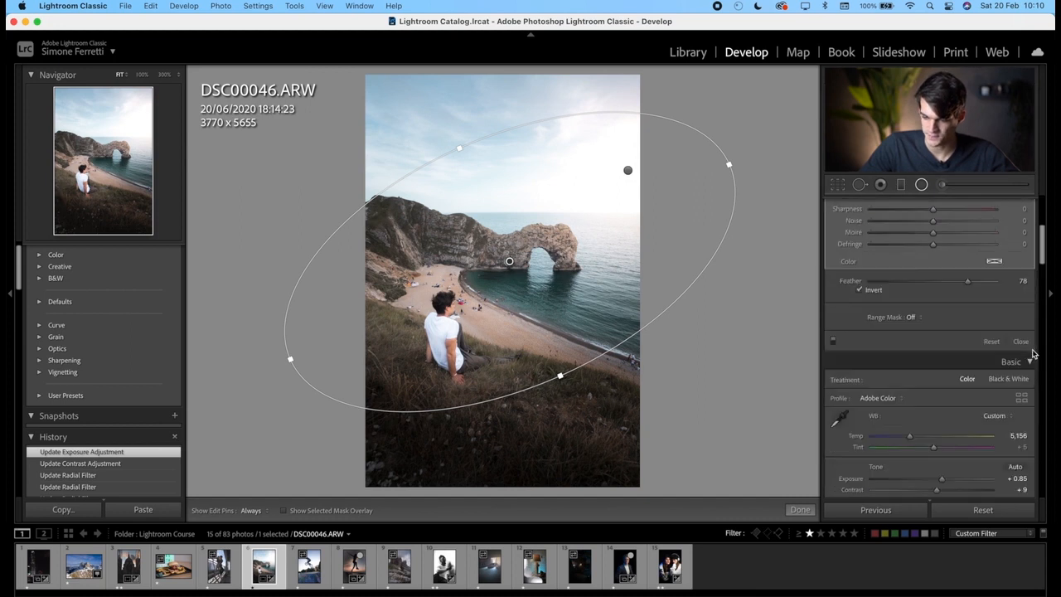
pyautogui.moveTo(967, 220); pyautogui.dragTo(1014, 219)
pyautogui.click(800, 510)
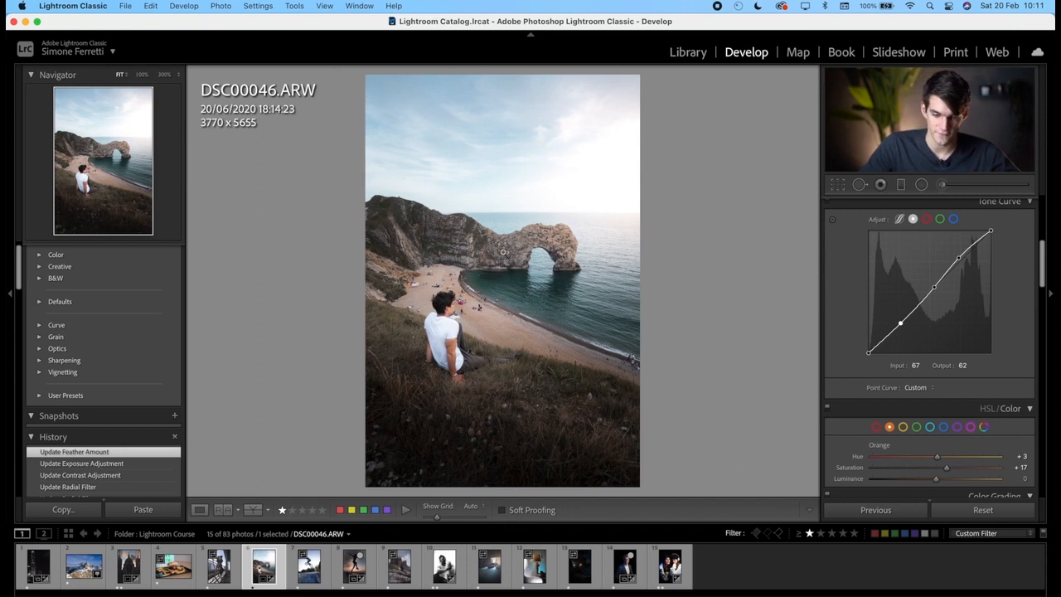
pyautogui.press('\\')
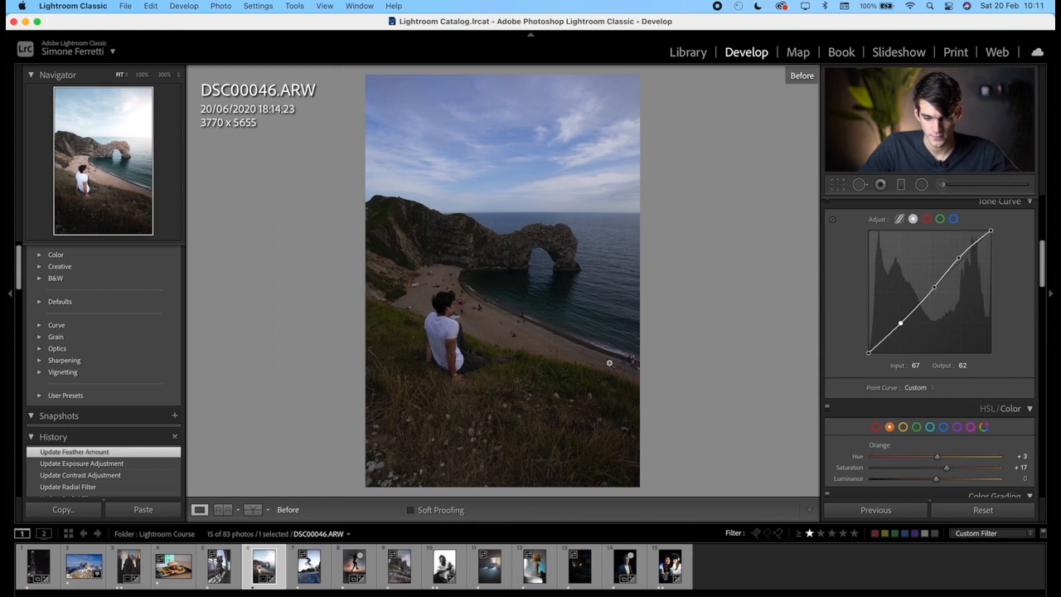
pyautogui.press('\\')
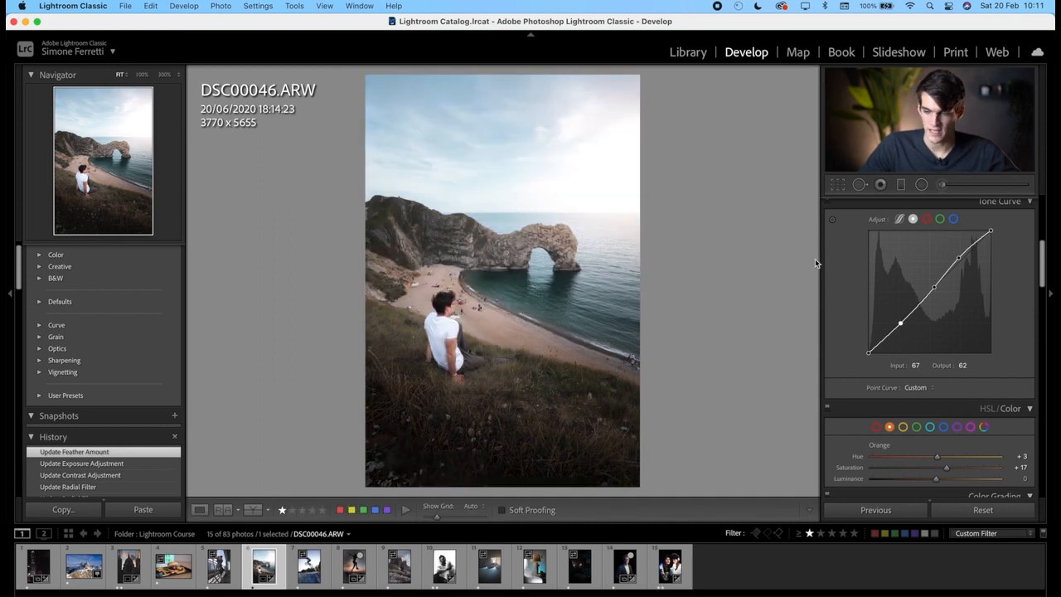
# Step: Add an elliptical radial filter around the rock arch, reset its effect settings and raise its clarity to about 75
pyautogui.click(920, 184)
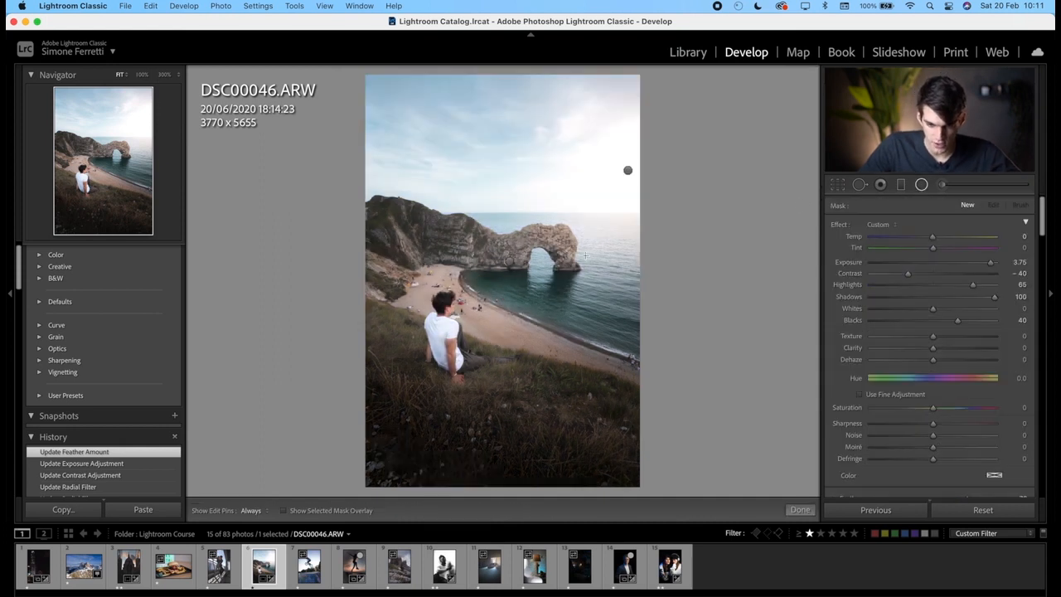
pyautogui.moveTo(467, 238); pyautogui.dragTo(537, 219)
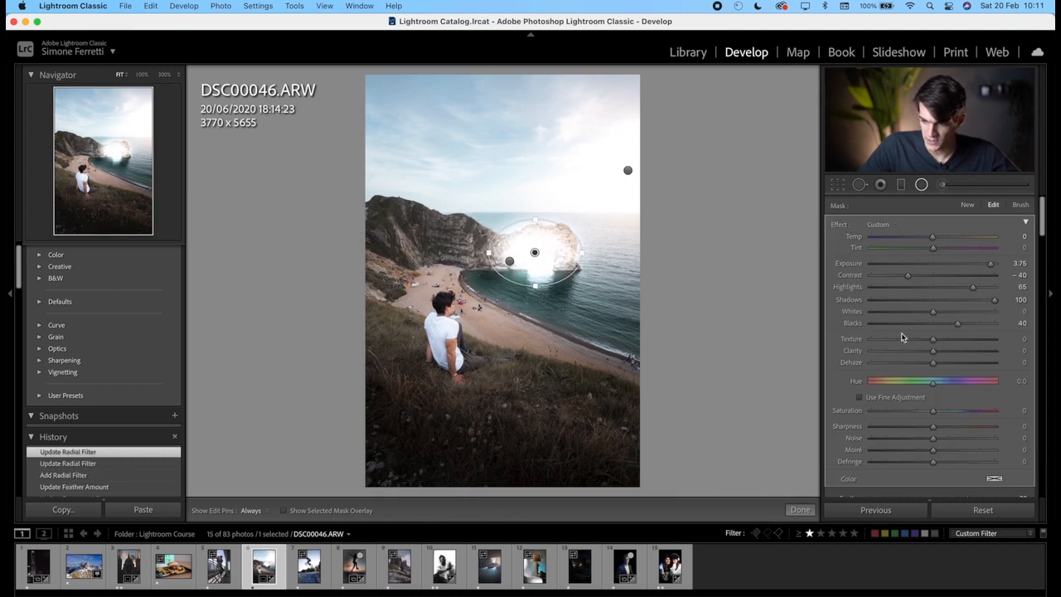
pyautogui.doubleClick(843, 225)
pyautogui.moveTo(950, 354); pyautogui.dragTo(978, 354)
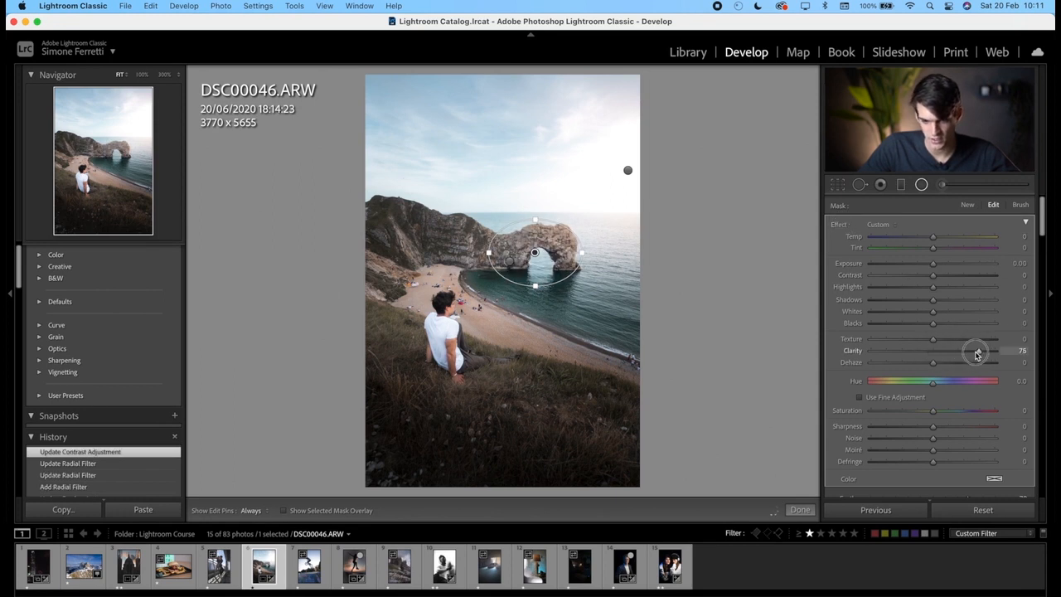
pyautogui.click(800, 510)
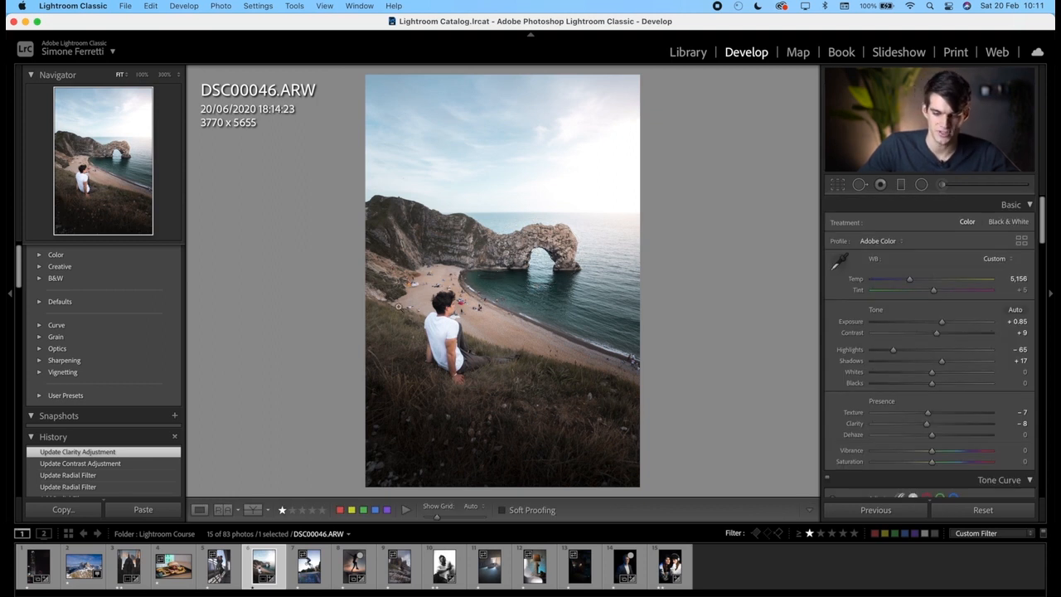
# Step: Inspect the seated man up close, then rate the coastal photo two stars
pyautogui.click(435, 300)
pyautogui.click(435, 300)
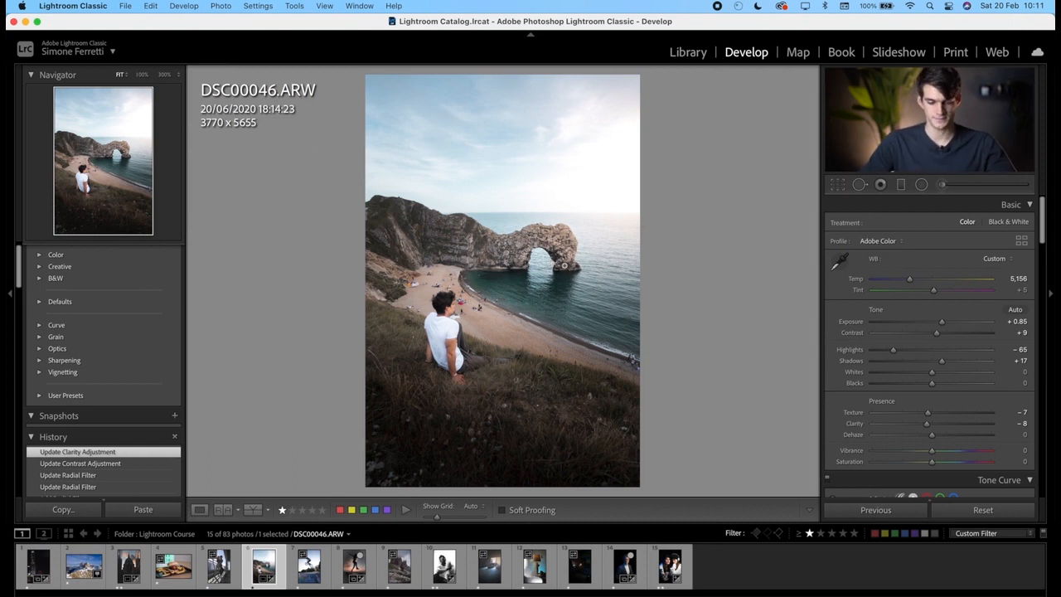
pyautogui.press('2')
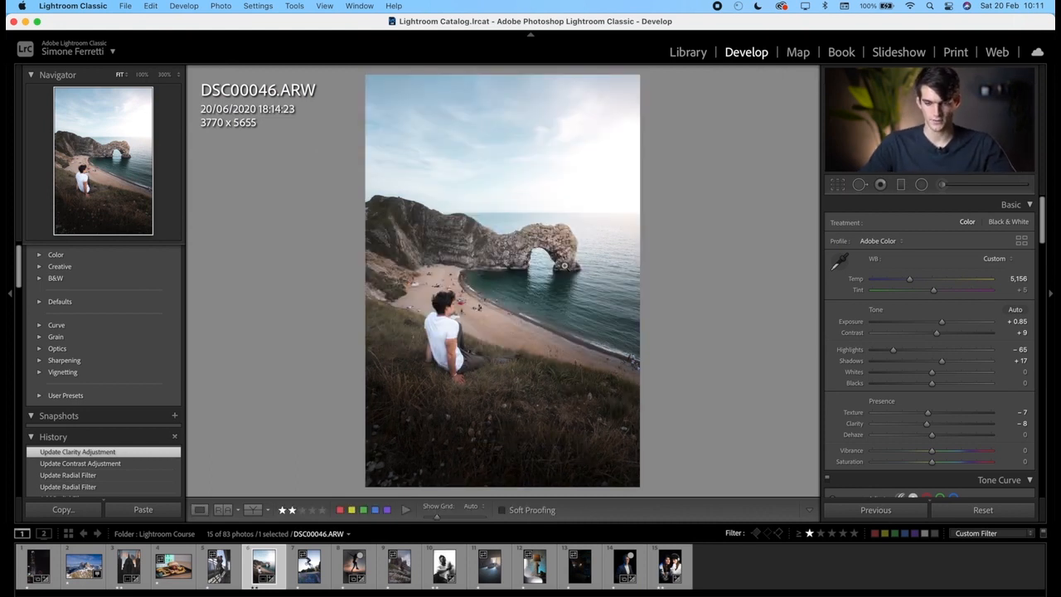
# Step: Open ifc2.ARW, straighten its crop to an angle of 1.25 and raise the exposure to +2.00
pyautogui.click(38, 566)
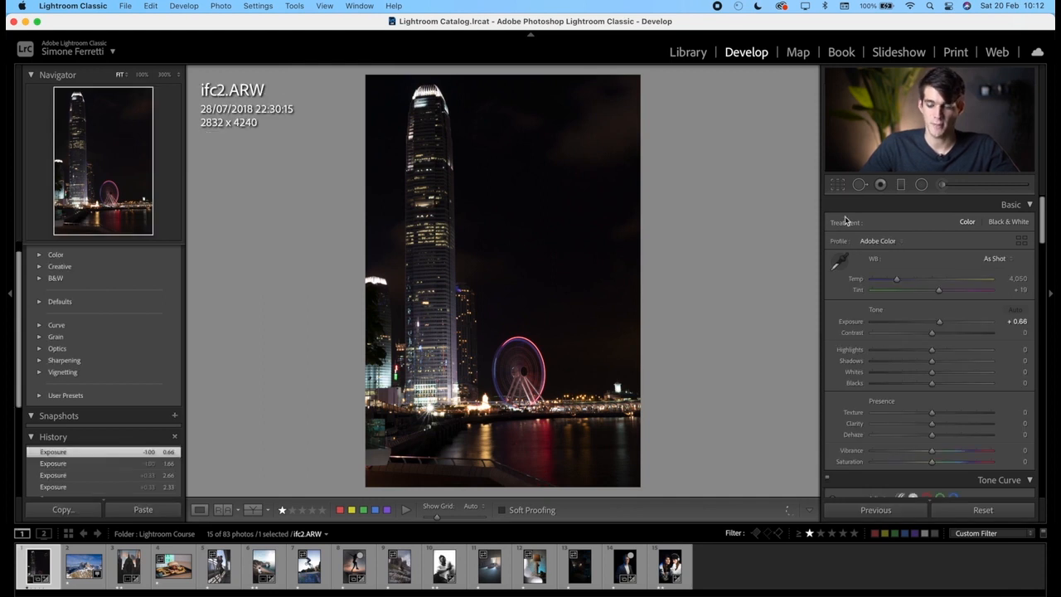
pyautogui.click(838, 184)
pyautogui.moveTo(935, 258); pyautogui.dragTo(937, 259)
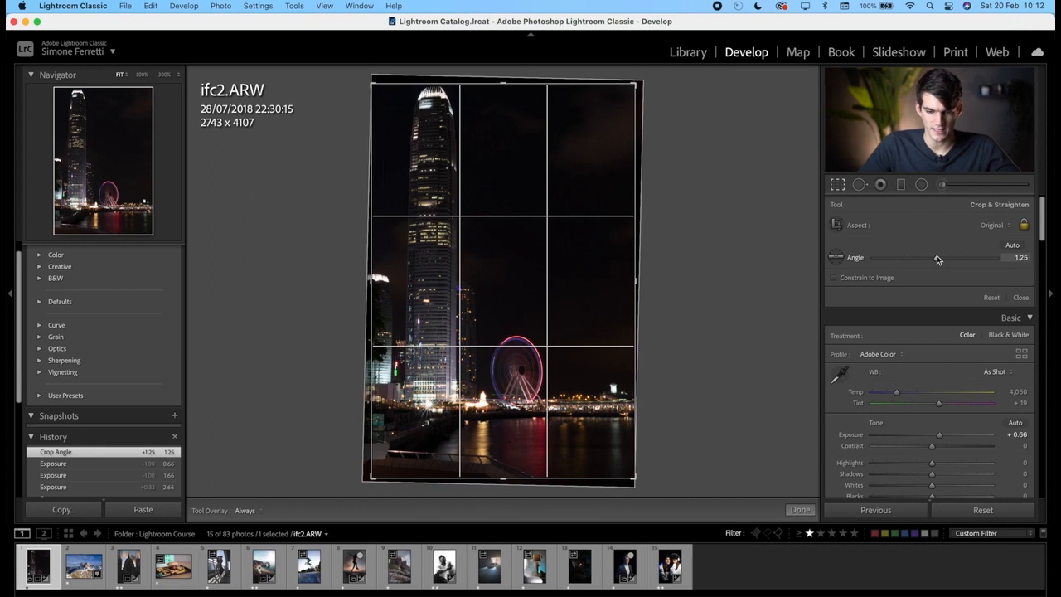
pyautogui.press('Return')
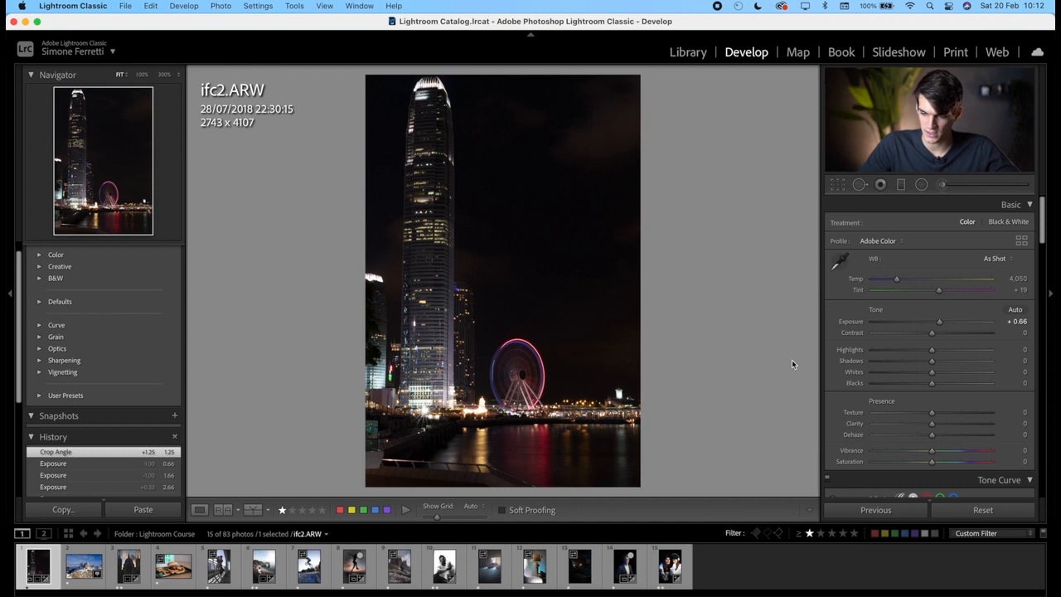
pyautogui.moveTo(939, 324); pyautogui.dragTo(957, 325)
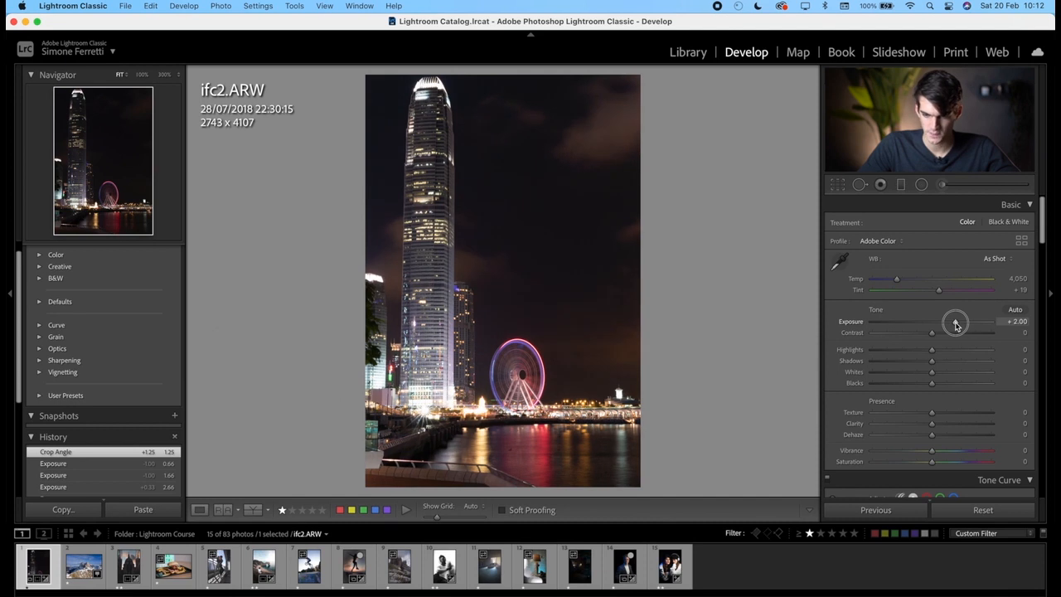
pyautogui.moveTo(956, 323); pyautogui.dragTo(956, 323)
# Step: Shift the color hues, setting blue to -69, red to -81, magenta to -48 and purple to -81
pyautogui.scroll(-5, 931, 402)
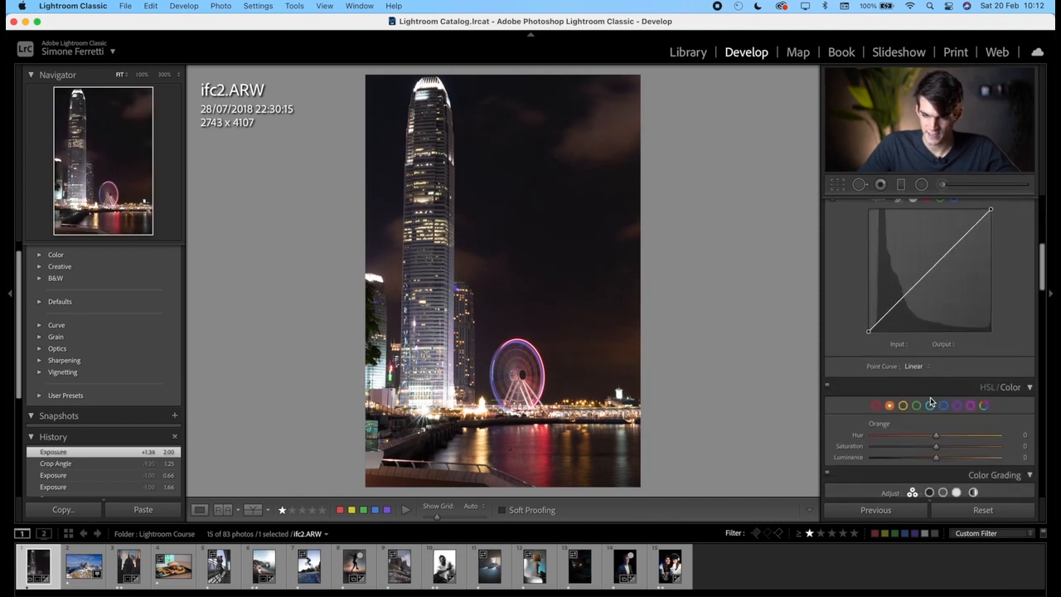
pyautogui.scroll(-3, 931, 402)
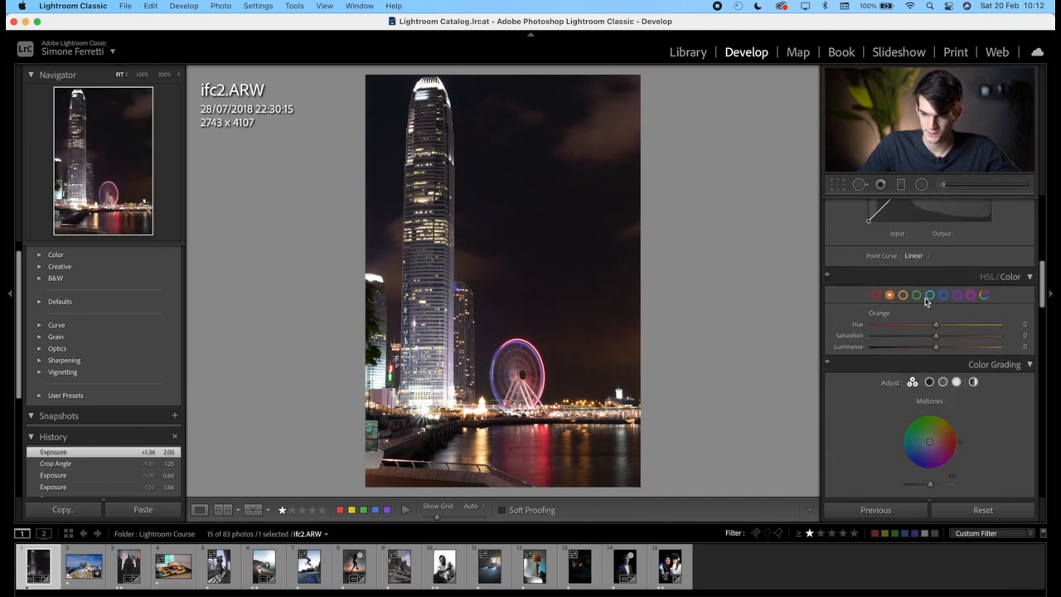
pyautogui.click(944, 296)
pyautogui.moveTo(935, 324); pyautogui.dragTo(891, 327)
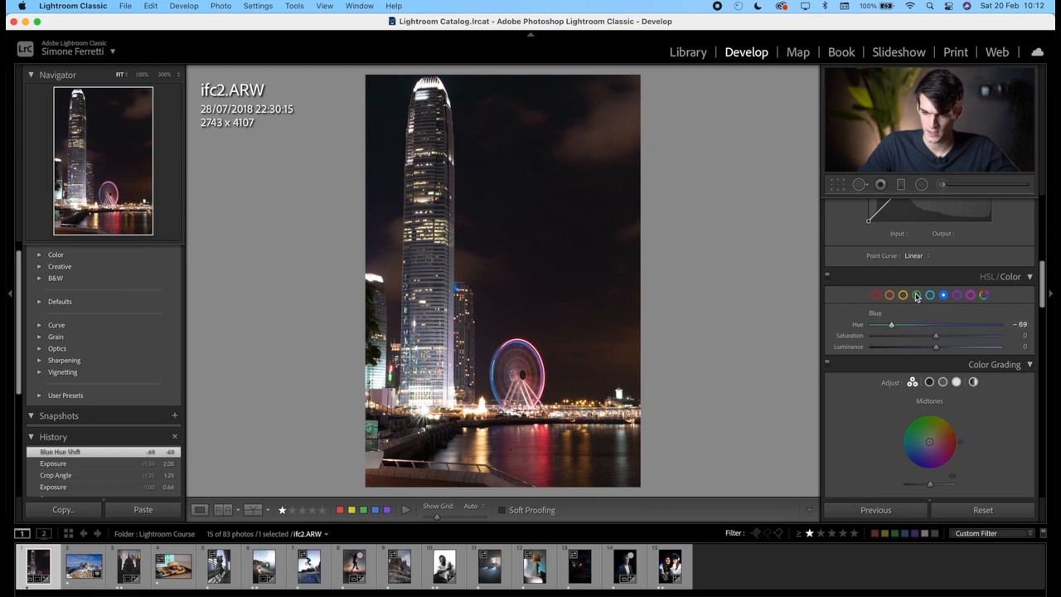
pyautogui.click(877, 295)
pyautogui.moveTo(935, 324); pyautogui.dragTo(885, 329)
# Step: Set the orange hue to -67, saturation to -34 and luminance to -23, and lower the photo's highlights to -22
pyautogui.click(890, 295)
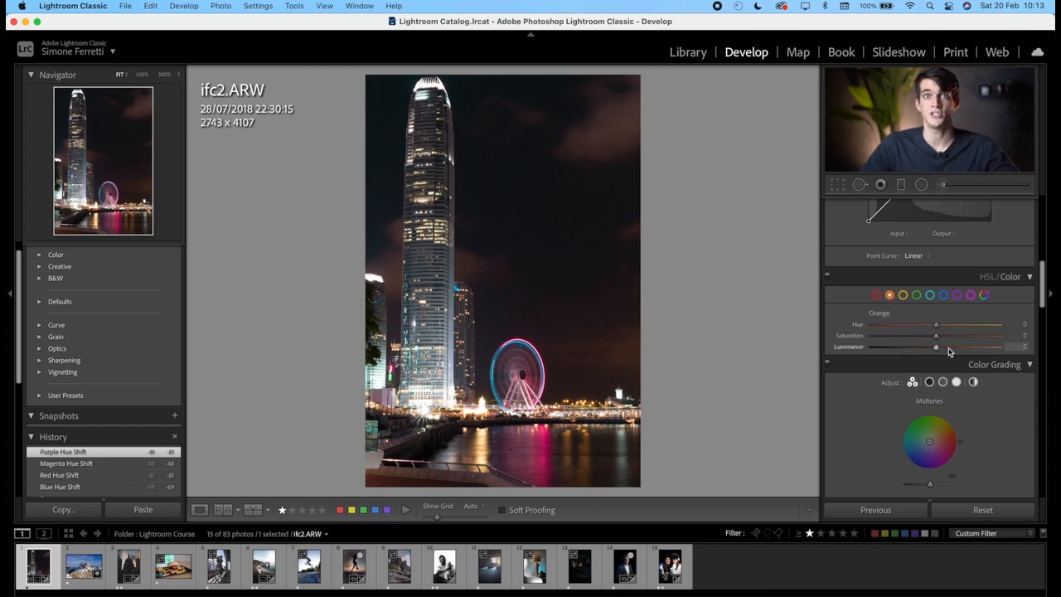
pyautogui.moveTo(936, 324); pyautogui.dragTo(920, 348)
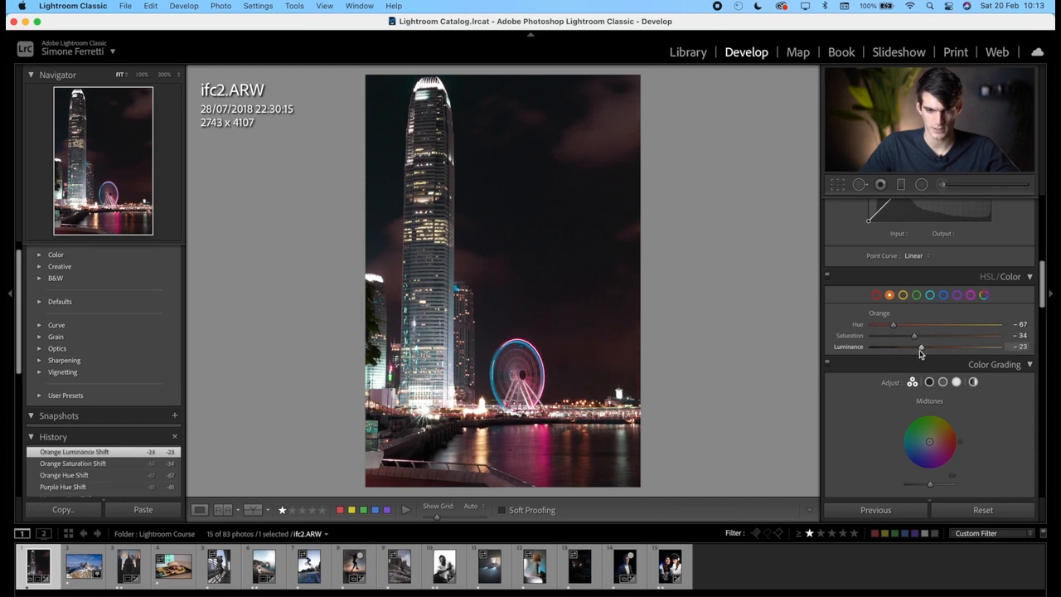
pyautogui.scroll(5, 918, 350)
pyautogui.scroll(3, 919, 350)
pyautogui.press('\\')
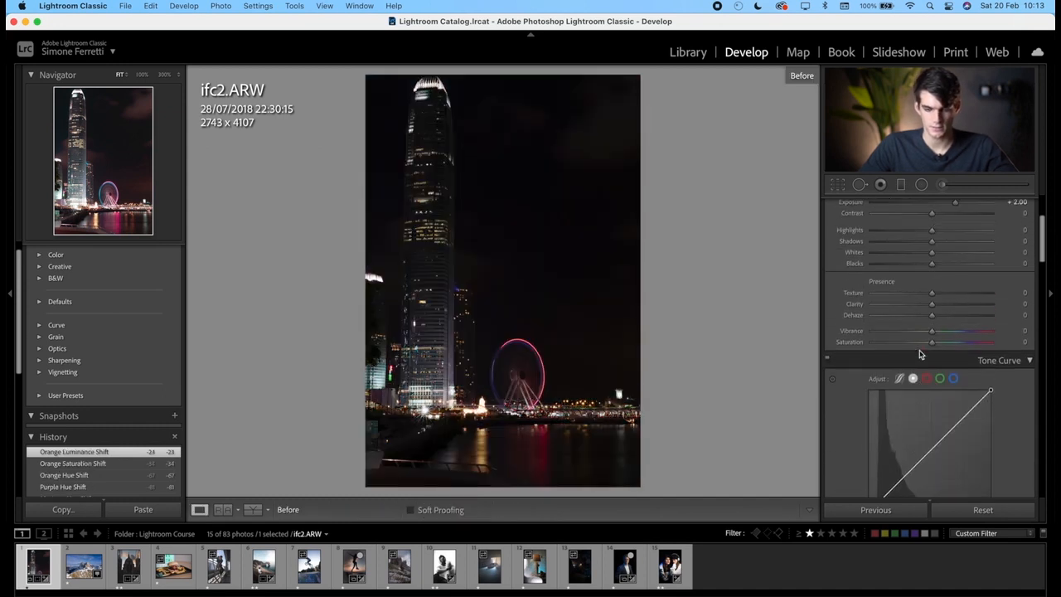
pyautogui.press('\\')
pyautogui.scroll(3, 955, 294)
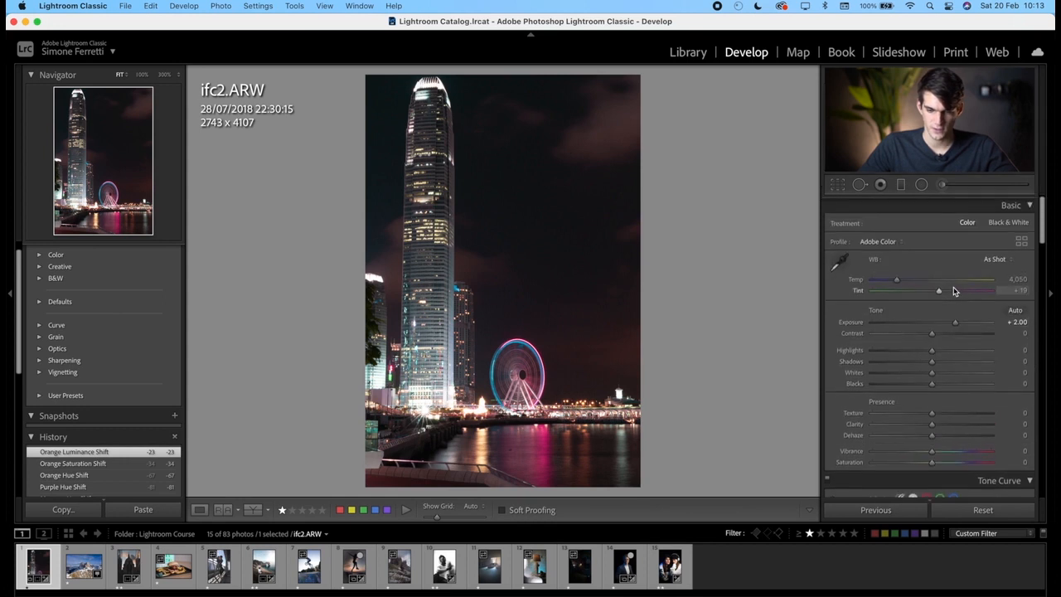
pyautogui.moveTo(932, 349); pyautogui.dragTo(916, 353)
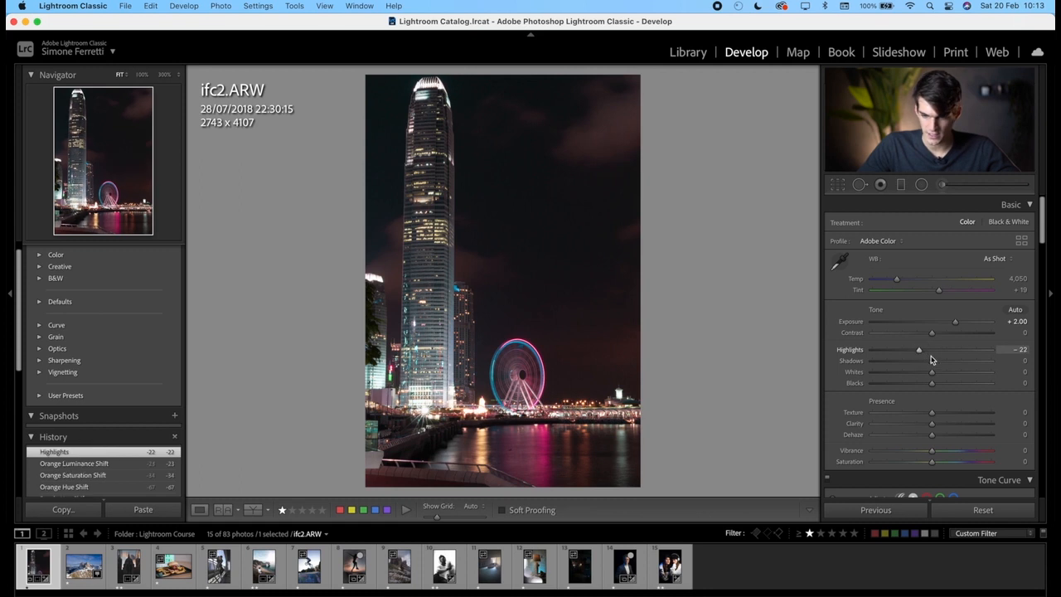
# Step: Add a graduated filter rising from the photo's lower edge over the water, reset its effects and lower its exposure to about -1.36
pyautogui.click(901, 185)
pyautogui.moveTo(483, 478); pyautogui.dragTo(481, 431)
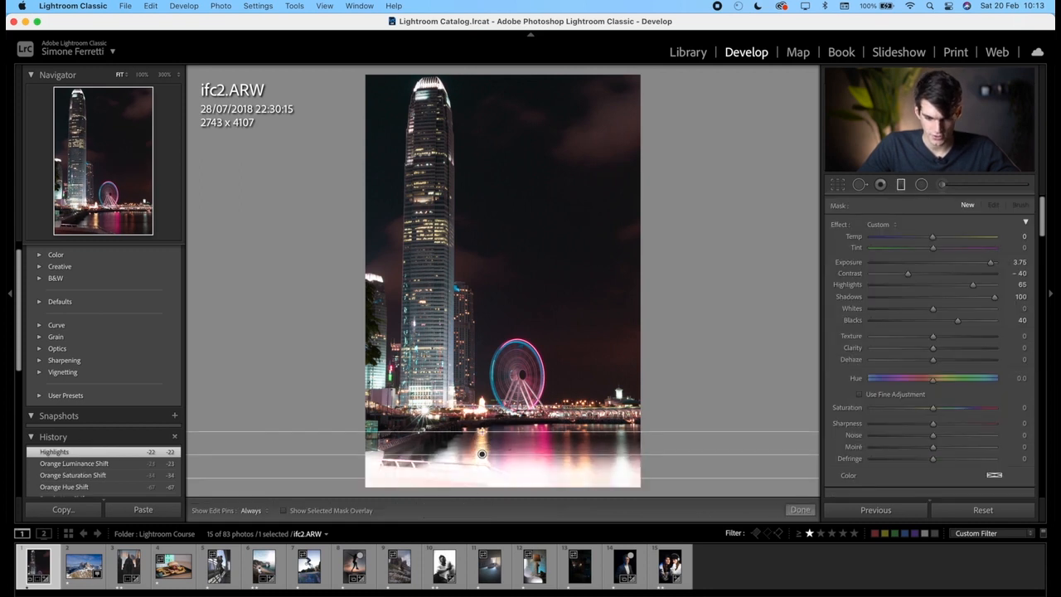
pyautogui.doubleClick(837, 225)
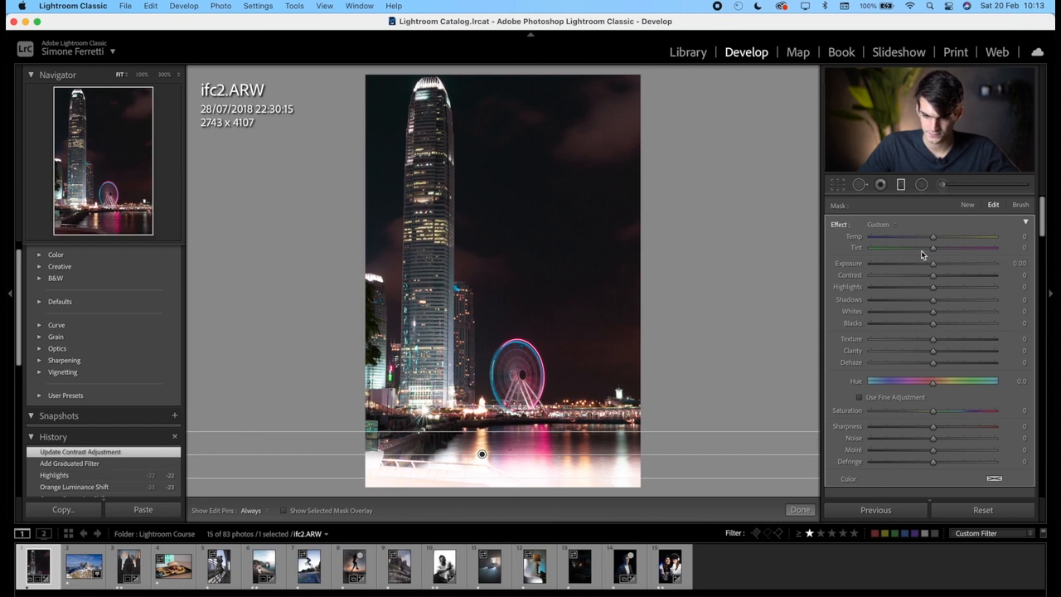
pyautogui.moveTo(933, 263); pyautogui.dragTo(916, 264)
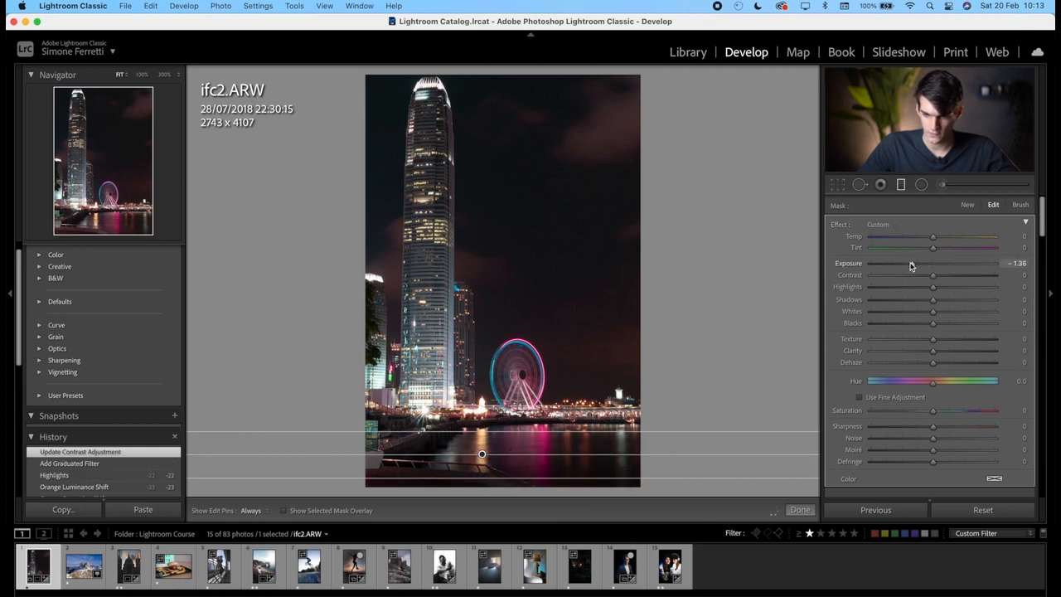
# Step: Paint an adjustment brush over the Ferris wheel and waterfront lights, reset its effects and set exposure to 0.61
pyautogui.click(942, 184)
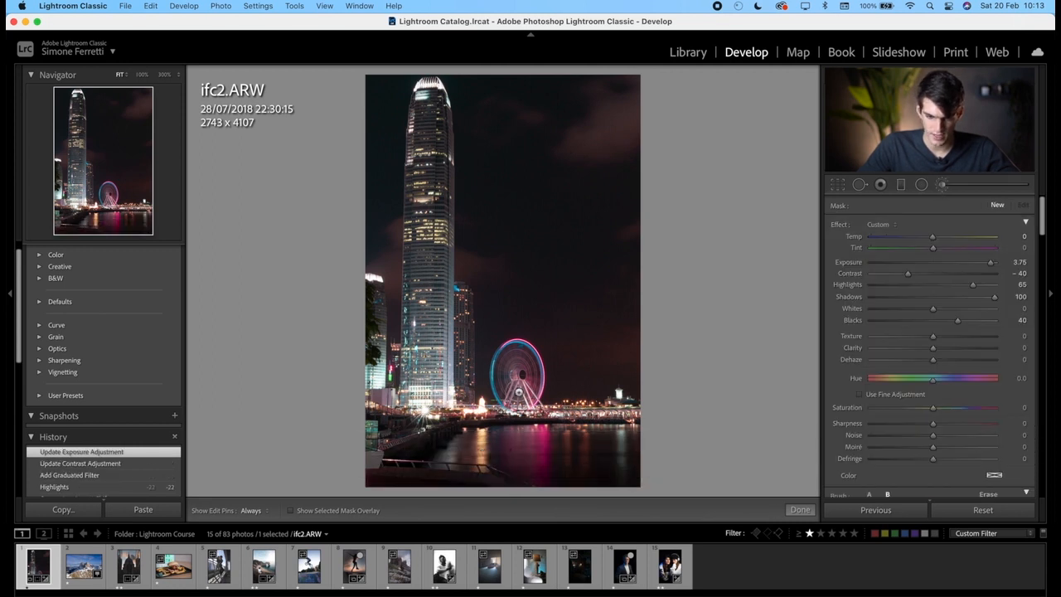
pyautogui.scroll(5, 519, 358)
pyautogui.moveTo(516, 384)
pyautogui.mouseDown()
pyautogui.moveTo(513, 364)
pyautogui.moveTo(505, 394)
pyautogui.moveTo(522, 369)
pyautogui.moveTo(510, 390)
pyautogui.moveTo(518, 406)
pyautogui.moveTo(648, 400)
pyautogui.moveTo(503, 407)
pyautogui.moveTo(616, 418)
pyautogui.moveTo(547, 409)
pyautogui.mouseUp()
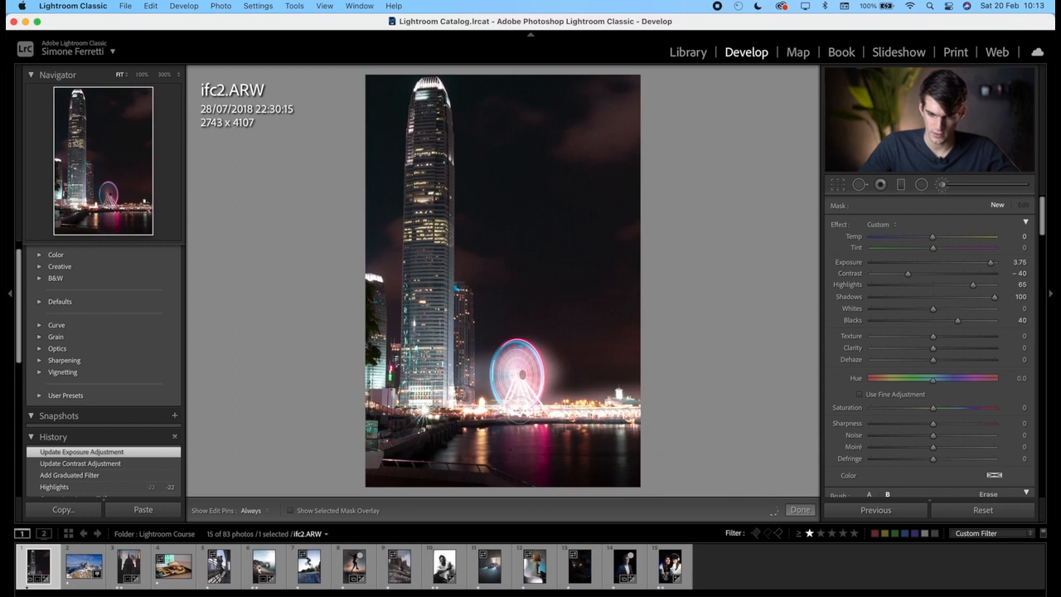
pyautogui.doubleClick(840, 227)
pyautogui.moveTo(933, 262)
pyautogui.mouseDown()
pyautogui.moveTo(976, 266)
pyautogui.moveTo(941, 267)
pyautogui.mouseUp()
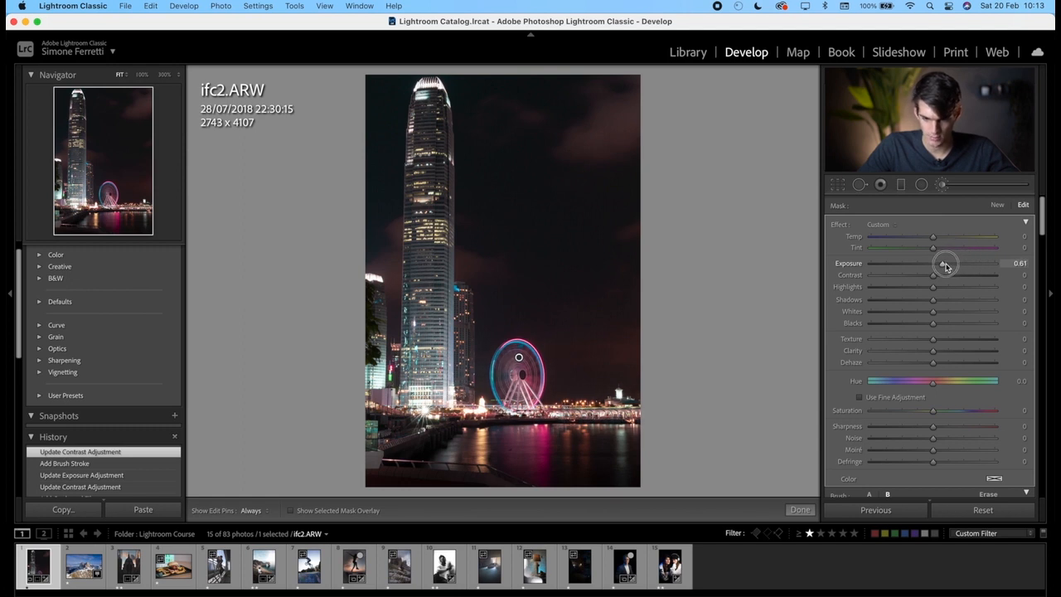
# Step: Set the Ferris wheel brush's texture to -97 and clarity to -68, readjust its exposure and finish the brush edit
pyautogui.scroll(-1, 931, 341)
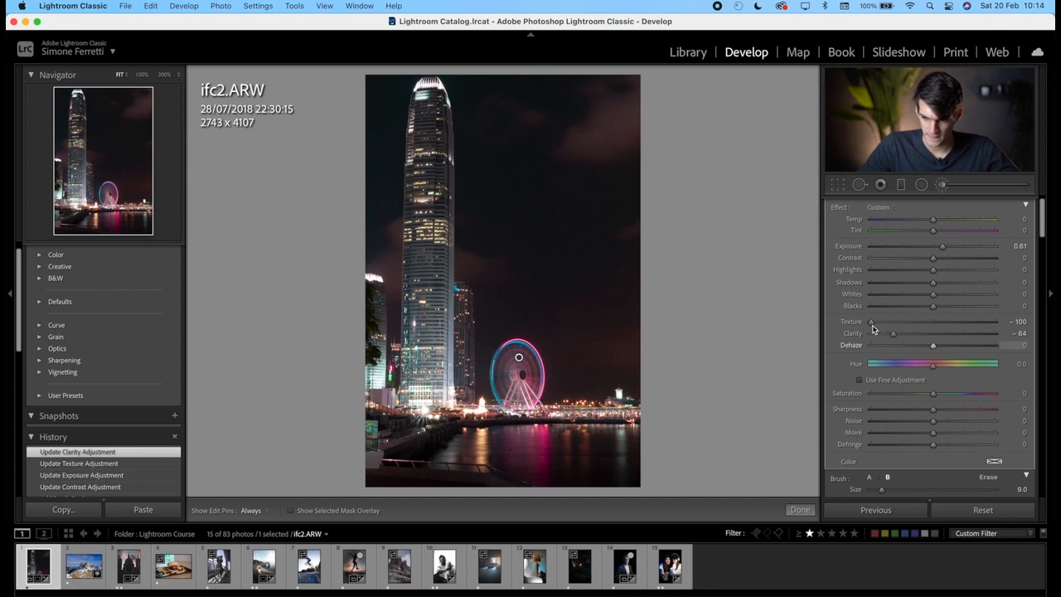
pyautogui.moveTo(872, 325); pyautogui.dragTo(891, 339)
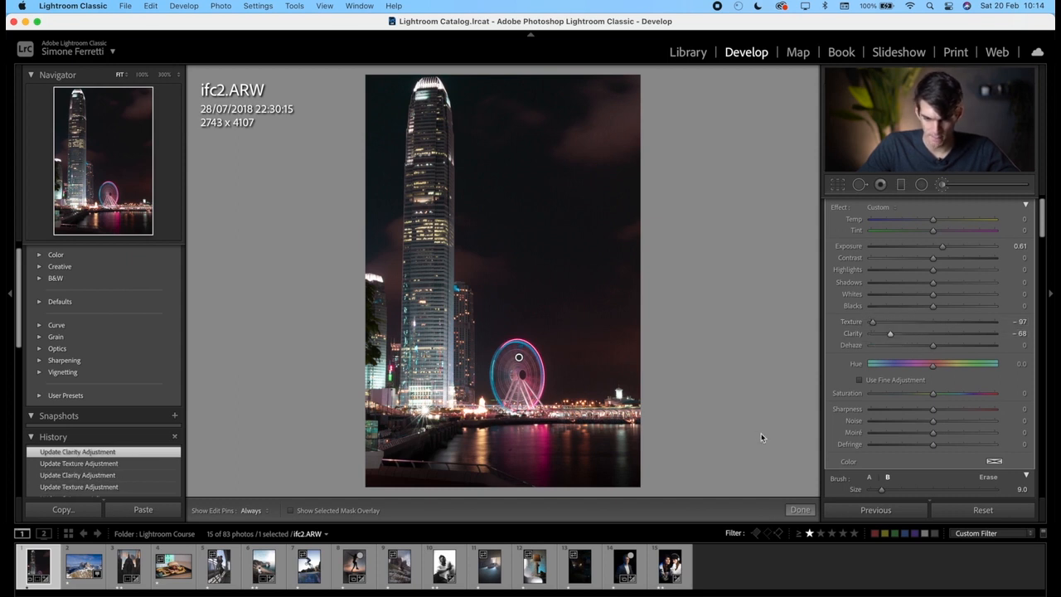
pyautogui.moveTo(941, 264); pyautogui.dragTo(959, 265)
pyautogui.click(800, 510)
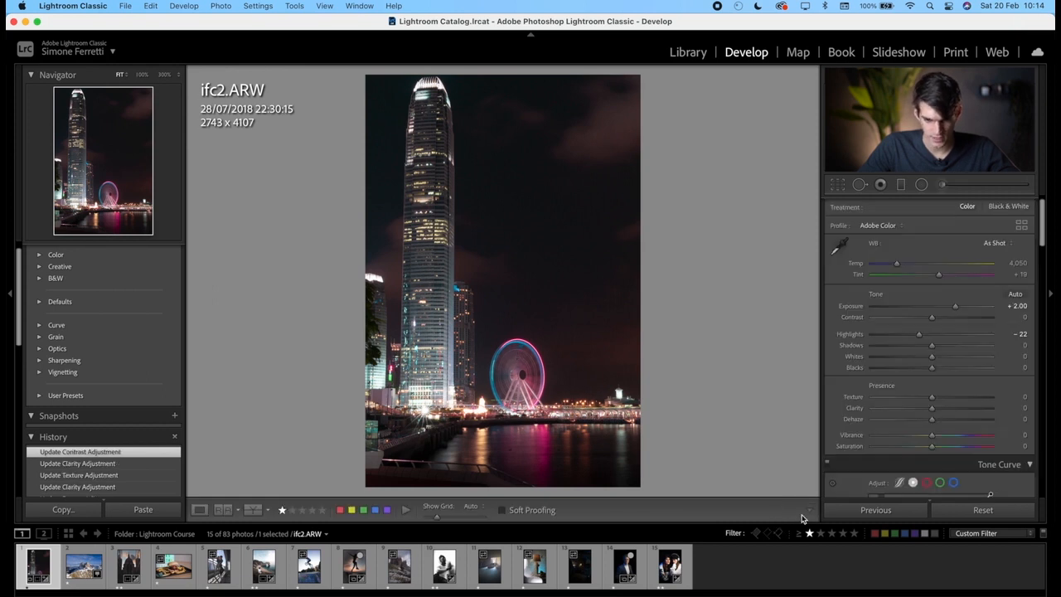
# Step: Darken the buildings at the photo's left edge with a tall radial filter of lowered exposure, and compare with the unedited version
pyautogui.click(921, 185)
pyautogui.moveTo(345, 356); pyautogui.dragTo(389, 484)
pyautogui.moveTo(357, 397)
pyautogui.mouseDown()
pyautogui.moveTo(363, 448)
pyautogui.moveTo(363, 416)
pyautogui.mouseUp()
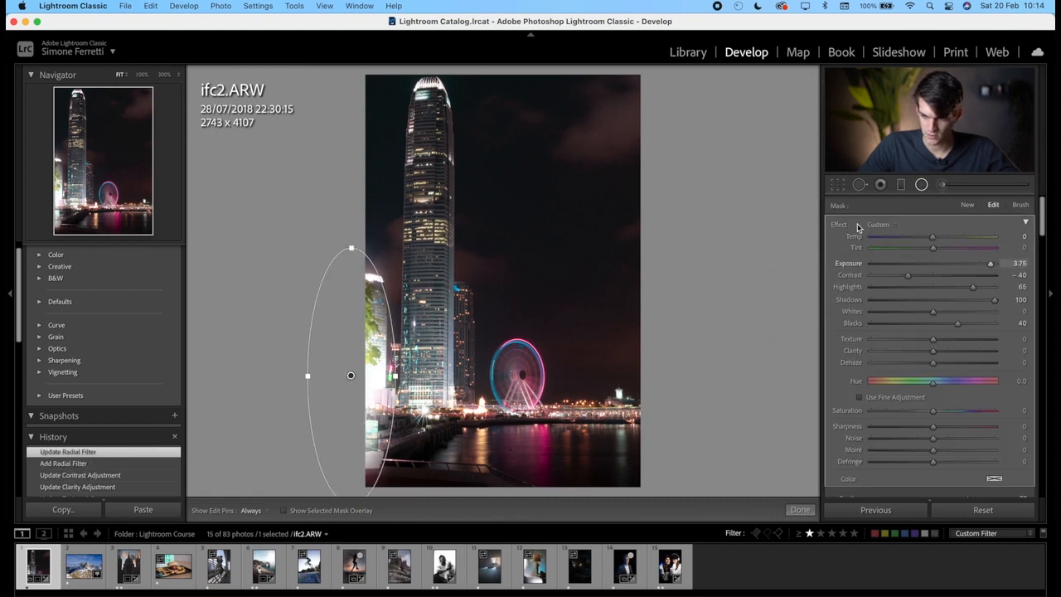
pyautogui.moveTo(934, 263); pyautogui.dragTo(909, 266)
pyautogui.click(811, 510)
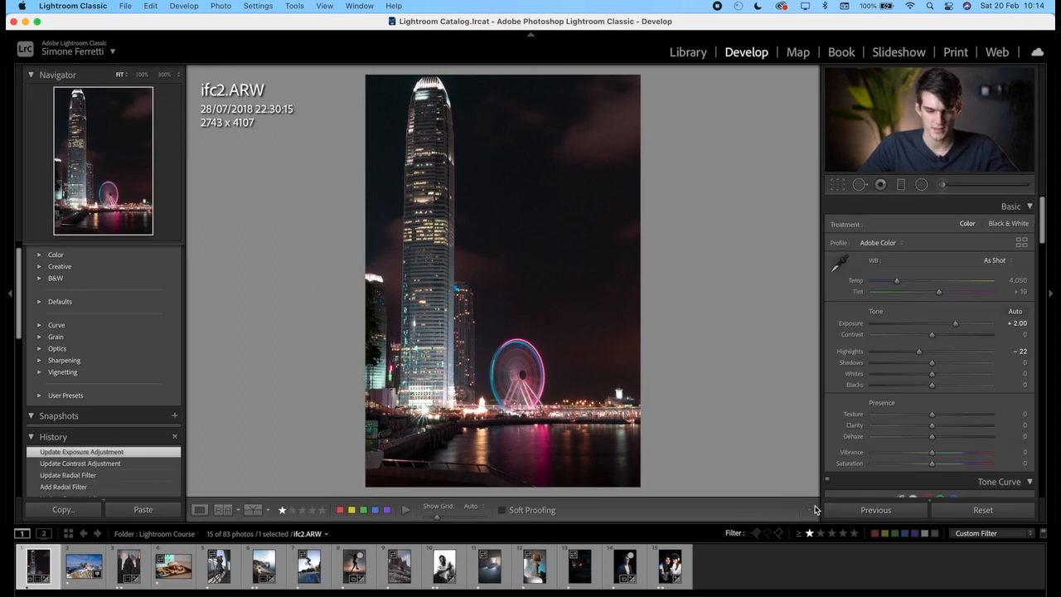
pyautogui.press('\\')
pyautogui.press('\\')
# Step: Add a tall narrow radial filter over the skyscraper, reset its effects and cool its color temperature
pyautogui.click(919, 184)
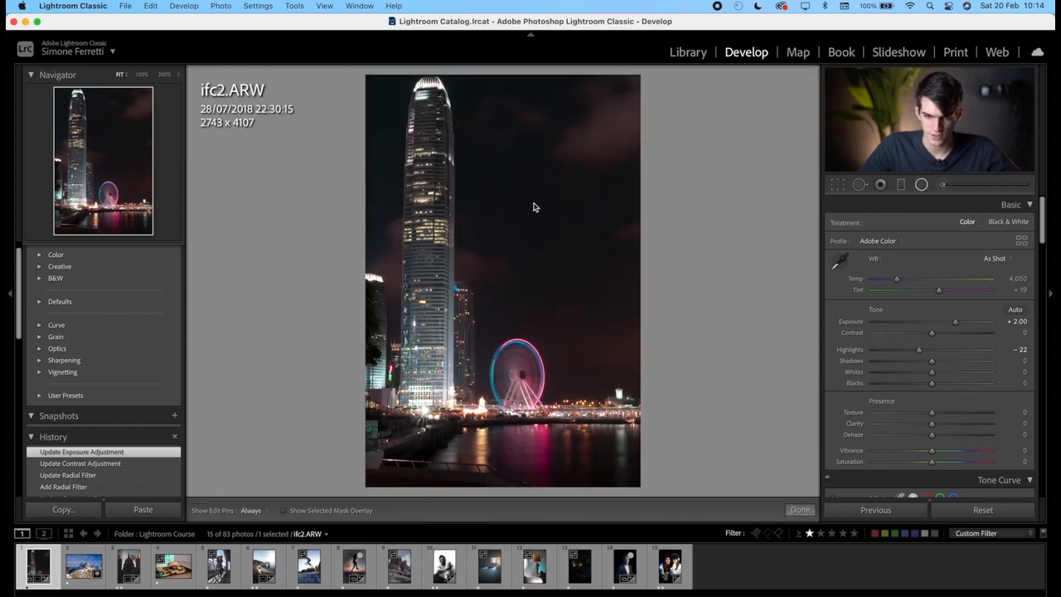
pyautogui.moveTo(424, 224); pyautogui.dragTo(452, 355)
pyautogui.moveTo(423, 196); pyautogui.dragTo(427, 253)
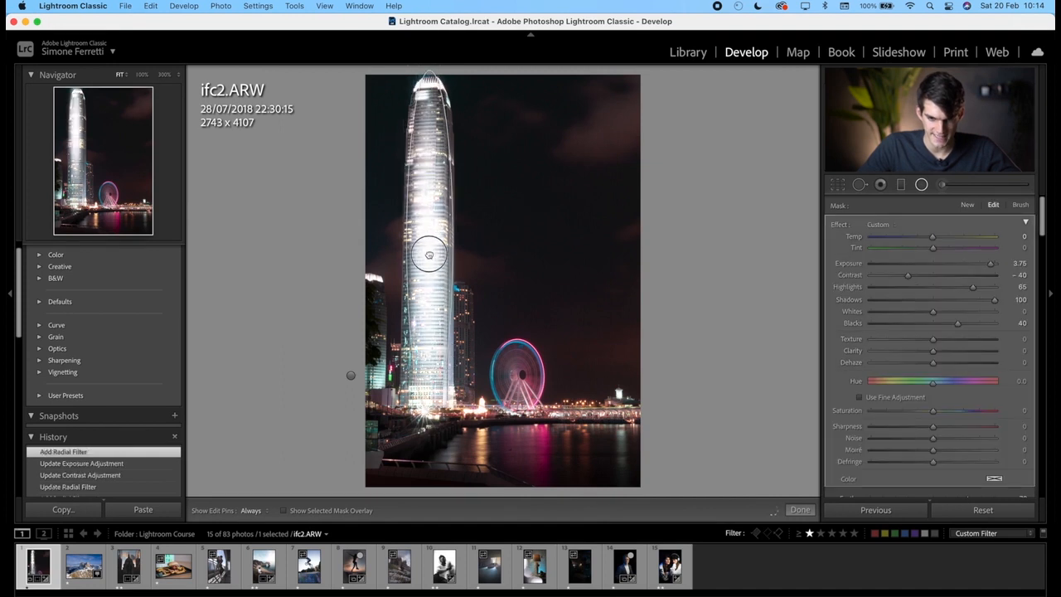
pyautogui.doubleClick(838, 226)
pyautogui.moveTo(933, 241); pyautogui.dragTo(892, 285)
pyautogui.click(800, 510)
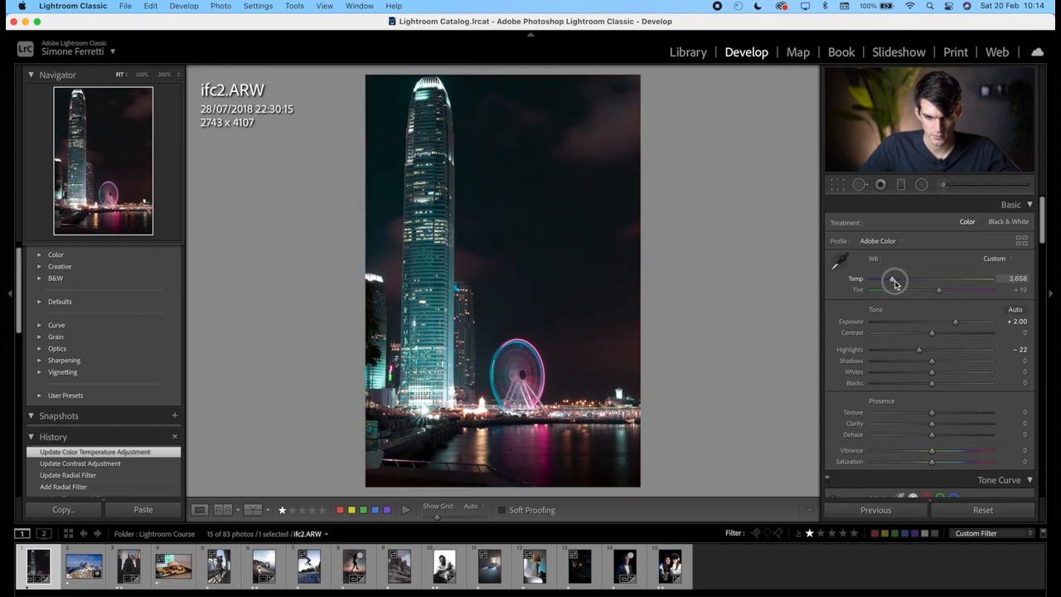
# Step: Set the photo's overall white balance temperature to 3,824 and compare it with the unedited version
pyautogui.moveTo(896, 283); pyautogui.dragTo(896, 284)
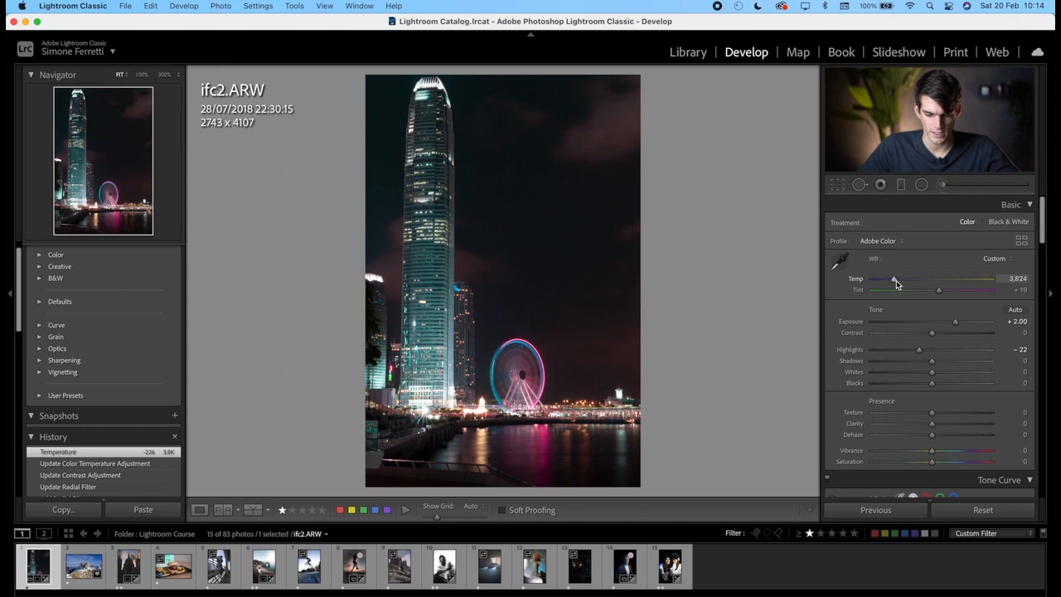
pyautogui.press('\\')
pyautogui.press('\\')
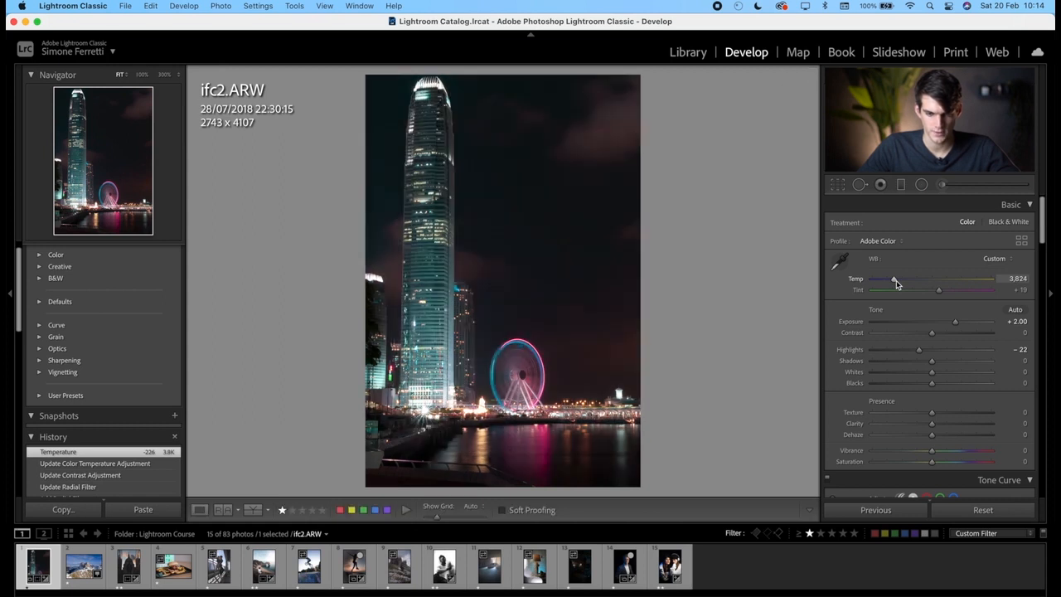
pyautogui.press('\\')
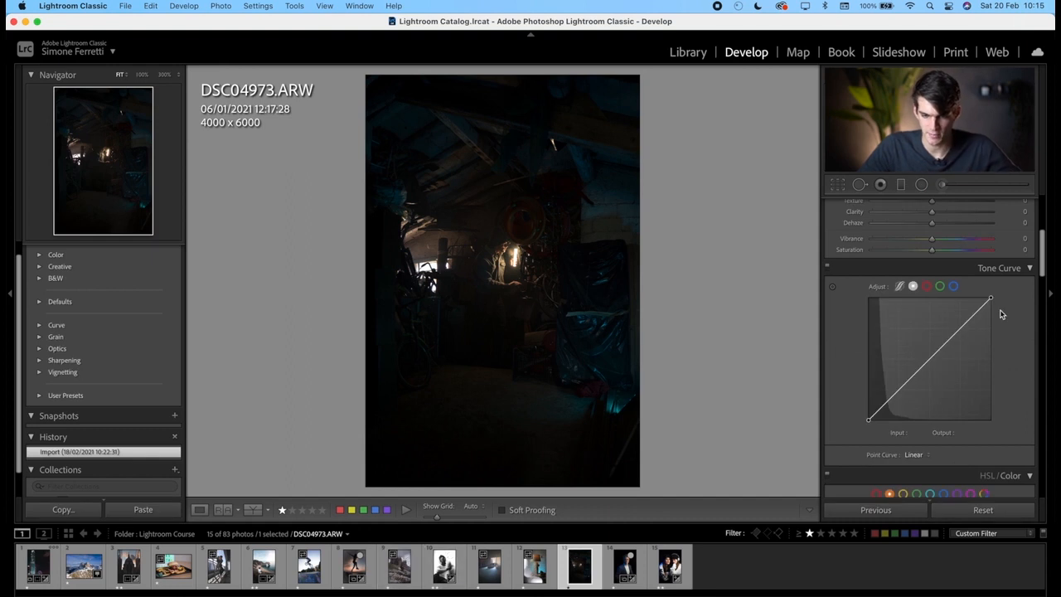
# Step: Raise the exposure of the dark barn photo DSC04973.ARW to +0.65
pyautogui.scroll(5, 938, 319)
pyautogui.moveTo(932, 322); pyautogui.dragTo(941, 326)
pyautogui.scroll(-5, 891, 409)
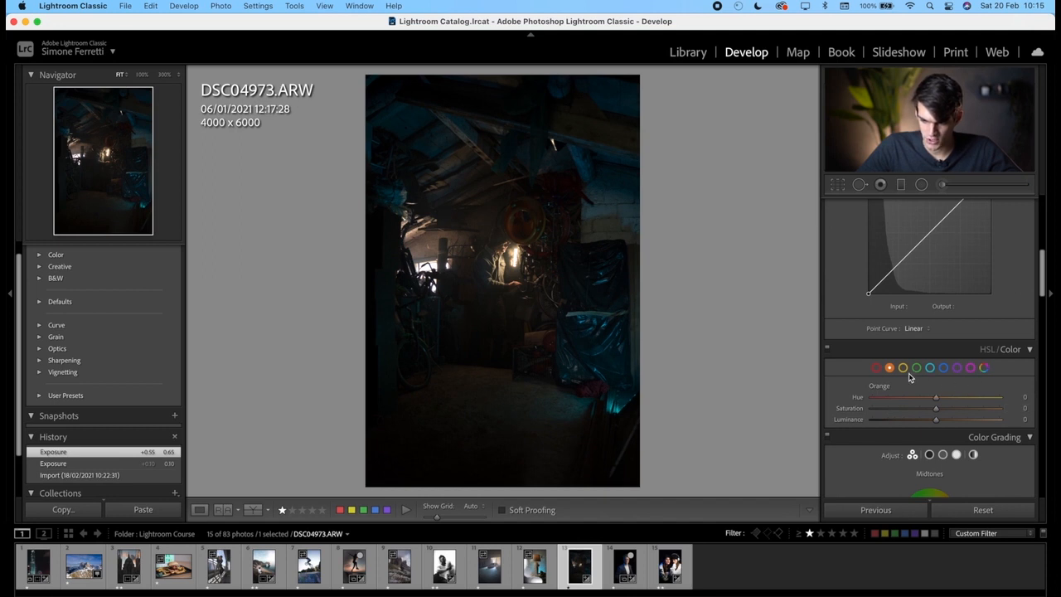
# Step: In the colour mix, set yellow hue to -67, blue hue to -45 and blue saturation to -14
pyautogui.moveTo(916, 400); pyautogui.dragTo(894, 401)
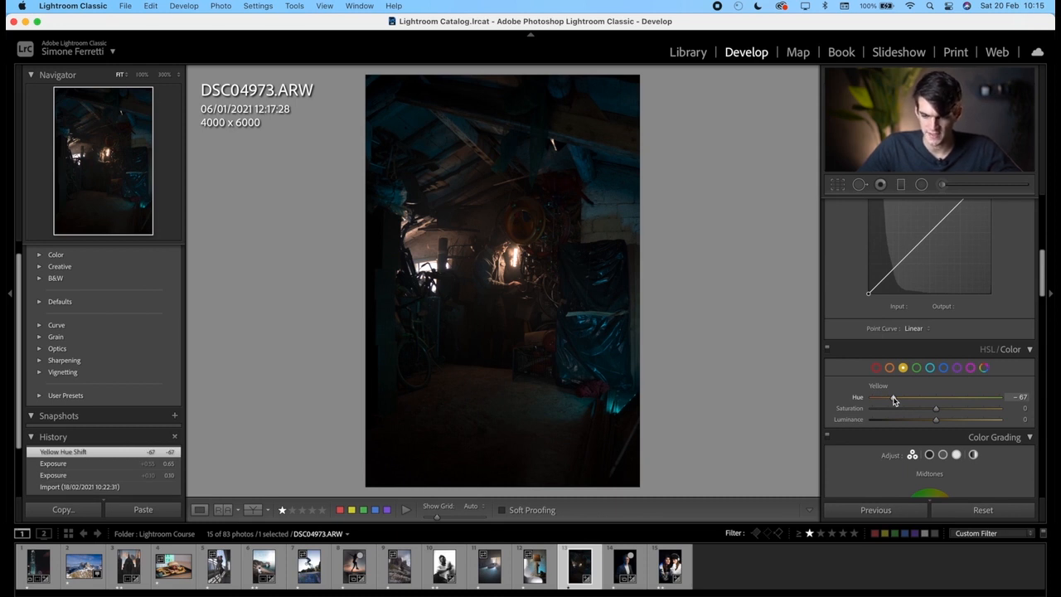
pyautogui.click(944, 369)
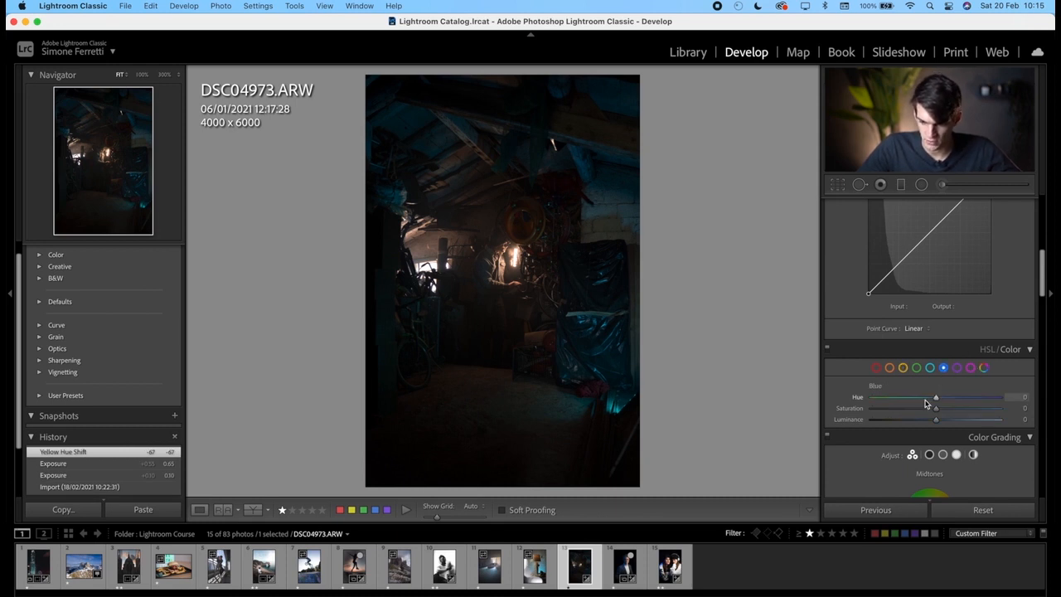
pyautogui.moveTo(922, 399)
pyautogui.mouseDown()
pyautogui.moveTo(876, 407)
pyautogui.moveTo(929, 409)
pyautogui.mouseUp()
# Step: Add a radial filter over the glowing lamp at the centre, reset its effects, and set temp 25, exposure 1.18 and texture -96
pyautogui.scroll(3, 920, 265)
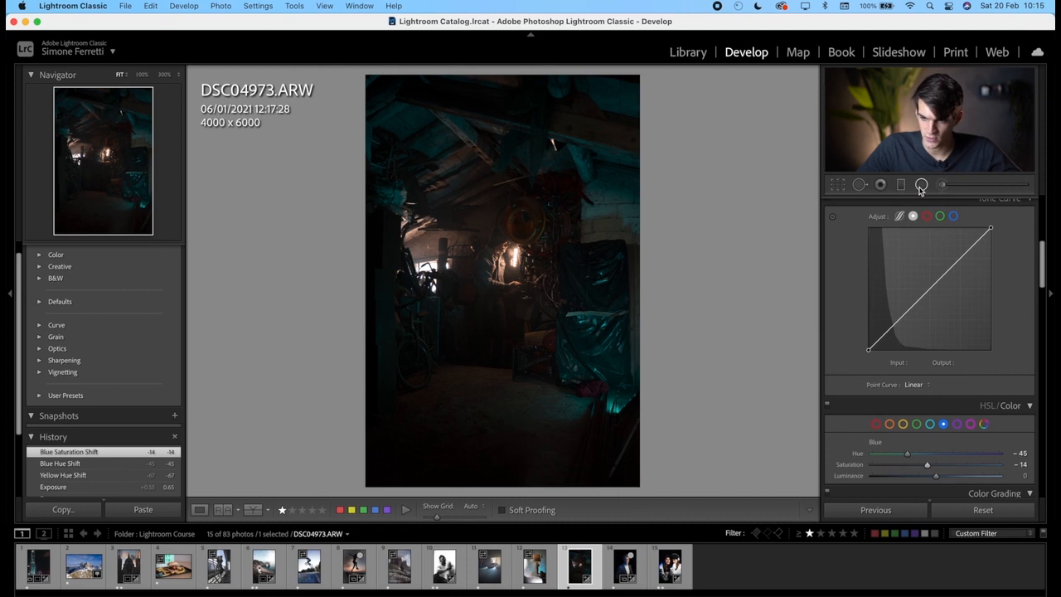
pyautogui.click(921, 186)
pyautogui.moveTo(506, 262)
pyautogui.mouseDown()
pyautogui.moveTo(532, 288)
pyautogui.moveTo(519, 273)
pyautogui.mouseUp()
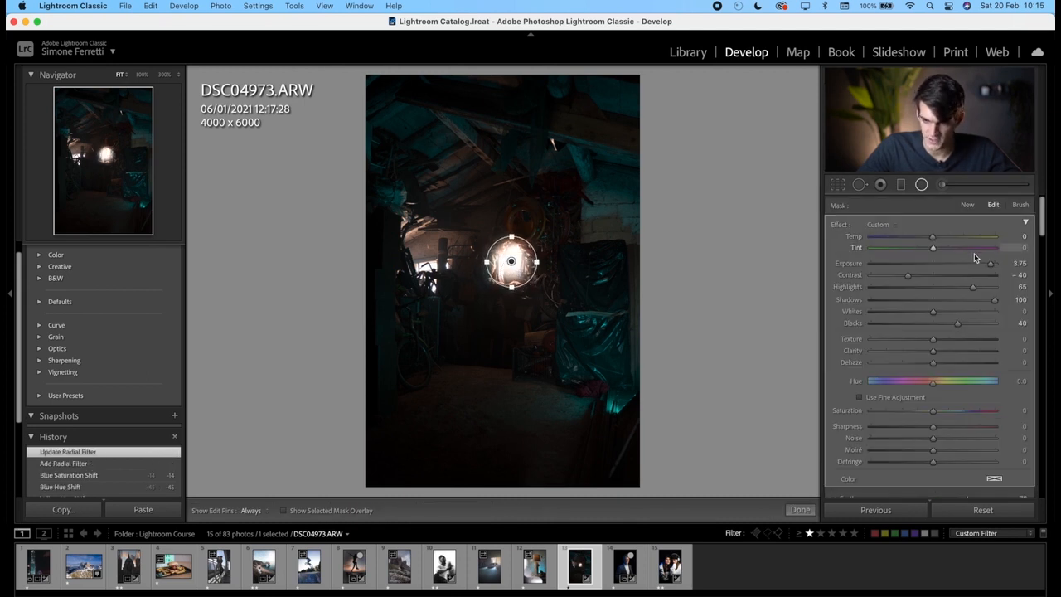
pyautogui.doubleClick(843, 226)
pyautogui.moveTo(933, 262); pyautogui.dragTo(953, 266)
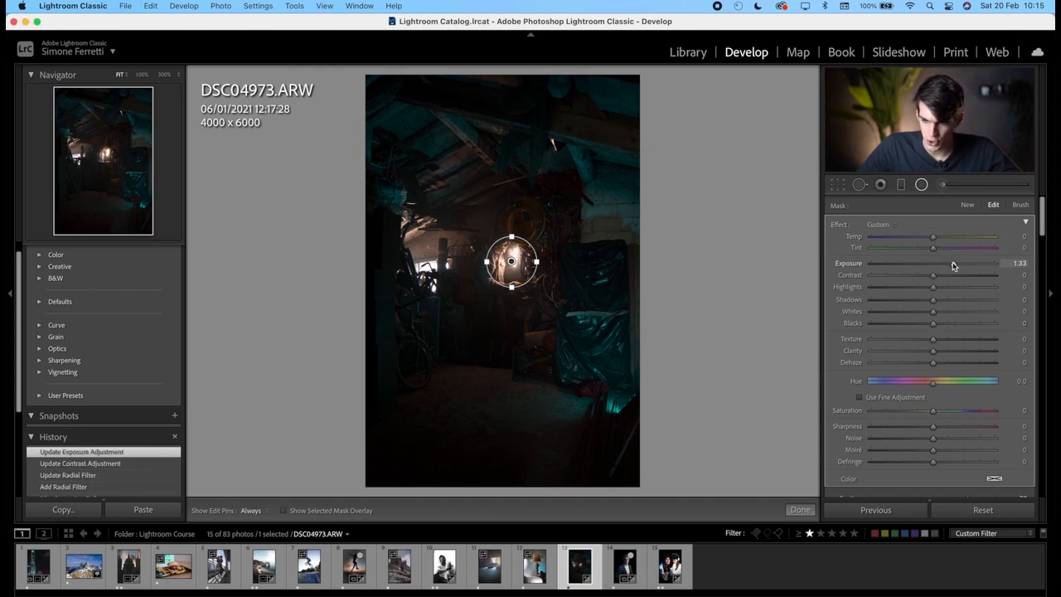
pyautogui.moveTo(924, 343); pyautogui.dragTo(873, 339)
pyautogui.moveTo(952, 267); pyautogui.dragTo(951, 240)
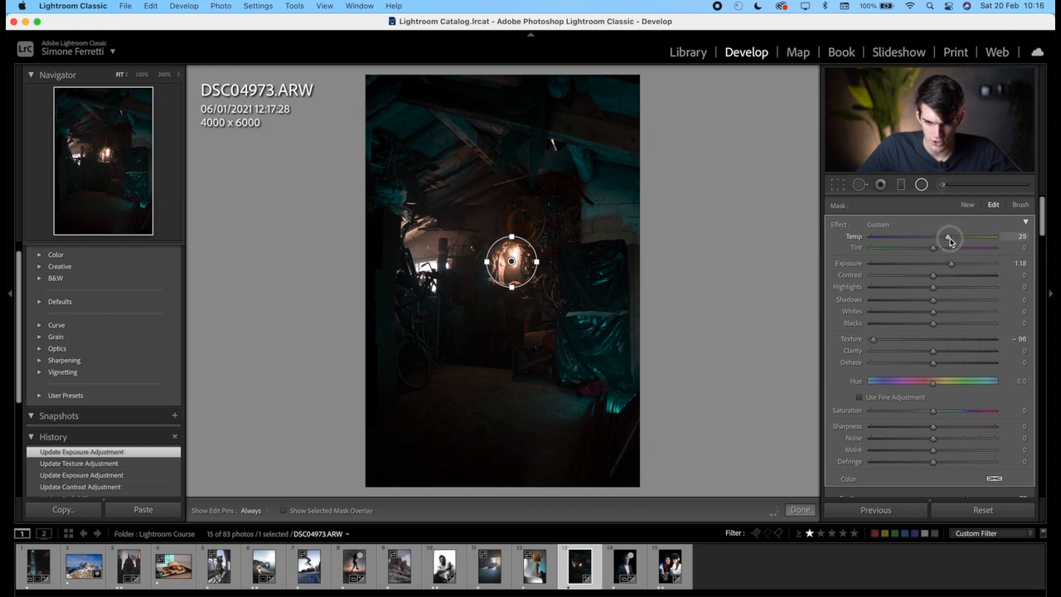
pyautogui.click(800, 509)
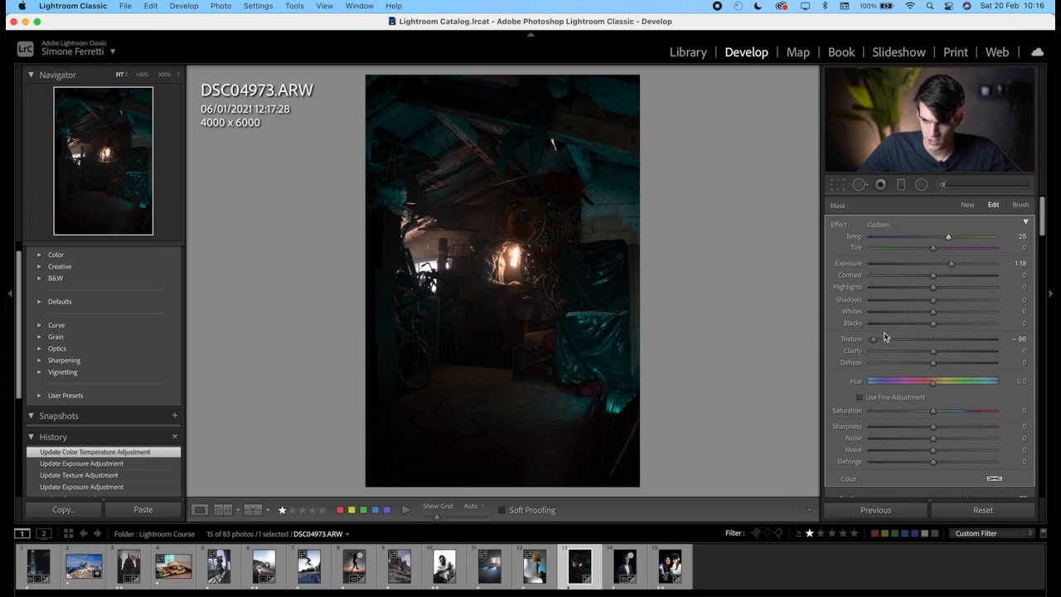
# Step: Add a radial filter over the bright window left of the lamp with feather 100 and a luminance range mask of 58/100
pyautogui.click(921, 184)
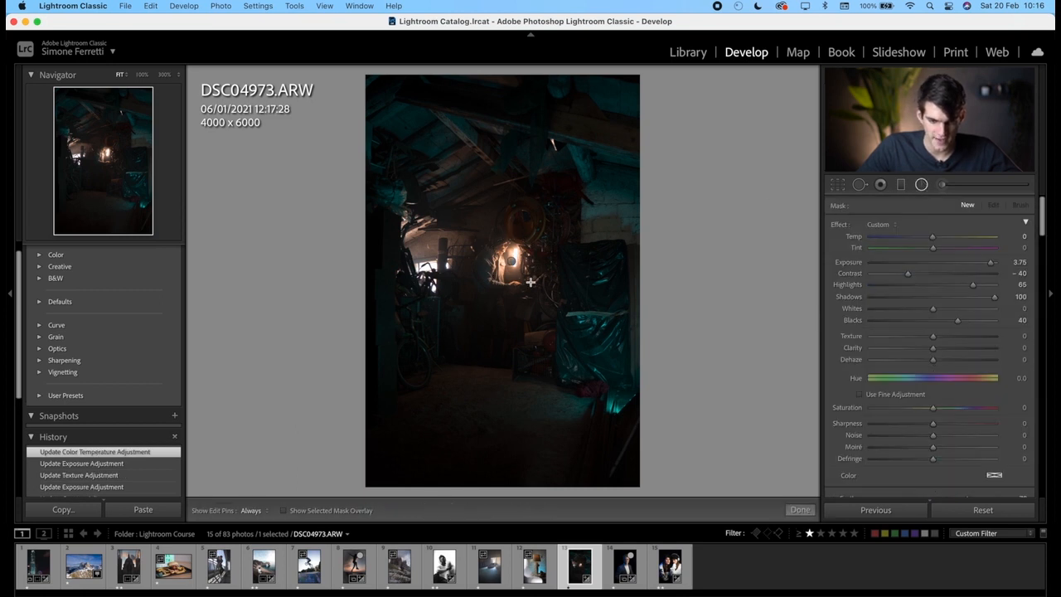
pyautogui.moveTo(427, 269); pyautogui.dragTo(475, 315)
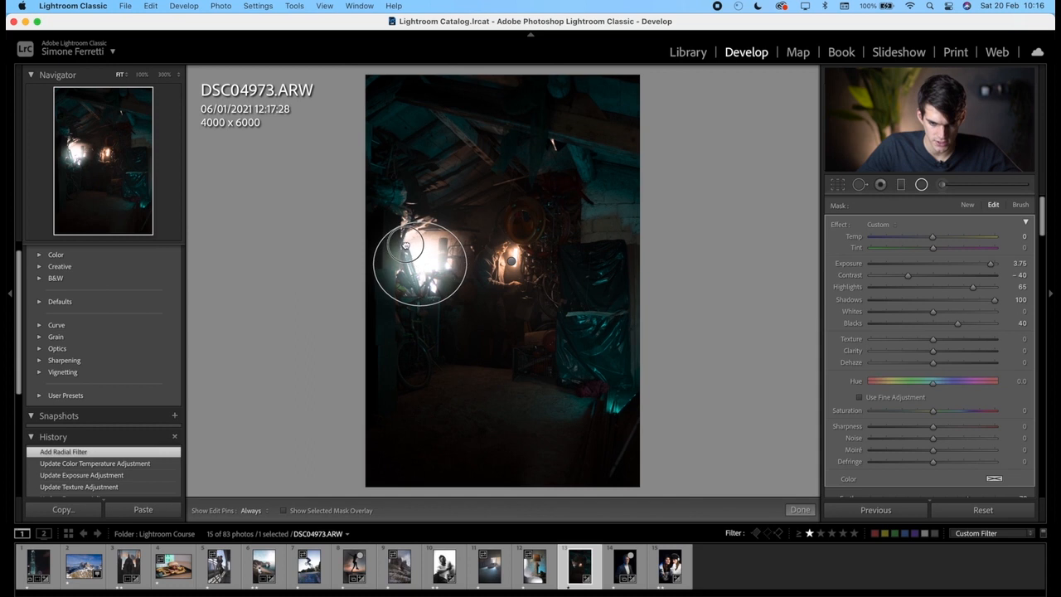
pyautogui.click(411, 249)
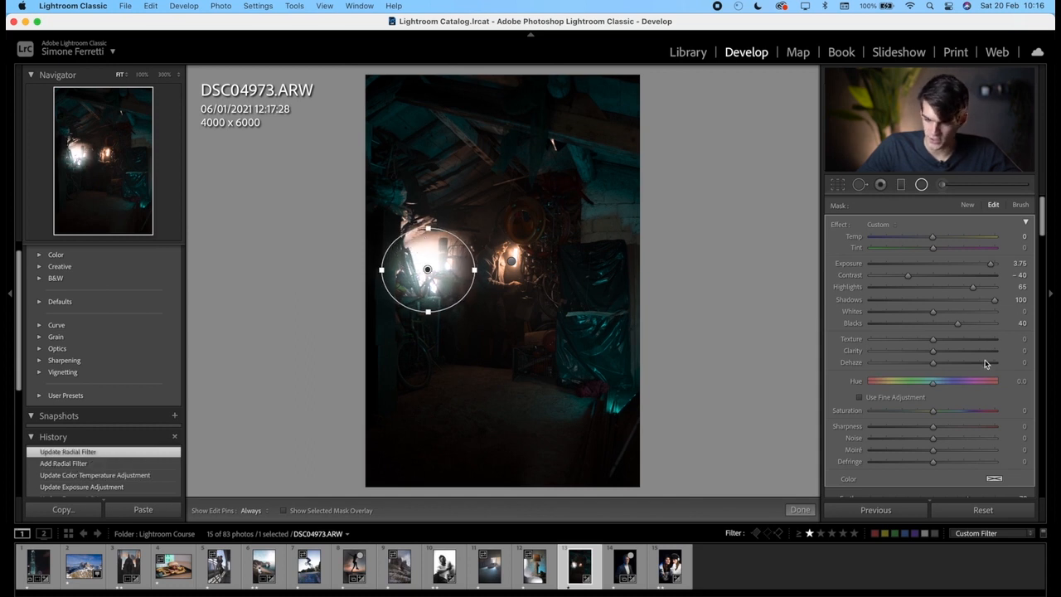
pyautogui.scroll(-4, 985, 364)
pyautogui.moveTo(984, 396); pyautogui.dragTo(999, 393)
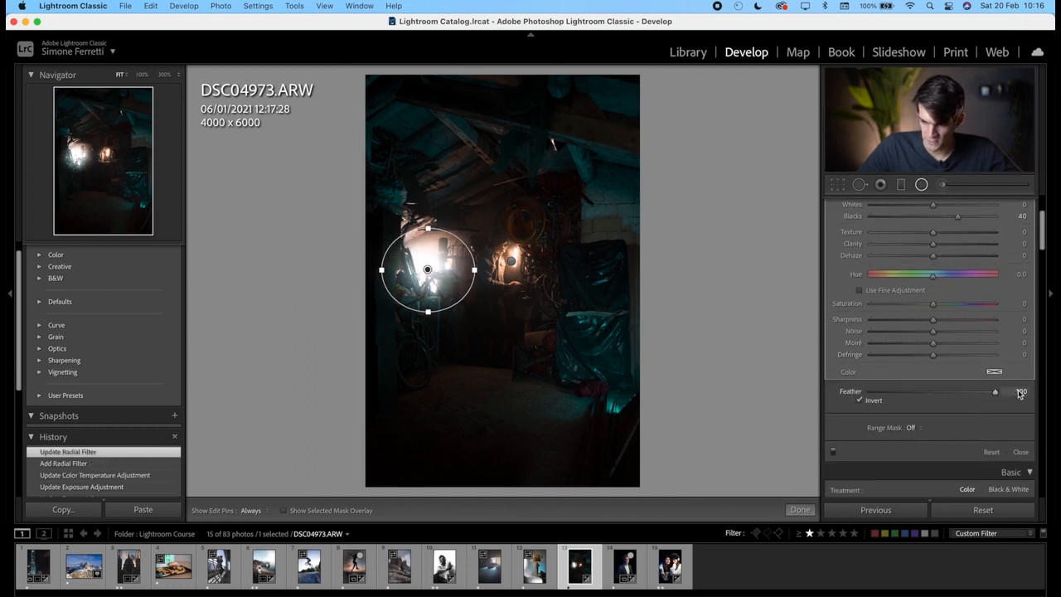
pyautogui.click(911, 427)
pyautogui.click(929, 453)
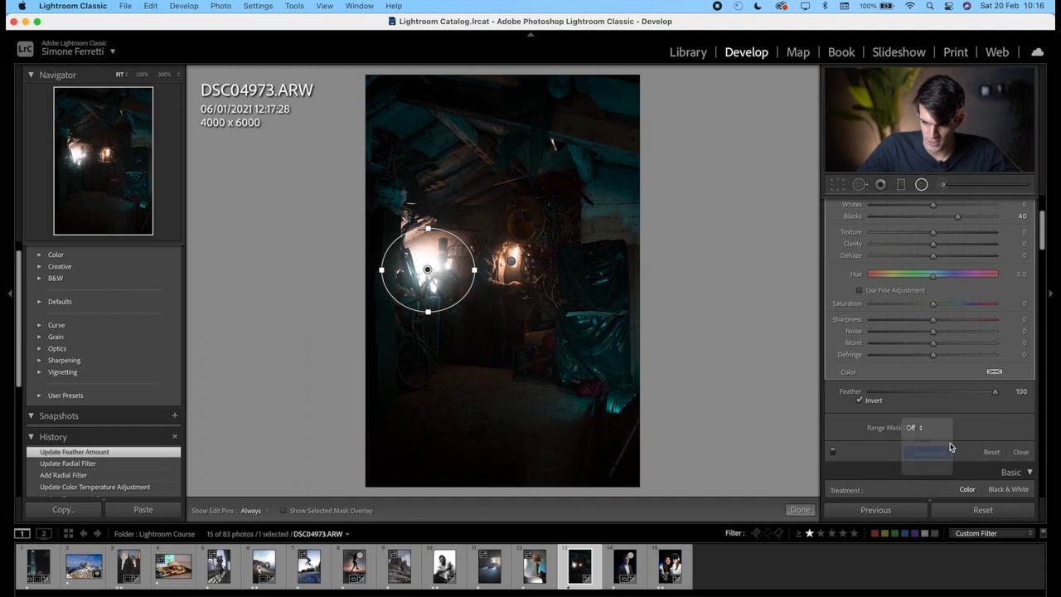
pyautogui.moveTo(875, 437); pyautogui.dragTo(945, 435)
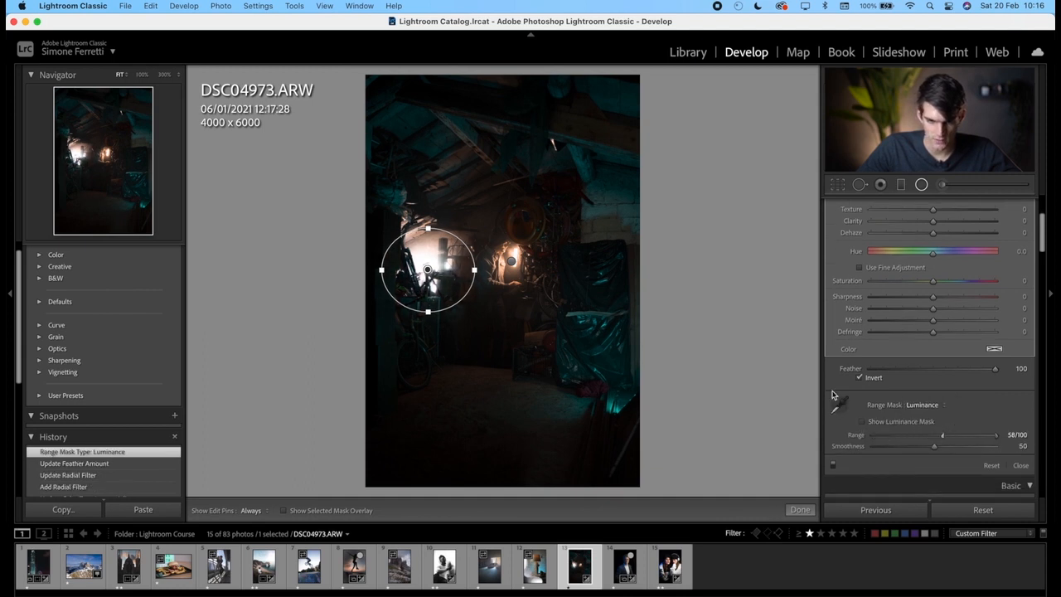
# Step: Enlarge the window's radial filter vertically and horizontally, then compare the edited photo with its before version
pyautogui.moveTo(432, 227); pyautogui.dragTo(431, 205)
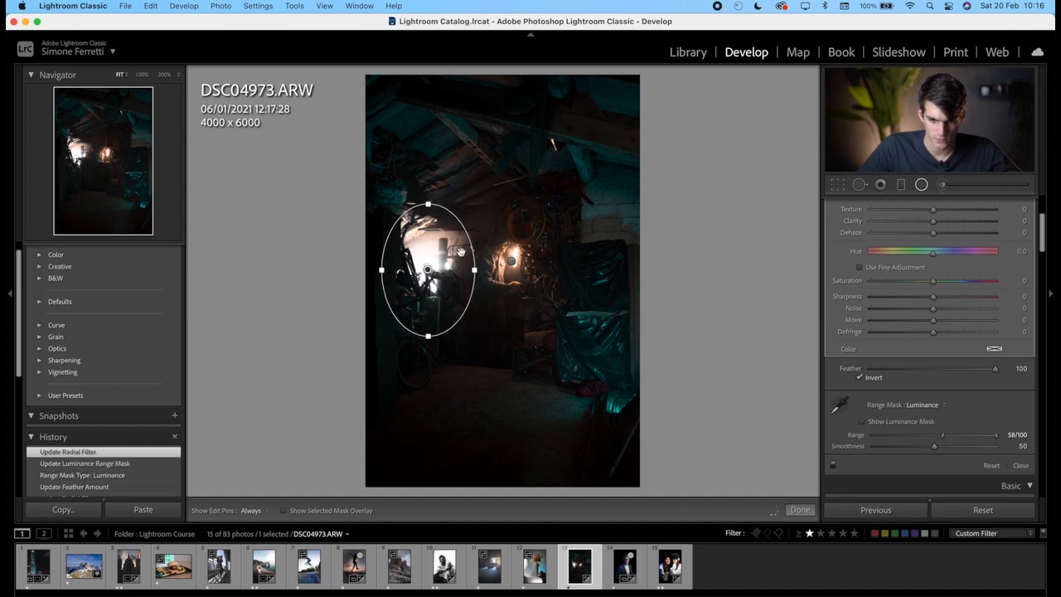
pyautogui.moveTo(476, 267); pyautogui.dragTo(500, 269)
pyautogui.click(800, 510)
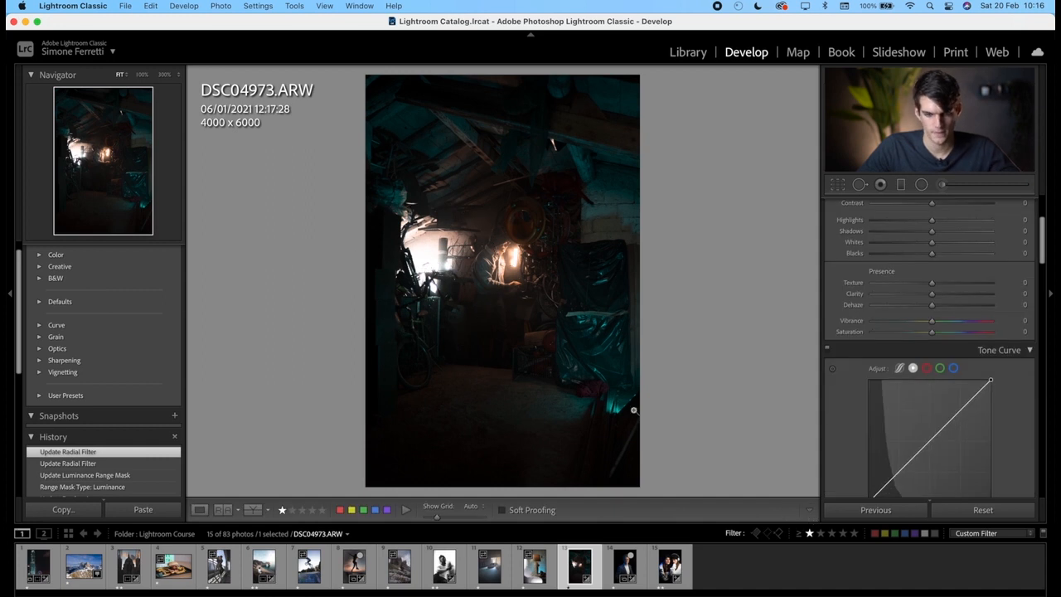
pyautogui.press('\\')
pyautogui.press('\\')
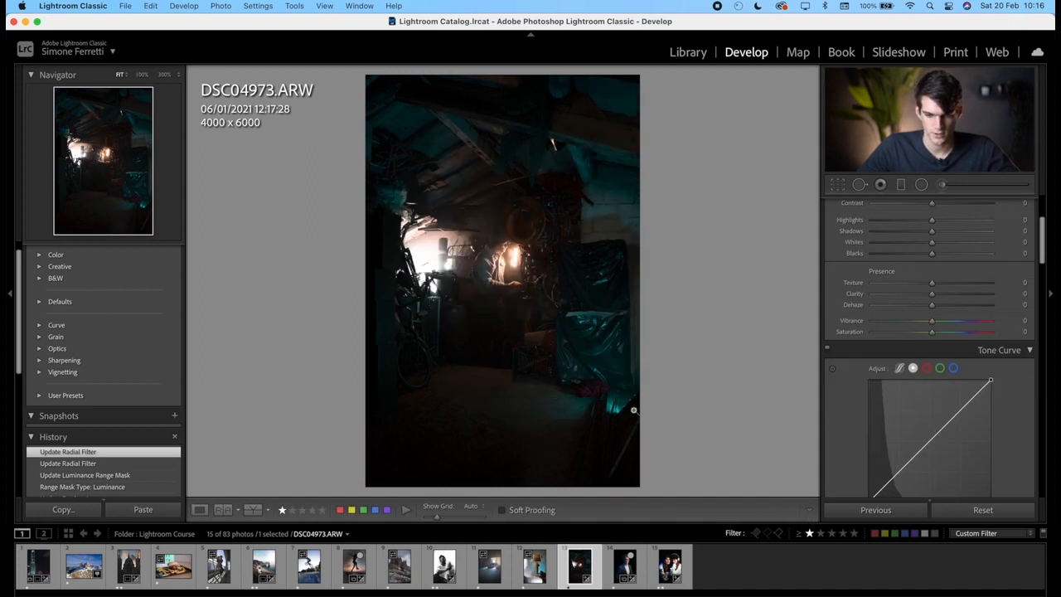
# Step: Open the burger photo DSC02556.ARW and set its contrast to +8
pyautogui.click(174, 567)
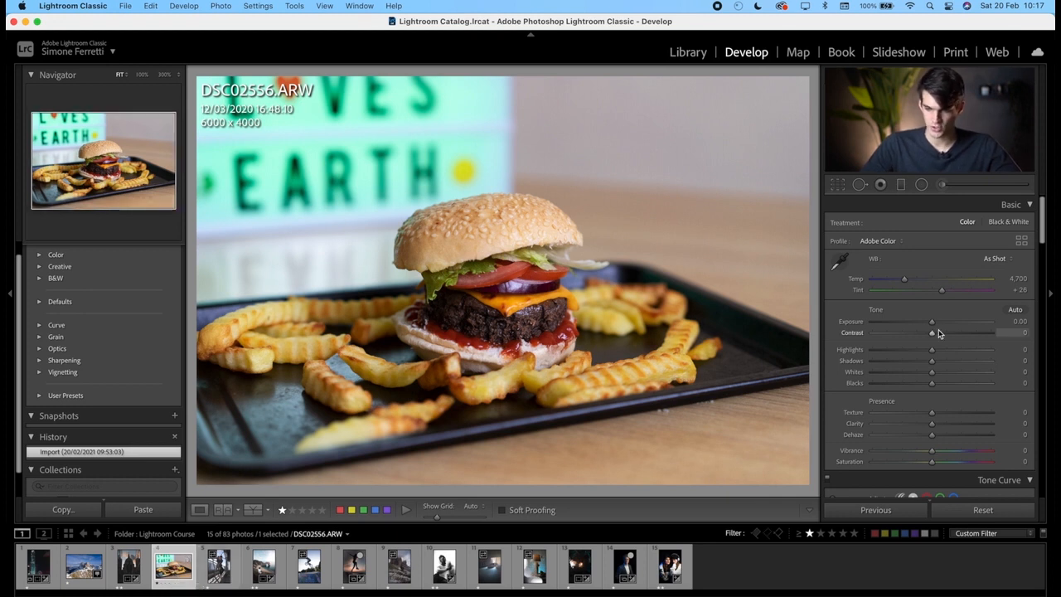
pyautogui.moveTo(932, 334)
pyautogui.mouseDown()
pyautogui.moveTo(948, 332)
pyautogui.moveTo(937, 333)
pyautogui.mouseUp()
# Step: Add a large radial filter over the blurred background right of the burger, reset its effects, and raise its exposure and temperature
pyautogui.click(920, 184)
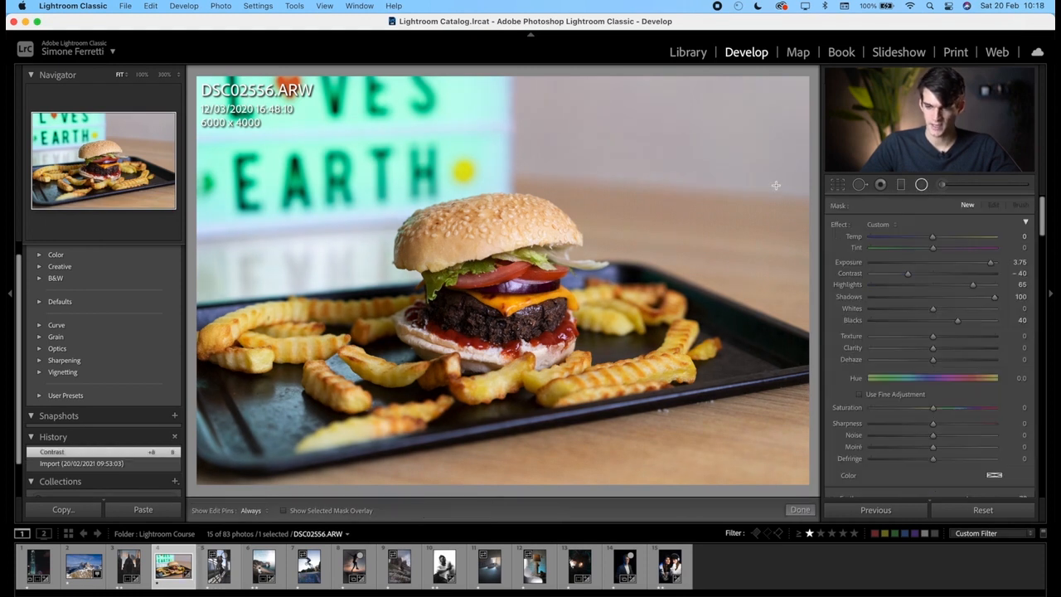
pyautogui.moveTo(812, 167); pyautogui.dragTo(460, 489)
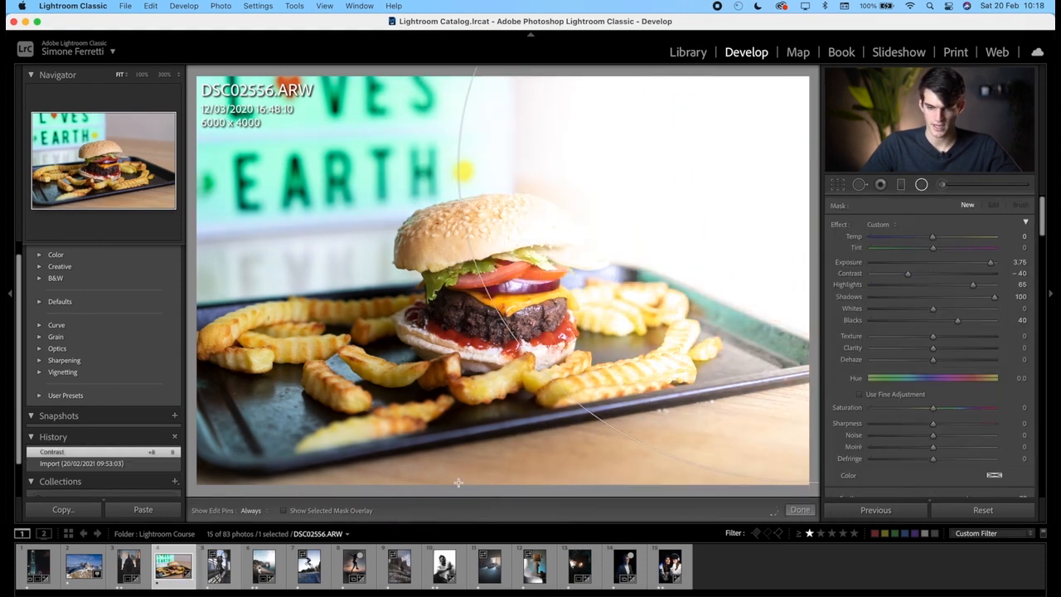
pyautogui.moveTo(696, 291); pyautogui.dragTo(708, 304)
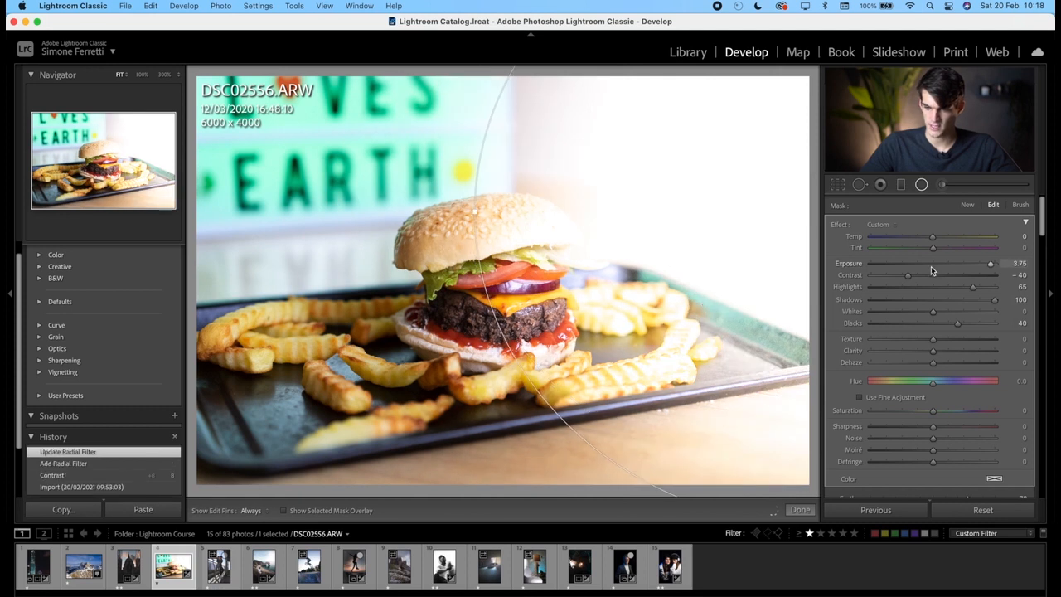
pyautogui.doubleClick(837, 225)
pyautogui.moveTo(933, 264); pyautogui.dragTo(950, 240)
# Step: Add a large radial filter over the fries left of the burger, reset its effects, set temp to -8, and slightly heighten it
pyautogui.click(921, 186)
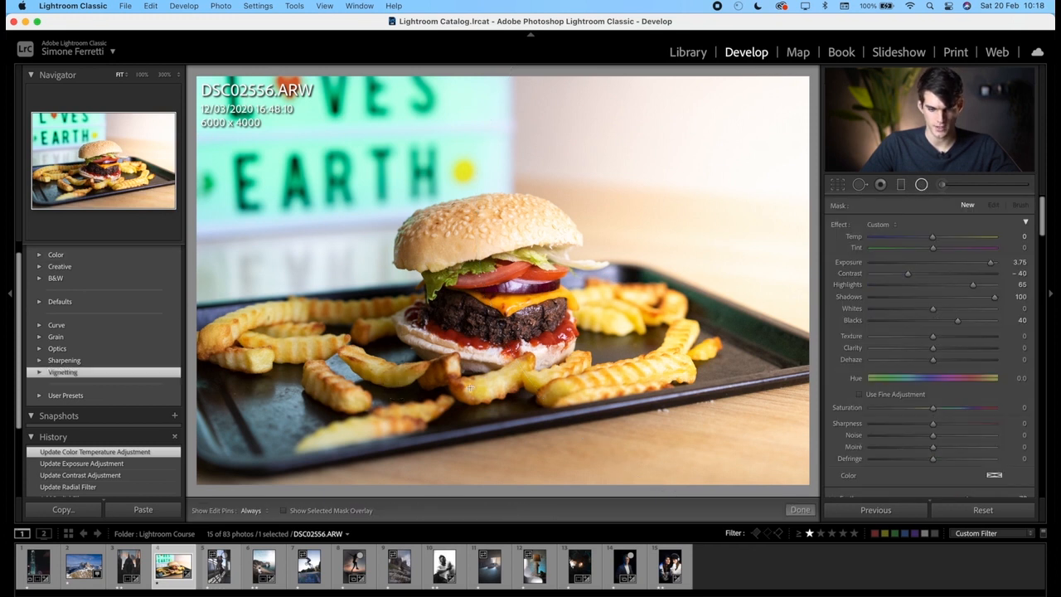
pyautogui.moveTo(367, 362); pyautogui.dragTo(249, 268)
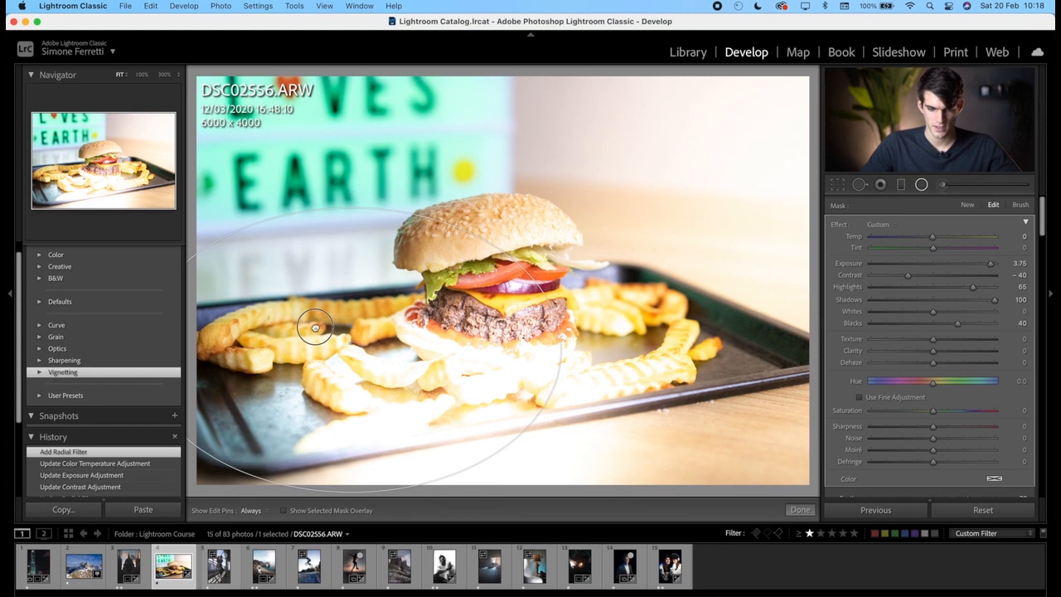
pyautogui.doubleClick(839, 225)
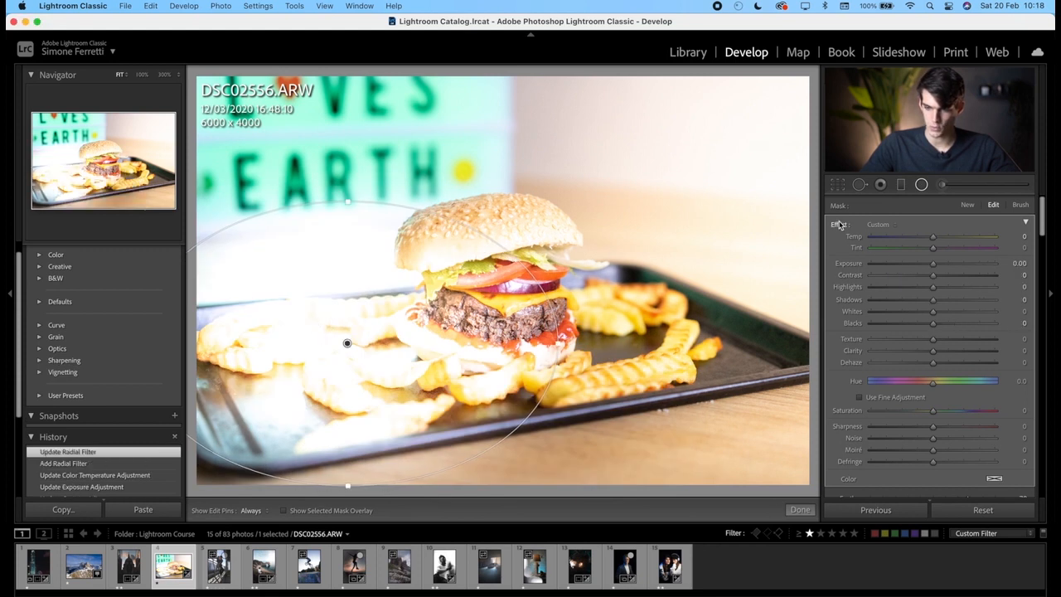
pyautogui.moveTo(934, 240)
pyautogui.mouseDown()
pyautogui.moveTo(918, 241)
pyautogui.moveTo(929, 240)
pyautogui.mouseUp()
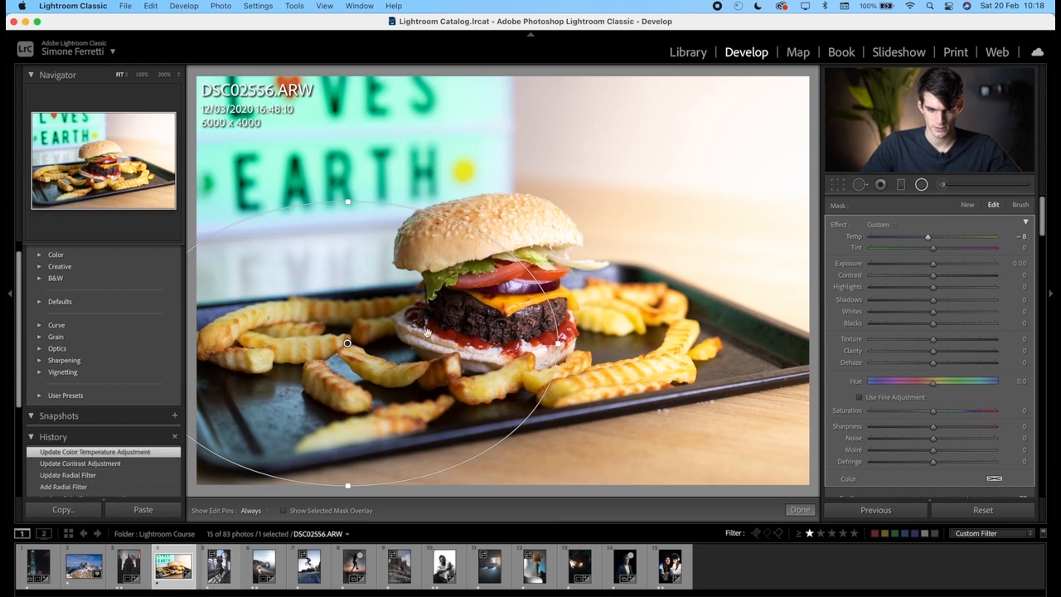
pyautogui.moveTo(349, 202); pyautogui.dragTo(348, 193)
pyautogui.press('Return')
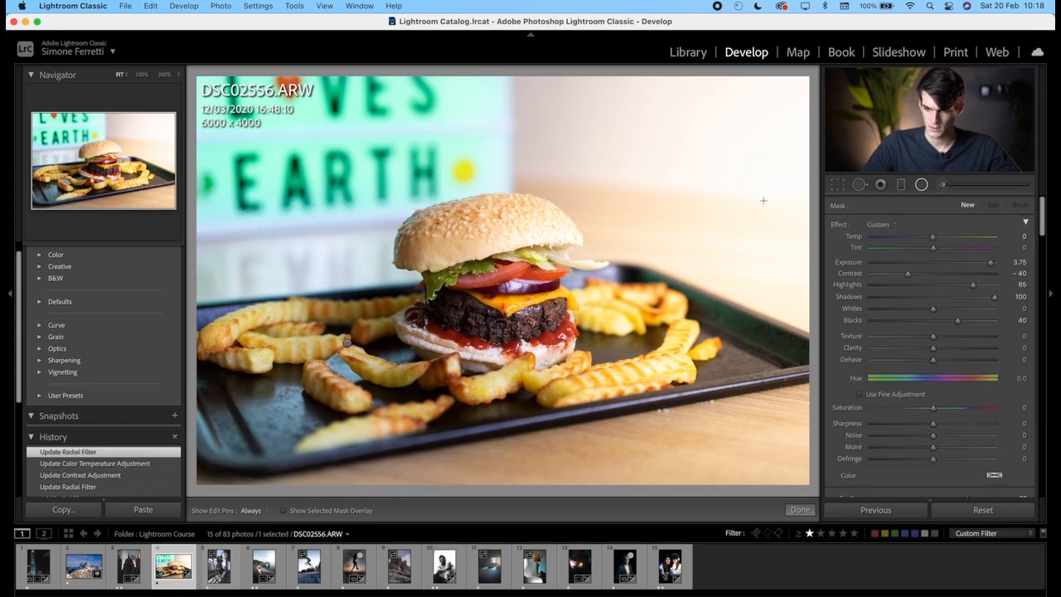
# Step: Add a tilted graduated filter along the tray's lower edge over the wooden table, reset its effects, and lower its exposure
pyautogui.click(901, 190)
pyautogui.moveTo(627, 453); pyautogui.dragTo(620, 417)
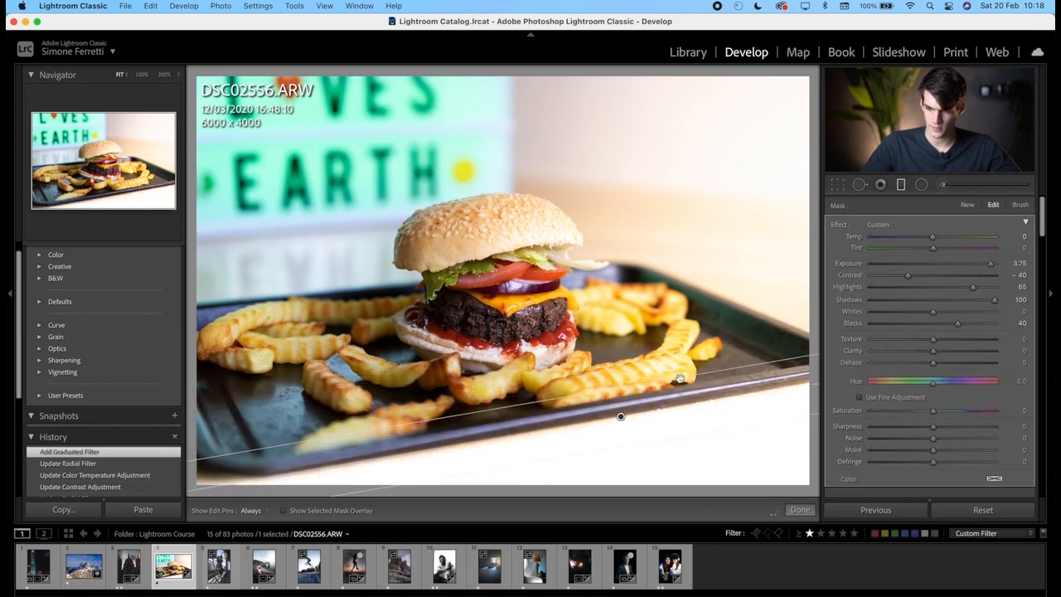
pyautogui.doubleClick(839, 225)
pyautogui.moveTo(933, 263)
pyautogui.mouseDown()
pyautogui.moveTo(875, 268)
pyautogui.moveTo(930, 274)
pyautogui.mouseUp()
pyautogui.moveTo(620, 417); pyautogui.dragTo(620, 413)
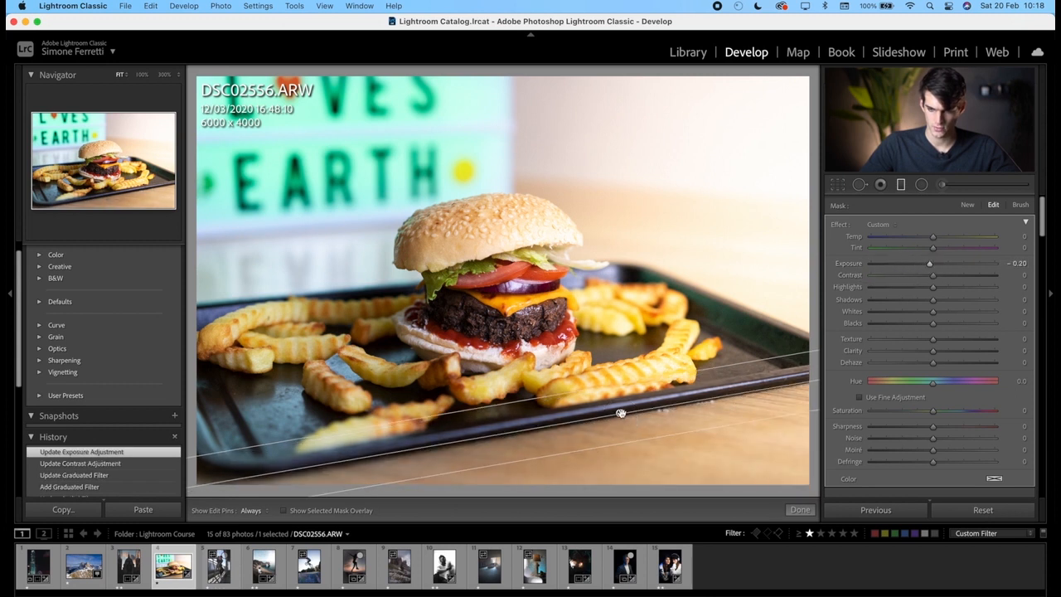
pyautogui.moveTo(927, 264); pyautogui.dragTo(915, 264)
pyautogui.click(802, 510)
# Step: Add a radial filter over the burger, then widen, heighten and centre it on the whole burger
pyautogui.click(920, 185)
pyautogui.moveTo(447, 291); pyautogui.dragTo(477, 262)
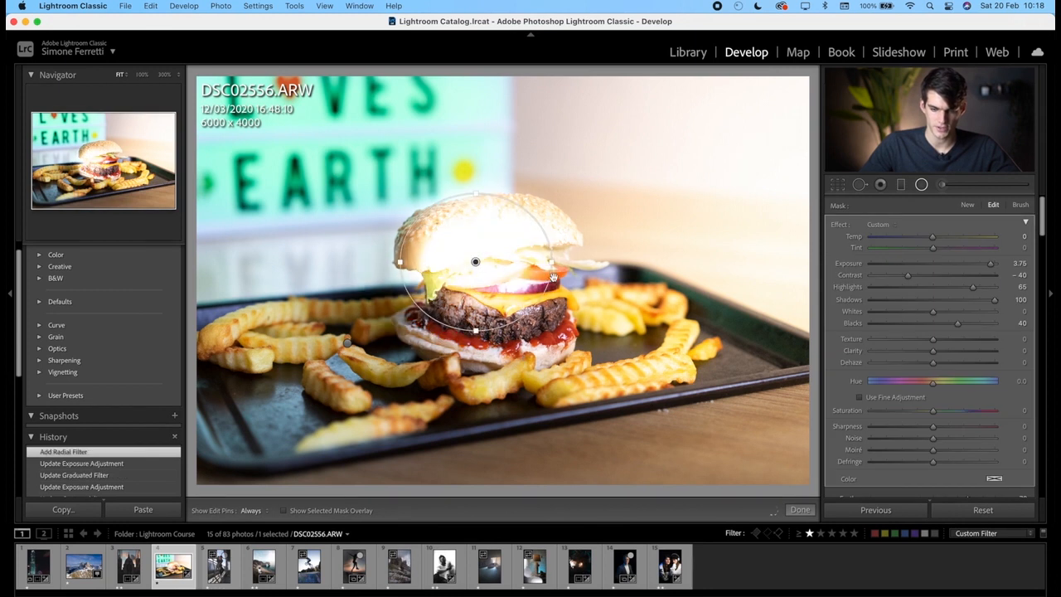
pyautogui.moveTo(555, 263); pyautogui.dragTo(567, 263)
pyautogui.moveTo(476, 331); pyautogui.dragTo(477, 347)
pyautogui.moveTo(487, 269); pyautogui.dragTo(504, 297)
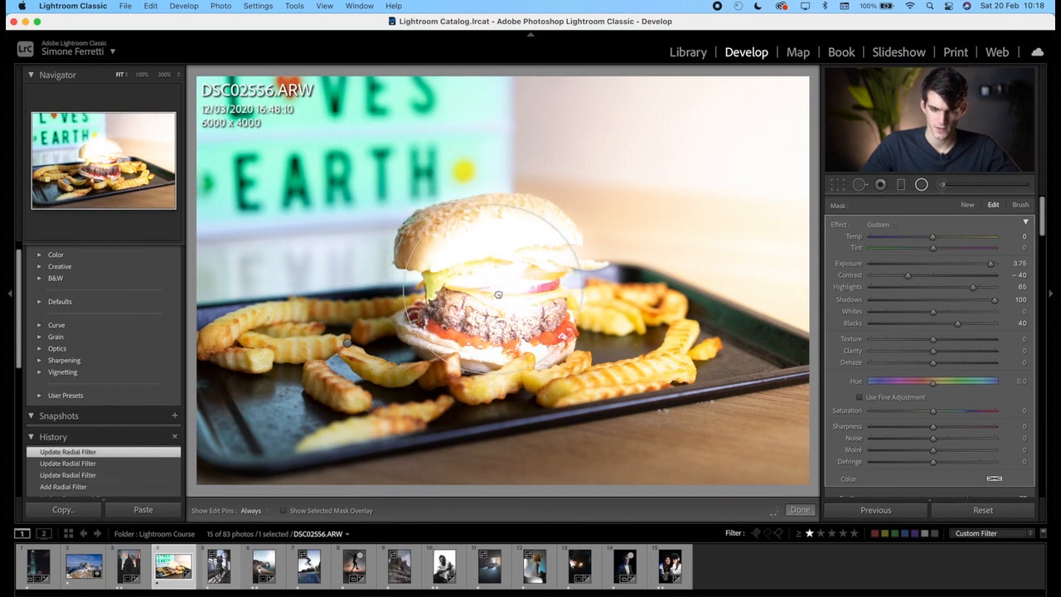
# Step: Reset the burger filter's effects, and set its exposure to 0.60 and sharpness to 20
pyautogui.doubleClick(839, 226)
pyautogui.moveTo(941, 265); pyautogui.dragTo(945, 268)
pyautogui.moveTo(933, 426); pyautogui.dragTo(946, 431)
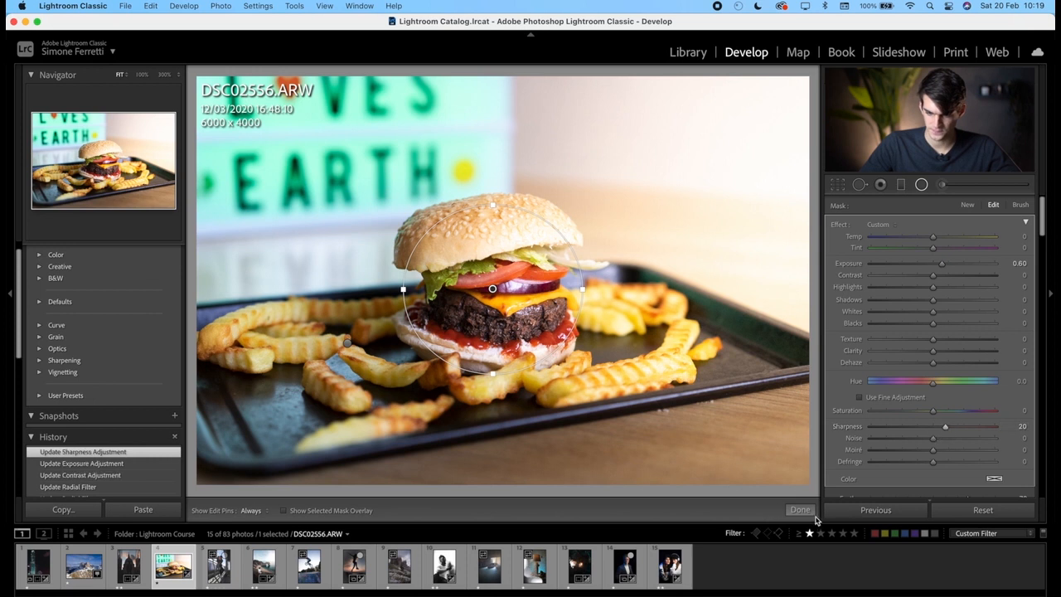
pyautogui.click(800, 509)
# Step: Add a larger radial filter around the burger, reset its effects, turn off Invert, and slightly lower the exposure outside it
pyautogui.click(921, 184)
pyautogui.moveTo(535, 244); pyautogui.dragTo(415, 369)
pyautogui.moveTo(544, 262); pyautogui.dragTo(502, 296)
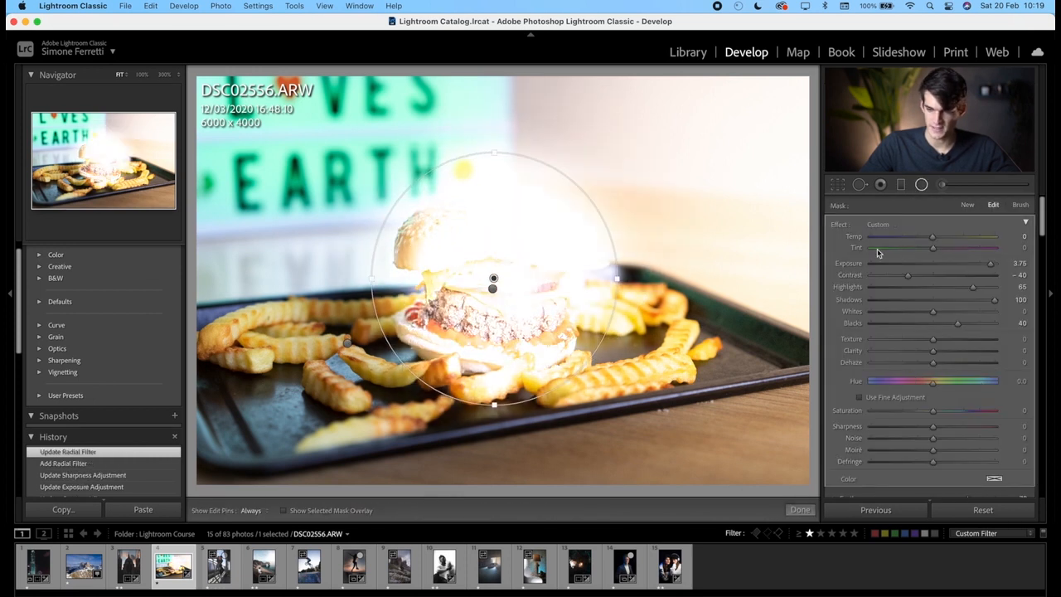
pyautogui.doubleClick(838, 224)
pyautogui.scroll(-3, 905, 334)
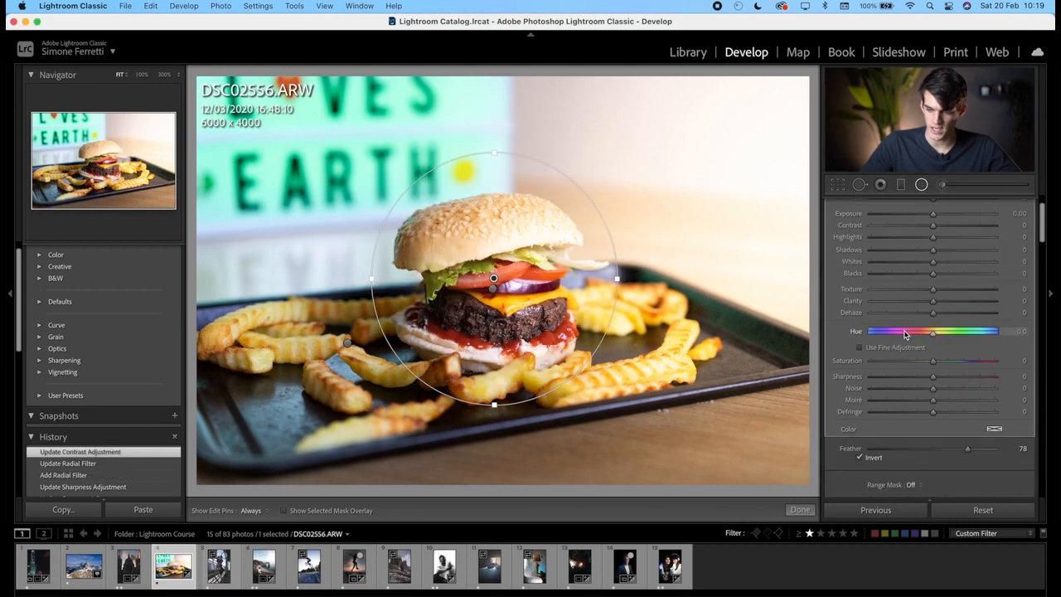
pyautogui.click(862, 430)
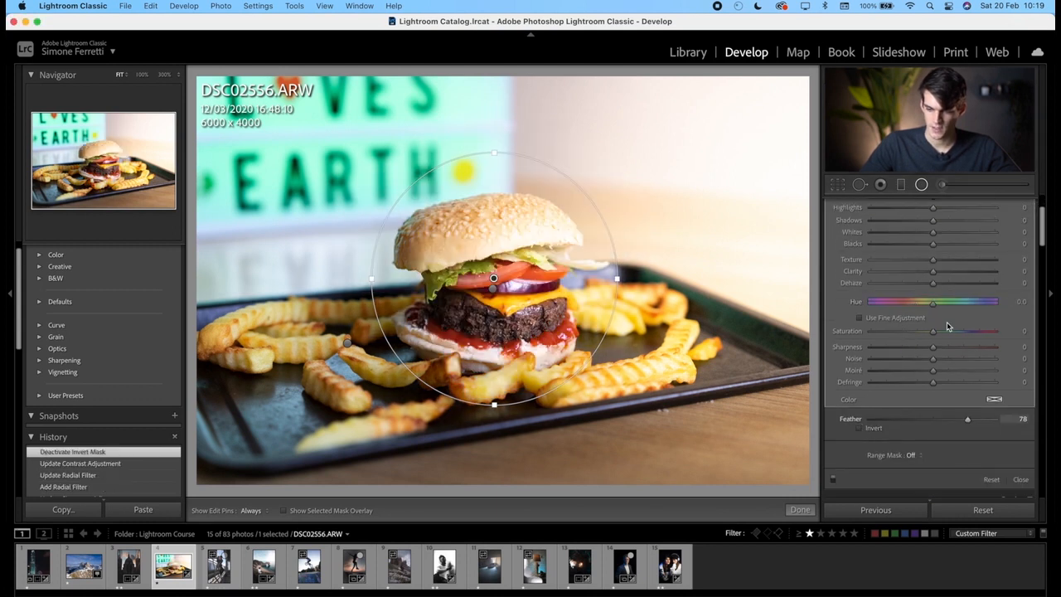
pyautogui.scroll(3, 938, 315)
pyautogui.moveTo(933, 267); pyautogui.dragTo(927, 263)
# Step: Fine-tune the exposure of the smaller radial filter on the burger, and show the photo's before version for comparison
pyautogui.click(492, 289)
pyautogui.moveTo(945, 265)
pyautogui.mouseDown()
pyautogui.moveTo(955, 265)
pyautogui.moveTo(943, 263)
pyautogui.mouseUp()
pyautogui.click(800, 511)
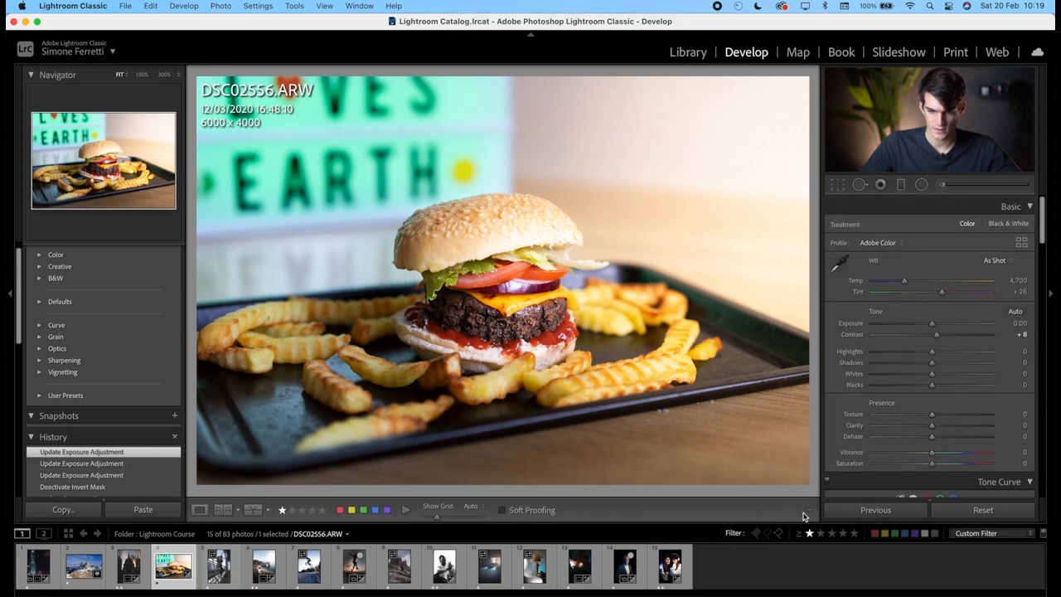
pyautogui.press('\\')
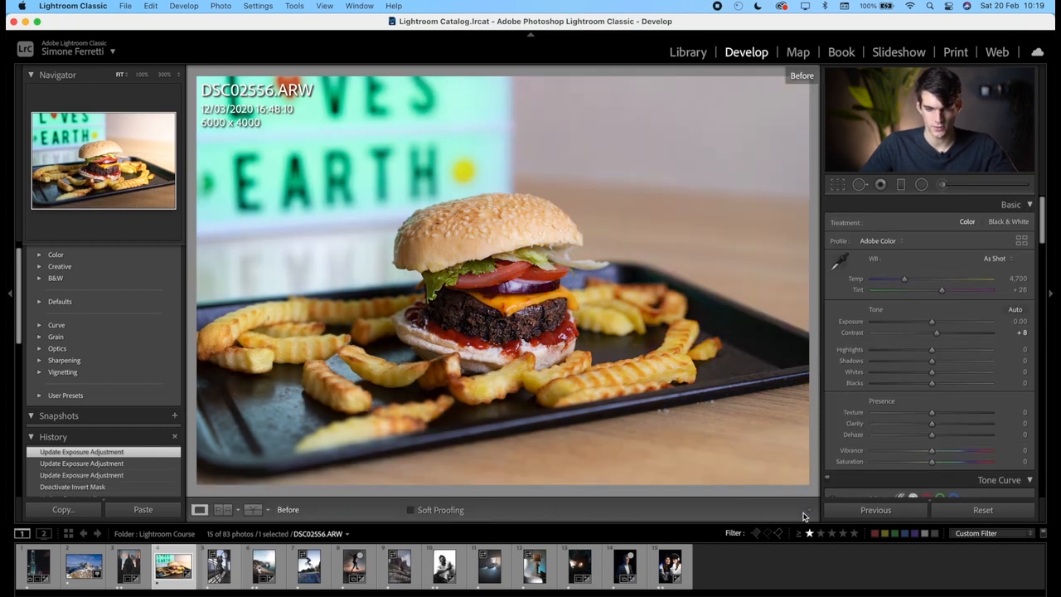
# Step: Shape the blue channel's point curve with a shadow point at 72/64 and a highlight point at 191/198, and compare with the before version
pyautogui.press('\\')
pyautogui.scroll(-6, 920, 418)
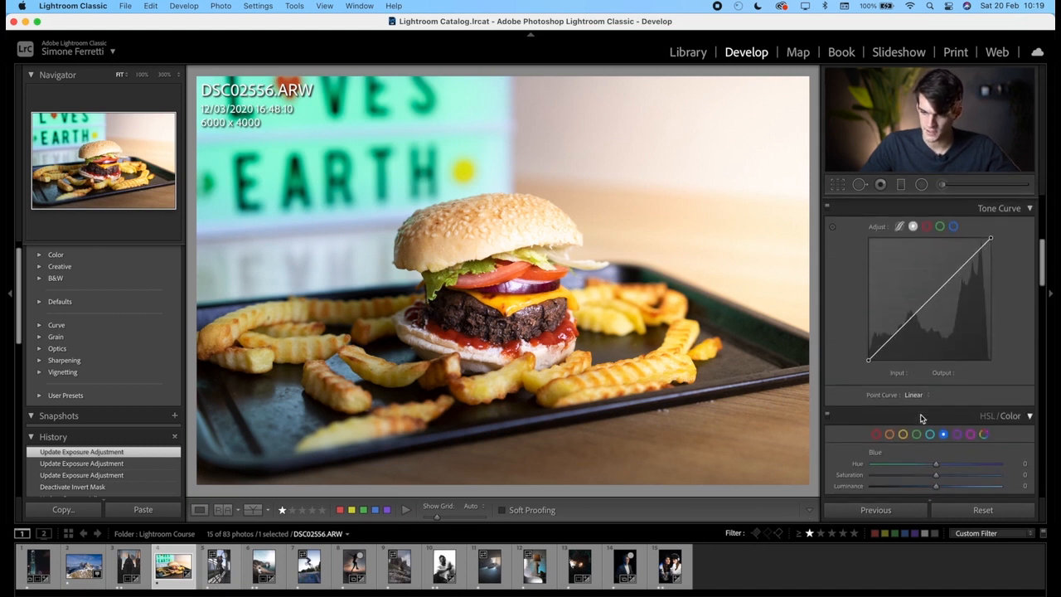
pyautogui.click(953, 226)
pyautogui.moveTo(901, 327); pyautogui.dragTo(903, 330)
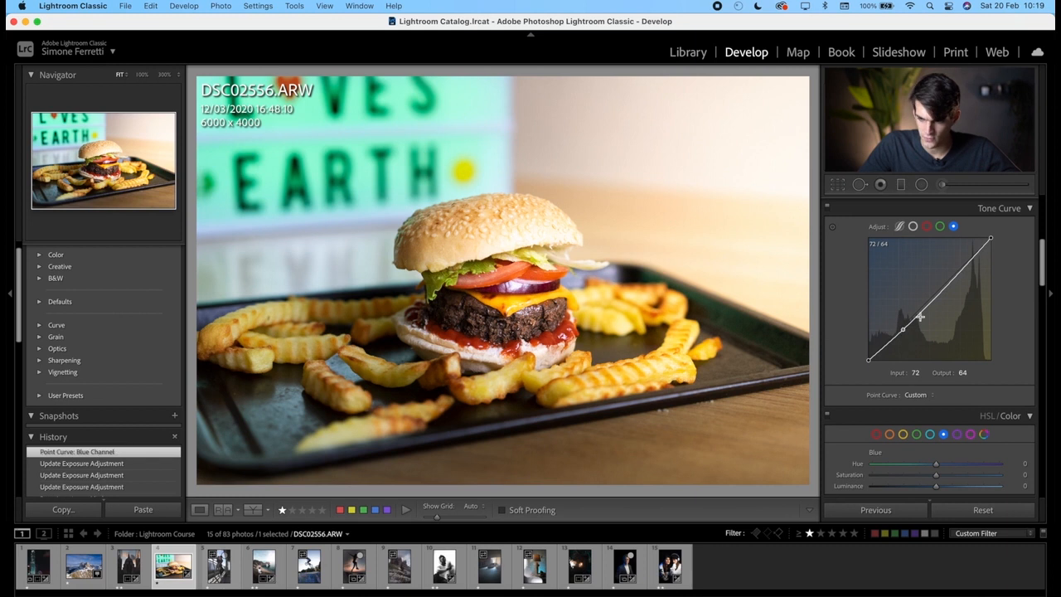
pyautogui.moveTo(964, 266); pyautogui.dragTo(960, 266)
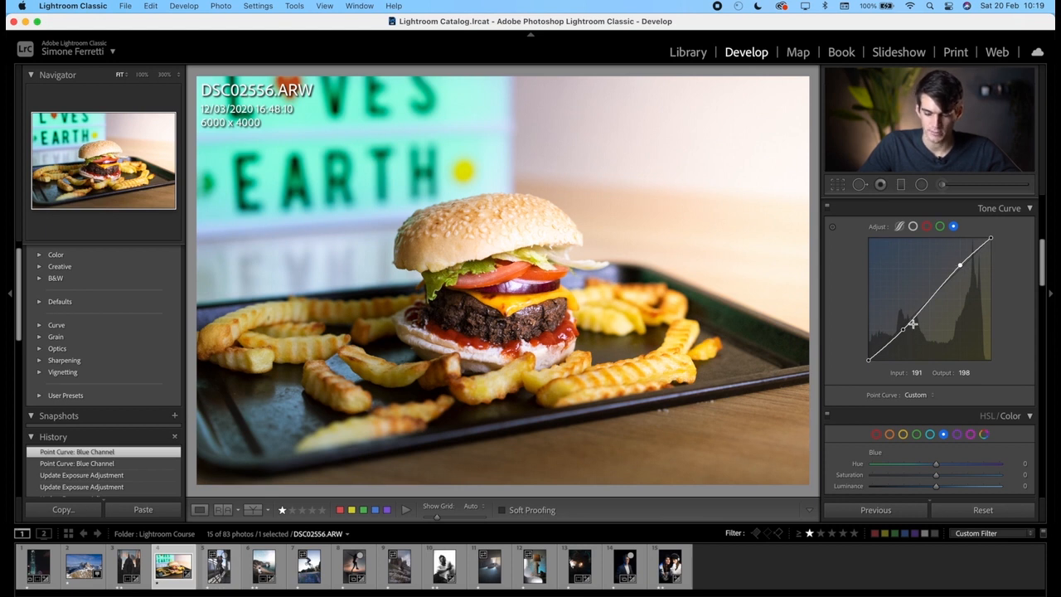
pyautogui.press('\\')
pyautogui.press('\\')
# Step: Set the red hue to -11, red saturation to 14 and red luminance to 40, and set the Calibration red hue to -1
pyautogui.scroll(-2, 928, 332)
pyautogui.click(876, 376)
pyautogui.moveTo(936, 407); pyautogui.dragTo(934, 410)
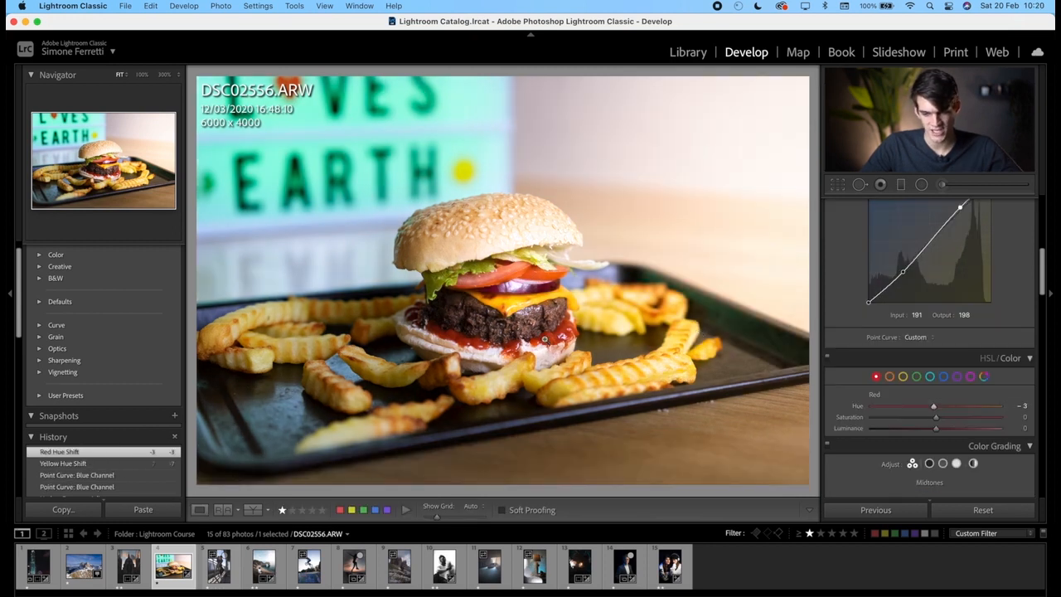
pyautogui.moveTo(934, 409); pyautogui.dragTo(962, 448)
pyautogui.scroll(-5, 963, 448)
pyautogui.scroll(15, 964, 449)
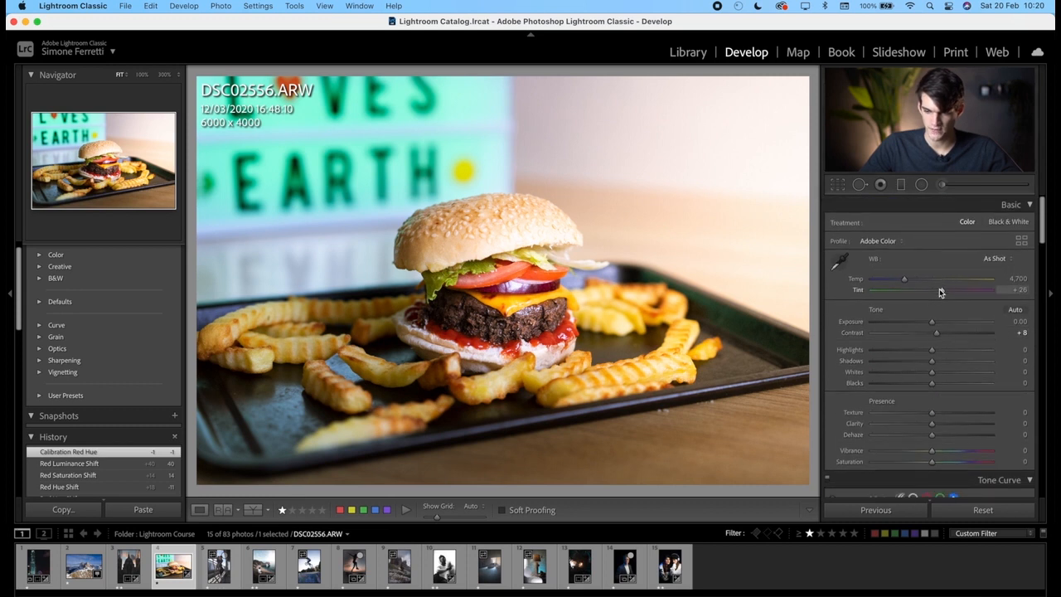
pyautogui.moveTo(940, 291)
pyautogui.mouseDown()
pyautogui.moveTo(930, 288)
pyautogui.moveTo(945, 292)
pyautogui.mouseUp()
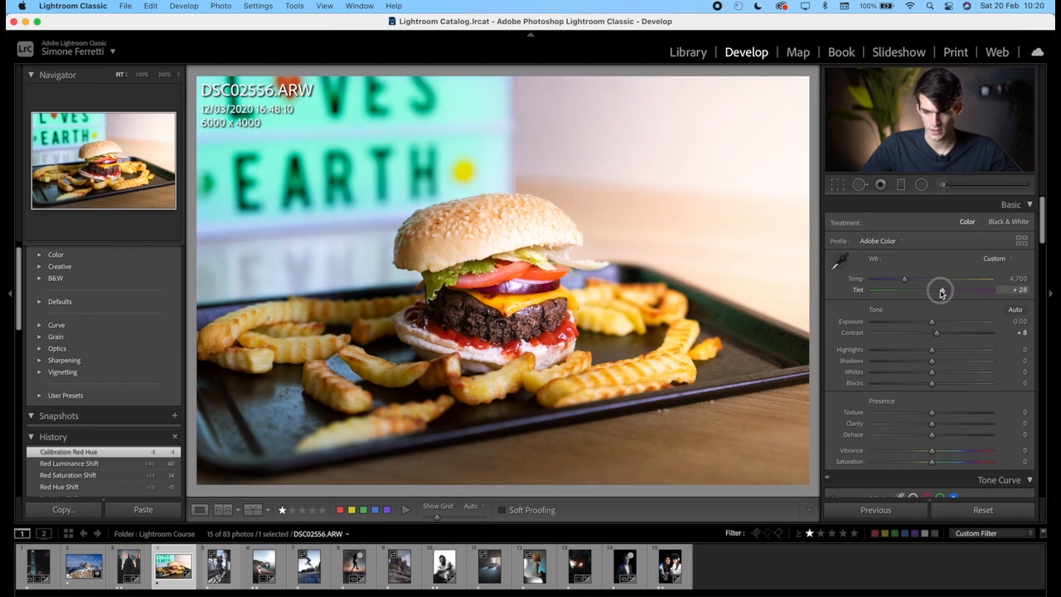
pyautogui.press('super+z')
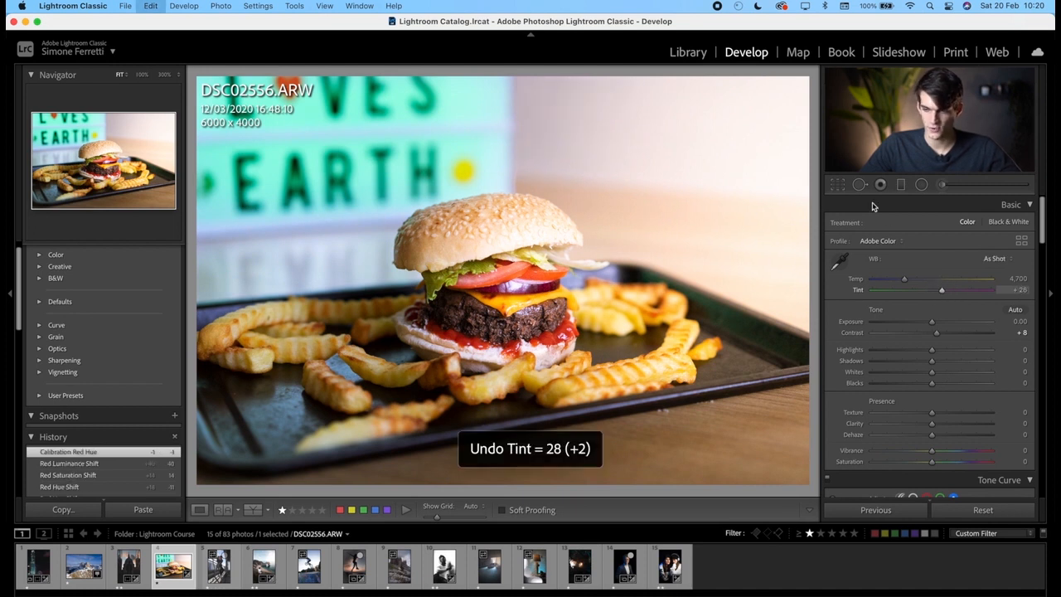
# Step: Crop the burger photo to 4887 x 3258 at its original aspect ratio, reposition it around the burger, and compare with the before version
pyautogui.click(838, 188)
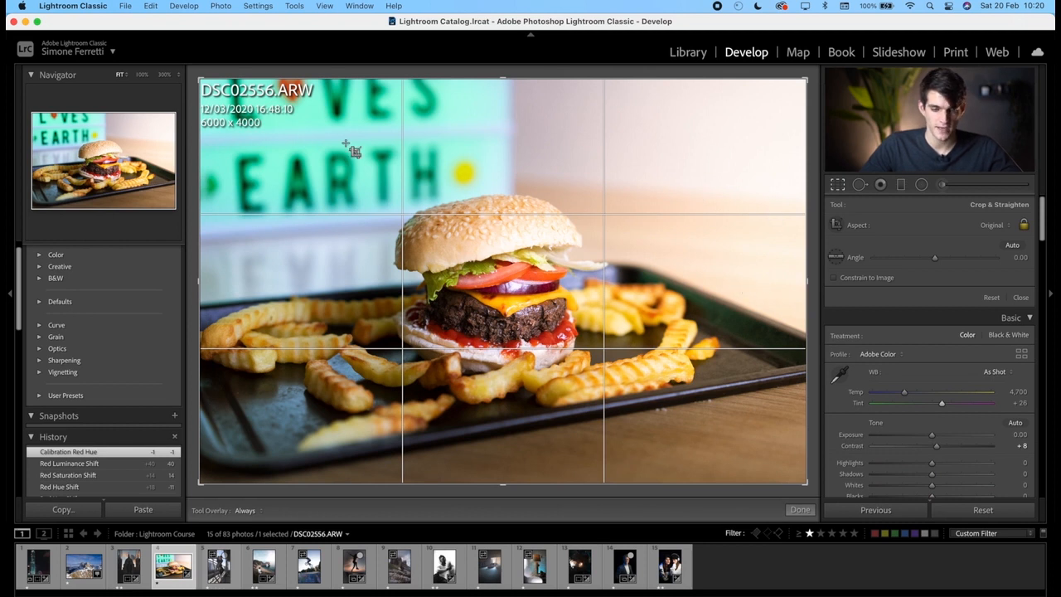
pyautogui.moveTo(210, 83); pyautogui.dragTo(258, 98)
pyautogui.moveTo(437, 221); pyautogui.dragTo(437, 244)
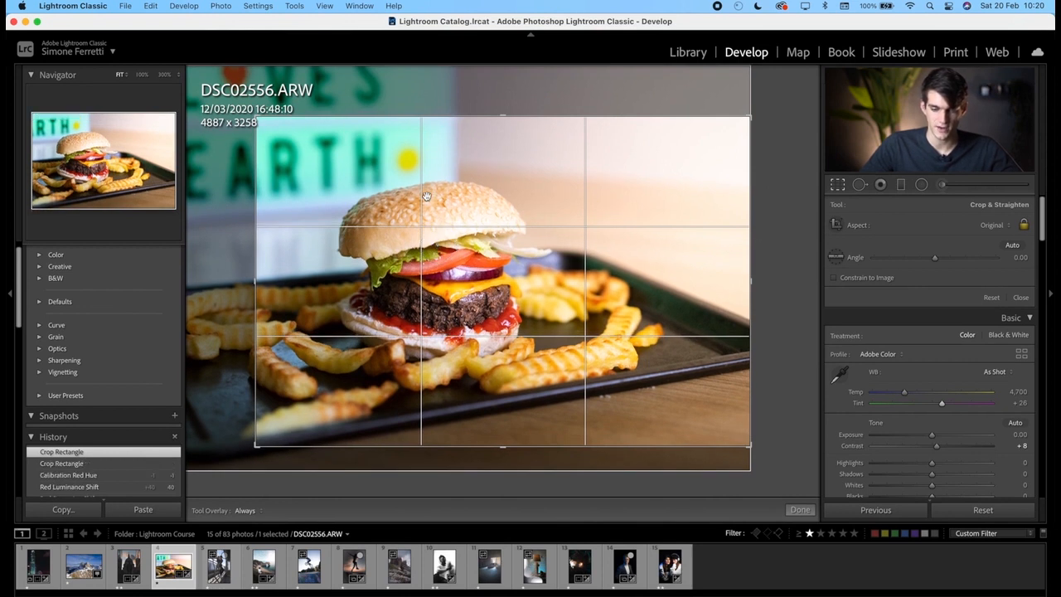
pyautogui.press('Return')
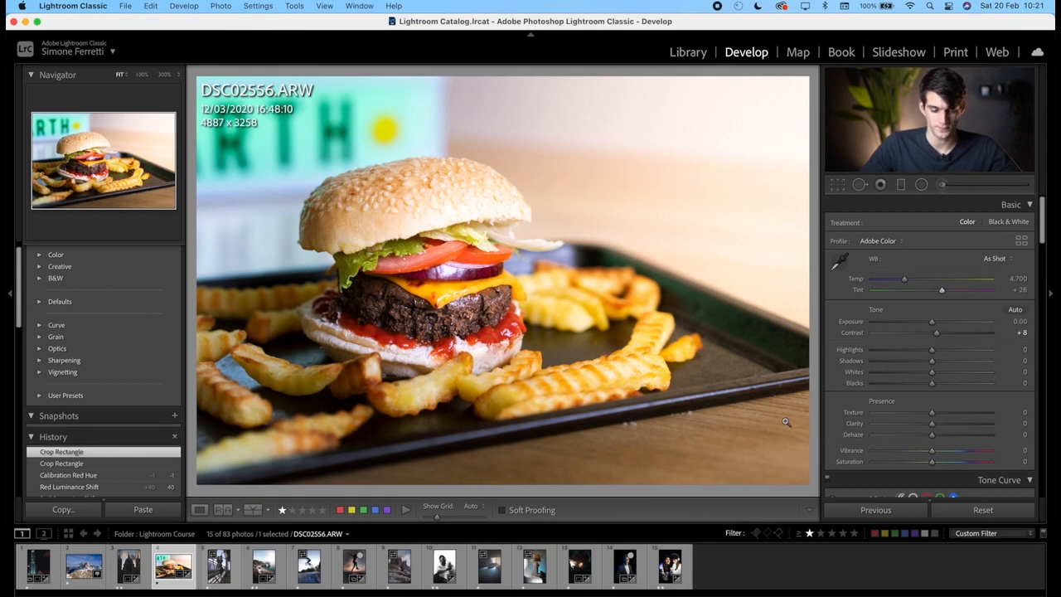
pyautogui.press('\\')
pyautogui.press('\\')
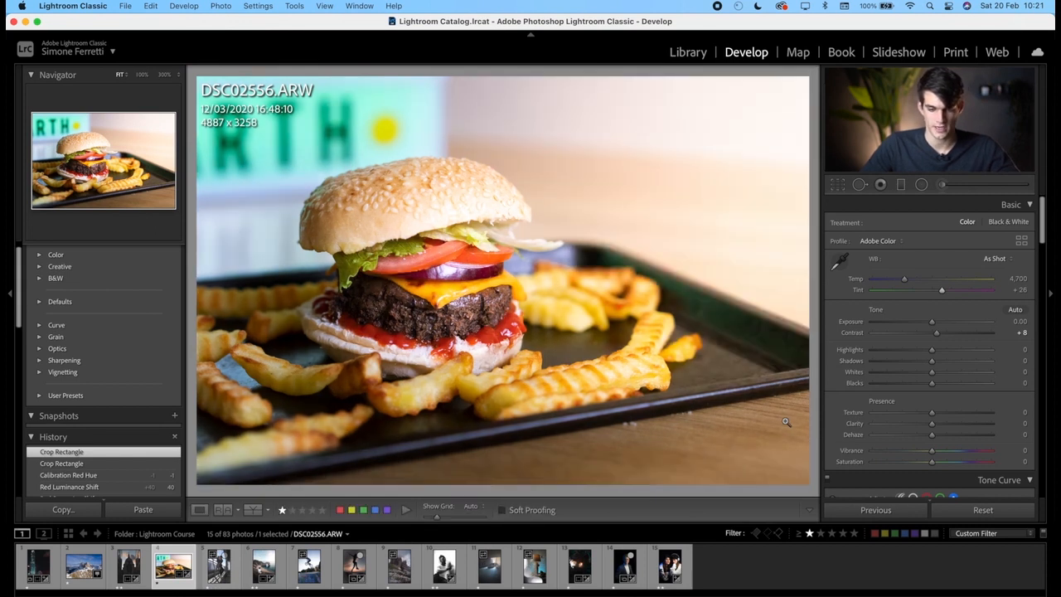
# Step: On the next photo, set the contrast to +22 and the blue hue to -54, saturation to -62 and luminance to -34
pyautogui.press('Right')
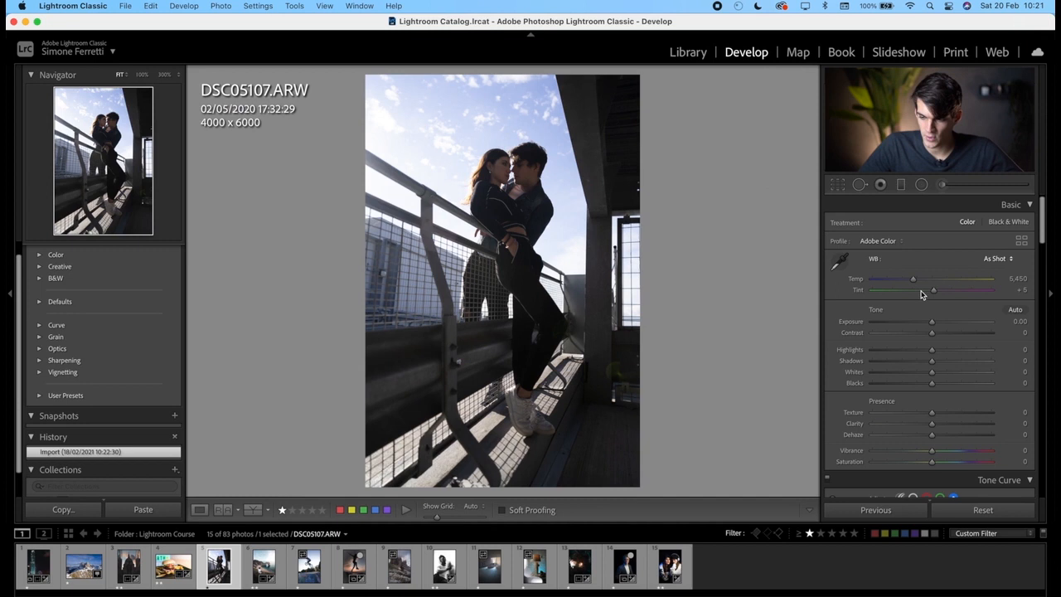
pyautogui.moveTo(932, 340); pyautogui.dragTo(947, 337)
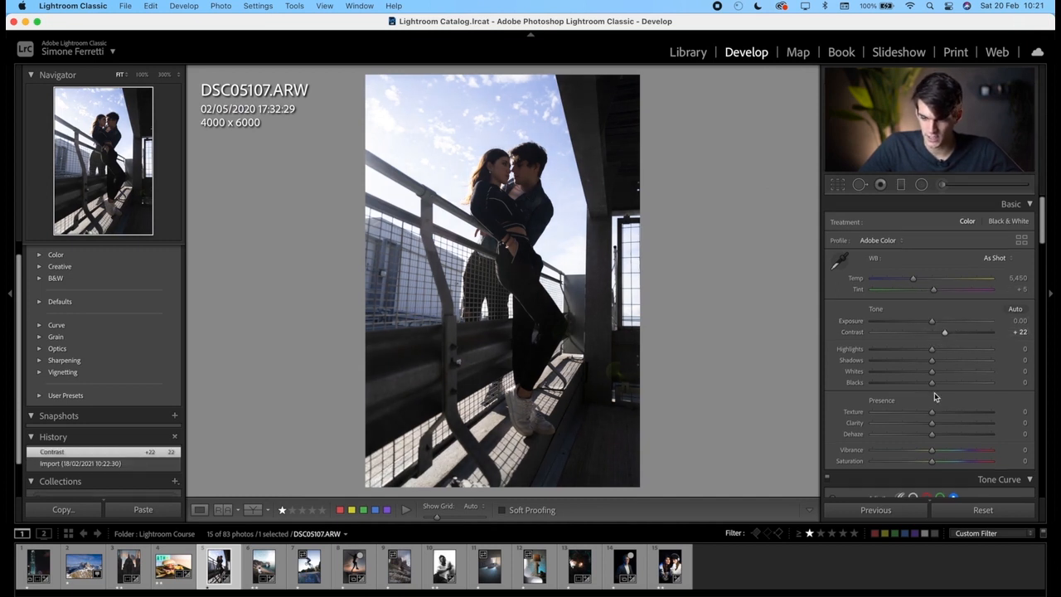
pyautogui.scroll(-10, 941, 373)
pyautogui.scroll(-1, 935, 397)
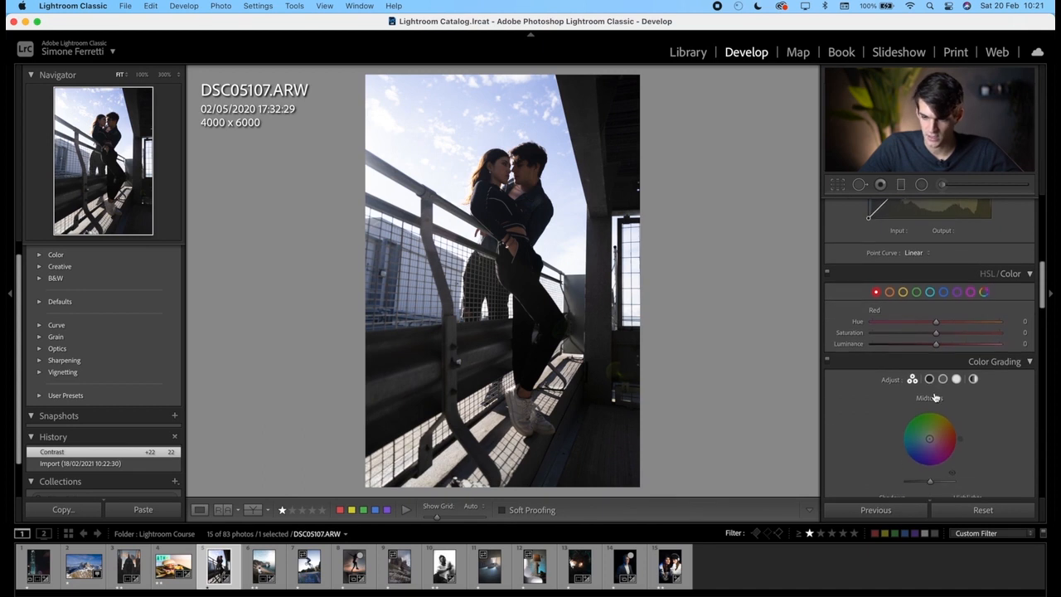
pyautogui.click(944, 293)
pyautogui.moveTo(936, 321); pyautogui.dragTo(900, 333)
pyautogui.moveTo(915, 321); pyautogui.dragTo(897, 332)
# Step: Add a large radial filter centred just outside the photo's upper-left edge, reset its effects, and set temperature to 55 and exposure to 0.70
pyautogui.scroll(5, 958, 265)
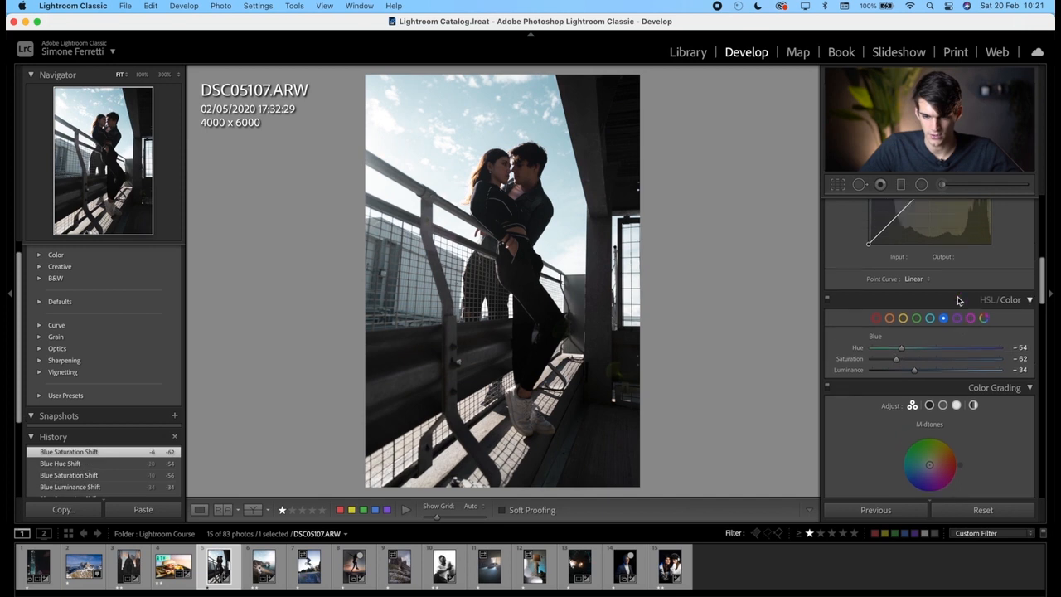
pyautogui.click(922, 187)
pyautogui.moveTo(313, 166); pyautogui.dragTo(499, 380)
pyautogui.doubleClick(840, 225)
pyautogui.moveTo(933, 237); pyautogui.dragTo(967, 240)
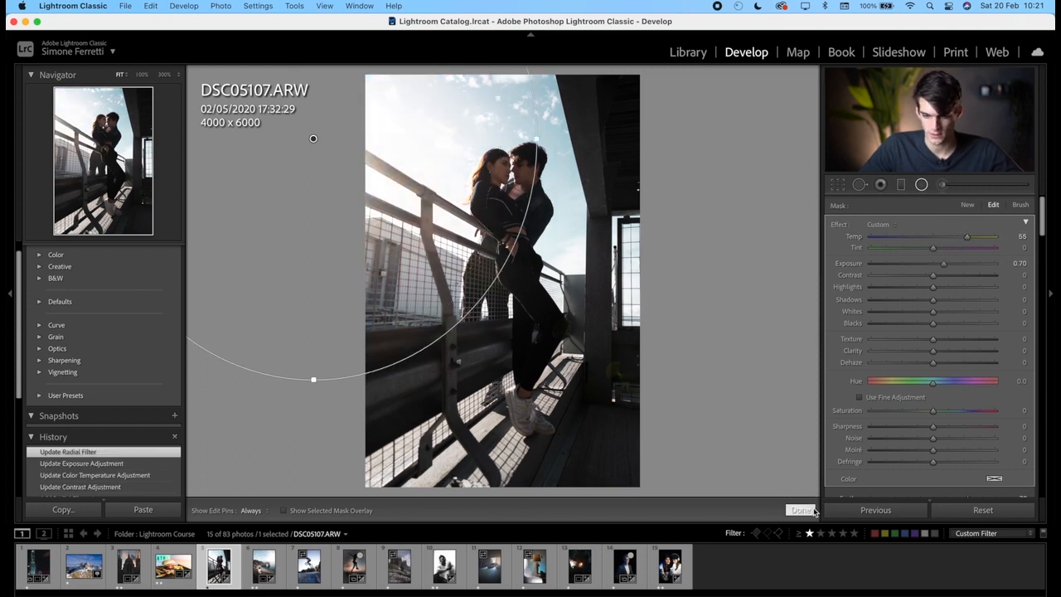
pyautogui.click(801, 510)
# Step: Anchor the RGB point curve with three points along the diagonal, and raise its black point to an output of 15
pyautogui.scroll(-5, 920, 394)
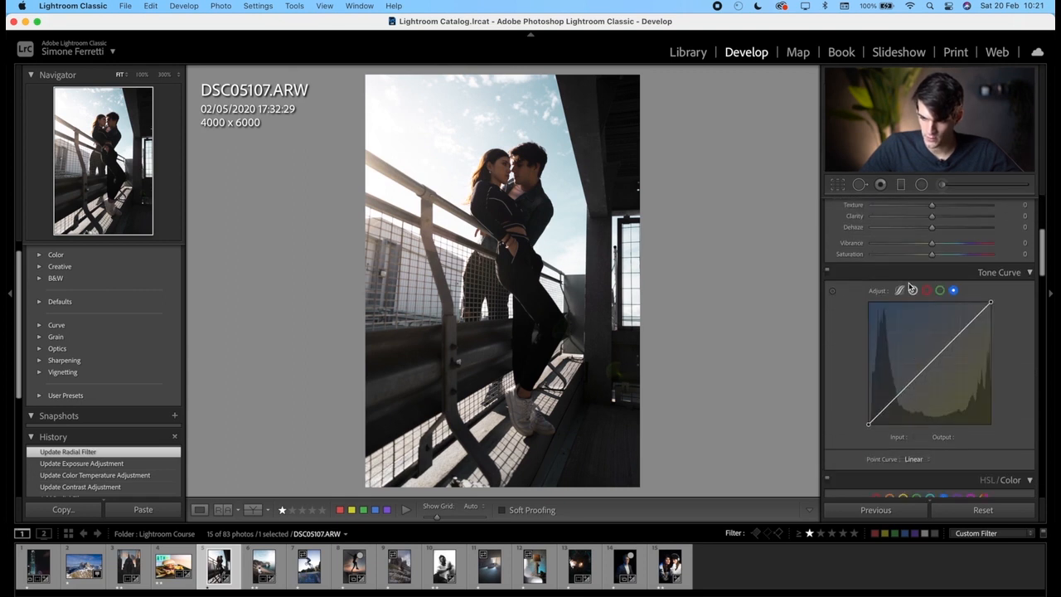
pyautogui.click(912, 291)
pyautogui.click(899, 394)
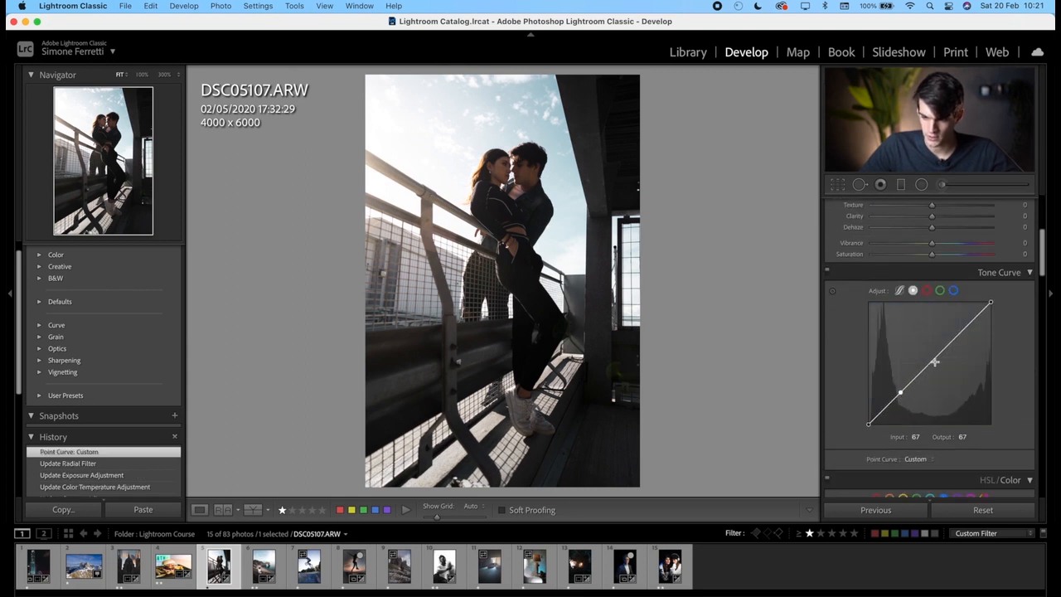
pyautogui.click(932, 361)
pyautogui.click(958, 335)
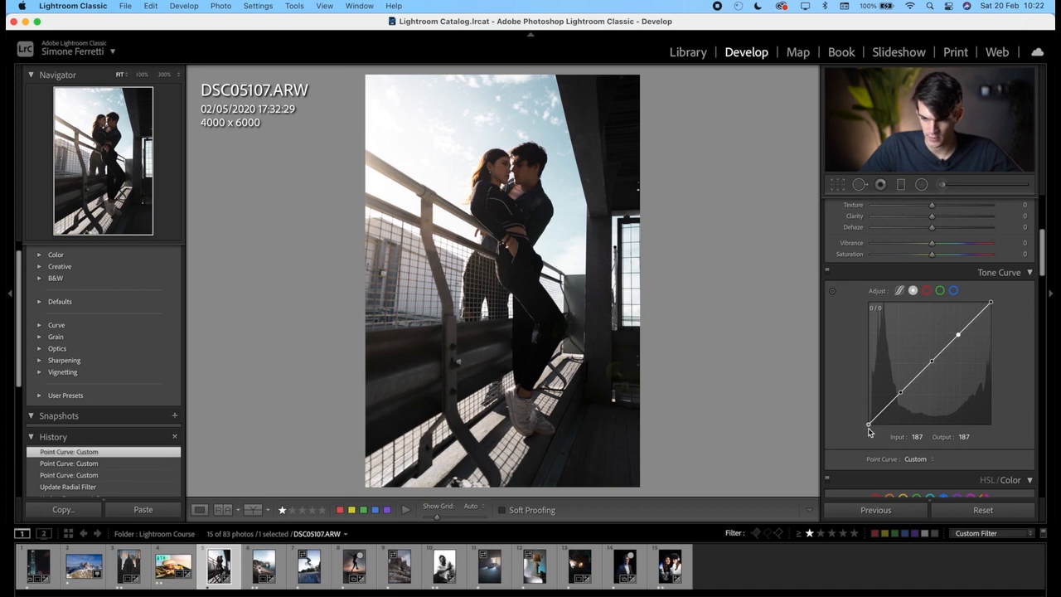
pyautogui.moveTo(870, 428); pyautogui.dragTo(913, 432)
# Step: Reduce the orange saturation to -36 in the colour mix
pyautogui.scroll(-3, 900, 441)
pyautogui.scroll(-1, 900, 442)
pyautogui.click(889, 390)
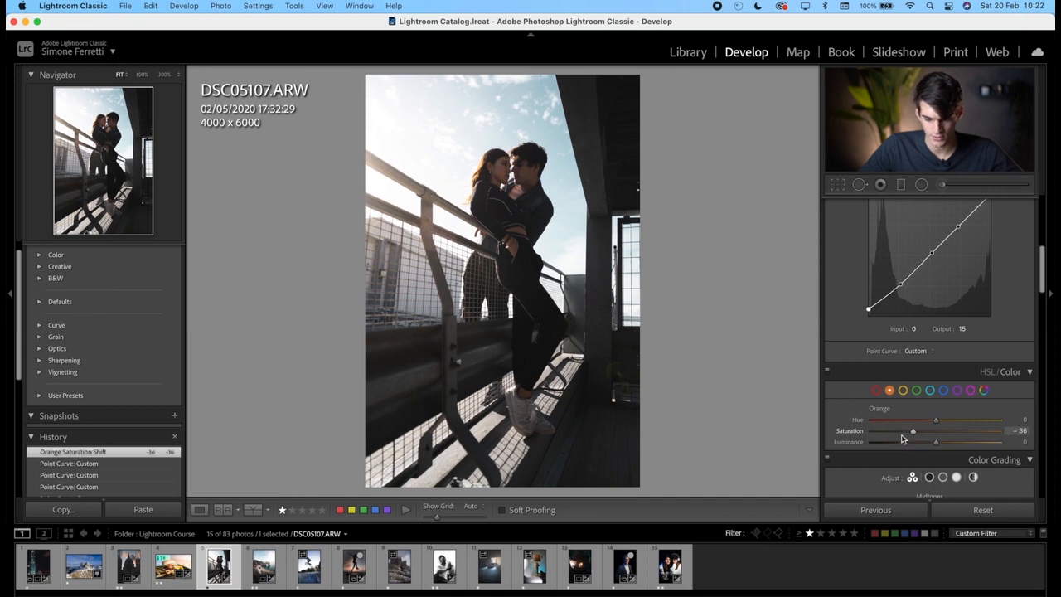
pyautogui.scroll(-5, 903, 438)
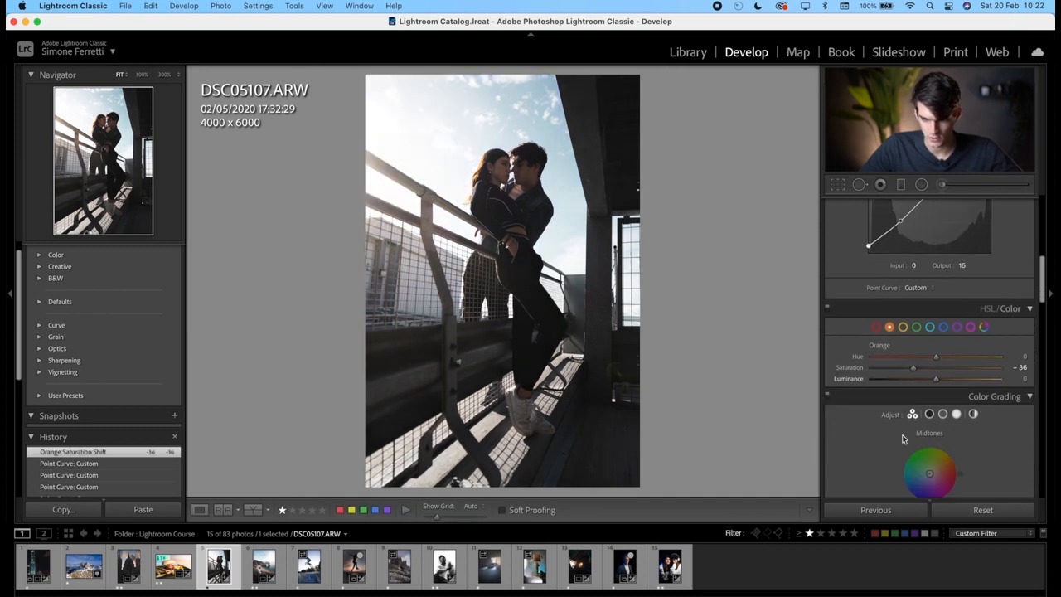
# Step: Set highlights to -40, shadows to -21, clarity to +9 and vibrance to +13 for the couple photo
pyautogui.scroll(15, 903, 438)
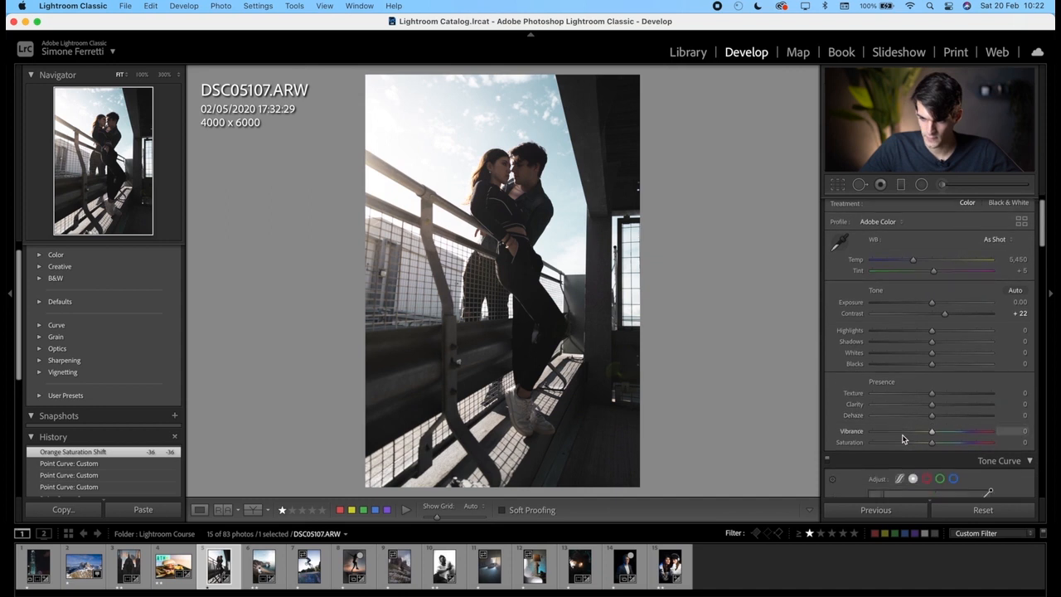
pyautogui.moveTo(932, 330)
pyautogui.mouseDown()
pyautogui.moveTo(903, 332)
pyautogui.moveTo(920, 345)
pyautogui.mouseUp()
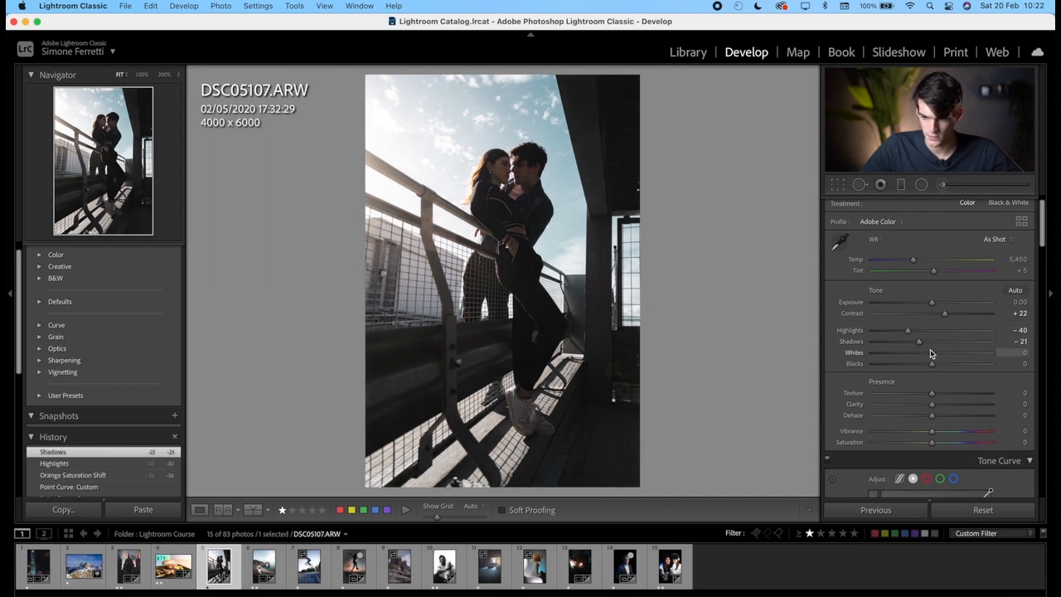
pyautogui.scroll(-1, 929, 365)
pyautogui.moveTo(932, 390)
pyautogui.mouseDown()
pyautogui.moveTo(918, 394)
pyautogui.moveTo(941, 397)
pyautogui.mouseUp()
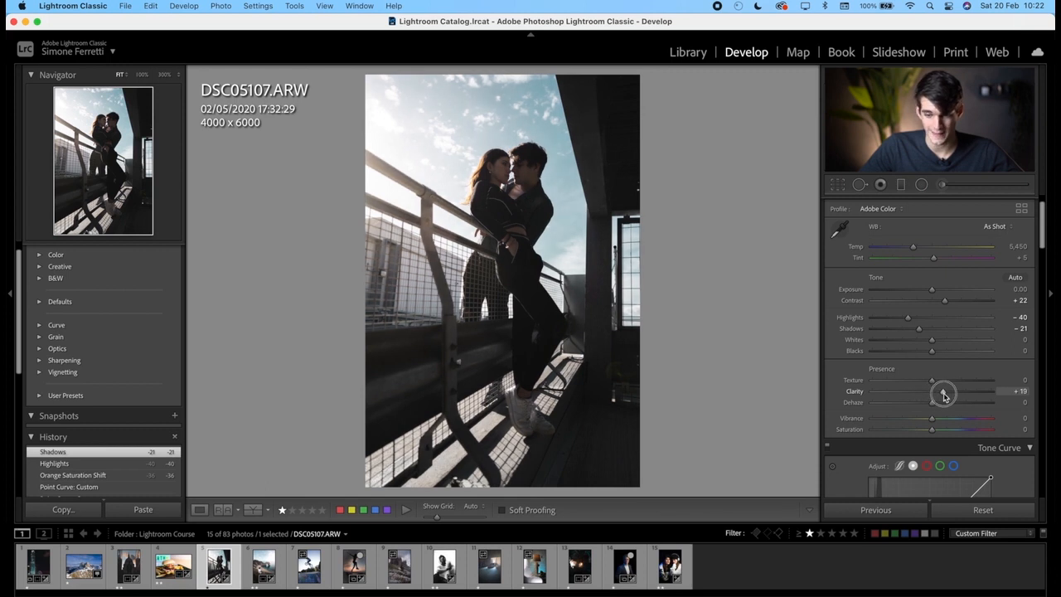
pyautogui.moveTo(944, 396); pyautogui.dragTo(940, 420)
# Step: Add a diagonal graduated filter over the photo's lower-right corner, reset its effects, set exposure to -1.79, and compare with the before version
pyautogui.click(901, 184)
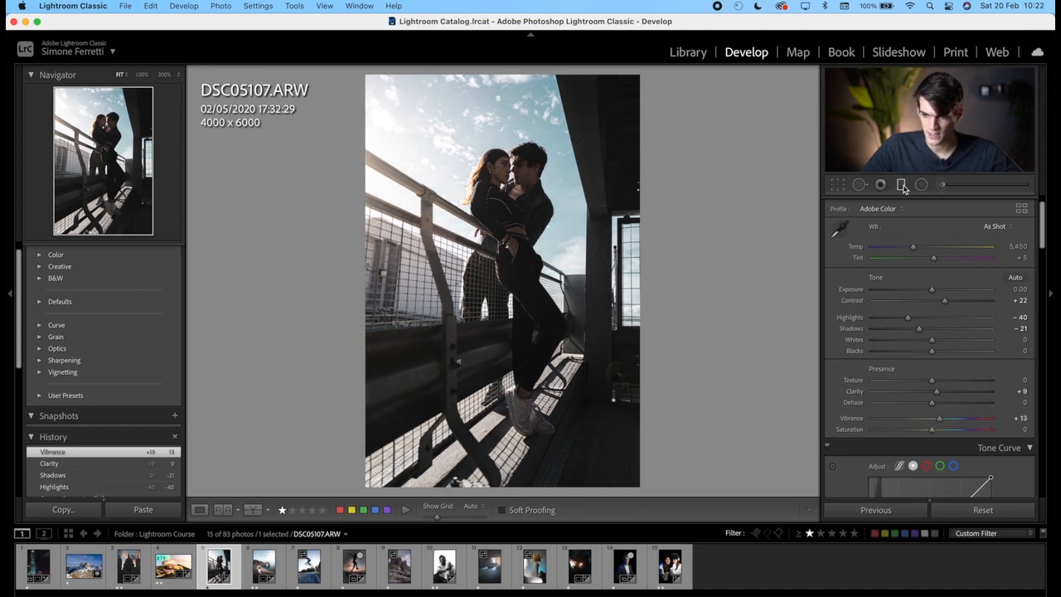
pyautogui.moveTo(558, 439); pyautogui.dragTo(473, 308)
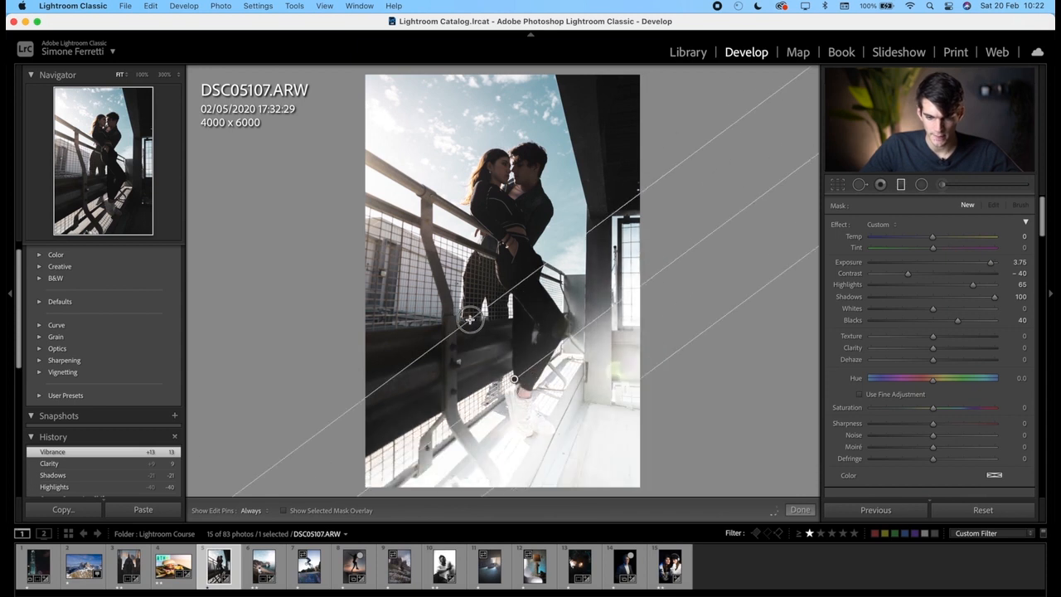
pyautogui.moveTo(928, 267); pyautogui.dragTo(906, 270)
pyautogui.click(791, 510)
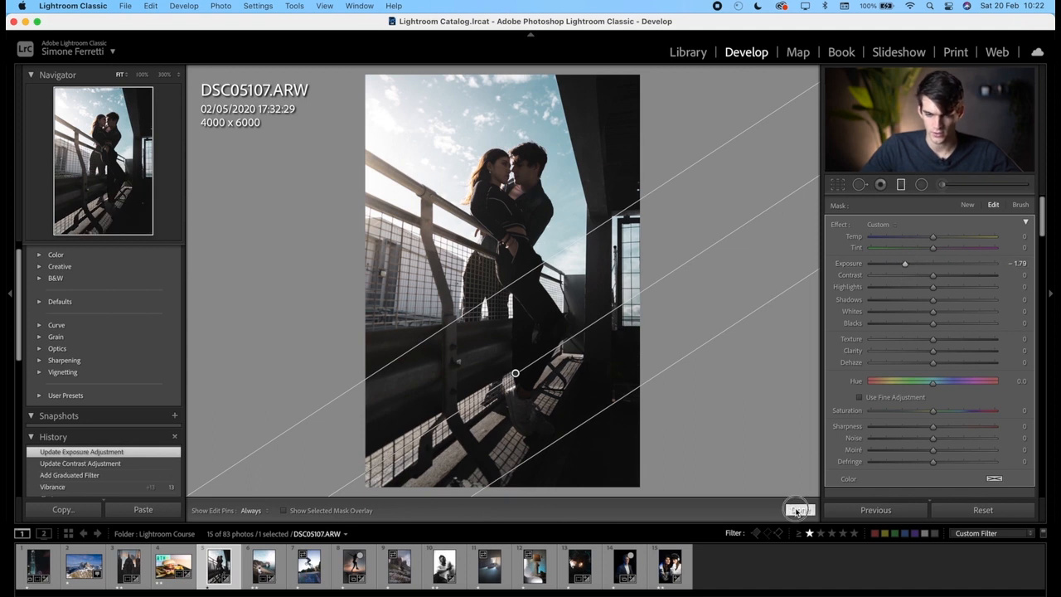
pyautogui.press('\\')
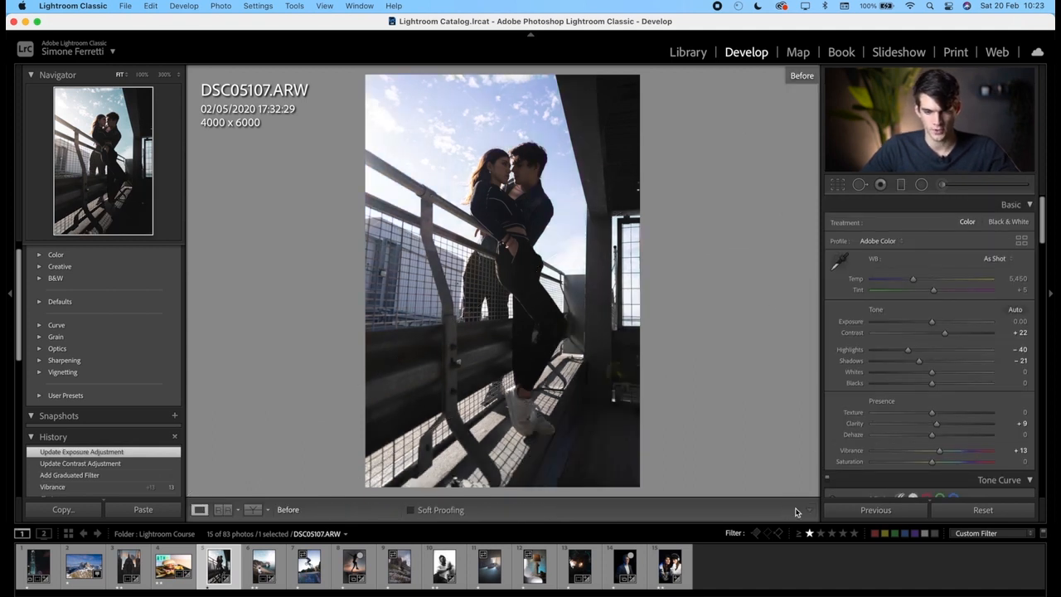
pyautogui.press('\\')
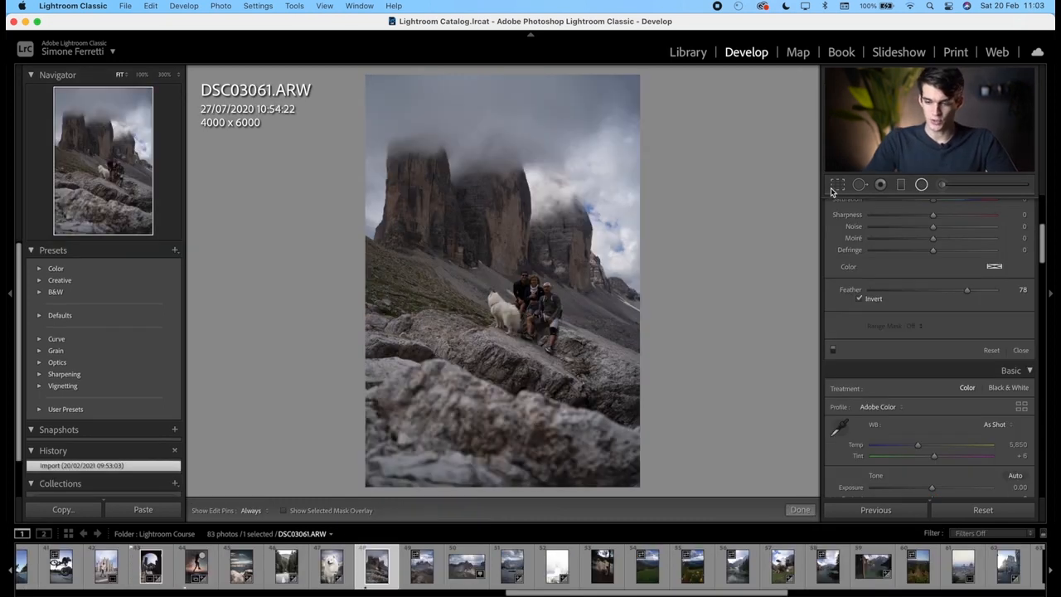
# Step: Crop the mountain photo to 3754 x 4693 at the 4 x 5 / 8 x 10 aspect ratio, repositioning it around the peaks and group
pyautogui.click(836, 185)
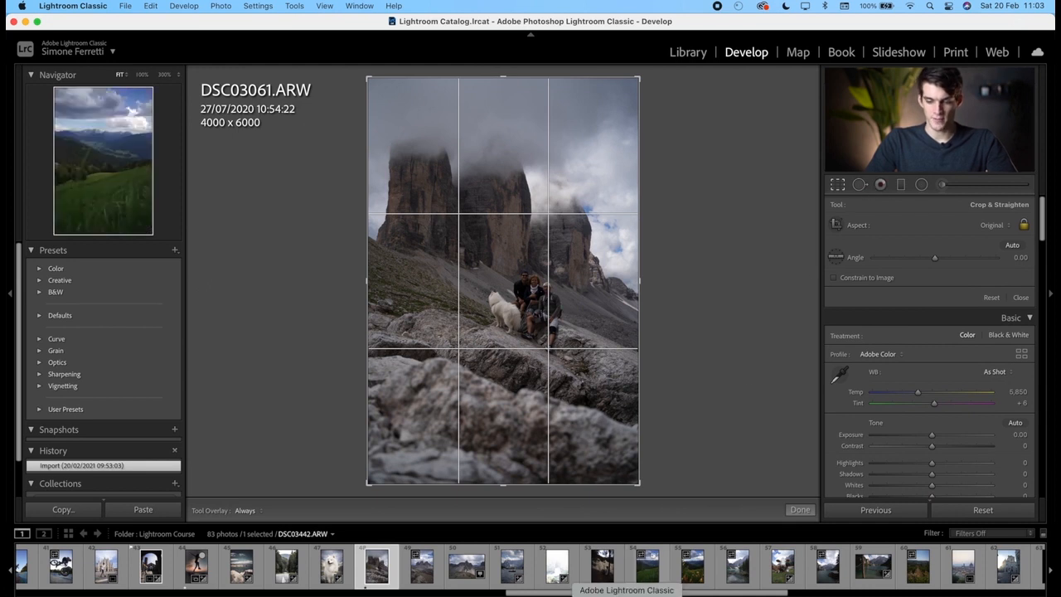
pyautogui.moveTo(638, 485); pyautogui.dragTo(631, 474)
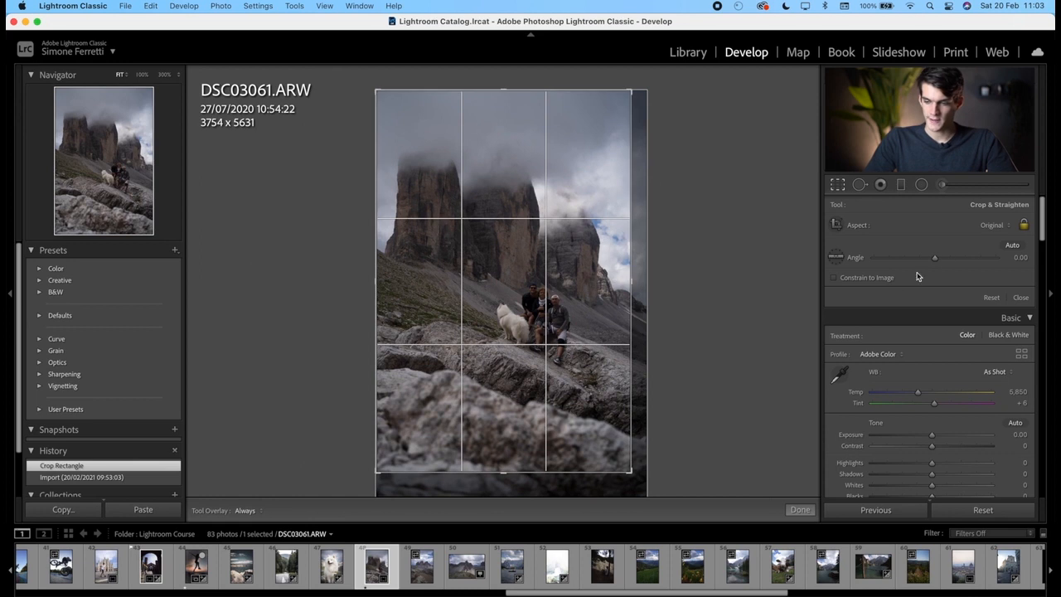
pyautogui.click(992, 226)
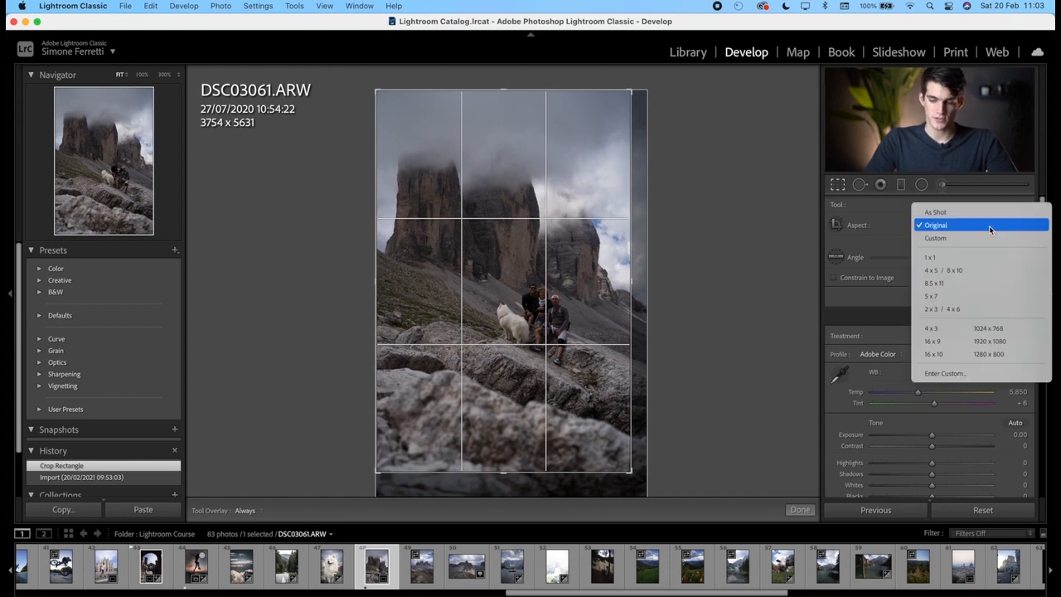
pyautogui.click(989, 270)
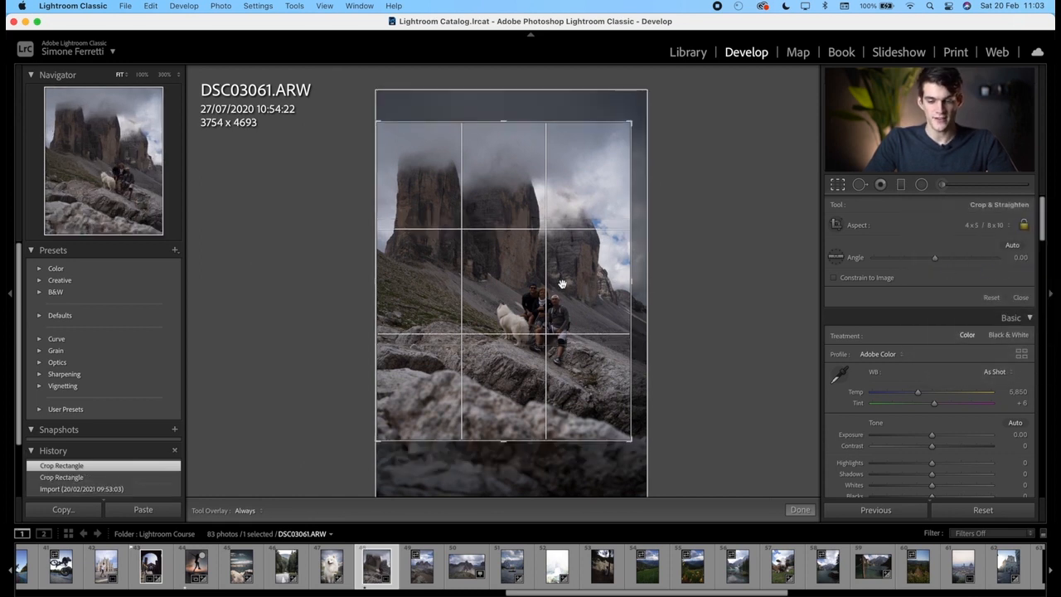
pyautogui.moveTo(531, 262); pyautogui.dragTo(533, 273)
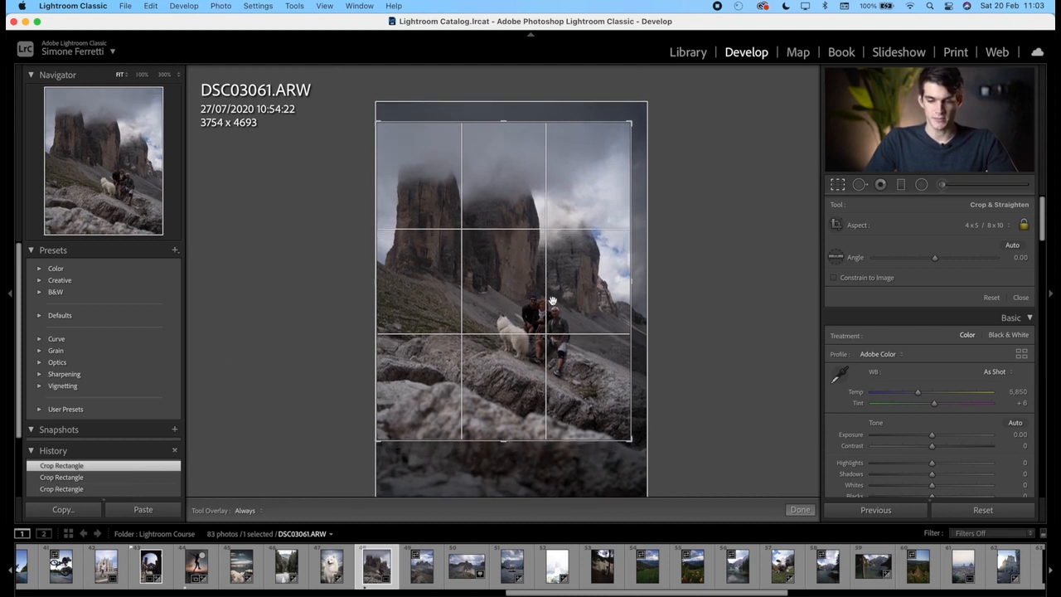
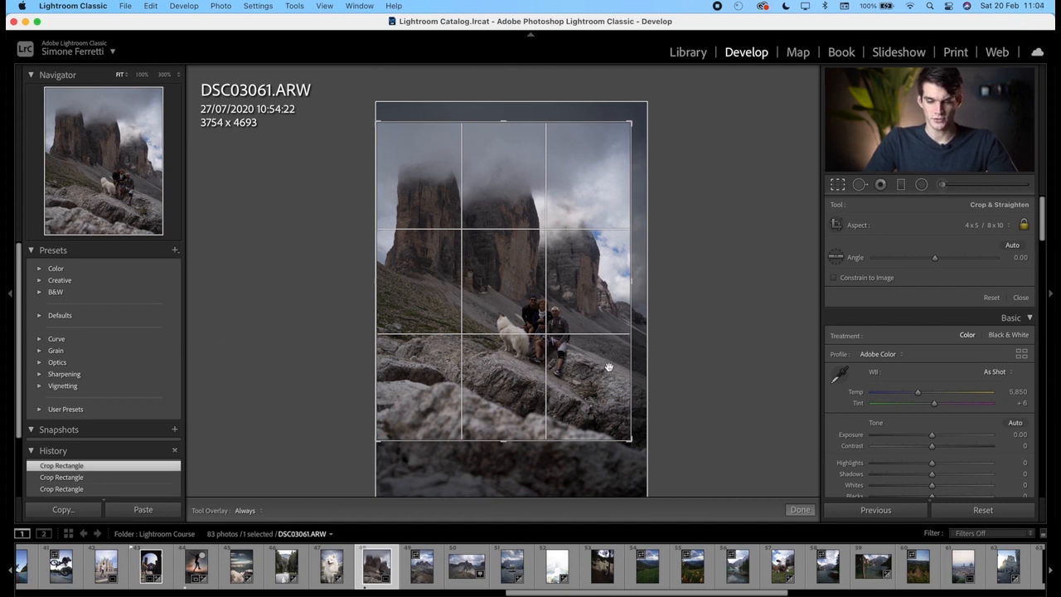
# Step: Apply the crop, add a slanted graduated filter over the foreground rocks, reset its effects, and set its exposure to -1.15
pyautogui.press('Return')
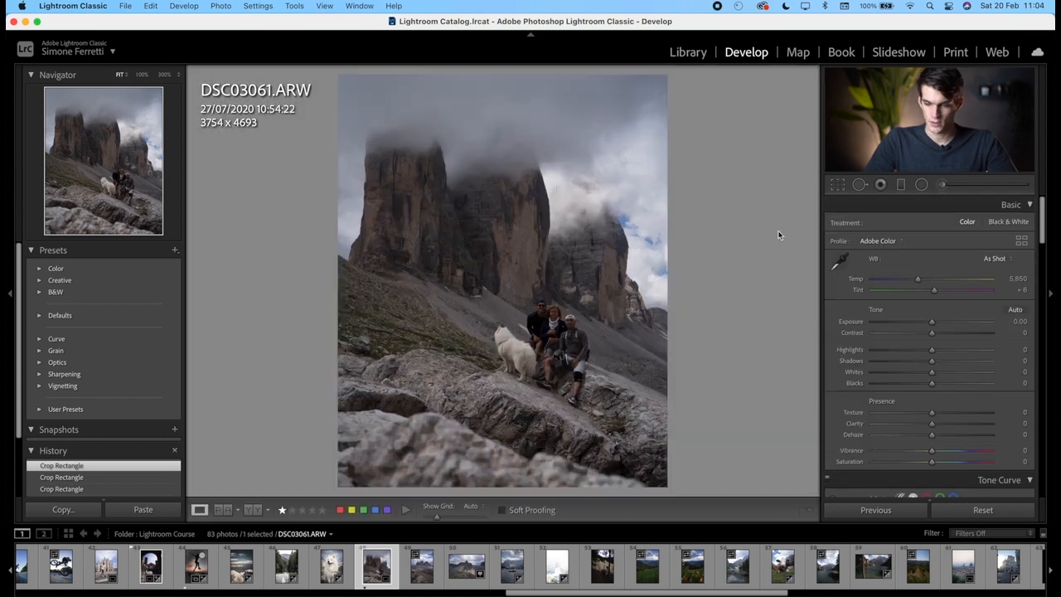
pyautogui.click(902, 192)
pyautogui.moveTo(415, 454); pyautogui.dragTo(431, 346)
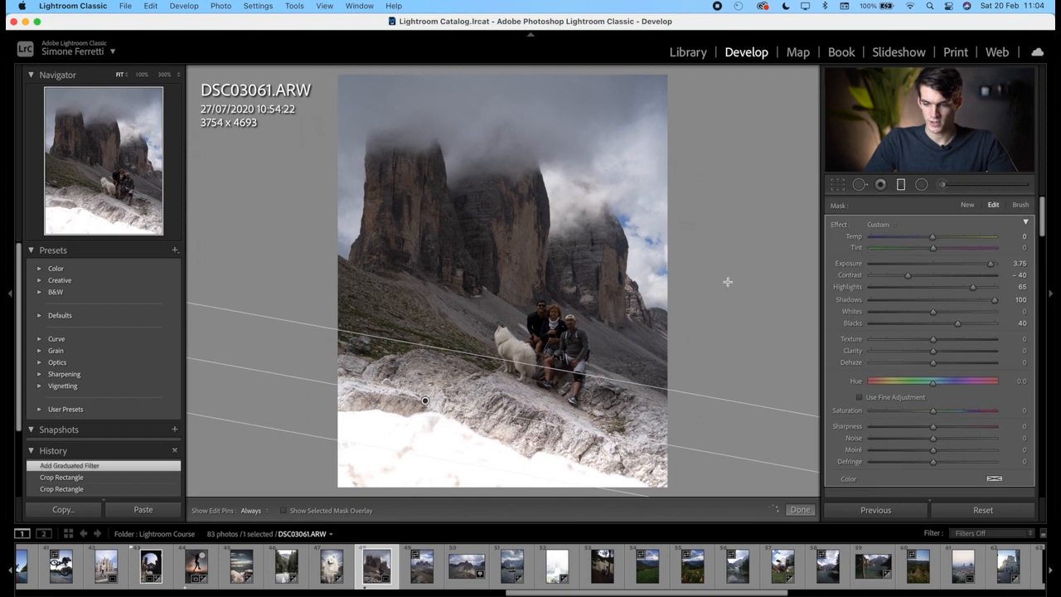
pyautogui.doubleClick(841, 224)
pyautogui.moveTo(930, 263); pyautogui.dragTo(915, 265)
pyautogui.moveTo(425, 400); pyautogui.dragTo(430, 398)
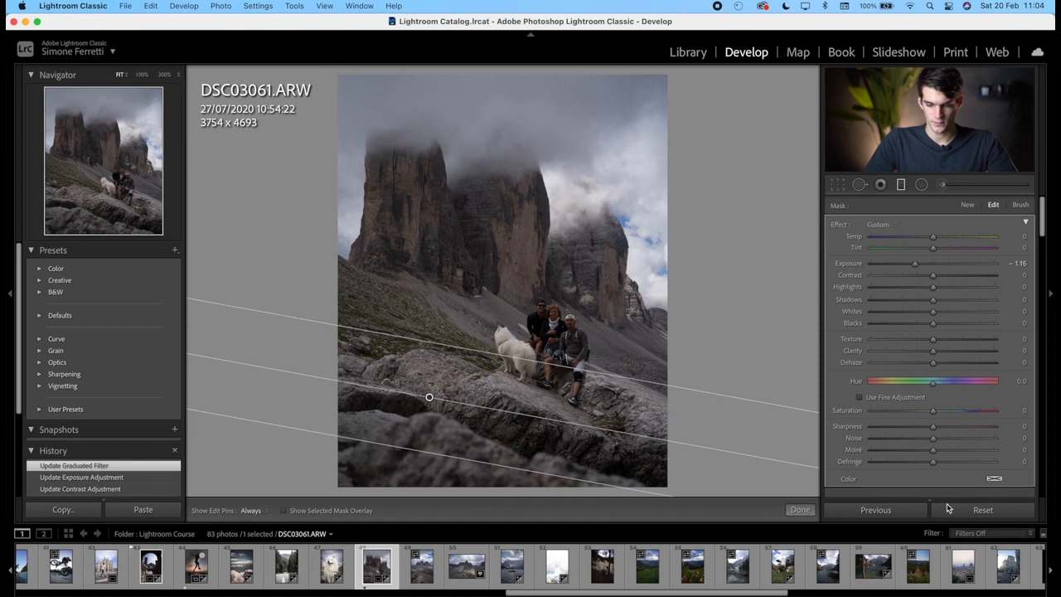
pyautogui.click(801, 510)
# Step: Set the mountain photo's exposure to +0.30, highlights to -17, texture to -13 and clarity to -9
pyautogui.moveTo(932, 324); pyautogui.dragTo(928, 400)
pyautogui.scroll(-1, 925, 365)
pyautogui.scroll(-1, 928, 400)
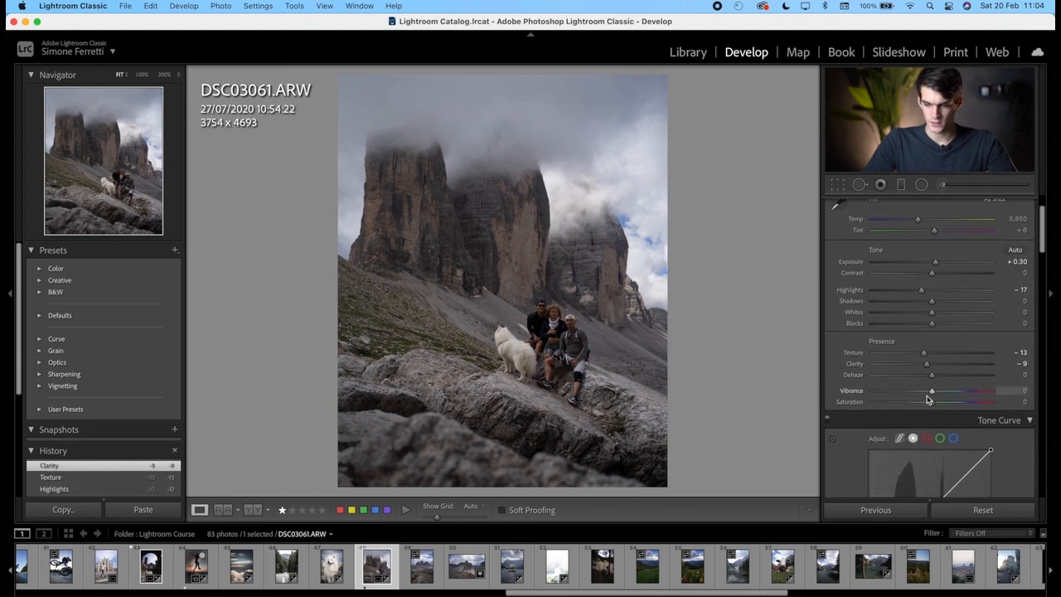
# Step: Add a large radial filter centred off the photo's upper-left edge, widen it over the peaks, and reset its effects
pyautogui.click(922, 184)
pyautogui.moveTo(298, 150); pyautogui.dragTo(511, 364)
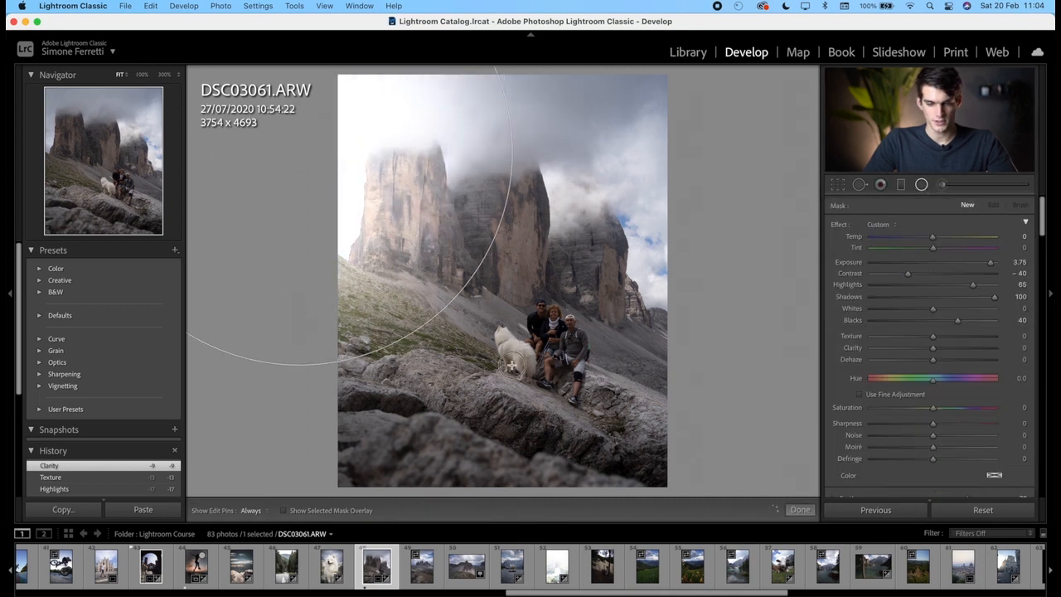
pyautogui.moveTo(520, 154); pyautogui.dragTo(565, 154)
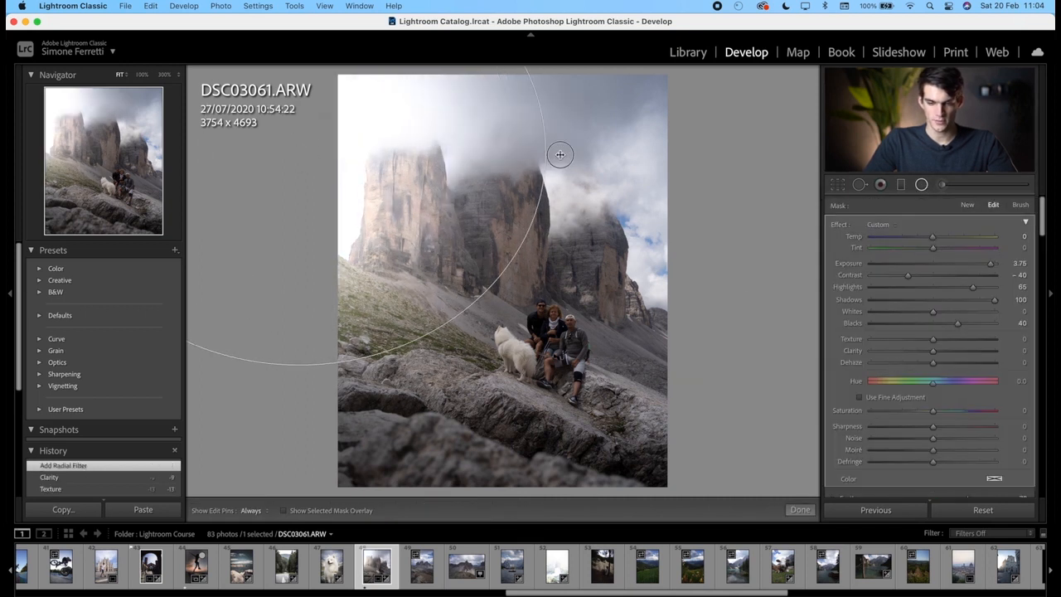
pyautogui.doubleClick(840, 230)
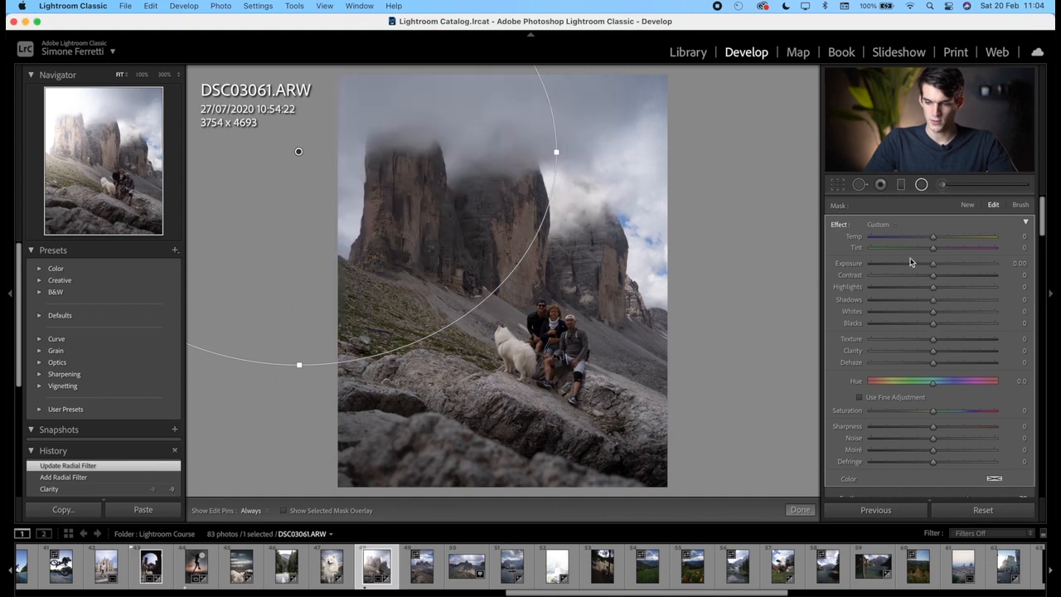
# Step: Set the radial filter's exposure to 0.88 with a slightly warmer temperature, and set the whole photo's temperature to 6,220
pyautogui.click(947, 262)
pyautogui.click(959, 238)
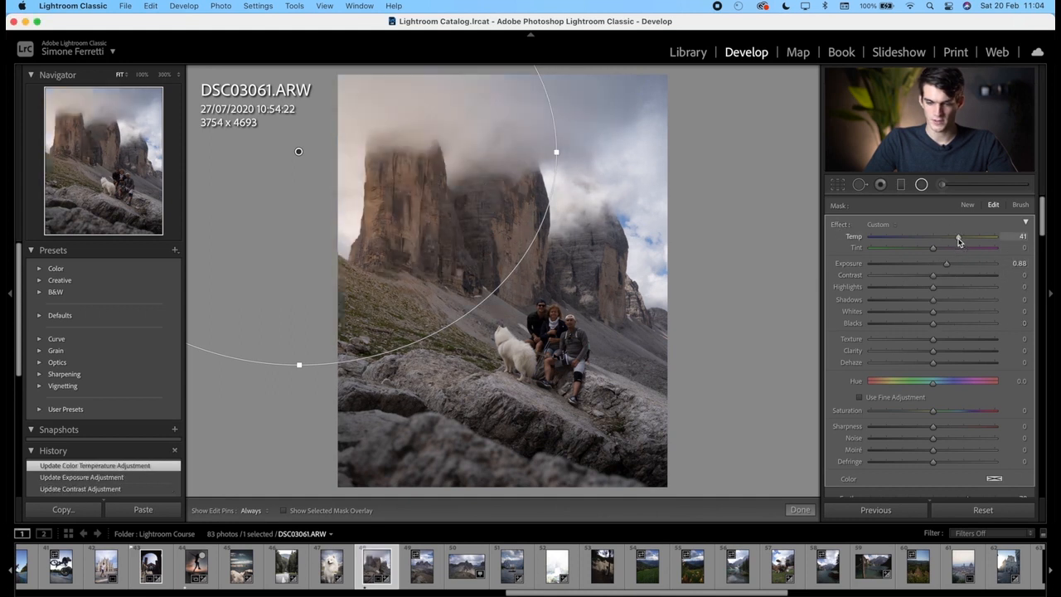
pyautogui.click(940, 238)
pyautogui.click(800, 509)
pyautogui.moveTo(917, 282); pyautogui.dragTo(923, 282)
# Step: Add an elliptical radial filter over the photo's right edge, reset its effects, and set exposure to -0.20 and temperature to -15
pyautogui.hotkey('shift', 'm')
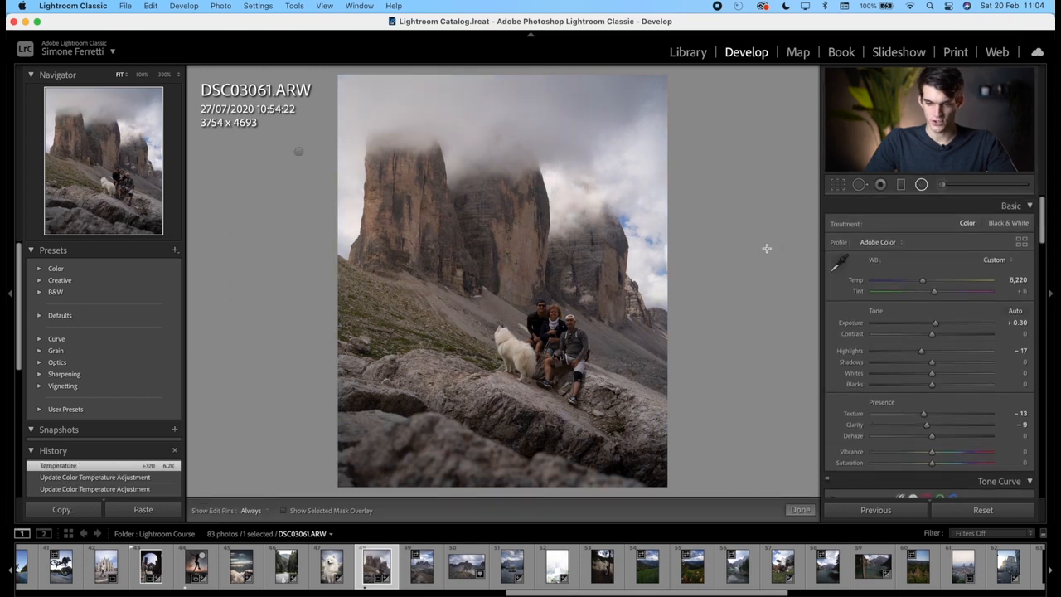
pyautogui.moveTo(766, 248); pyautogui.dragTo(552, 324)
pyautogui.moveTo(801, 221); pyautogui.dragTo(716, 225)
pyautogui.moveTo(714, 218); pyautogui.dragTo(714, 218)
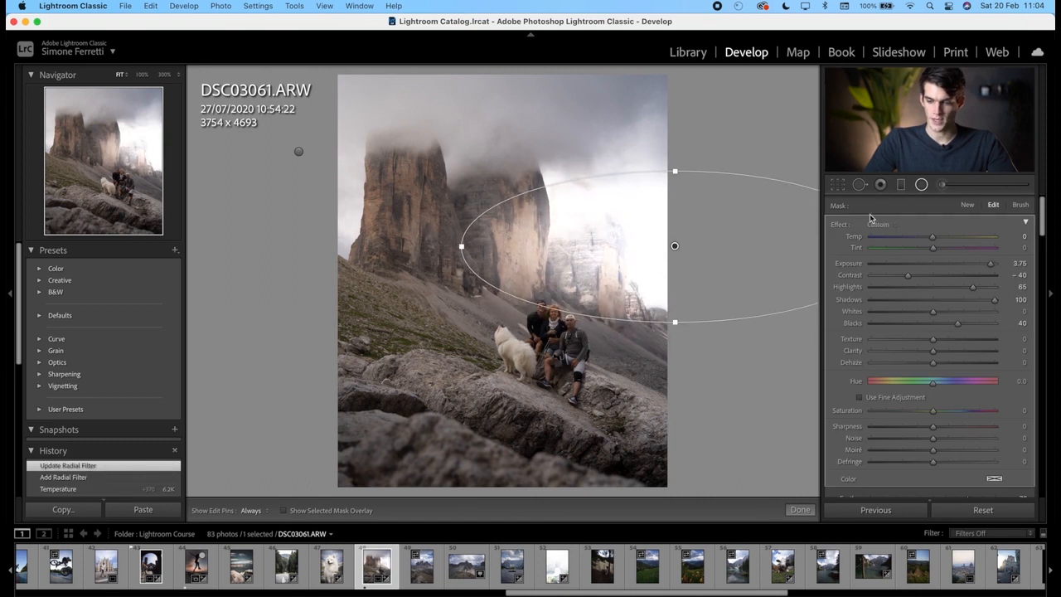
pyautogui.doubleClick(845, 228)
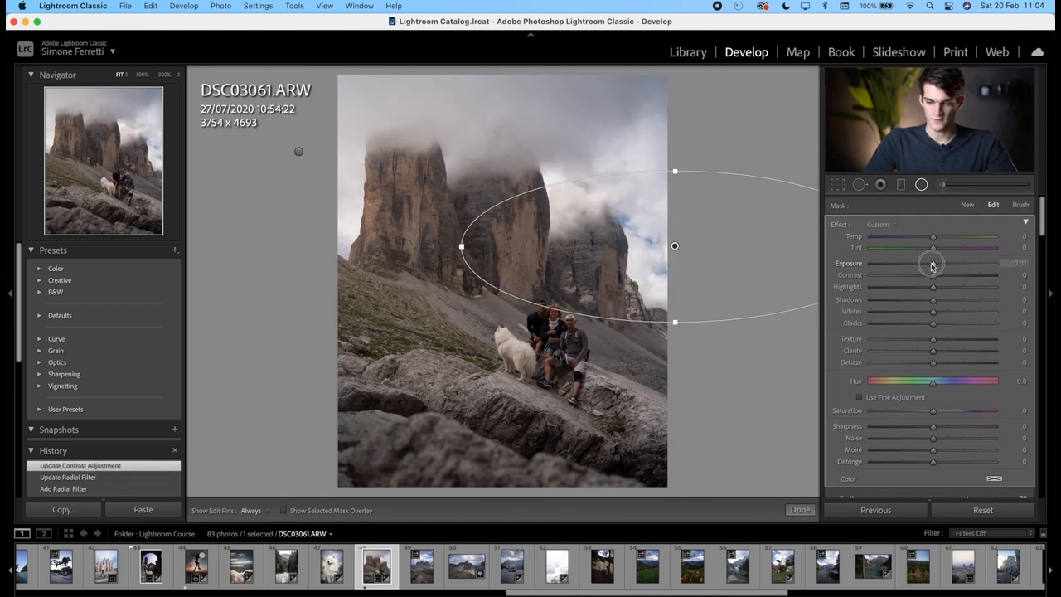
pyautogui.moveTo(929, 265); pyautogui.dragTo(922, 240)
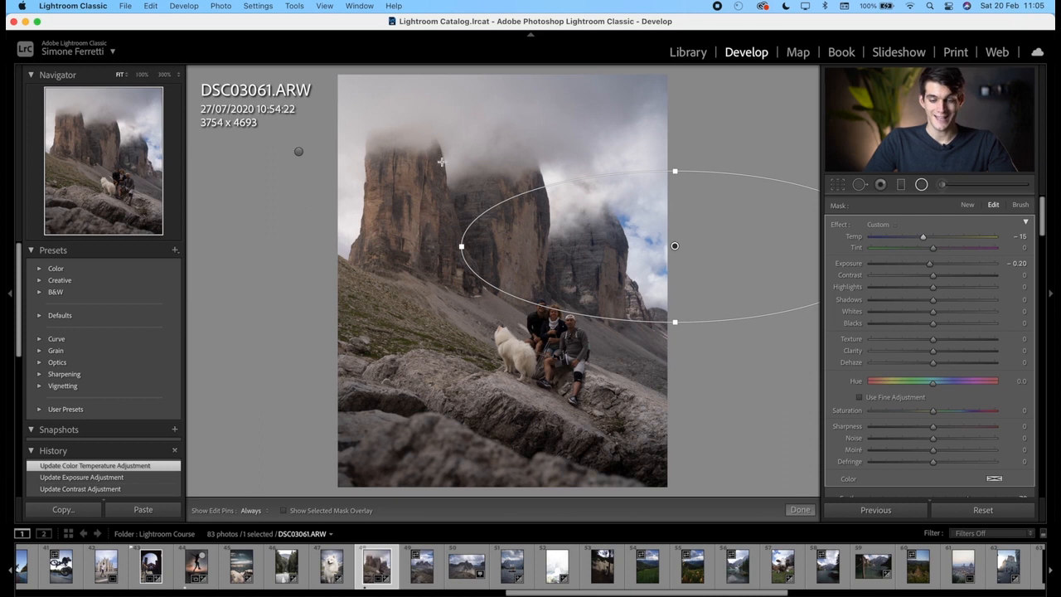
pyautogui.hotkey('shift', 'm')
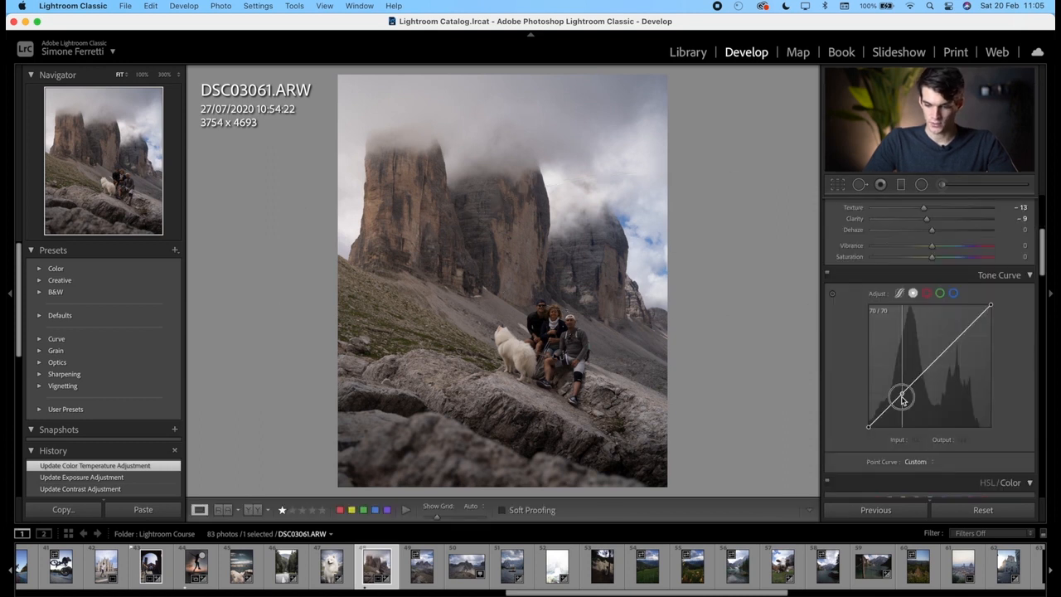
# Step: Shape a gentle S on the tone curve, lowering the shadows around input 70 and raising input 180 to output 186
pyautogui.moveTo(901, 395); pyautogui.dragTo(902, 398)
pyautogui.moveTo(958, 340); pyautogui.dragTo(956, 335)
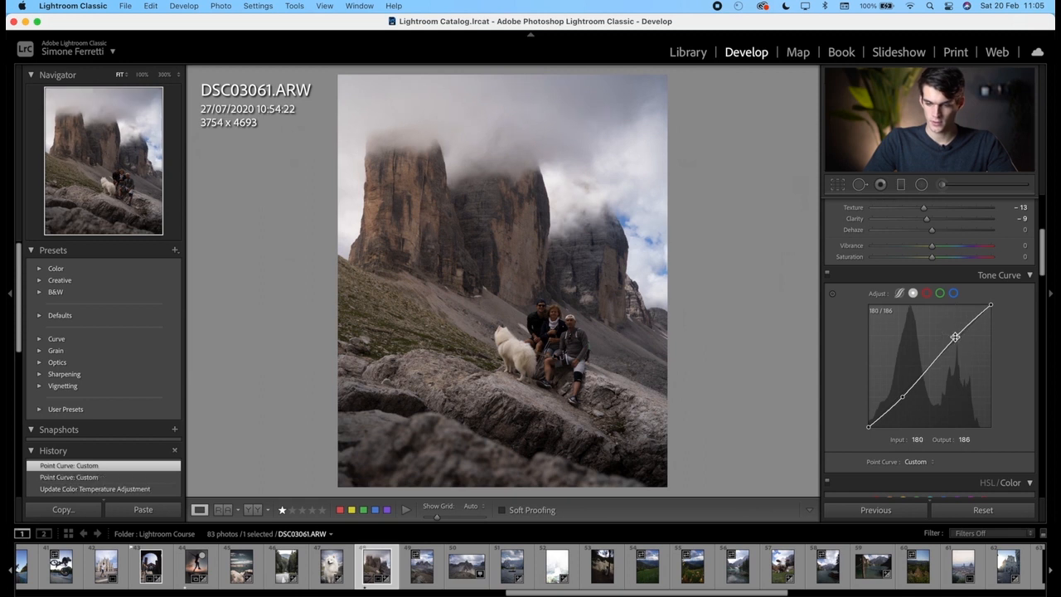
# Step: Add a radial filter centred on the people, set its feather to 100, and enlarge it around the whole group and the dog
pyautogui.click(920, 184)
pyautogui.moveTo(524, 360)
pyautogui.mouseDown()
pyautogui.moveTo(557, 383)
pyautogui.moveTo(541, 338)
pyautogui.moveTo(554, 352)
pyautogui.mouseUp()
pyautogui.scroll(-5, 854, 385)
pyautogui.moveTo(964, 394); pyautogui.dragTo(958, 394)
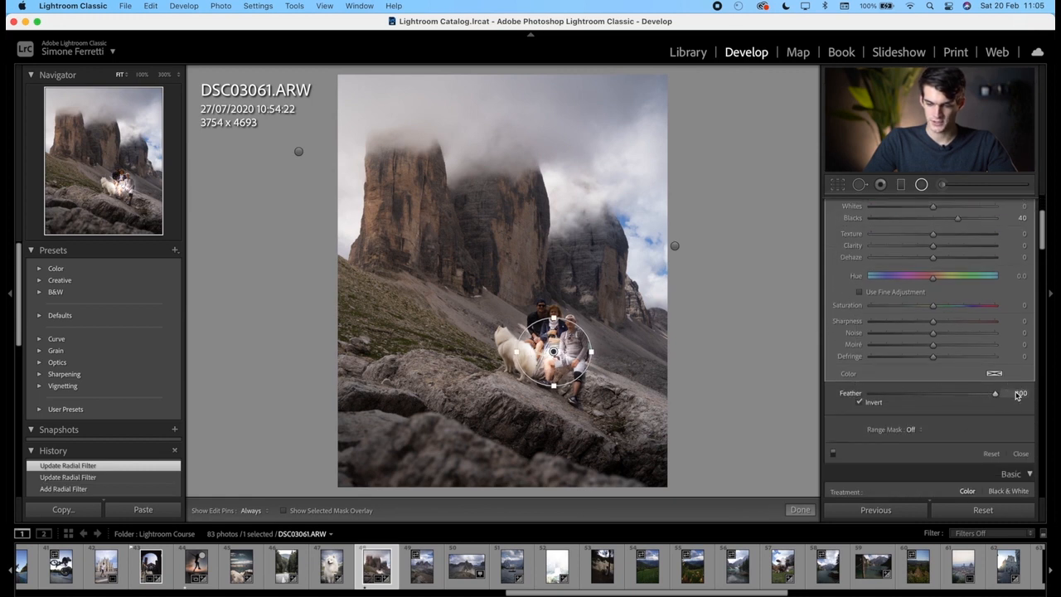
pyautogui.scroll(5, 923, 303)
pyautogui.moveTo(554, 322); pyautogui.dragTo(554, 267)
pyautogui.moveTo(514, 355); pyautogui.dragTo(469, 353)
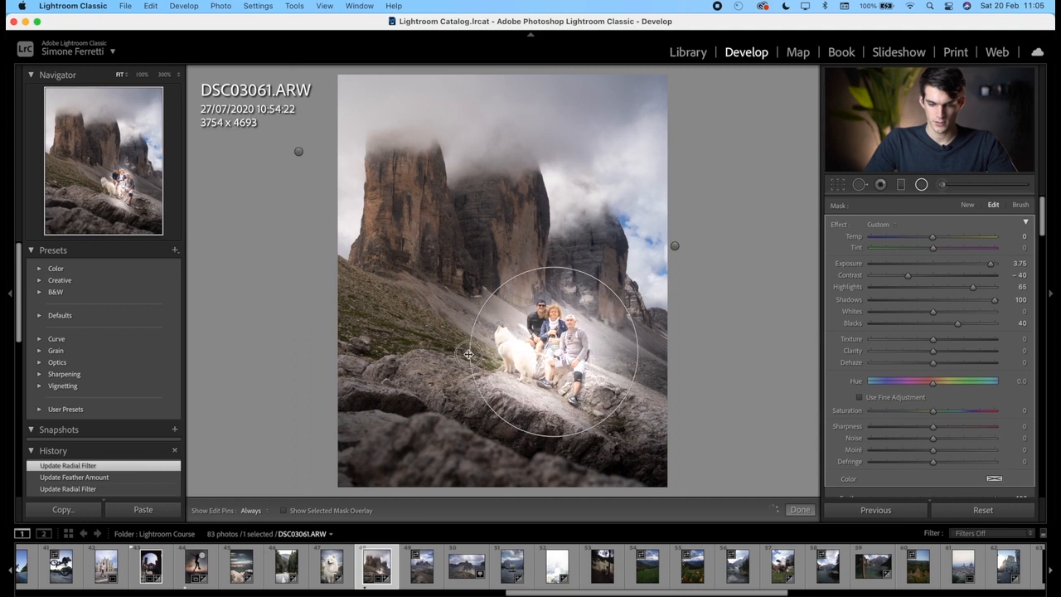
# Step: Reset the group filter's effects, set its exposure to 1.14, and compare the photo with the before version
pyautogui.doubleClick(839, 225)
pyautogui.moveTo(930, 263); pyautogui.dragTo(946, 266)
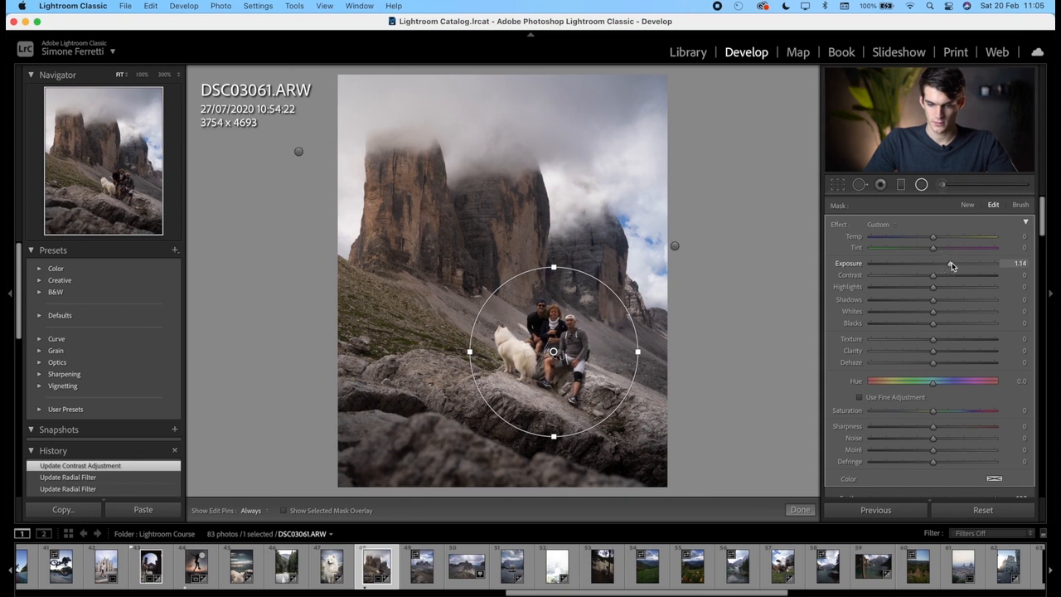
pyautogui.click(799, 510)
pyautogui.press('\\')
pyautogui.press('\\')
pyautogui.press('\\')
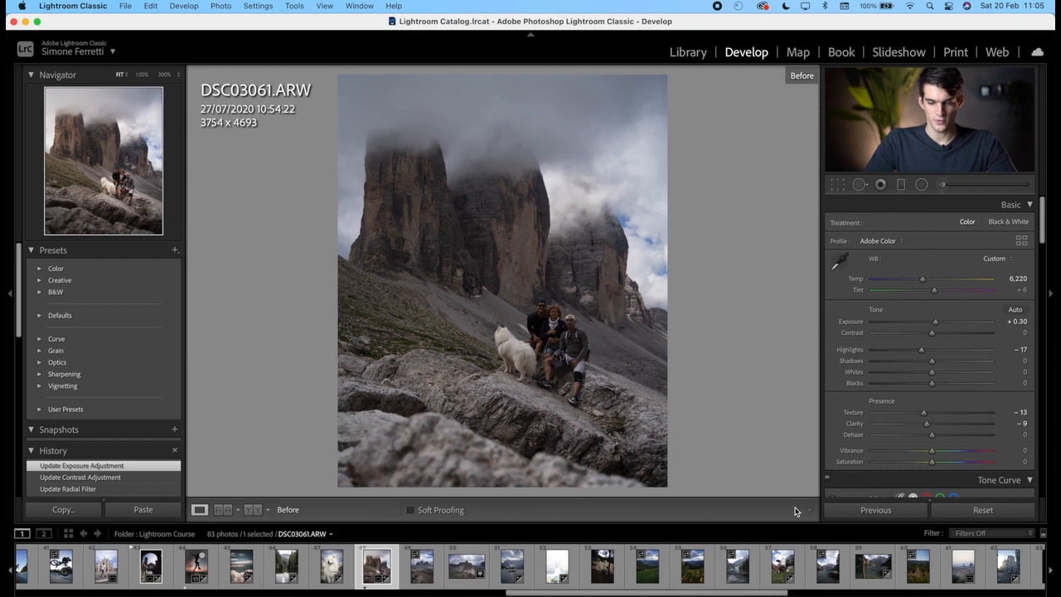
pyautogui.press('\\')
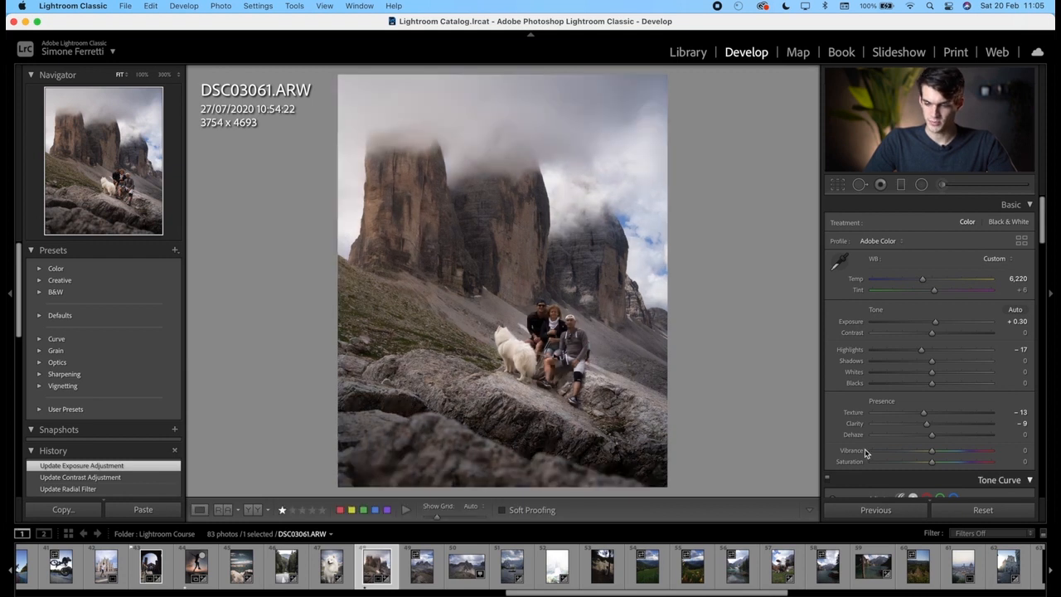
# Step: Set the blue hue to -41 and the blue saturation to -55 in the colour mix
pyautogui.scroll(-10, 928, 356)
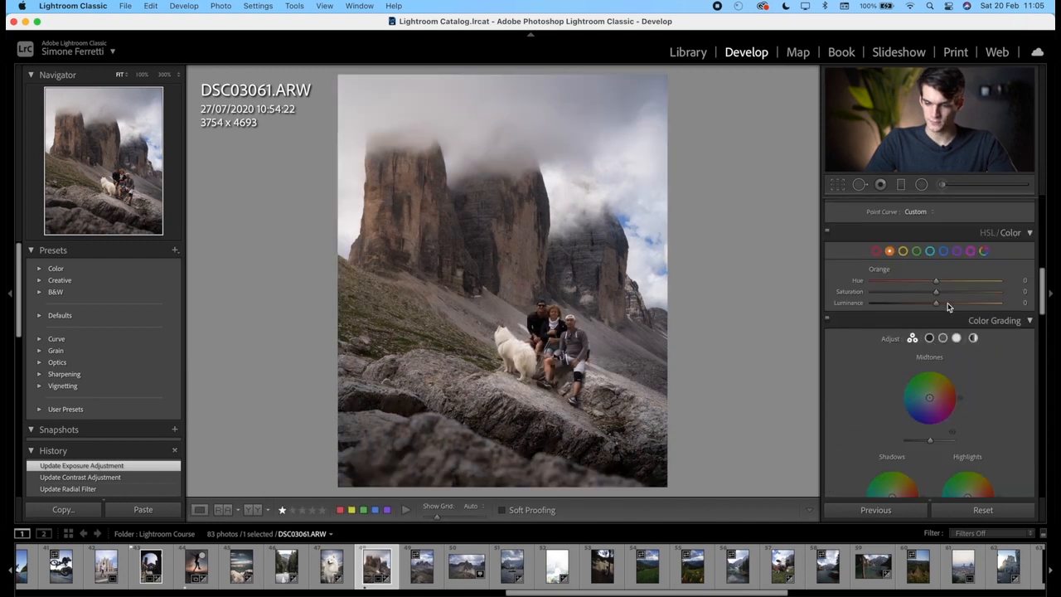
pyautogui.click(943, 250)
pyautogui.moveTo(931, 281); pyautogui.dragTo(902, 294)
pyautogui.click(889, 251)
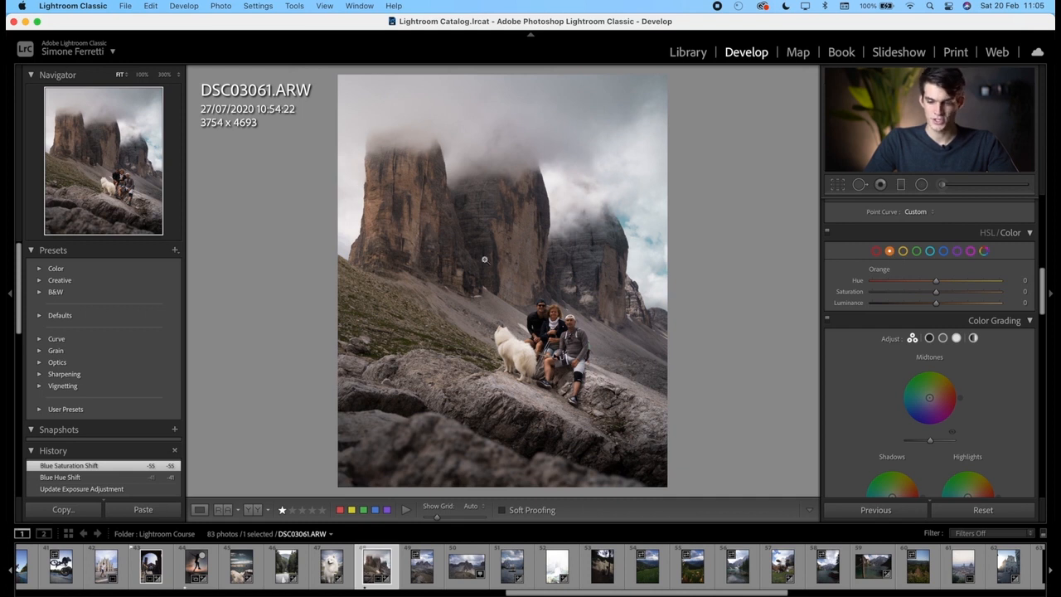
# Step: Add a radial filter over the left peak and the grassy slope, position it, and narrow it slightly
pyautogui.click(923, 184)
pyautogui.moveTo(450, 209); pyautogui.dragTo(425, 254)
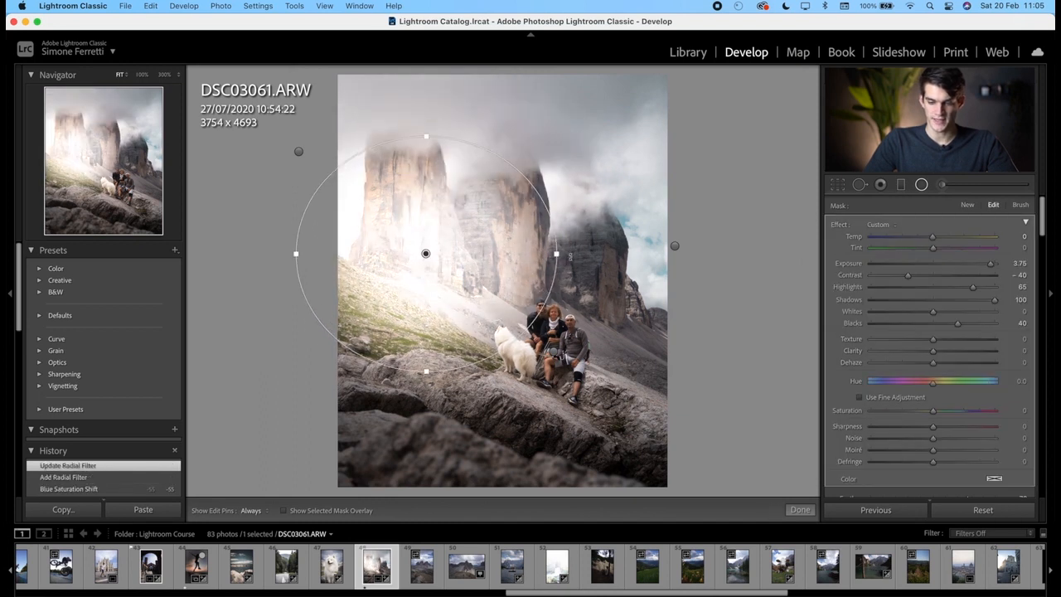
pyautogui.moveTo(556, 253); pyautogui.dragTo(543, 253)
pyautogui.scroll(-1, 934, 362)
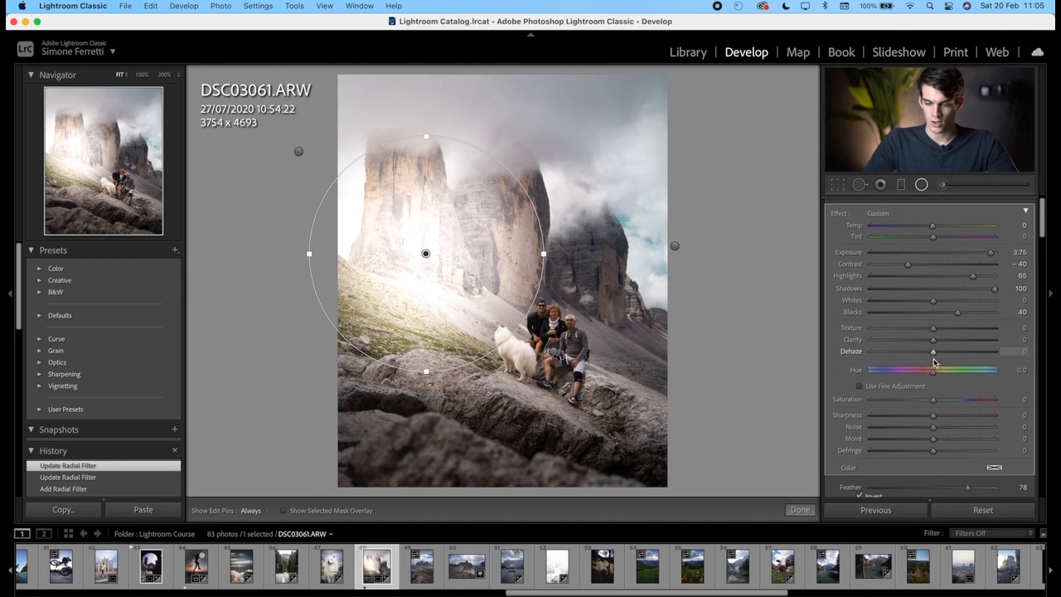
pyautogui.scroll(-5, 934, 362)
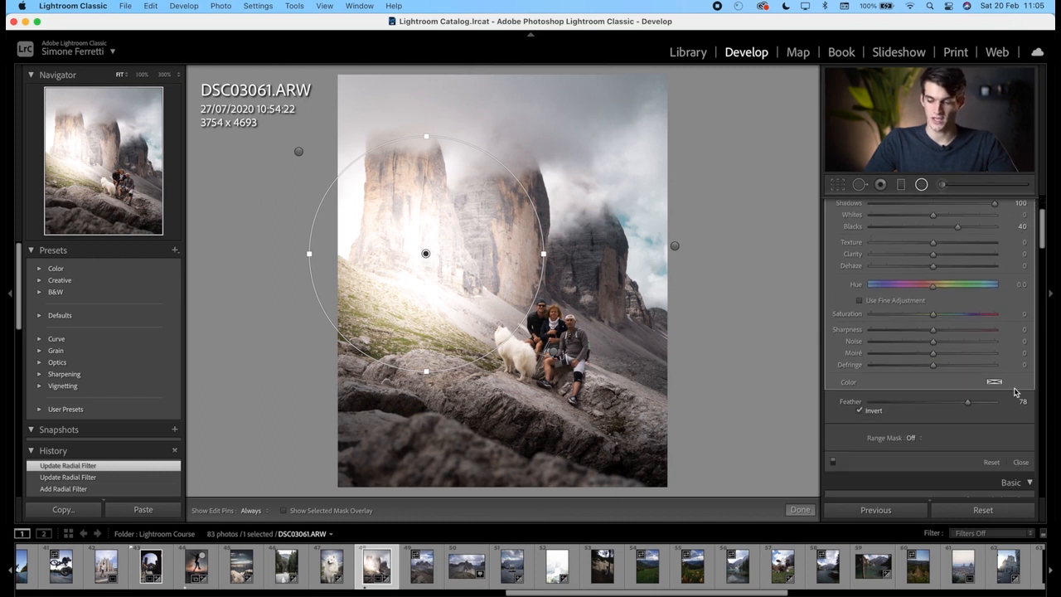
pyautogui.scroll(-3, 925, 384)
pyautogui.scroll(6, 924, 384)
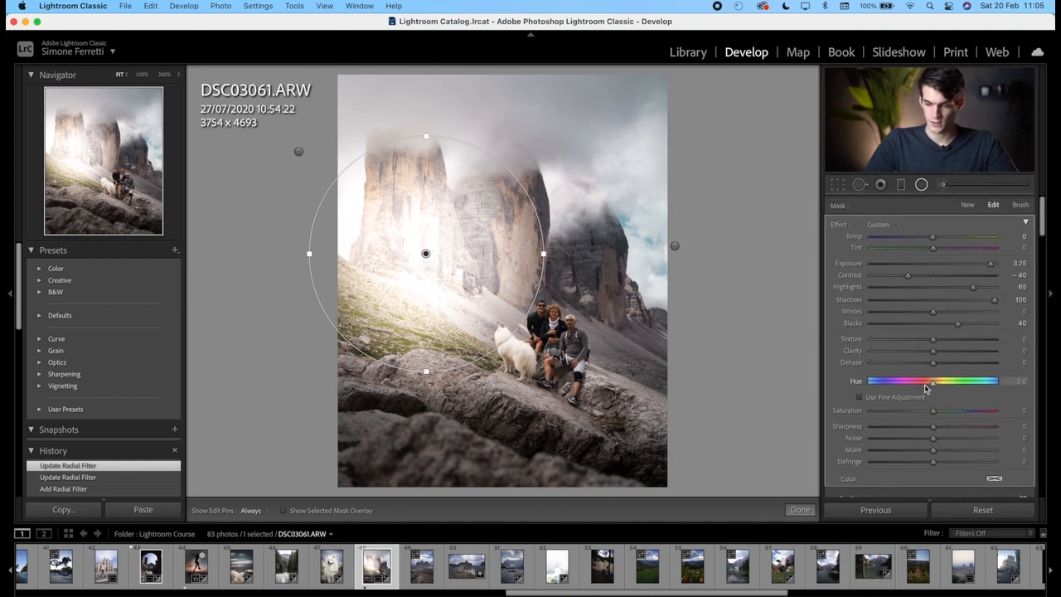
# Step: Reset the peak filter's effects, shift its hue to -3.3 with fine adjustment enabled, and reduce its saturation
pyautogui.doubleClick(839, 224)
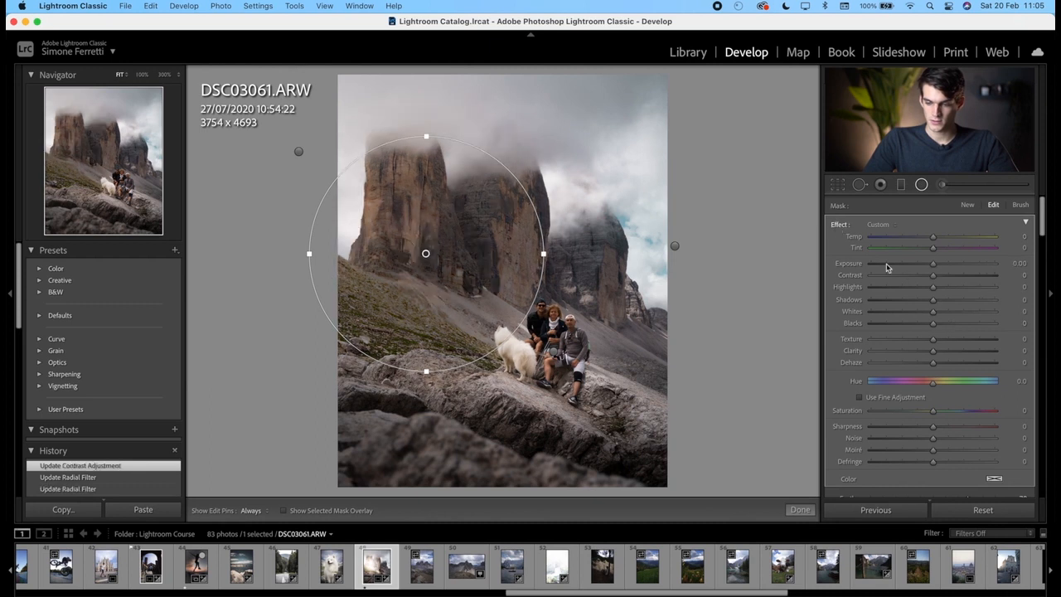
pyautogui.scroll(-1, 948, 335)
pyautogui.moveTo(933, 365); pyautogui.dragTo(909, 381)
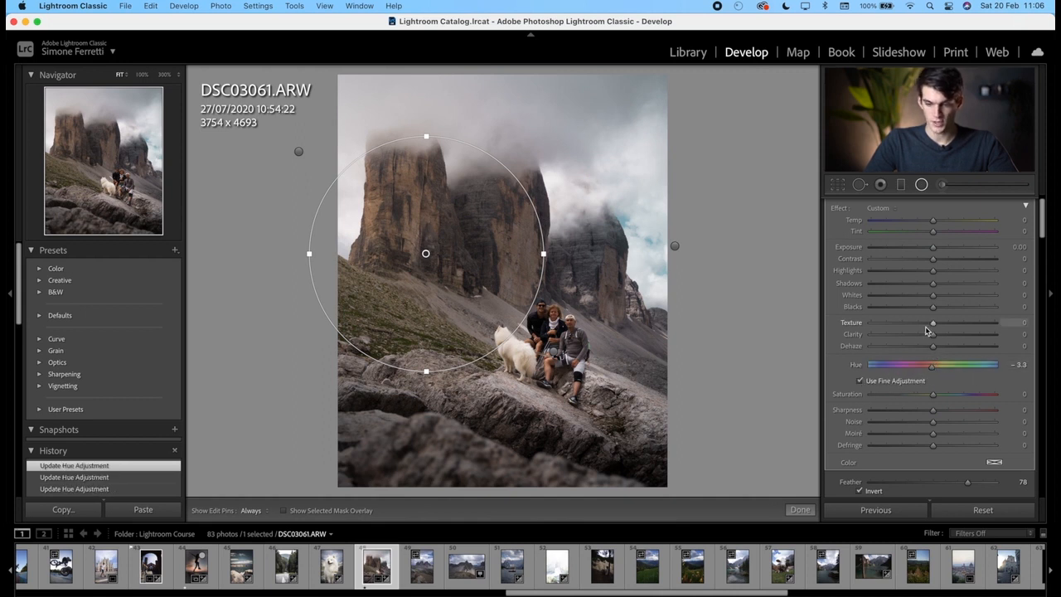
pyautogui.moveTo(933, 394); pyautogui.dragTo(912, 400)
pyautogui.click(800, 510)
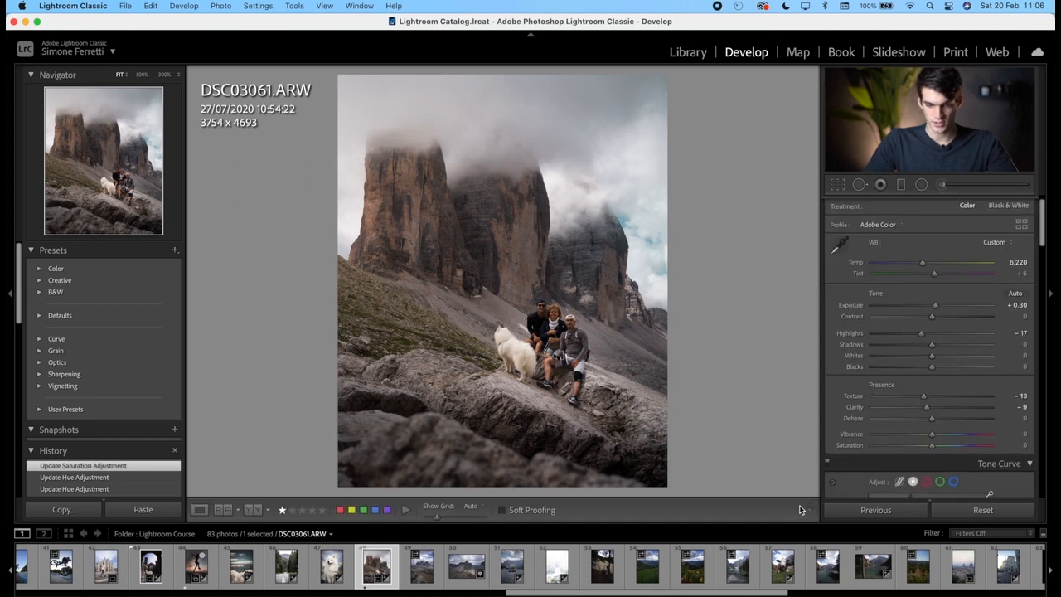
# Step: Paint an adjustment brush mask with a large brush over the left and middle peaks, the slope and the rocks
pyautogui.click(922, 184)
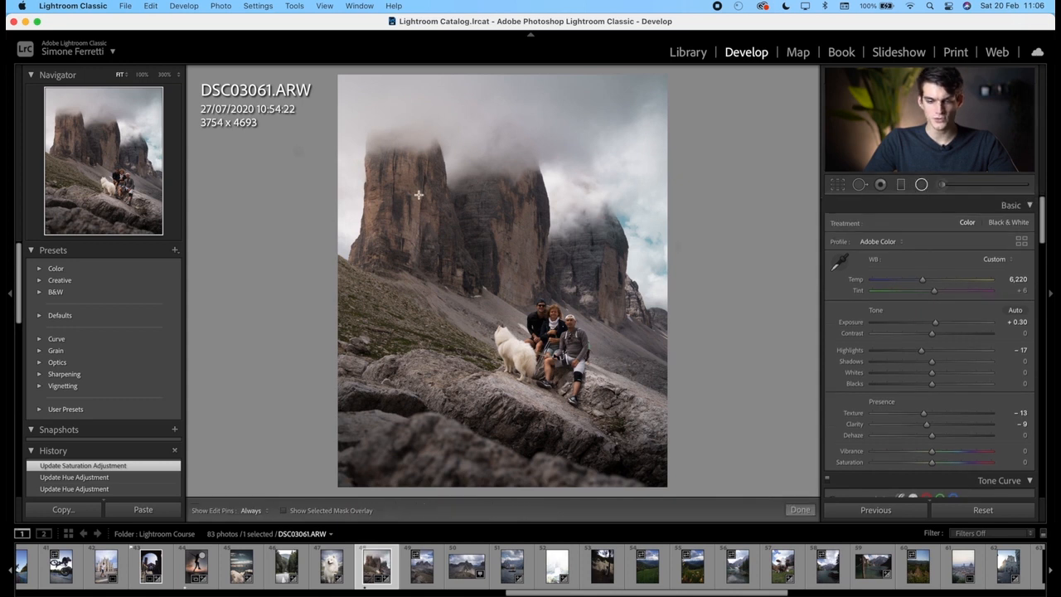
pyautogui.click(941, 186)
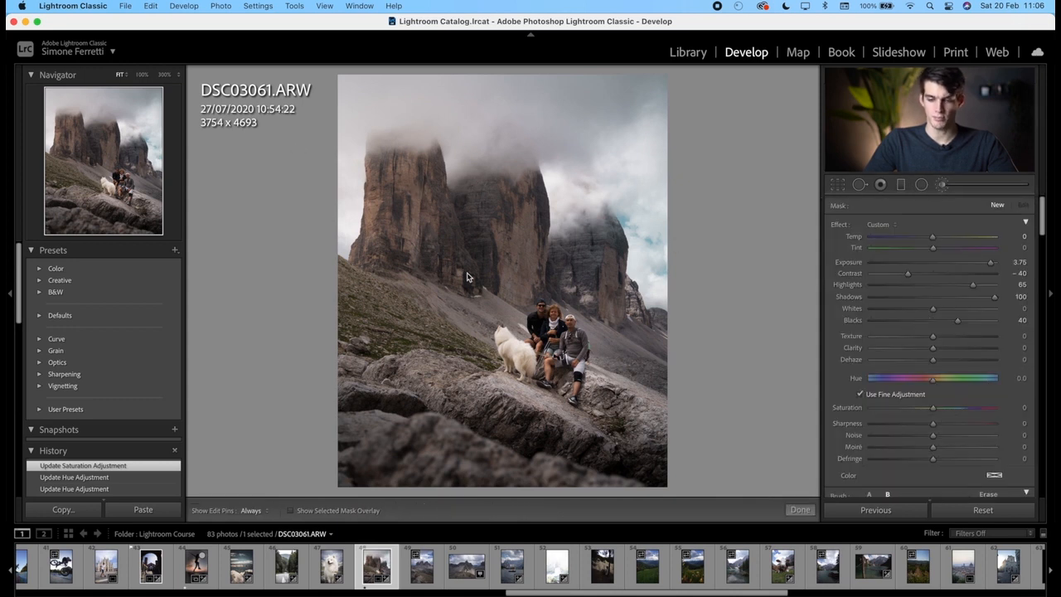
pyautogui.scroll(5, 447, 265)
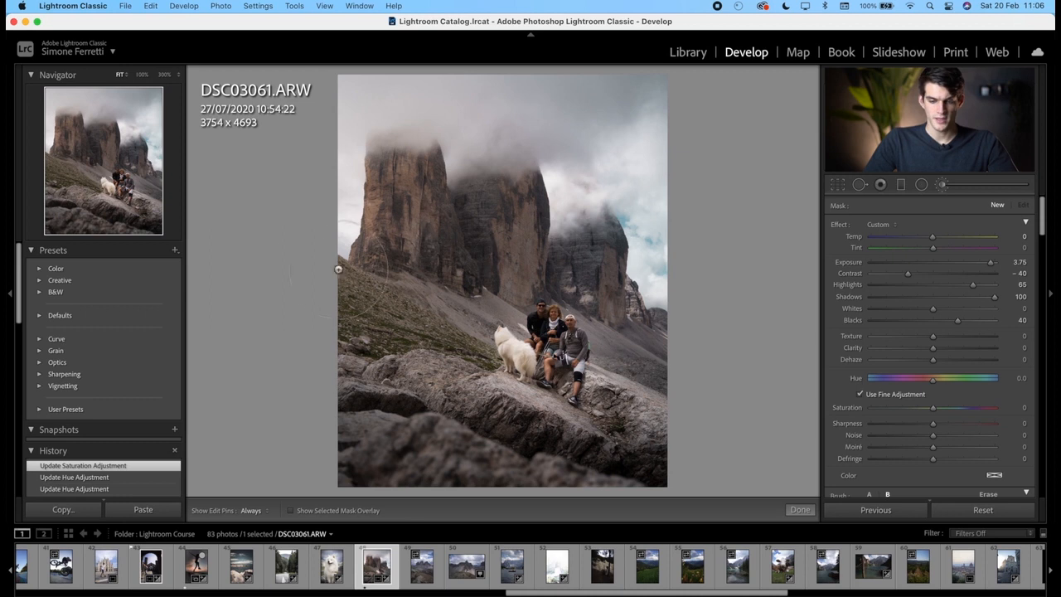
pyautogui.moveTo(343, 263)
pyautogui.mouseDown()
pyautogui.moveTo(458, 265)
pyautogui.moveTo(539, 236)
pyautogui.moveTo(388, 359)
pyautogui.moveTo(538, 341)
pyautogui.moveTo(398, 389)
pyautogui.moveTo(448, 427)
pyautogui.moveTo(481, 431)
pyautogui.mouseUp()
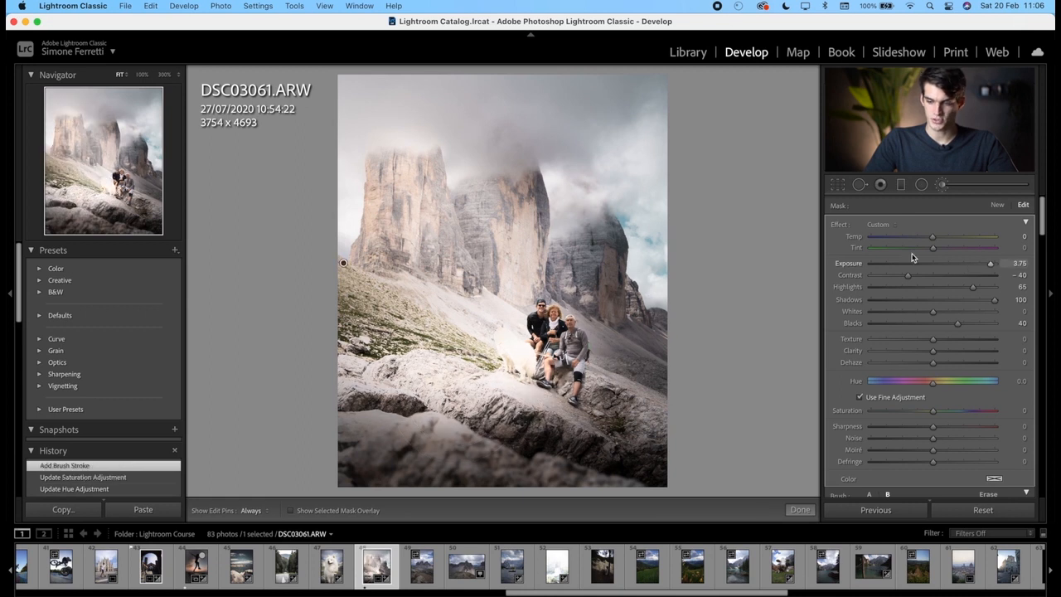
# Step: Reset the brush effects, set the brush exposure to 1.18, and check the painted area with the mask overlay
pyautogui.doubleClick(840, 225)
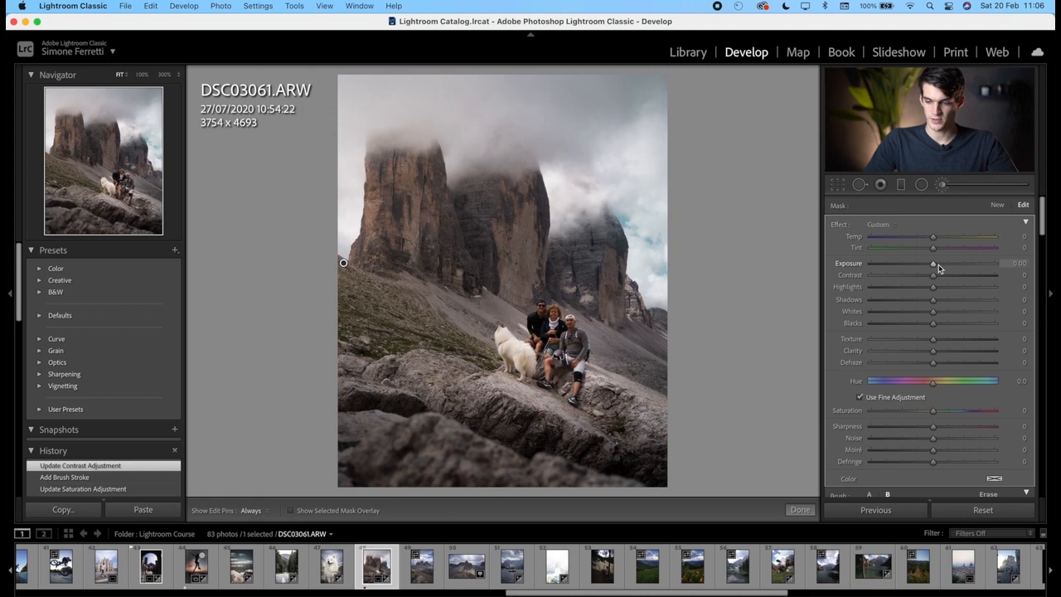
pyautogui.moveTo(936, 266); pyautogui.dragTo(954, 263)
pyautogui.press('o')
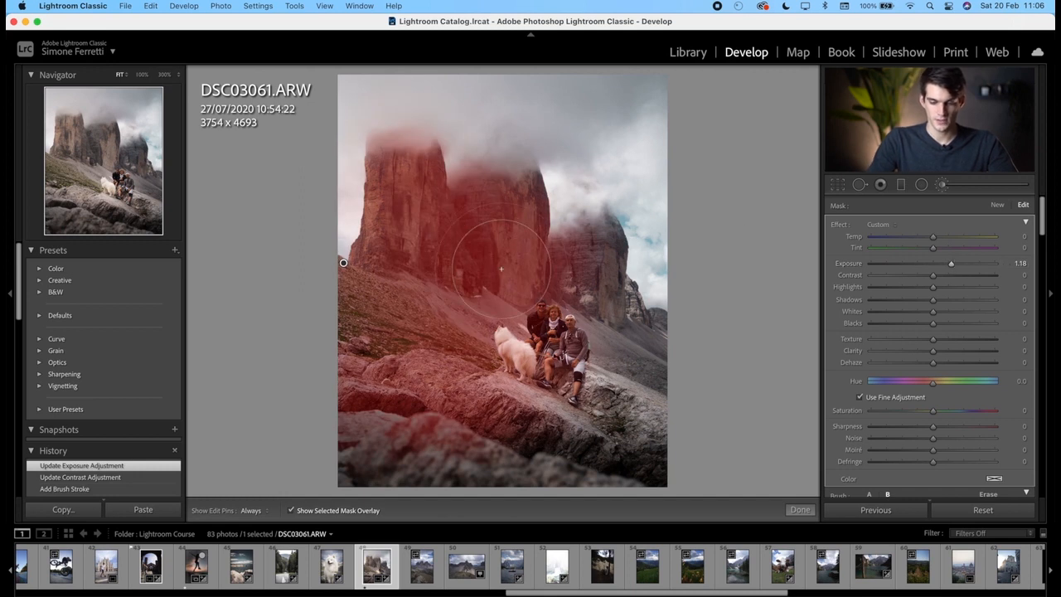
pyautogui.press('o')
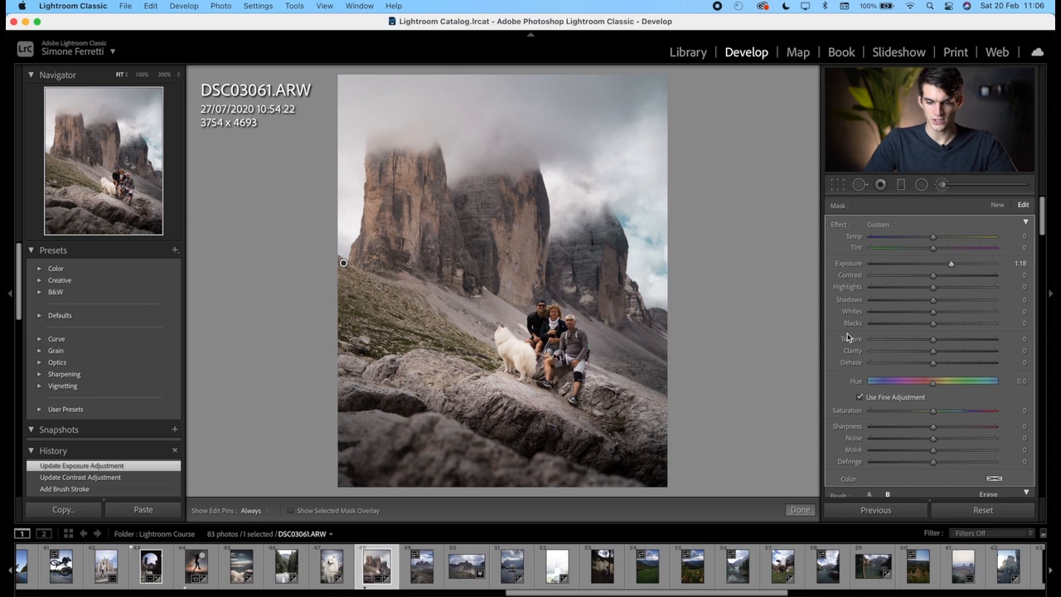
# Step: Check the brush's painted area with the mask overlay, close the brush, and compare the mountain photo with its original version
pyautogui.scroll(-5, 968, 378)
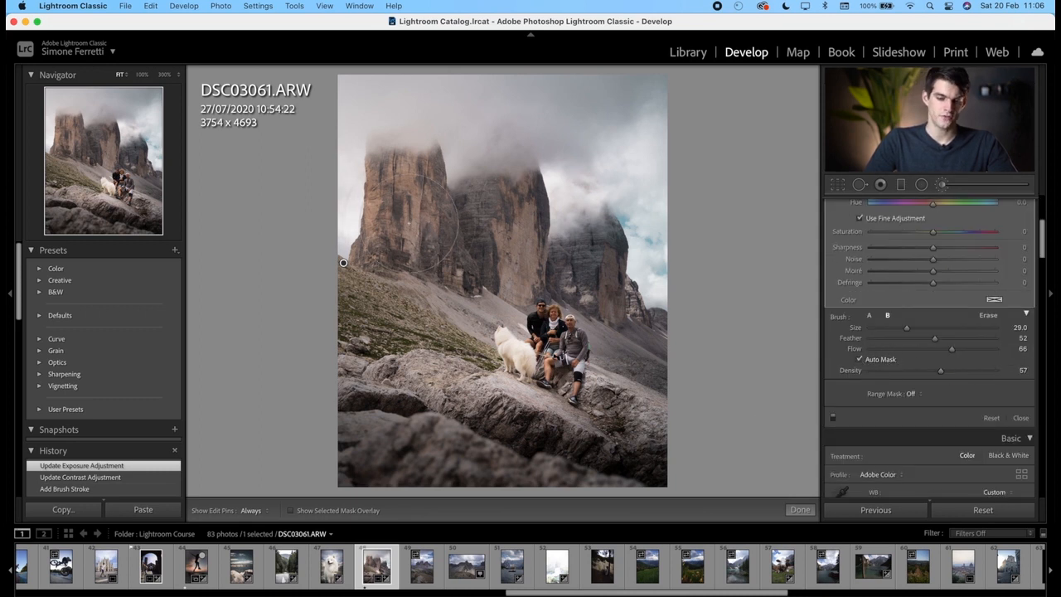
pyautogui.press('o')
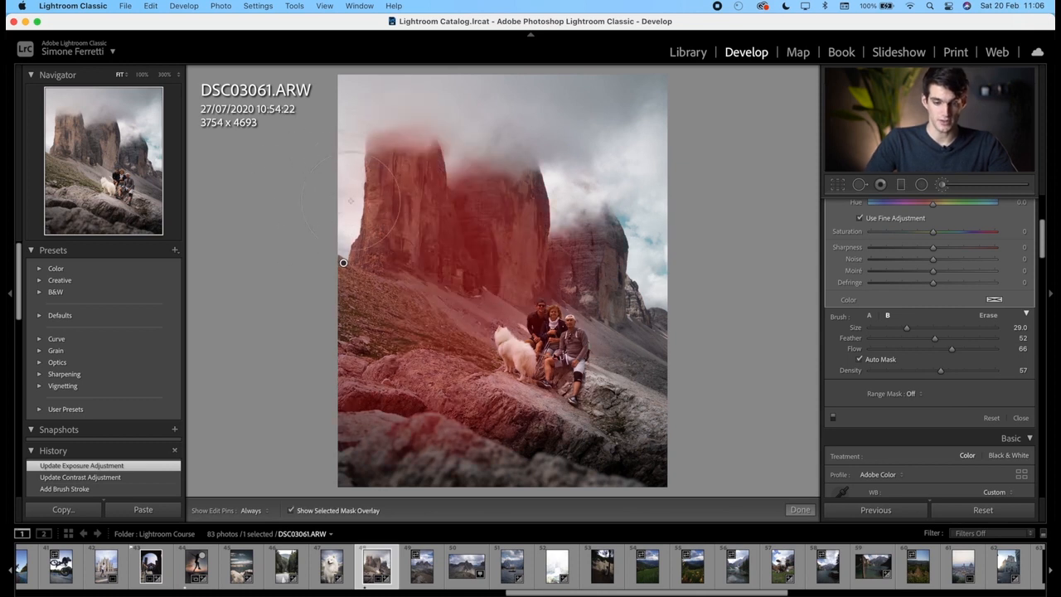
pyautogui.press('k')
pyautogui.press('\\')
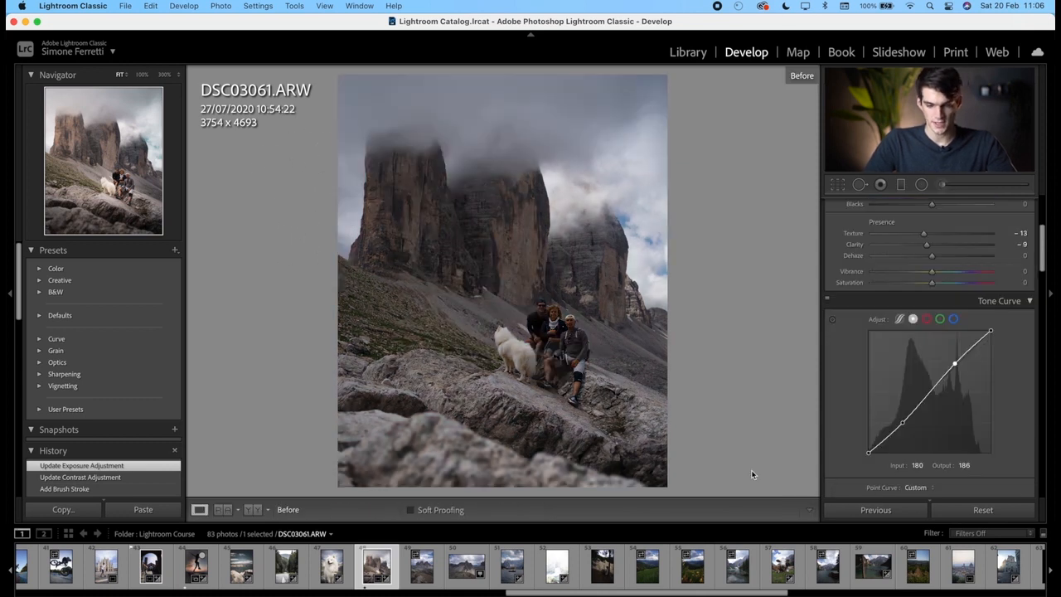
pyautogui.press('\\')
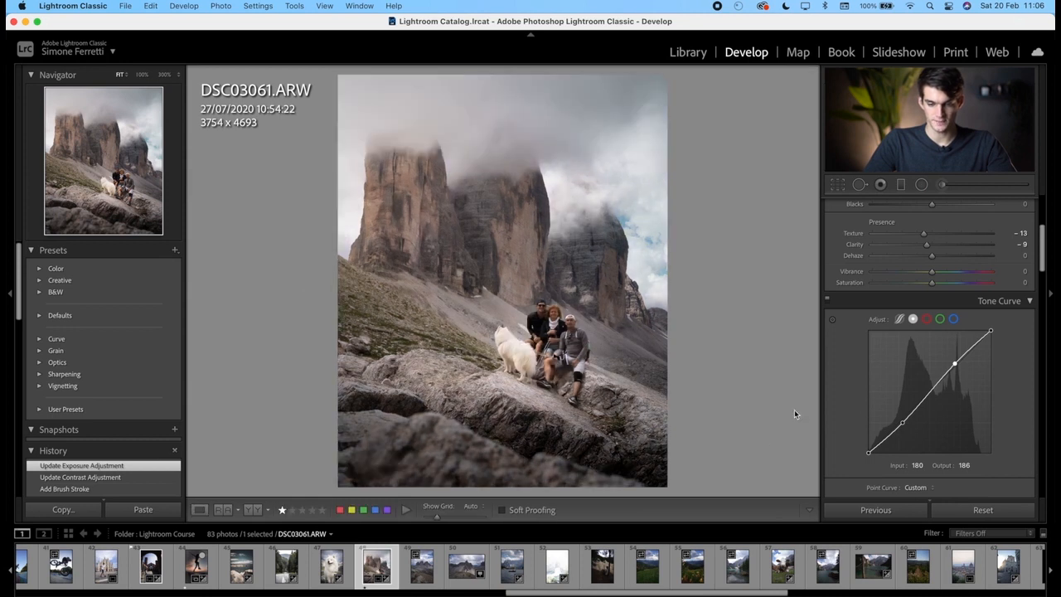
pyautogui.scroll(-1, 950, 399)
pyautogui.scroll(-5, 950, 400)
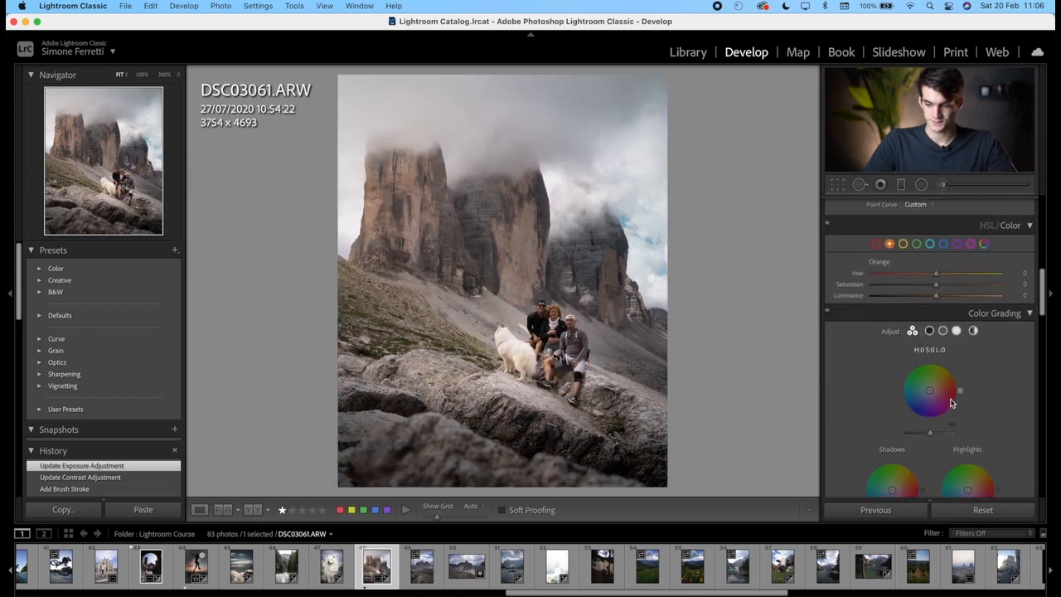
# Step: Add a wide radial filter around the people and the dog, and make it affect the area outside the ellipse
pyautogui.press('k')
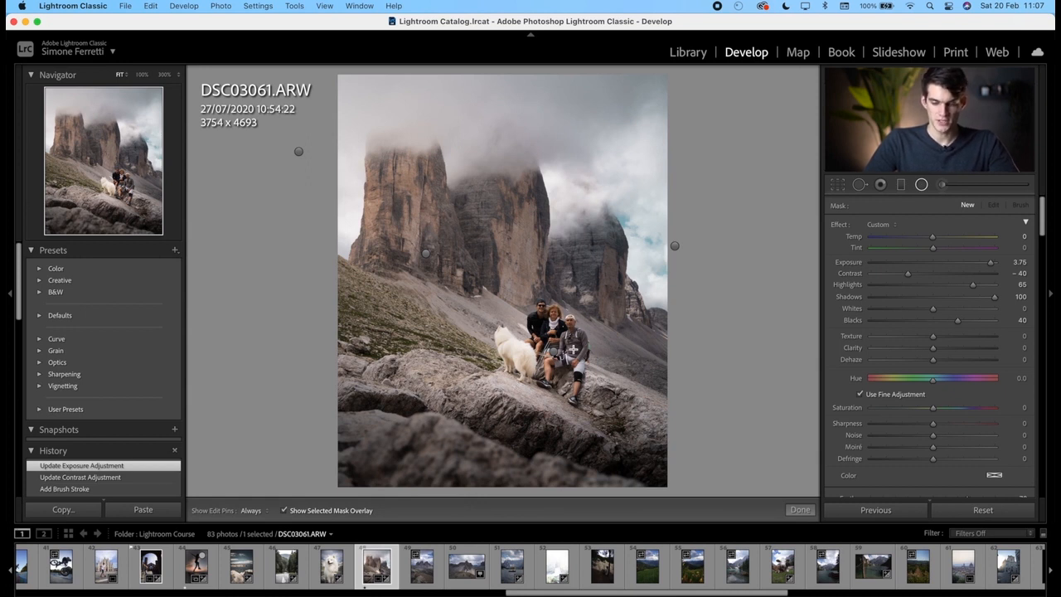
pyautogui.moveTo(584, 334); pyautogui.dragTo(640, 336)
pyautogui.moveTo(548, 394); pyautogui.dragTo(549, 407)
pyautogui.scroll(-3, 886, 412)
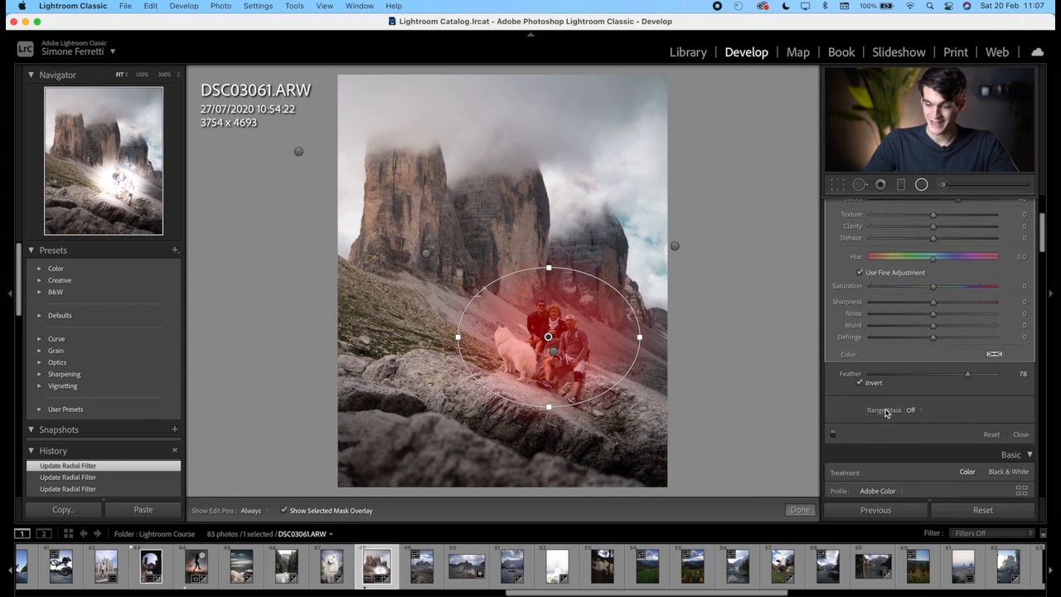
pyautogui.click(859, 383)
# Step: Reset the new radial filter's effects, reduce its texture to -26, and hide the mask overlay
pyautogui.scroll(3, 912, 356)
pyautogui.moveTo(930, 339); pyautogui.dragTo(911, 344)
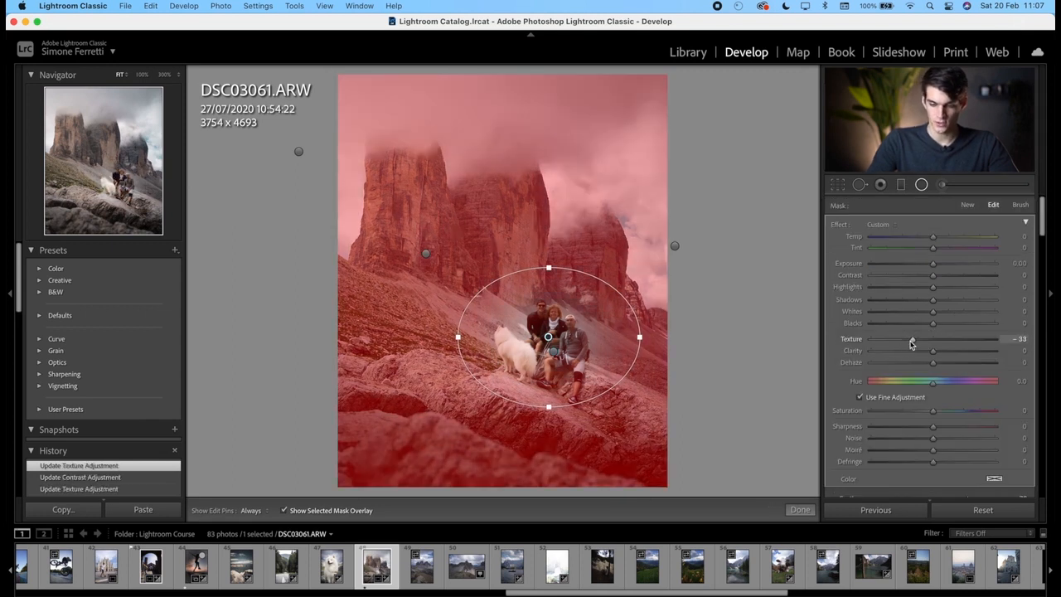
pyautogui.press('o')
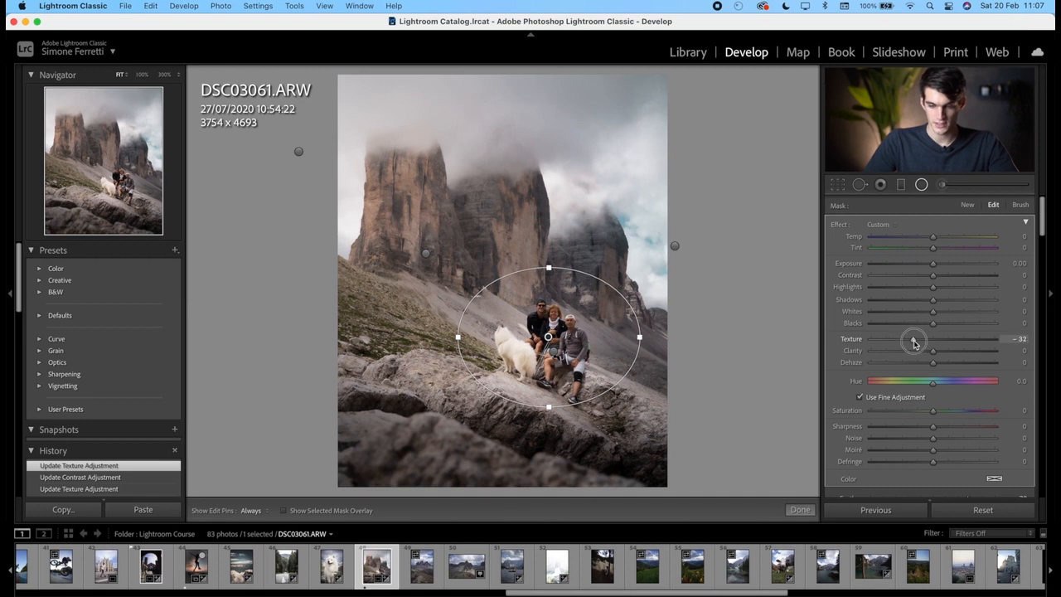
pyautogui.moveTo(916, 342); pyautogui.dragTo(916, 342)
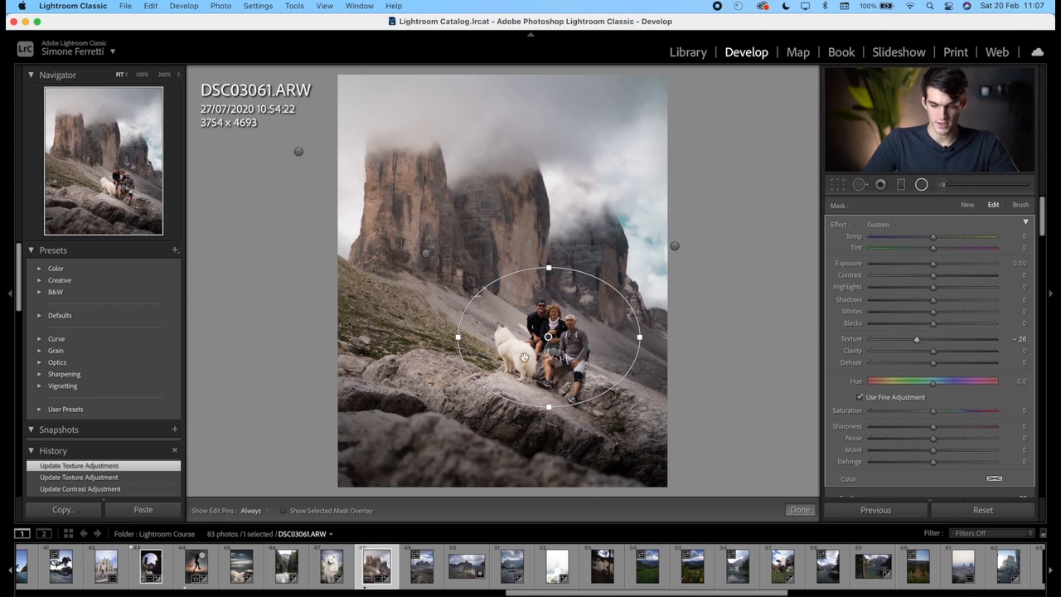
# Step: Compare the mountain photo with its original version, and check the radial filters' effect by turning them off and on
pyautogui.press('\\')
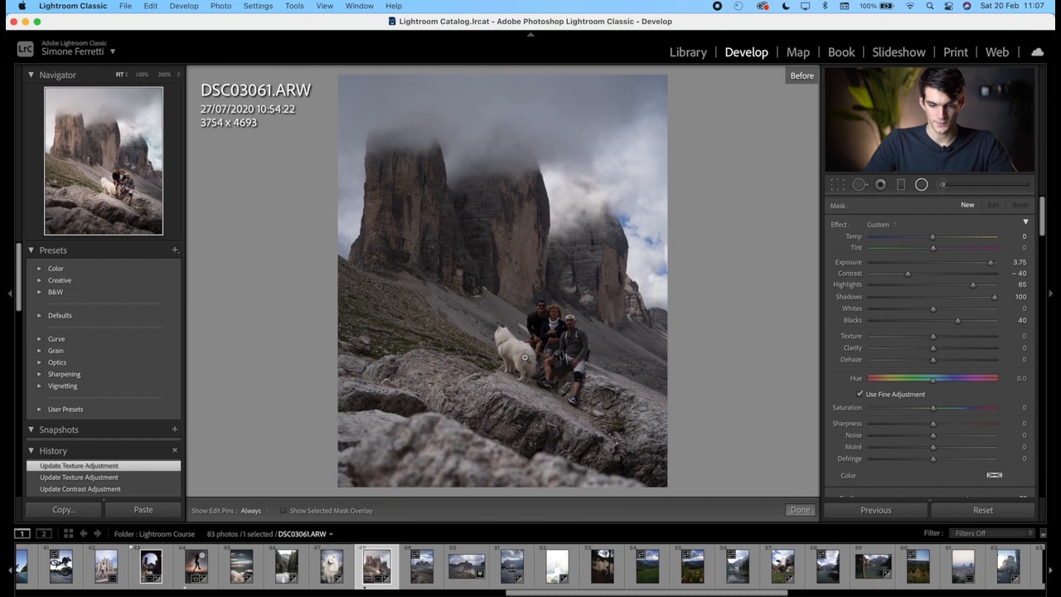
pyautogui.press('\\')
pyautogui.scroll(-3, 888, 407)
pyautogui.scroll(3, 888, 407)
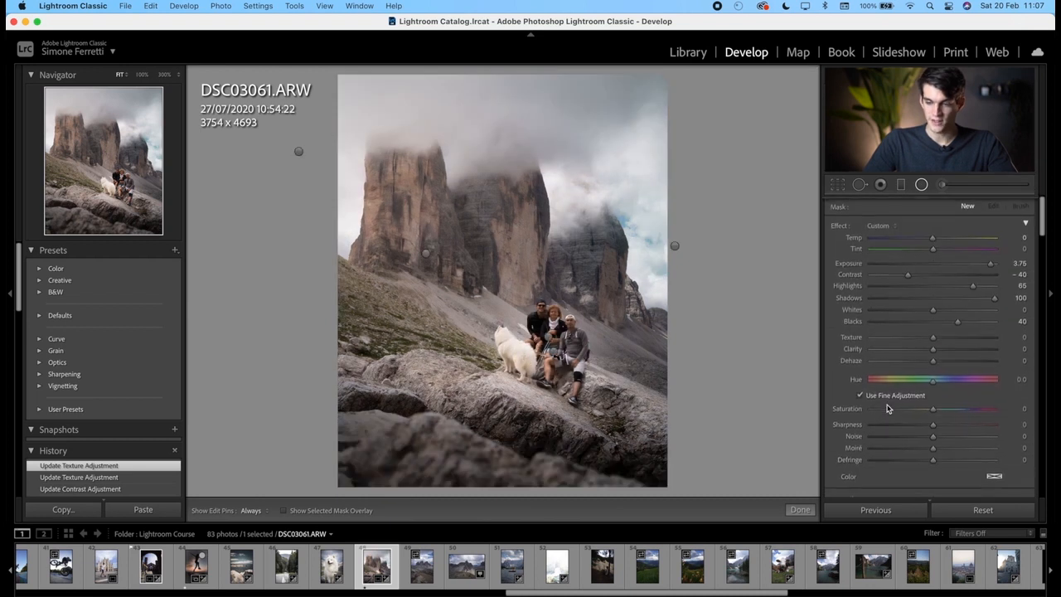
pyautogui.scroll(-3, 891, 429)
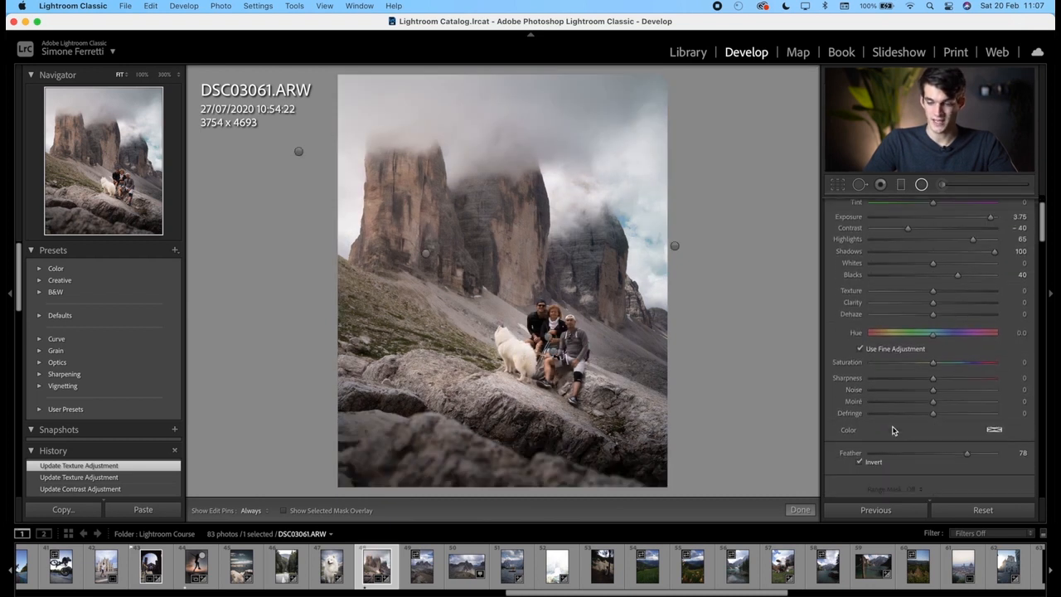
pyautogui.click(833, 462)
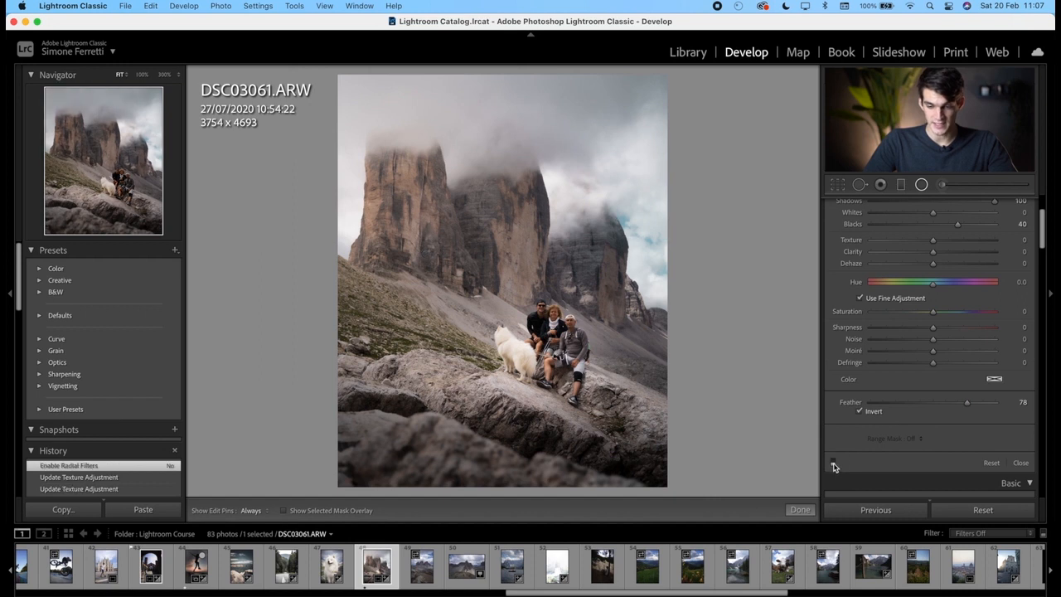
pyautogui.click(834, 463)
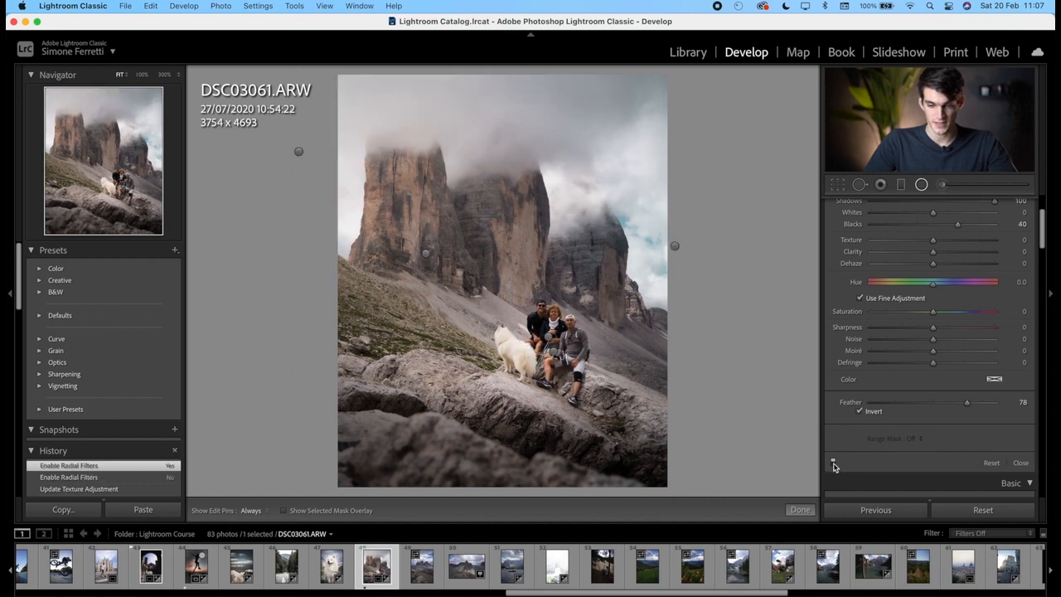
pyautogui.click(833, 464)
pyautogui.click(833, 463)
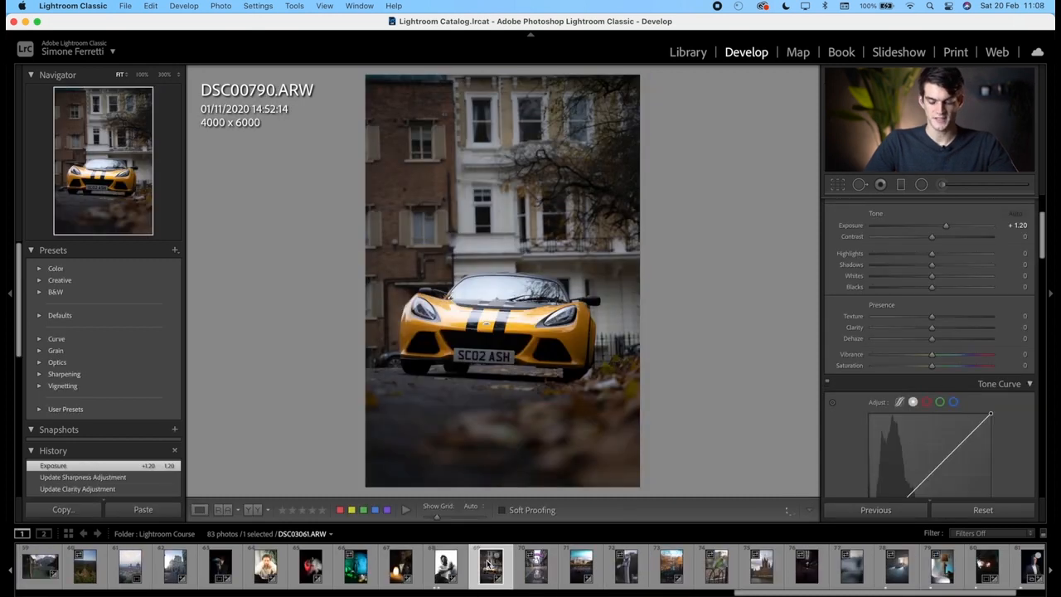
# Step: Review the settings of the two existing radial filters around the yellow car, discarding any filter added by accident
pyautogui.click(923, 184)
pyautogui.moveTo(423, 319); pyautogui.dragTo(457, 336)
pyautogui.press('Delete')
pyautogui.click(496, 330)
pyautogui.click(514, 324)
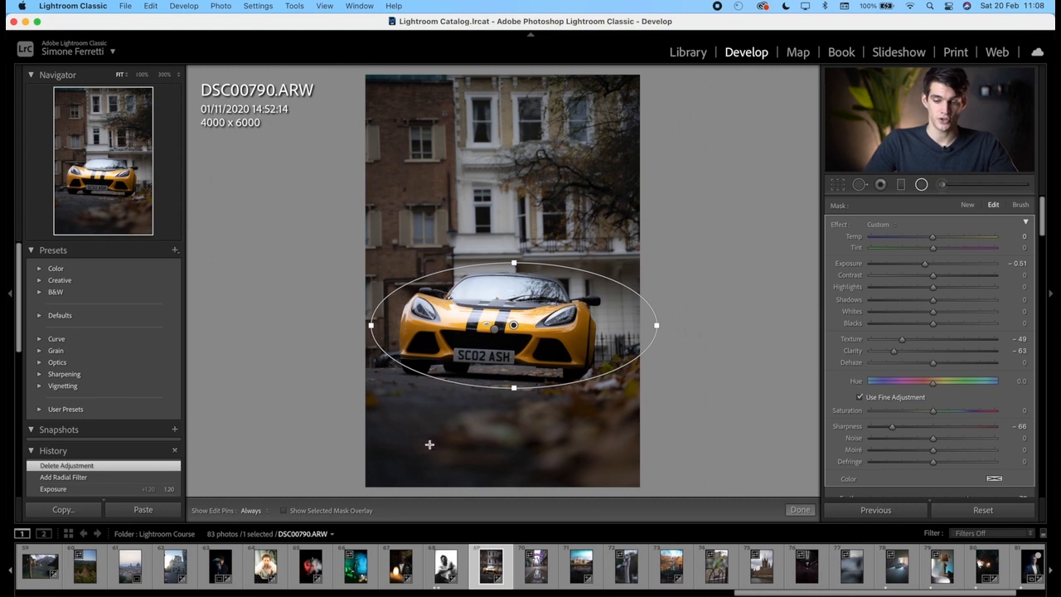
pyautogui.click(496, 326)
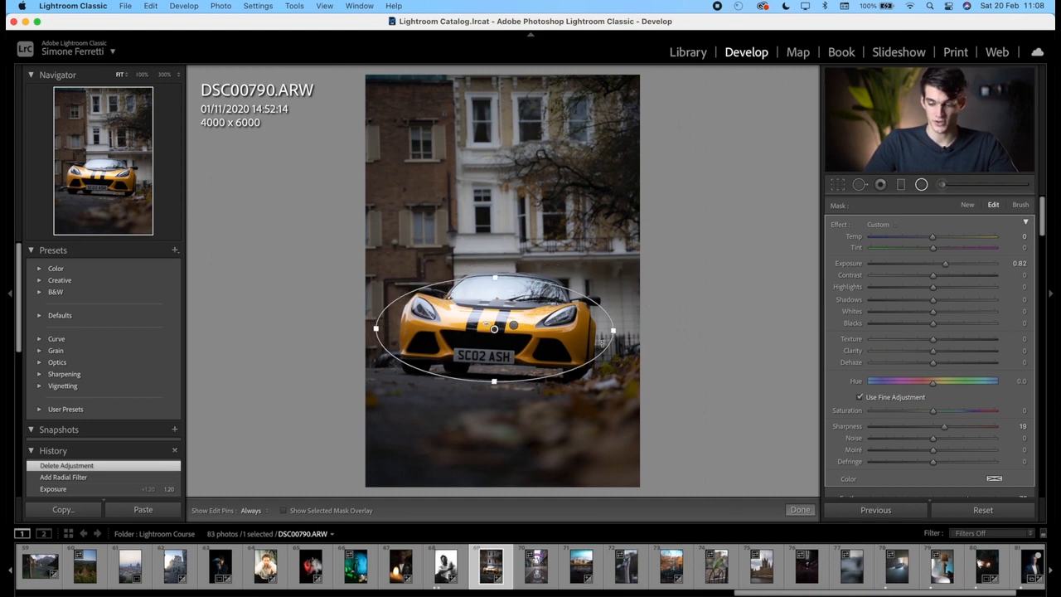
pyautogui.click(800, 508)
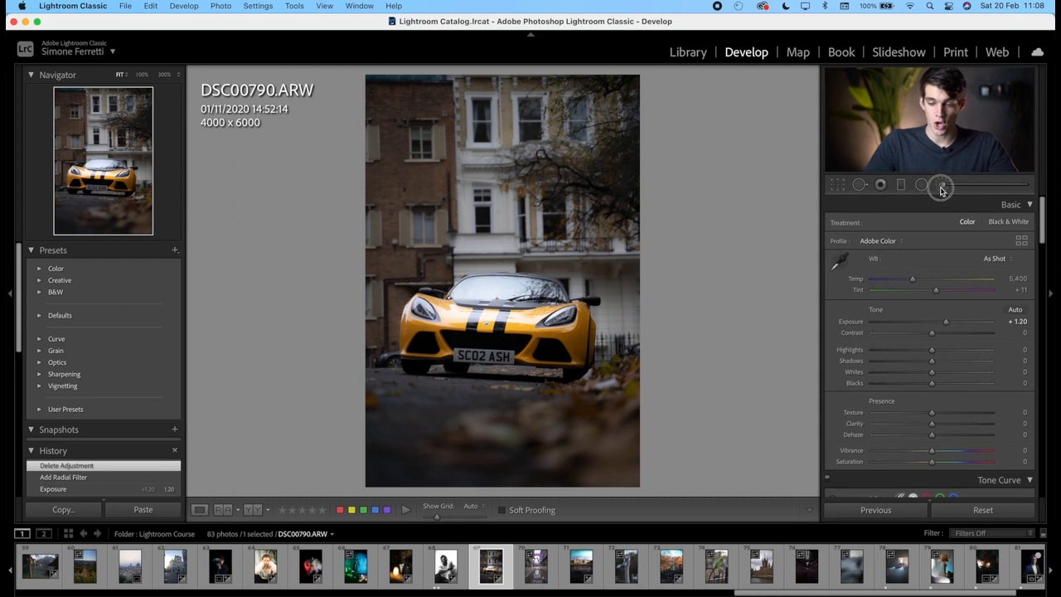
# Step: Paint an adjustment brush mask over the car's right headlight and across the road and leaves in the foreground
pyautogui.click(942, 185)
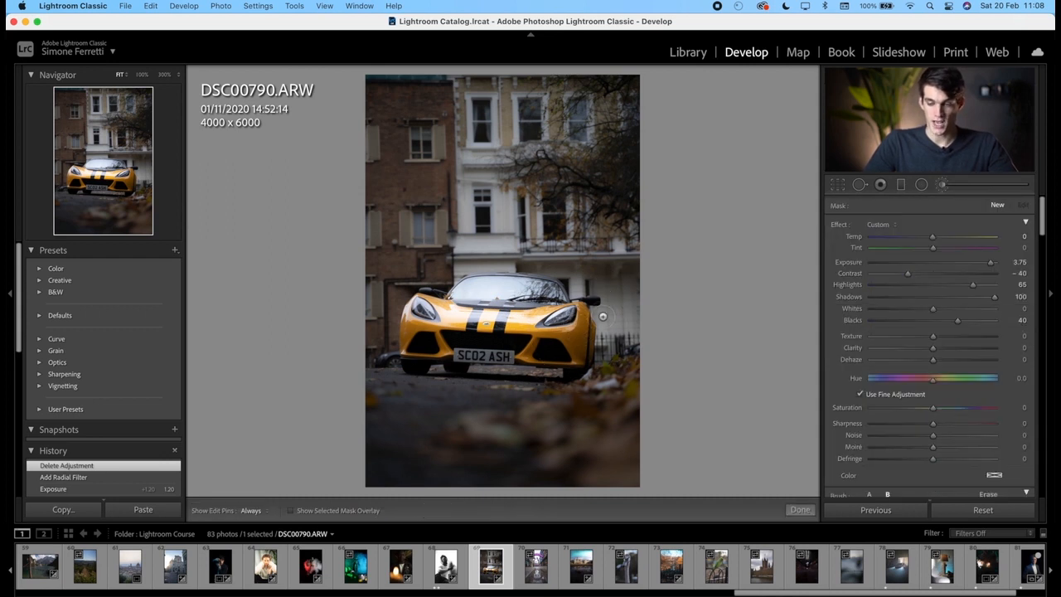
pyautogui.moveTo(560, 318)
pyautogui.mouseDown()
pyautogui.moveTo(489, 415)
pyautogui.moveTo(542, 331)
pyautogui.moveTo(556, 347)
pyautogui.moveTo(535, 419)
pyautogui.moveTo(562, 324)
pyautogui.moveTo(579, 419)
pyautogui.moveTo(565, 329)
pyautogui.moveTo(536, 445)
pyautogui.moveTo(533, 359)
pyautogui.moveTo(451, 459)
pyautogui.moveTo(523, 371)
pyautogui.moveTo(529, 402)
pyautogui.moveTo(562, 375)
pyautogui.moveTo(586, 426)
pyautogui.moveTo(614, 417)
pyautogui.moveTo(574, 331)
pyautogui.moveTo(582, 433)
pyautogui.moveTo(572, 411)
pyautogui.moveTo(514, 447)
pyautogui.moveTo(489, 431)
pyautogui.mouseUp()
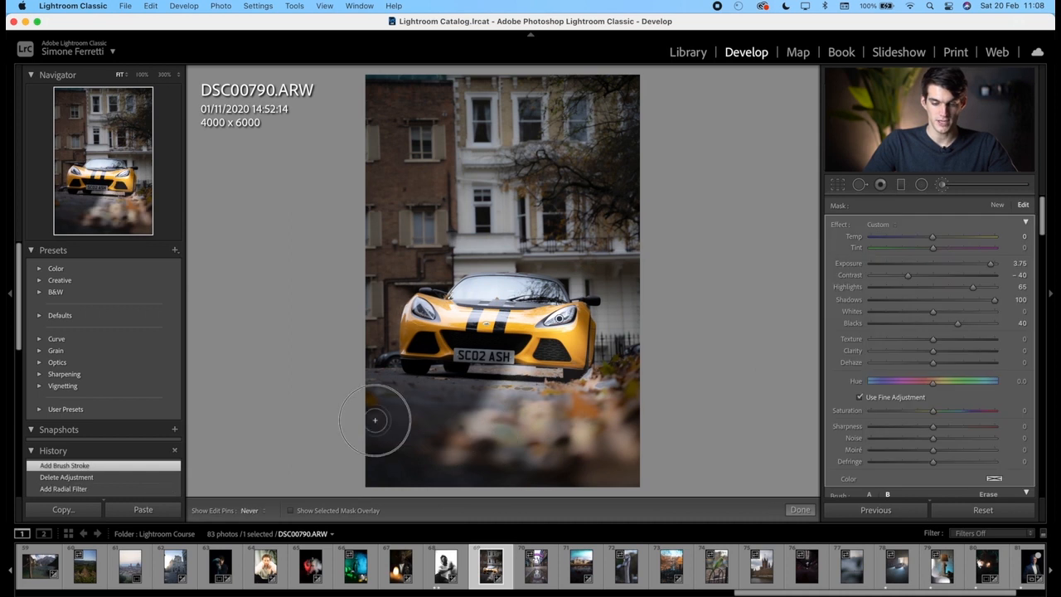
pyautogui.moveTo(374, 408)
pyautogui.mouseDown()
pyautogui.moveTo(409, 396)
pyautogui.moveTo(416, 329)
pyautogui.moveTo(442, 394)
pyautogui.moveTo(467, 367)
pyautogui.moveTo(434, 323)
pyautogui.moveTo(461, 384)
pyautogui.moveTo(429, 471)
pyautogui.moveTo(397, 428)
pyautogui.moveTo(361, 444)
pyautogui.moveTo(396, 422)
pyautogui.moveTo(432, 452)
pyautogui.moveTo(466, 458)
pyautogui.moveTo(473, 452)
pyautogui.moveTo(371, 447)
pyautogui.moveTo(456, 446)
pyautogui.moveTo(549, 418)
pyautogui.moveTo(497, 407)
pyautogui.moveTo(608, 420)
pyautogui.moveTo(622, 398)
pyautogui.mouseUp()
pyautogui.scroll(3, 472, 454)
pyautogui.scroll(5, 388, 451)
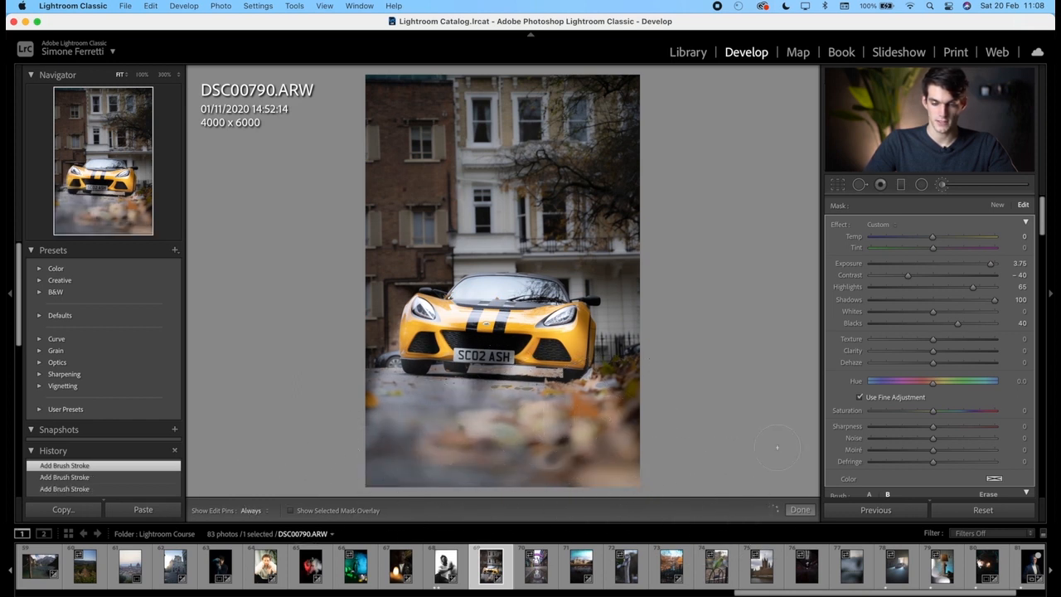
# Step: Reset the brush effects, set the brush exposure to 3.06, and close the brush
pyautogui.doubleClick(840, 226)
pyautogui.moveTo(936, 262); pyautogui.dragTo(982, 267)
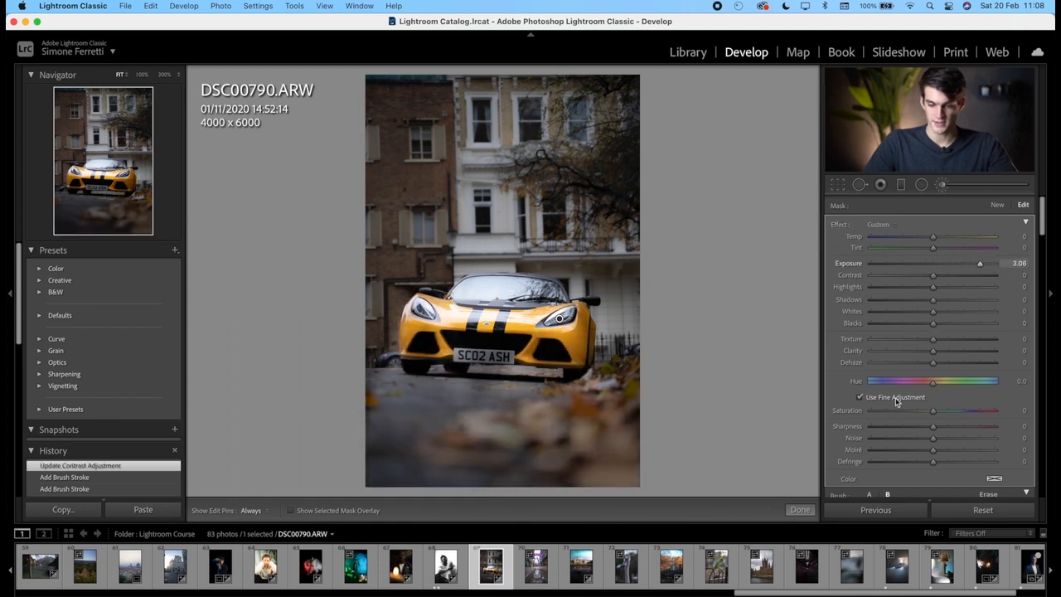
pyautogui.click(800, 510)
# Step: Add a radial filter centred on the car's right headlight and enlarge it to cover most of the lamp
pyautogui.click(525, 341)
pyautogui.moveTo(703, 289); pyautogui.dragTo(376, 492)
pyautogui.click(921, 185)
pyautogui.moveTo(471, 313); pyautogui.dragTo(557, 380)
pyautogui.moveTo(449, 304); pyautogui.dragTo(458, 305)
pyautogui.moveTo(572, 312); pyautogui.dragTo(640, 312)
pyautogui.moveTo(474, 381); pyautogui.dragTo(474, 447)
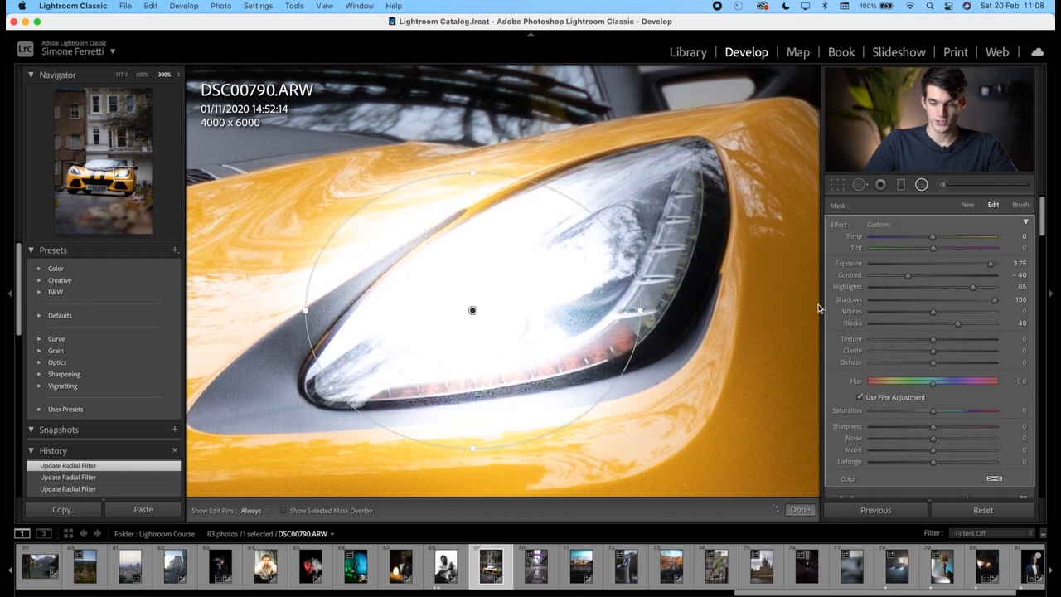
# Step: Reset the headlight filter's effects, set its exposure to 1.91, and raise its feather to 96
pyautogui.doubleClick(840, 225)
pyautogui.moveTo(945, 268); pyautogui.dragTo(962, 263)
pyautogui.scroll(-3, 964, 367)
pyautogui.moveTo(968, 357); pyautogui.dragTo(989, 355)
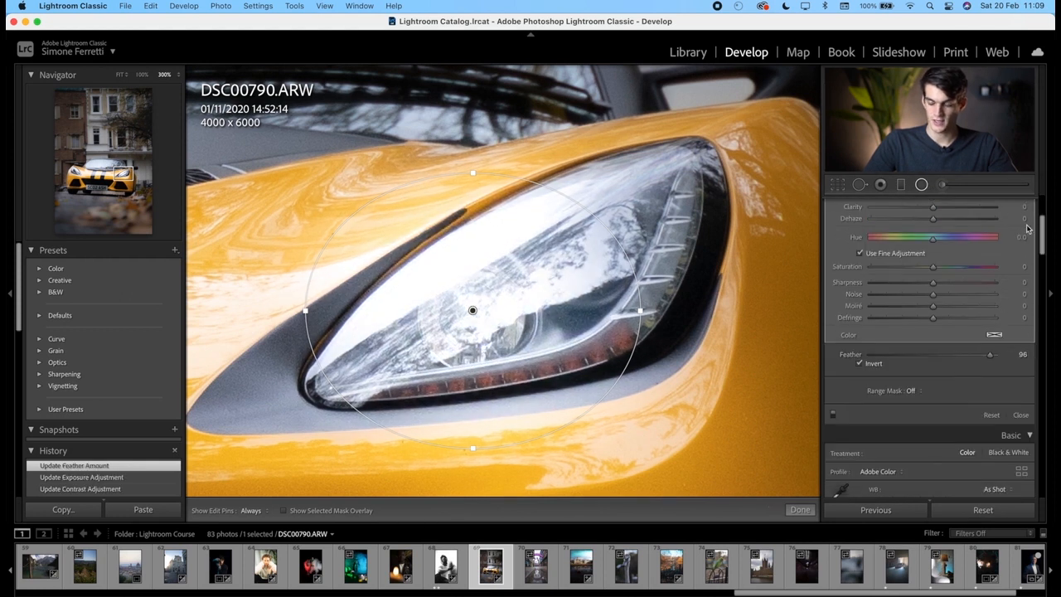
# Step: Add a second, smaller radial filter inside the headlight, position it over the lamp's centre, and enlarge it slightly
pyautogui.scroll(4, 1027, 228)
pyautogui.click(968, 207)
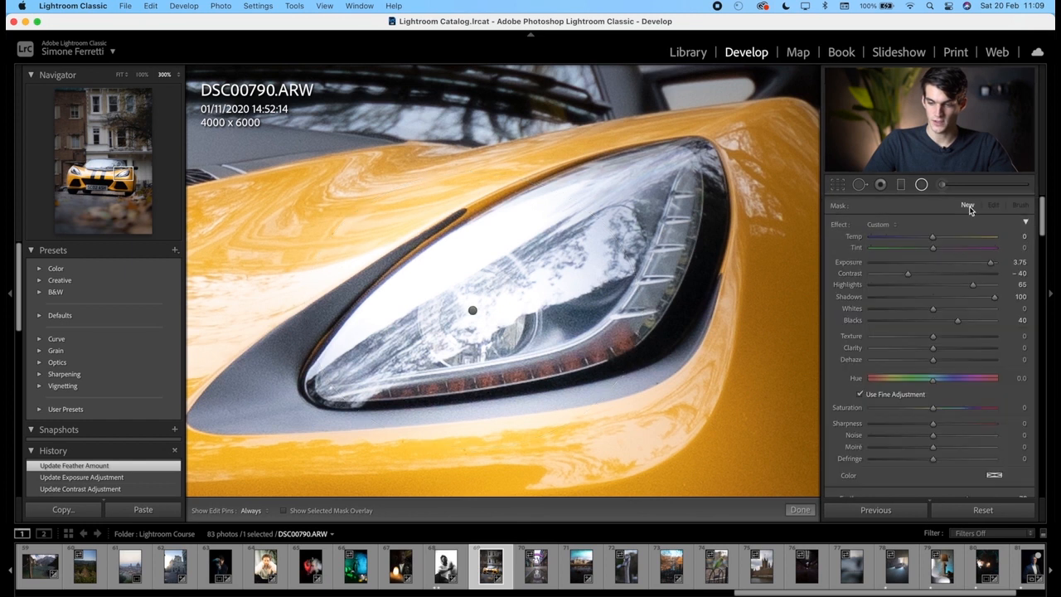
pyautogui.moveTo(488, 335); pyautogui.dragTo(519, 362)
pyautogui.moveTo(456, 309); pyautogui.dragTo(479, 314)
pyautogui.click(476, 312)
pyautogui.moveTo(549, 317); pyautogui.dragTo(557, 316)
pyautogui.moveTo(484, 371); pyautogui.dragTo(478, 386)
# Step: Reset the smaller headlight filter's effects and set its exposure to 1.42
pyautogui.click(840, 226)
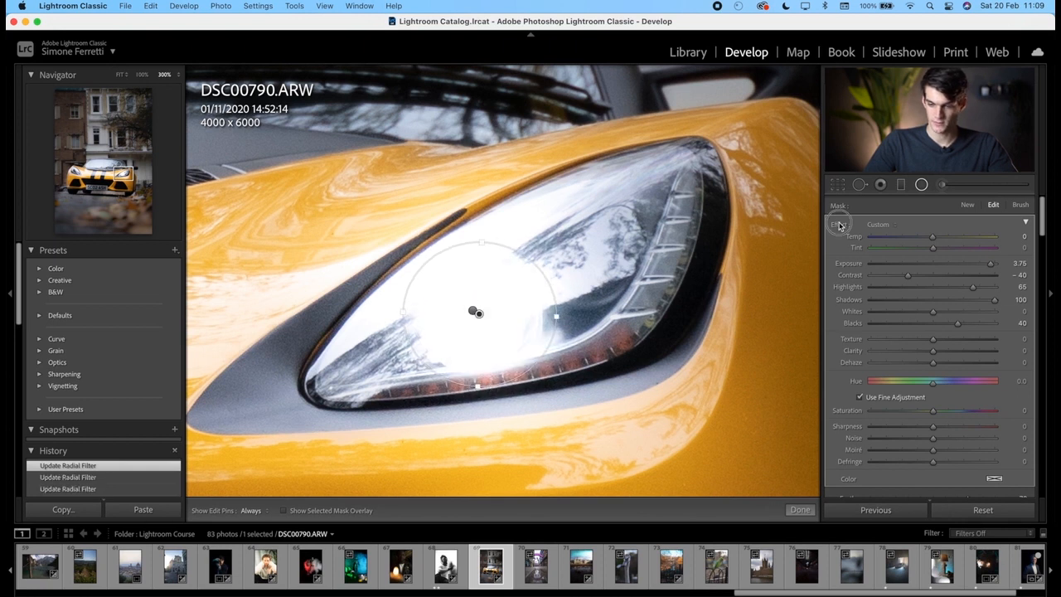
pyautogui.doubleClick(842, 228)
pyautogui.moveTo(935, 264); pyautogui.dragTo(954, 265)
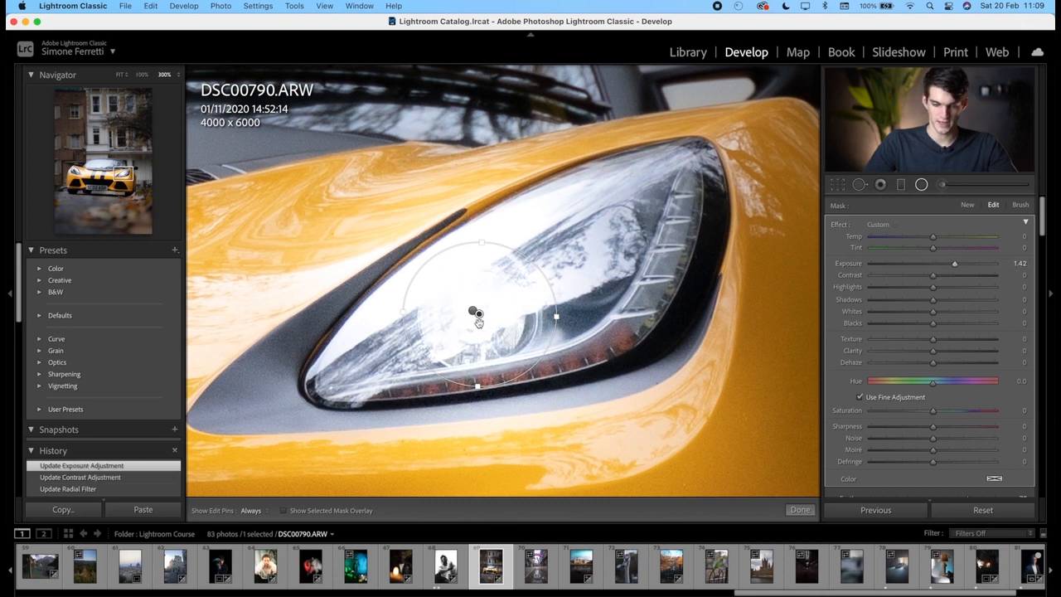
# Step: Duplicate both headlight radial filters, move one of each pair to the lamp's upper right area, and close the radial filter tool
pyautogui.rightClick(479, 314)
pyautogui.click(490, 315)
pyautogui.moveTo(478, 313); pyautogui.dragTo(596, 260)
pyautogui.click(473, 311)
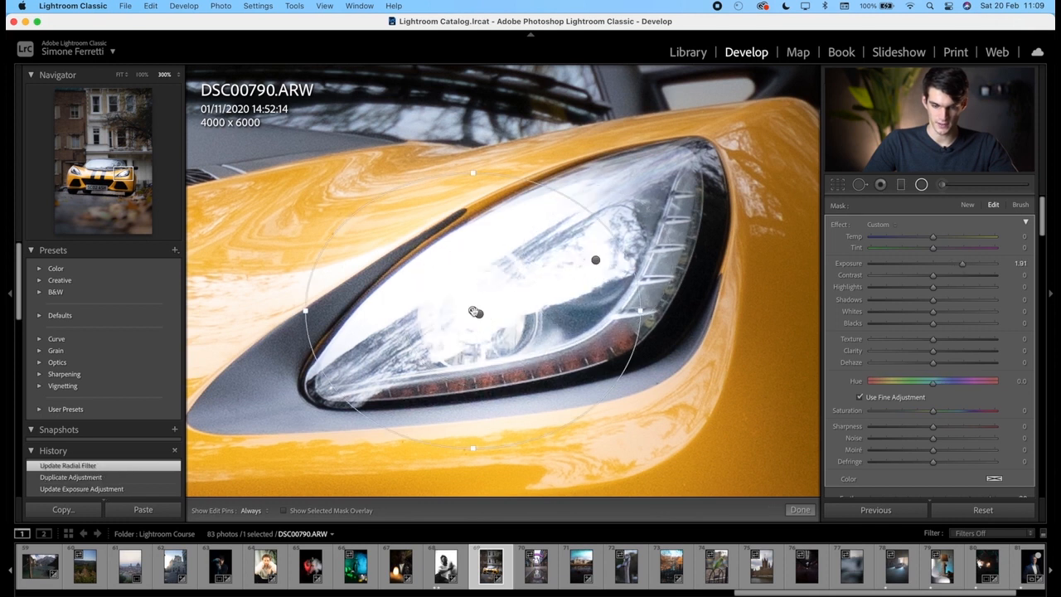
pyautogui.rightClick(475, 312)
pyautogui.click(493, 315)
pyautogui.moveTo(475, 312); pyautogui.dragTo(617, 262)
pyautogui.click(801, 510)
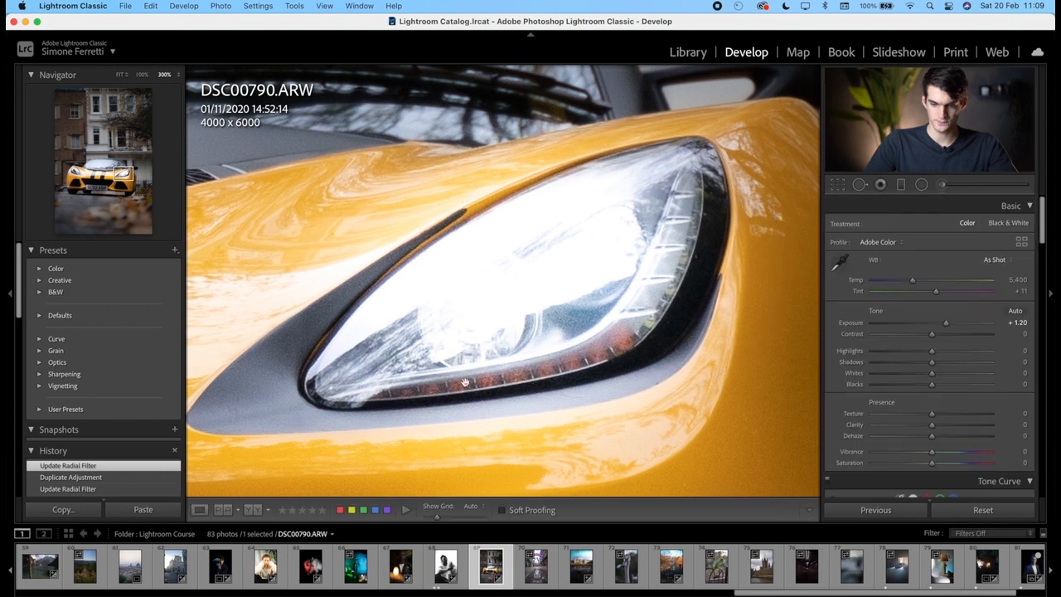
pyautogui.click(647, 325)
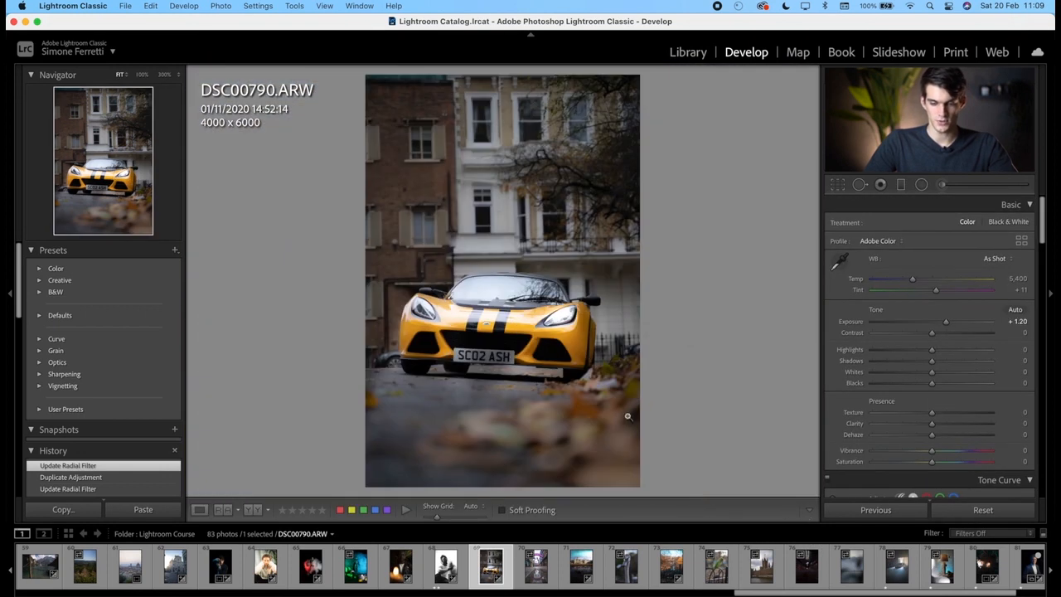
# Step: Raise the exposure of the brush mask over the foreground and headlight to 4.00, and inspect the car up close
pyautogui.click(941, 185)
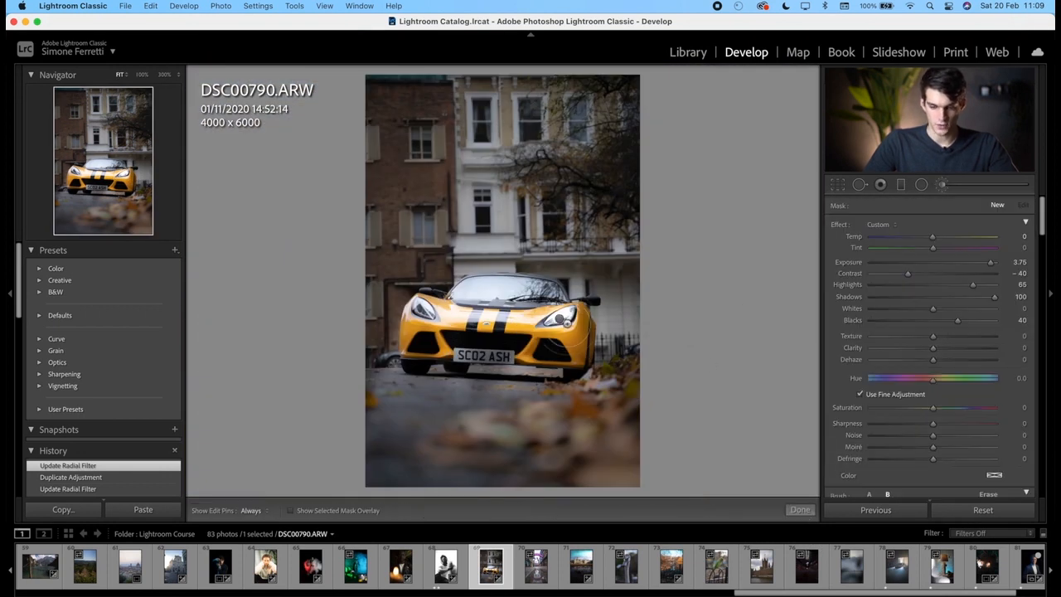
pyautogui.click(560, 320)
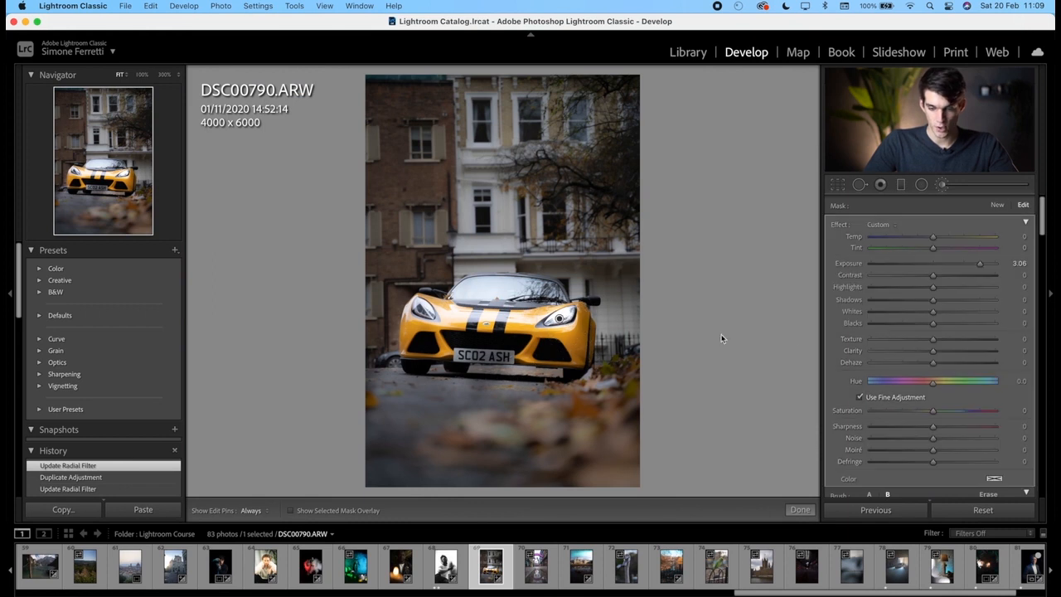
pyautogui.moveTo(980, 264); pyautogui.dragTo(1033, 273)
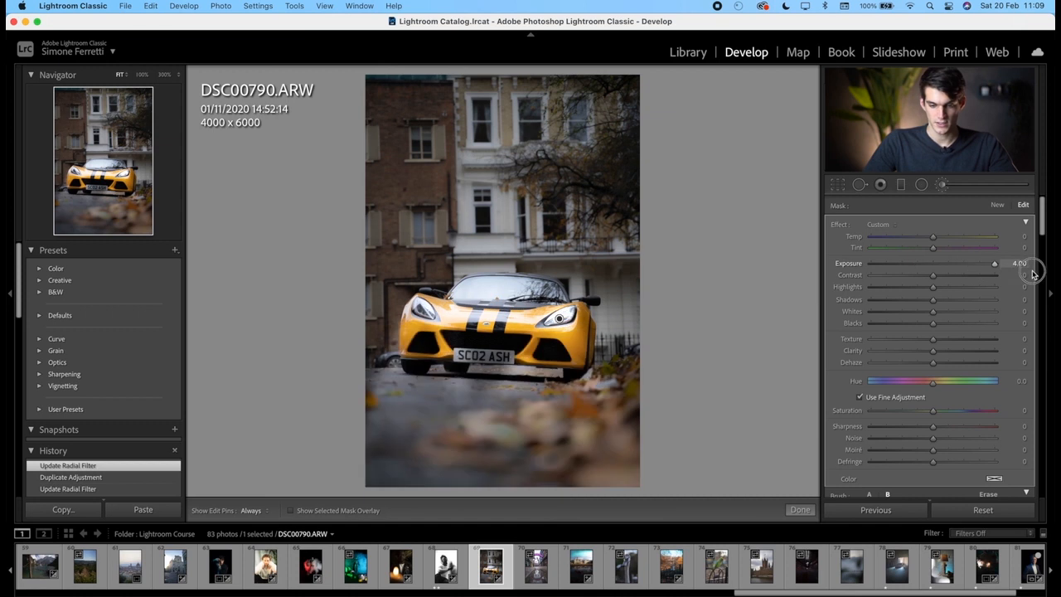
pyautogui.press('z')
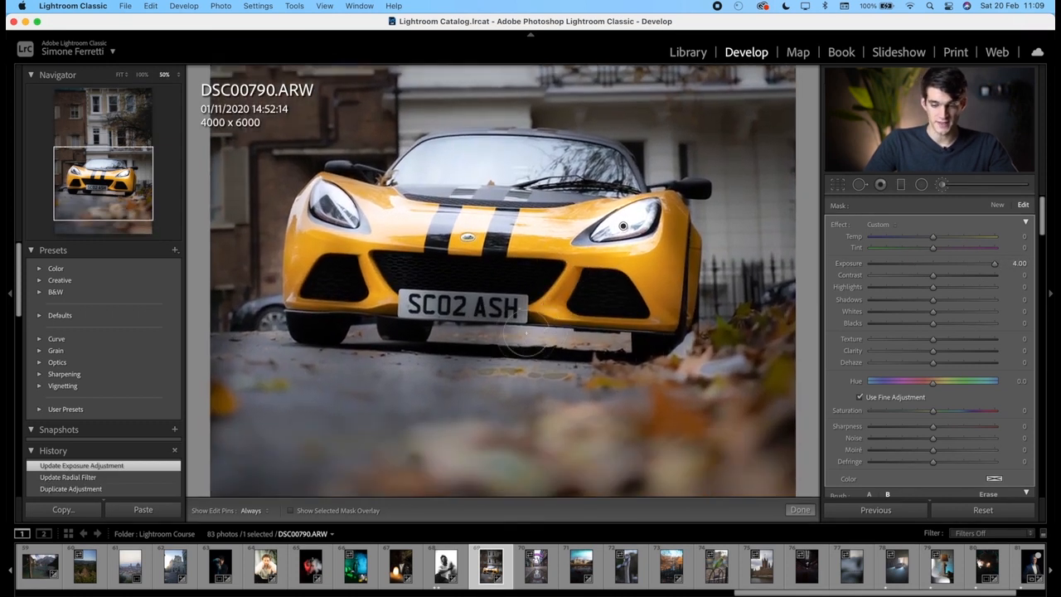
# Step: Erase the spill of the brush mask around the car's lower bumper and front edges, with the edit pins hidden
pyautogui.moveTo(557, 334); pyautogui.dragTo(511, 333)
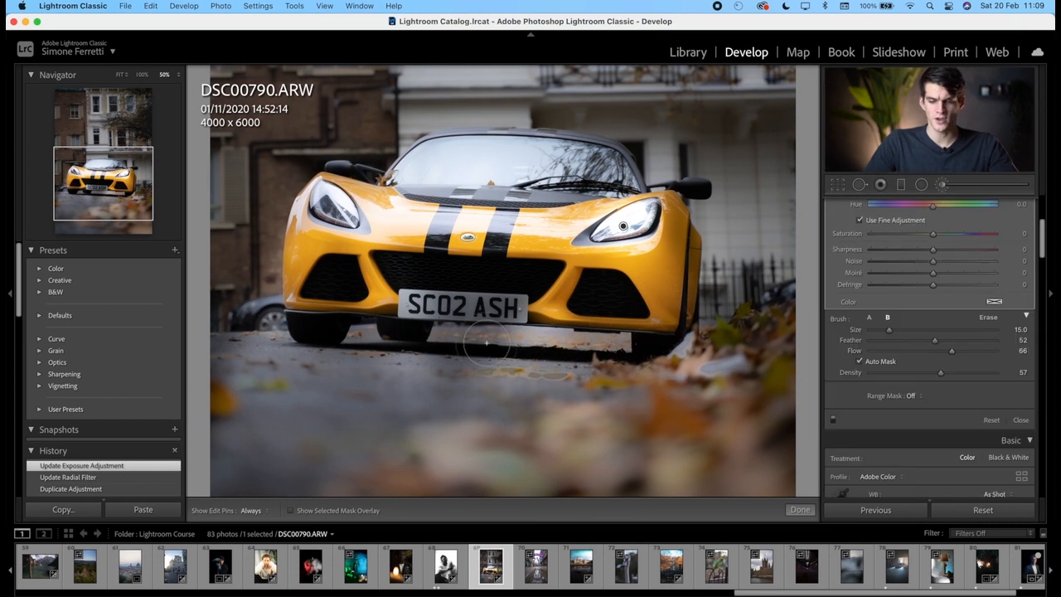
pyautogui.click(988, 317)
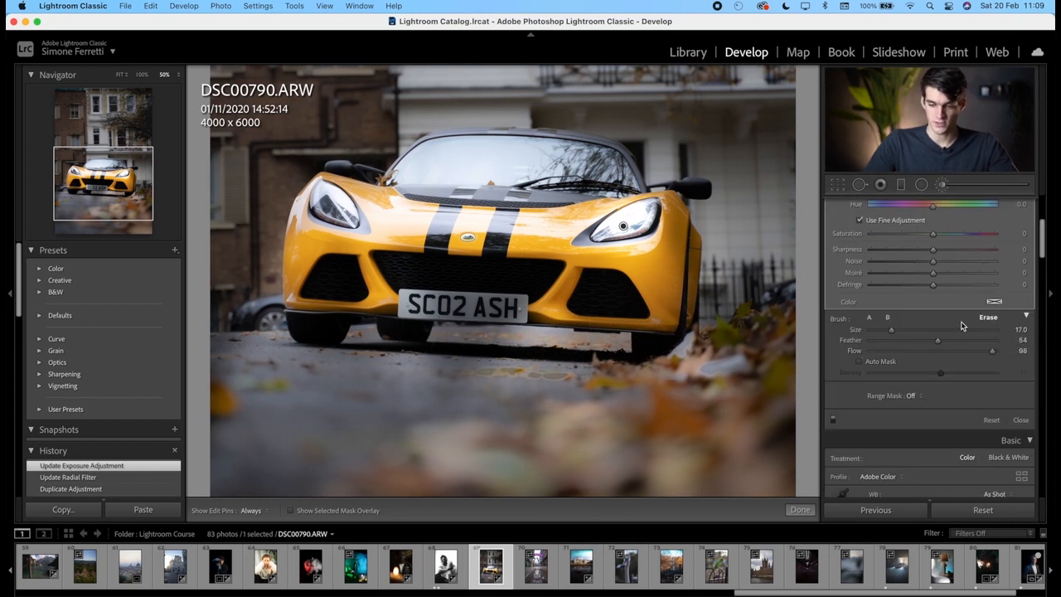
pyautogui.press('h')
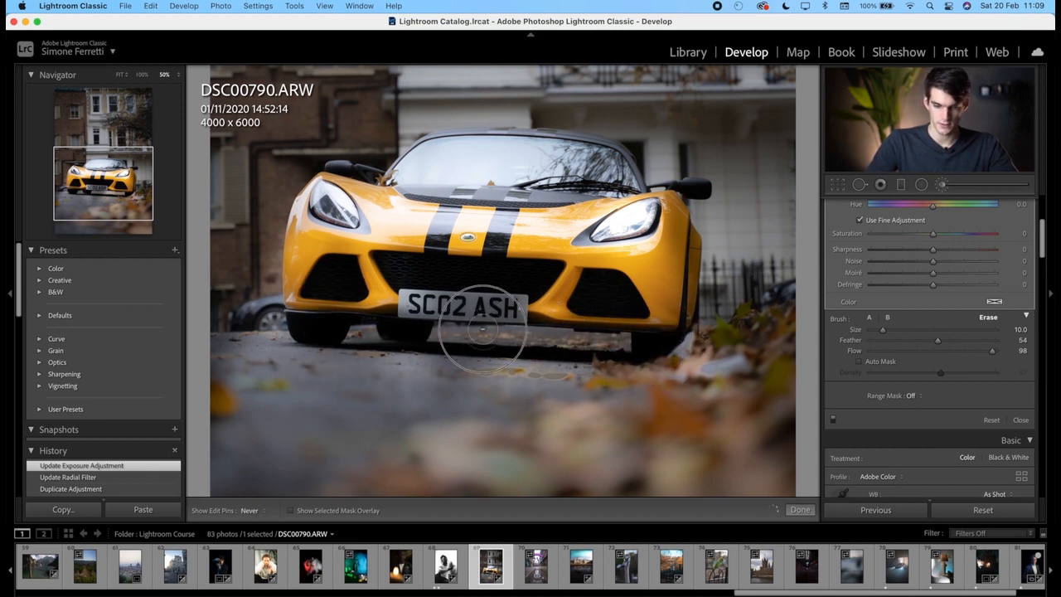
pyautogui.moveTo(670, 323)
pyautogui.mouseDown()
pyautogui.moveTo(628, 301)
pyautogui.moveTo(620, 274)
pyautogui.mouseUp()
pyautogui.scroll(-2, 658, 302)
pyautogui.moveTo(349, 291); pyautogui.dragTo(308, 278)
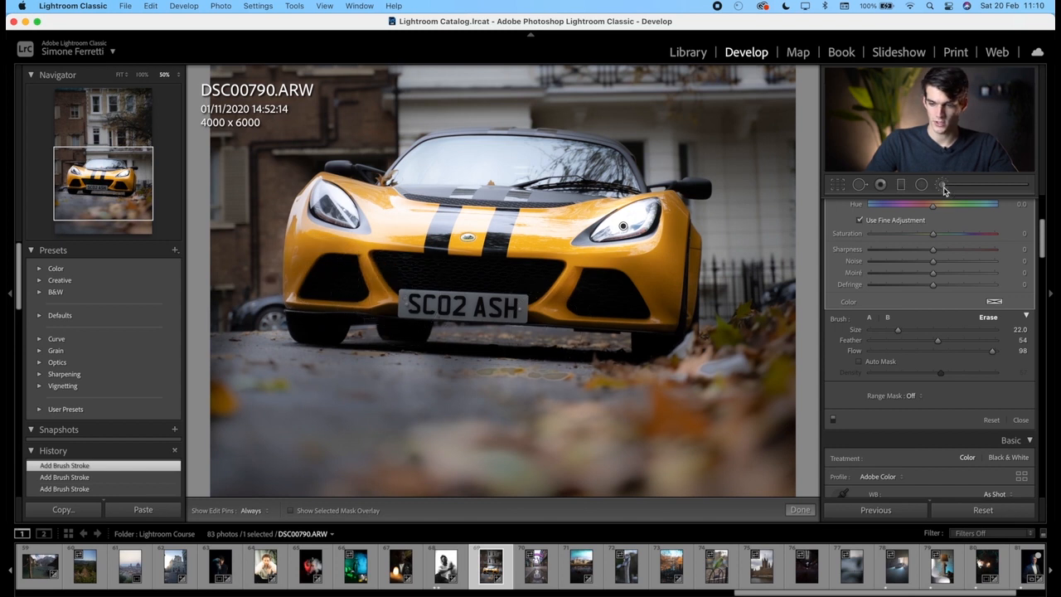
# Step: Set the brush mask's highlights to -17, close the brush, and compare the whole photo before and after
pyautogui.scroll(5, 943, 190)
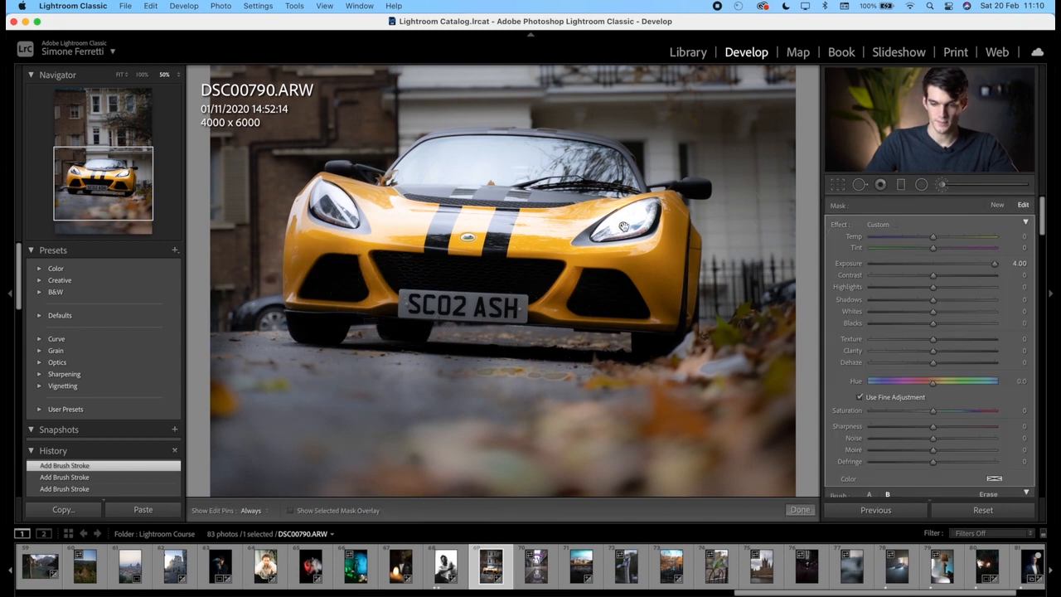
pyautogui.moveTo(931, 293)
pyautogui.mouseDown()
pyautogui.moveTo(1006, 286)
pyautogui.moveTo(857, 286)
pyautogui.moveTo(1031, 292)
pyautogui.moveTo(923, 291)
pyautogui.mouseUp()
pyautogui.click(808, 512)
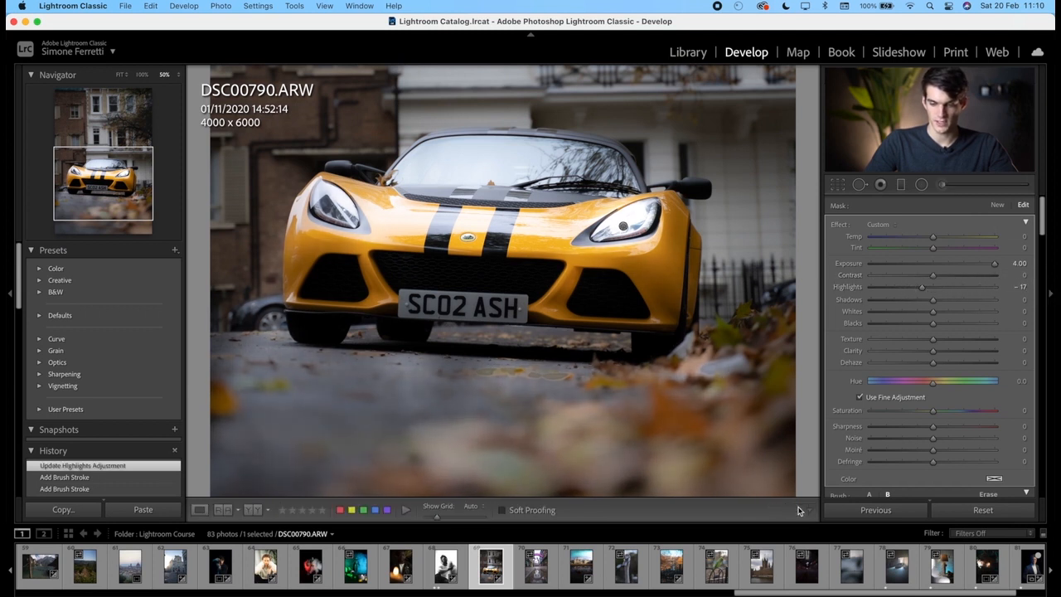
pyautogui.click(649, 364)
pyautogui.press('\\')
pyautogui.press('\\')
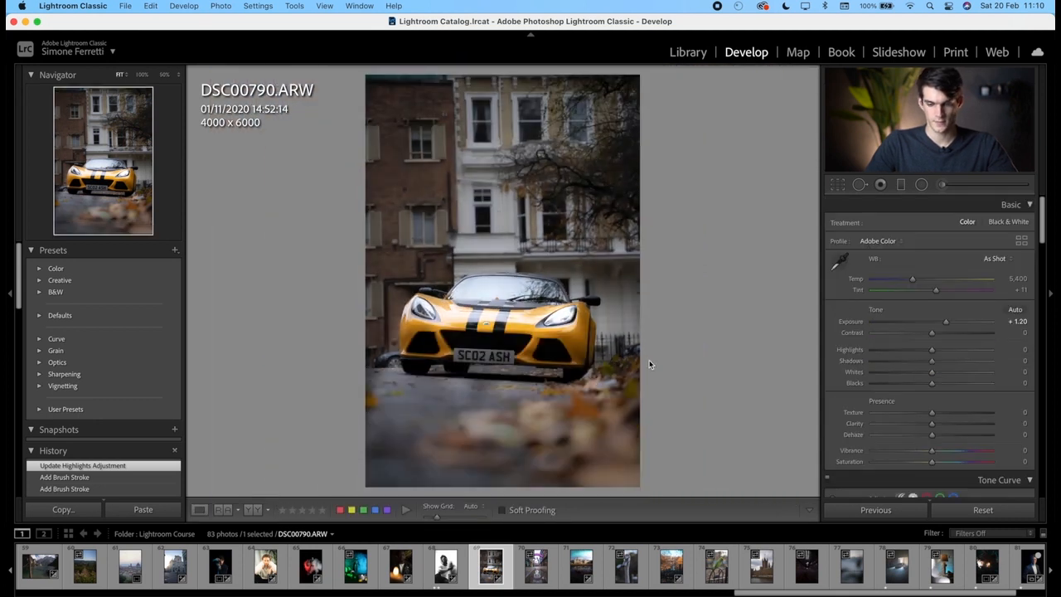
# Step: Paint a new brush mask with exposure 3.75 over the road and leaves in front of the car, and compare before and after
pyautogui.click(941, 186)
pyautogui.moveTo(533, 397)
pyautogui.mouseDown()
pyautogui.moveTo(570, 412)
pyautogui.moveTo(583, 398)
pyautogui.moveTo(542, 416)
pyautogui.moveTo(570, 430)
pyautogui.mouseUp()
pyautogui.moveTo(411, 390); pyautogui.dragTo(585, 399)
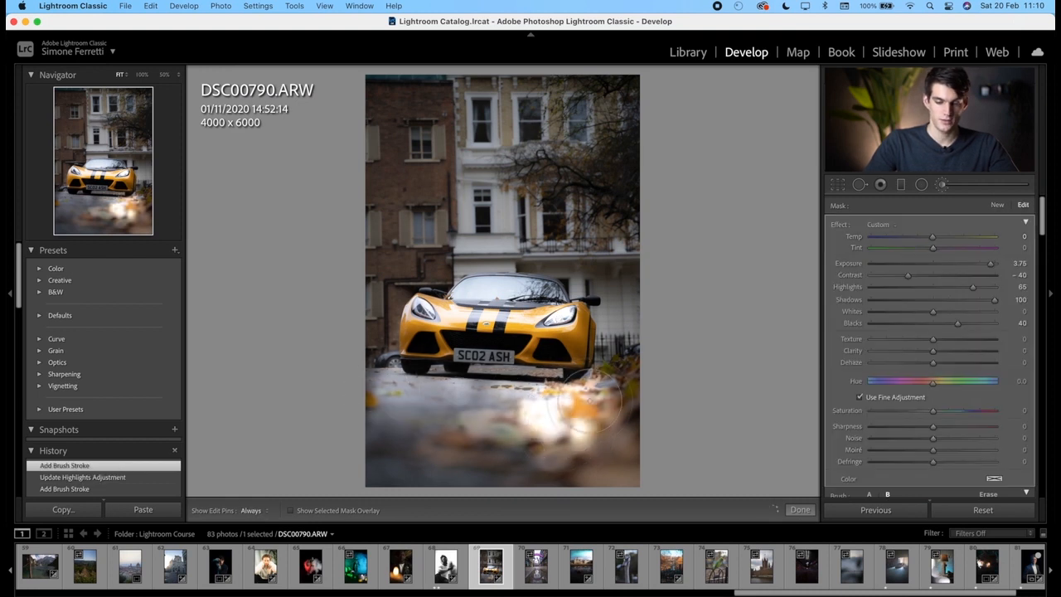
pyautogui.moveTo(390, 393); pyautogui.dragTo(579, 432)
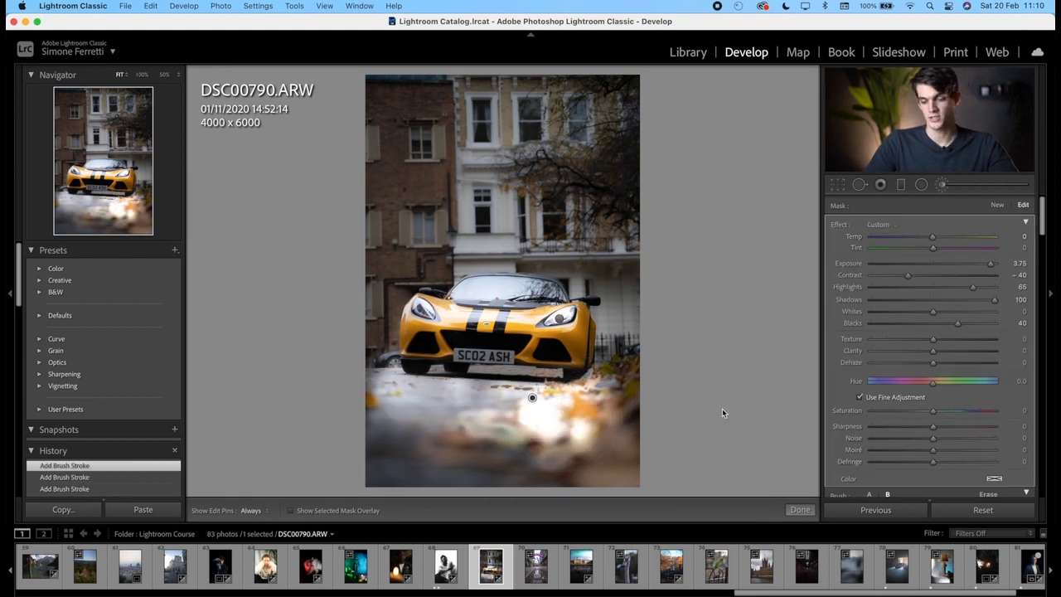
pyautogui.click(800, 509)
pyautogui.press('\\')
pyautogui.press('\\')
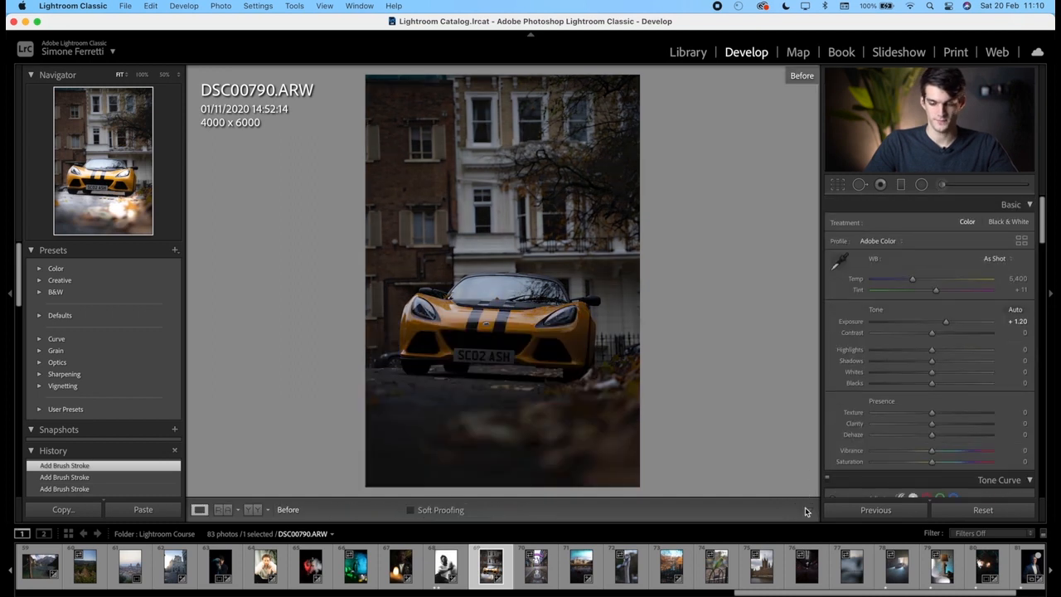
pyautogui.press('\\')
pyautogui.press('\\')
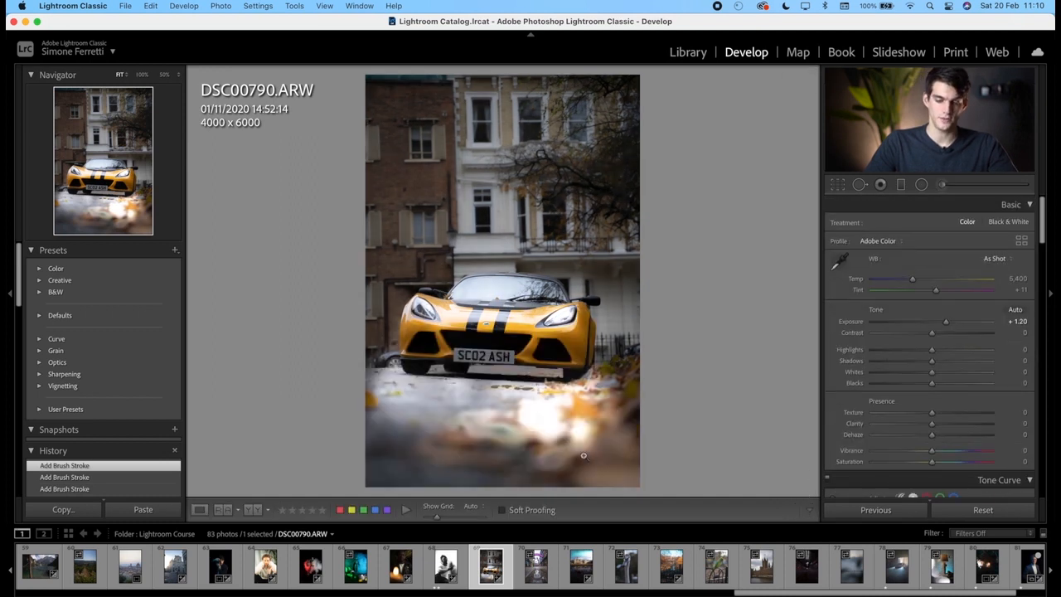
# Step: Heal the dark patches on the road just in front of the car with spot removal, and compare before and after
pyautogui.click(531, 407)
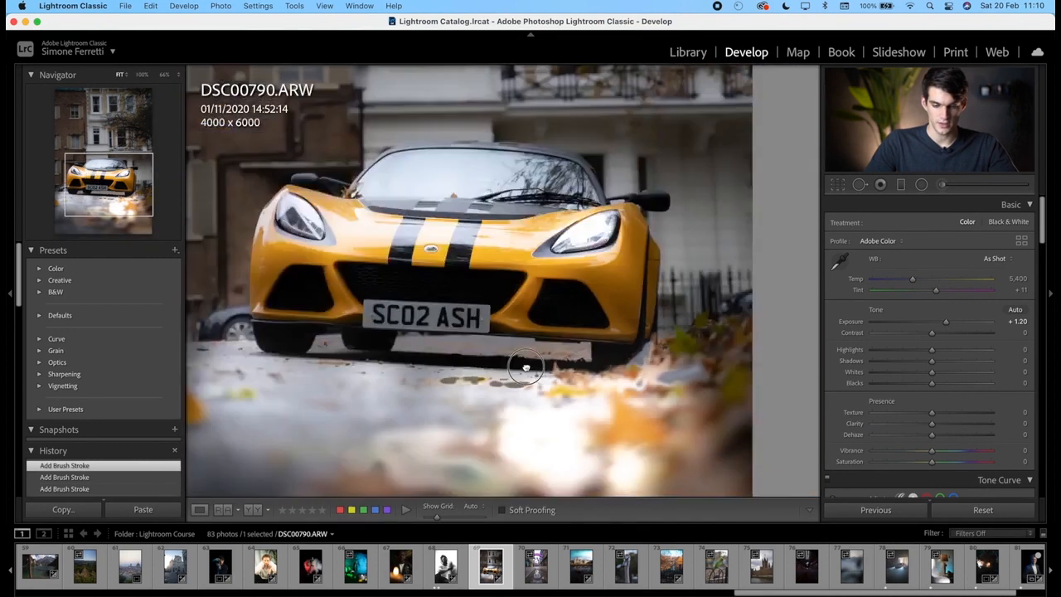
pyautogui.click(529, 366)
pyautogui.moveTo(520, 451); pyautogui.dragTo(516, 353)
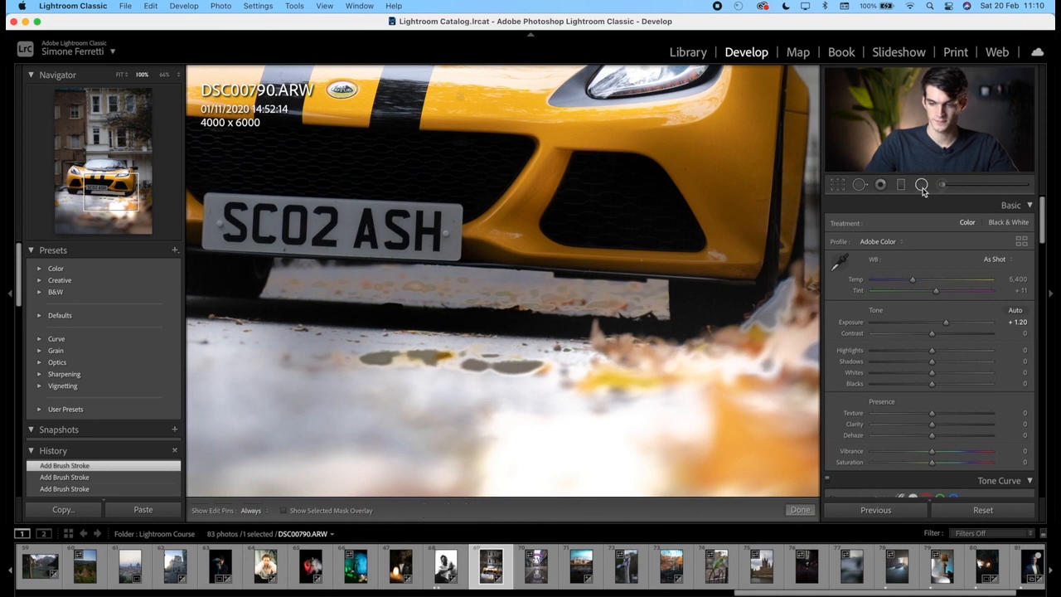
pyautogui.click(879, 185)
pyautogui.press('q')
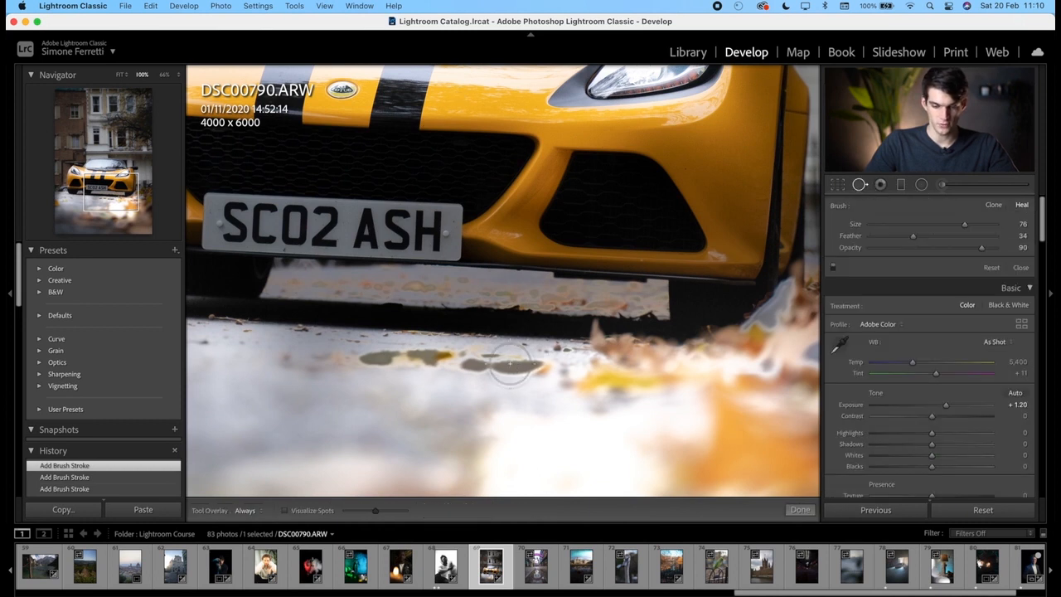
pyautogui.moveTo(539, 363); pyautogui.dragTo(371, 360)
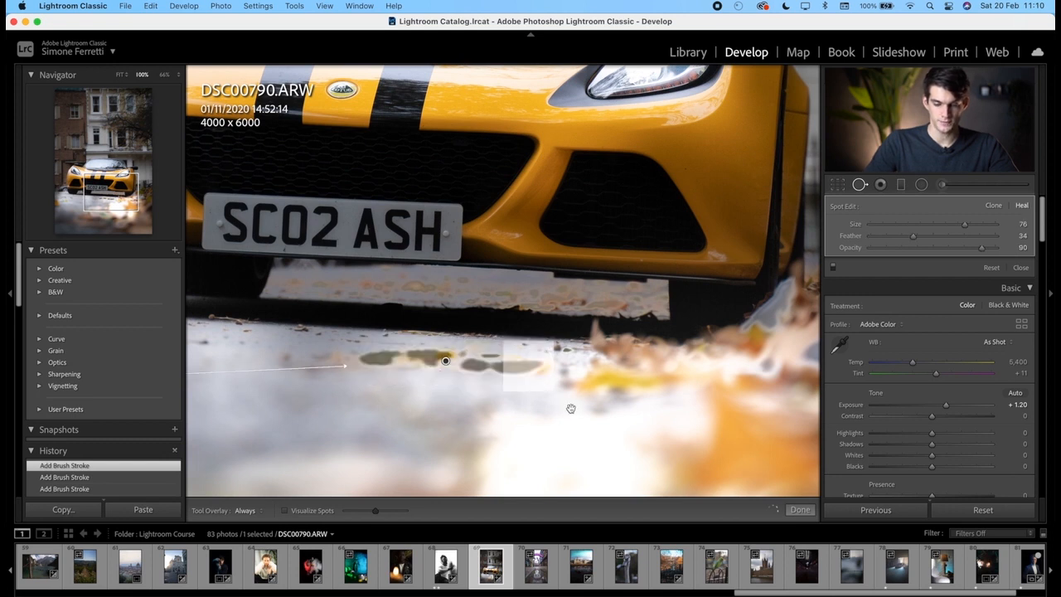
pyautogui.click(800, 509)
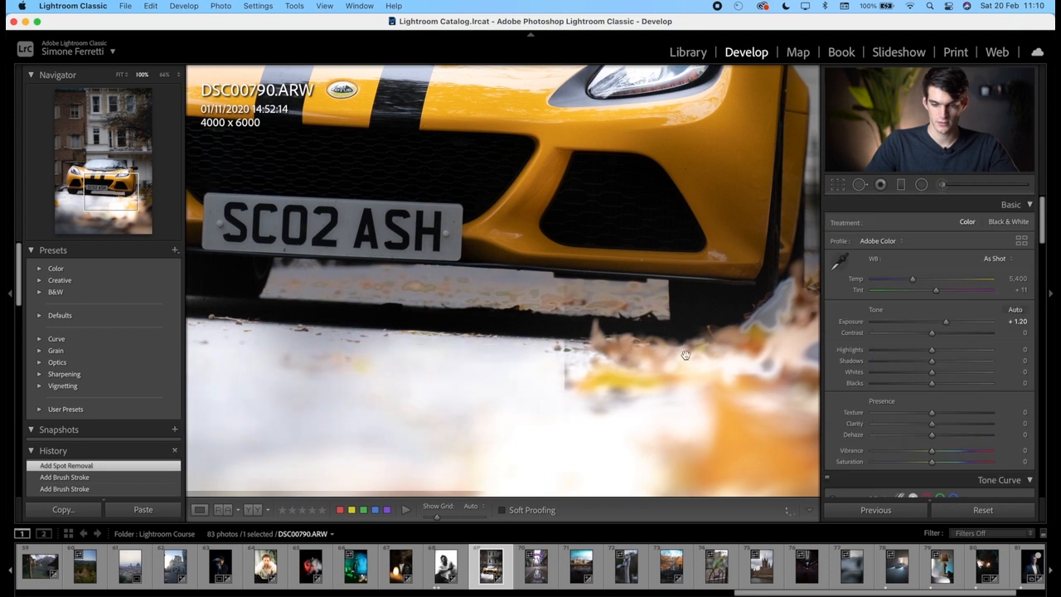
pyautogui.press('super+minus')
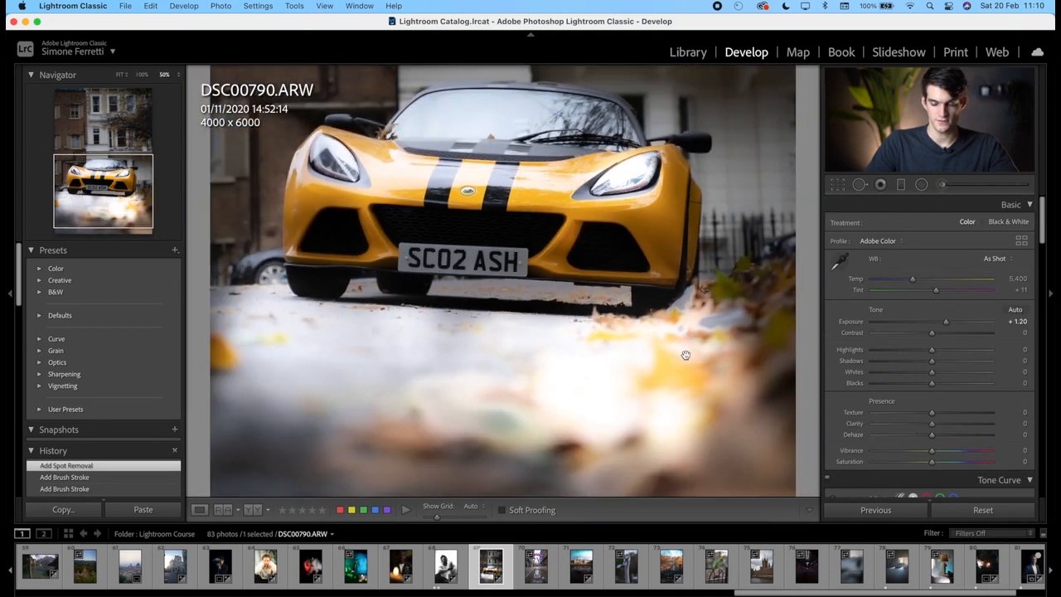
pyautogui.press('super+minus')
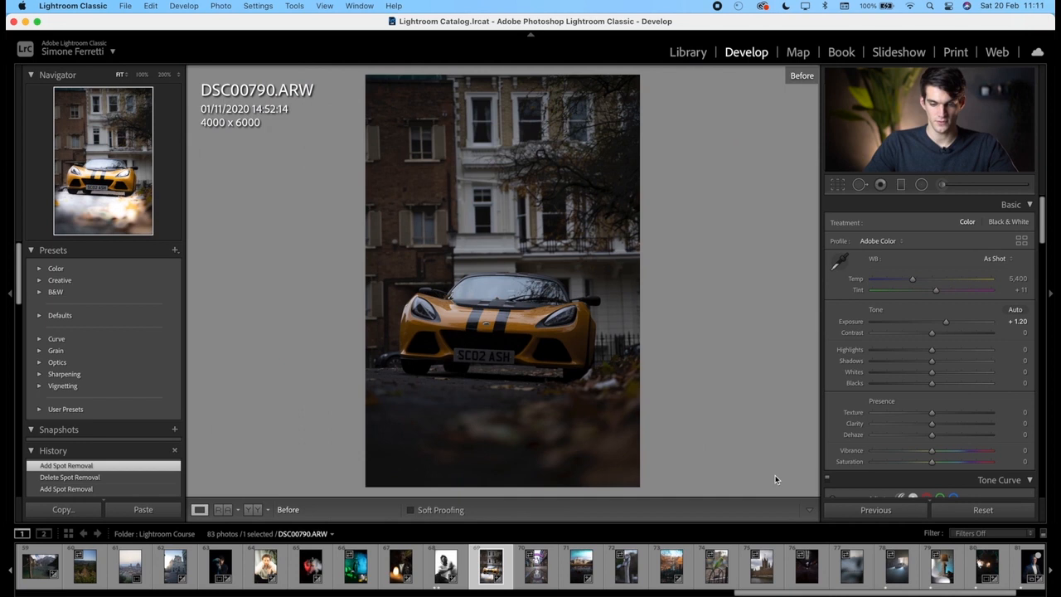
pyautogui.press('\\')
# Step: Lower the hue of the yellows to about -5
pyautogui.scroll(-5, 959, 334)
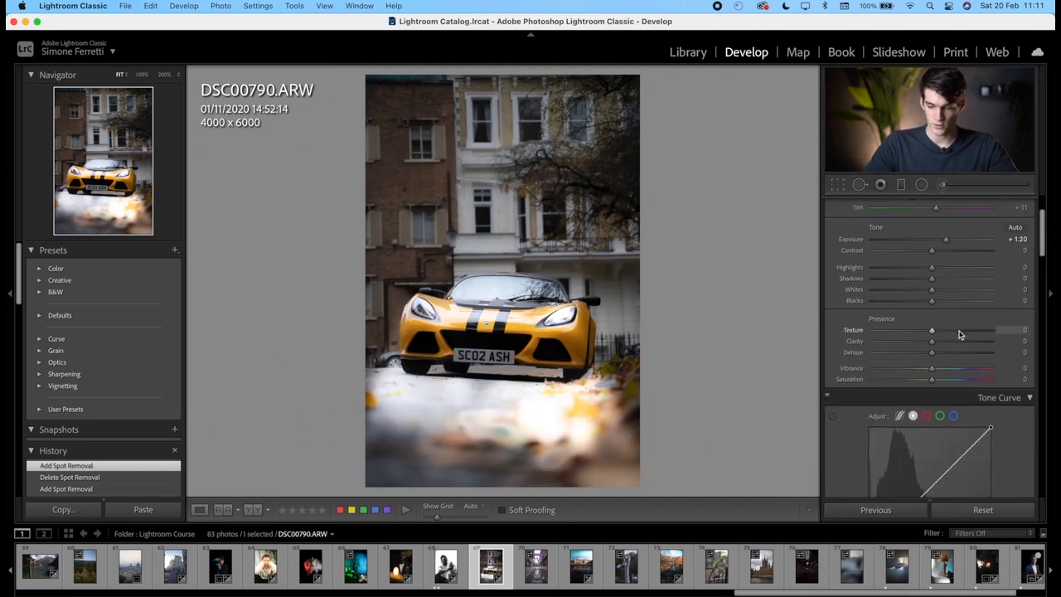
pyautogui.scroll(-10, 959, 334)
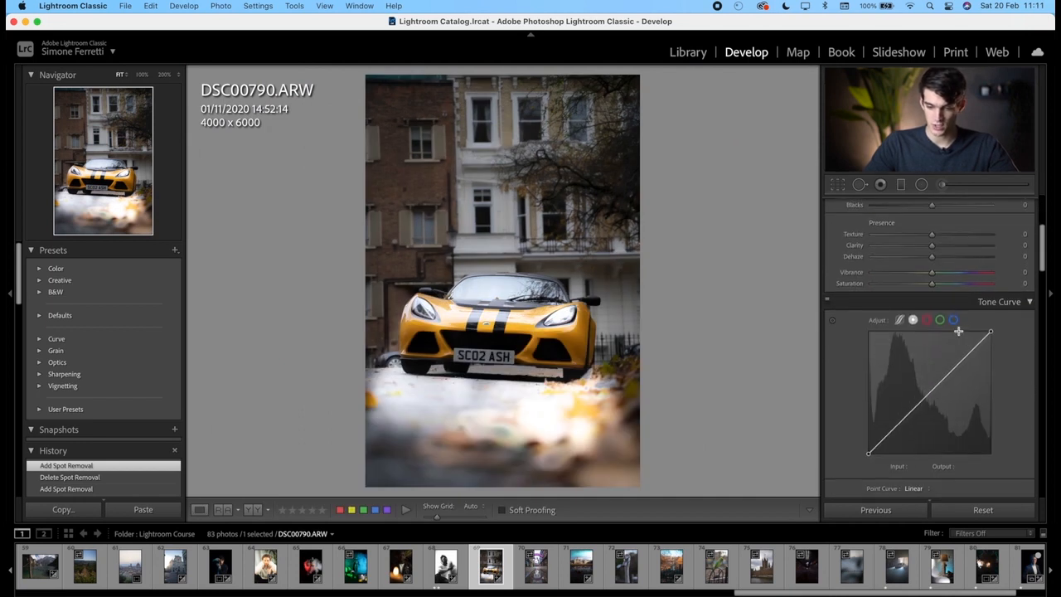
pyautogui.click(903, 262)
pyautogui.moveTo(940, 297)
pyautogui.mouseDown()
pyautogui.moveTo(871, 290)
pyautogui.moveTo(991, 291)
pyautogui.moveTo(904, 287)
pyautogui.moveTo(948, 289)
pyautogui.moveTo(930, 294)
pyautogui.mouseUp()
pyautogui.scroll(5, 929, 294)
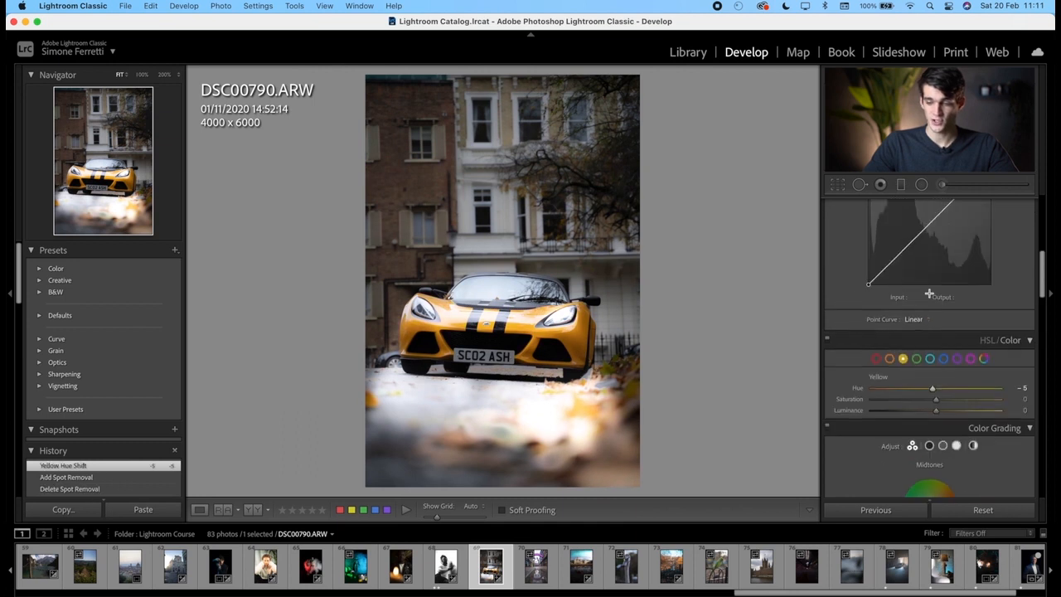
# Step: Add a radial filter around the whole car and reset its effects
pyautogui.click(921, 184)
pyautogui.moveTo(640, 290)
pyautogui.mouseDown()
pyautogui.moveTo(797, 379)
pyautogui.moveTo(518, 326)
pyautogui.moveTo(524, 316)
pyautogui.mouseUp()
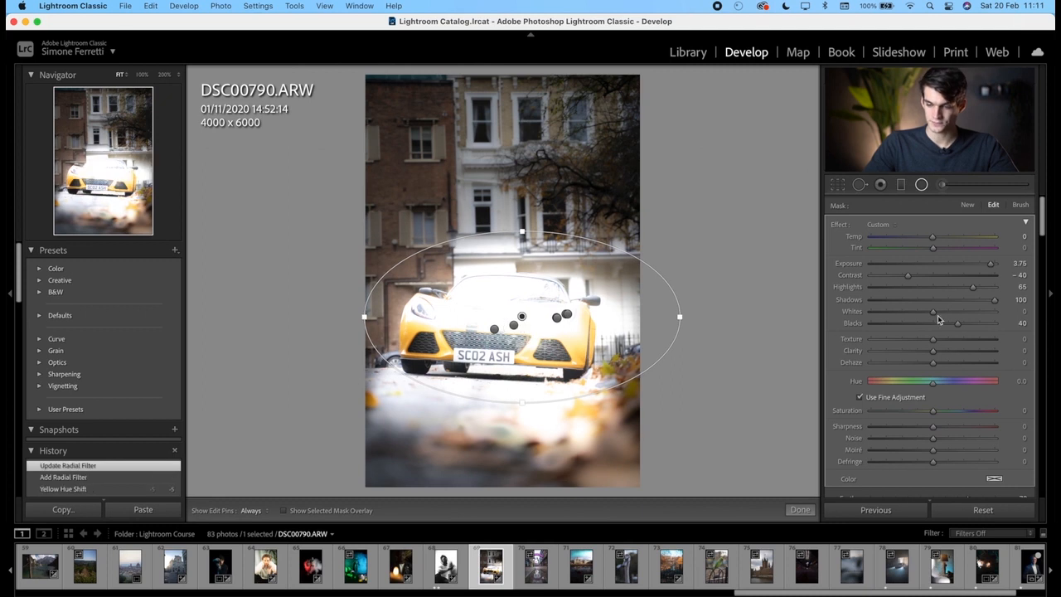
pyautogui.doubleClick(836, 227)
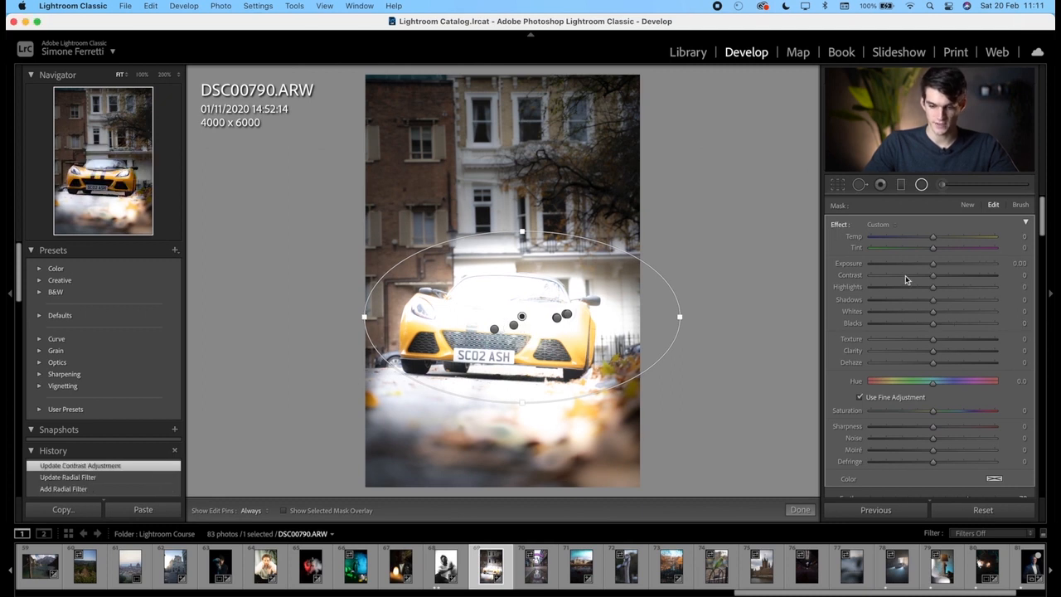
# Step: Turn off fine hue adjustment for the car's radial filter and shift its hue to 115.9
pyautogui.scroll(-5, 906, 276)
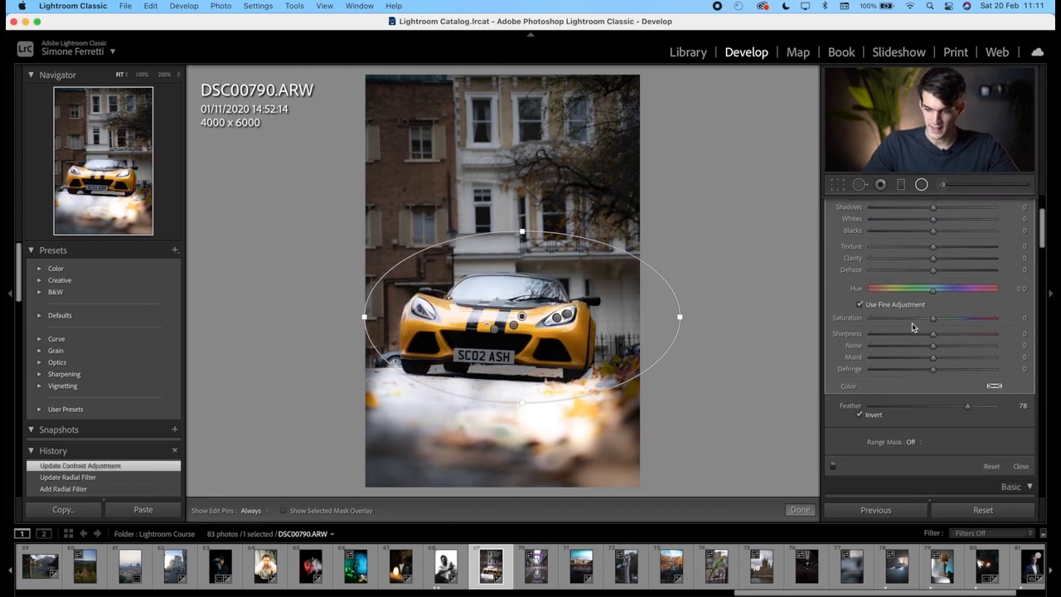
pyautogui.scroll(1, 911, 322)
pyautogui.moveTo(912, 322); pyautogui.dragTo(840, 322)
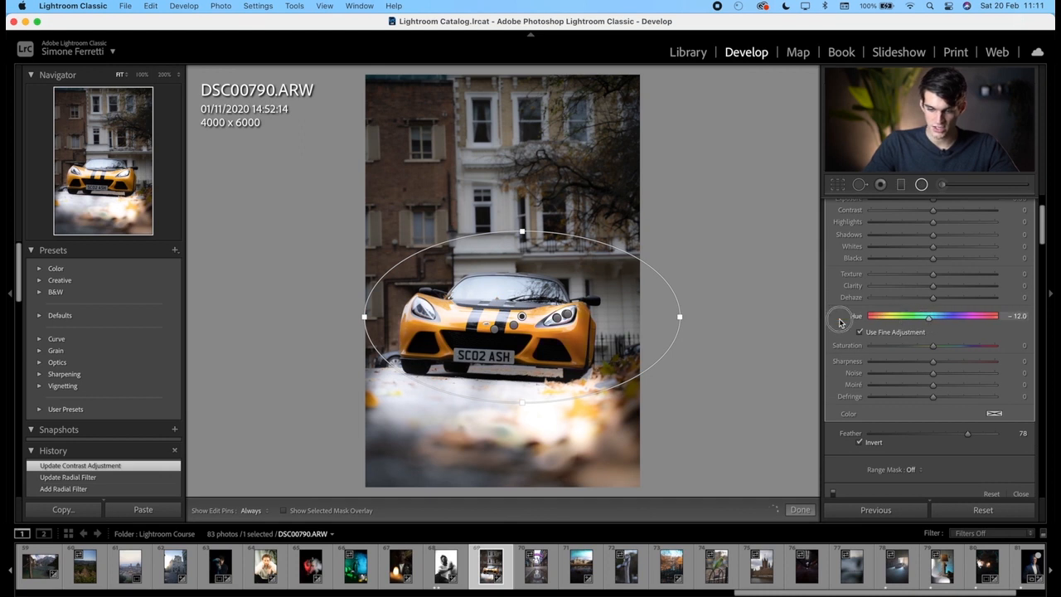
pyautogui.click(860, 332)
pyautogui.moveTo(928, 316); pyautogui.dragTo(974, 321)
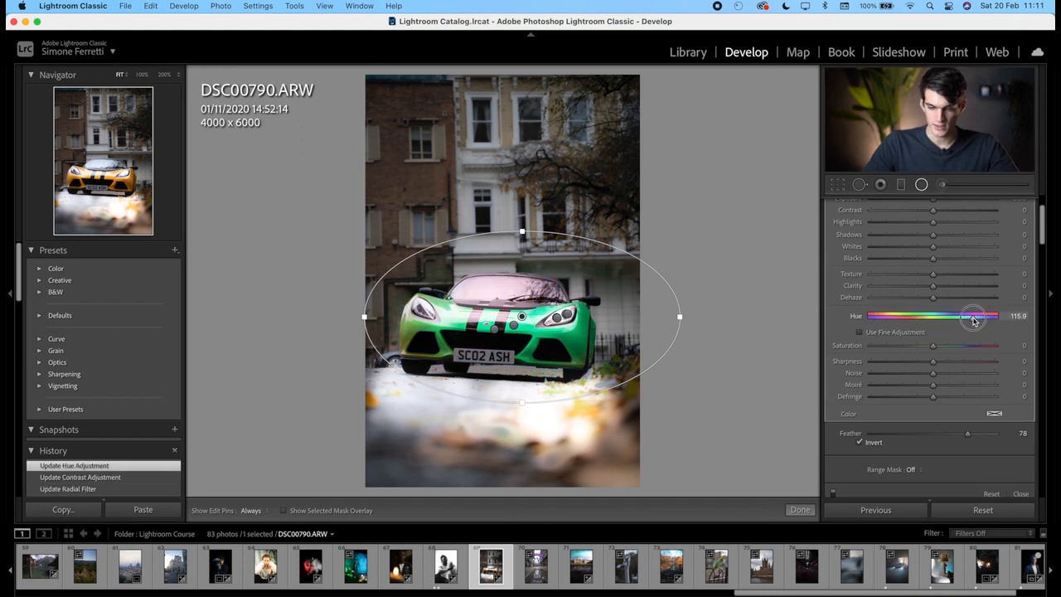
# Step: Limit the car's radial filter with a color range mask, sampling several areas of the bodywork
pyautogui.click(912, 469)
pyautogui.click(923, 489)
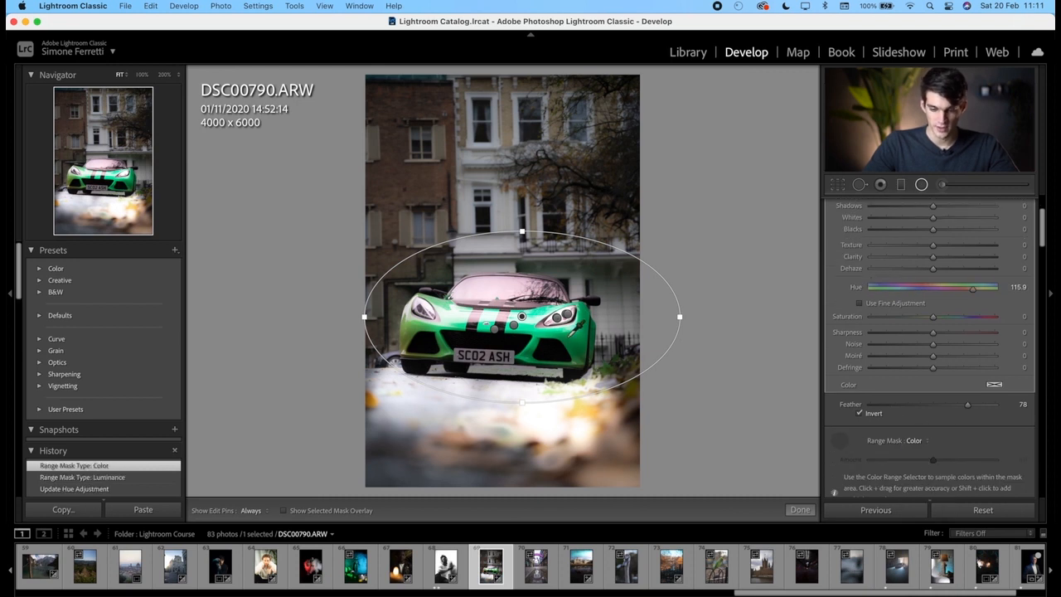
pyautogui.moveTo(583, 340); pyautogui.dragTo(584, 341)
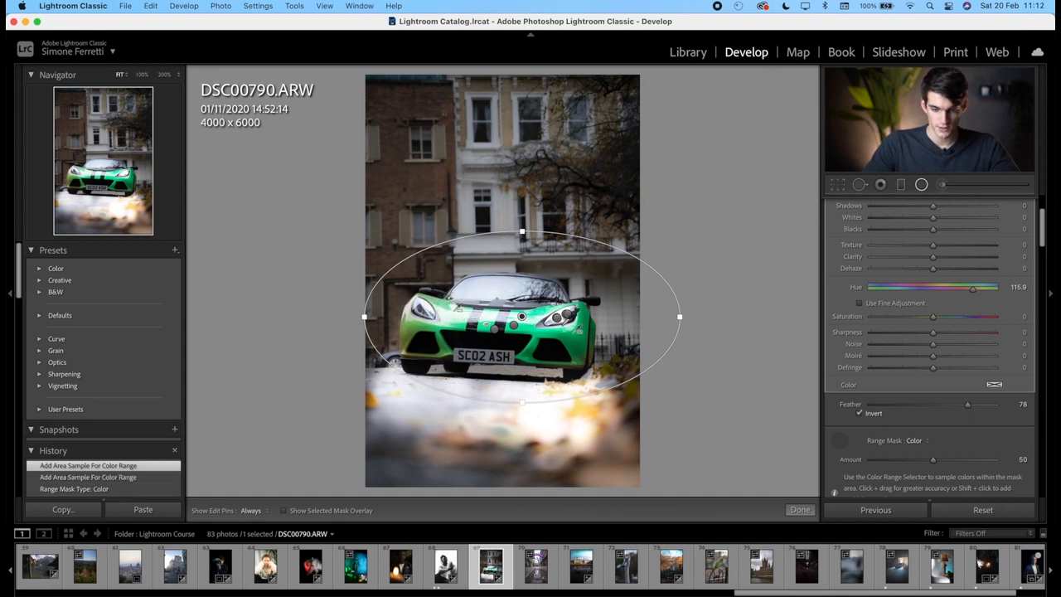
pyautogui.keyDown('shift'); pyautogui.click(543, 316); pyautogui.keyUp('shift')
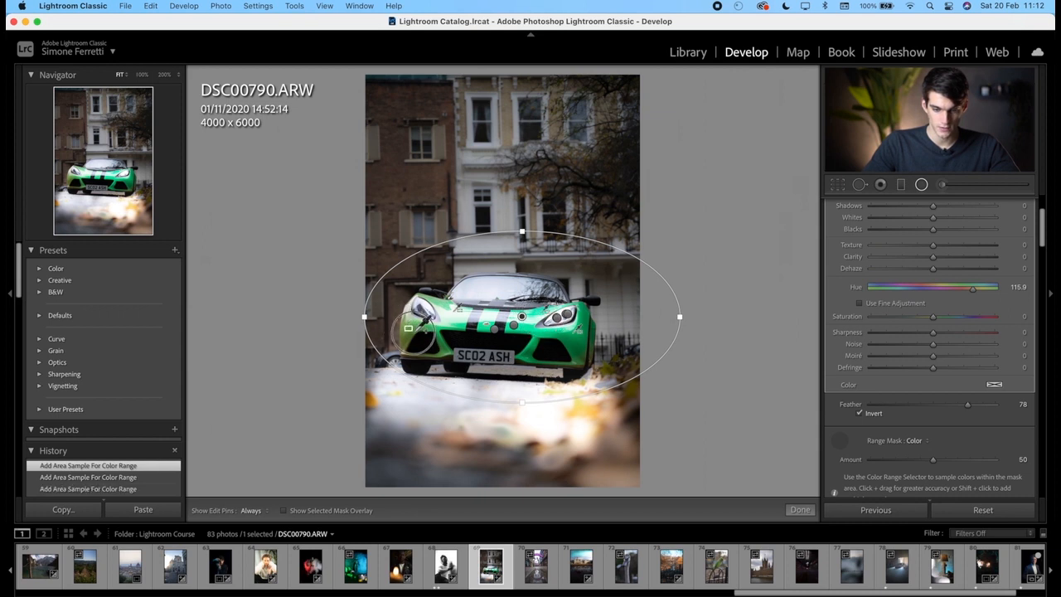
pyautogui.moveTo(442, 351); pyautogui.dragTo(446, 354)
# Step: Try a slightly higher hue for the recoloured car, and delete its radial filter
pyautogui.moveTo(972, 287)
pyautogui.mouseDown()
pyautogui.moveTo(909, 294)
pyautogui.moveTo(978, 294)
pyautogui.mouseUp()
pyautogui.press('Delete')
# Step: Color grade the shadows toward blue at hue 203 and the highlights toward warm yellow at about hue 46, saturation 40
pyautogui.scroll(5, 904, 459)
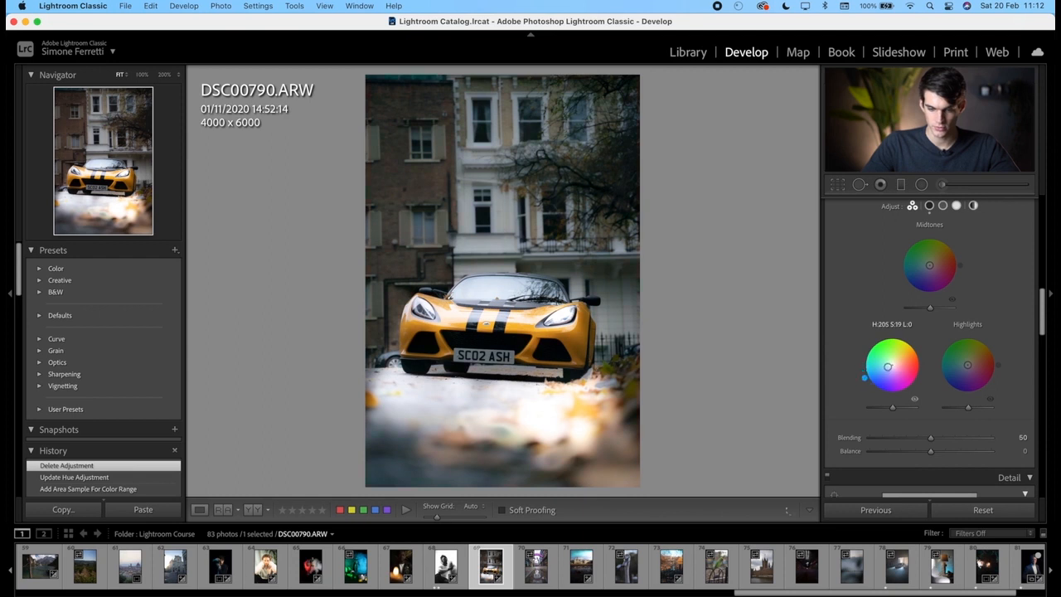
pyautogui.moveTo(885, 367); pyautogui.dragTo(887, 367)
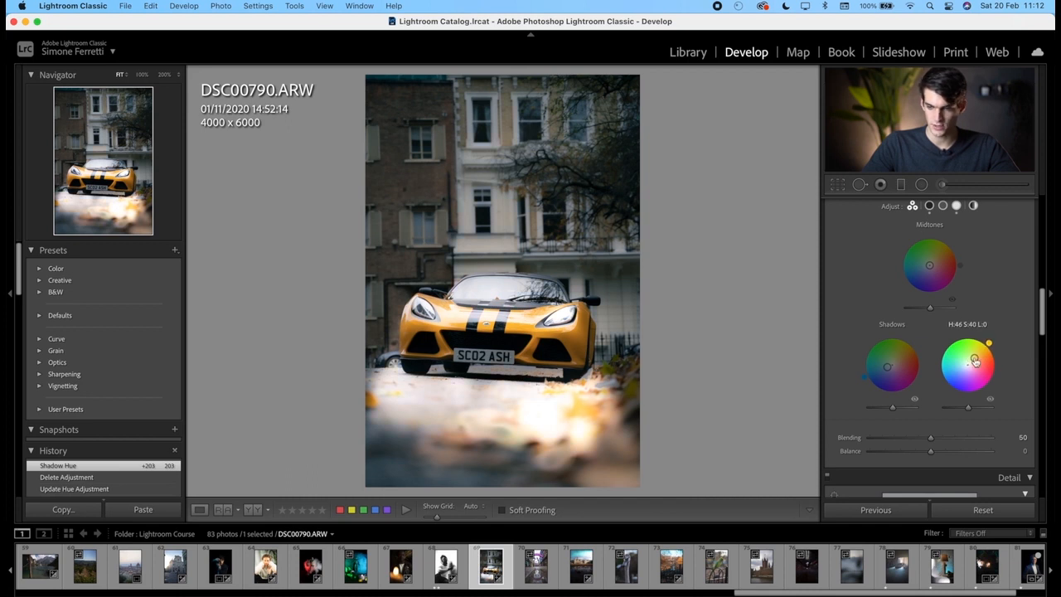
pyautogui.moveTo(975, 362); pyautogui.dragTo(975, 361)
# Step: Add a large radial filter over the buildings behind the car and reset its effects
pyautogui.click(920, 184)
pyautogui.moveTo(402, 217); pyautogui.dragTo(607, 366)
pyautogui.doubleClick(840, 225)
# Step: Raise the building filter's exposure and warm its color temperature, reshape its ellipse, and close the radial filter tool
pyautogui.moveTo(932, 264); pyautogui.dragTo(953, 239)
pyautogui.click(955, 238)
pyautogui.moveTo(522, 107); pyautogui.dragTo(499, 172)
pyautogui.click(800, 510)
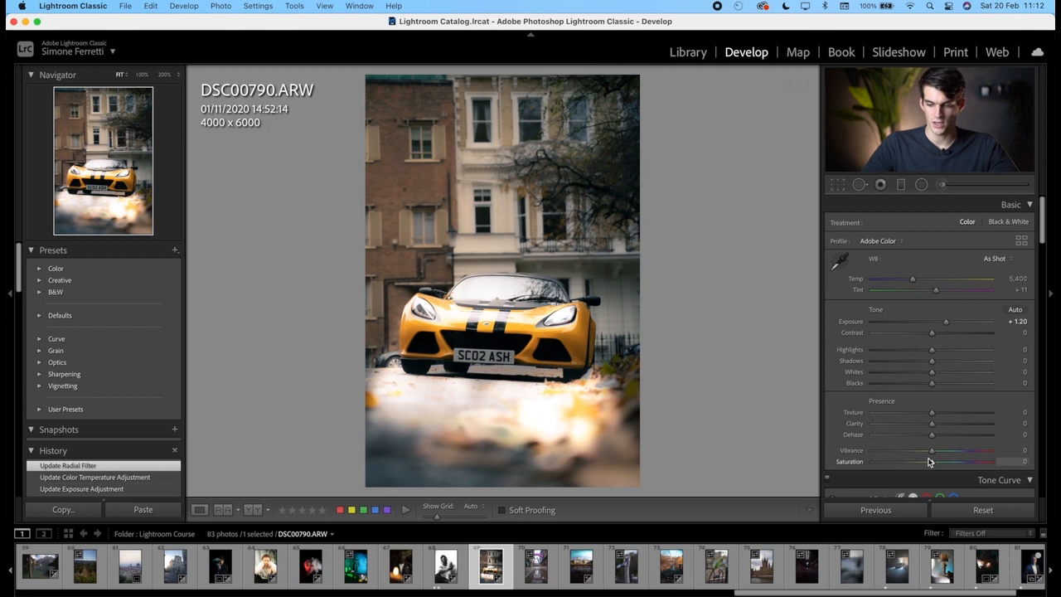
# Step: Darken the photo's edges with a post-crop vignette amount of about -20
pyautogui.scroll(-15, 930, 462)
pyautogui.scroll(-15, 929, 462)
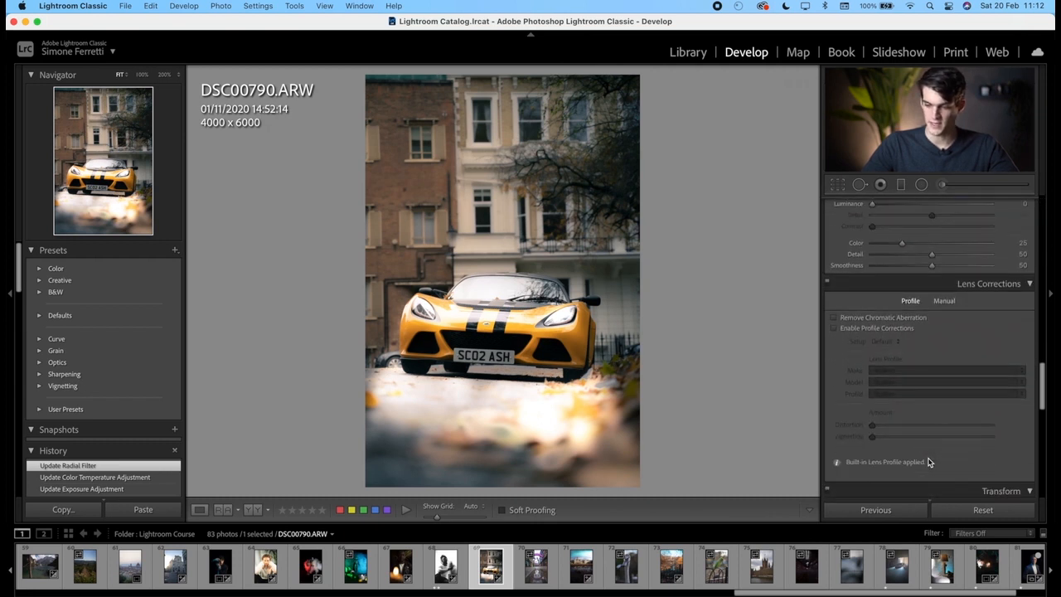
pyautogui.scroll(-4, 930, 463)
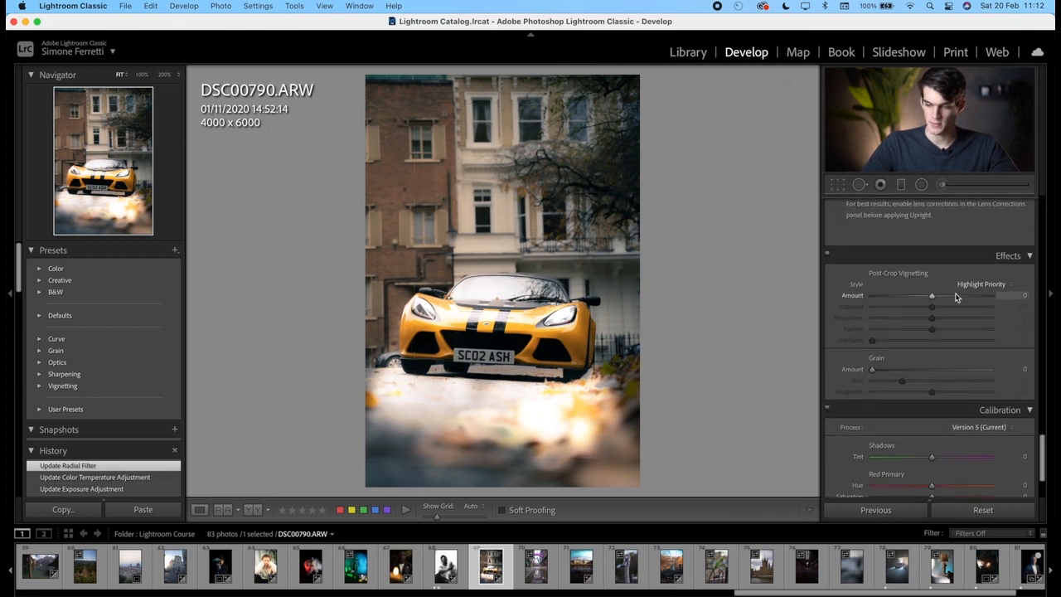
pyautogui.moveTo(932, 300); pyautogui.dragTo(925, 302)
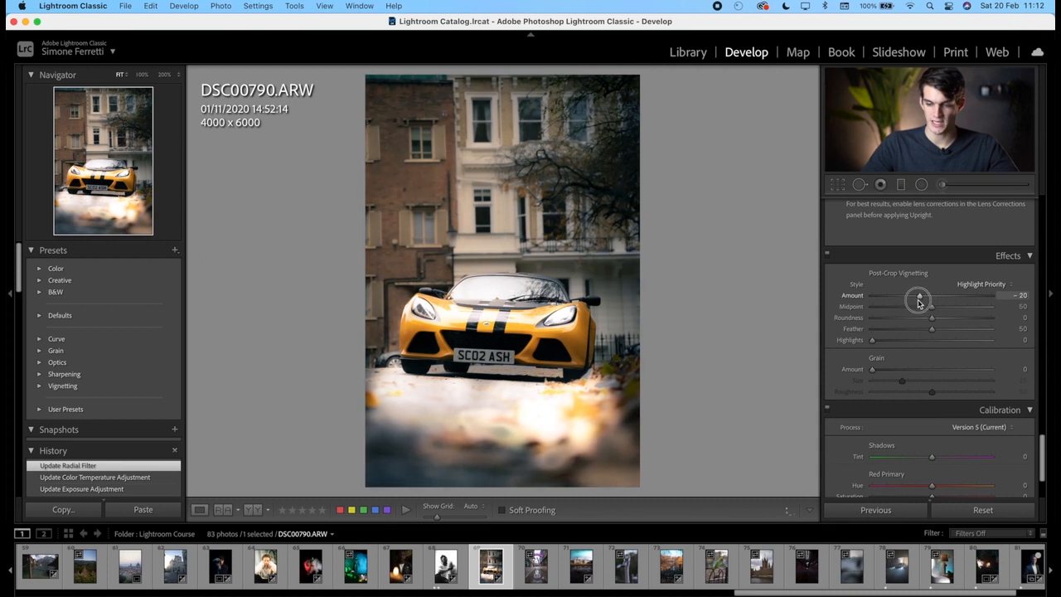
# Step: Set the post-crop vignette's midpoint to 16 on the yellow car photo and compare it with the original
pyautogui.moveTo(919, 305); pyautogui.dragTo(891, 308)
pyautogui.press('\\')
pyautogui.press('\\')
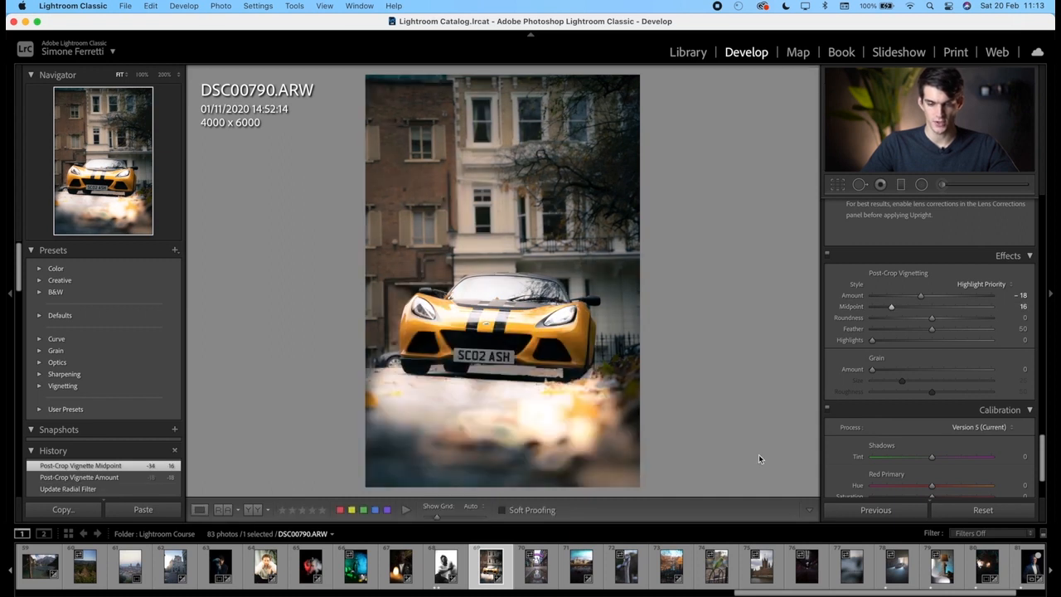
pyautogui.press('\\')
pyautogui.press('\\')
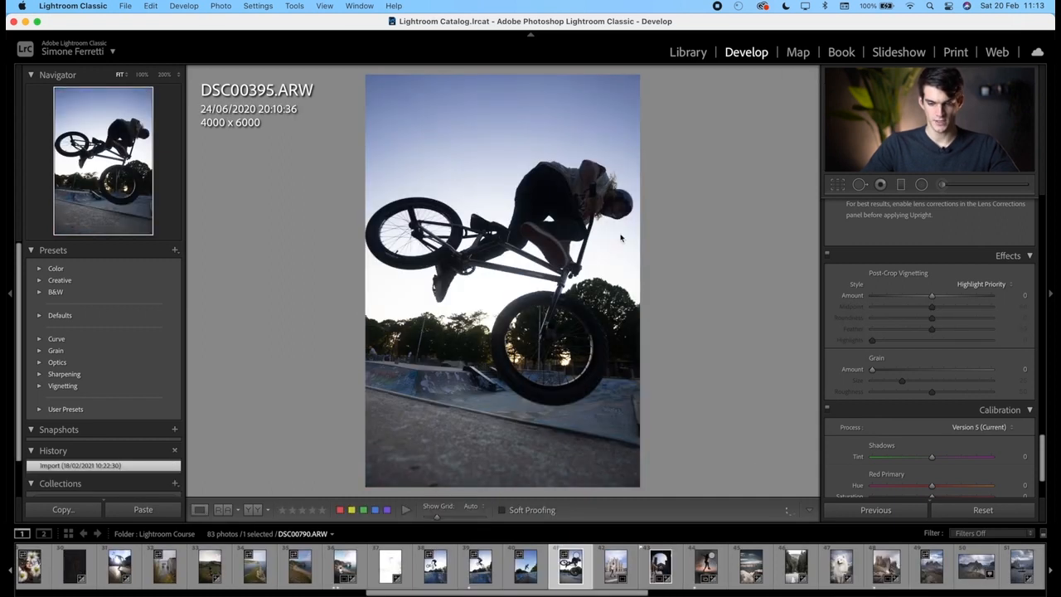
# Step: Warm the BMX photo DSC00395.ARW to a temperature of 7,470 and lower its exposure to -0.45
pyautogui.scroll(10, 901, 287)
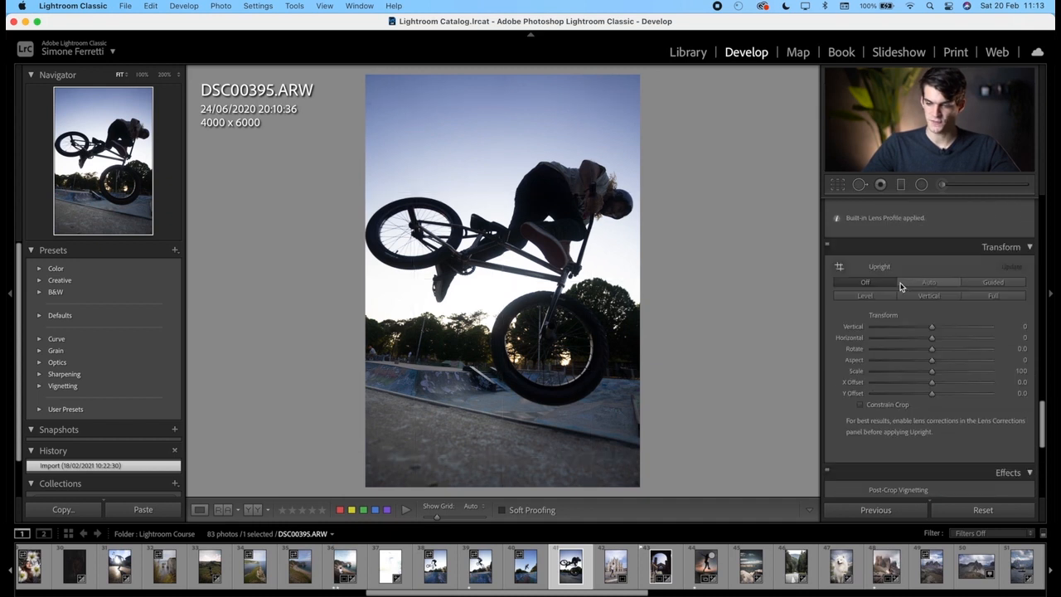
pyautogui.scroll(10, 904, 285)
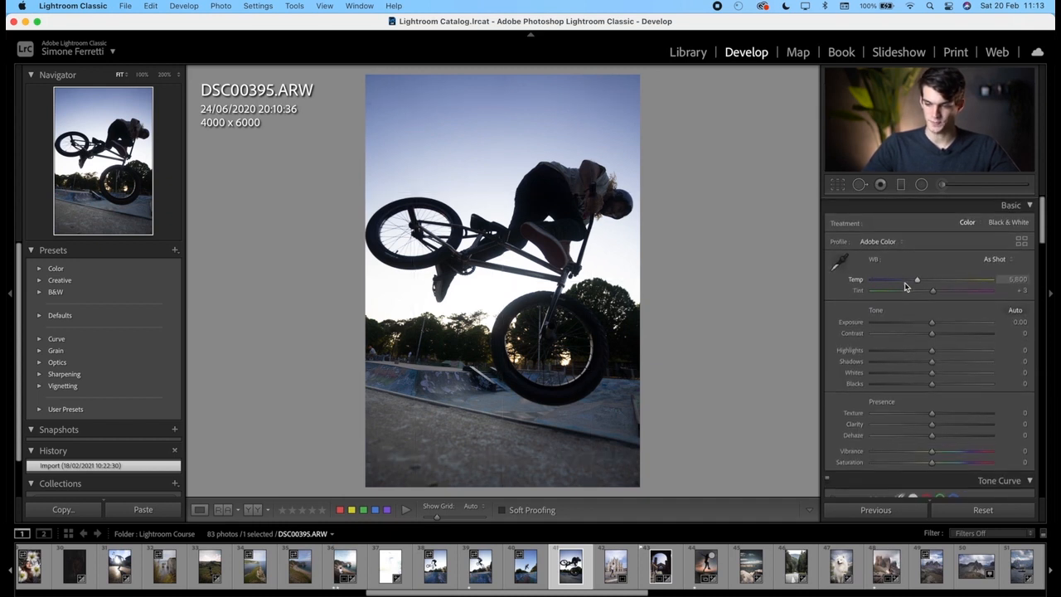
pyautogui.moveTo(918, 281); pyautogui.dragTo(937, 282)
pyautogui.moveTo(931, 322); pyautogui.dragTo(931, 331)
pyautogui.click(930, 324)
pyautogui.scroll(-10, 934, 336)
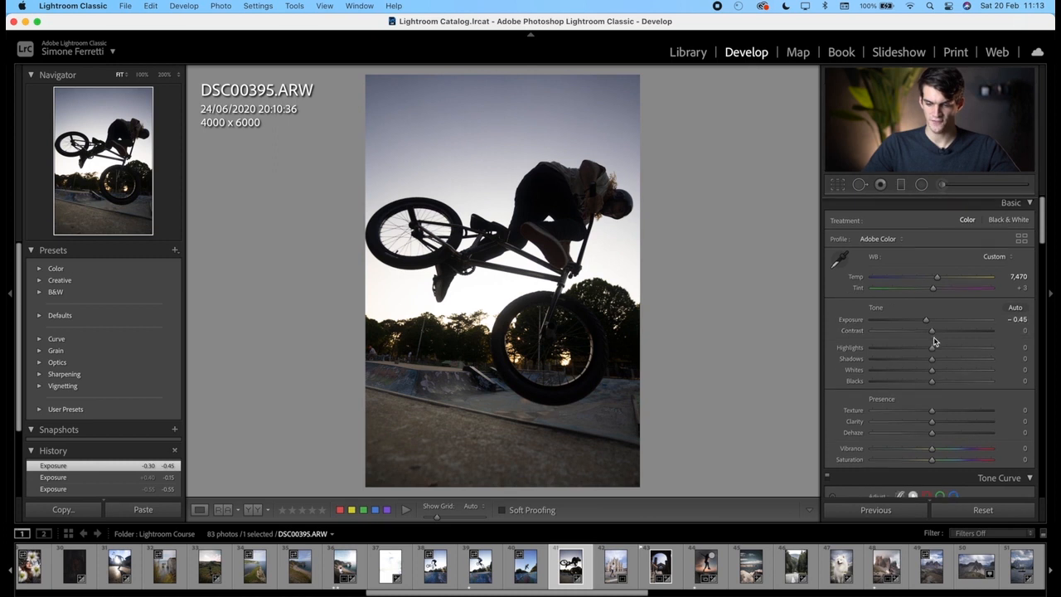
pyautogui.moveTo(935, 335)
pyautogui.mouseDown()
pyautogui.moveTo(882, 347)
pyautogui.moveTo(925, 346)
pyautogui.mouseUp()
pyautogui.scroll(2, 925, 346)
# Step: Darken the skatepark ground with a slanted graduated filter of lowered exposure, then refine its position and extent and close it
pyautogui.click(901, 189)
pyautogui.moveTo(481, 467); pyautogui.dragTo(459, 369)
pyautogui.moveTo(933, 265); pyautogui.dragTo(906, 265)
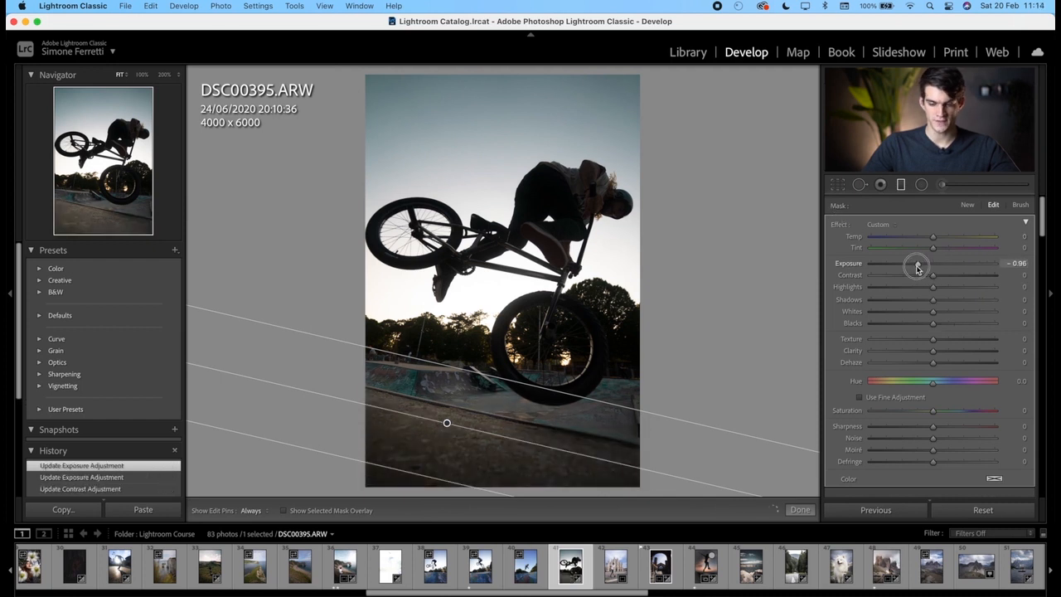
pyautogui.moveTo(446, 423); pyautogui.dragTo(452, 409)
pyautogui.moveTo(483, 362); pyautogui.dragTo(484, 380)
pyautogui.moveTo(450, 415); pyautogui.dragTo(450, 407)
pyautogui.press('Return')
# Step: Add a radial filter inside the BMX's front wheel and limit it with a luminance range mask of 32/100
pyautogui.click(921, 186)
pyautogui.moveTo(559, 357); pyautogui.dragTo(596, 394)
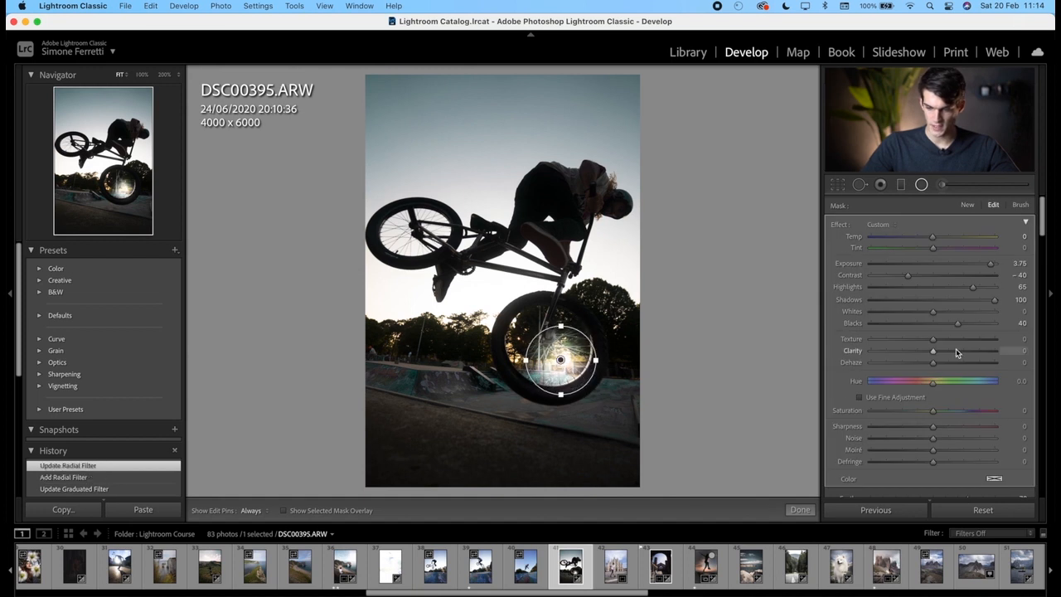
pyautogui.scroll(-5, 955, 353)
pyautogui.click(915, 408)
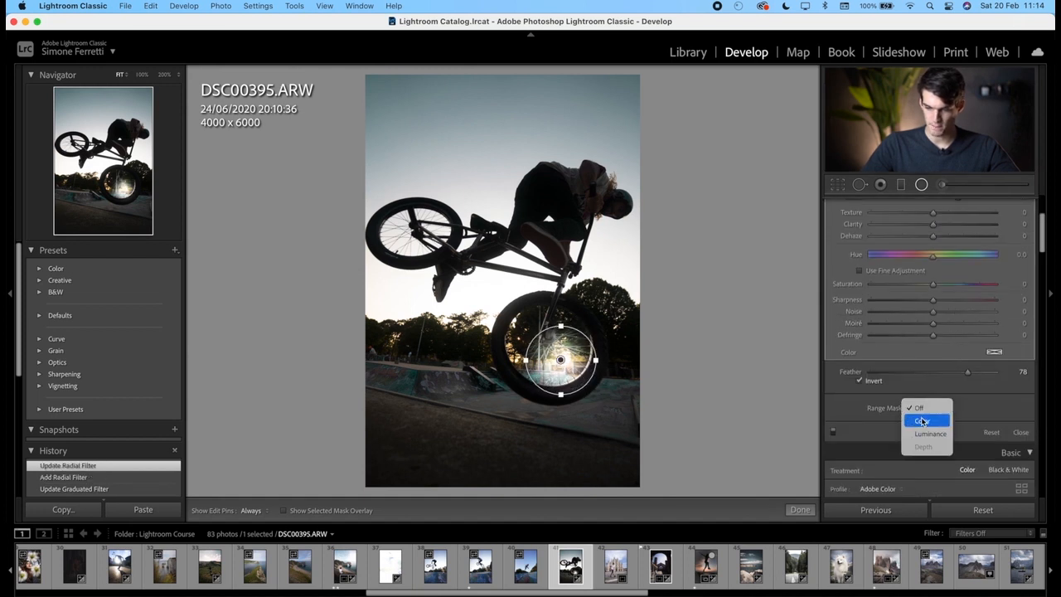
pyautogui.click(929, 433)
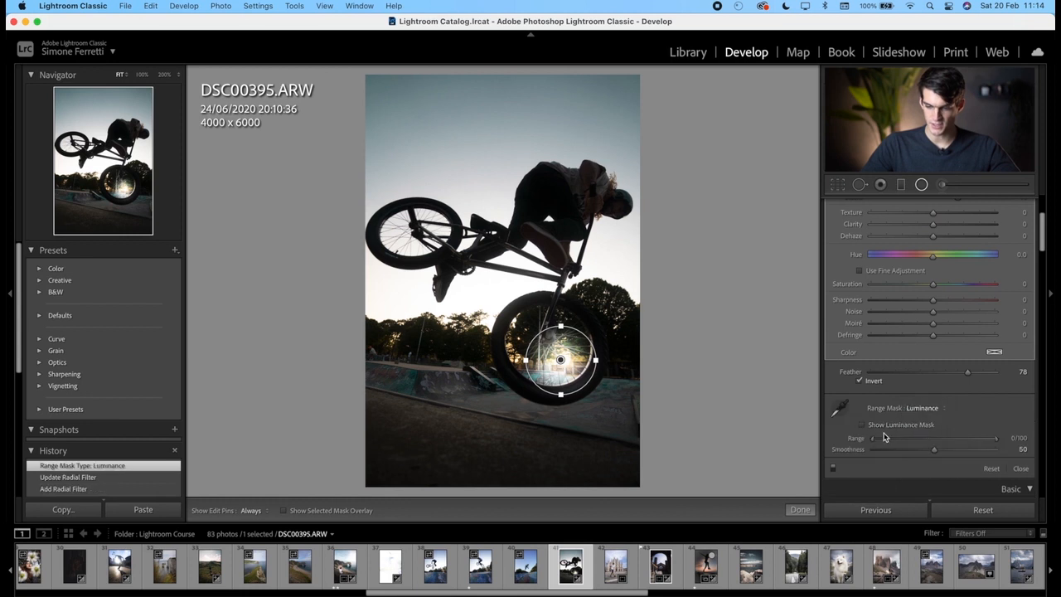
pyautogui.moveTo(872, 444); pyautogui.dragTo(912, 444)
pyautogui.scroll(5, 915, 348)
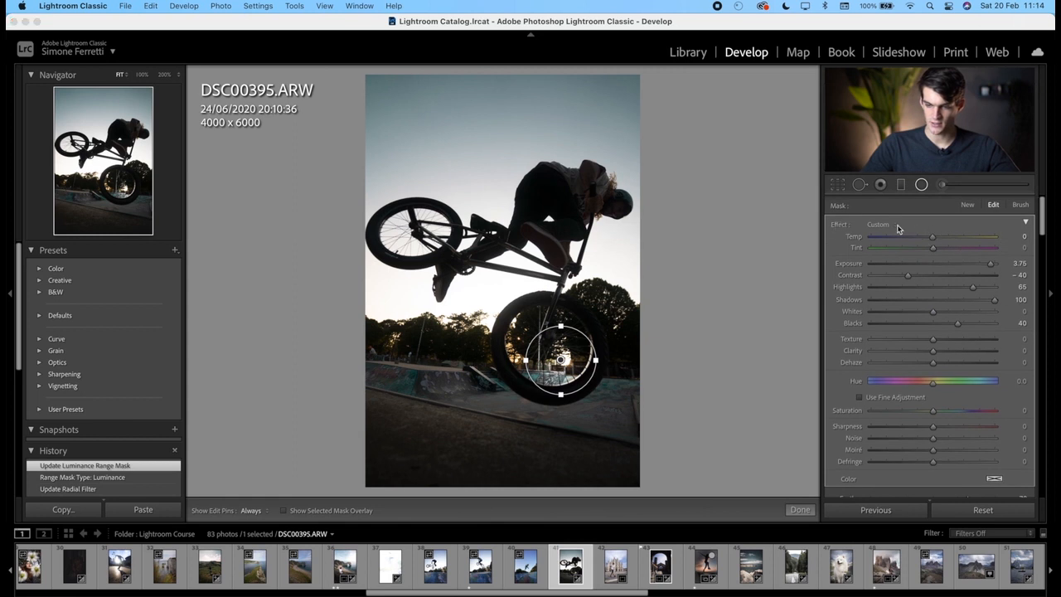
# Step: Reset the wheel filter's effects, set its temperature to 100 and exposure to 4.00, enlarge its ellipse, and close the tool
pyautogui.doubleClick(842, 225)
pyautogui.moveTo(948, 262); pyautogui.dragTo(1015, 236)
pyautogui.moveTo(603, 363)
pyautogui.mouseDown()
pyautogui.moveTo(630, 360)
pyautogui.moveTo(611, 360)
pyautogui.mouseUp()
pyautogui.moveTo(559, 331)
pyautogui.mouseDown()
pyautogui.moveTo(559, 319)
pyautogui.moveTo(564, 340)
pyautogui.mouseUp()
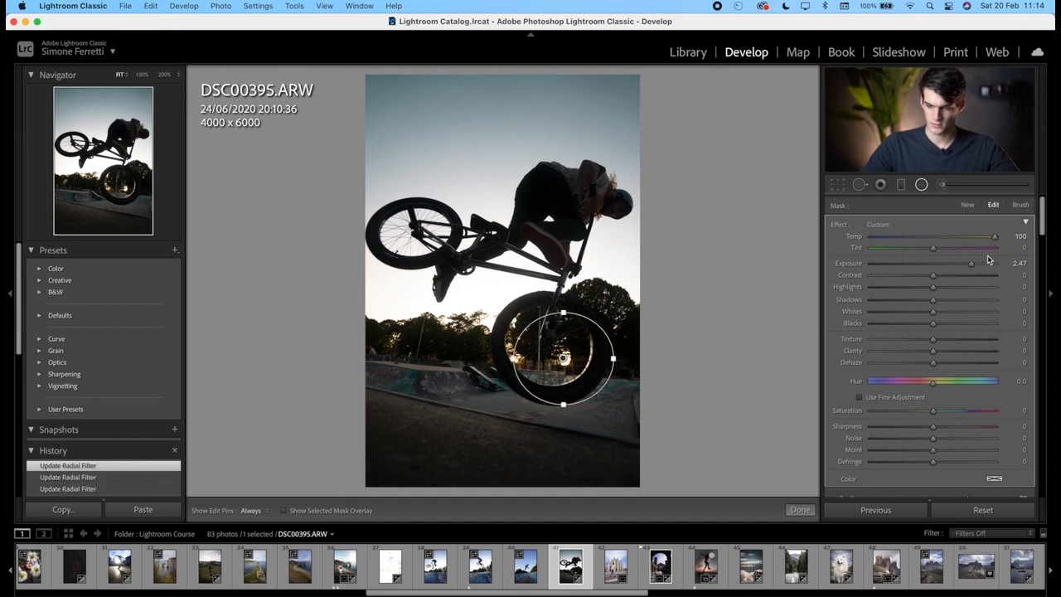
pyautogui.moveTo(970, 263); pyautogui.dragTo(1051, 263)
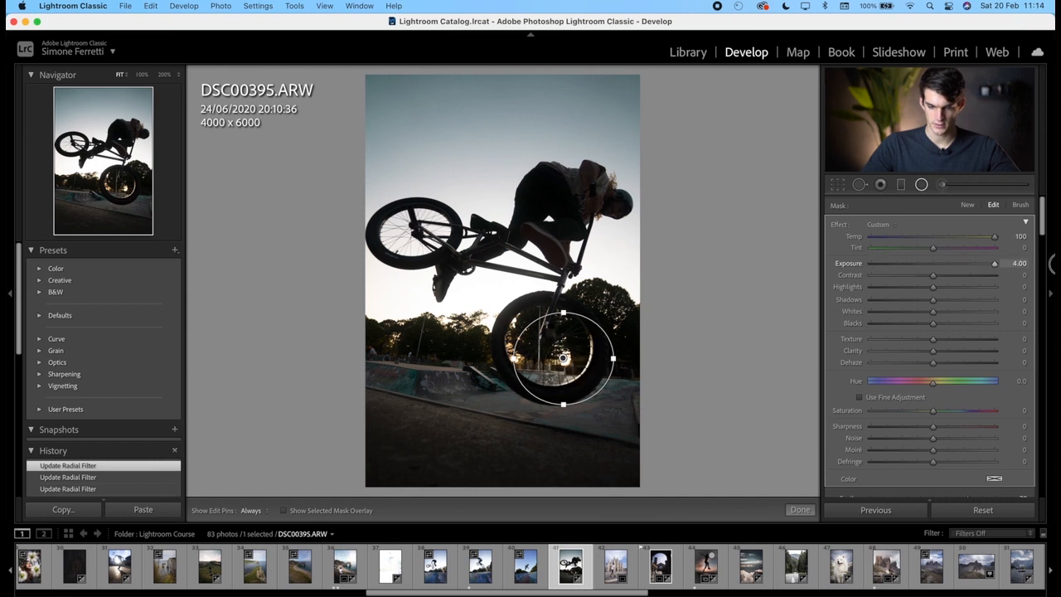
pyautogui.click(805, 508)
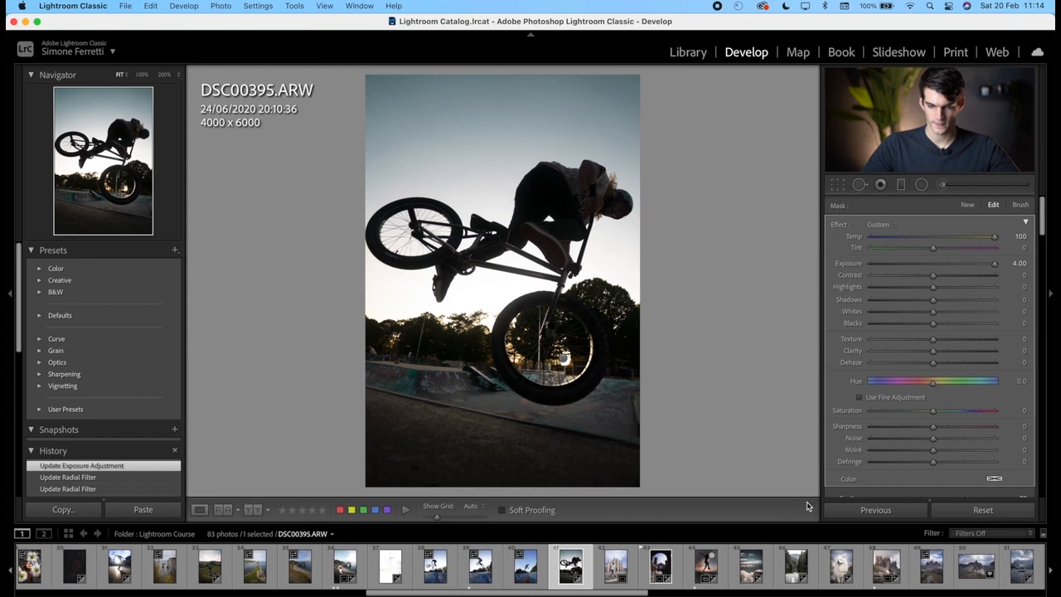
# Step: Set the BMX photo's texture to -11 and clarity to +14
pyautogui.scroll(-1, 911, 330)
pyautogui.moveTo(931, 347); pyautogui.dragTo(939, 379)
pyautogui.scroll(-2, 920, 350)
# Step: Add three points to the main tone curve and fade the blacks by raising the black point's output to 28
pyautogui.scroll(-5, 939, 380)
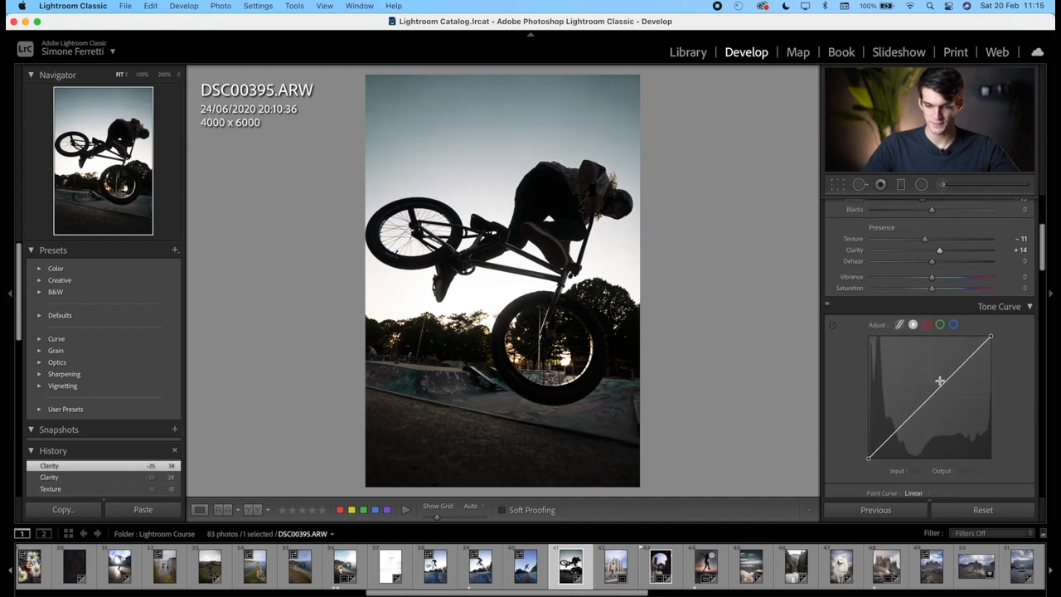
pyautogui.click(906, 425)
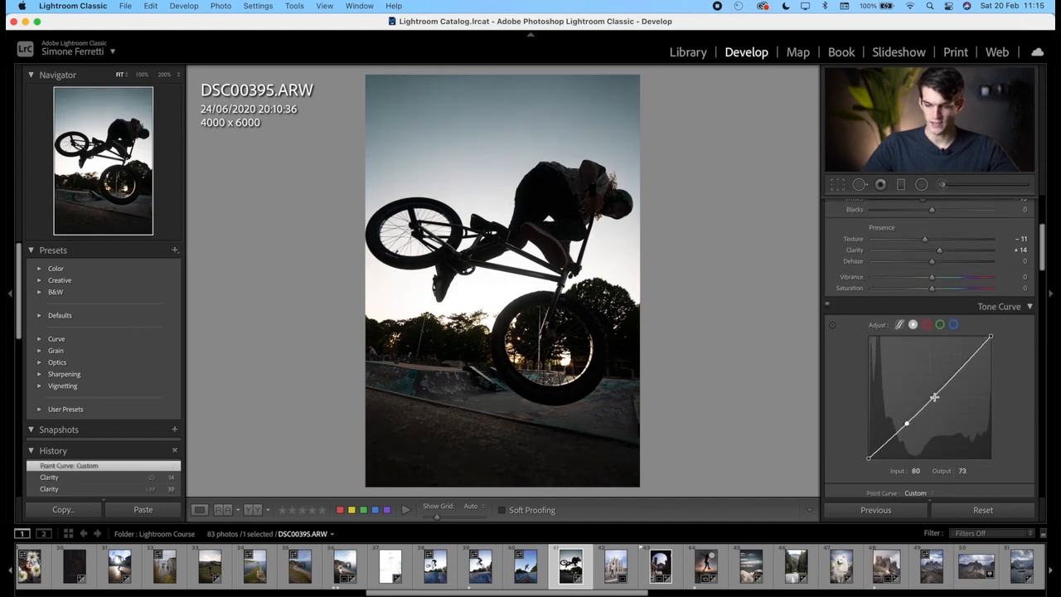
pyautogui.click(941, 389)
pyautogui.click(961, 369)
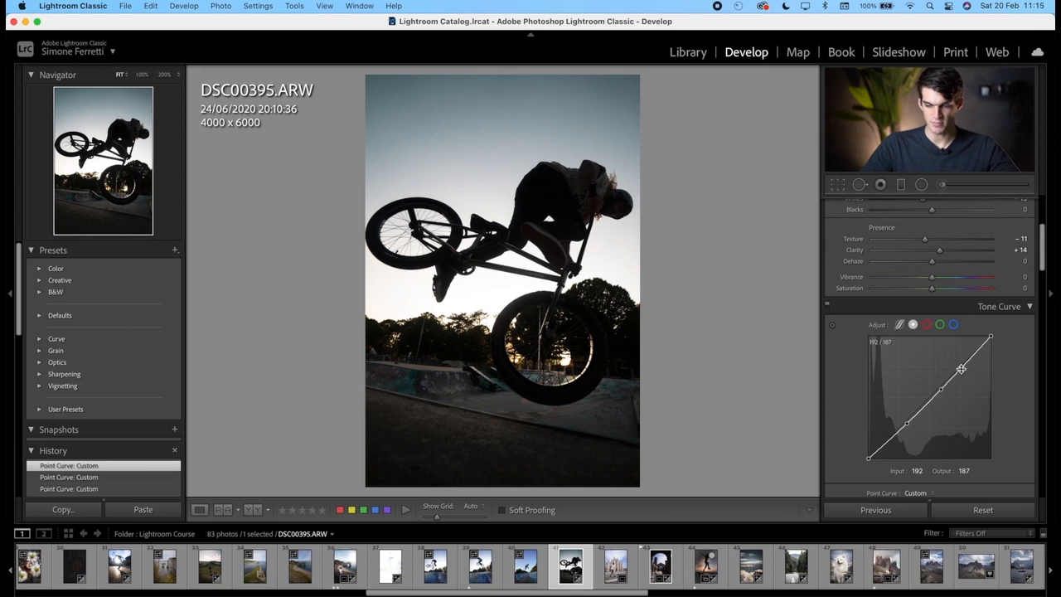
pyautogui.click(869, 460)
pyautogui.moveTo(869, 460); pyautogui.dragTo(867, 447)
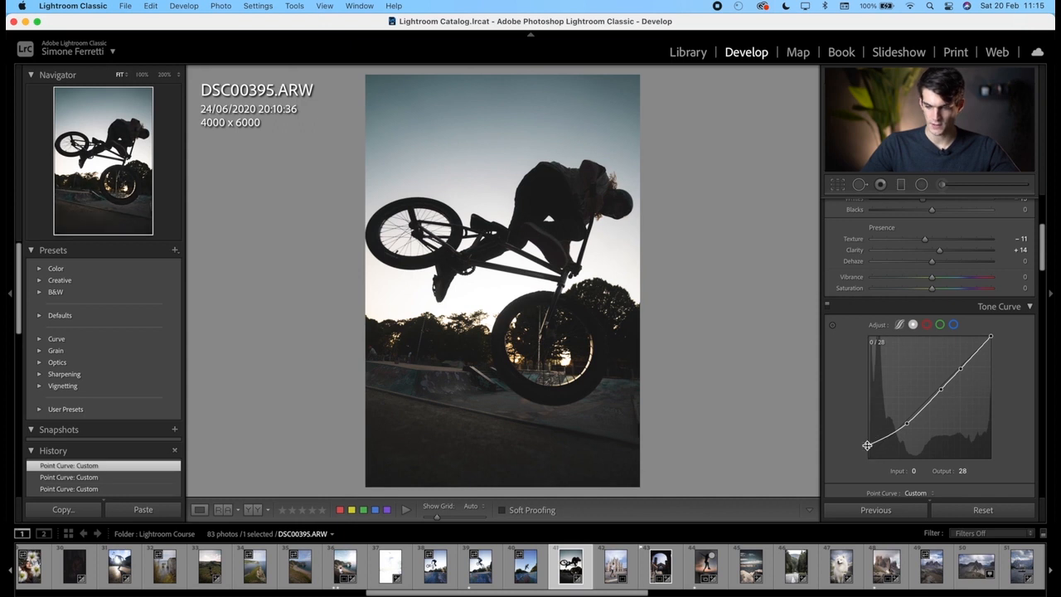
# Step: Shape the blue channel curve with highlight, midtone and shadow points, pulling the midtones slightly down, and compare with the original
pyautogui.click(954, 326)
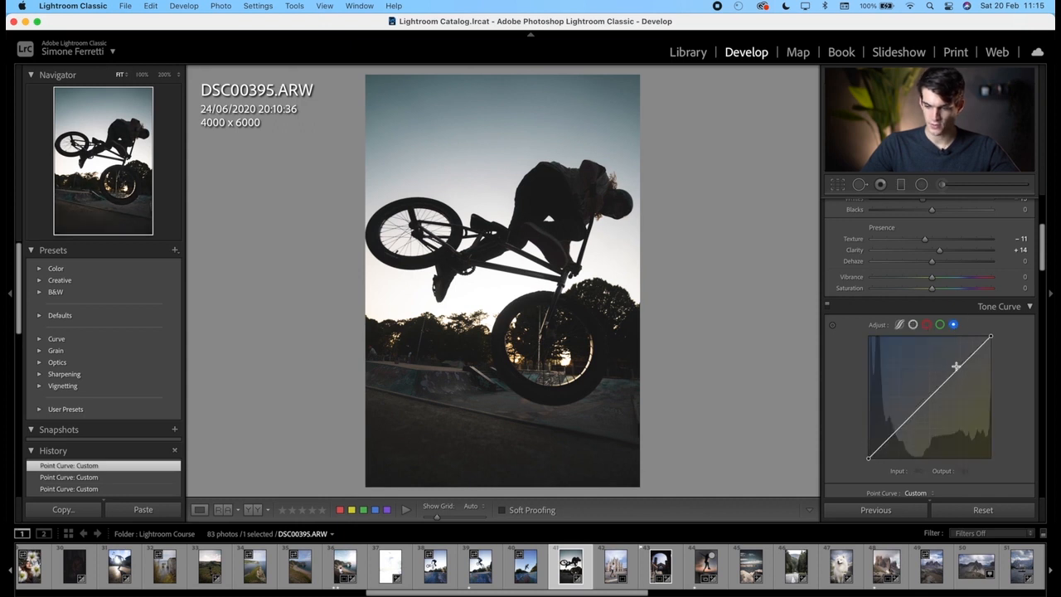
pyautogui.click(956, 366)
pyautogui.moveTo(923, 400); pyautogui.dragTo(920, 405)
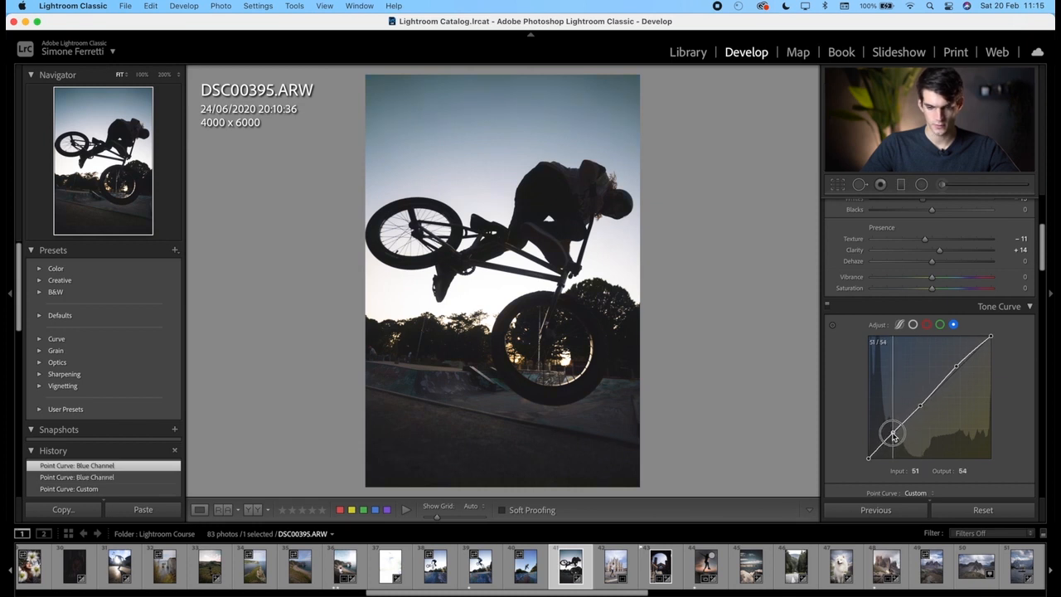
pyautogui.scroll(-5, 949, 389)
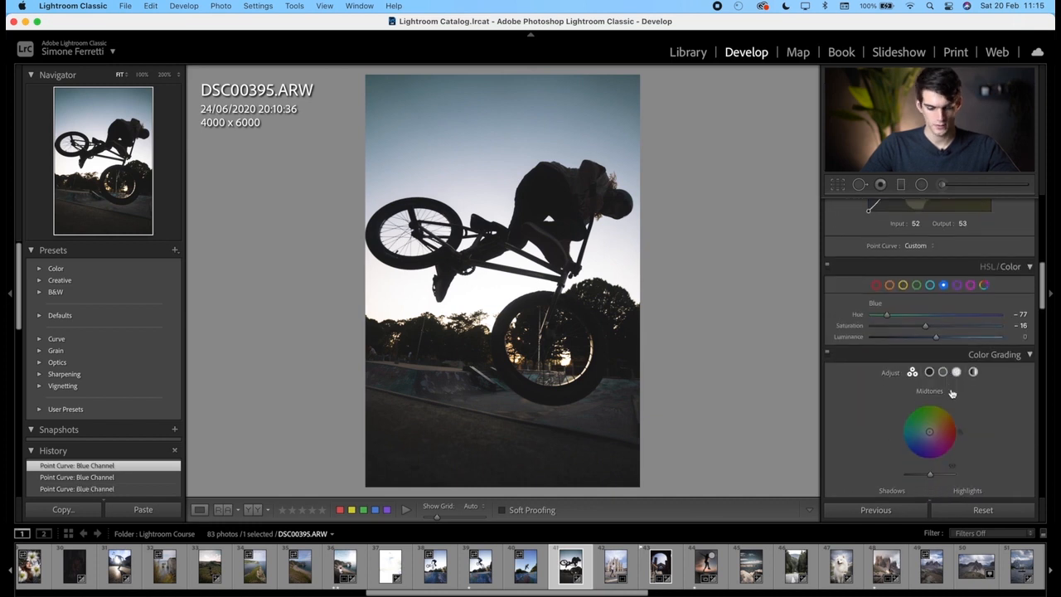
pyautogui.press('\\')
pyautogui.press('\\')
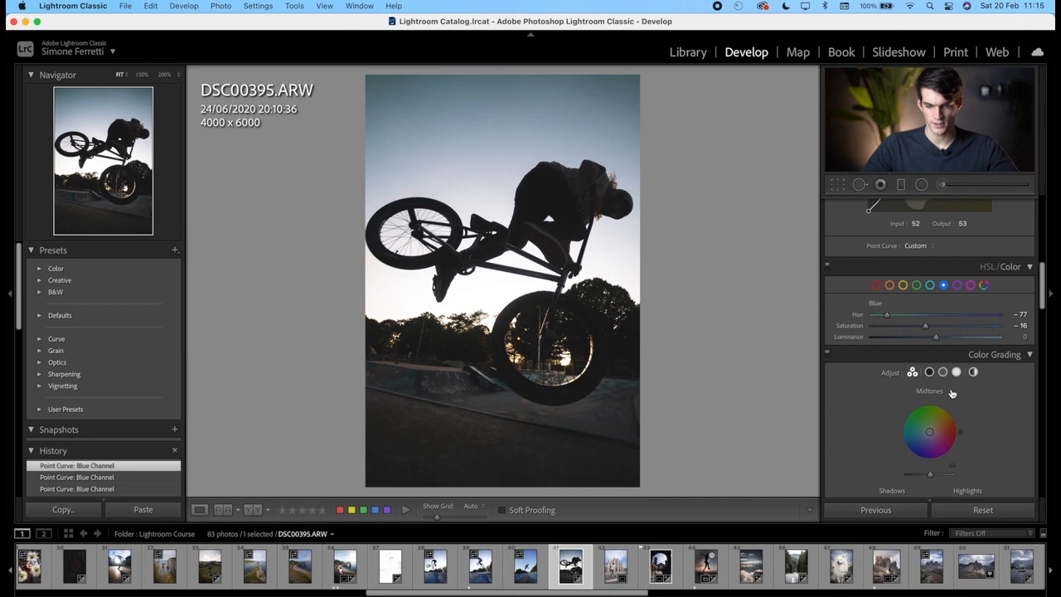
# Step: Calibrate green primary hue to +2, blue primary hue to -27 and blue primary saturation to -26, comparing with the original
pyautogui.scroll(2, 952, 393)
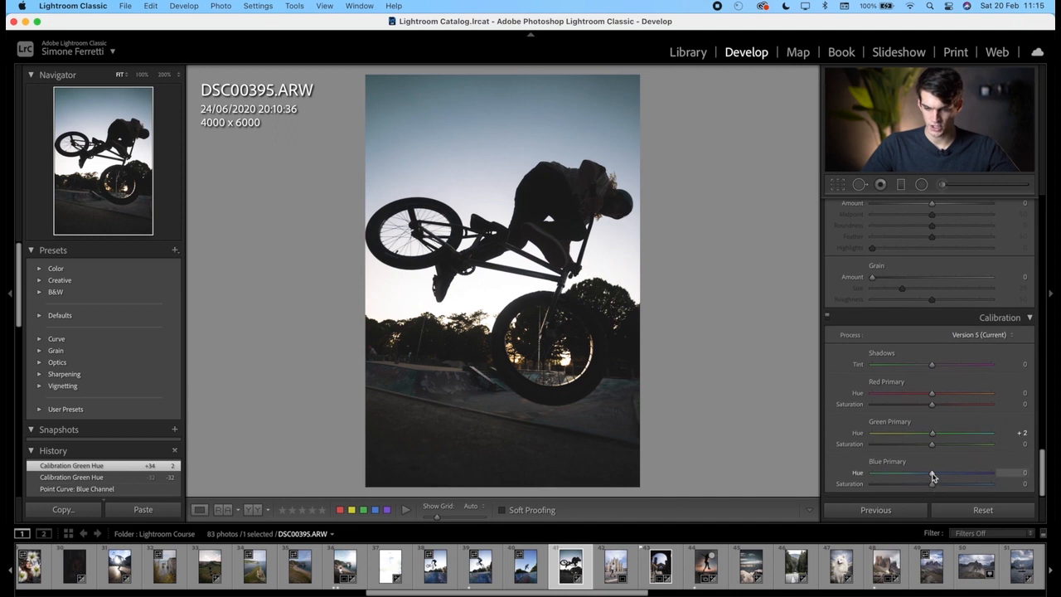
pyautogui.moveTo(928, 476)
pyautogui.mouseDown()
pyautogui.moveTo(916, 478)
pyautogui.moveTo(917, 492)
pyautogui.mouseUp()
pyautogui.press('\\')
pyautogui.press('\\')
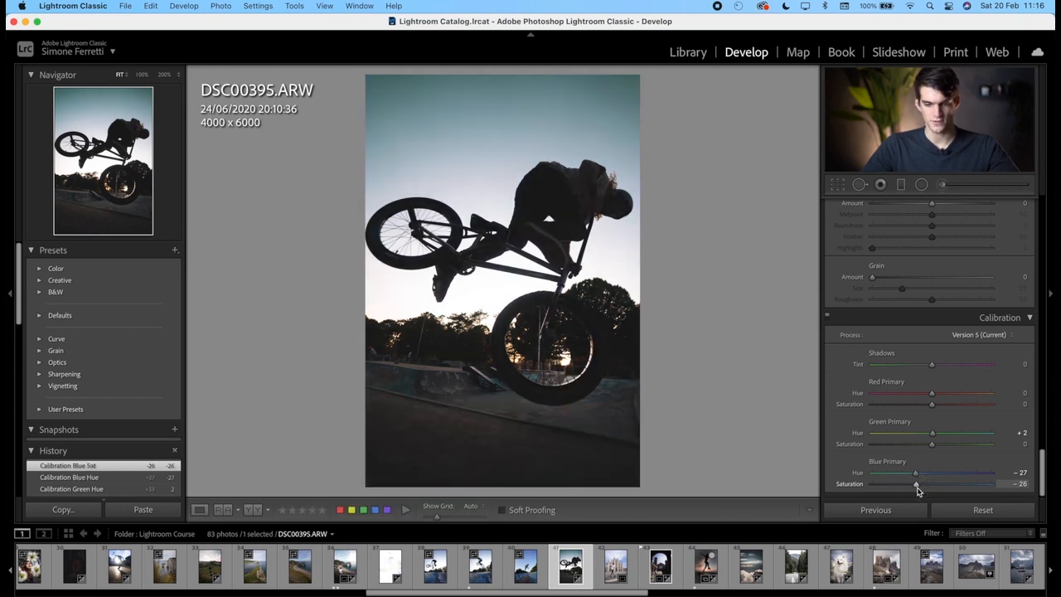
pyautogui.press('\\')
pyautogui.press('\\')
pyautogui.press('\\')
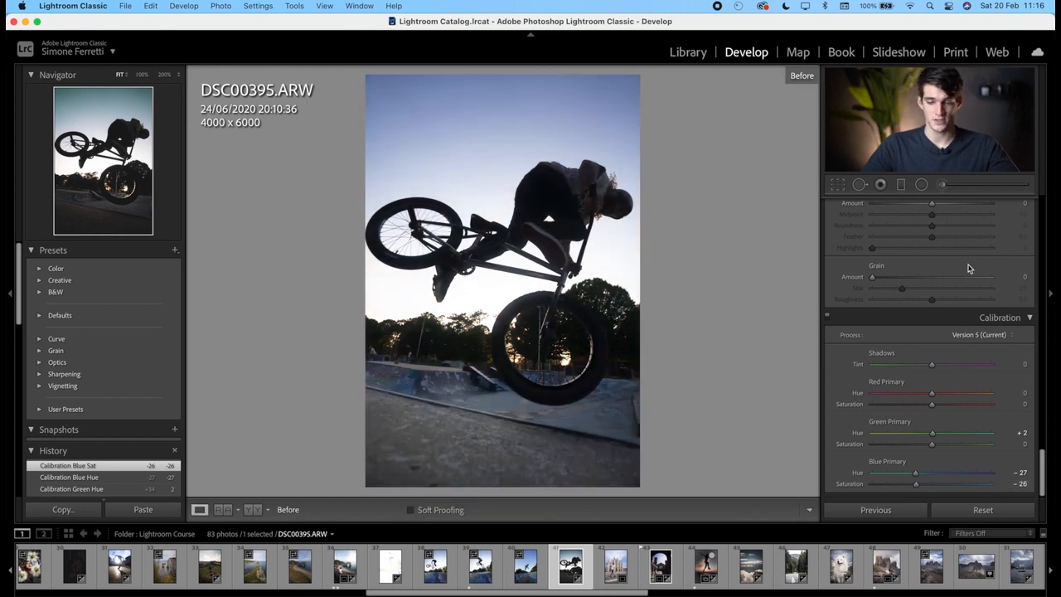
# Step: Turn off the filmstrip's rating filter and return to the BMX photo DSC00395.ARW
pyautogui.scroll(8, 968, 267)
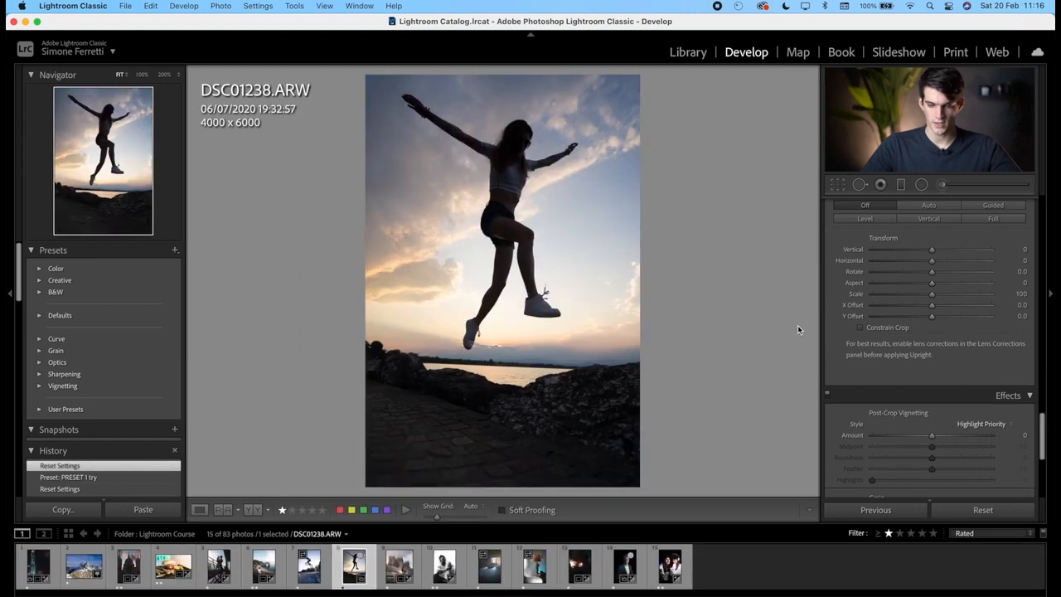
pyautogui.scroll(6, 933, 351)
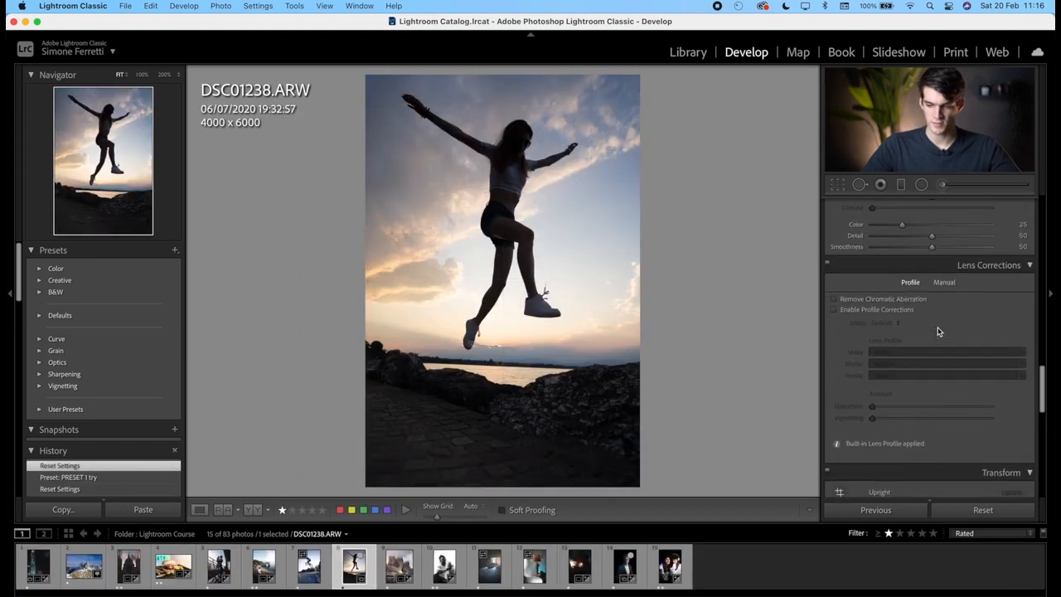
pyautogui.scroll(6, 933, 351)
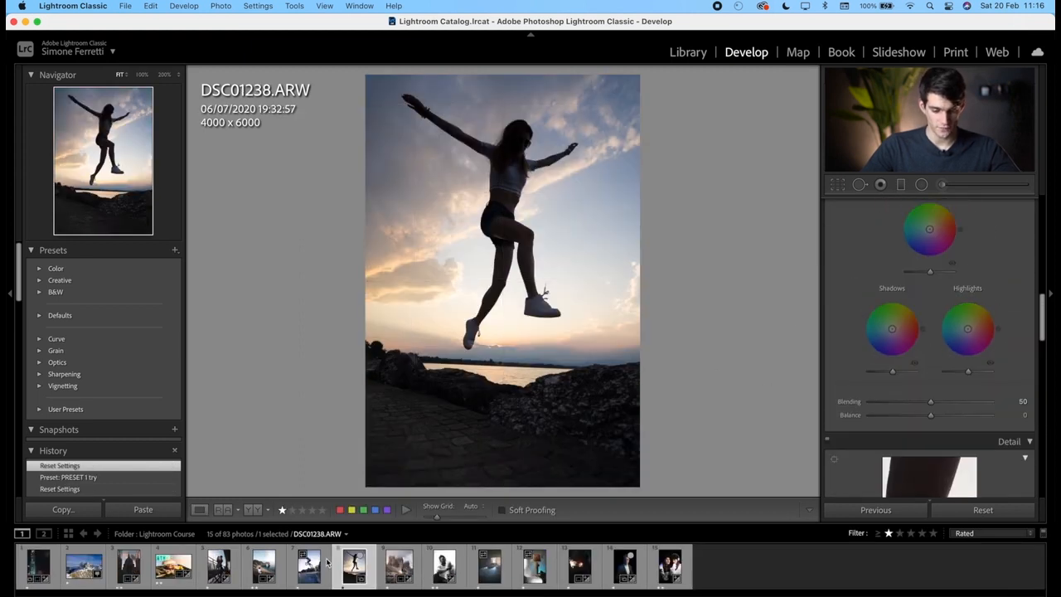
pyautogui.press('super+l')
pyautogui.click(411, 571)
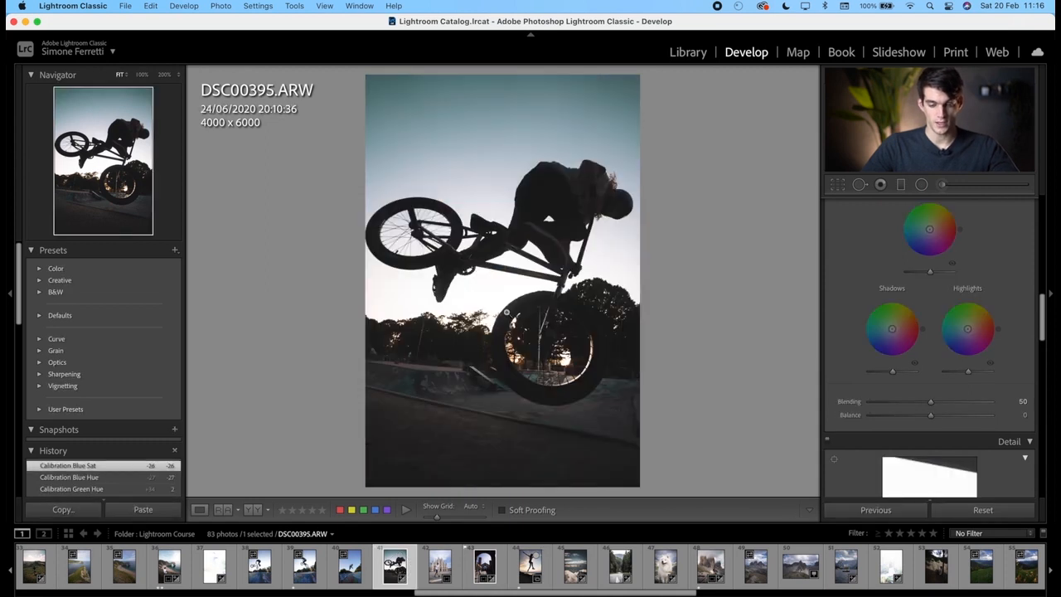
# Step: Copy the BMX photo's develop settings without spot removal and crop, and paste them onto the jumping woman photo DSC01238.ARW
pyautogui.press('super+shift+c')
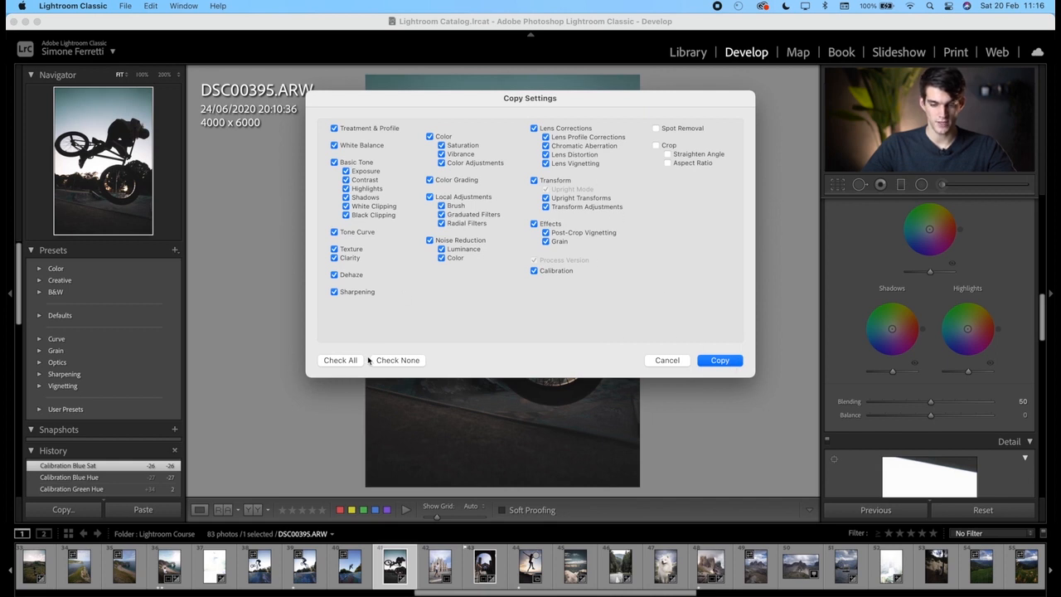
pyautogui.click(720, 362)
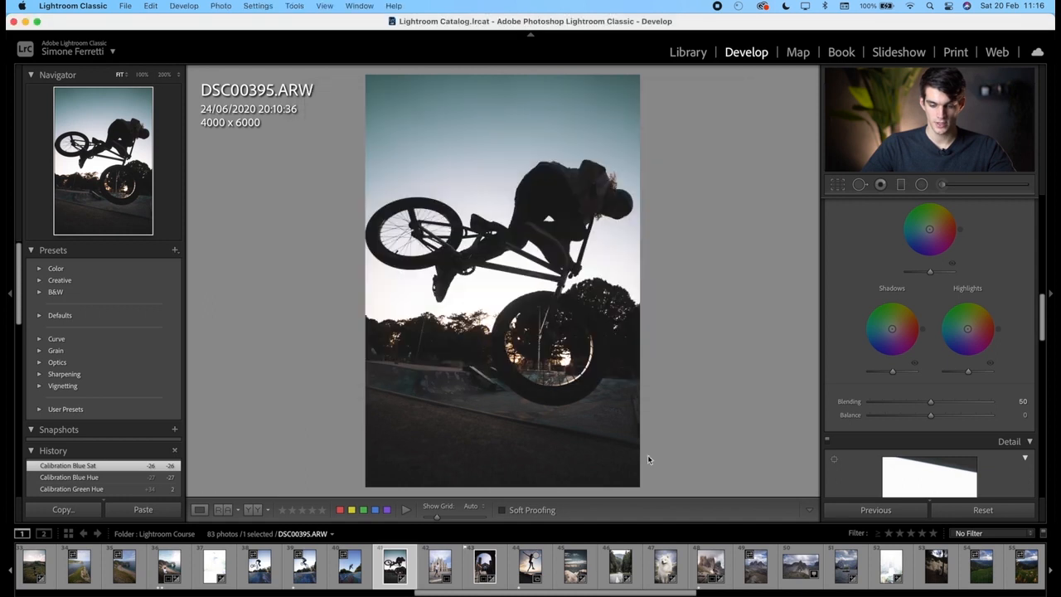
pyautogui.click(533, 572)
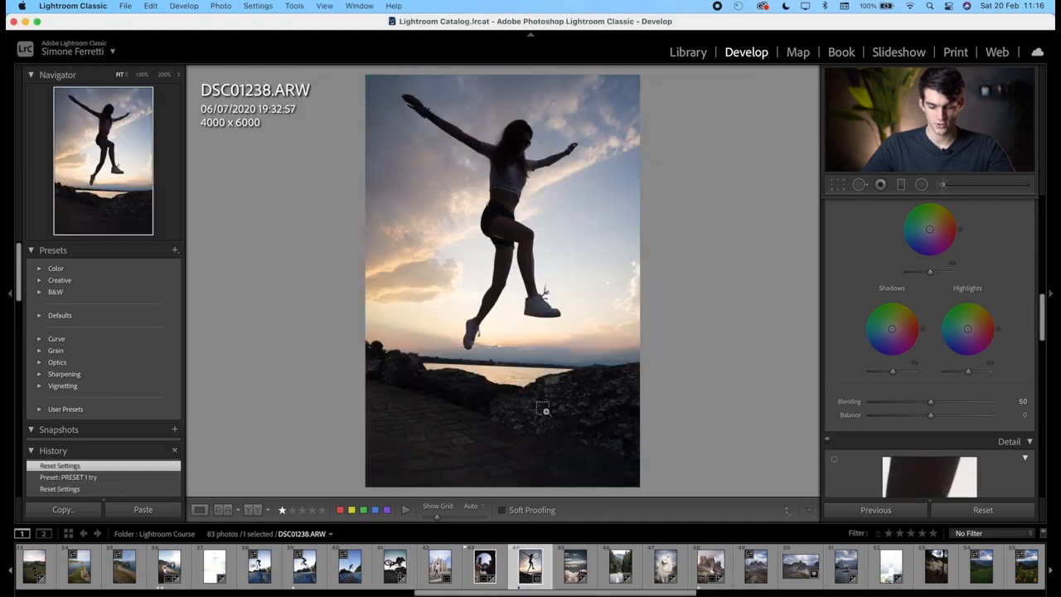
pyautogui.press('super+shift+v')
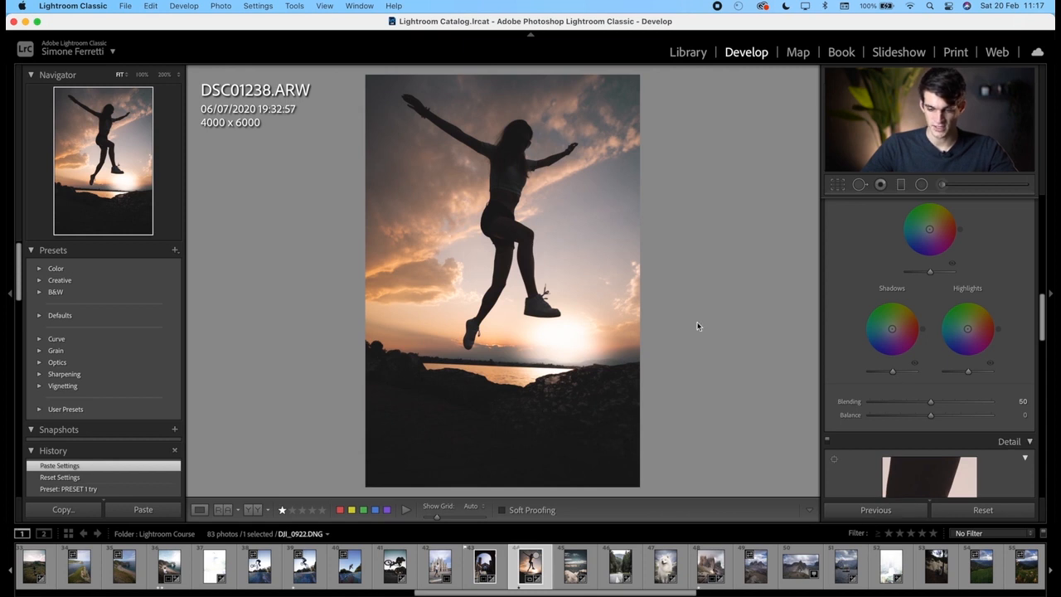
# Step: Move the pasted radial filter onto the horizon over the water, just below the jumping woman's shoes
pyautogui.click(925, 183)
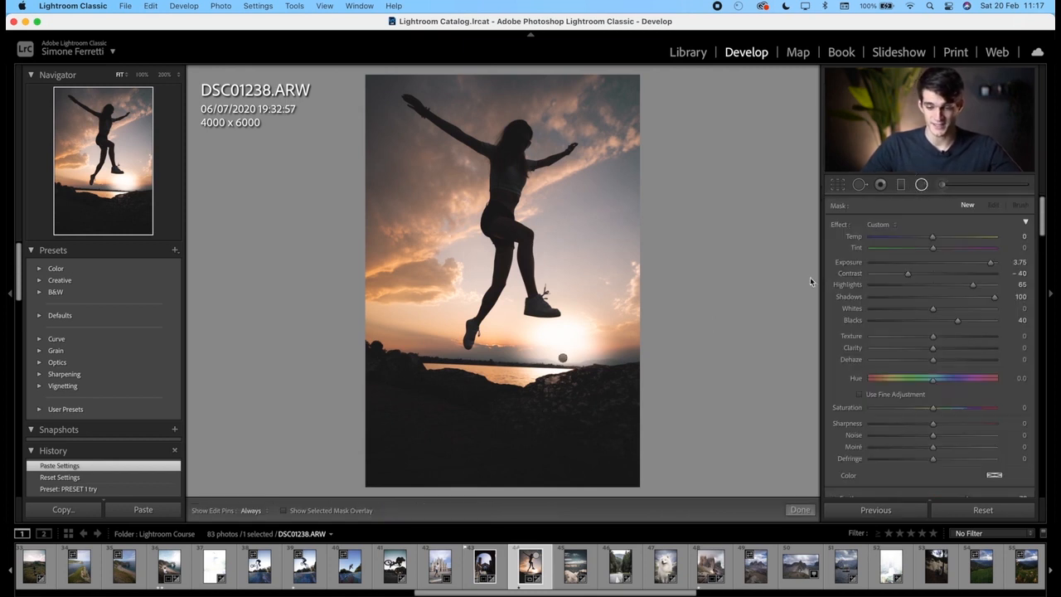
pyautogui.moveTo(564, 356); pyautogui.dragTo(617, 402)
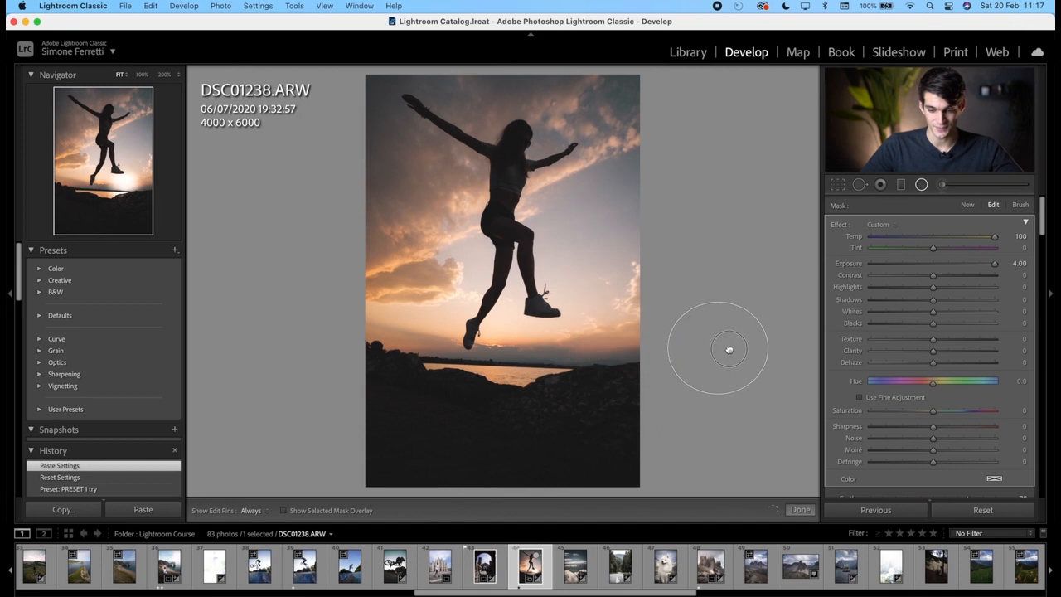
pyautogui.moveTo(847, 366); pyautogui.dragTo(534, 363)
pyautogui.scroll(-3, 992, 378)
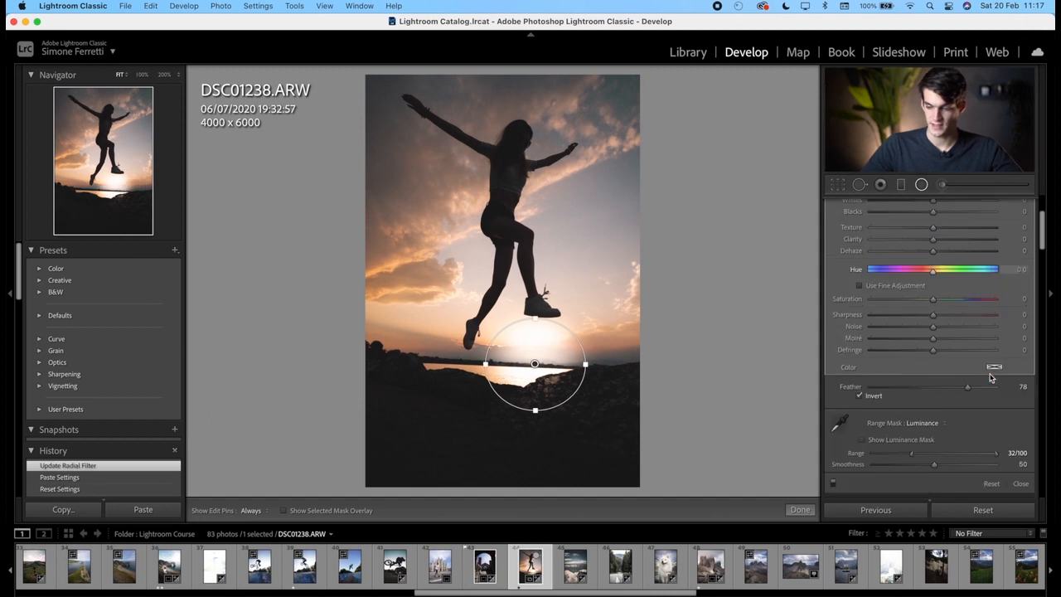
# Step: Set the feather of the jumping woman photo's radial filter to 66, finish the filter and compare the edit with the original
pyautogui.moveTo(969, 386)
pyautogui.mouseDown()
pyautogui.moveTo(1015, 381)
pyautogui.moveTo(953, 383)
pyautogui.mouseUp()
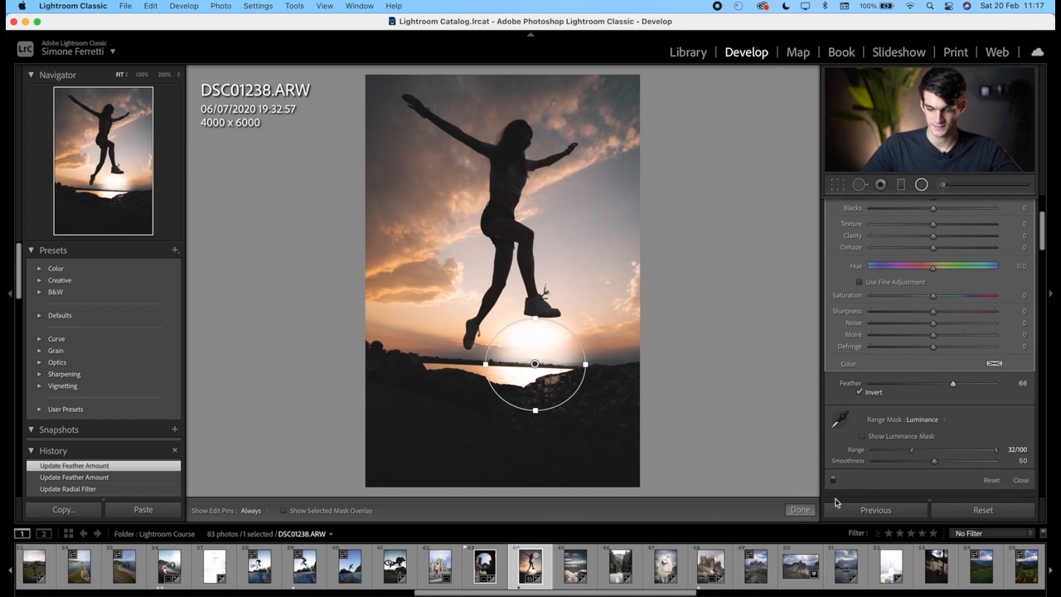
pyautogui.click(798, 511)
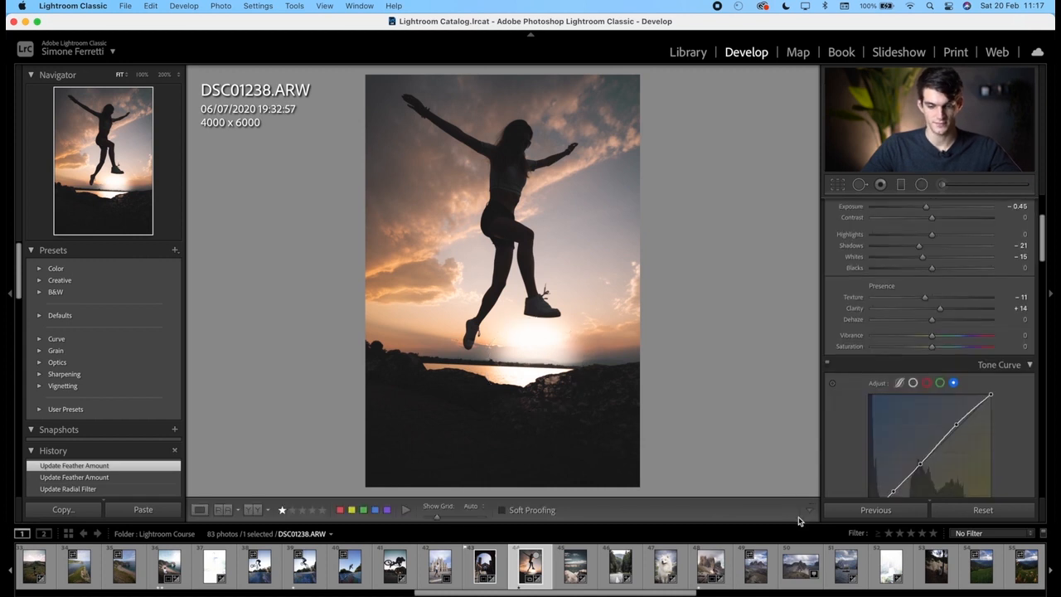
pyautogui.press('\\')
pyautogui.press('\\')
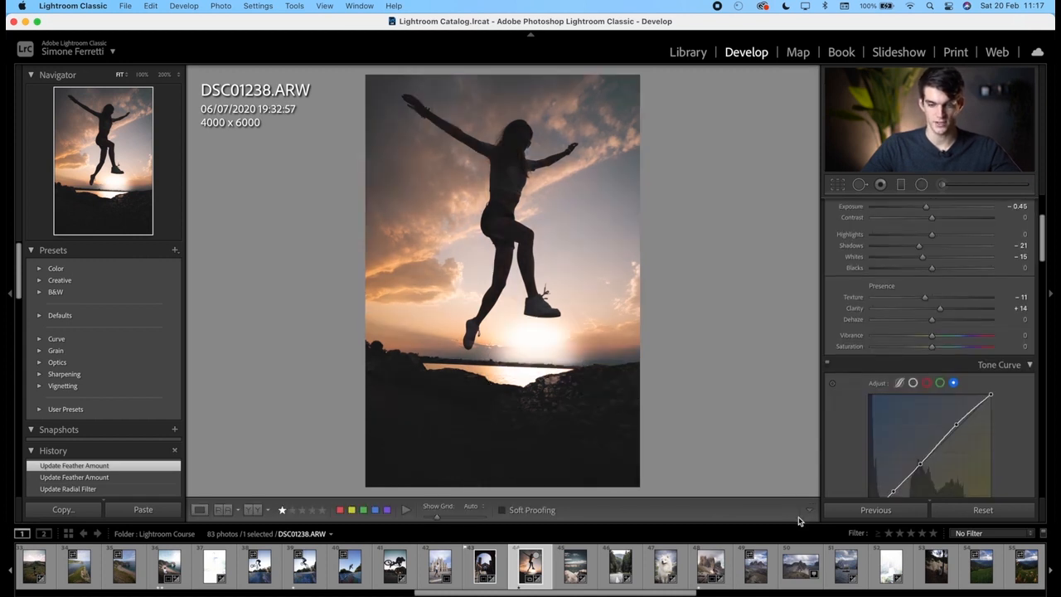
pyautogui.press('\\')
pyautogui.press('\\')
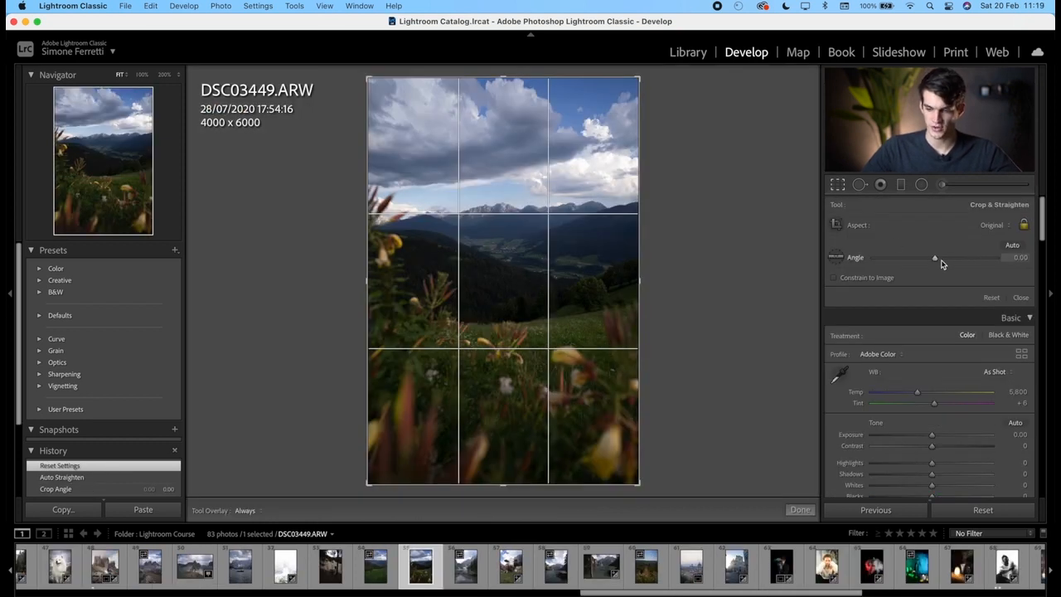
# Step: Straighten the valley photo DSC03449.ARW by 1.89 and mute its blues and greens, with green hue -65, saturation -72 and luminance -45
pyautogui.moveTo(937, 262); pyautogui.dragTo(940, 262)
pyautogui.press('Return')
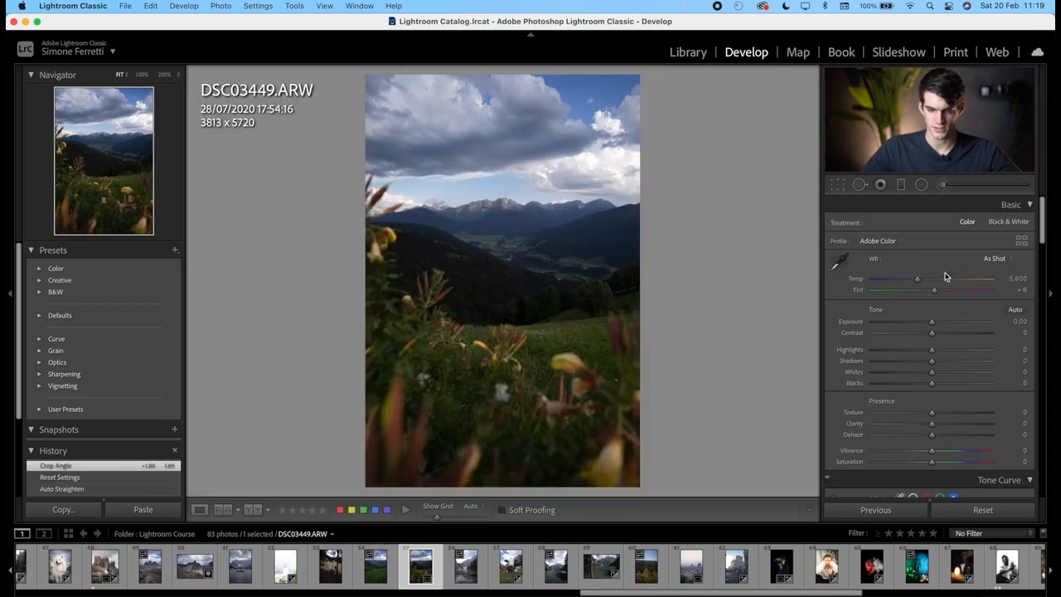
pyautogui.scroll(-10, 924, 339)
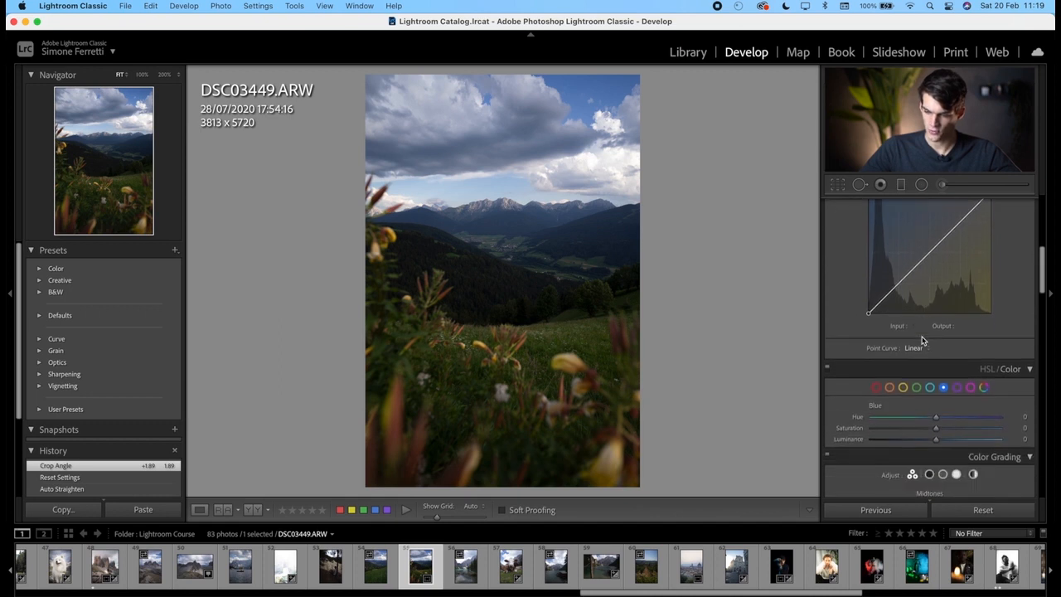
pyautogui.moveTo(920, 415); pyautogui.dragTo(891, 426)
pyautogui.click(916, 382)
pyautogui.moveTo(894, 434)
pyautogui.mouseDown()
pyautogui.moveTo(959, 439)
pyautogui.moveTo(907, 440)
pyautogui.mouseUp()
# Step: Add a wide radial filter centred over the foreground flowers, reset its effects and lower its sharpness, clarity and texture
pyautogui.click(921, 184)
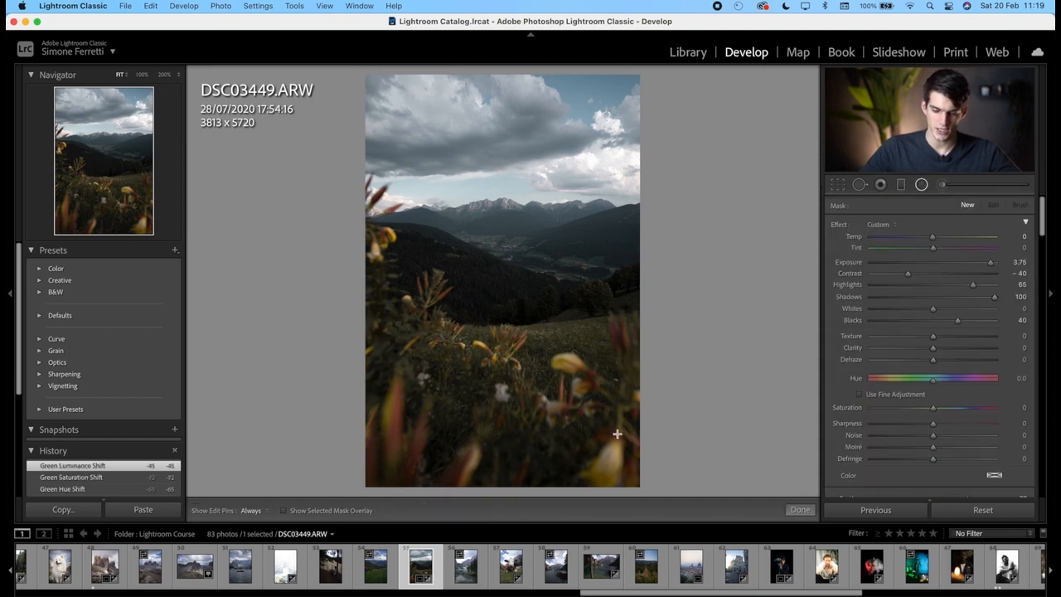
pyautogui.moveTo(661, 456); pyautogui.dragTo(362, 351)
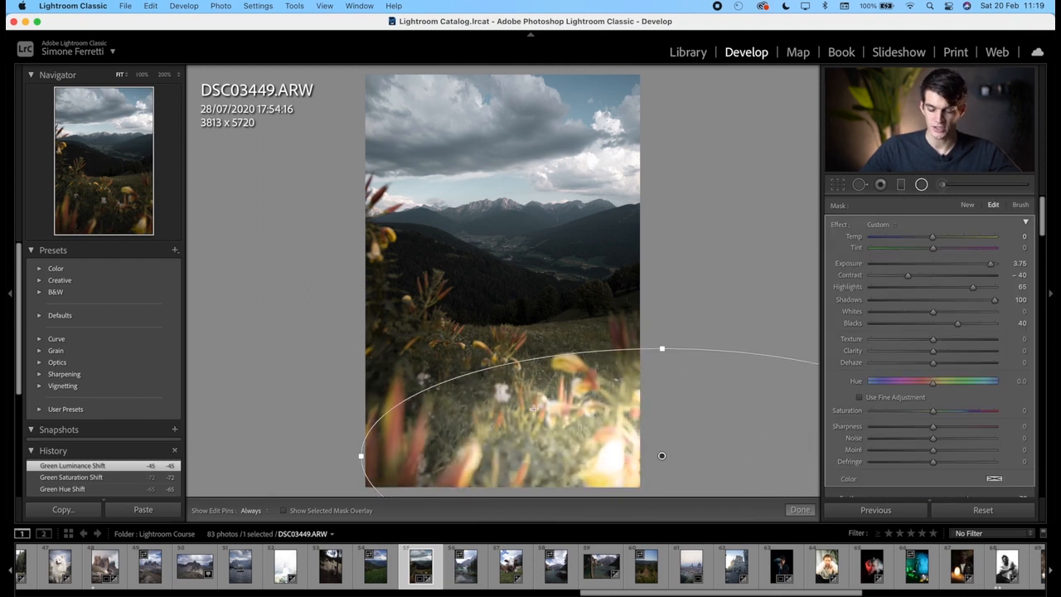
pyautogui.moveTo(605, 432); pyautogui.dragTo(467, 396)
pyautogui.moveTo(480, 402); pyautogui.dragTo(480, 402)
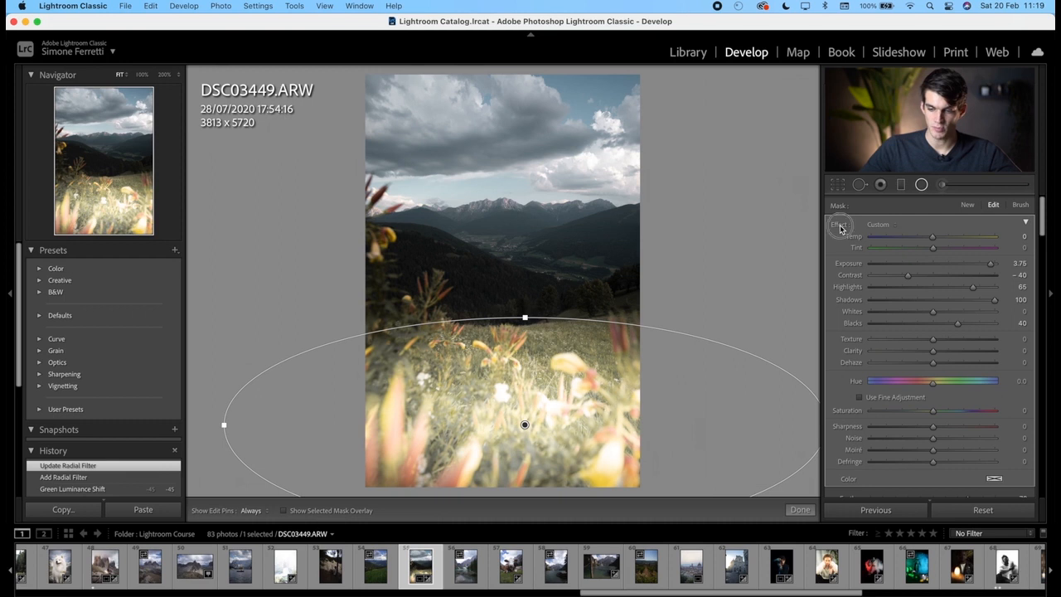
pyautogui.doubleClick(839, 229)
pyautogui.moveTo(920, 428); pyautogui.dragTo(843, 428)
pyautogui.moveTo(916, 353); pyautogui.dragTo(890, 340)
pyautogui.click(800, 510)
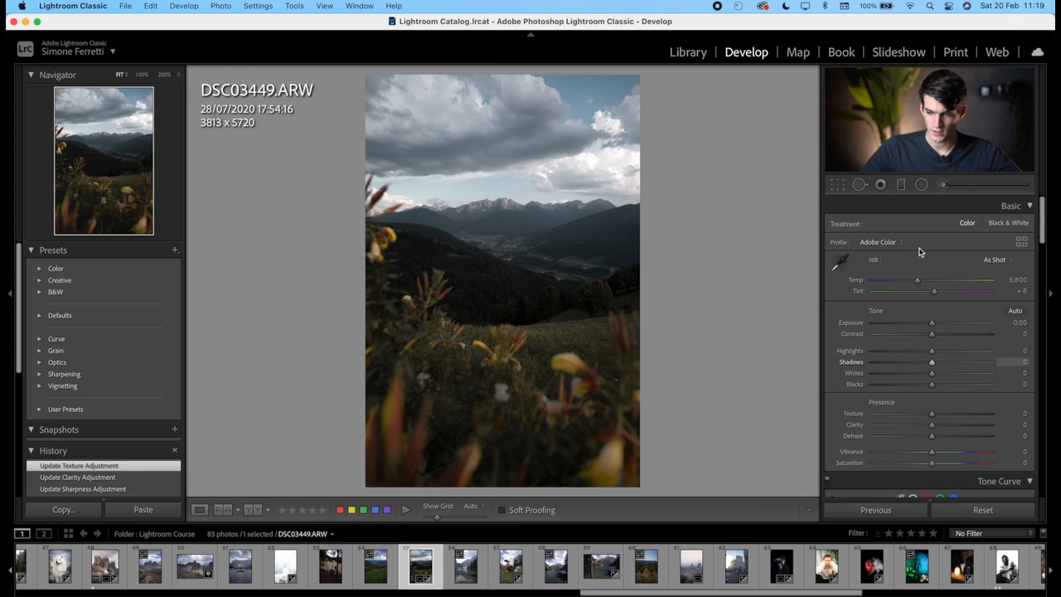
# Step: Add a flat radial filter over the distant mountains, reset its effects and set clarity to 26, exposure to 0.31 and contrast to 26
pyautogui.click(921, 184)
pyautogui.moveTo(478, 225); pyautogui.dragTo(522, 214)
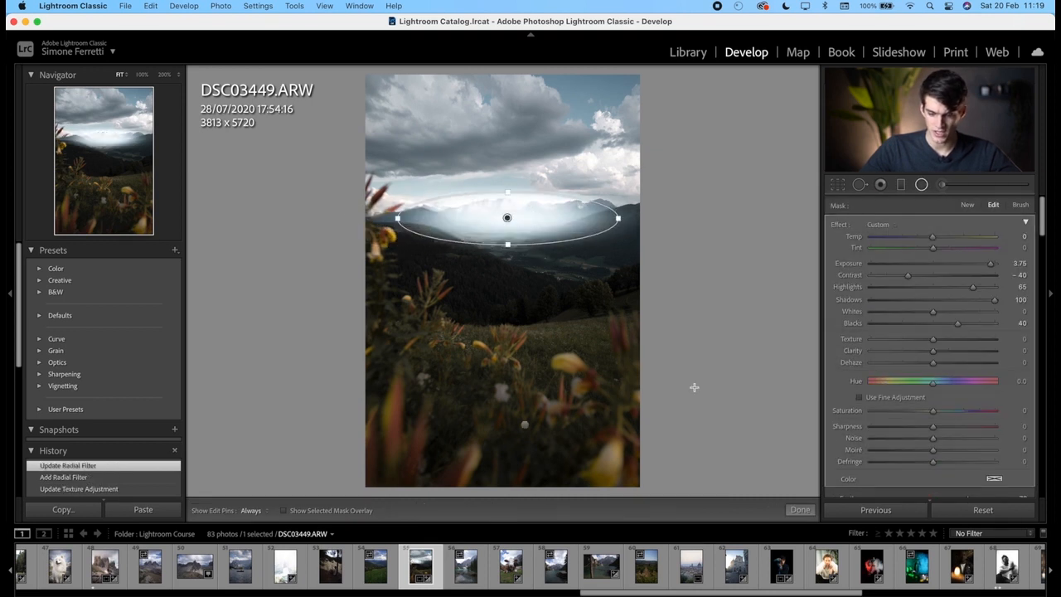
pyautogui.doubleClick(837, 225)
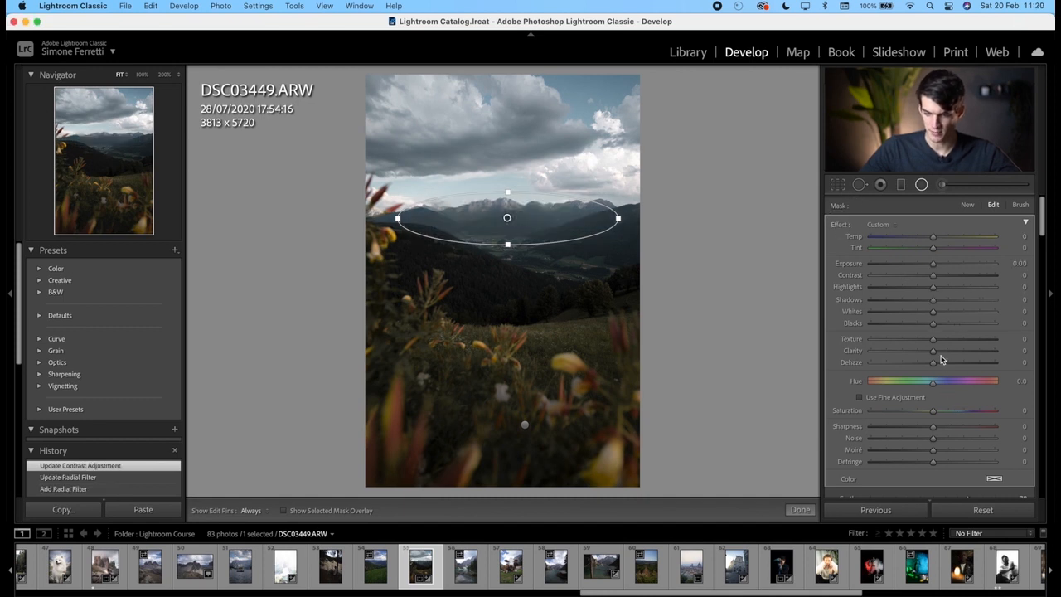
pyautogui.moveTo(936, 354); pyautogui.dragTo(952, 355)
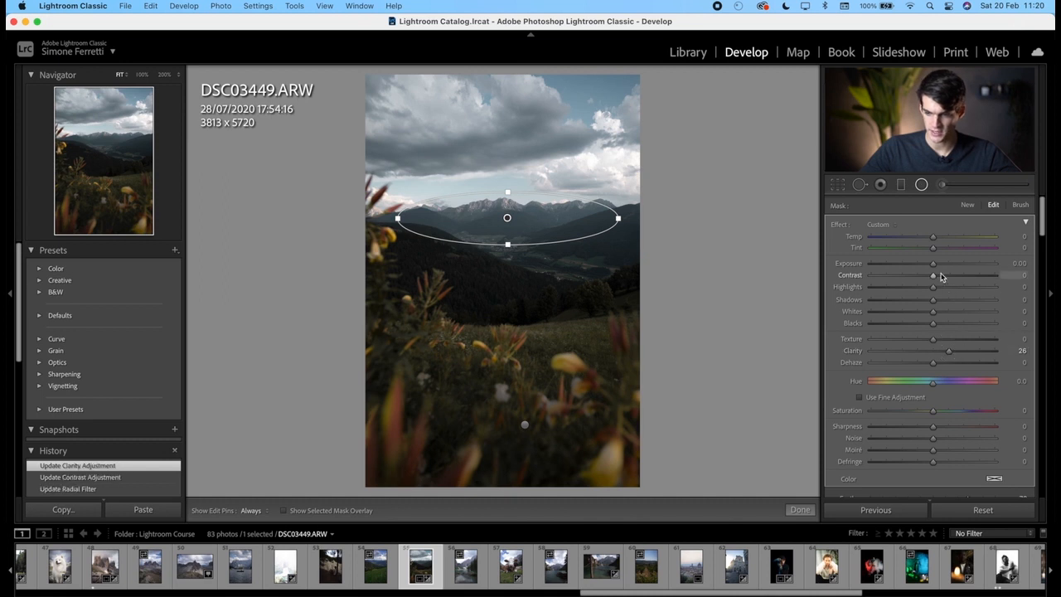
pyautogui.moveTo(939, 265); pyautogui.dragTo(950, 276)
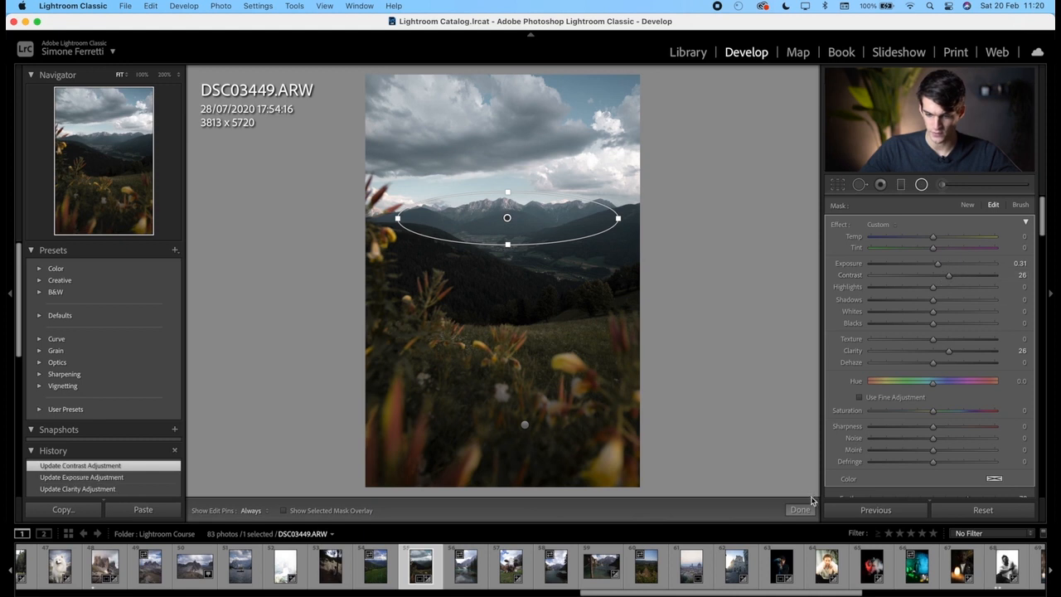
pyautogui.click(806, 508)
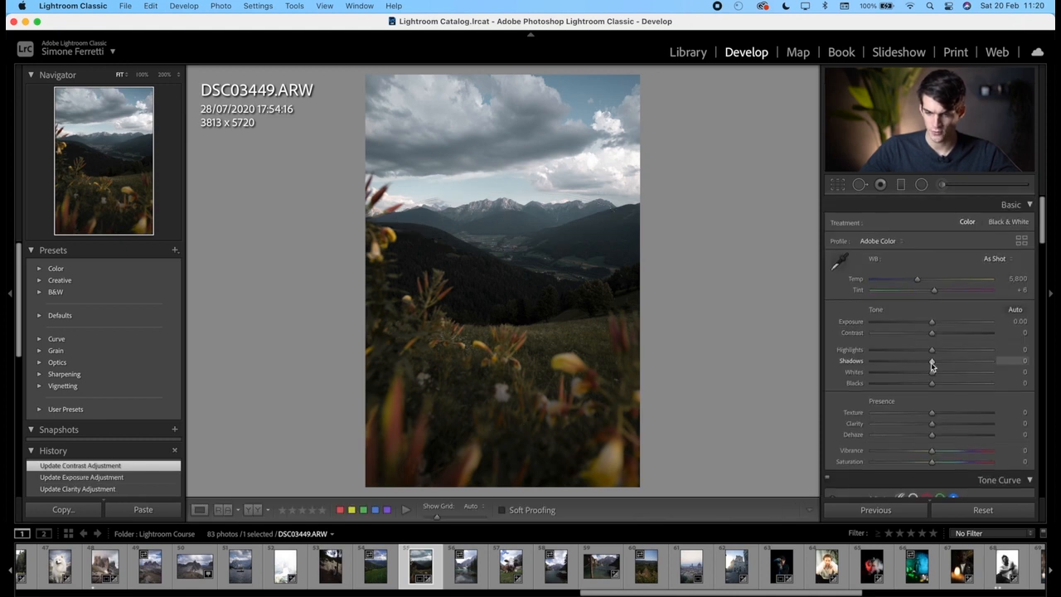
# Step: Raise the valley photo's overall shadows to +19 and exposure to +0.55
pyautogui.moveTo(932, 363)
pyautogui.mouseDown()
pyautogui.moveTo(964, 361)
pyautogui.moveTo(942, 362)
pyautogui.mouseUp()
pyautogui.moveTo(932, 323); pyautogui.dragTo(938, 322)
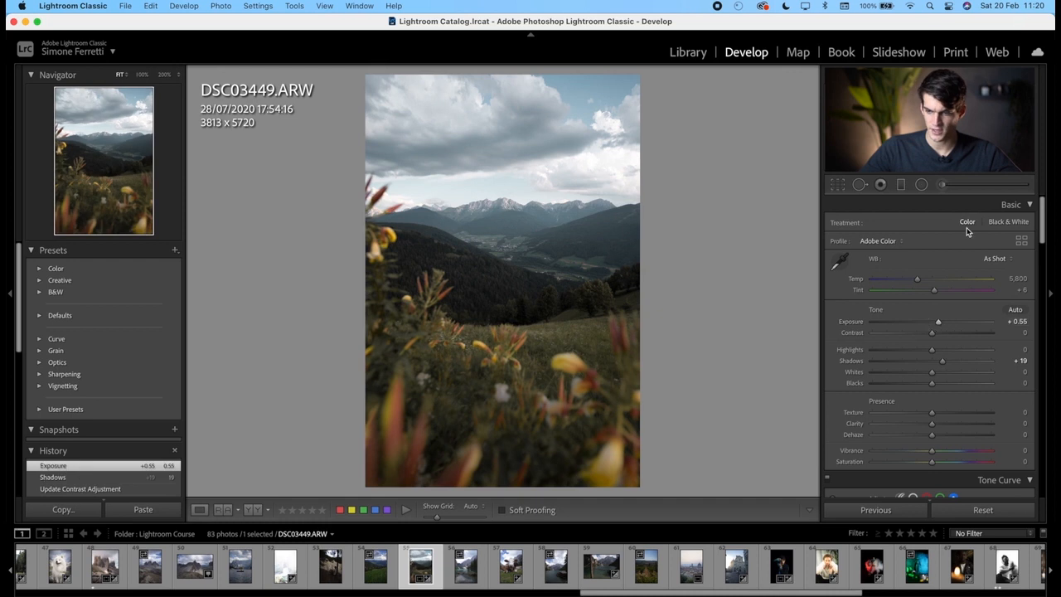
# Step: Add a radial glow at the photo's right edge above the hillside with feather 98, reset effects, exposure 2.25 and temperature 91
pyautogui.click(922, 186)
pyautogui.moveTo(625, 191); pyautogui.dragTo(585, 193)
pyautogui.moveTo(635, 167)
pyautogui.mouseDown()
pyautogui.moveTo(636, 143)
pyautogui.moveTo(647, 150)
pyautogui.mouseUp()
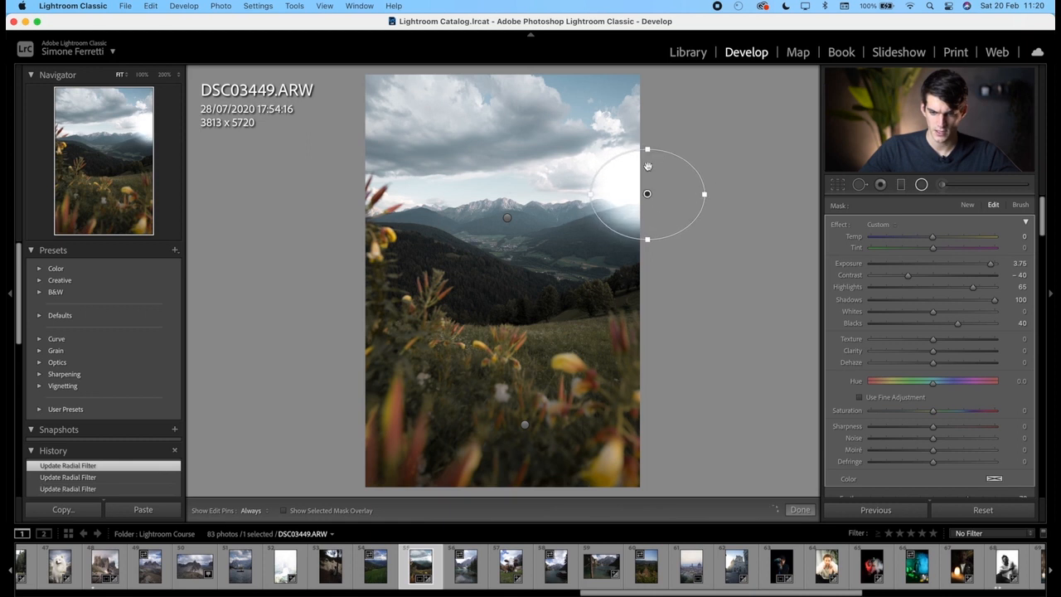
pyautogui.scroll(-4, 964, 347)
pyautogui.moveTo(970, 389); pyautogui.dragTo(994, 392)
pyautogui.scroll(4, 949, 257)
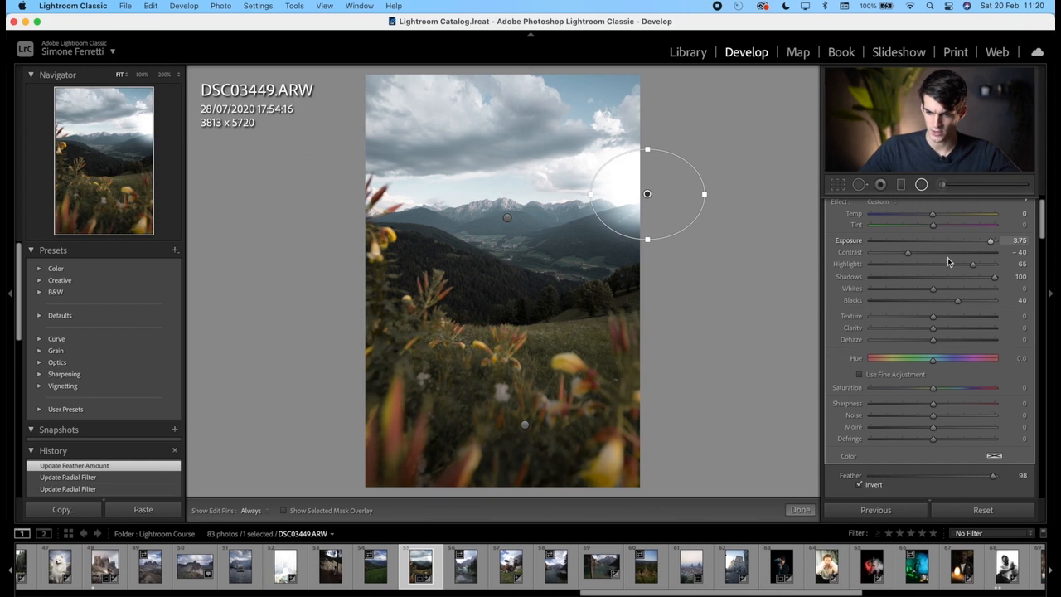
pyautogui.doubleClick(839, 203)
pyautogui.moveTo(937, 234); pyautogui.dragTo(989, 216)
pyautogui.click(800, 510)
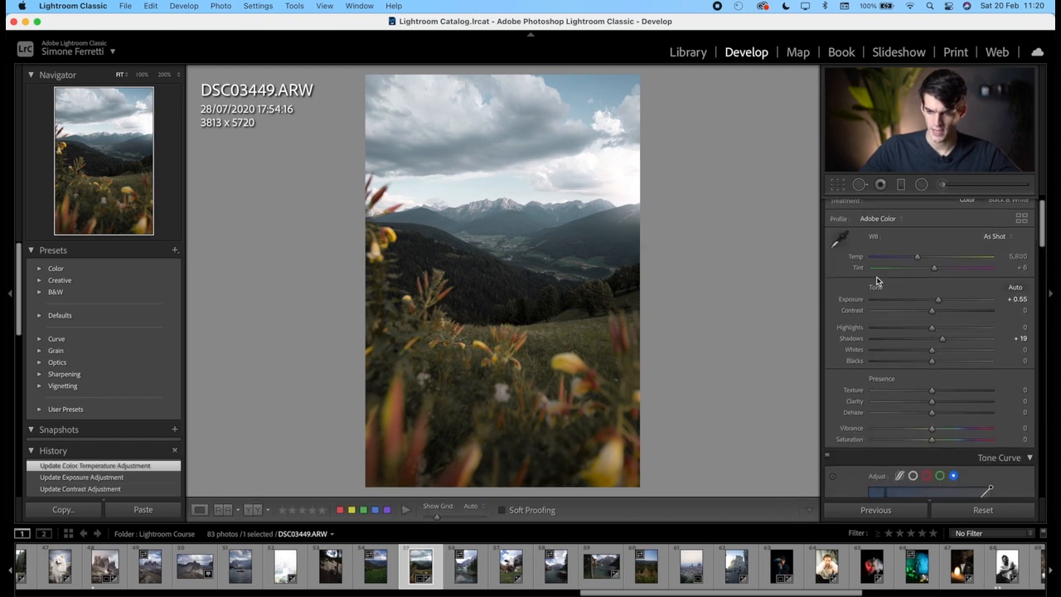
# Step: Add a tilted radial light beam from the glow across the valley, reset its effects and set exposure to 1.33 and temperature to 59
pyautogui.click(920, 184)
pyautogui.moveTo(627, 202); pyautogui.dragTo(477, 237)
pyautogui.moveTo(544, 235); pyautogui.dragTo(561, 211)
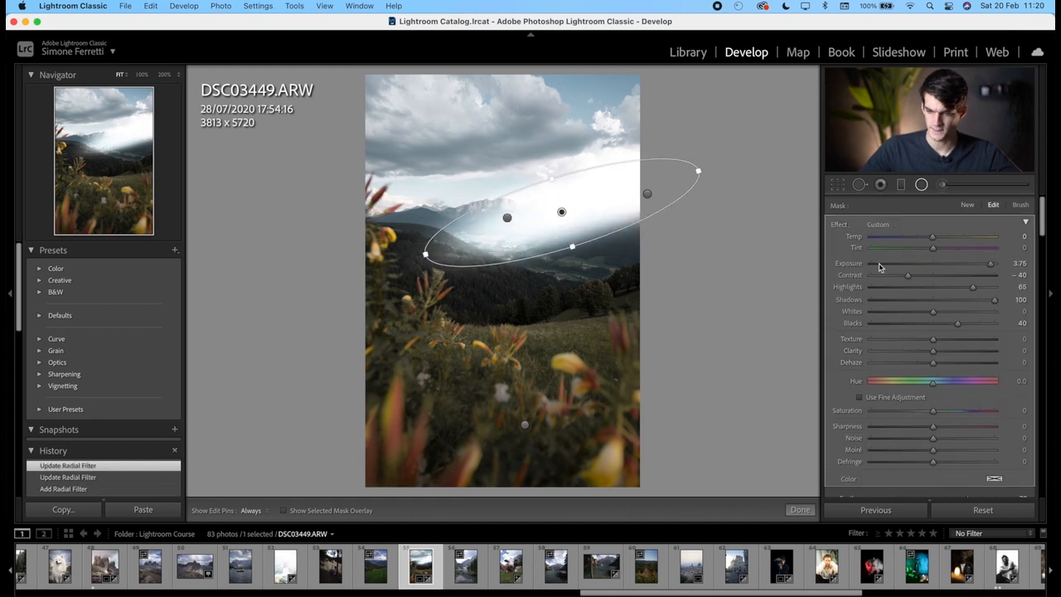
pyautogui.doubleClick(840, 225)
pyautogui.moveTo(931, 263); pyautogui.dragTo(970, 238)
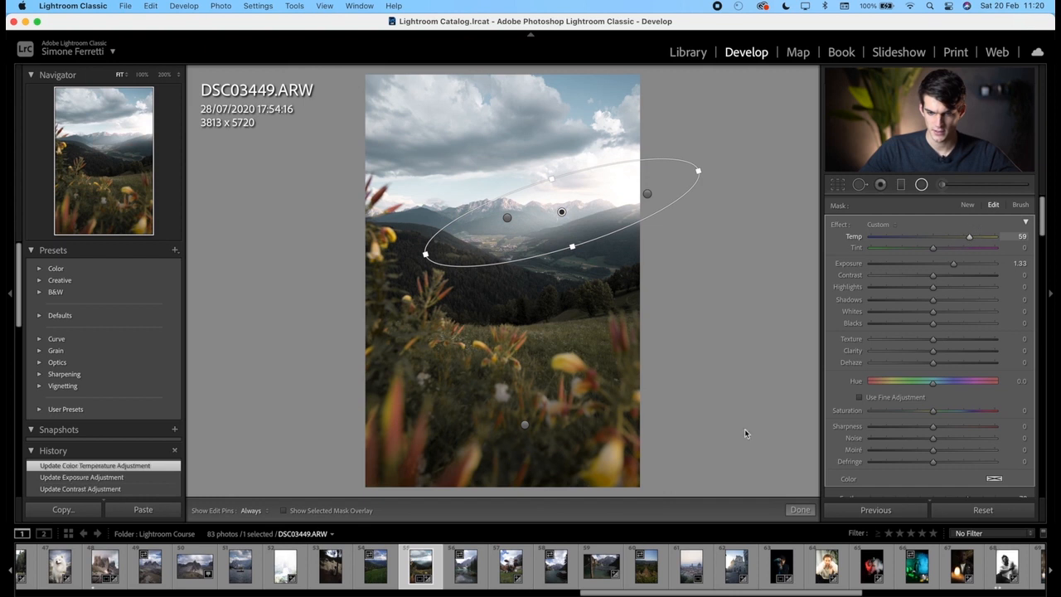
pyautogui.click(801, 510)
# Step: Select the glow filter at the photo's right edge for mask brushing and set its erase brush flow to 24
pyautogui.click(923, 186)
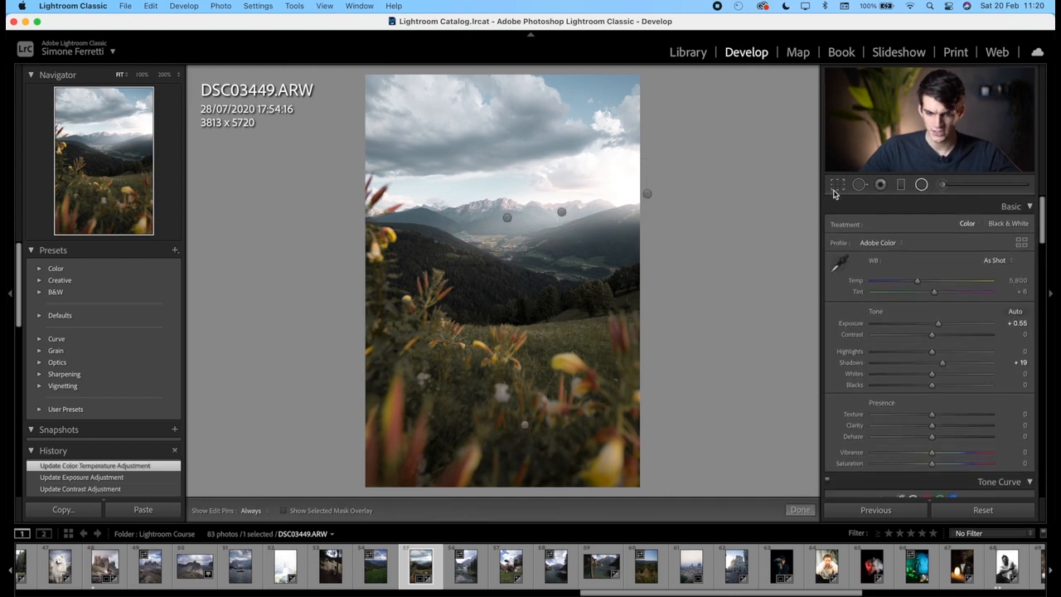
pyautogui.click(646, 192)
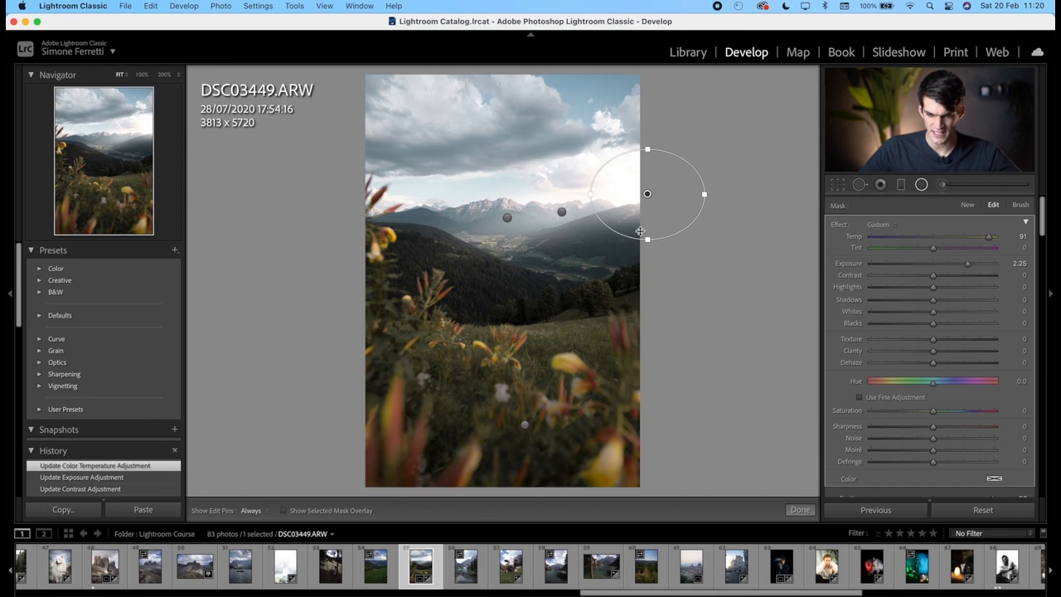
pyautogui.press('z')
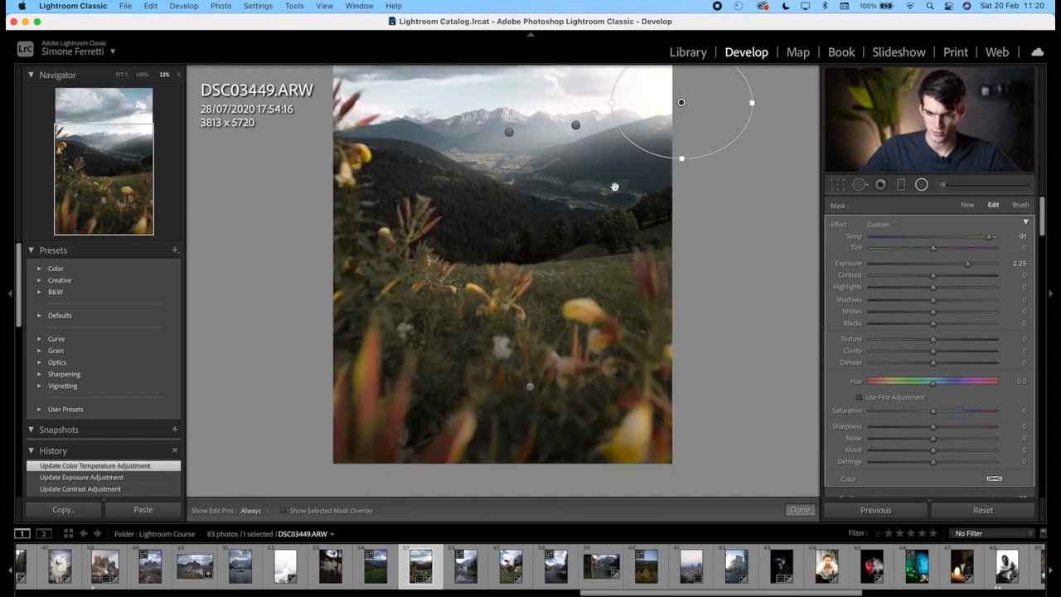
pyautogui.moveTo(662, 199); pyautogui.dragTo(505, 401)
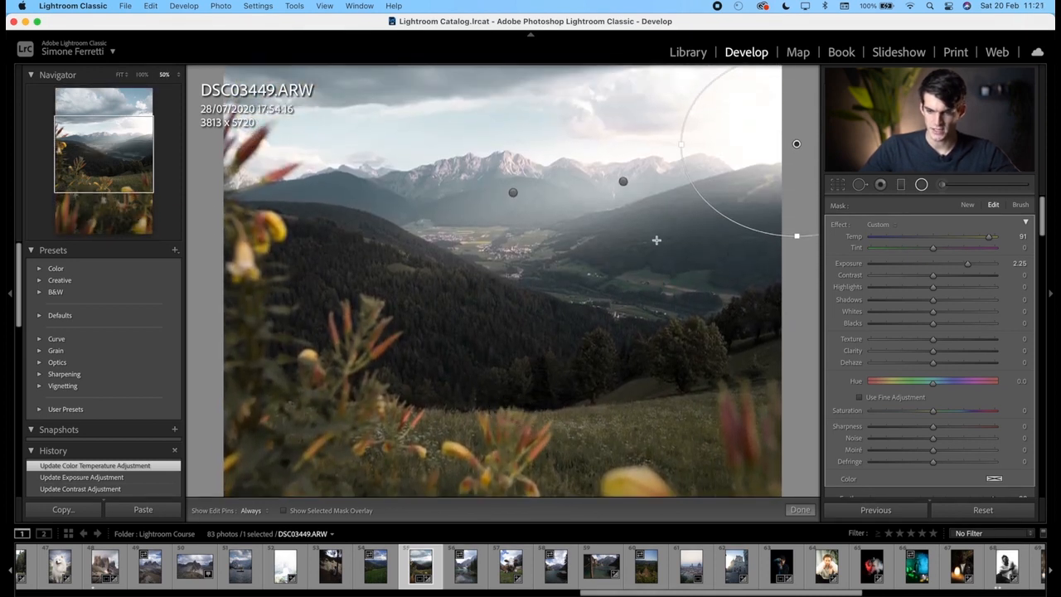
pyautogui.press('super+equal')
pyautogui.press('super+equal')
pyautogui.moveTo(648, 258); pyautogui.dragTo(637, 410)
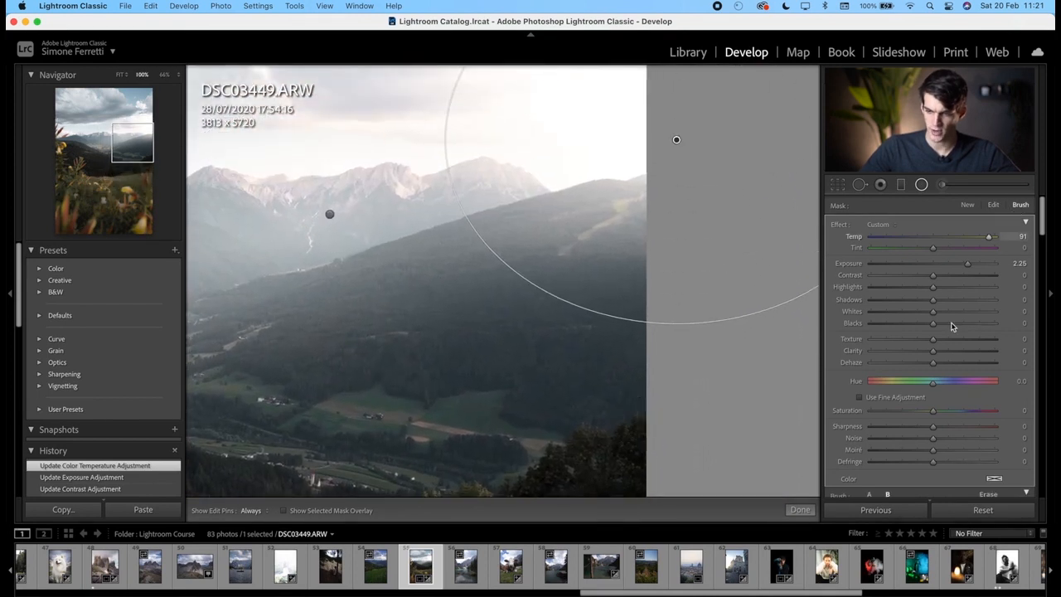
pyautogui.scroll(-5, 952, 326)
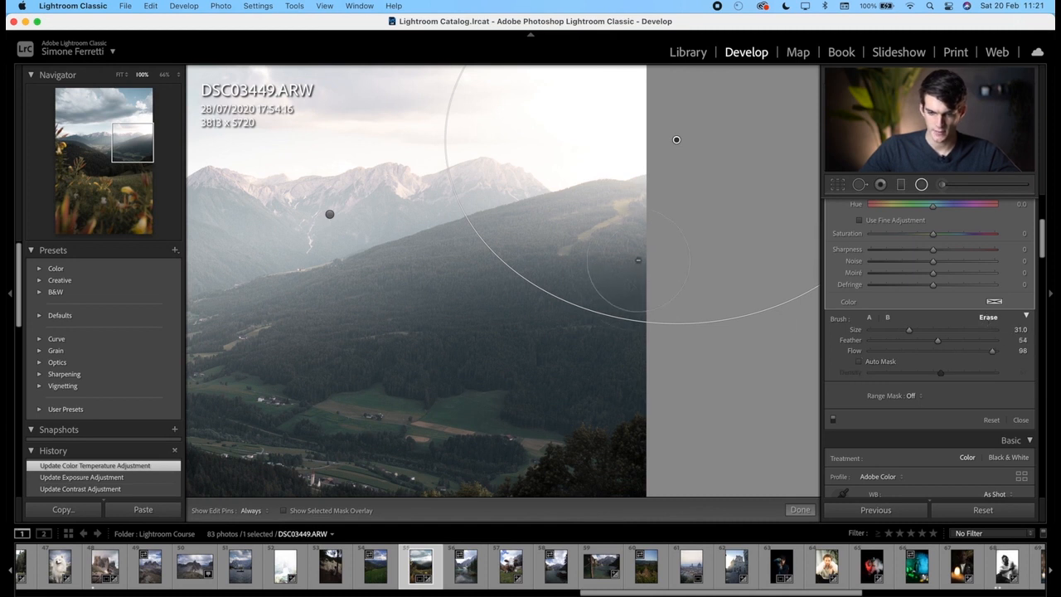
pyautogui.click(917, 351)
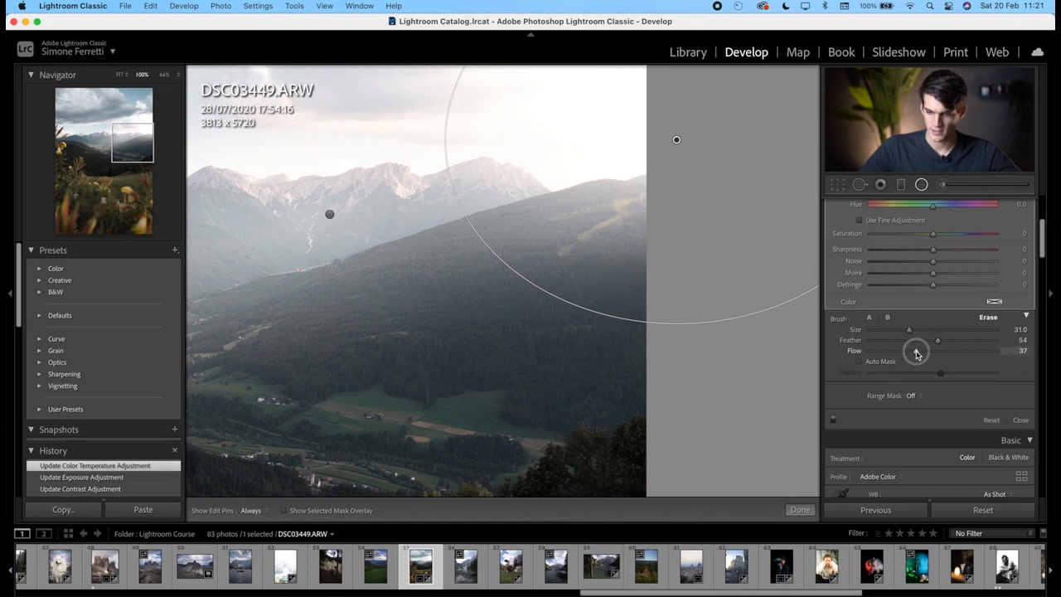
pyautogui.moveTo(918, 357); pyautogui.dragTo(900, 352)
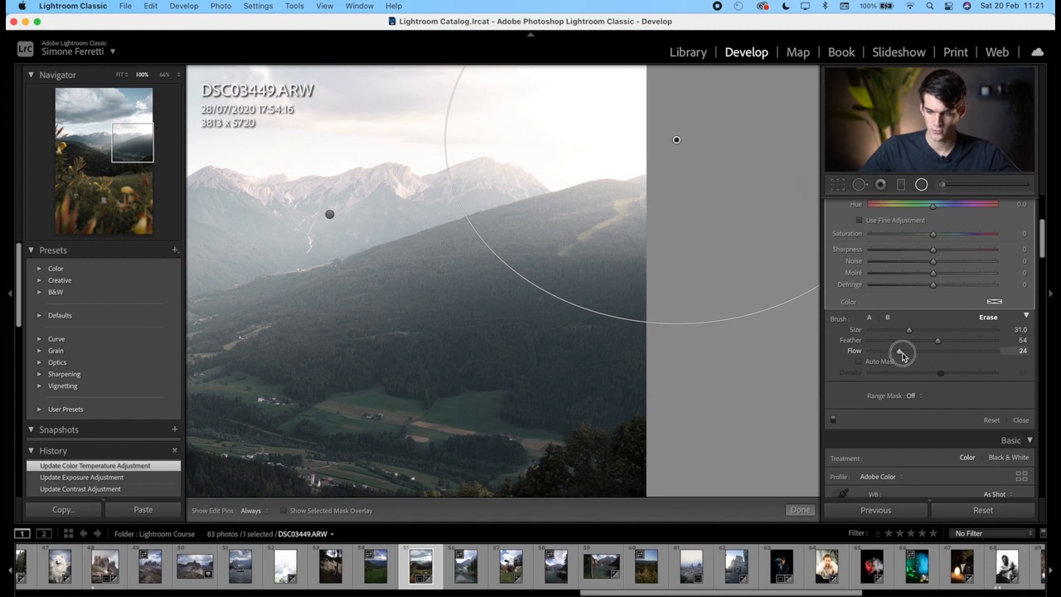
# Step: Erase the glow from the dark hillside with several brush strokes, raising the erase flow to 59 for the last one
pyautogui.press('h')
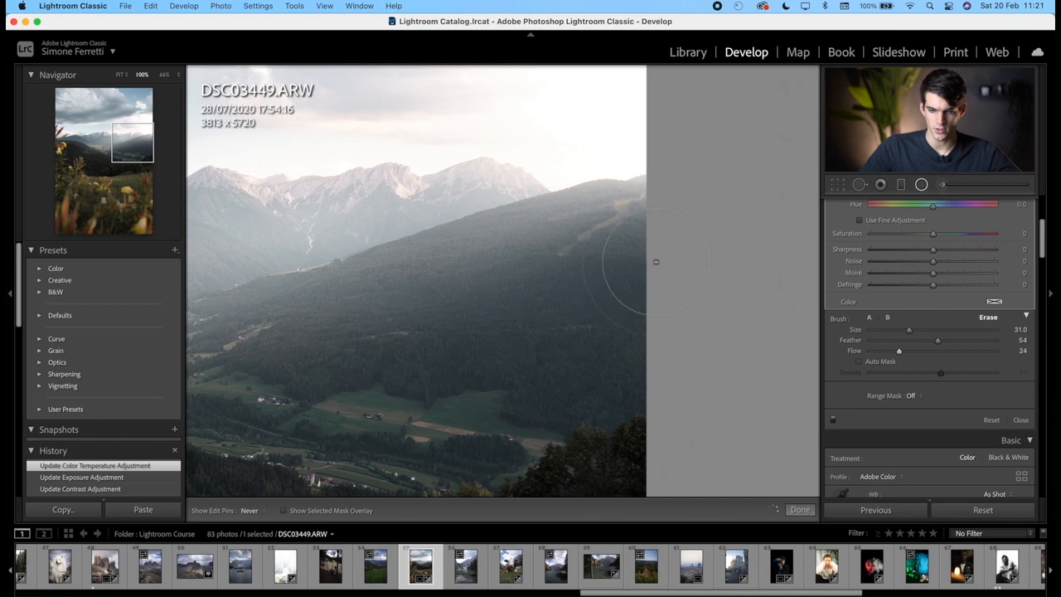
pyautogui.moveTo(481, 308)
pyautogui.mouseDown()
pyautogui.moveTo(630, 261)
pyautogui.moveTo(580, 216)
pyautogui.mouseUp()
pyautogui.moveTo(454, 344); pyautogui.dragTo(672, 320)
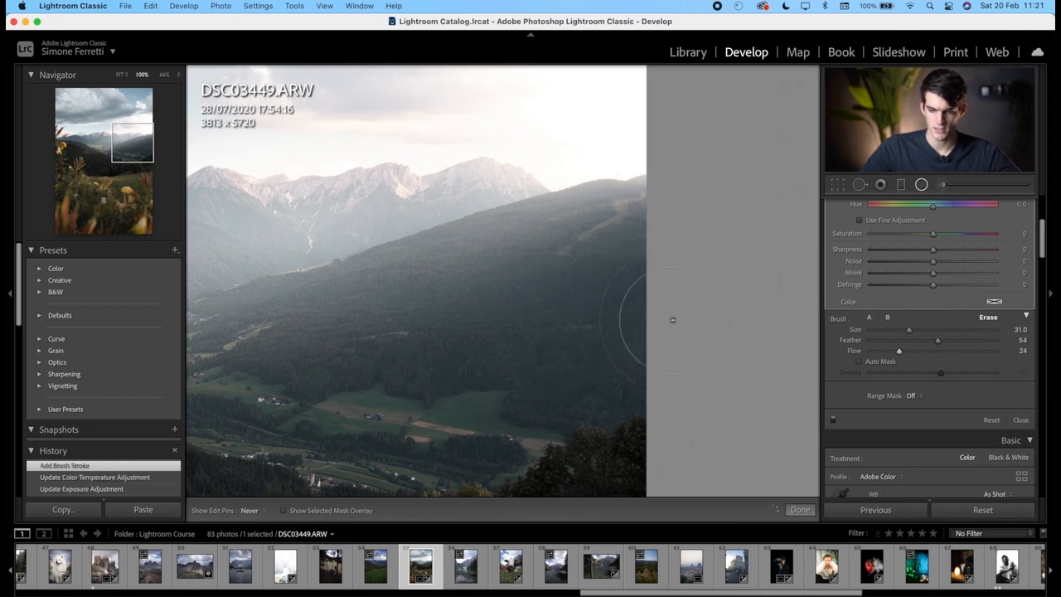
pyautogui.moveTo(956, 353); pyautogui.dragTo(944, 355)
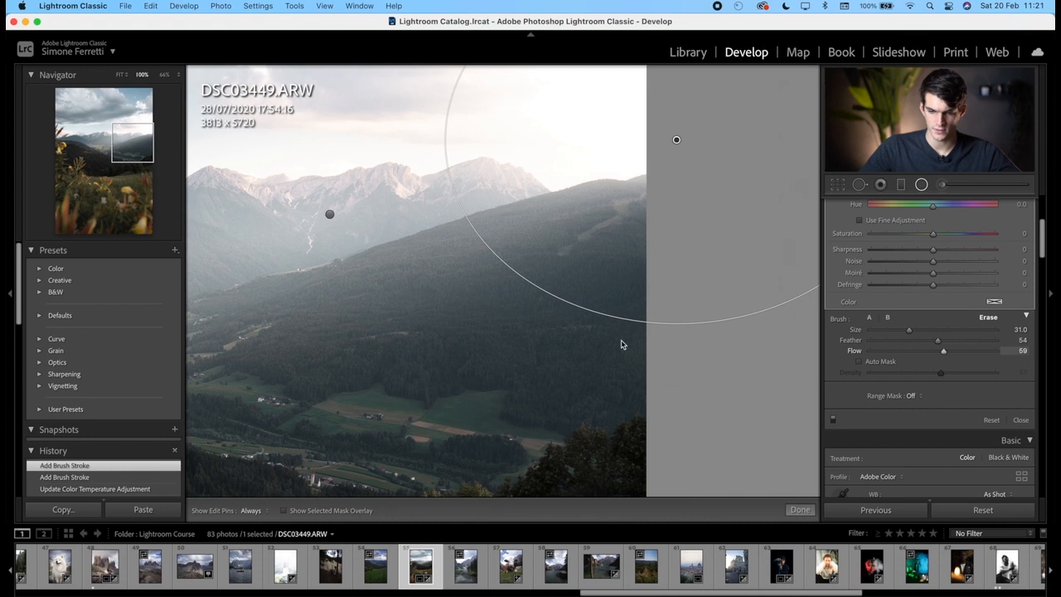
pyautogui.press('h')
pyautogui.moveTo(452, 278)
pyautogui.mouseDown()
pyautogui.moveTo(738, 205)
pyautogui.moveTo(372, 297)
pyautogui.moveTo(612, 269)
pyautogui.moveTo(760, 230)
pyautogui.mouseUp()
# Step: Close the filter editing and compare the whole valley photo with its original version
pyautogui.press('space')
pyautogui.click(645, 384)
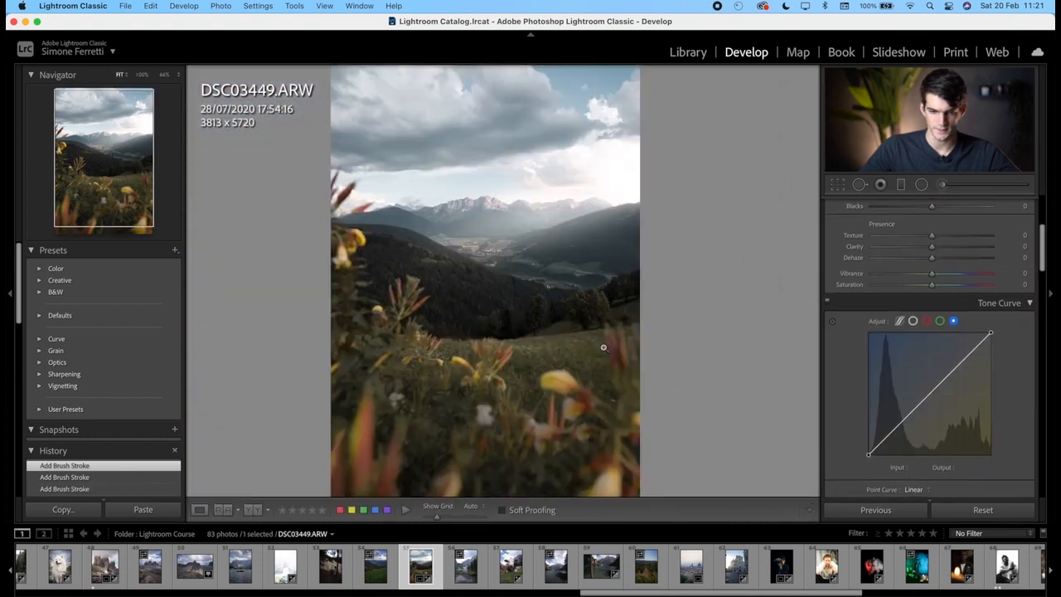
pyautogui.press('\\')
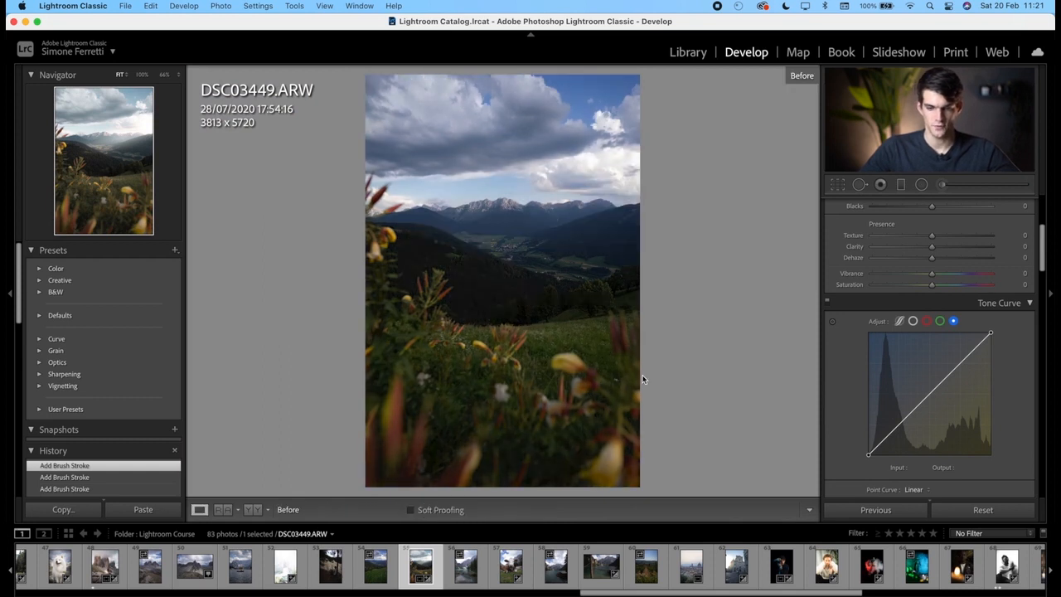
pyautogui.press('\\')
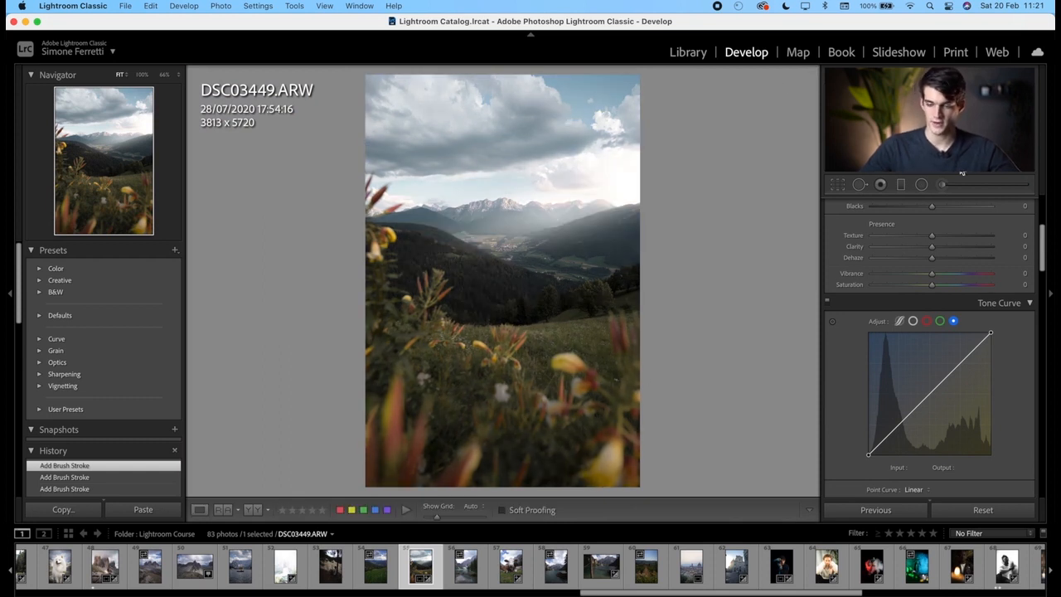
# Step: Add a tilted radial filter over the dark hillside, reset its effects, set exposure to -0.42 and widen it across the valley photo
pyautogui.click(920, 186)
pyautogui.moveTo(455, 266); pyautogui.dragTo(510, 290)
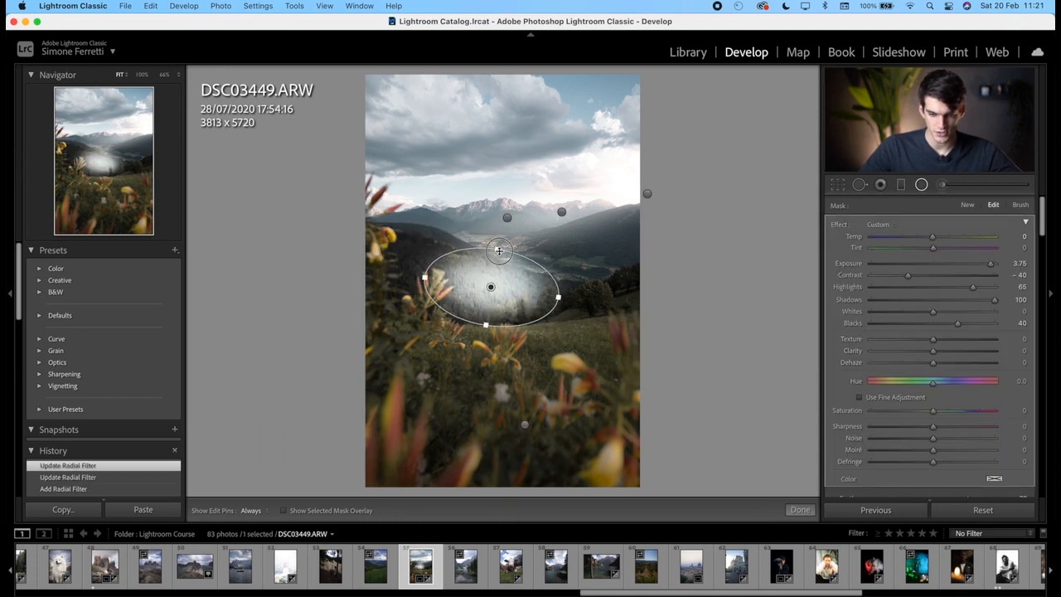
pyautogui.moveTo(499, 250); pyautogui.dragTo(496, 254)
pyautogui.doubleClick(841, 225)
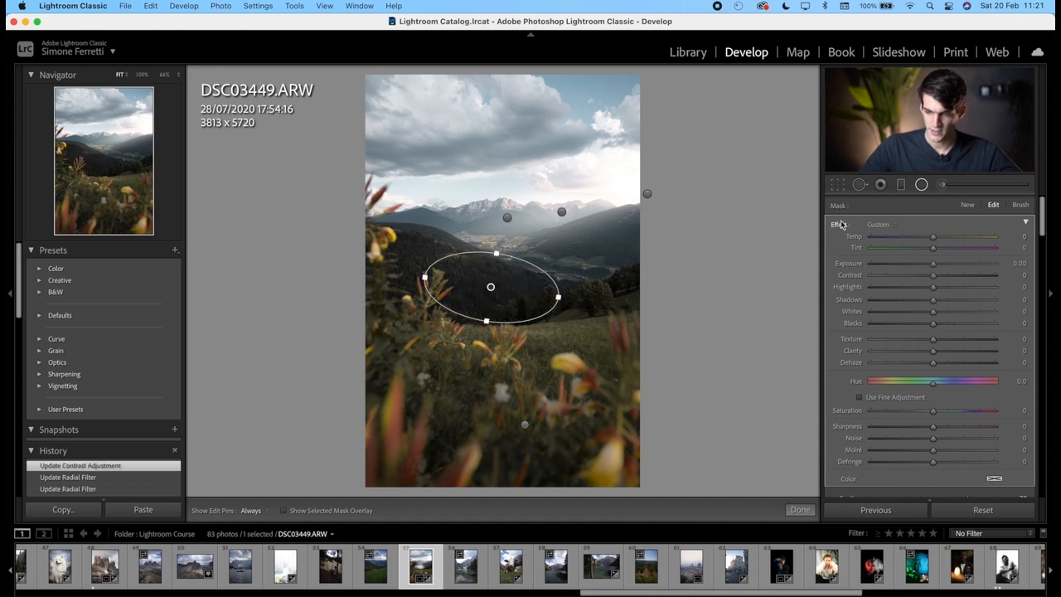
pyautogui.moveTo(932, 263); pyautogui.dragTo(926, 264)
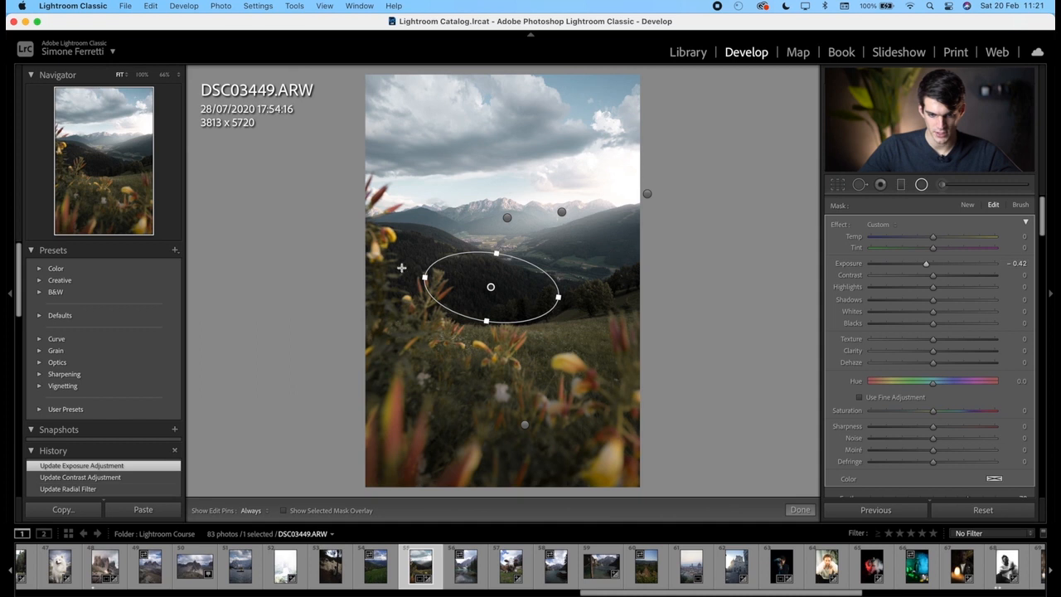
pyautogui.moveTo(422, 276); pyautogui.dragTo(369, 269)
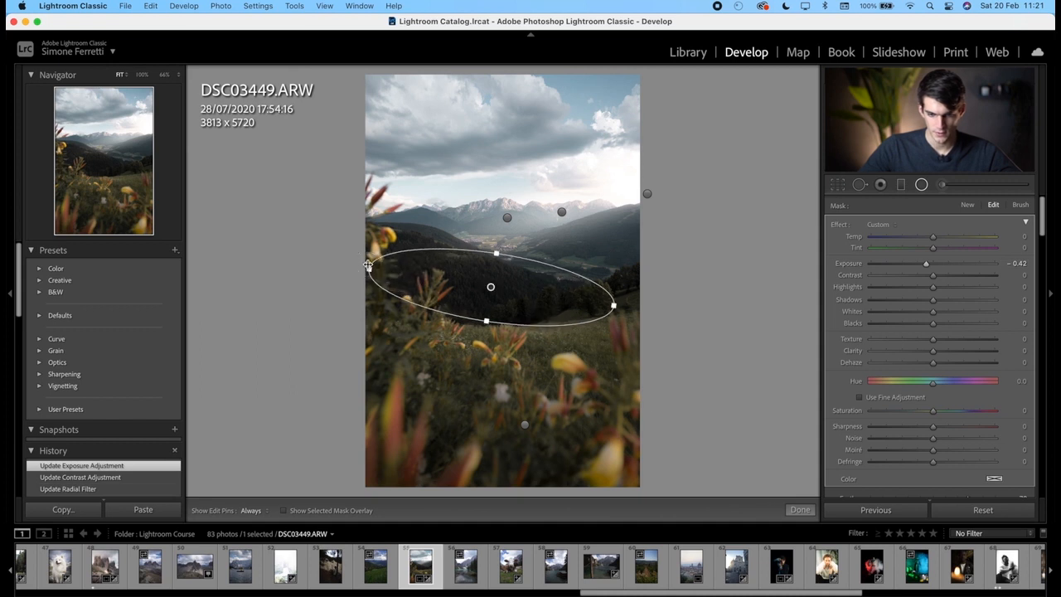
pyautogui.click(801, 510)
# Step: Brush over the villages and fields on the valley floor, reset the brush effects and set clarity to 52
pyautogui.click(531, 284)
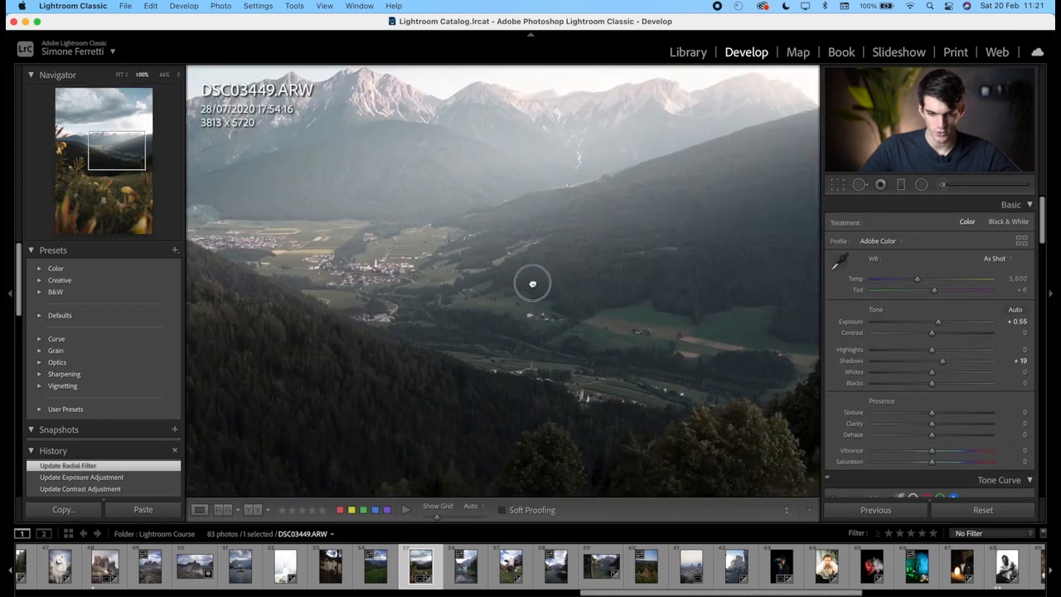
pyautogui.moveTo(574, 322); pyautogui.dragTo(524, 319)
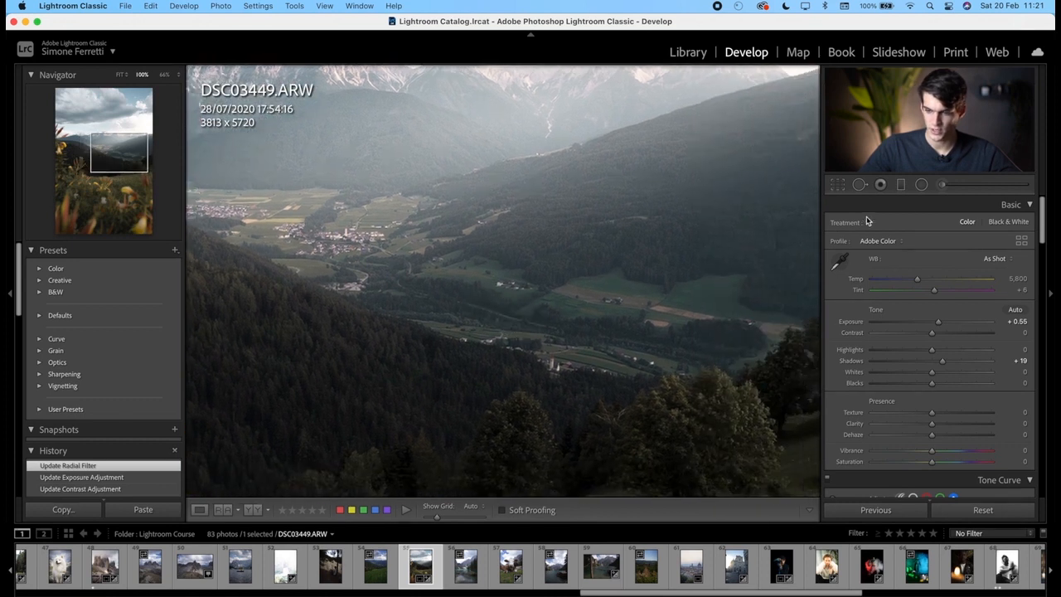
pyautogui.click(918, 187)
pyautogui.click(941, 185)
pyautogui.moveTo(365, 253)
pyautogui.mouseDown()
pyautogui.moveTo(435, 269)
pyautogui.moveTo(543, 315)
pyautogui.moveTo(771, 330)
pyautogui.moveTo(573, 318)
pyautogui.moveTo(441, 274)
pyautogui.moveTo(598, 347)
pyautogui.moveTo(707, 315)
pyautogui.moveTo(620, 336)
pyautogui.moveTo(480, 248)
pyautogui.mouseUp()
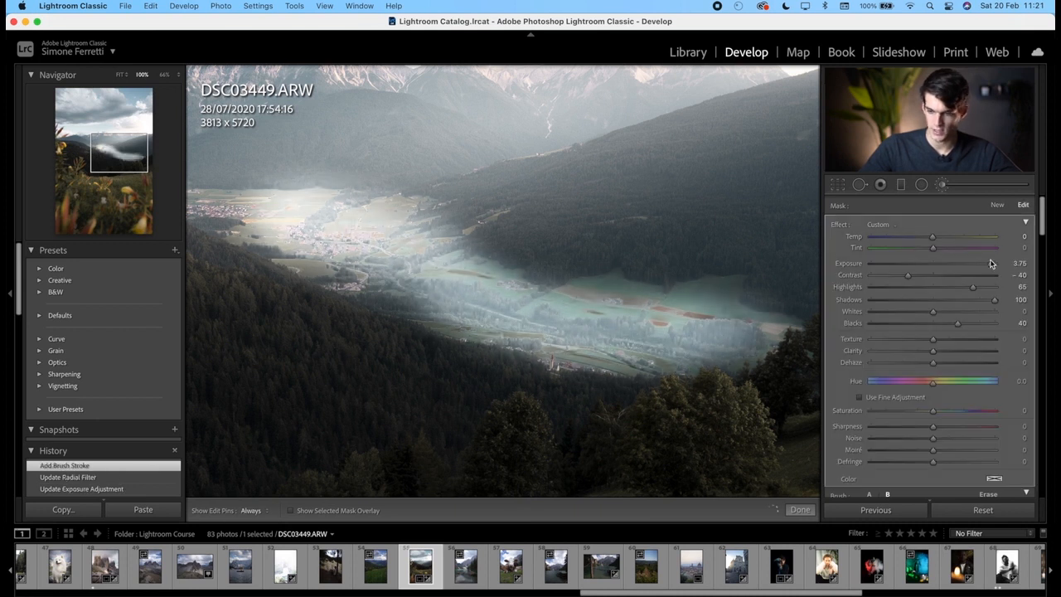
pyautogui.doubleClick(839, 225)
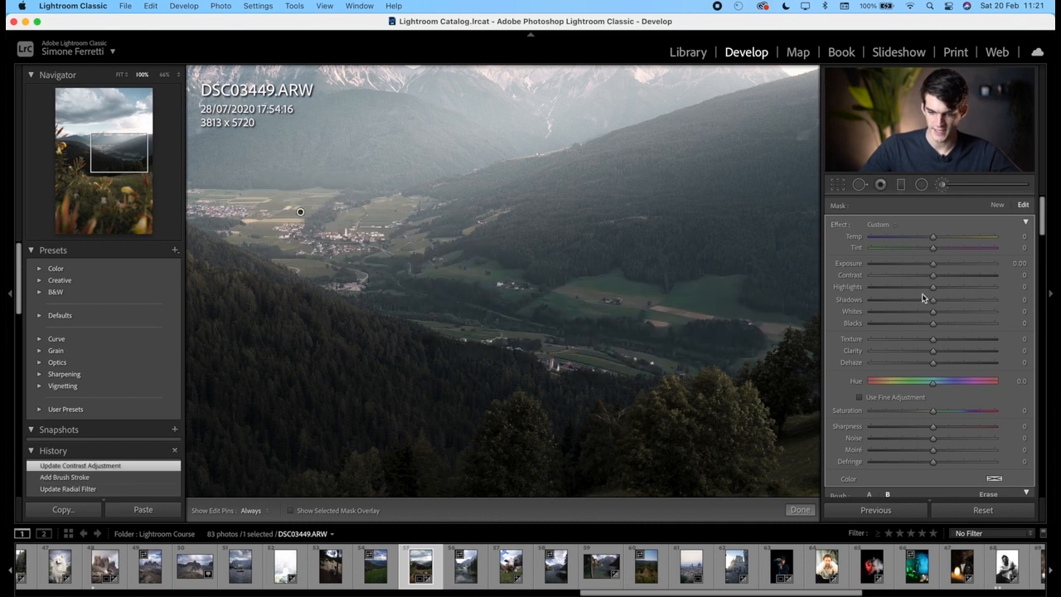
pyautogui.click(953, 352)
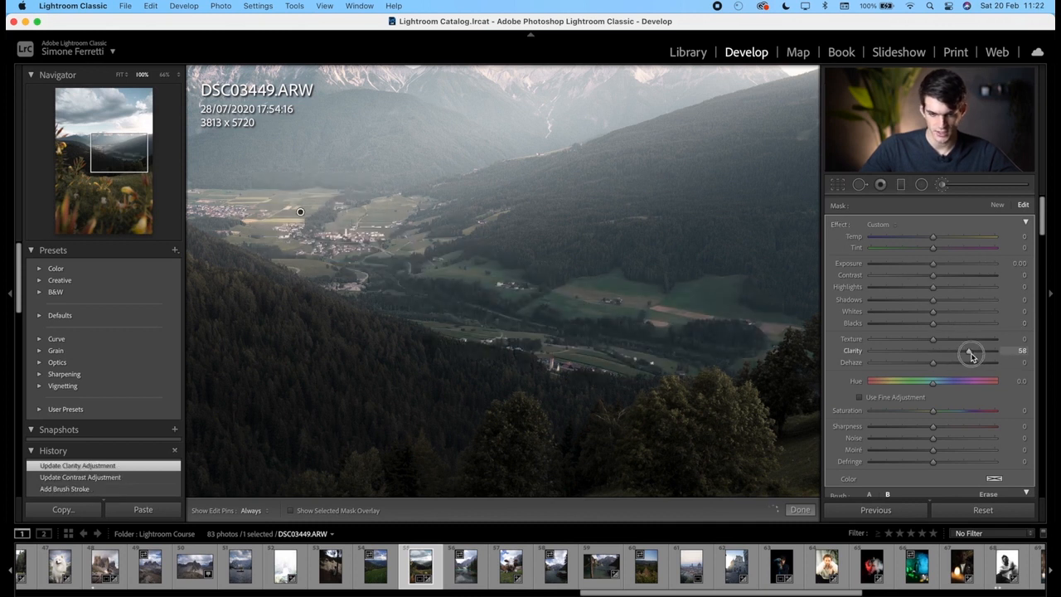
pyautogui.moveTo(976, 354)
pyautogui.mouseDown()
pyautogui.moveTo(860, 350)
pyautogui.moveTo(976, 365)
pyautogui.mouseUp()
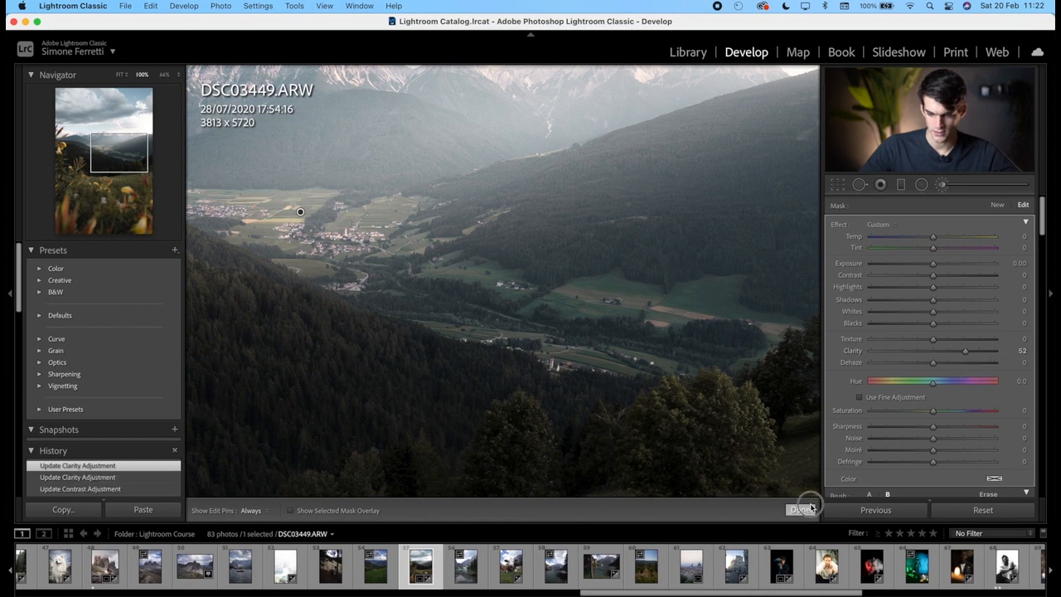
pyautogui.click(800, 510)
pyautogui.click(687, 403)
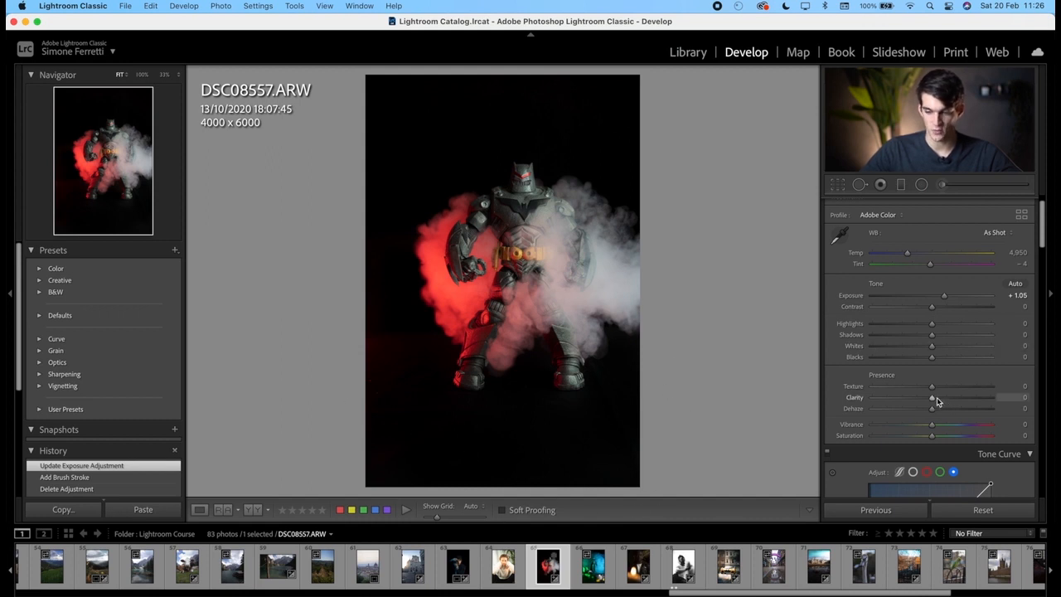
# Step: Set the figure photo's clarity to 30 and vibrance to 38, and turn its red smoke green with a reset radial filter's hue shift
pyautogui.moveTo(934, 400); pyautogui.dragTo(958, 423)
pyautogui.click(920, 184)
pyautogui.moveTo(377, 183); pyautogui.dragTo(416, 265)
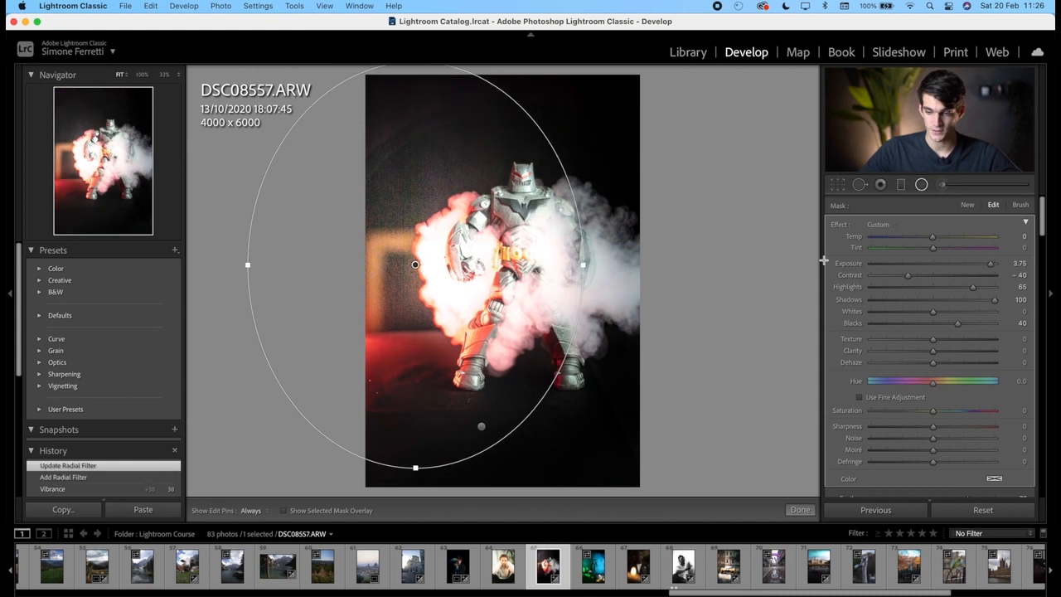
pyautogui.doubleClick(838, 225)
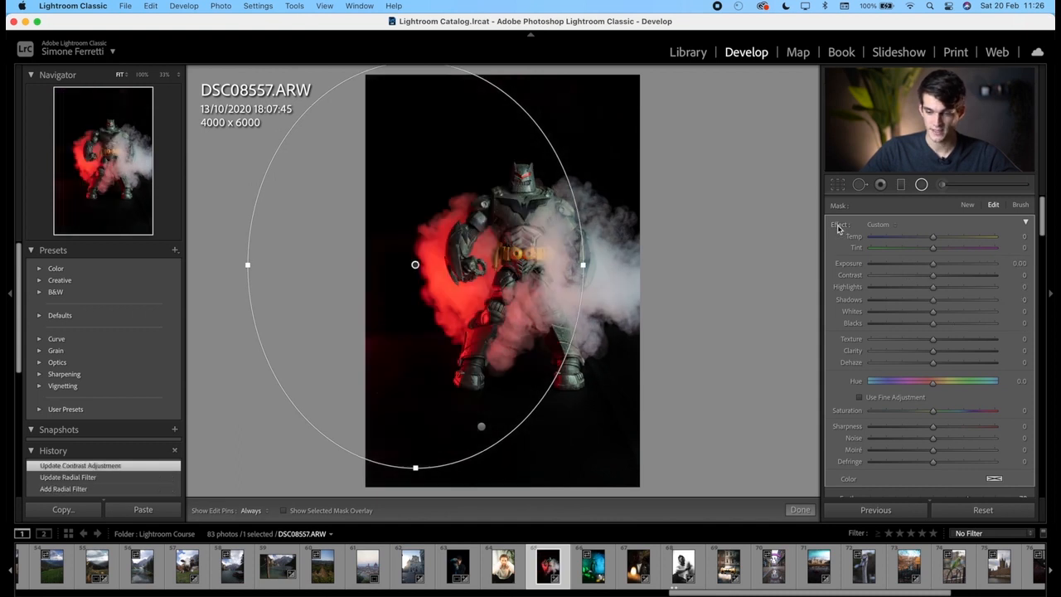
pyautogui.moveTo(932, 382); pyautogui.dragTo(954, 386)
pyautogui.click(794, 510)
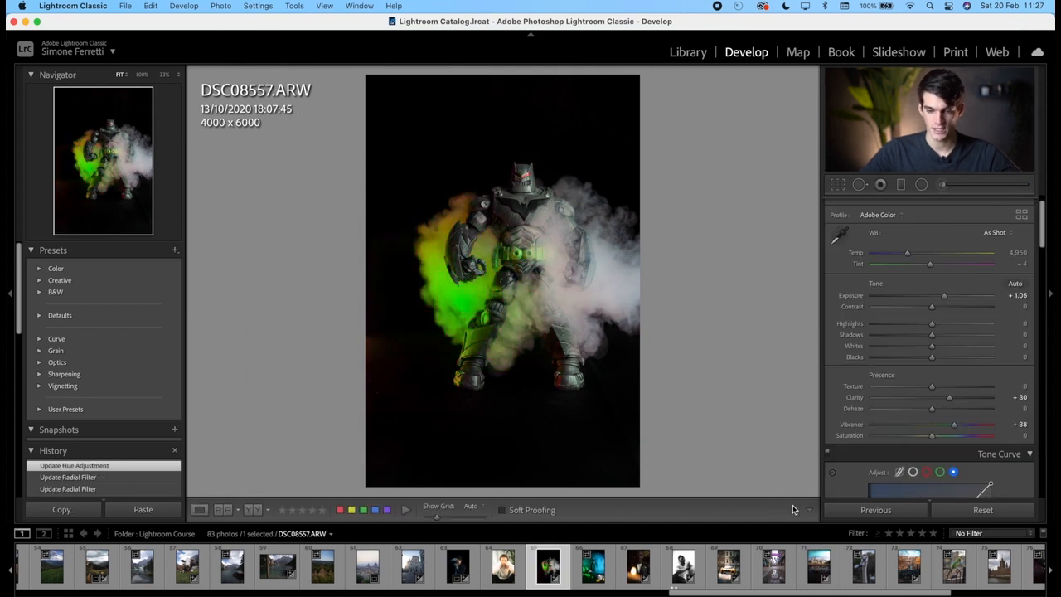
# Step: Paint an adjustment brush mask over both red eyes of the armoured figure at high magnification
pyautogui.click(520, 177)
pyautogui.press('super+equal')
pyautogui.press('super+equal')
pyautogui.press('super+equal')
pyautogui.press('super+equal')
pyautogui.press('super+equal')
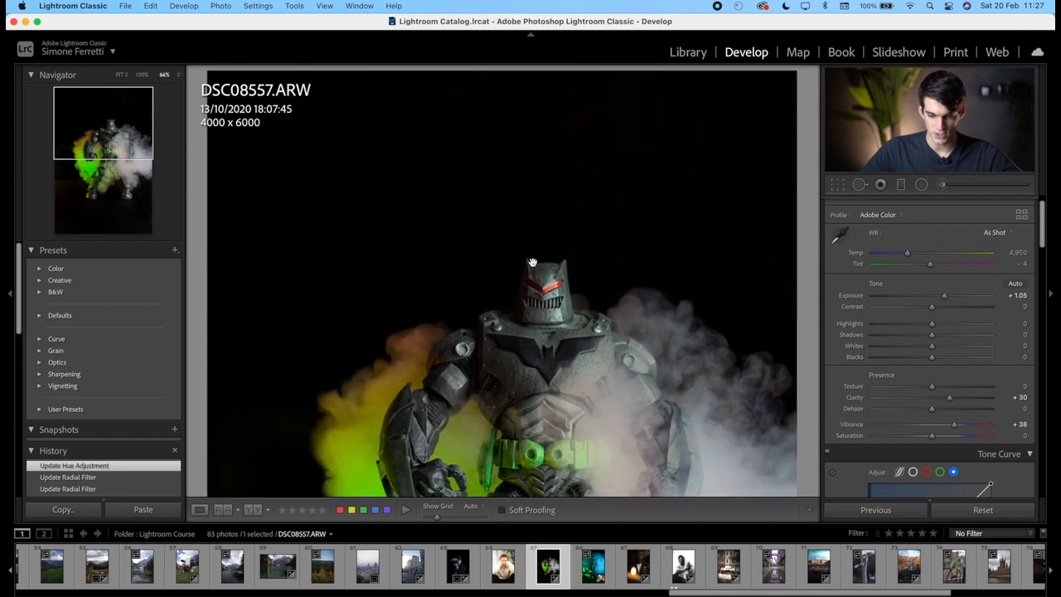
pyautogui.moveTo(556, 288); pyautogui.dragTo(516, 283)
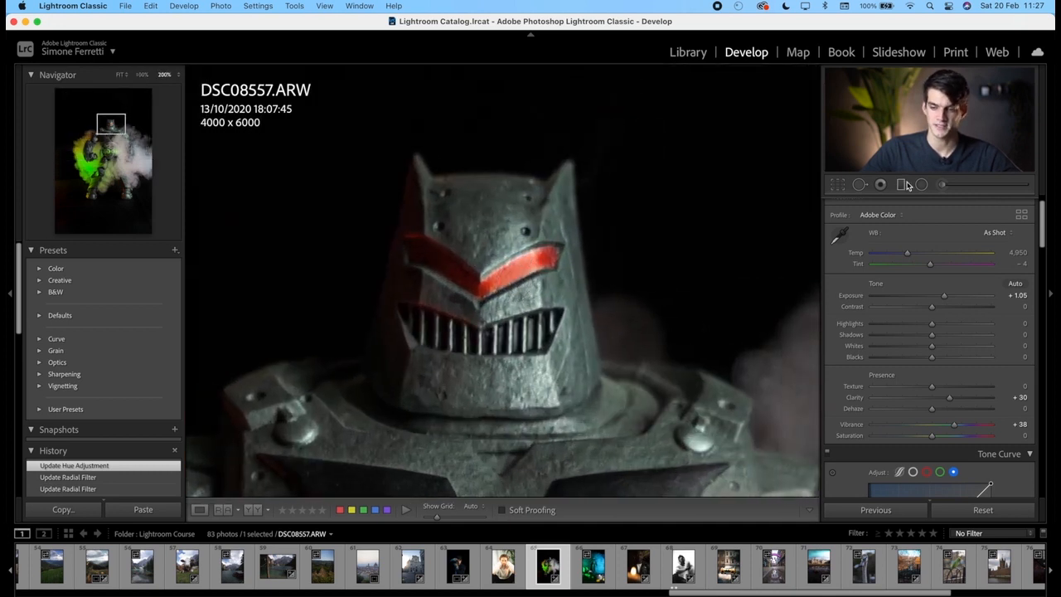
pyautogui.click(942, 184)
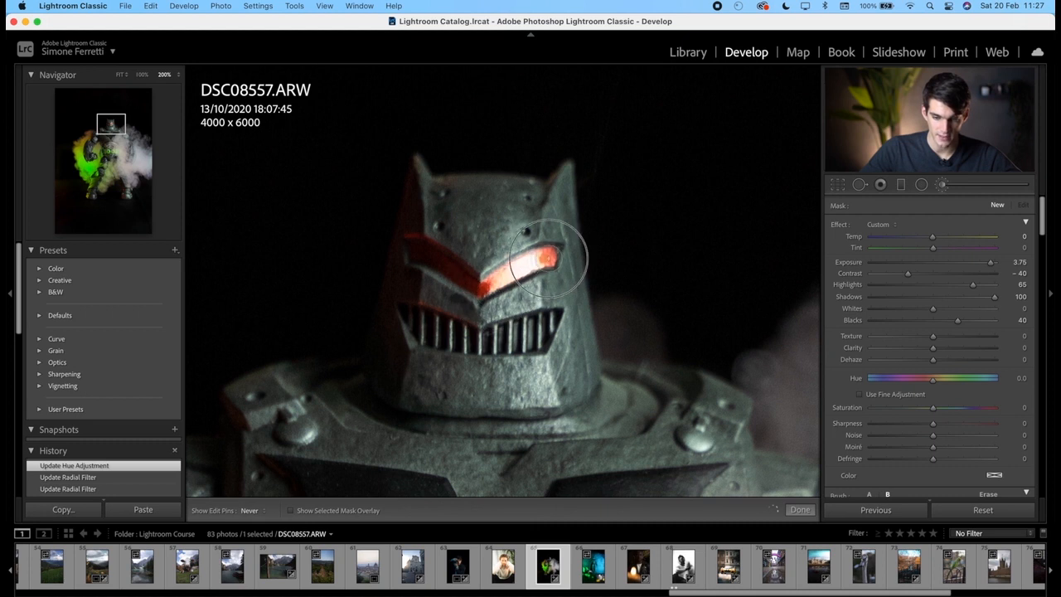
pyautogui.moveTo(432, 257)
pyautogui.mouseDown()
pyautogui.moveTo(476, 290)
pyautogui.moveTo(543, 261)
pyautogui.moveTo(476, 286)
pyautogui.moveTo(426, 244)
pyautogui.moveTo(415, 249)
pyautogui.mouseUp()
pyautogui.press('super+minus')
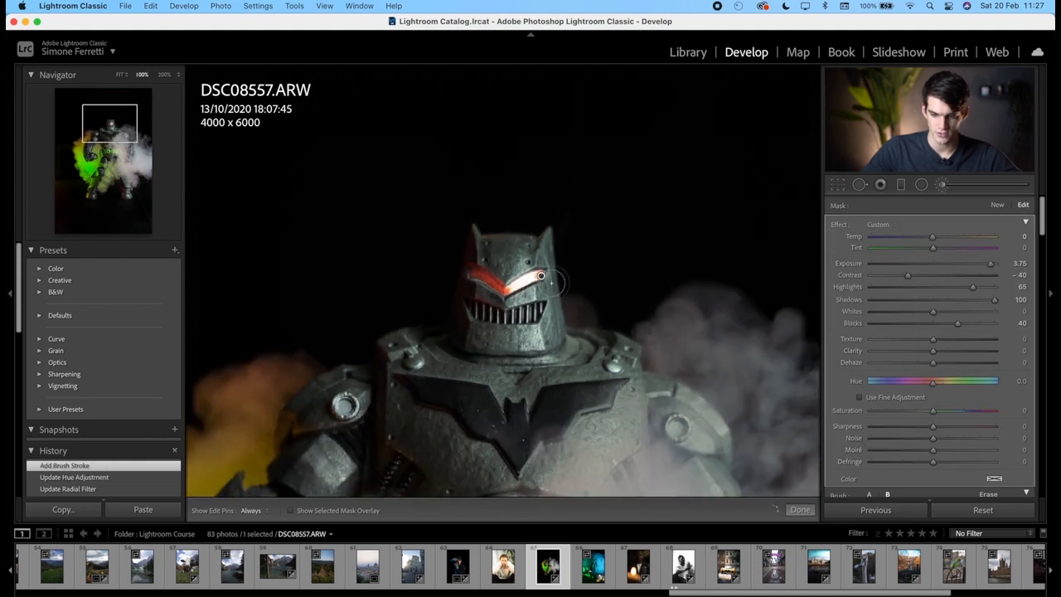
# Step: Reset the eye brush's effects, raise its exposure to about 2.21 and lower its texture and clarity
pyautogui.doubleClick(838, 229)
pyautogui.moveTo(935, 263)
pyautogui.mouseDown()
pyautogui.moveTo(986, 269)
pyautogui.moveTo(974, 268)
pyautogui.mouseUp()
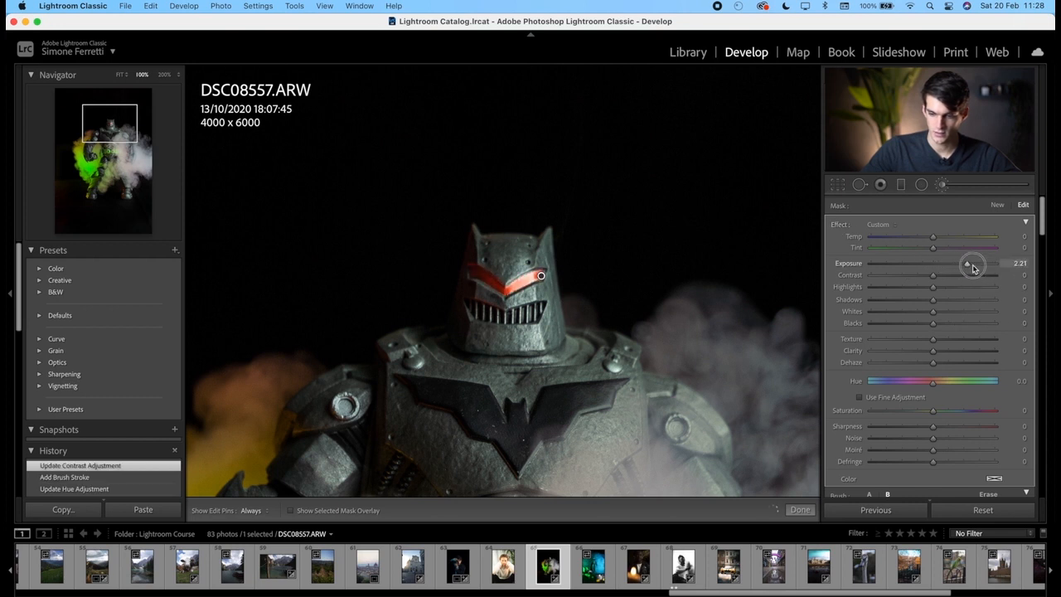
pyautogui.moveTo(933, 339)
pyautogui.mouseDown()
pyautogui.moveTo(881, 344)
pyautogui.moveTo(921, 352)
pyautogui.moveTo(910, 352)
pyautogui.mouseUp()
pyautogui.click(802, 512)
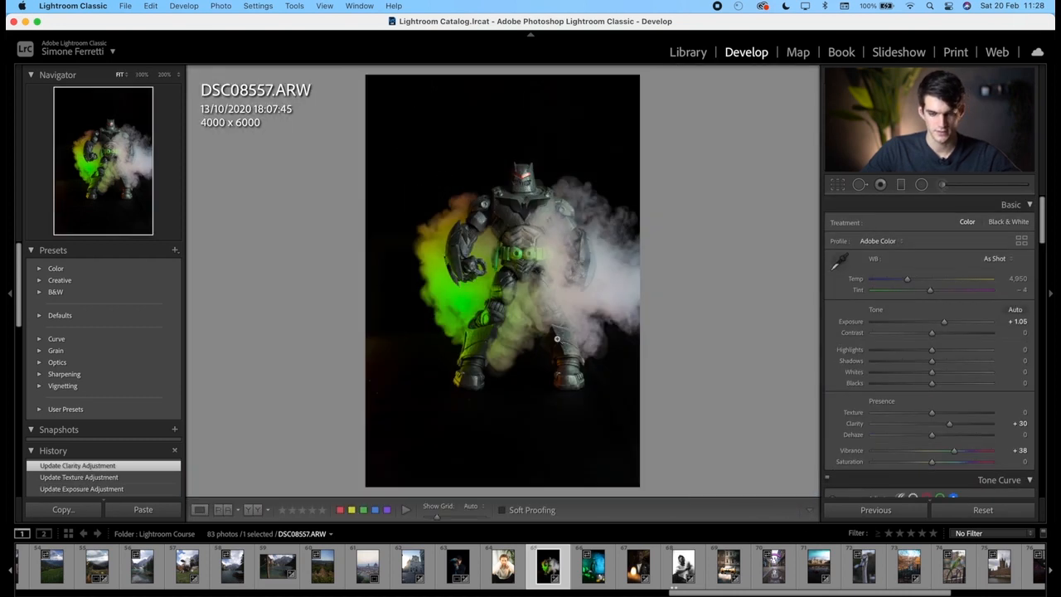
# Step: Add a flat radial glow around the eyes, reset its effects, raise exposure to about 1.28 and lower texture and clarity
pyautogui.click(523, 182)
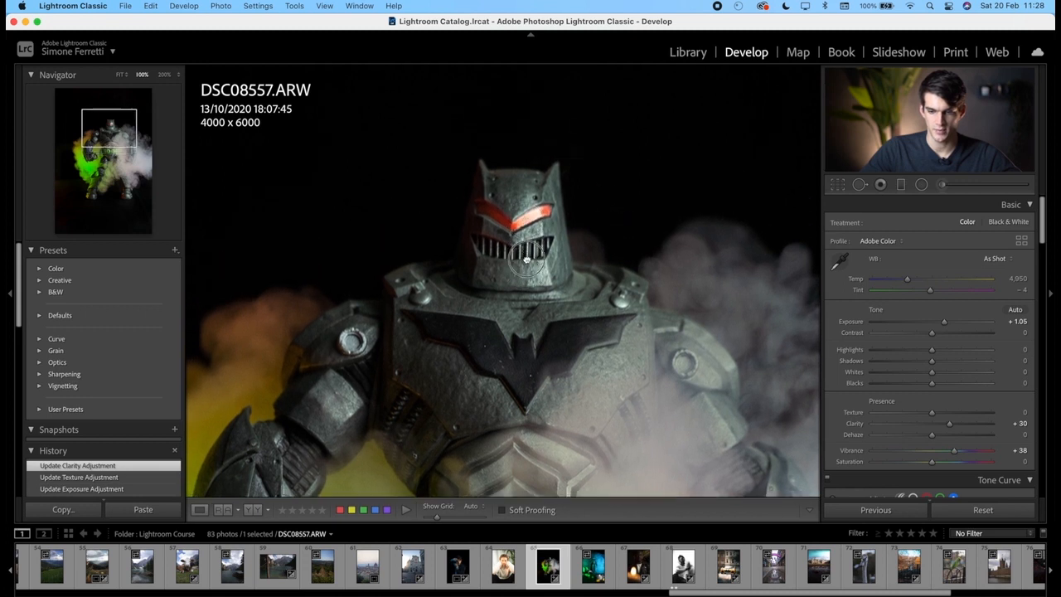
pyautogui.click(921, 184)
pyautogui.moveTo(479, 247); pyautogui.dragTo(556, 271)
pyautogui.moveTo(478, 247); pyautogui.dragTo(507, 255)
pyautogui.doubleClick(839, 227)
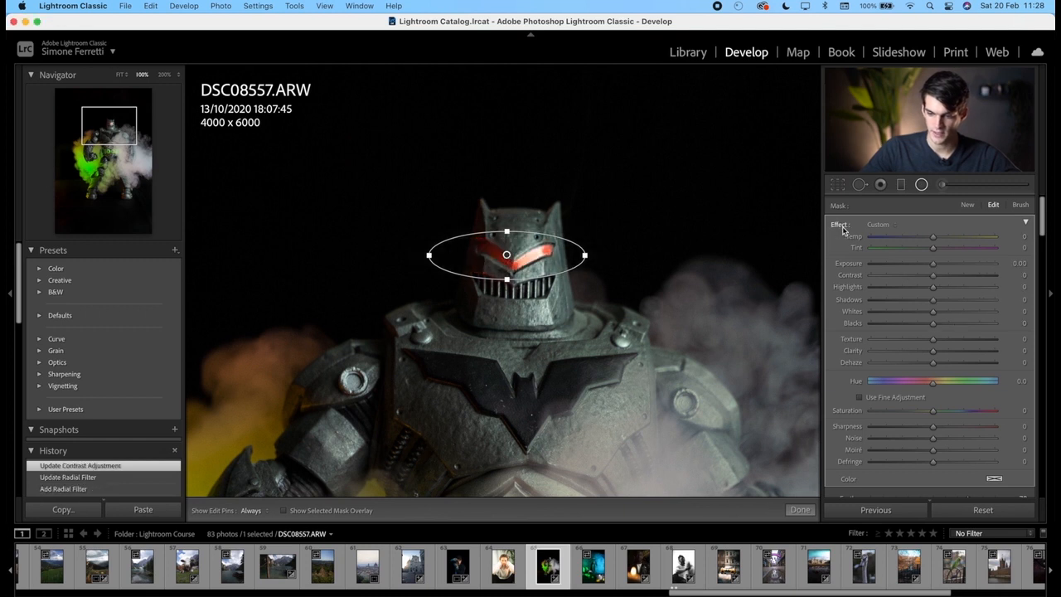
pyautogui.moveTo(937, 269)
pyautogui.mouseDown()
pyautogui.moveTo(921, 265)
pyautogui.moveTo(956, 268)
pyautogui.mouseUp()
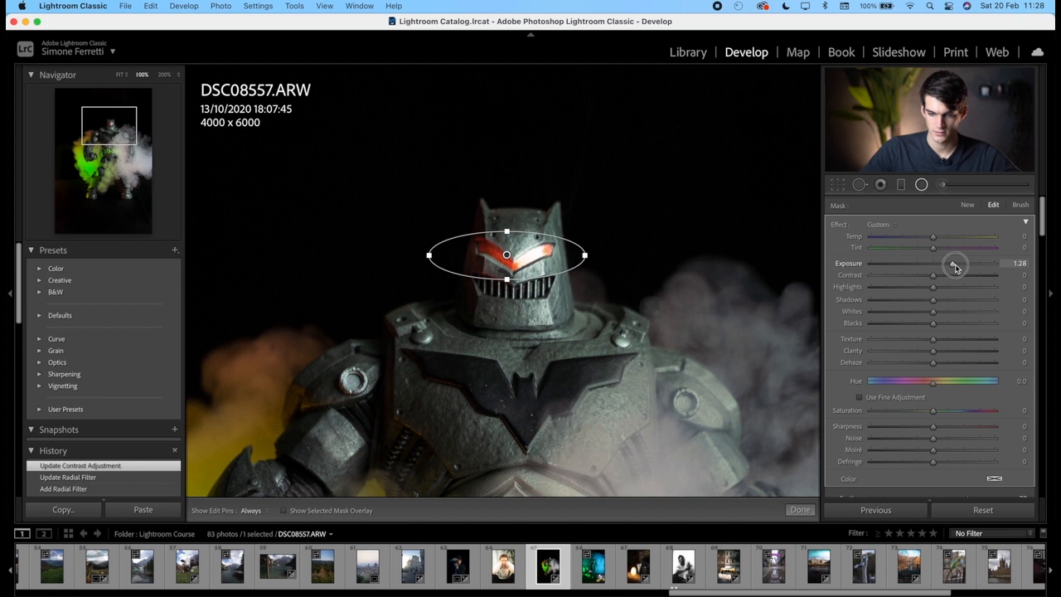
pyautogui.moveTo(897, 339); pyautogui.dragTo(909, 353)
pyautogui.click(800, 510)
pyautogui.click(683, 400)
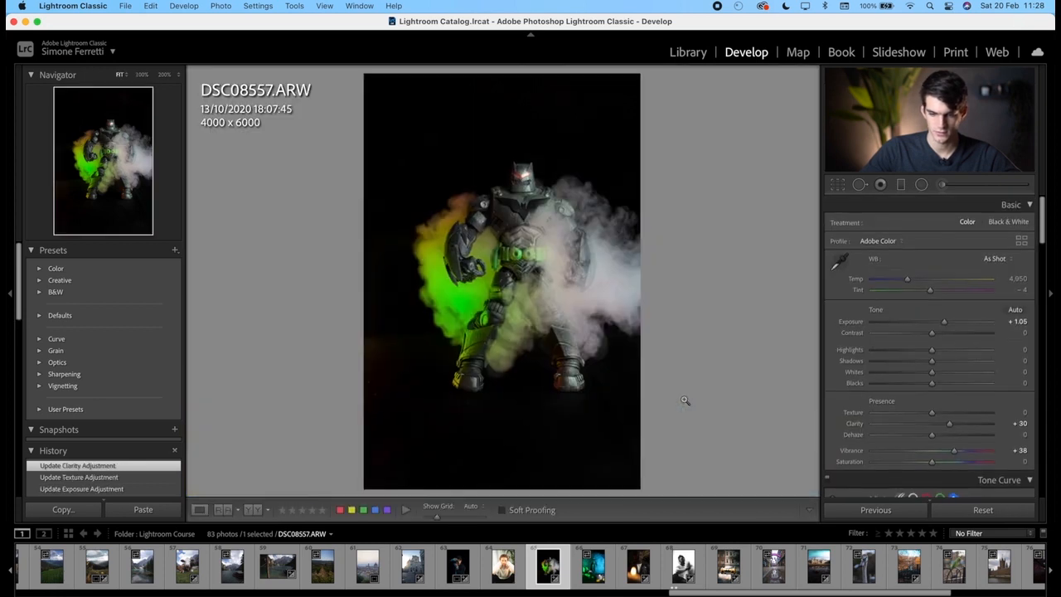
# Step: Compare the whole figure photo with its original version several times
pyautogui.press('Tab')
pyautogui.press('Tab')
pyautogui.press('\\')
pyautogui.press('\\')
pyautogui.press('\\')
pyautogui.press('\\')
pyautogui.press('\\')
pyautogui.press('\\')
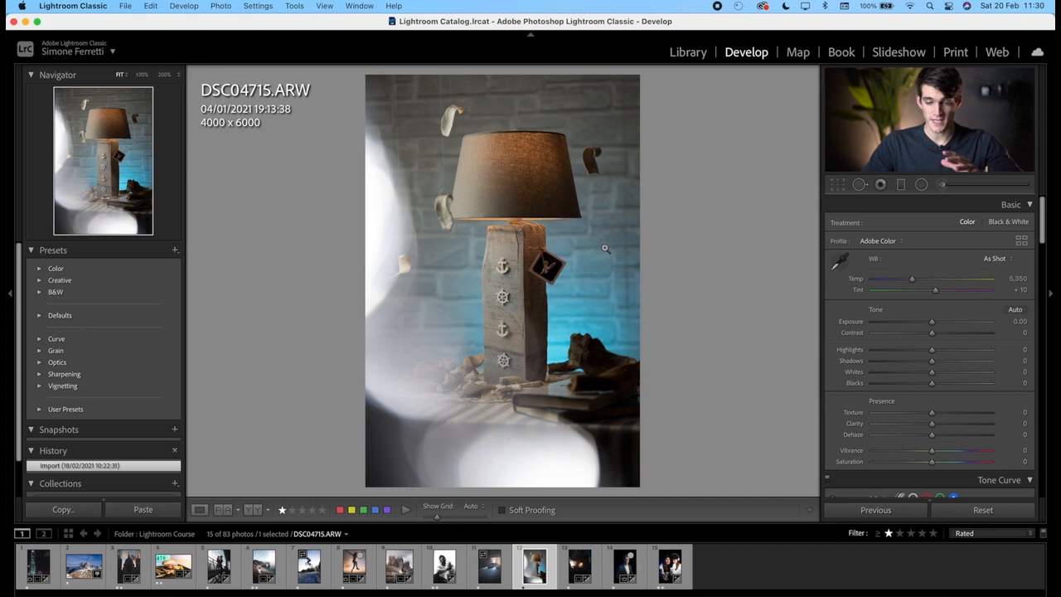
# Step: Set the lamp photo's exposure to 1.00 and add a radial filter centred on the lampshade with its effects reset
pyautogui.moveTo(933, 321); pyautogui.dragTo(947, 325)
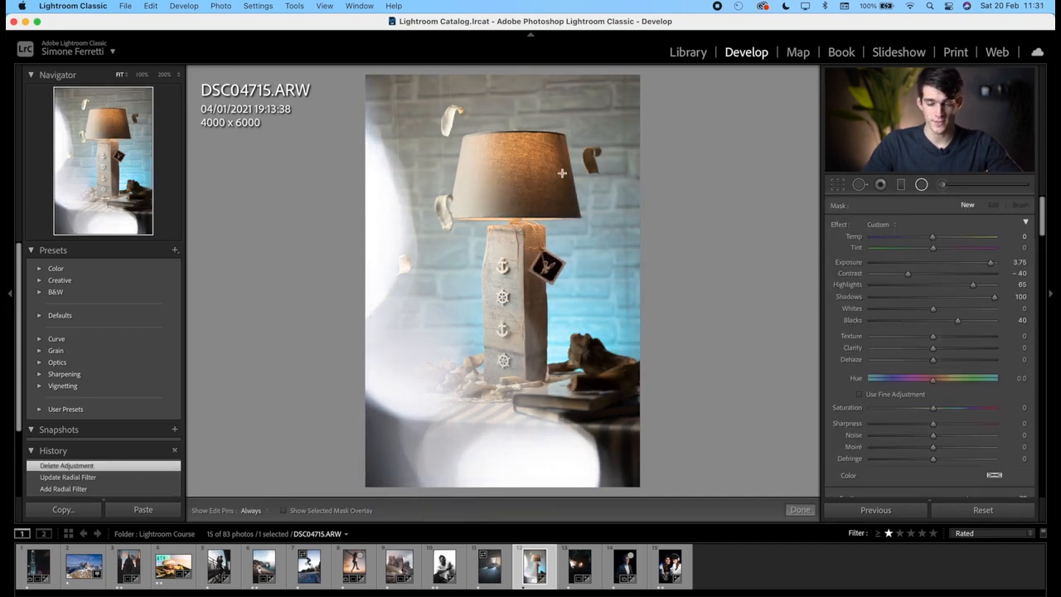
pyautogui.moveTo(475, 159); pyautogui.dragTo(587, 222)
pyautogui.moveTo(486, 163); pyautogui.dragTo(517, 175)
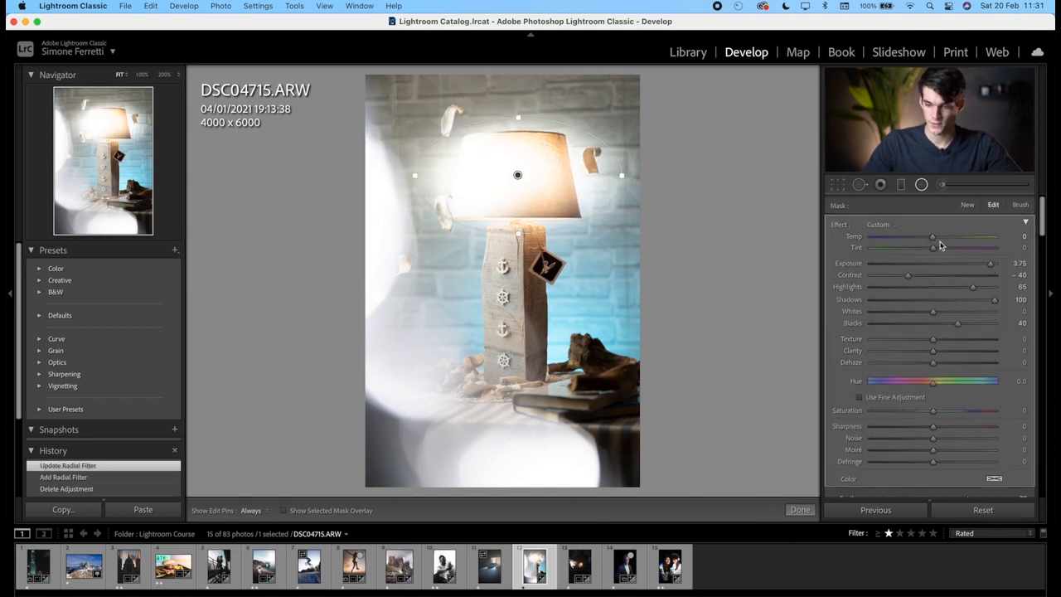
pyautogui.doubleClick(844, 228)
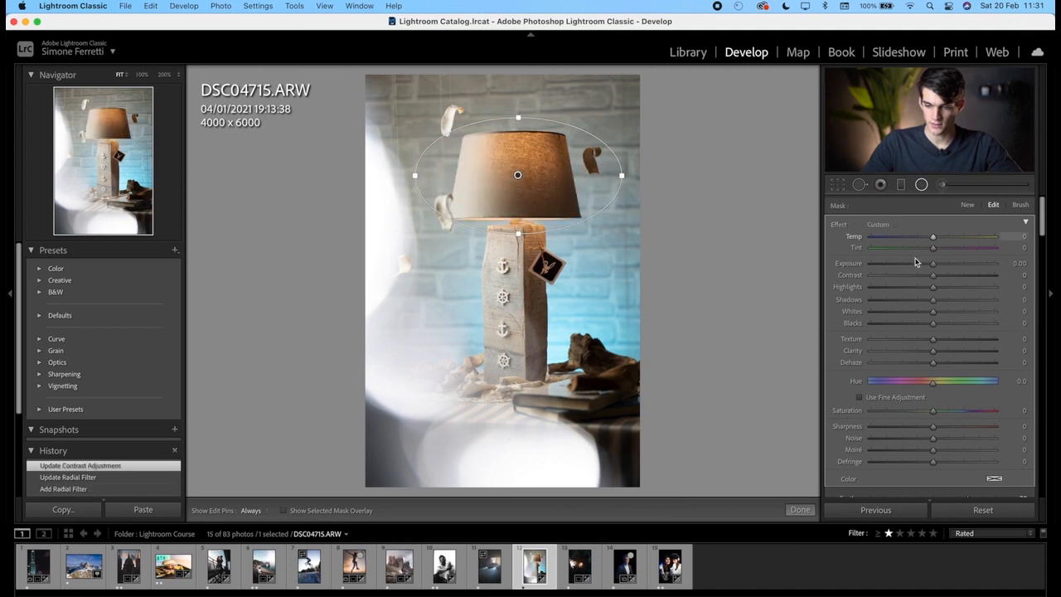
# Step: Set the lampshade filter's exposure to 1.46, highlights to -100, texture to -42 and temperature to 75
pyautogui.moveTo(932, 266); pyautogui.dragTo(866, 289)
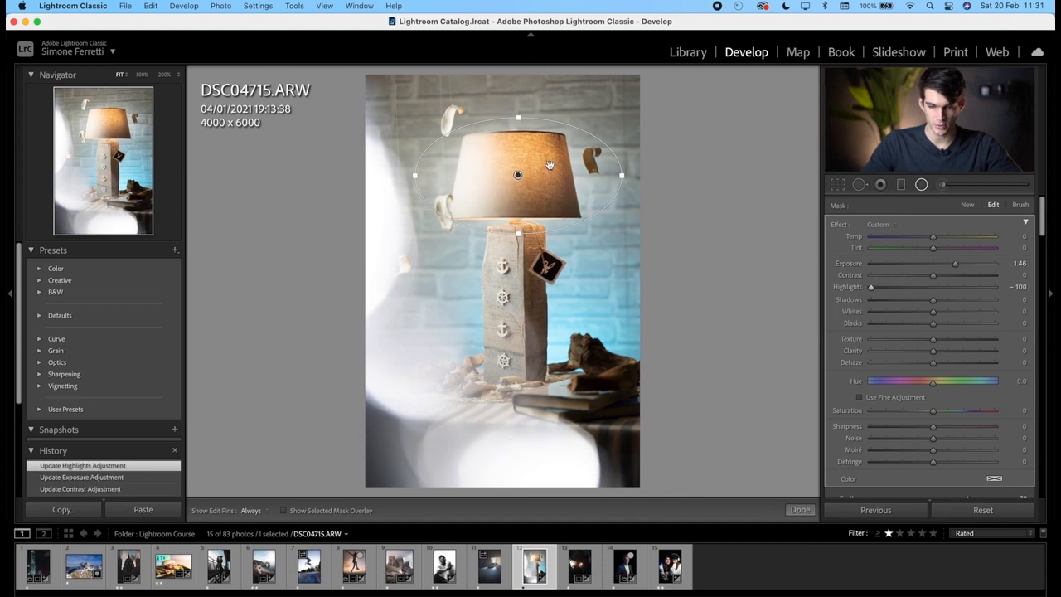
pyautogui.moveTo(912, 339)
pyautogui.mouseDown()
pyautogui.moveTo(881, 339)
pyautogui.moveTo(908, 342)
pyautogui.mouseUp()
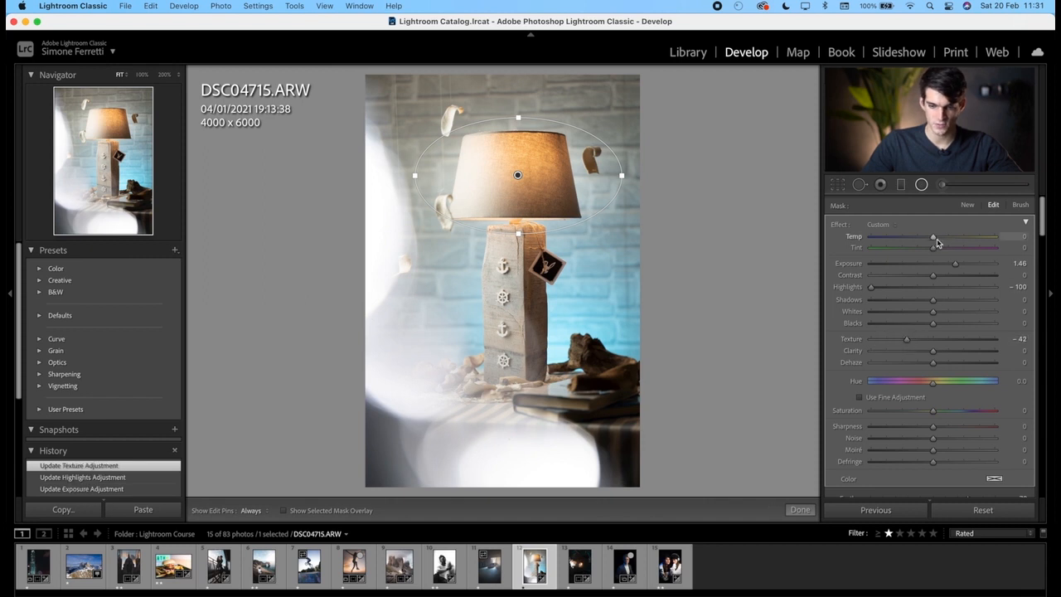
pyautogui.moveTo(934, 239); pyautogui.dragTo(980, 240)
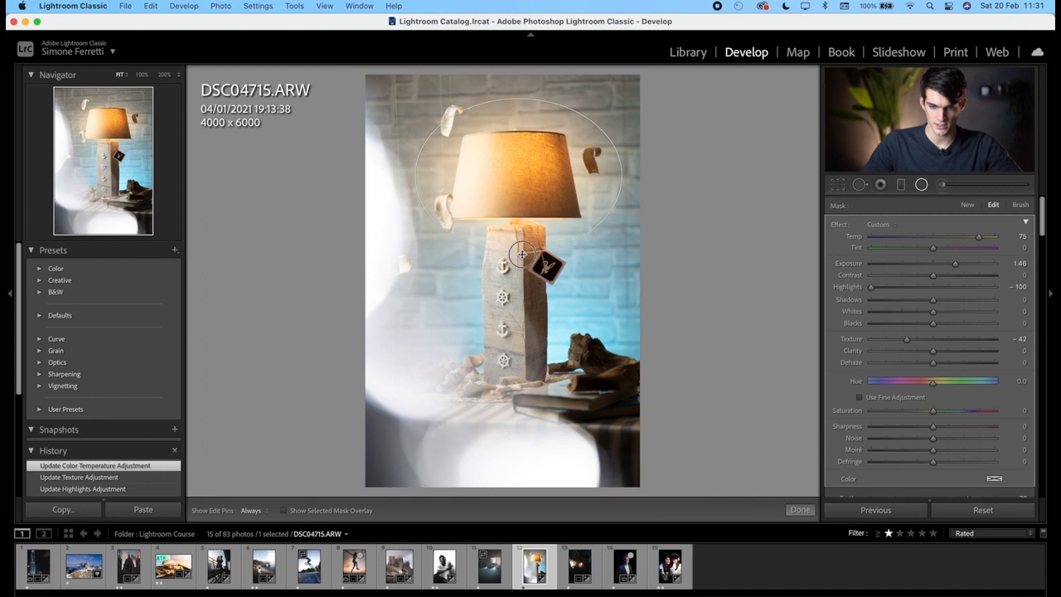
# Step: Enlarge the lampshade filter in height and width, set its feather to 100 and compare the lamp photo with its original version
pyautogui.moveTo(521, 254); pyautogui.dragTo(521, 256)
pyautogui.moveTo(626, 172); pyautogui.dragTo(633, 174)
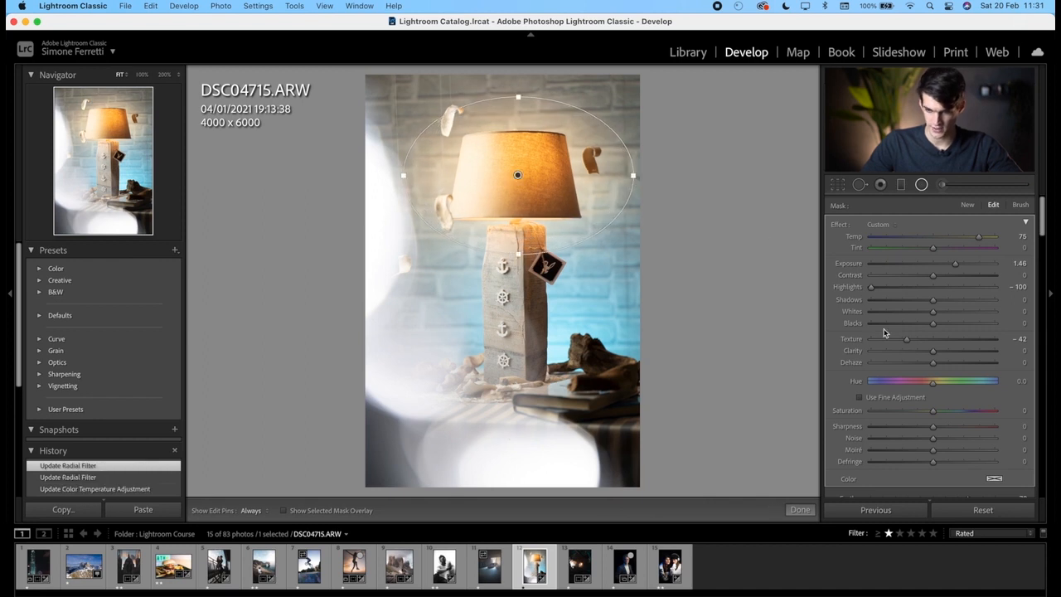
pyautogui.scroll(-5, 908, 351)
pyautogui.moveTo(975, 295); pyautogui.dragTo(1026, 294)
pyautogui.click(800, 511)
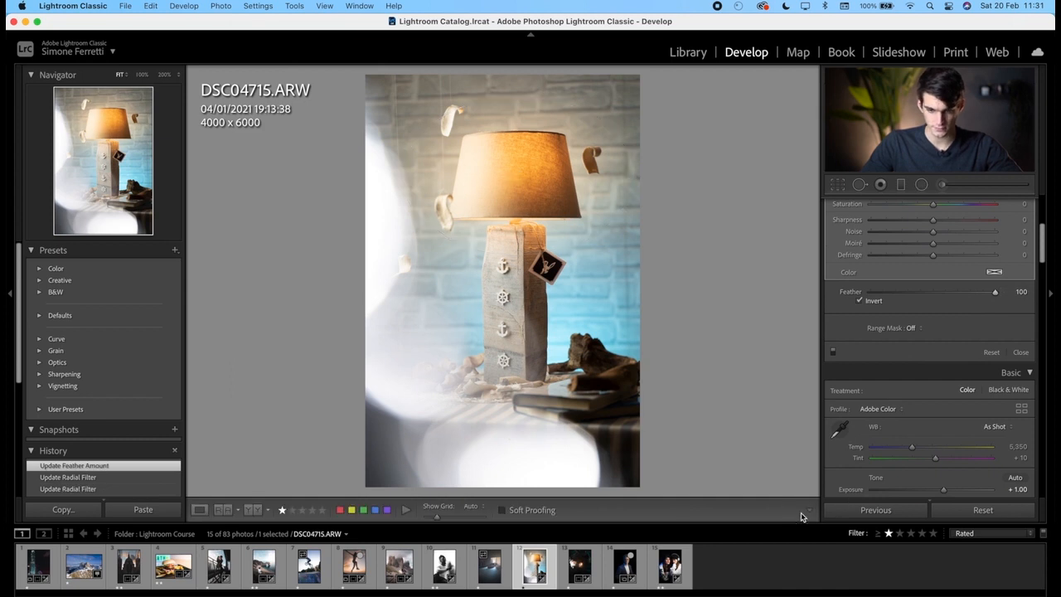
pyautogui.press('\\')
pyautogui.press('\\')
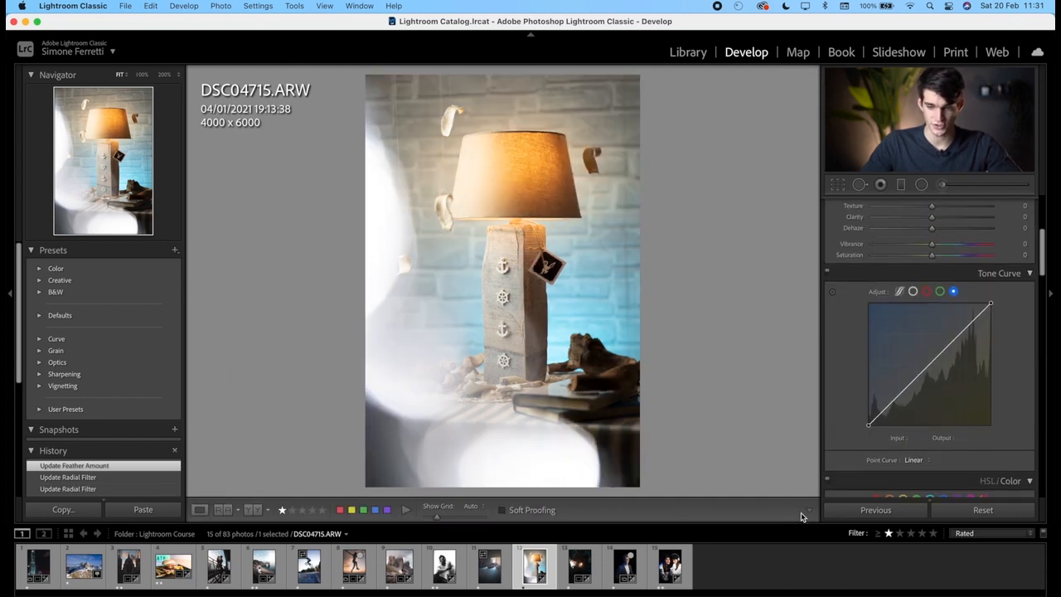
# Step: Crop the lamp photo slightly tighter to 3715 x 5573 and set its highlights to -67
pyautogui.click(837, 184)
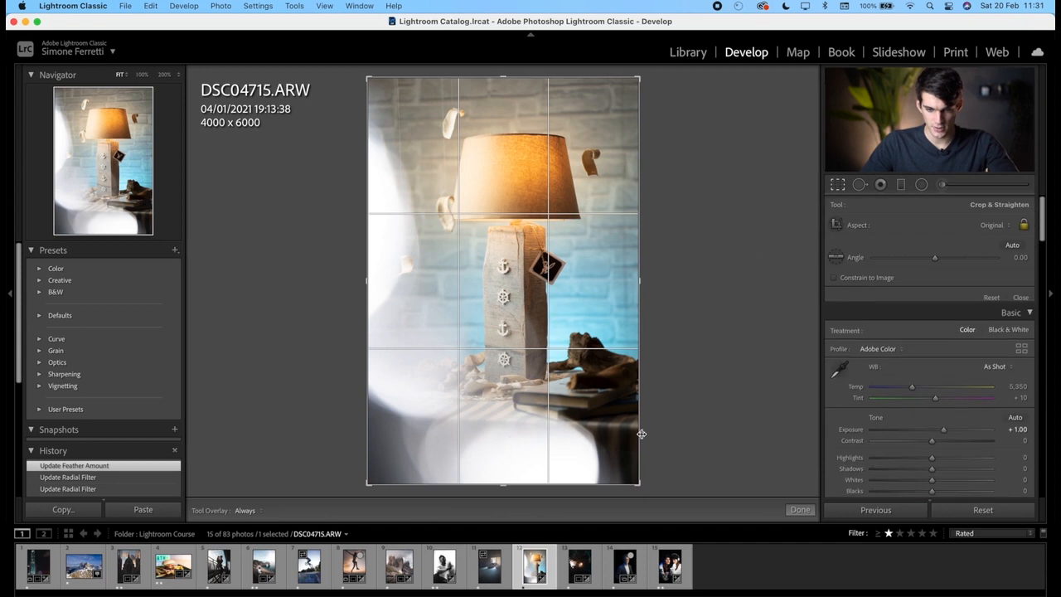
pyautogui.moveTo(371, 489); pyautogui.dragTo(377, 476)
pyautogui.press('Return')
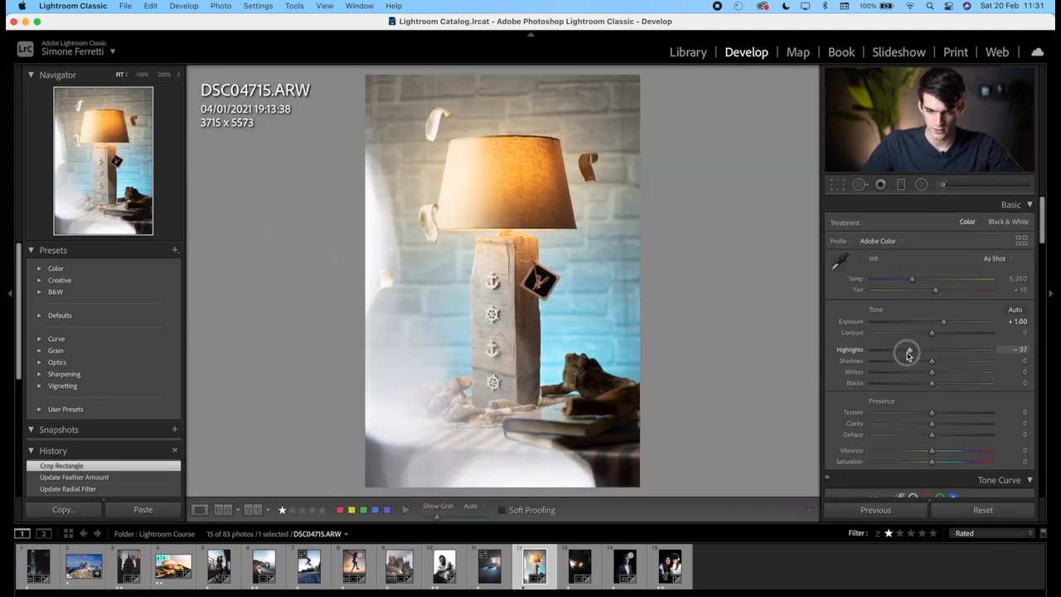
pyautogui.moveTo(930, 358); pyautogui.dragTo(892, 361)
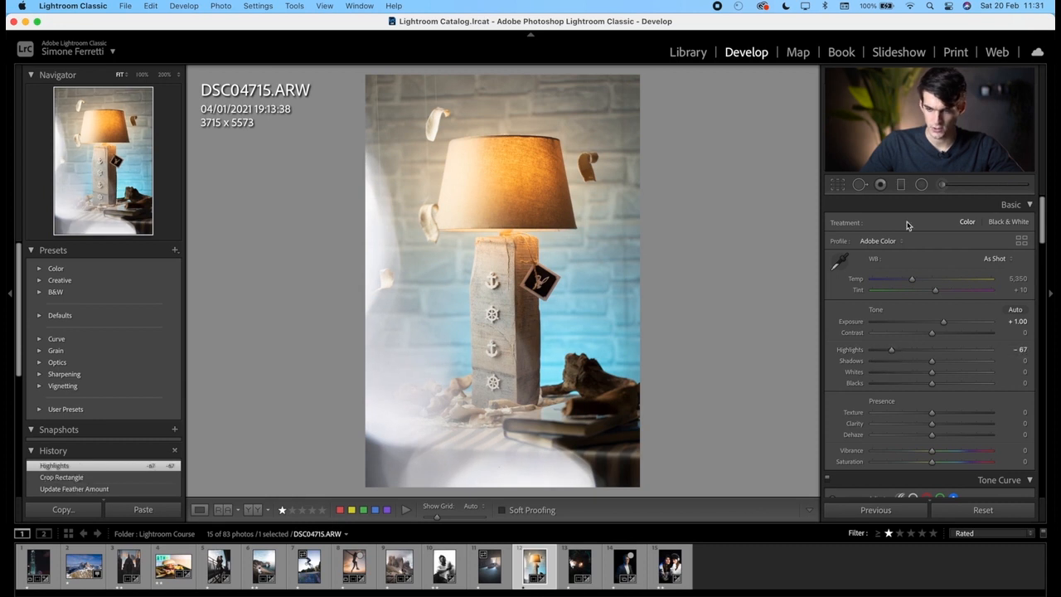
# Step: Add a diagonal graduated filter over the lamp photo's lower-left area, reset its effects and lower its exposure
pyautogui.click(901, 186)
pyautogui.moveTo(411, 412); pyautogui.dragTo(559, 318)
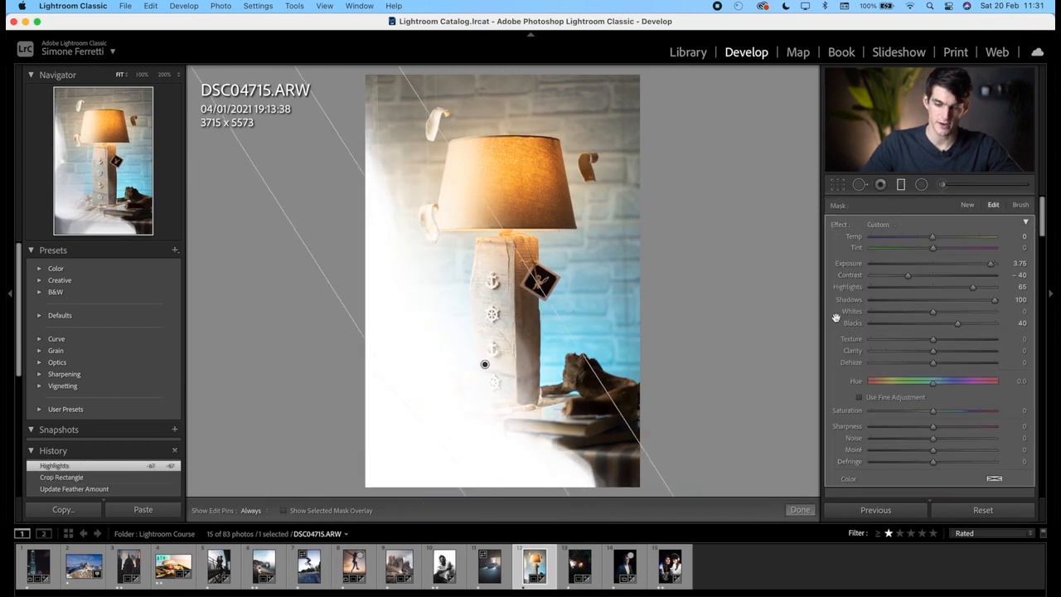
pyautogui.doubleClick(838, 224)
pyautogui.moveTo(935, 263); pyautogui.dragTo(912, 270)
pyautogui.click(800, 510)
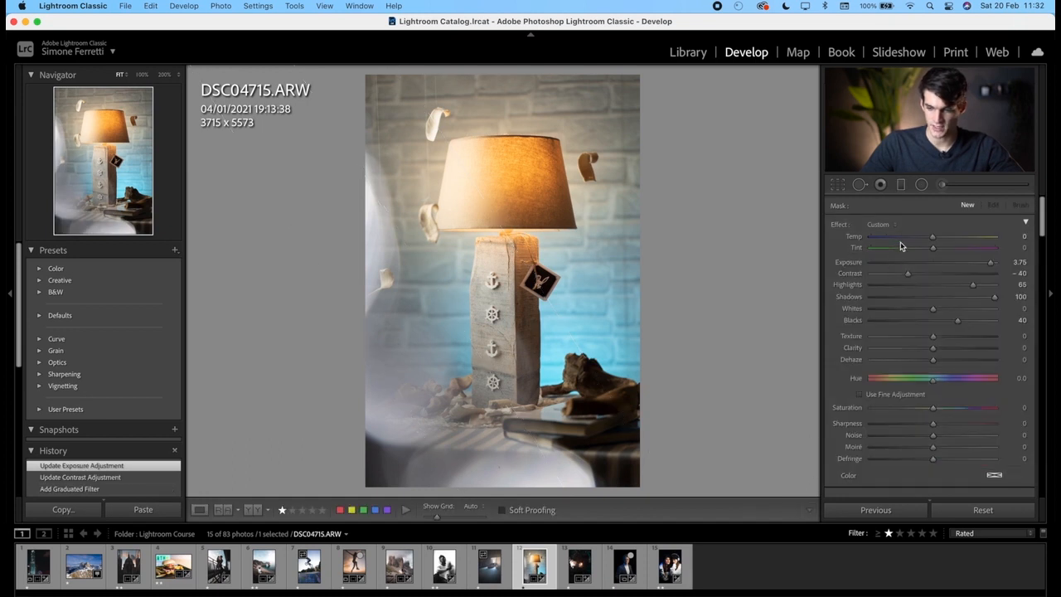
# Step: Add a radial filter around the wooden lamp base, reset its effects and raise its clarity and sharpness
pyautogui.click(921, 184)
pyautogui.moveTo(486, 257); pyautogui.dragTo(503, 323)
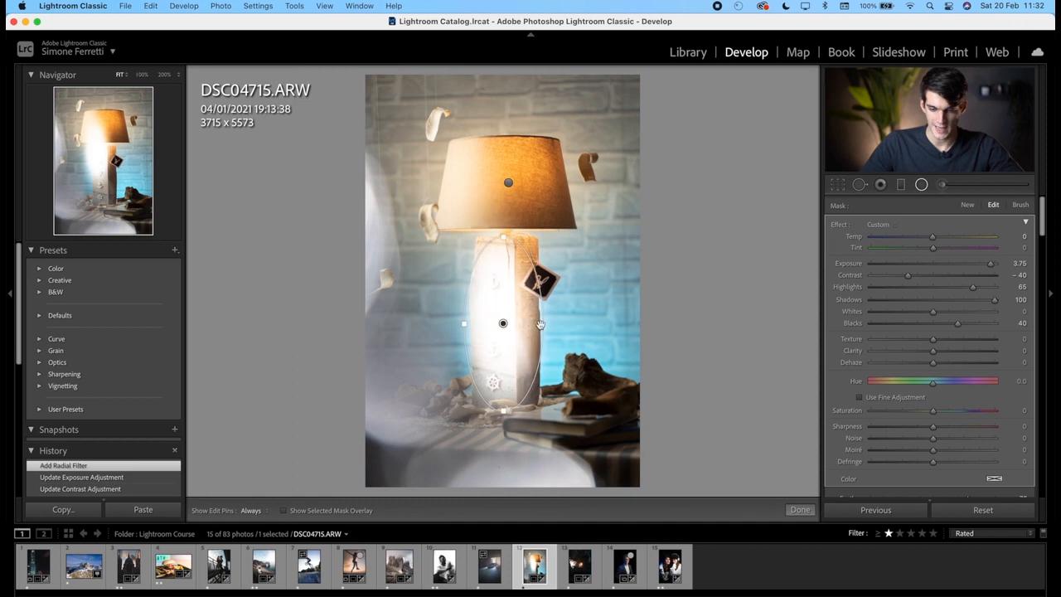
pyautogui.scroll(-1, 921, 300)
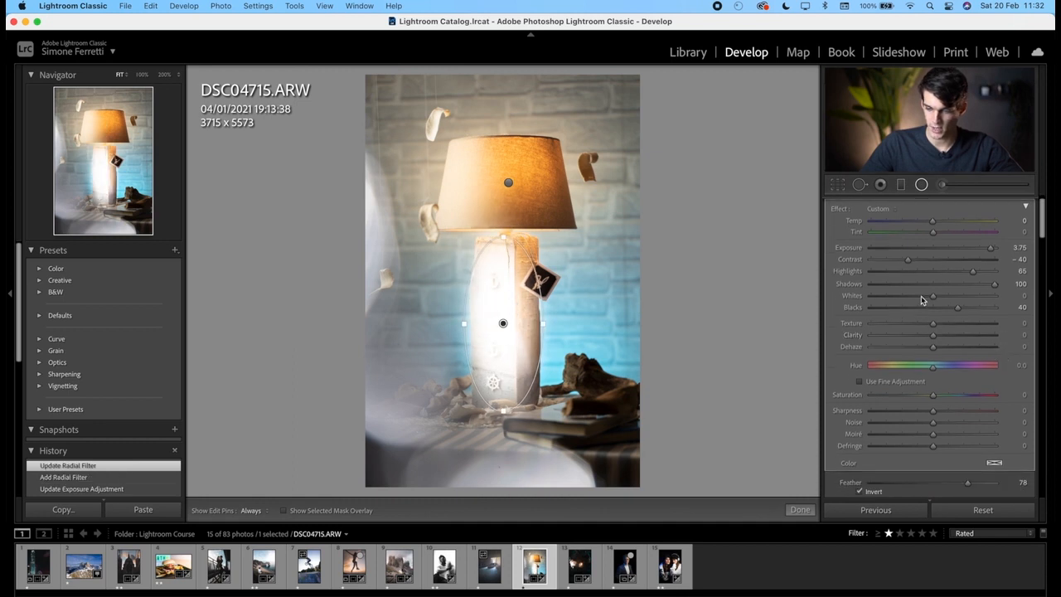
pyautogui.doubleClick(839, 210)
pyautogui.click(948, 335)
pyautogui.click(947, 412)
pyautogui.click(800, 510)
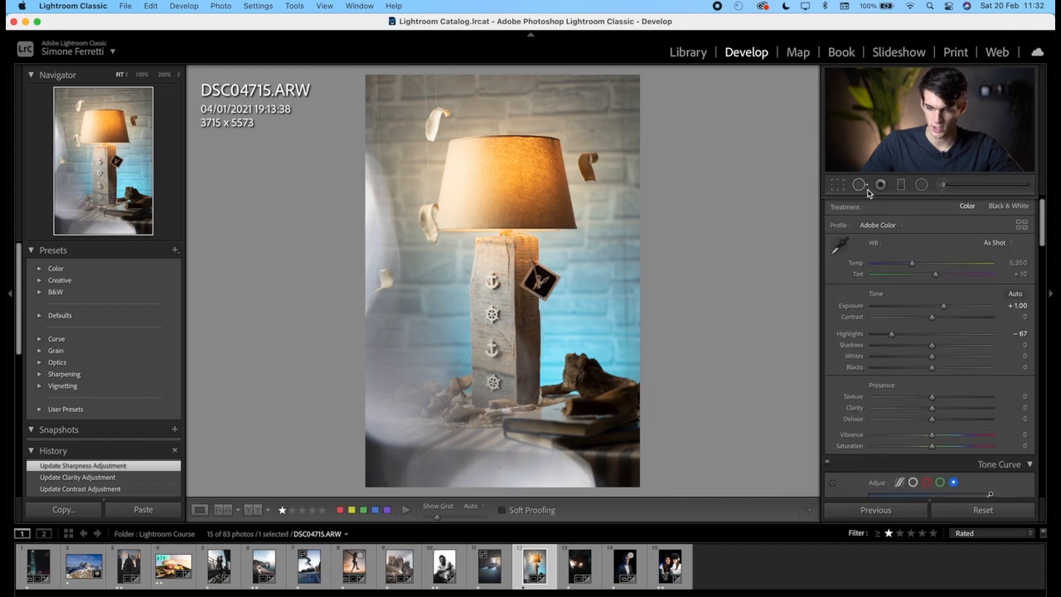
# Step: Set the lamp photo's blue saturation to -100 and compare it with the original version
pyautogui.scroll(-5, 862, 216)
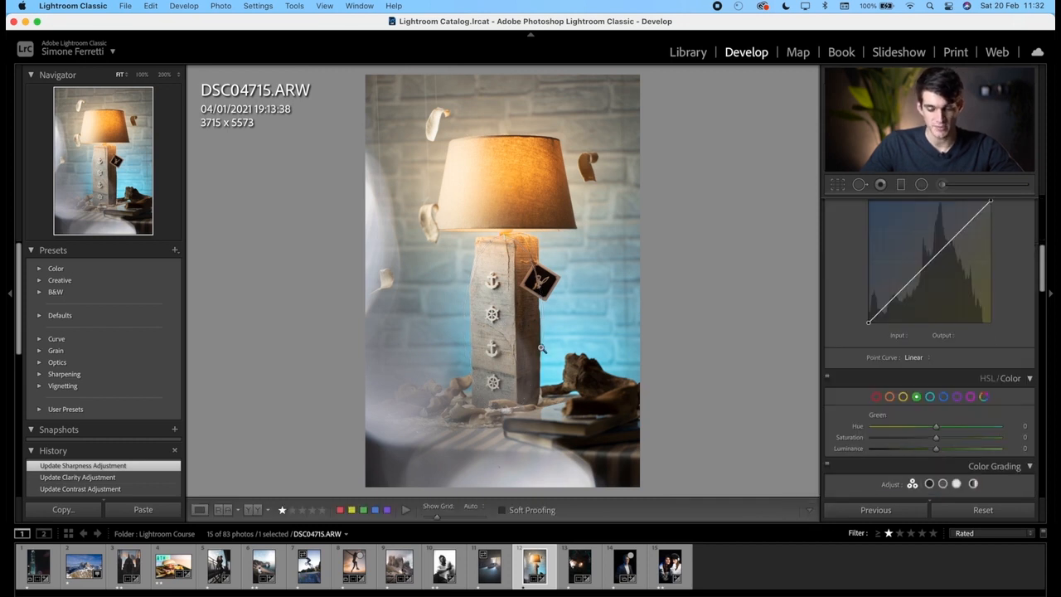
pyautogui.scroll(-1, 916, 402)
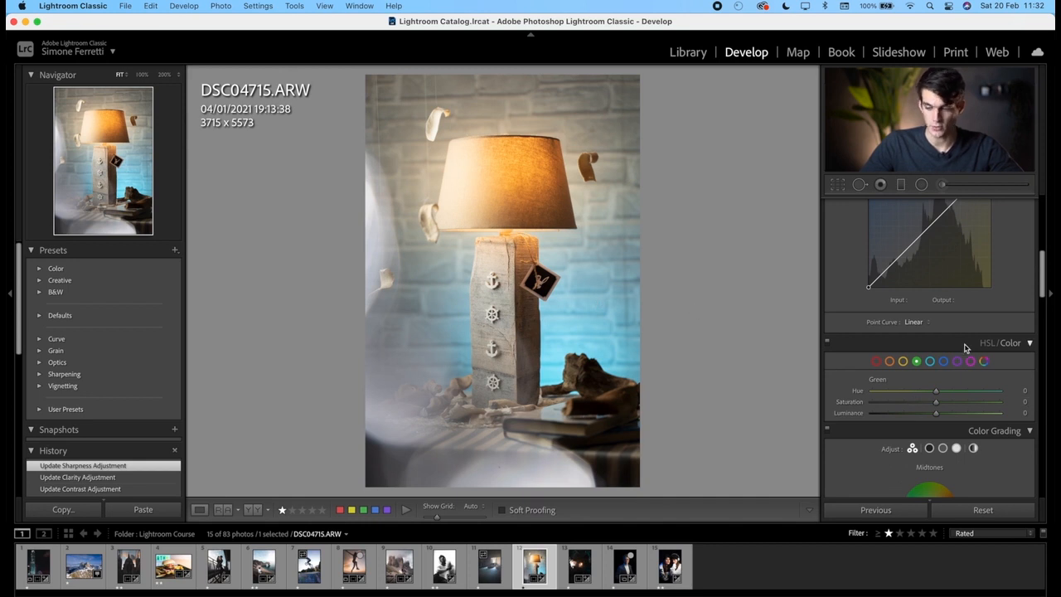
pyautogui.moveTo(927, 406); pyautogui.dragTo(853, 406)
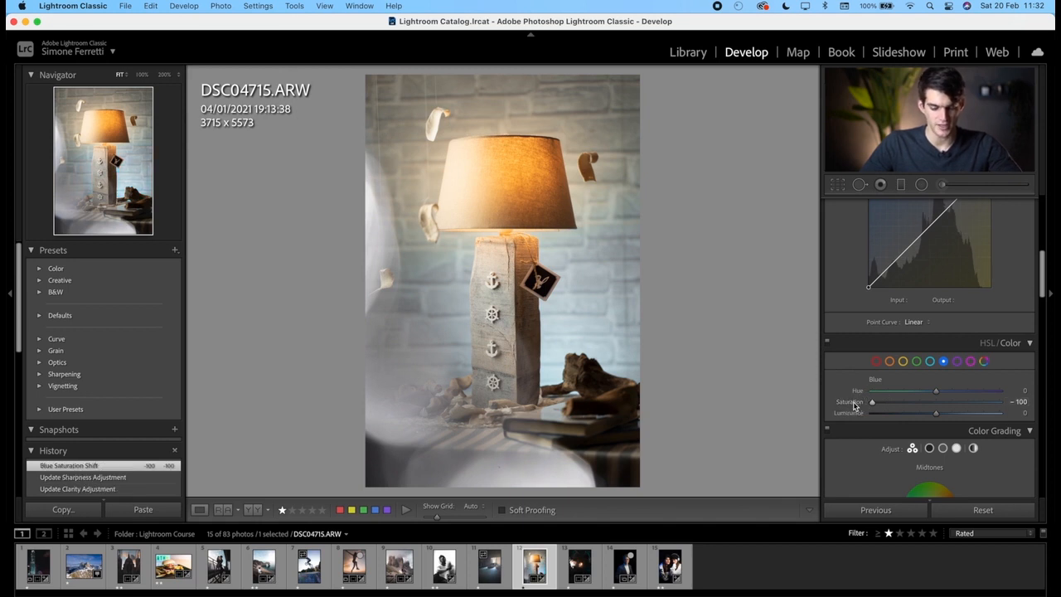
pyautogui.press('\\')
pyautogui.press('\\')
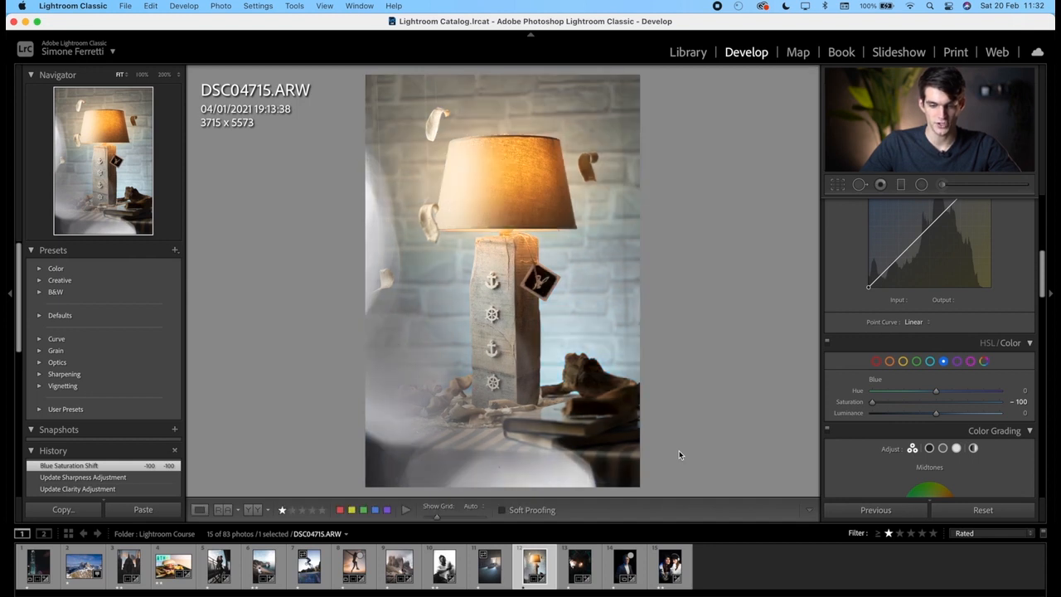
# Step: Set the lamp photo's post-crop vignette amount to -20 with midpoint 0, and compare it with the original version
pyautogui.scroll(-10, 970, 381)
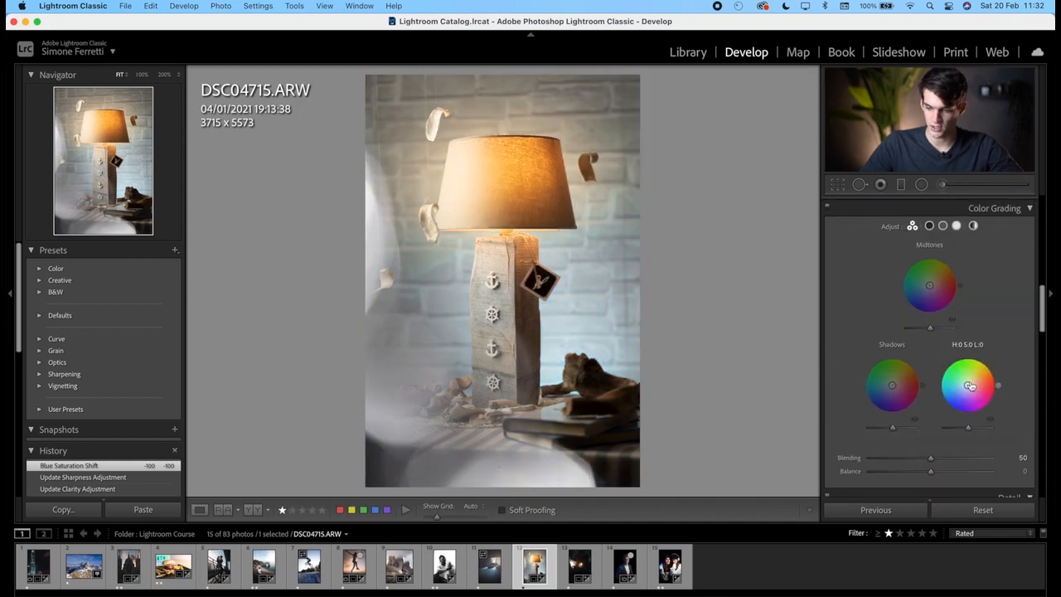
pyautogui.scroll(-6, 969, 381)
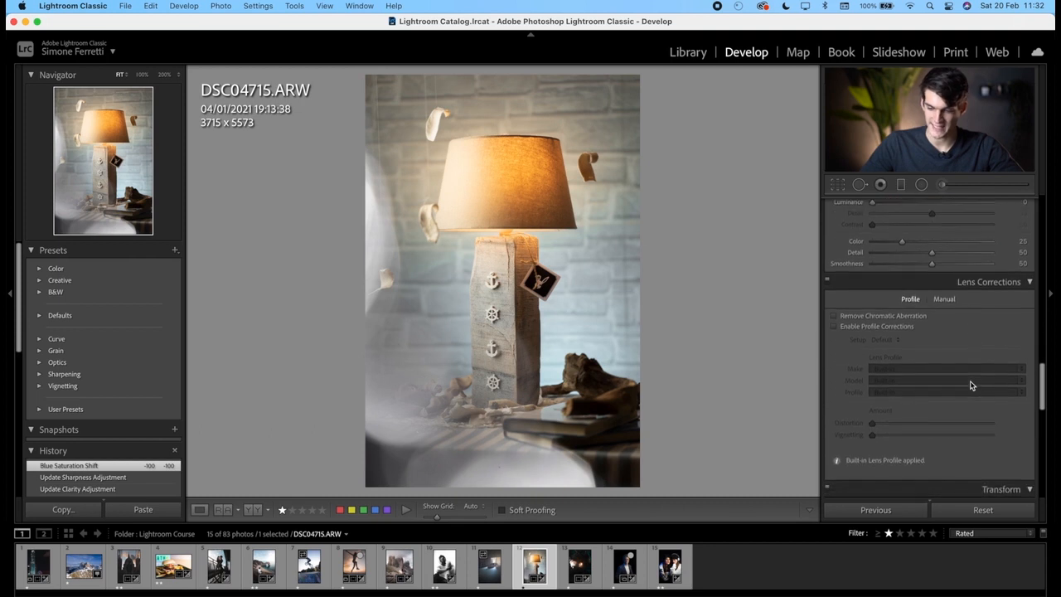
pyautogui.scroll(-6, 960, 419)
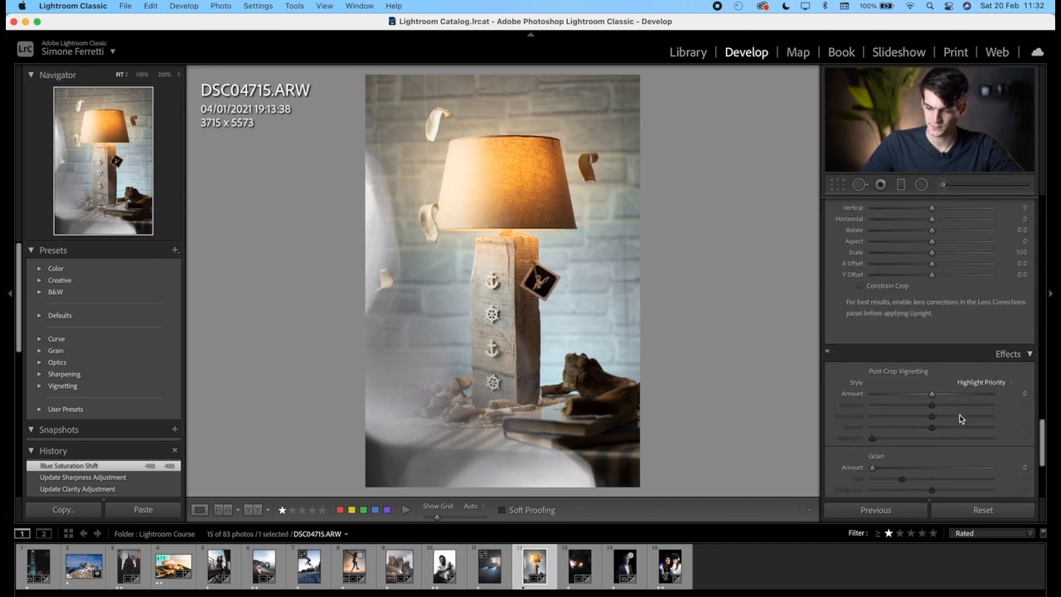
pyautogui.moveTo(930, 397); pyautogui.dragTo(869, 406)
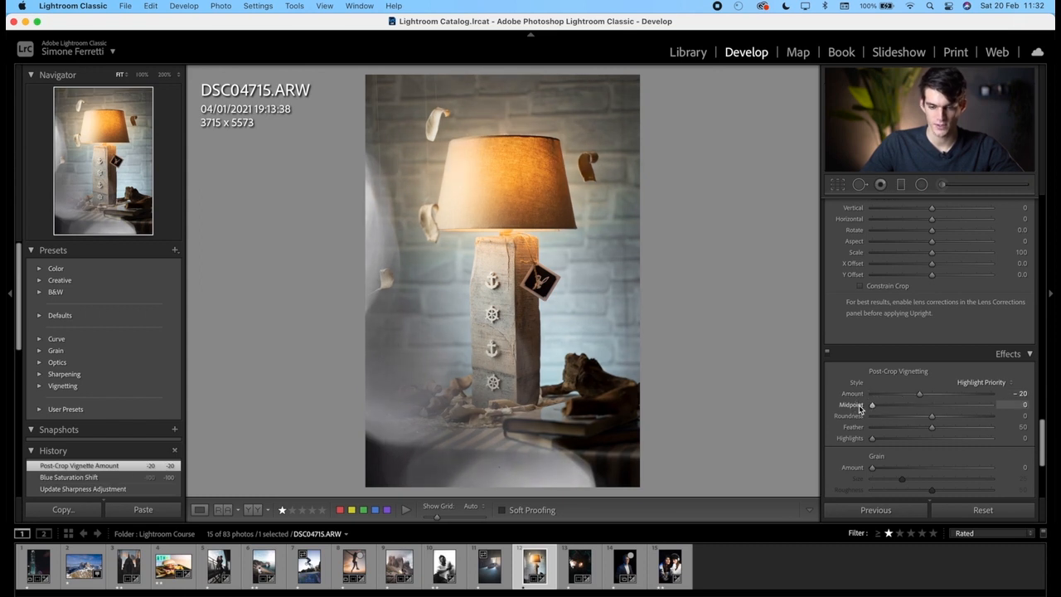
pyautogui.press('\\')
pyautogui.press('\\')
# Step: In the car photo, add a radial filter centred on the image edge beside the window, reset its effects and raise its exposure and temperature
pyautogui.press('Left')
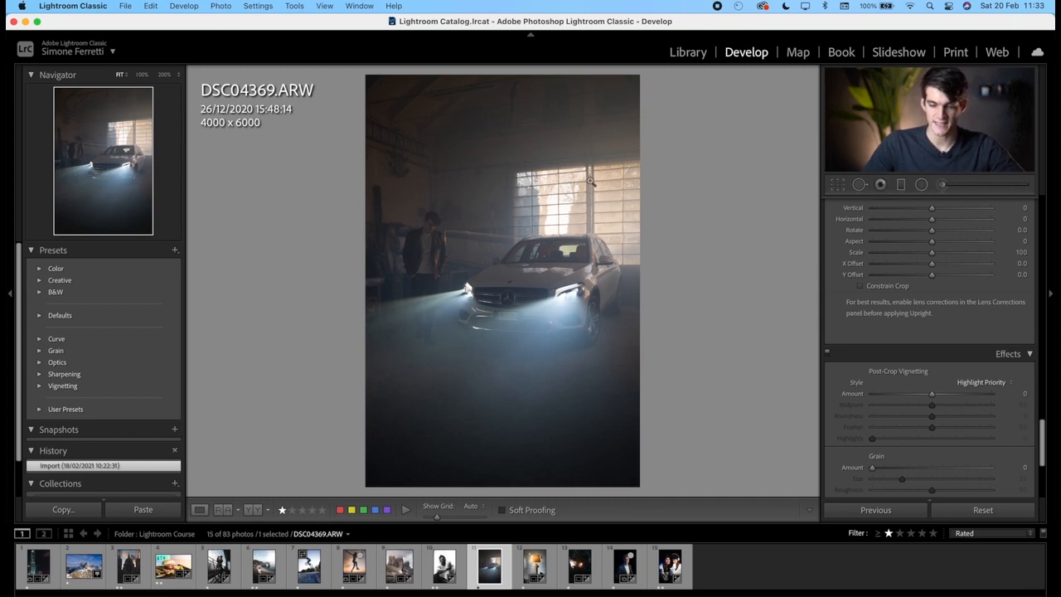
pyautogui.click(921, 183)
pyautogui.moveTo(679, 202); pyautogui.dragTo(542, 273)
pyautogui.moveTo(650, 219); pyautogui.dragTo(609, 229)
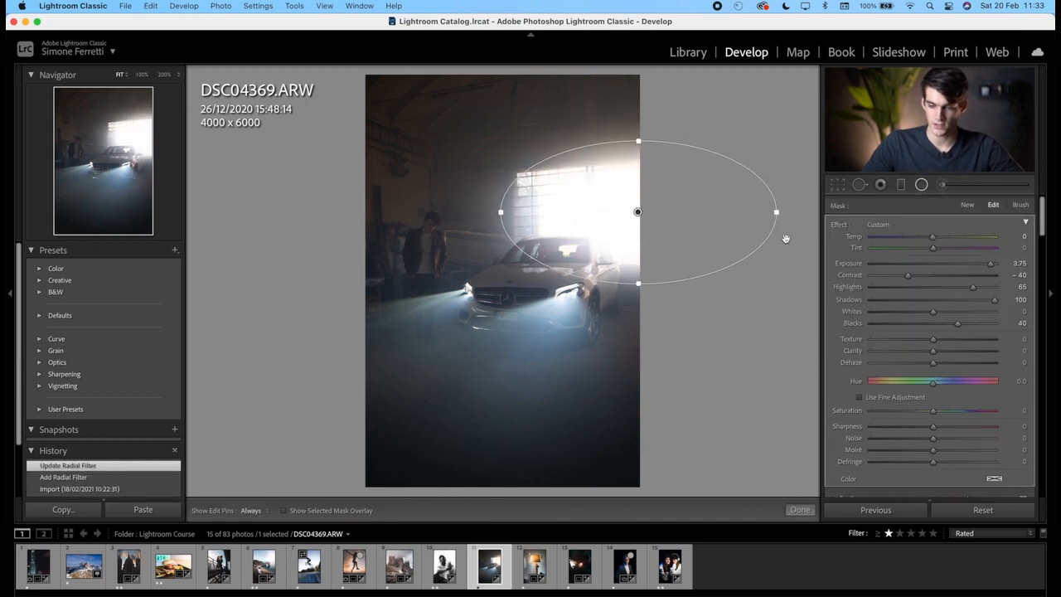
pyautogui.scroll(-1, 849, 248)
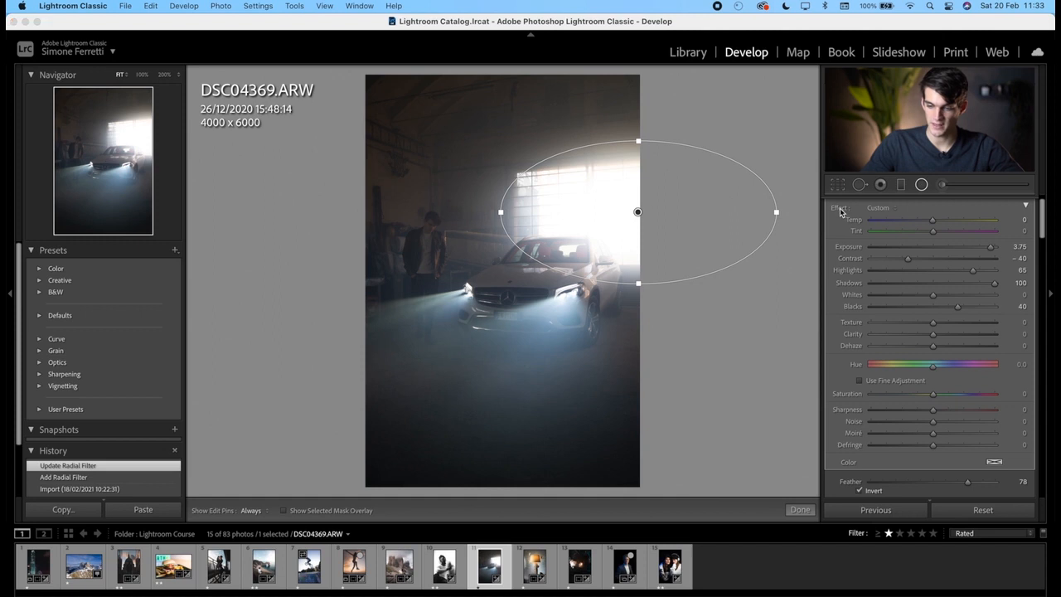
pyautogui.doubleClick(840, 210)
pyautogui.moveTo(934, 247); pyautogui.dragTo(966, 226)
# Step: Set the window filter's feather to 100 and texture to -43, and enlarge its height
pyautogui.scroll(-3, 959, 331)
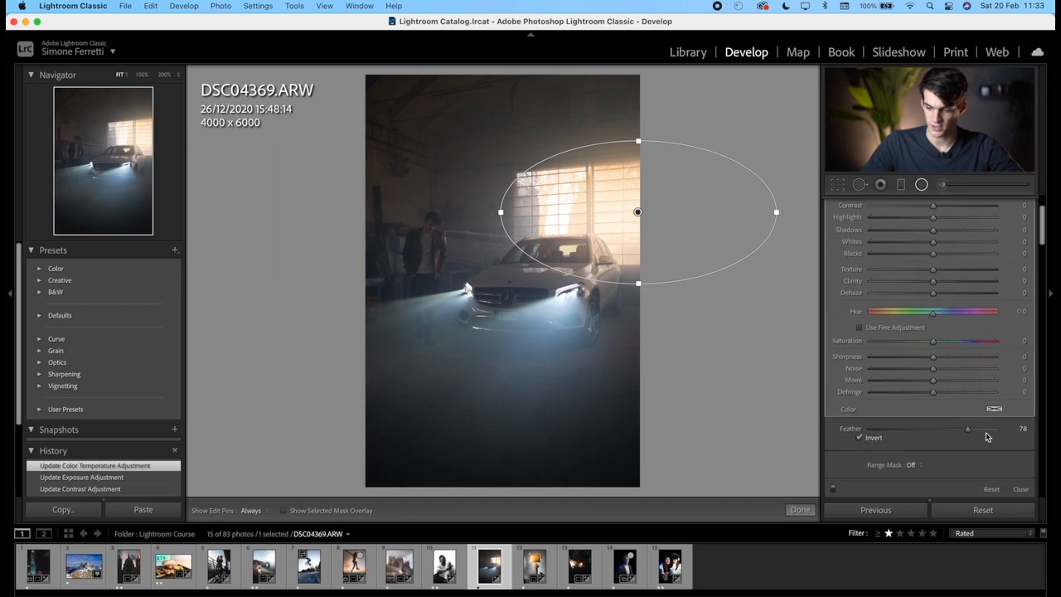
pyautogui.moveTo(988, 432); pyautogui.dragTo(998, 431)
pyautogui.moveTo(917, 271); pyautogui.dragTo(906, 272)
pyautogui.moveTo(637, 136); pyautogui.dragTo(638, 113)
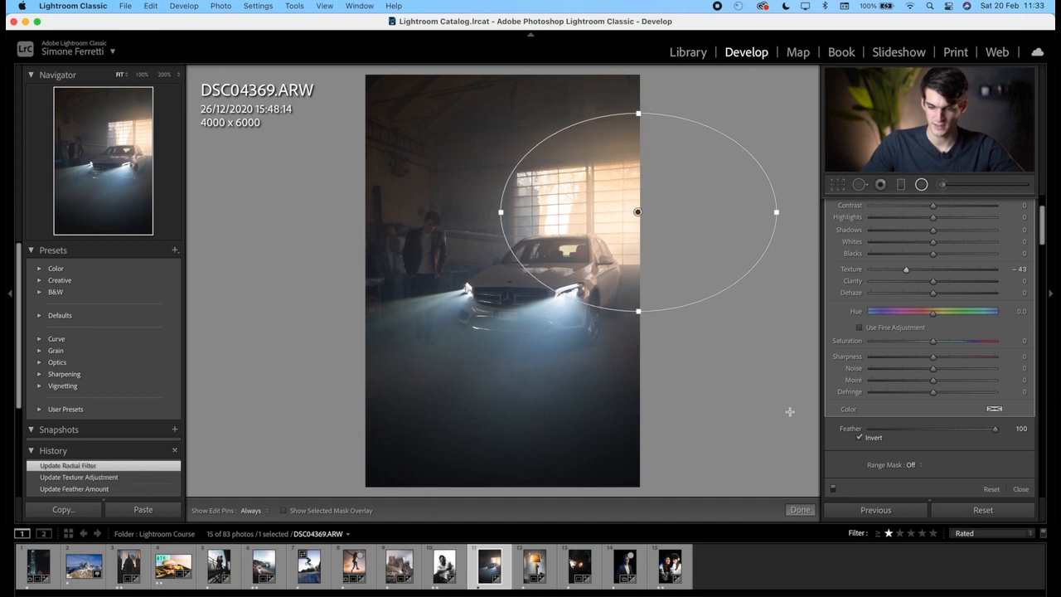
pyautogui.click(800, 510)
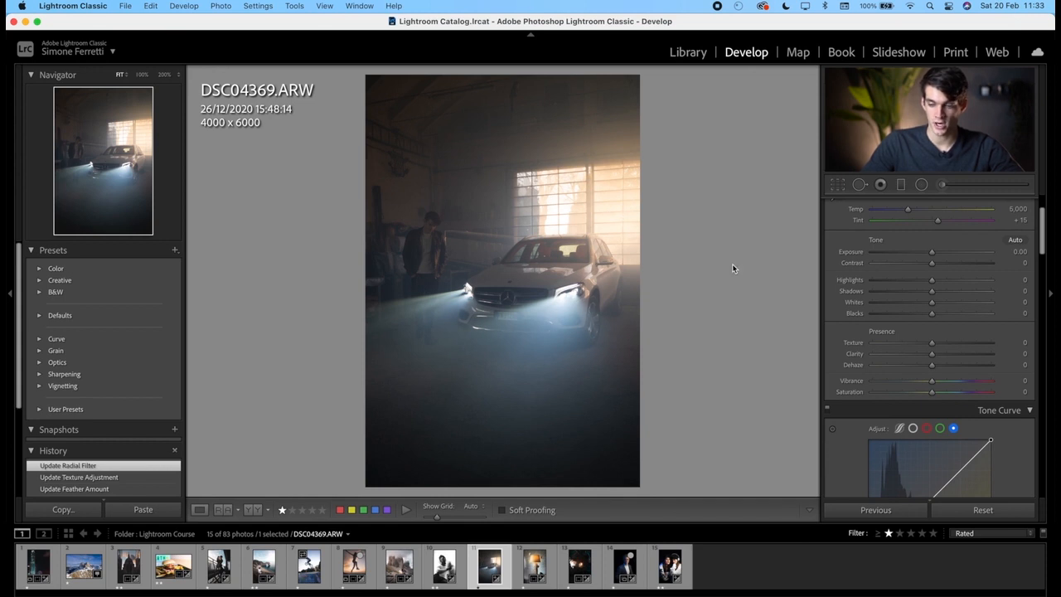
# Step: Set the car photo's blue hue to -25 and blue saturation to +1
pyautogui.scroll(-5, 942, 343)
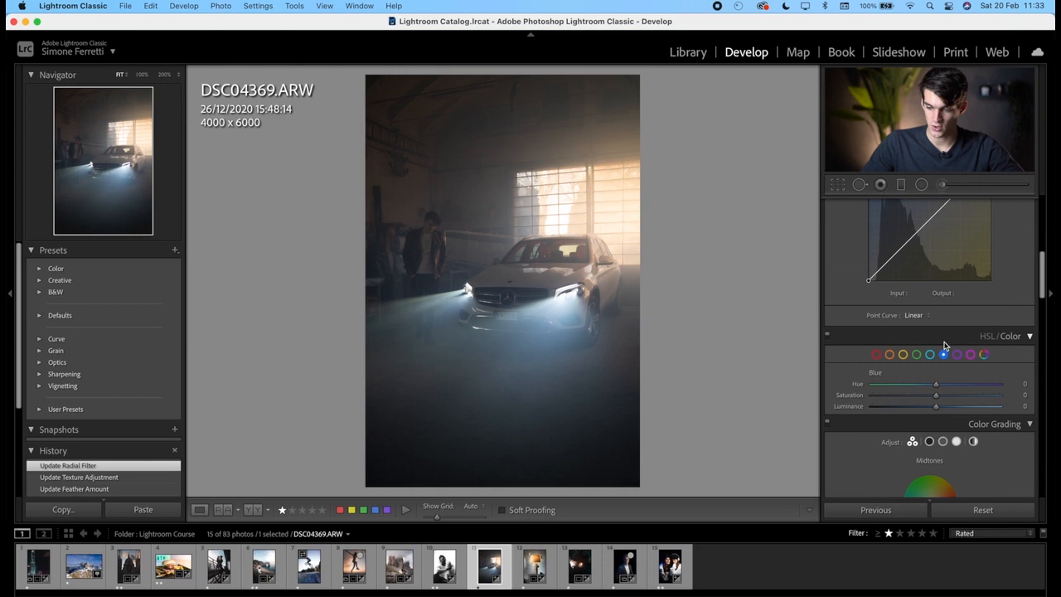
pyautogui.moveTo(934, 386); pyautogui.dragTo(919, 385)
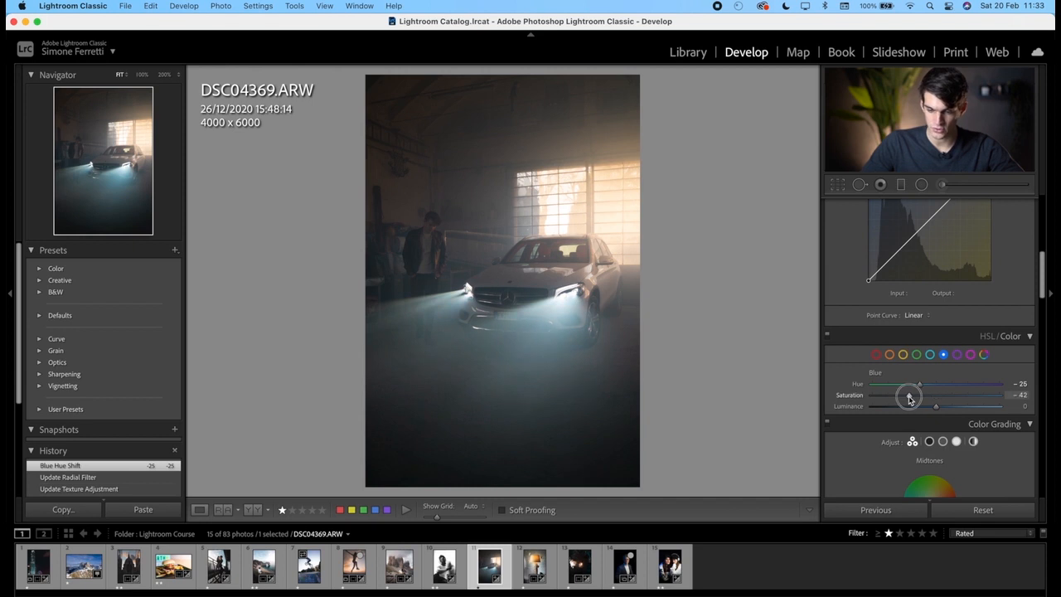
pyautogui.moveTo(935, 400); pyautogui.dragTo(937, 400)
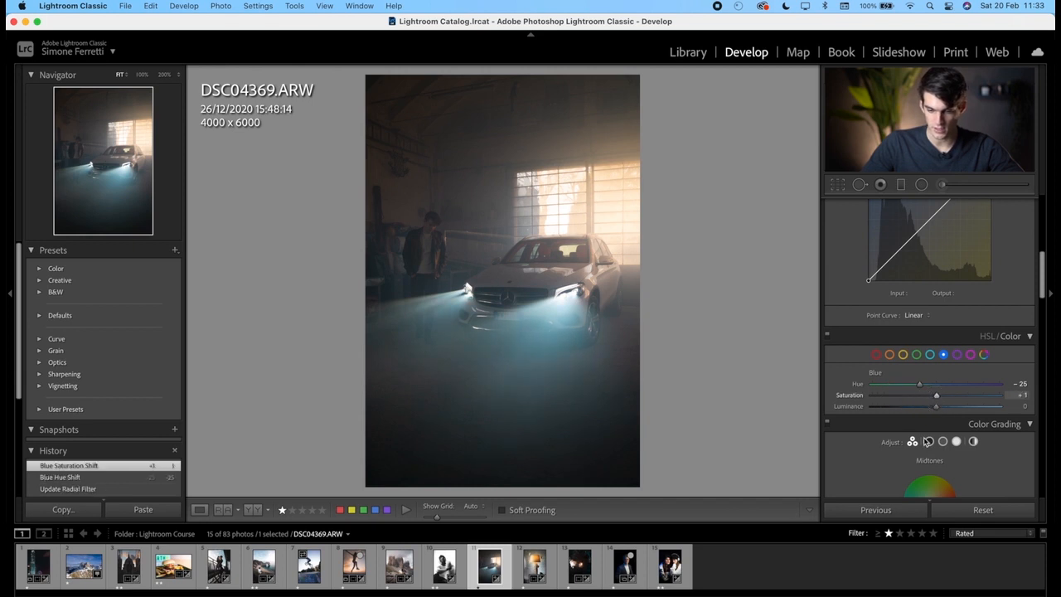
# Step: Add a radial filter centred on the front of the car and reset its effects
pyautogui.click(921, 184)
pyautogui.moveTo(531, 264); pyautogui.dragTo(597, 332)
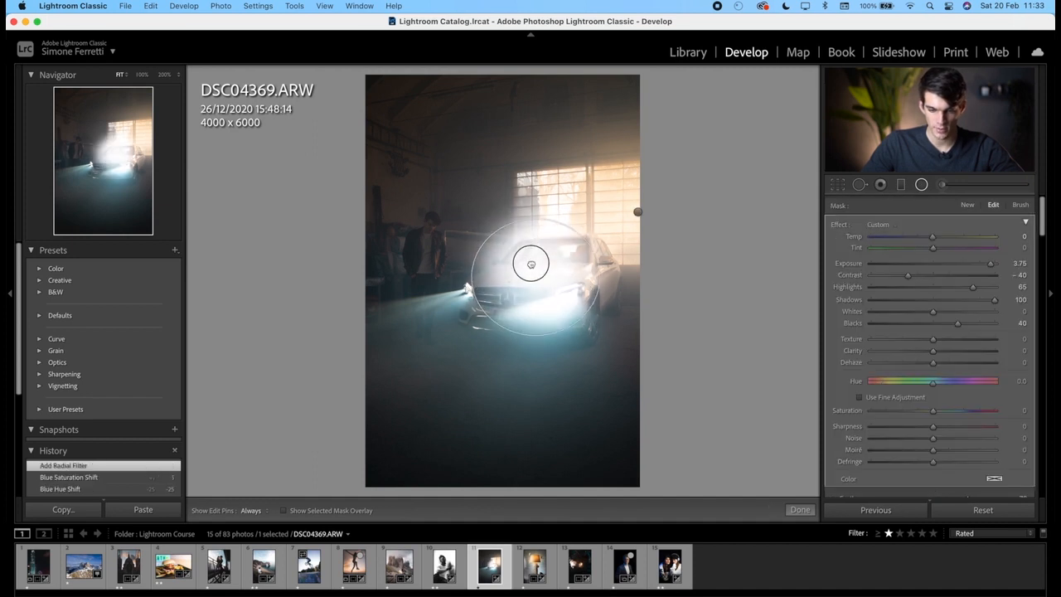
pyautogui.moveTo(530, 264); pyautogui.dragTo(533, 284)
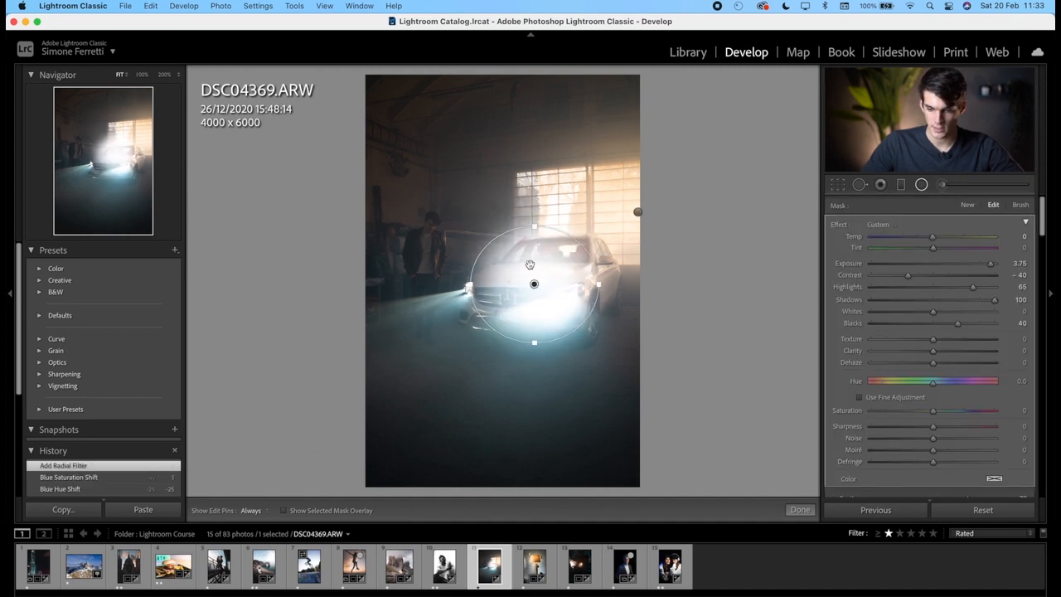
pyautogui.doubleClick(840, 225)
# Step: Set the car filter's clarity to 22, sharpness to 16 and exposure to 0.32, and fine-tune its position and height over the car
pyautogui.moveTo(933, 355)
pyautogui.mouseDown()
pyautogui.moveTo(959, 352)
pyautogui.moveTo(936, 352)
pyautogui.moveTo(959, 353)
pyautogui.moveTo(947, 355)
pyautogui.mouseUp()
pyautogui.moveTo(933, 427); pyautogui.dragTo(942, 427)
pyautogui.moveTo(931, 262); pyautogui.dragTo(940, 263)
pyautogui.moveTo(590, 275); pyautogui.dragTo(599, 276)
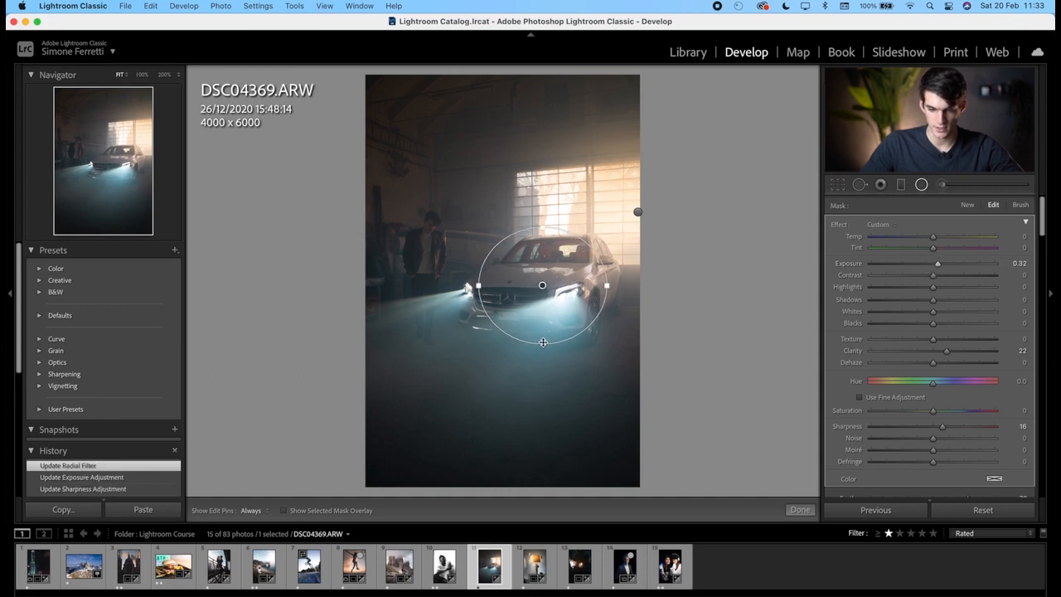
pyautogui.moveTo(540, 343); pyautogui.dragTo(542, 340)
pyautogui.click(798, 508)
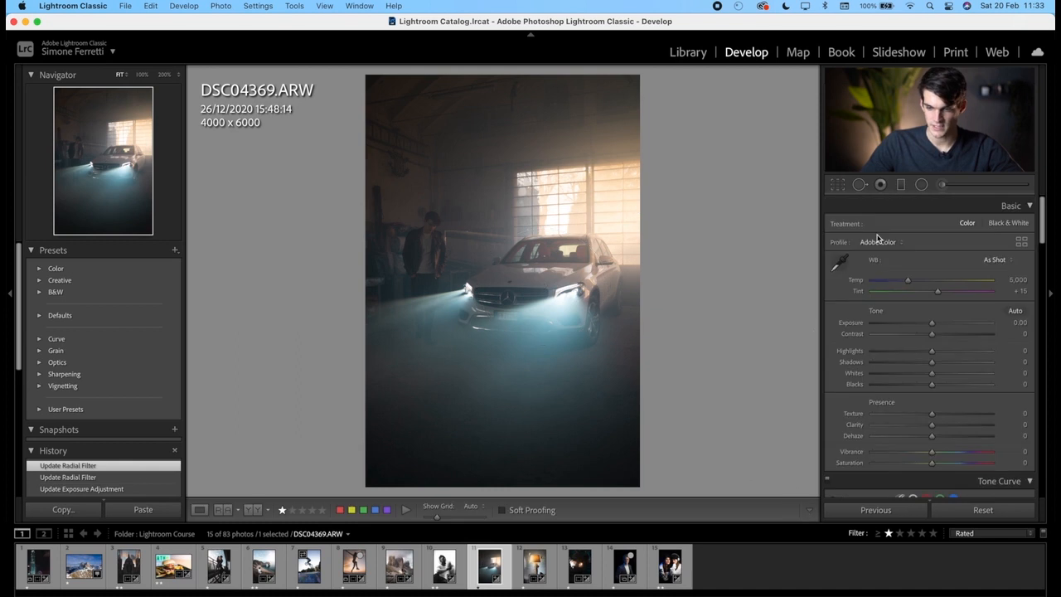
# Step: Add a graduated filter over the car photo's upper-left corner, reset its effects, set exposure to -0.84 and rotate it to a flatter angle
pyautogui.click(903, 184)
pyautogui.moveTo(398, 161); pyautogui.dragTo(430, 146)
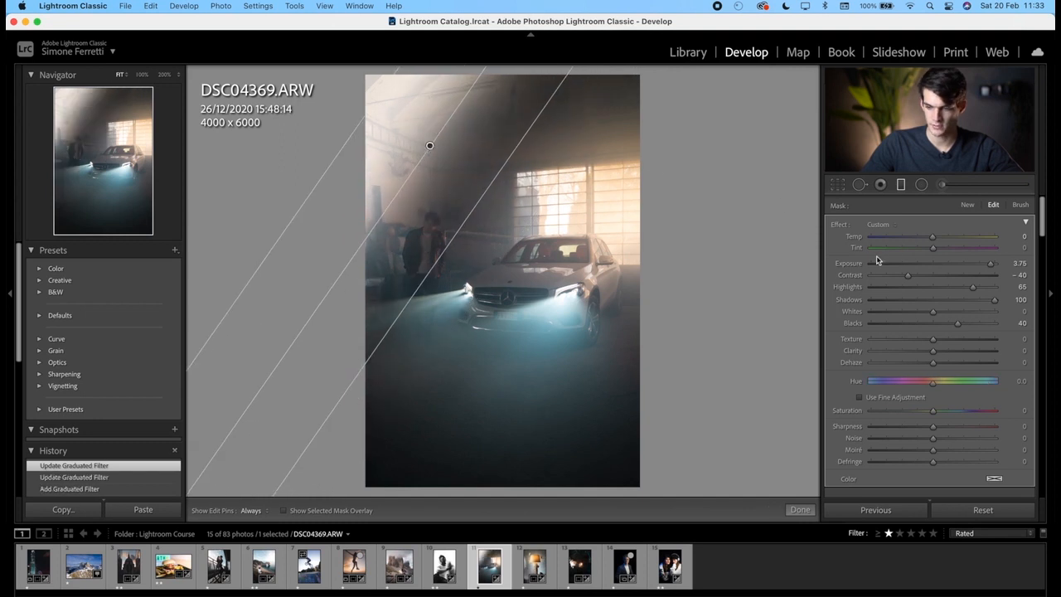
pyautogui.doubleClick(837, 224)
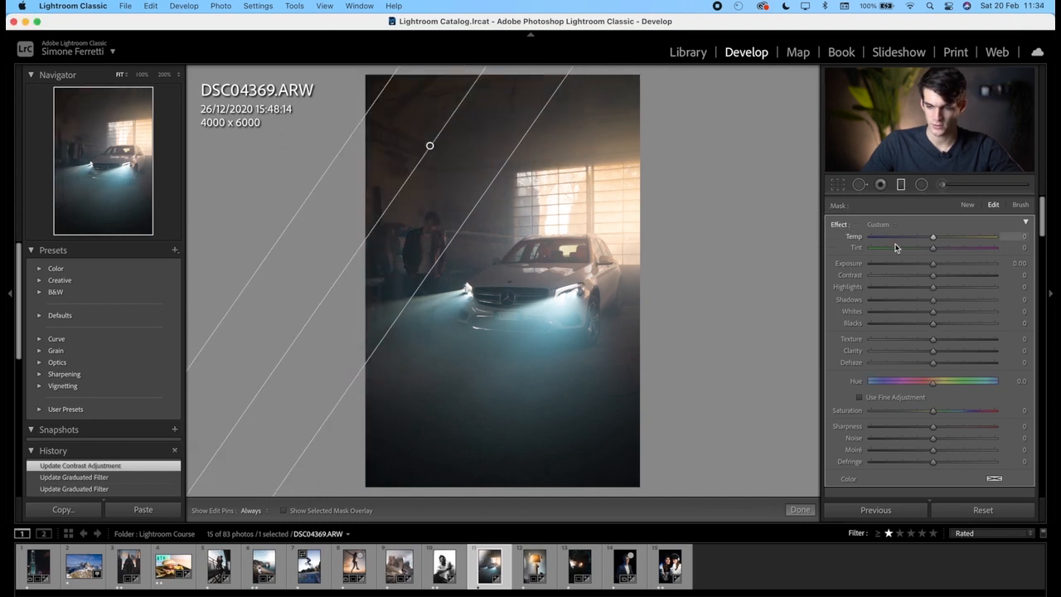
pyautogui.moveTo(933, 262); pyautogui.dragTo(918, 266)
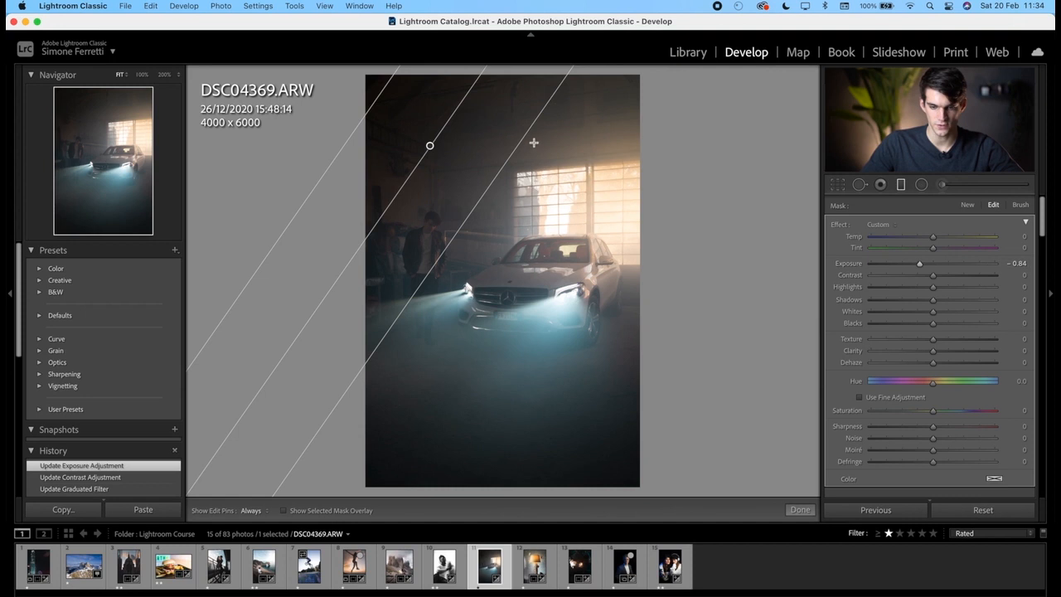
pyautogui.moveTo(473, 96); pyautogui.dragTo(509, 120)
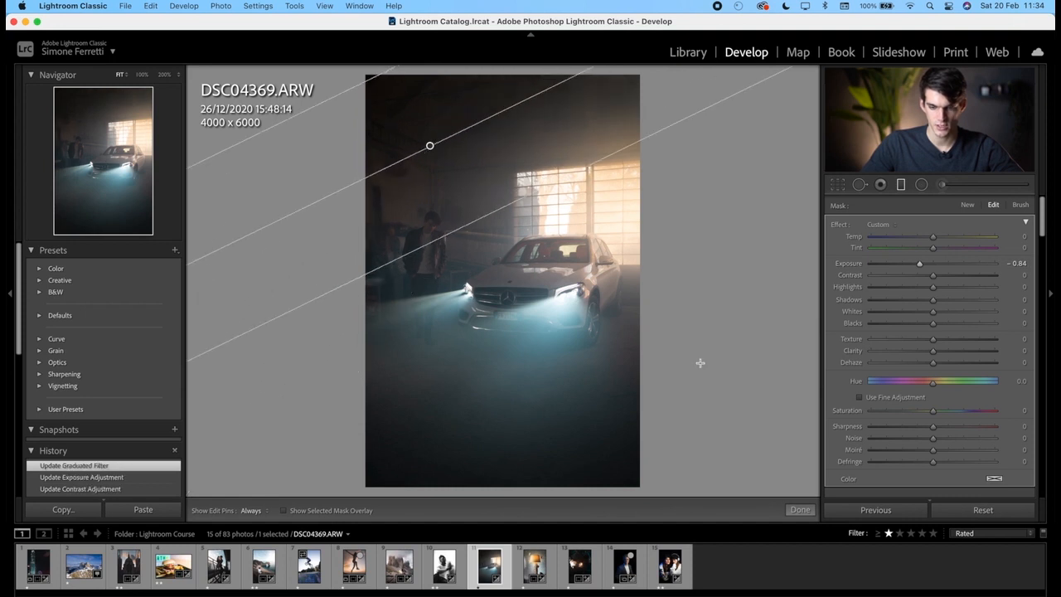
pyautogui.click(796, 510)
# Step: Paint an adjustment brush over the man standing beside the car, reset its effects and slightly raise the brush's exposure
pyautogui.click(547, 268)
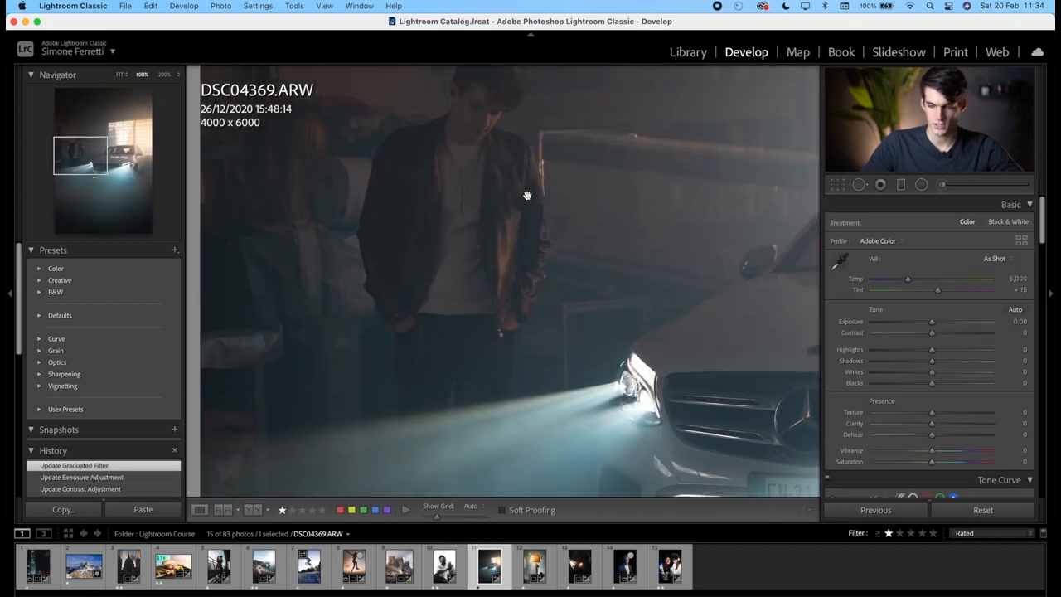
pyautogui.click(942, 184)
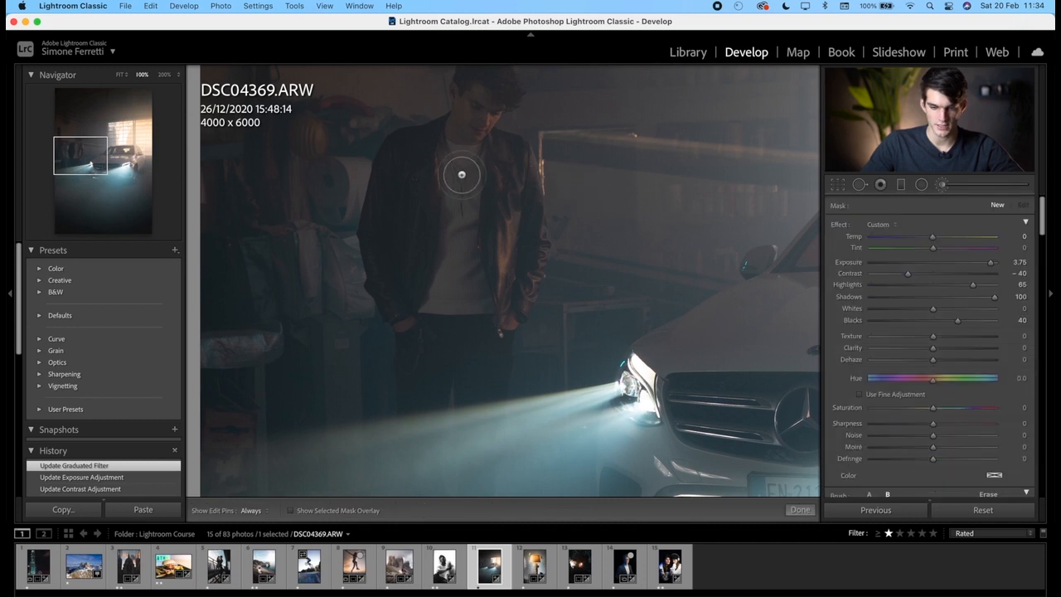
pyautogui.moveTo(480, 104)
pyautogui.mouseDown()
pyautogui.moveTo(462, 162)
pyautogui.moveTo(441, 173)
pyautogui.moveTo(408, 321)
pyautogui.moveTo(459, 267)
pyautogui.moveTo(440, 243)
pyautogui.moveTo(486, 192)
pyautogui.moveTo(429, 191)
pyautogui.moveTo(403, 275)
pyautogui.moveTo(439, 403)
pyautogui.moveTo(431, 206)
pyautogui.moveTo(512, 193)
pyautogui.moveTo(507, 328)
pyautogui.mouseUp()
pyautogui.doubleClick(839, 224)
pyautogui.moveTo(935, 267); pyautogui.dragTo(944, 266)
pyautogui.click(802, 510)
pyautogui.click(658, 349)
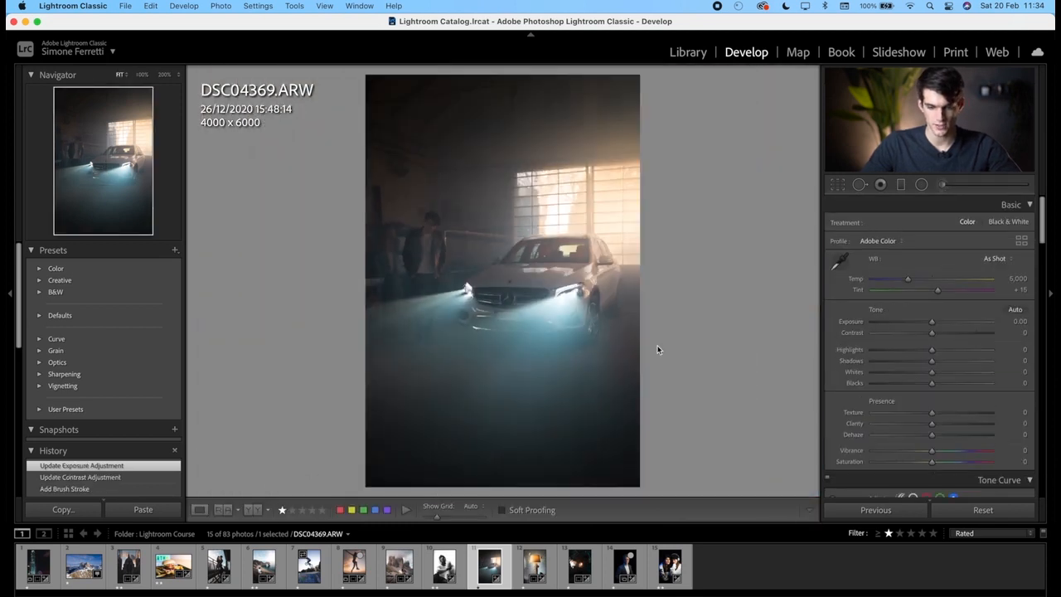
pyautogui.press('\\')
pyautogui.press('\\')
pyautogui.press('\\')
pyautogui.press('\\')
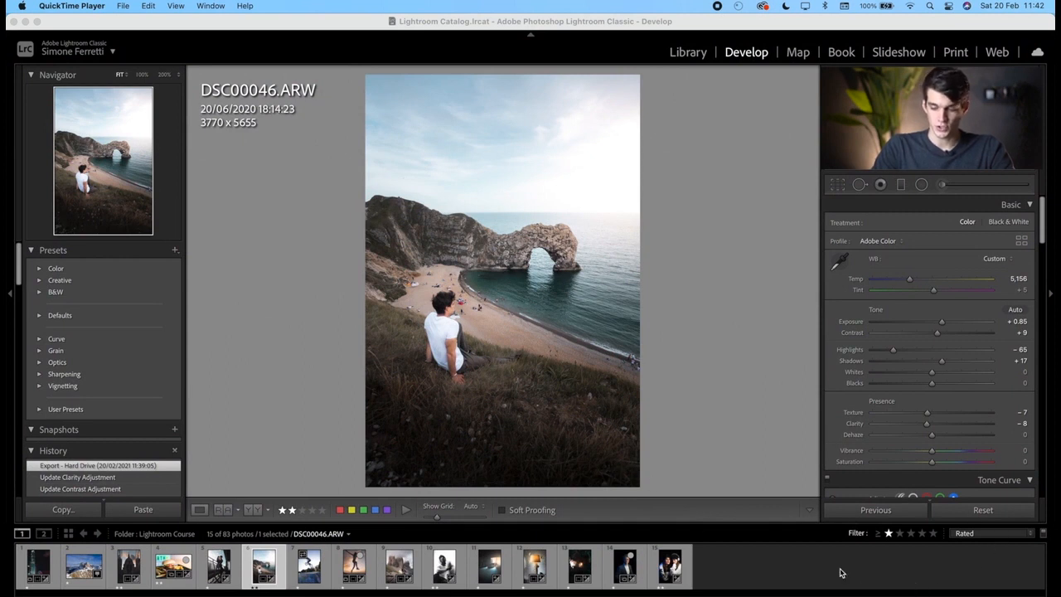
# Step: Filter the filmstrip to photos rated two stars or higher and select all five of them
pyautogui.click(898, 538)
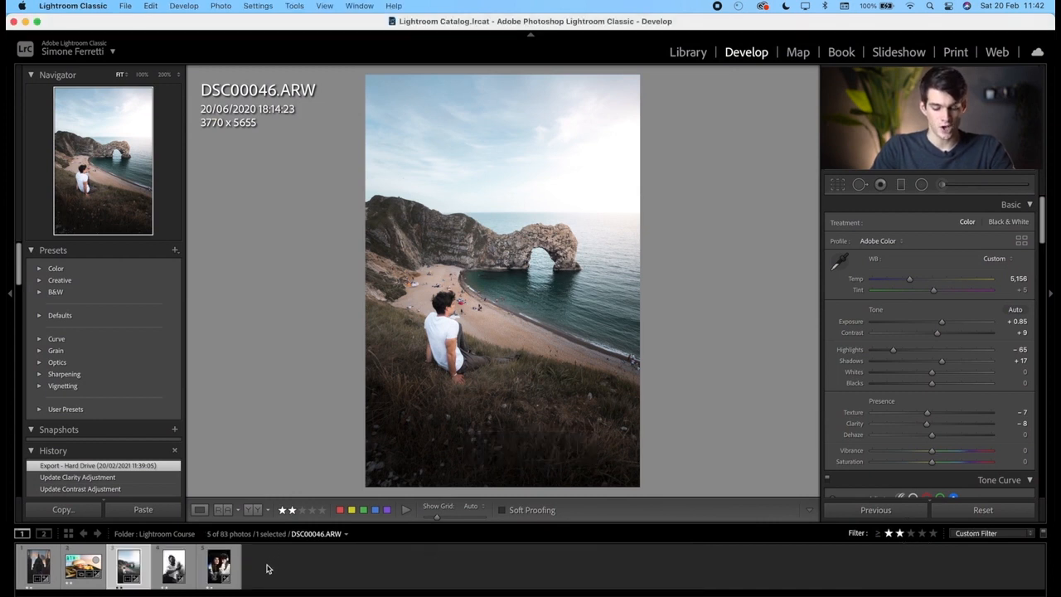
pyautogui.keyDown('super'); pyautogui.click(218, 567); pyautogui.keyUp('super')
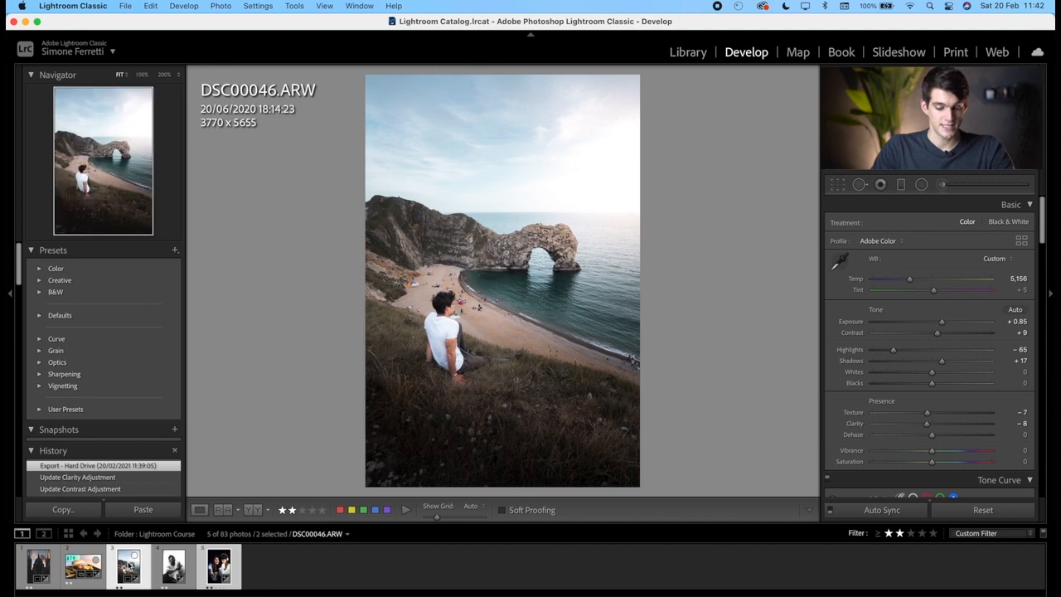
pyautogui.keyDown('super'); pyautogui.click(84, 567); pyautogui.keyUp('super')
pyautogui.keyDown('super'); pyautogui.click(37, 564); pyautogui.keyUp('super')
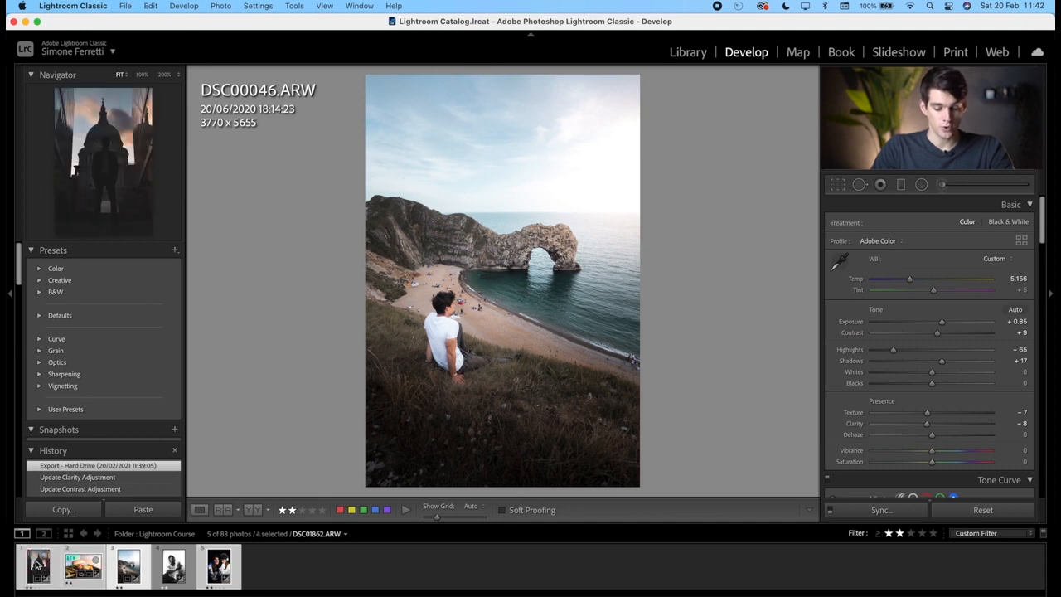
pyautogui.press('super')
pyautogui.keyDown('super'); pyautogui.click(173, 566); pyautogui.keyUp('super')
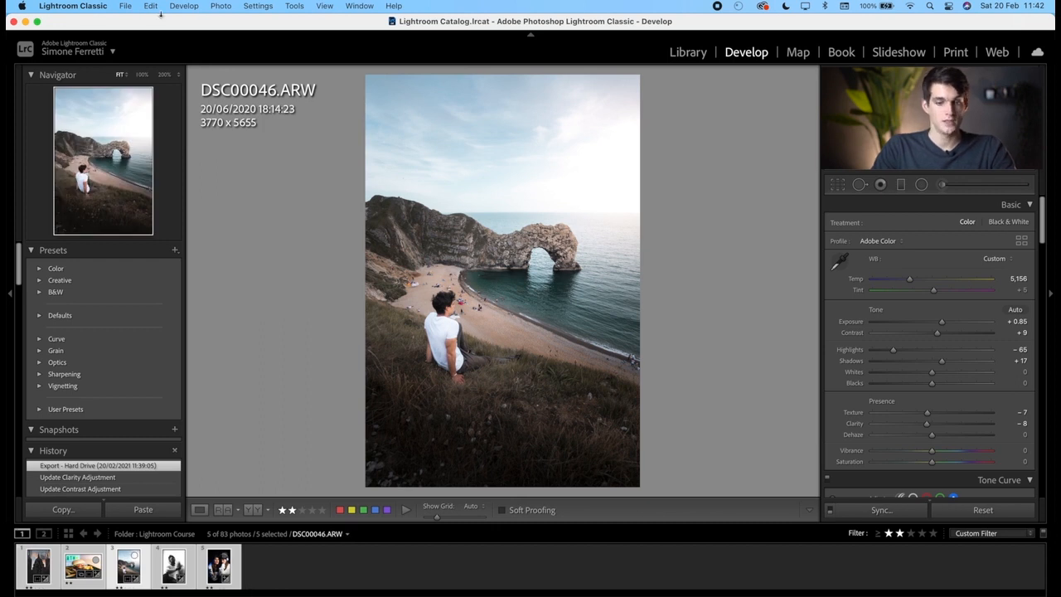
# Step: Start exporting the selected photos to the Desktop and name the destination subfolder LIGHTROOM EXPORT 1
pyautogui.click(125, 6)
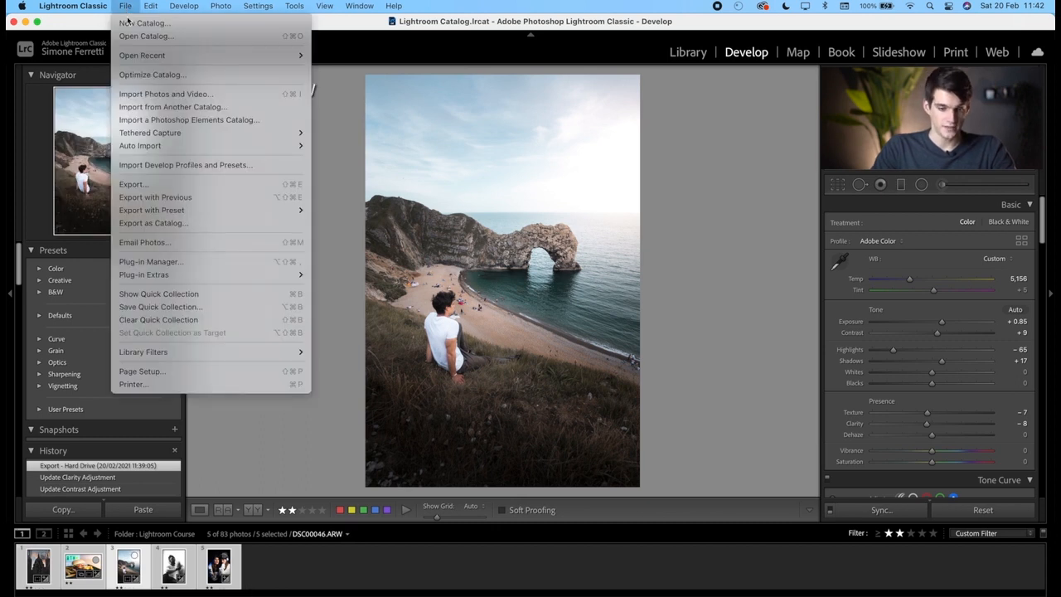
pyautogui.click(156, 185)
pyautogui.scroll(-10, 545, 287)
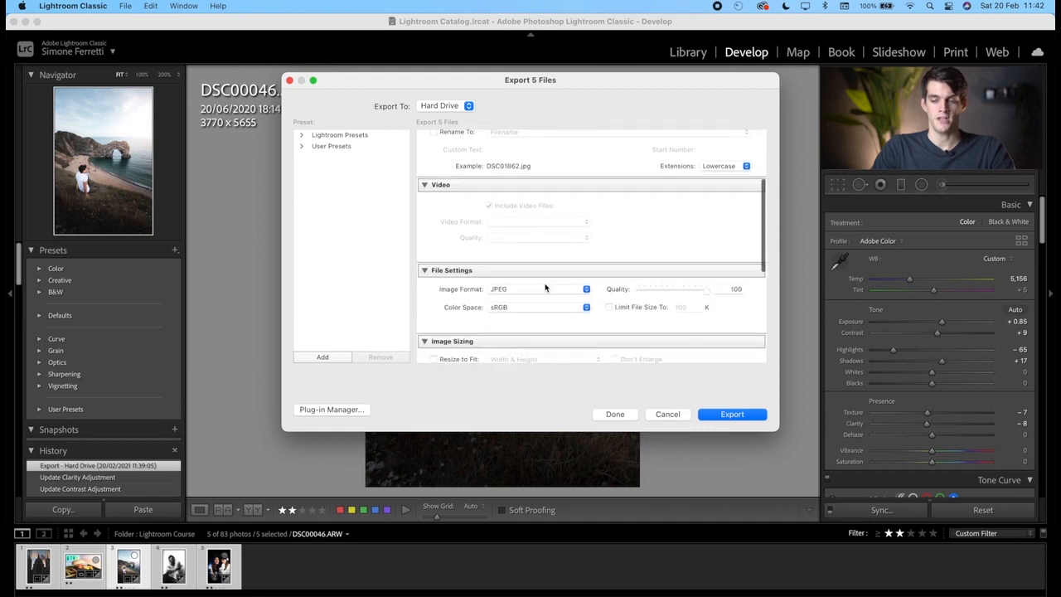
pyautogui.scroll(10, 545, 287)
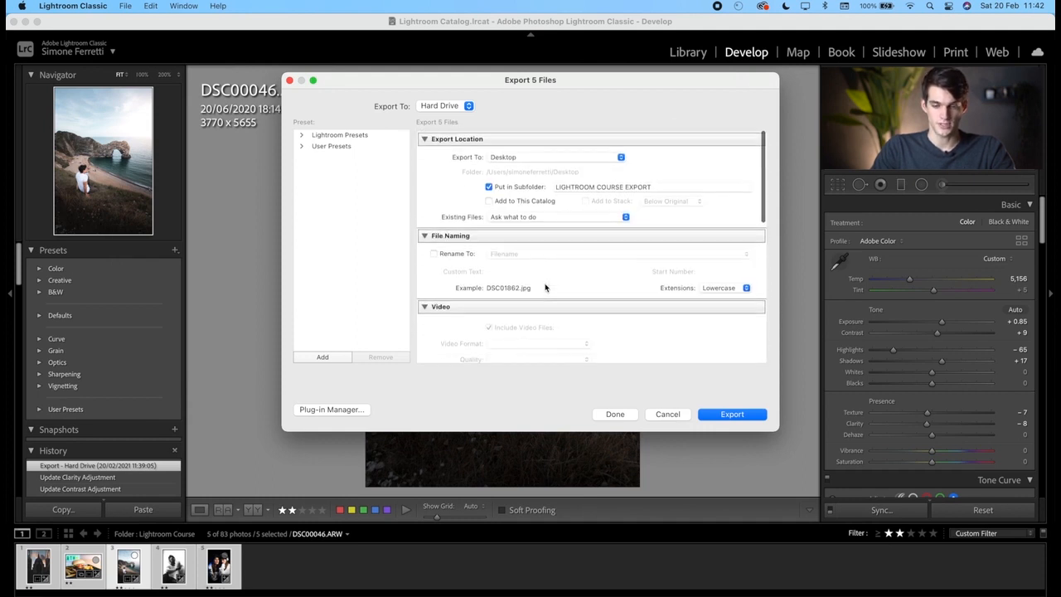
pyautogui.click(497, 187)
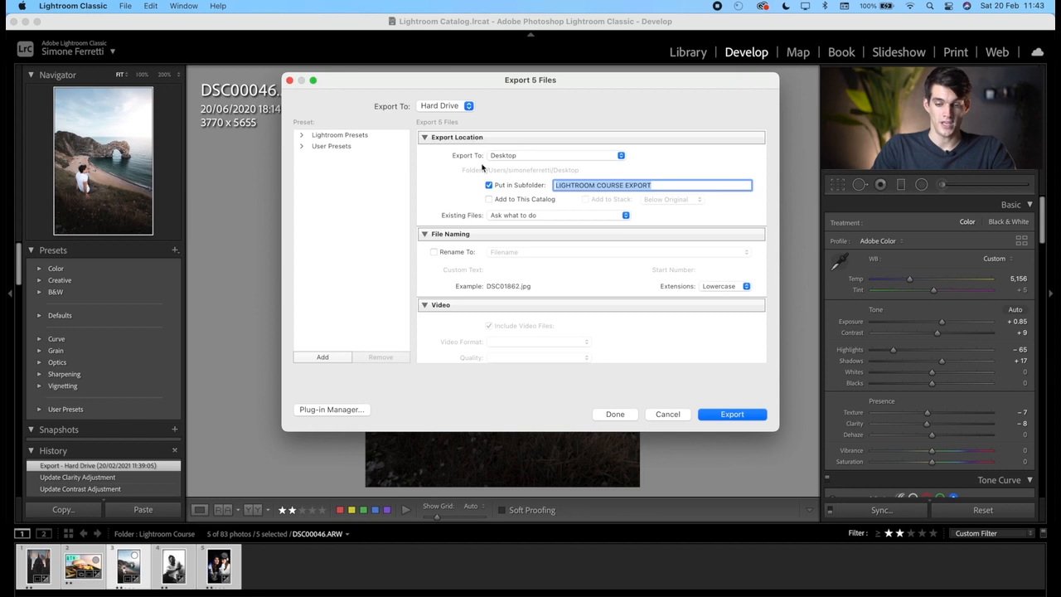
pyautogui.click(661, 186)
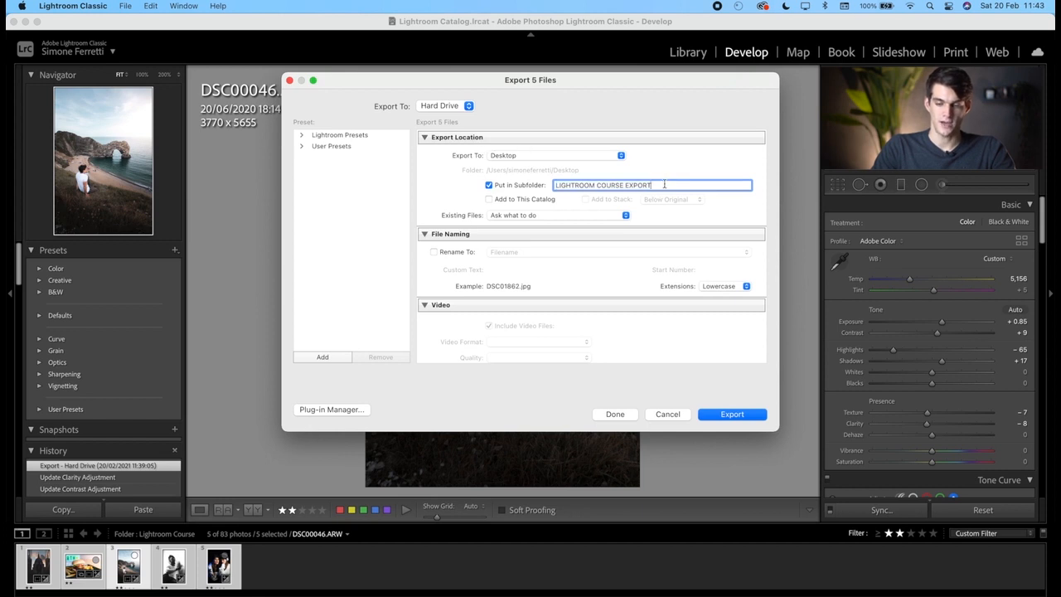
pyautogui.moveTo(665, 185); pyautogui.dragTo(592, 184)
pyautogui.press('BackSpace')
pyautogui.write('EXPORT 1')
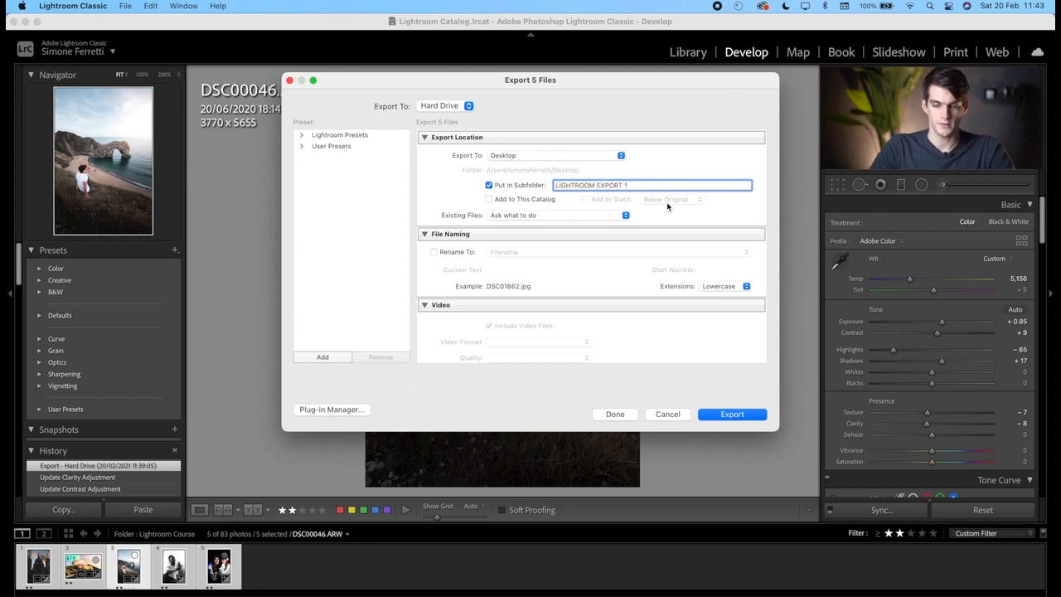
# Step: Review the export's file naming, file settings, image sizing, sharpening, metadata and watermarking options
pyautogui.scroll(-3, 611, 253)
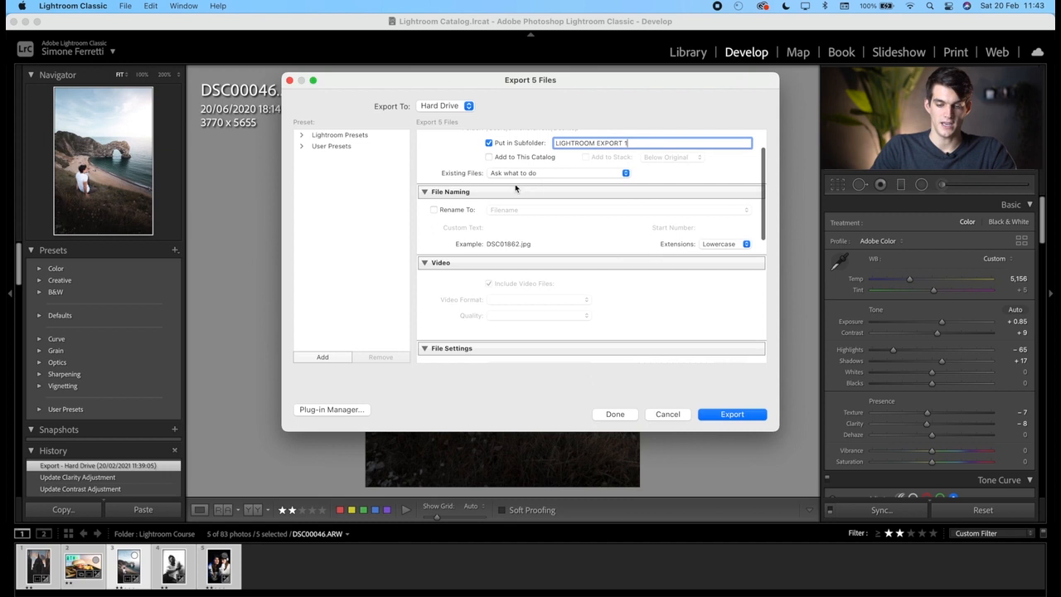
pyautogui.click(434, 209)
pyautogui.click(434, 209)
pyautogui.scroll(-5, 512, 286)
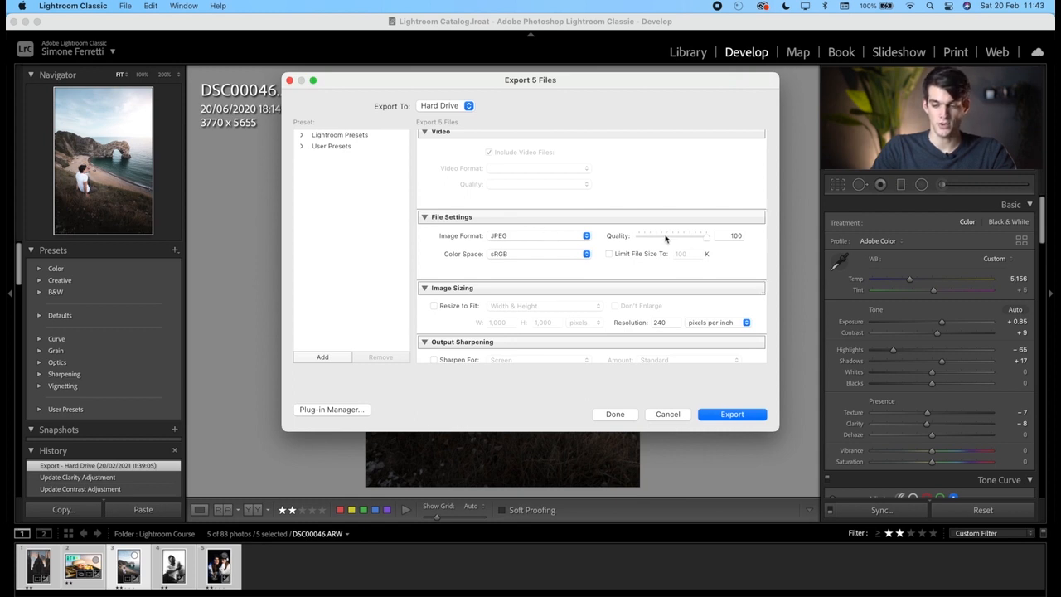
pyautogui.scroll(-3, 637, 260)
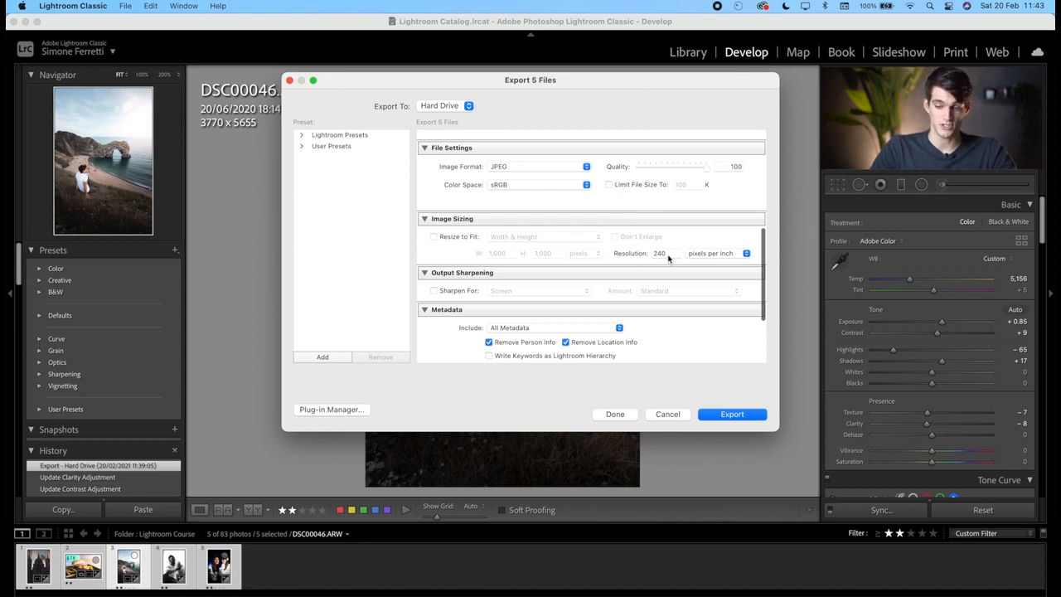
pyautogui.scroll(-4, 620, 273)
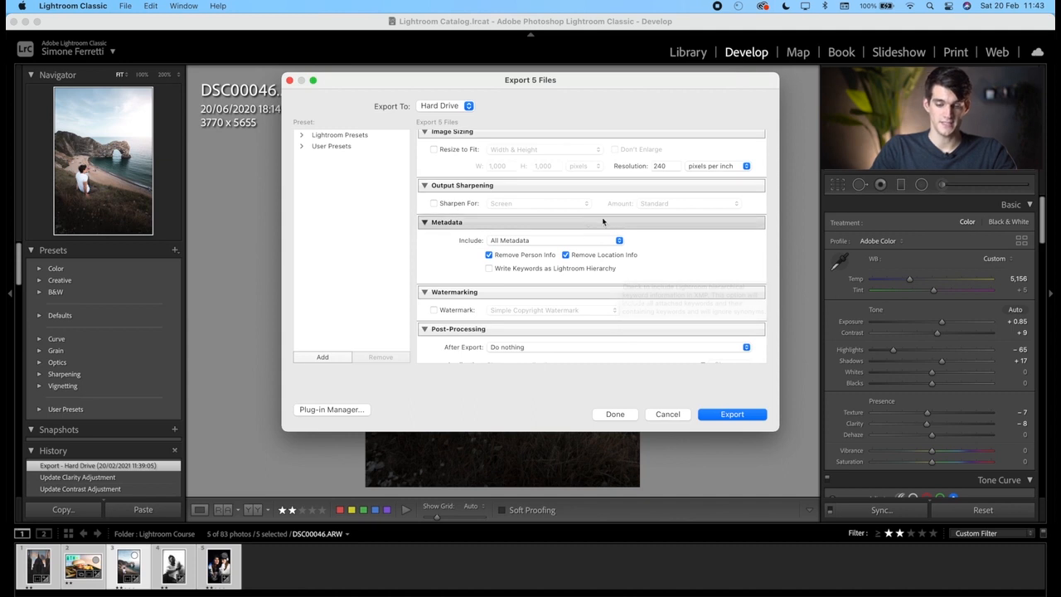
pyautogui.scroll(-1, 606, 309)
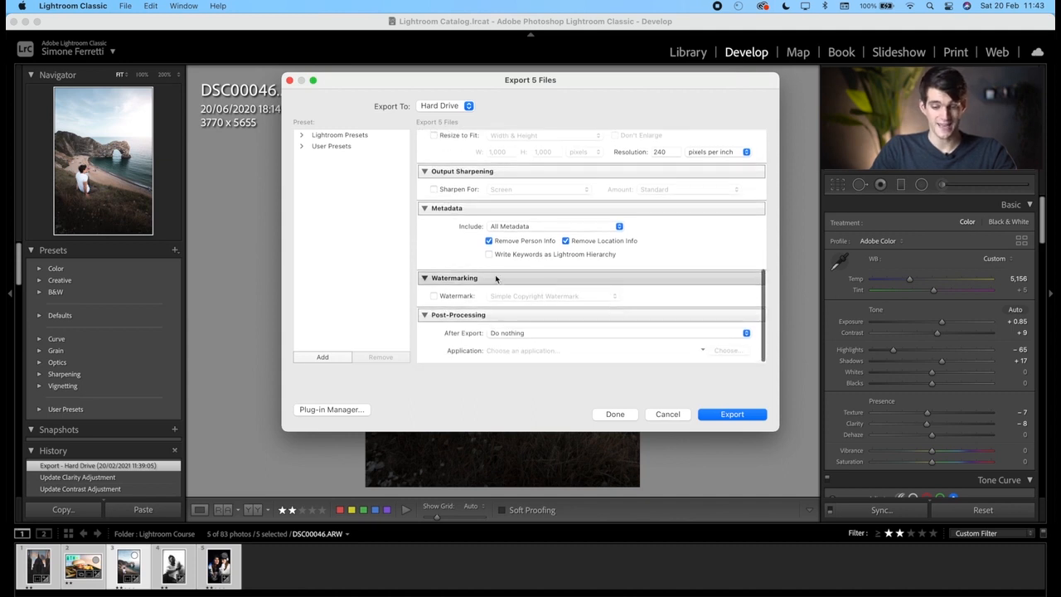
# Step: Enable the Simple Copyright Watermark, look at the watermark editor without saving, and export the five photos
pyautogui.click(435, 298)
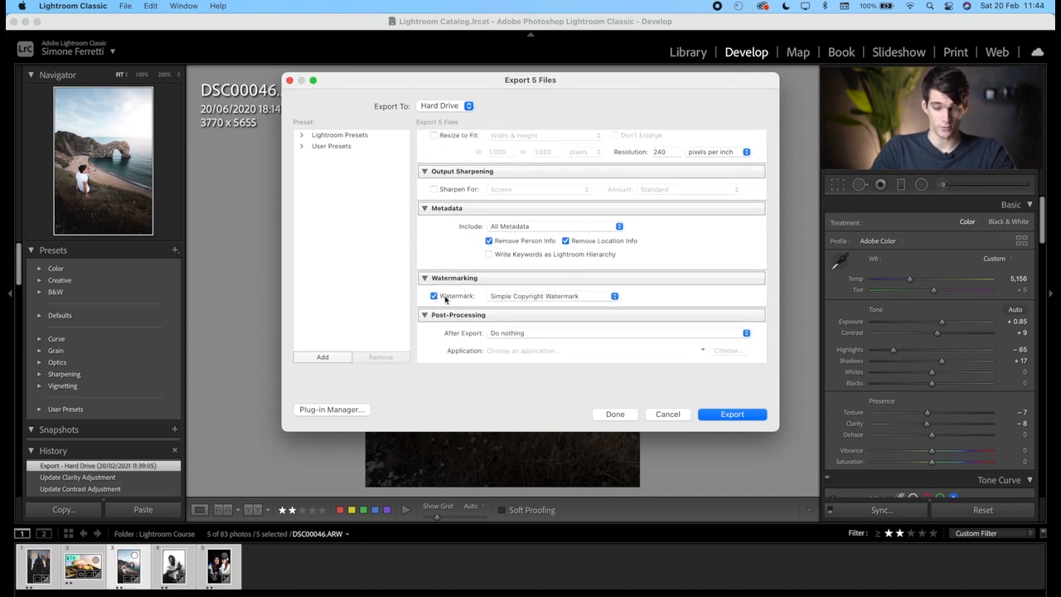
pyautogui.click(506, 298)
pyautogui.click(510, 315)
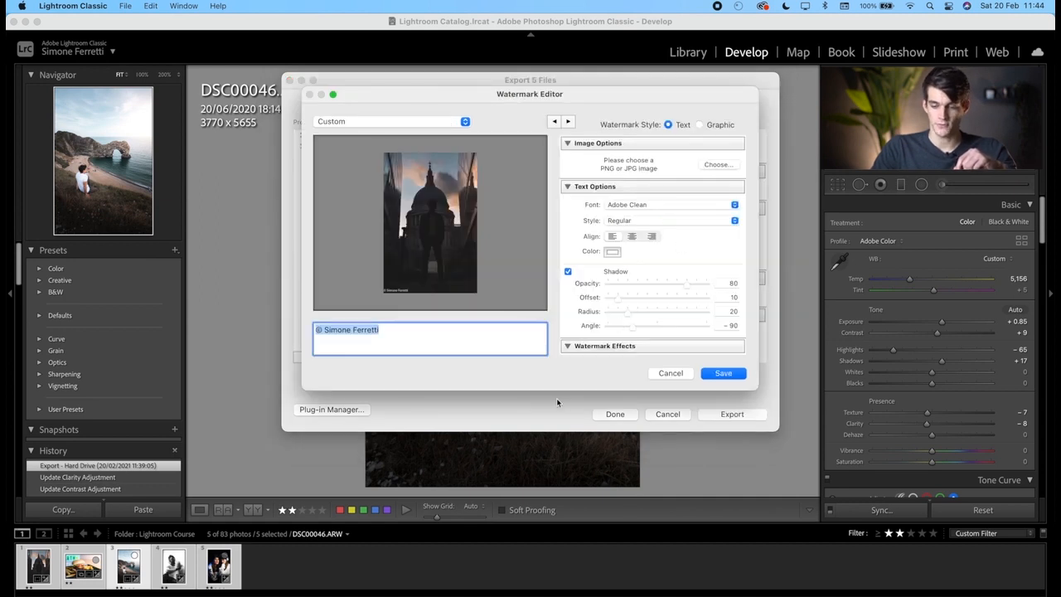
pyautogui.click(672, 374)
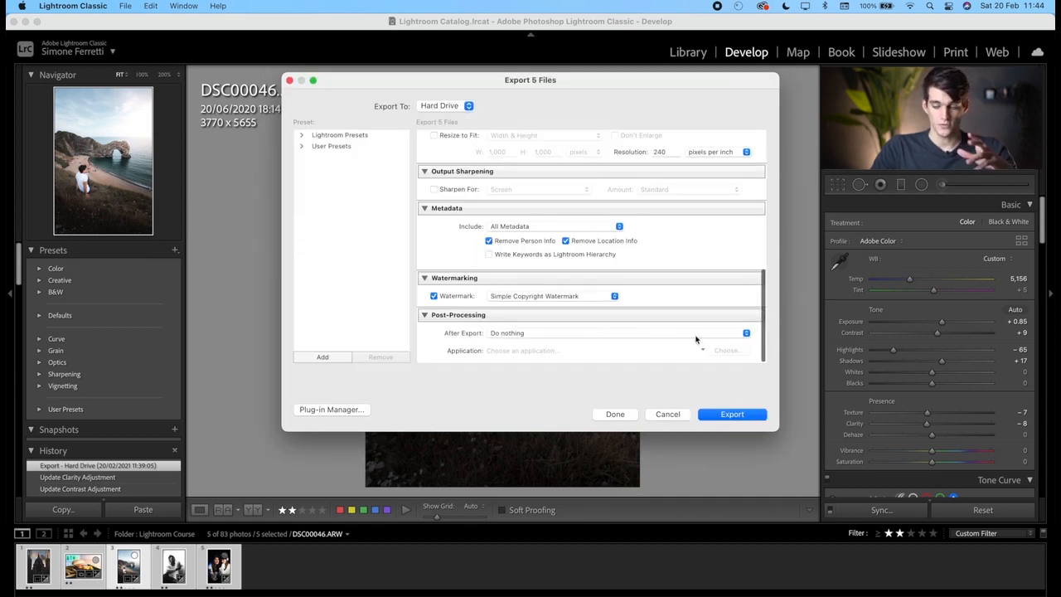
pyautogui.click(732, 417)
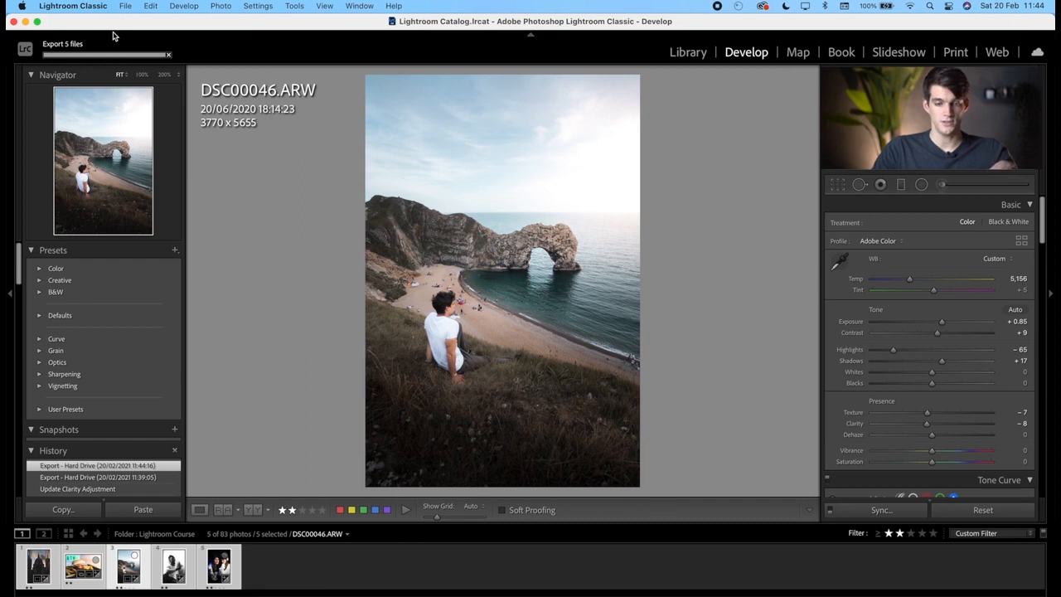
# Step: Switch to the desktop in Finder and open the LIGHTROOM EXPORT 1 folder
pyautogui.moveTo(1053, 596)
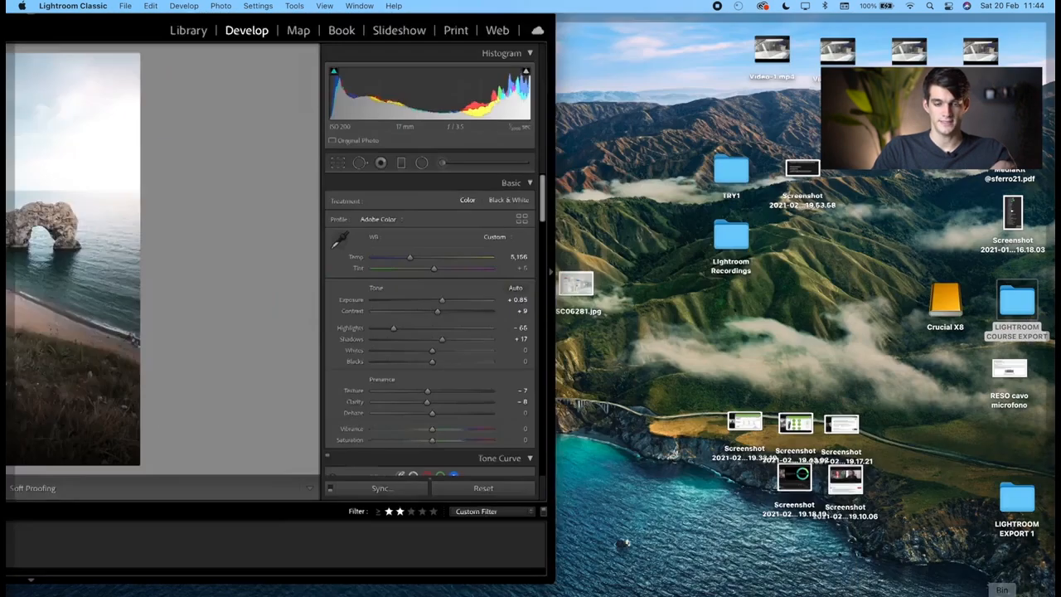
pyautogui.click(1017, 498)
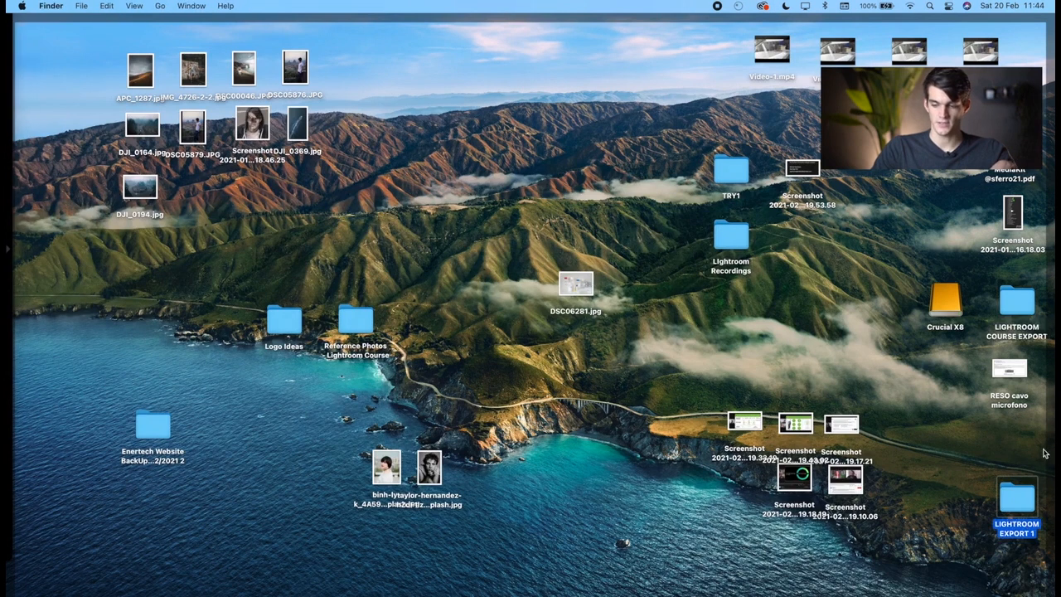
pyautogui.doubleClick(1018, 500)
# Step: Preview the exported JPEGs in turn, from DSC00046.jpg to DSC09480.jpg, and close the preview
pyautogui.click(445, 157)
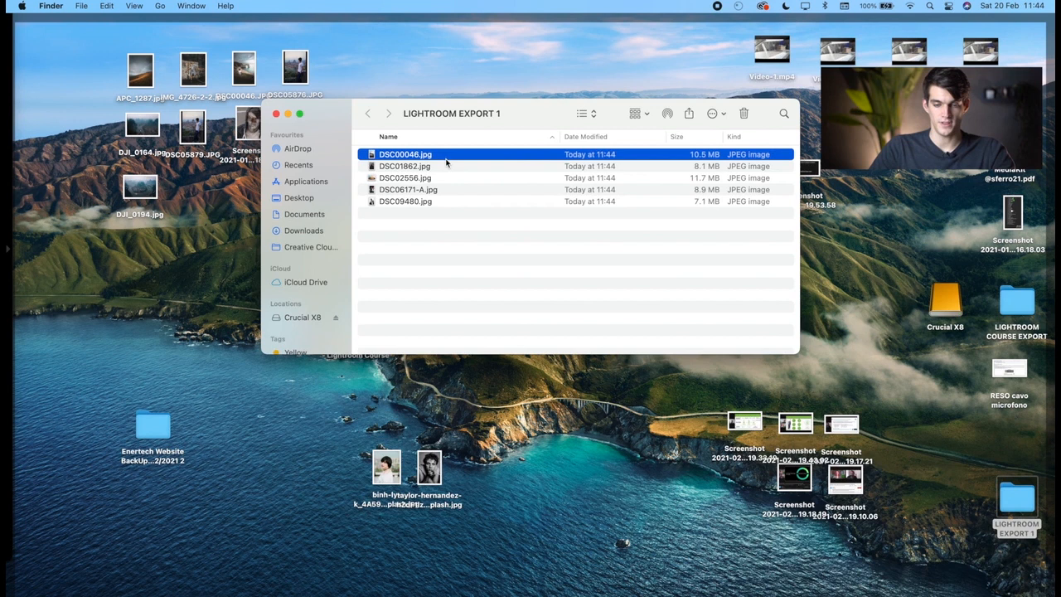
pyautogui.press('space')
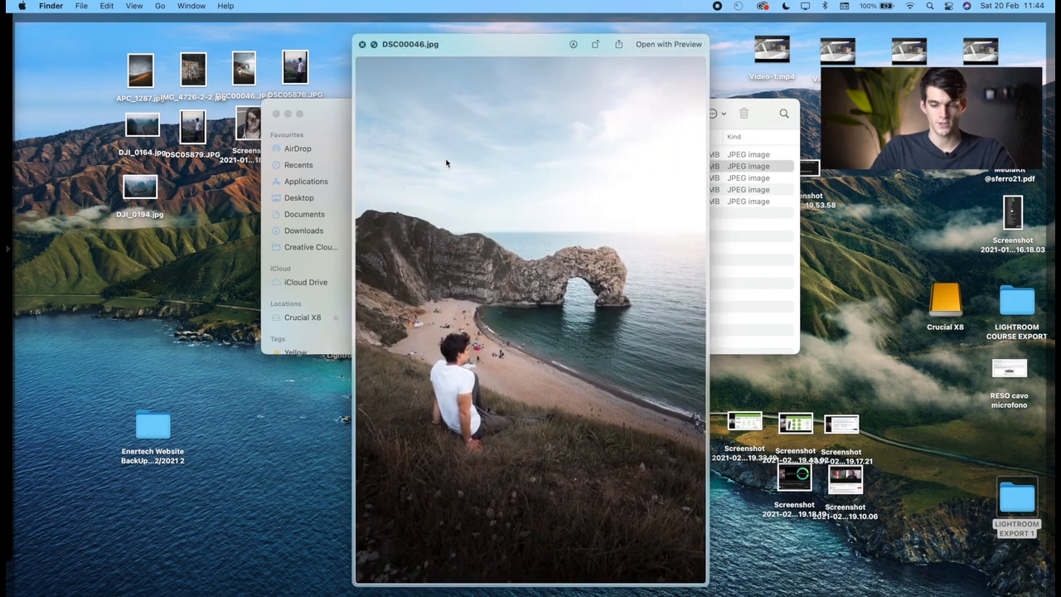
pyautogui.press('Down')
pyautogui.press('Down')
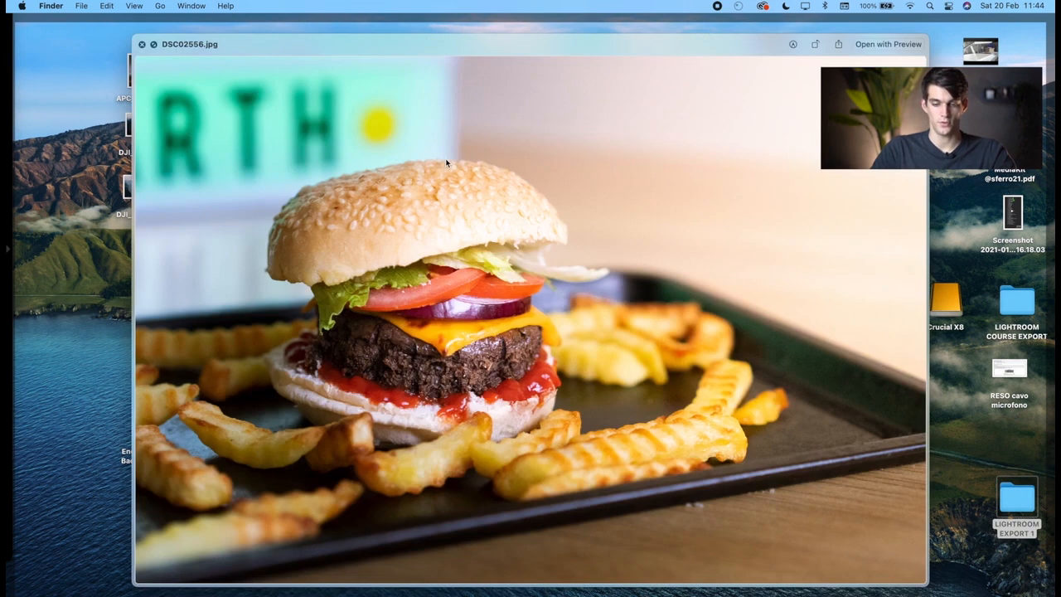
pyautogui.press('Down')
pyautogui.press('Down')
pyautogui.press('space')
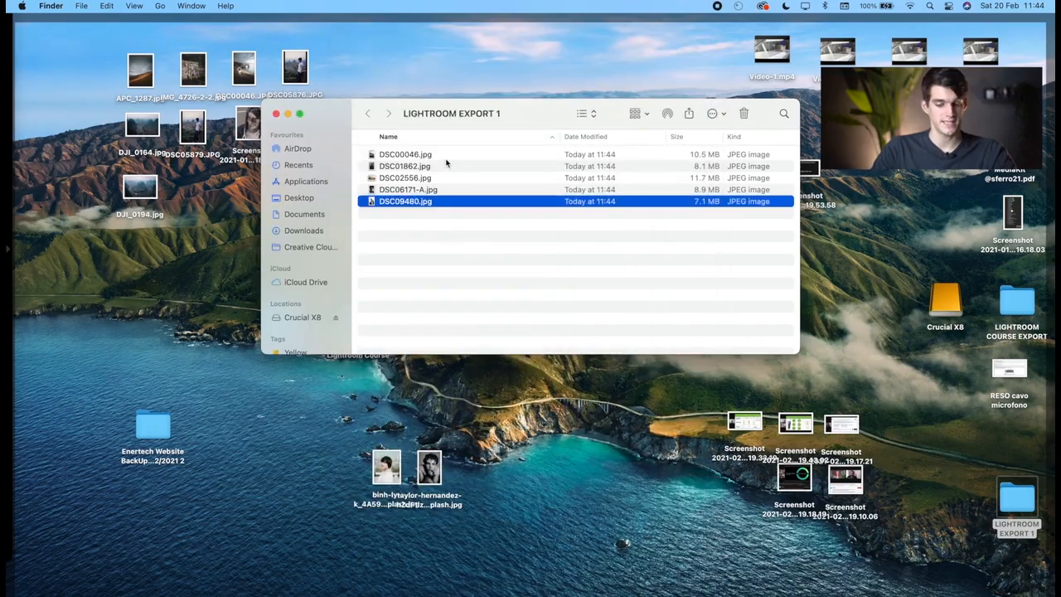